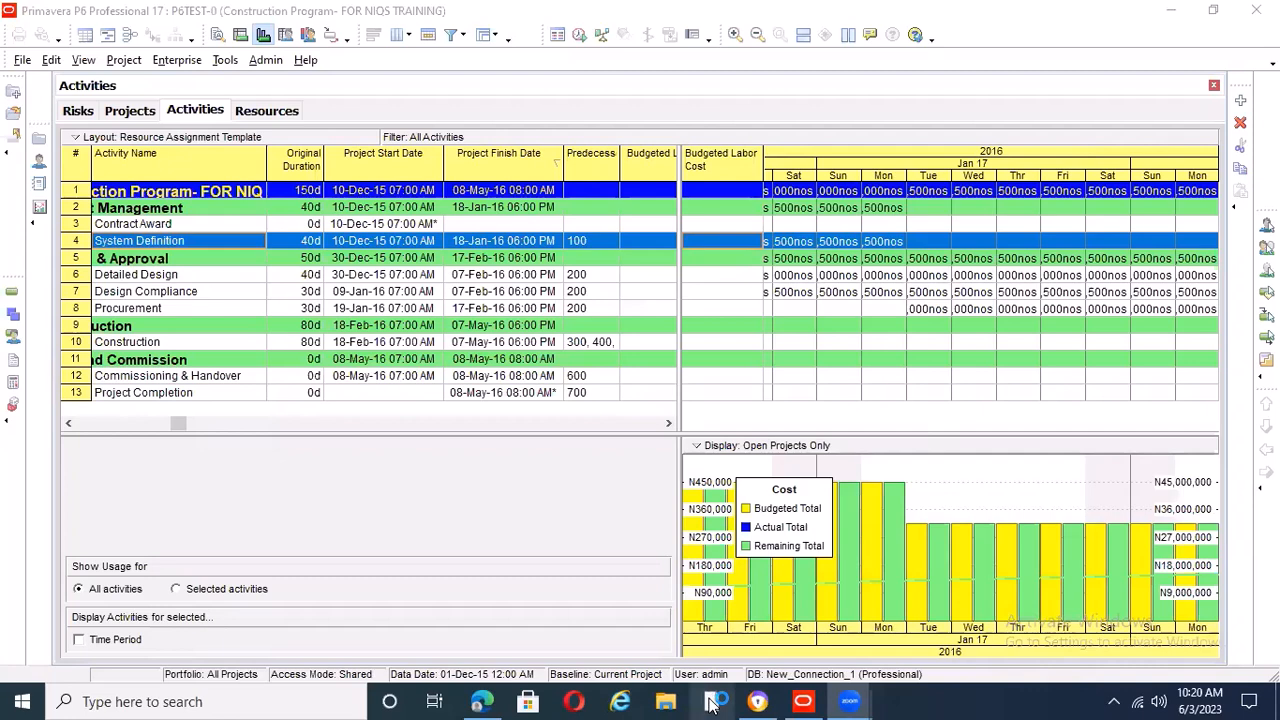
Search the computer for "note", open Notepad and reposition its blank window over the schedule
{"action": "left_click", "coordinate": [712, 703]}
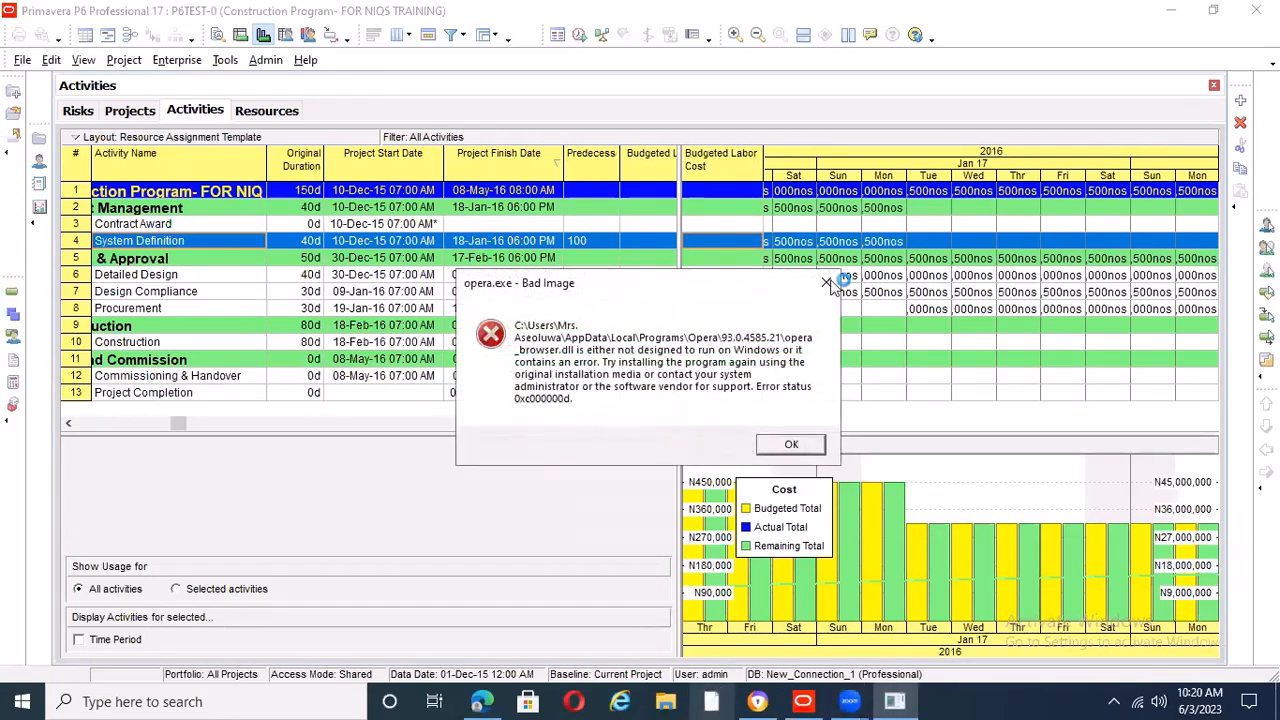
{"action": "left_click", "coordinate": [828, 287]}
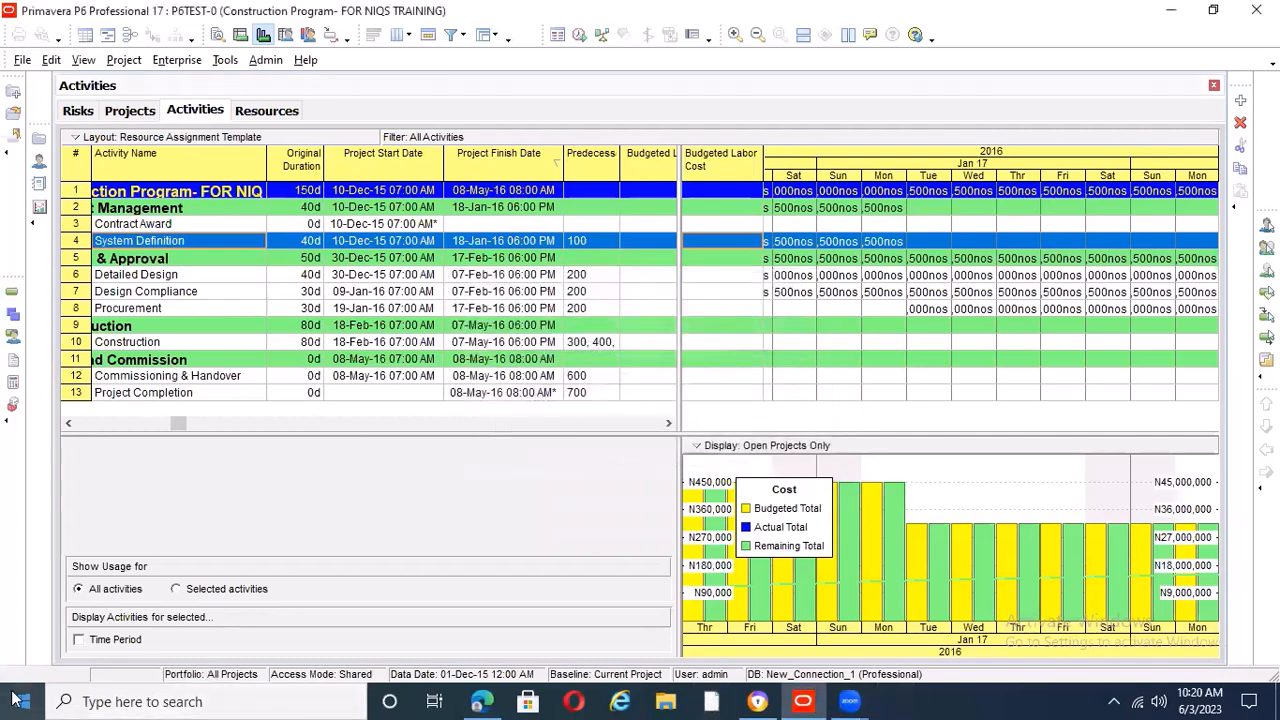
{"action": "left_click", "coordinate": [61, 701]}
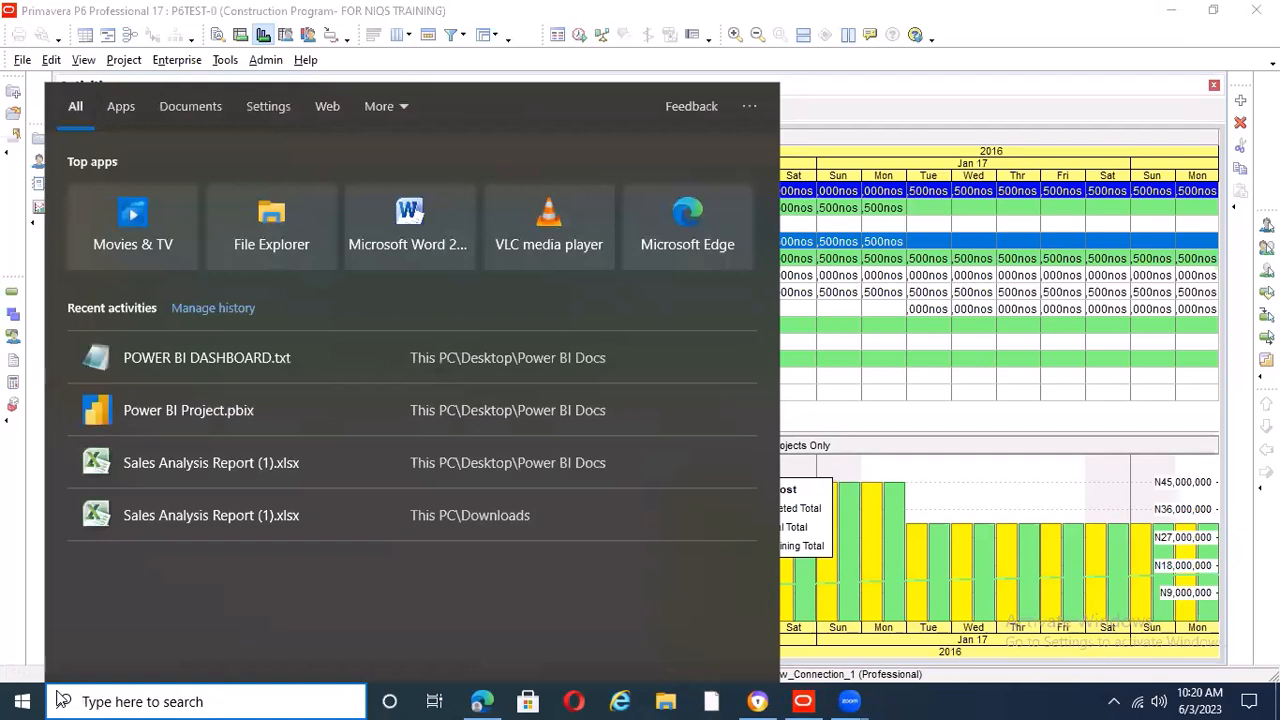
{"action": "type", "text": "one"}
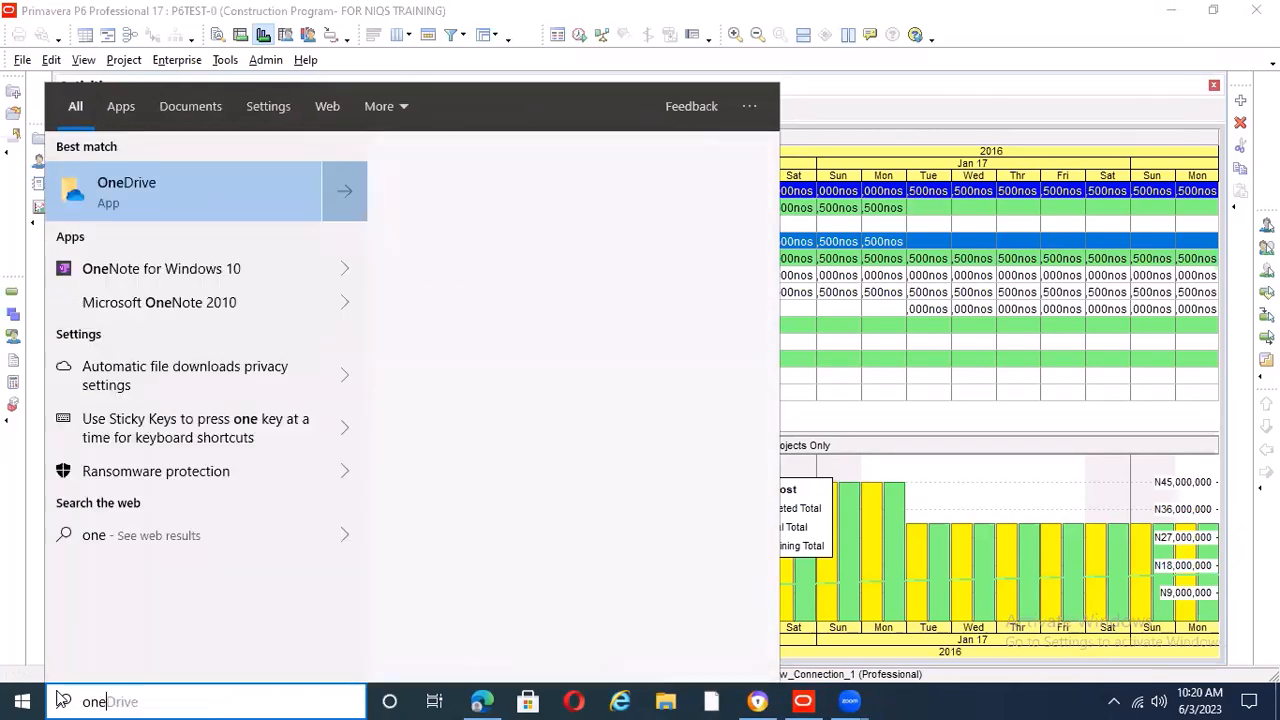
{"action": "key", "text": "BackSpace"}
{"action": "type", "text": "no"}
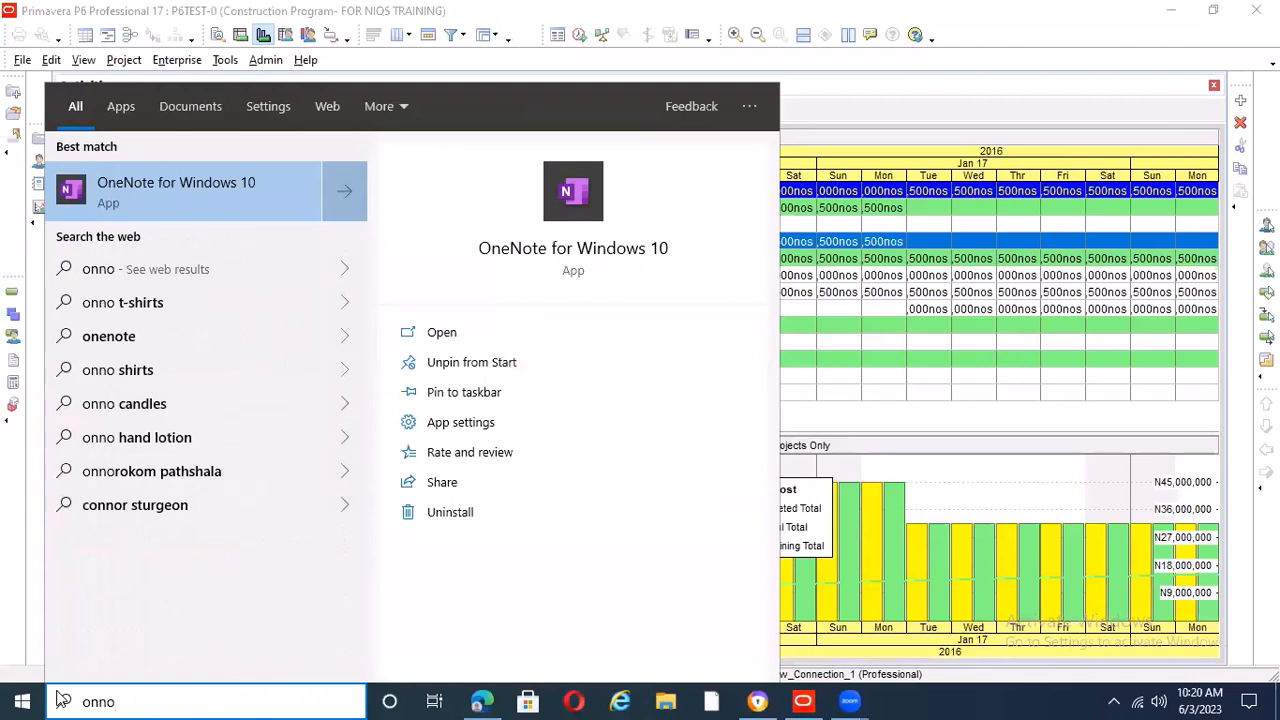
{"action": "key", "text": "BackSpace"}
{"action": "key", "text": "BackSpace"}
{"action": "key", "text": "BackSpace"}
{"action": "key", "text": "BackSpace"}
{"action": "type", "text": "note"}
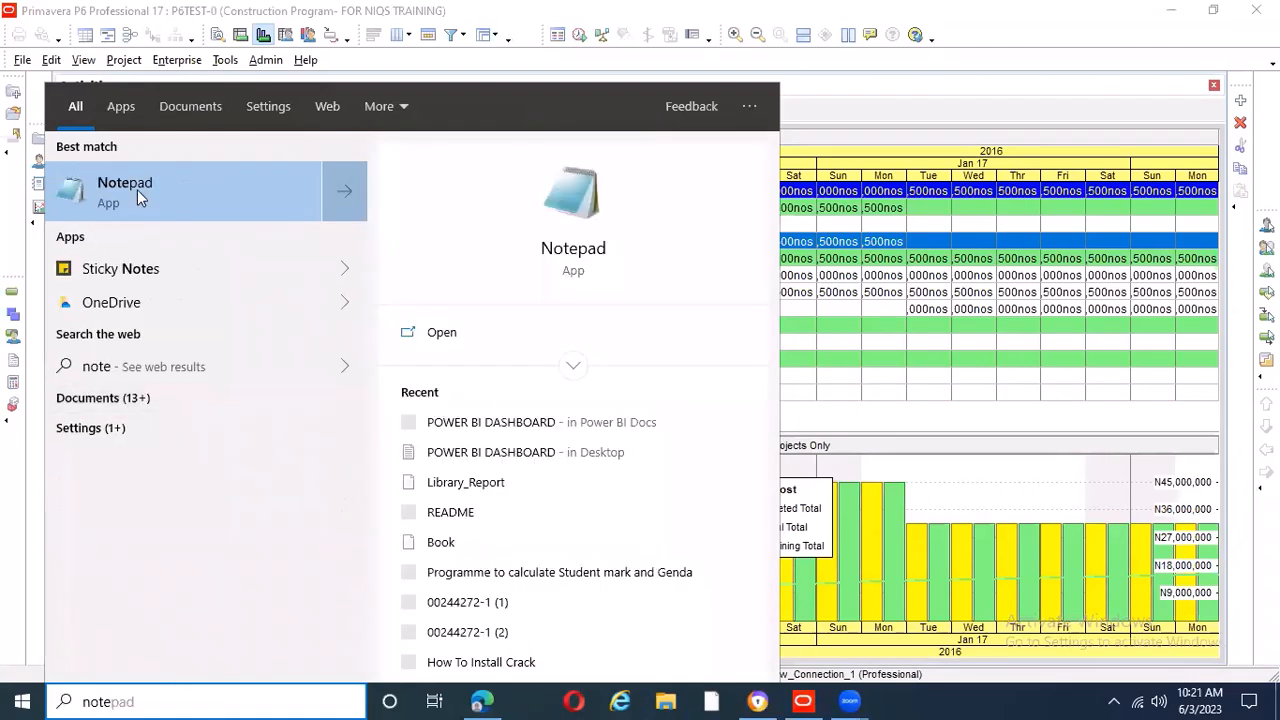
{"action": "left_click", "coordinate": [137, 189]}
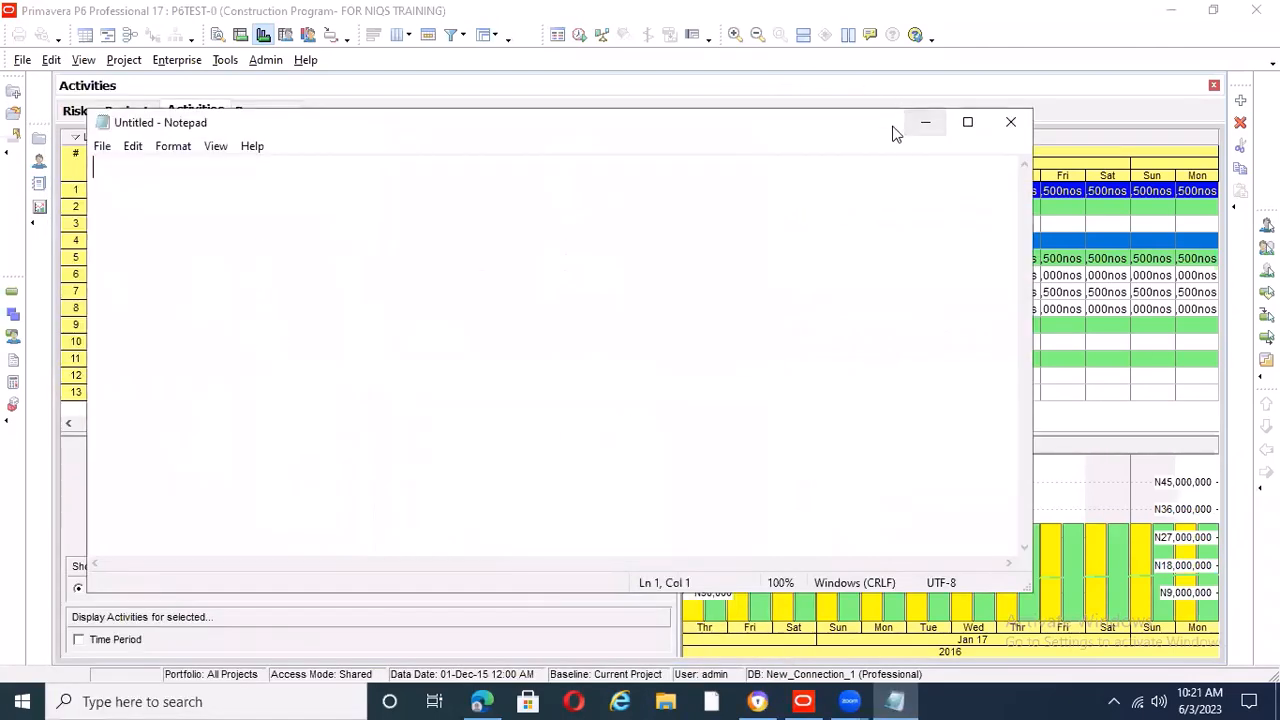
{"action": "left_click_drag", "start_coordinate": [617, 126], "coordinate": [758, 92]}
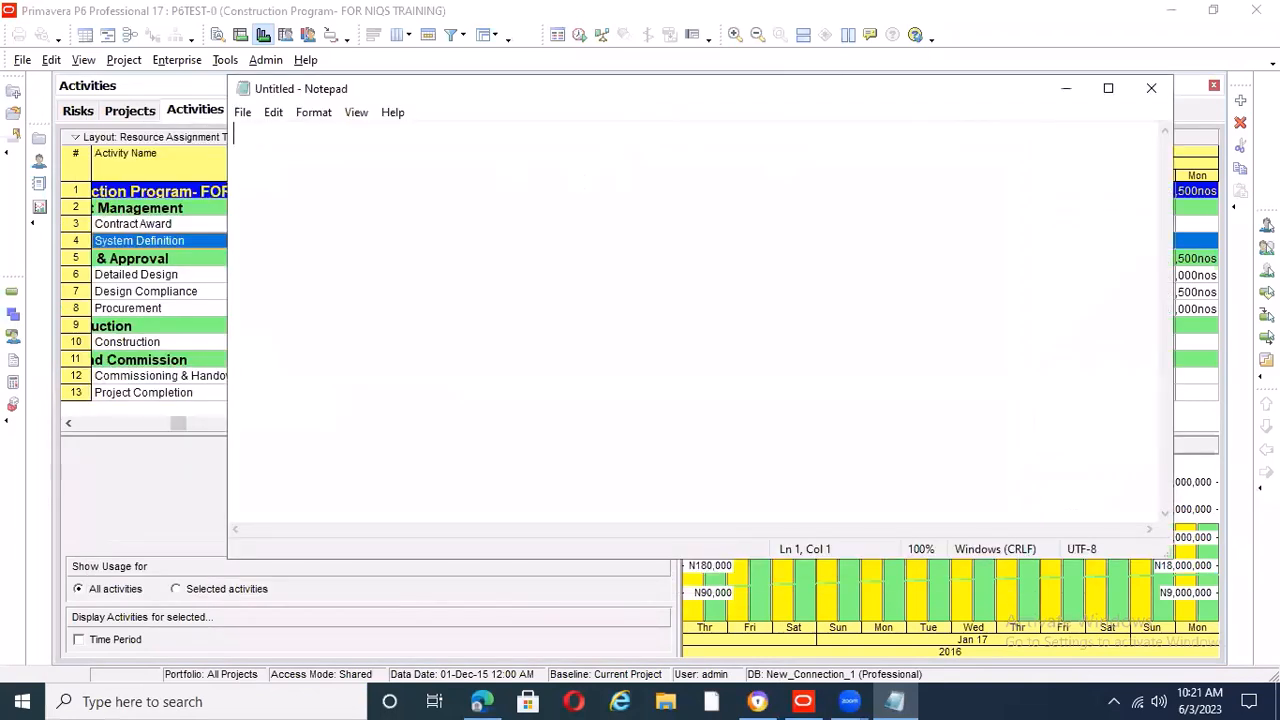
Write the heading "Cost Loading." on the first line of the blank note
{"action": "type", "text": "Cost "}
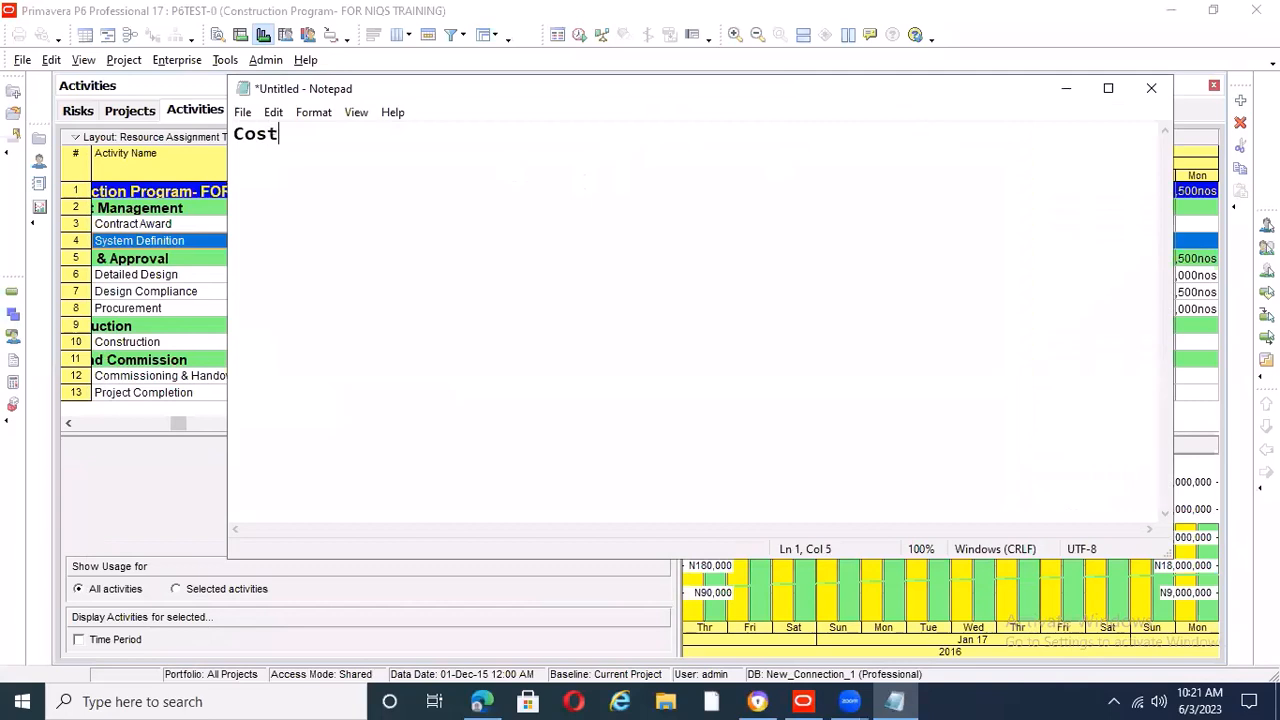
{"action": "type", "text": "Loading."}
{"action": "key", "text": "Return"}
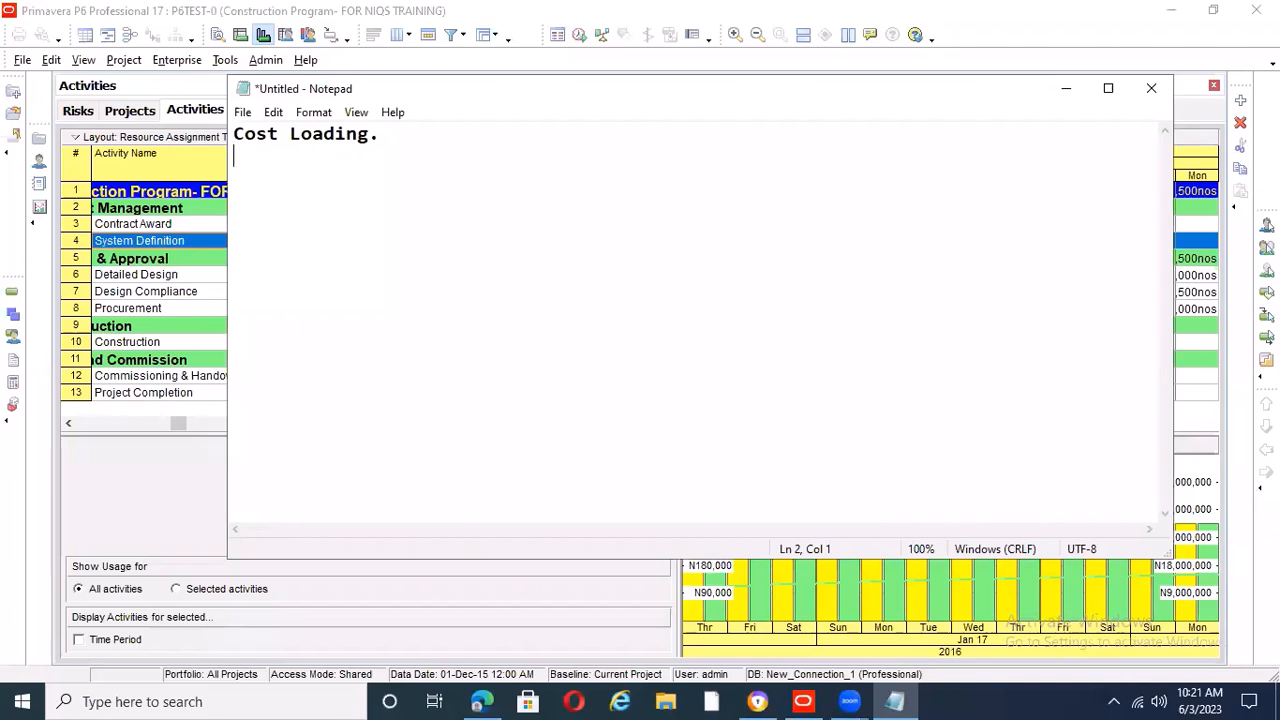
Add the first item under the heading as "1. Set cost loading layout."
{"action": "type", "text": "1. Set yo"}
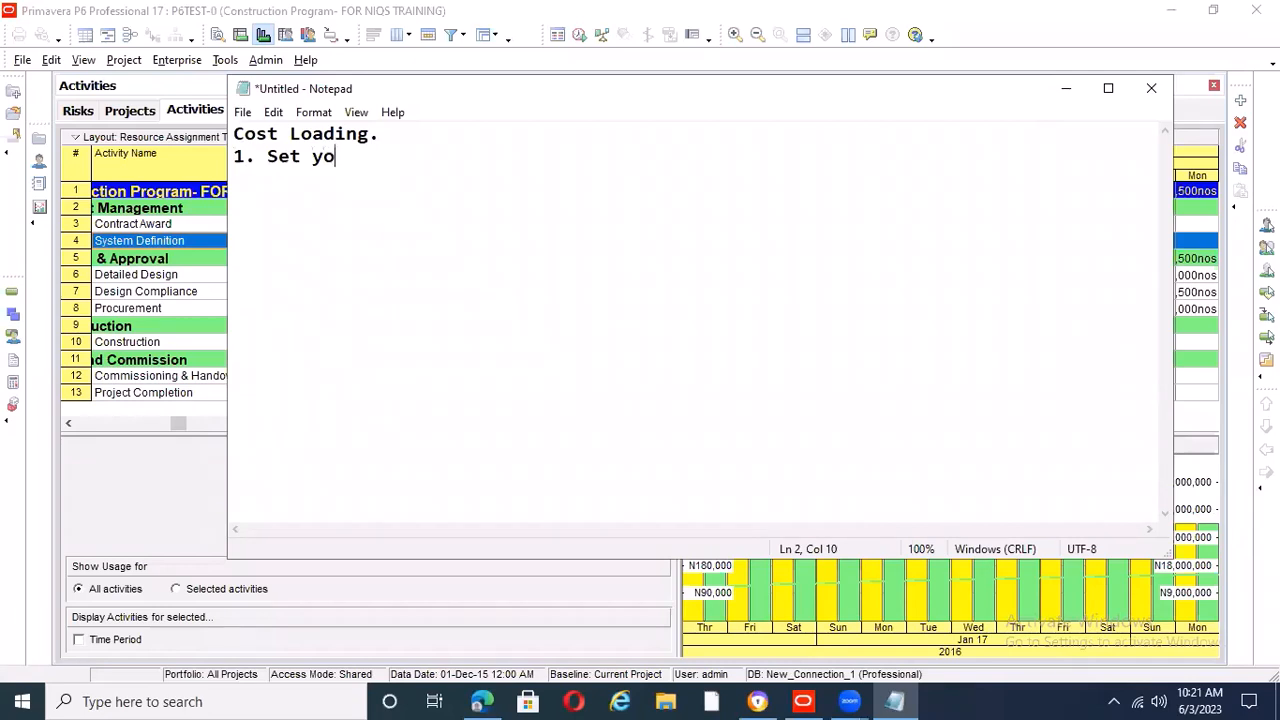
{"action": "type", "text": "ur"}
{"action": "key", "text": "BackSpace"}
{"action": "key", "text": "BackSpace"}
{"action": "key", "text": "BackSpace"}
{"action": "key", "text": "BackSpace"}
{"action": "type", "text": "cost"}
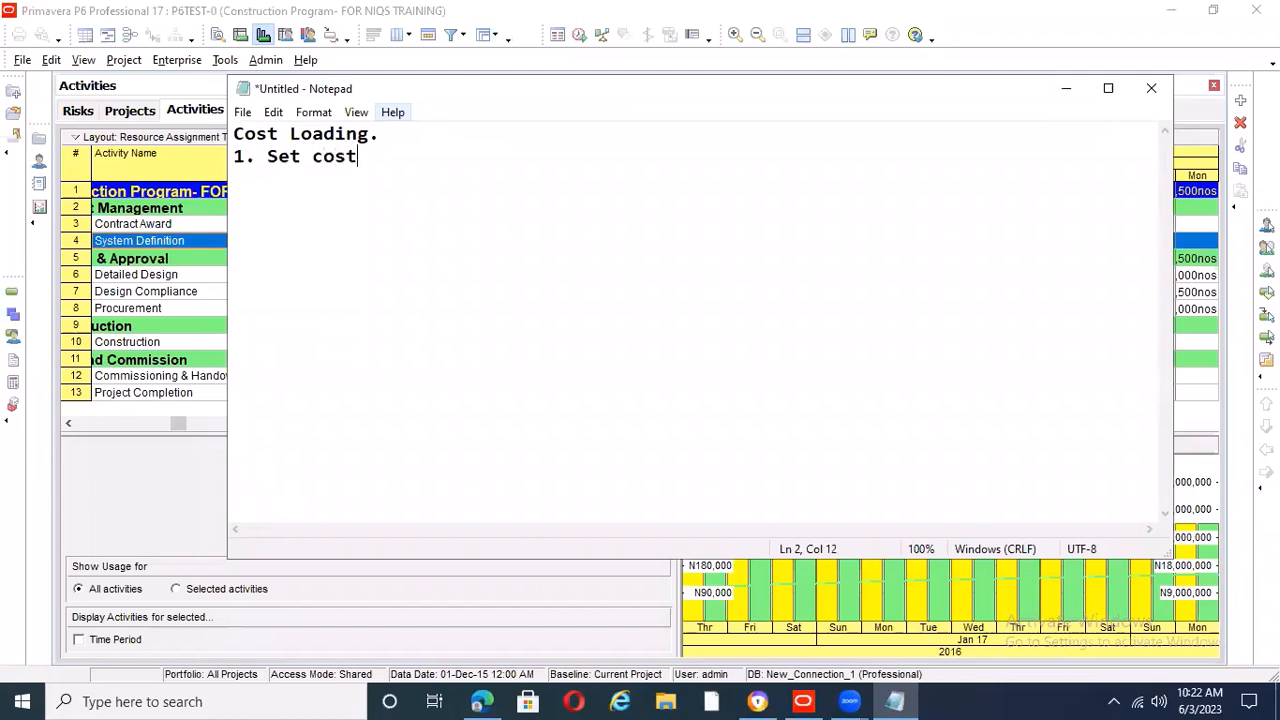
{"action": "type", "text": " loading "}
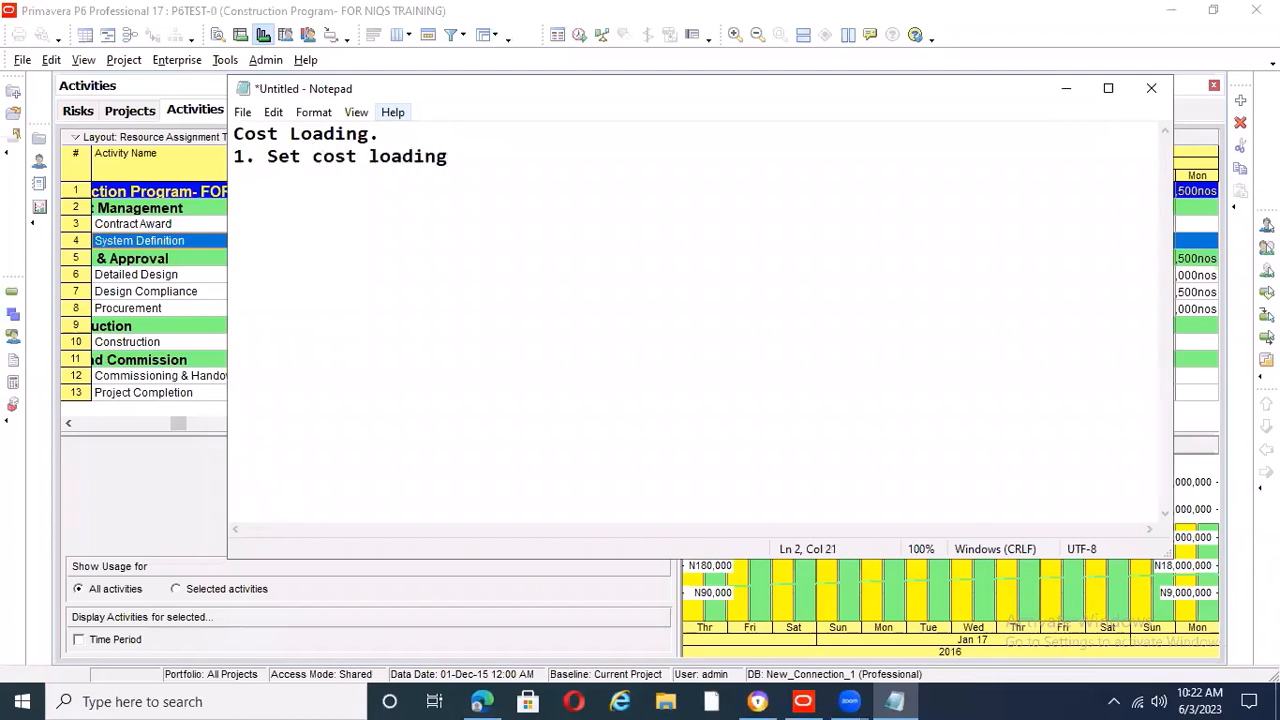
{"action": "type", "text": "layout."}
{"action": "key", "text": "Return"}
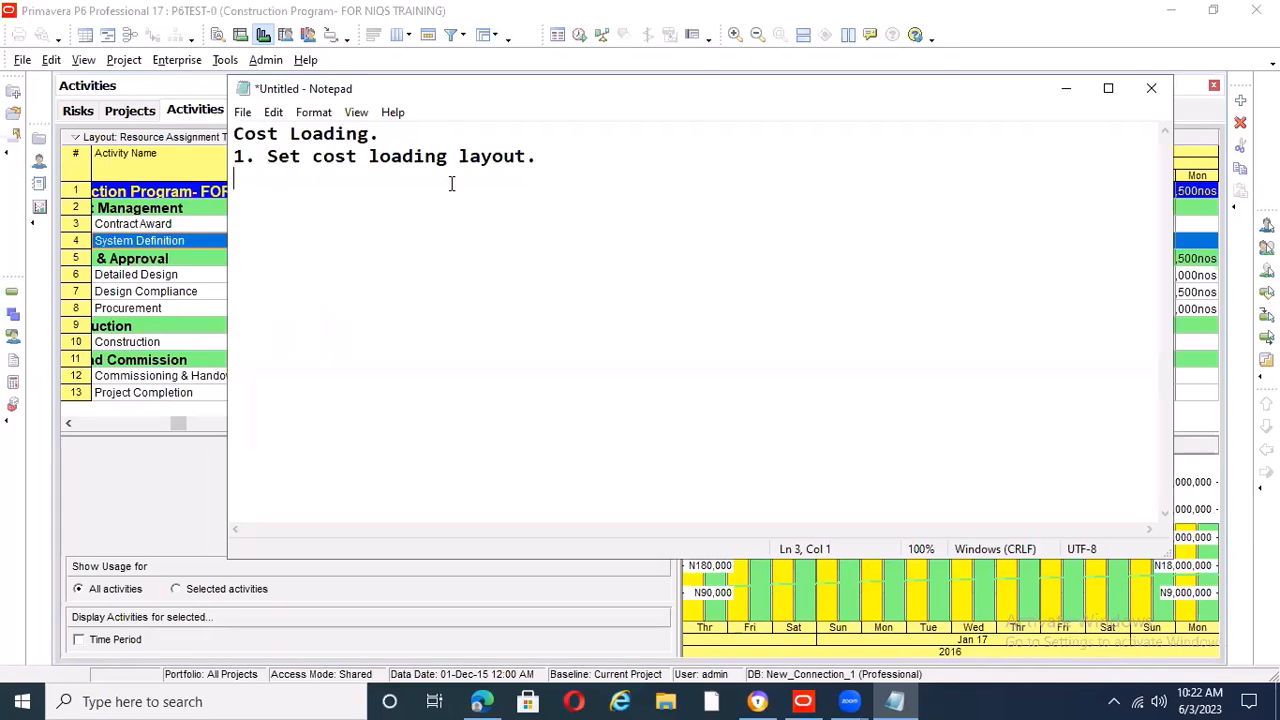
Add the second item as "2.Create resource and create standard price/rate" on its own line
{"action": "type", "text": "2.Create res"}
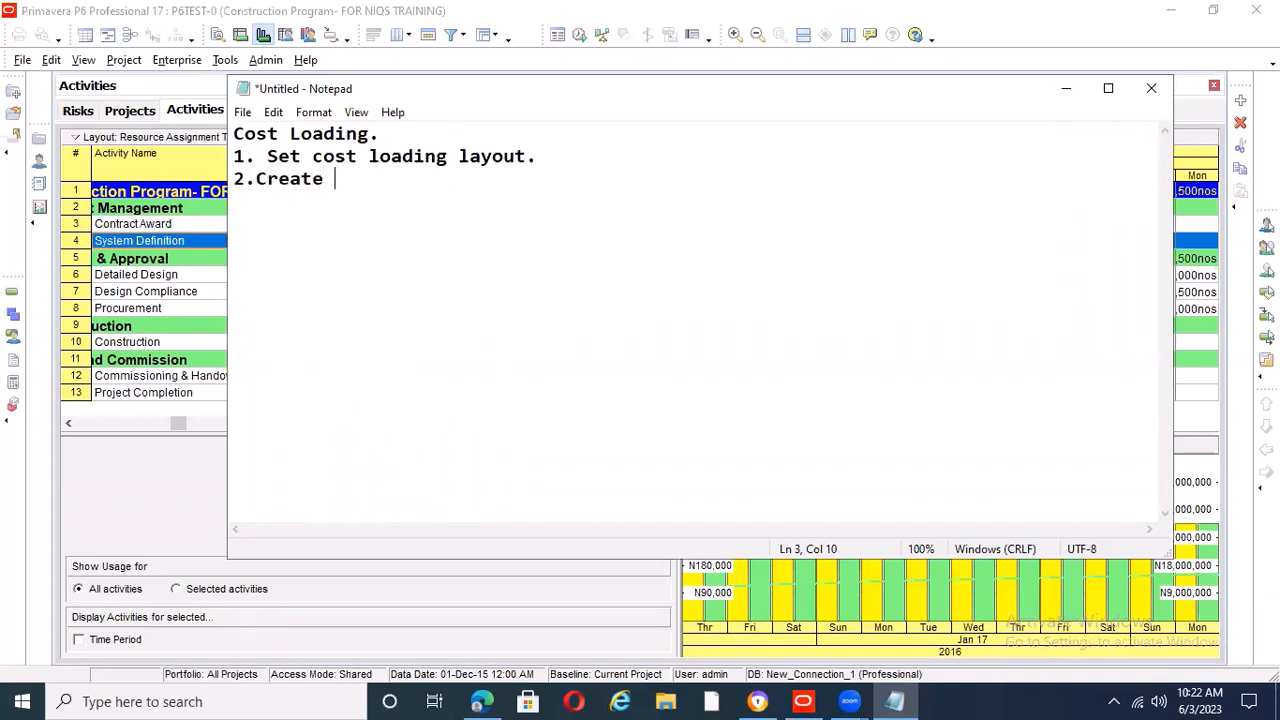
{"action": "type", "text": "ource and "}
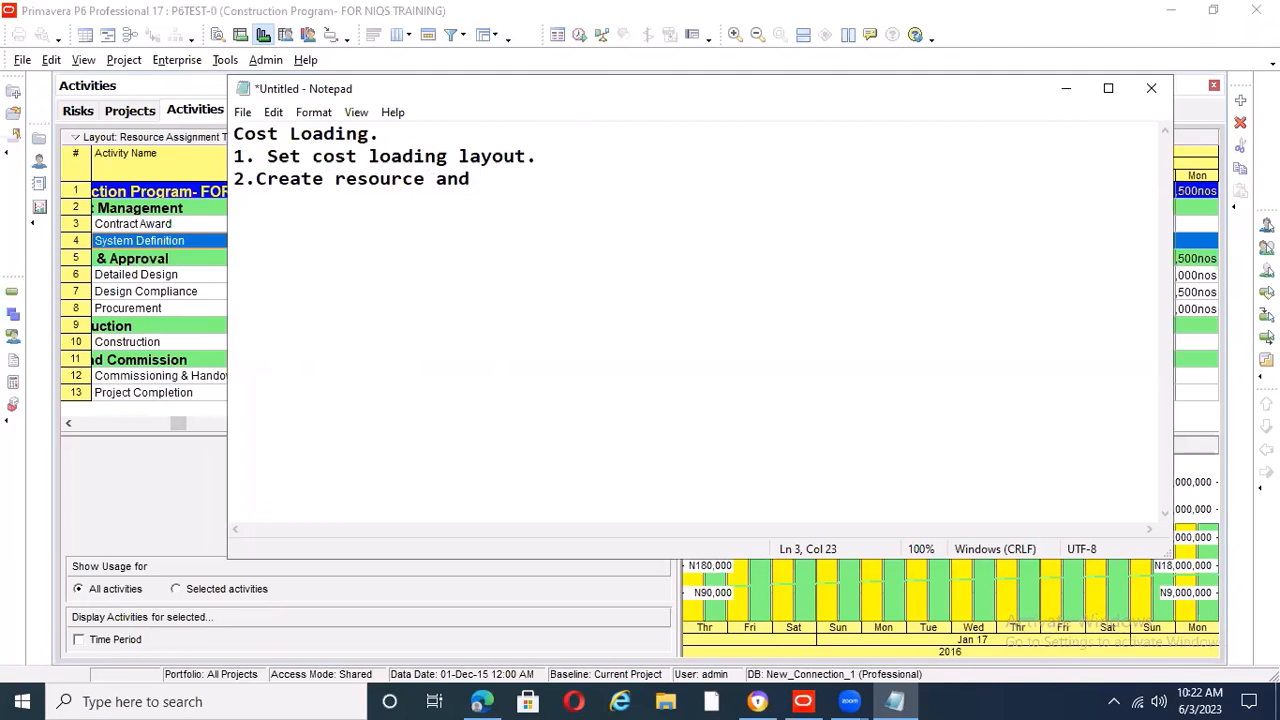
{"action": "type", "text": "create stand"}
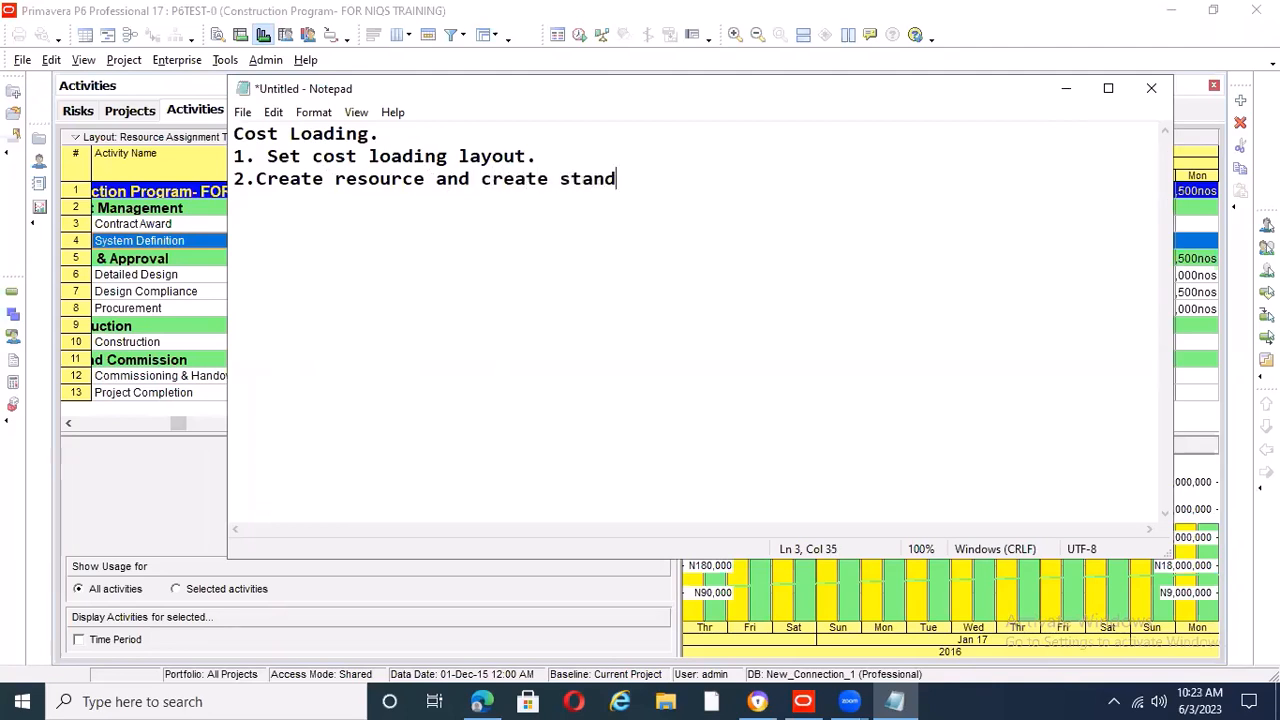
{"action": "type", "text": "ard price"}
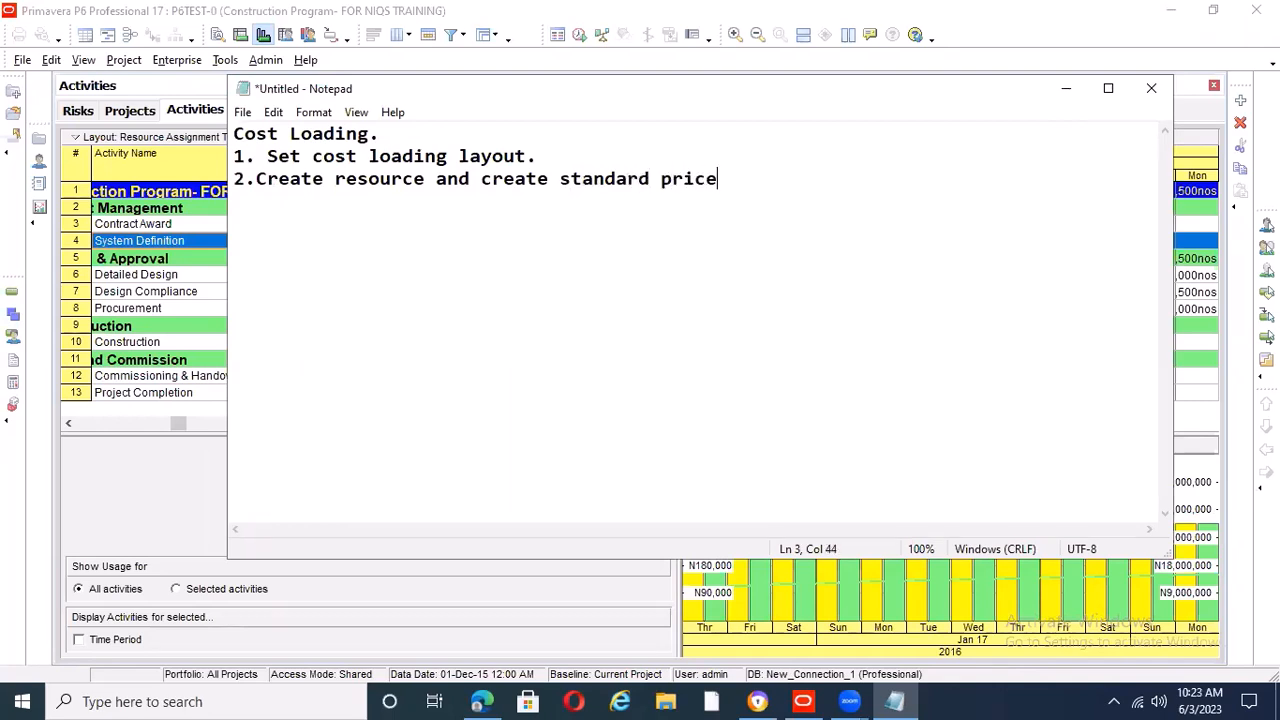
{"action": "type", "text": "/rate"}
{"action": "key", "text": "Return"}
Add the third item as "3.Assign Resource(s)." on its own line
{"action": "type", "text": "3.Assign"}
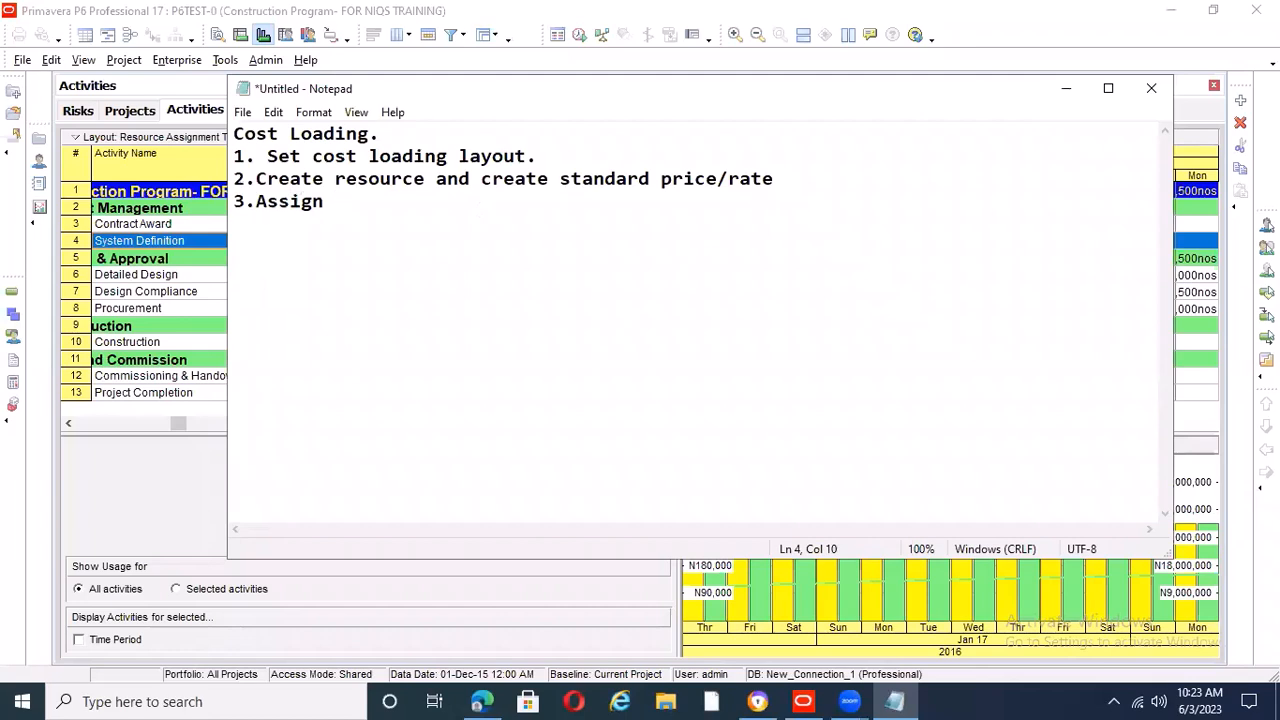
{"action": "type", "text": " Resou"}
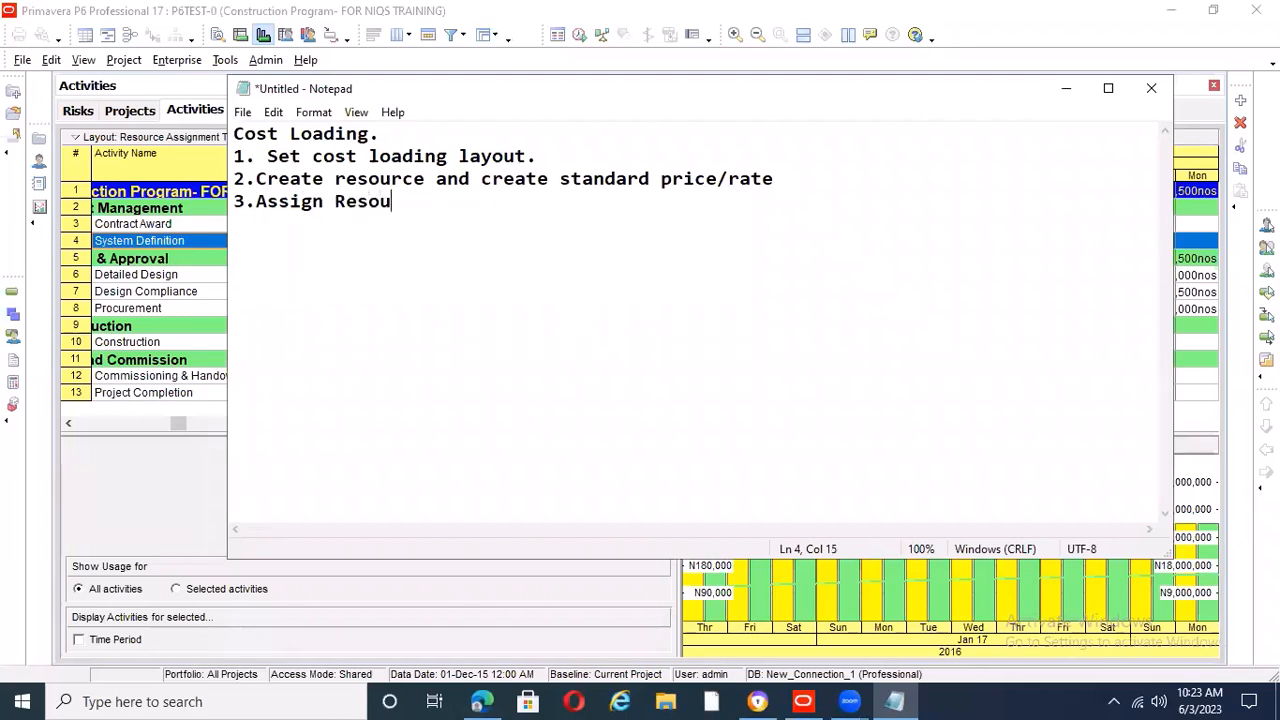
{"action": "type", "text": "rce(s)."}
{"action": "key", "text": "Return"}
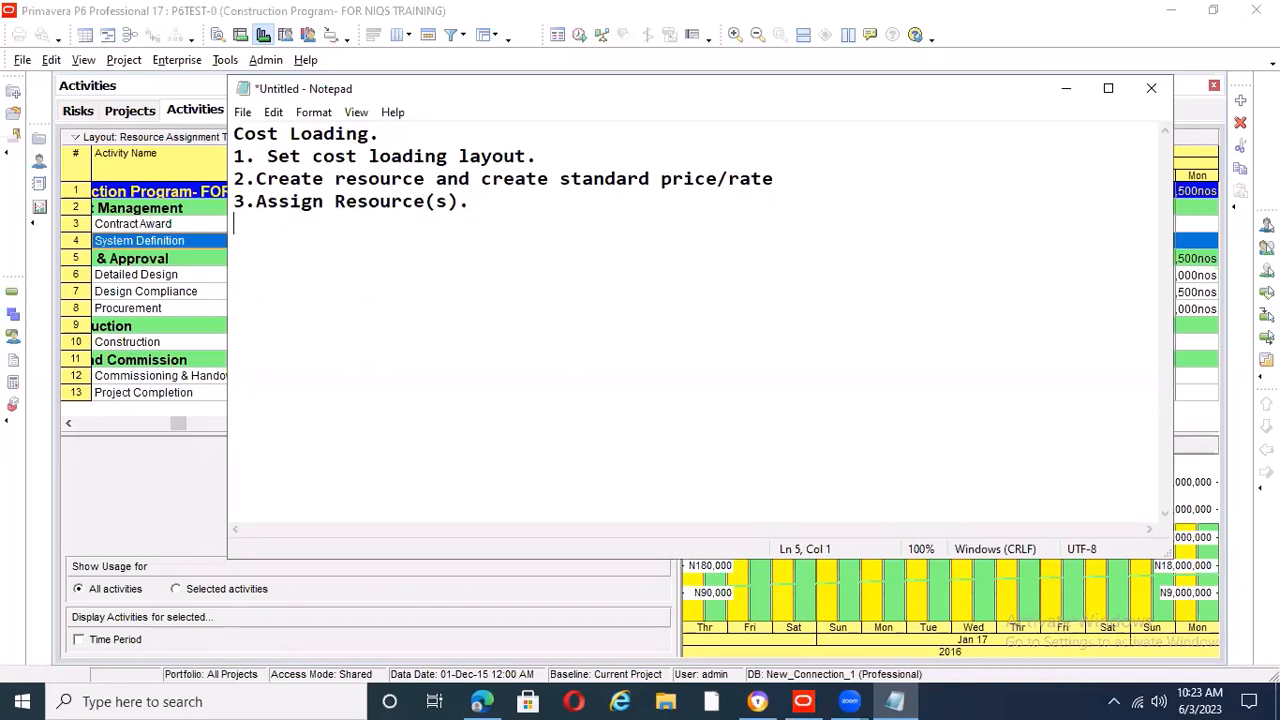
Add the fourth item as "4.Check cost distribution." on its own line
{"action": "type", "text": "4.Check c"}
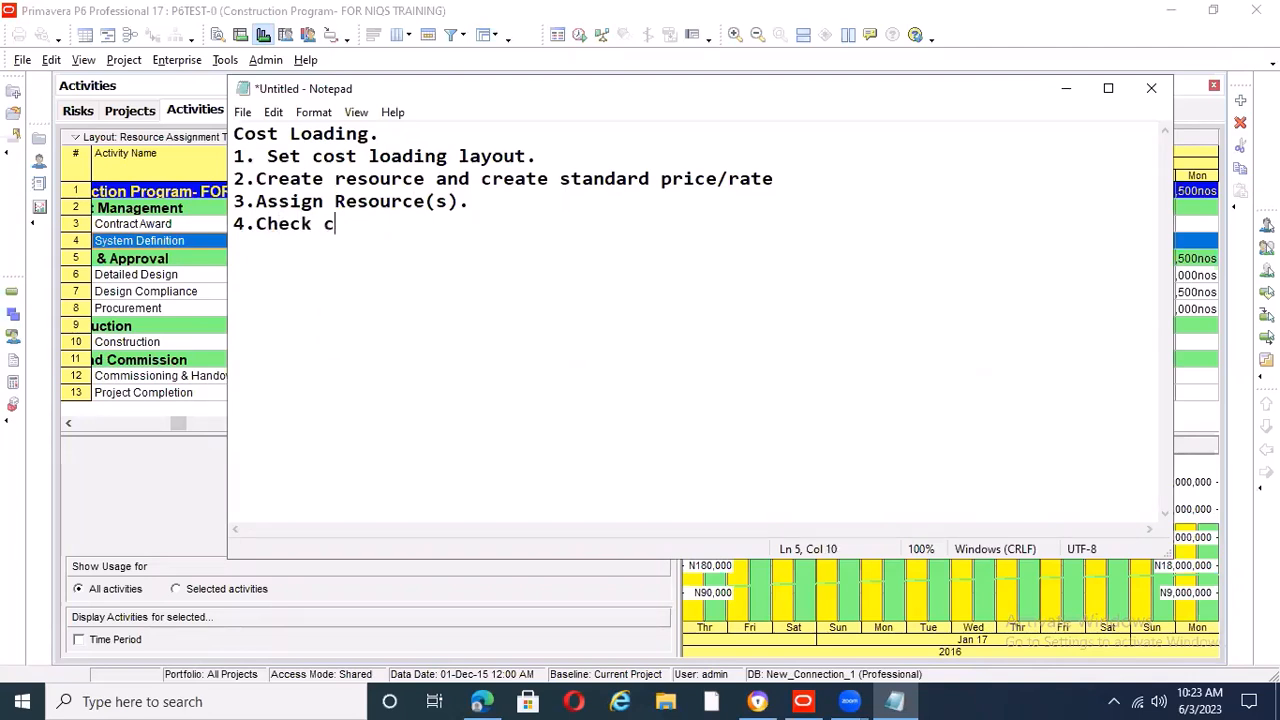
{"action": "type", "text": "ost distri"}
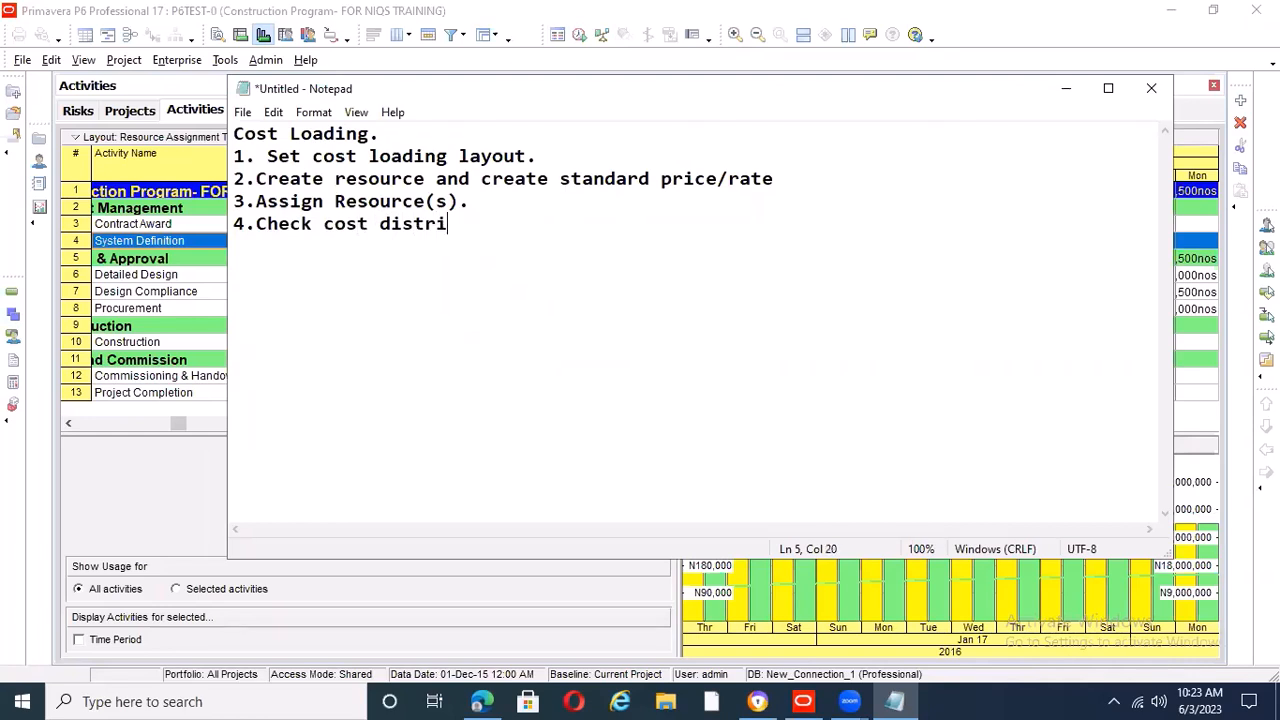
{"action": "type", "text": "bution."}
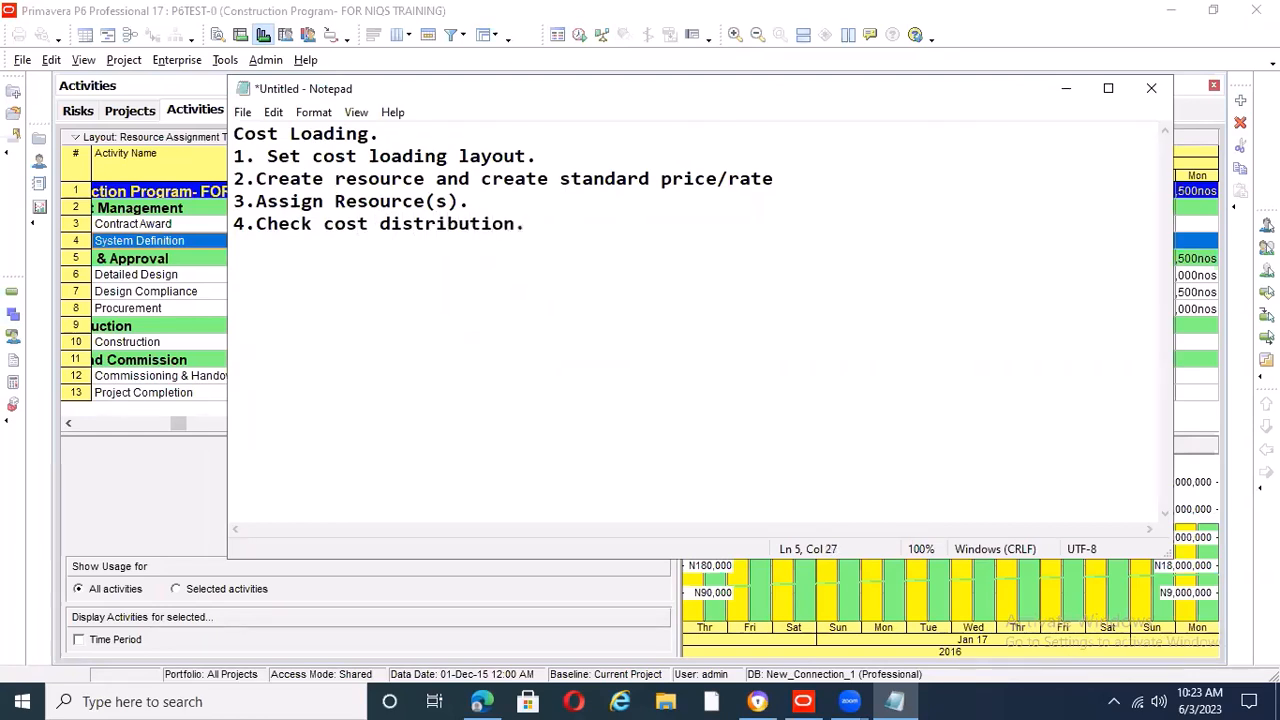
{"action": "key", "text": "Return"}
Add the fifth item as "5.Check cost profile." to end the cost loading list
{"action": "type", "text": "5.C"}
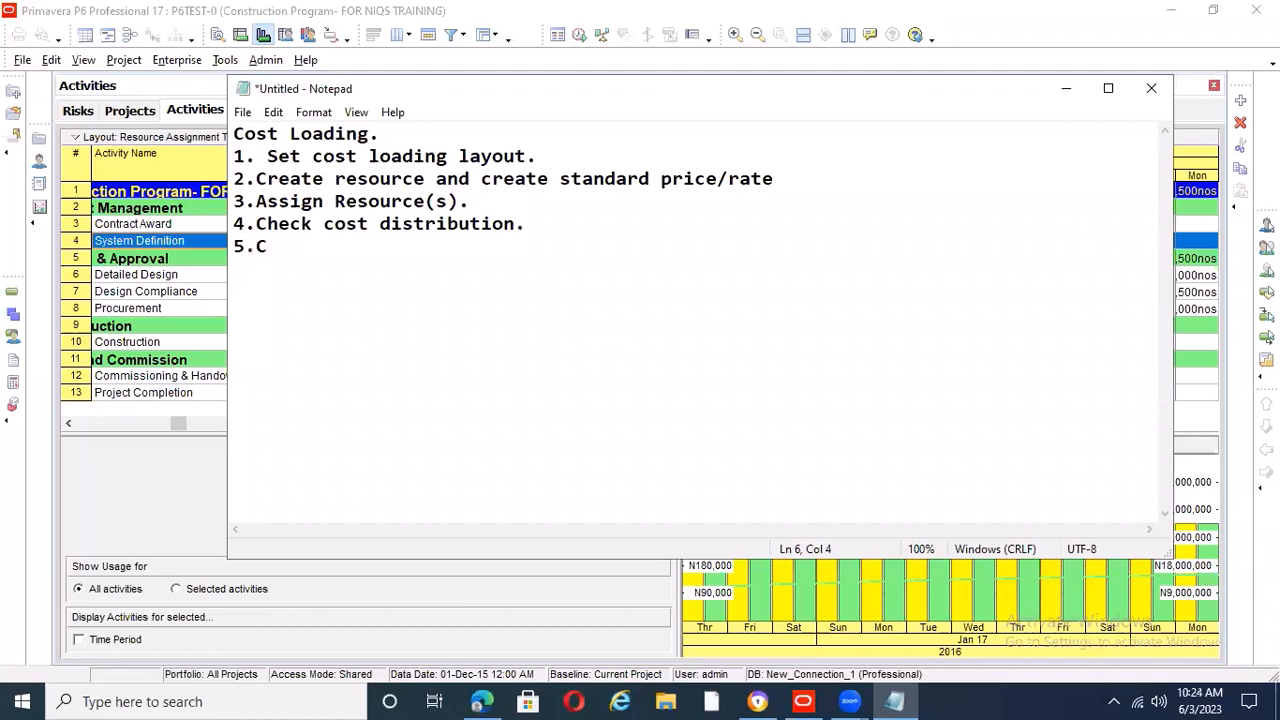
{"action": "type", "text": "heck cost p"}
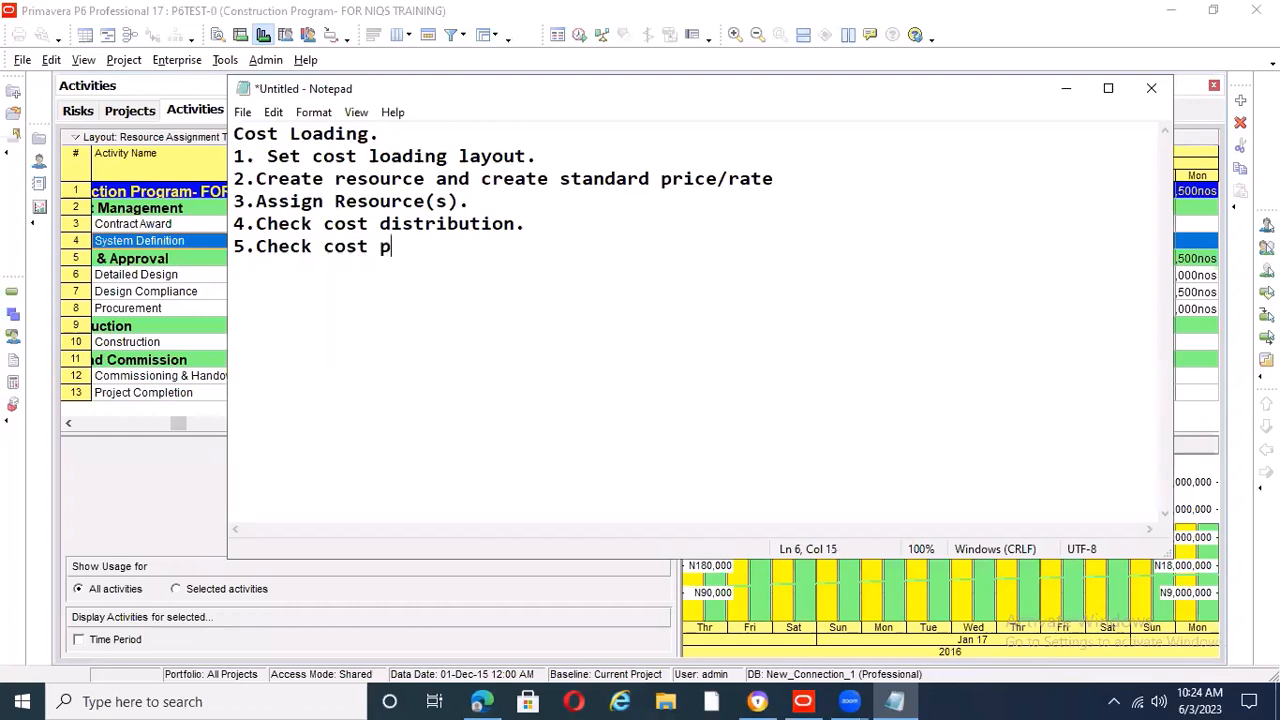
{"action": "type", "text": "rofile."}
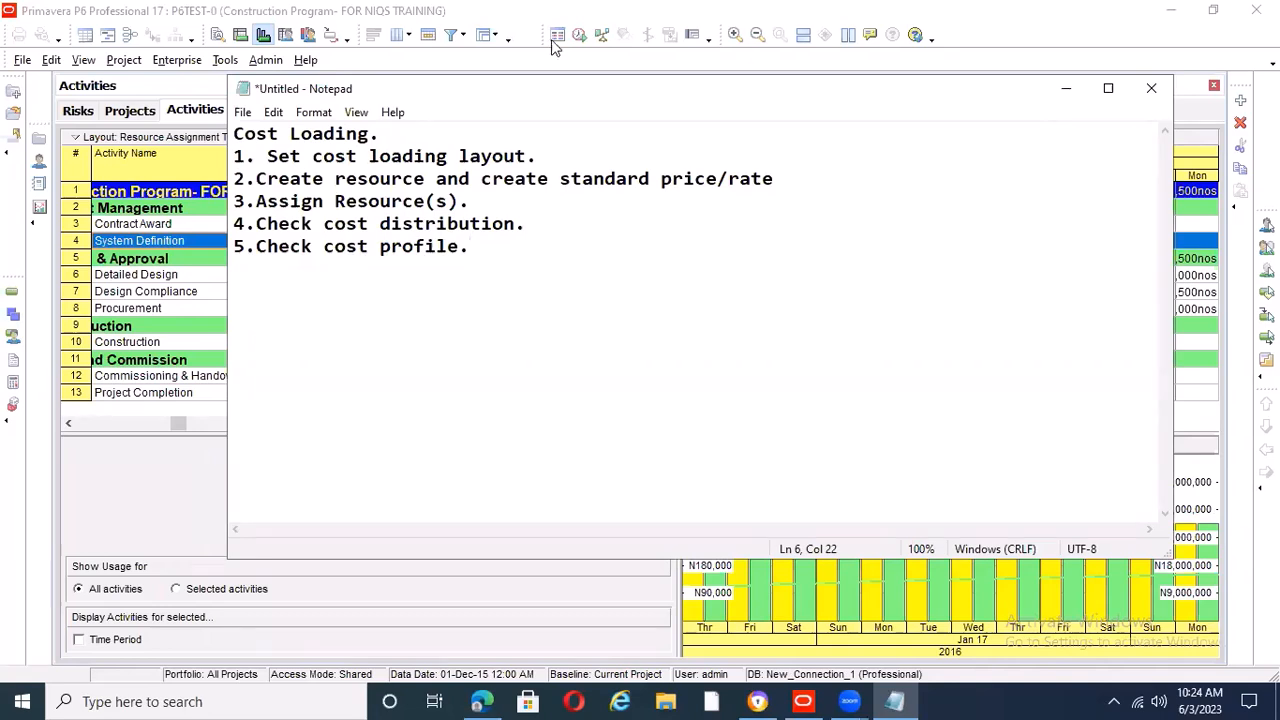
Bring the note back to the front and insert six blank lines above the "Cost Loading." heading
{"action": "left_click", "coordinate": [1190, 331]}
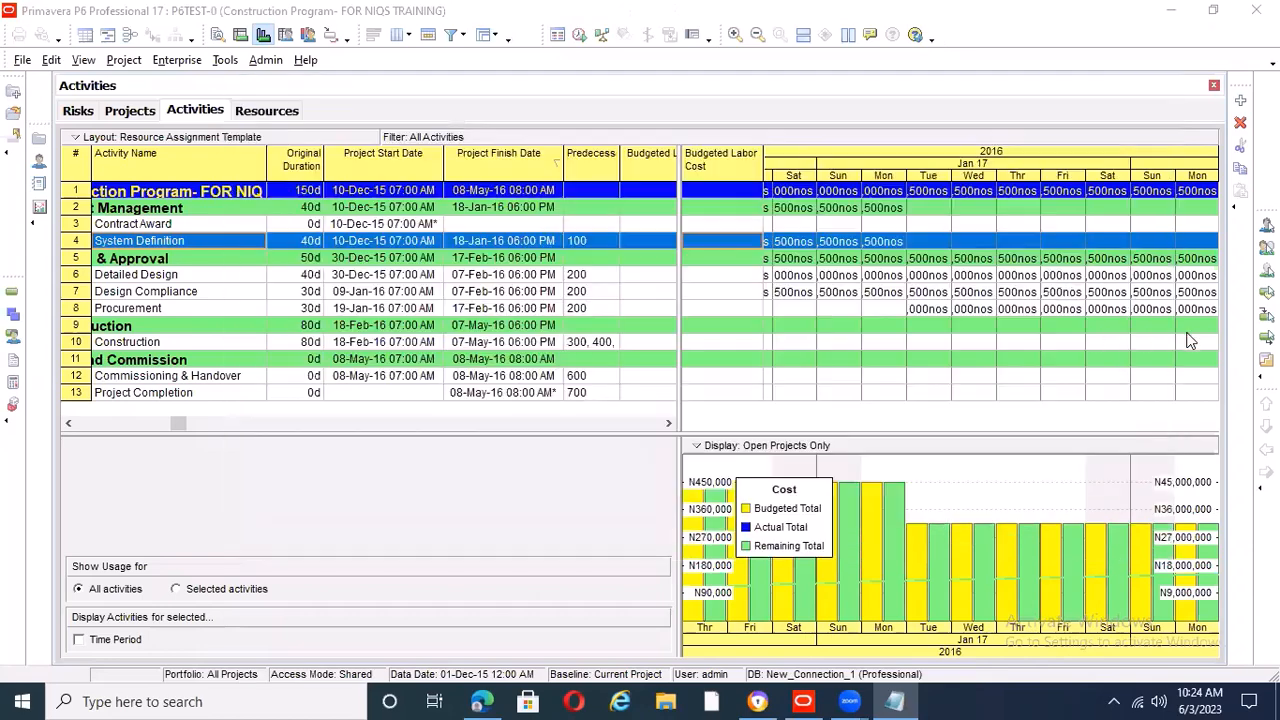
{"action": "left_click", "coordinate": [895, 701]}
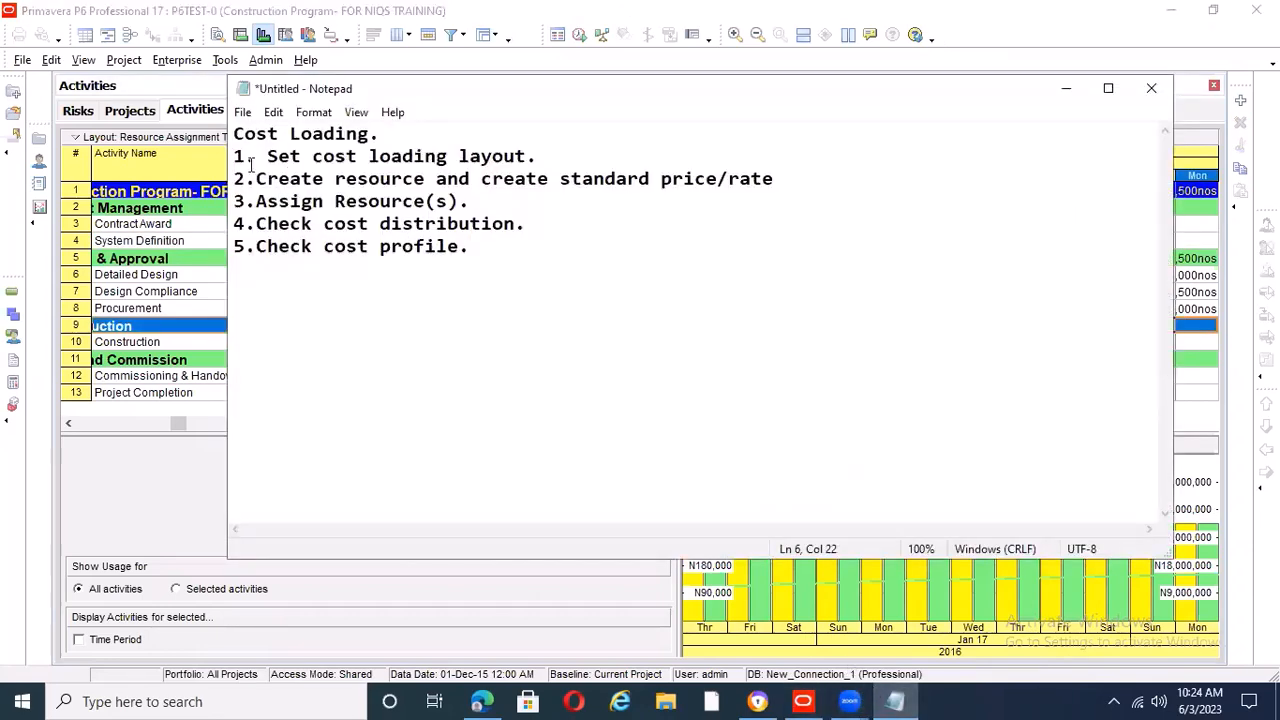
{"action": "left_click", "coordinate": [237, 135]}
{"action": "key", "text": "Return"}
{"action": "key", "text": "Return"}
{"action": "key", "text": "Return"}
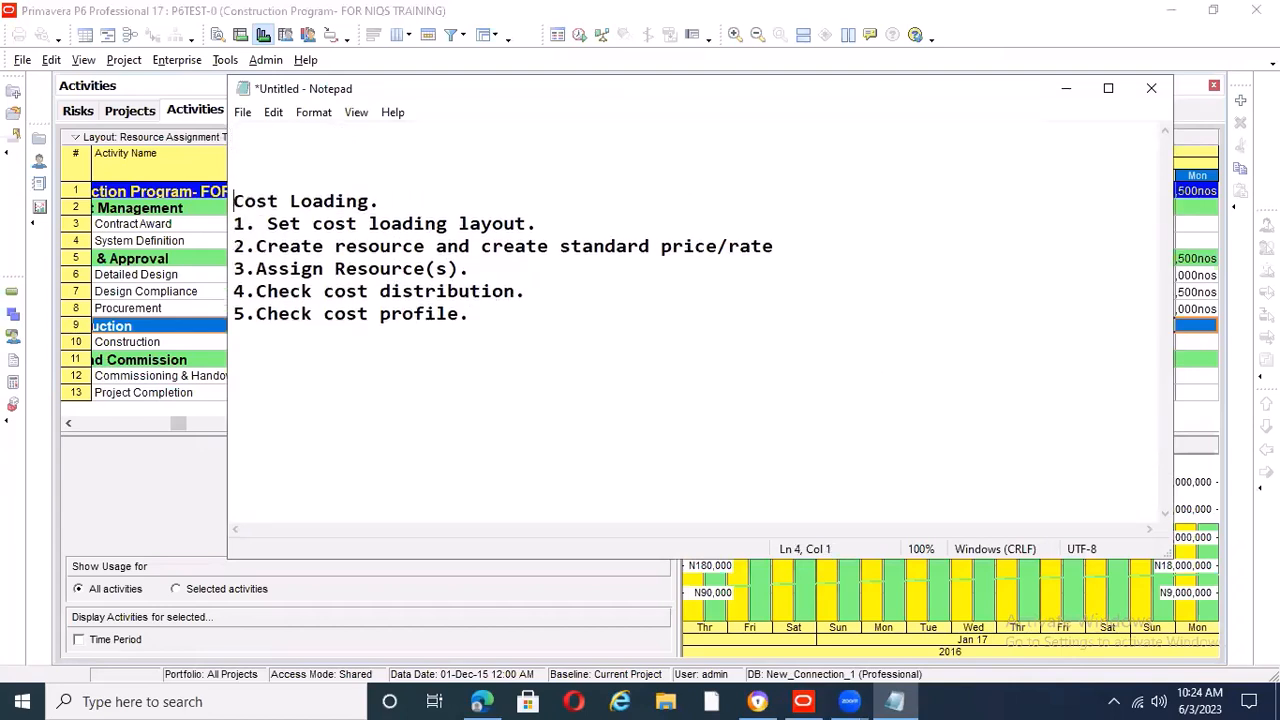
{"action": "key", "text": "Return"}
{"action": "key", "text": "Return"}
{"action": "key", "text": "Return"}
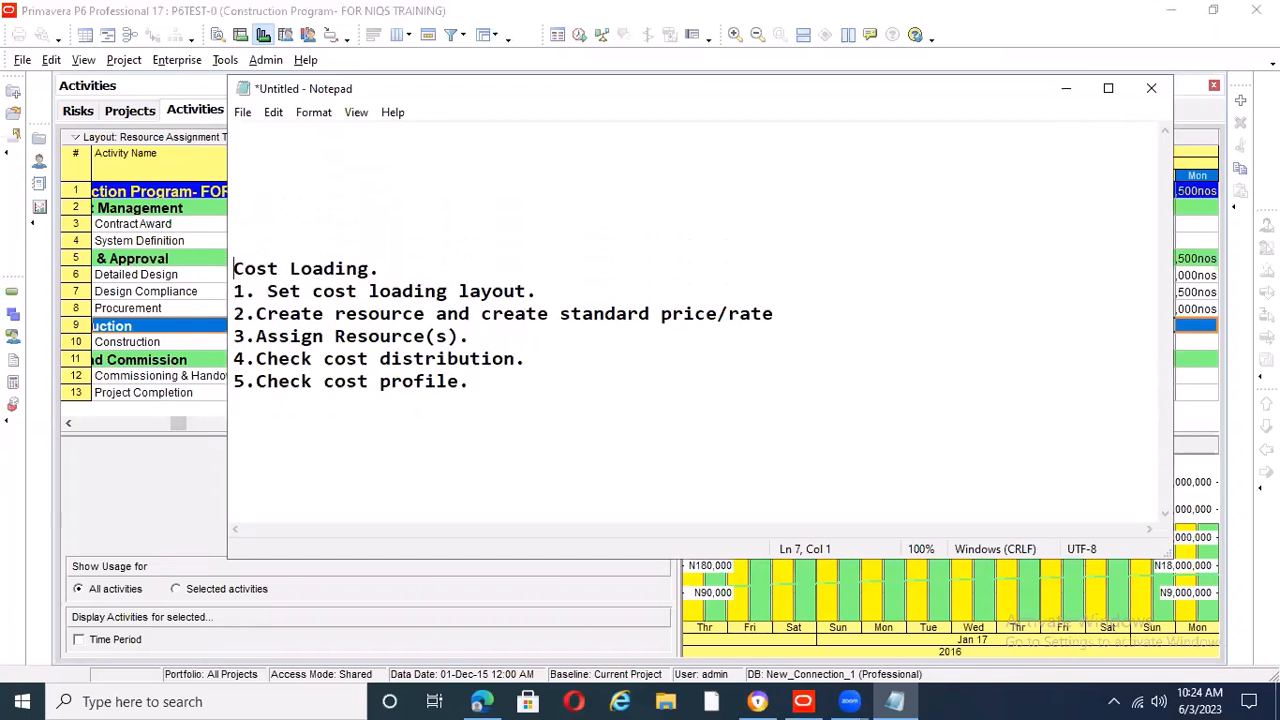
Write the heading "To do list." on the first line of the note
{"action": "left_click", "coordinate": [250, 137]}
{"action": "type", "text": "To do list"}
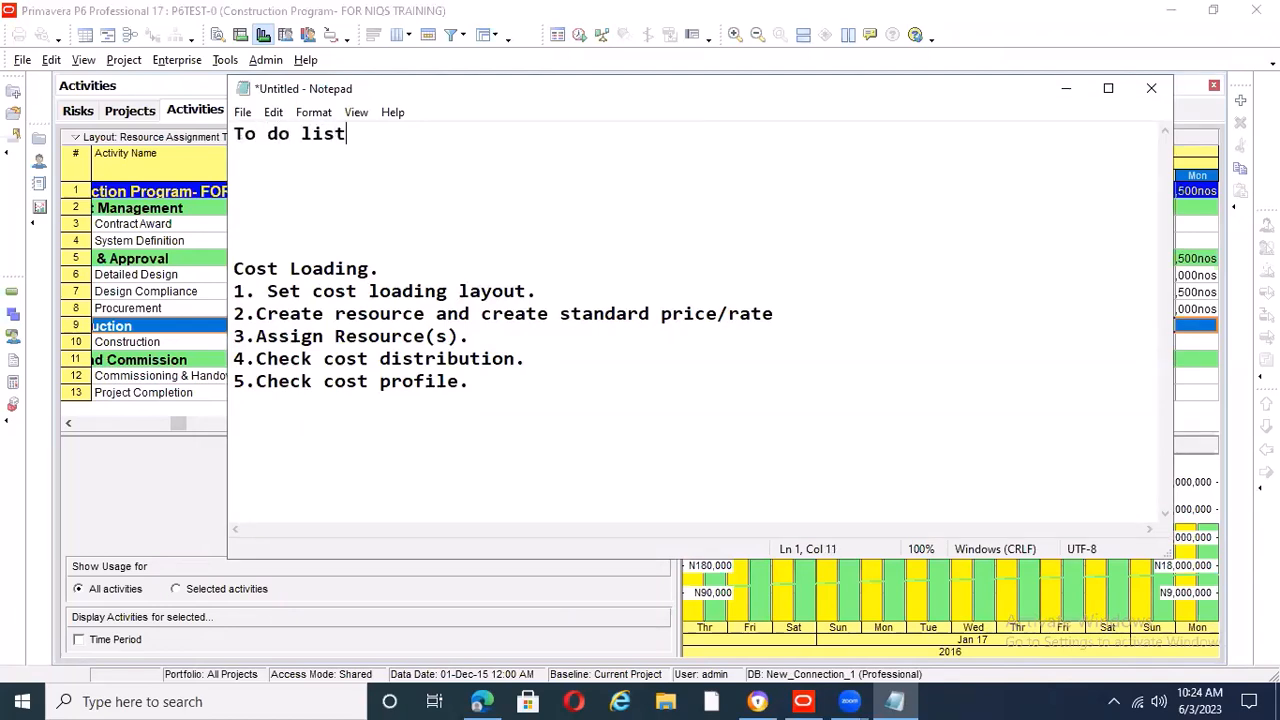
{"action": "type", "text": "."}
{"action": "key", "text": "Return"}
Add "1. Cost loading" as the first item of the to-do list and start a new line
{"action": "type", "text": "1"}
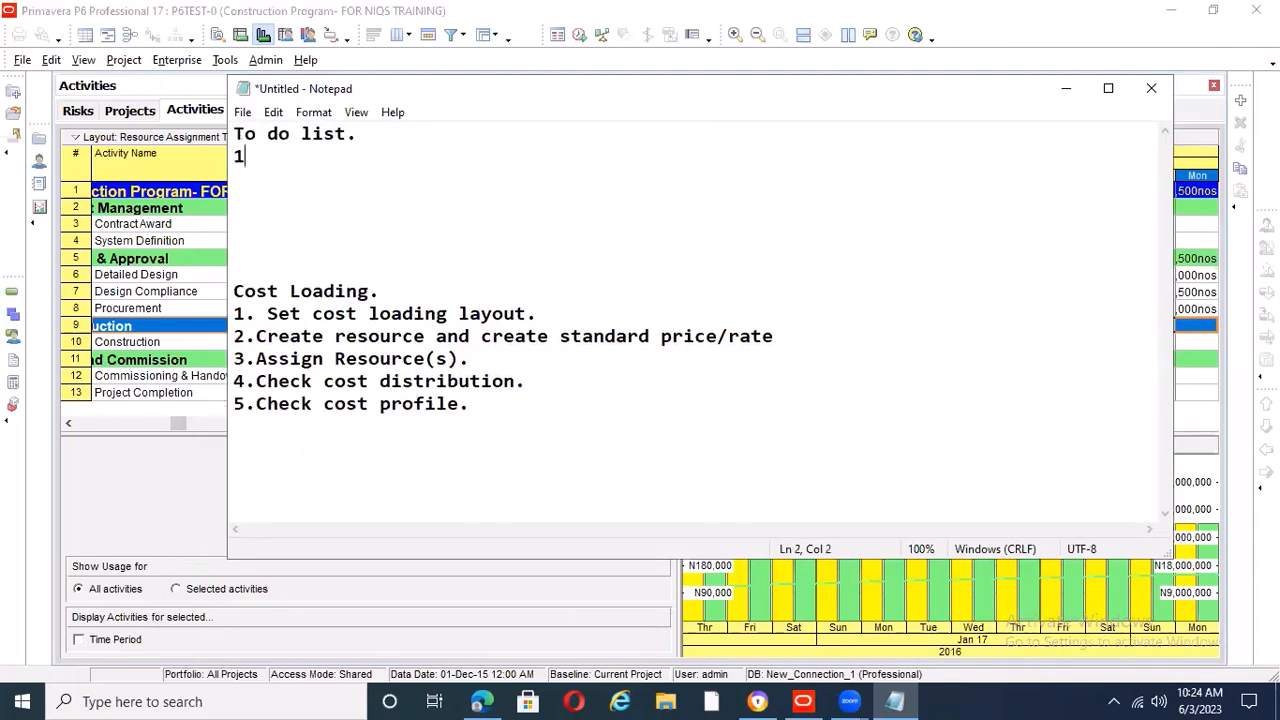
{"action": "type", "text": ". Cost loading"}
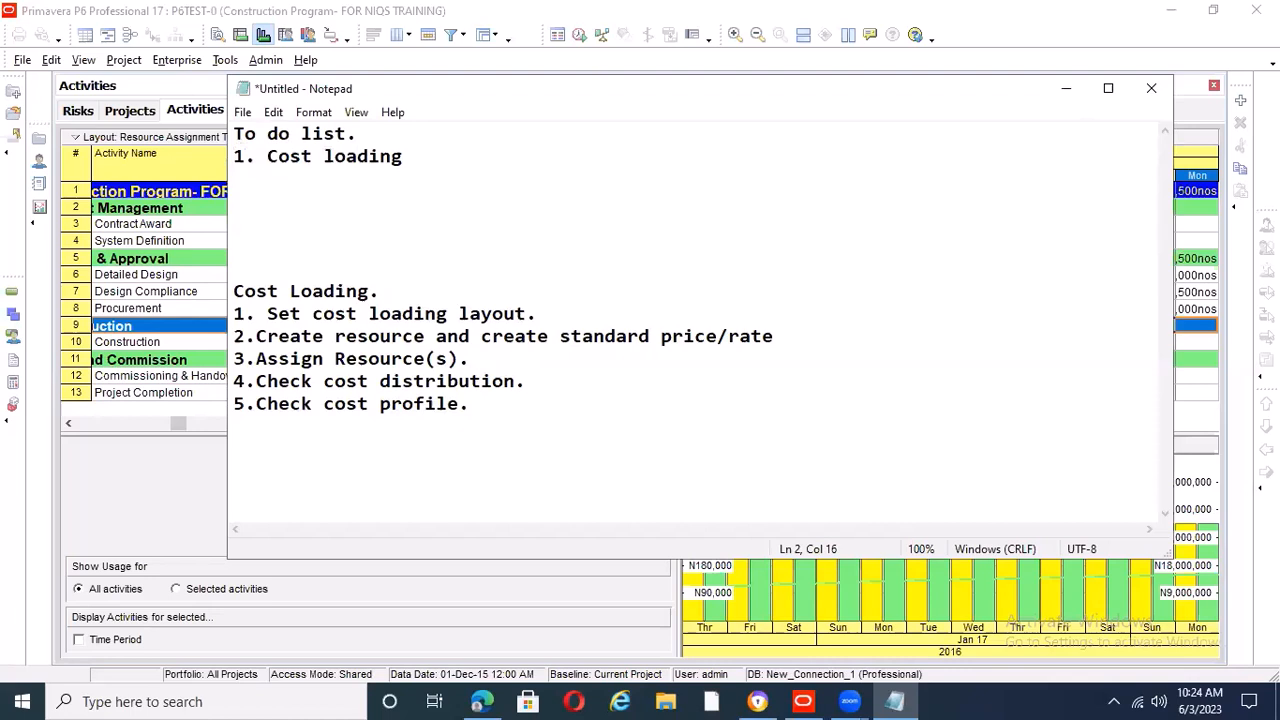
{"action": "key", "text": "Return"}
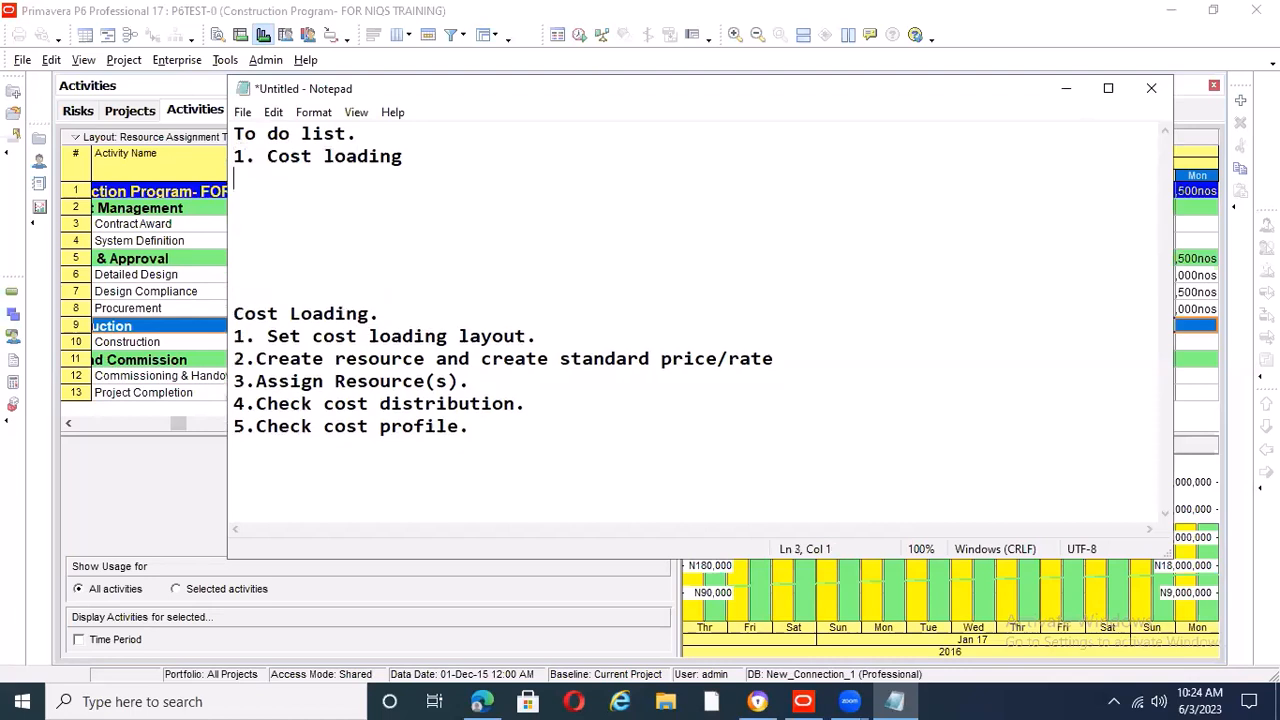
Add "2.Baselines" as the second item of the to-do list and start a new line
{"action": "type", "text": "2.Baseli"}
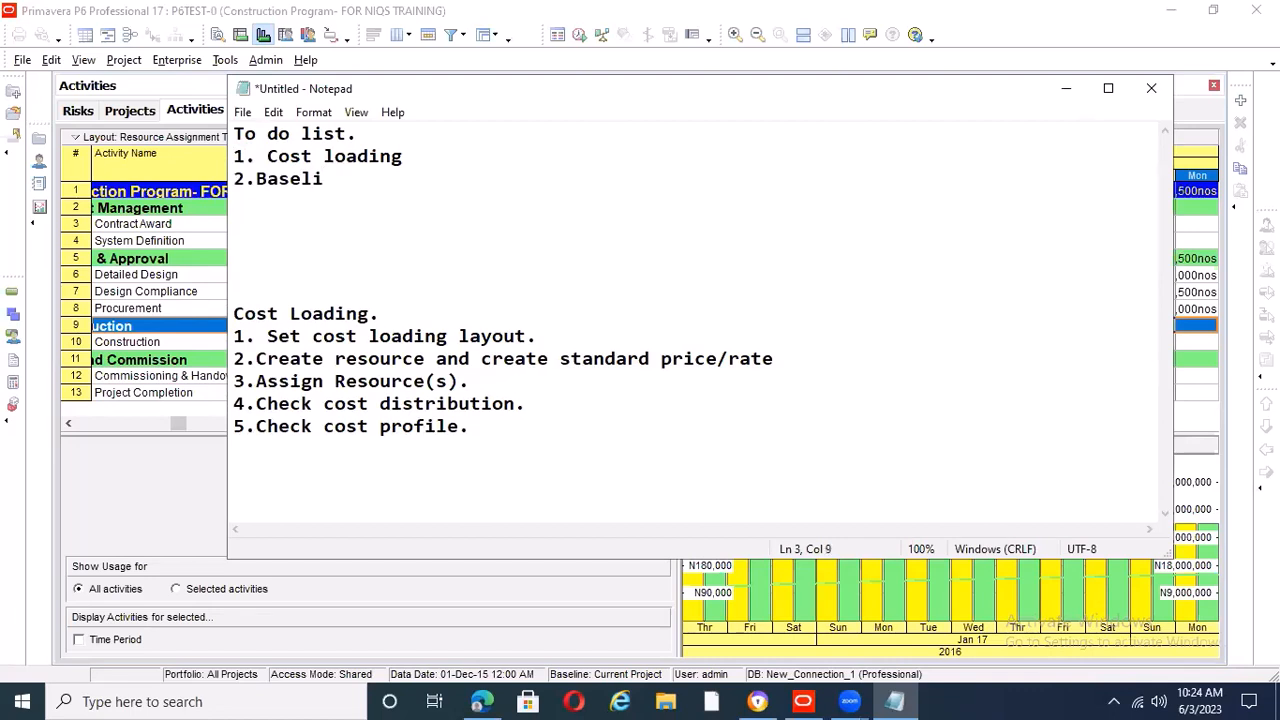
{"action": "type", "text": "nes"}
{"action": "key", "text": "Return"}
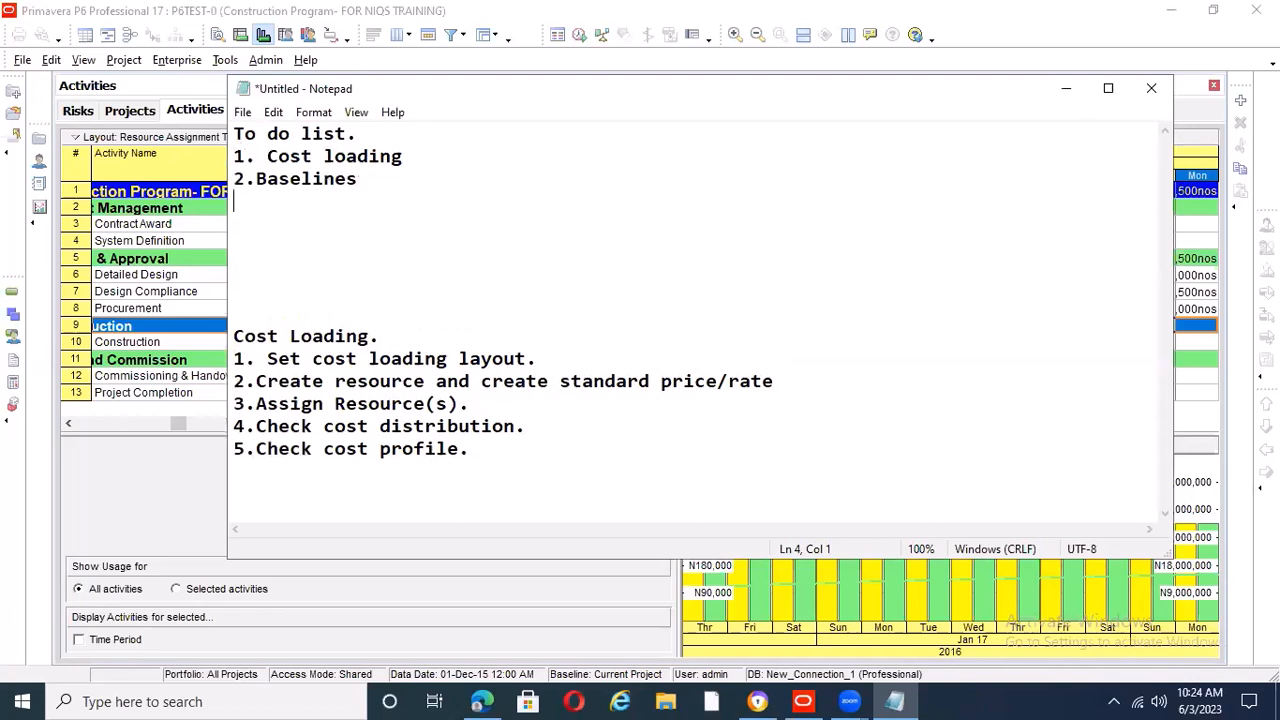
Add "3.Project Monitoring and control" as the third item of the to-do list and start a new line
{"action": "type", "text": "3.Project "}
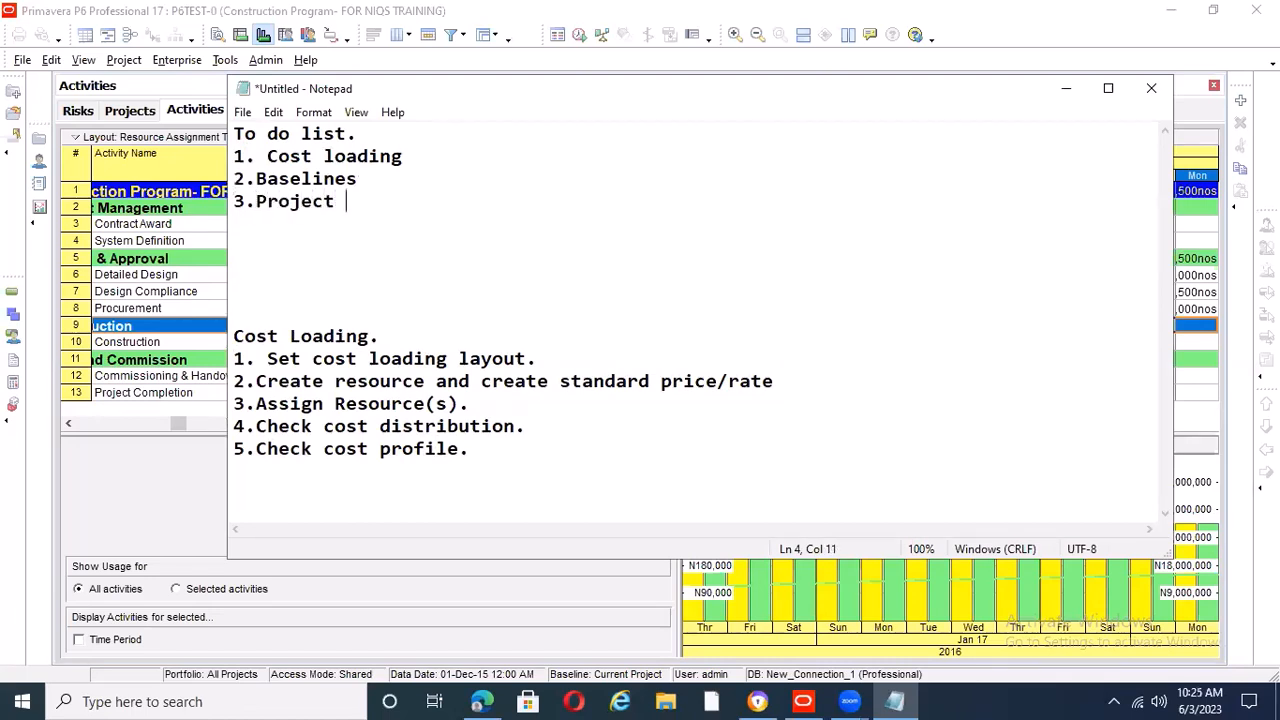
{"action": "type", "text": "Monitoring and "}
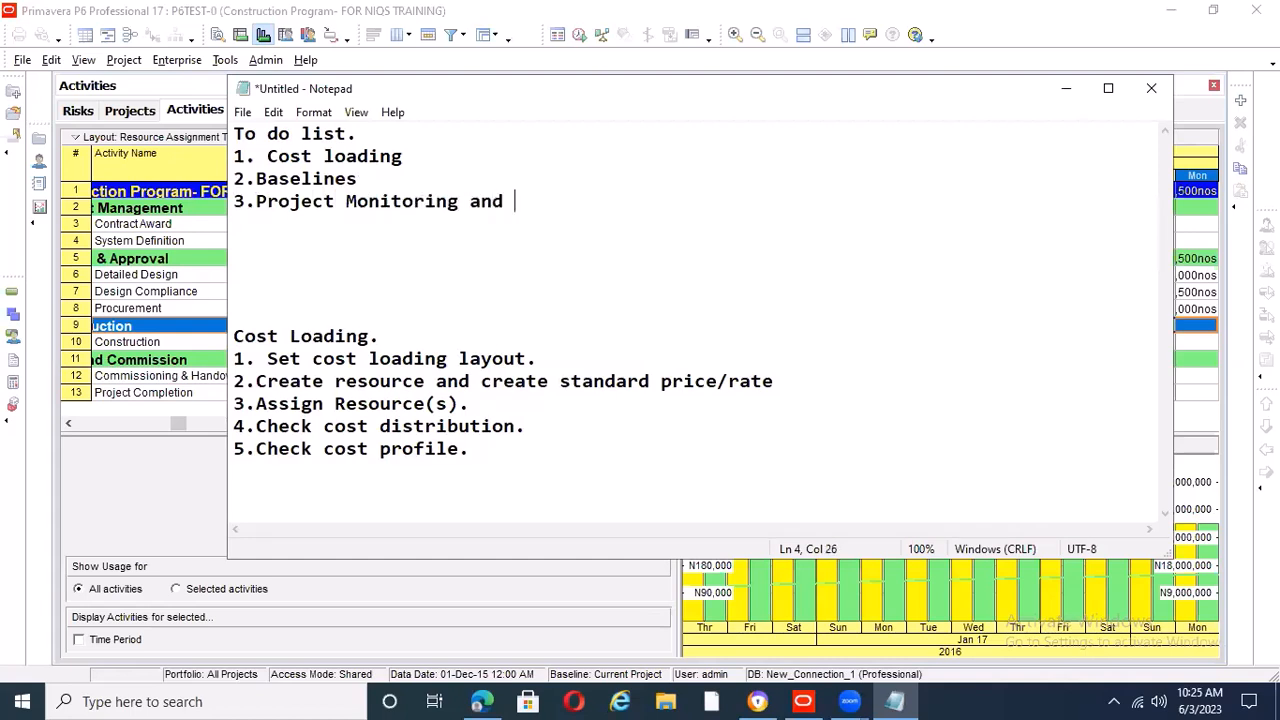
{"action": "type", "text": "control"}
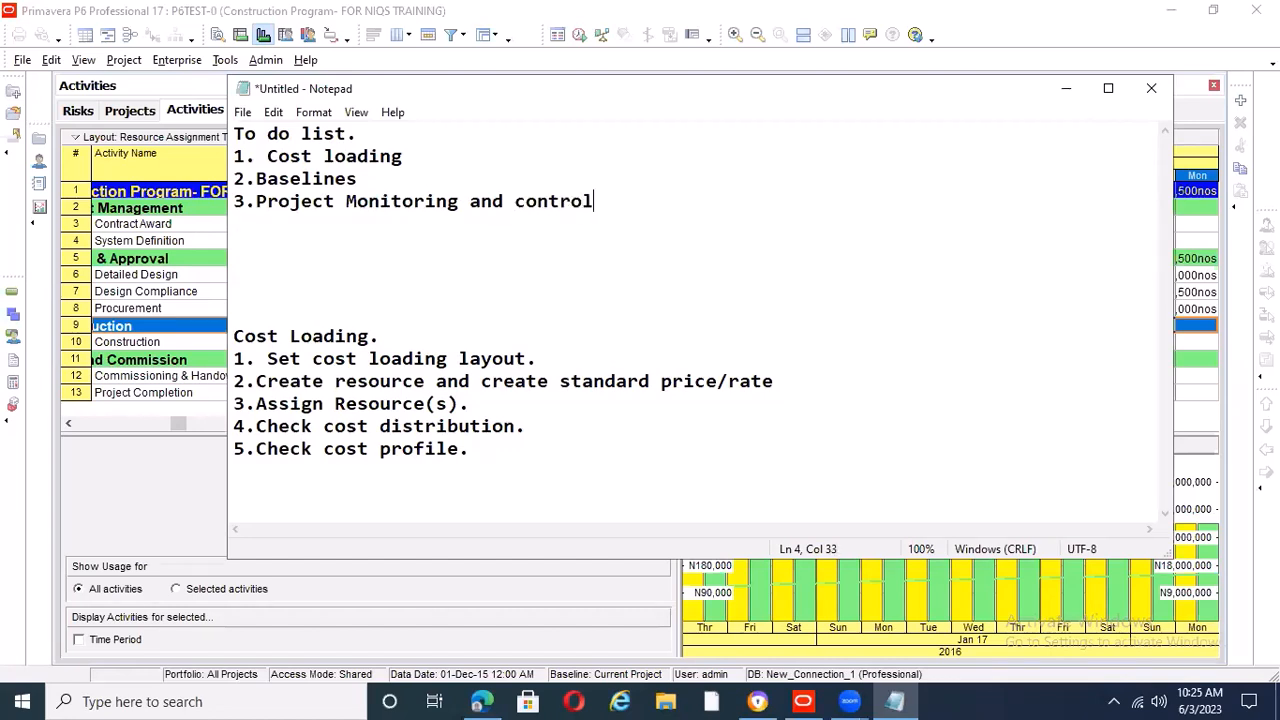
{"action": "key", "text": "Return"}
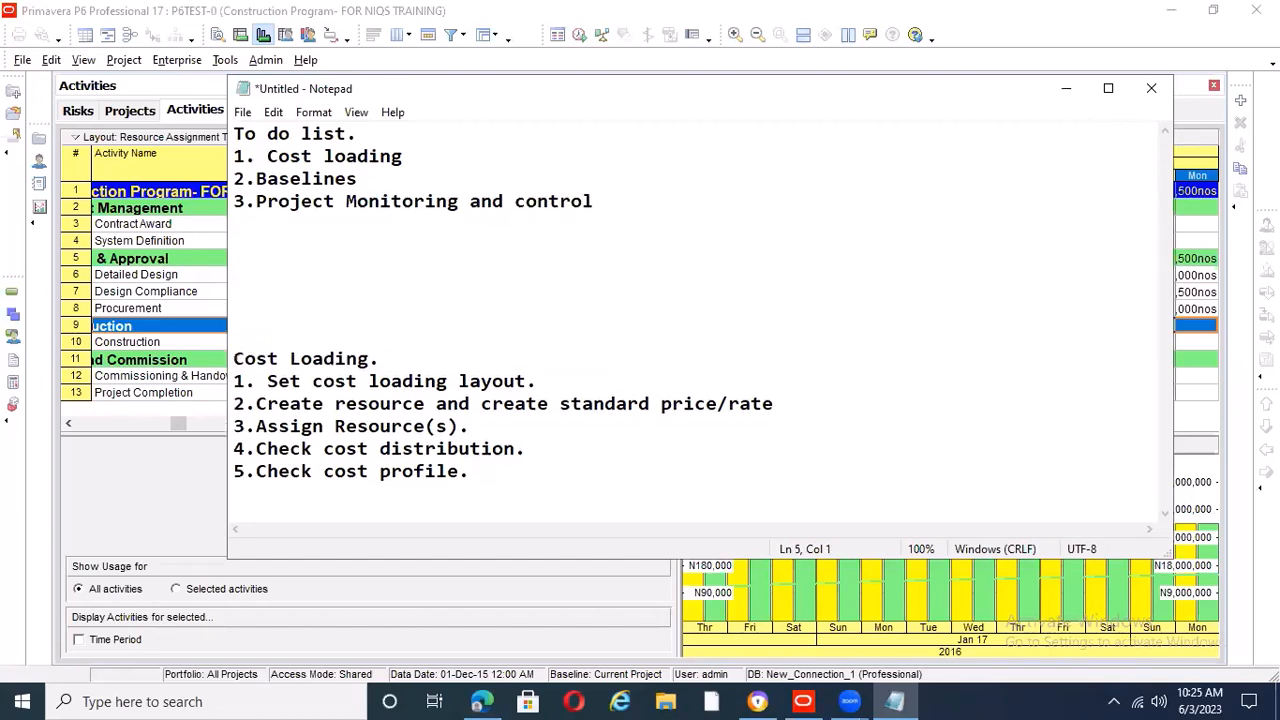
Add "4.Project Output- Printing and exporting" as the fourth item of the to-do list and start a new line
{"action": "type", "text": "4.Project Ou"}
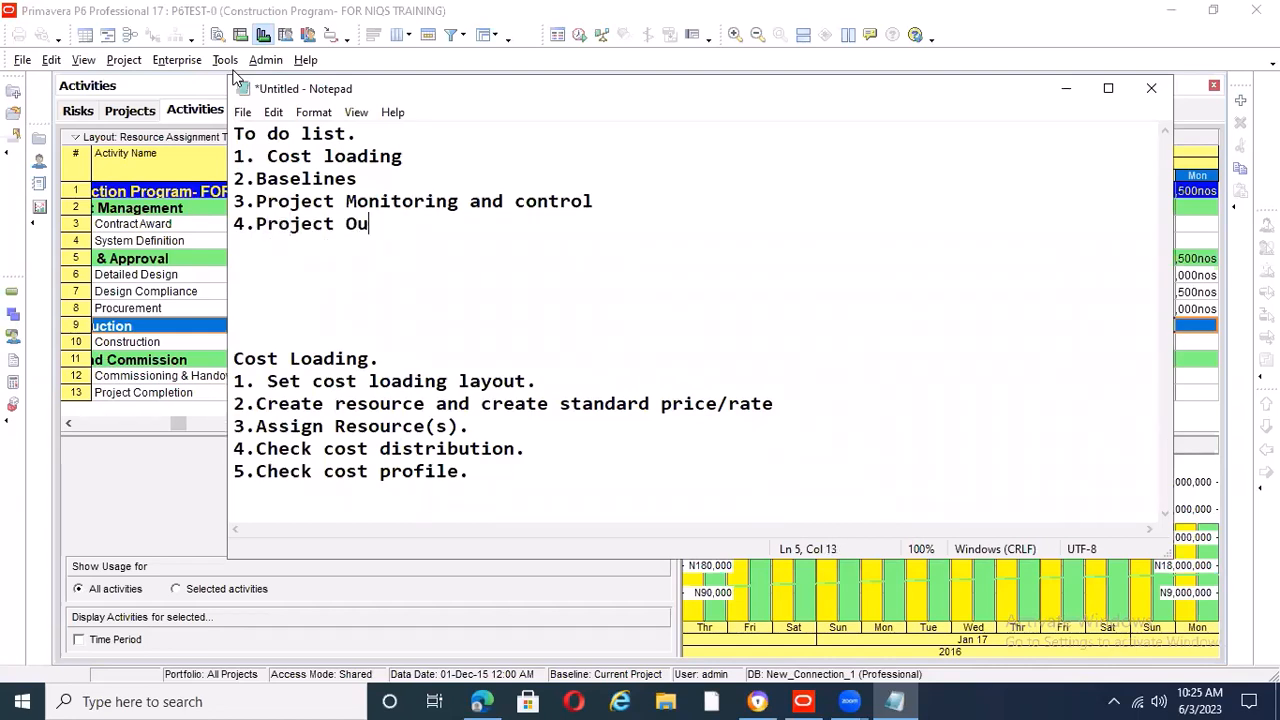
{"action": "type", "text": "tput-"}
{"action": "type", "text": "Printing and exporting"}
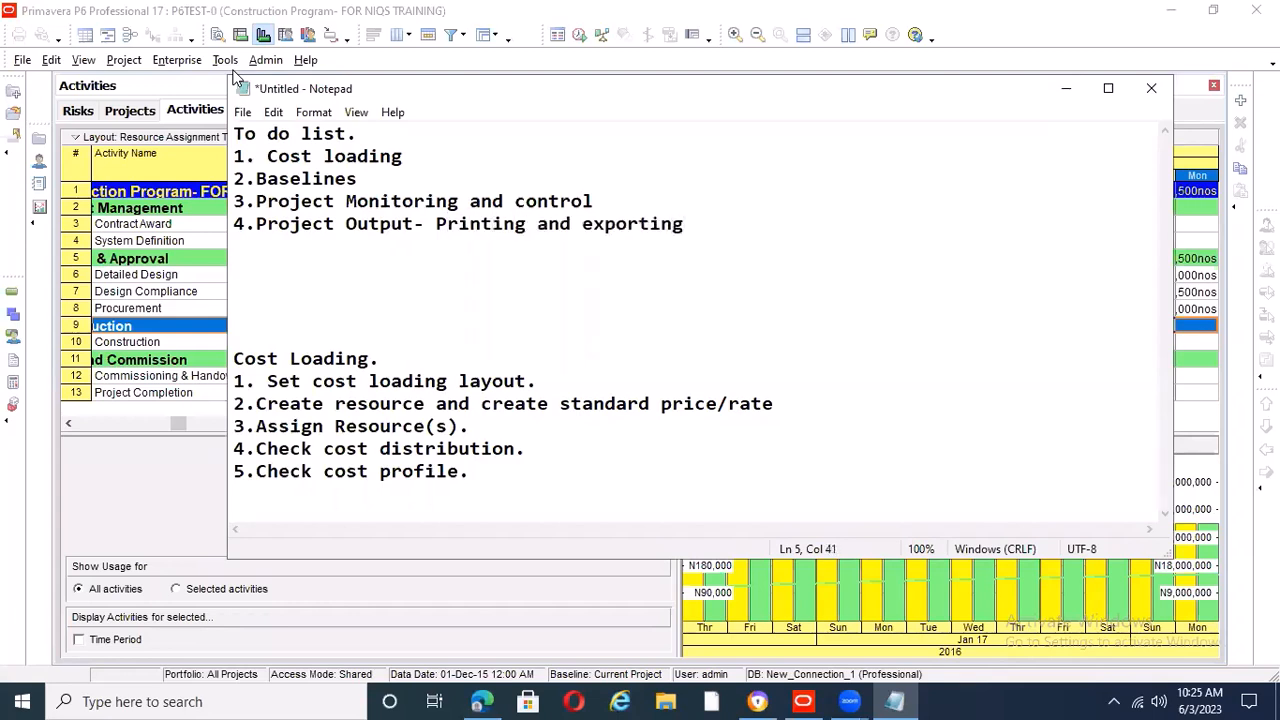
{"action": "key", "text": "Return"}
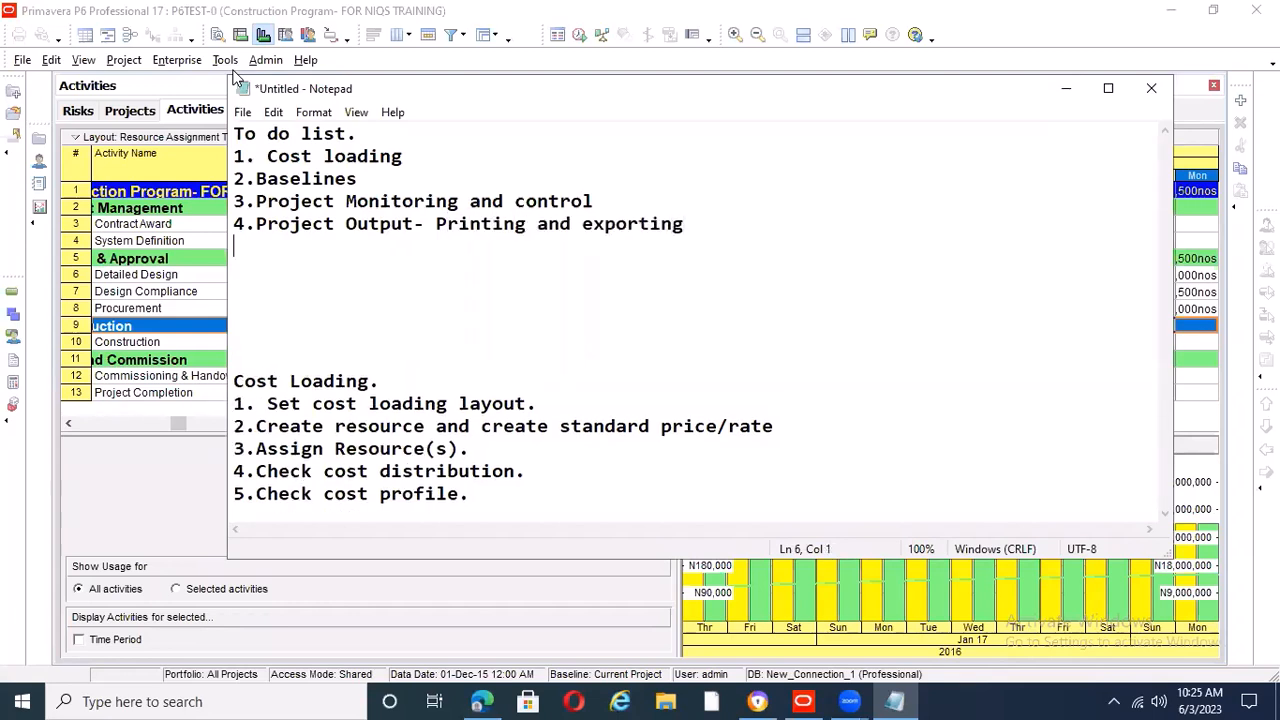
Add "5.Understanding Risk in P6." as the fifth item to end the to-do list
{"action": "type", "text": "5.Unders"}
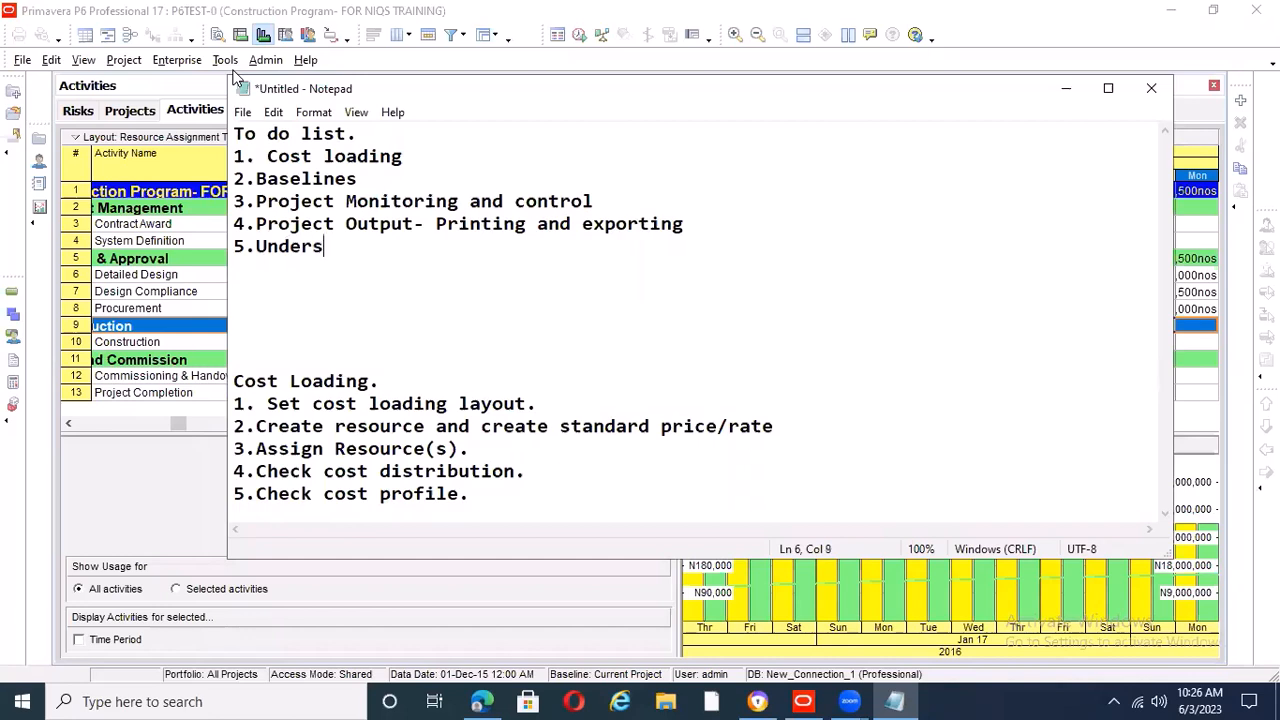
{"action": "type", "text": "tanding R"}
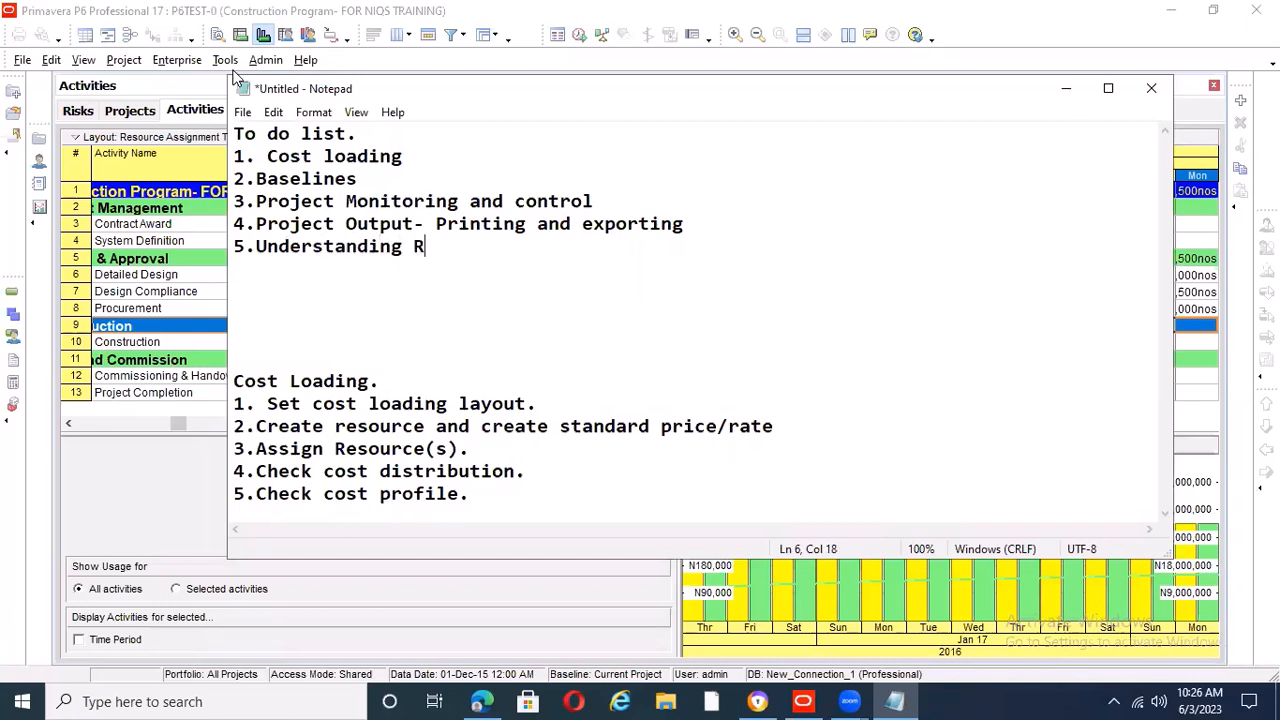
{"action": "type", "text": "isk in P6."}
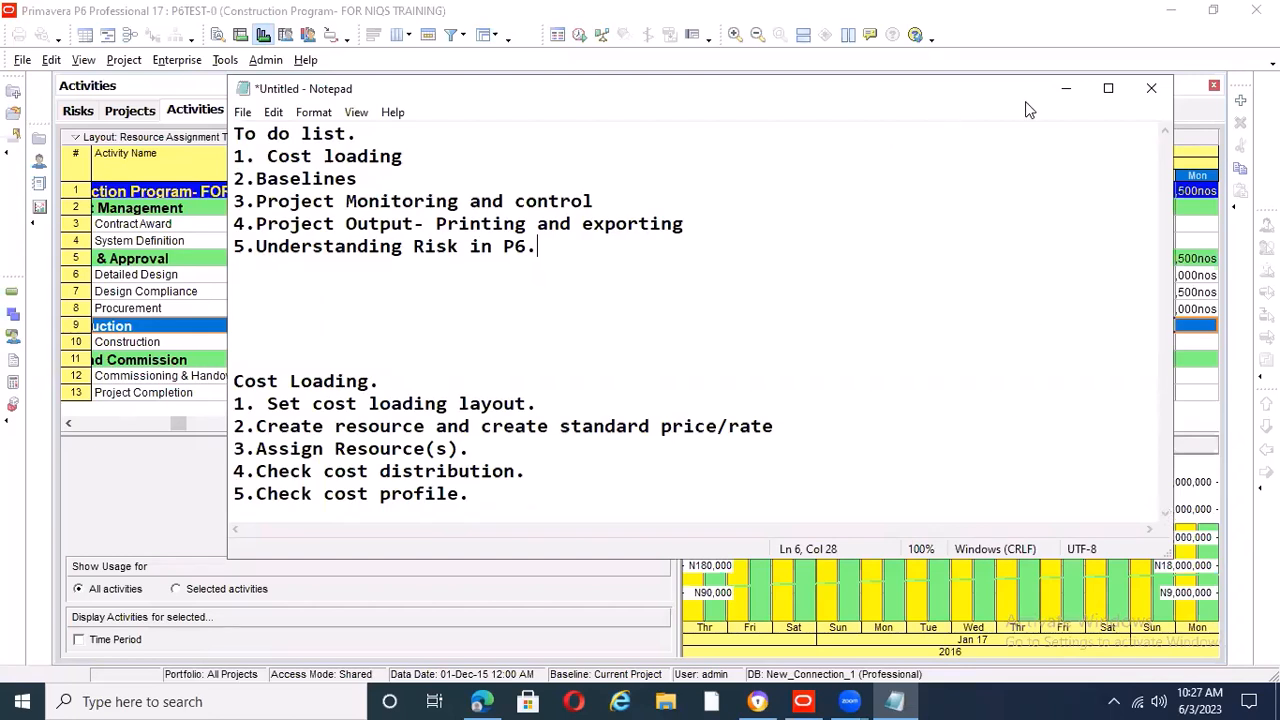
Put the note away and switch to the construction program in Primavera P6
{"action": "left_click", "coordinate": [1066, 92]}
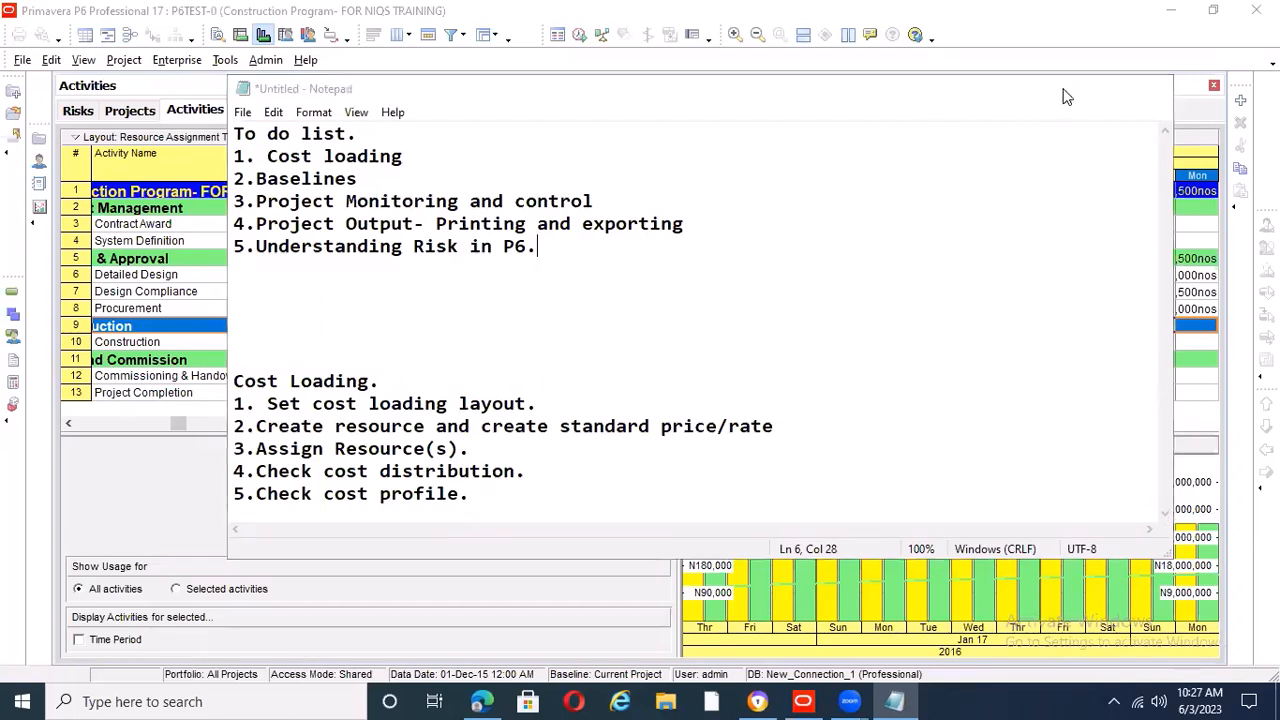
{"action": "left_click", "coordinate": [895, 701]}
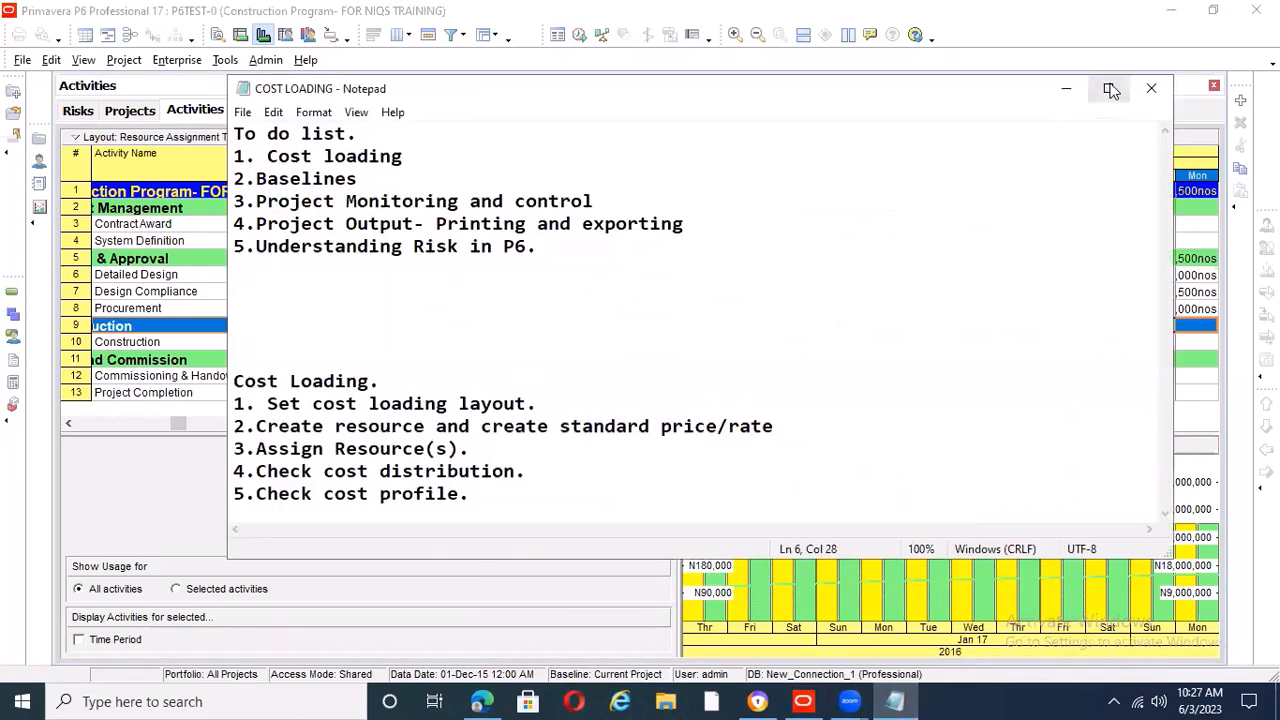
{"action": "left_click", "coordinate": [1068, 90]}
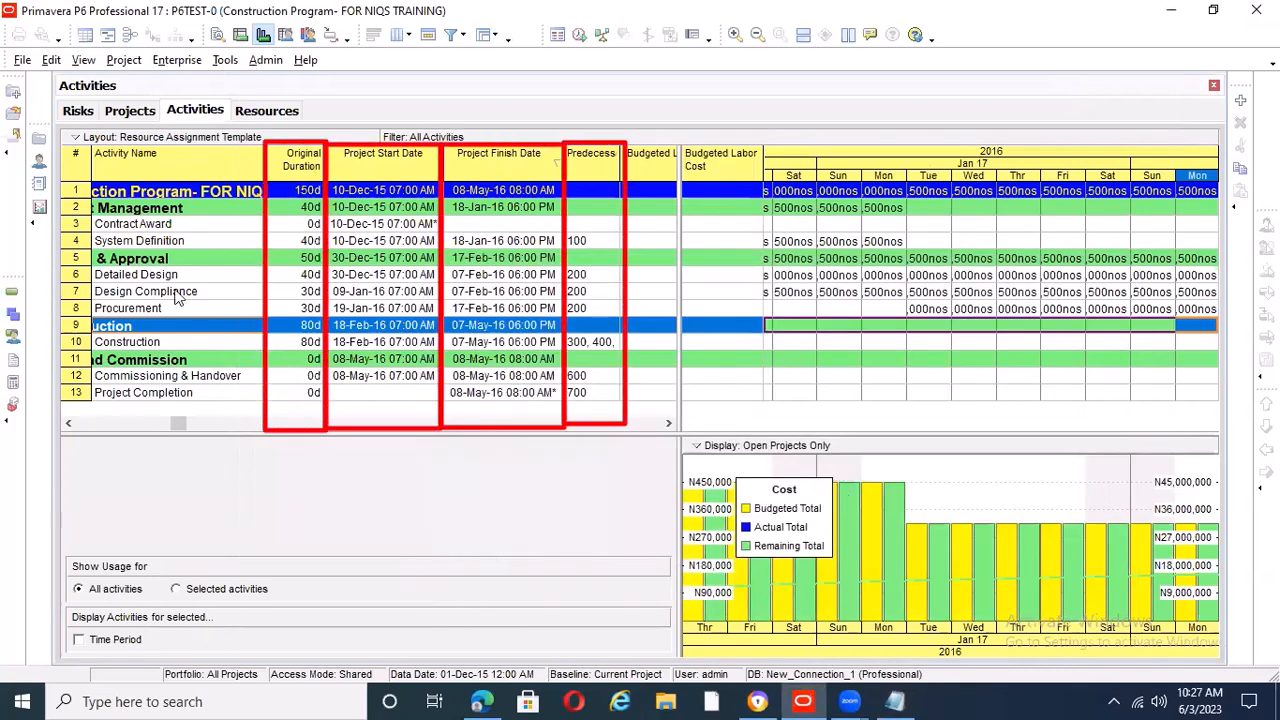
Move the Risks view behind the other open views and look through the Projects, Resources and Risks views
{"action": "left_click", "coordinate": [38, 146]}
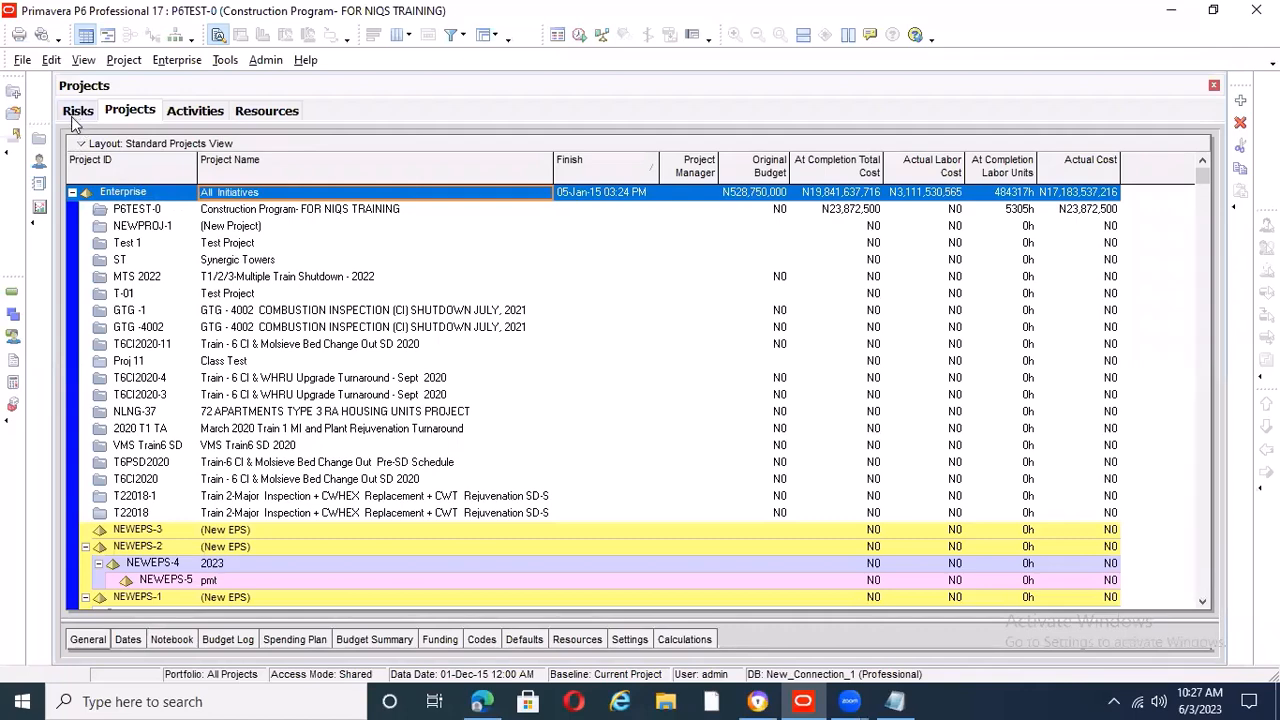
{"action": "left_click_drag", "start_coordinate": [147, 122], "coordinate": [75, 110]}
{"action": "left_click_drag", "start_coordinate": [190, 111], "coordinate": [143, 107]}
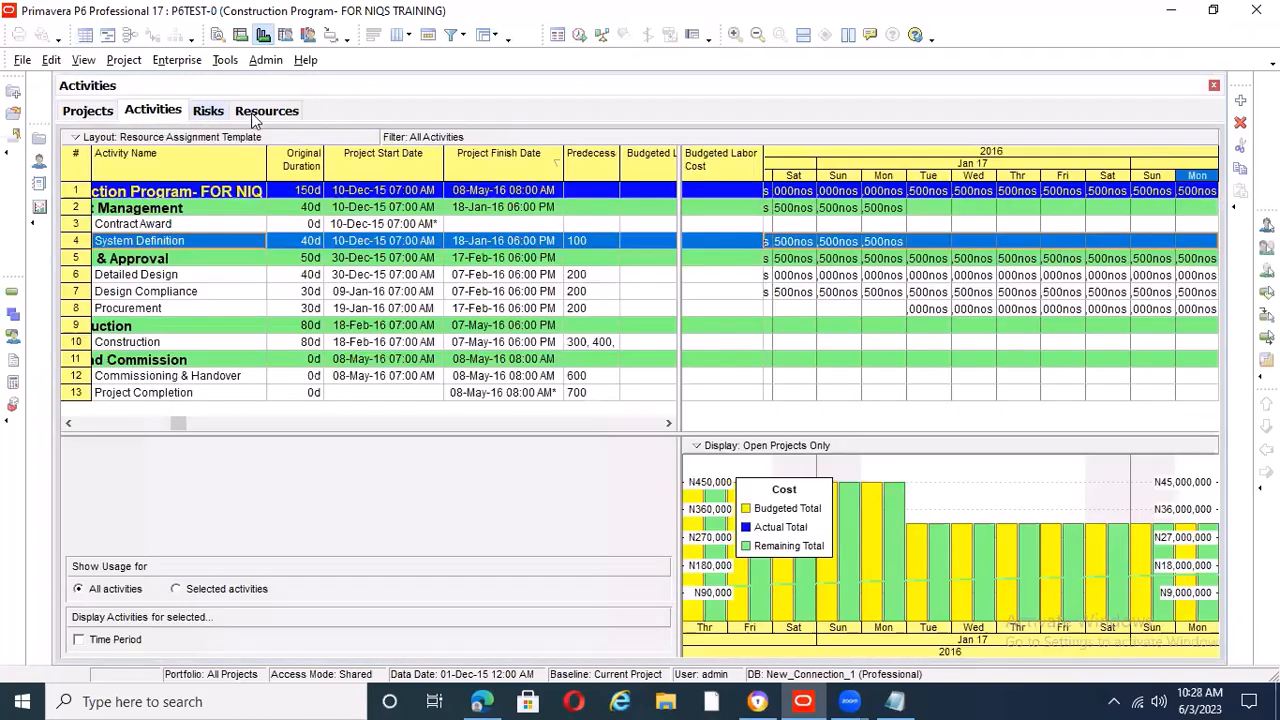
{"action": "left_click", "coordinate": [262, 111]}
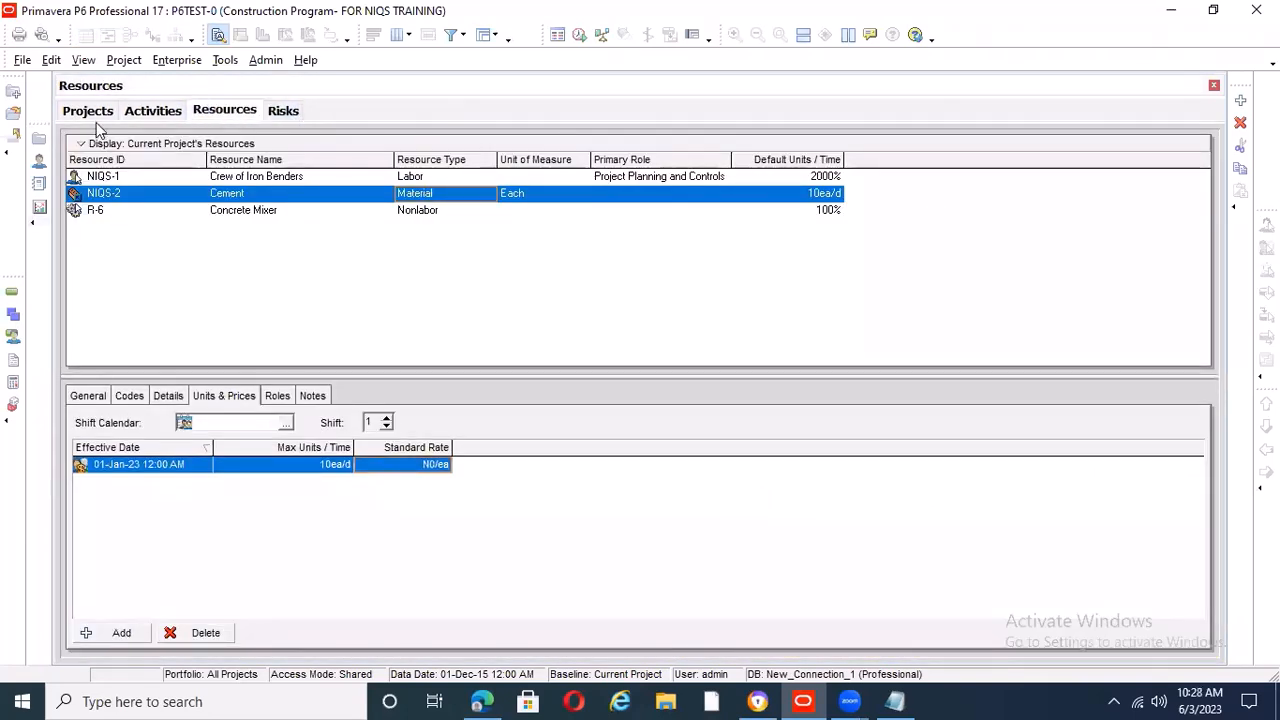
{"action": "left_click", "coordinate": [39, 139]}
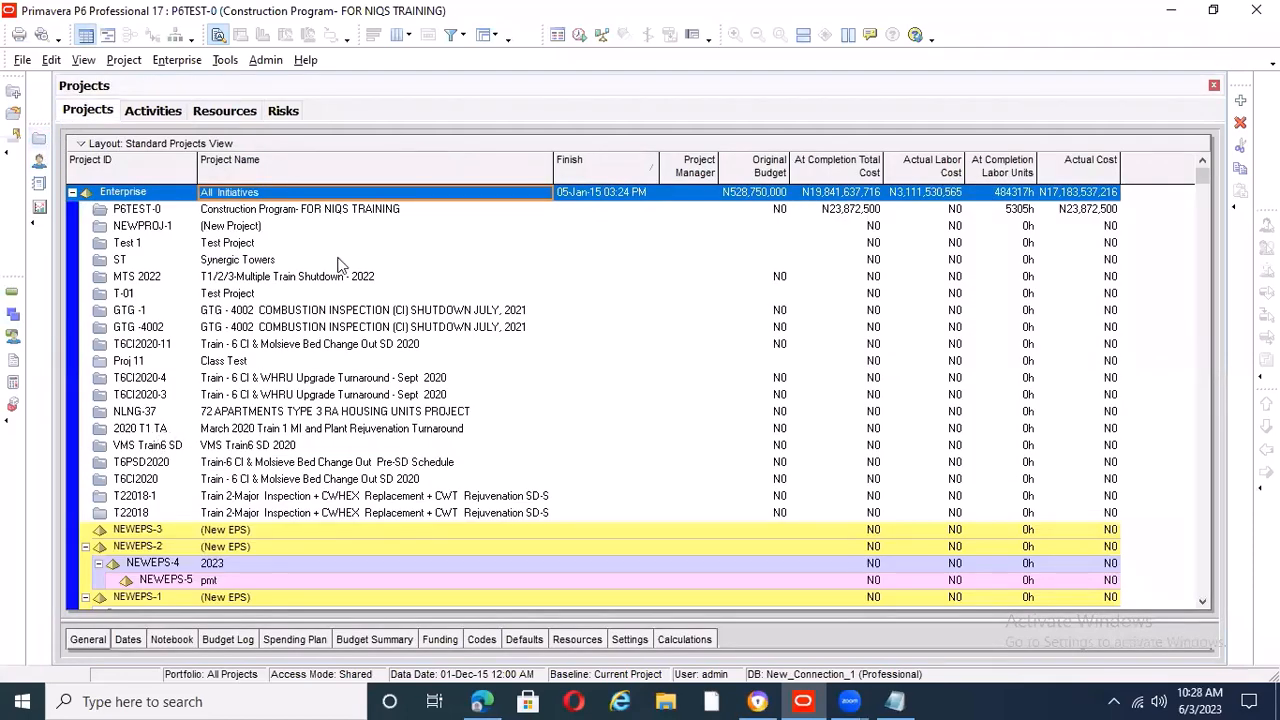
{"action": "left_click", "coordinate": [287, 113]}
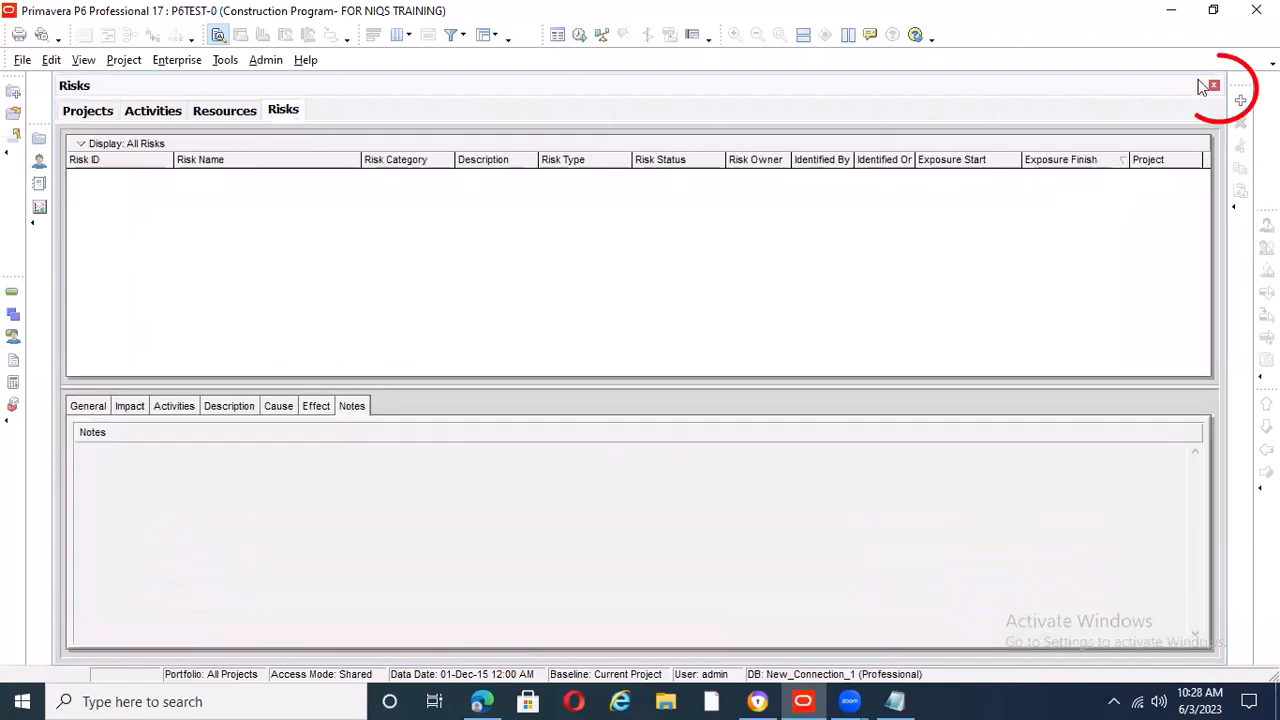
Close the open Risks, Resources, Activities and Projects views to leave an empty workspace
{"action": "left_click", "coordinate": [1212, 87]}
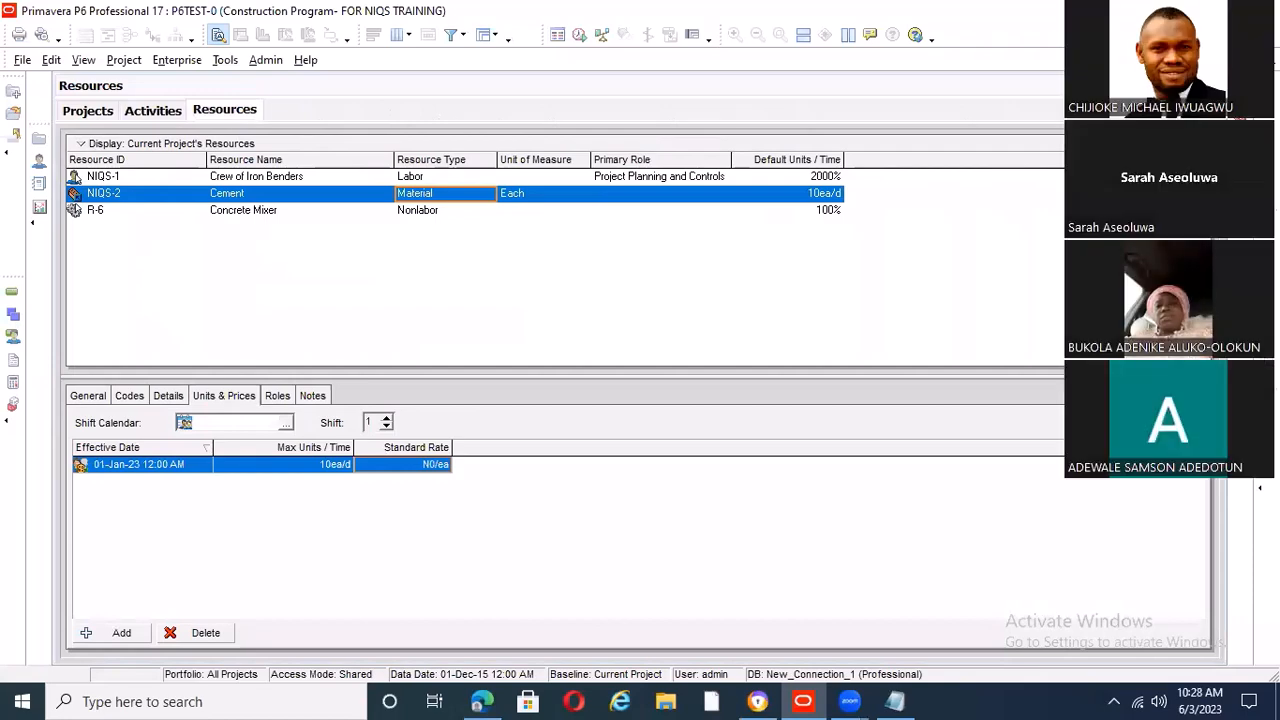
{"action": "left_click", "coordinate": [150, 110]}
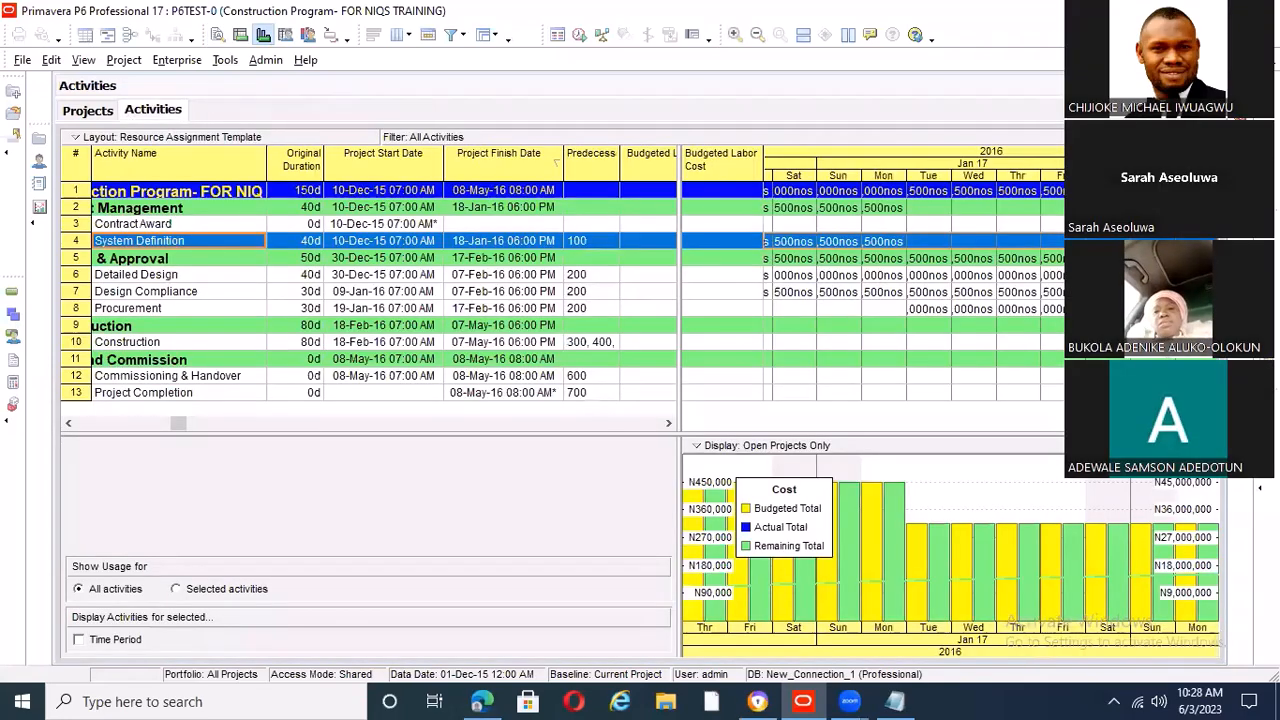
{"action": "left_click", "coordinate": [1212, 87]}
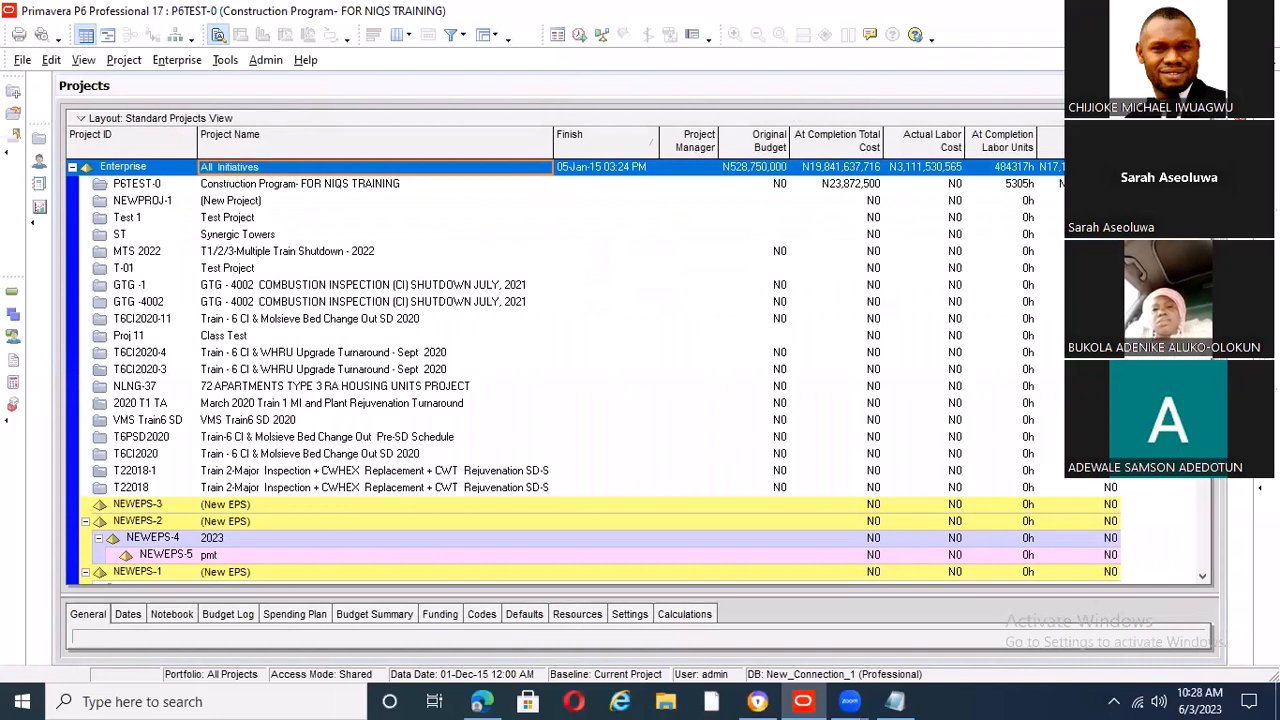
{"action": "left_click", "coordinate": [1212, 87]}
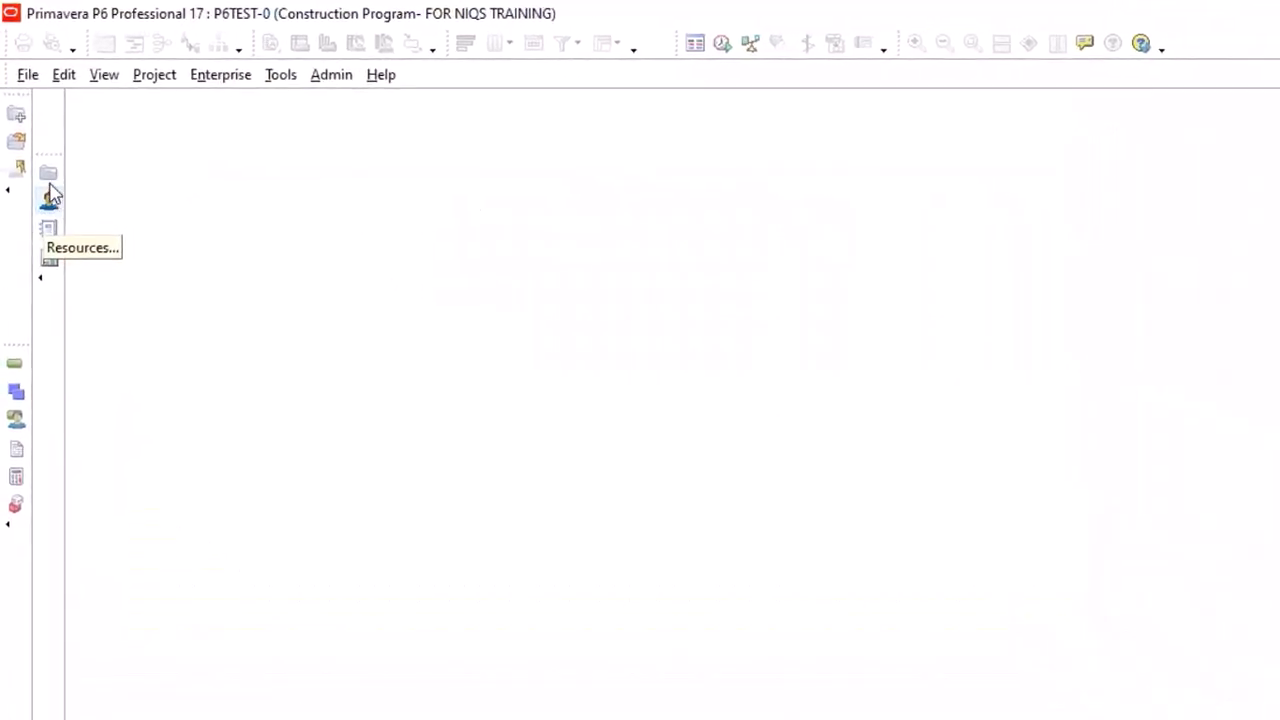
Show the project list and open the project P6TEST-0, "Construction Program- FOR NIQS TRAINING"
{"action": "left_click", "coordinate": [49, 178]}
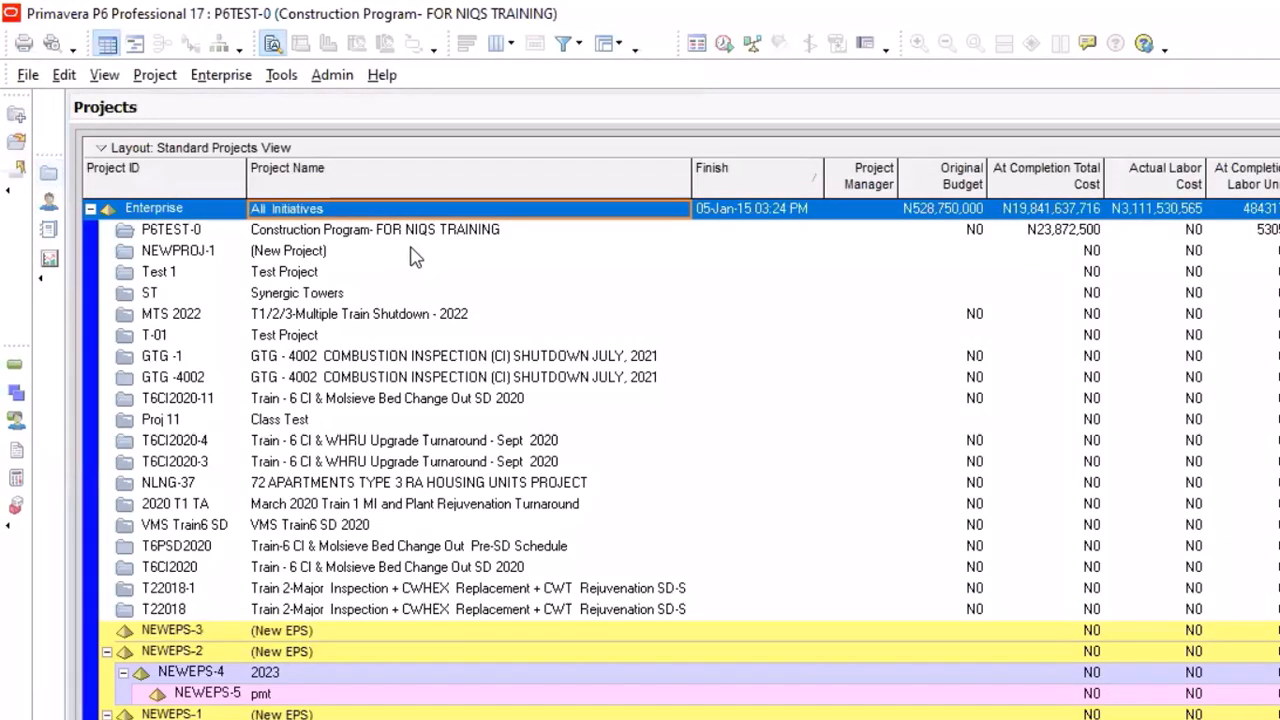
{"action": "left_click", "coordinate": [360, 230]}
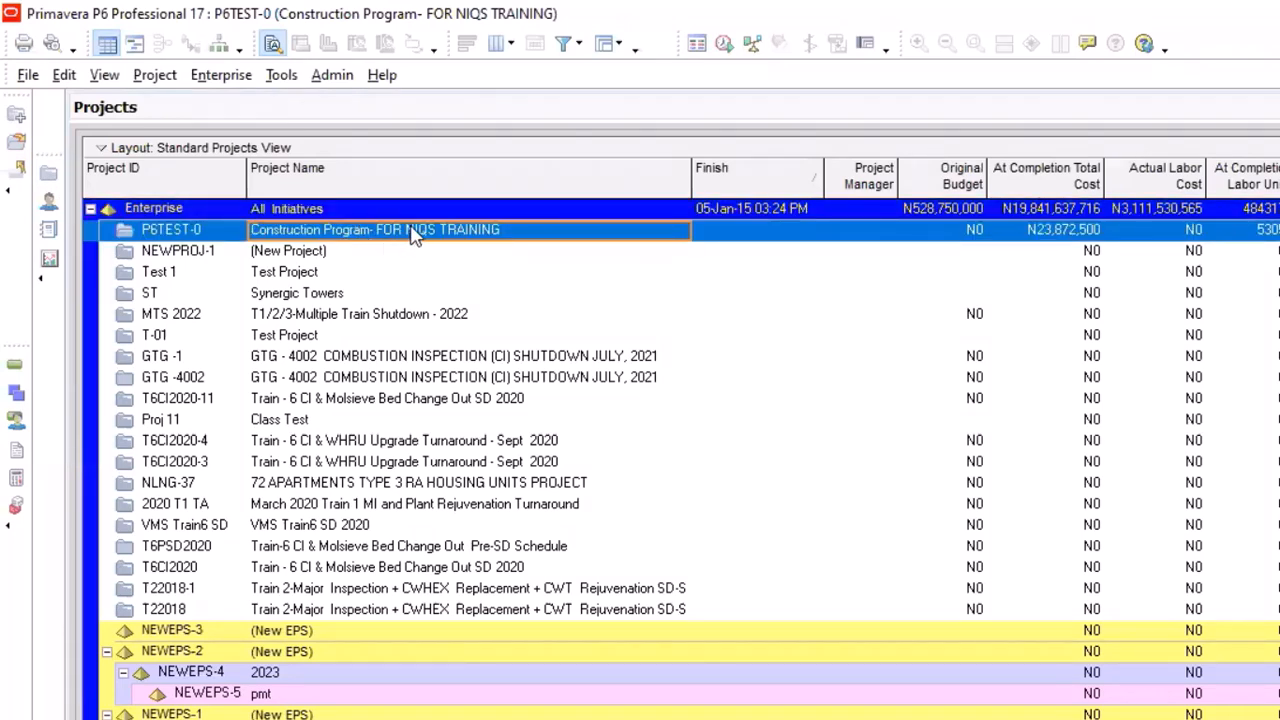
{"action": "right_click", "coordinate": [410, 232]}
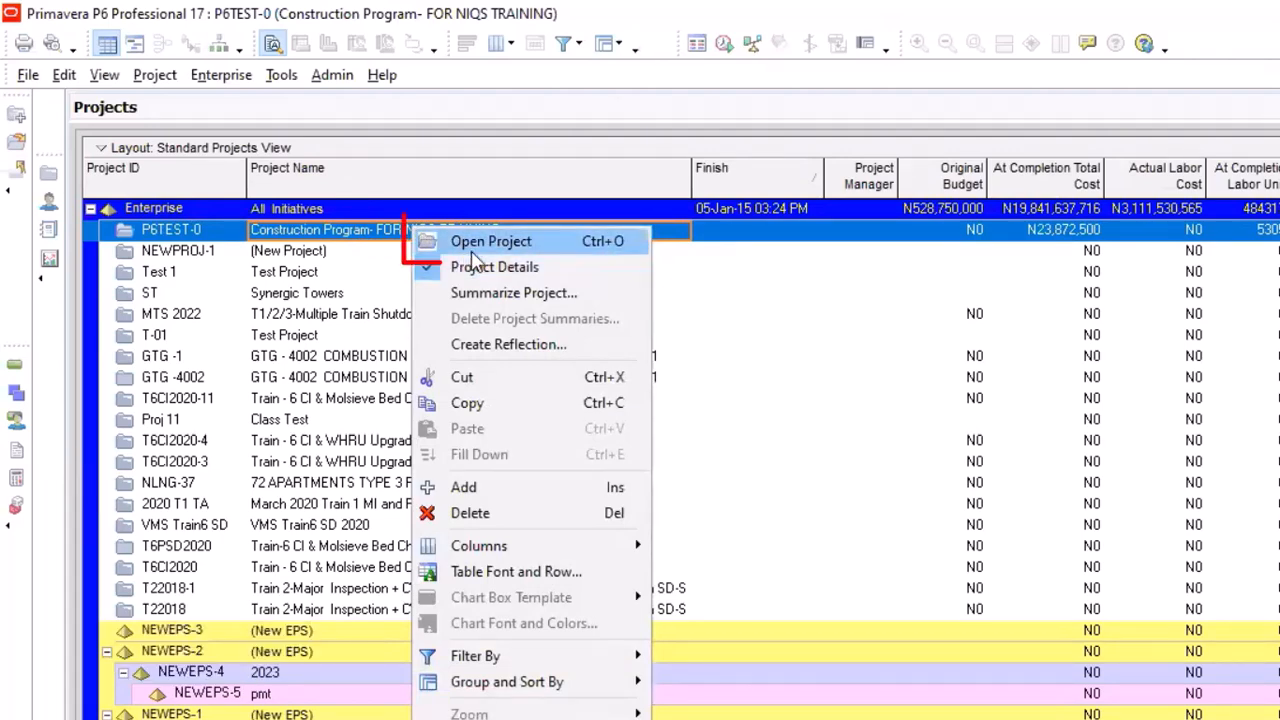
{"action": "left_click", "coordinate": [505, 246]}
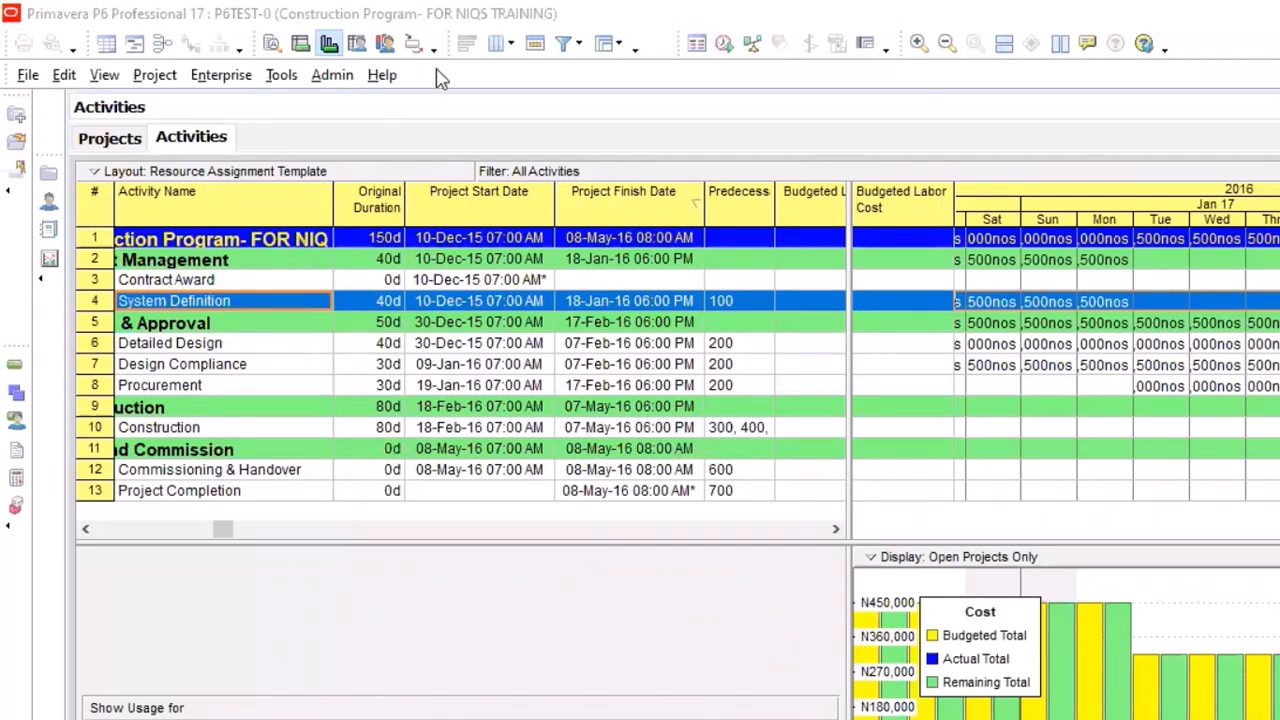
Show the activity details below the activity table, enlarge that area and select the Contract Award activity
{"action": "left_click", "coordinate": [272, 45]}
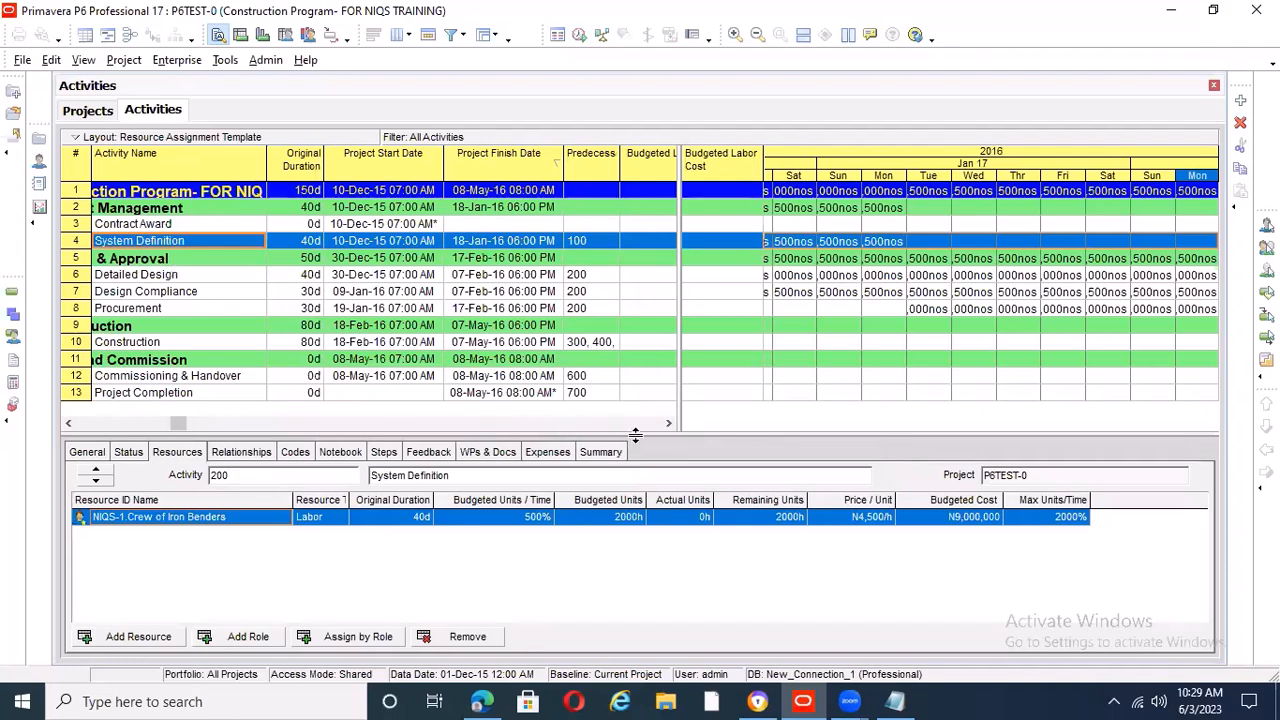
{"action": "left_click_drag", "start_coordinate": [656, 386], "coordinate": [656, 337]}
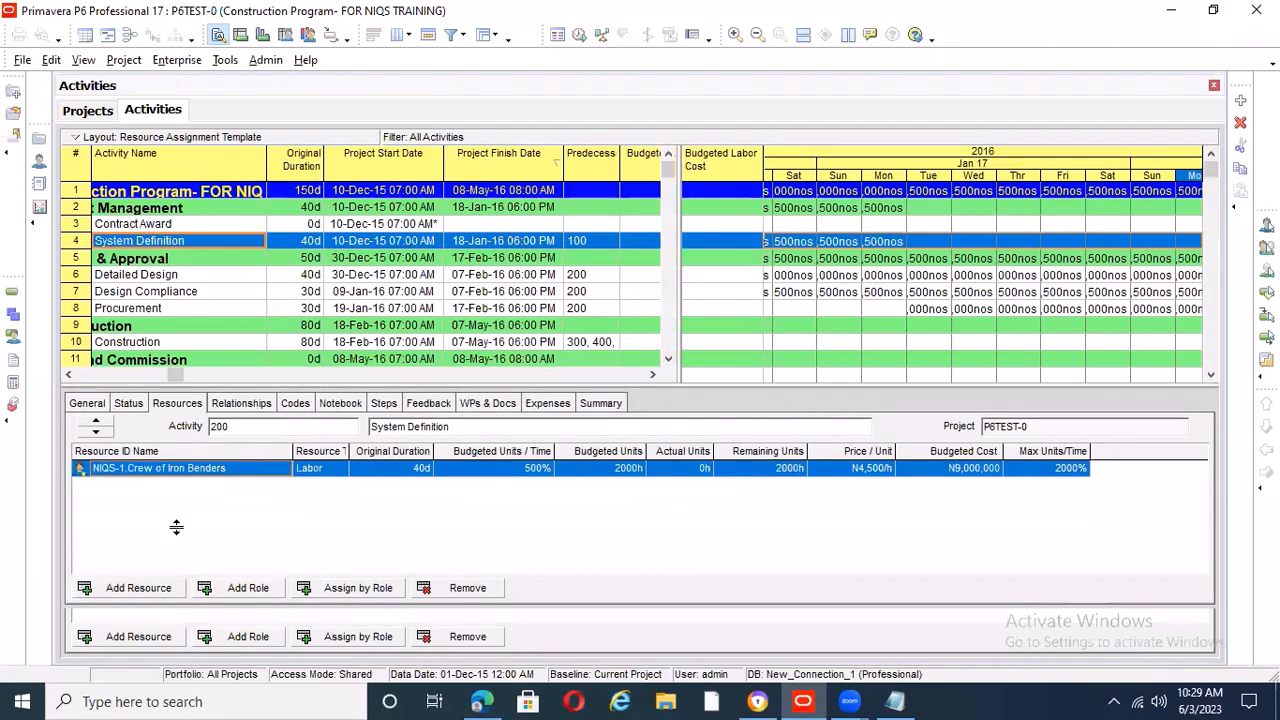
{"action": "left_click", "coordinate": [206, 225]}
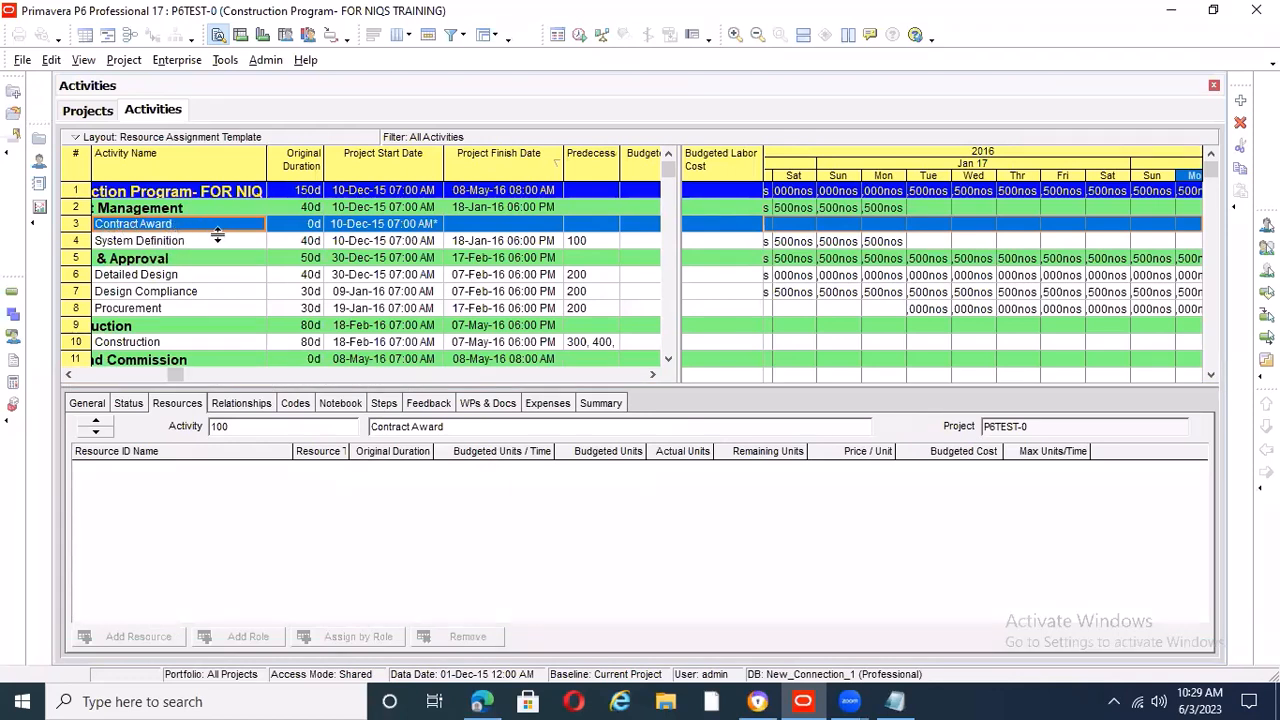
{"action": "left_click", "coordinate": [73, 375]}
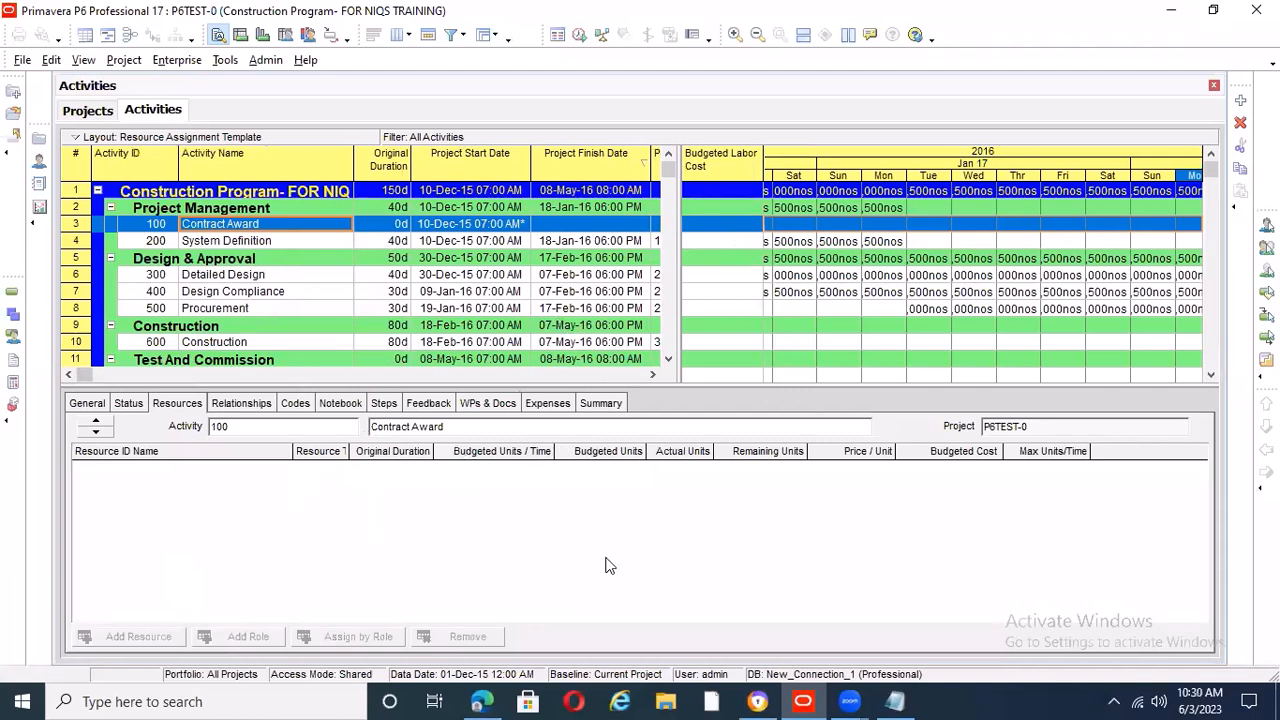
Review the cost loading steps in the COST LOADING note and return to the project's activities
{"action": "left_click", "coordinate": [895, 701]}
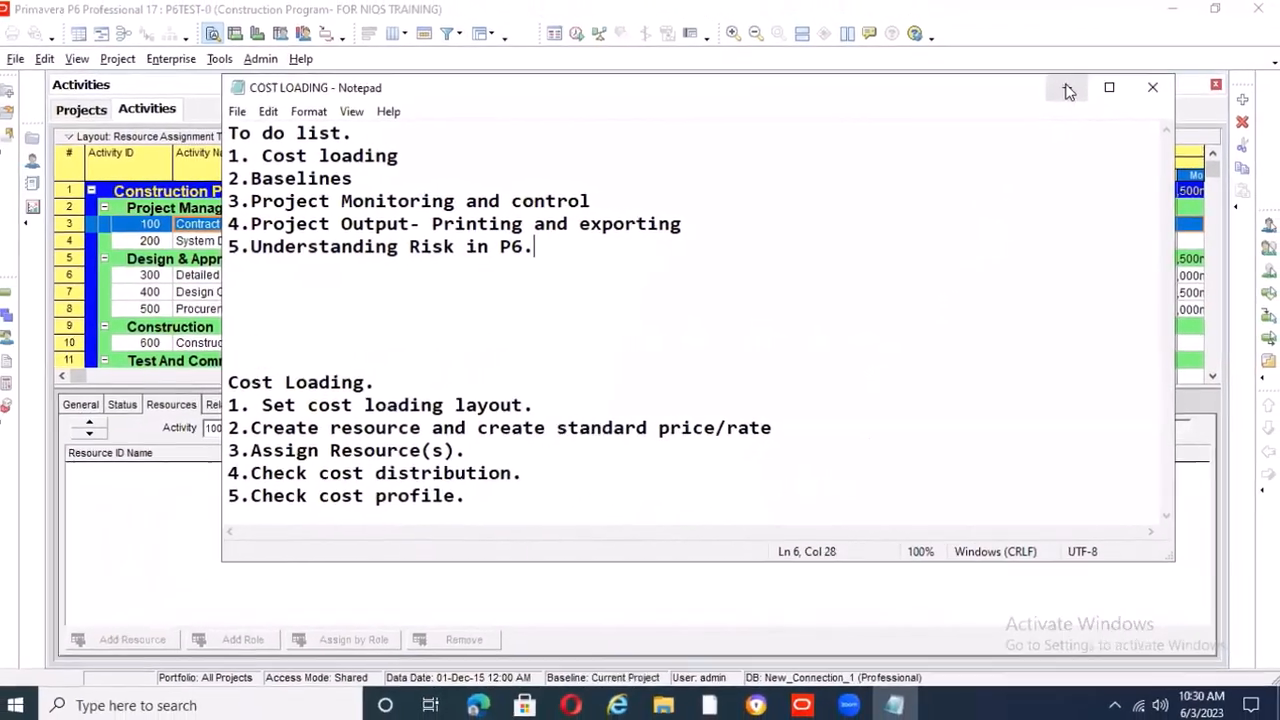
{"action": "left_click", "coordinate": [1068, 91]}
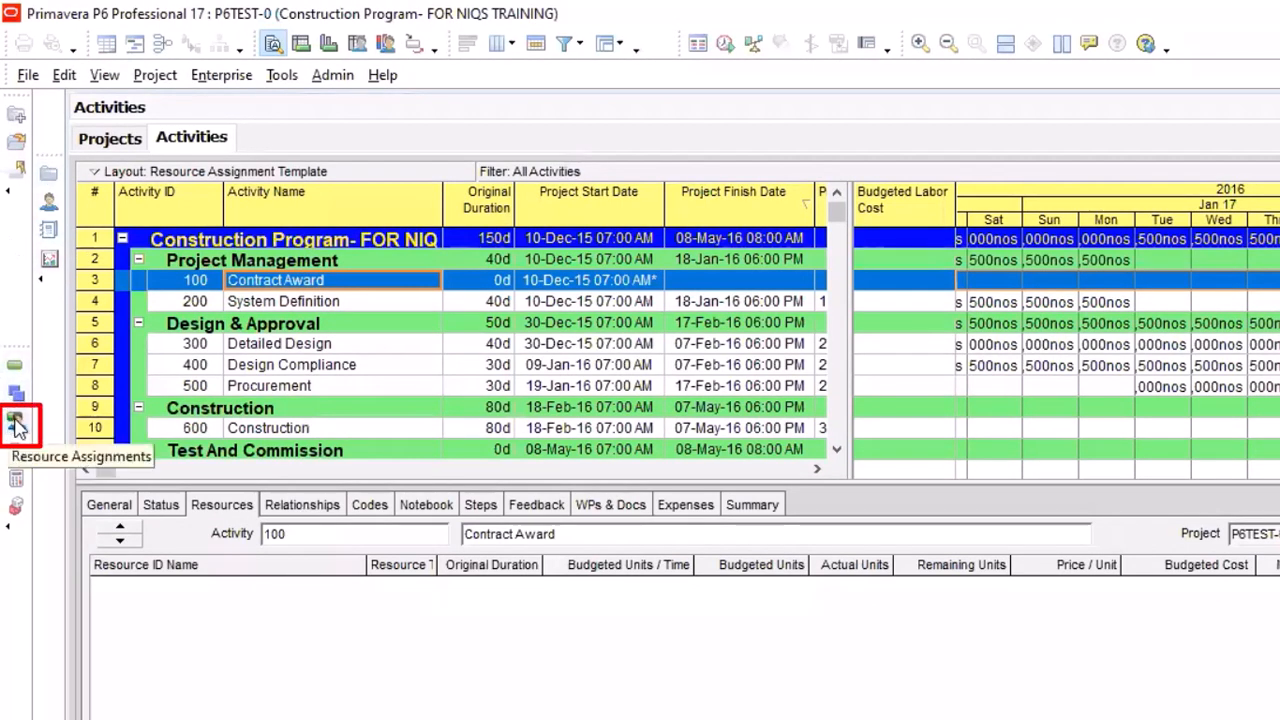
{"action": "left_click", "coordinate": [16, 422]}
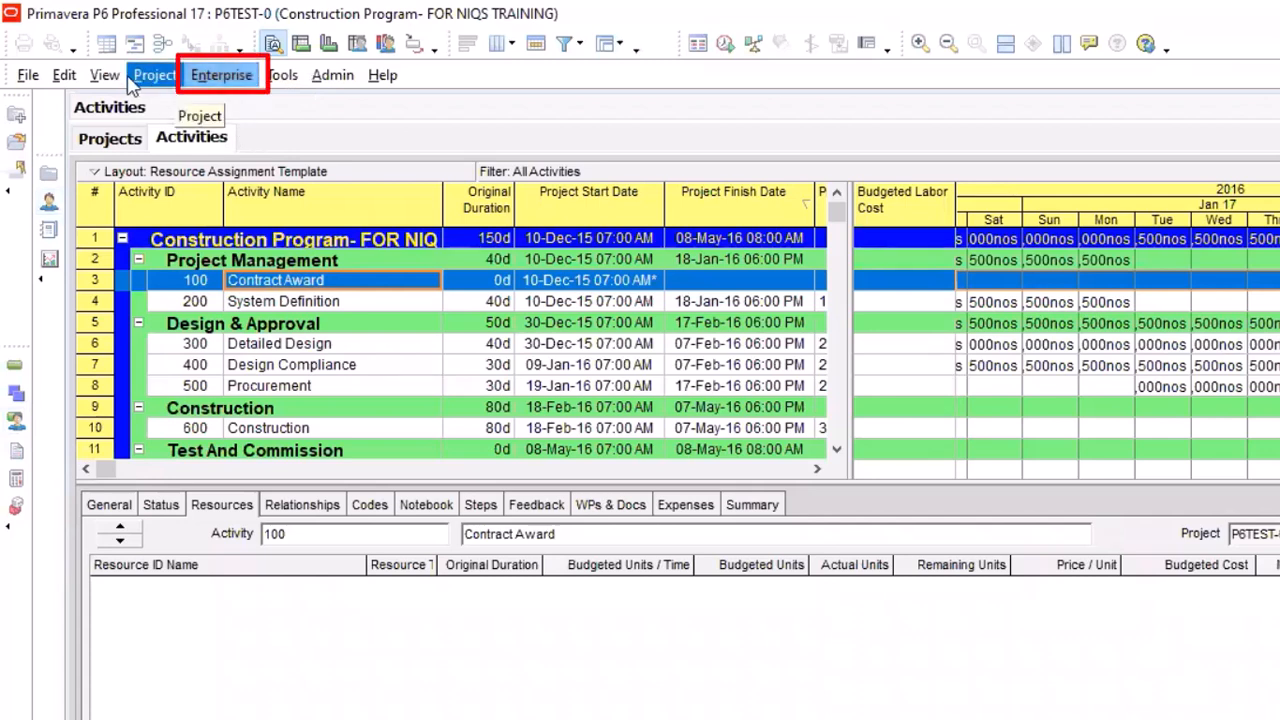
{"action": "left_click", "coordinate": [220, 78]}
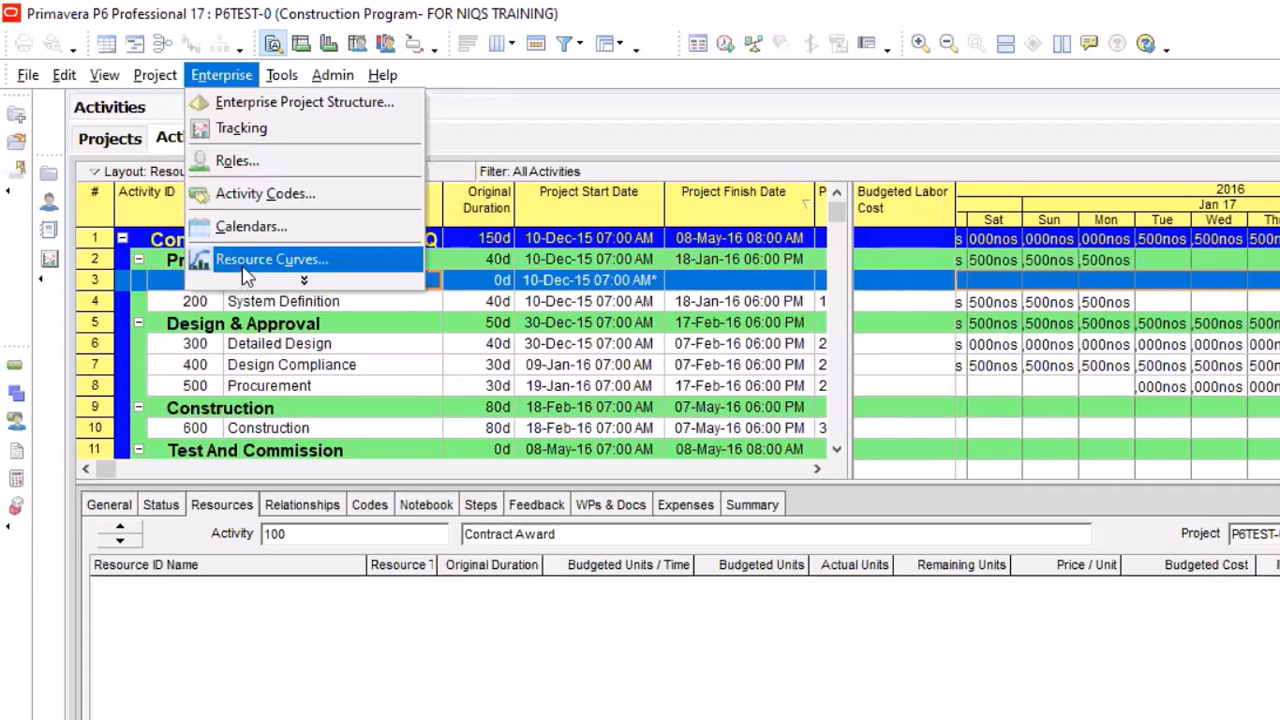
{"action": "left_click", "coordinate": [303, 280]}
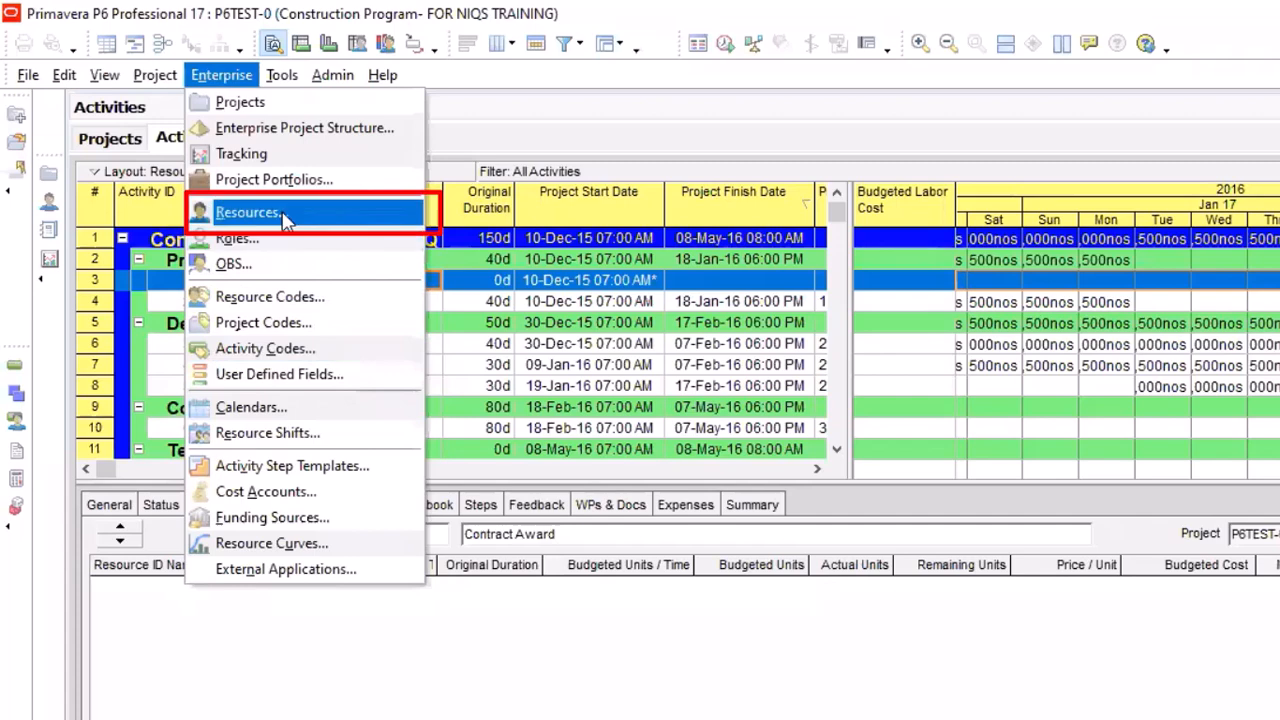
Remove the Risks and Expenses buttons from the project toolbar
{"action": "left_click", "coordinate": [8, 528]}
{"action": "left_click", "coordinate": [206, 544]}
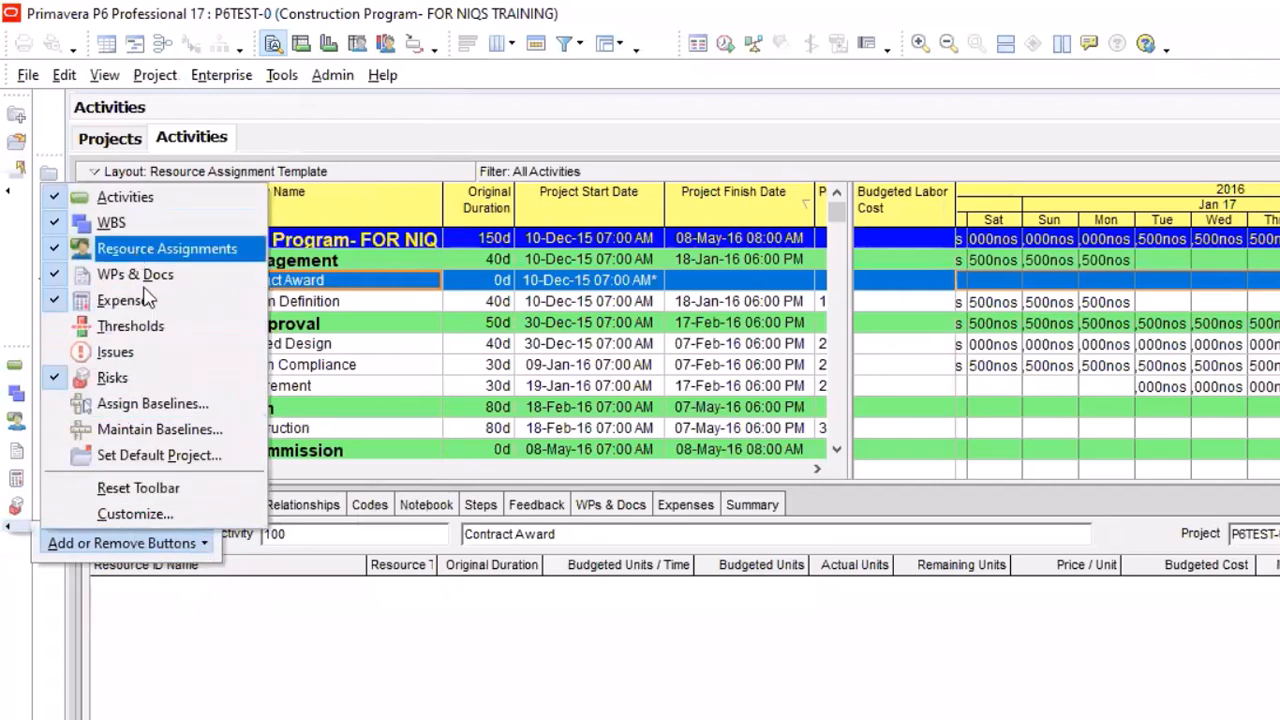
{"action": "left_click", "coordinate": [56, 377]}
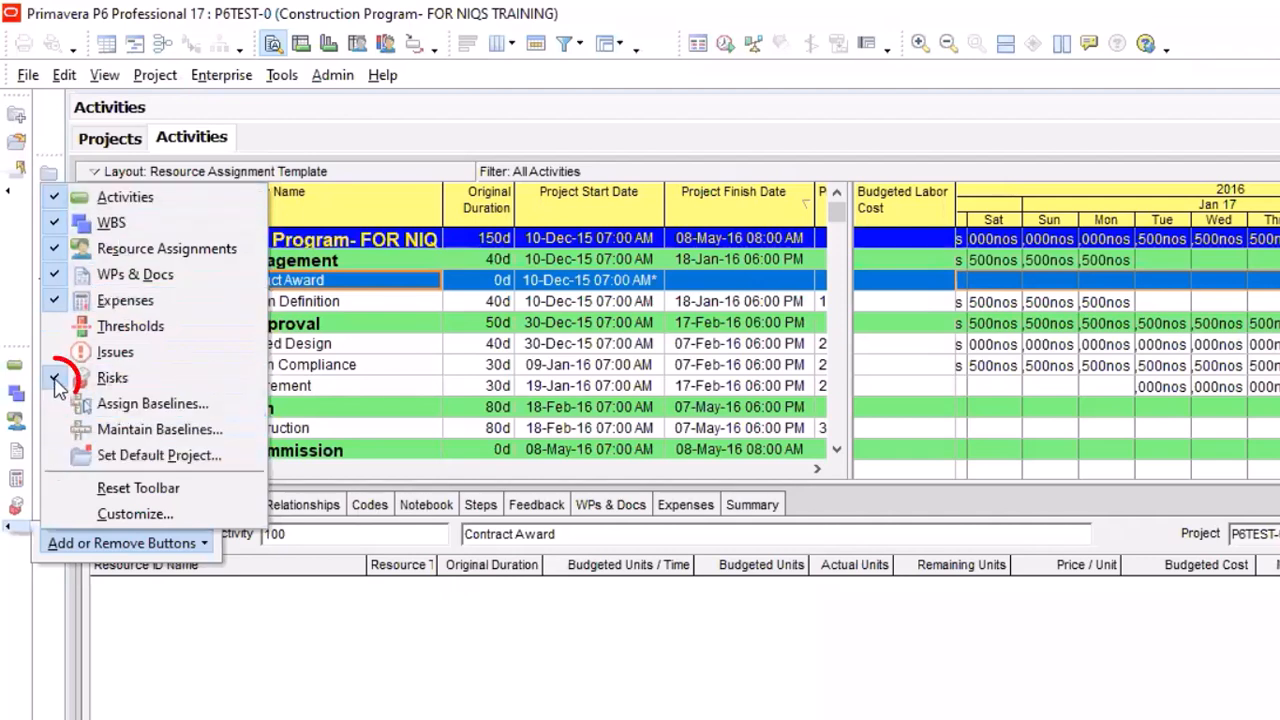
{"action": "left_click", "coordinate": [52, 377]}
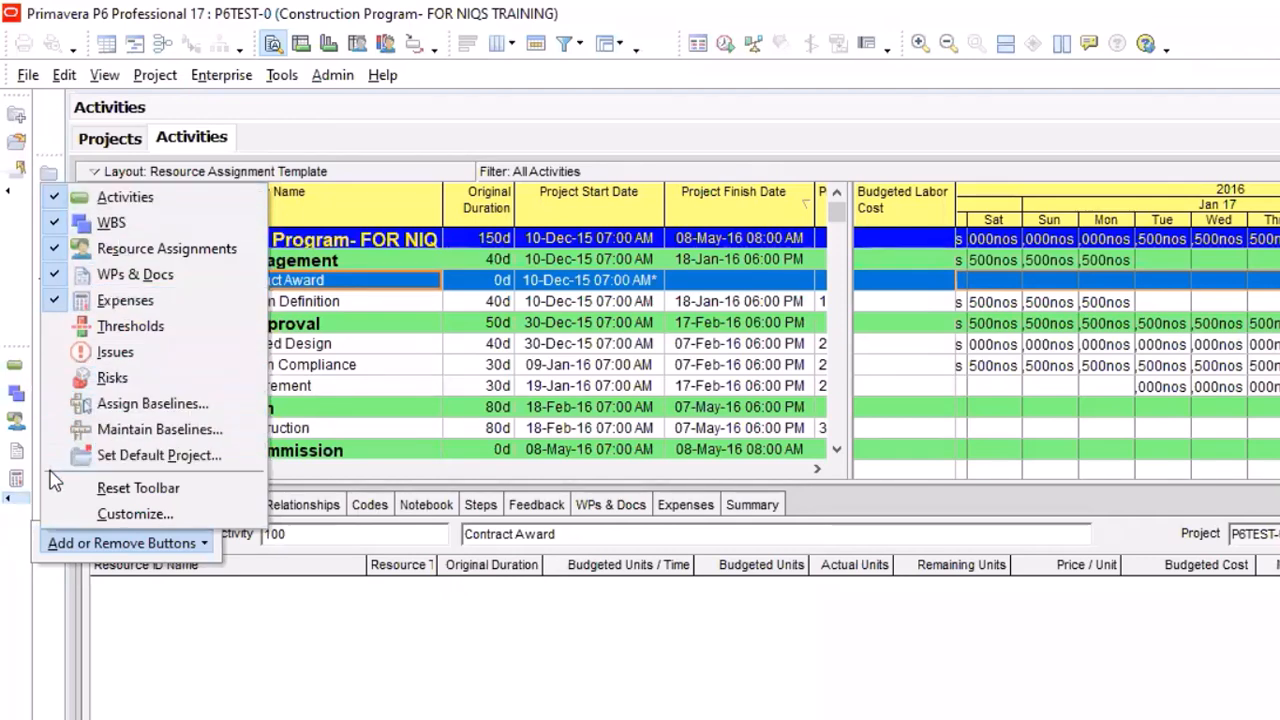
{"action": "left_click", "coordinate": [55, 300]}
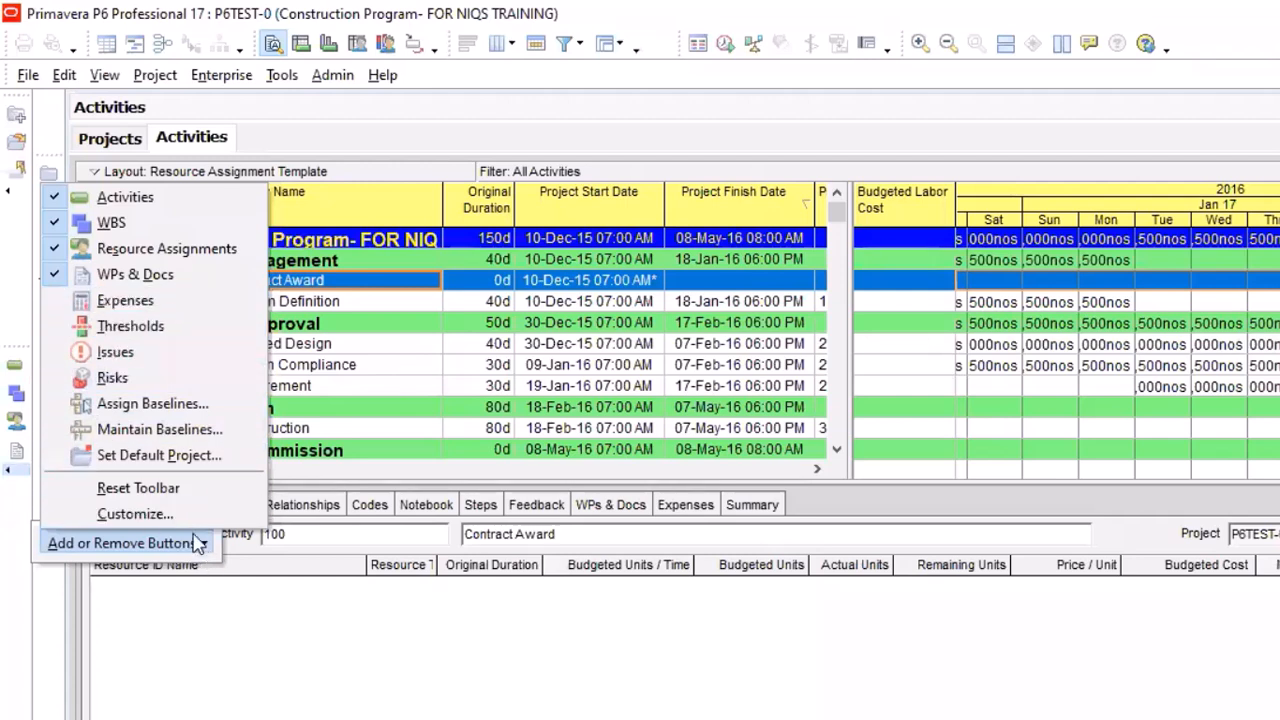
{"action": "left_click", "coordinate": [274, 604]}
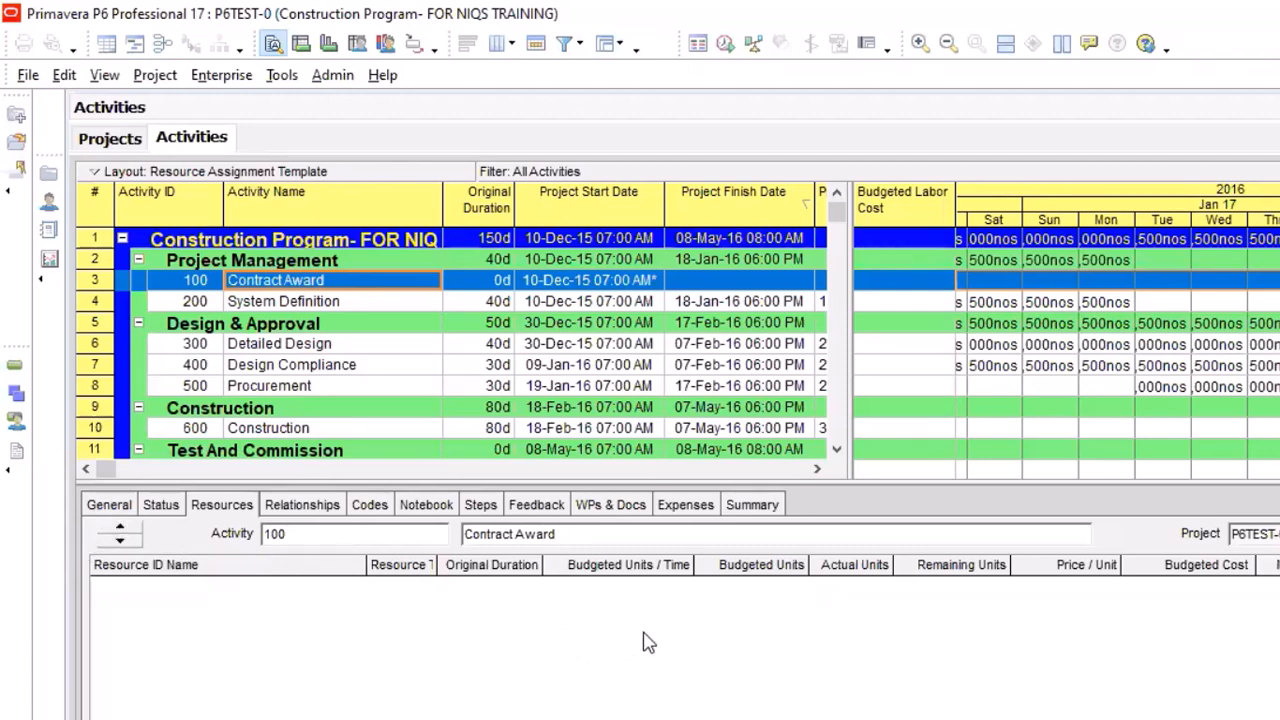
Open the current project's resources and select the Crew of Iron Benders labor resource
{"action": "left_click", "coordinate": [48, 201]}
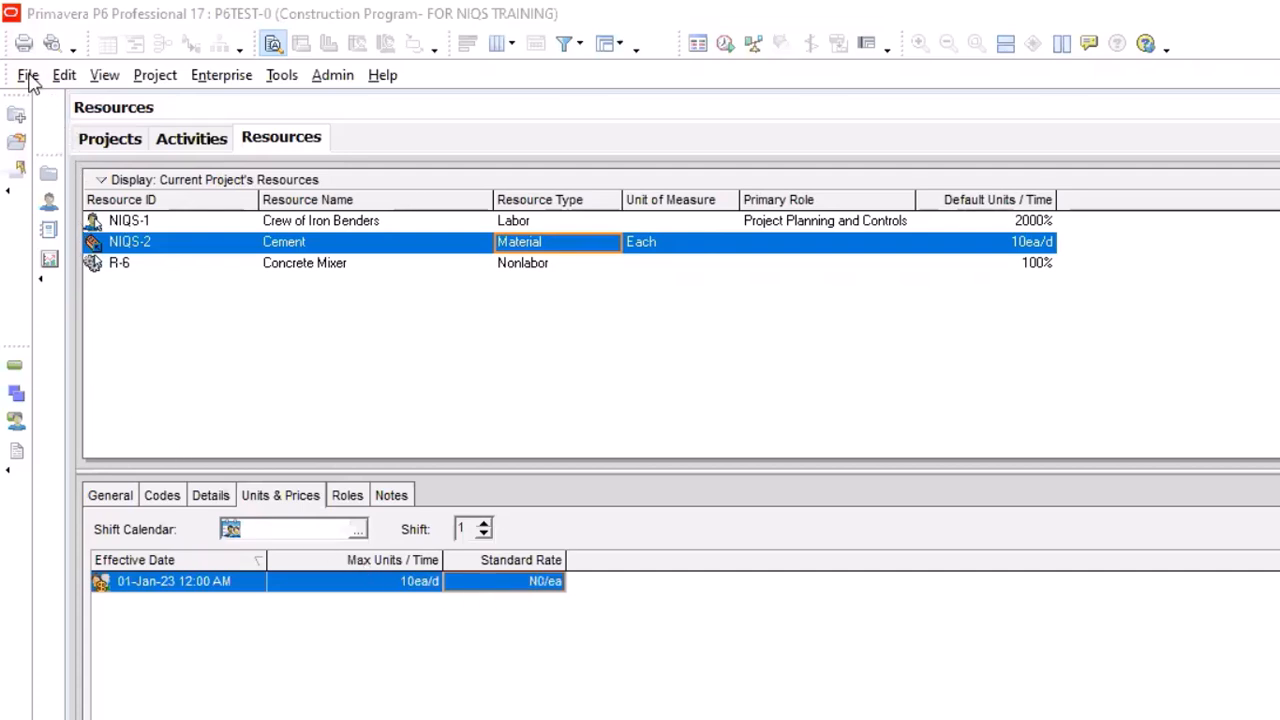
{"action": "left_click", "coordinate": [321, 224]}
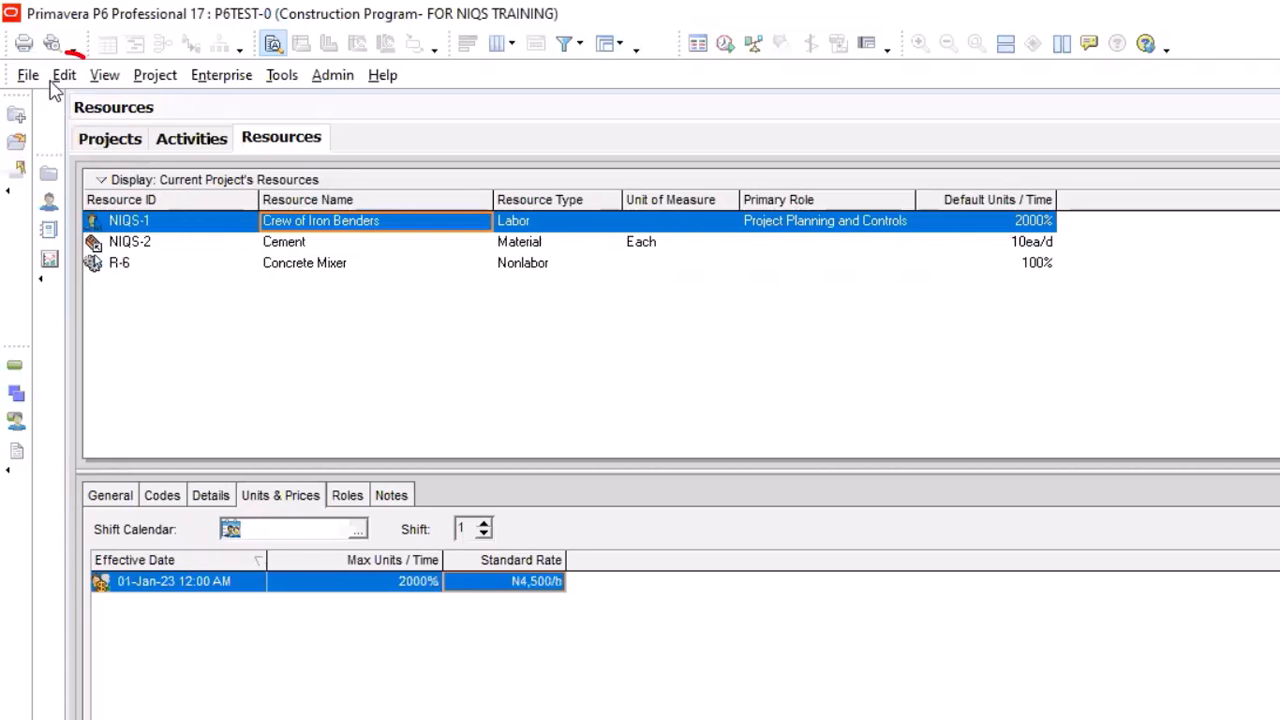
Set the currency for viewing monetary values to US Dollar in the user preferences
{"action": "left_click", "coordinate": [62, 78]}
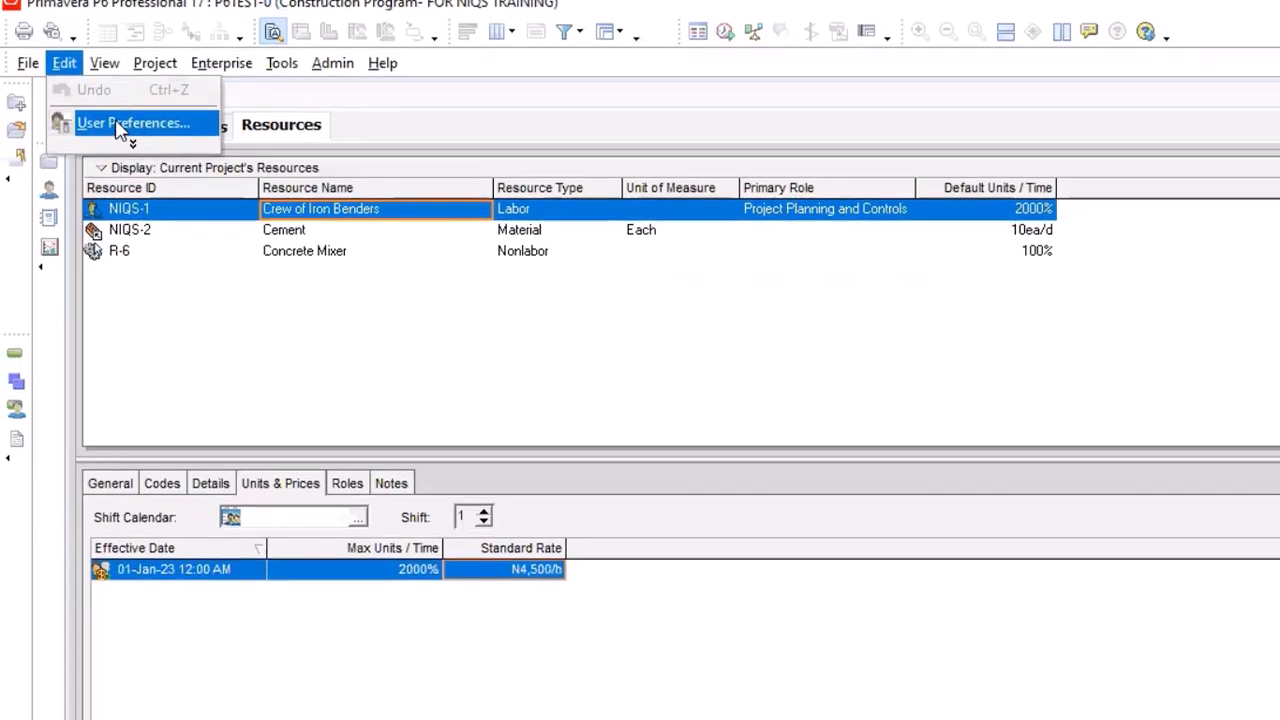
{"action": "left_click", "coordinate": [120, 135]}
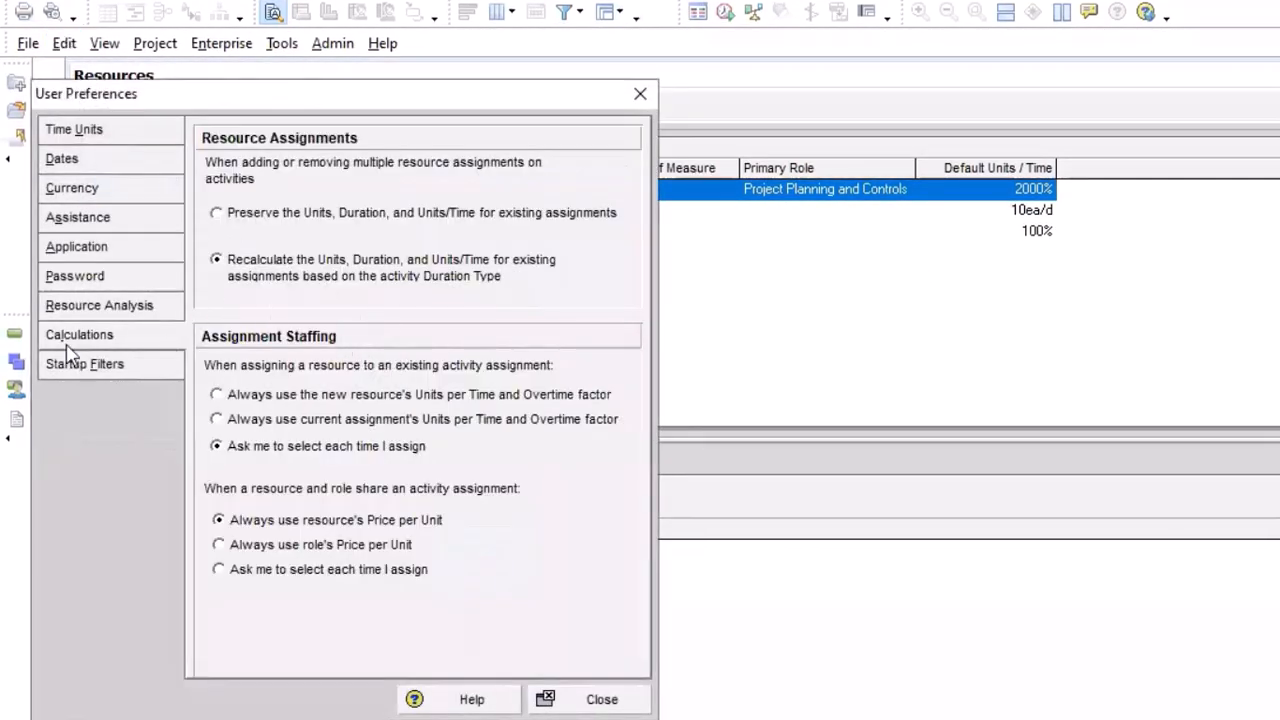
{"action": "left_click", "coordinate": [86, 196]}
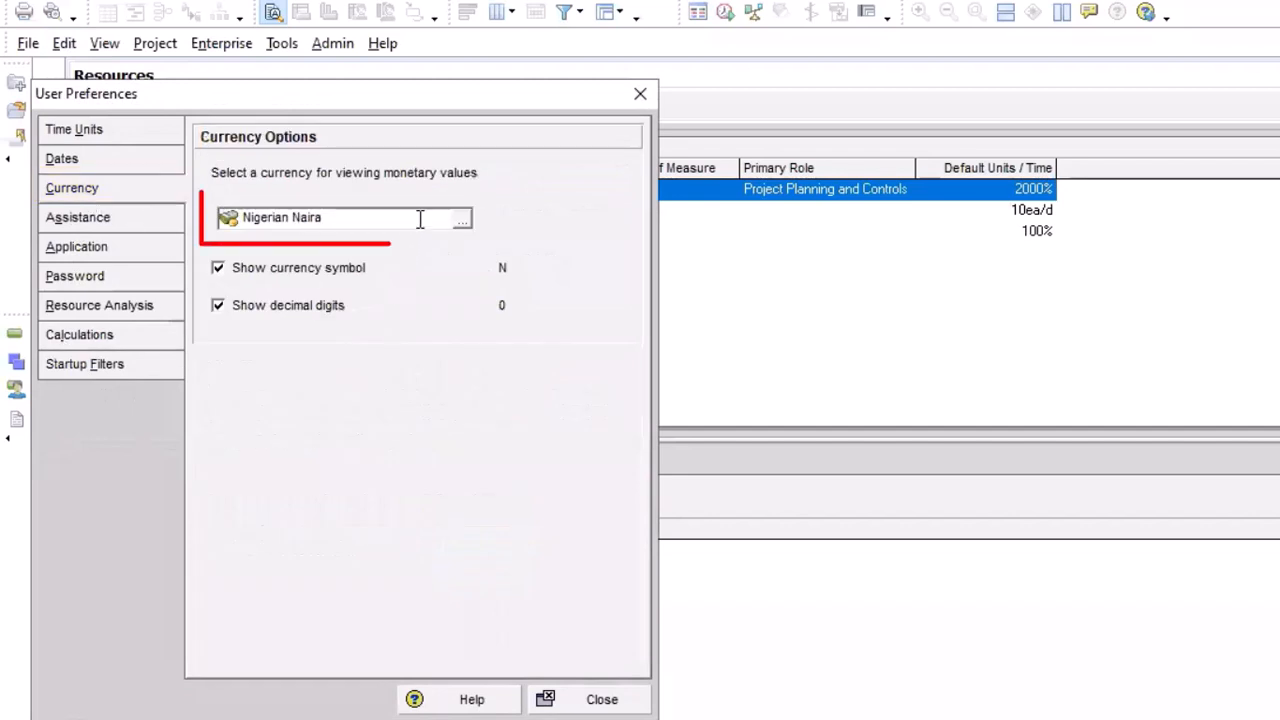
{"action": "left_click", "coordinate": [463, 224]}
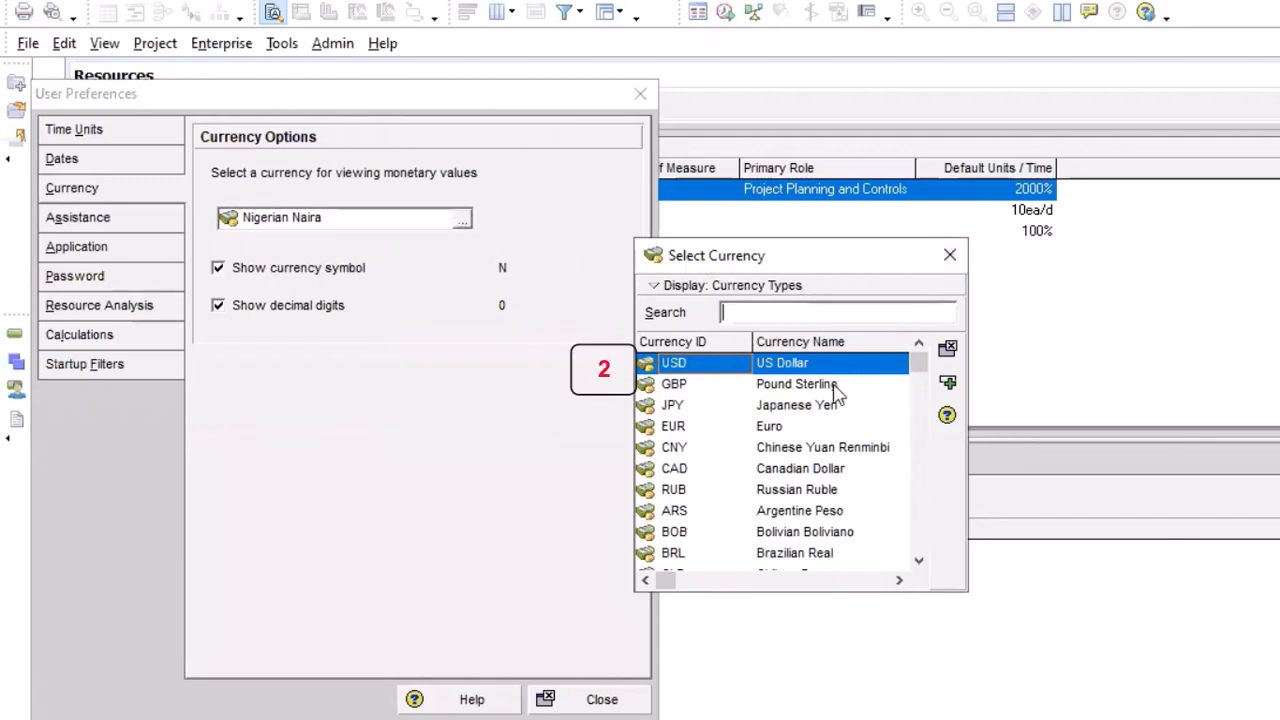
{"action": "left_click", "coordinate": [789, 383]}
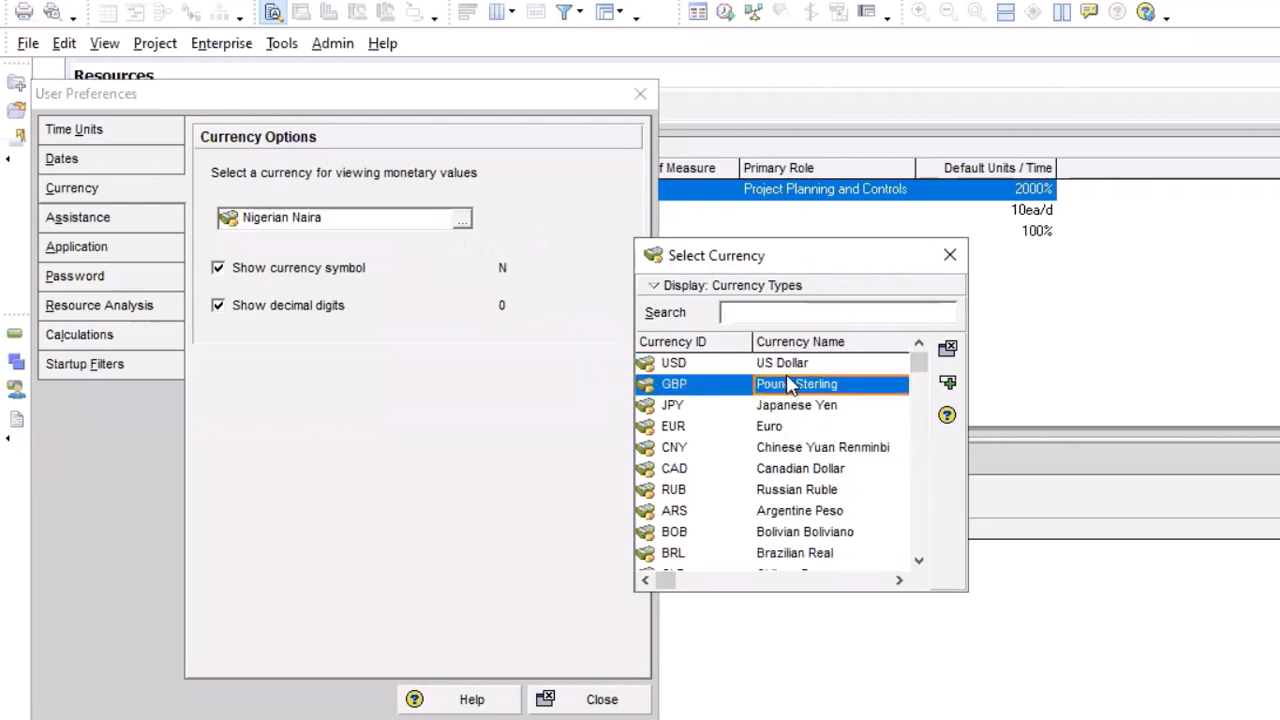
{"action": "left_click", "coordinate": [789, 364]}
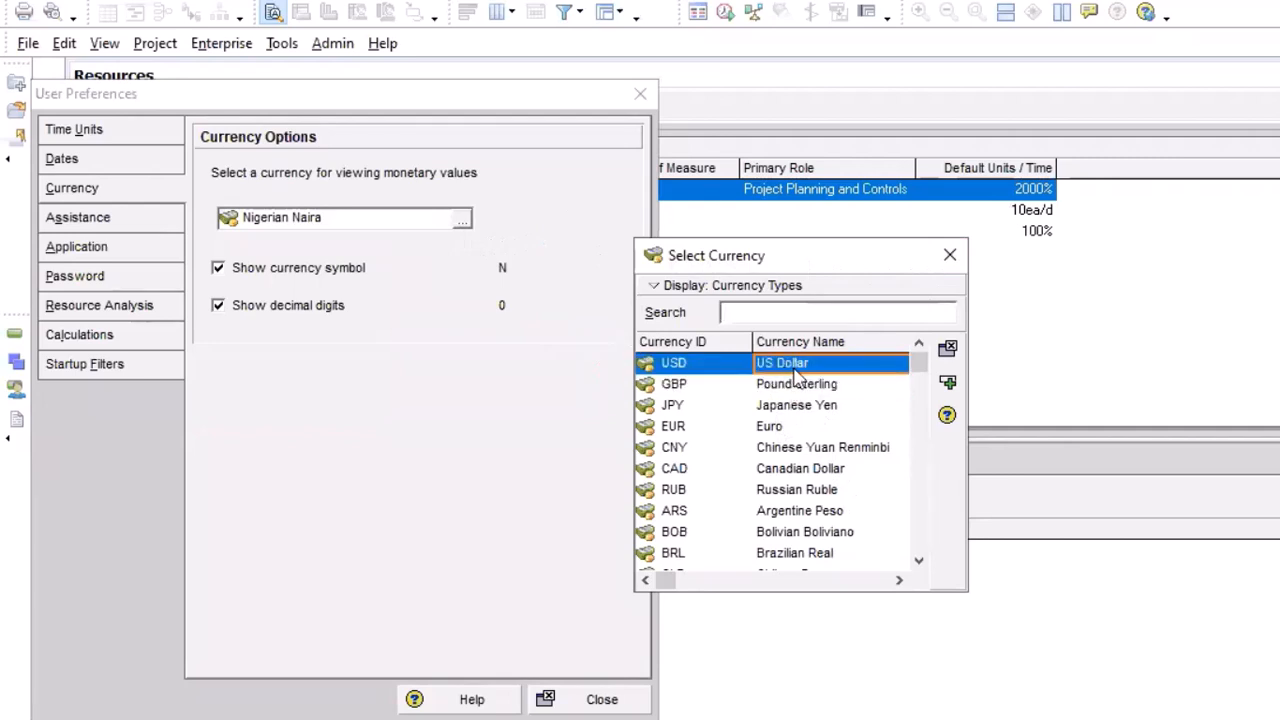
{"action": "left_click", "coordinate": [948, 386]}
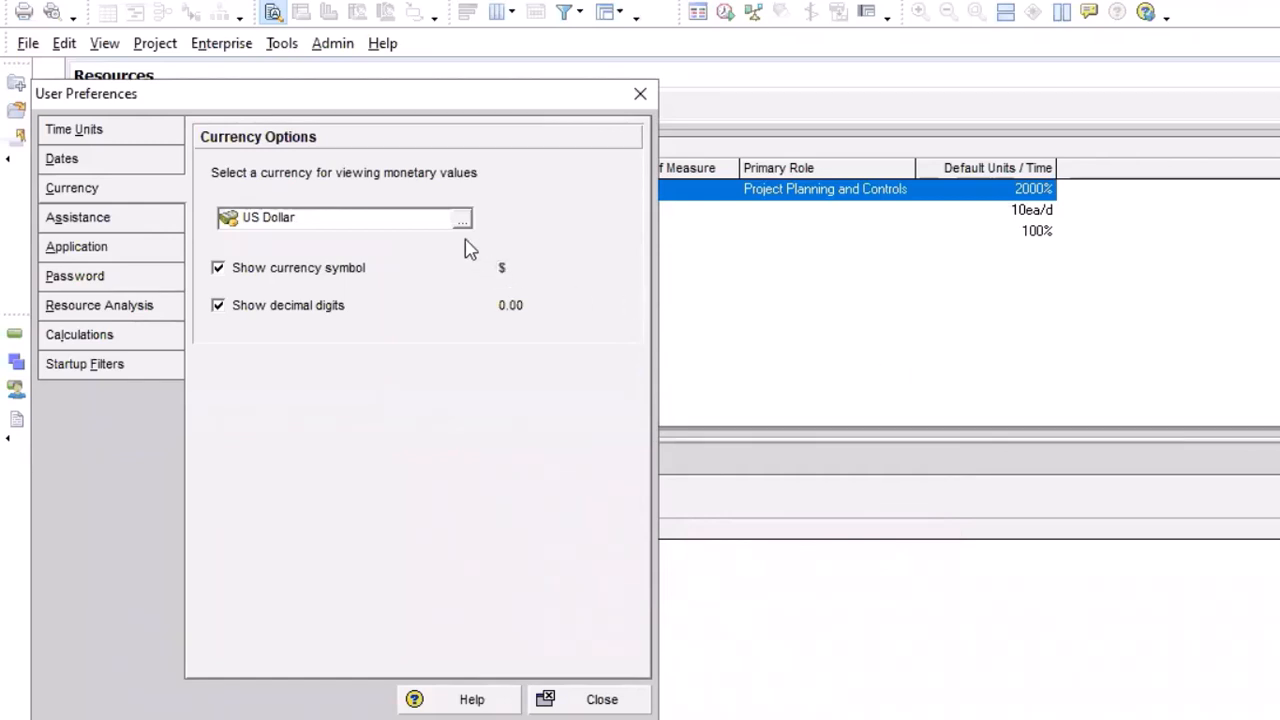
{"action": "left_click", "coordinate": [640, 97]}
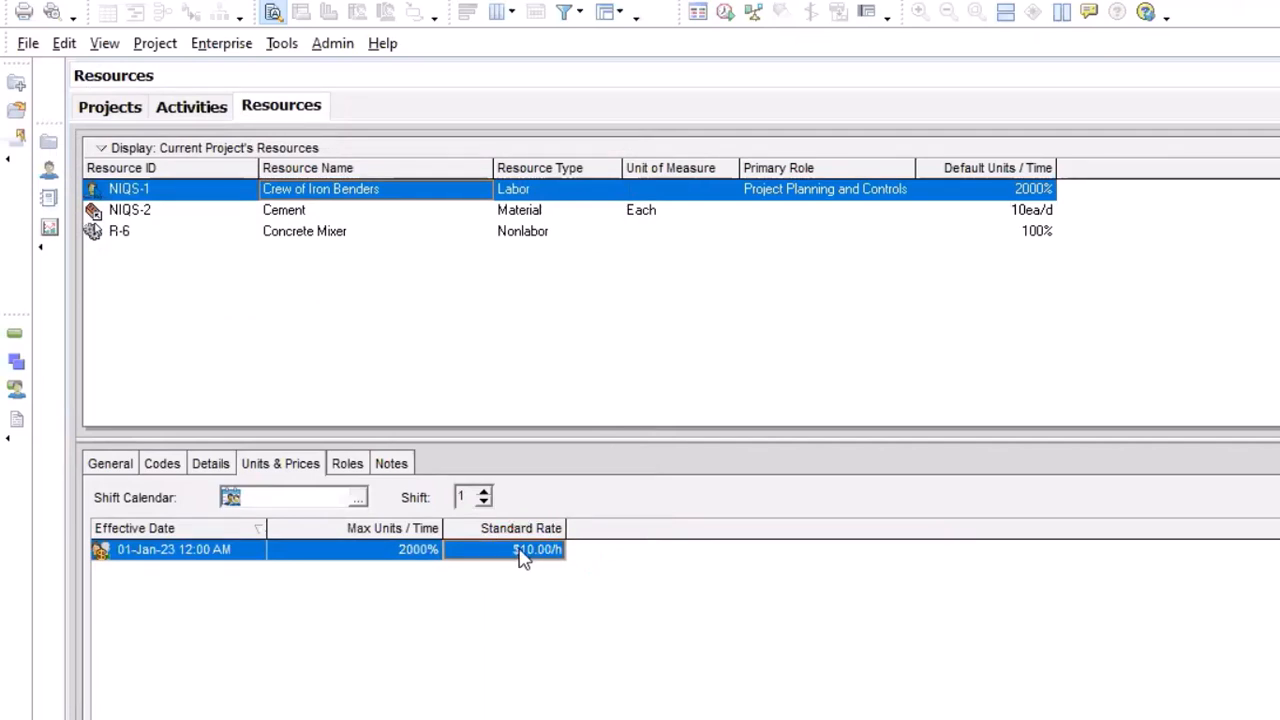
Set the currency for viewing monetary values to Nigerian Naira in the user preferences
{"action": "left_click", "coordinate": [63, 46]}
{"action": "left_click", "coordinate": [84, 98]}
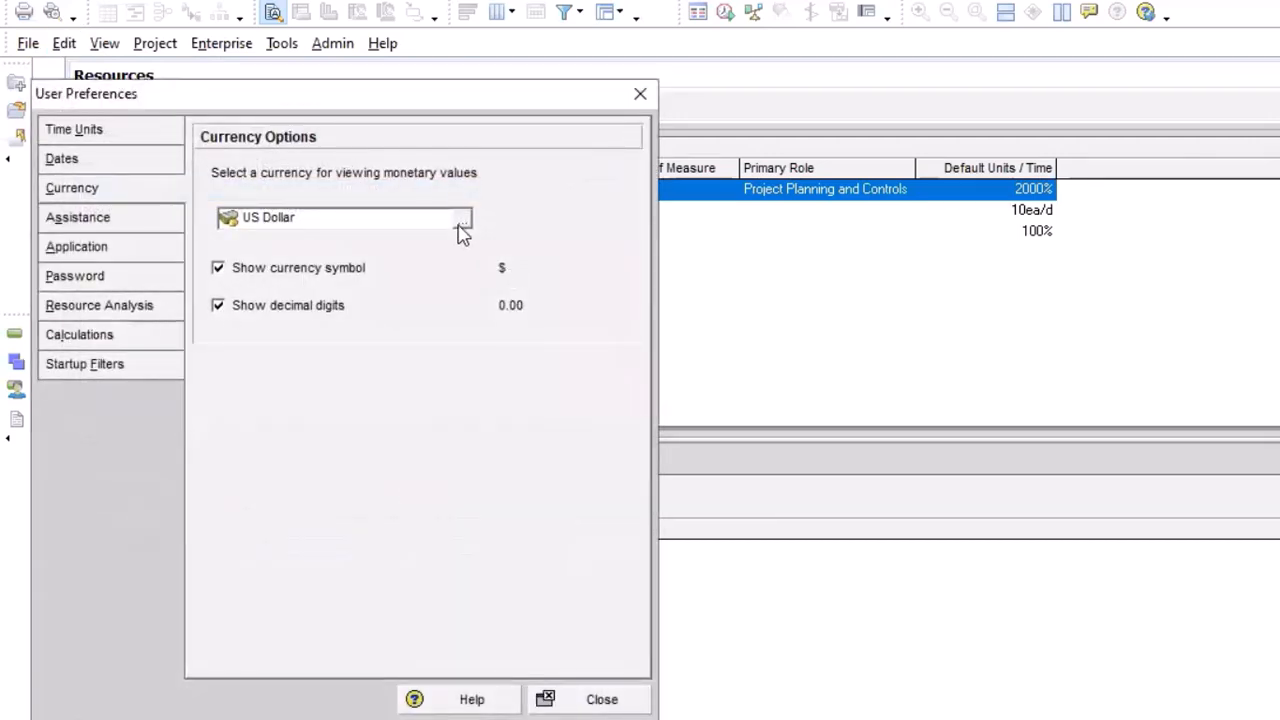
{"action": "left_click", "coordinate": [462, 218]}
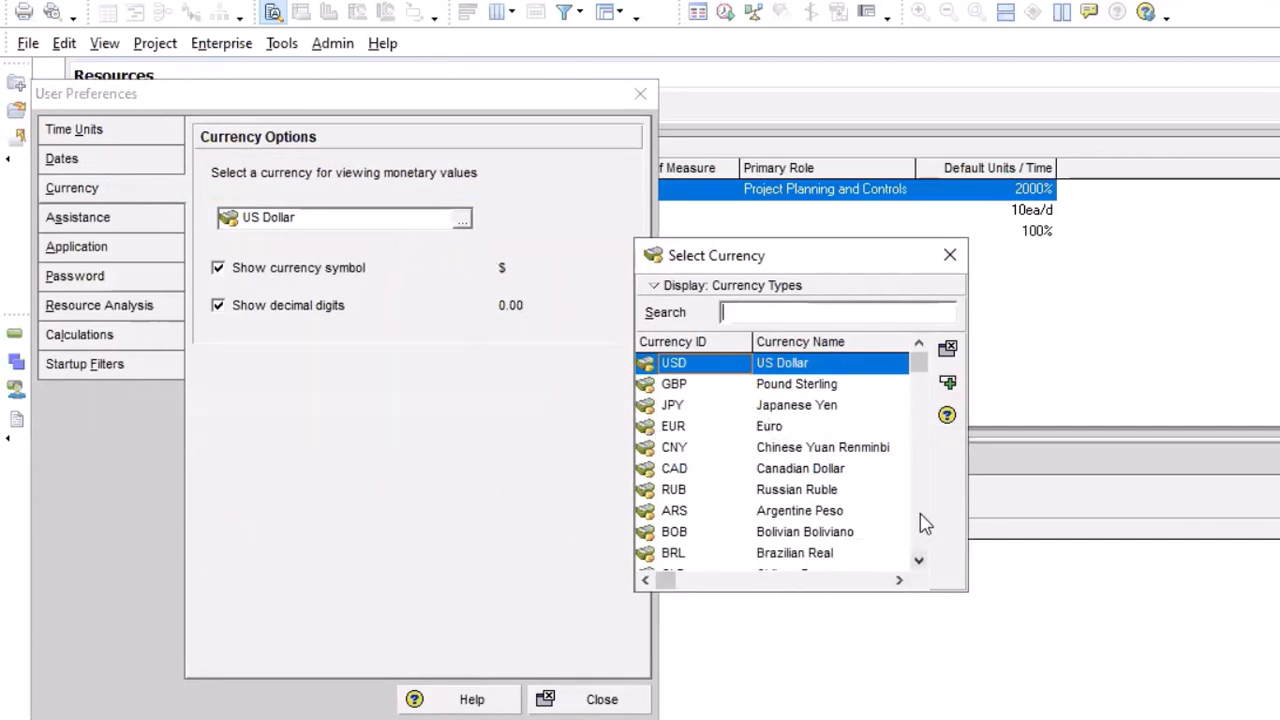
{"action": "left_click_drag", "start_coordinate": [917, 365], "coordinate": [916, 540]}
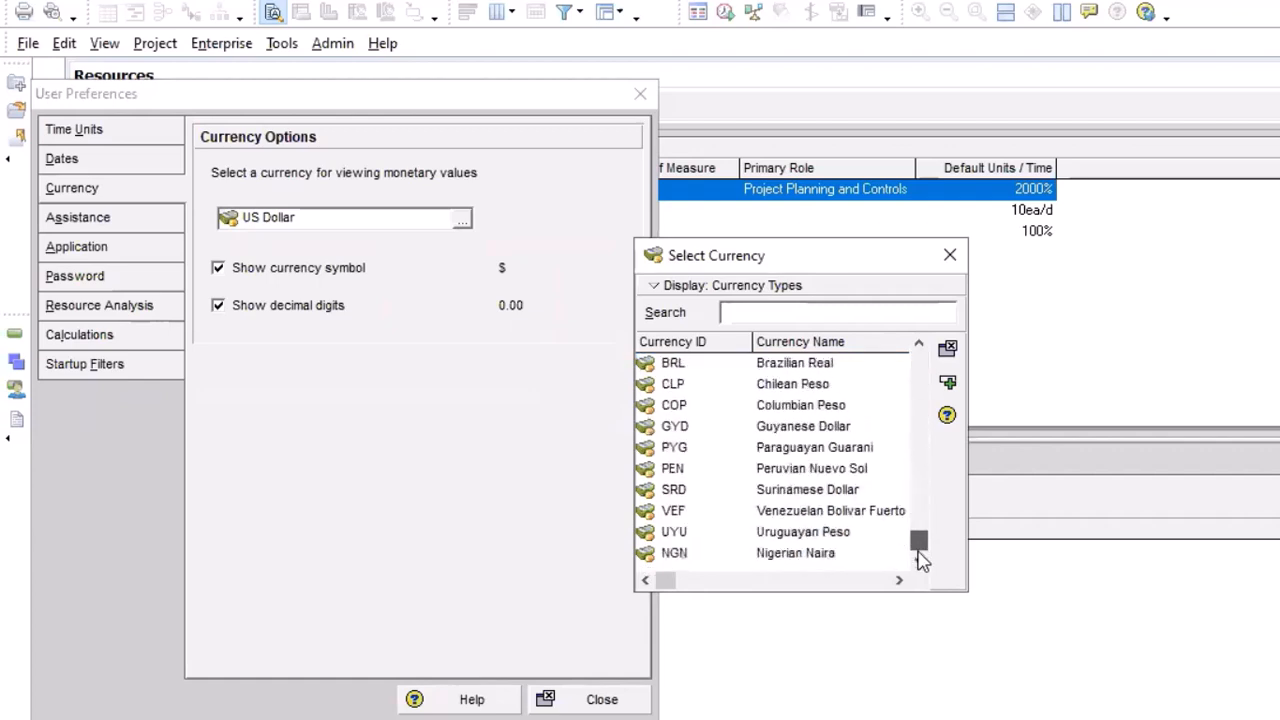
{"action": "left_click", "coordinate": [853, 553]}
{"action": "left_click", "coordinate": [947, 382]}
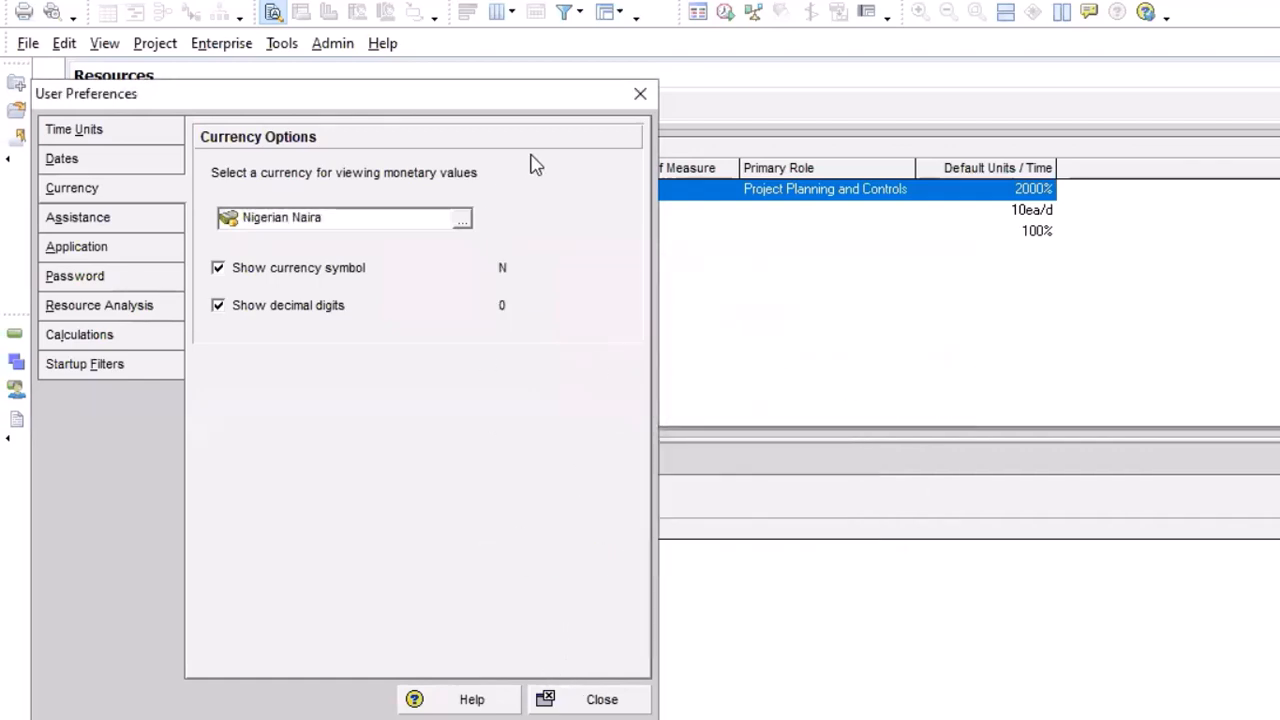
{"action": "left_click", "coordinate": [640, 94]}
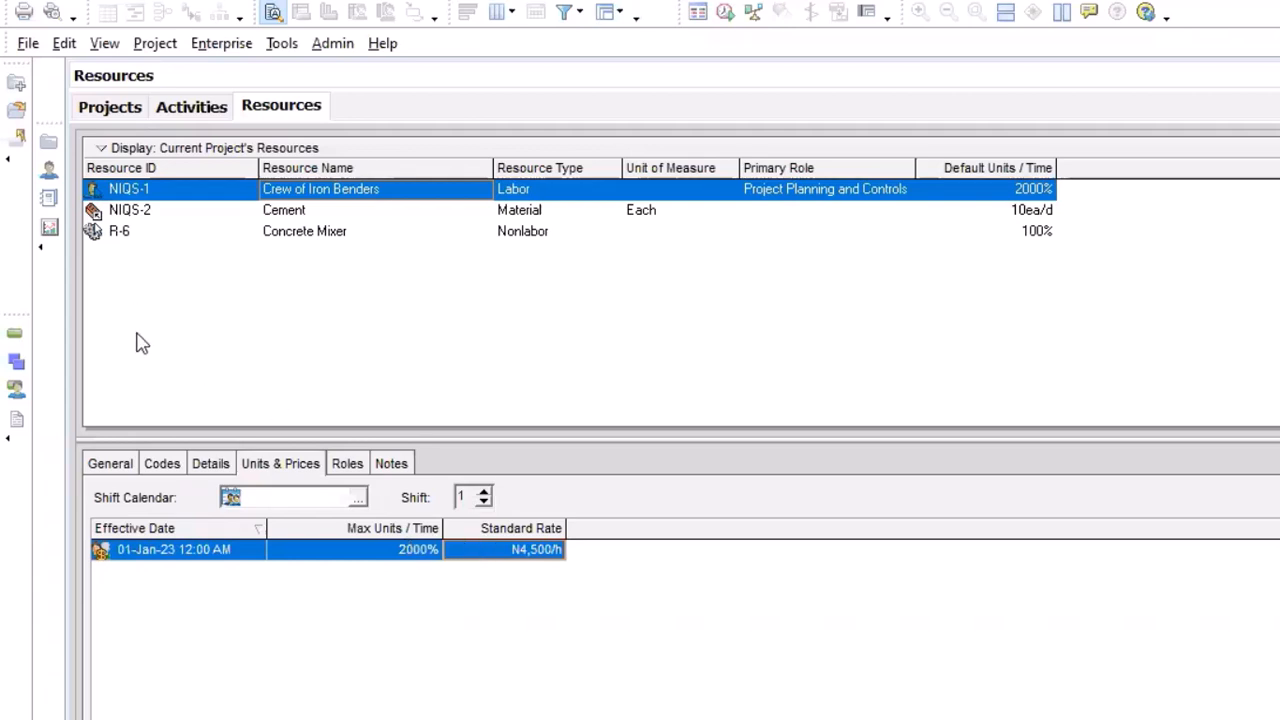
{"action": "left_click", "coordinate": [197, 108]}
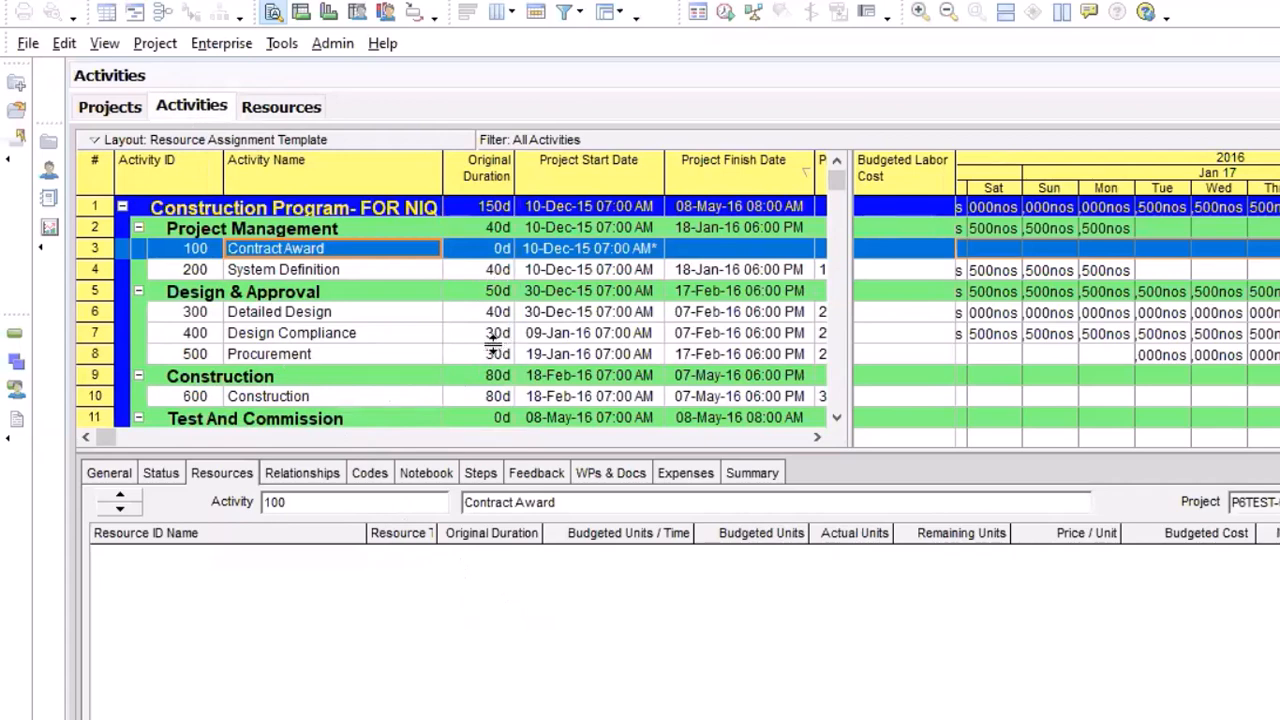
{"action": "left_click", "coordinate": [281, 108]}
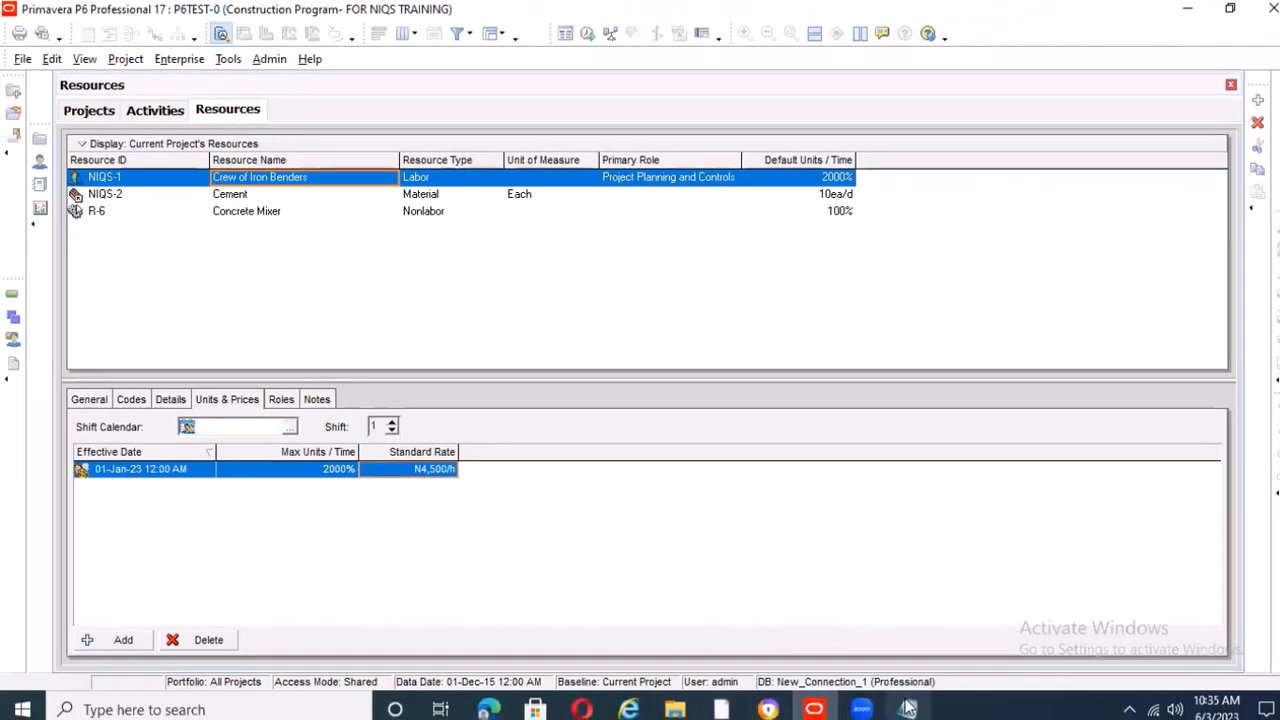
Switch to the COST LOADING note in Notepad and add the line "2fitters- 5000" below the cost loading steps
{"action": "left_click", "coordinate": [893, 700]}
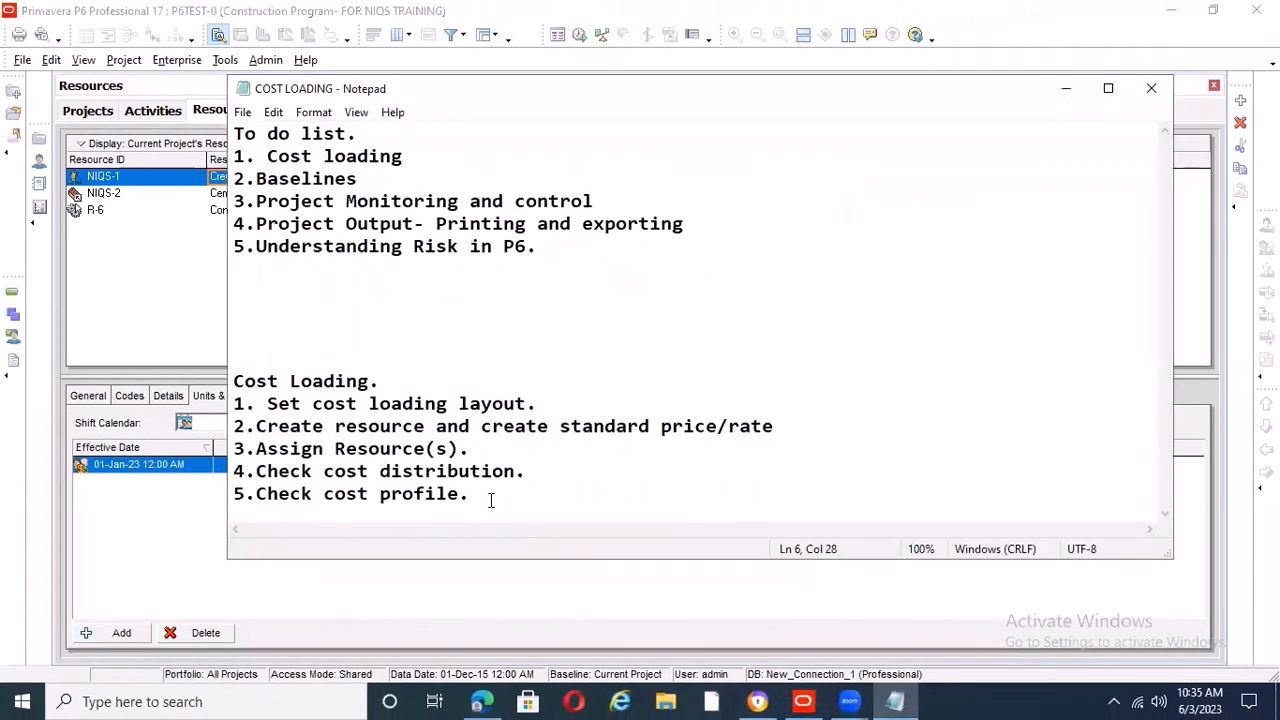
{"action": "left_click", "coordinate": [491, 500]}
{"action": "key", "text": "Return"}
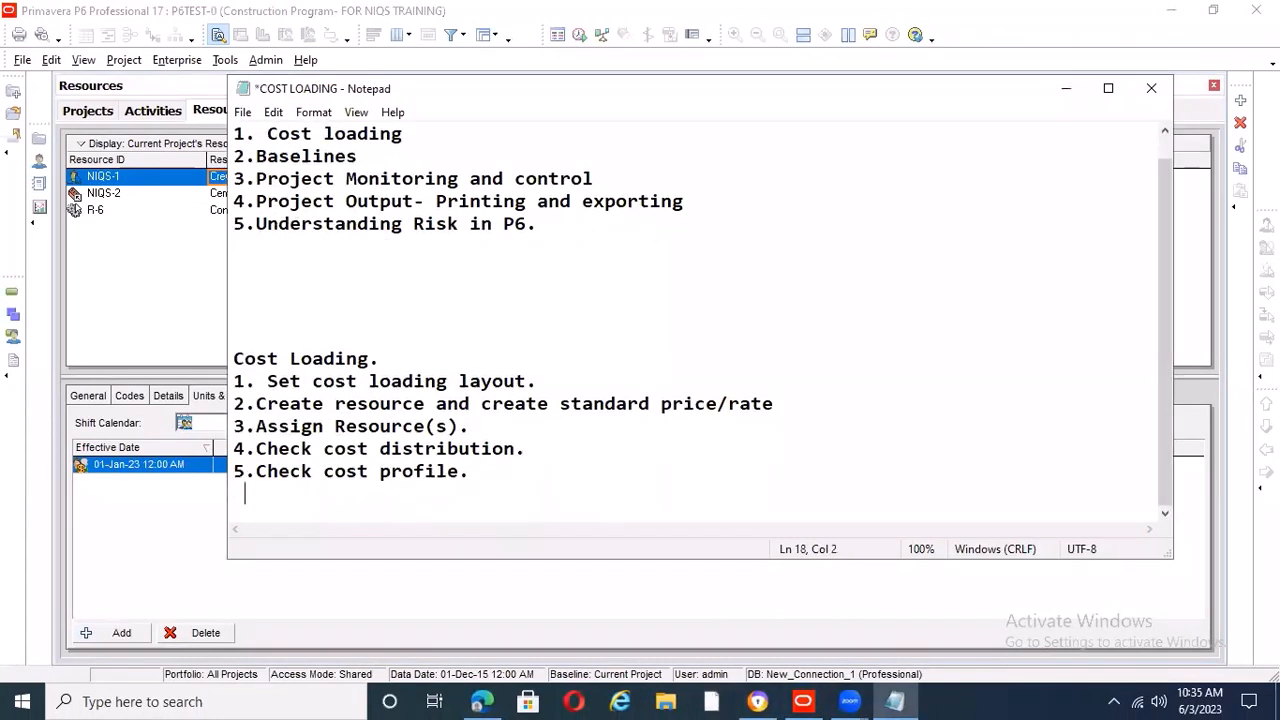
{"action": "type", "text": "2fitters."}
{"action": "key", "text": "Return"}
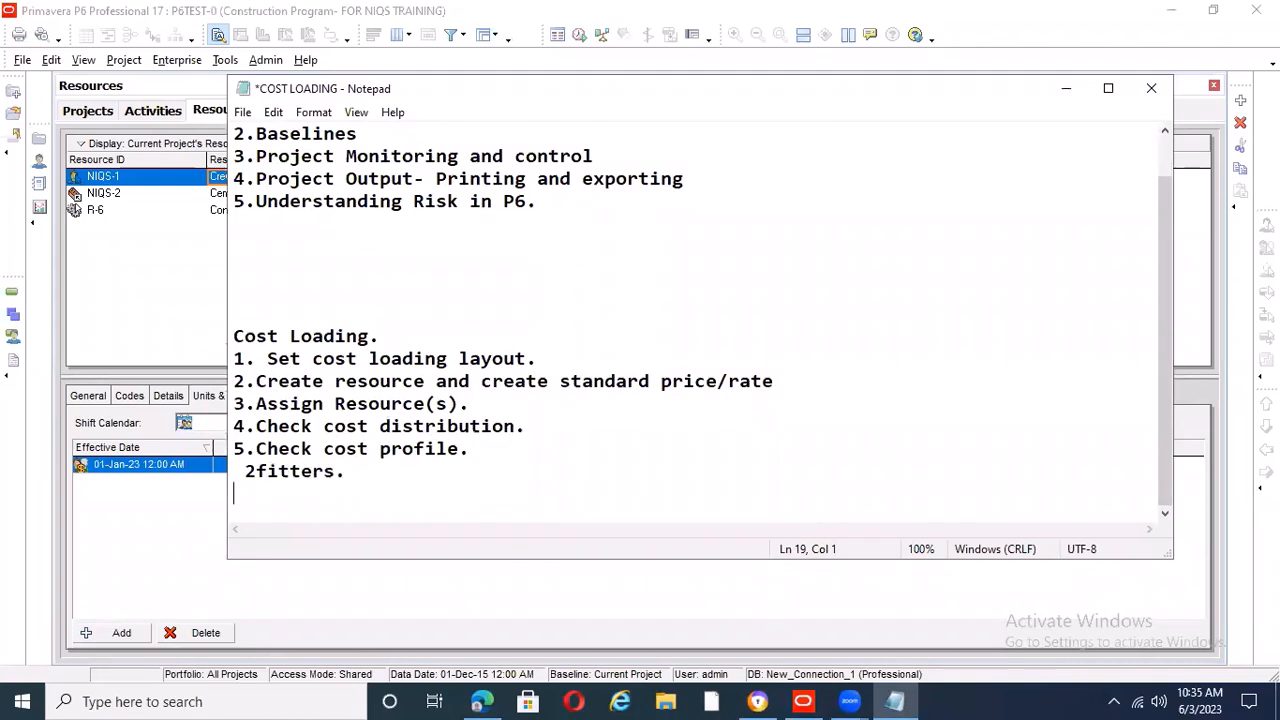
{"action": "left_click", "coordinate": [361, 475]}
{"action": "key", "text": "BackSpace"}
{"action": "type", "text": "- 5000"}
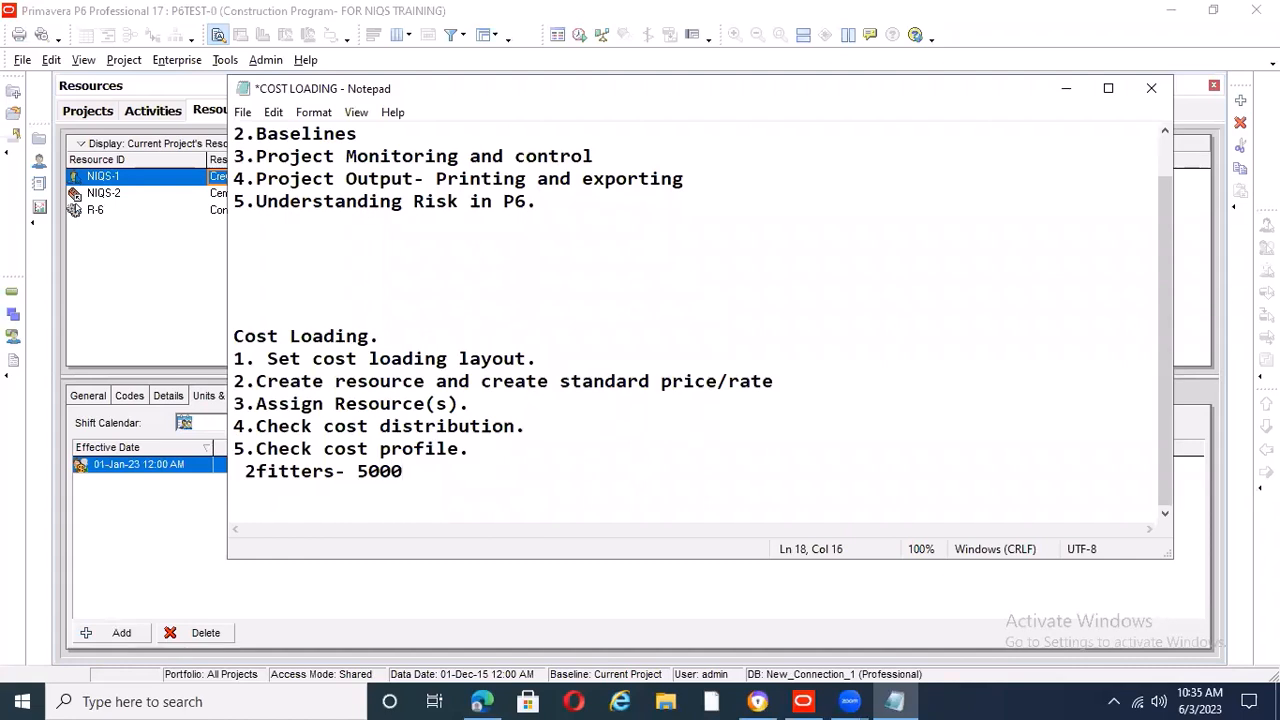
Add the line "2 labor- 3000" below the fitters line
{"action": "key", "text": "Return"}
{"action": "type", "text": "2 labor"}
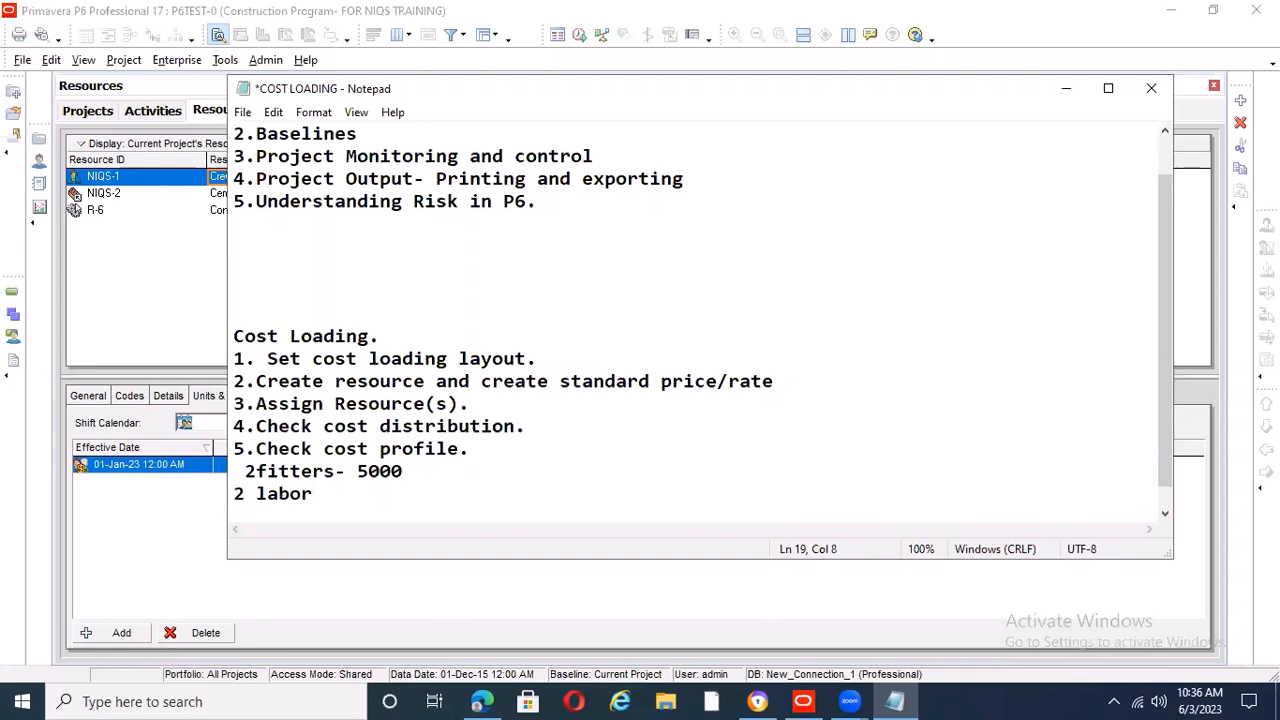
{"action": "type", "text": "- 3000"}
Append "= 10,000" to the fitters line as its cost total
{"action": "left_click", "coordinate": [403, 471]}
{"action": "type", "text": "= 2"}
{"action": "key", "text": "BackSpace"}
{"action": "type", "text": "10"}
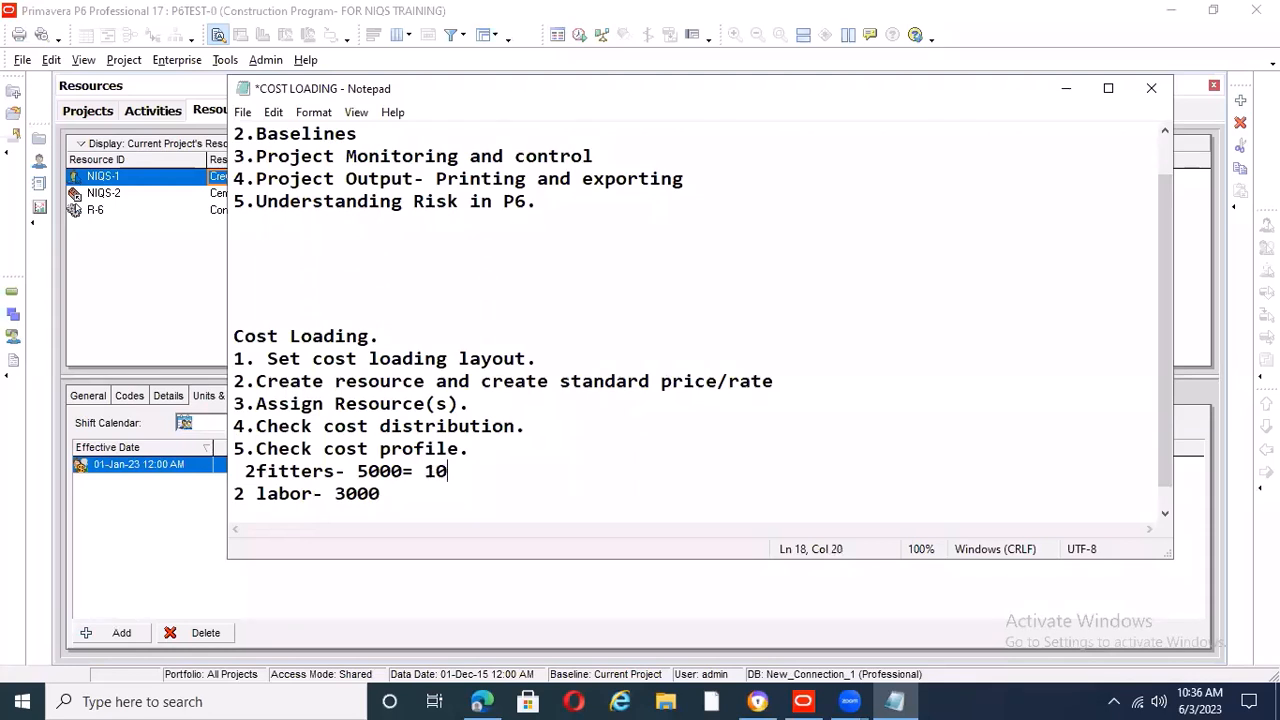
{"action": "type", "text": "0"}
{"action": "key", "text": "BackSpace"}
{"action": "type", "text": ",000"}
Append "= 6,000" to the labor line, lining the amount up with the fitters' total
{"action": "left_click", "coordinate": [416, 496]}
{"action": "type", "text": "=   6,000"}
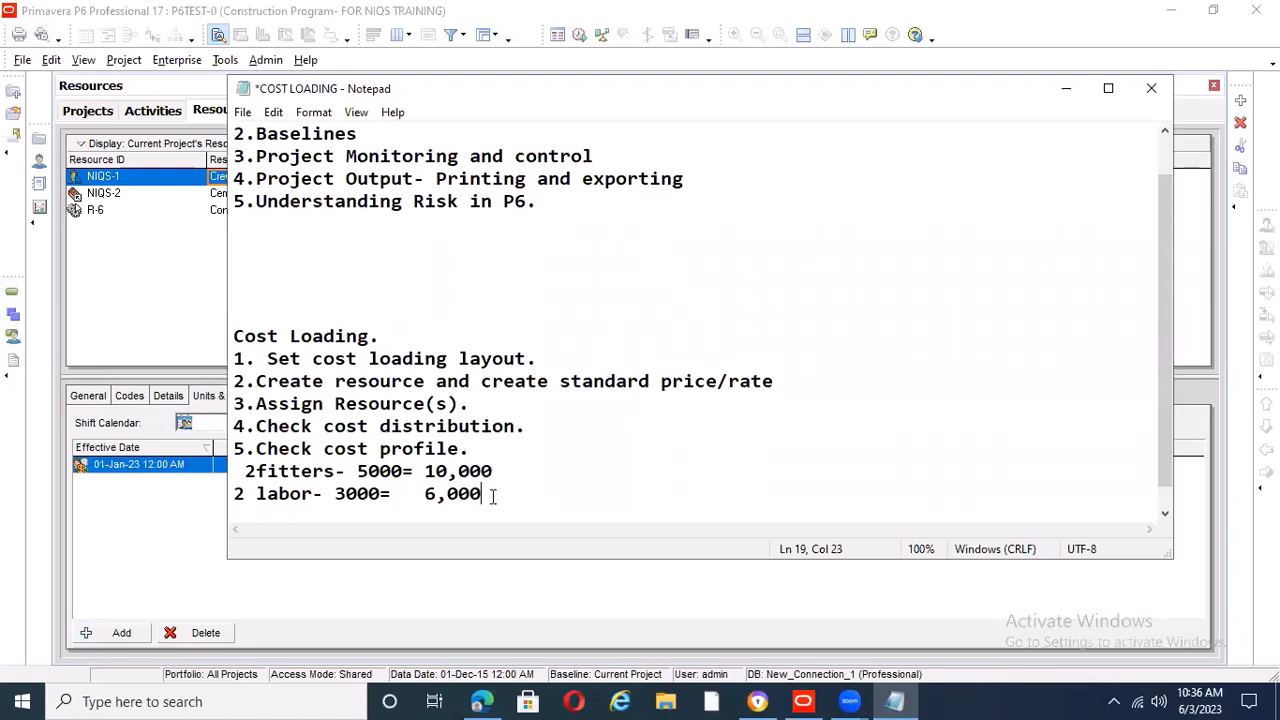
Write the crew total "16,000." below the two line amounts and return to the project's resources in Primavera P6
{"action": "key", "text": "Return"}
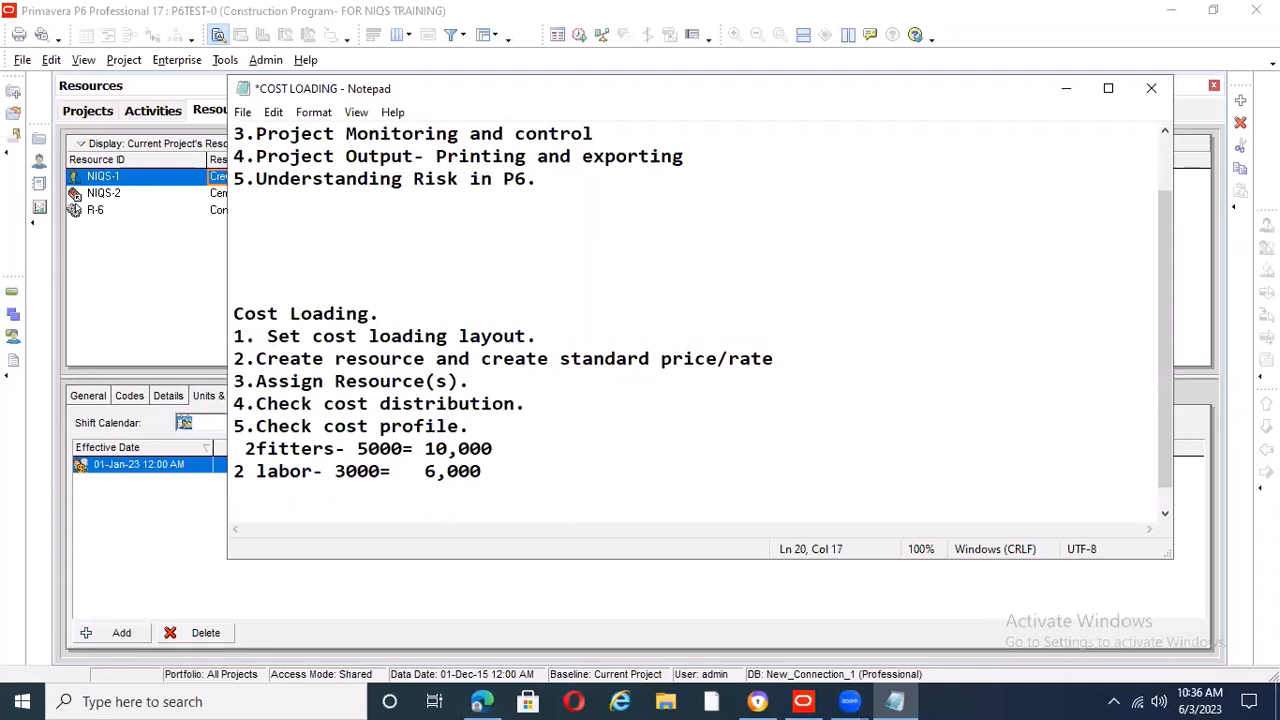
{"action": "type", "text": "16,000."}
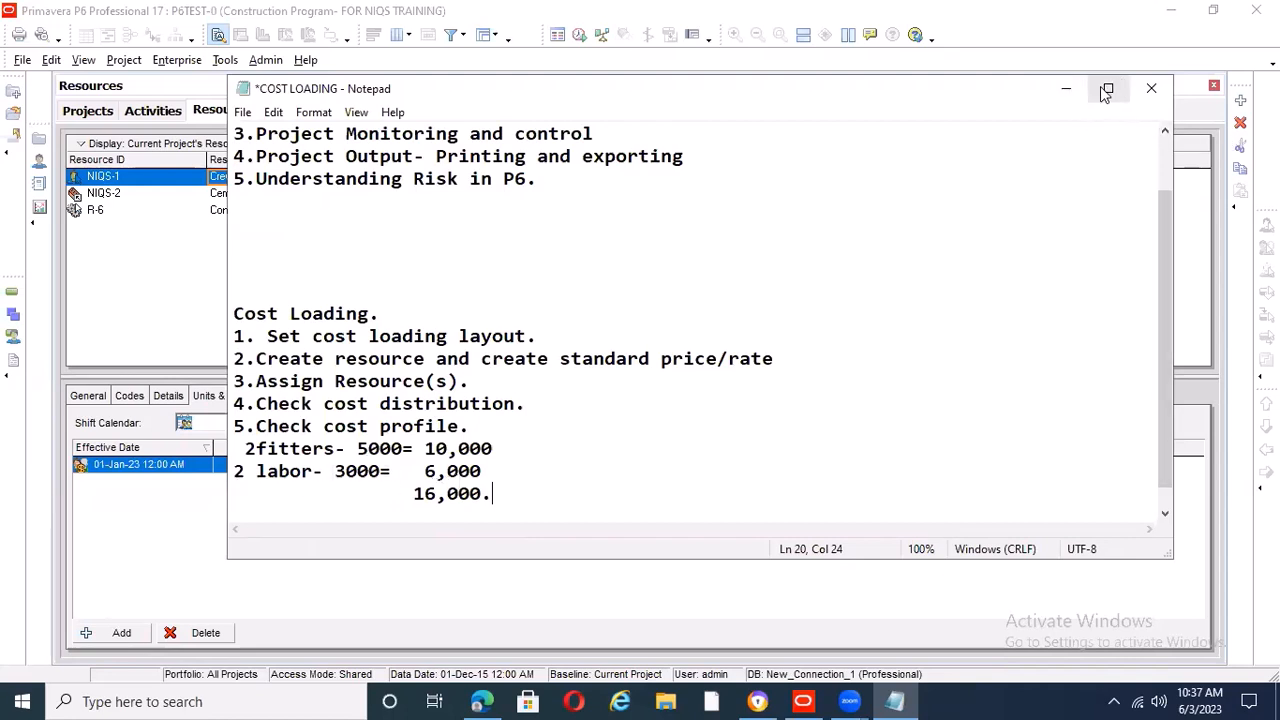
{"action": "left_click", "coordinate": [1065, 89]}
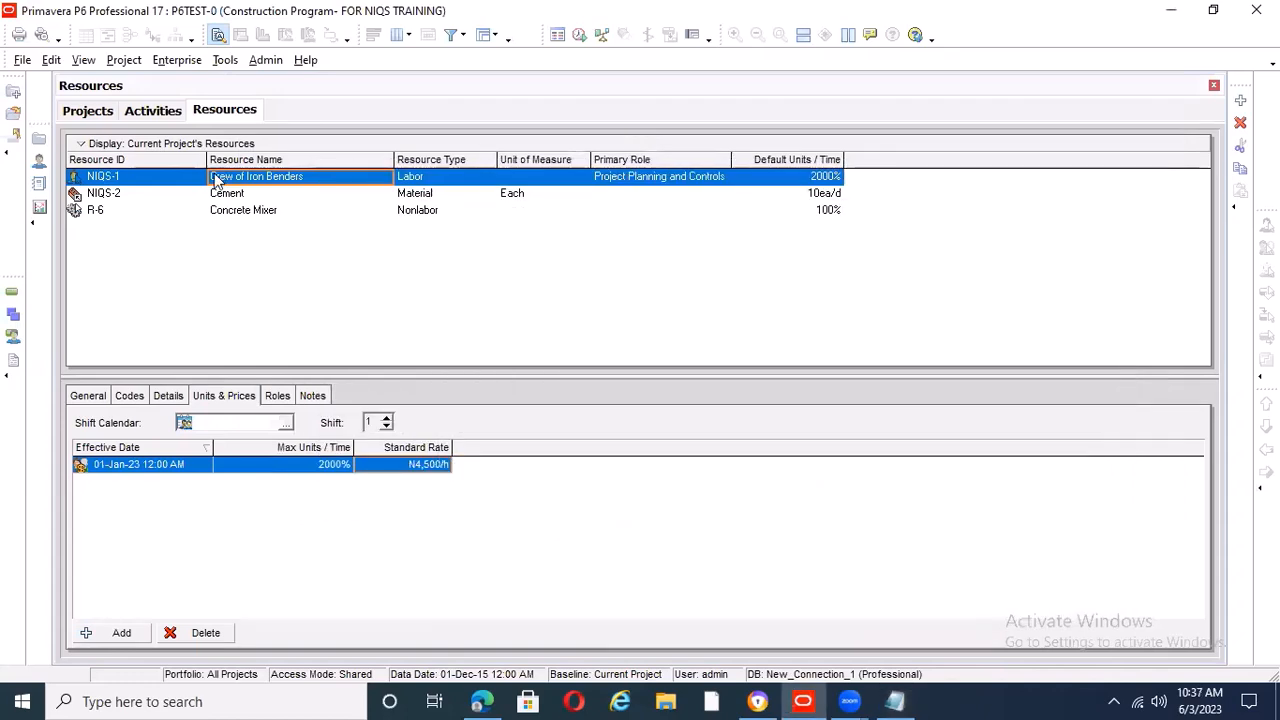
Add the Calendar column to the resource table, placing it last after Default Units / Time
{"action": "right_click", "coordinate": [859, 166]}
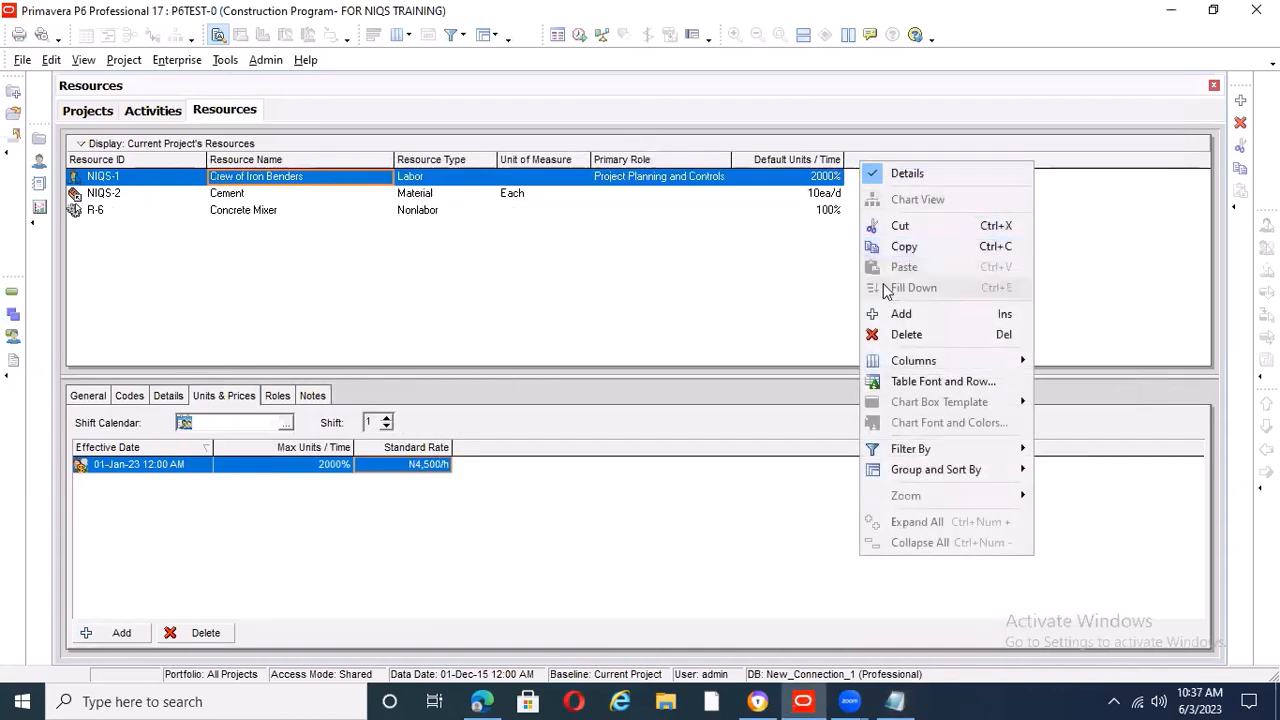
{"action": "mouse_move", "coordinate": [926, 365]}
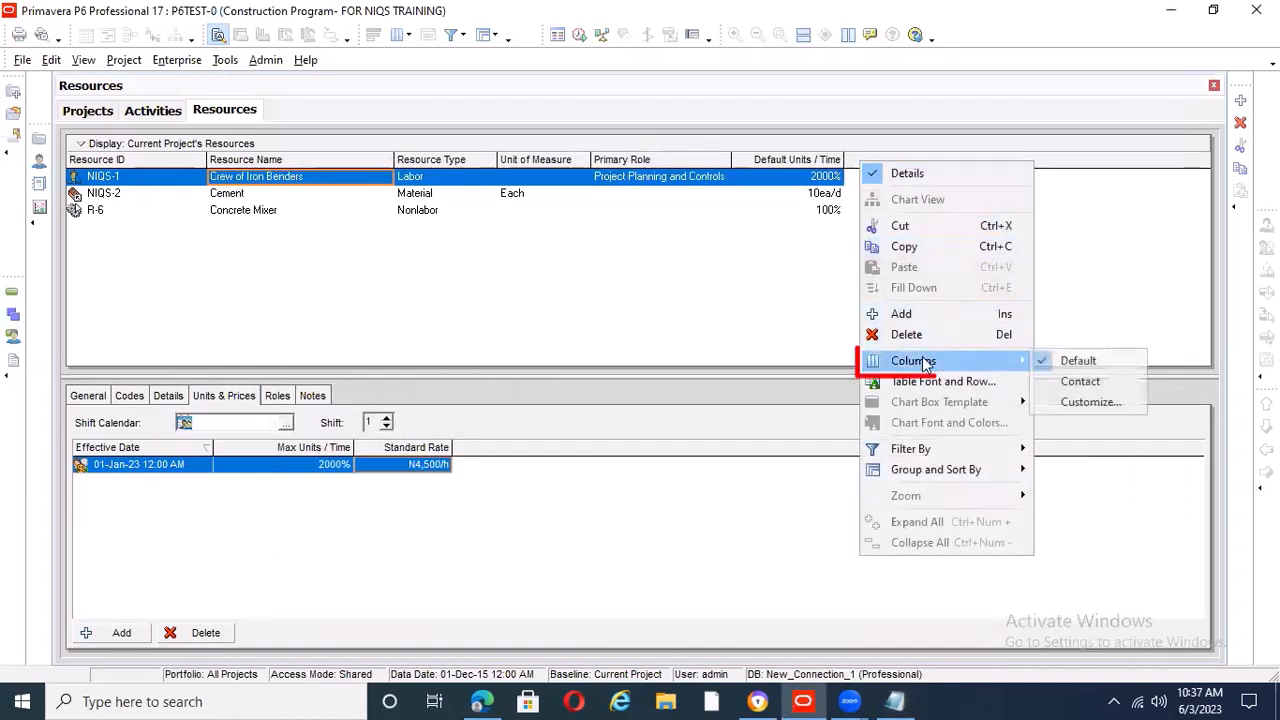
{"action": "left_click", "coordinate": [1100, 401]}
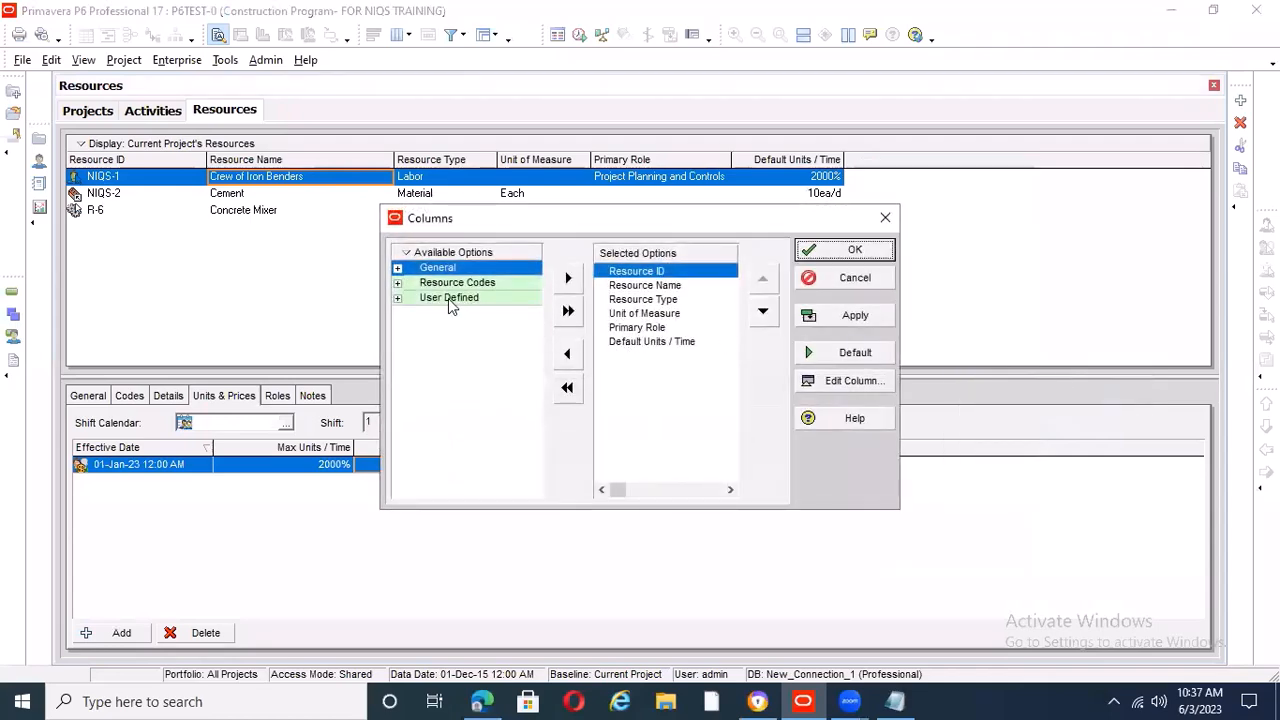
{"action": "left_click", "coordinate": [397, 268]}
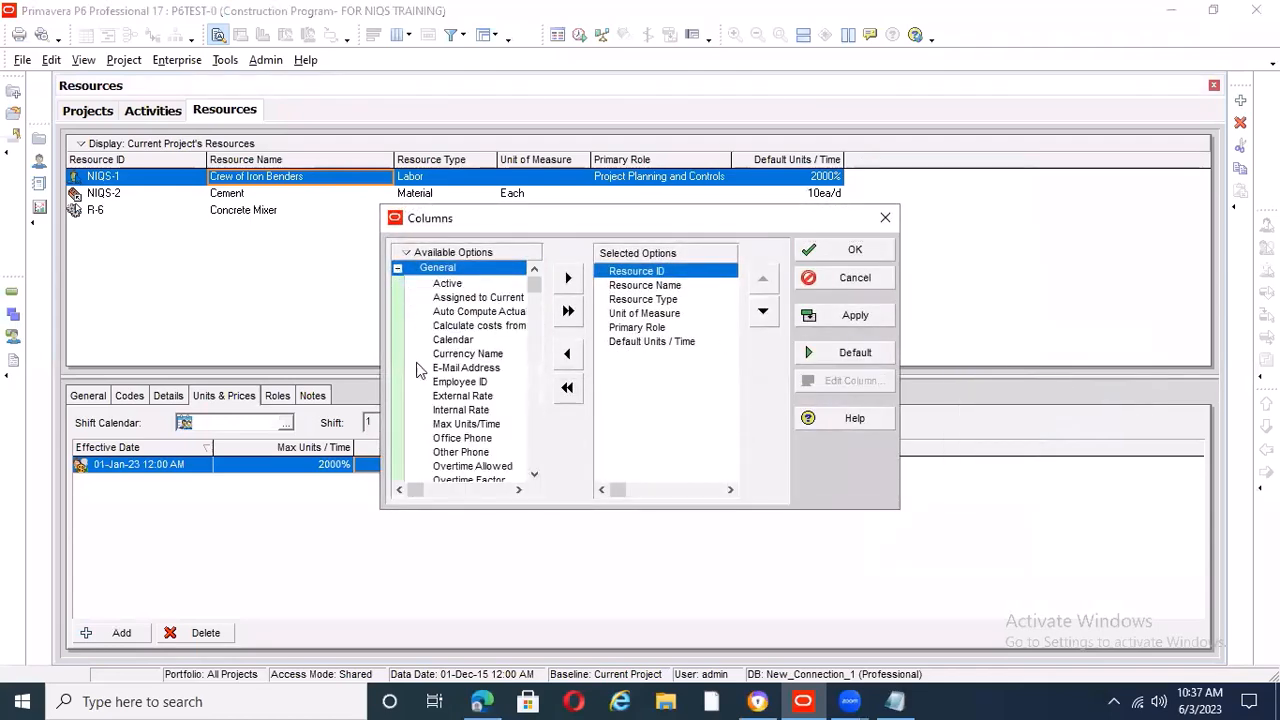
{"action": "left_click", "coordinate": [481, 340]}
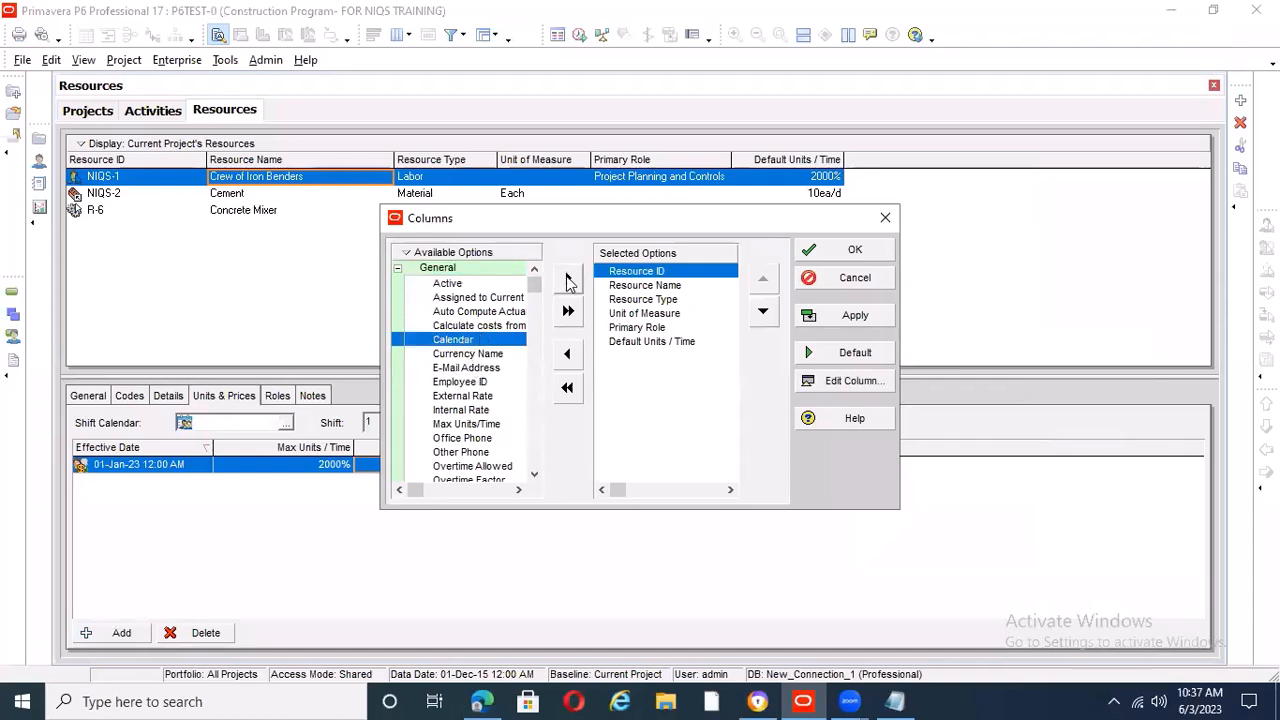
{"action": "left_click", "coordinate": [568, 278]}
{"action": "left_click", "coordinate": [763, 313]}
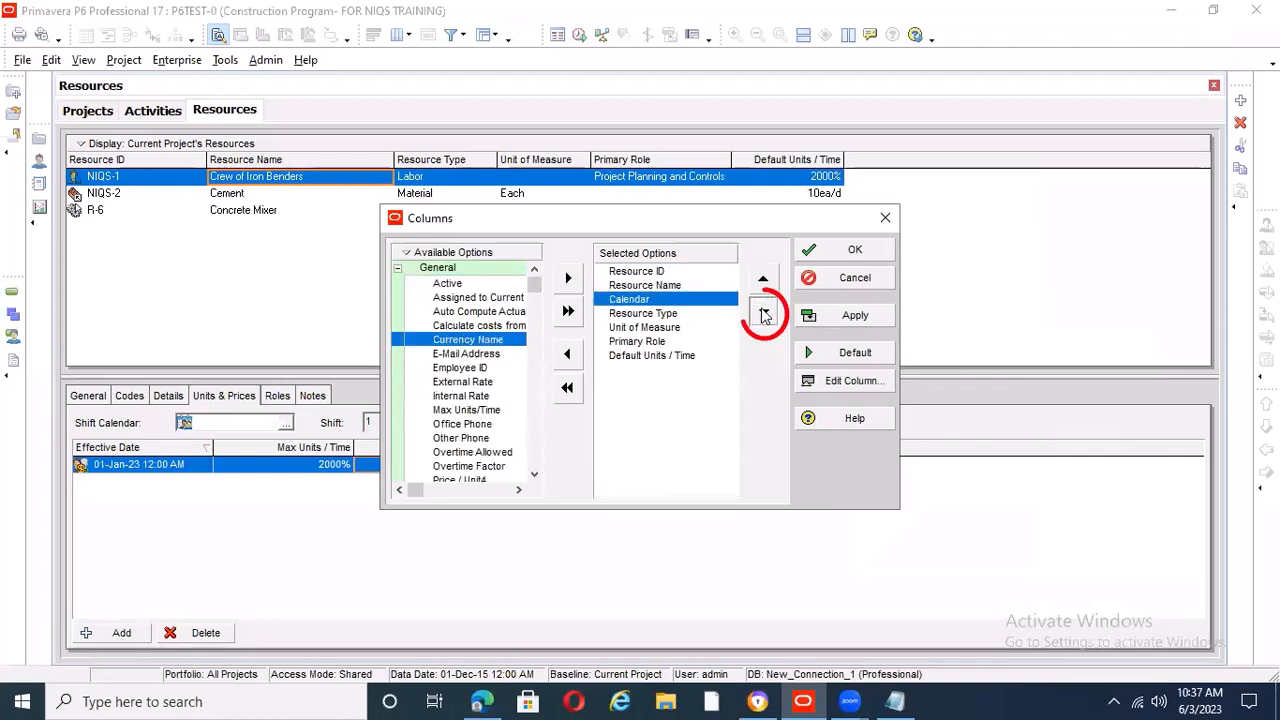
{"action": "left_click", "coordinate": [763, 313]}
{"action": "left_click", "coordinate": [763, 313]}
{"action": "left_click", "coordinate": [763, 313]}
{"action": "left_click", "coordinate": [763, 313]}
{"action": "left_click", "coordinate": [822, 316]}
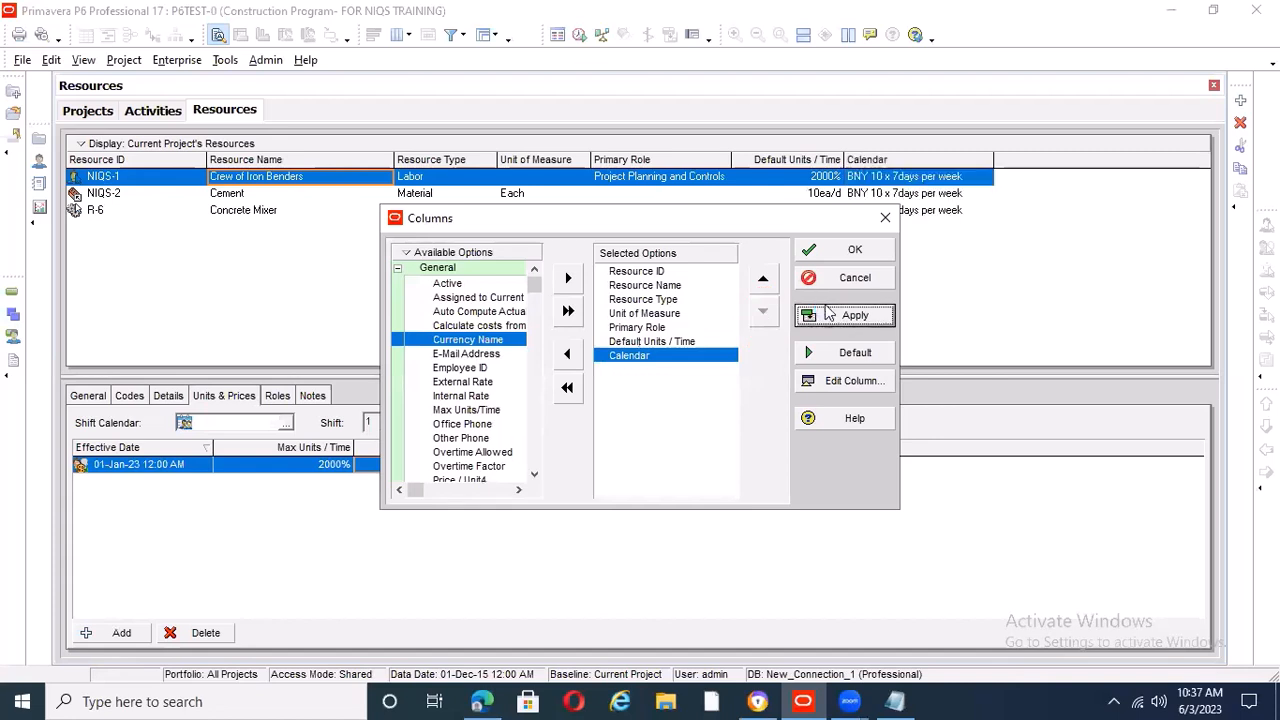
{"action": "left_click", "coordinate": [855, 252]}
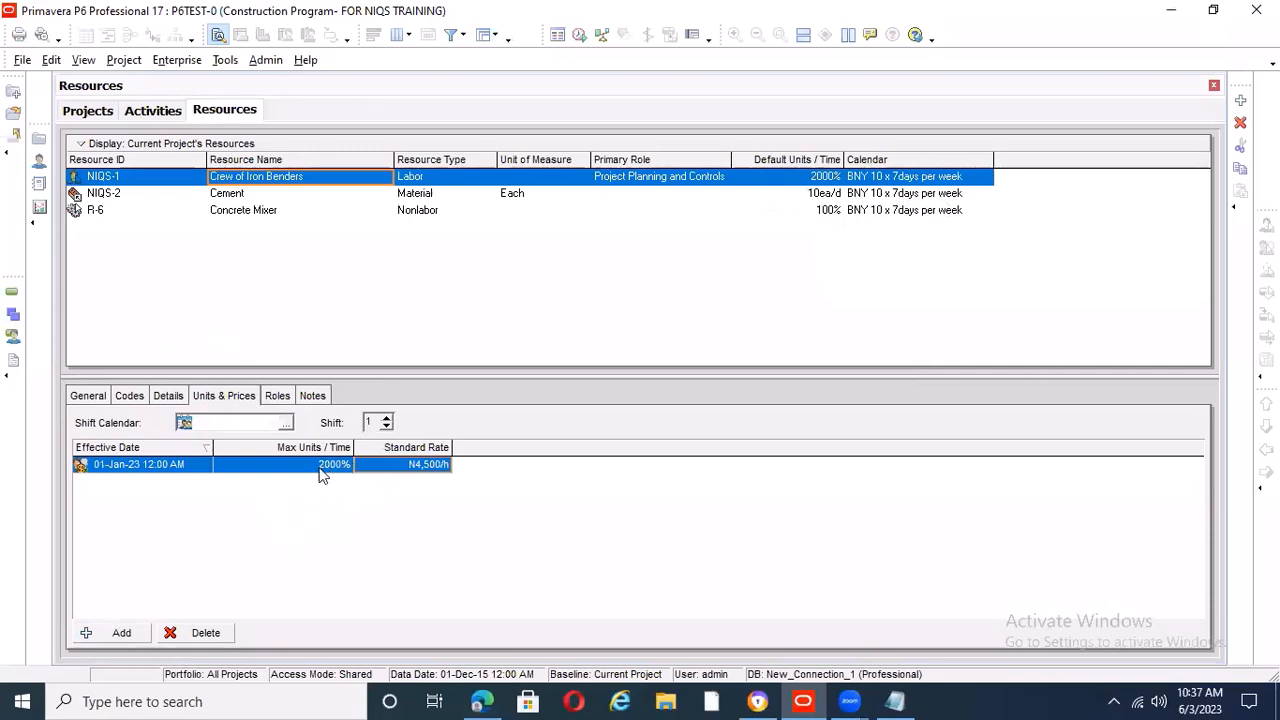
In the Notepad notes, extend the crew total line to read "16,000/10 =1,600." and return to Primavera P6
{"action": "left_click", "coordinate": [895, 701]}
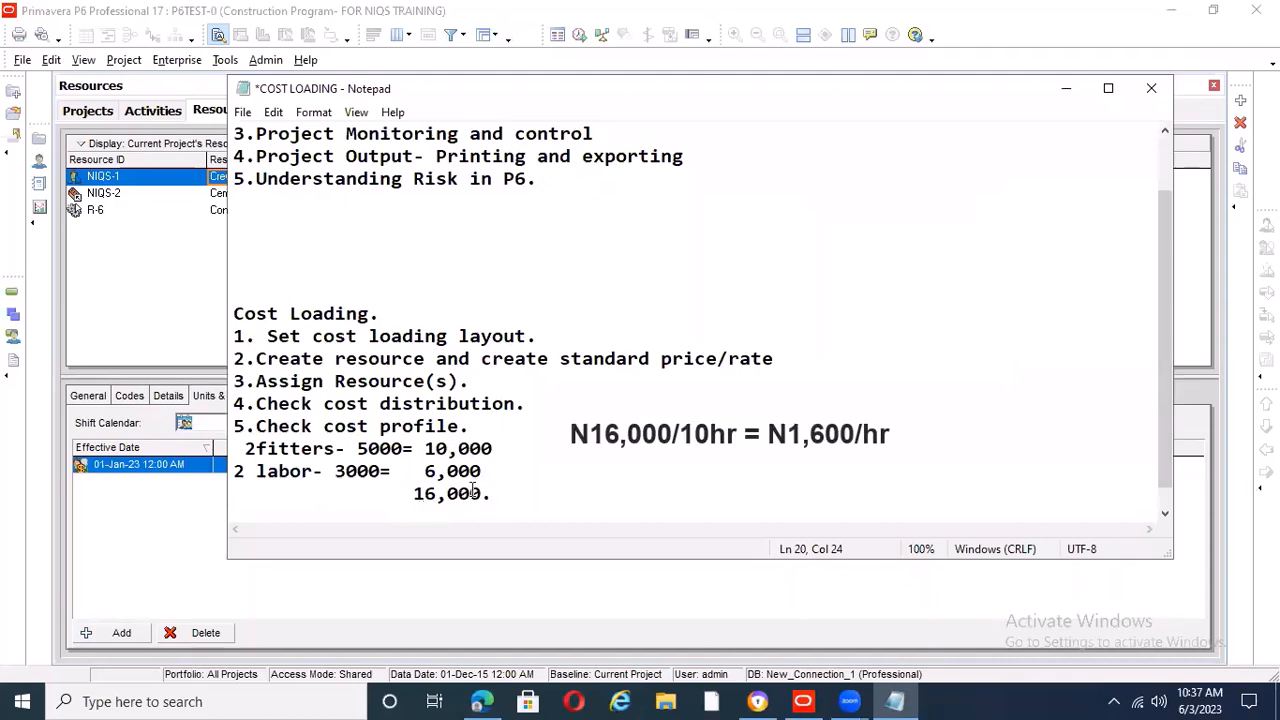
{"action": "type", "text": "/10"}
{"action": "left_click", "coordinate": [490, 494]}
{"action": "key", "text": "BackSpace"}
{"action": "key", "text": "End"}
{"action": "type", "text": "="}
{"action": "type", "text": "1"}
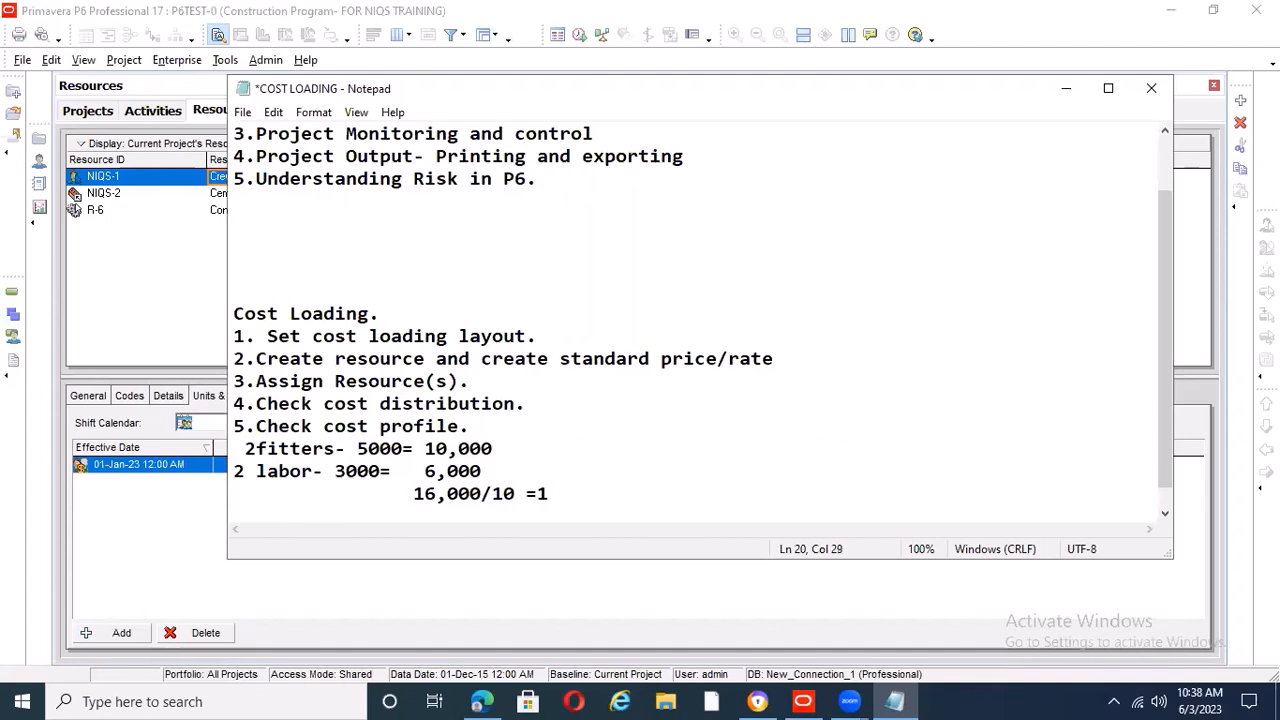
{"action": "type", "text": ",600."}
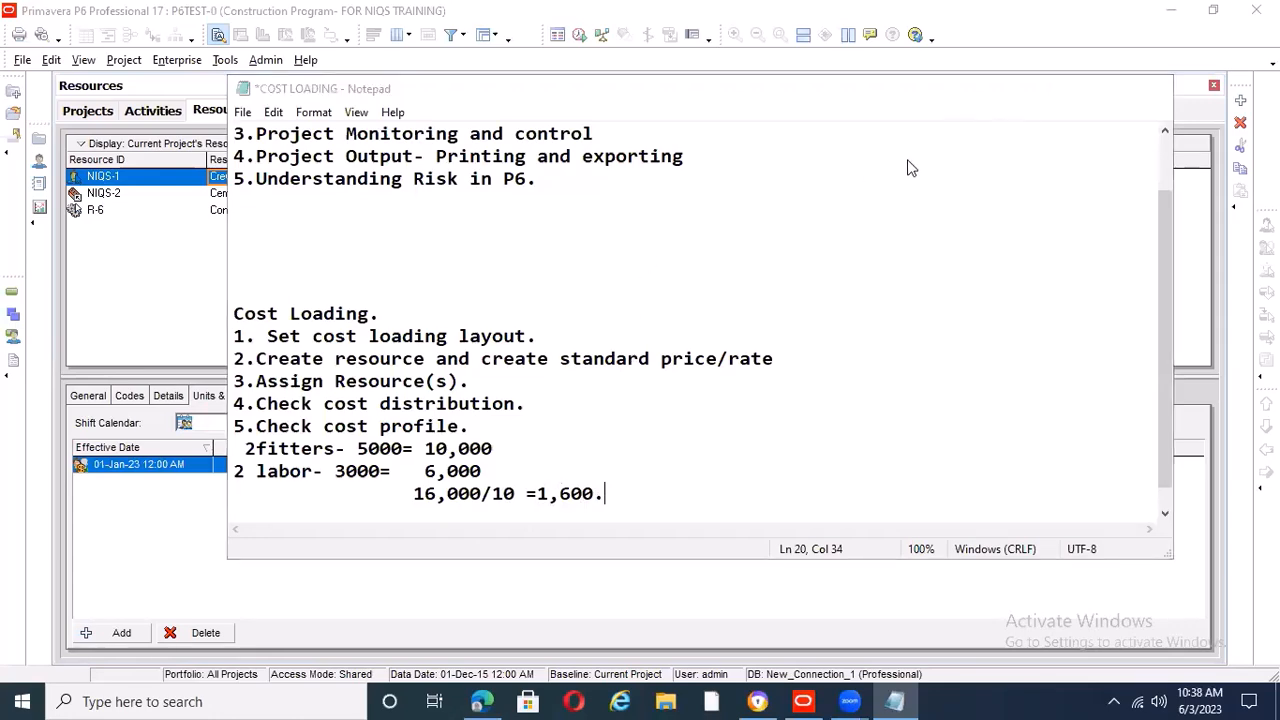
{"action": "left_click", "coordinate": [1068, 90]}
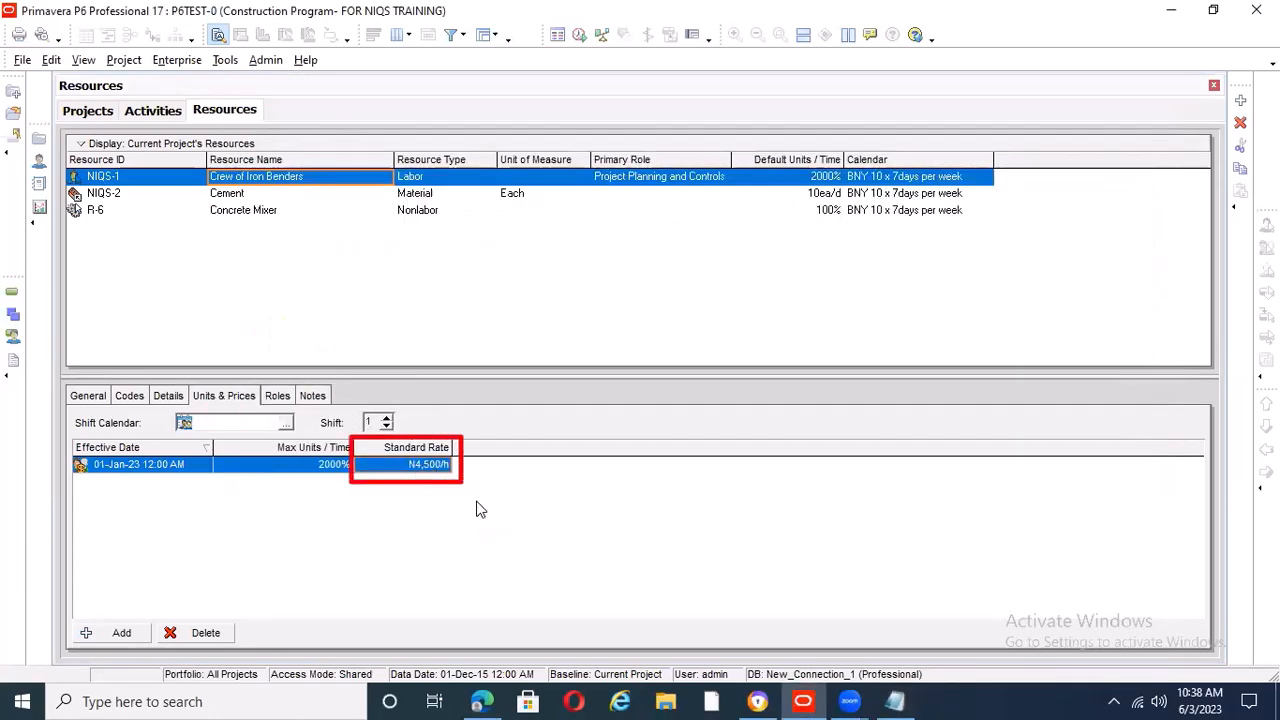
Set the standard rate of the Crew of Iron Benders to N1,600/h, following the hourly rate worked out in the notes
{"action": "left_click", "coordinate": [894, 701]}
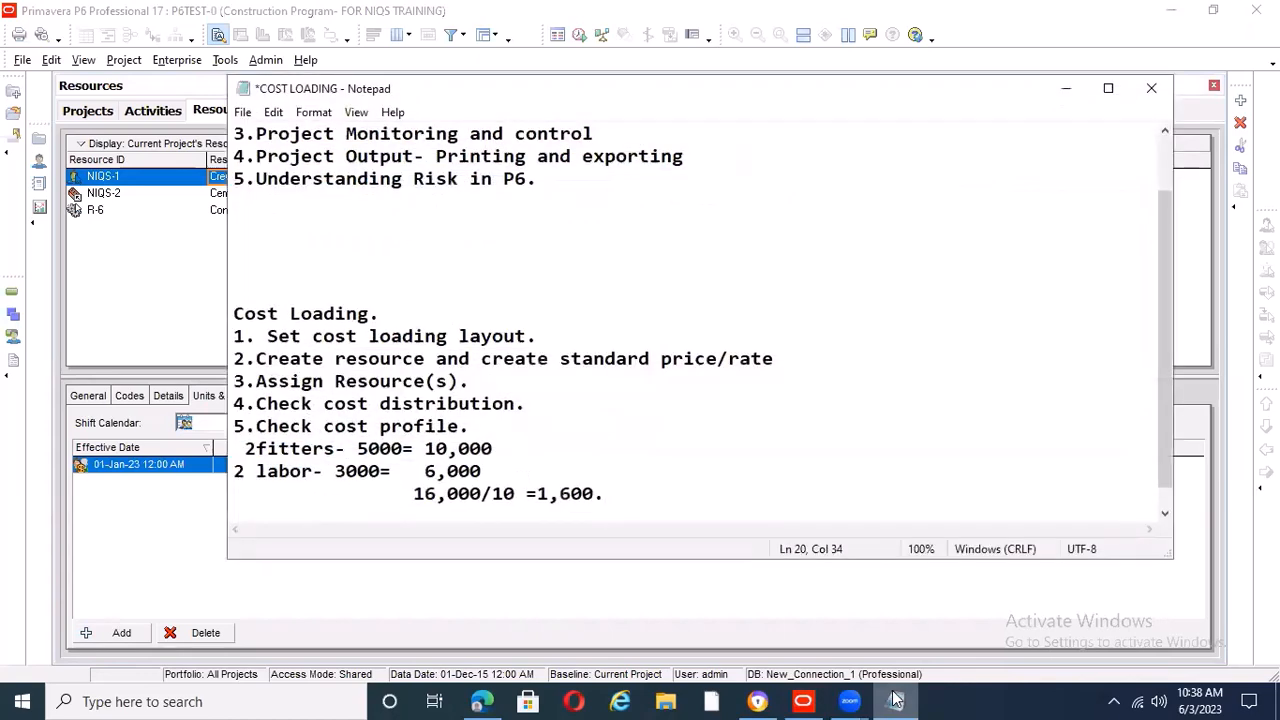
{"action": "left_click", "coordinate": [896, 701]}
{"action": "left_click", "coordinate": [407, 470]}
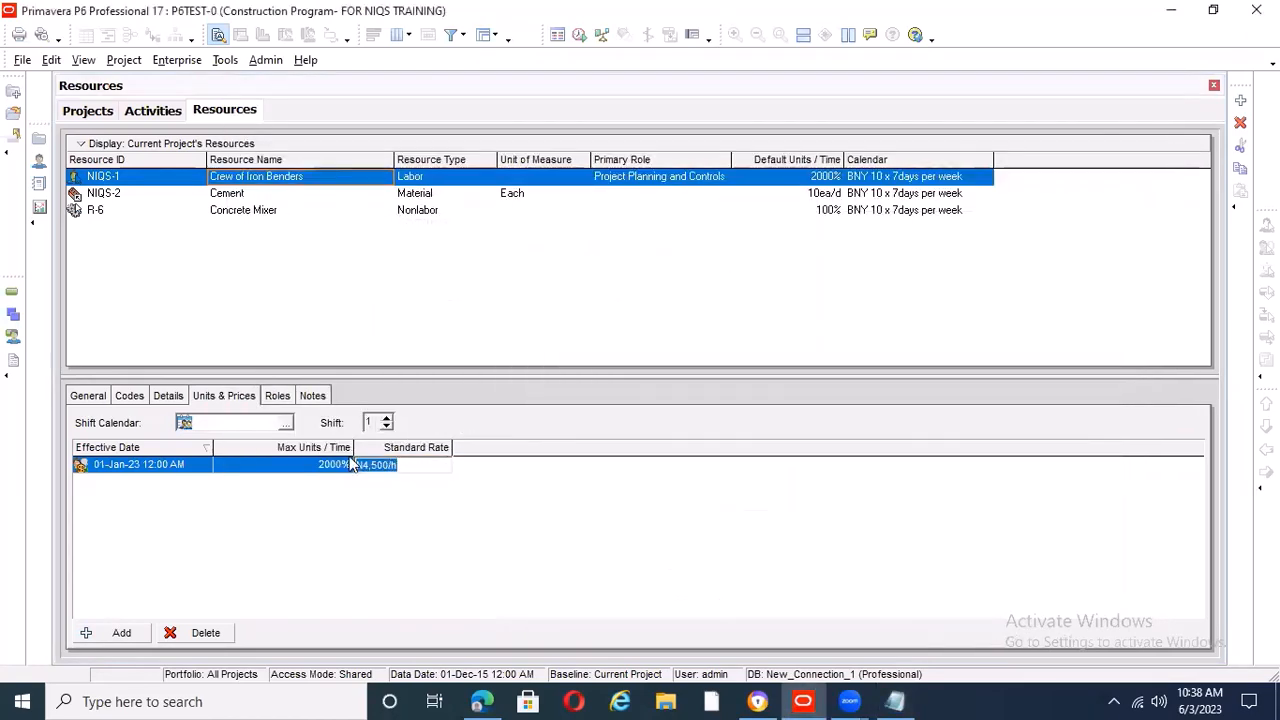
{"action": "type", "text": "1,"}
{"action": "type", "text": "6"}
{"action": "type", "text": "00"}
{"action": "key", "text": "Return"}
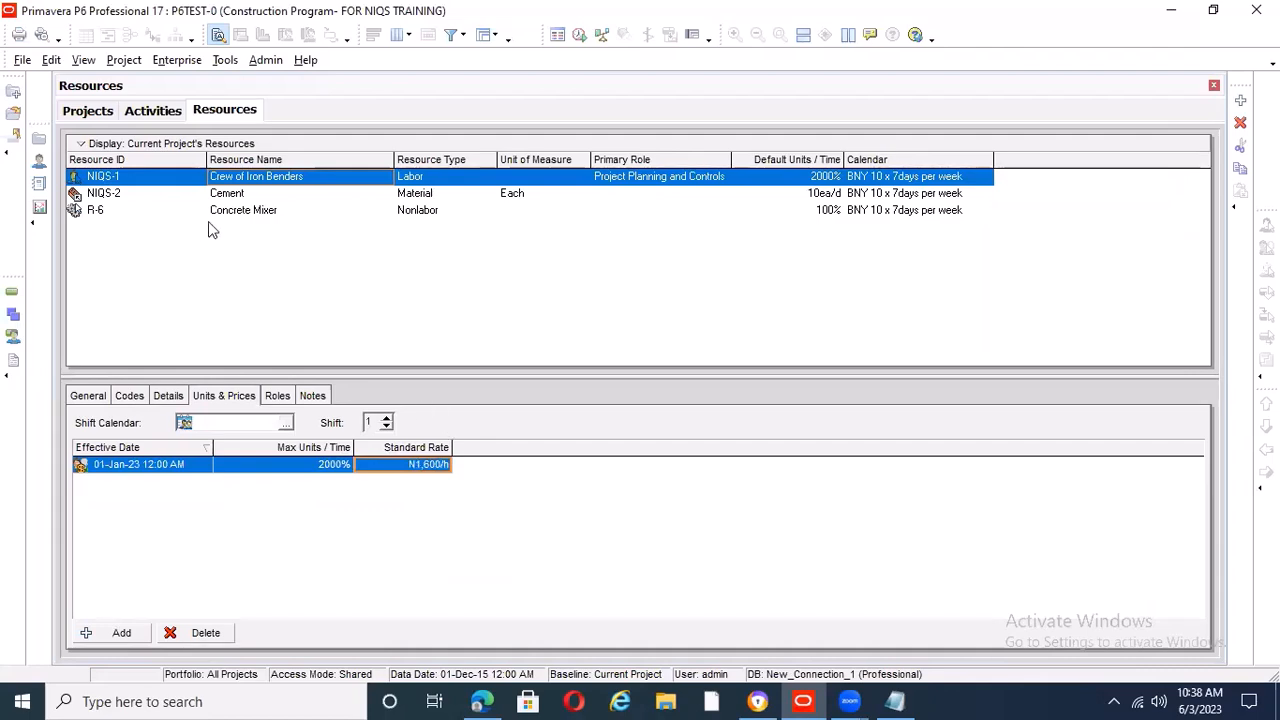
Compare the project's activities with its resources, checking the standard rates of the Crew of Iron Benders and the Concrete Mixer
{"action": "left_click", "coordinate": [154, 112]}
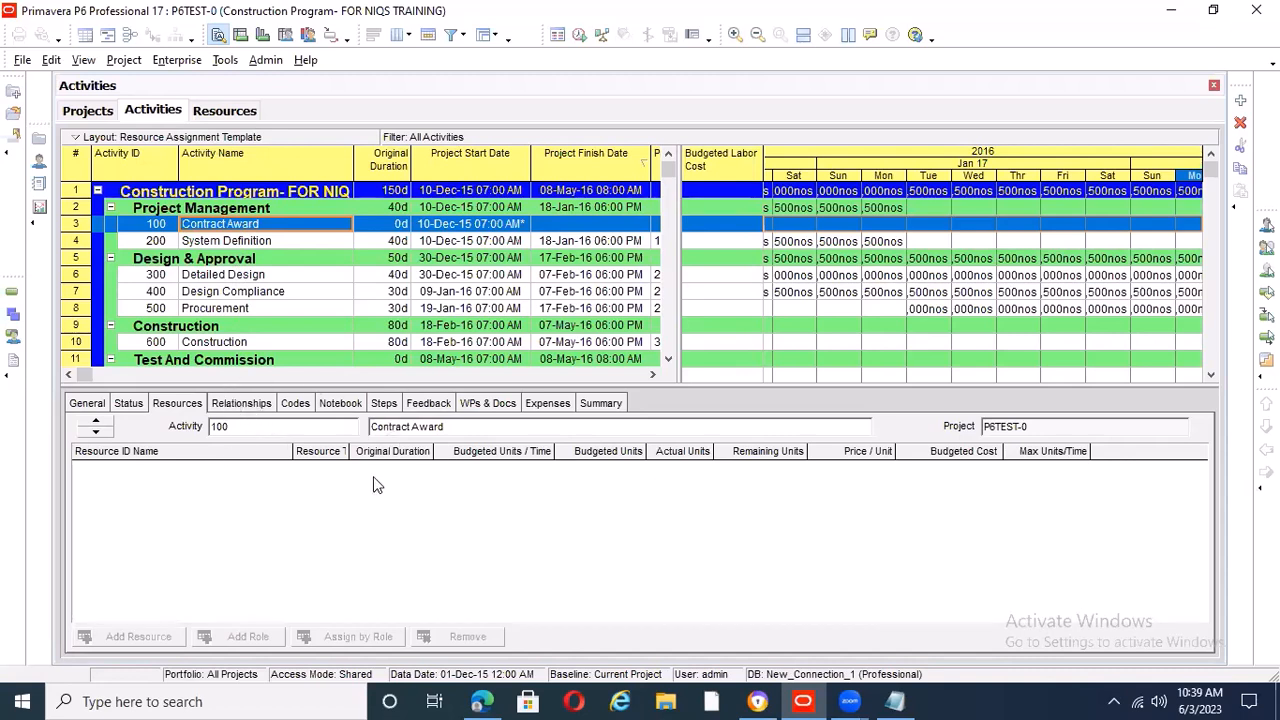
{"action": "left_click", "coordinate": [214, 112]}
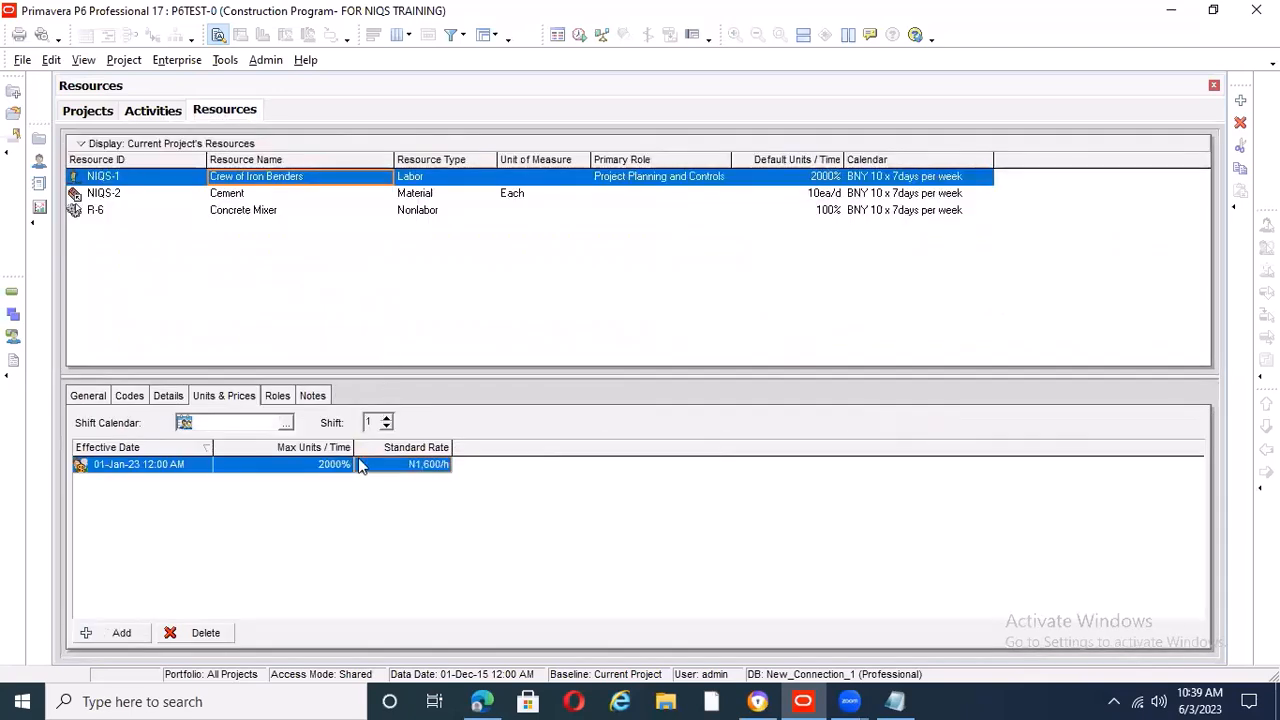
{"action": "left_click", "coordinate": [412, 466]}
{"action": "left_click", "coordinate": [253, 212]}
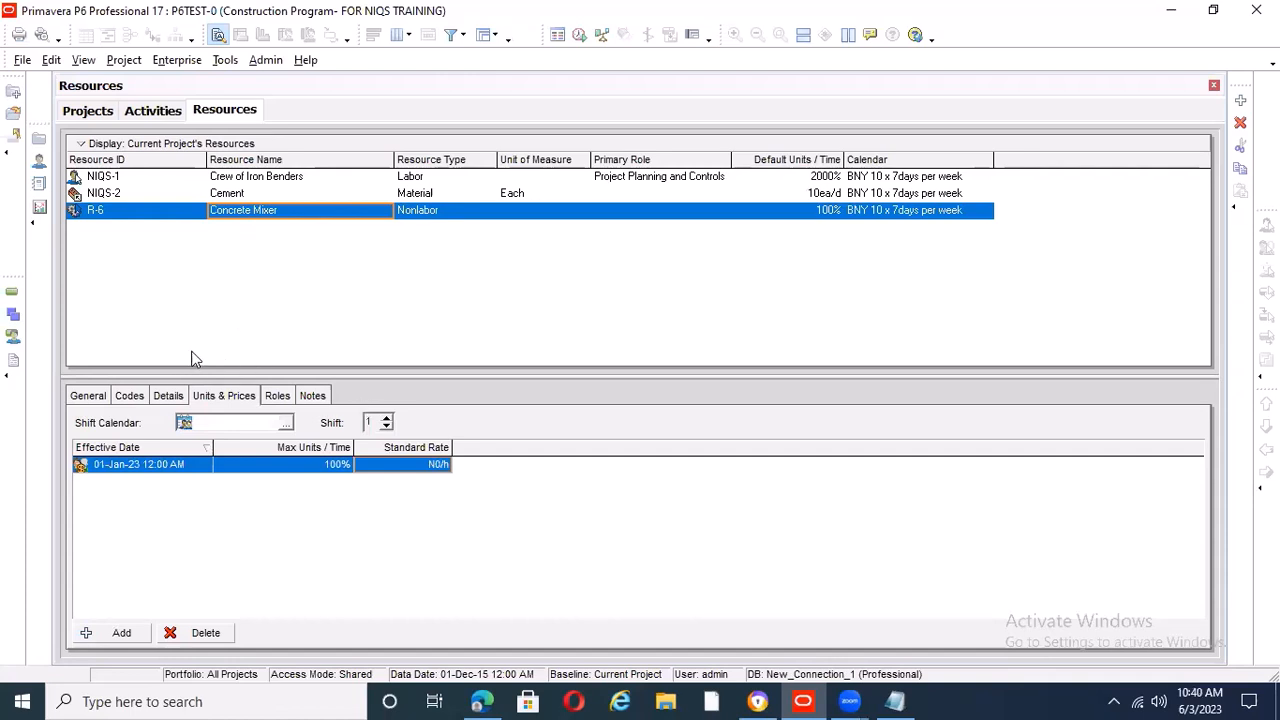
Show the Gantt chart beside the activity table, with the timescale at early January 2016, and select the System Definition activity
{"action": "left_click", "coordinate": [155, 111]}
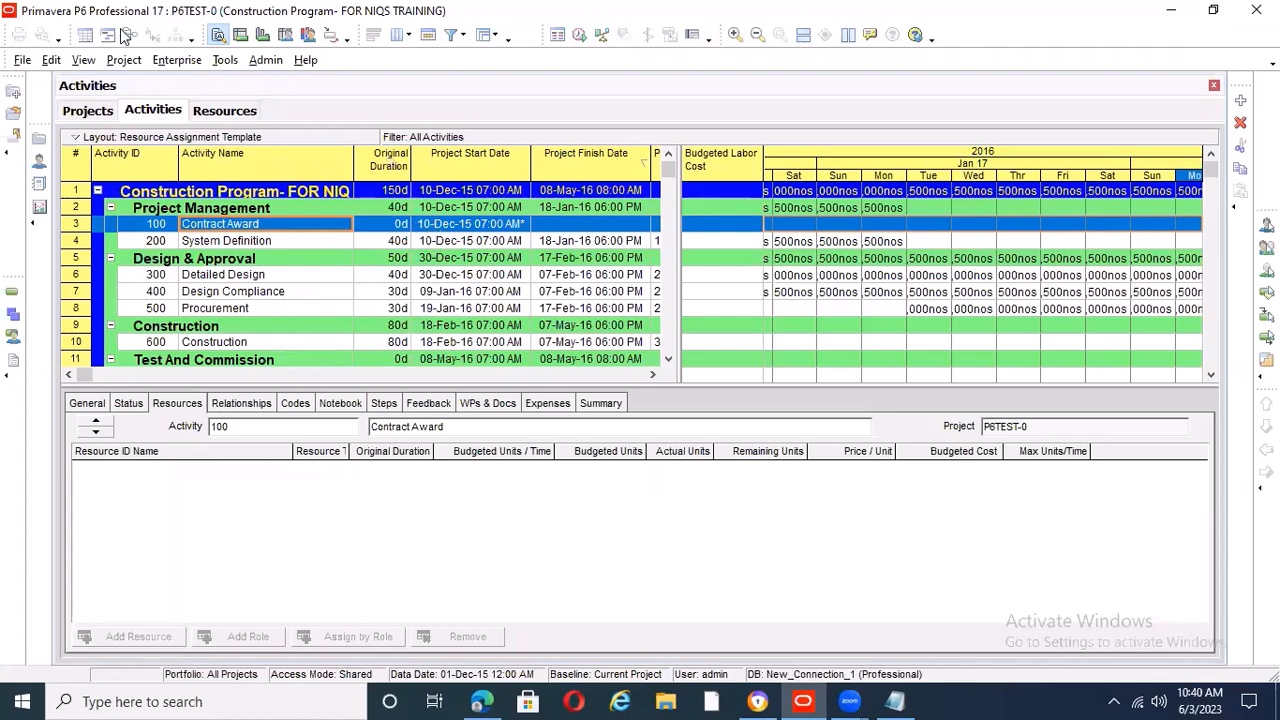
{"action": "left_click", "coordinate": [83, 60]}
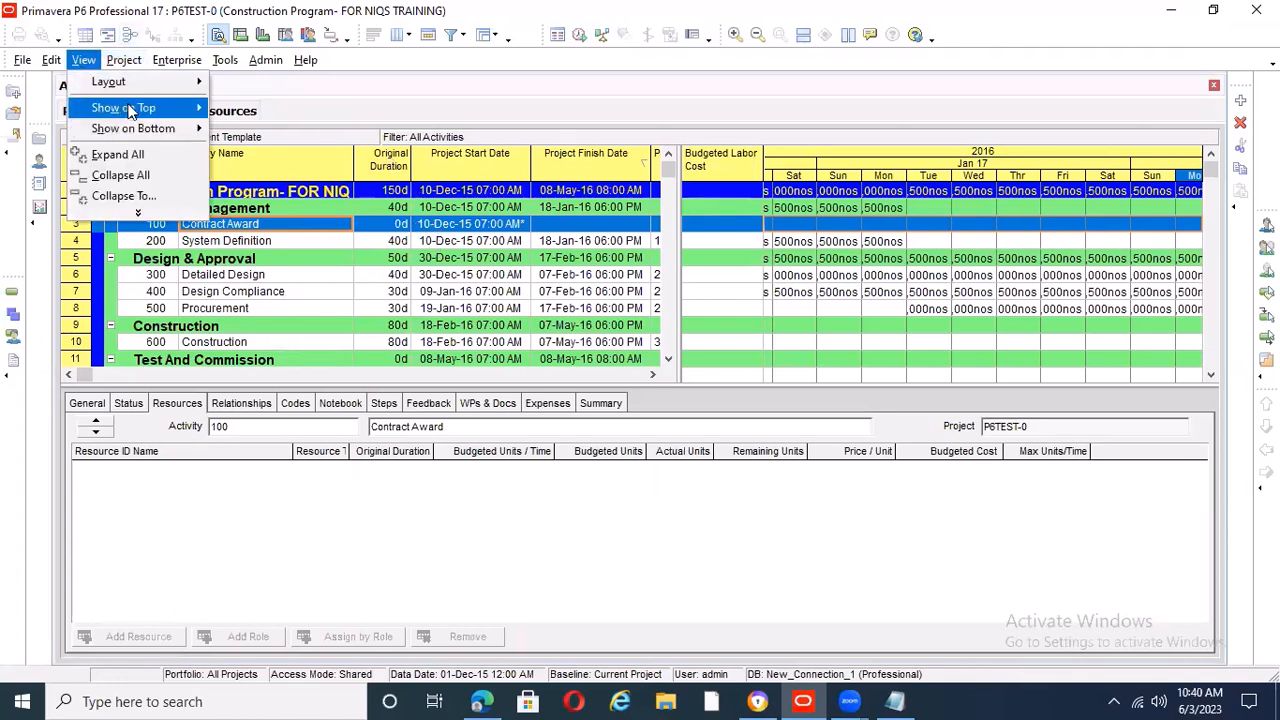
{"action": "mouse_move", "coordinate": [180, 109]}
{"action": "left_click", "coordinate": [259, 130]}
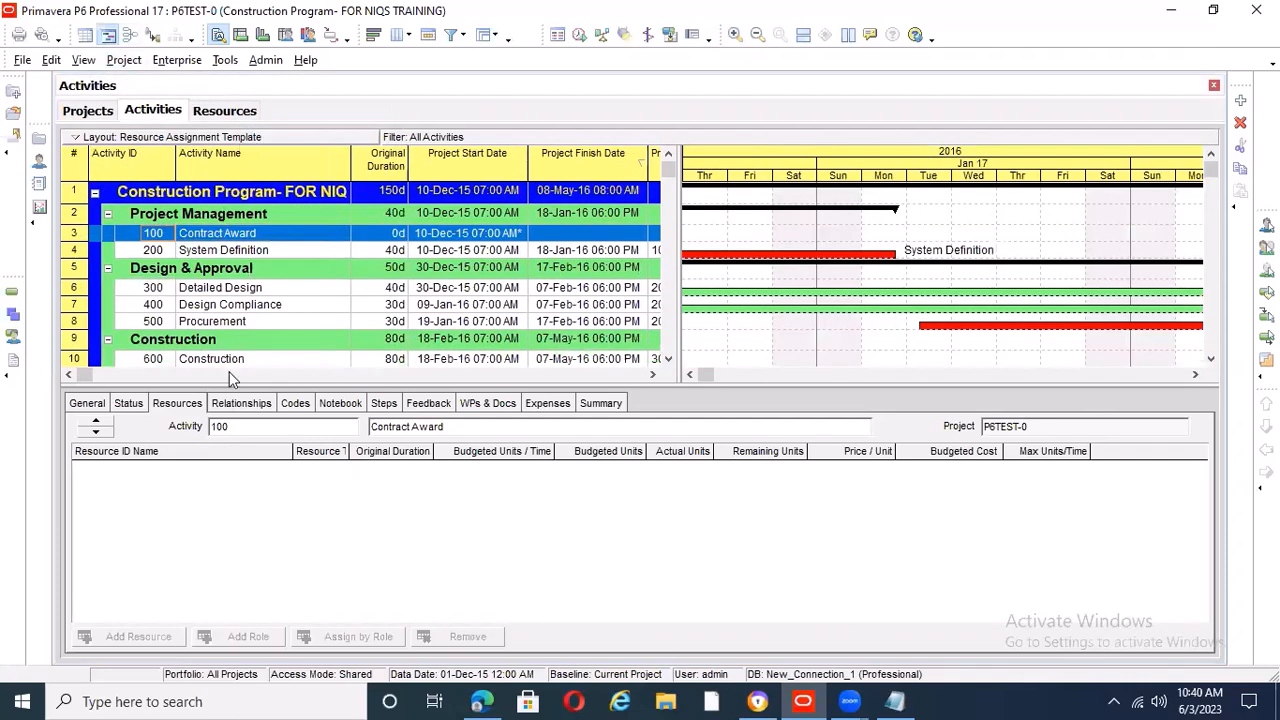
{"action": "left_click", "coordinate": [690, 374]}
{"action": "left_click", "coordinate": [690, 374]}
{"action": "left_click", "coordinate": [690, 374]}
{"action": "left_click", "coordinate": [692, 374]}
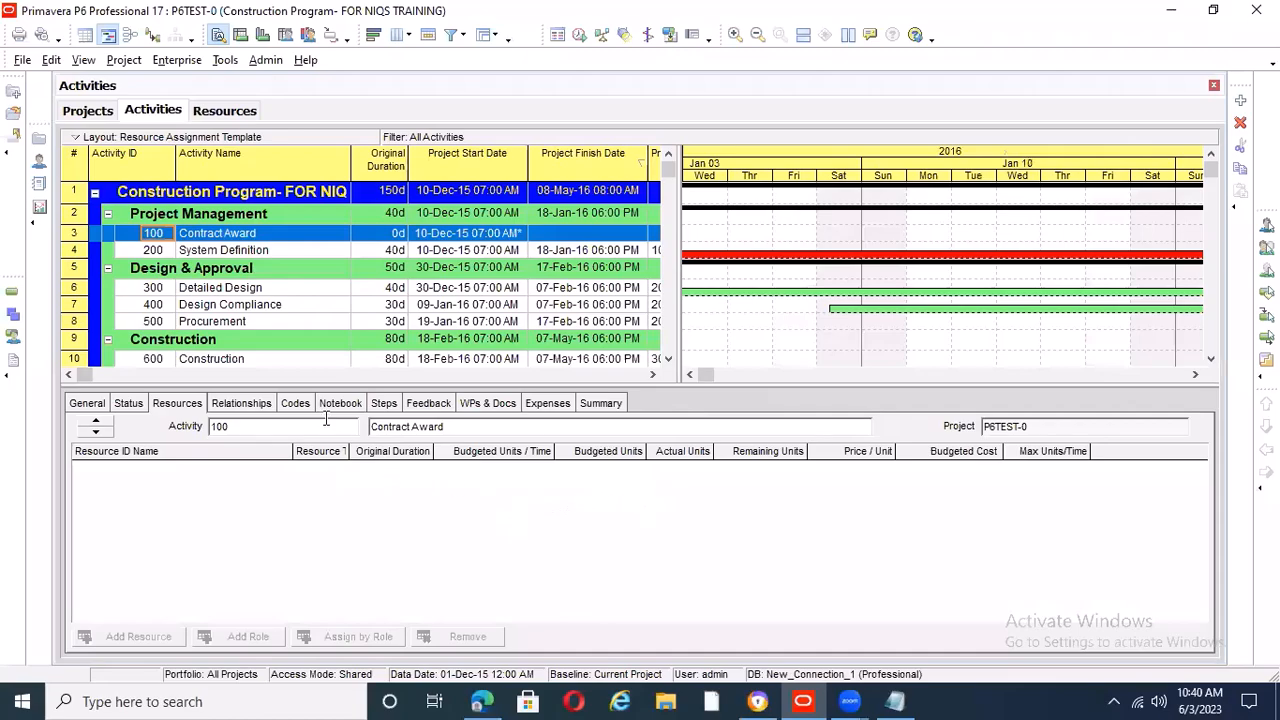
{"action": "left_click", "coordinate": [277, 250]}
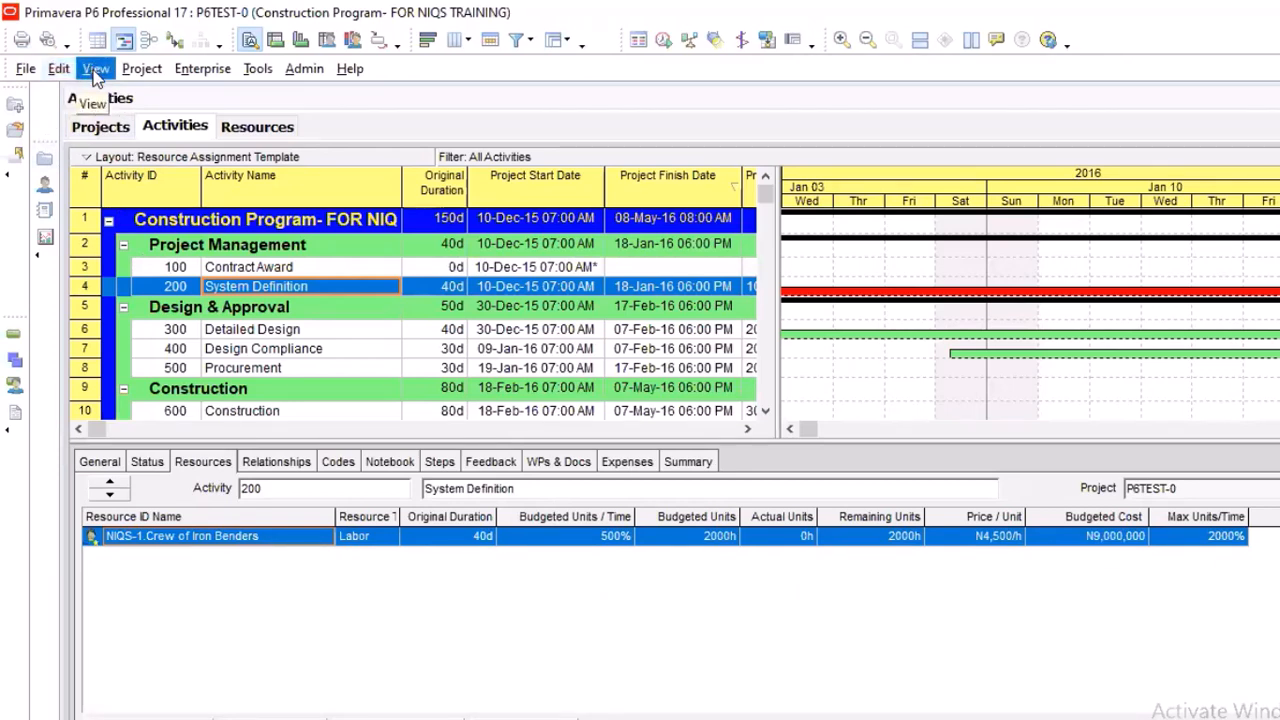
Change the user preferences for time units so resource Units/Time shows as units/duration (4h/d)
{"action": "left_click", "coordinate": [58, 70]}
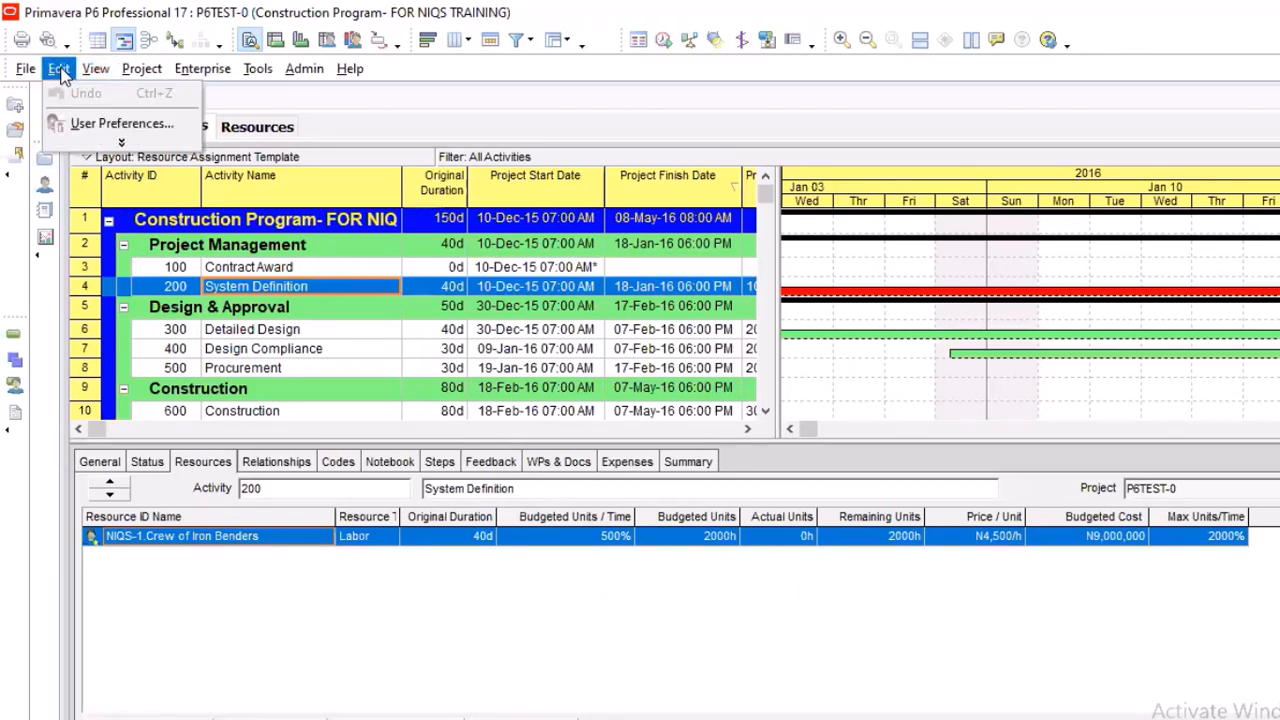
{"action": "left_click", "coordinate": [77, 126]}
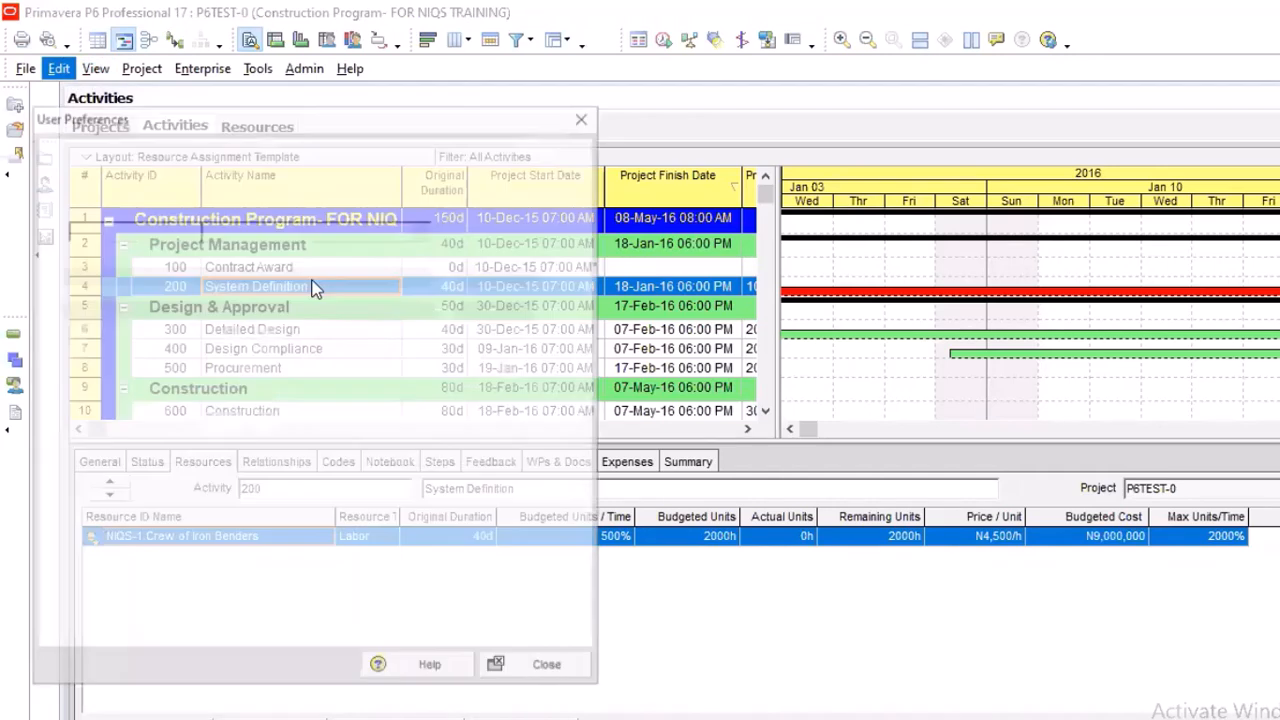
{"action": "left_click", "coordinate": [153, 333]}
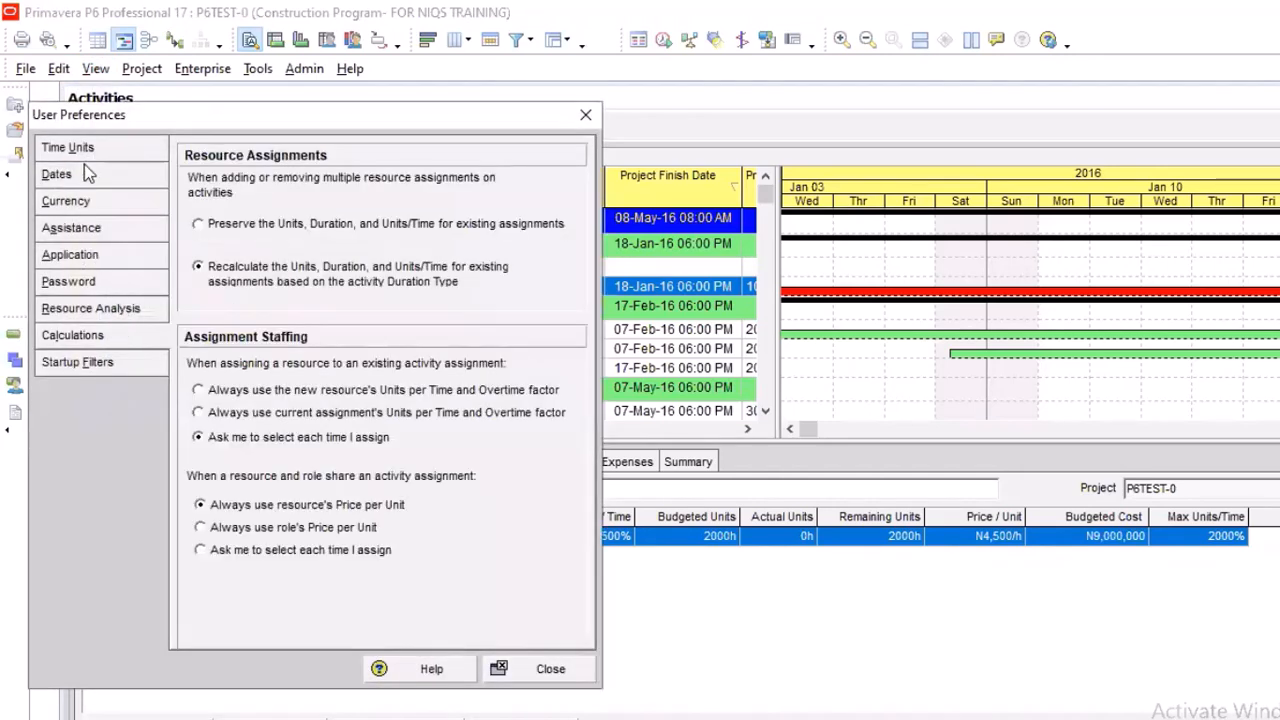
{"action": "left_click", "coordinate": [105, 148]}
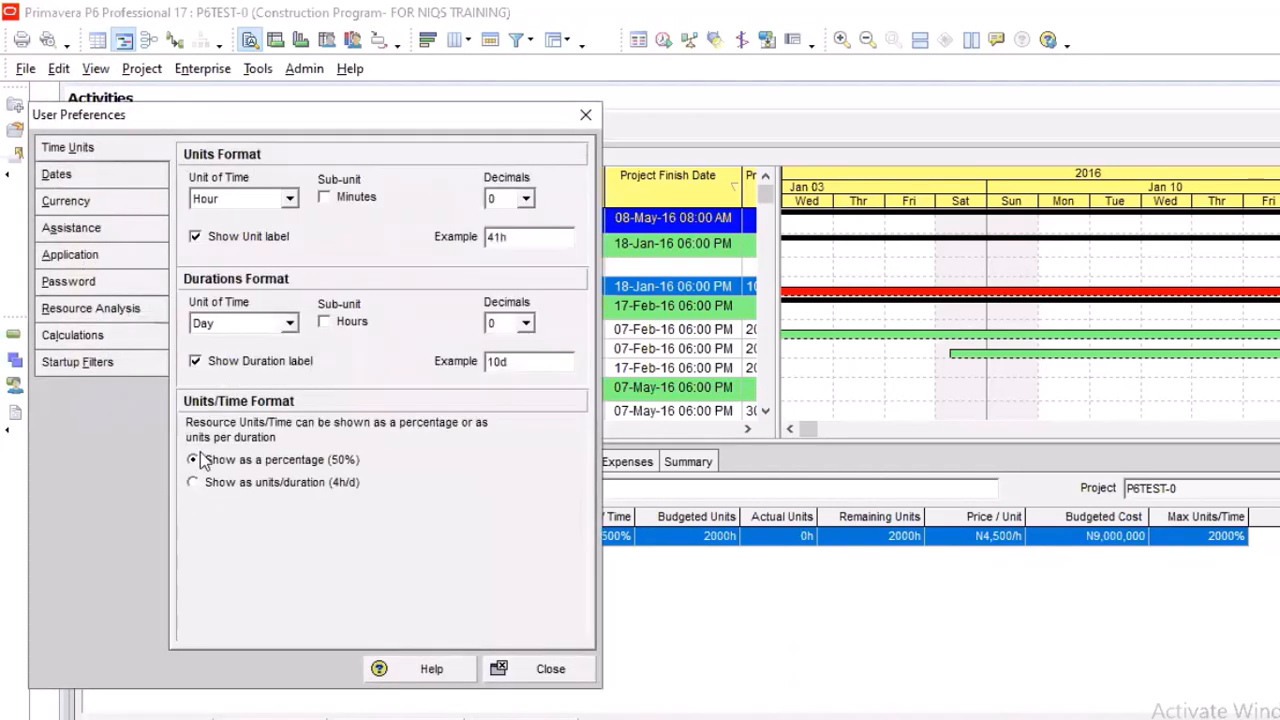
{"action": "left_click", "coordinate": [198, 486]}
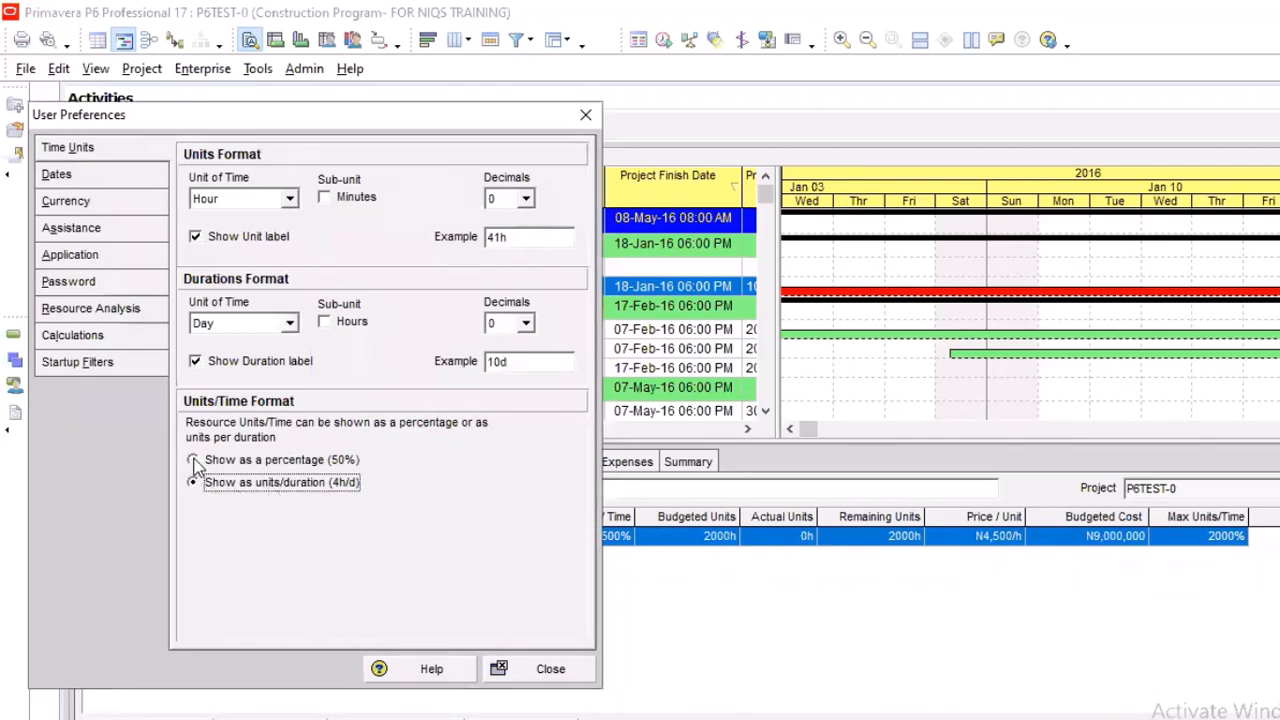
{"action": "left_click", "coordinate": [194, 461]}
{"action": "left_click", "coordinate": [195, 483]}
{"action": "left_click_drag", "start_coordinate": [451, 110], "coordinate": [610, 11]}
{"action": "left_click", "coordinate": [709, 567]}
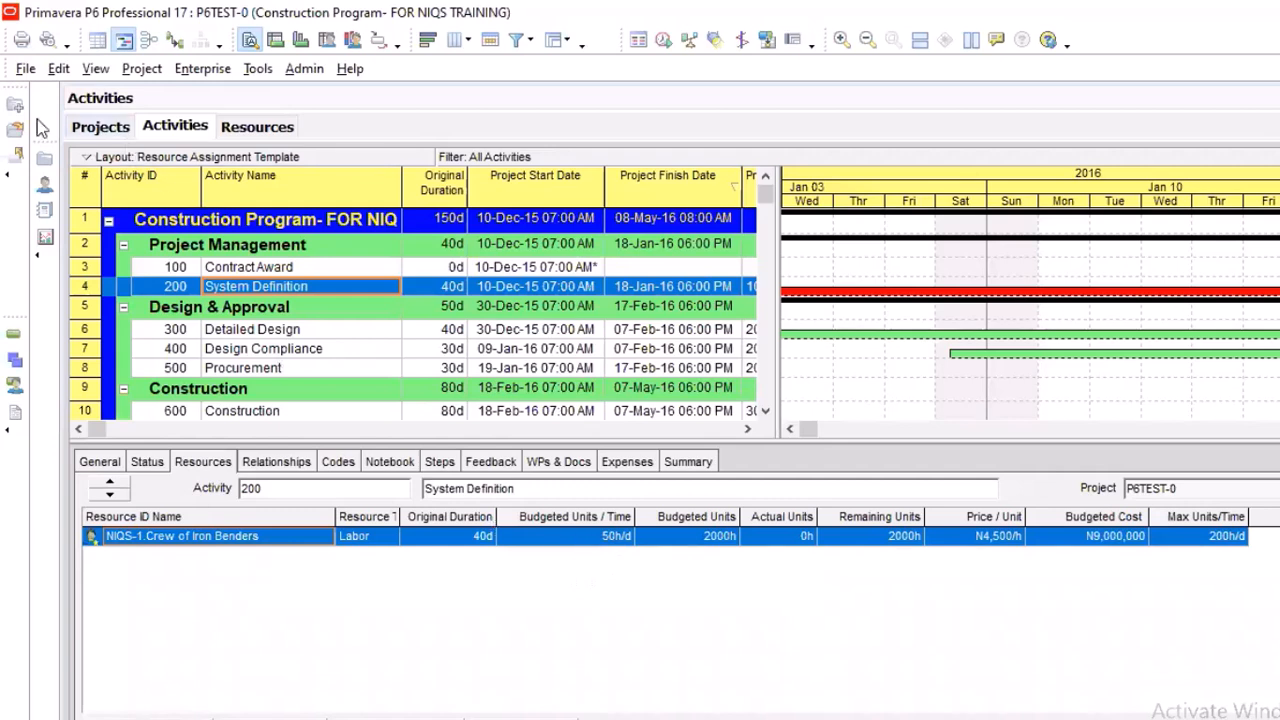
Switch the Units/Time format in the user preferences back to show as a percentage (50%)
{"action": "left_click", "coordinate": [59, 70]}
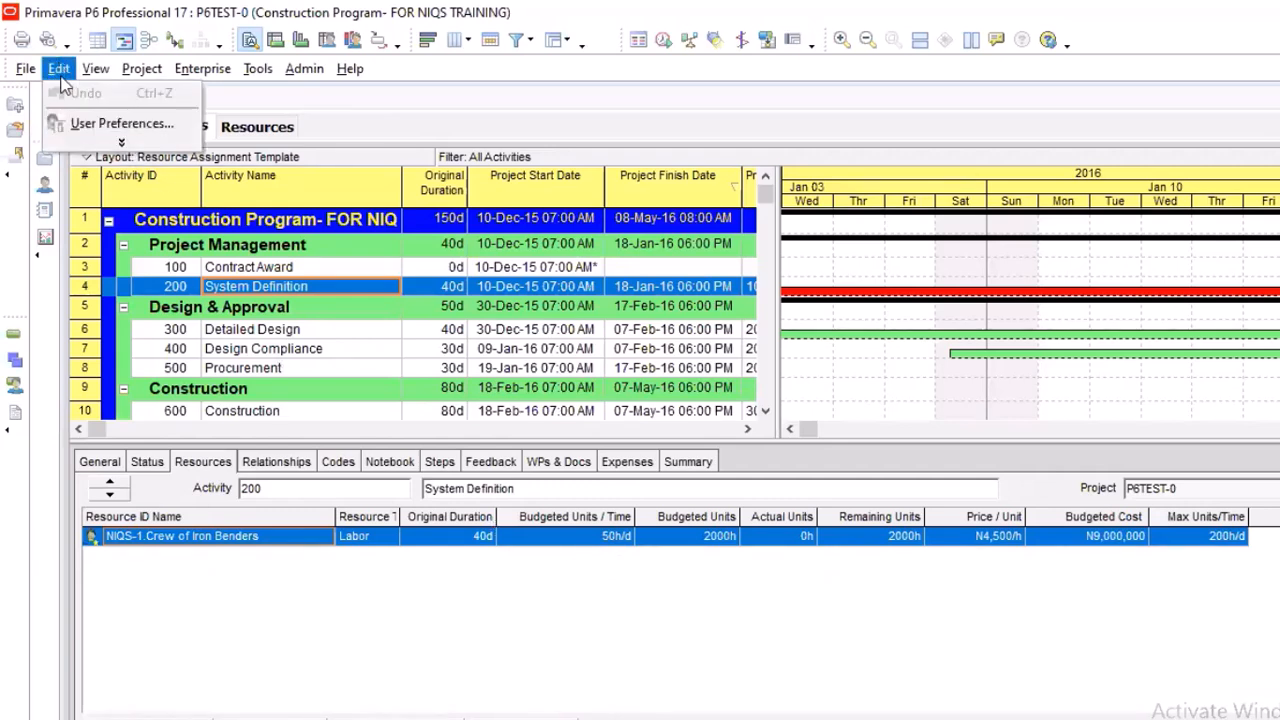
{"action": "left_click", "coordinate": [120, 124]}
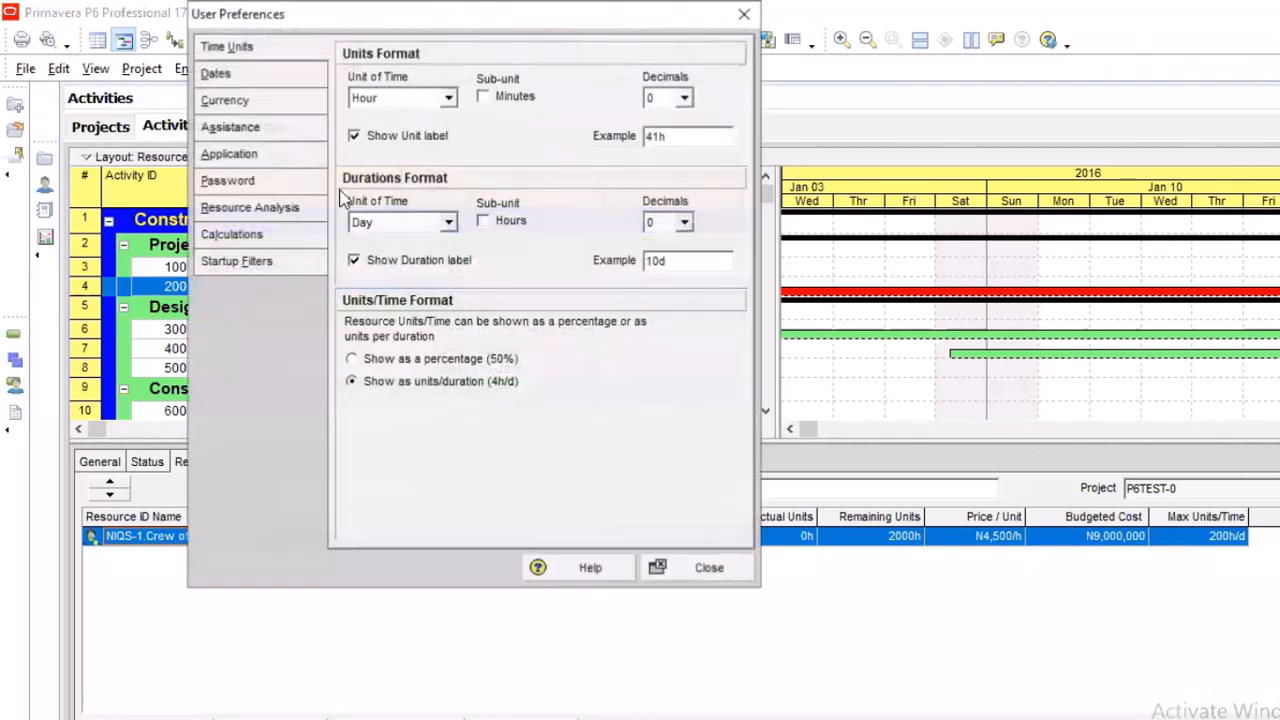
{"action": "left_click", "coordinate": [392, 359]}
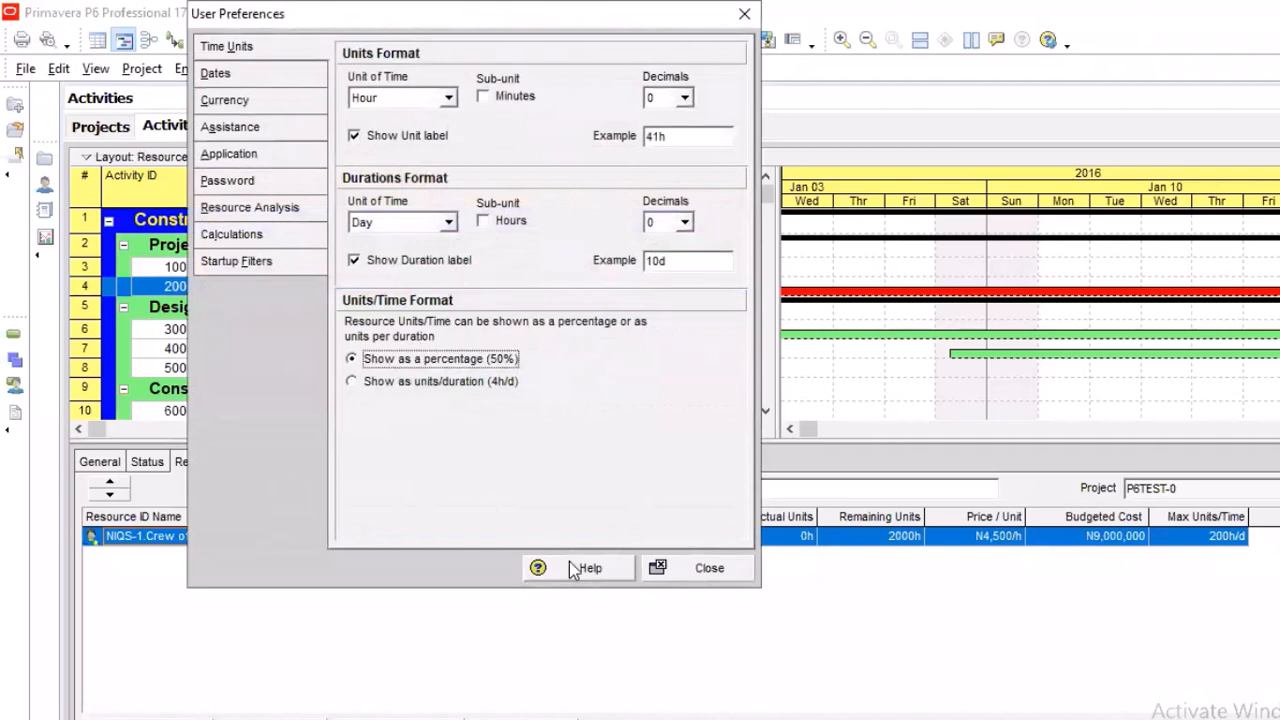
{"action": "left_click", "coordinate": [712, 568]}
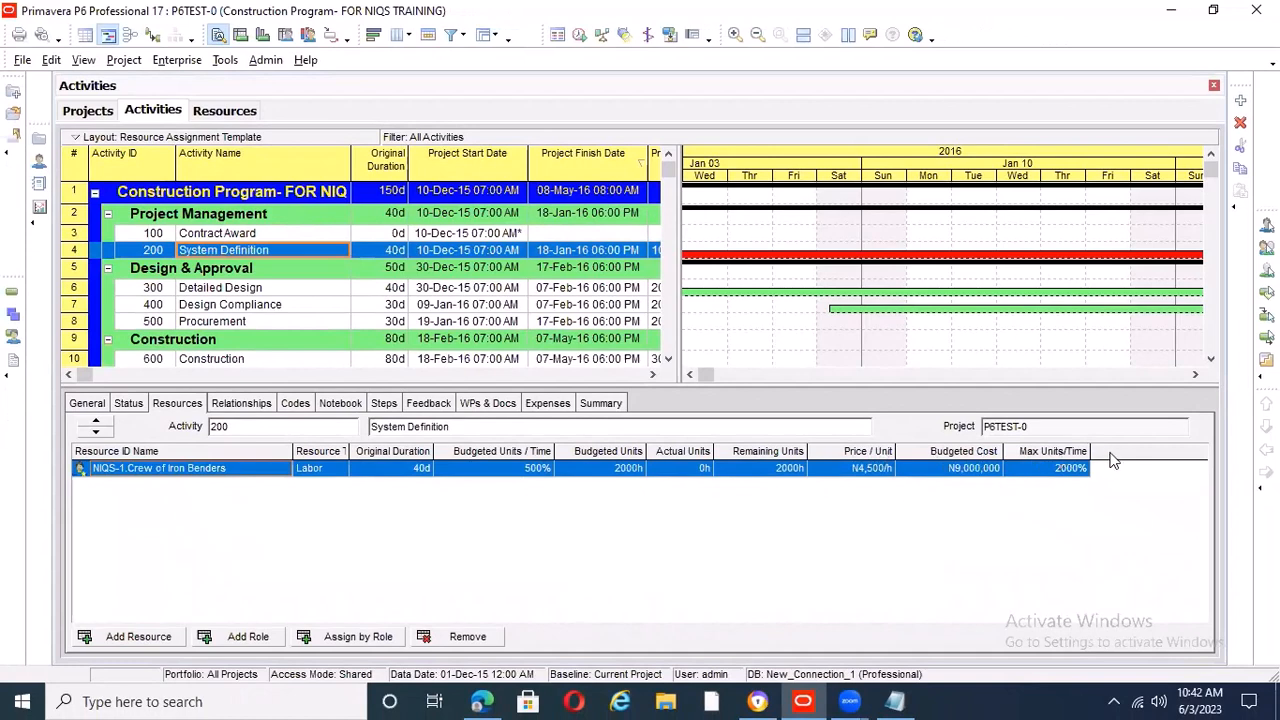
Remove the Price / Unit column from the System Definition resource assignments and widen the activity table to expose its Predecessors column
{"action": "right_click", "coordinate": [1045, 451]}
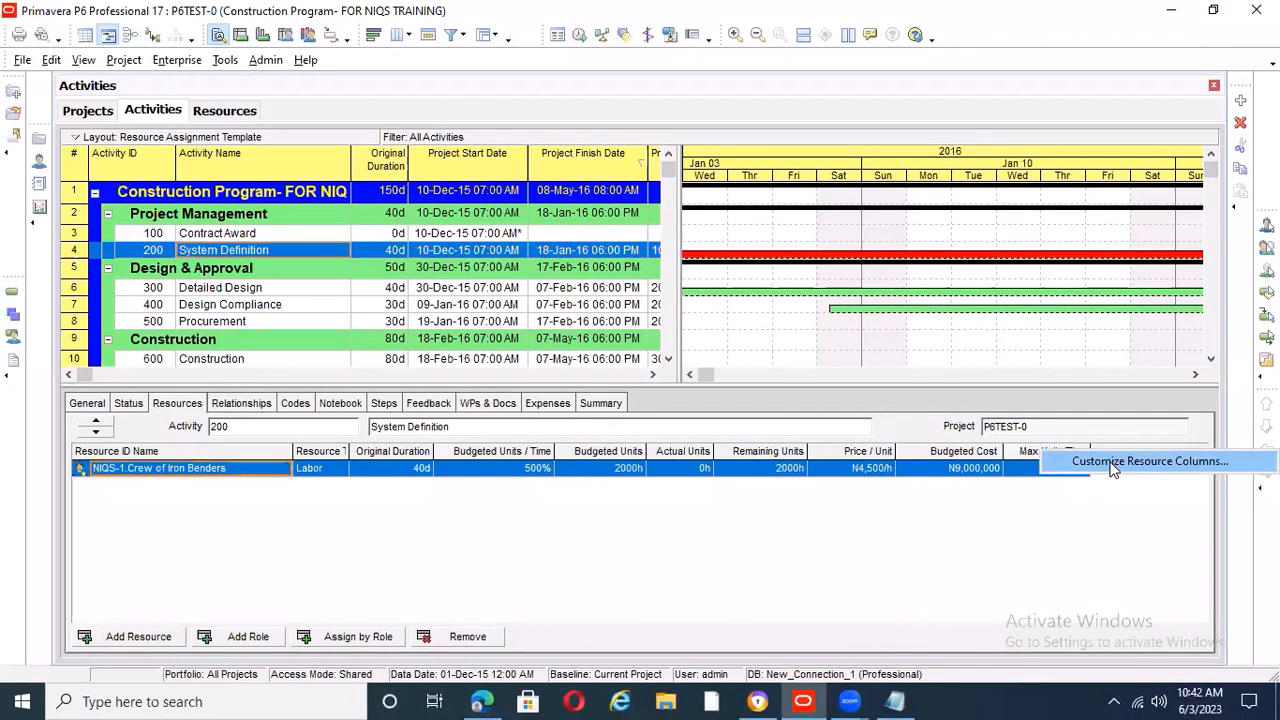
{"action": "left_click", "coordinate": [1104, 461]}
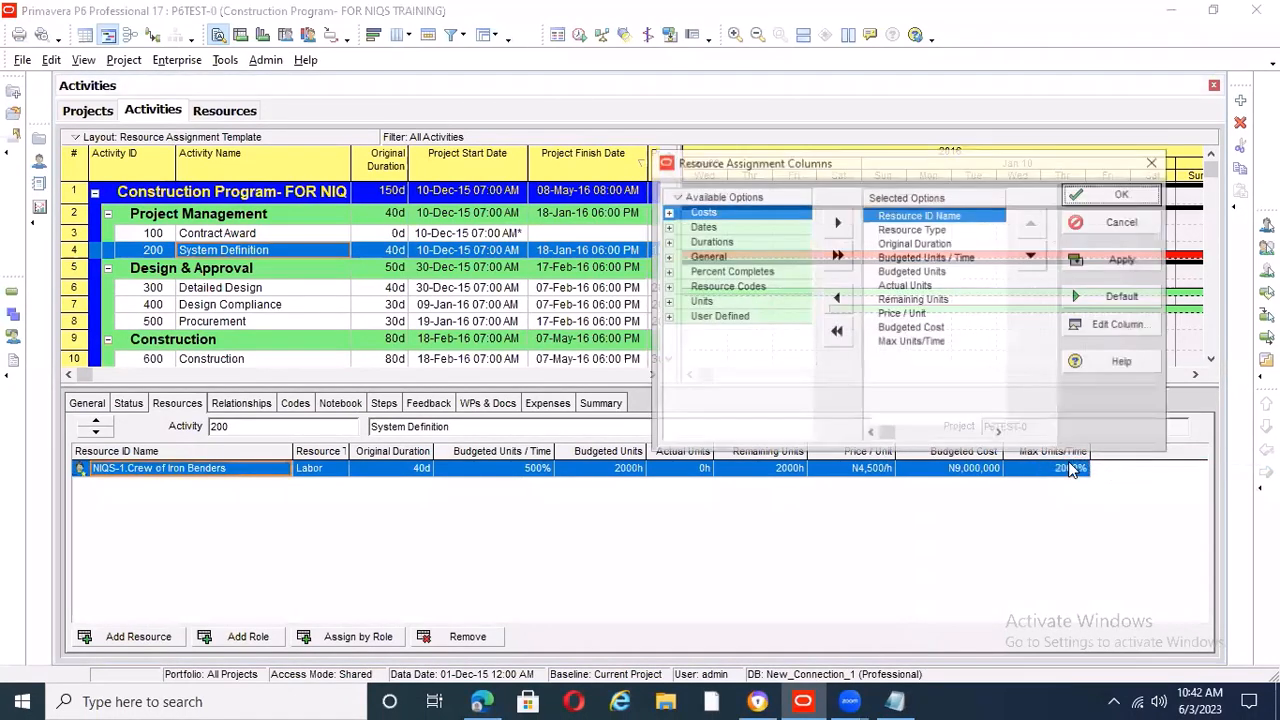
{"action": "left_click", "coordinate": [915, 313]}
{"action": "left_click", "coordinate": [843, 300]}
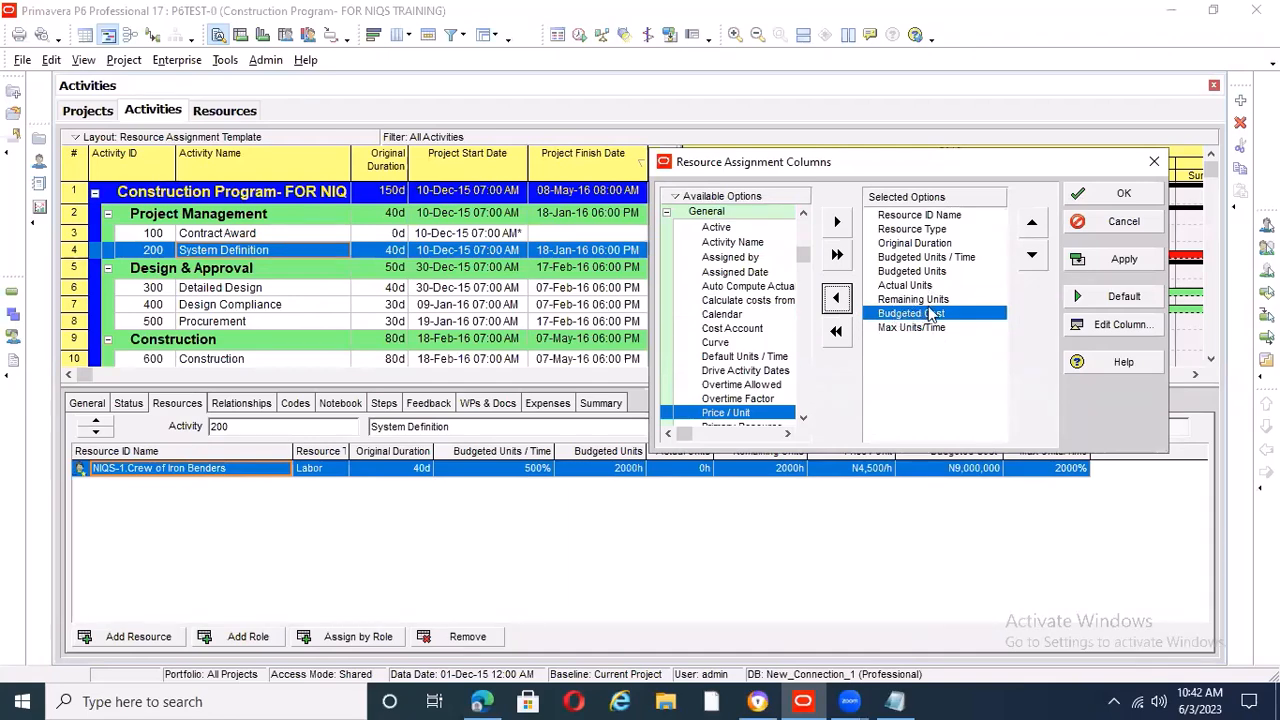
{"action": "left_click", "coordinate": [1114, 255]}
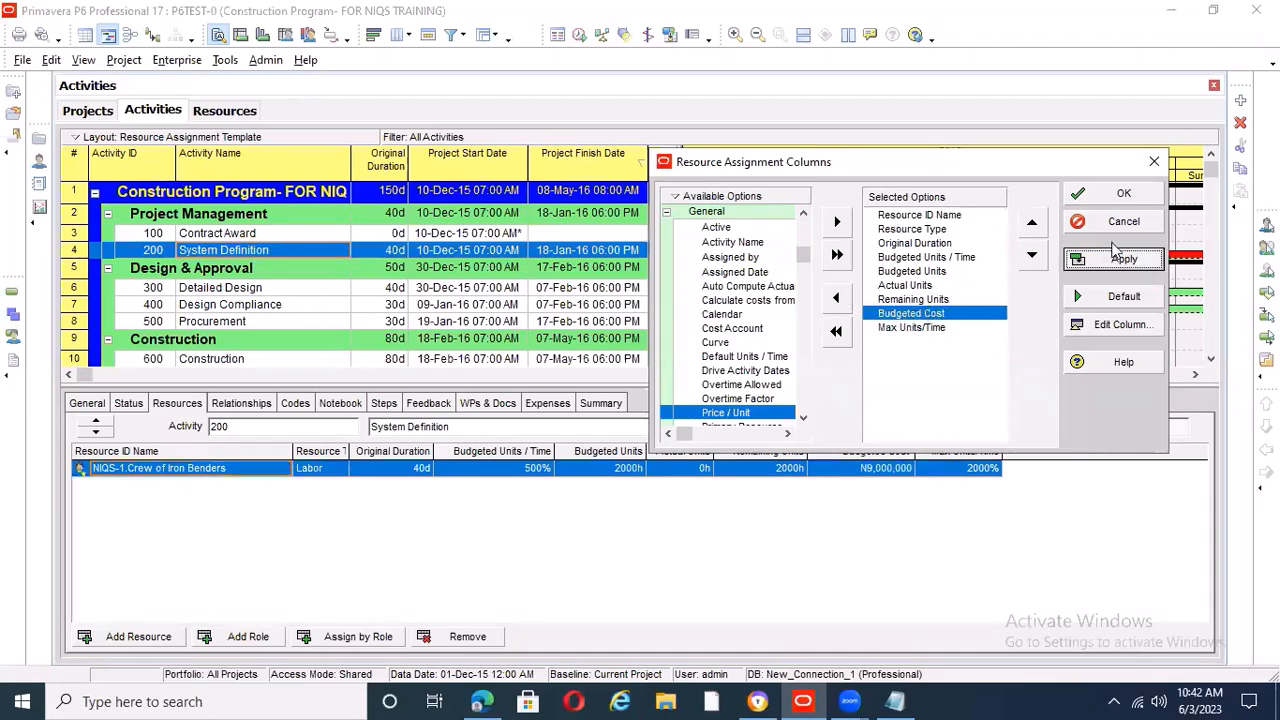
{"action": "left_click", "coordinate": [1116, 194]}
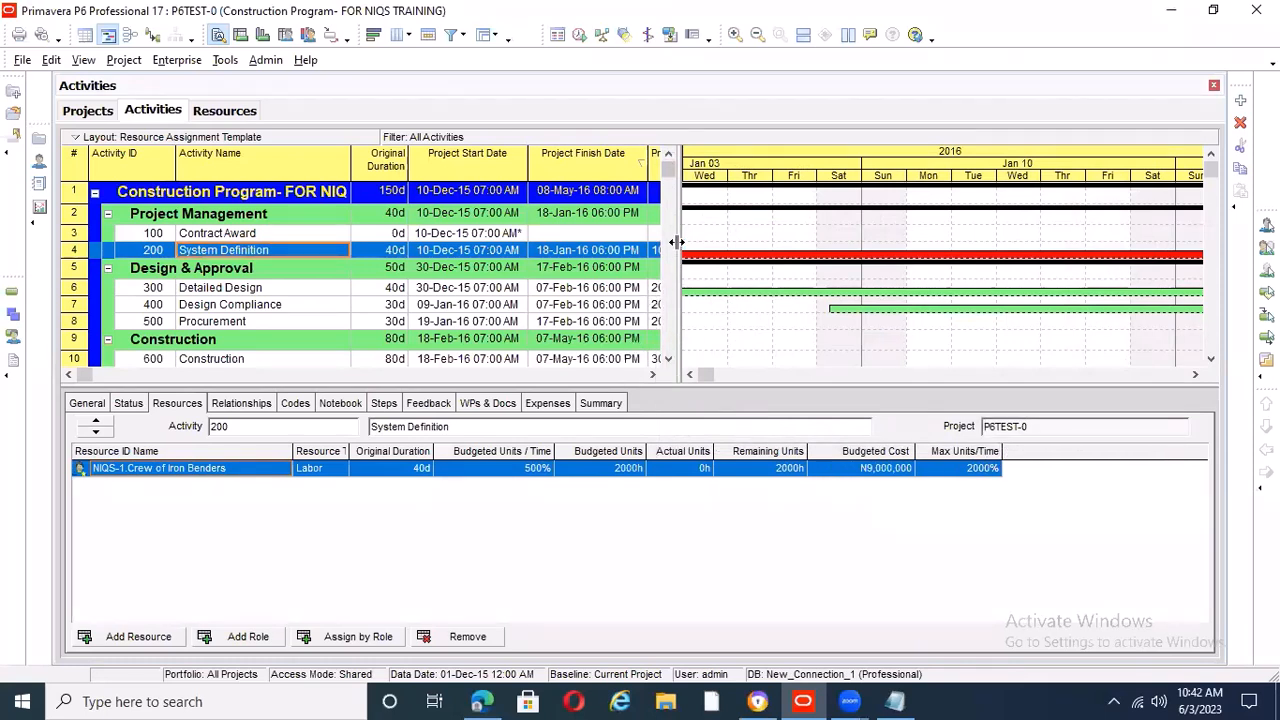
{"action": "left_click_drag", "start_coordinate": [677, 242], "coordinate": [756, 240]}
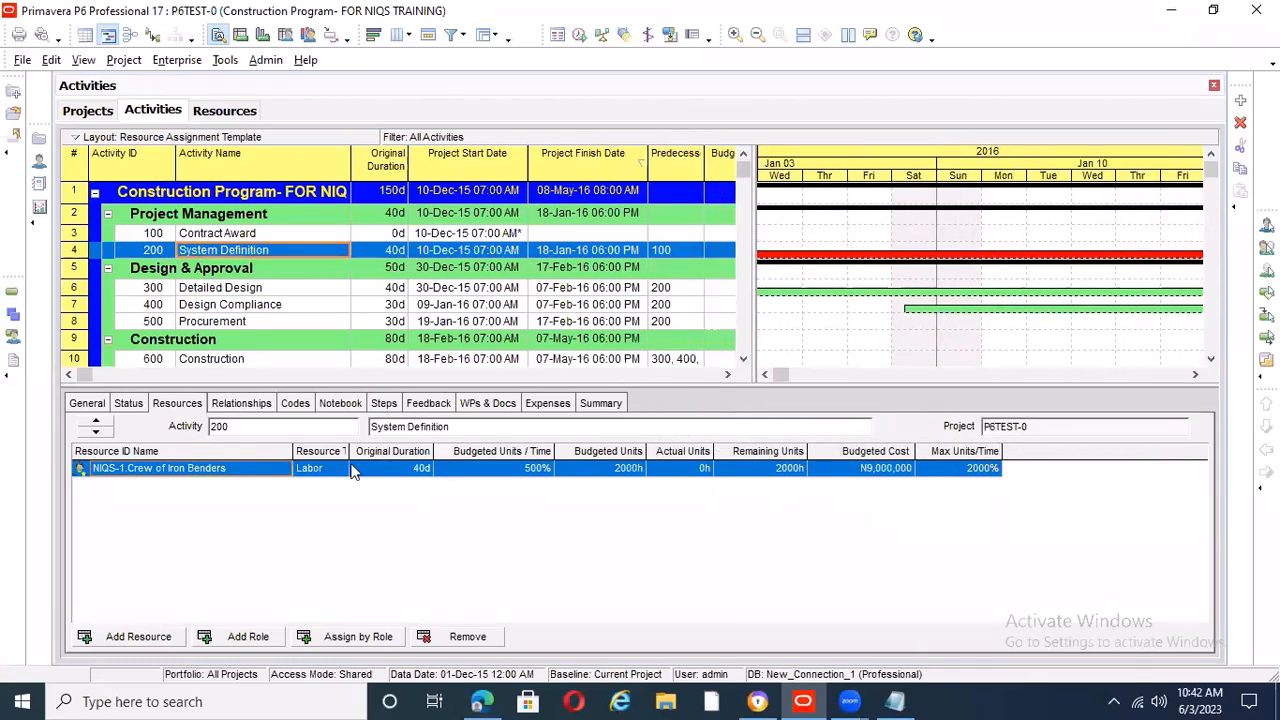
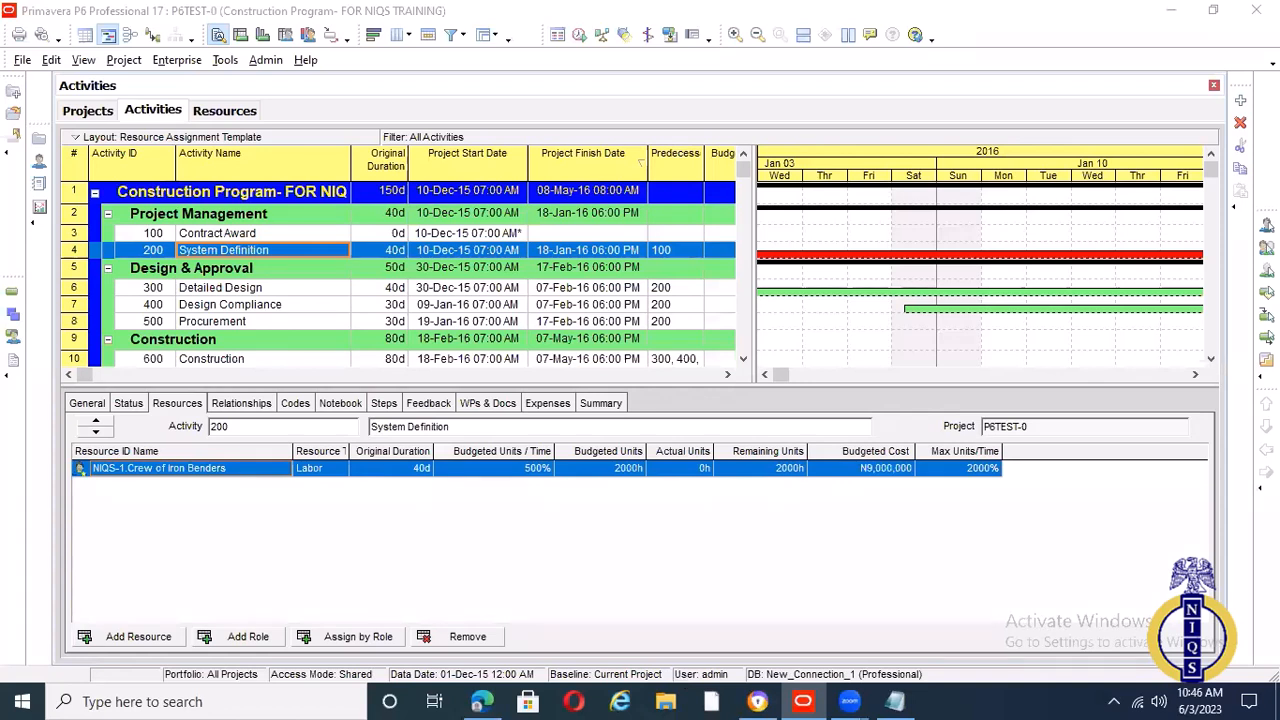
Add a new currency to the currency list and narrow the Currency Symbol column to expose the full Exchange Rate column
{"action": "left_click", "coordinate": [266, 60]}
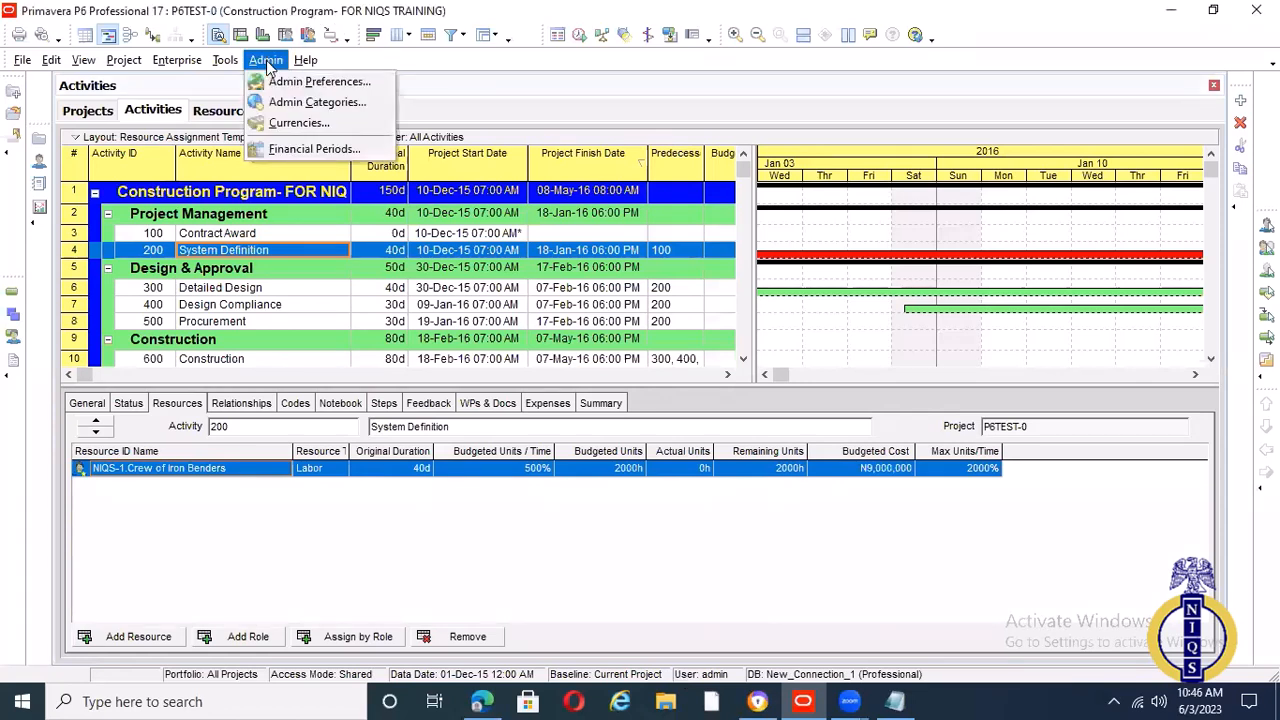
{"action": "left_click", "coordinate": [300, 124]}
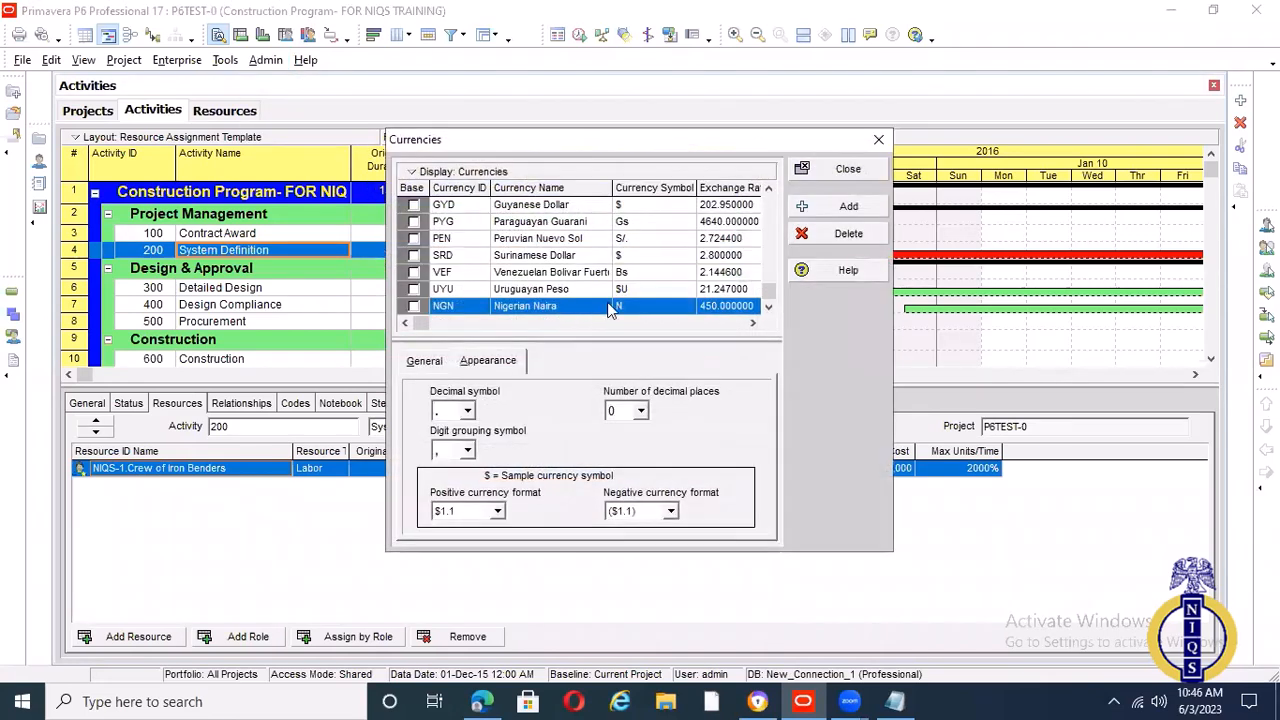
{"action": "left_click", "coordinate": [852, 208]}
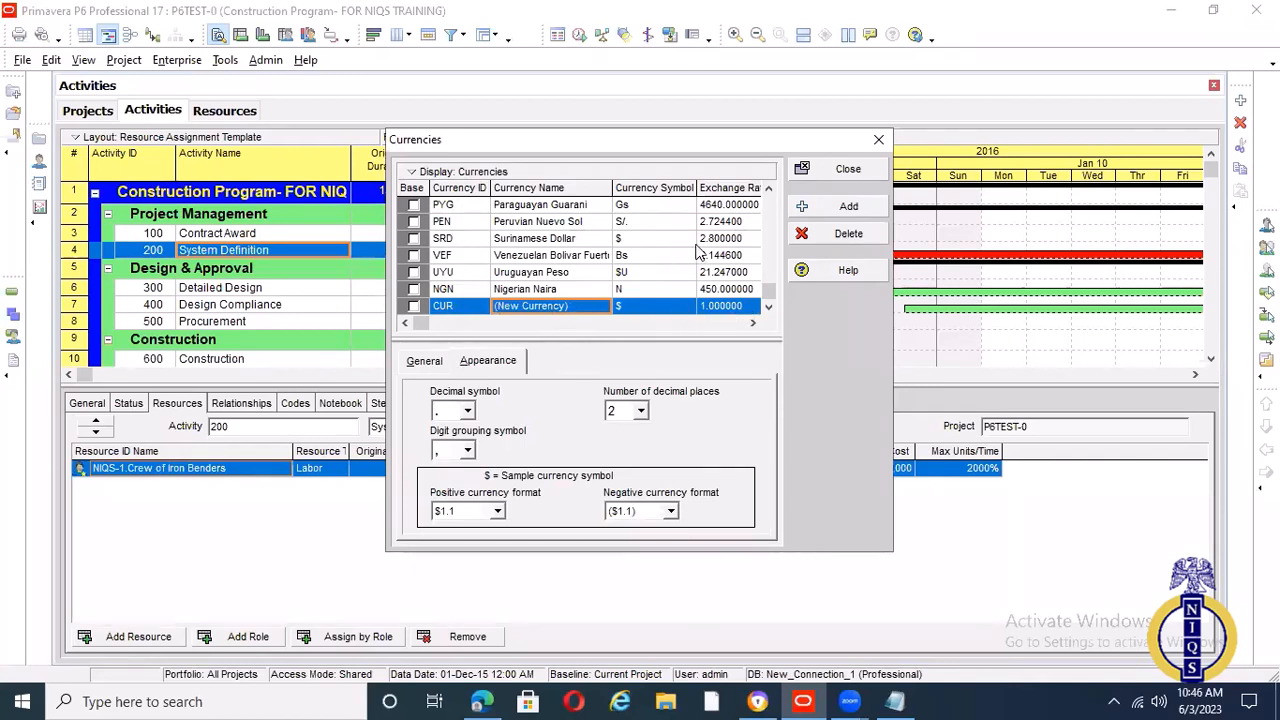
{"action": "left_click_drag", "start_coordinate": [690, 188], "coordinate": [662, 200]}
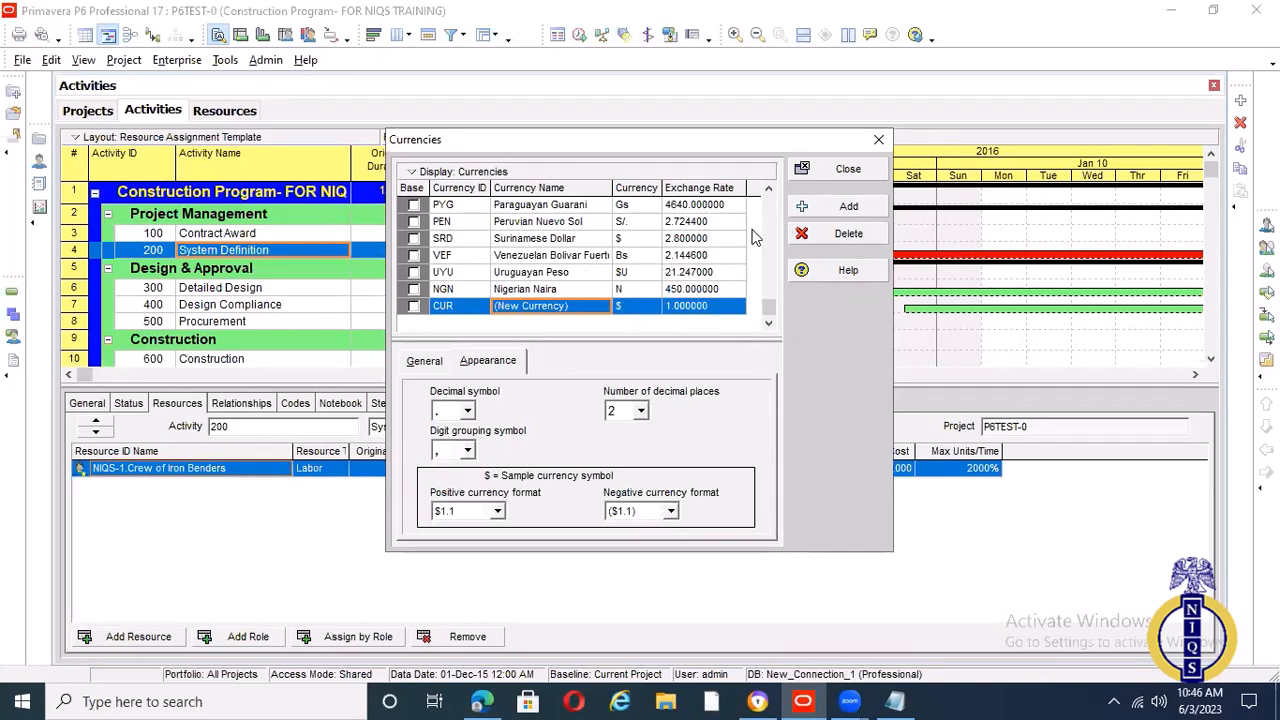
{"action": "left_click", "coordinate": [877, 143]}
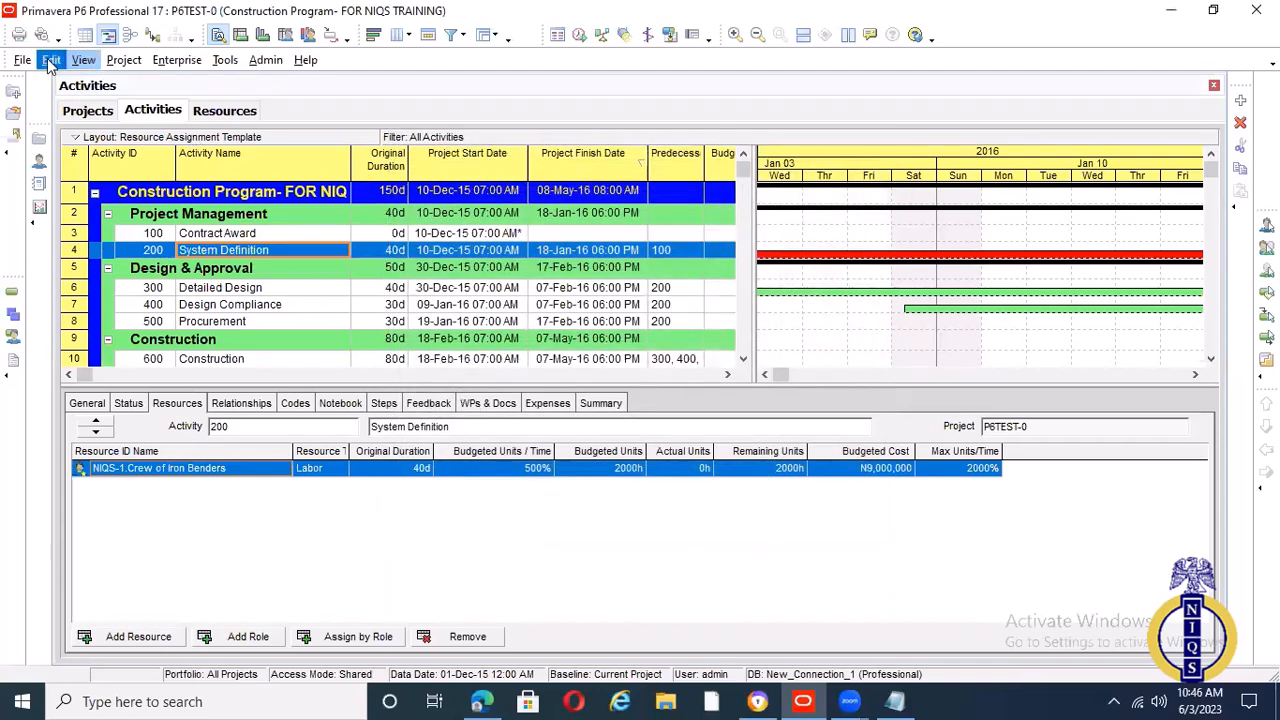
Change the currency for viewing monetary values in the user preferences to (New Currency), ID CUR
{"action": "left_click", "coordinate": [51, 60]}
{"action": "key", "text": "Escape"}
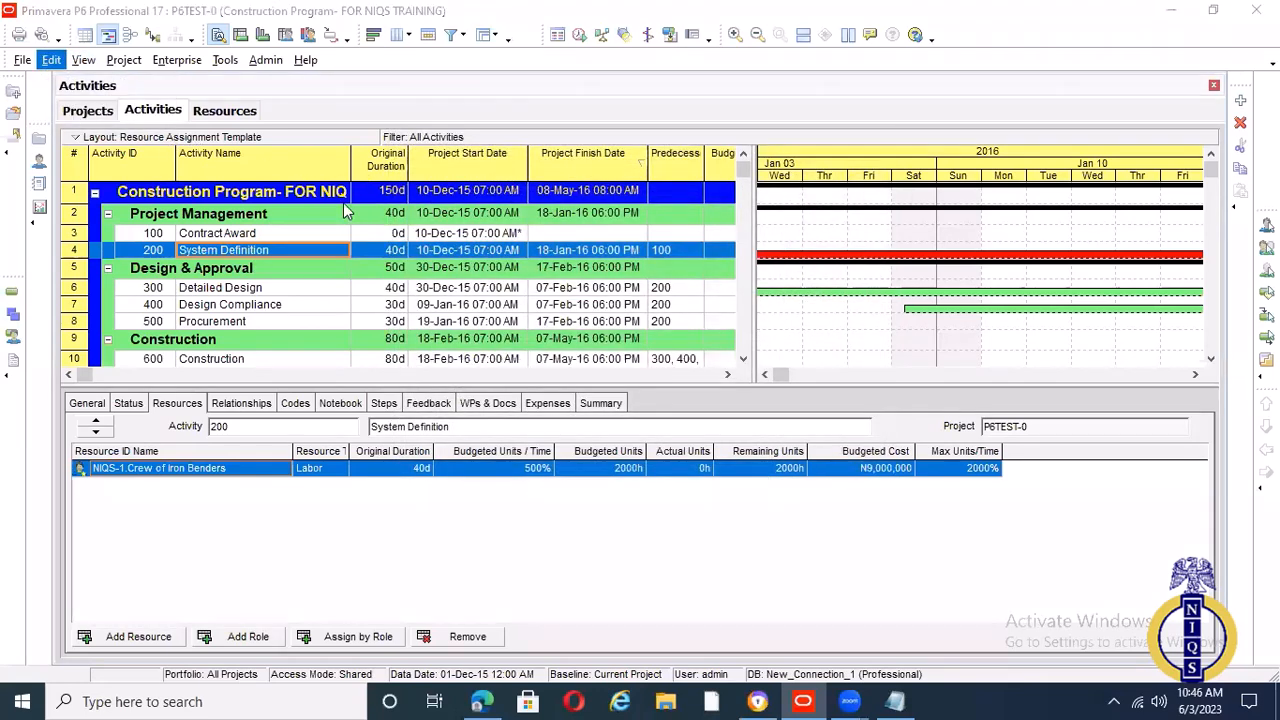
{"action": "left_click", "coordinate": [198, 88]}
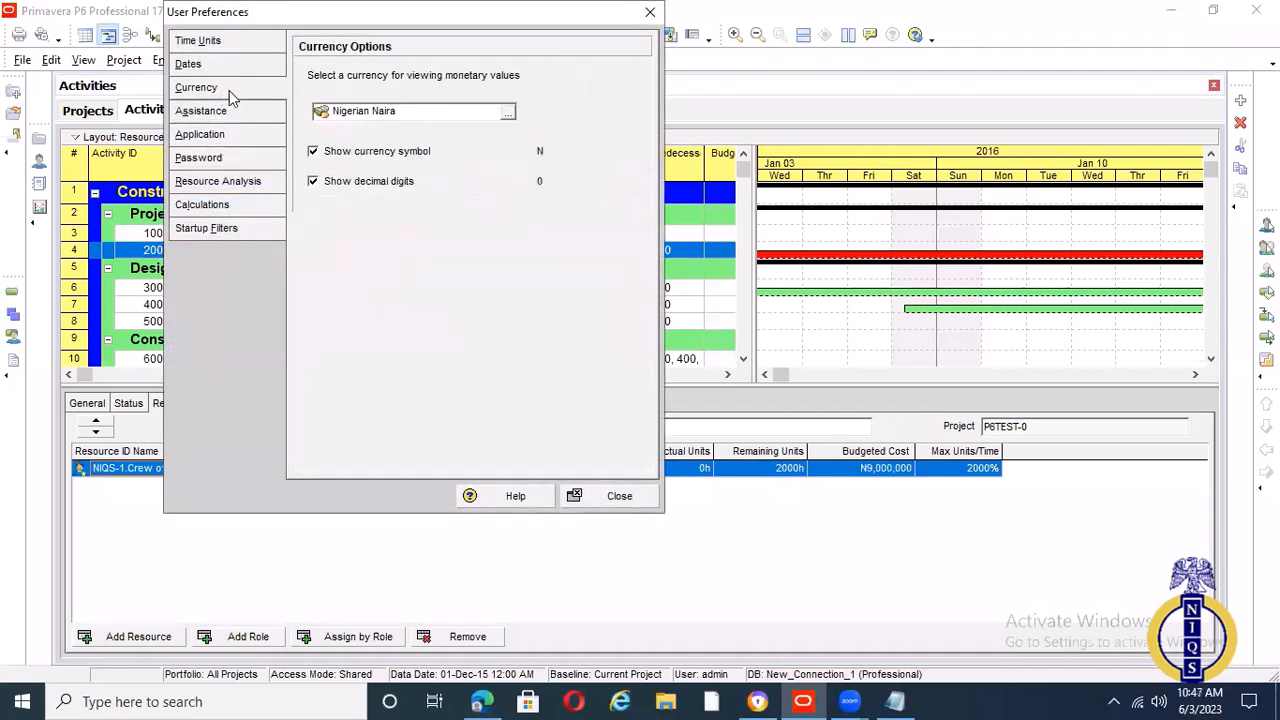
{"action": "left_click", "coordinate": [507, 112]}
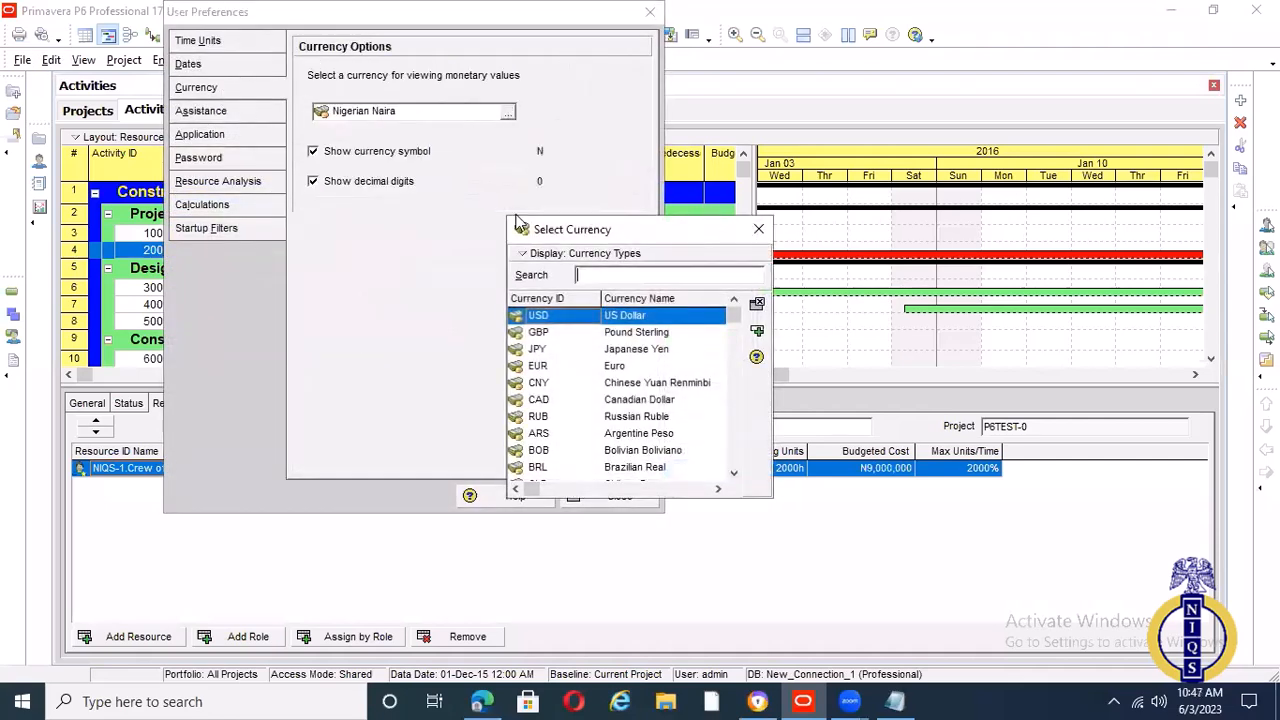
{"action": "scroll", "coordinate": [725, 350], "scroll_direction": "down", "scroll_amount": 4}
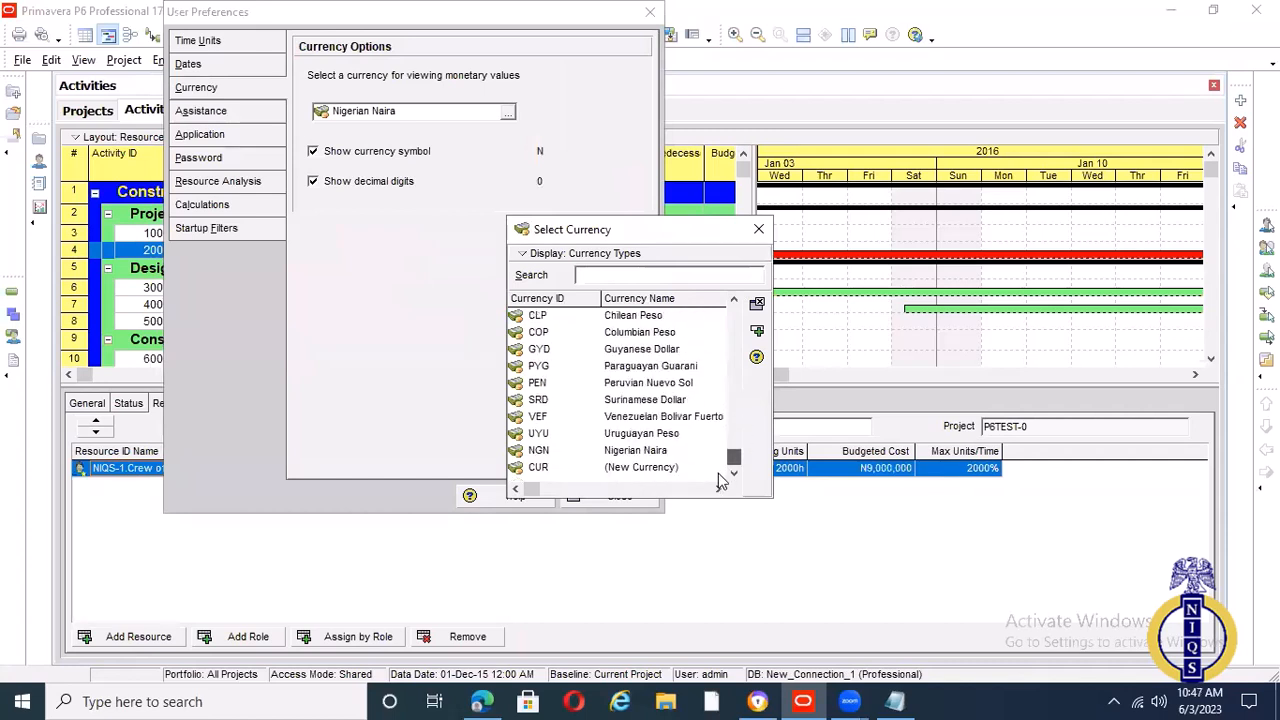
{"action": "left_click", "coordinate": [714, 467]}
{"action": "left_click", "coordinate": [757, 331]}
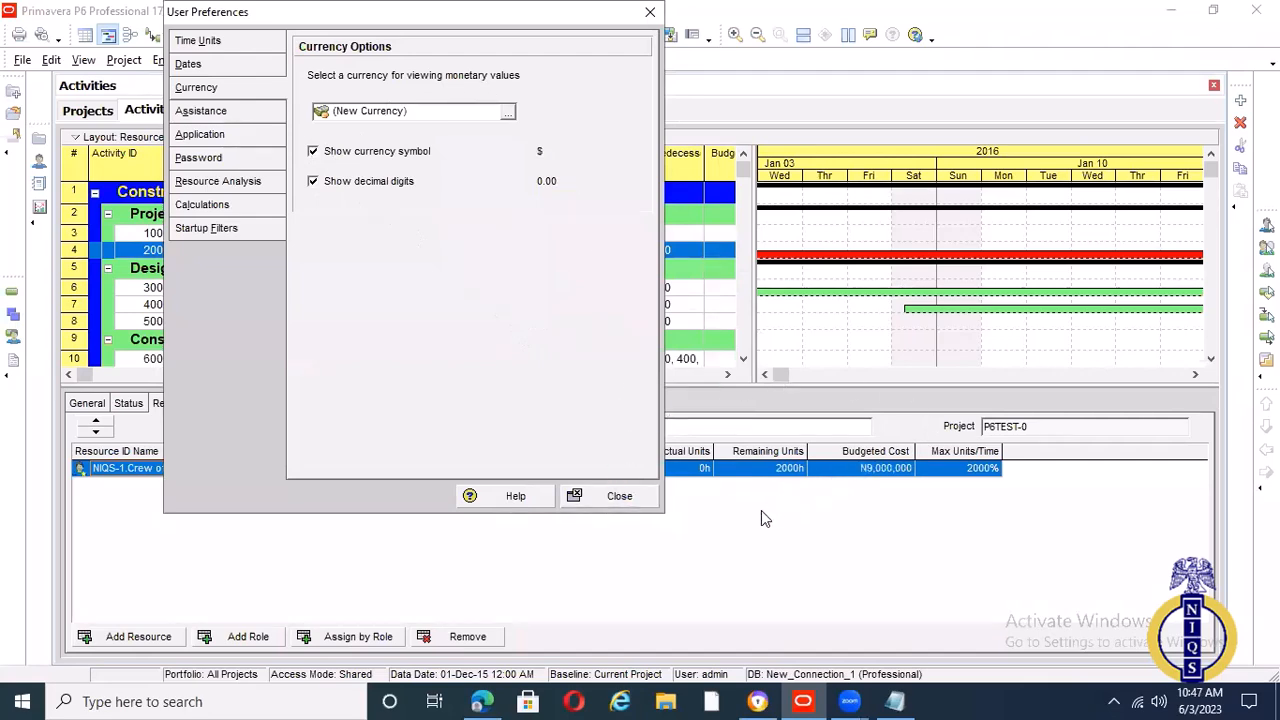
{"action": "left_click", "coordinate": [626, 501]}
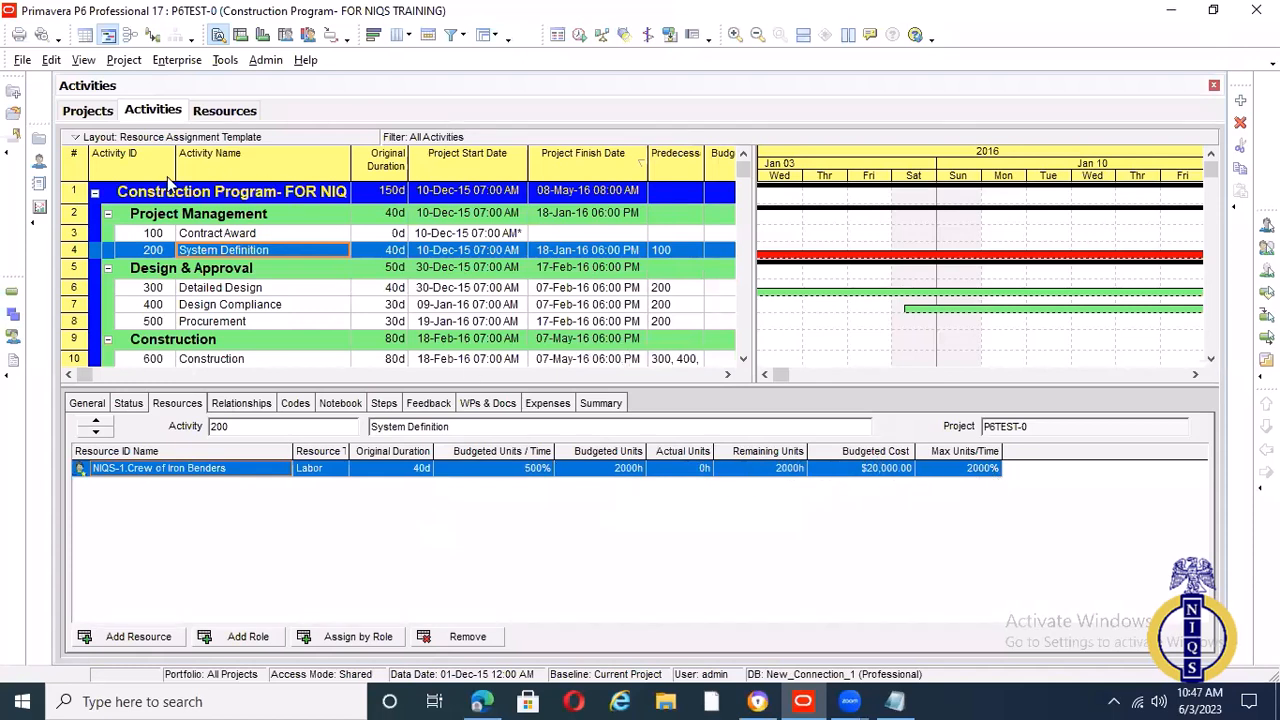
Set the currency for viewing monetary values in the user preferences back to Nigerian Naira (NGN)
{"action": "left_click", "coordinate": [84, 62]}
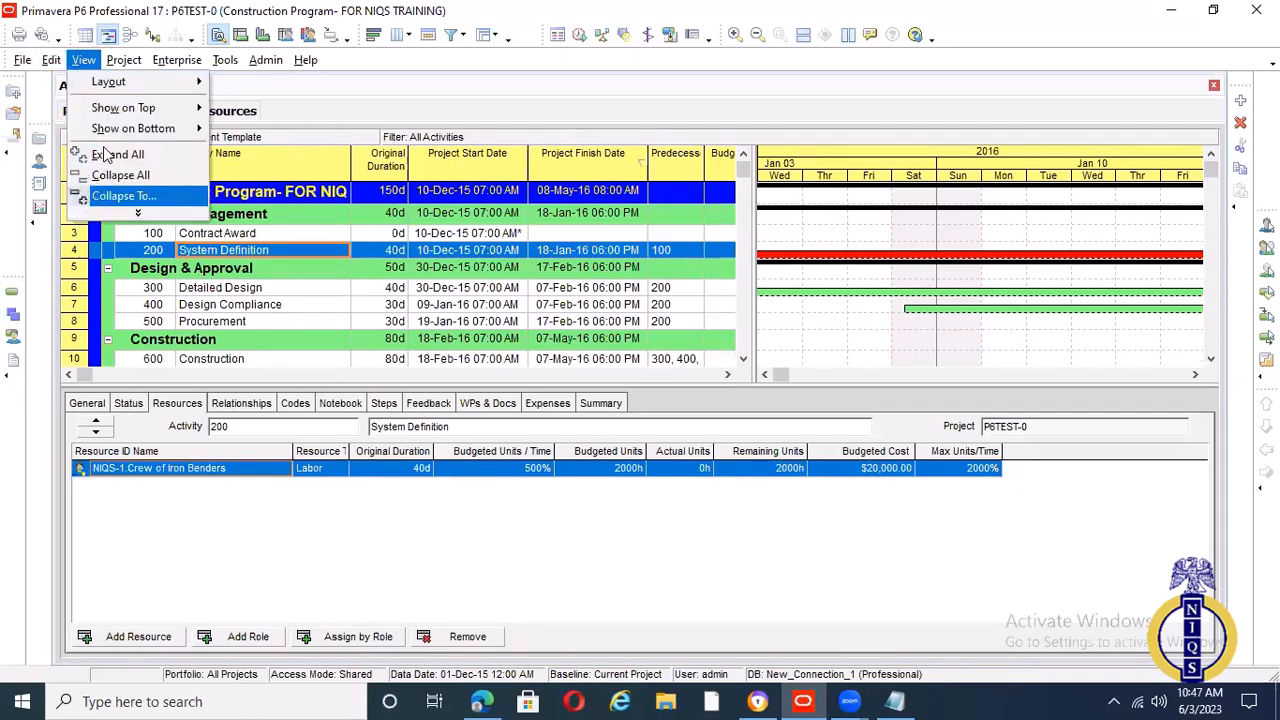
{"action": "mouse_move", "coordinate": [53, 67]}
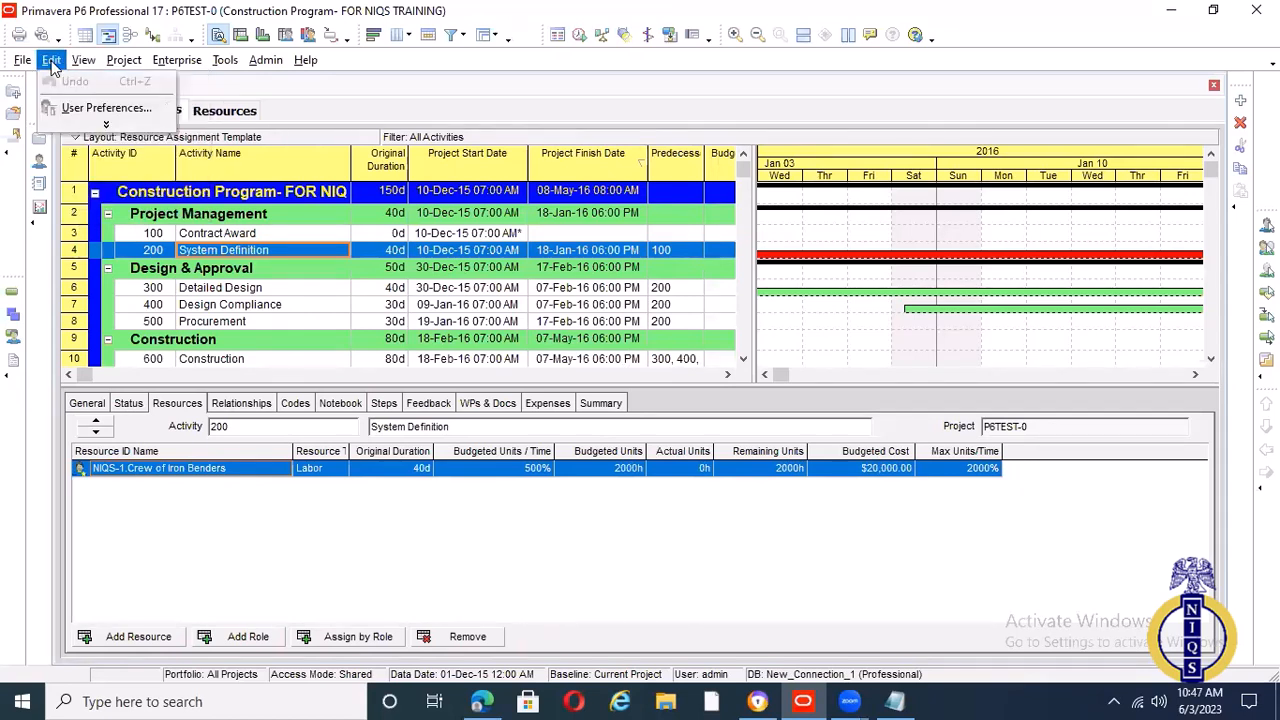
{"action": "left_click", "coordinate": [88, 107]}
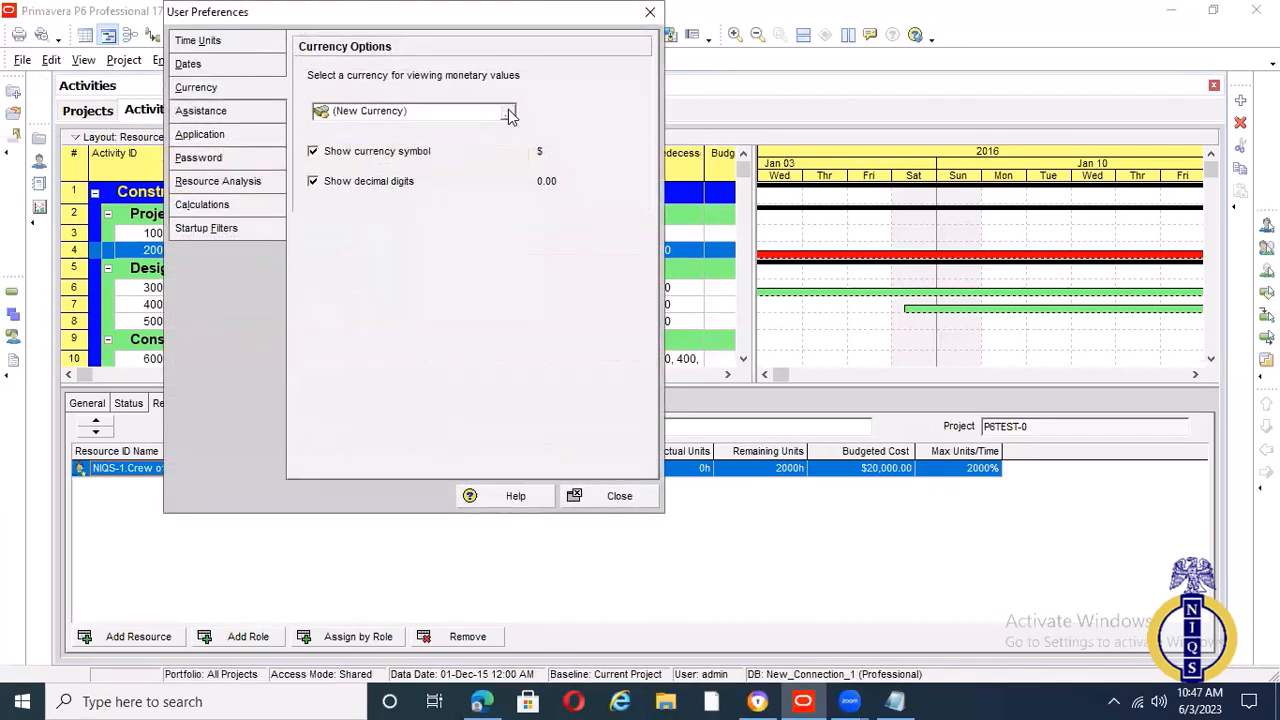
{"action": "left_click", "coordinate": [508, 112]}
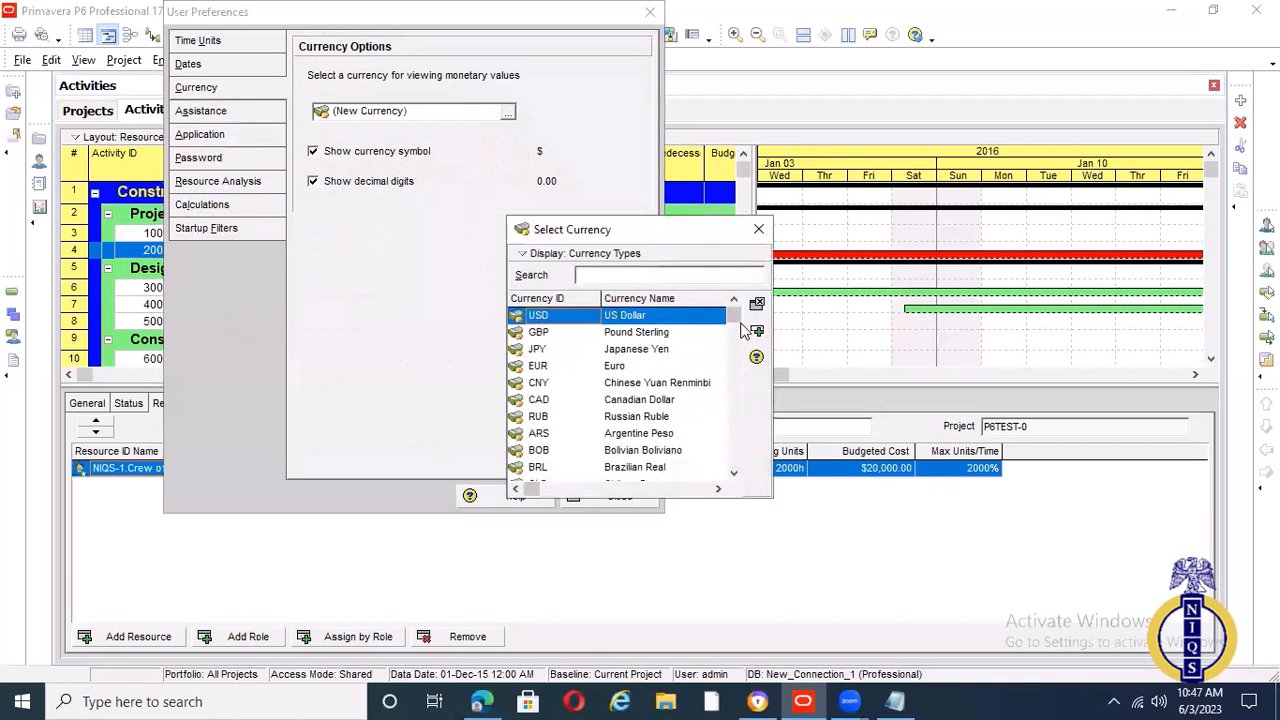
{"action": "left_click_drag", "start_coordinate": [735, 322], "coordinate": [731, 471]}
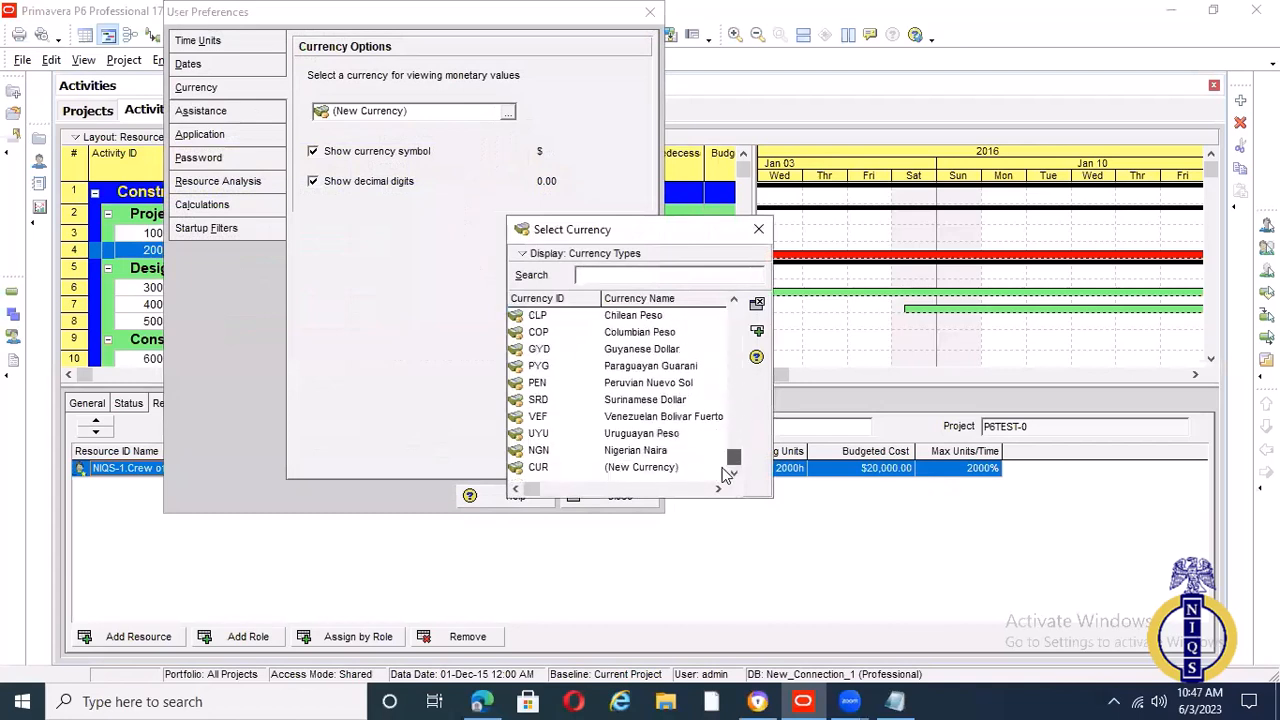
{"action": "left_click", "coordinate": [640, 450]}
{"action": "left_click", "coordinate": [757, 330]}
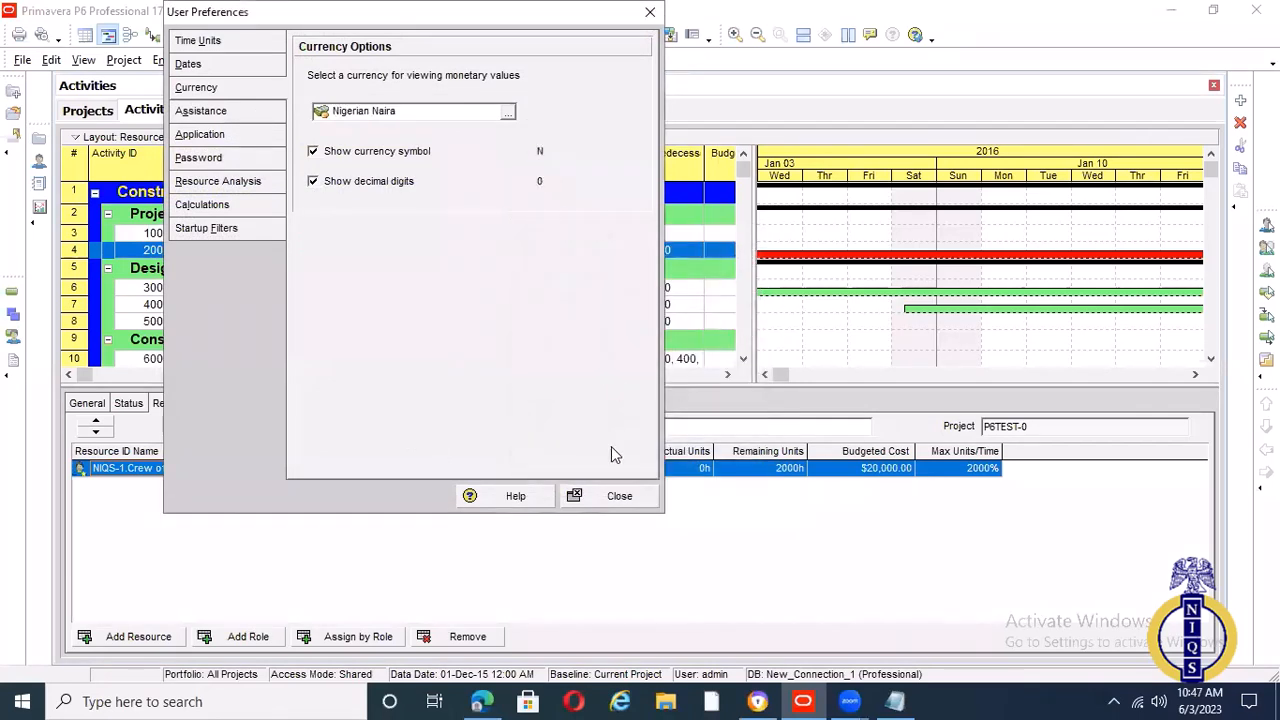
{"action": "left_click", "coordinate": [620, 496]}
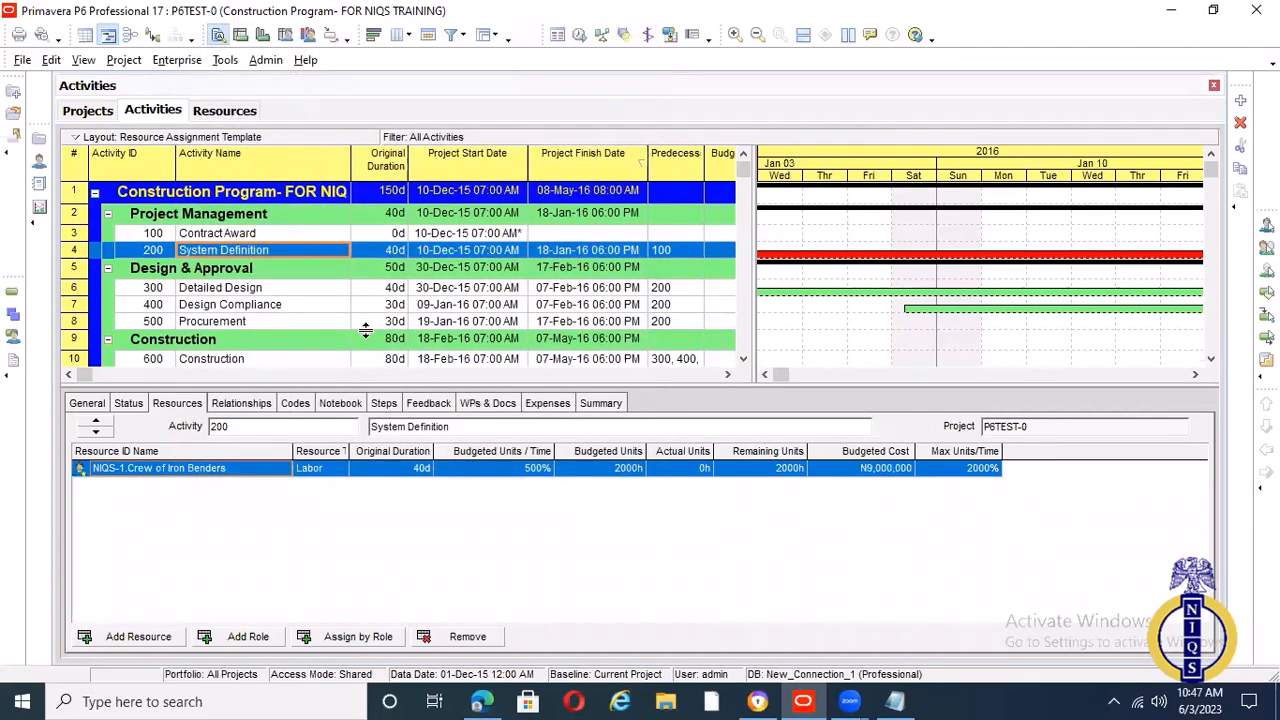
Review the resource assignments and budgeted costs of the System Definition, Detailed Design, Design Compliance and Procurement activities
{"action": "left_click", "coordinate": [287, 272]}
{"action": "left_click", "coordinate": [296, 250]}
{"action": "left_click", "coordinate": [289, 289]}
{"action": "left_click", "coordinate": [296, 306]}
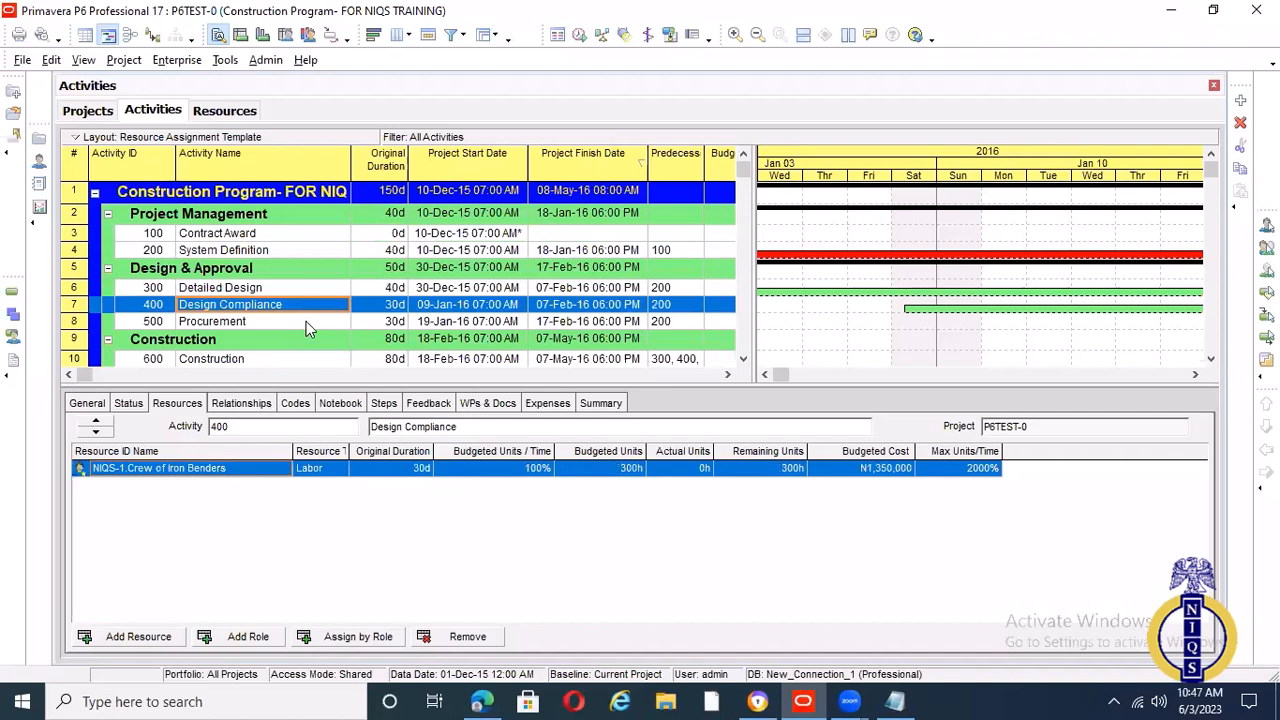
{"action": "left_click", "coordinate": [306, 321]}
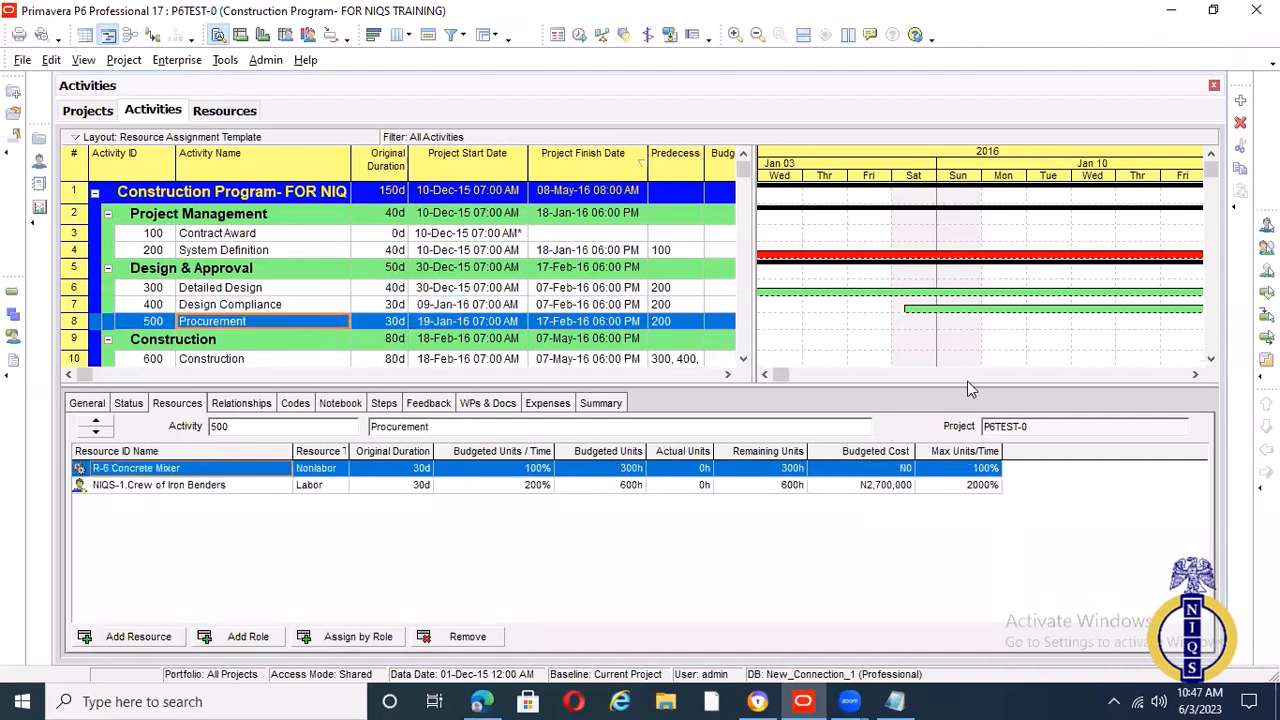
{"action": "left_click", "coordinate": [1210, 358]}
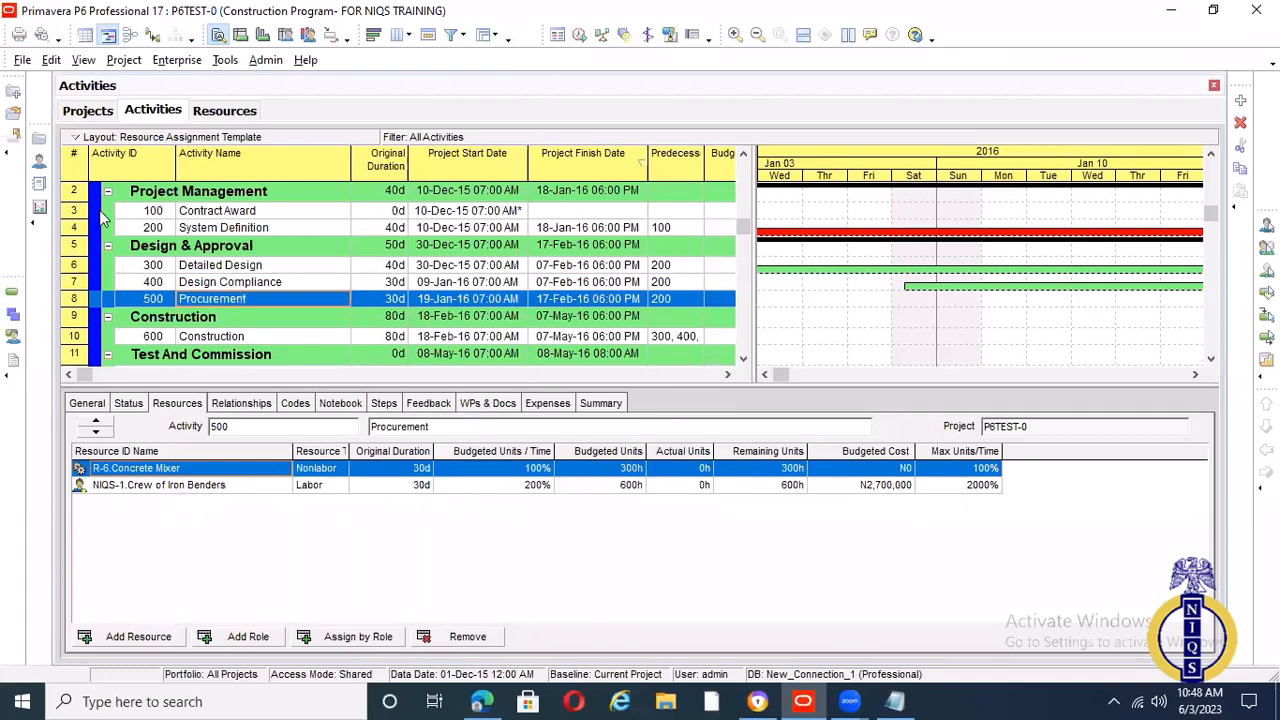
Check the standard rates of the project's resources and set the Cement material's standard rate to N5,000/ea
{"action": "left_click", "coordinate": [217, 114]}
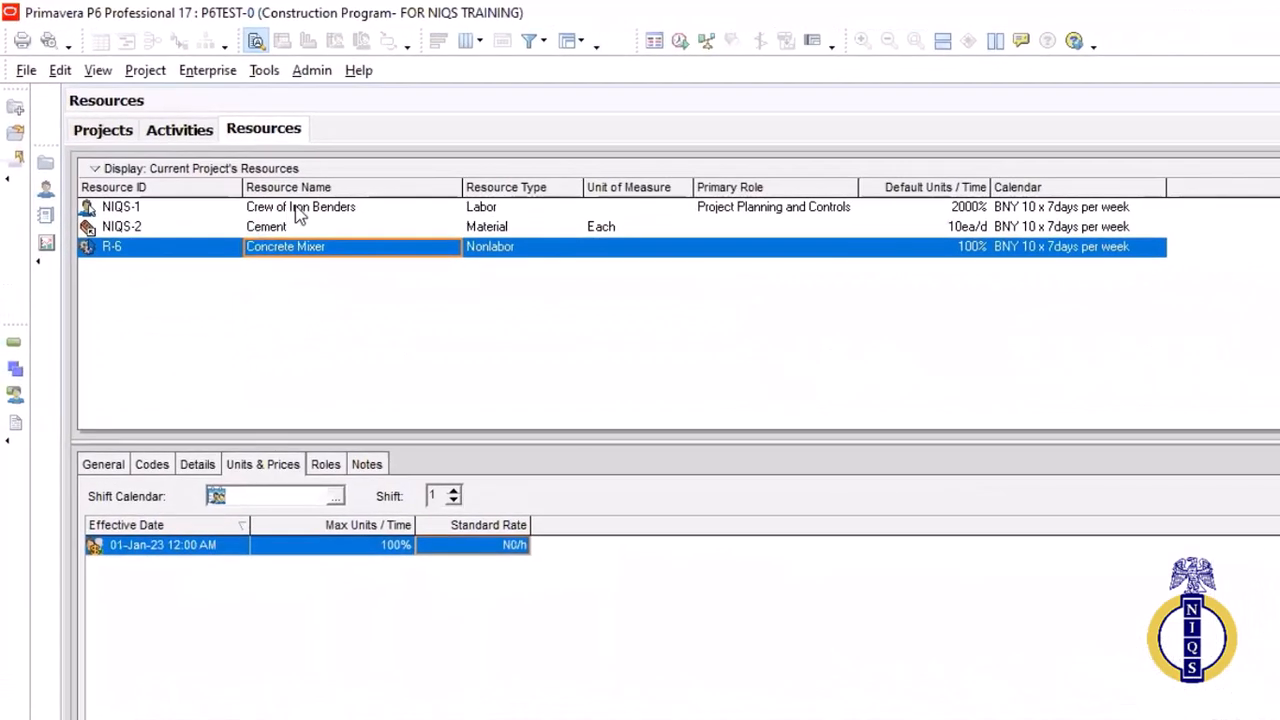
{"action": "left_click", "coordinate": [298, 210]}
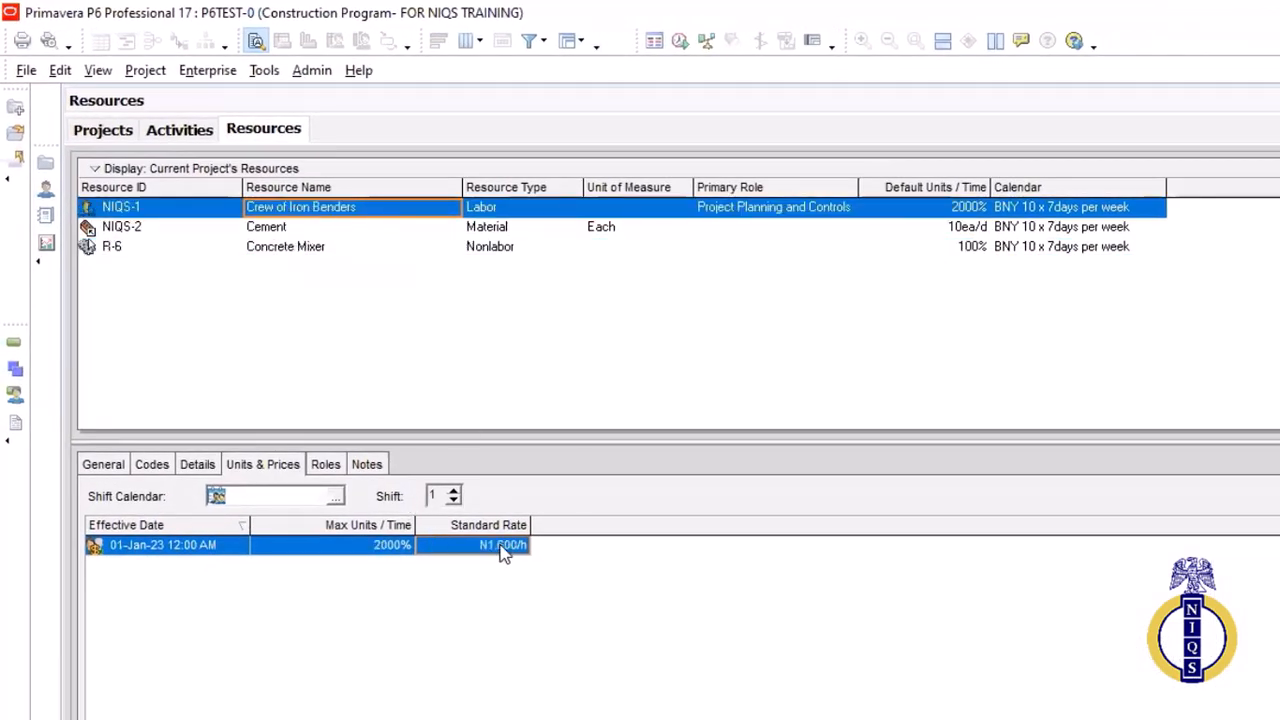
{"action": "left_click", "coordinate": [538, 231]}
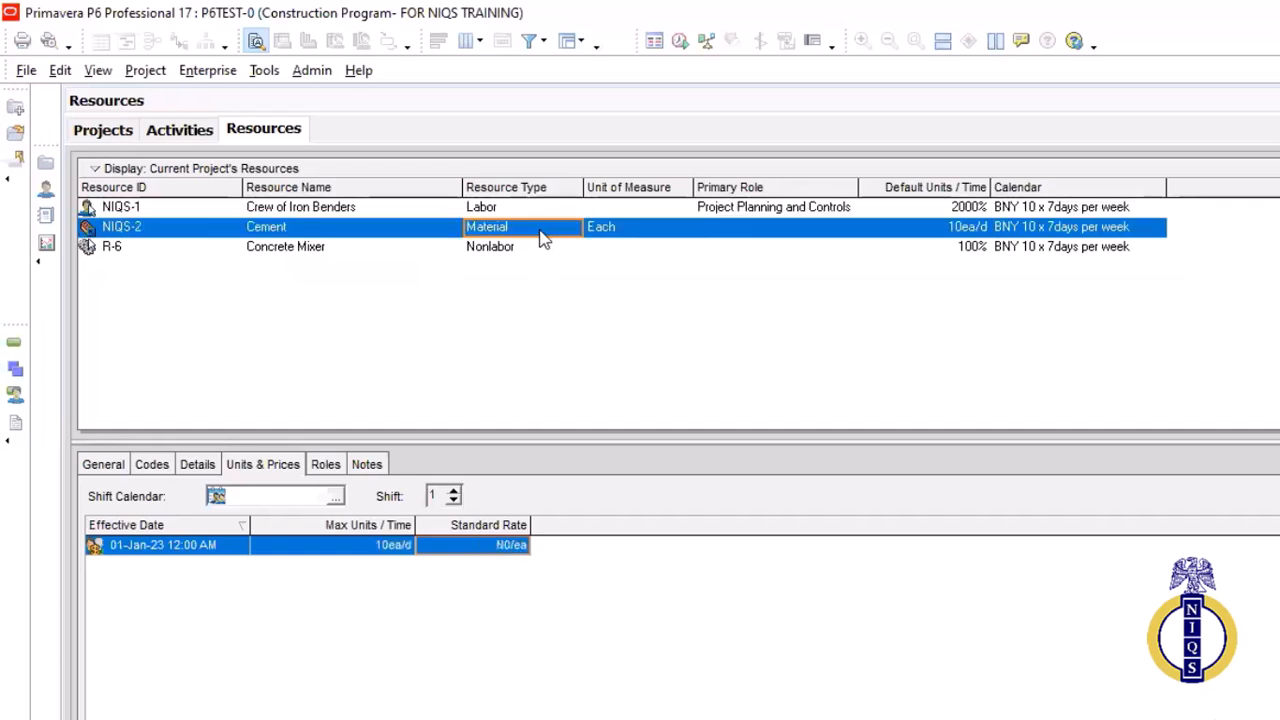
{"action": "left_click", "coordinate": [522, 252]}
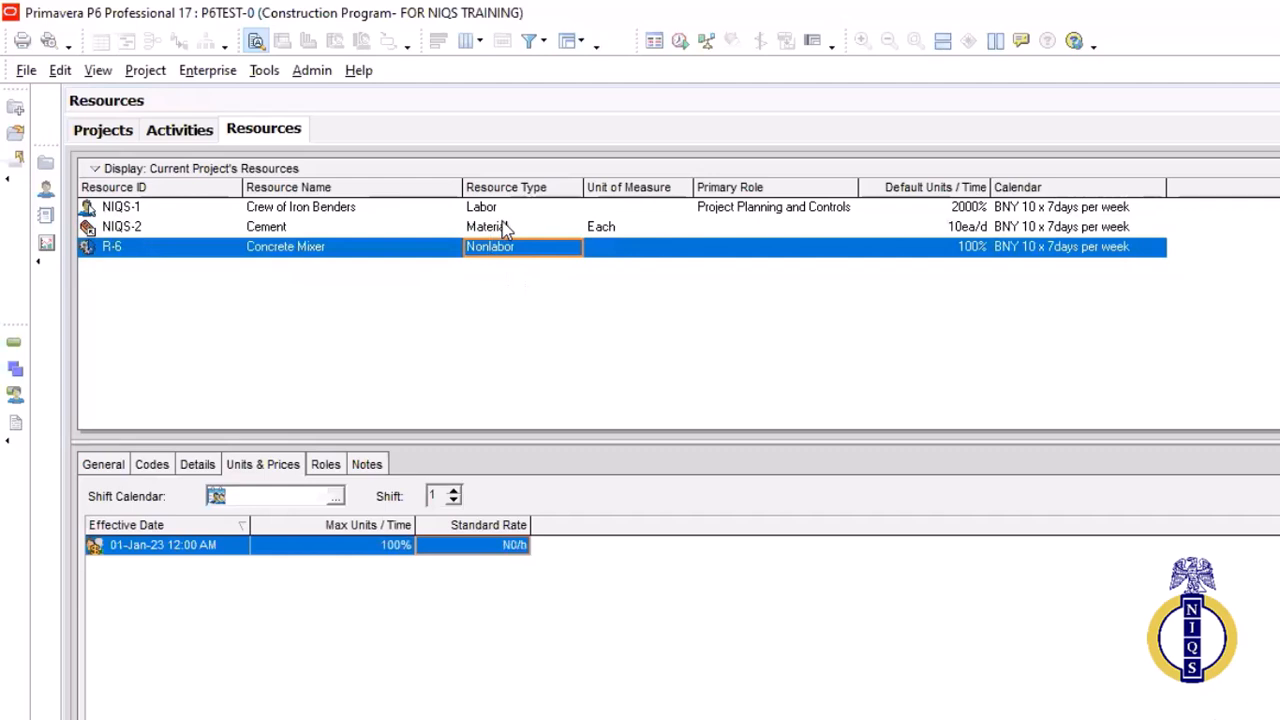
{"action": "left_click", "coordinate": [508, 228]}
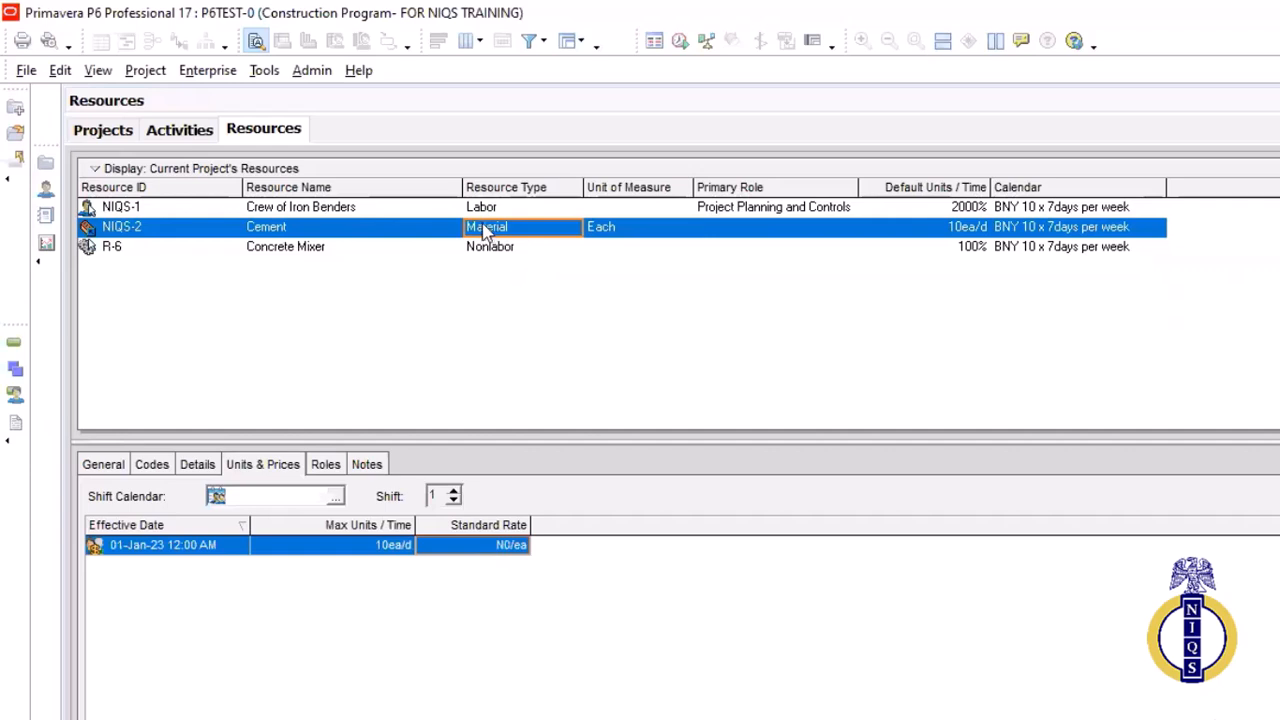
{"action": "left_click", "coordinate": [464, 545]}
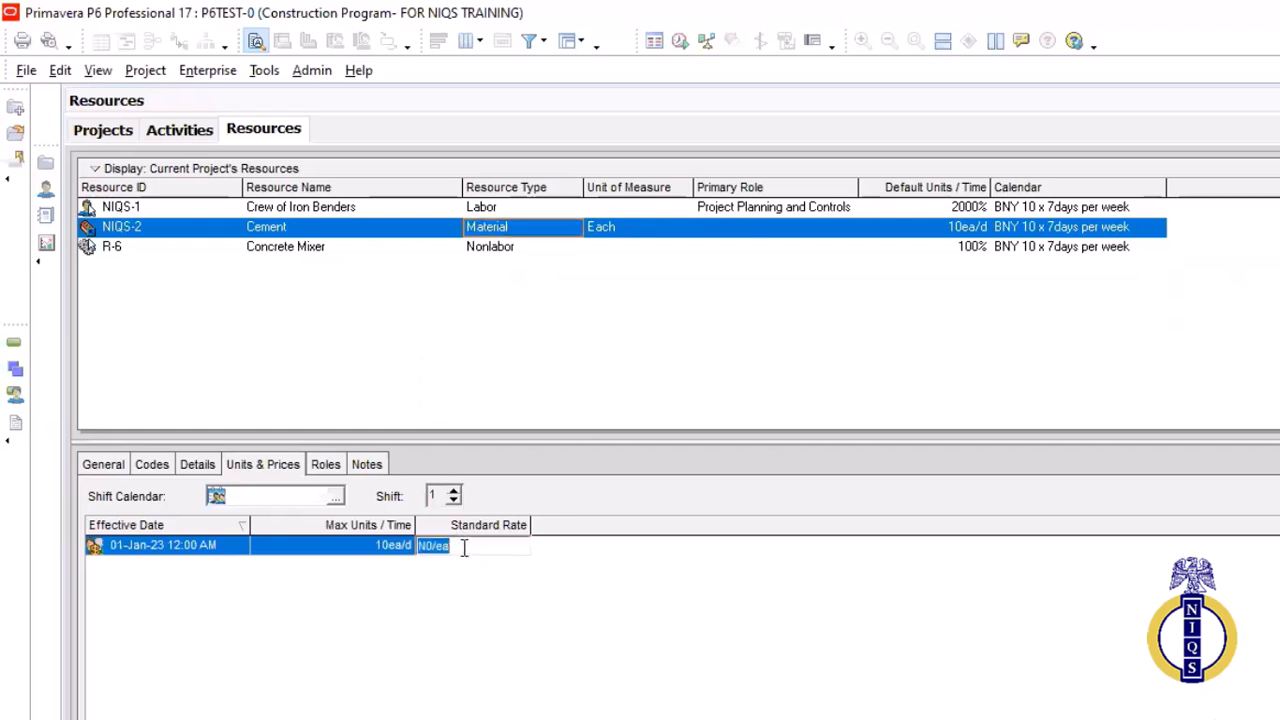
{"action": "left_click_drag", "start_coordinate": [464, 545], "coordinate": [424, 545]}
{"action": "type", "text": "5000"}
{"action": "key", "text": "Return"}
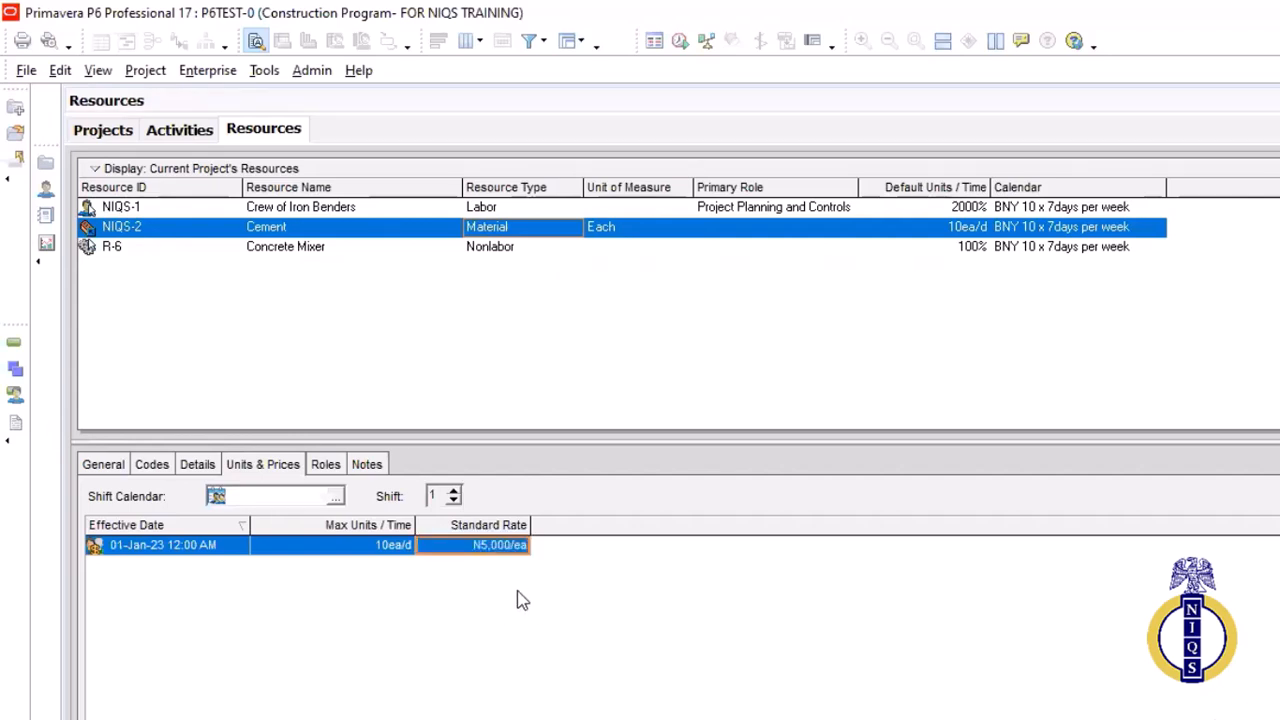
Return to the activities and examine the resource assignments and budgeted costs of the Construction activity
{"action": "left_click", "coordinate": [179, 130]}
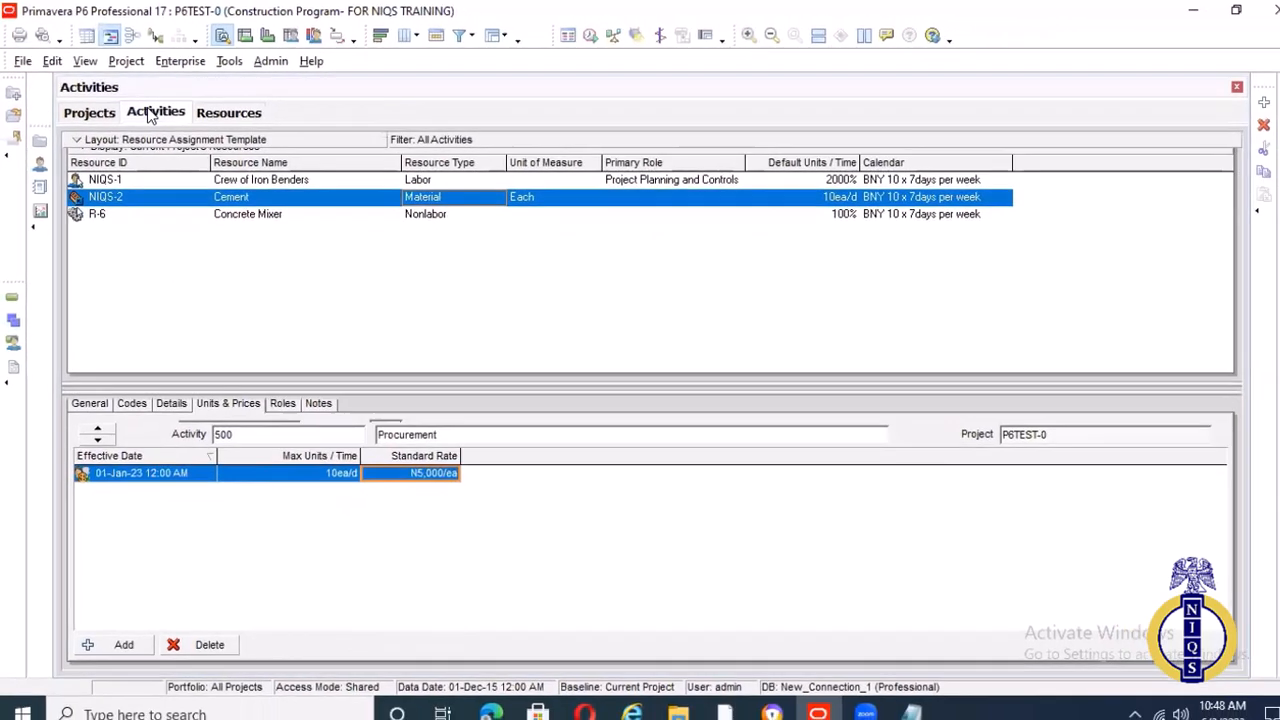
{"action": "left_click", "coordinate": [150, 116]}
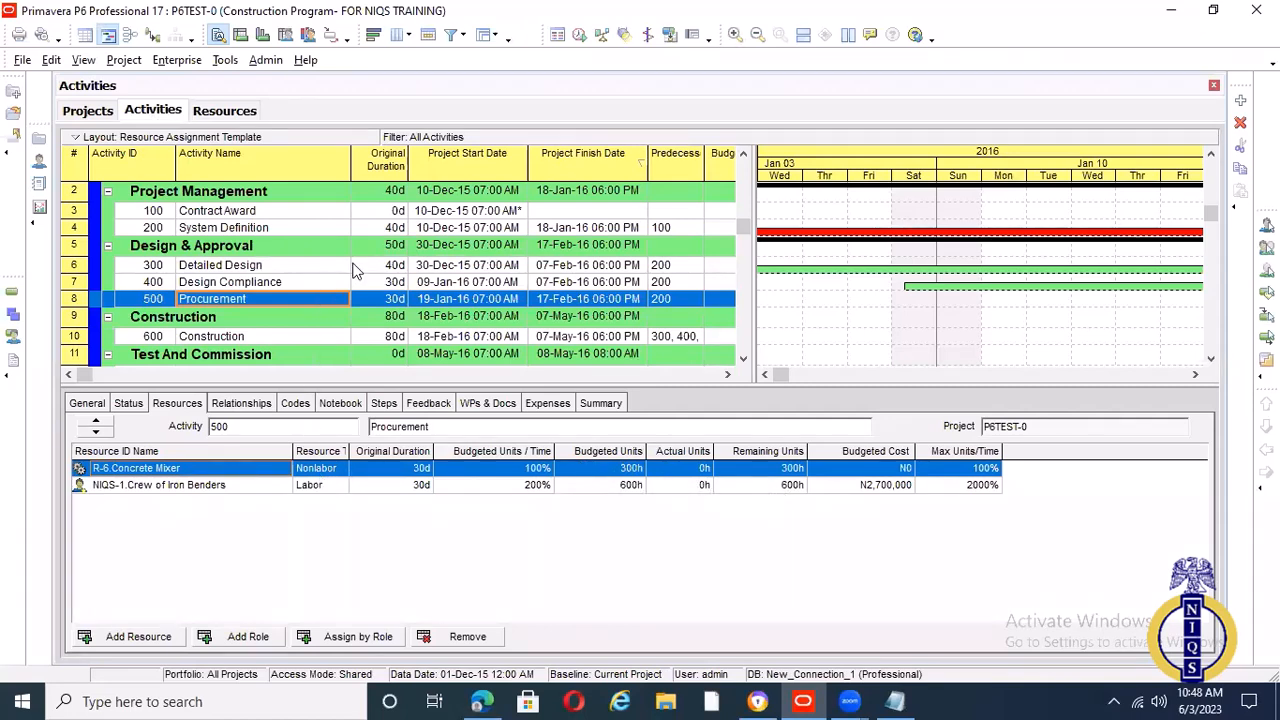
{"action": "left_click", "coordinate": [283, 336]}
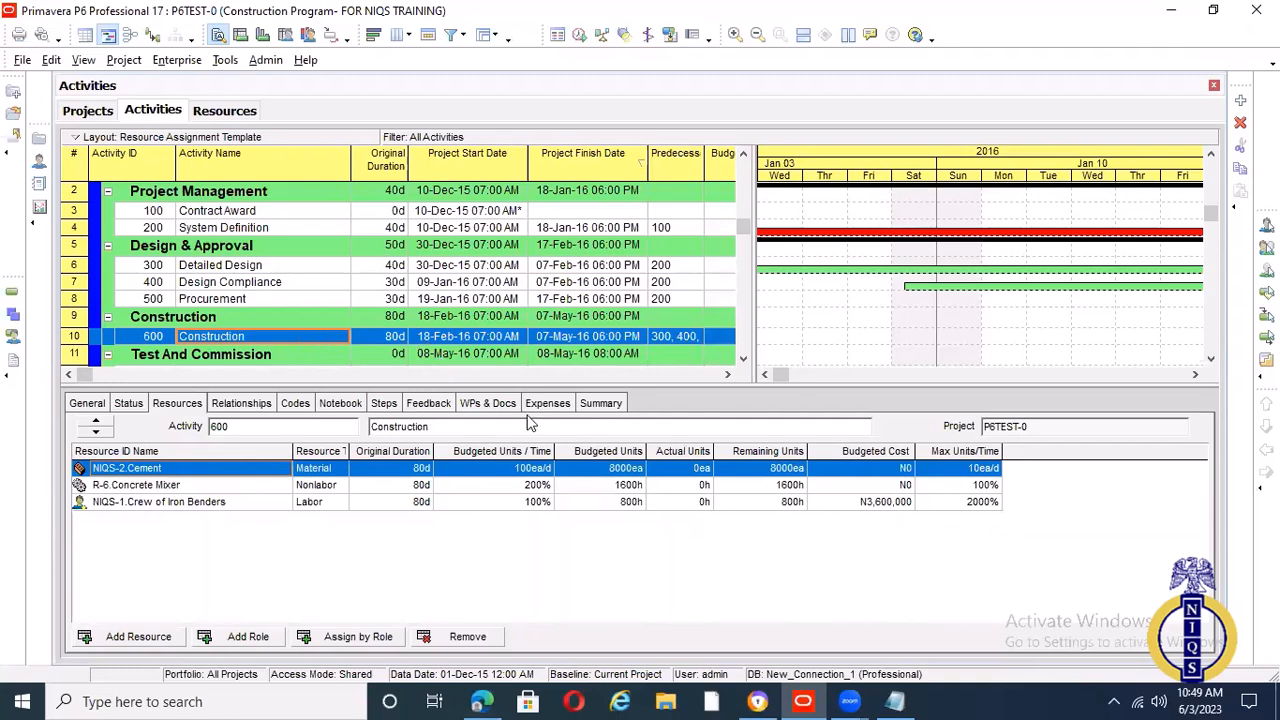
Set the Concrete Mixer resource's standard rate to N10,000/h and return to the Construction activity's assignments
{"action": "left_click", "coordinate": [224, 110]}
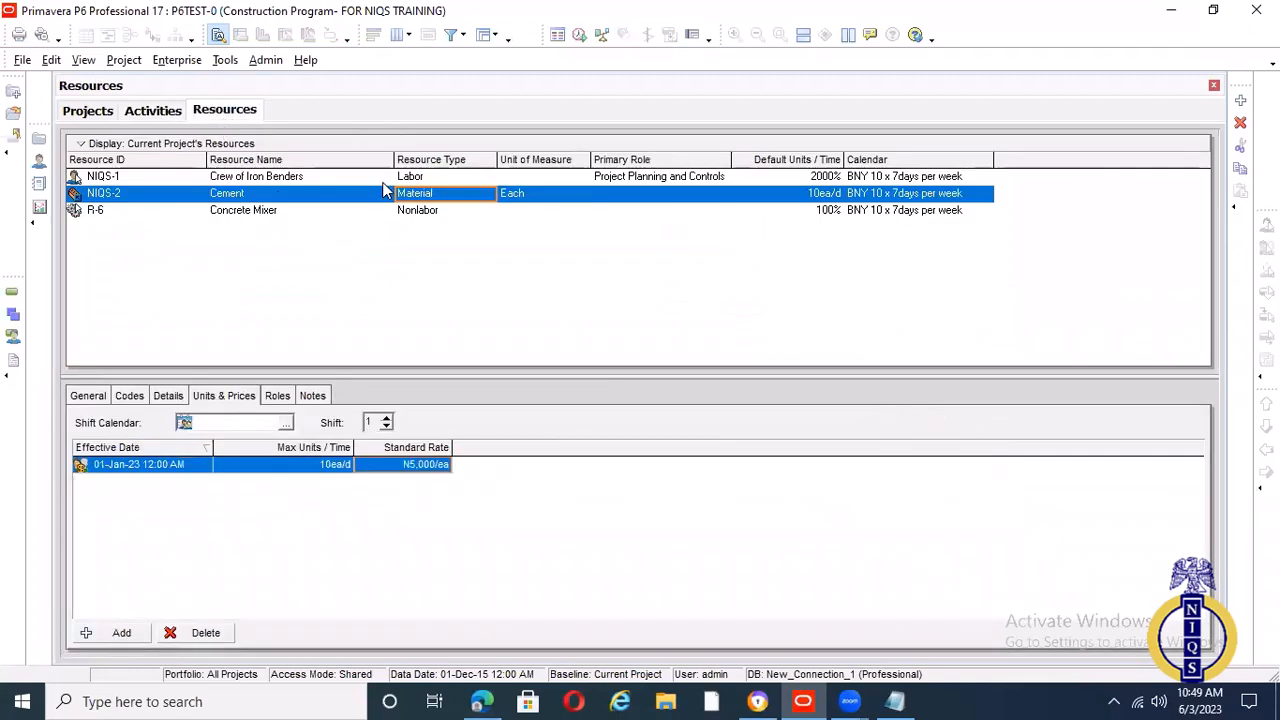
{"action": "left_click", "coordinate": [405, 212]}
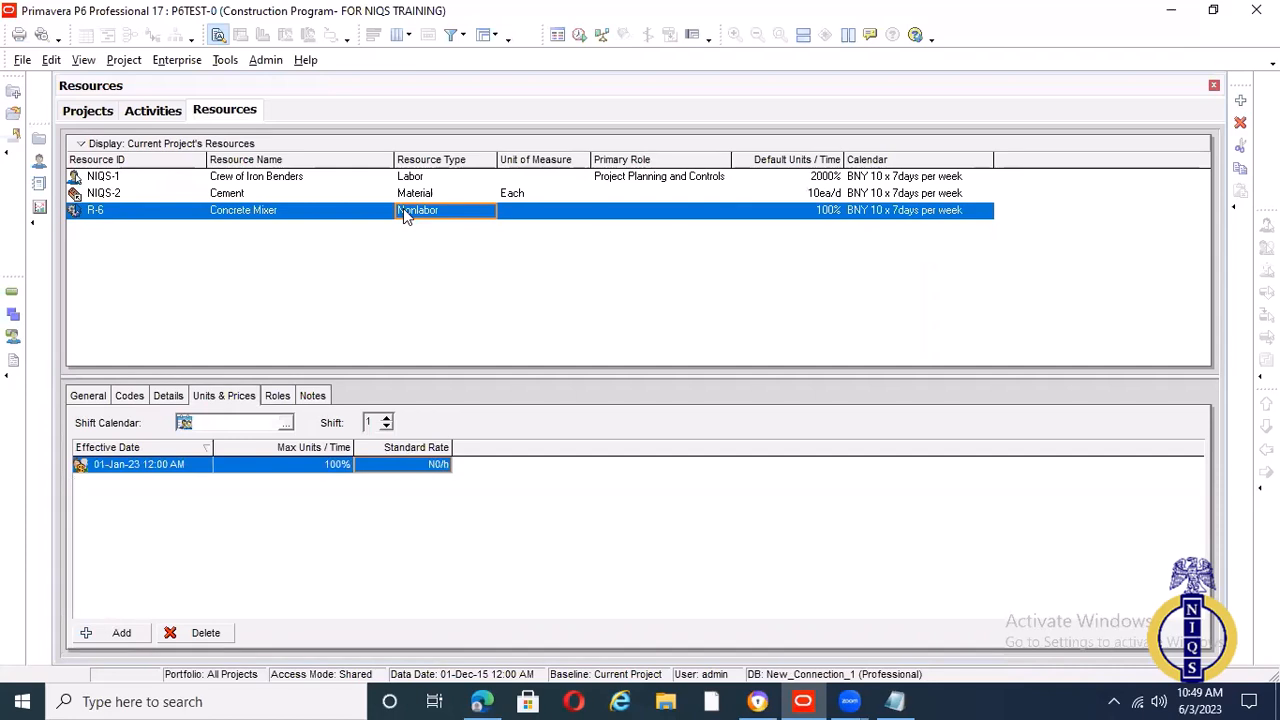
{"action": "left_click", "coordinate": [391, 465]}
{"action": "type", "text": "10000"}
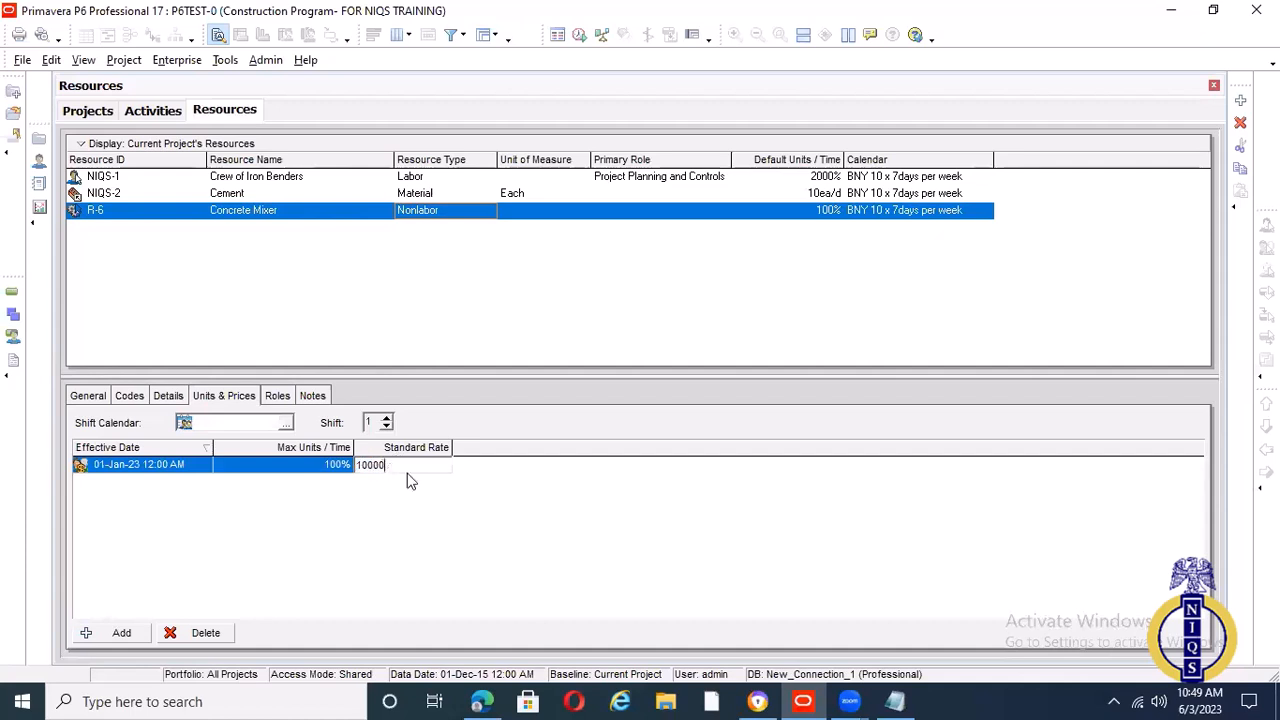
{"action": "left_click", "coordinate": [501, 498]}
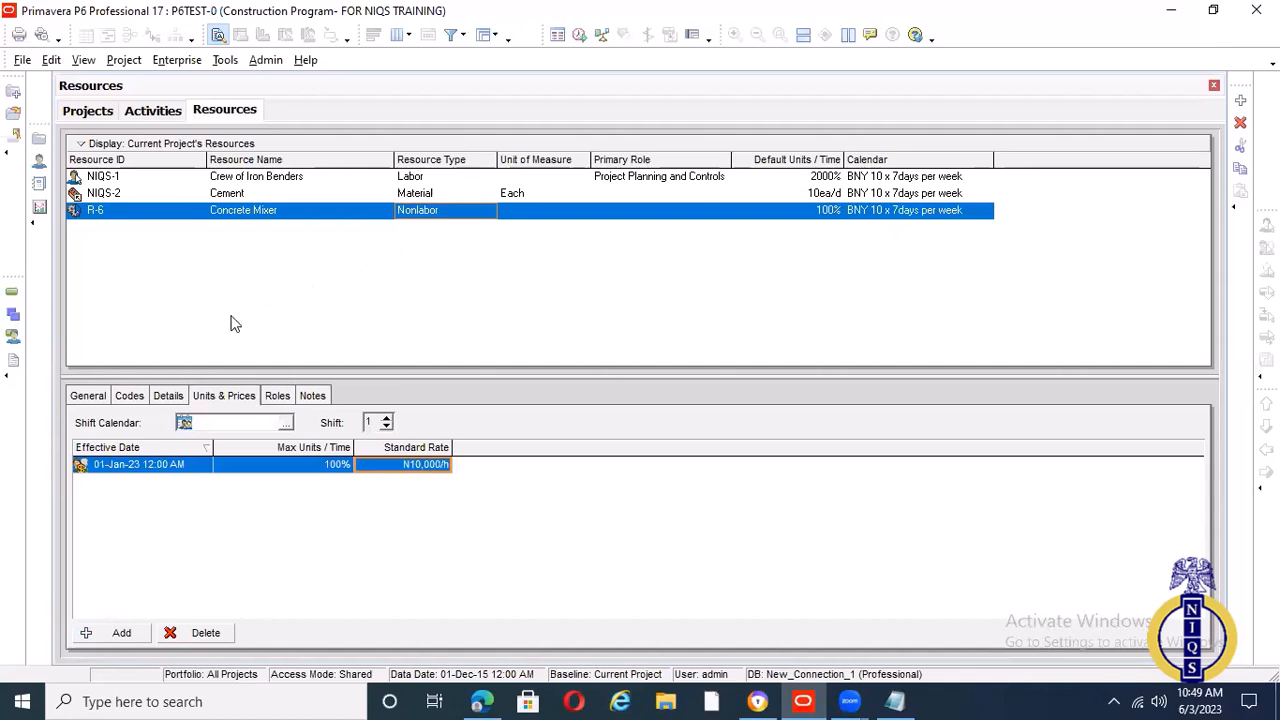
{"action": "left_click", "coordinate": [162, 110]}
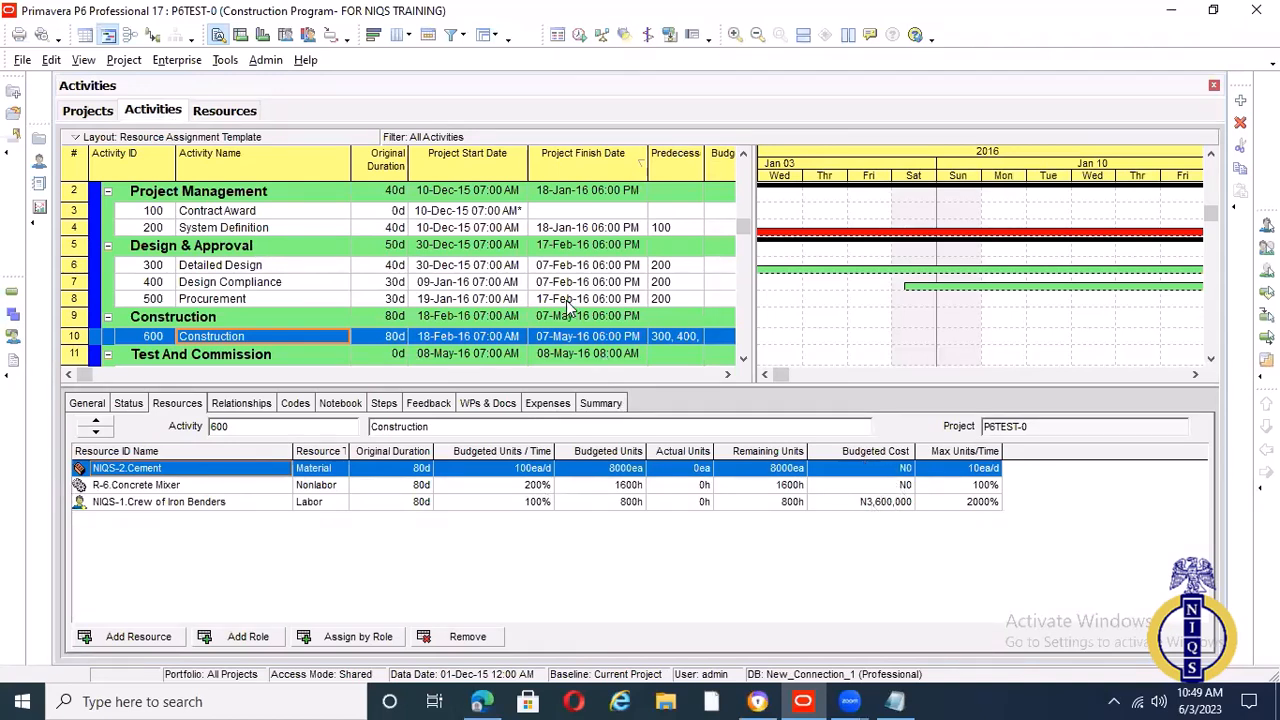
Review the resource assignments and budgeted costs of the System Definition and Detailed Design activities
{"action": "left_click", "coordinate": [603, 231]}
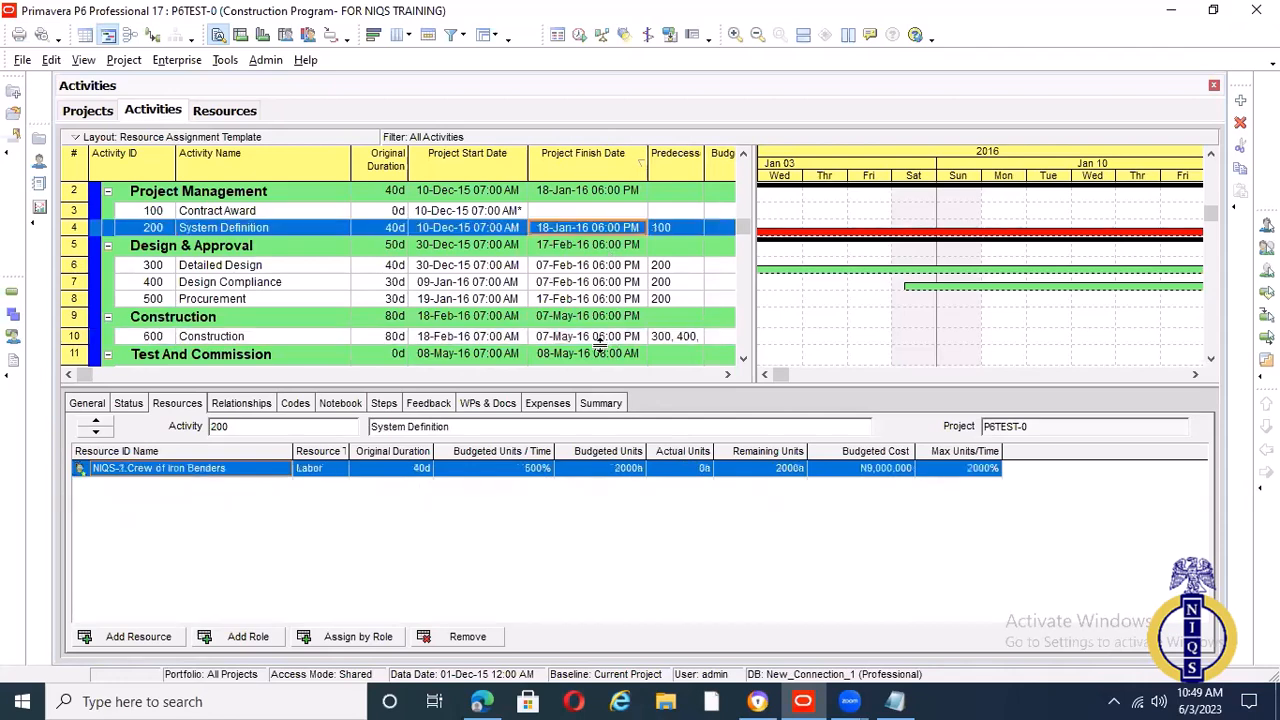
{"action": "left_click", "coordinate": [456, 266]}
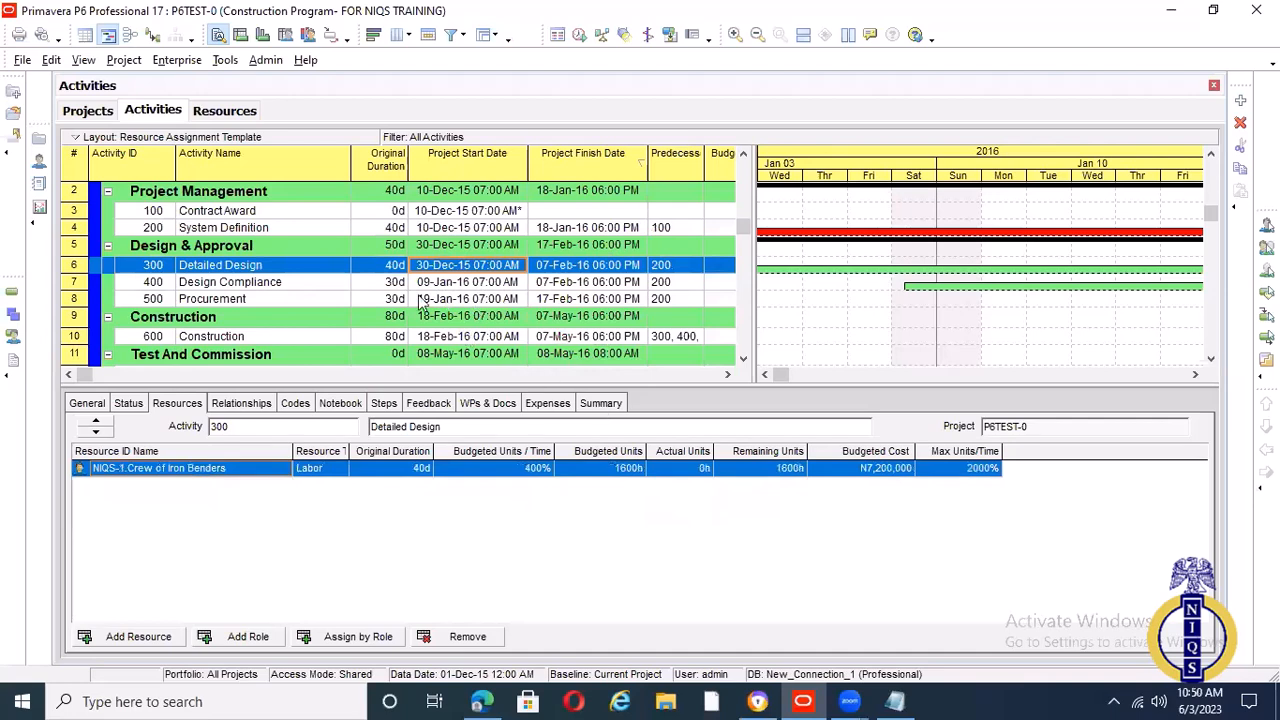
{"action": "scroll", "coordinate": [416, 288], "scroll_direction": "up", "scroll_amount": 1}
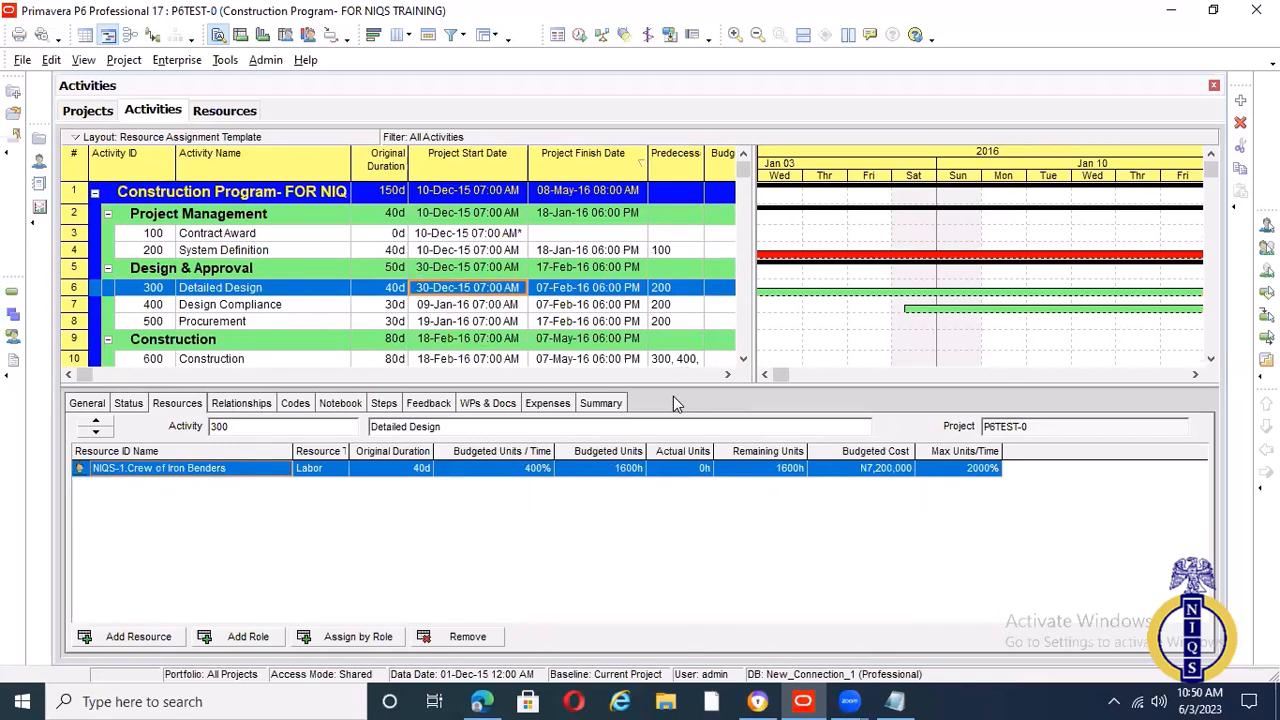
Switch to the COST LOADING notes in Notepad, review the cost loading steps and labor rate calculation, and return to Primavera P6
{"action": "left_click", "coordinate": [897, 700]}
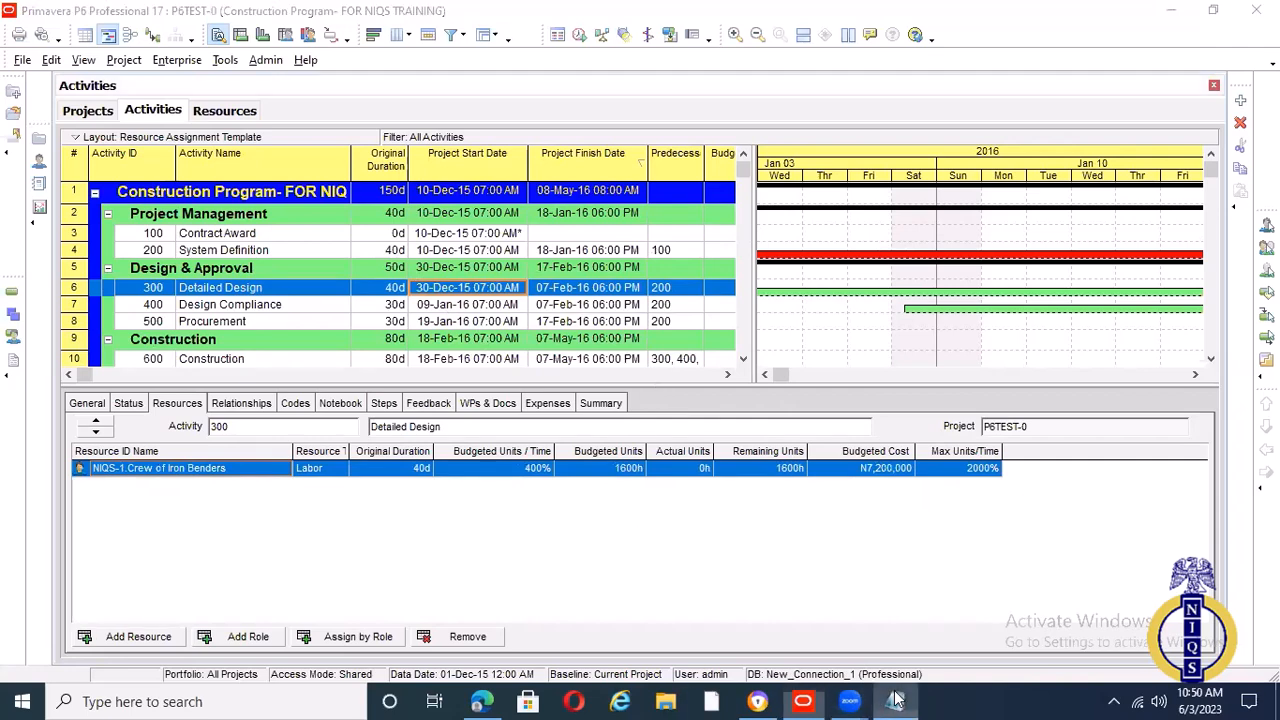
{"action": "scroll", "coordinate": [474, 380], "scroll_direction": "up", "scroll_amount": 1}
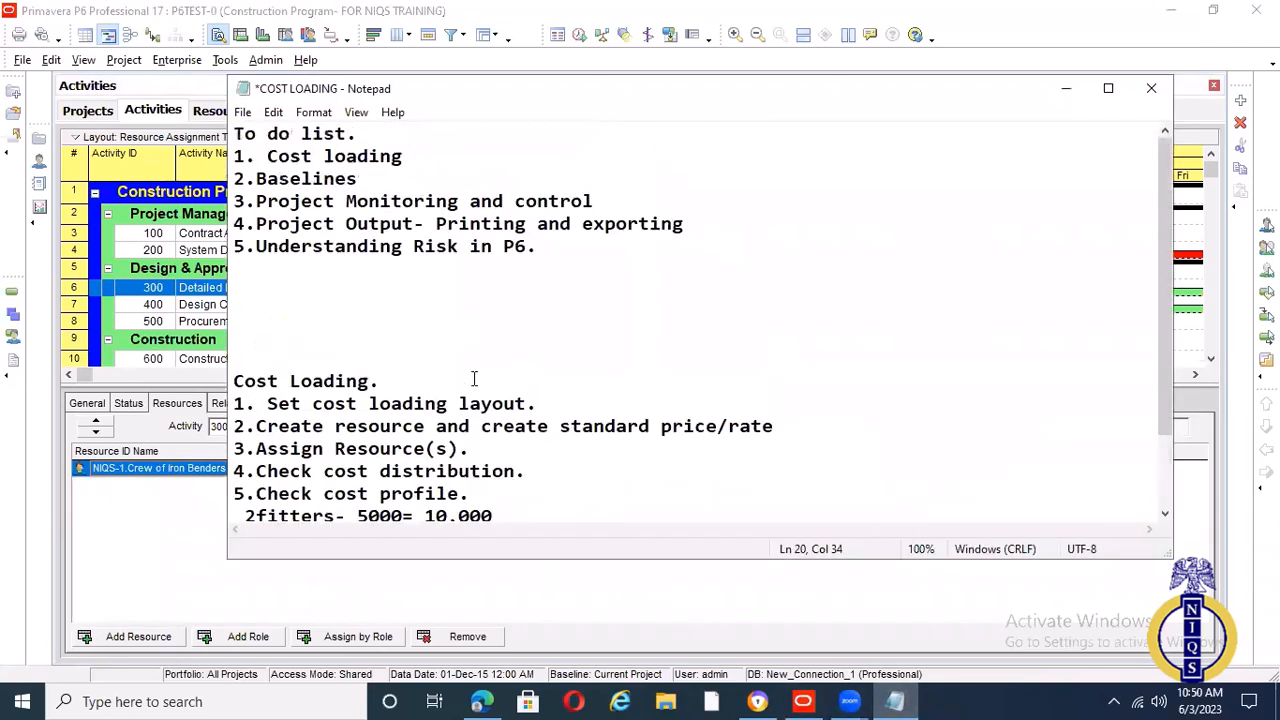
{"action": "scroll", "coordinate": [453, 384], "scroll_direction": "down", "scroll_amount": 1}
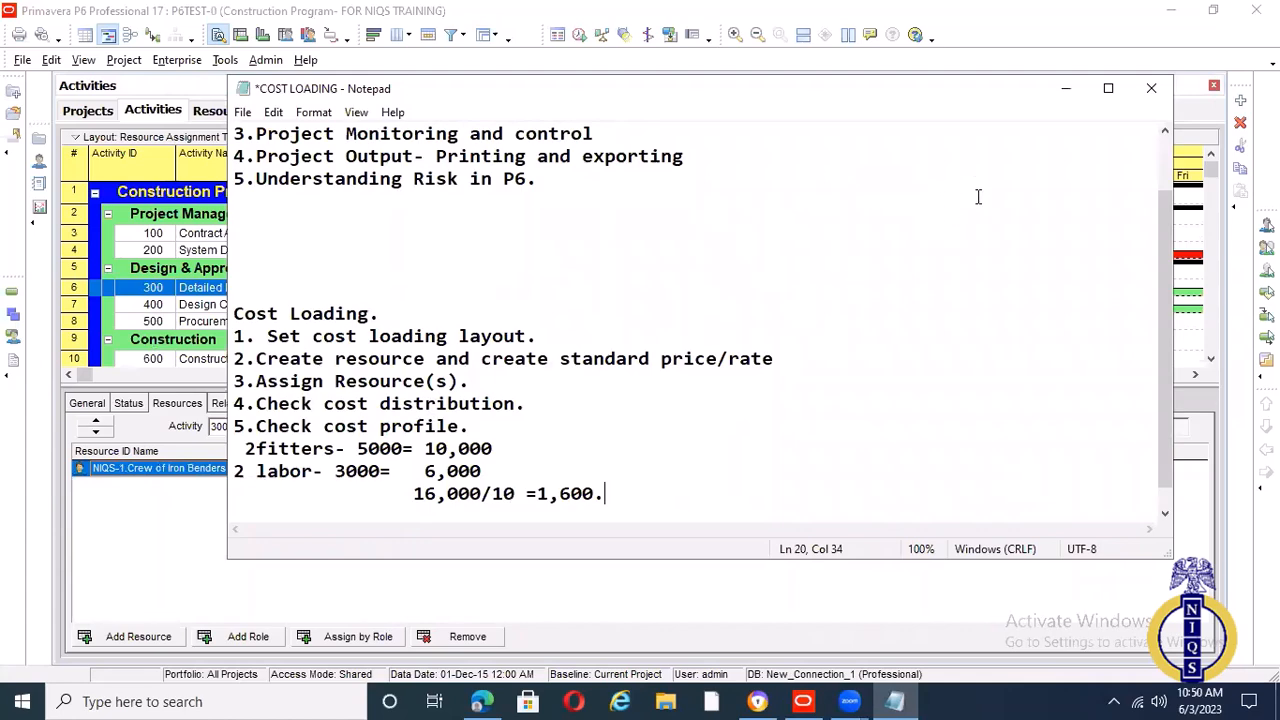
{"action": "left_click", "coordinate": [1066, 89]}
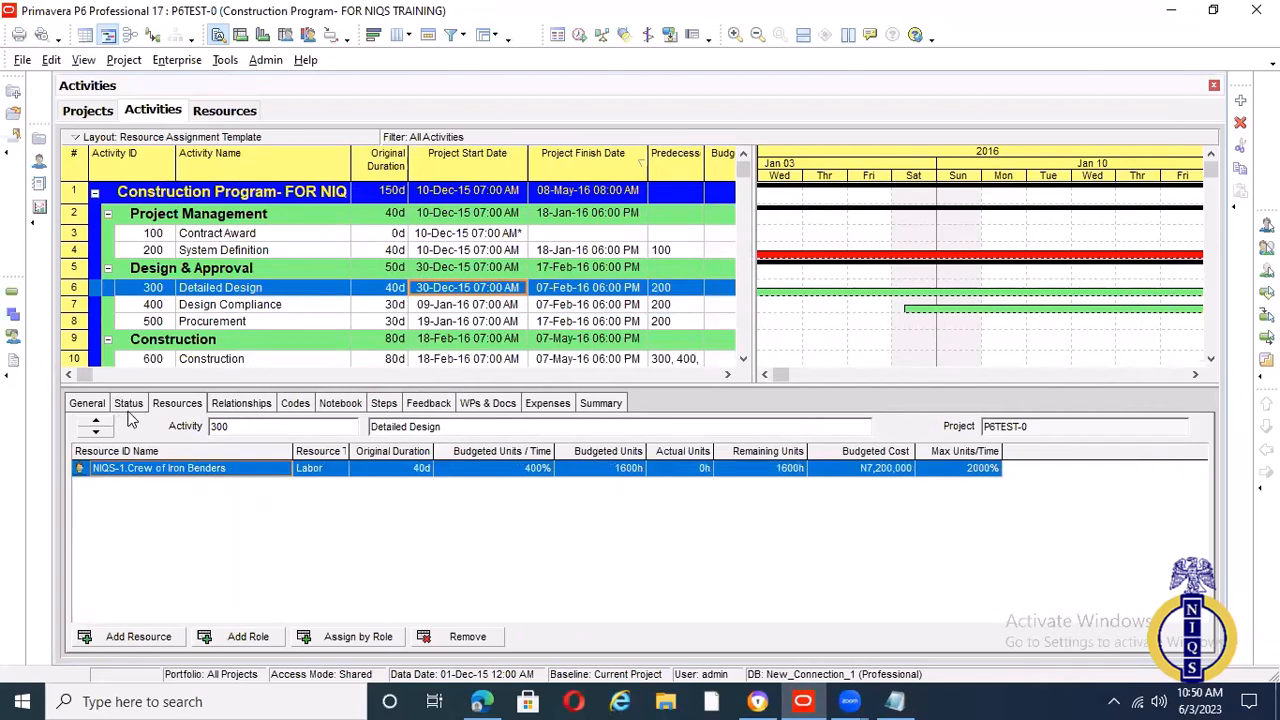
Examine the available duration types in the Detailed Design activity's general details and check its resource assignment
{"action": "left_click", "coordinate": [90, 407]}
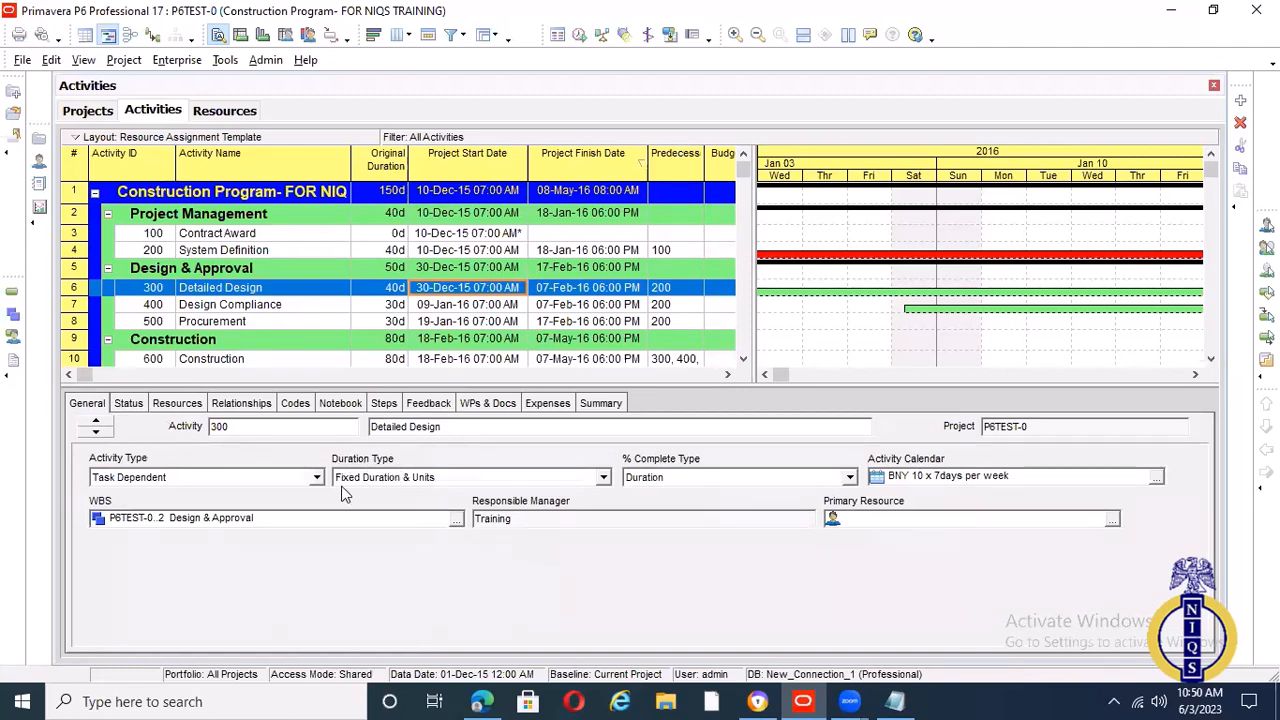
{"action": "left_click", "coordinate": [604, 479]}
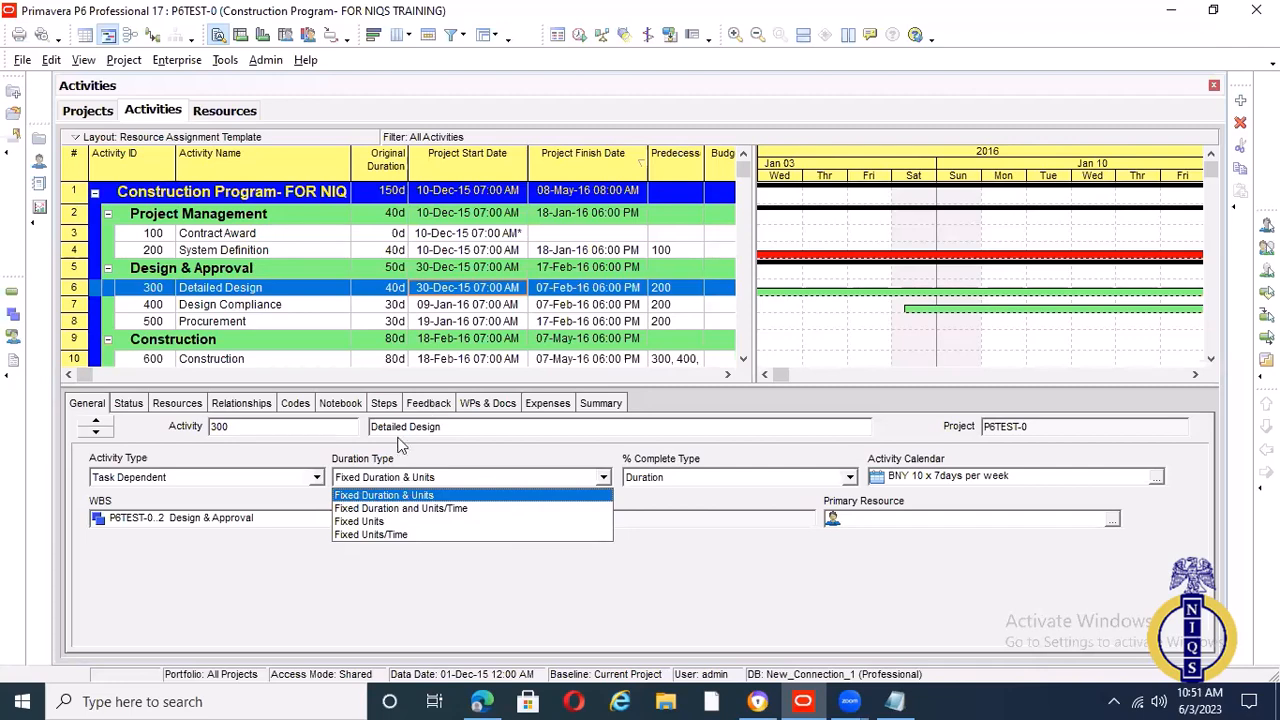
{"action": "left_click", "coordinate": [196, 410]}
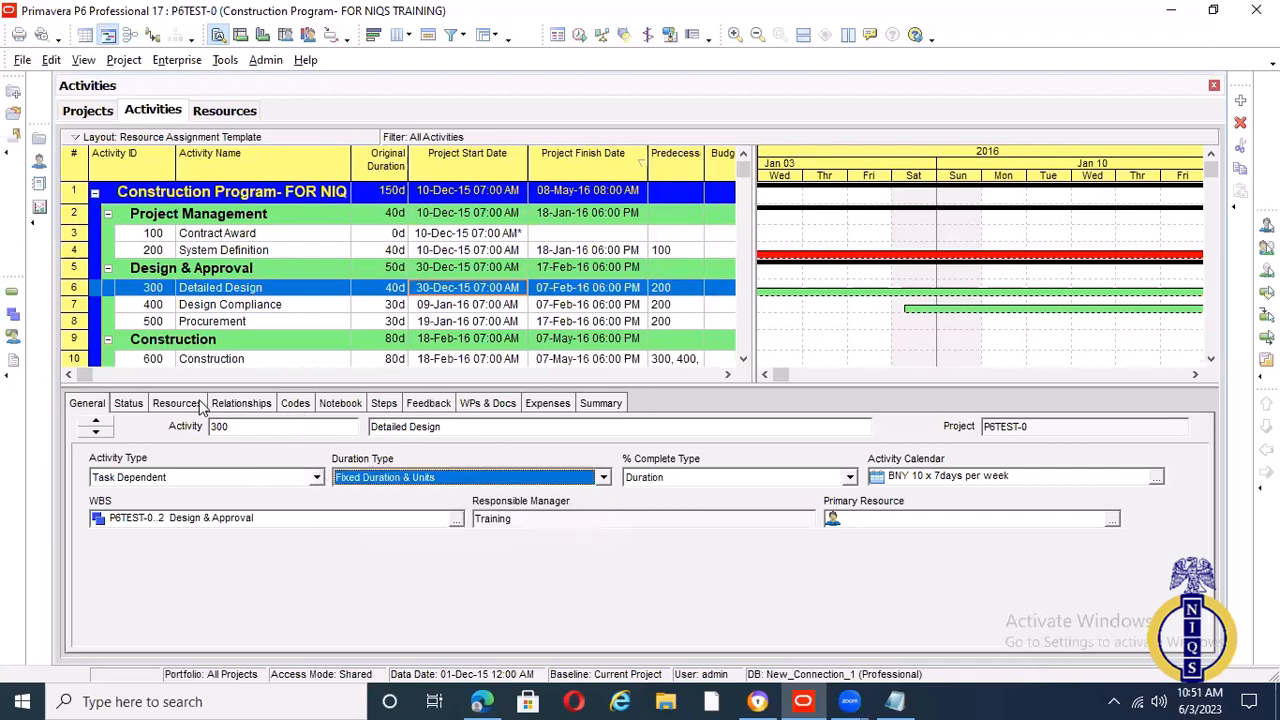
{"action": "left_click", "coordinate": [192, 414]}
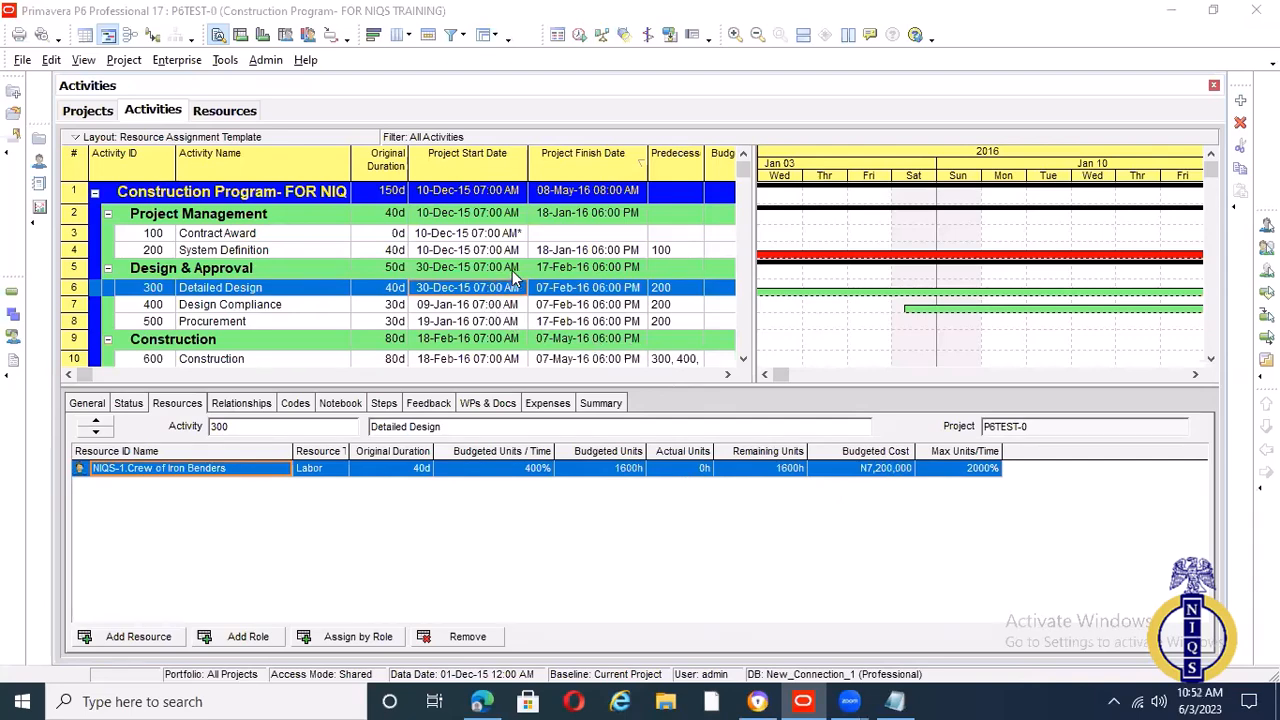
{"action": "left_click", "coordinate": [90, 403]}
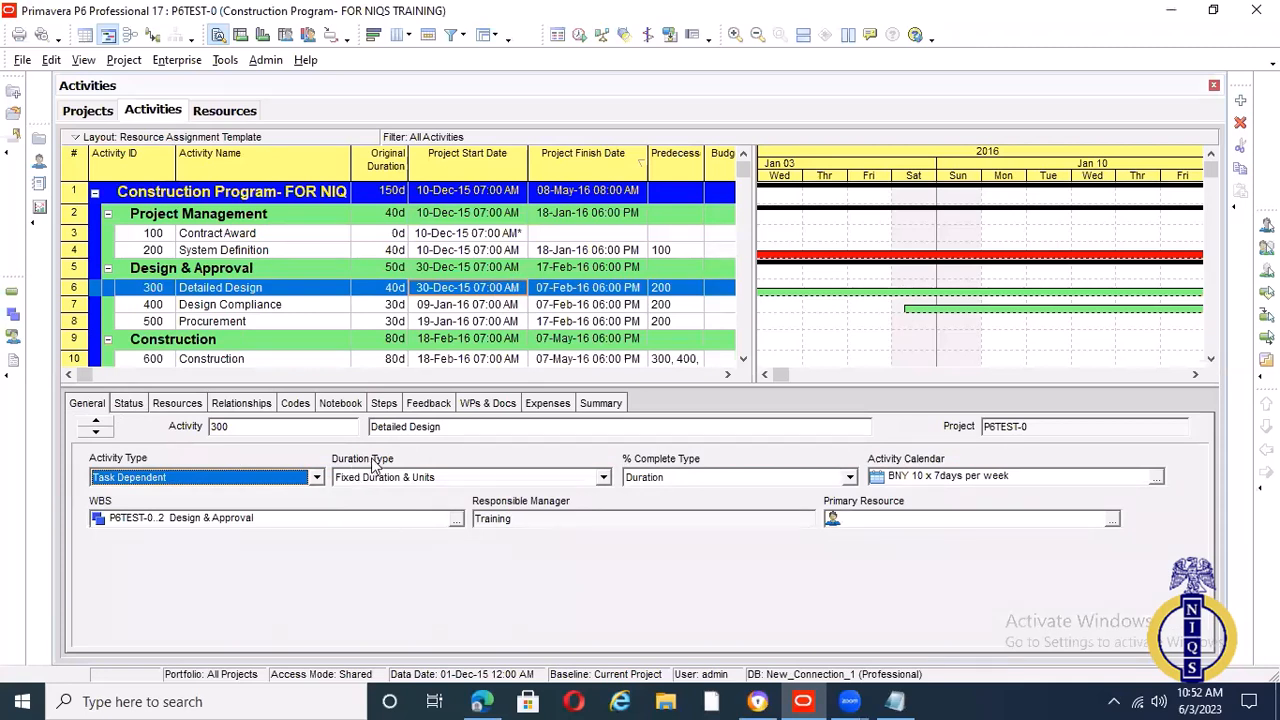
{"action": "left_click", "coordinate": [485, 478]}
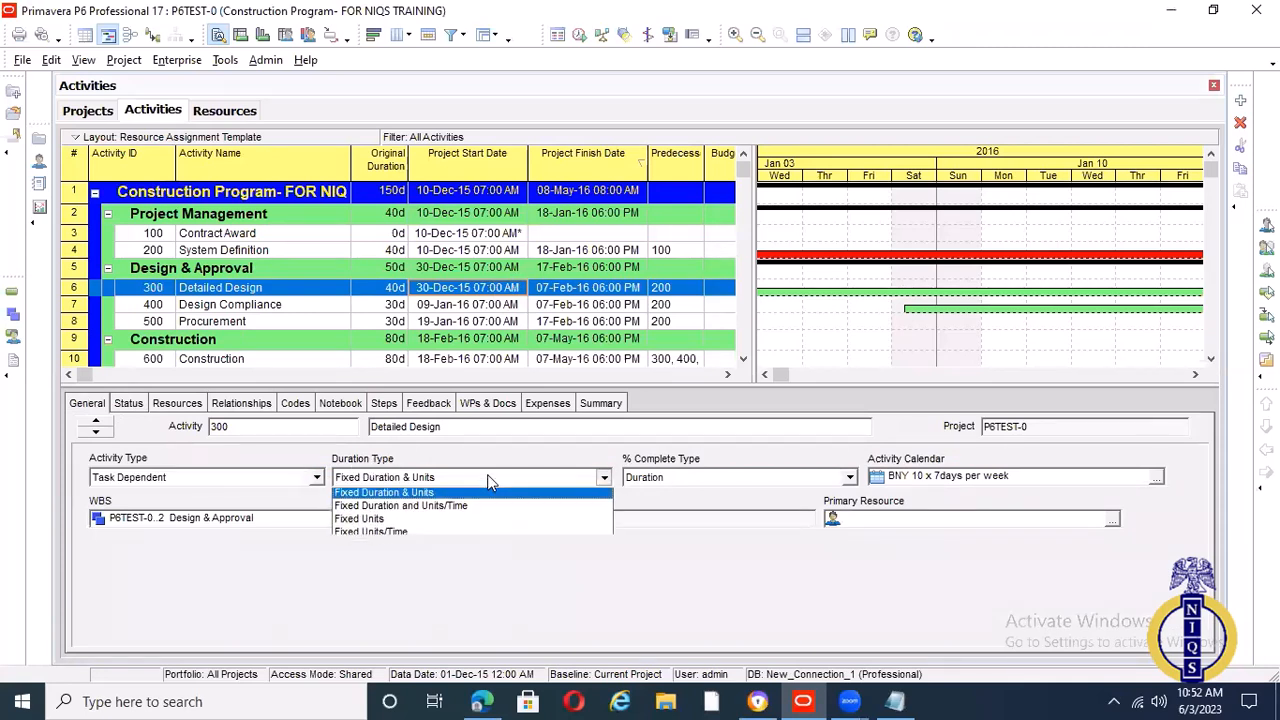
{"action": "left_click", "coordinate": [435, 483]}
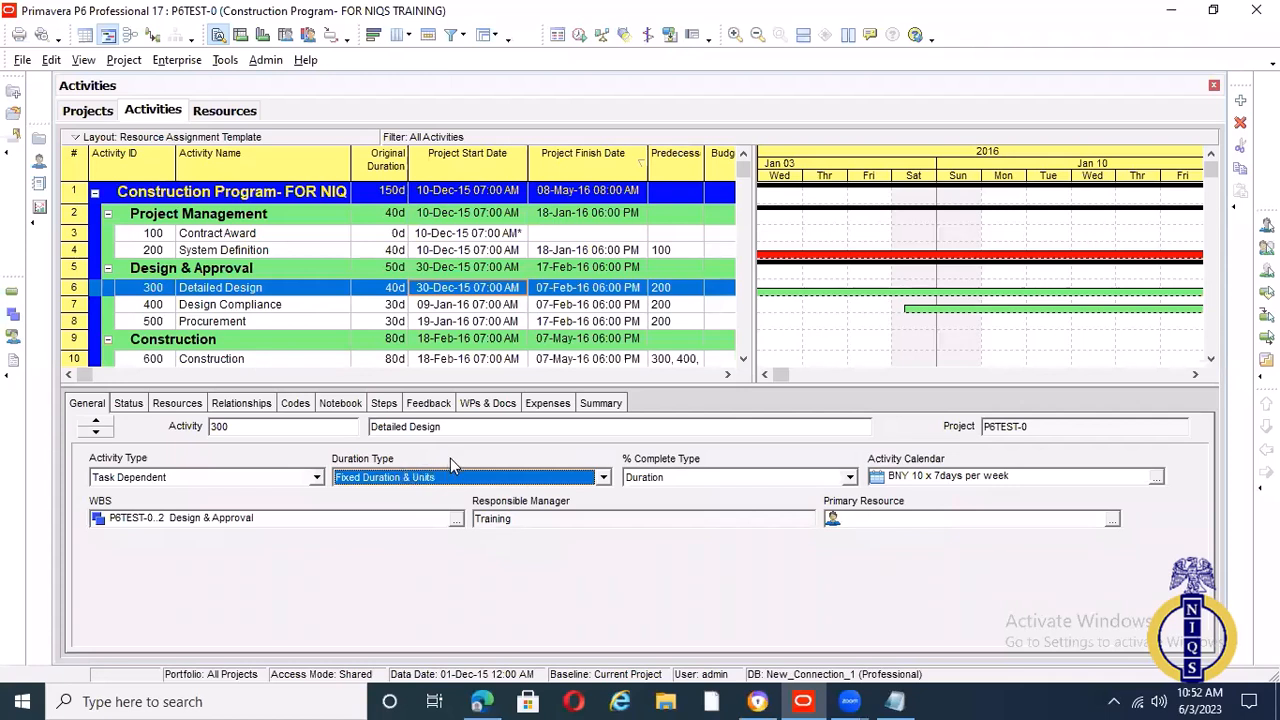
Look at the scheduling settings and check the Detailed Design activity's predecessors, successors and resource assignment
{"action": "left_click", "coordinate": [578, 36]}
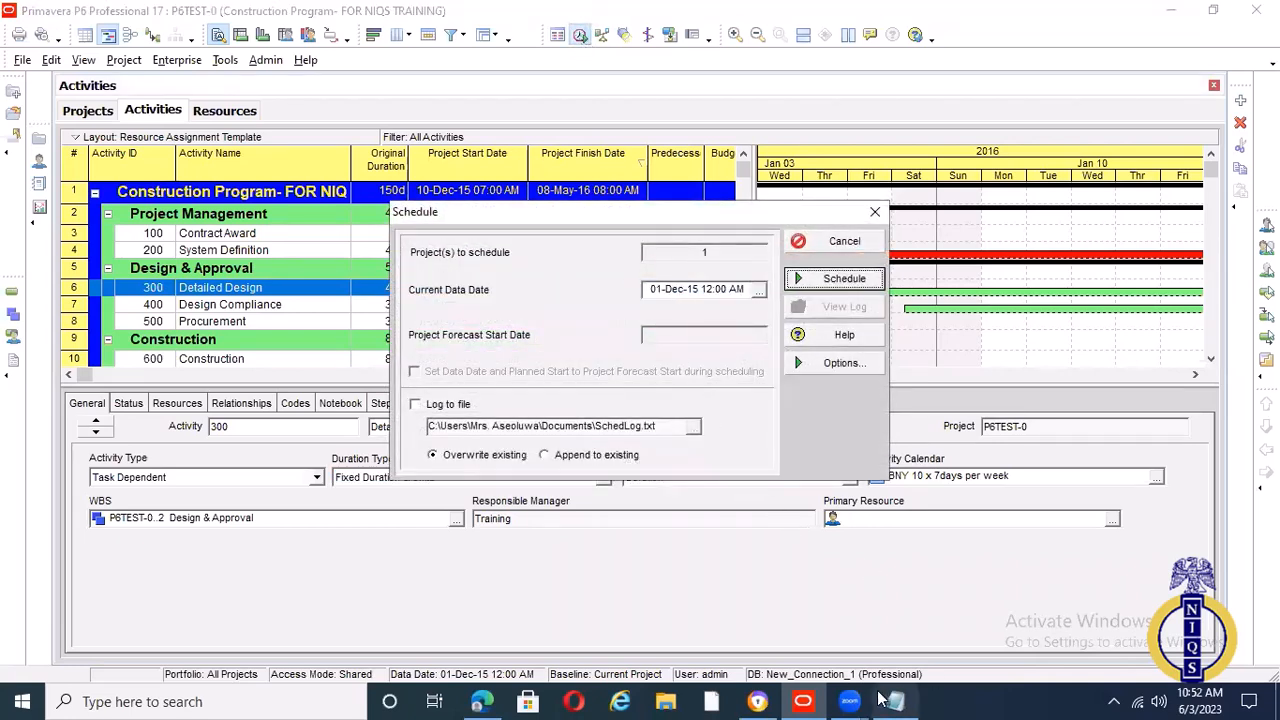
{"action": "left_click", "coordinate": [875, 212]}
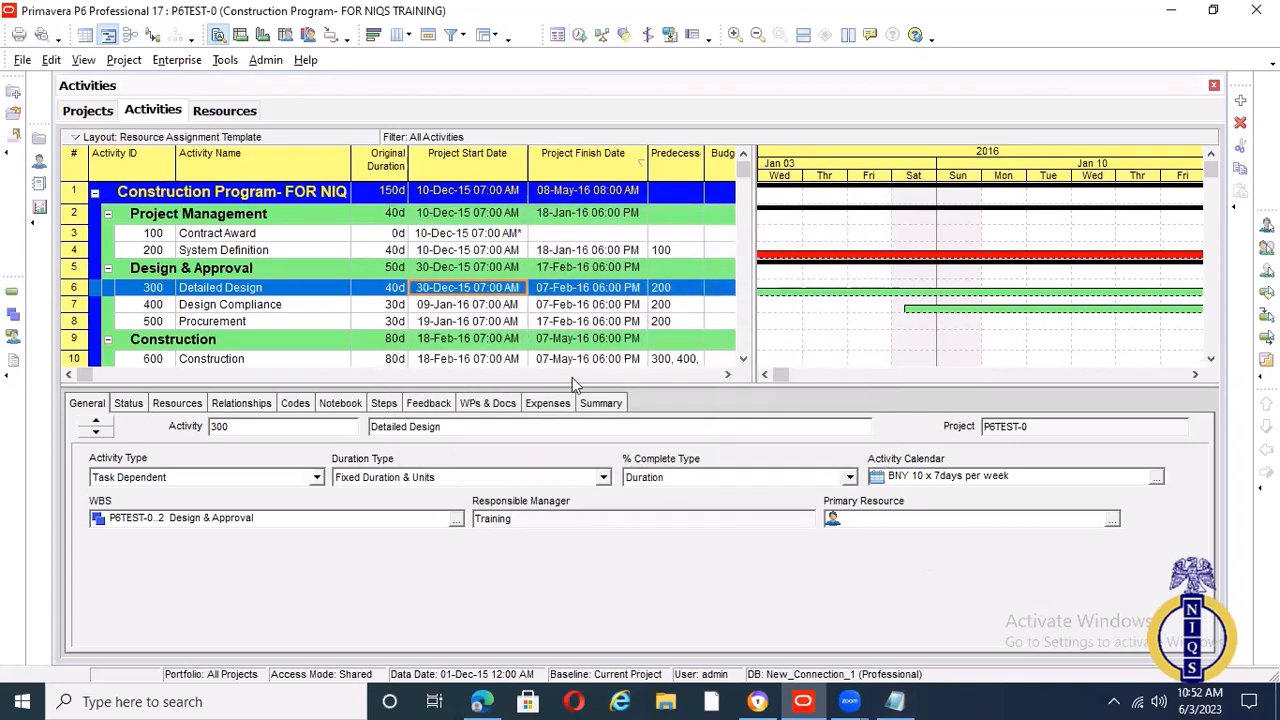
{"action": "left_click", "coordinate": [259, 404]}
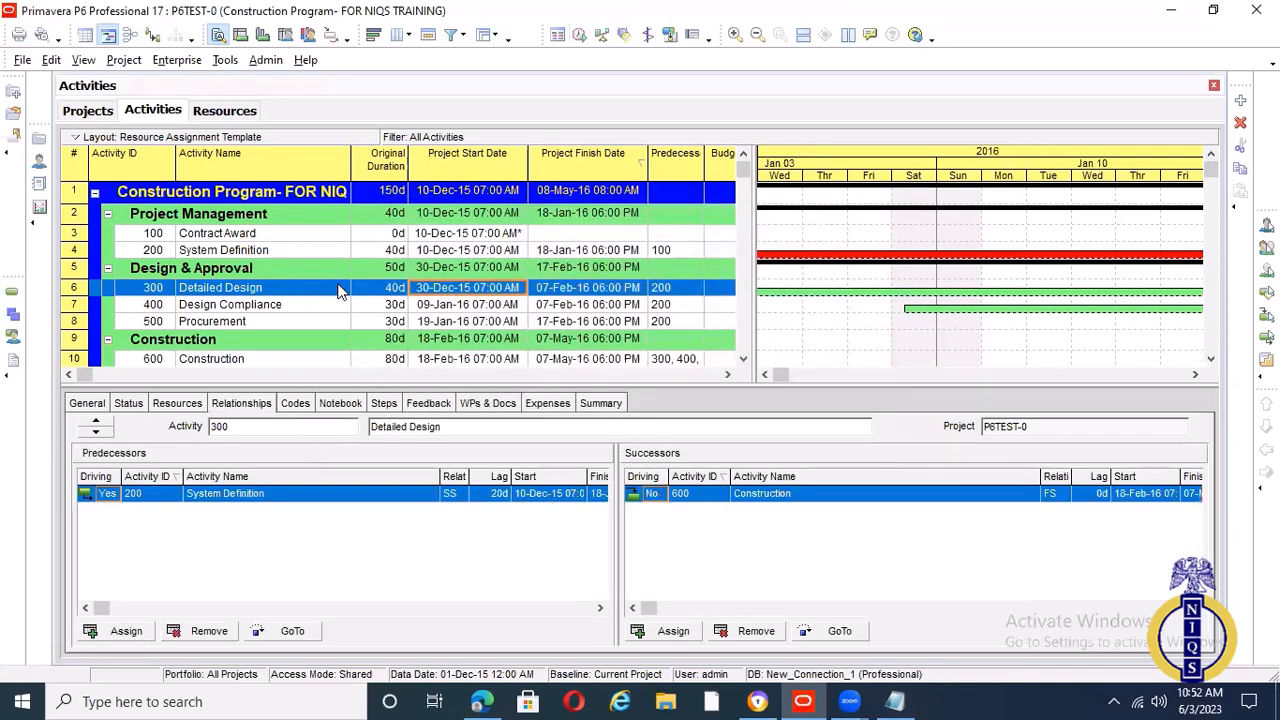
{"action": "left_click", "coordinate": [178, 403]}
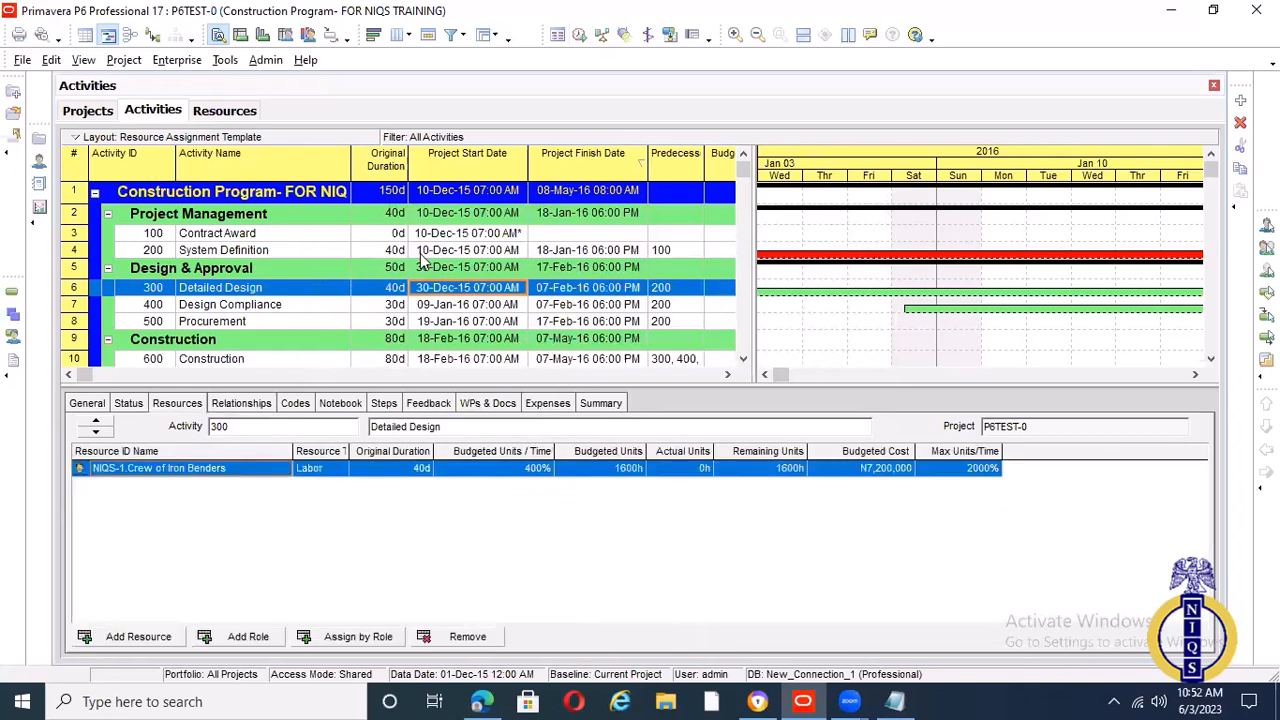
Select the Construction activity and reschedule the project with Recalculate assignment costs after scheduling enabled
{"action": "left_click", "coordinate": [433, 358]}
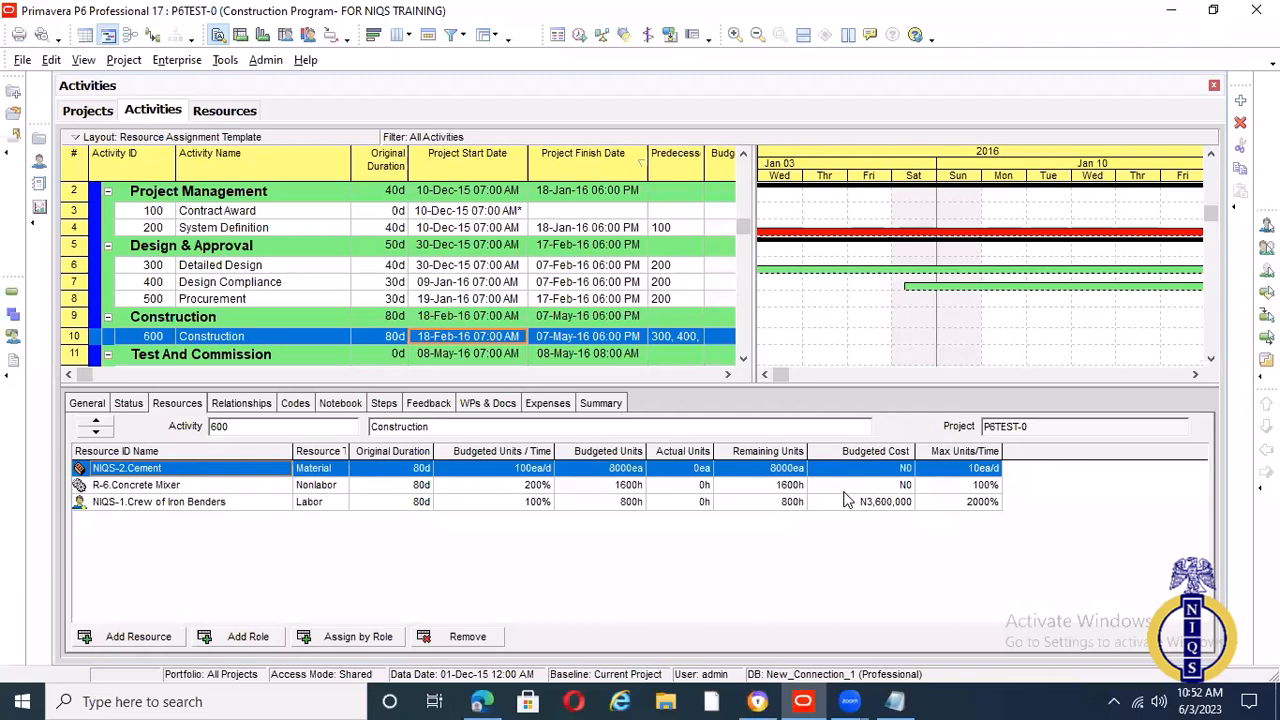
{"action": "left_click", "coordinate": [581, 35]}
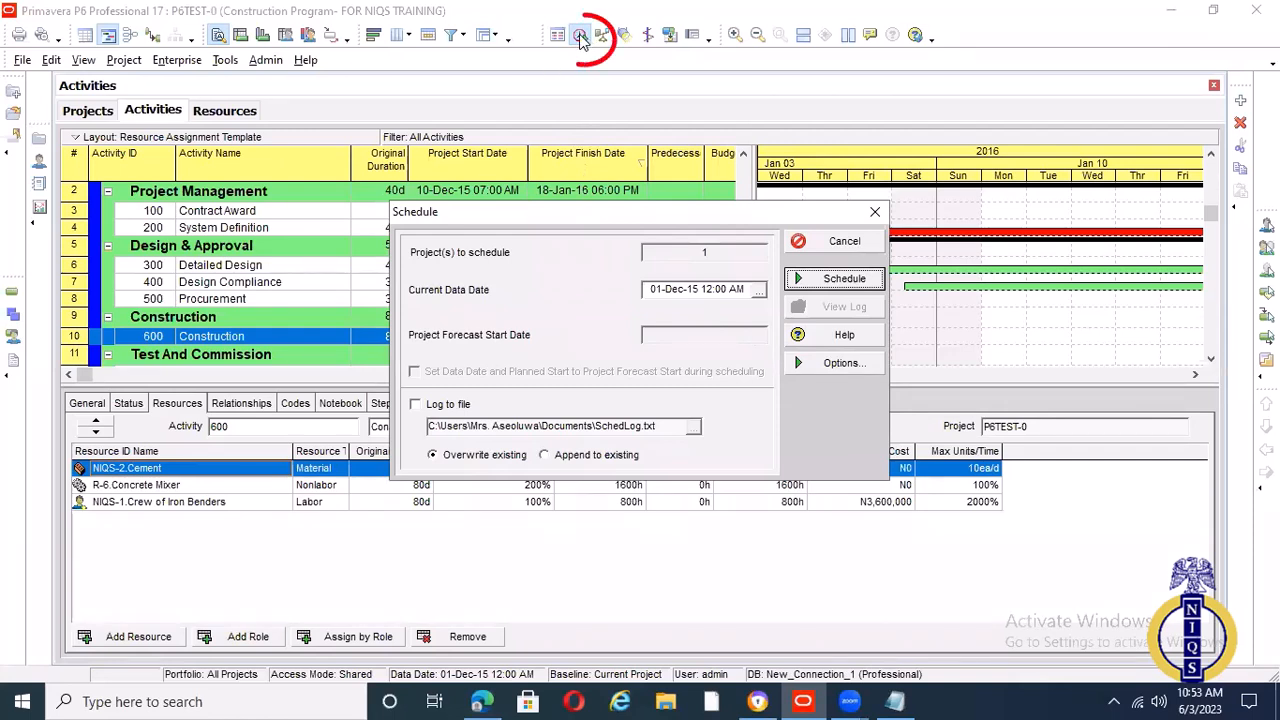
{"action": "left_click", "coordinate": [858, 366]}
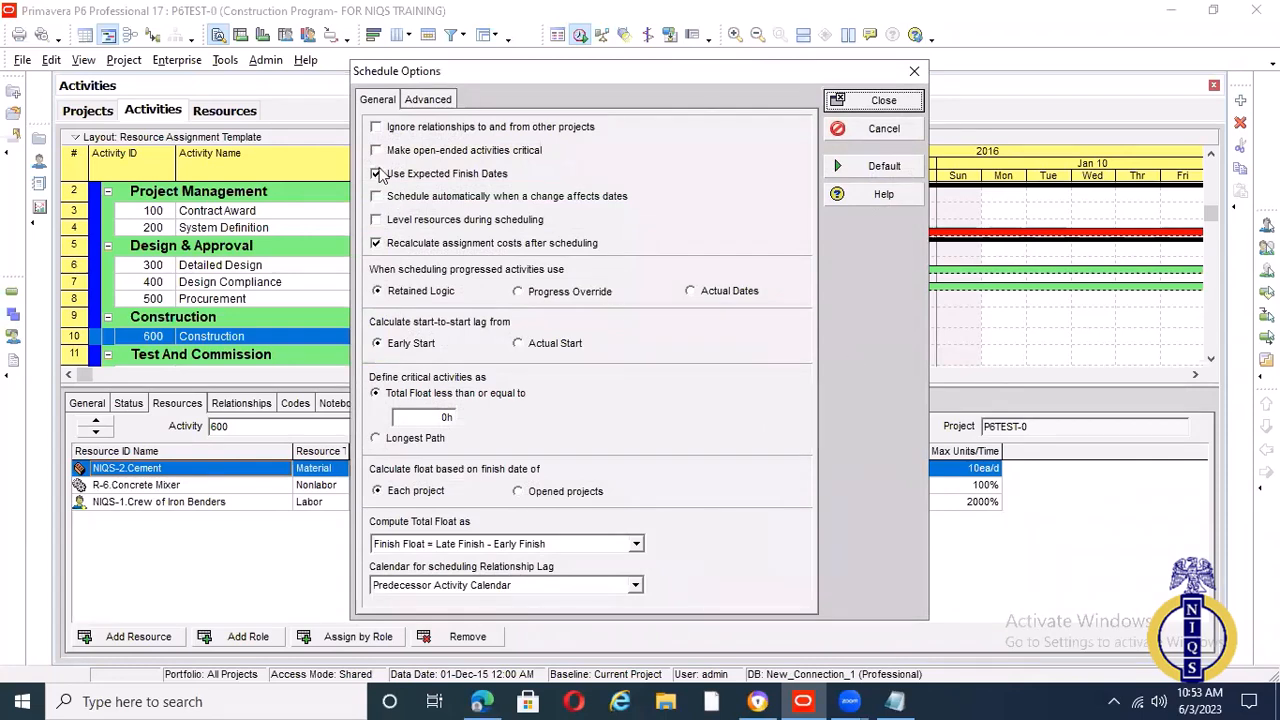
{"action": "left_click", "coordinate": [425, 104]}
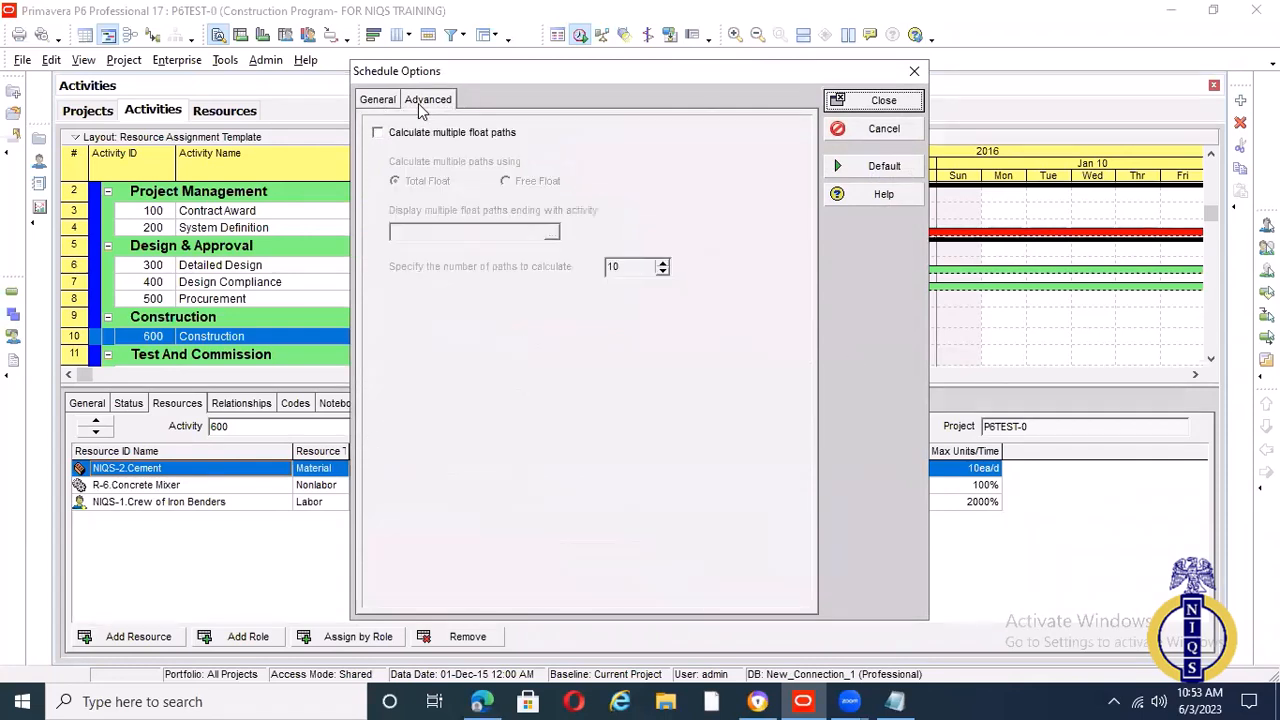
{"action": "left_click", "coordinate": [379, 102]}
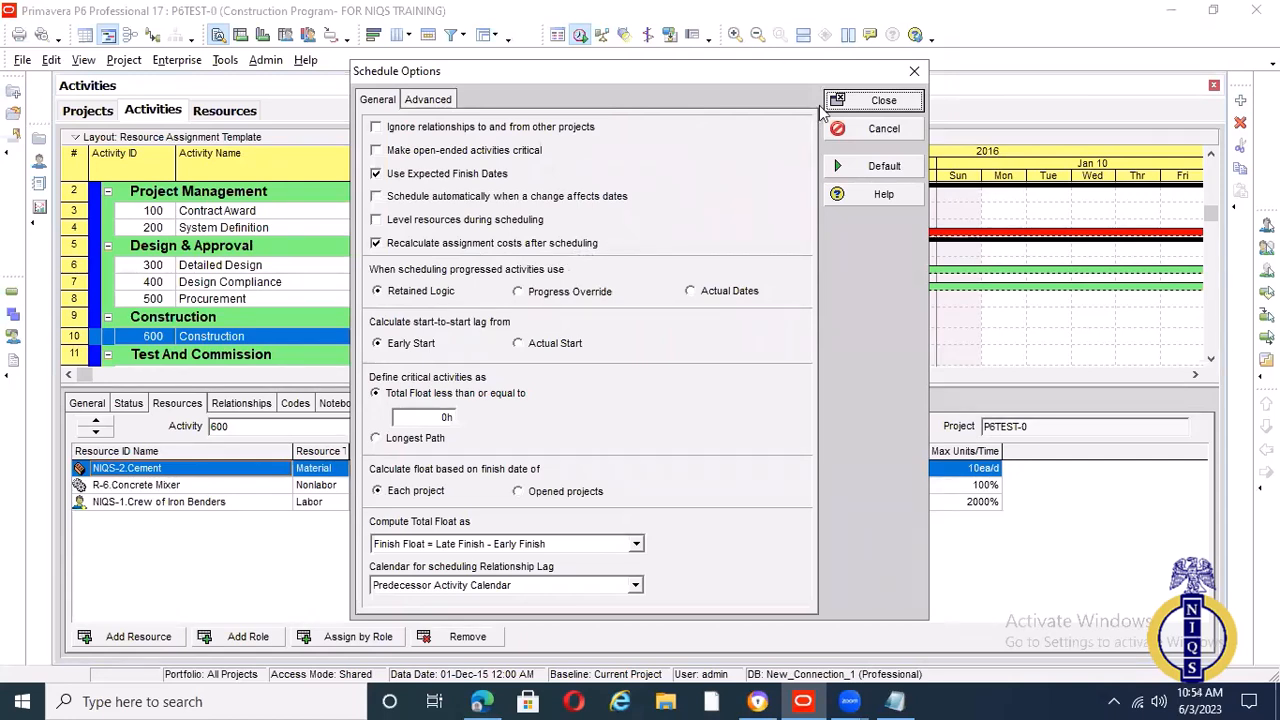
{"action": "left_click", "coordinate": [377, 244]}
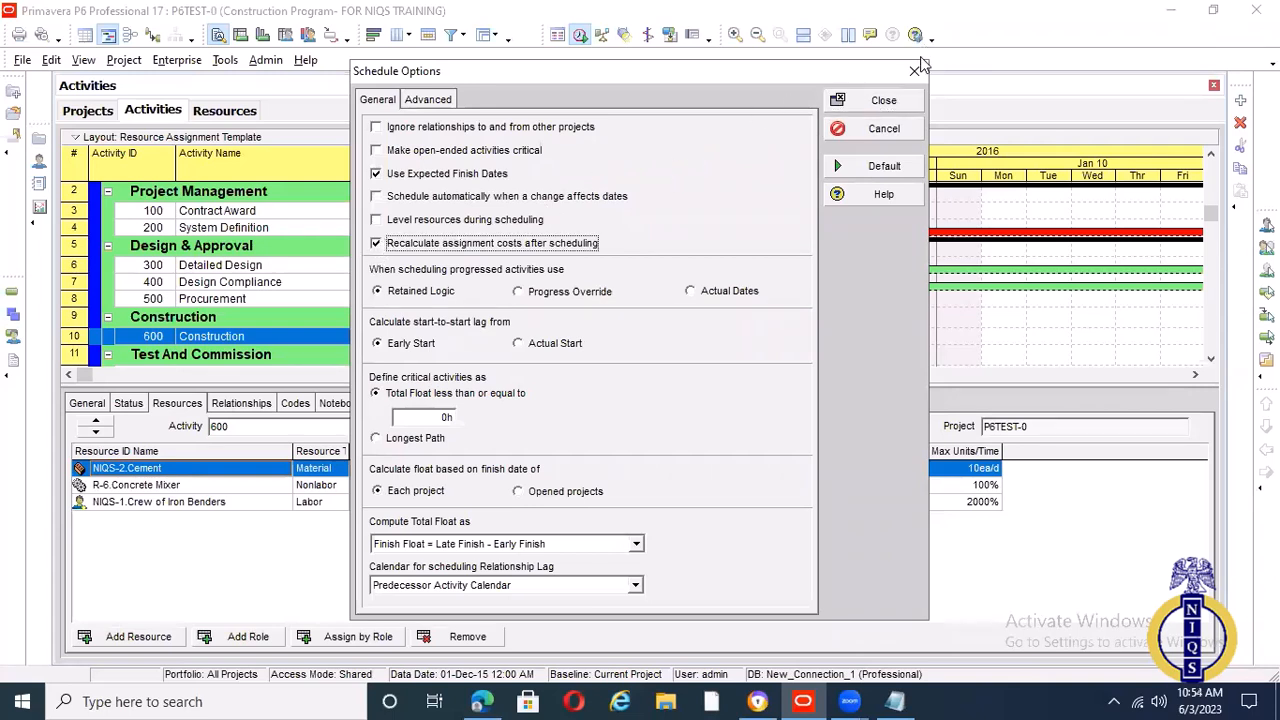
{"action": "left_click", "coordinate": [886, 101]}
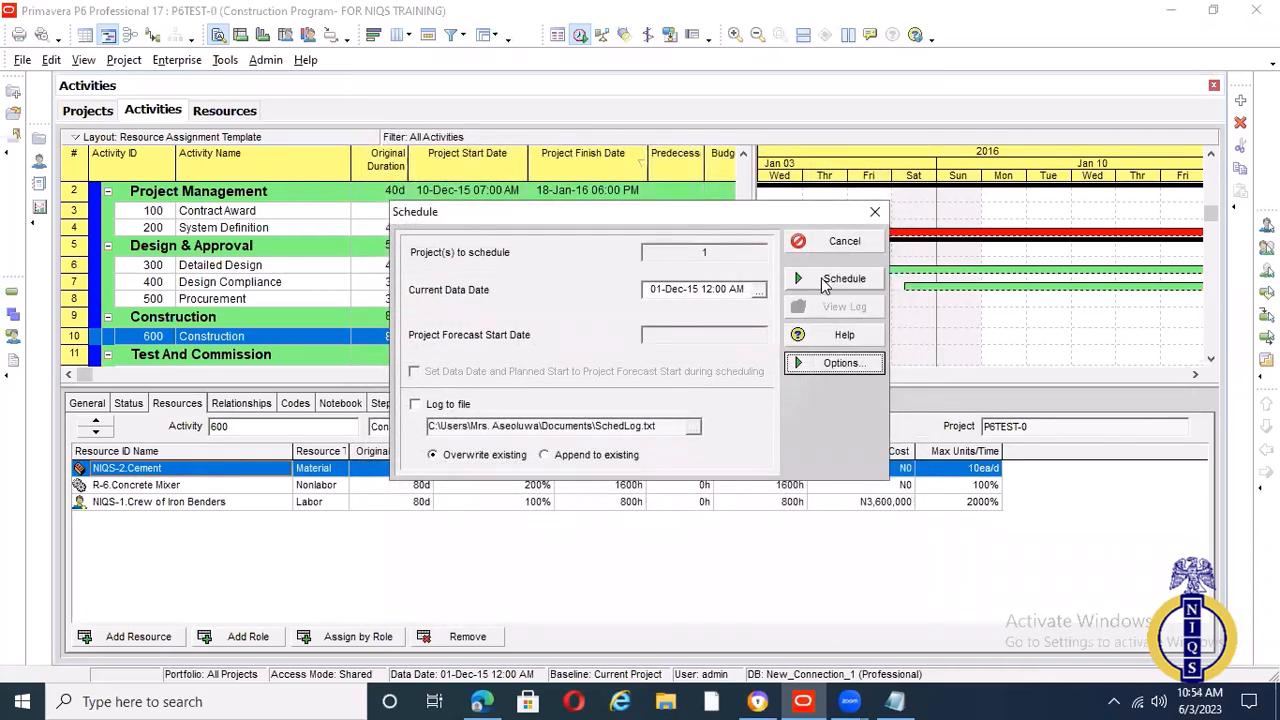
{"action": "left_click", "coordinate": [822, 283]}
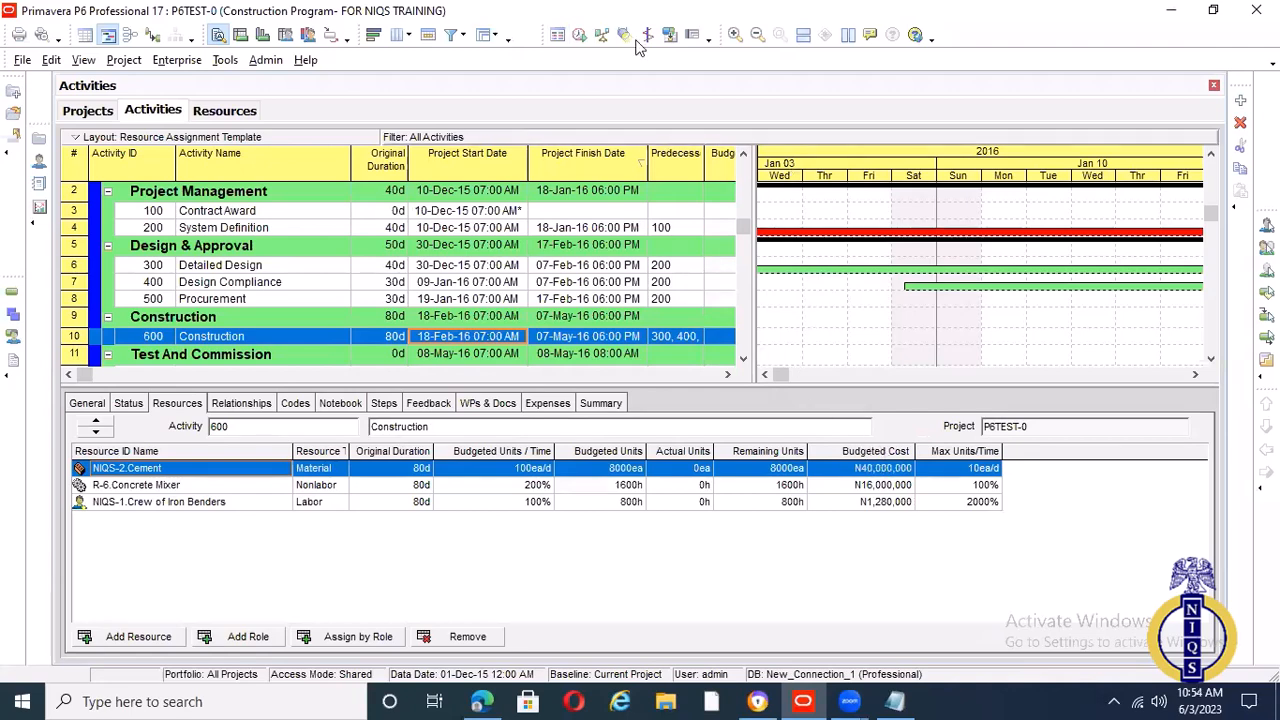
Widen the activity table to expose the Budgeted Labor Units, Budgeted Labor Cost, Successors and Resources columns, and consult the Notepad cost loading notes
{"action": "left_click", "coordinate": [580, 35]}
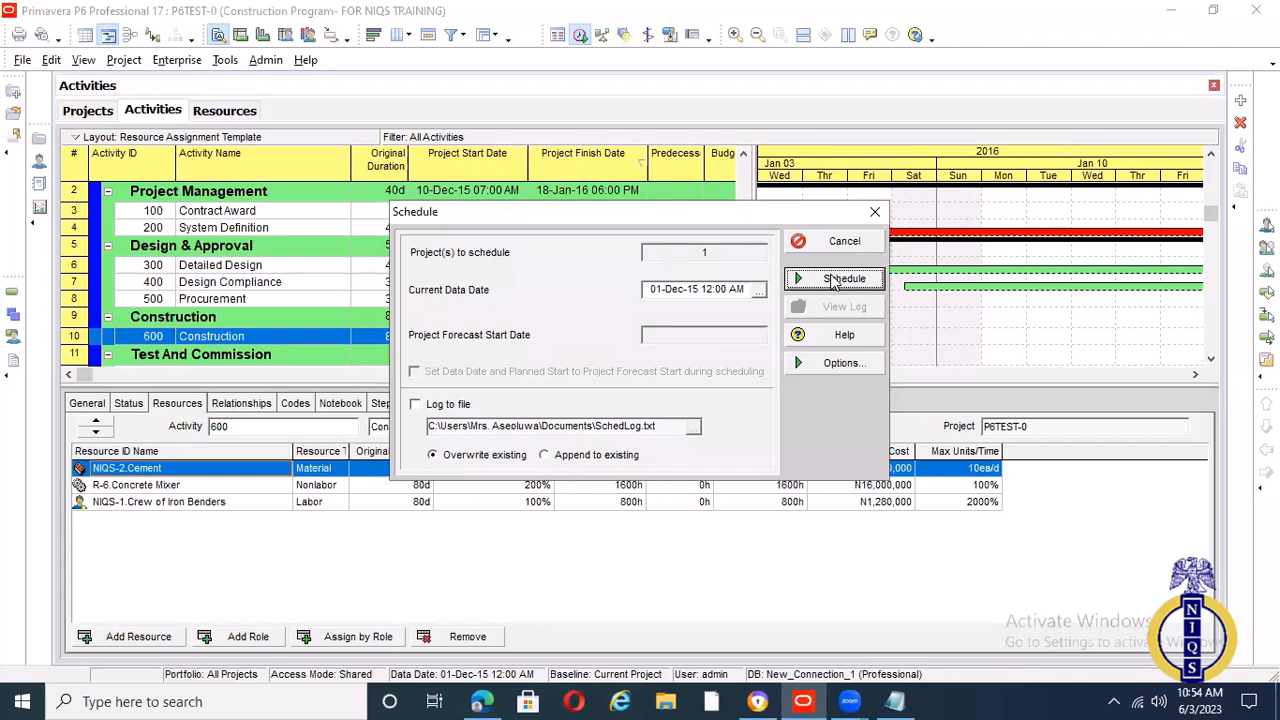
{"action": "left_click", "coordinate": [876, 213]}
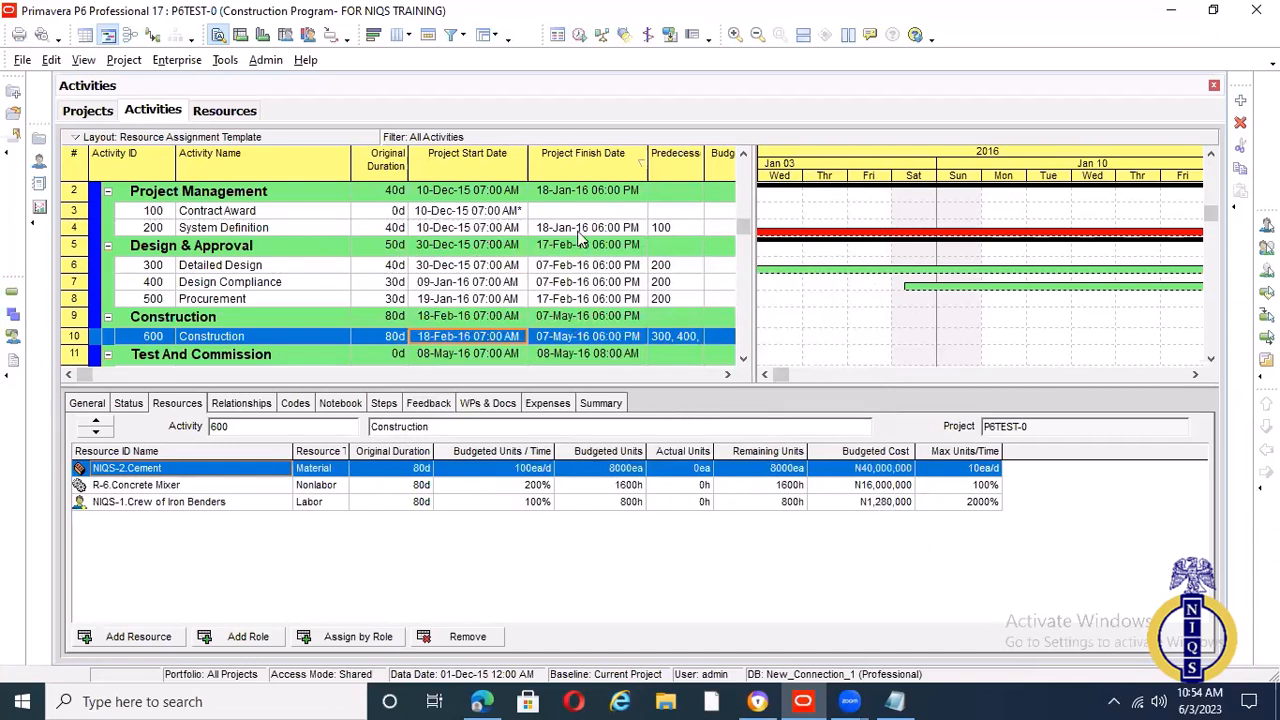
{"action": "left_click_drag", "start_coordinate": [752, 200], "coordinate": [988, 246]}
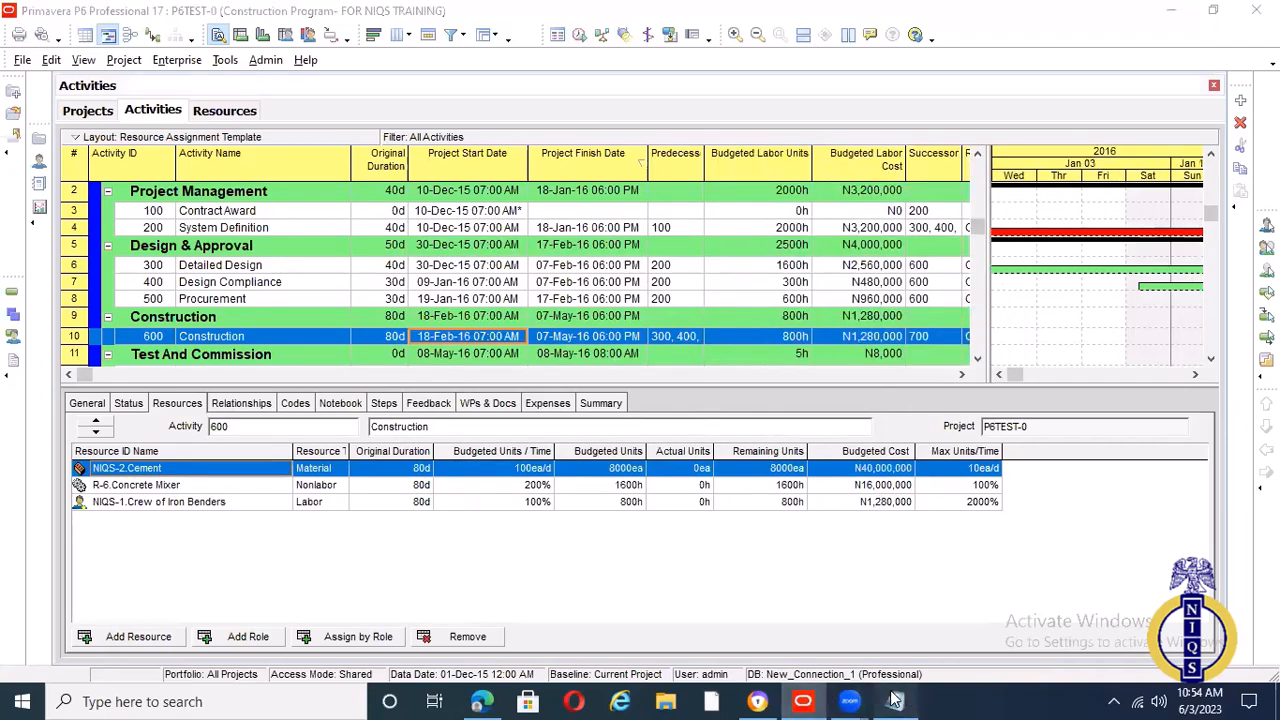
{"action": "left_click", "coordinate": [895, 701]}
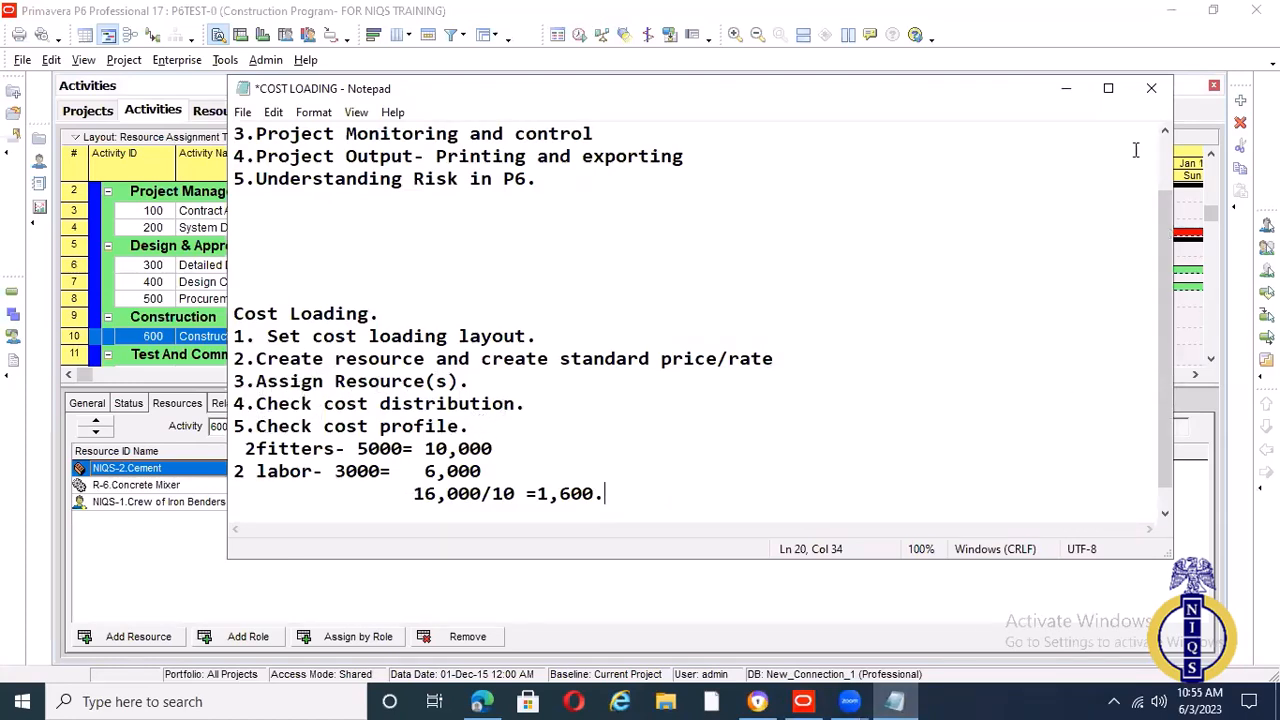
{"action": "left_click", "coordinate": [1066, 89]}
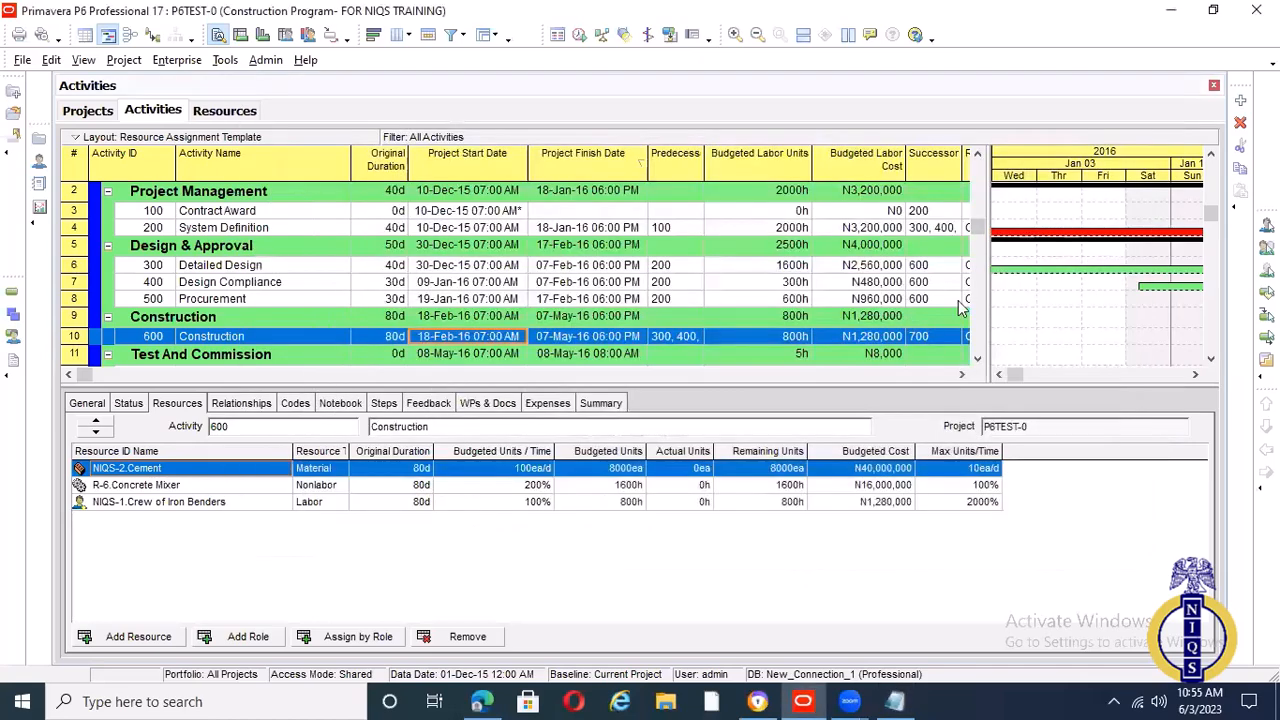
{"action": "left_click_drag", "start_coordinate": [985, 210], "coordinate": [1090, 210]}
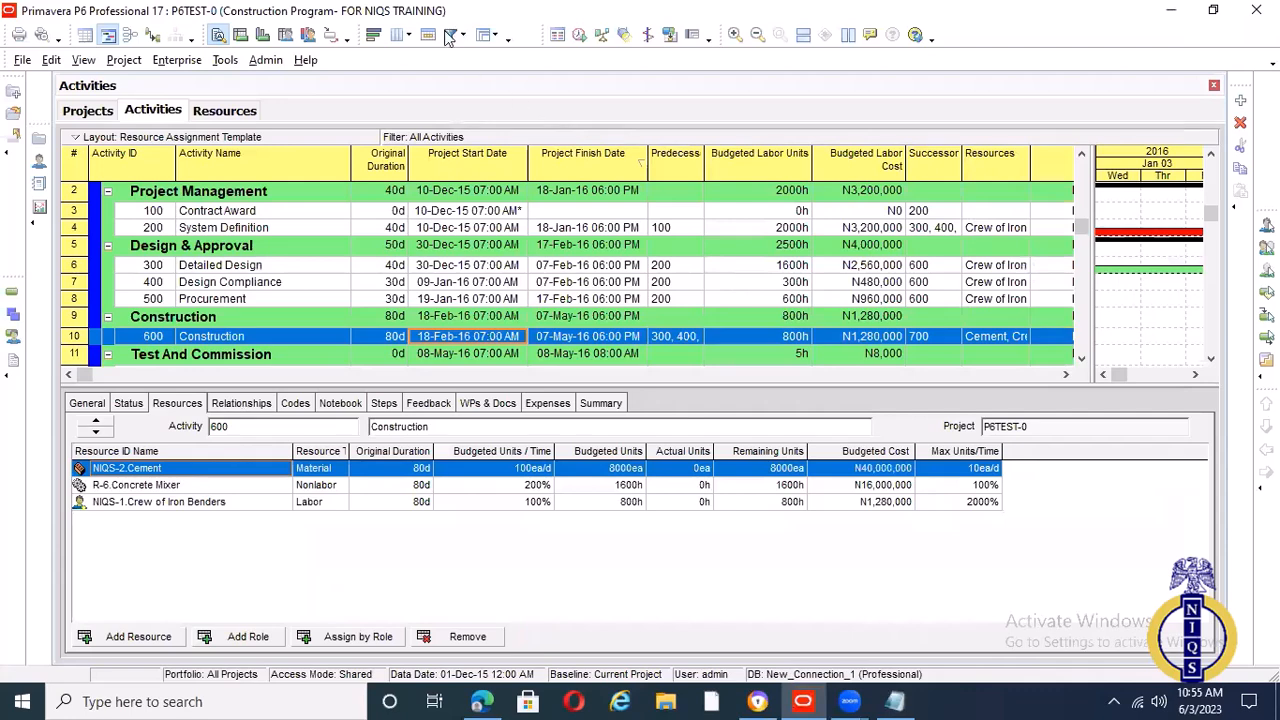
Remove Budgeted Labor Cost from the activity table's displayed columns and add it back after Successors
{"action": "left_click", "coordinate": [408, 35]}
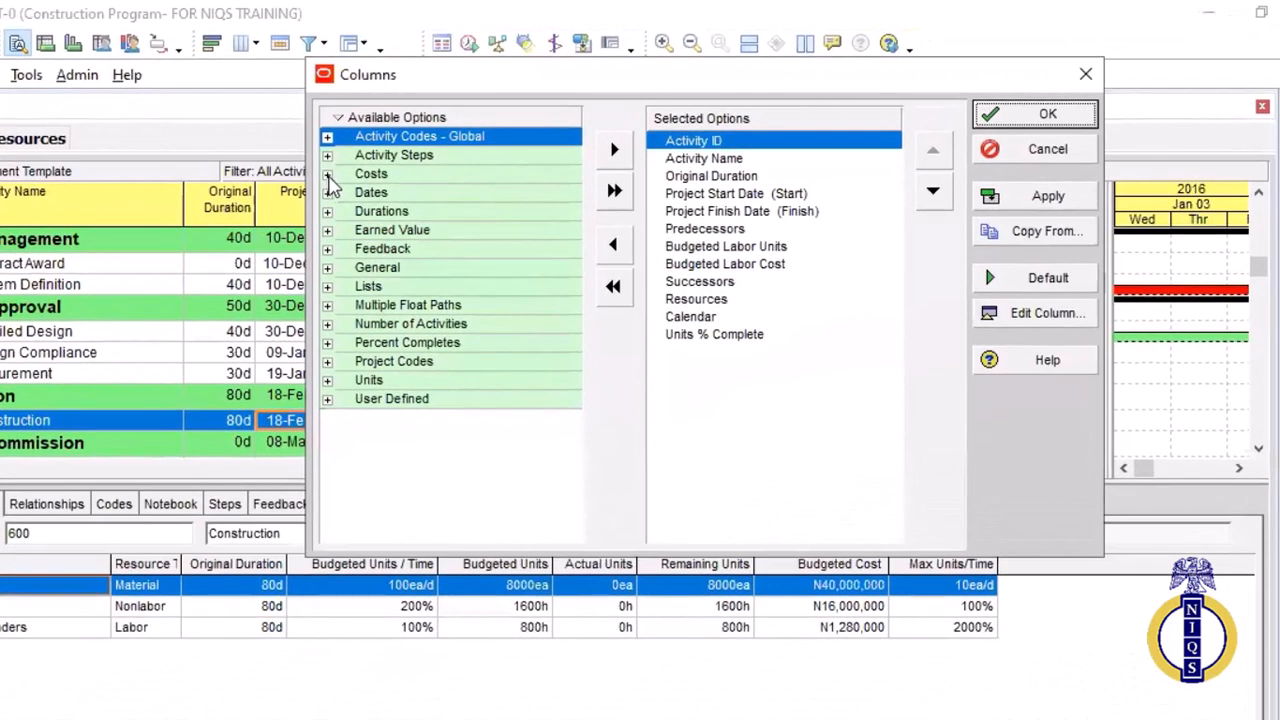
{"action": "left_click", "coordinate": [327, 174]}
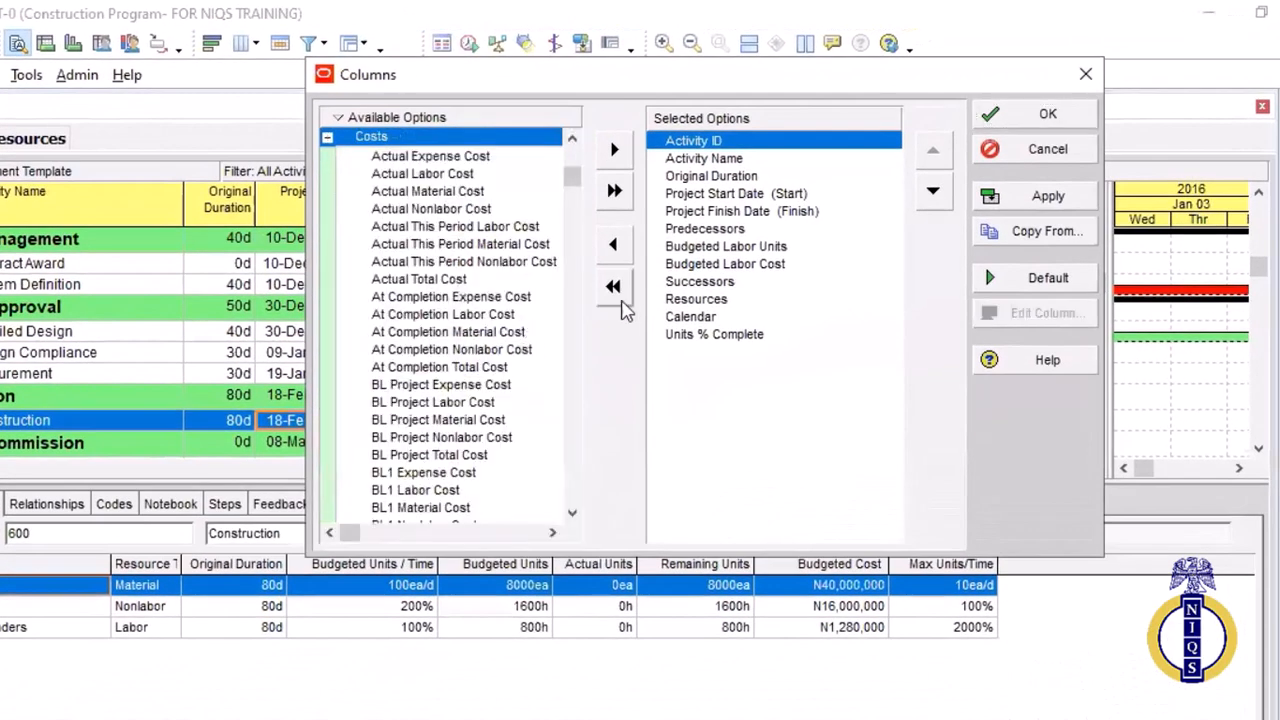
{"action": "left_click", "coordinate": [742, 265]}
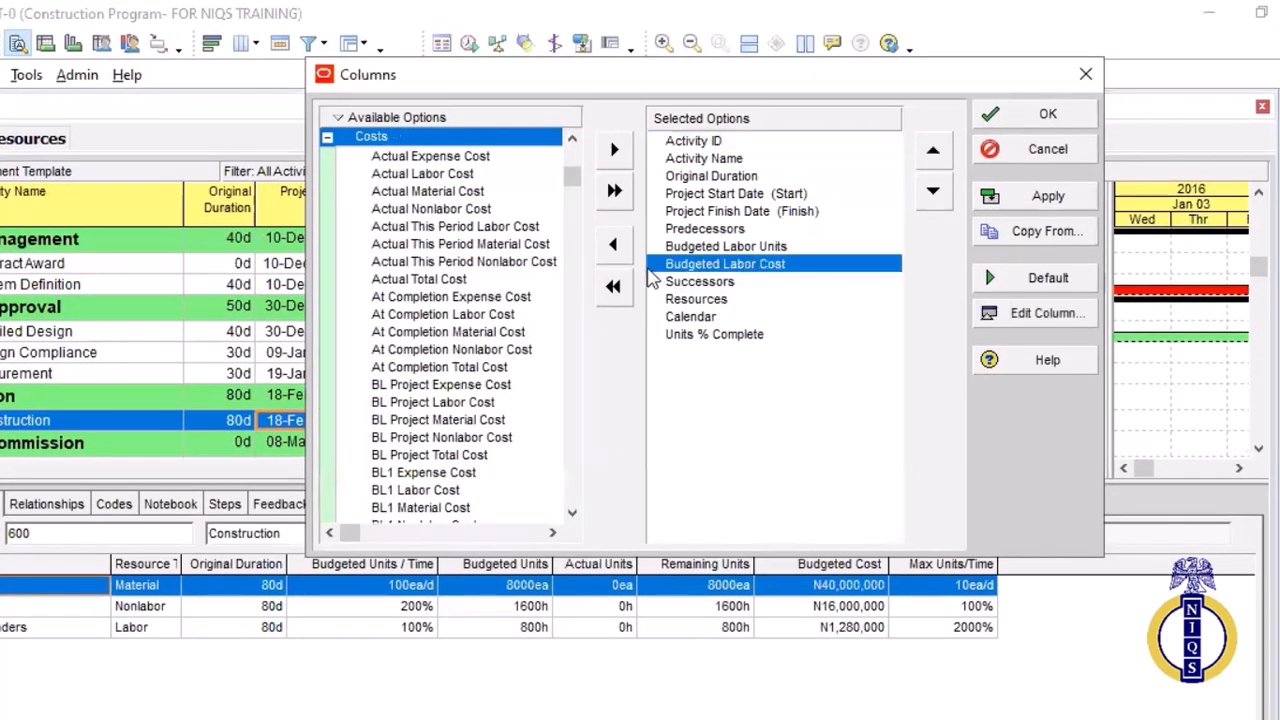
{"action": "left_click", "coordinate": [614, 246]}
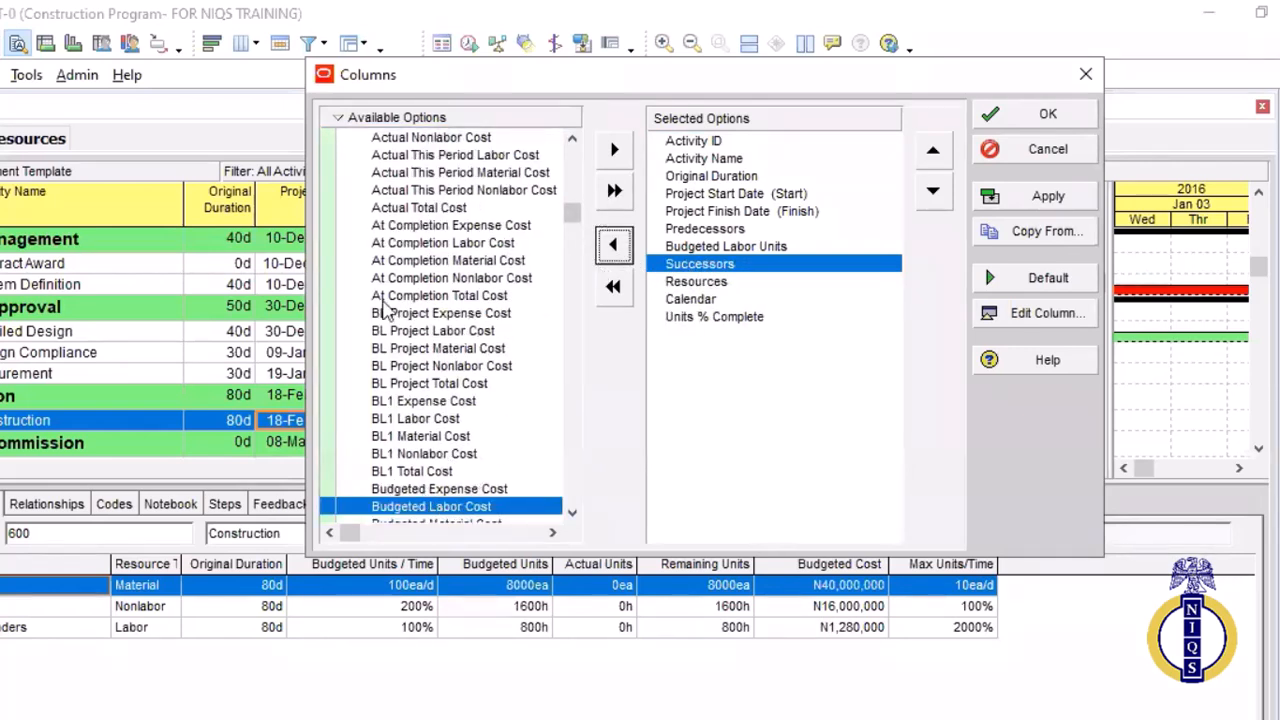
{"action": "left_click", "coordinate": [341, 118]}
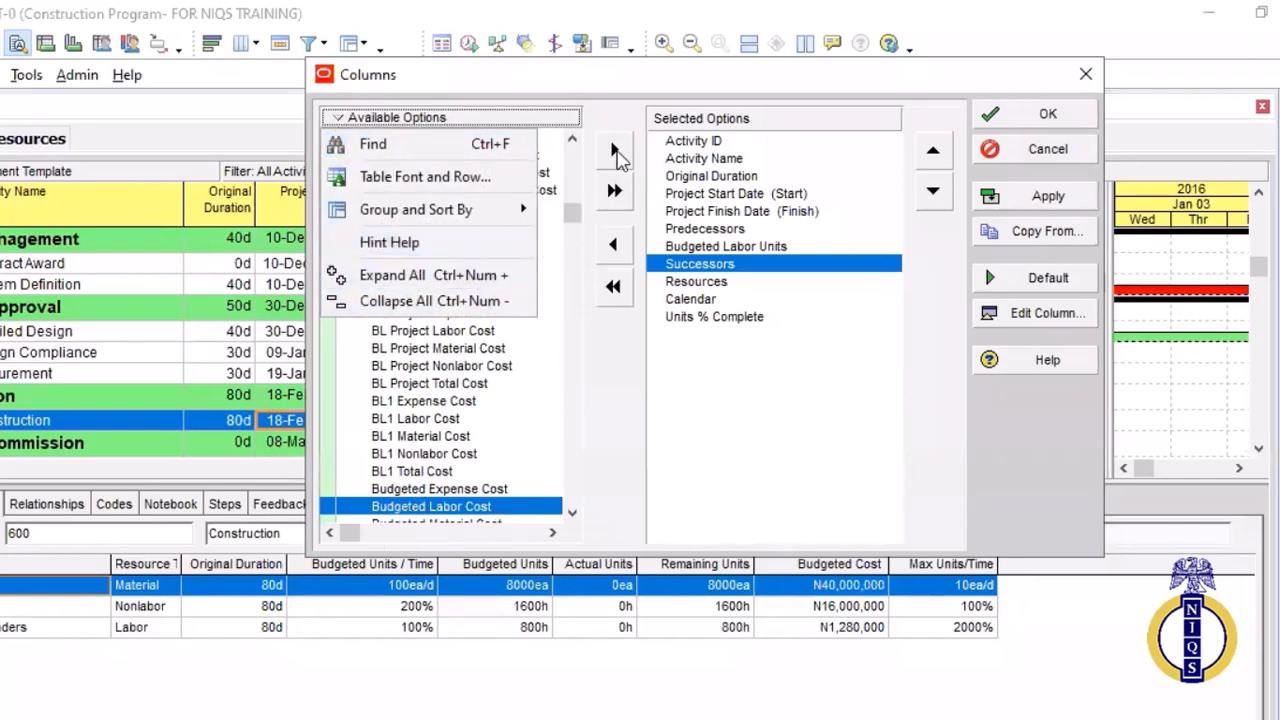
{"action": "left_click", "coordinate": [615, 152]}
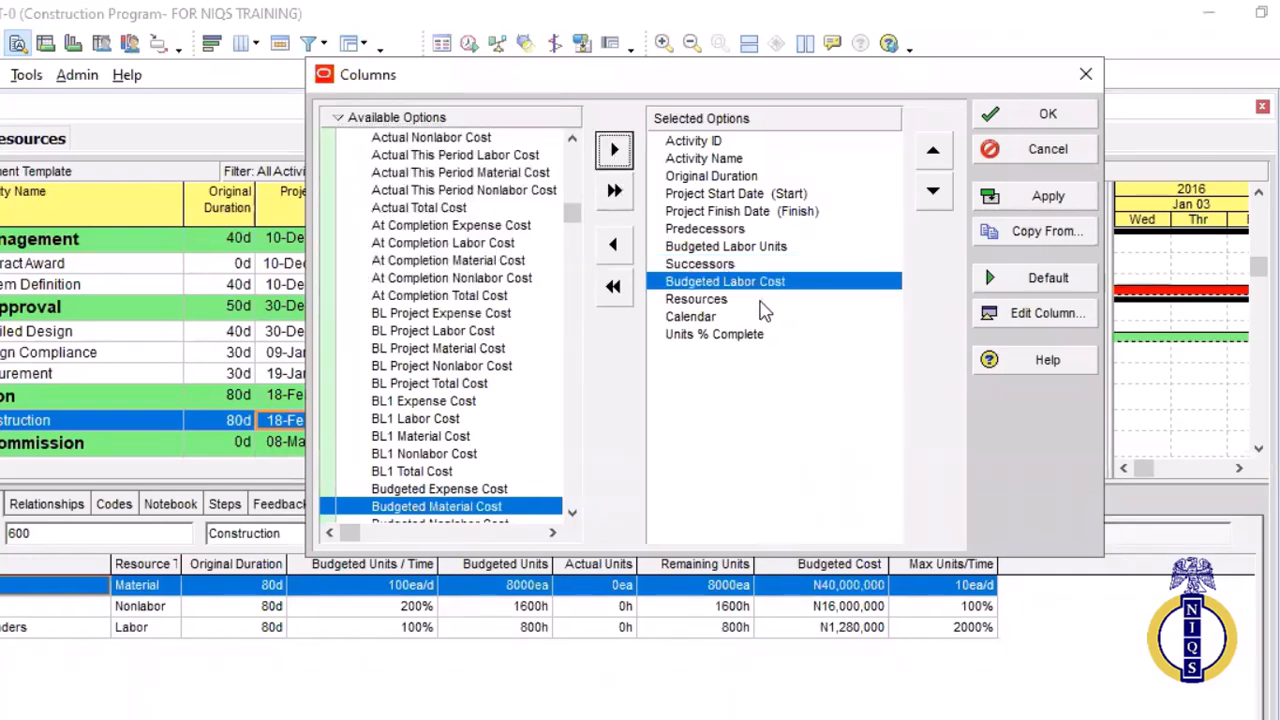
Remove Successors, Predecessors and Resources from the activity table's displayed columns and apply the selection
{"action": "left_click", "coordinate": [715, 264]}
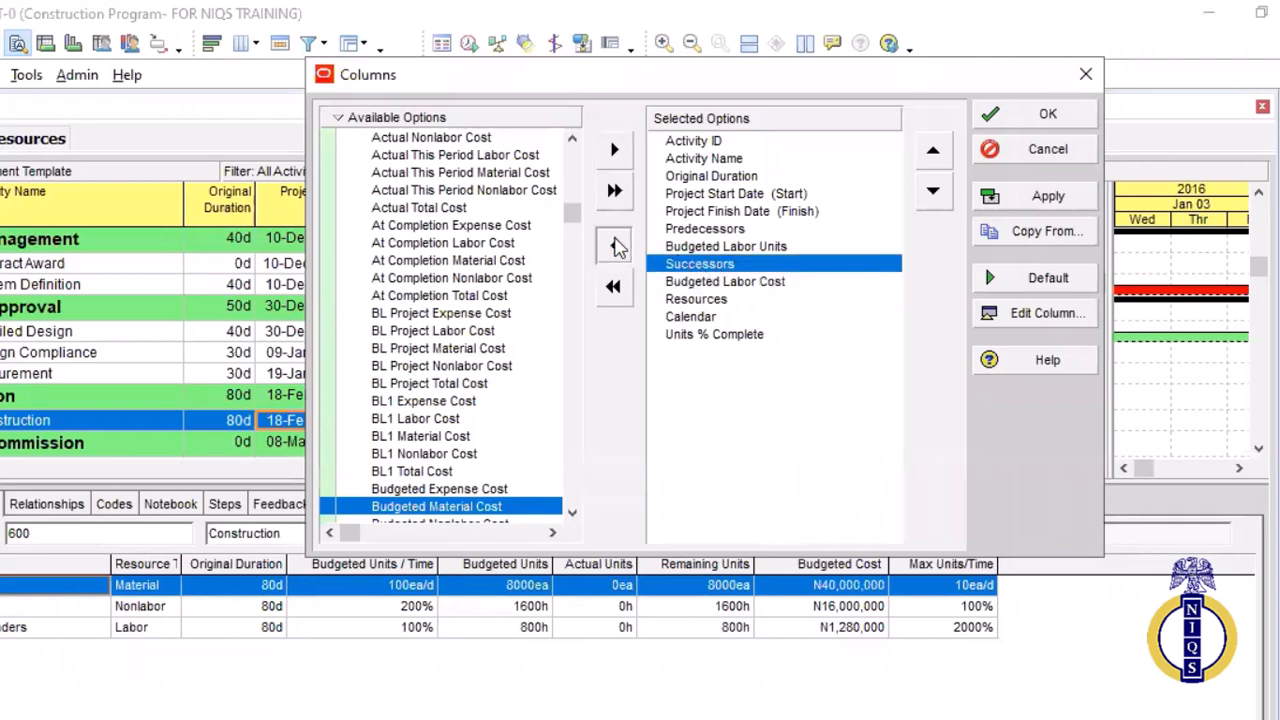
{"action": "left_click", "coordinate": [614, 245]}
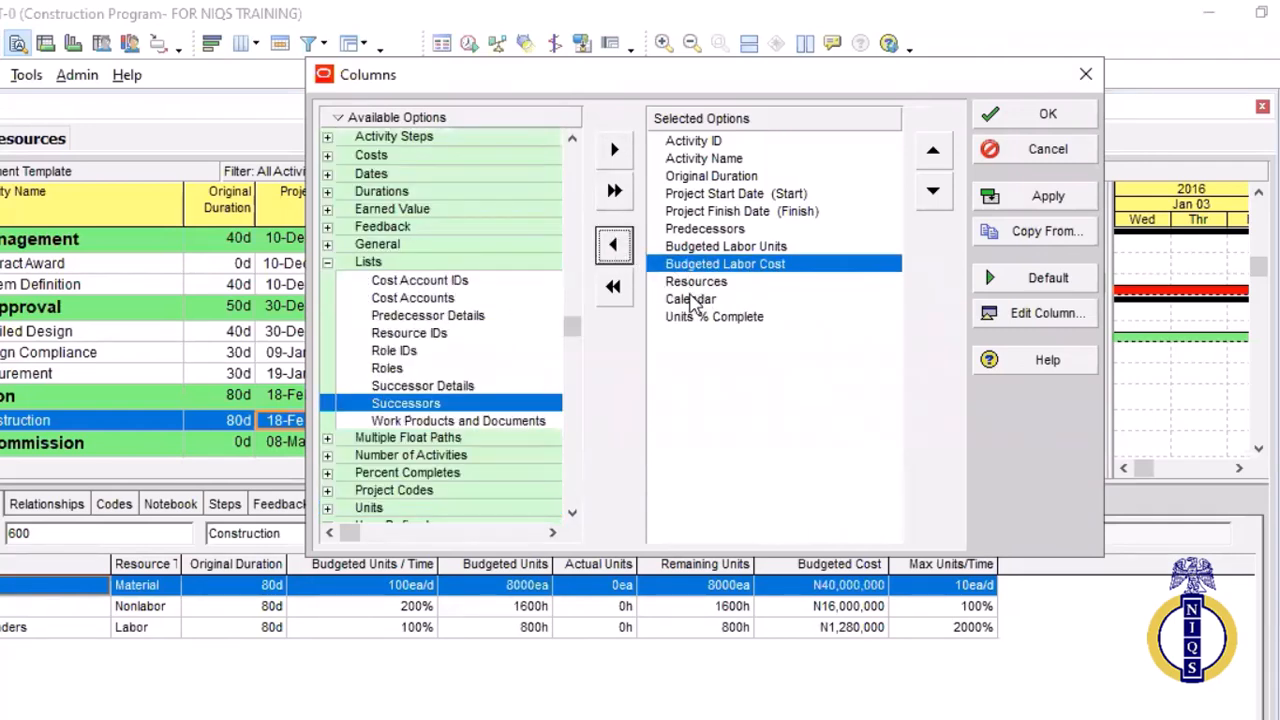
{"action": "left_click", "coordinate": [690, 230]}
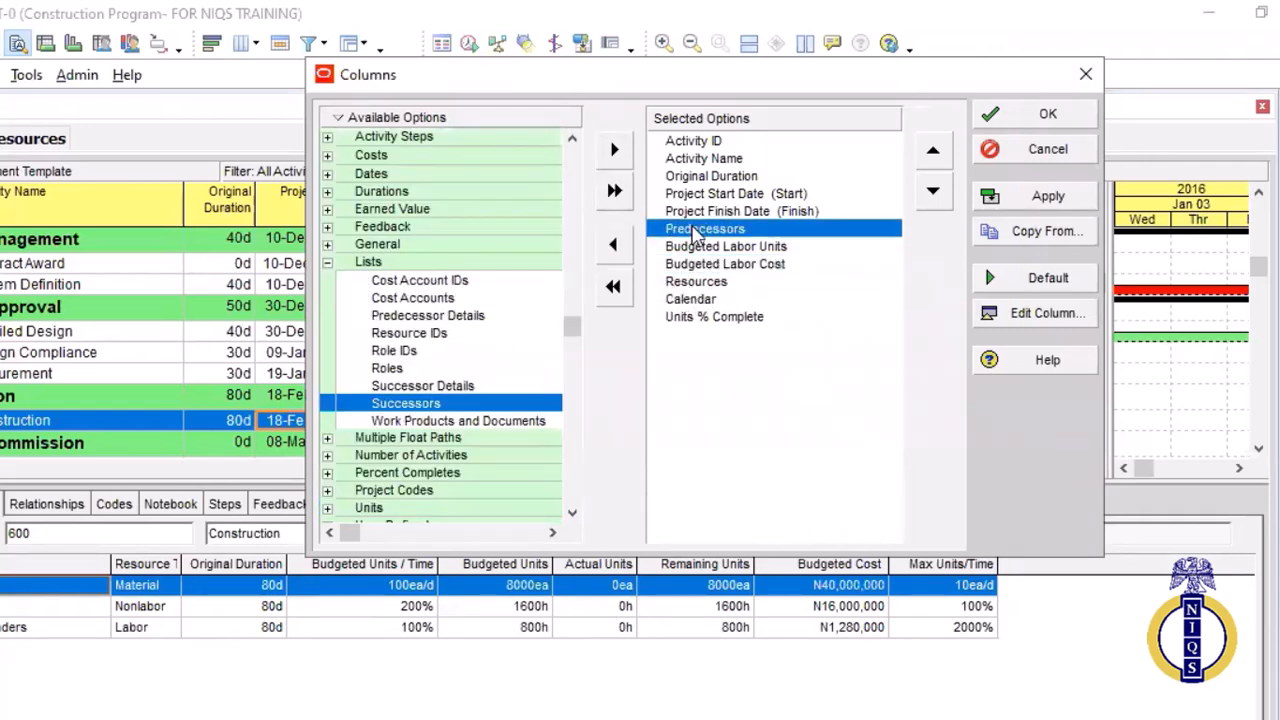
{"action": "left_click", "coordinate": [618, 248]}
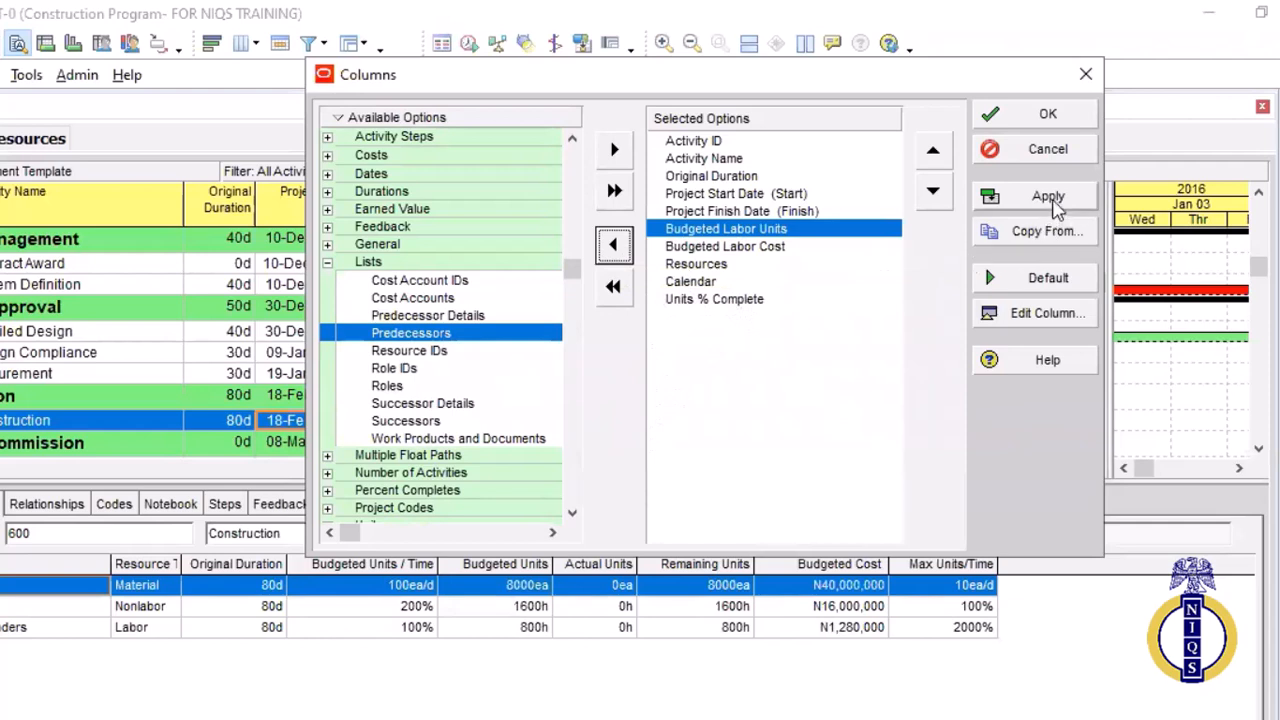
{"action": "left_click", "coordinate": [732, 264]}
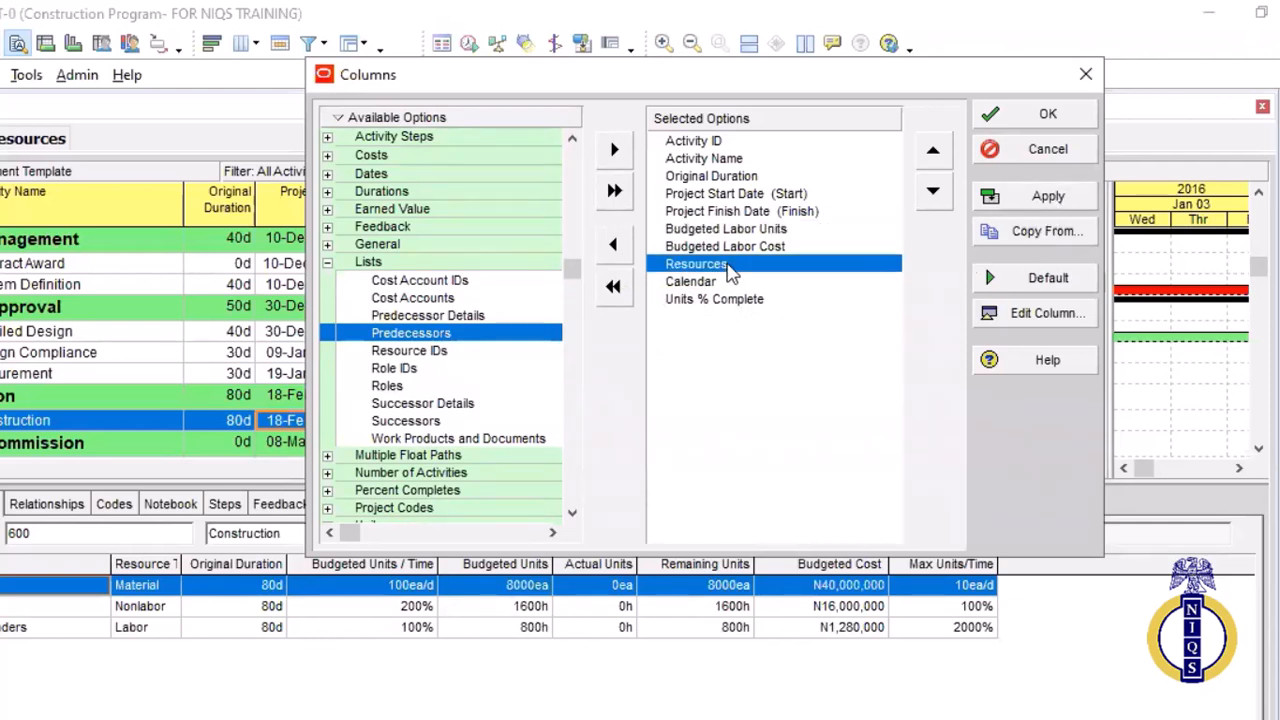
{"action": "left_click", "coordinate": [612, 250]}
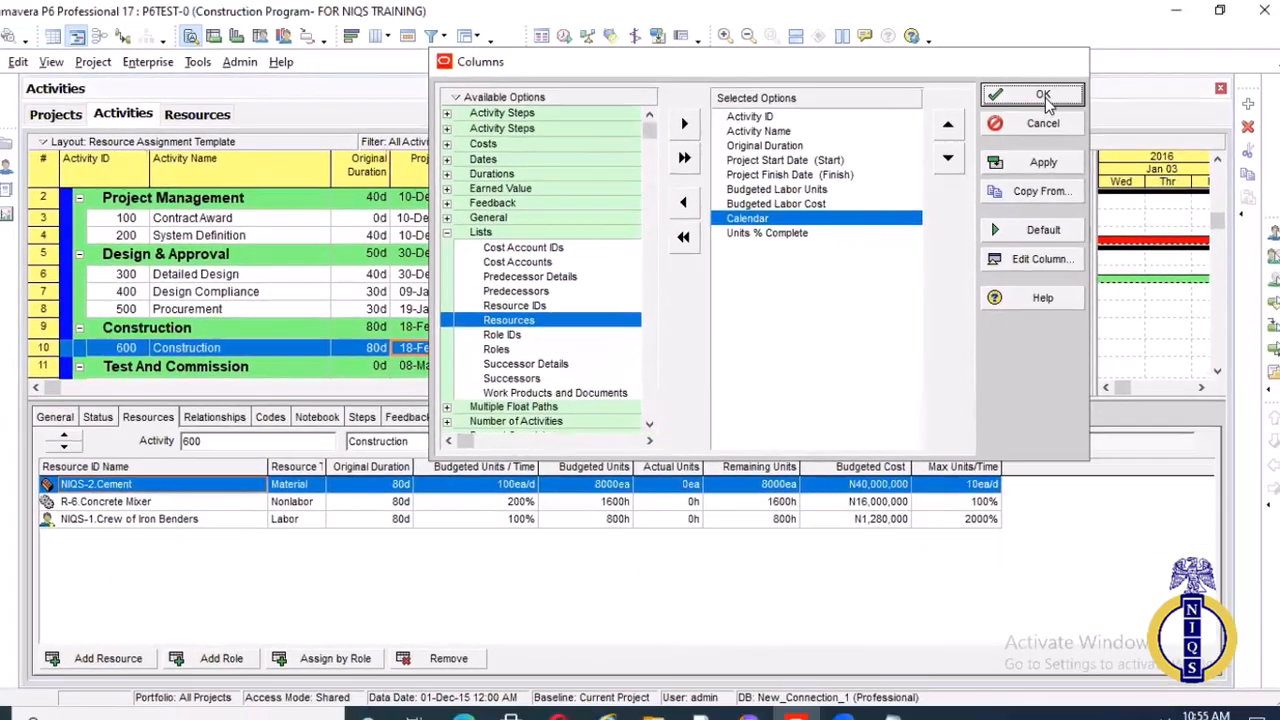
{"action": "left_click", "coordinate": [1045, 97]}
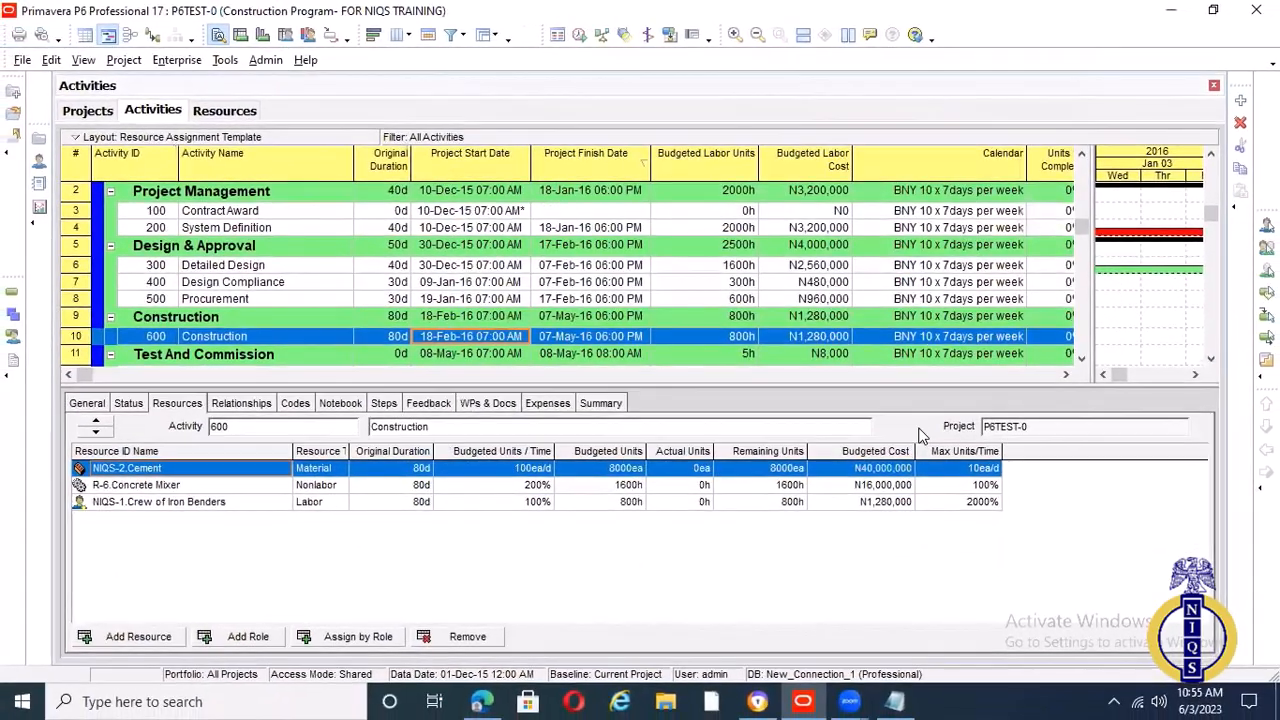
Collapse the Project Management, Design & Approval, Construction, and Test And Commission groups in the activity table
{"action": "scroll", "coordinate": [592, 258], "scroll_direction": "up", "scroll_amount": 1}
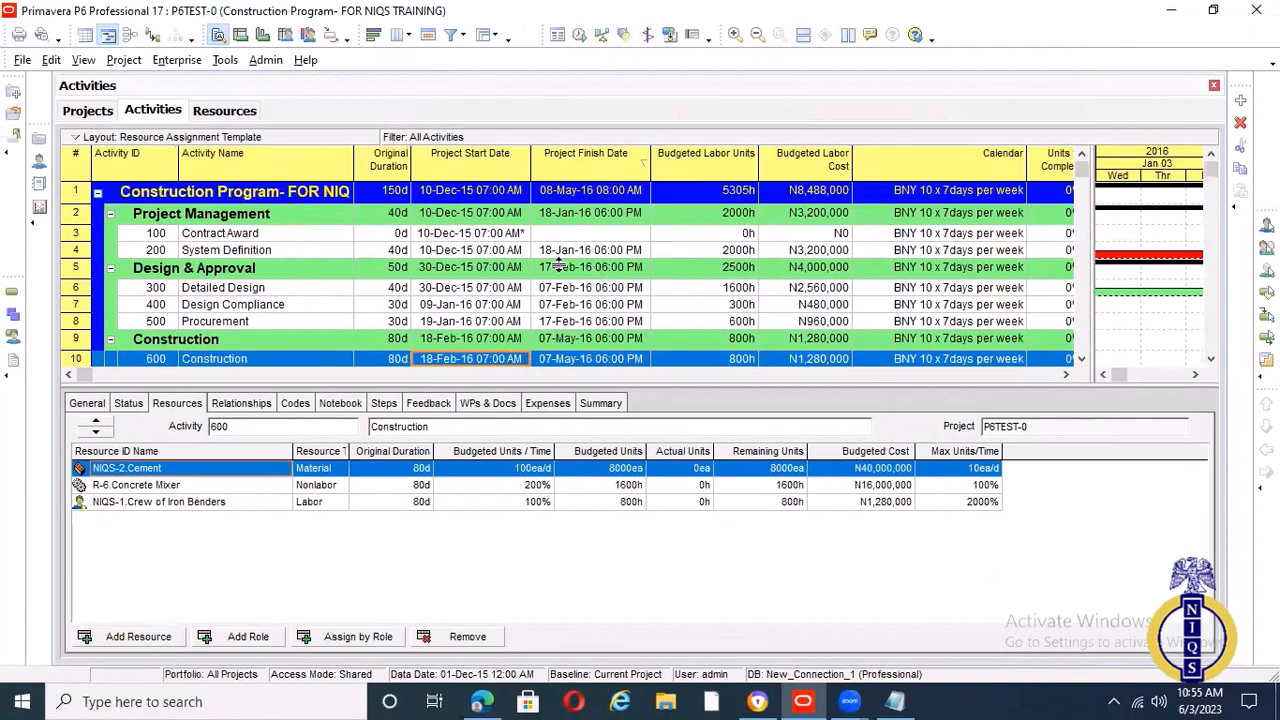
{"action": "left_click", "coordinate": [111, 216]}
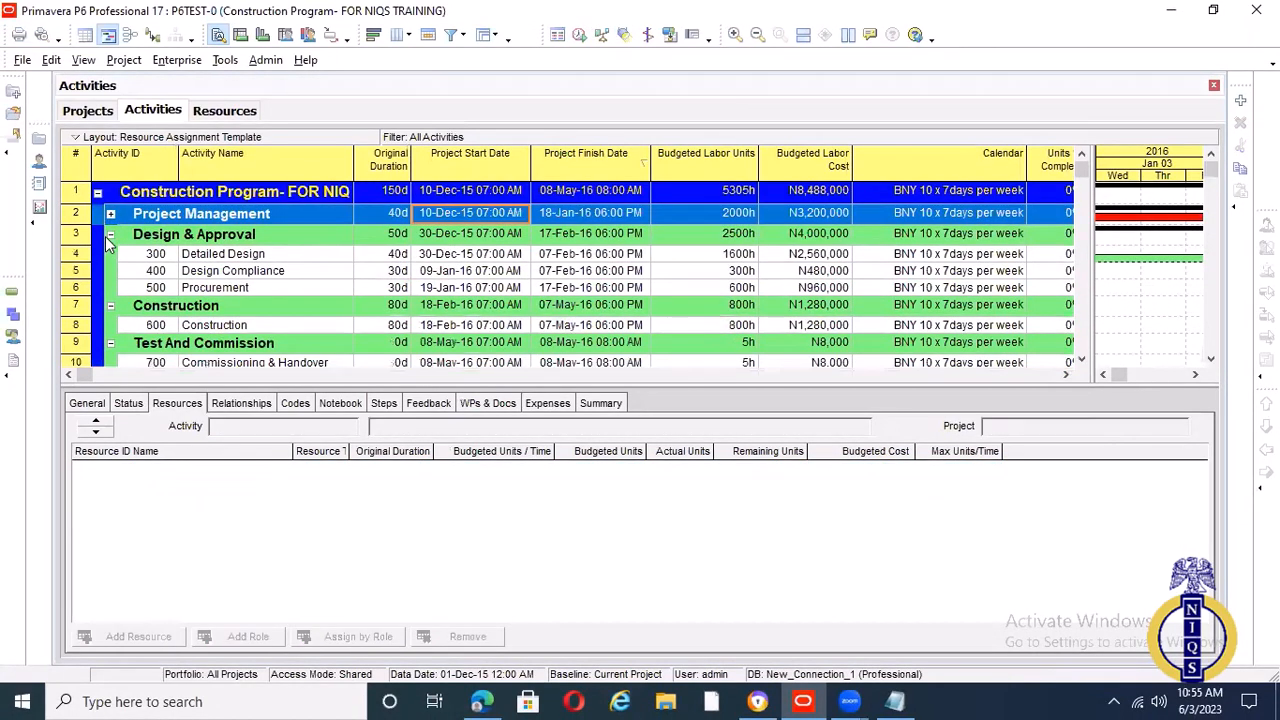
{"action": "left_click", "coordinate": [111, 236]}
{"action": "left_click", "coordinate": [101, 256]}
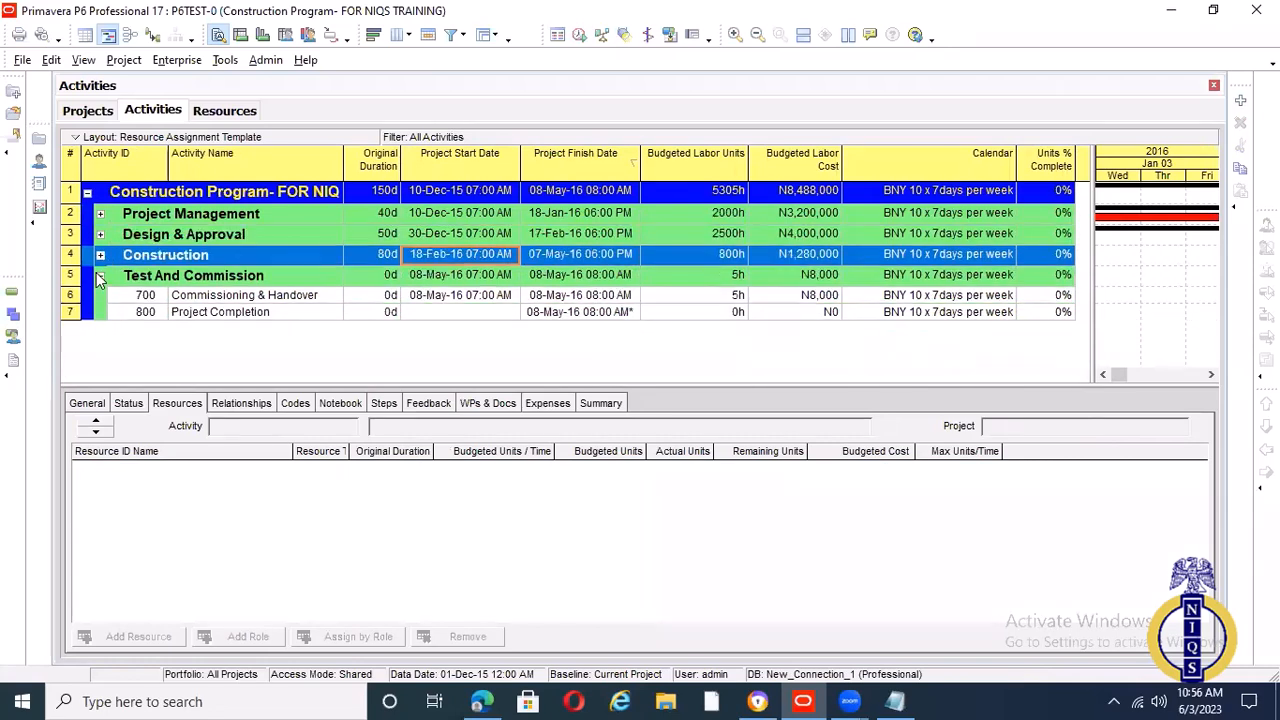
{"action": "left_click", "coordinate": [100, 277]}
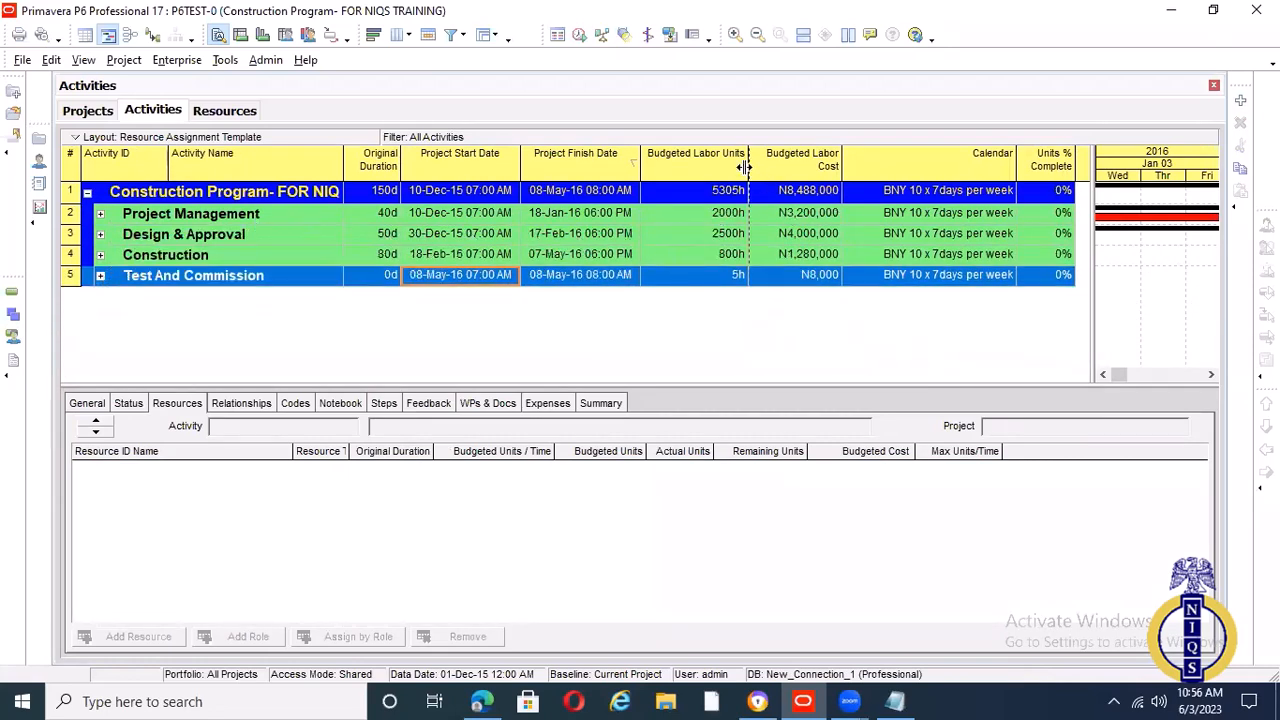
Narrow the Budgeted Labor Units and Budgeted Labor Cost columns, and briefly view the activities inside the Project Management group
{"action": "left_click_drag", "start_coordinate": [745, 167], "coordinate": [722, 173]}
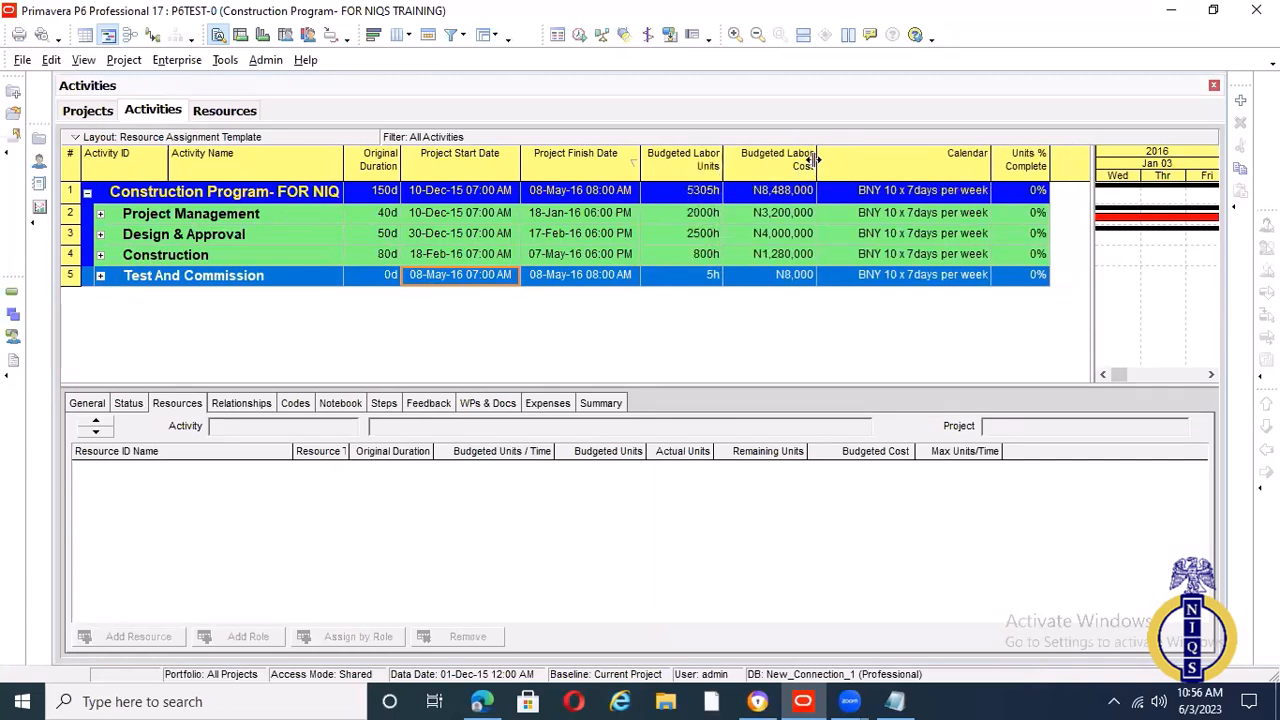
{"action": "left_click_drag", "start_coordinate": [816, 163], "coordinate": [805, 165]}
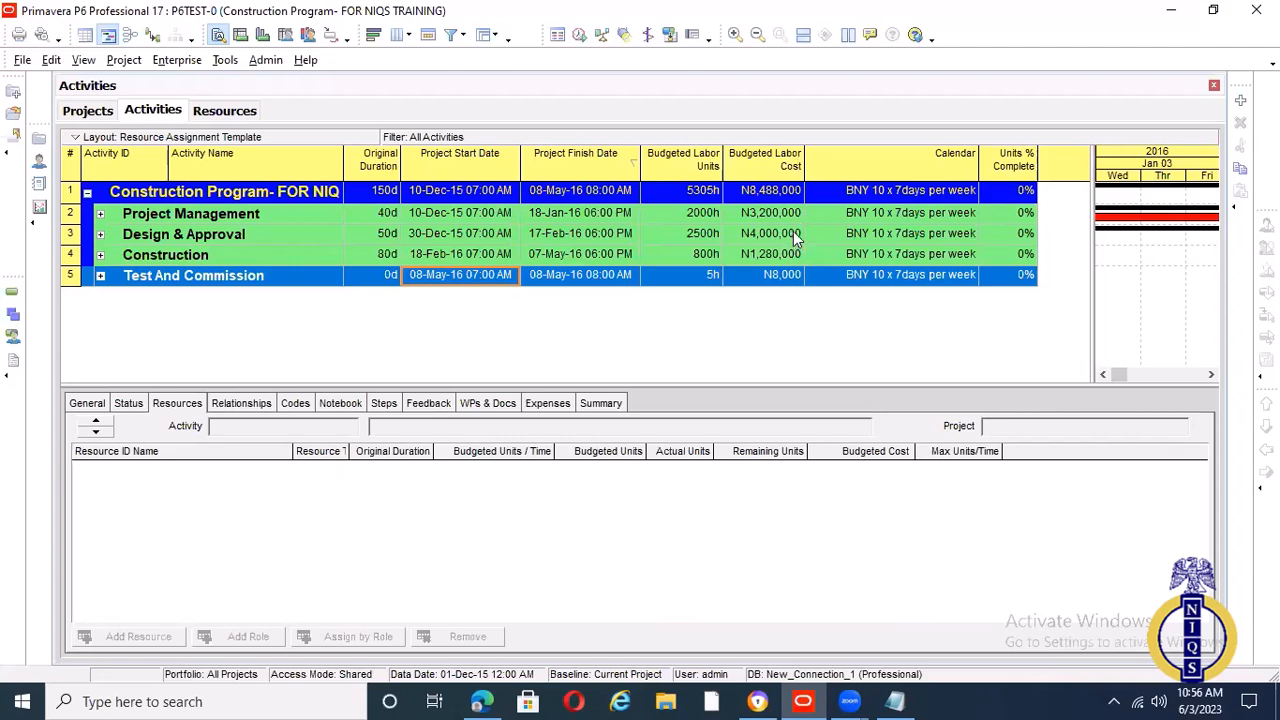
{"action": "left_click", "coordinate": [100, 214]}
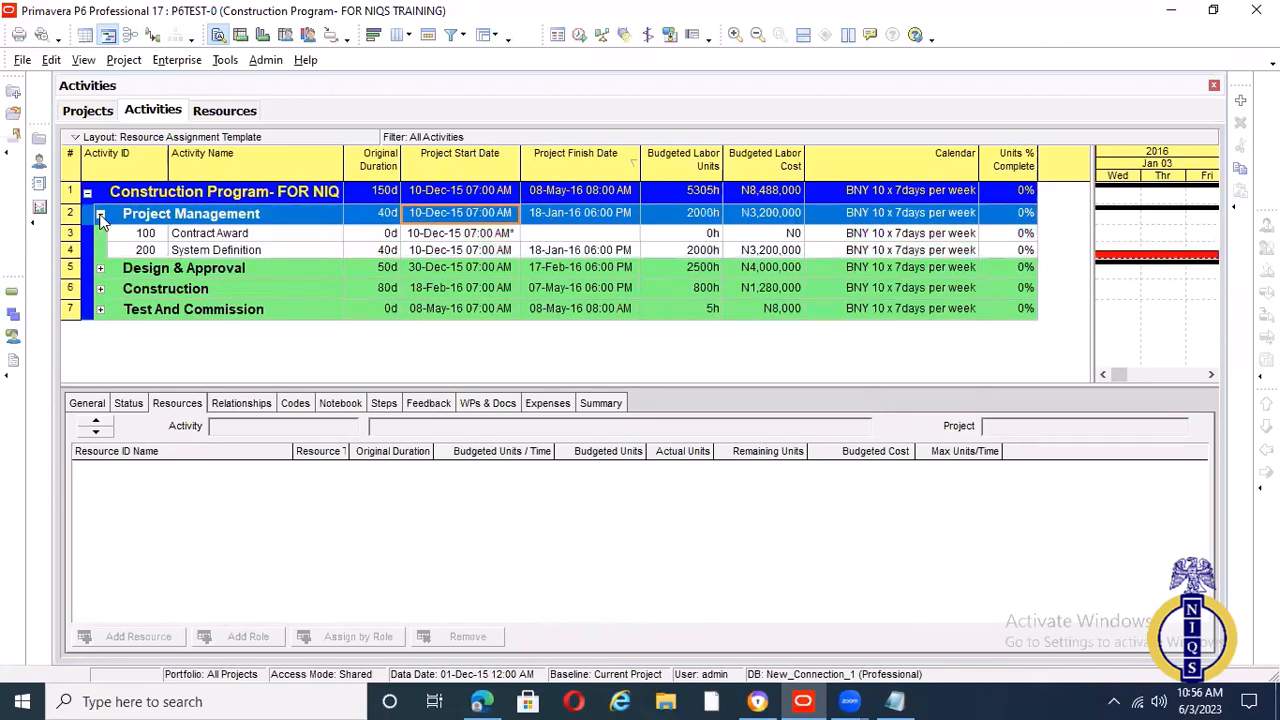
{"action": "left_click", "coordinate": [100, 214]}
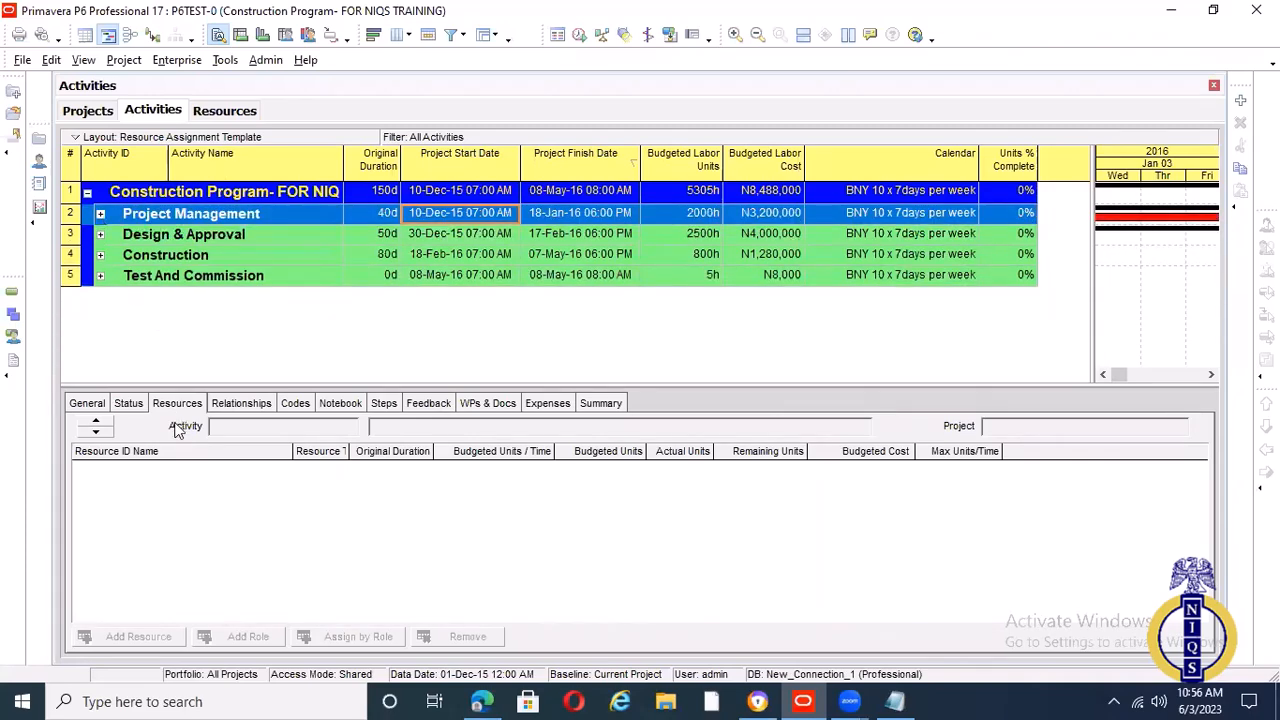
Start adding a resource with the list switched to all resources, and cancel the New Resource Wizard
{"action": "left_click", "coordinate": [222, 110]}
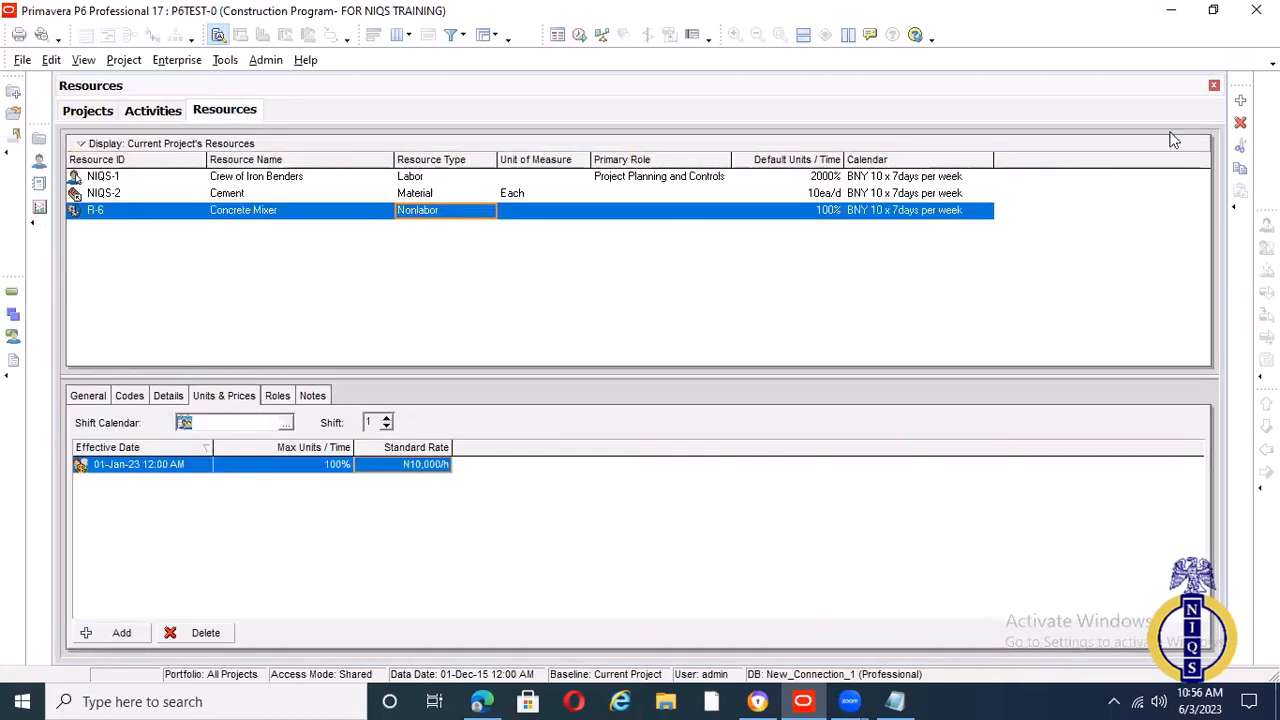
{"action": "left_click", "coordinate": [1240, 100]}
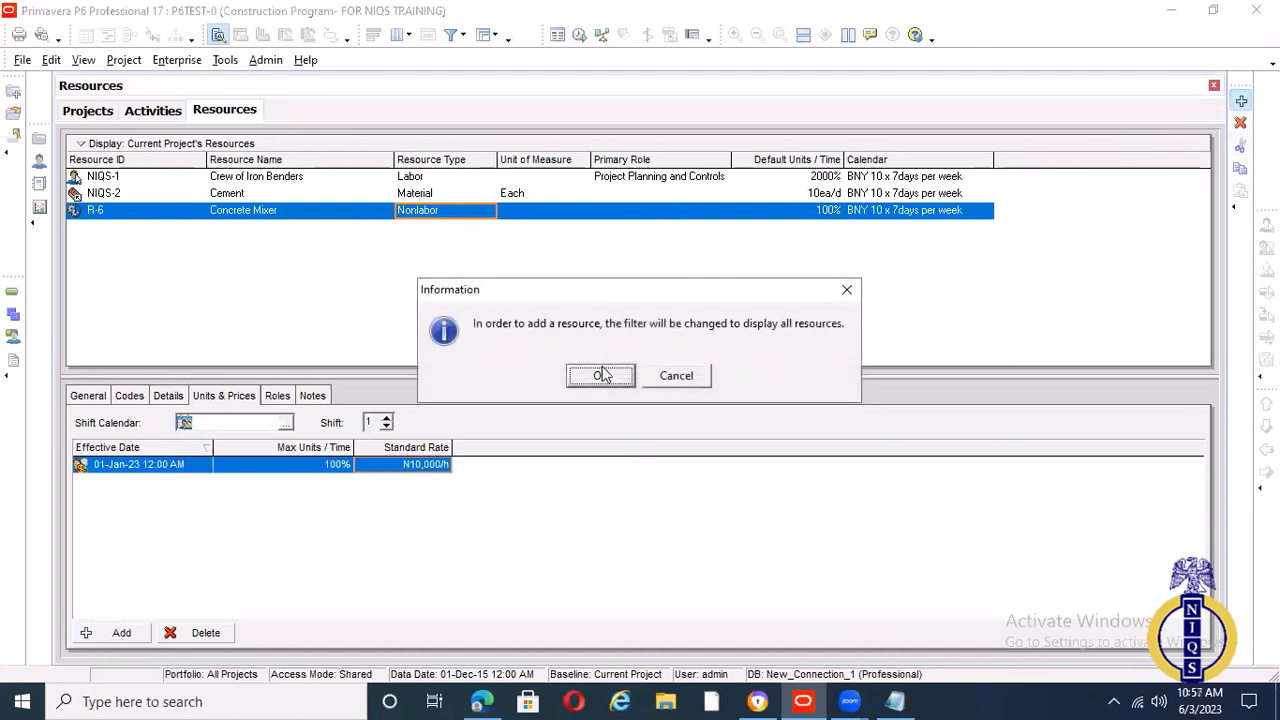
{"action": "left_click", "coordinate": [601, 372]}
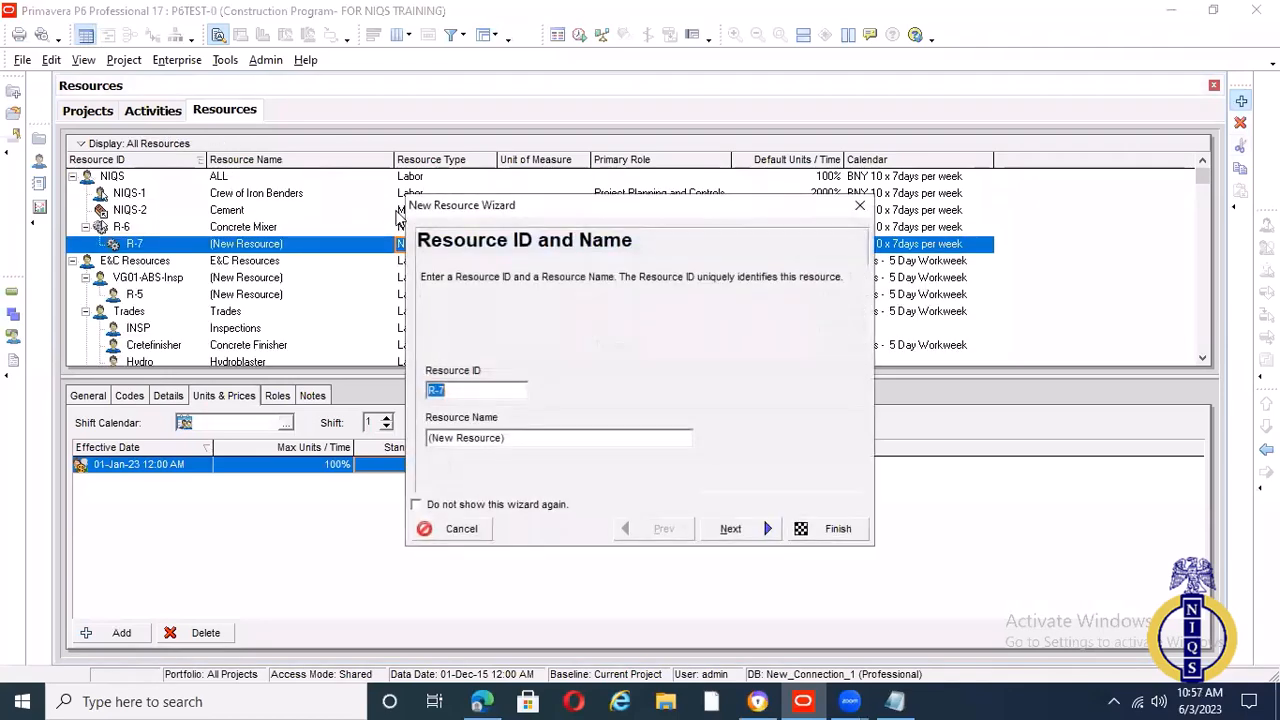
{"action": "left_click", "coordinate": [859, 207]}
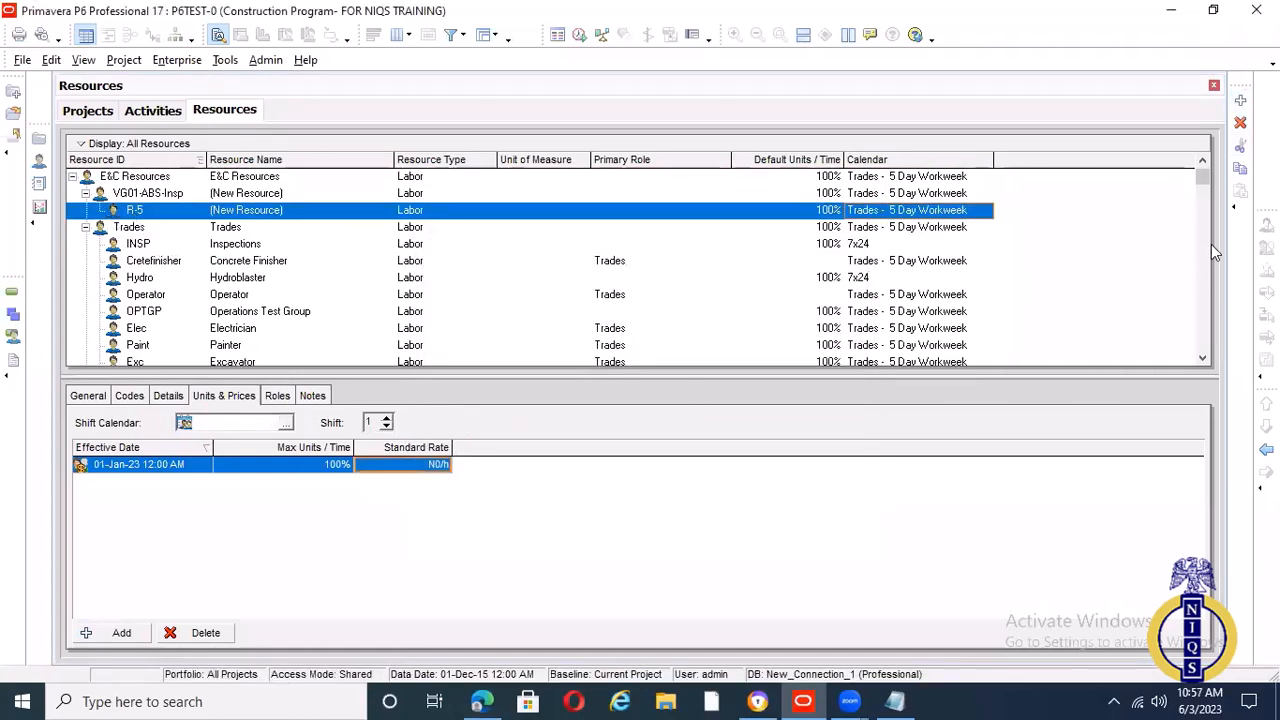
Promote resource R-5 to the top level of the resource hierarchy, checking the list sorted by Resource ID in both directions
{"action": "left_click", "coordinate": [1266, 450]}
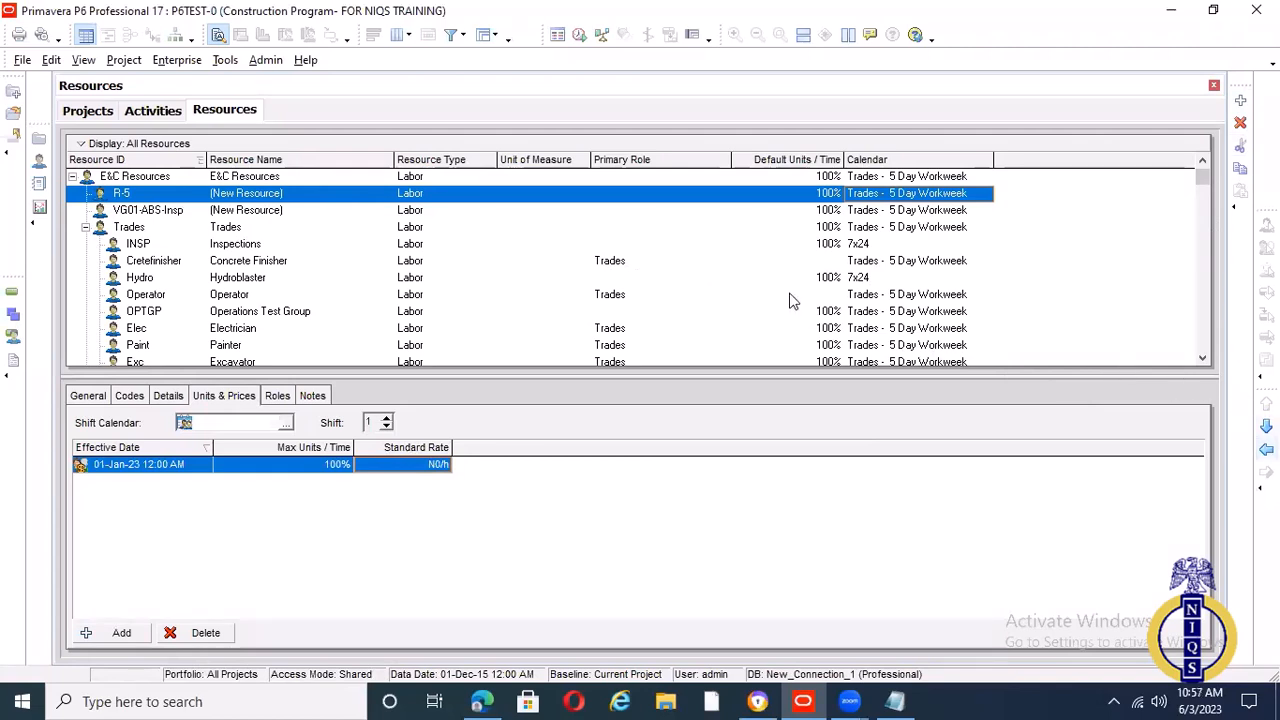
{"action": "left_click", "coordinate": [158, 160]}
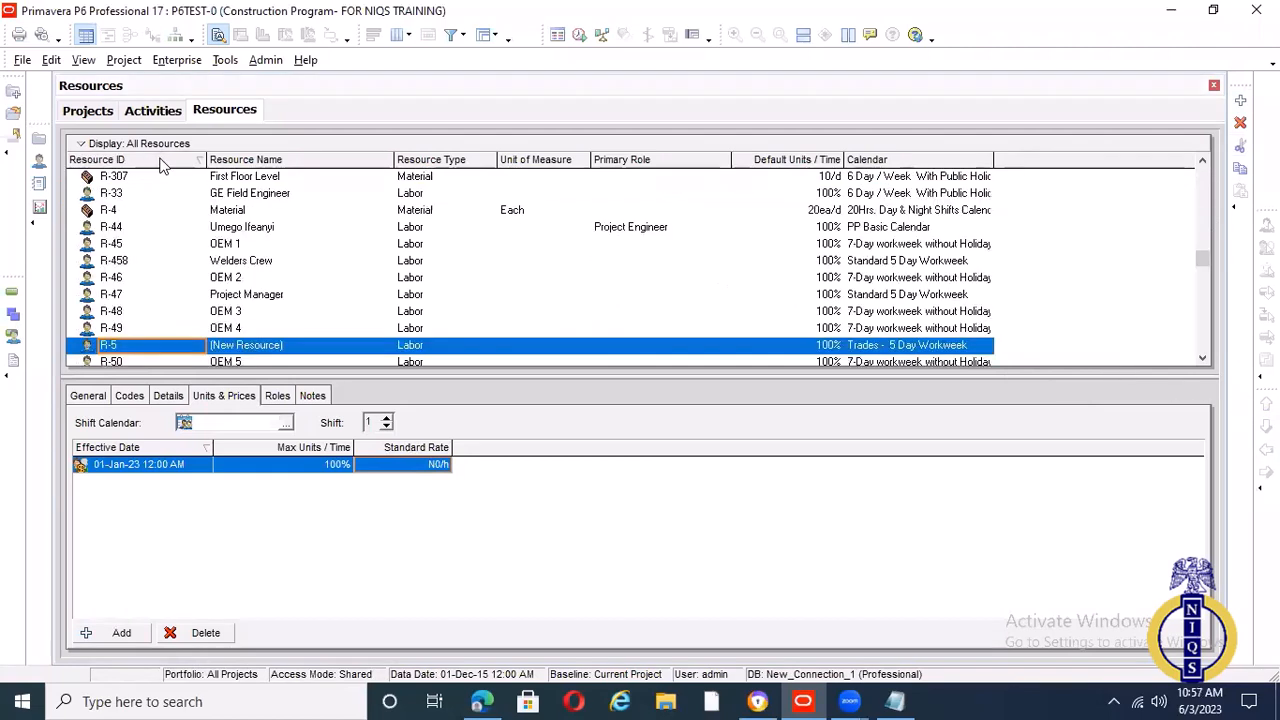
{"action": "scroll", "coordinate": [455, 303], "scroll_direction": "down", "scroll_amount": 10}
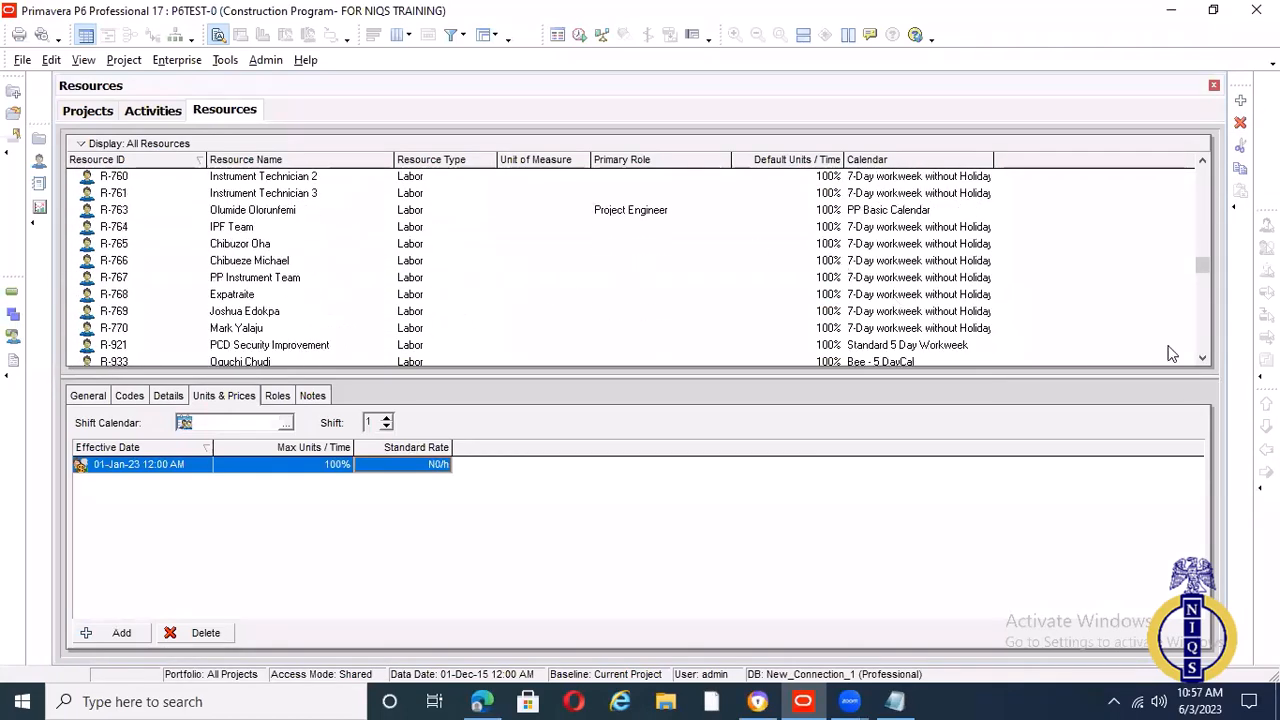
{"action": "left_click_drag", "start_coordinate": [1202, 266], "coordinate": [1197, 148]}
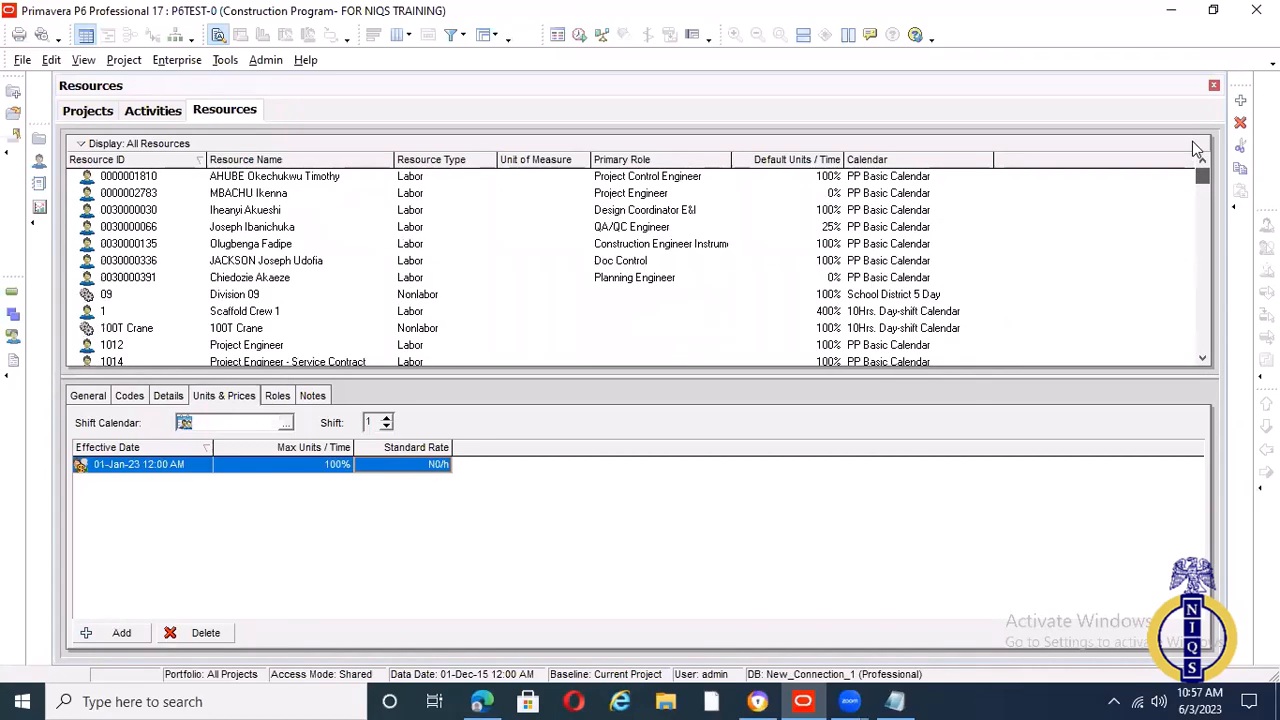
{"action": "left_click", "coordinate": [185, 159]}
{"action": "scroll", "coordinate": [153, 205], "scroll_direction": "up", "scroll_amount": 2}
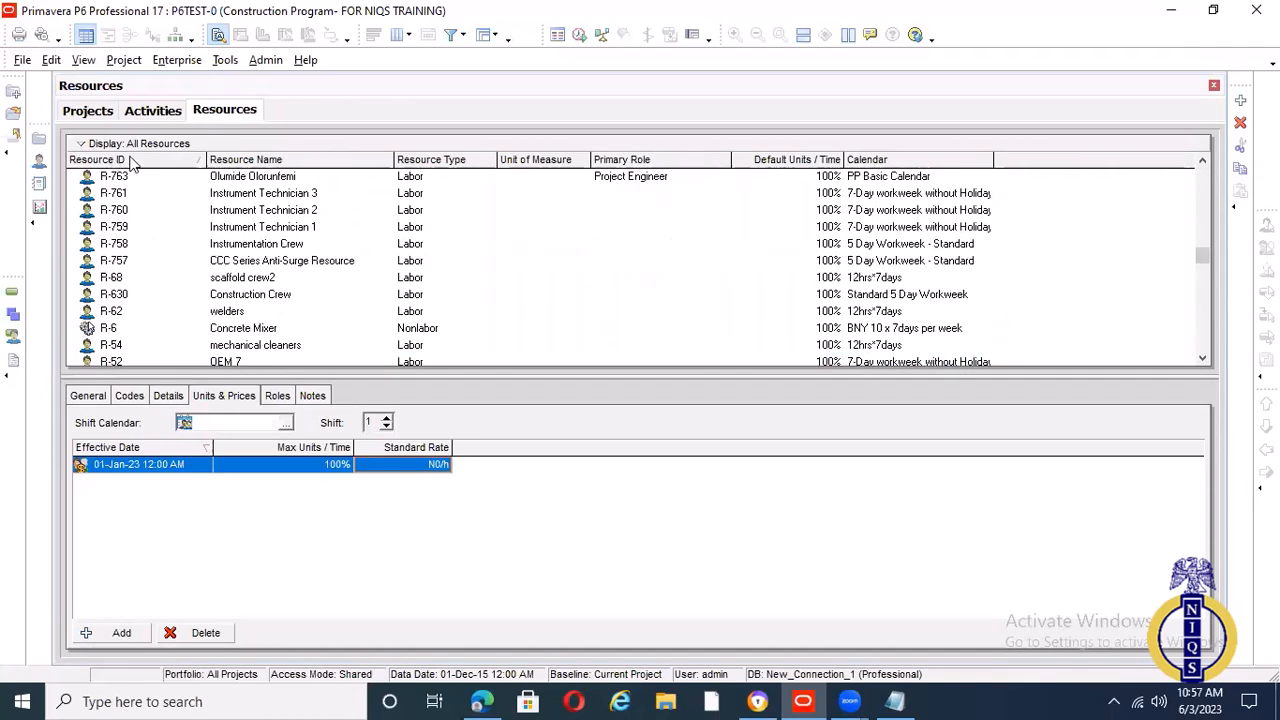
{"action": "left_click", "coordinate": [142, 160]}
{"action": "scroll", "coordinate": [311, 270], "scroll_direction": "up", "scroll_amount": 3}
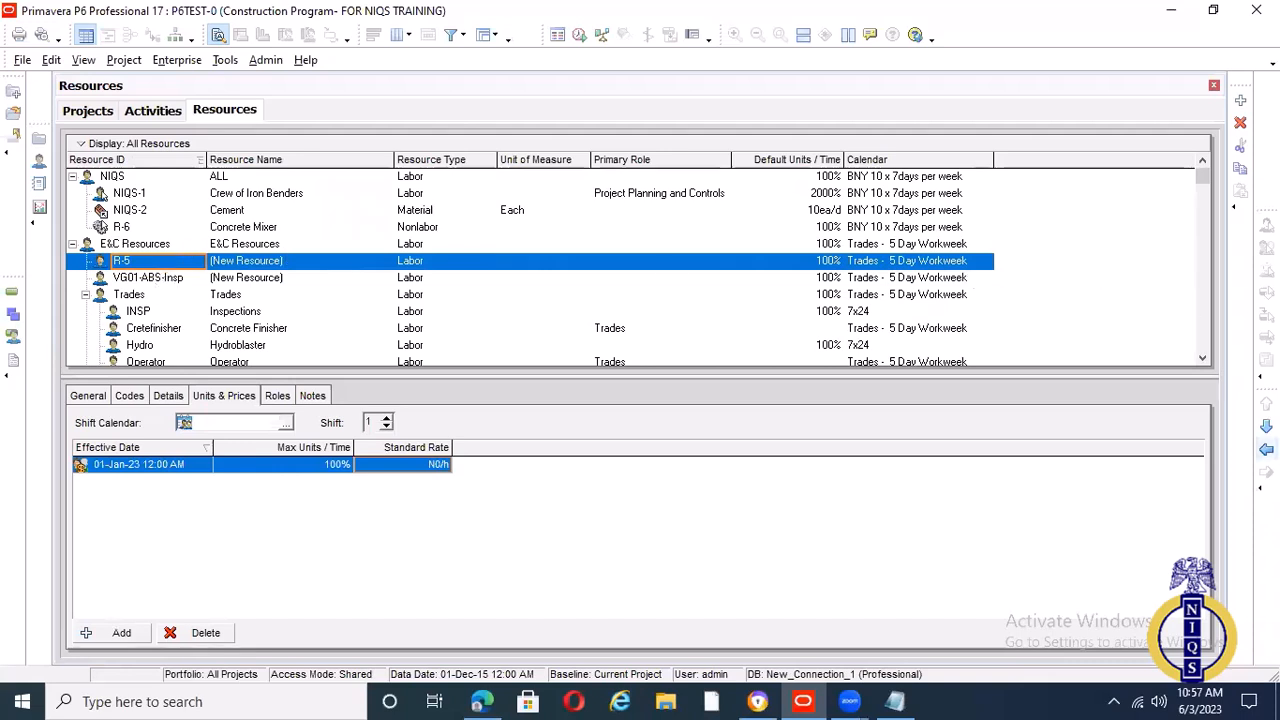
{"action": "left_click", "coordinate": [1266, 449]}
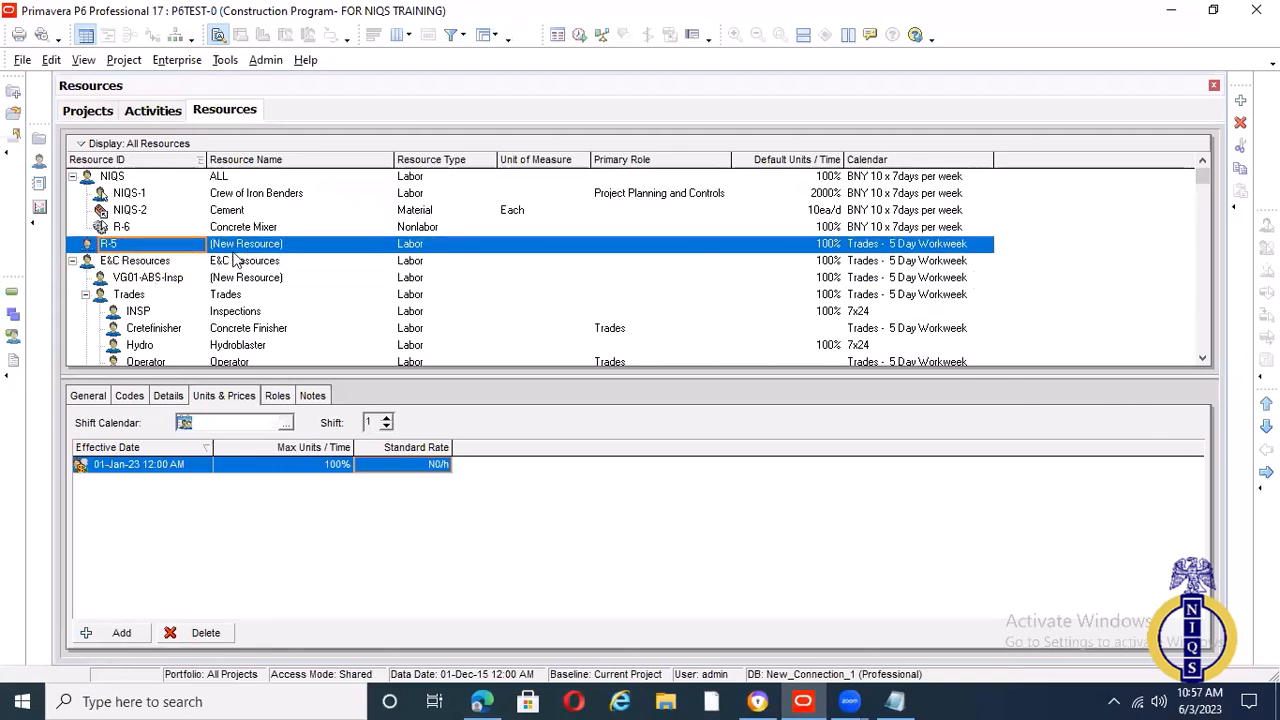
Rename resource R-5 as Miscellanous
{"action": "left_click", "coordinate": [289, 244]}
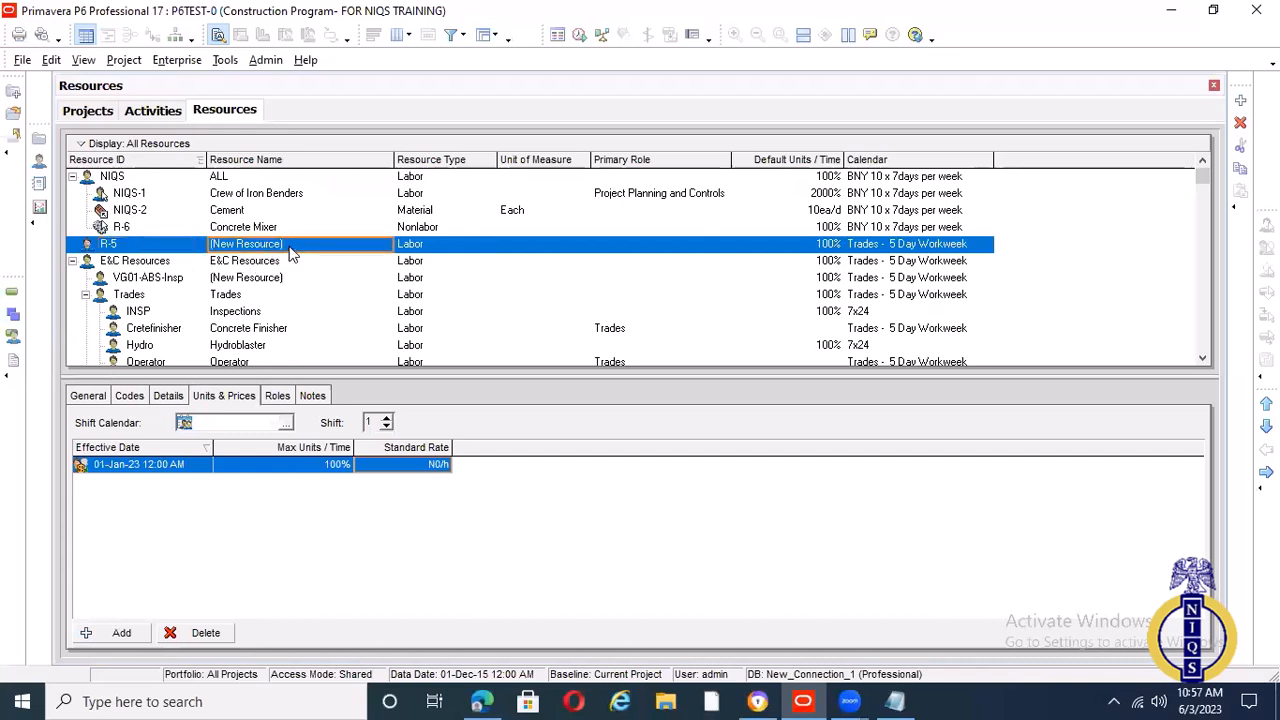
{"action": "left_click", "coordinate": [290, 245]}
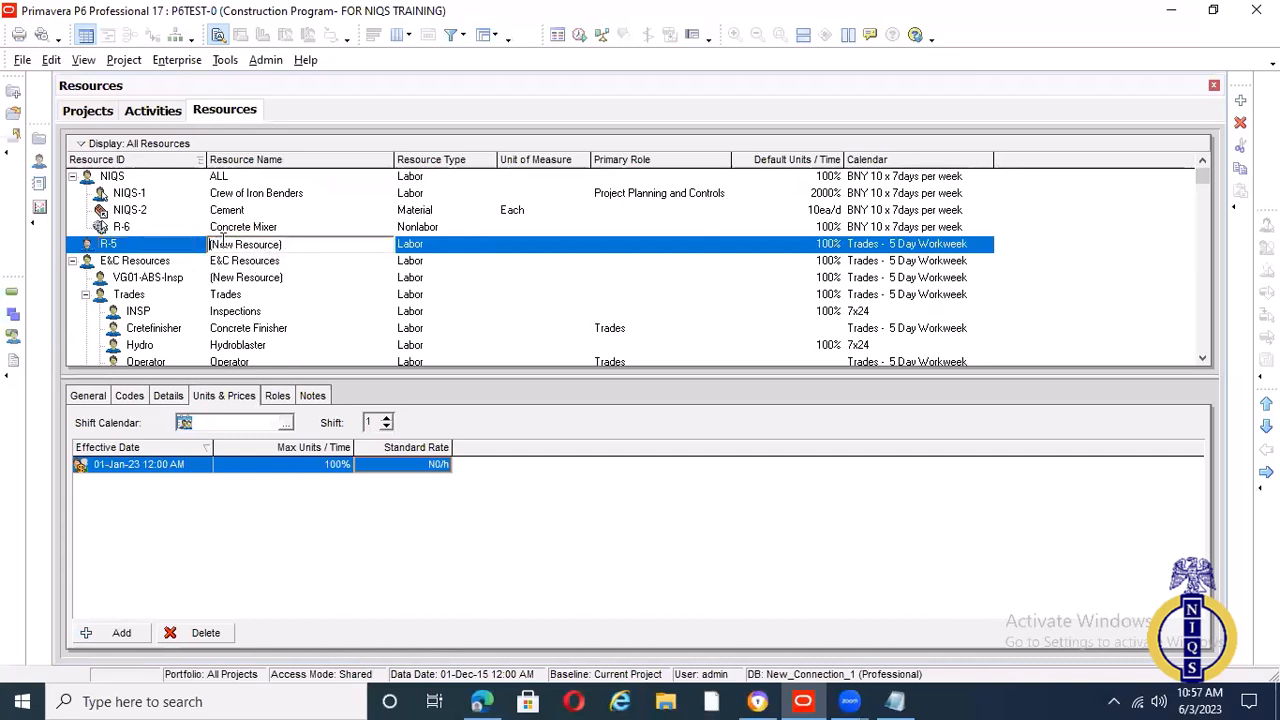
{"action": "left_click_drag", "start_coordinate": [223, 240], "coordinate": [211, 242]}
{"action": "type", "text": "Miscellanous"}
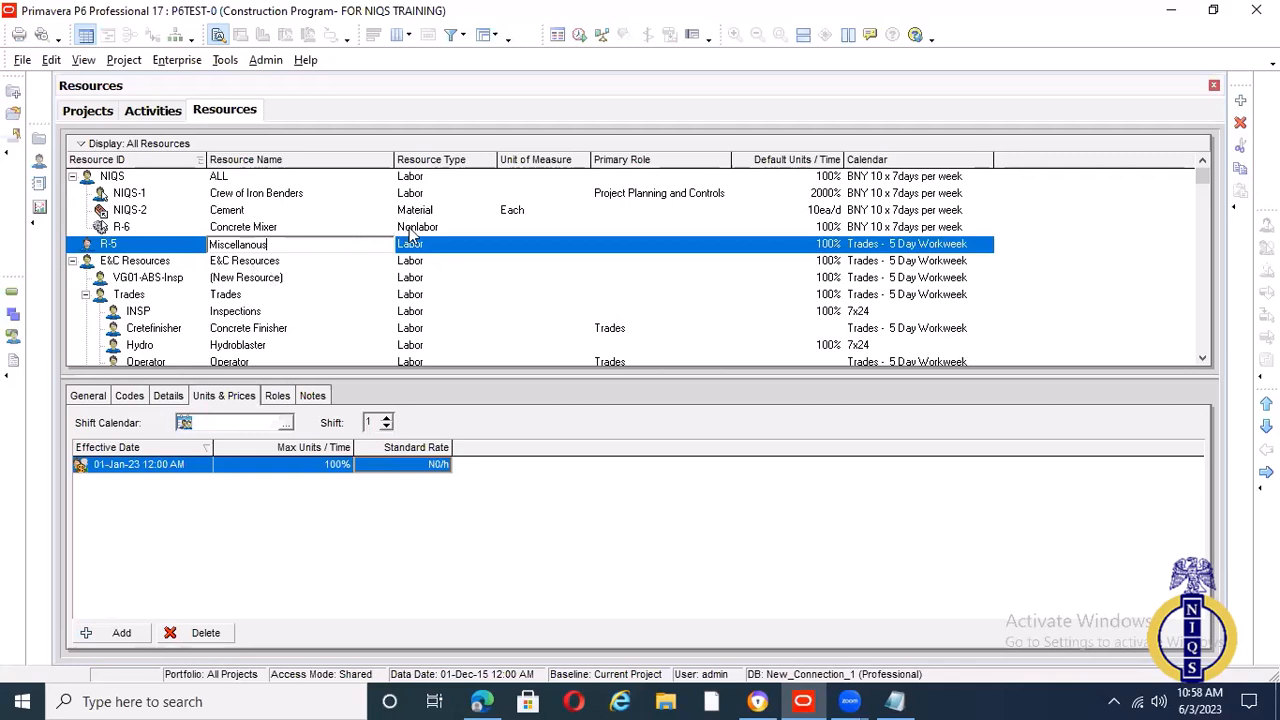
Complete the name of resource R-5 as Miscellanous Exp and set its resource type to Nonlabor
{"action": "type", "text": "Exp"}
{"action": "key", "text": "Tab"}
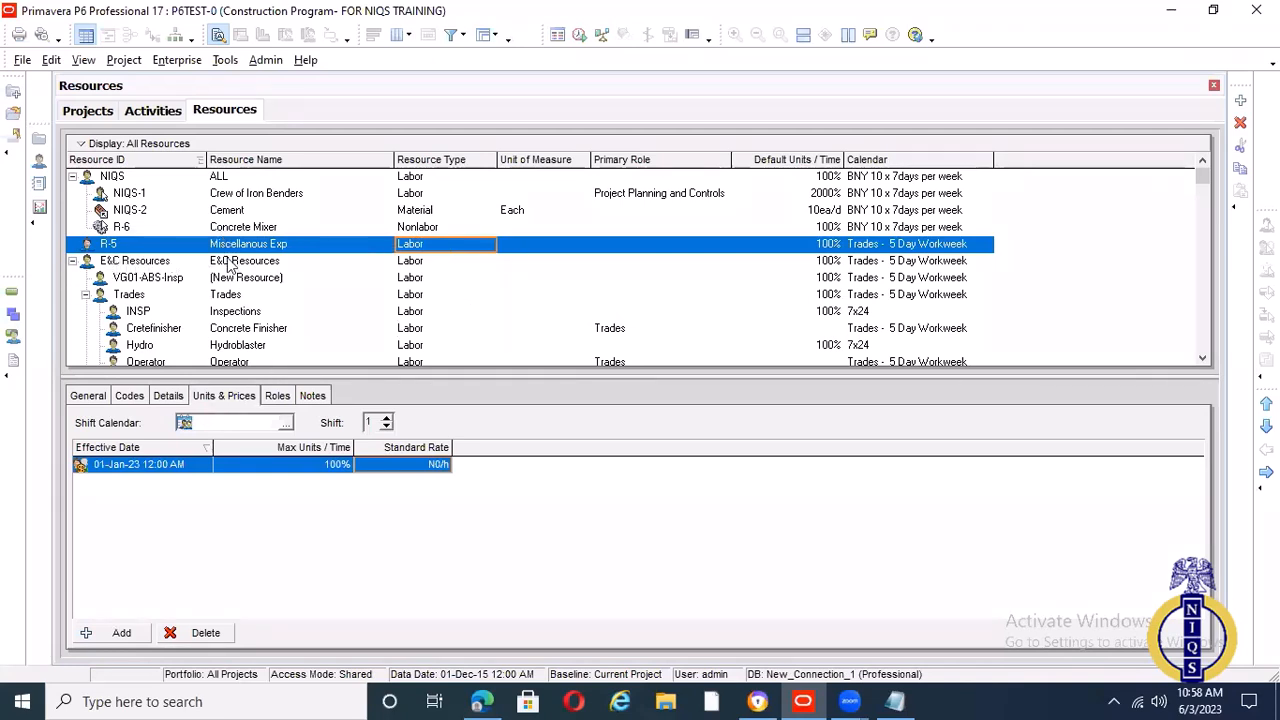
{"action": "left_click", "coordinate": [458, 248]}
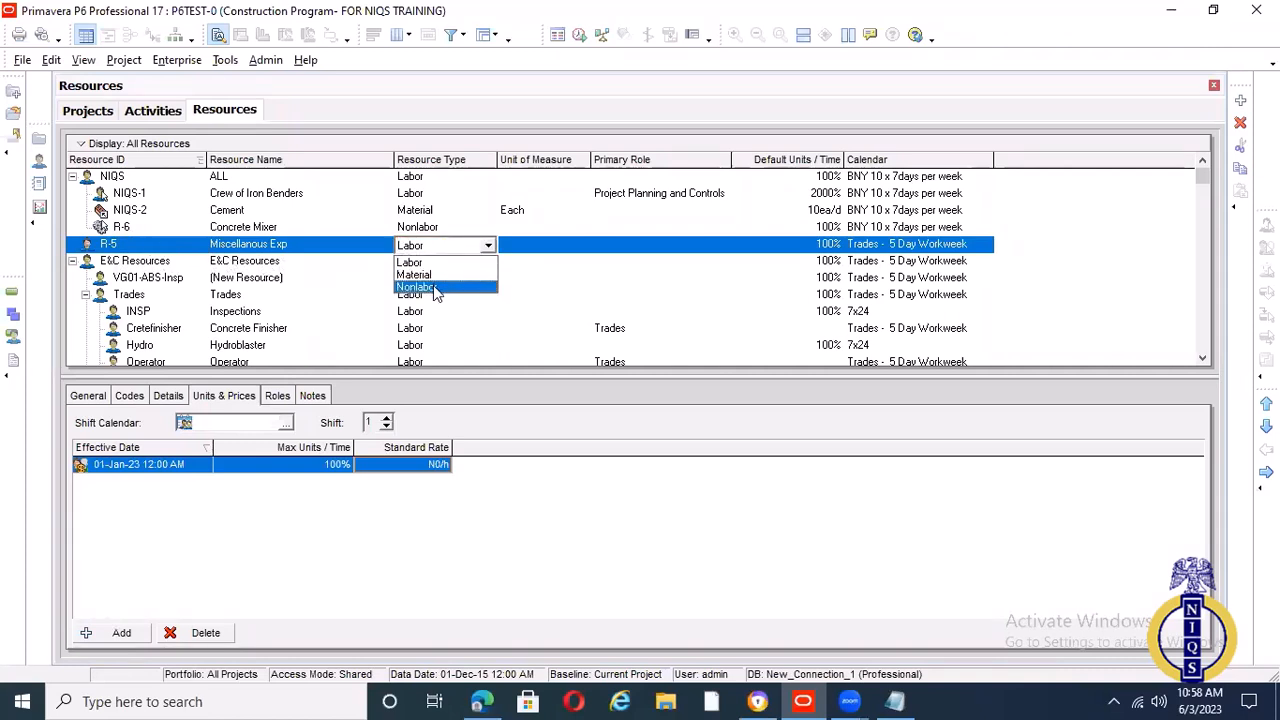
{"action": "left_click", "coordinate": [433, 287]}
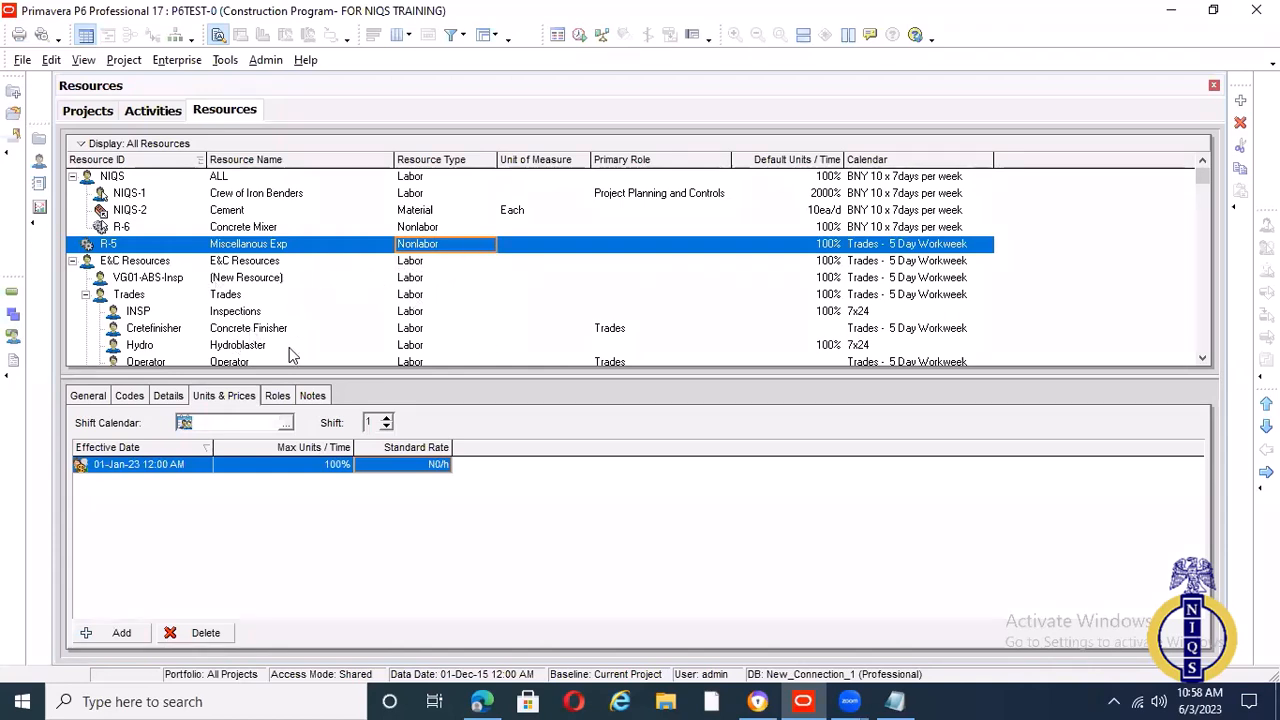
Add a new project expense item assigned to activity 200, System Definition
{"action": "left_click", "coordinate": [118, 61]}
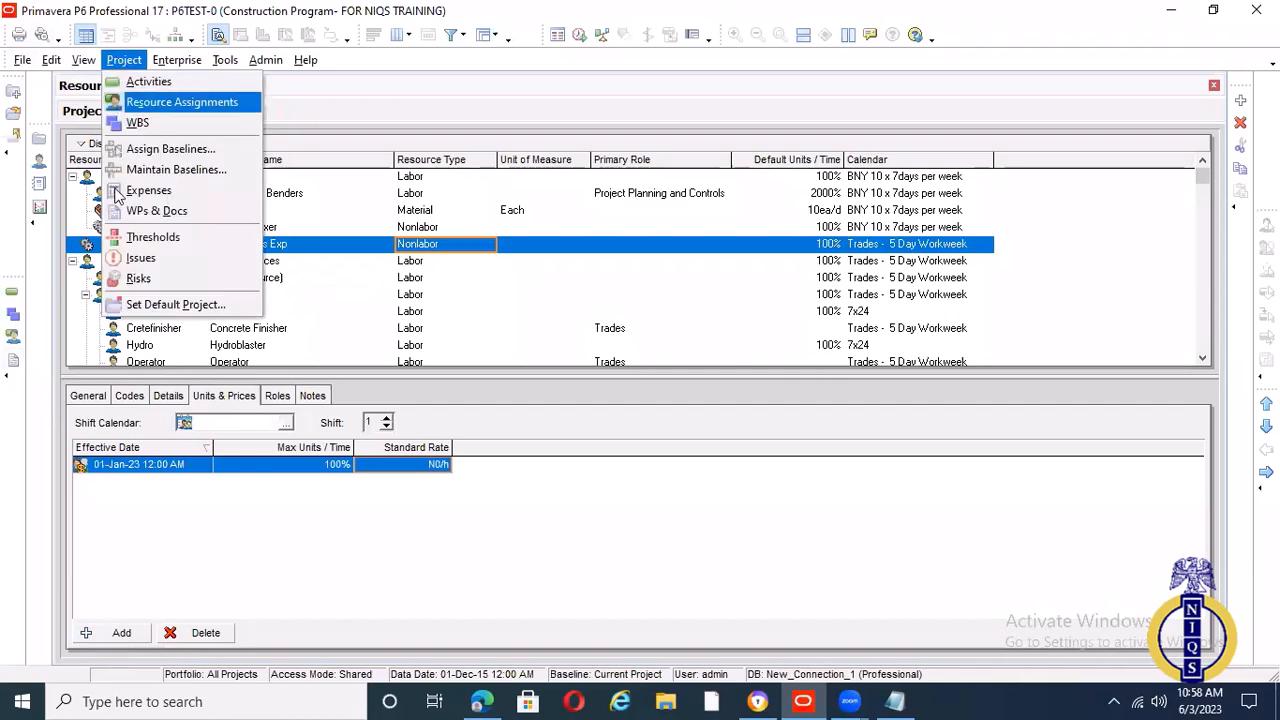
{"action": "left_click", "coordinate": [160, 190]}
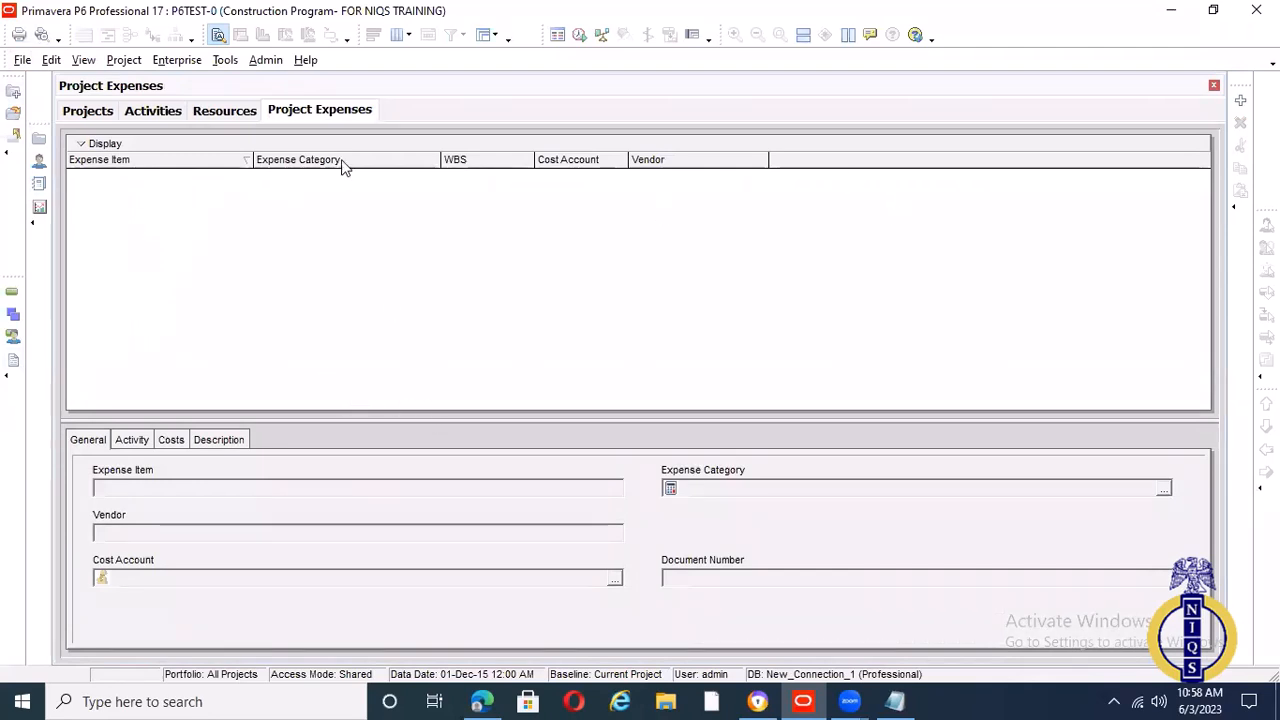
{"action": "left_click", "coordinate": [1240, 100]}
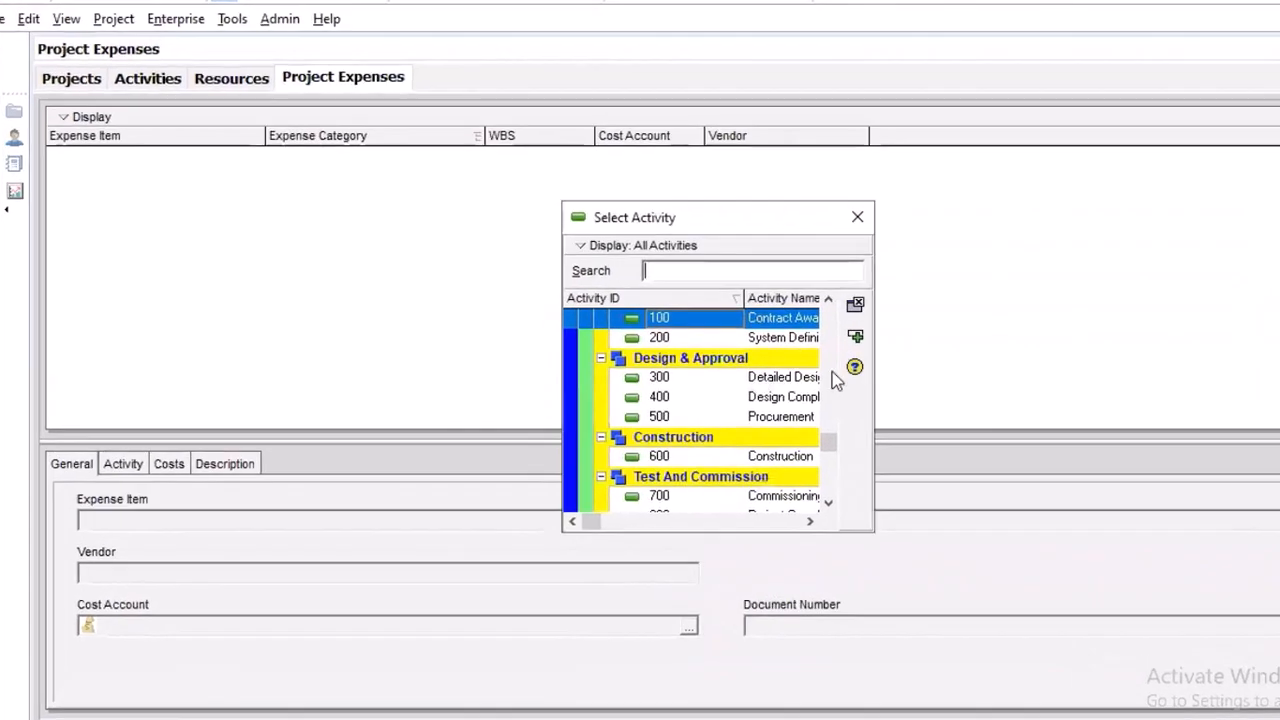
{"action": "left_click", "coordinate": [800, 340]}
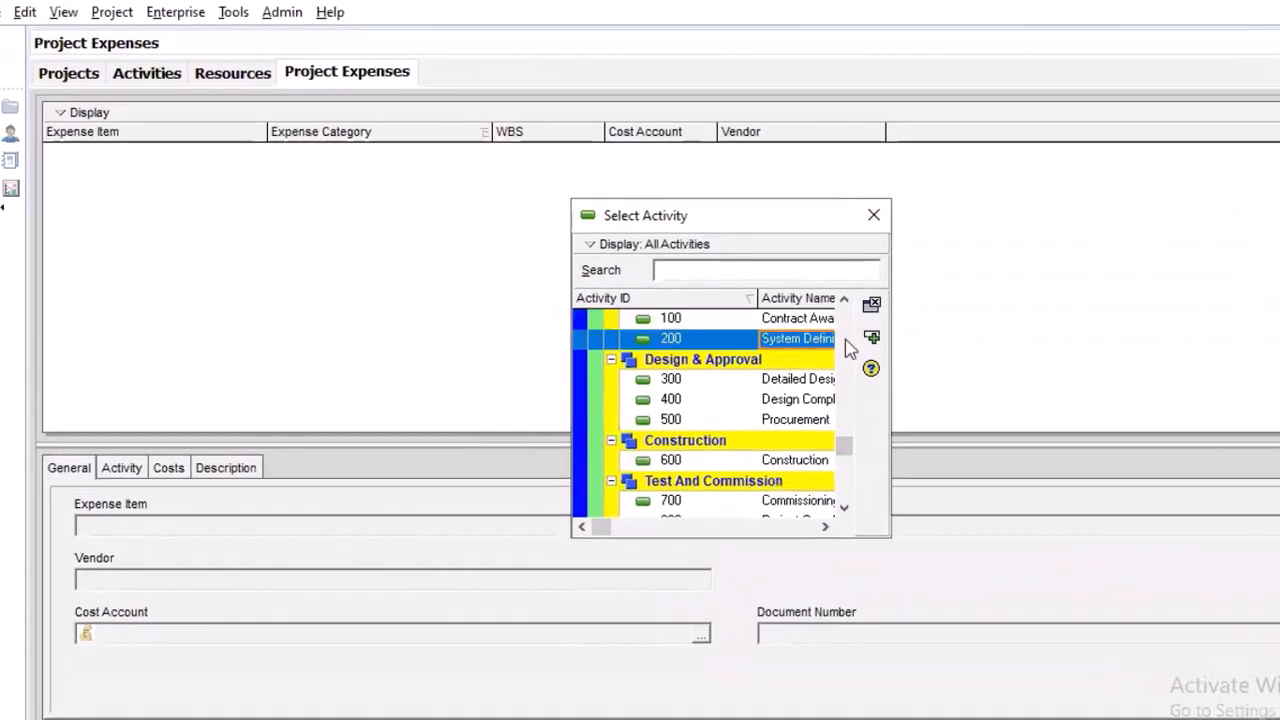
{"action": "left_click", "coordinate": [872, 339]}
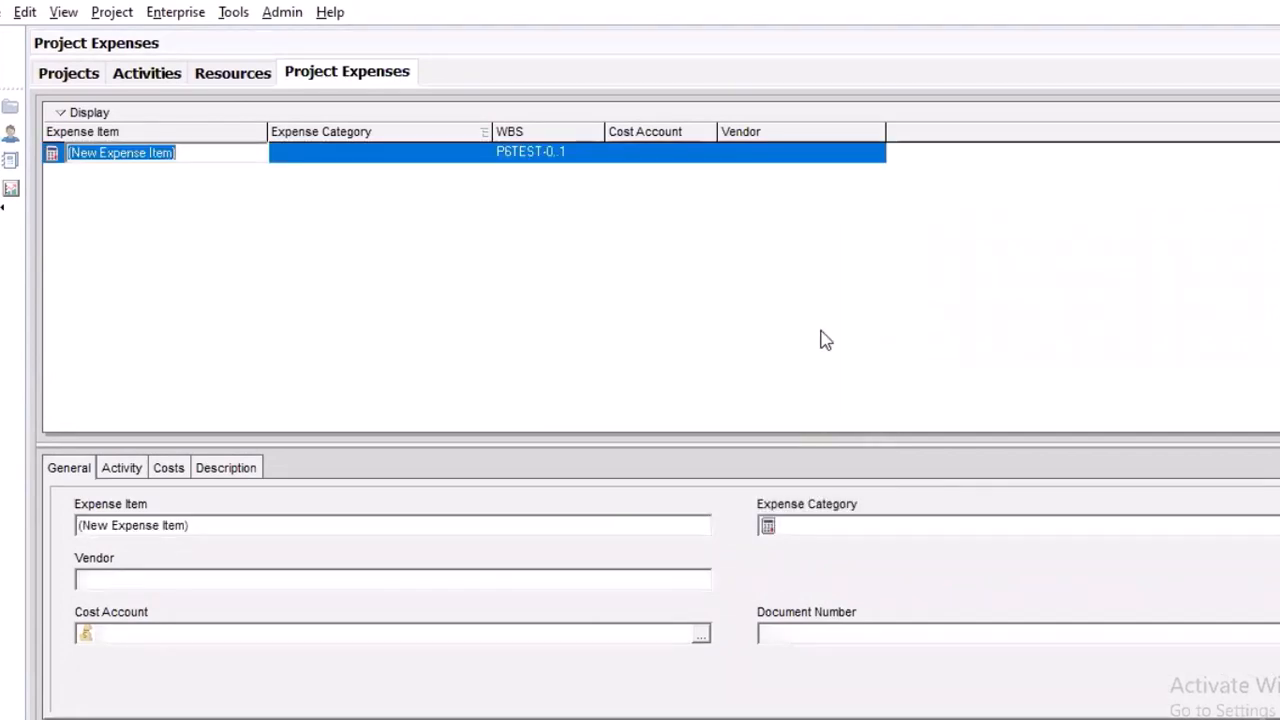
Name the new expense item PR to govern
{"action": "left_click", "coordinate": [323, 166]}
{"action": "left_click", "coordinate": [208, 165]}
{"action": "type", "text": "PR to g"}
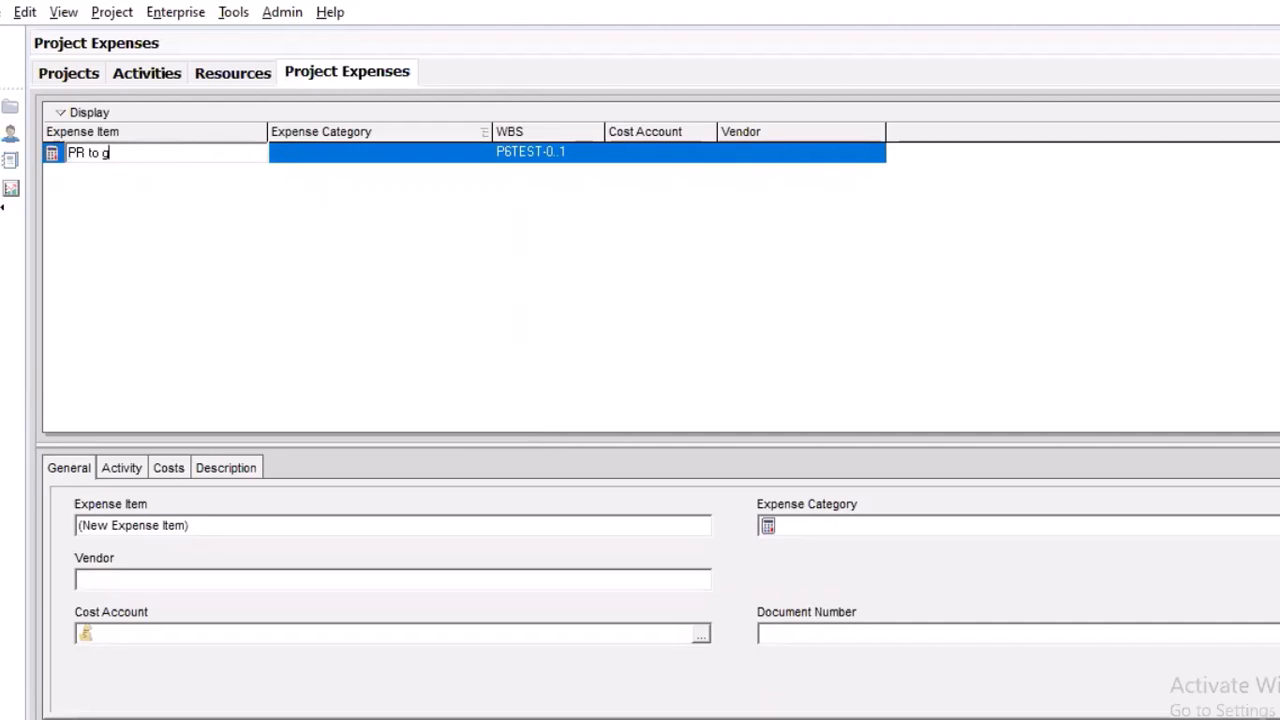
{"action": "type", "text": "overn"}
{"action": "left_click", "coordinate": [313, 159]}
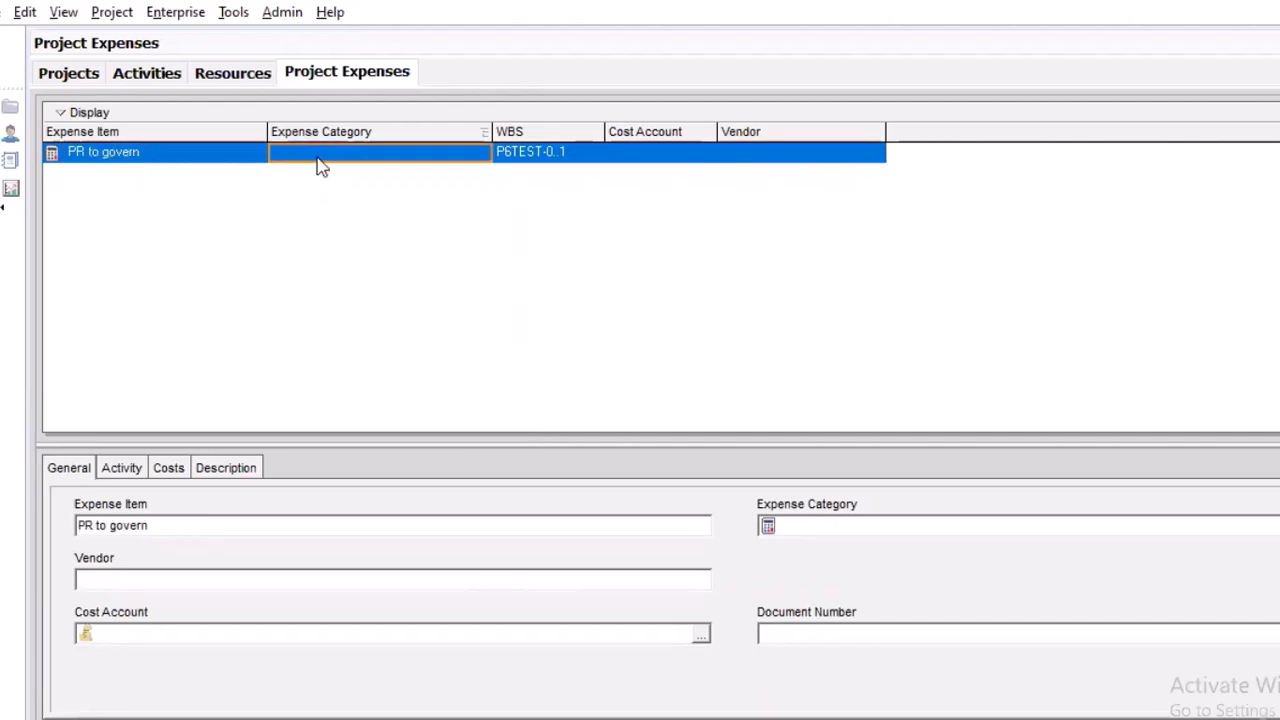
Assign the Travel expense category to the PR to govern expense item
{"action": "left_click", "coordinate": [331, 156]}
{"action": "double_click", "coordinate": [337, 155]}
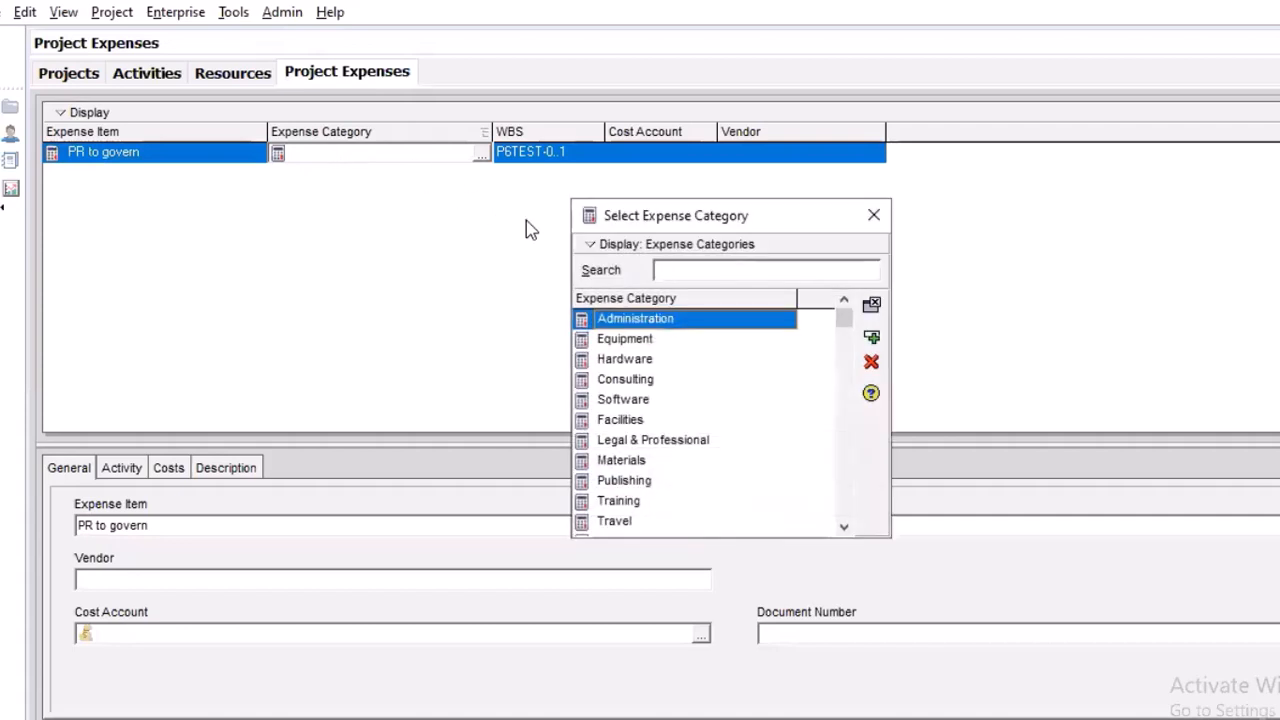
{"action": "left_click_drag", "start_coordinate": [840, 320], "coordinate": [816, 479]}
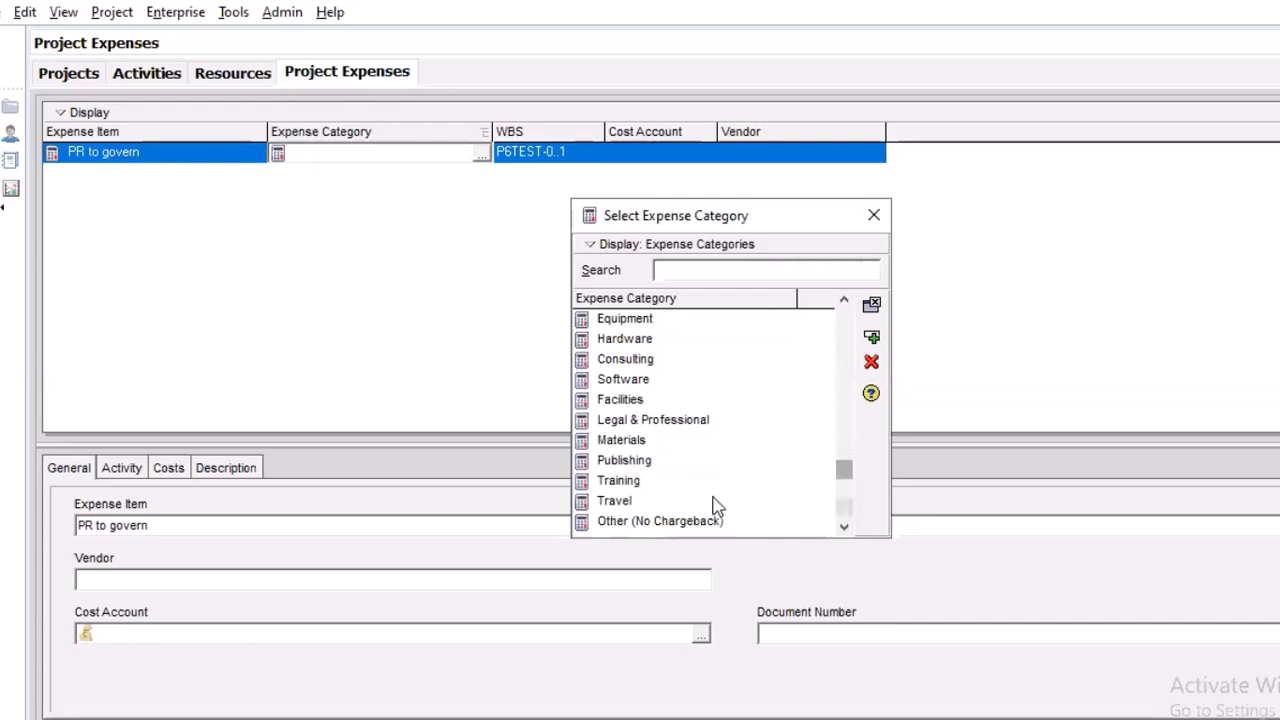
{"action": "left_click", "coordinate": [620, 503]}
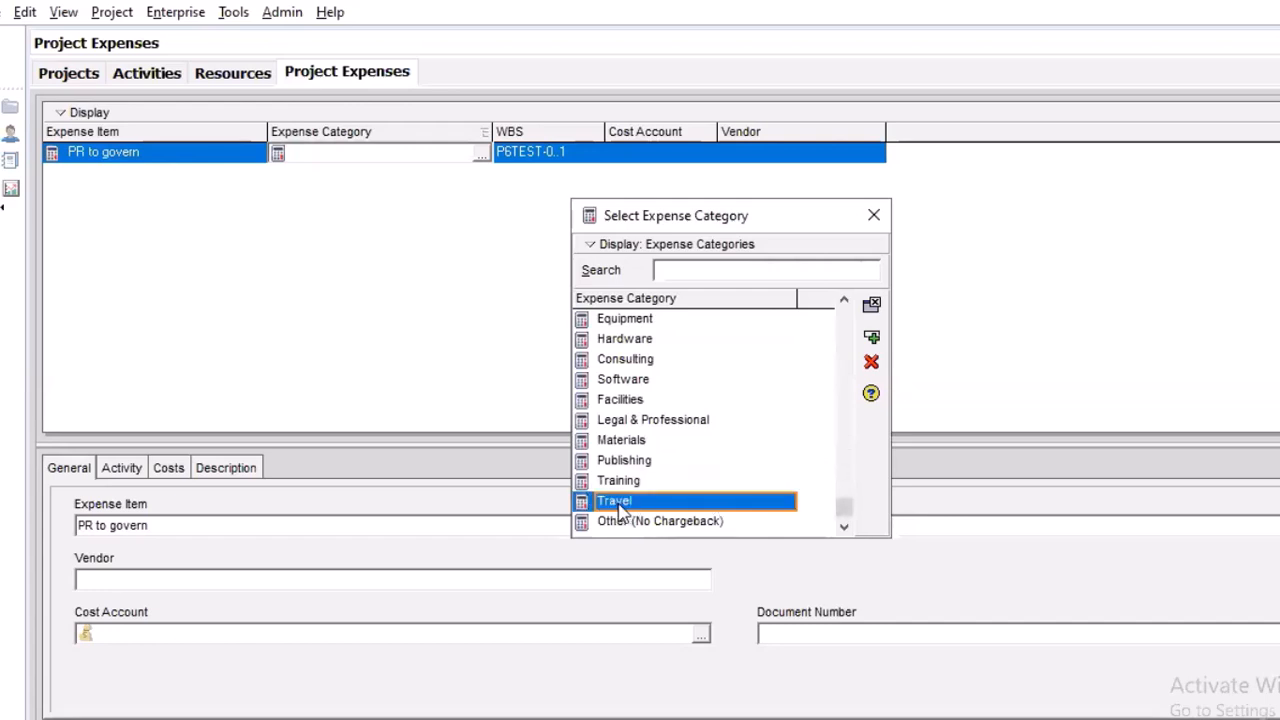
{"action": "left_click", "coordinate": [873, 340]}
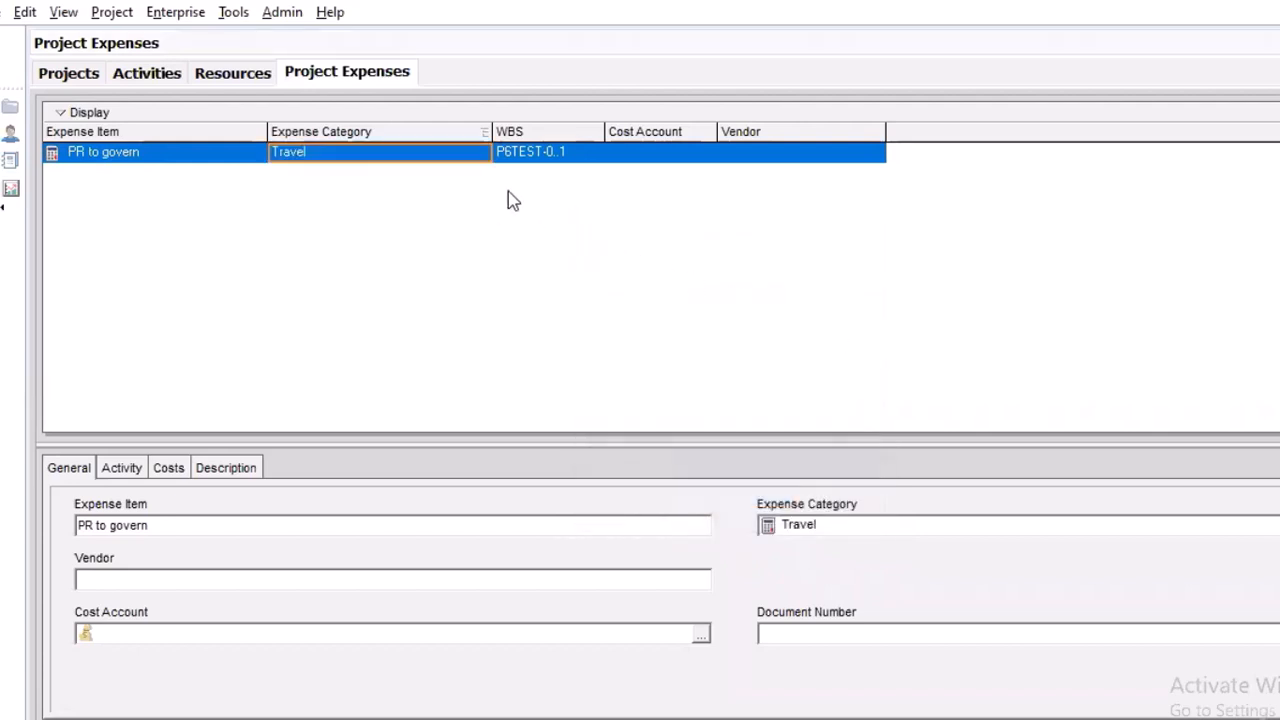
Assign cost account 00200 to the PR to govern expense, choosing from all cost accounts
{"action": "left_click", "coordinate": [660, 155]}
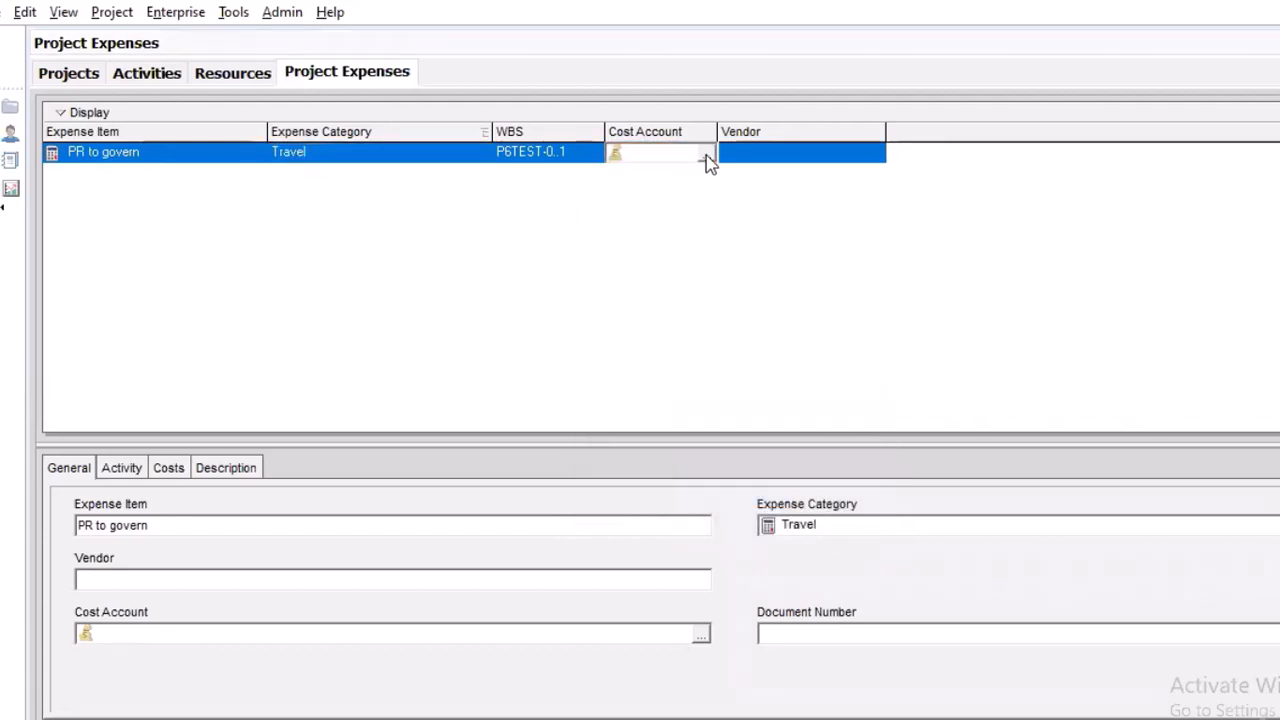
{"action": "left_click", "coordinate": [703, 155]}
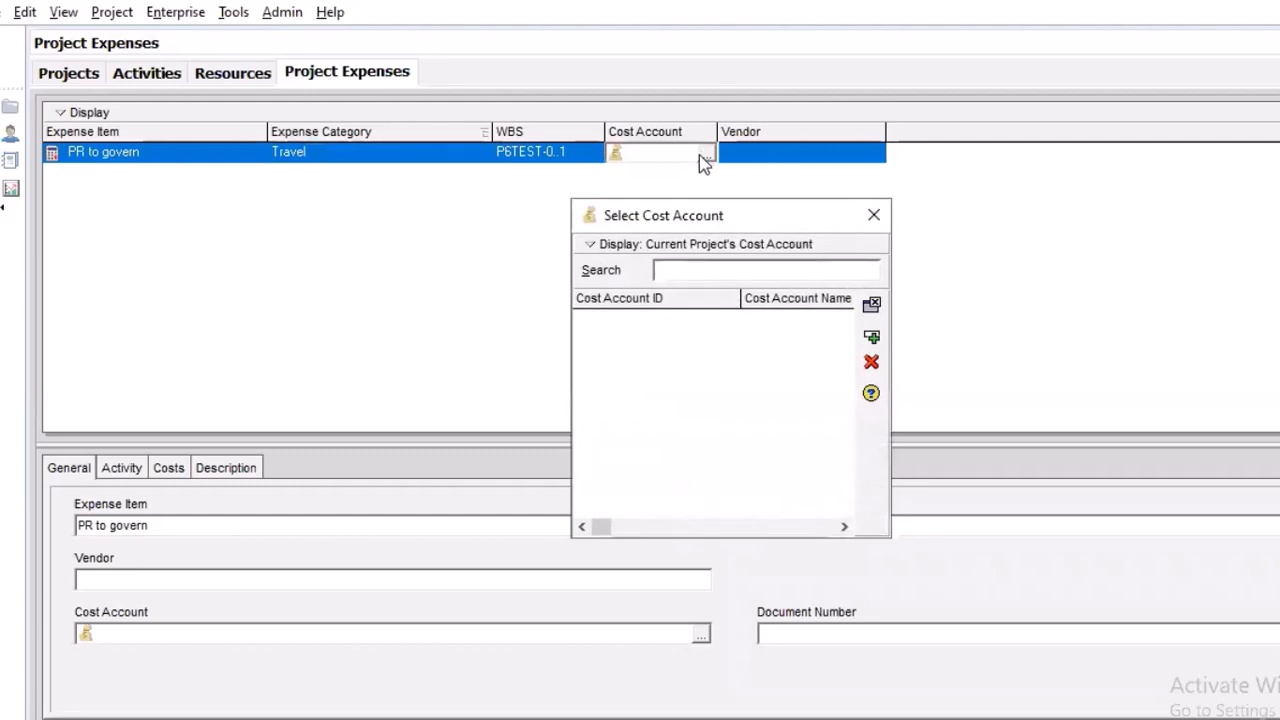
{"action": "left_click", "coordinate": [600, 245]}
{"action": "mouse_move", "coordinate": [670, 340]}
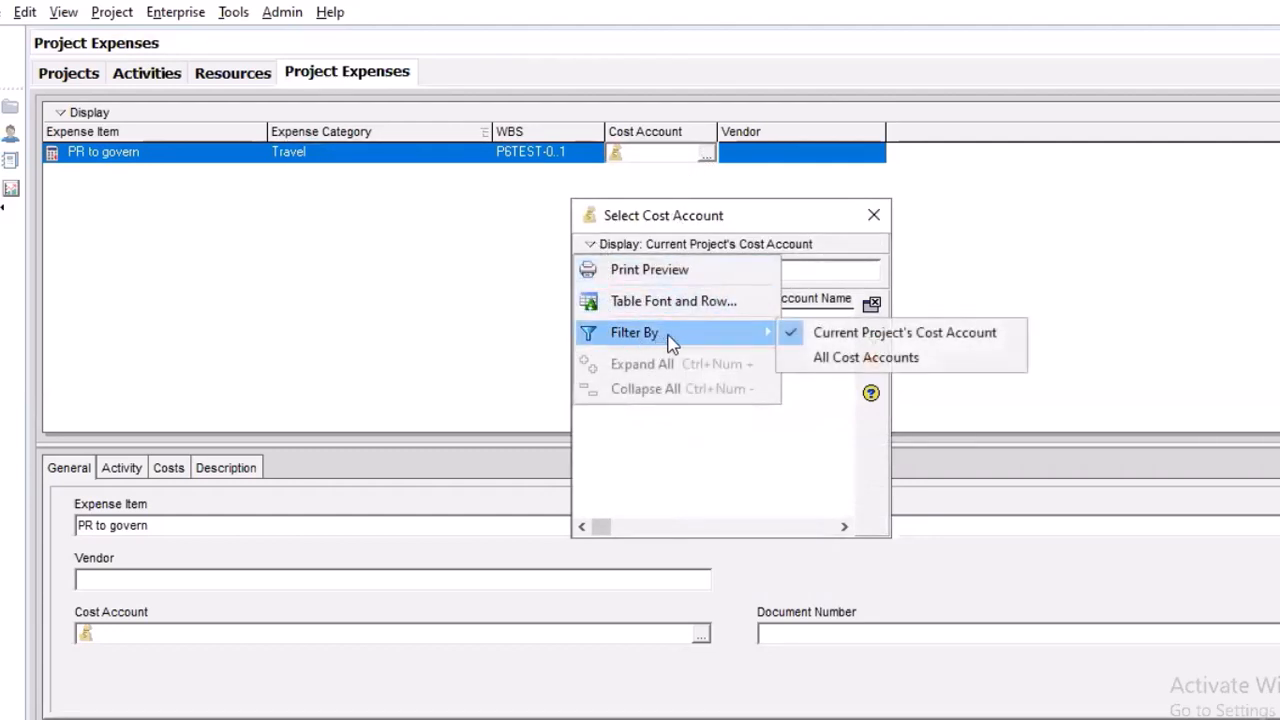
{"action": "left_click", "coordinate": [846, 360]}
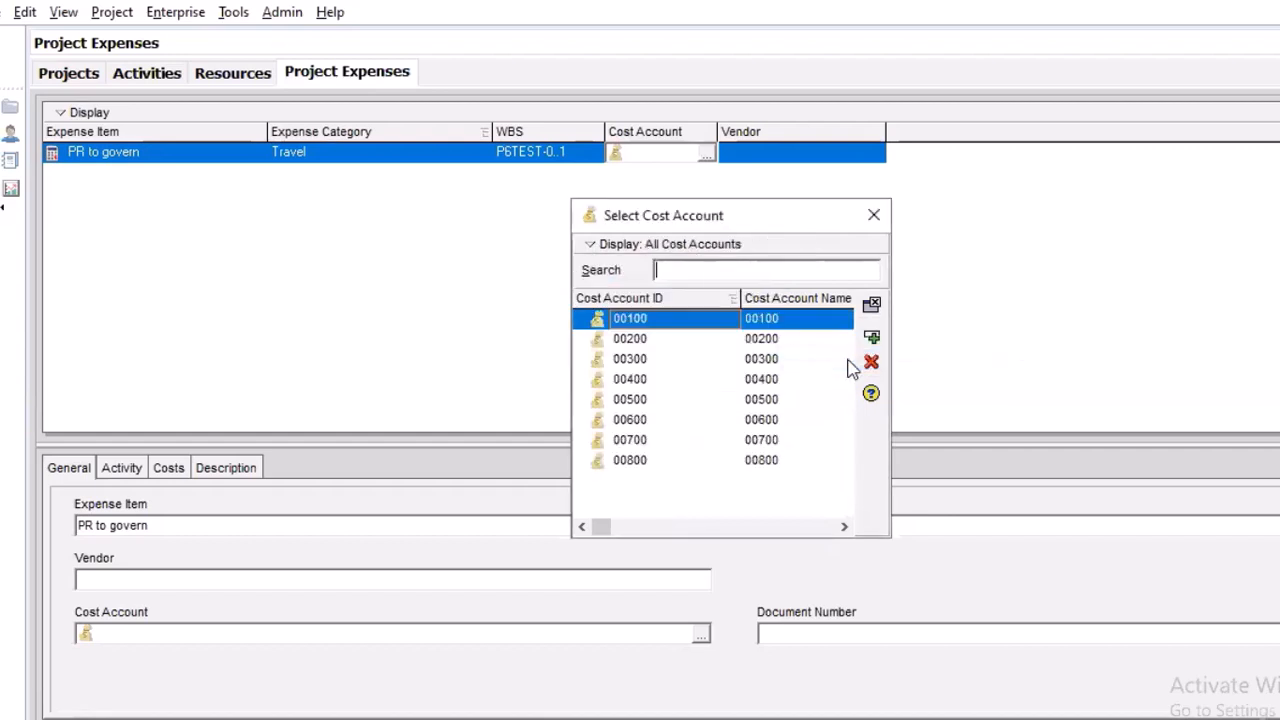
{"action": "left_click", "coordinate": [764, 342]}
{"action": "left_click", "coordinate": [871, 338]}
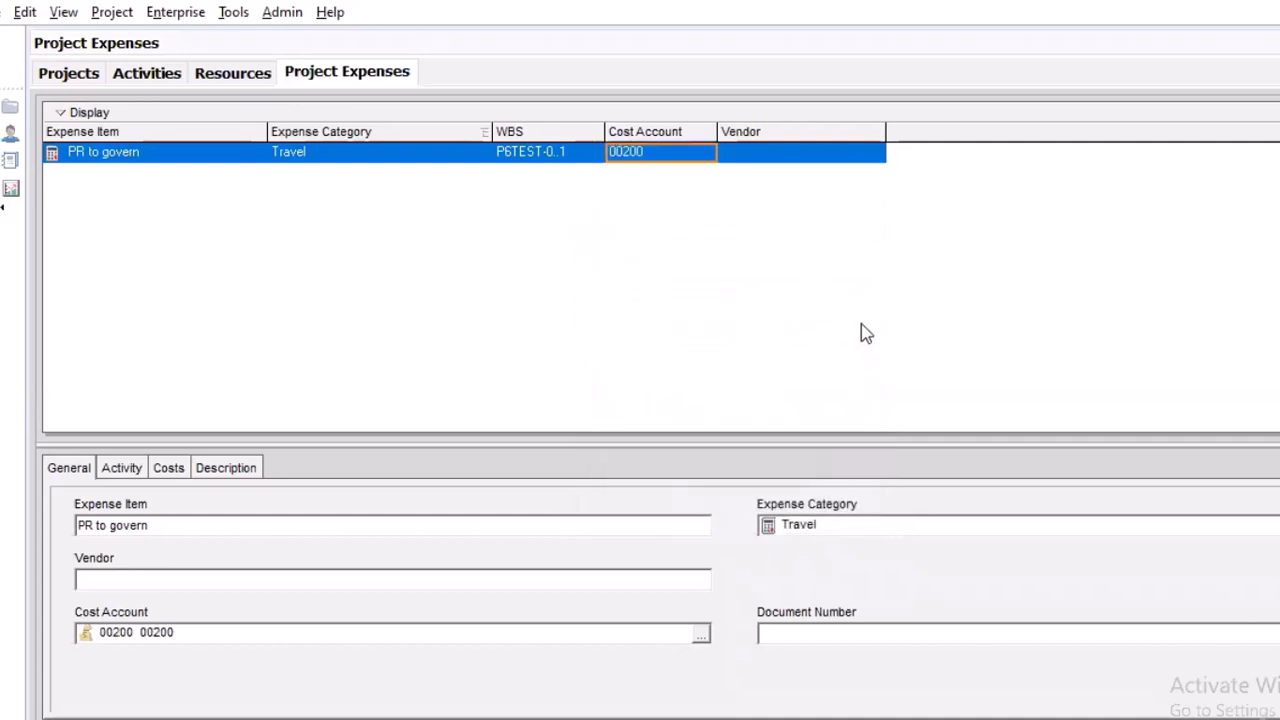
Show the cost details of the PR to govern expense and enlarge the details area to view all fields
{"action": "left_click", "coordinate": [817, 160]}
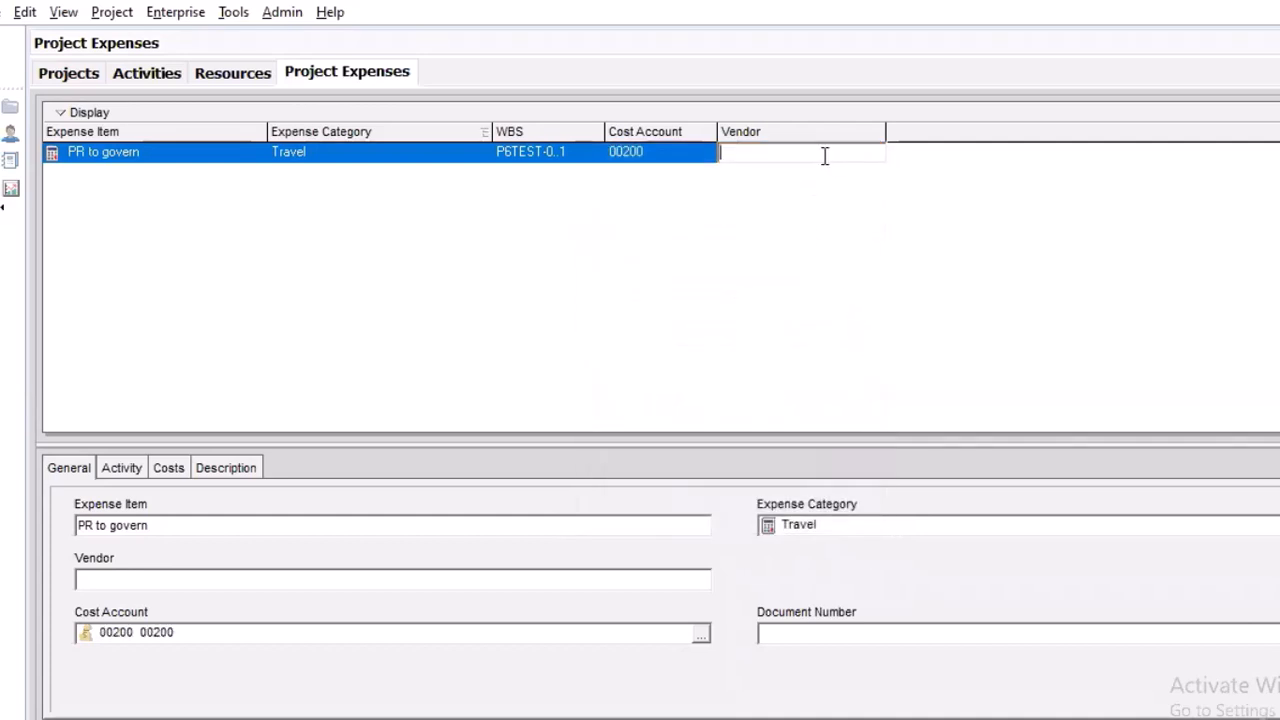
{"action": "left_click", "coordinate": [164, 476]}
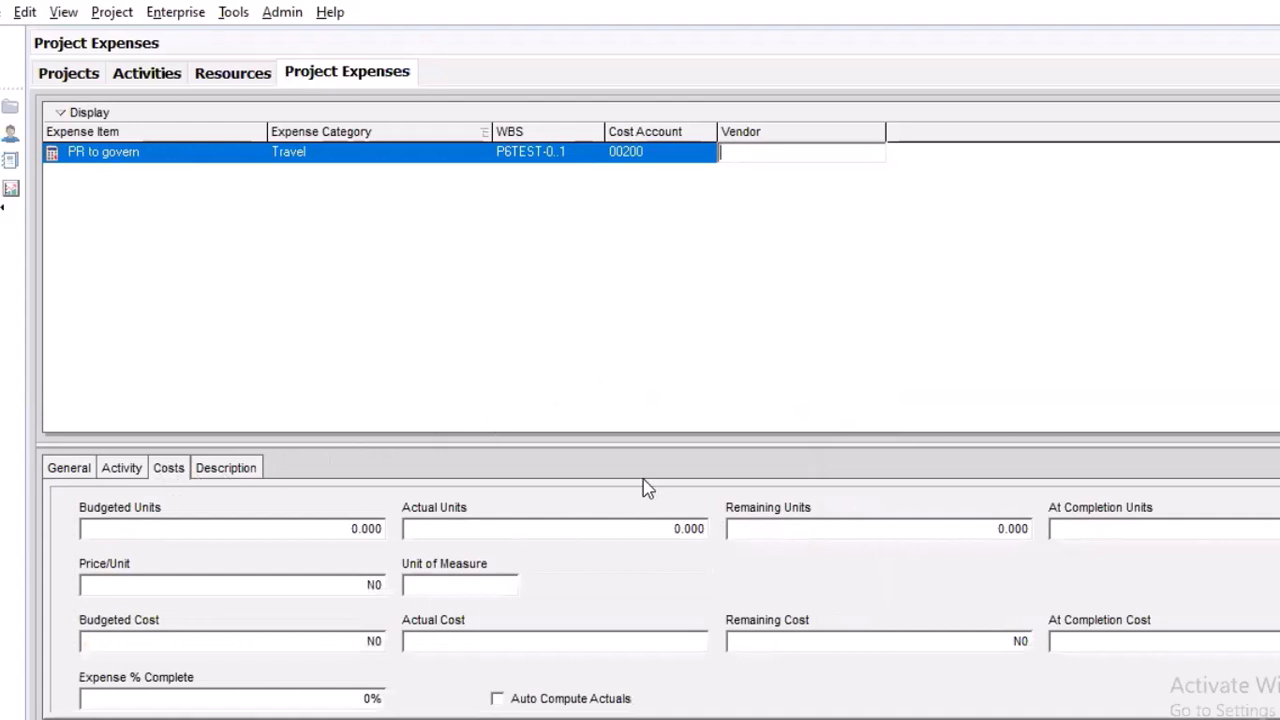
{"action": "left_click_drag", "start_coordinate": [656, 432], "coordinate": [656, 422]}
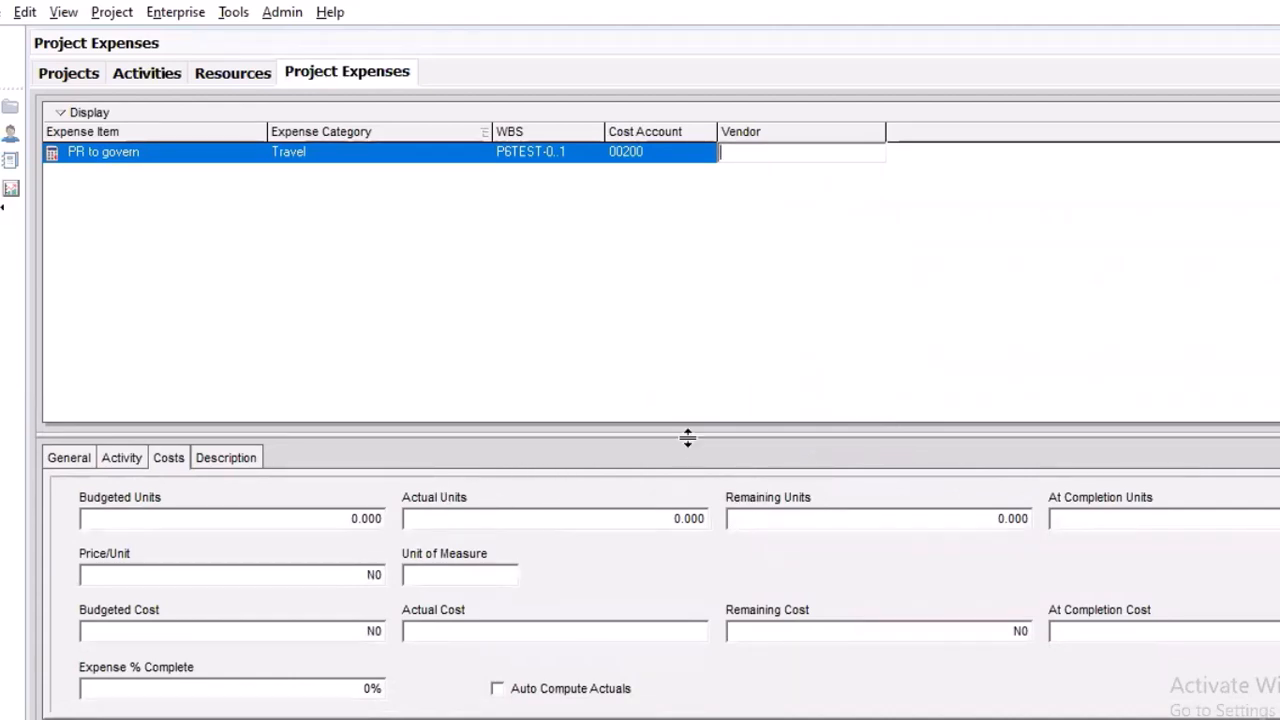
{"action": "left_click_drag", "start_coordinate": [691, 434], "coordinate": [710, 372]}
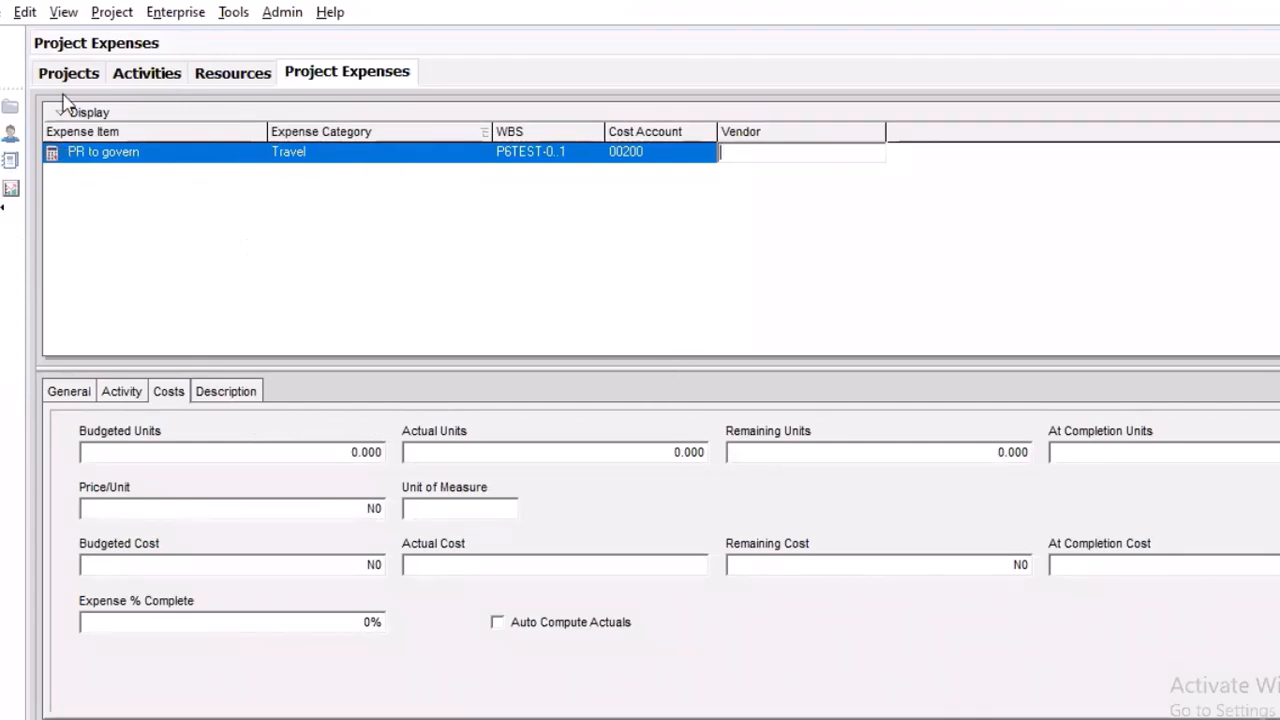
Return to the resource list and set the standard rate of R-5 Miscellanous Exp to N2,000,000/h
{"action": "left_click", "coordinate": [11, 131]}
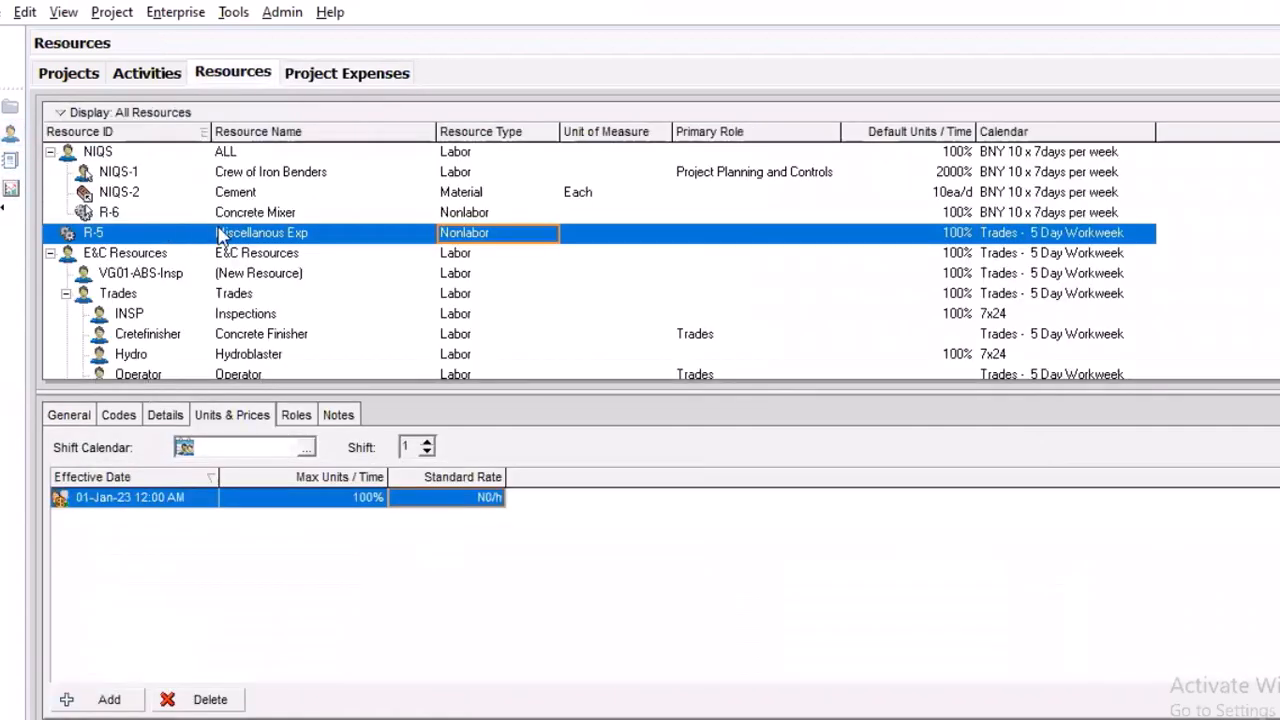
{"action": "left_click", "coordinate": [199, 214]}
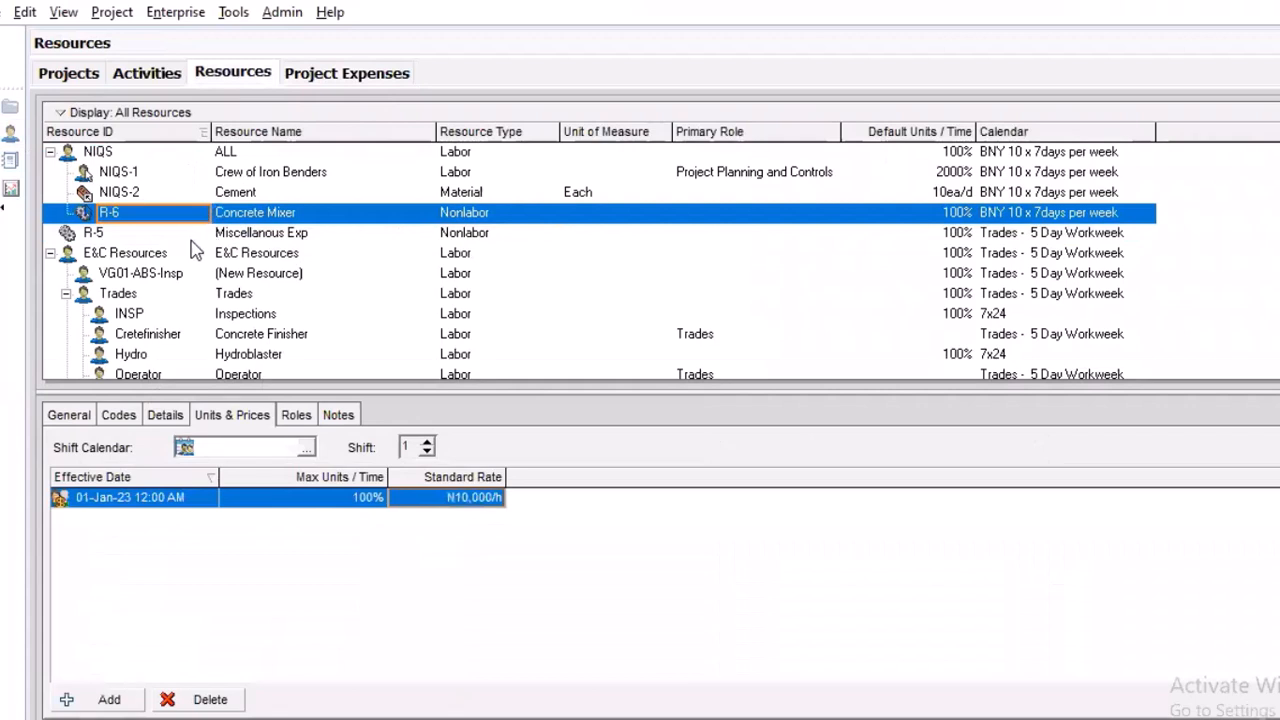
{"action": "left_click", "coordinate": [204, 236]}
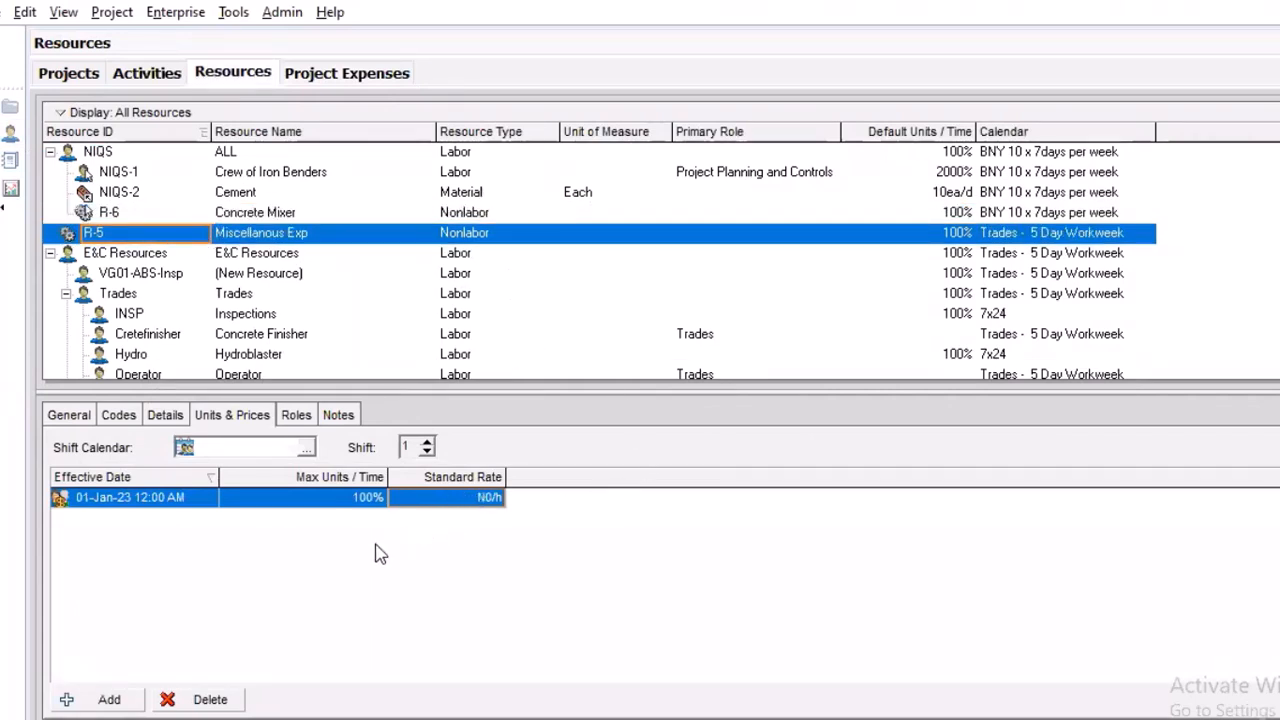
{"action": "left_click", "coordinate": [477, 506]}
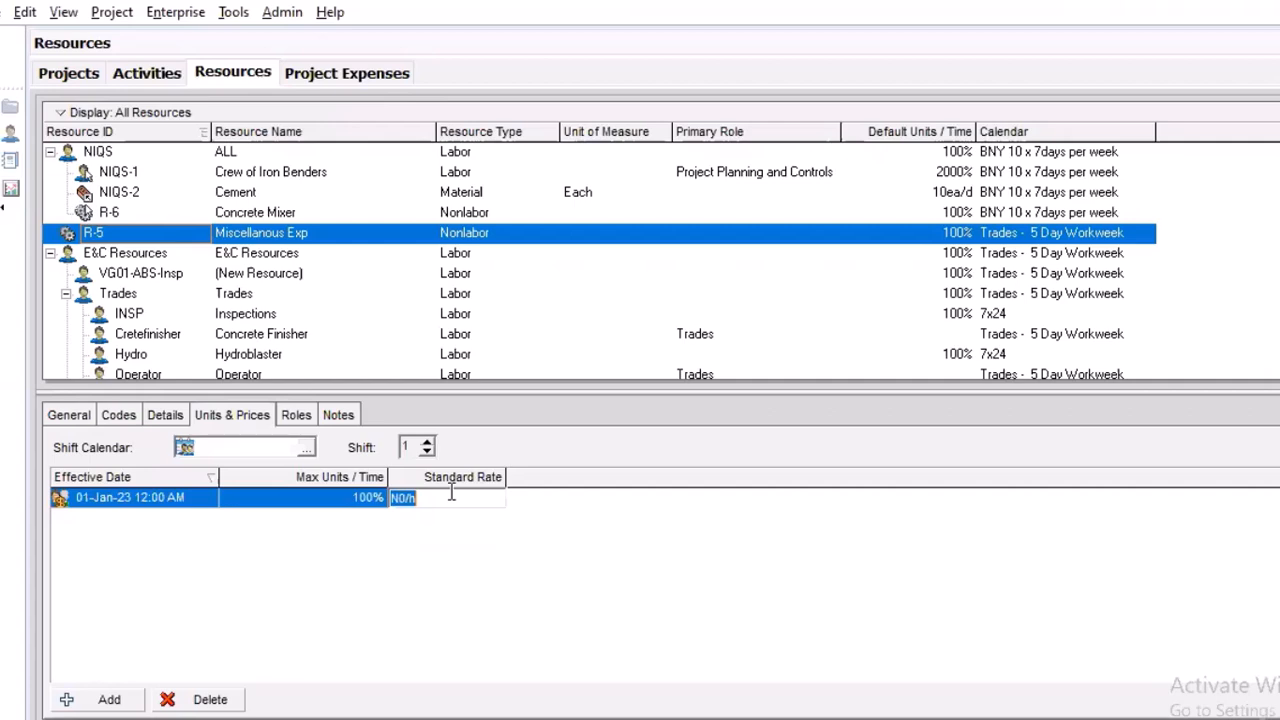
{"action": "left_click", "coordinate": [451, 494]}
{"action": "left_click_drag", "start_coordinate": [415, 497], "coordinate": [392, 499]}
{"action": "type", "text": "2,000,00"}
{"action": "left_click", "coordinate": [503, 525]}
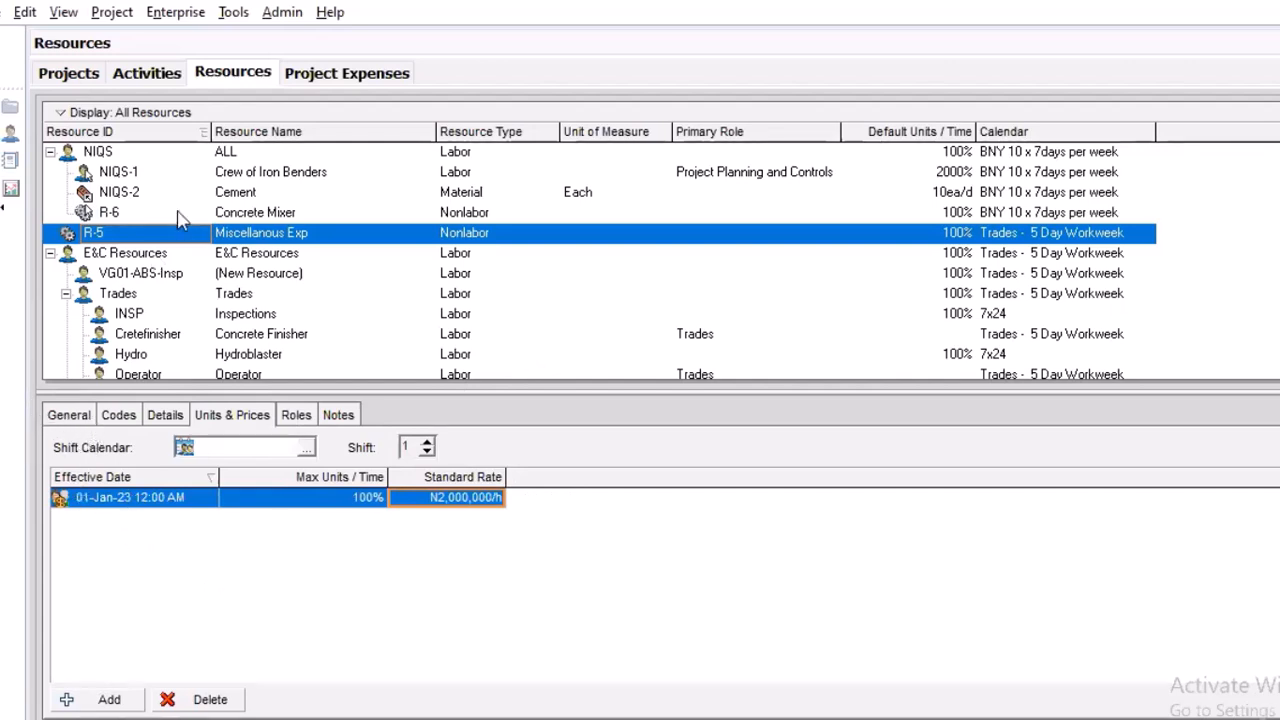
Assign resource R-5 Miscellanous Exp to activity 200, System Definition, in the Project Management group
{"action": "left_click", "coordinate": [157, 64]}
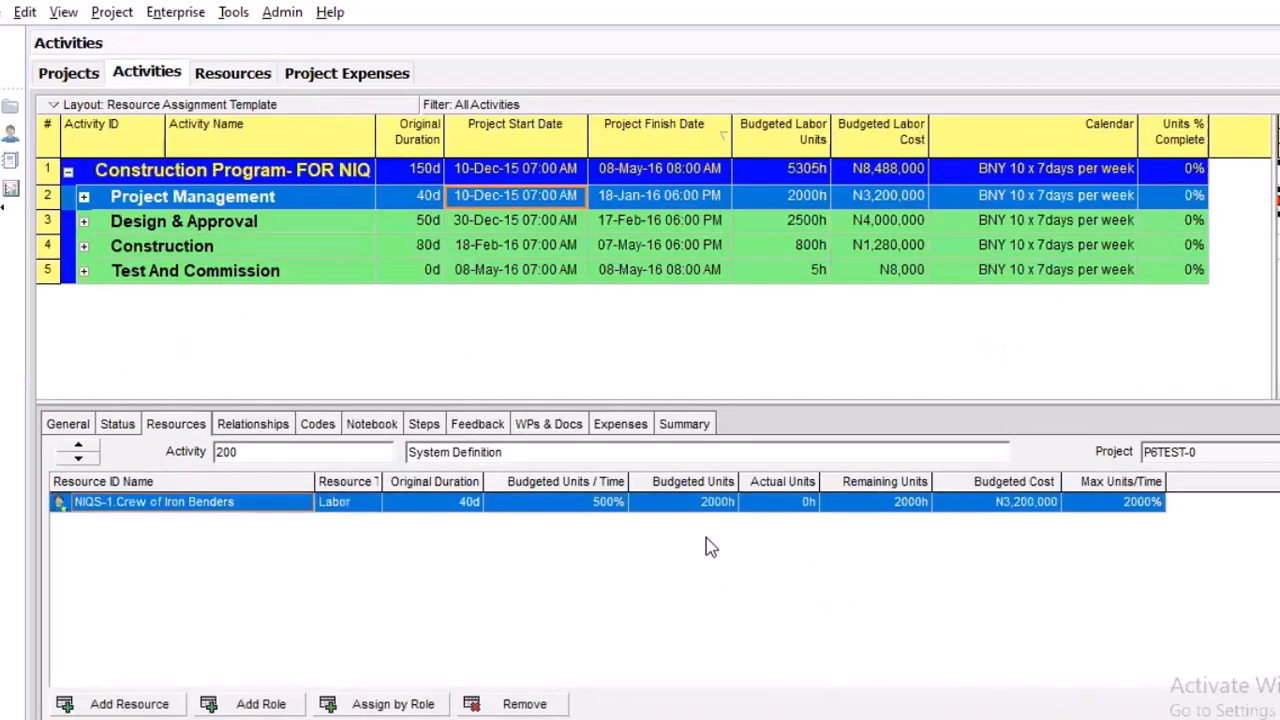
{"action": "left_click", "coordinate": [85, 198]}
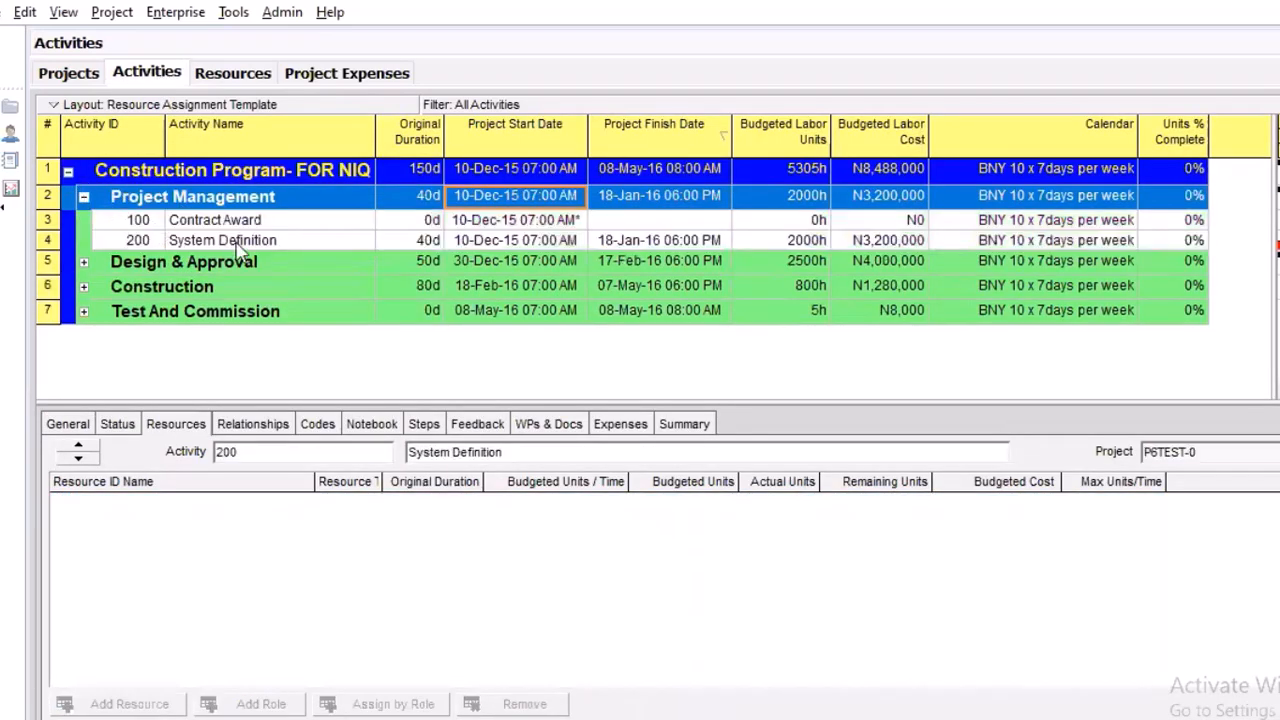
{"action": "left_click", "coordinate": [236, 240]}
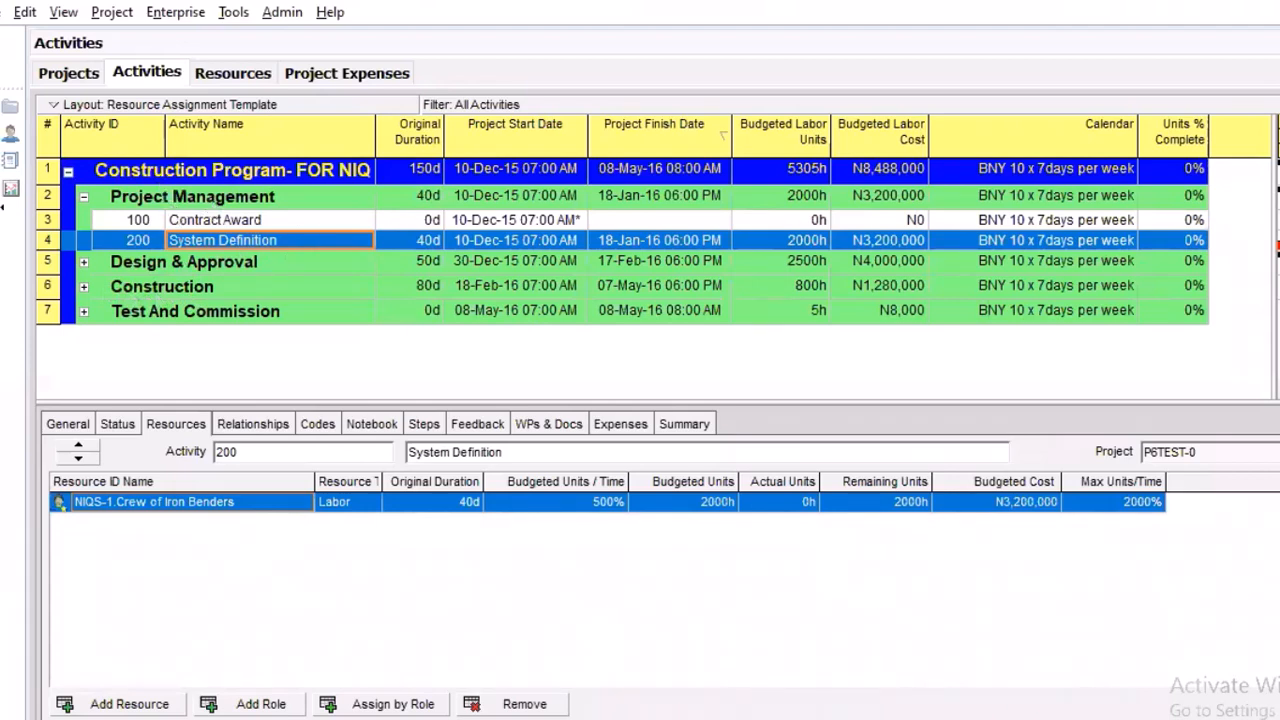
{"action": "left_click_drag", "start_coordinate": [1046, 403], "coordinate": [1068, 370]}
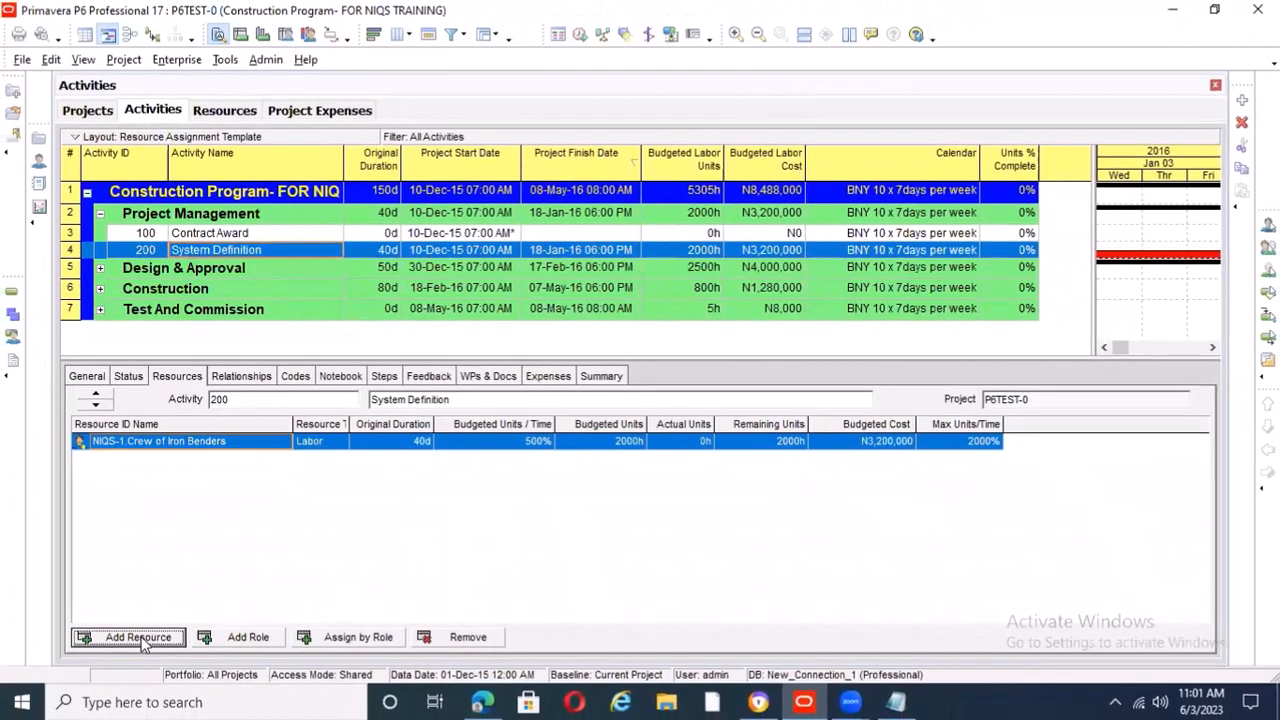
{"action": "left_click", "coordinate": [121, 693]}
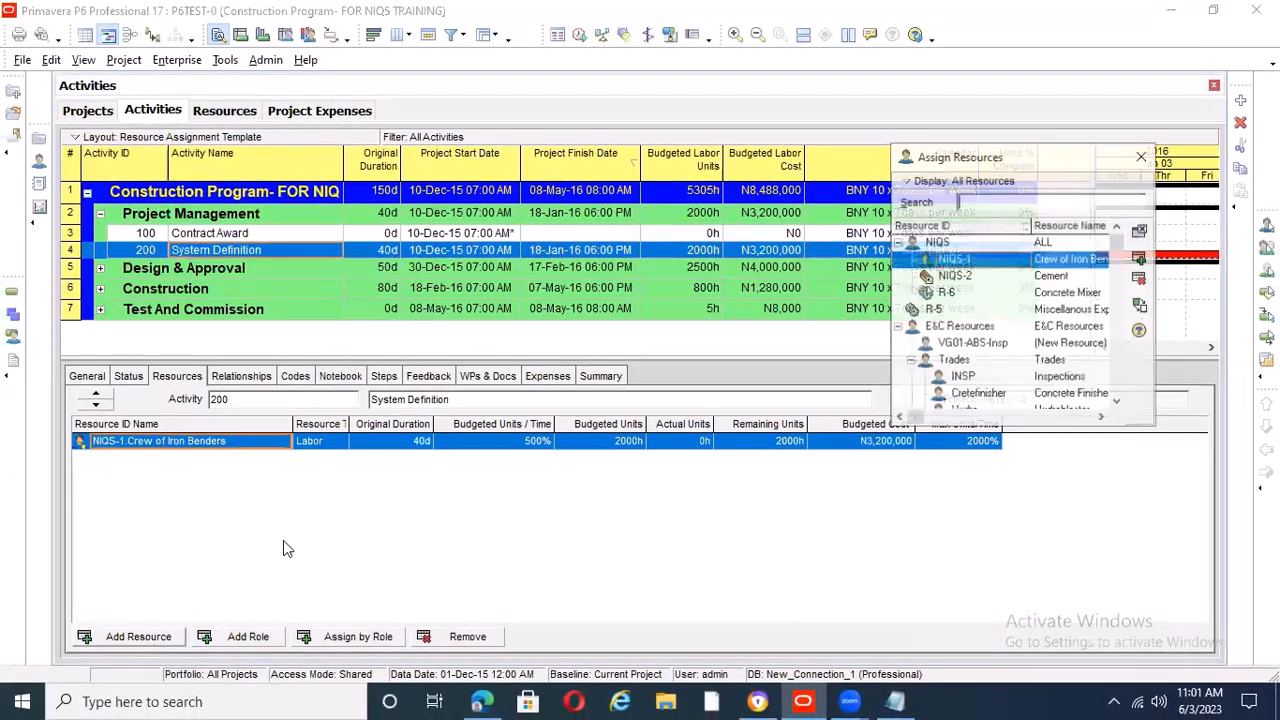
{"action": "left_click", "coordinate": [1062, 309]}
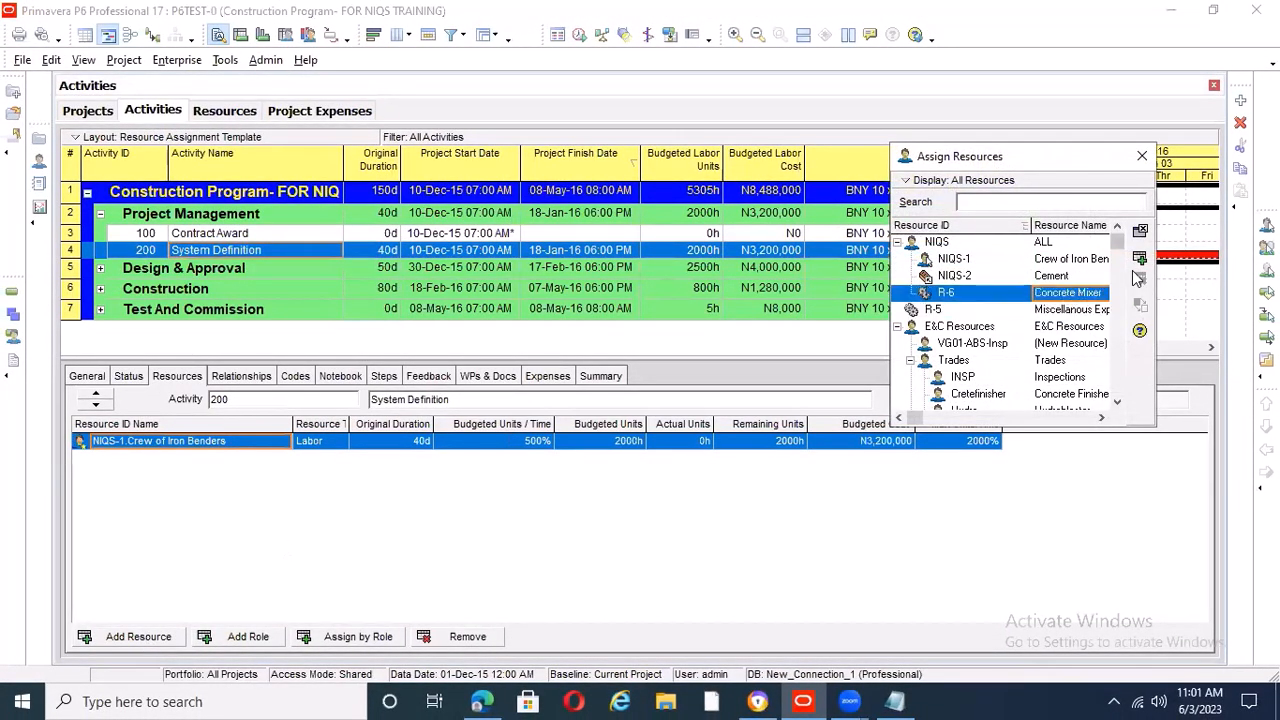
{"action": "left_click", "coordinate": [1140, 258]}
{"action": "left_click", "coordinate": [1141, 158]}
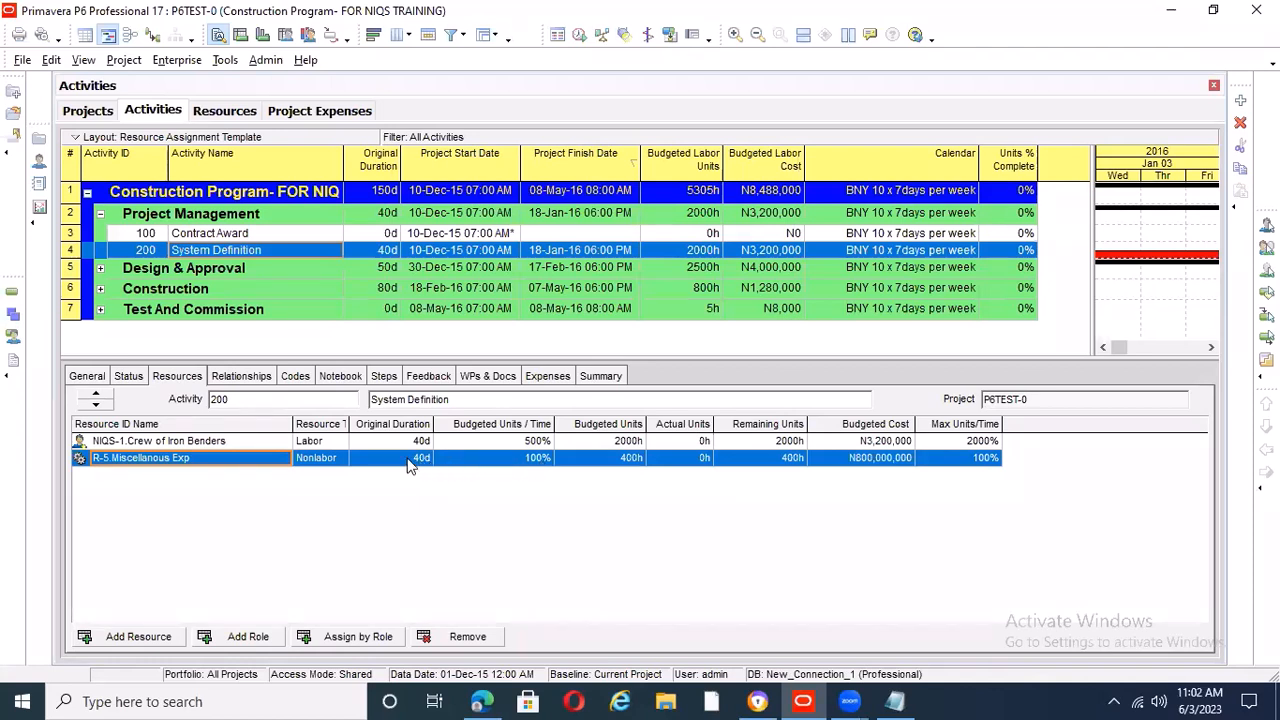
Set the Budgeted Units / Time of R-5 Miscellanous Exp on activity 200, System Definition, to 1%
{"action": "left_click", "coordinate": [549, 460]}
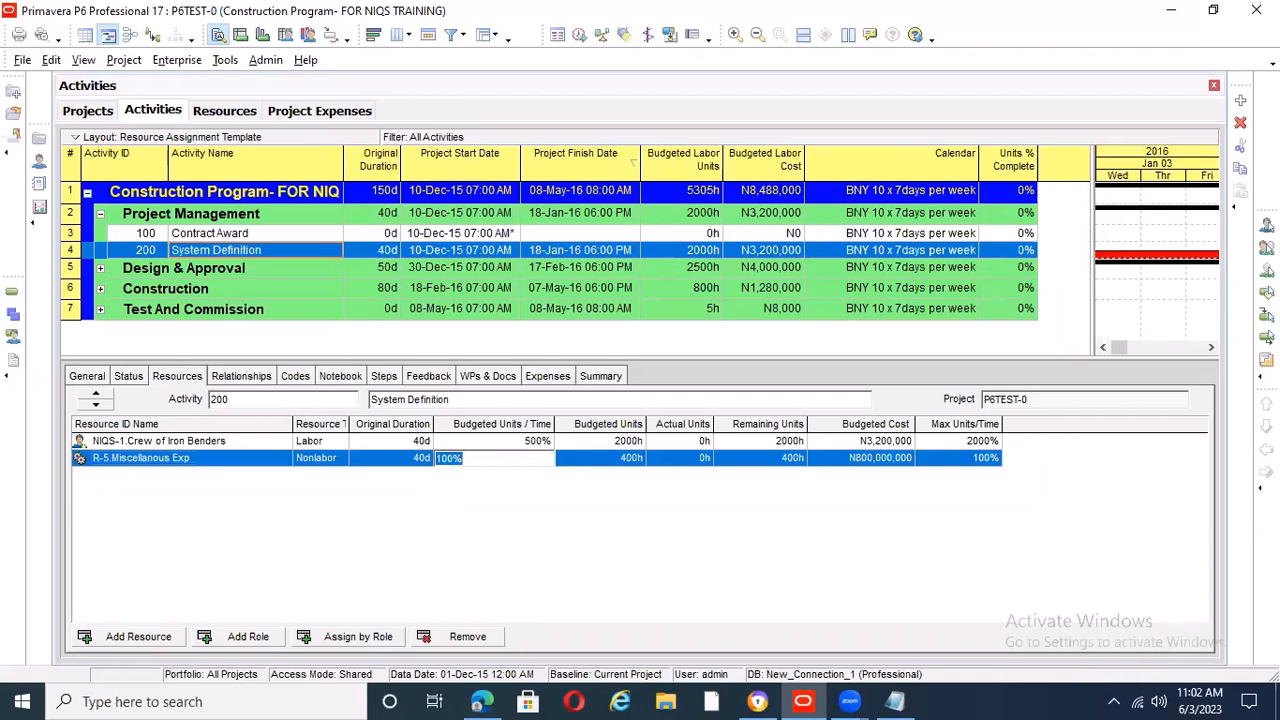
{"action": "type", "text": "1"}
{"action": "key", "text": "Return"}
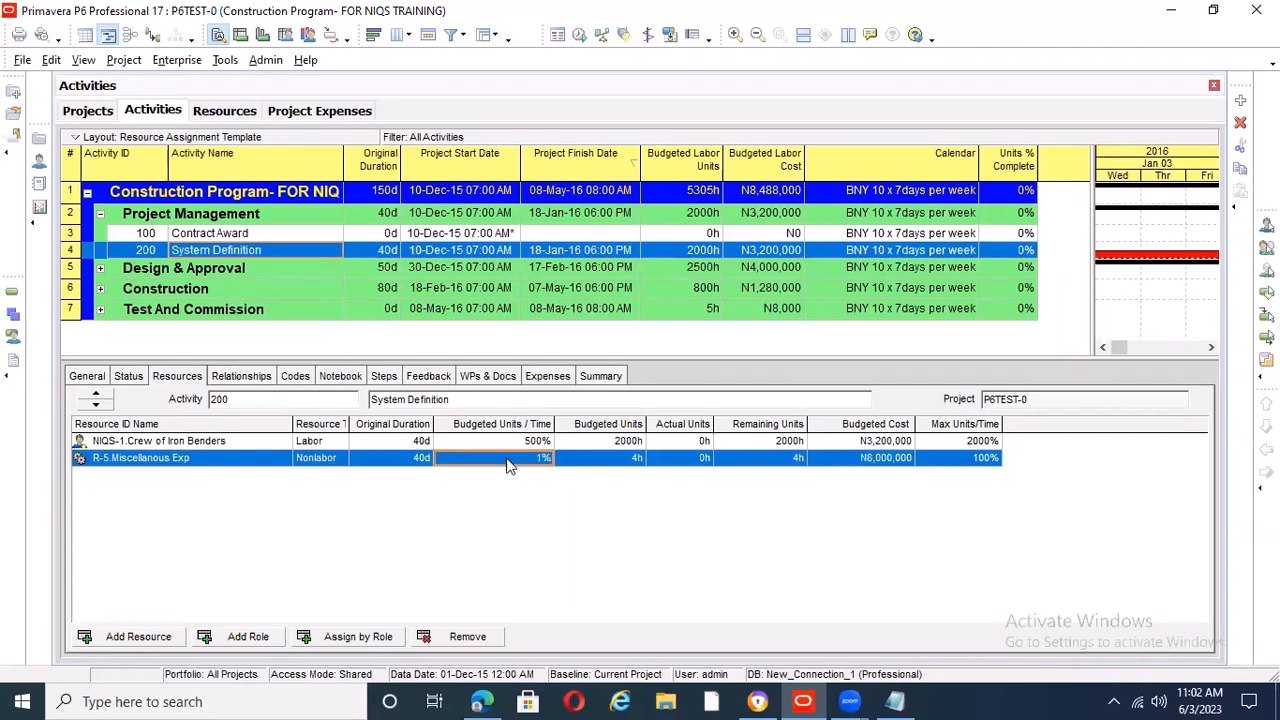
{"action": "left_click", "coordinate": [634, 458]}
Add an activity named Misscellaneous to the Project Management group with an original duration of 1 day
{"action": "left_click", "coordinate": [463, 236]}
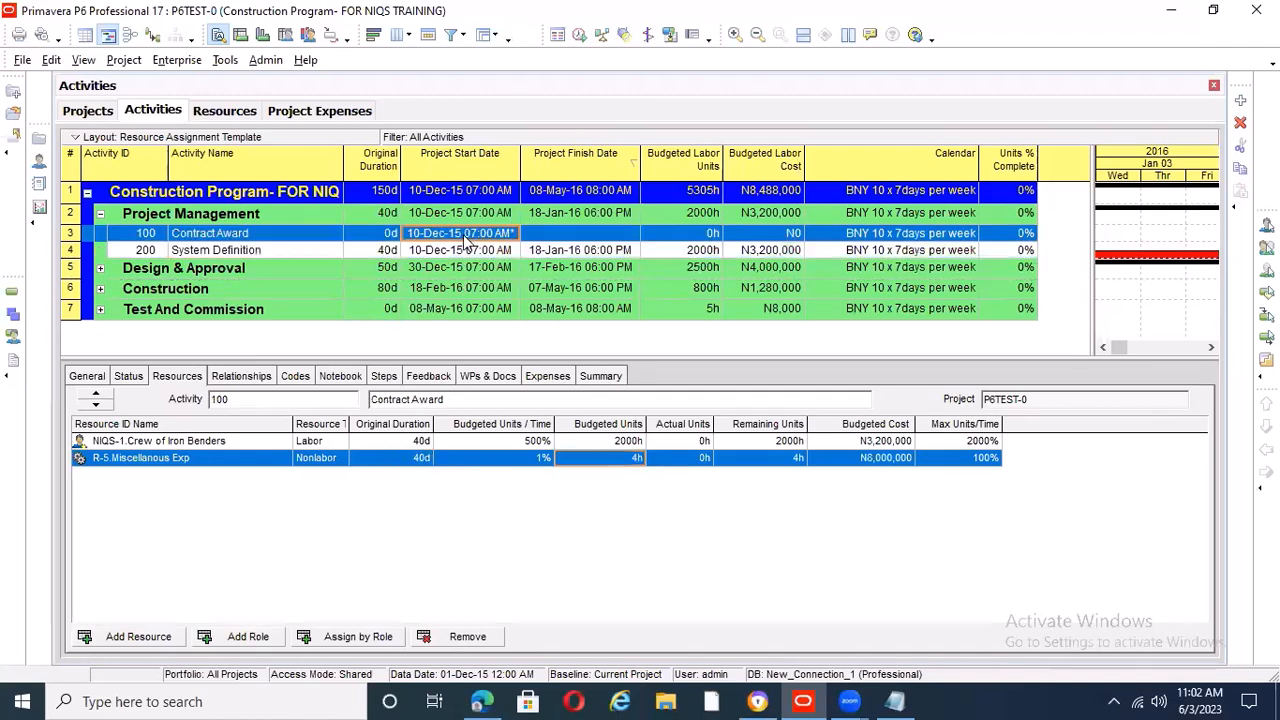
{"action": "left_click", "coordinate": [460, 252]}
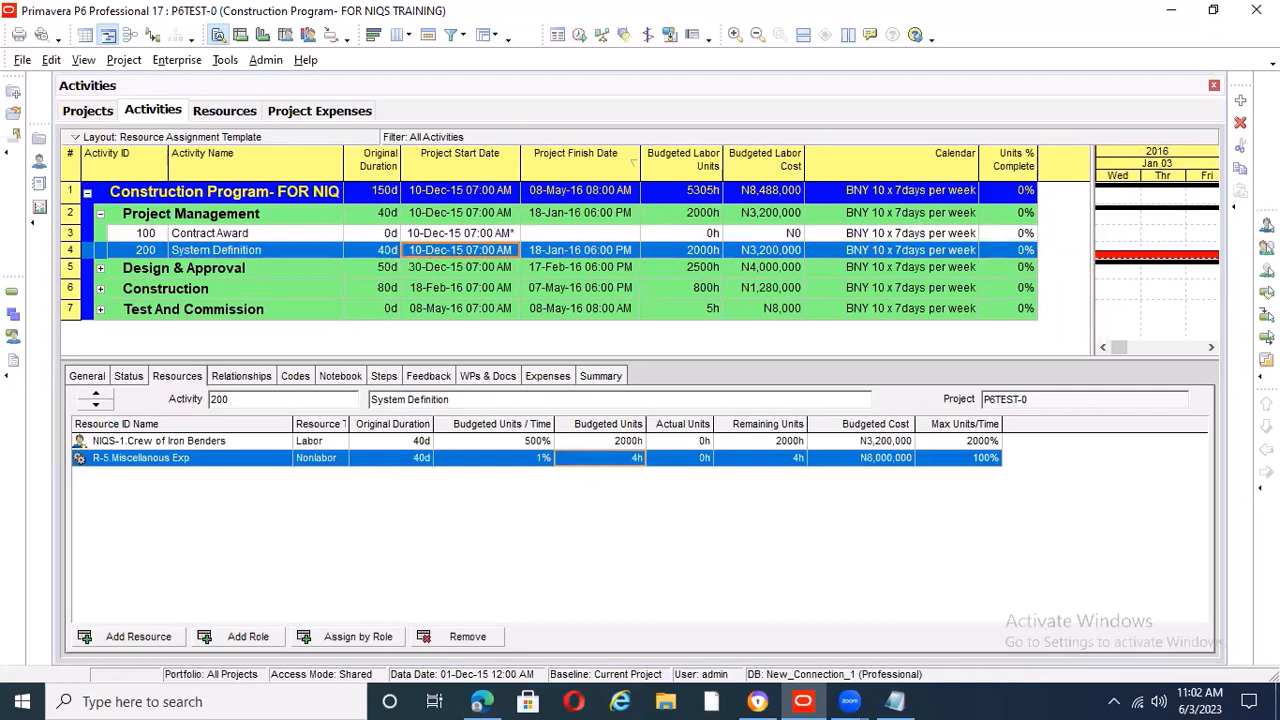
{"action": "left_click", "coordinate": [1240, 101]}
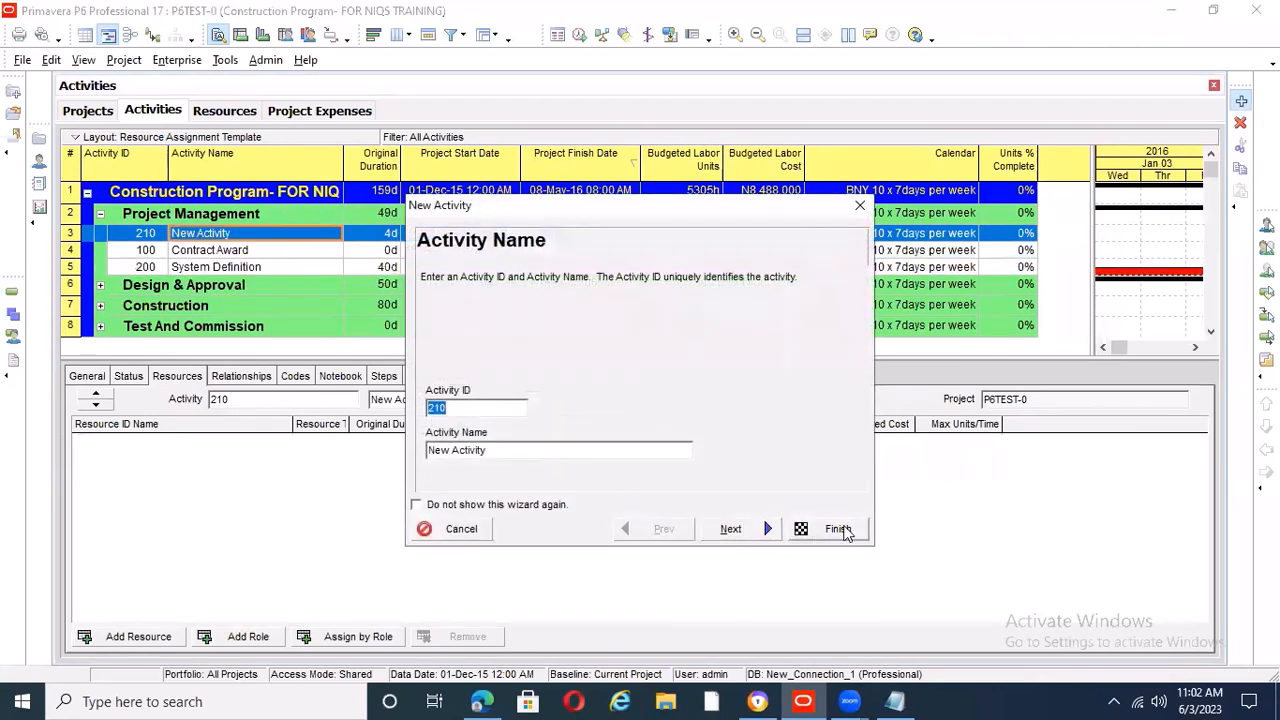
{"action": "left_click", "coordinate": [838, 529]}
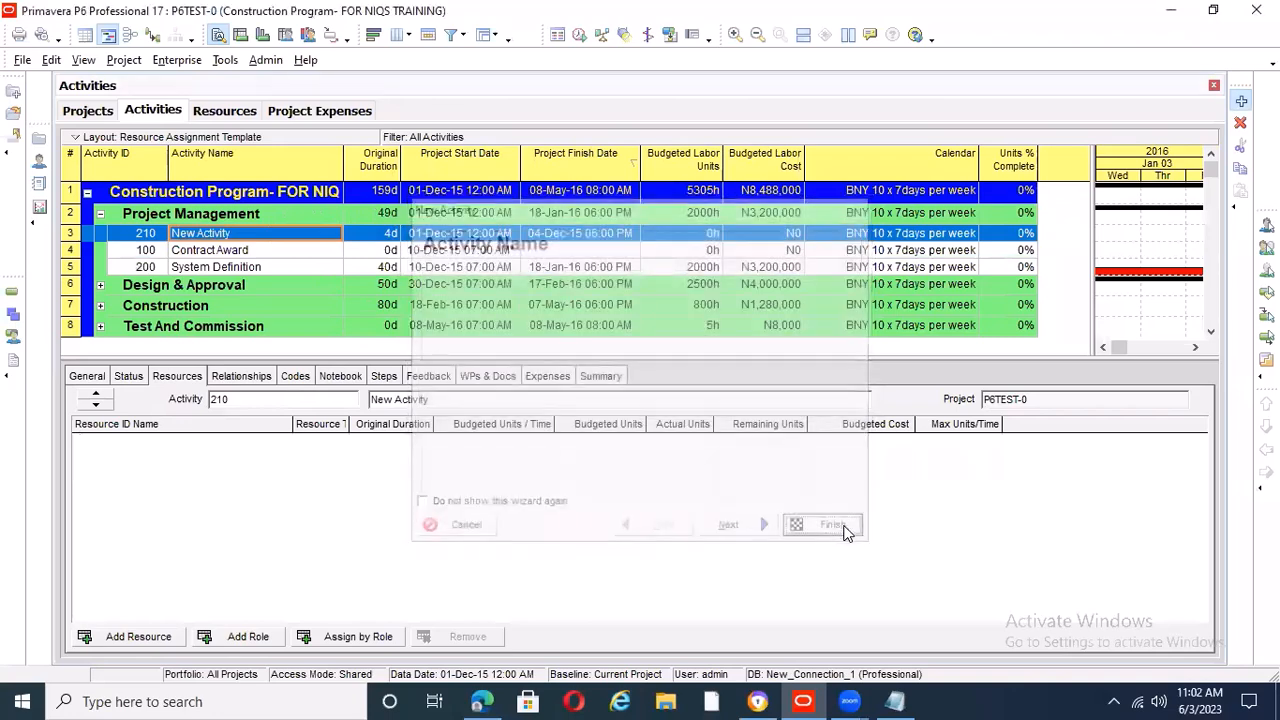
{"action": "left_click", "coordinate": [269, 233]}
{"action": "type", "text": "Misscella"}
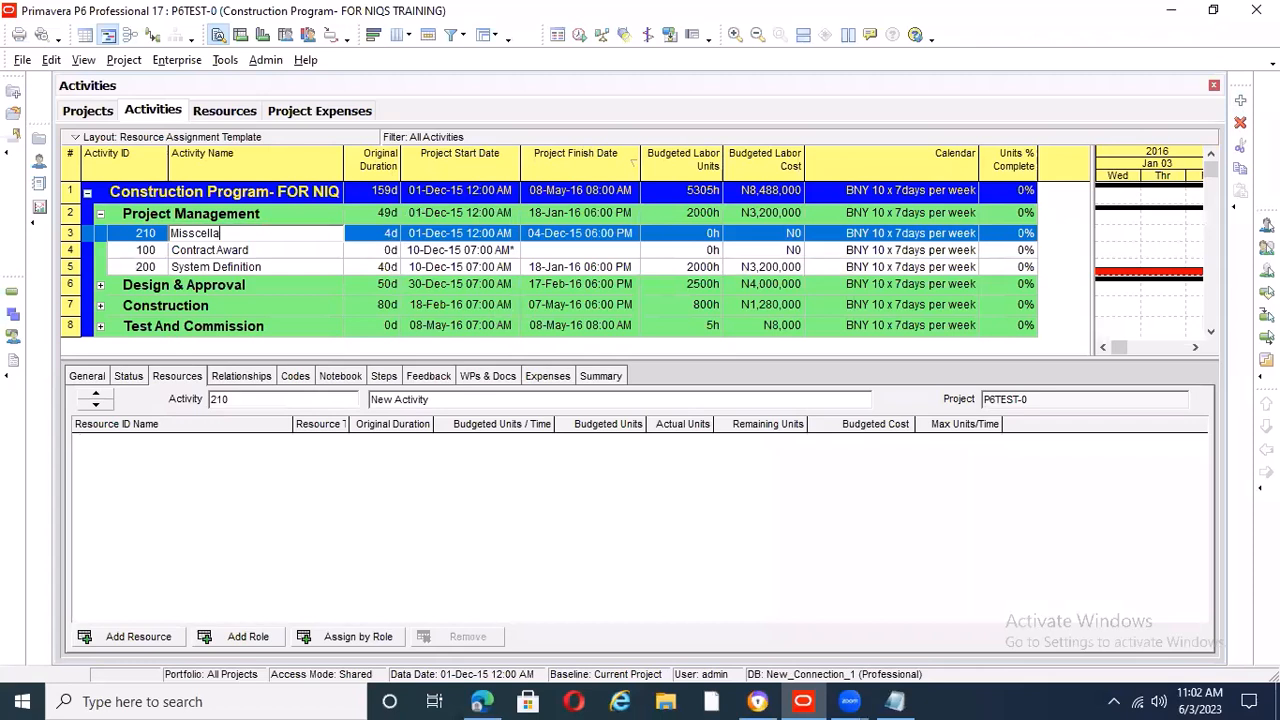
{"action": "type", "text": "neous"}
{"action": "key", "text": "Return"}
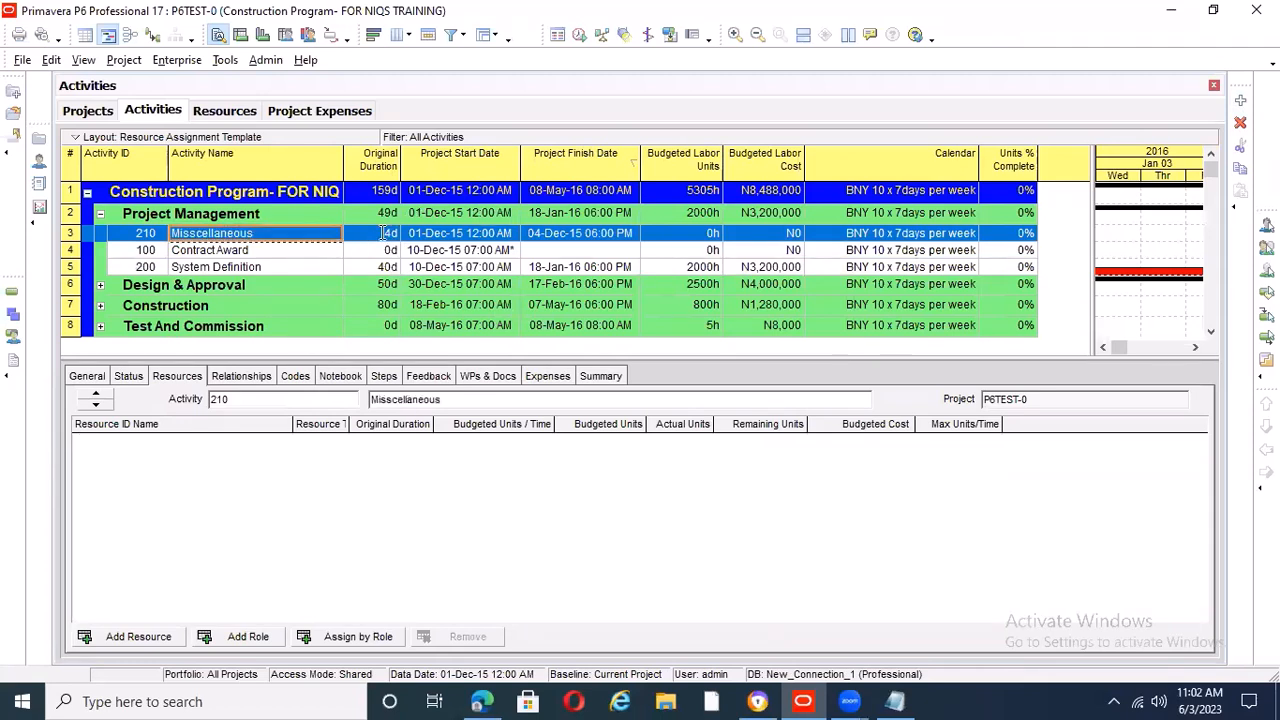
{"action": "left_click", "coordinate": [380, 233]}
{"action": "type", "text": "1"}
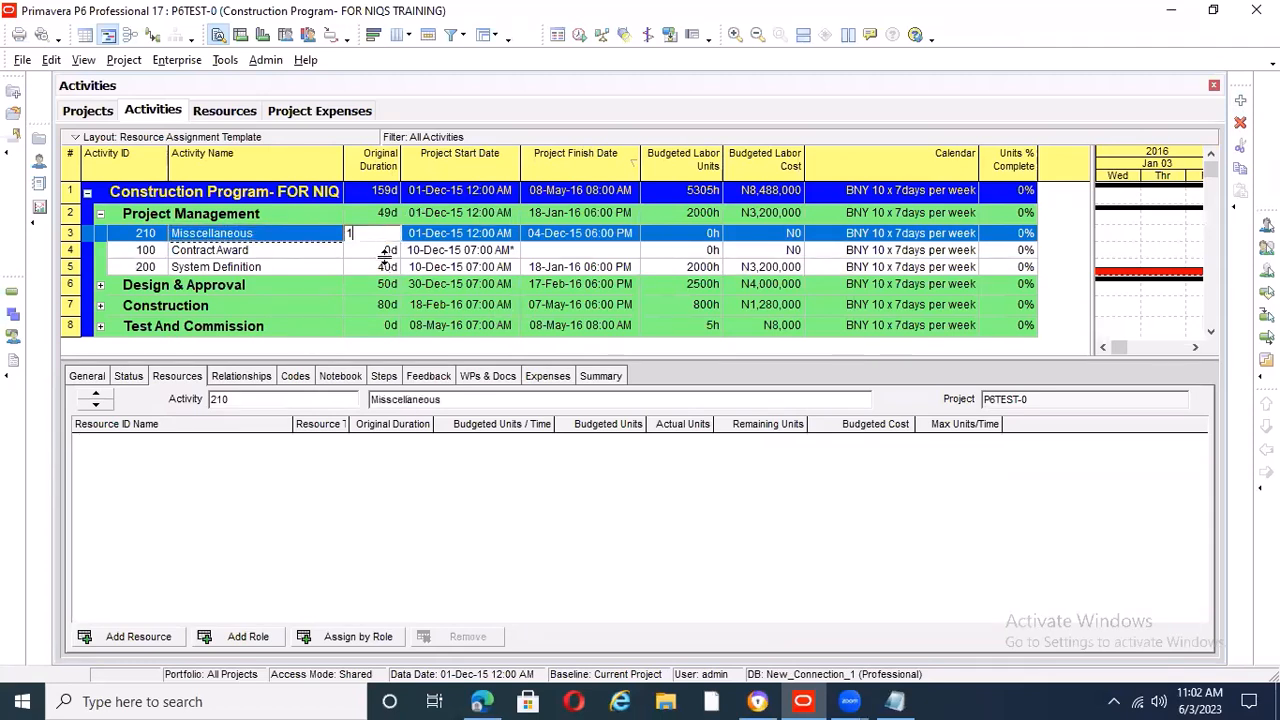
{"action": "key", "text": "Return"}
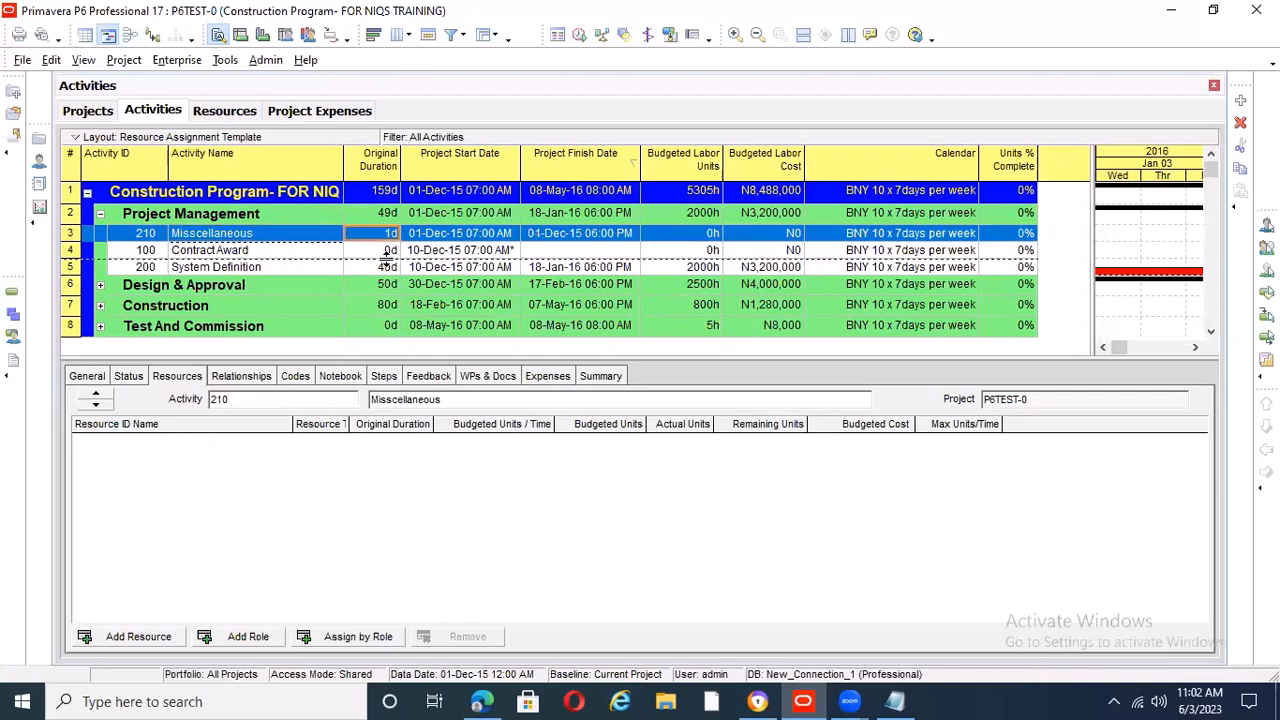
Remove the R-5 Miscellanous Exp assignment from activity 200, System Definition, and reset its nonlabor units to zero
{"action": "left_click", "coordinate": [455, 268]}
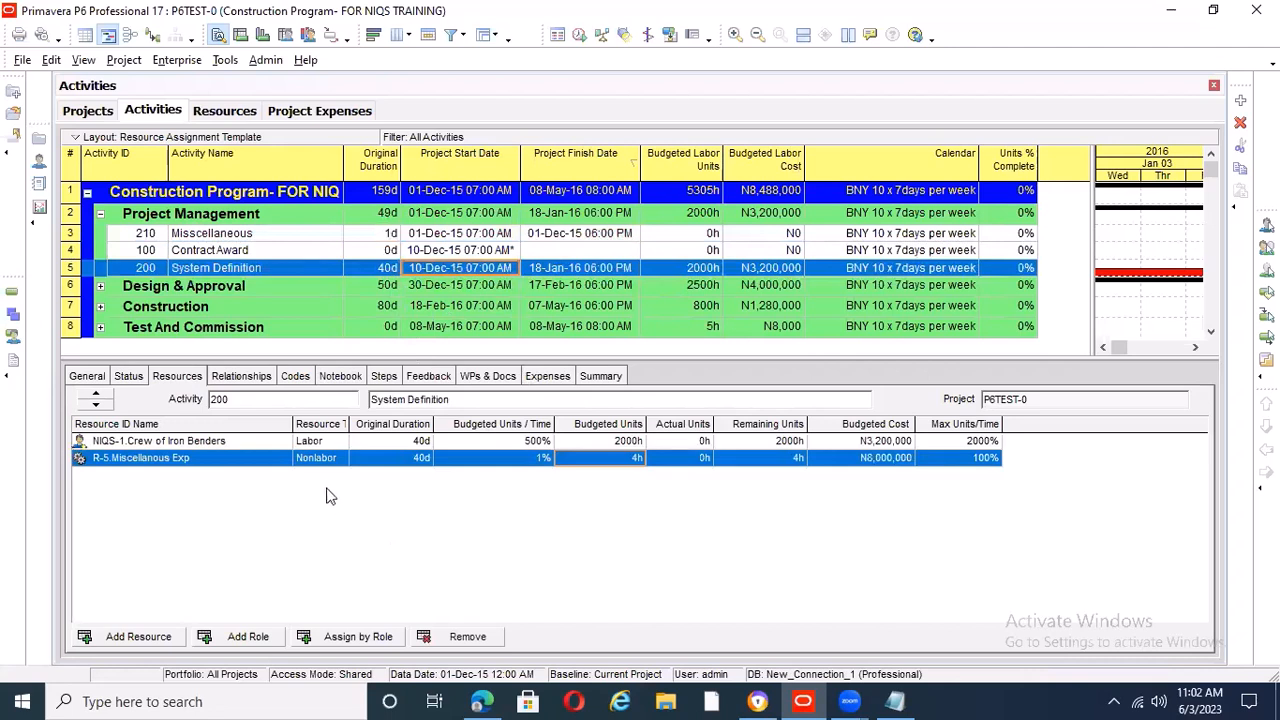
{"action": "left_click", "coordinate": [428, 459]}
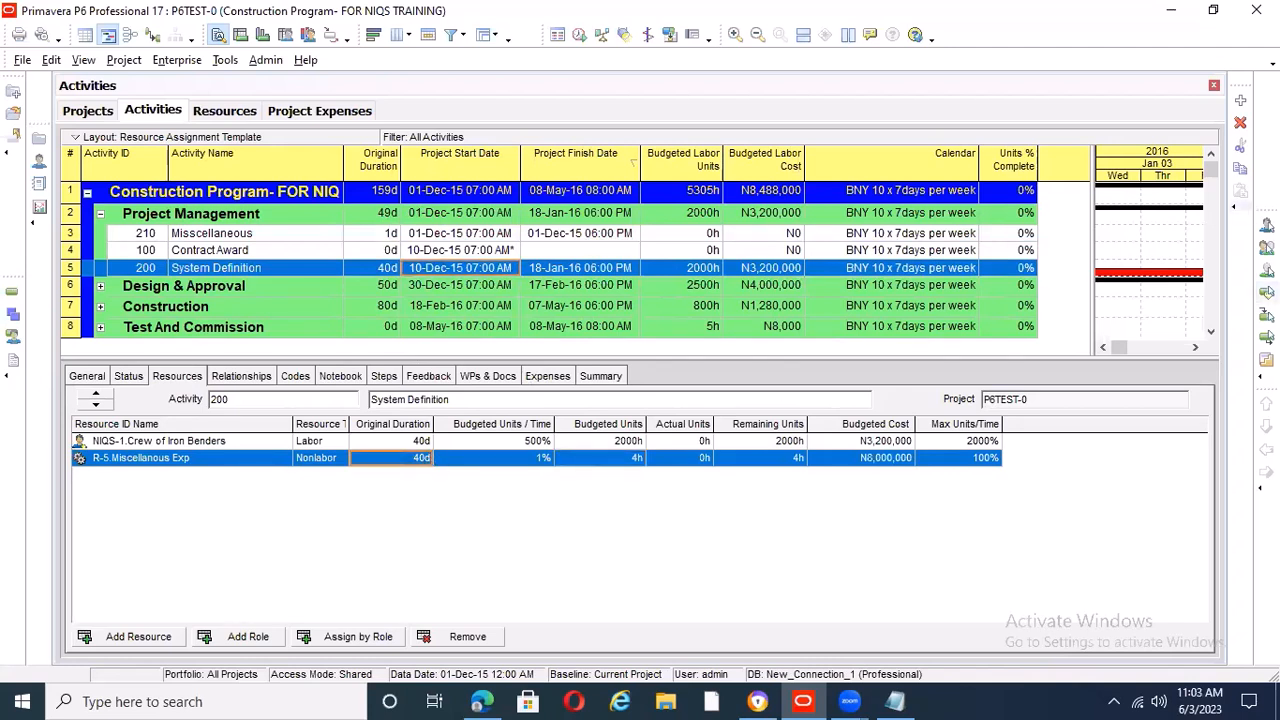
{"action": "left_click", "coordinate": [430, 636]}
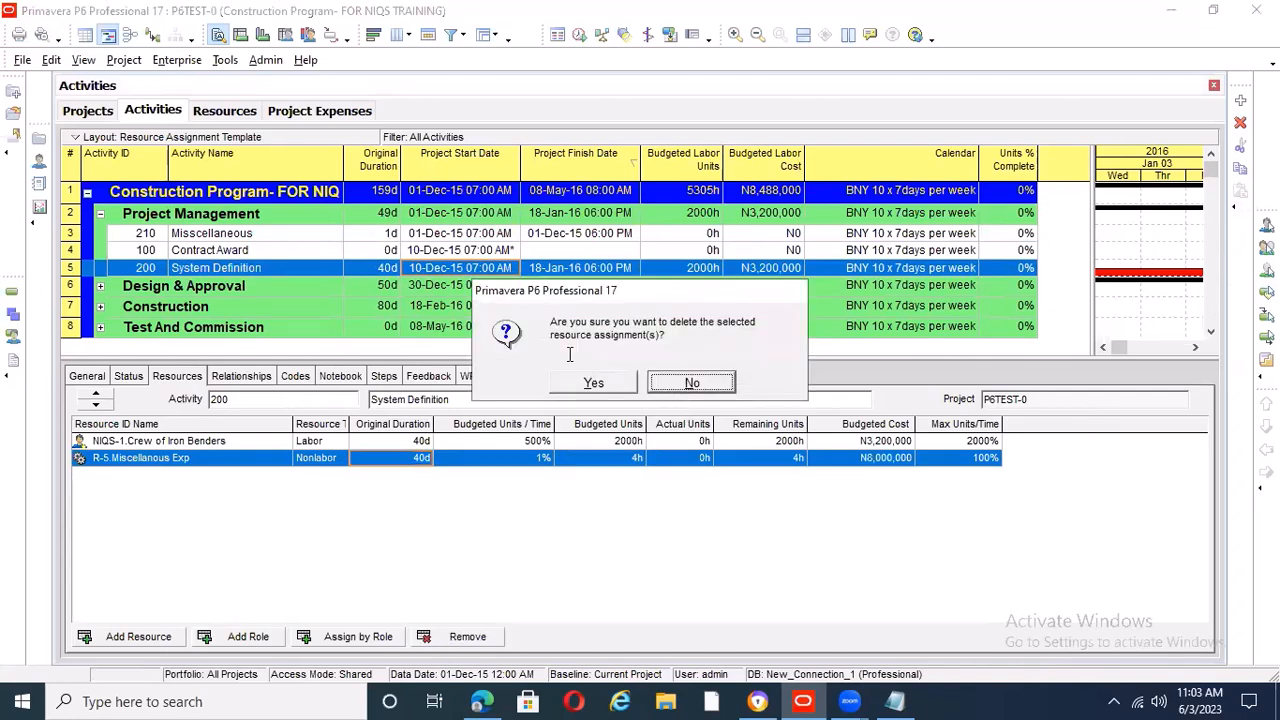
{"action": "left_click", "coordinate": [593, 383]}
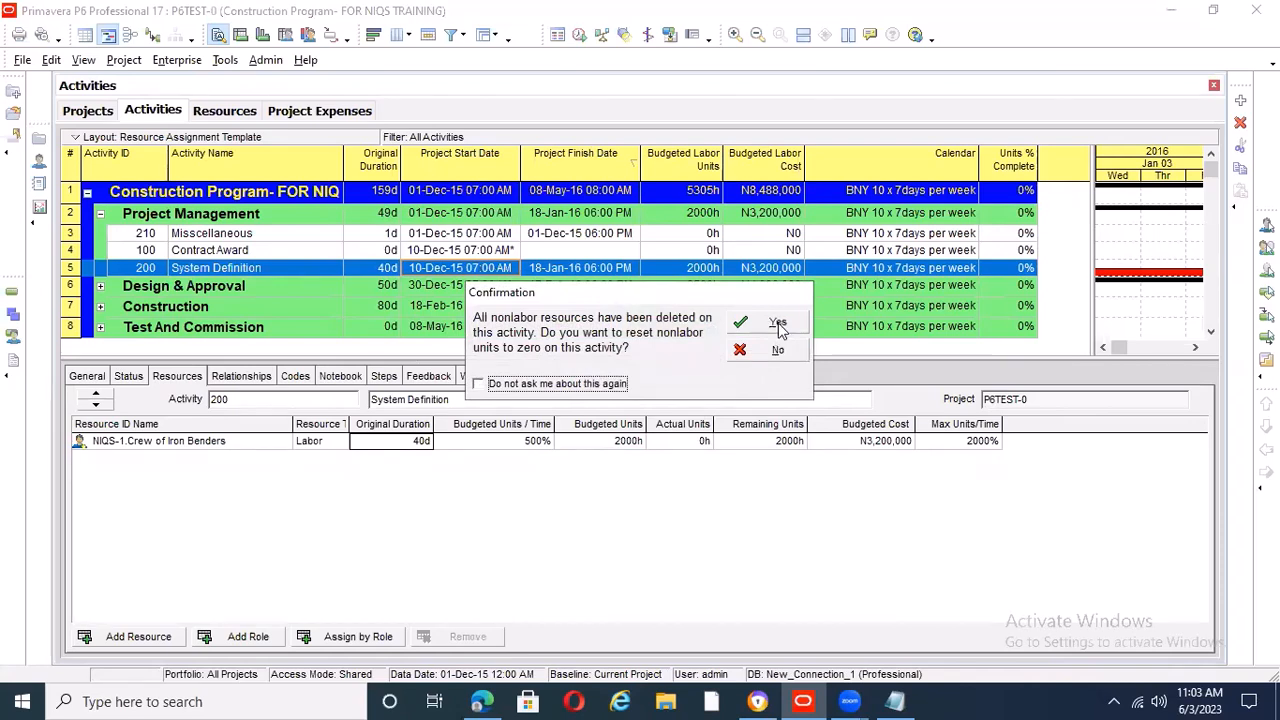
{"action": "left_click", "coordinate": [779, 325]}
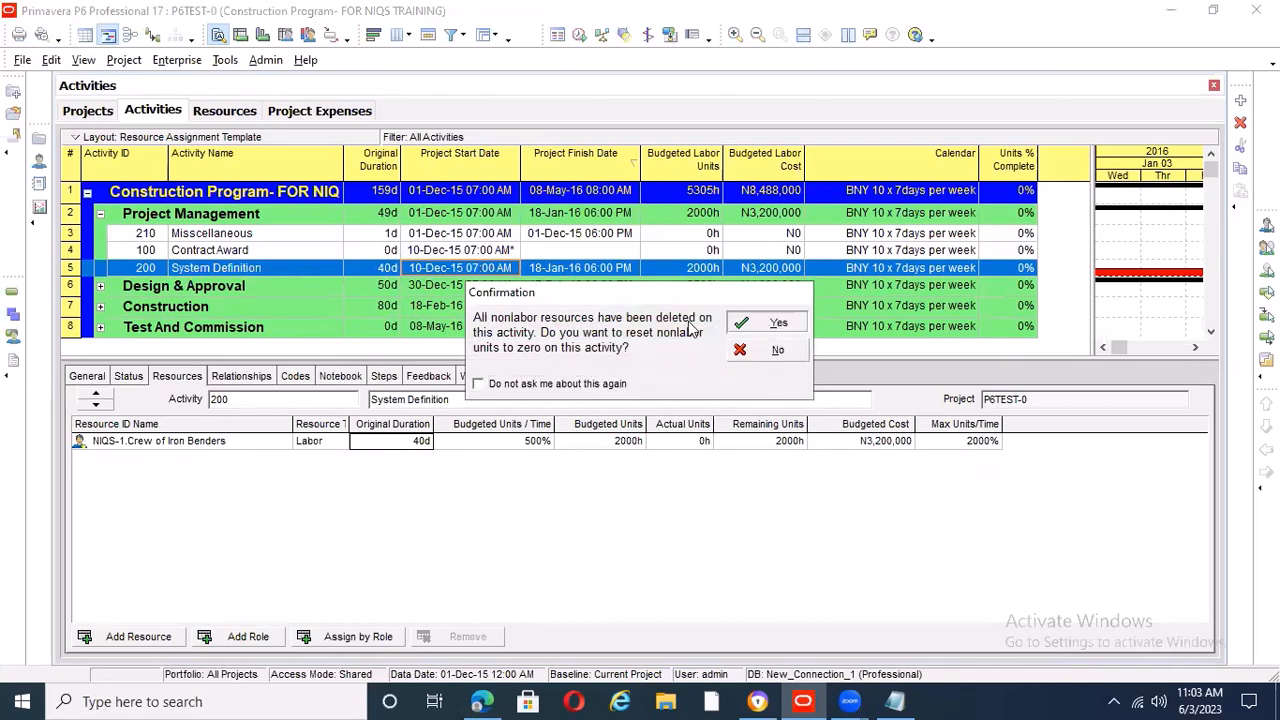
Assign resource R-5 Miscellanous Exp to the Misscellaneous activity
{"action": "left_click", "coordinate": [451, 236]}
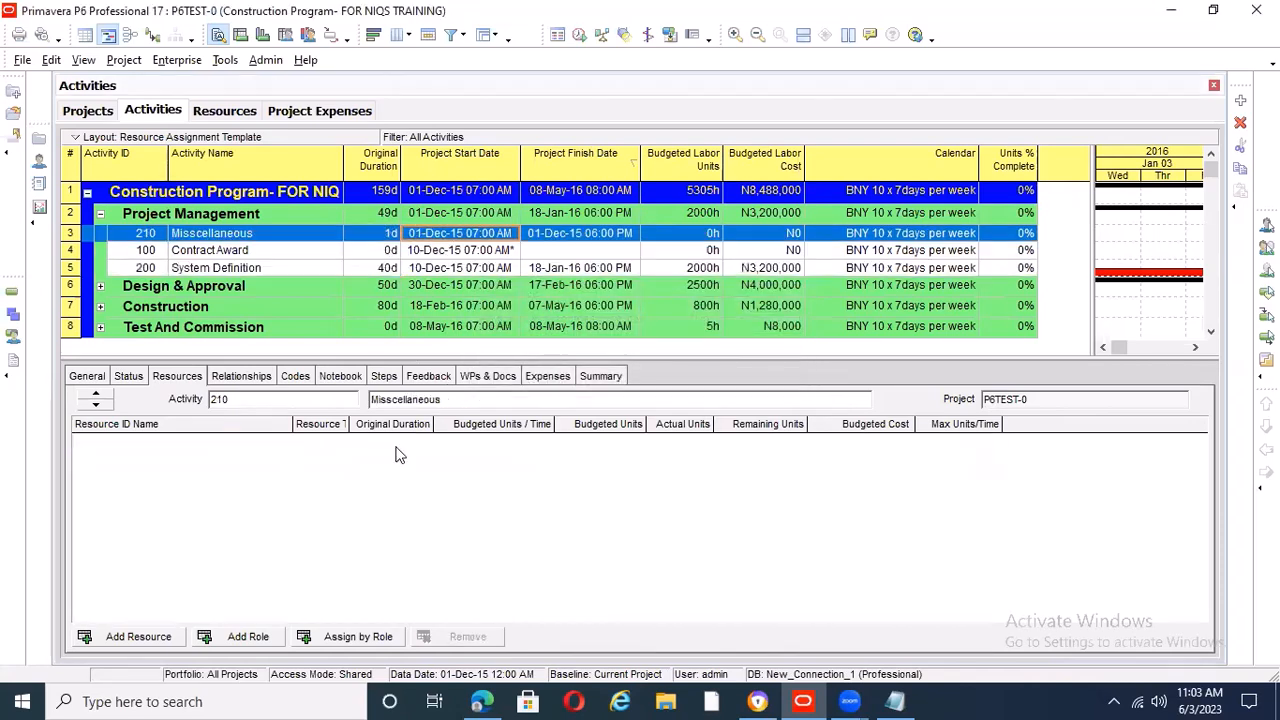
{"action": "left_click", "coordinate": [165, 642]}
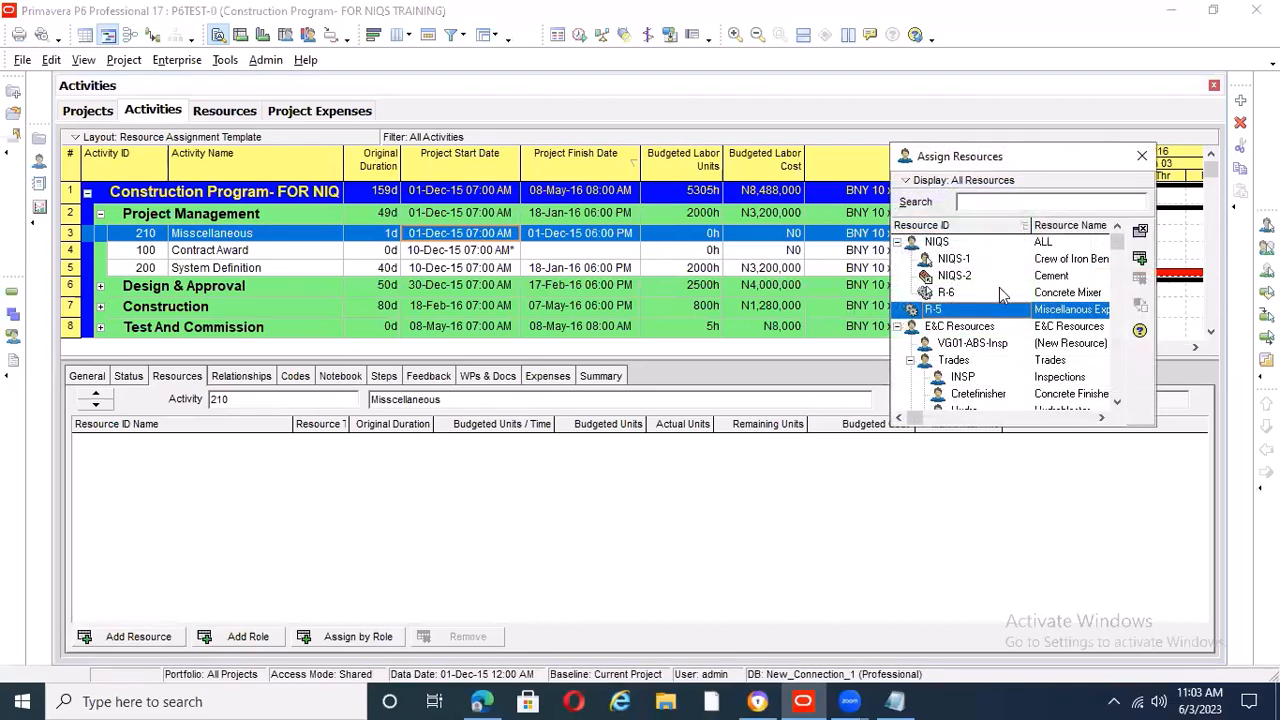
{"action": "left_click", "coordinate": [1139, 259]}
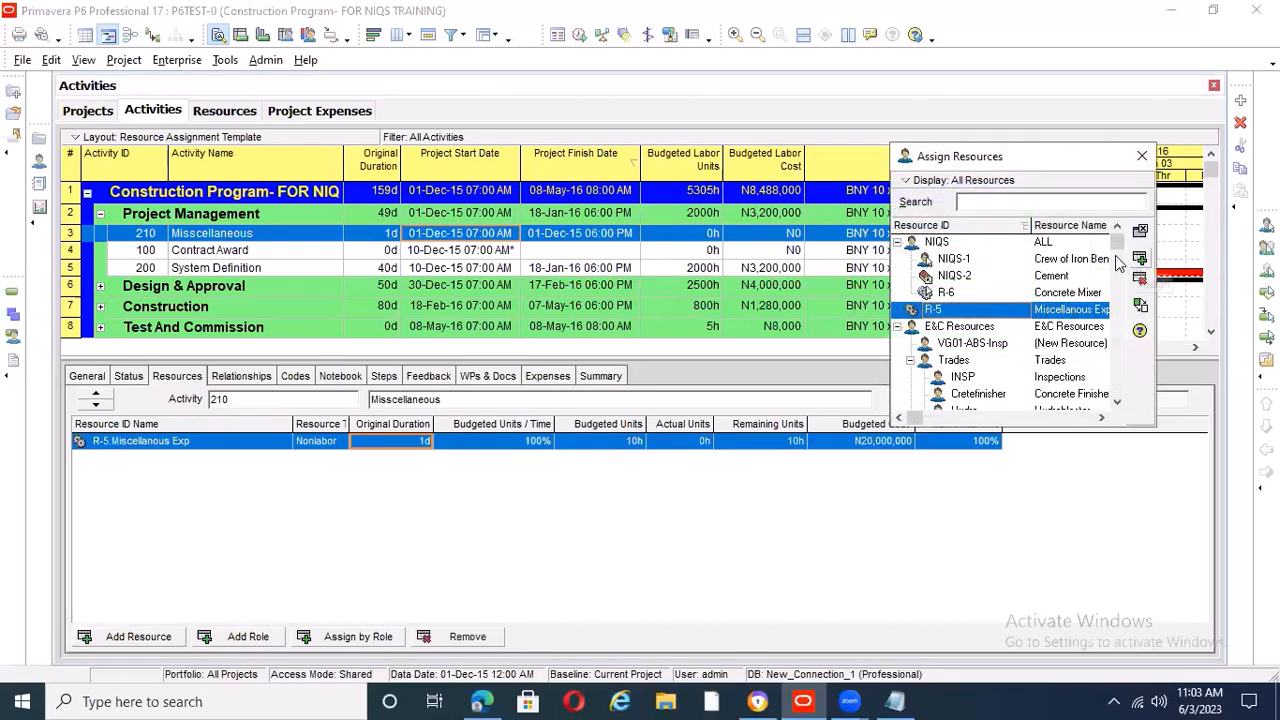
{"action": "left_click", "coordinate": [1142, 157]}
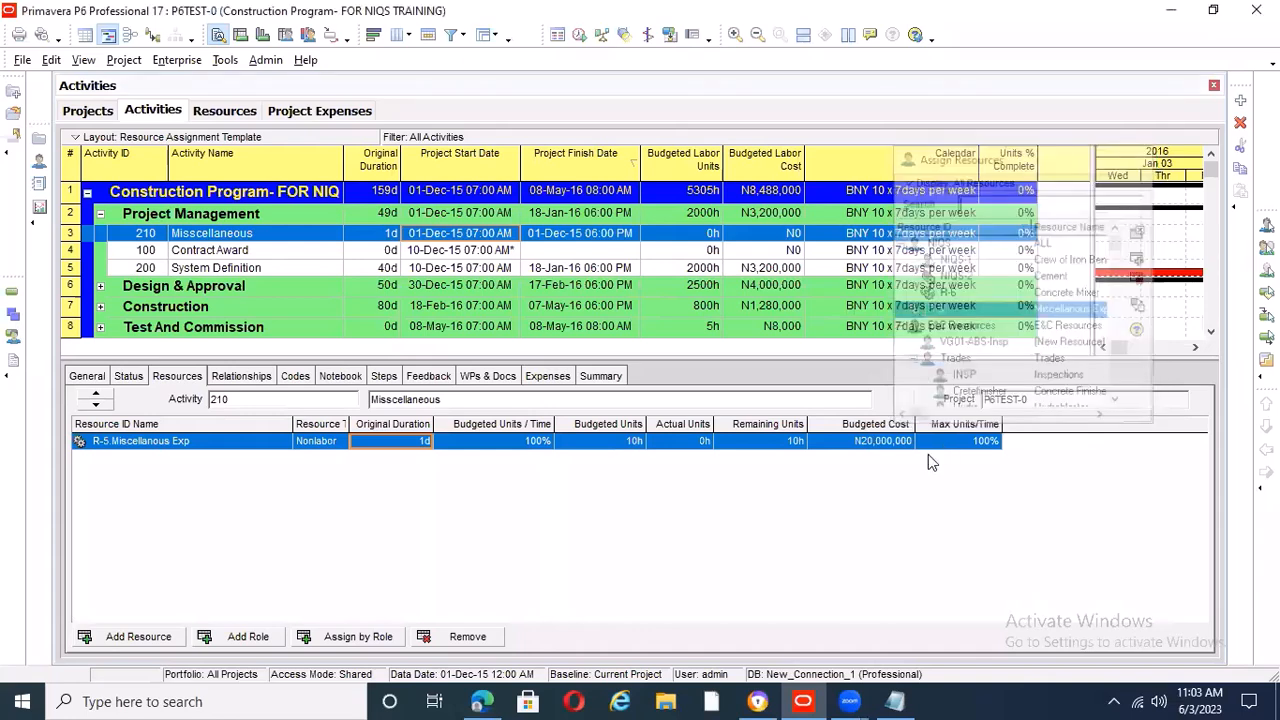
Set the Budgeted Units / Time of R-5 Miscellanous Exp on the Misscellaneous activity to 10%
{"action": "left_click", "coordinate": [536, 450]}
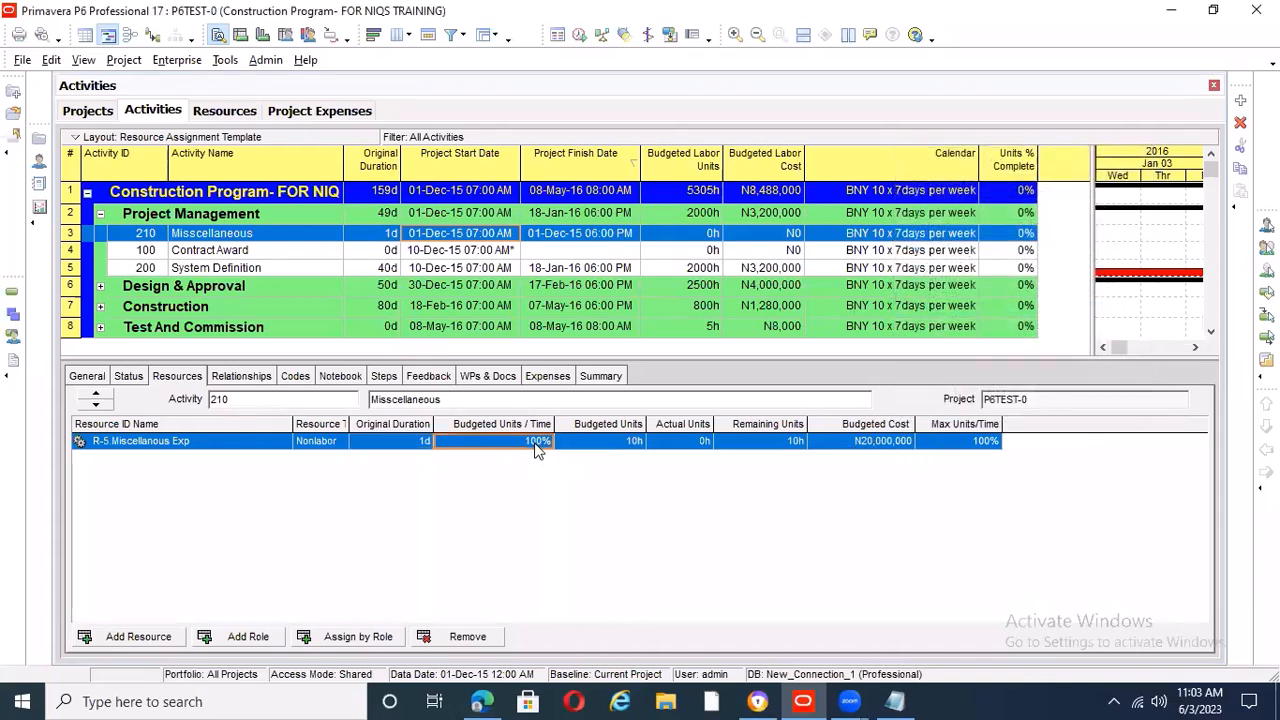
{"action": "type", "text": "1"}
{"action": "left_click", "coordinate": [546, 474]}
{"action": "left_click", "coordinate": [530, 441]}
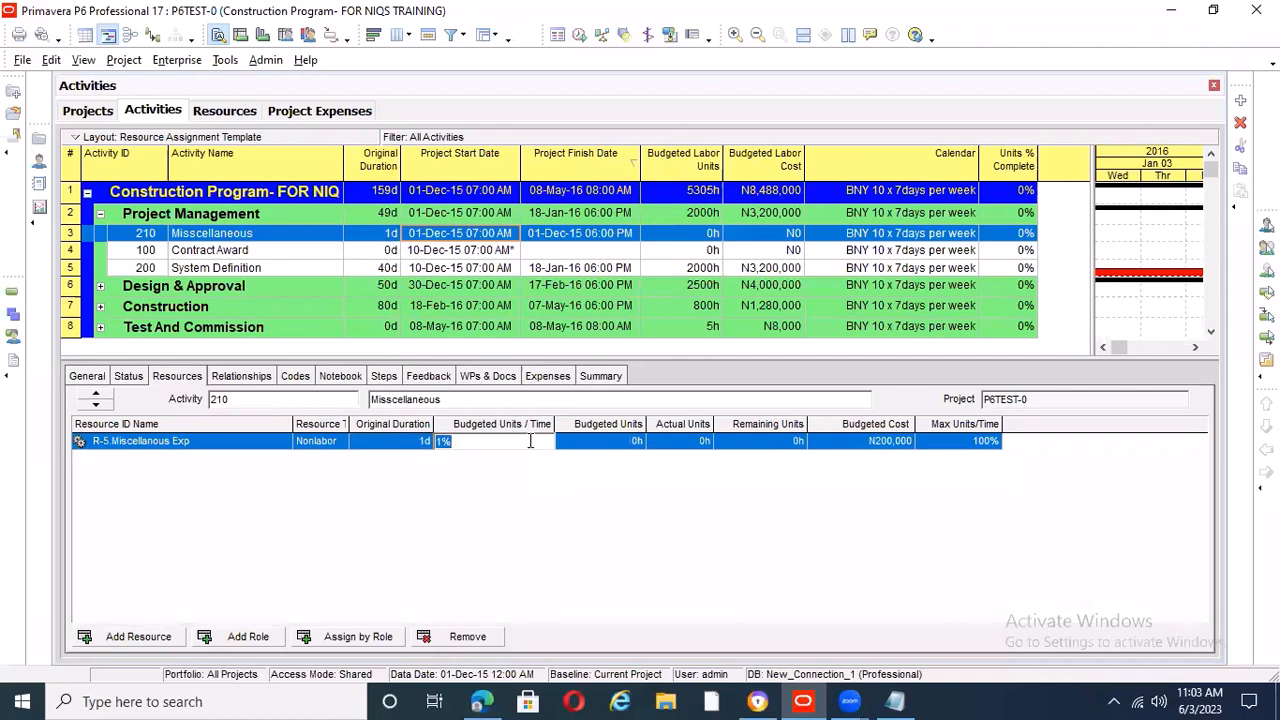
{"action": "type", "text": "1"}
{"action": "key", "text": "Return"}
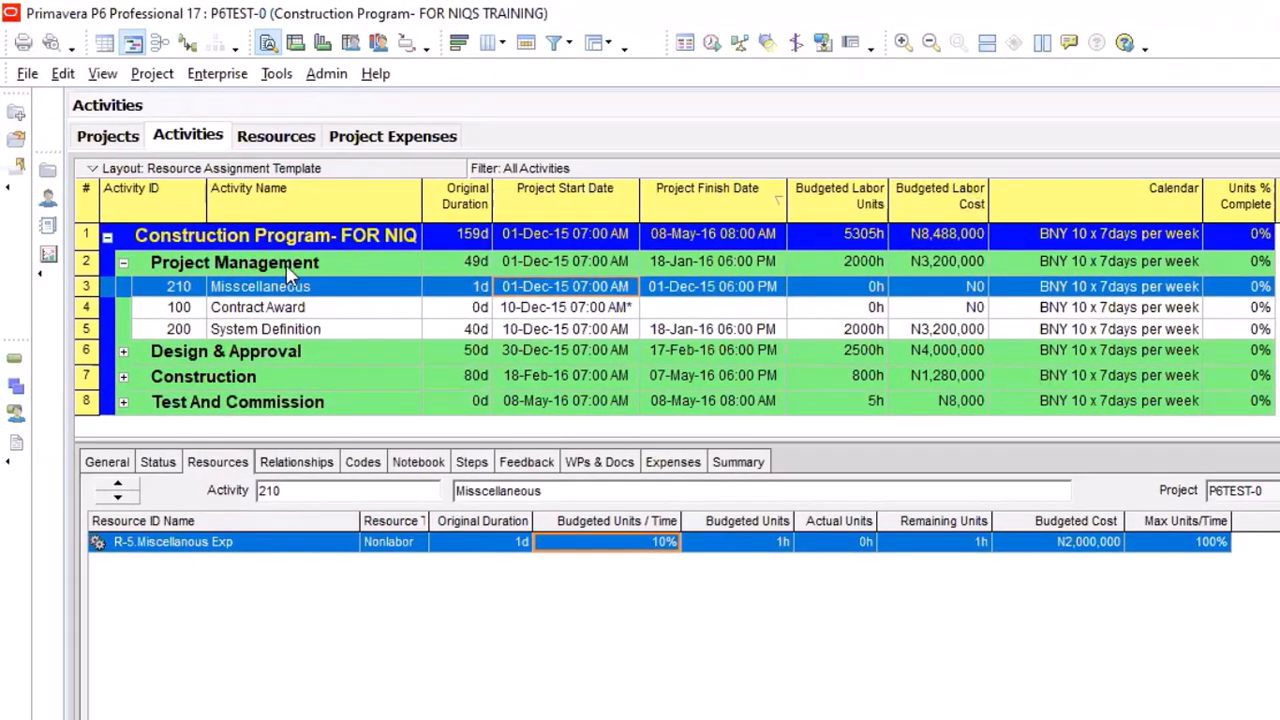
Show the Activity Usage Spreadsheet above the activity details and widen its time-phased area
{"action": "left_click", "coordinate": [122, 263]}
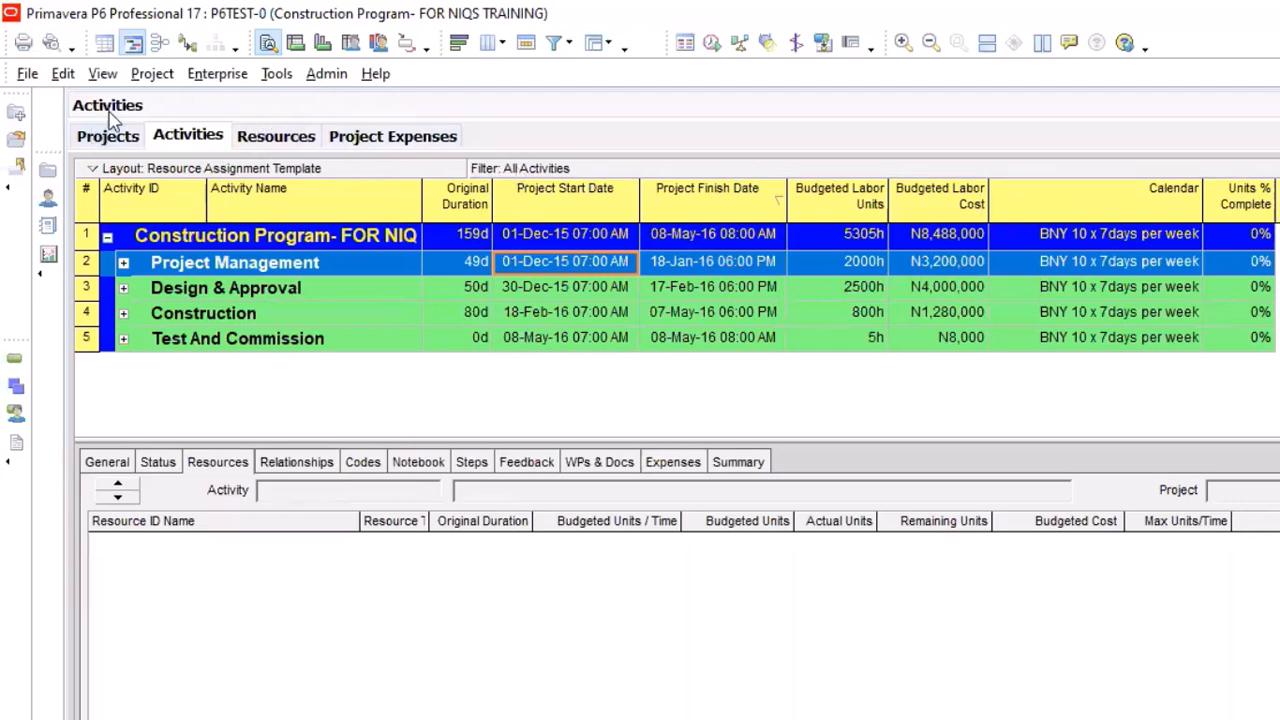
{"action": "left_click", "coordinate": [104, 75]}
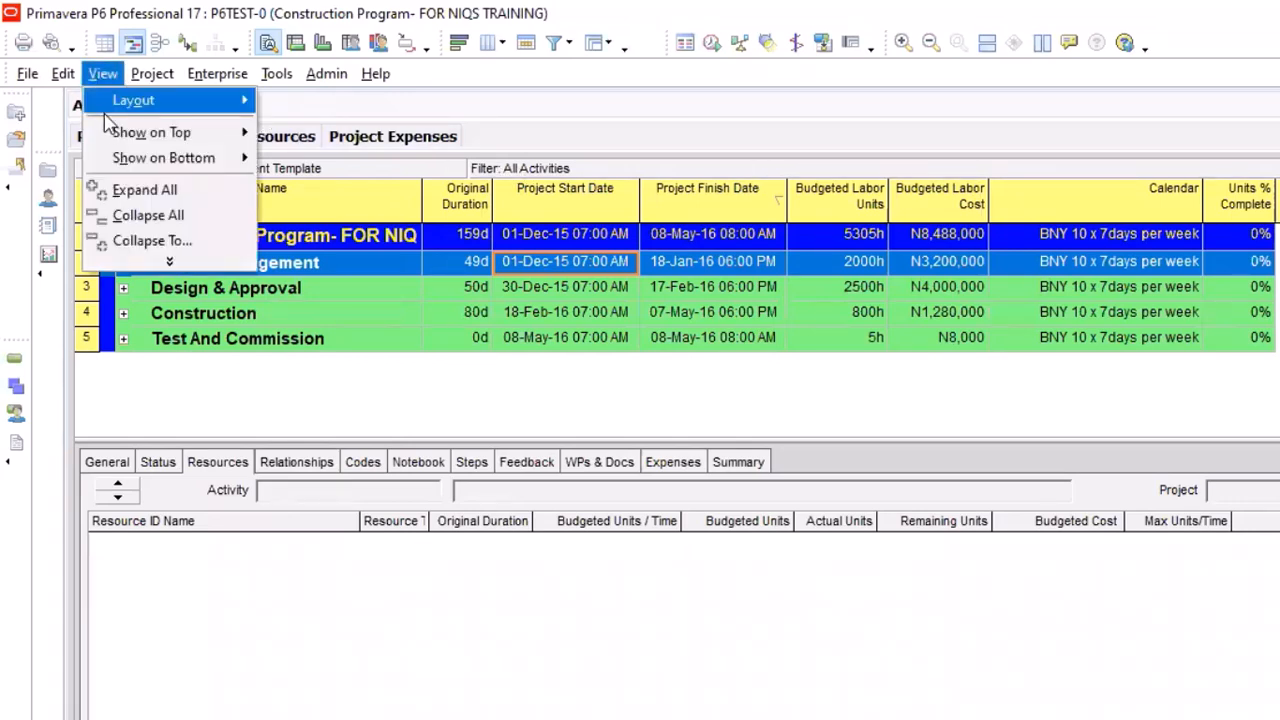
{"action": "mouse_move", "coordinate": [170, 132]}
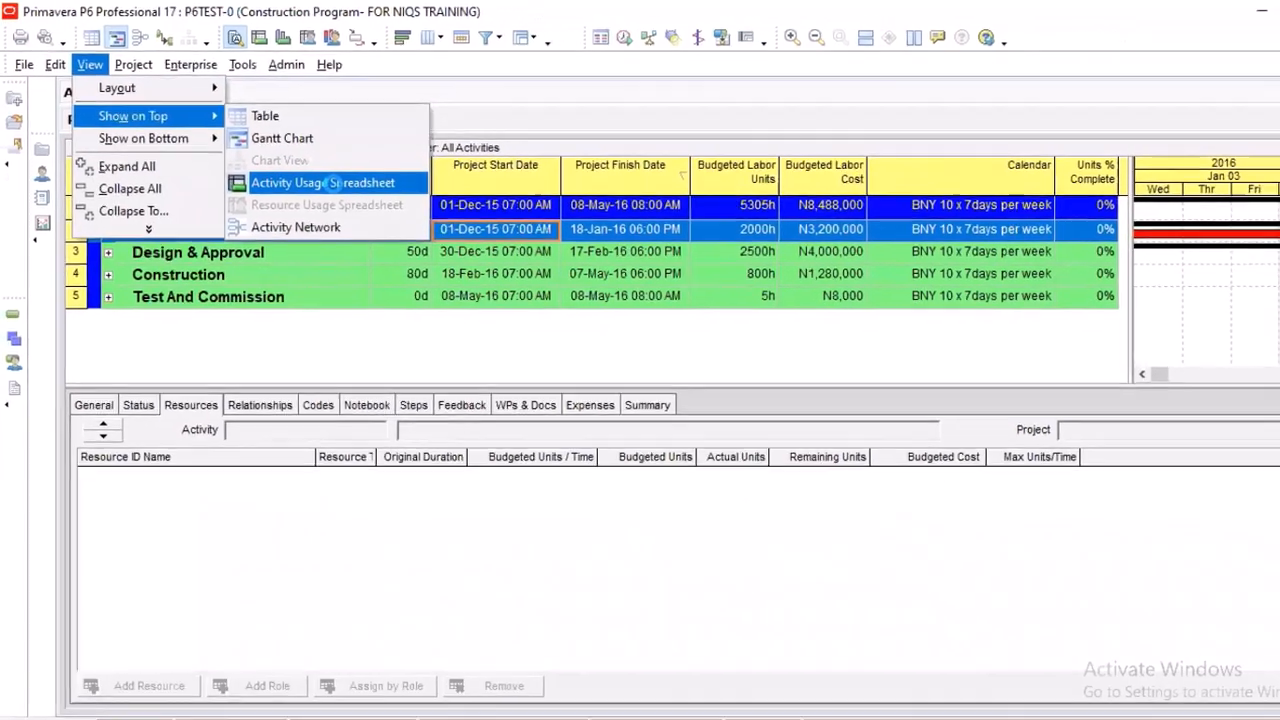
{"action": "left_click", "coordinate": [368, 208]}
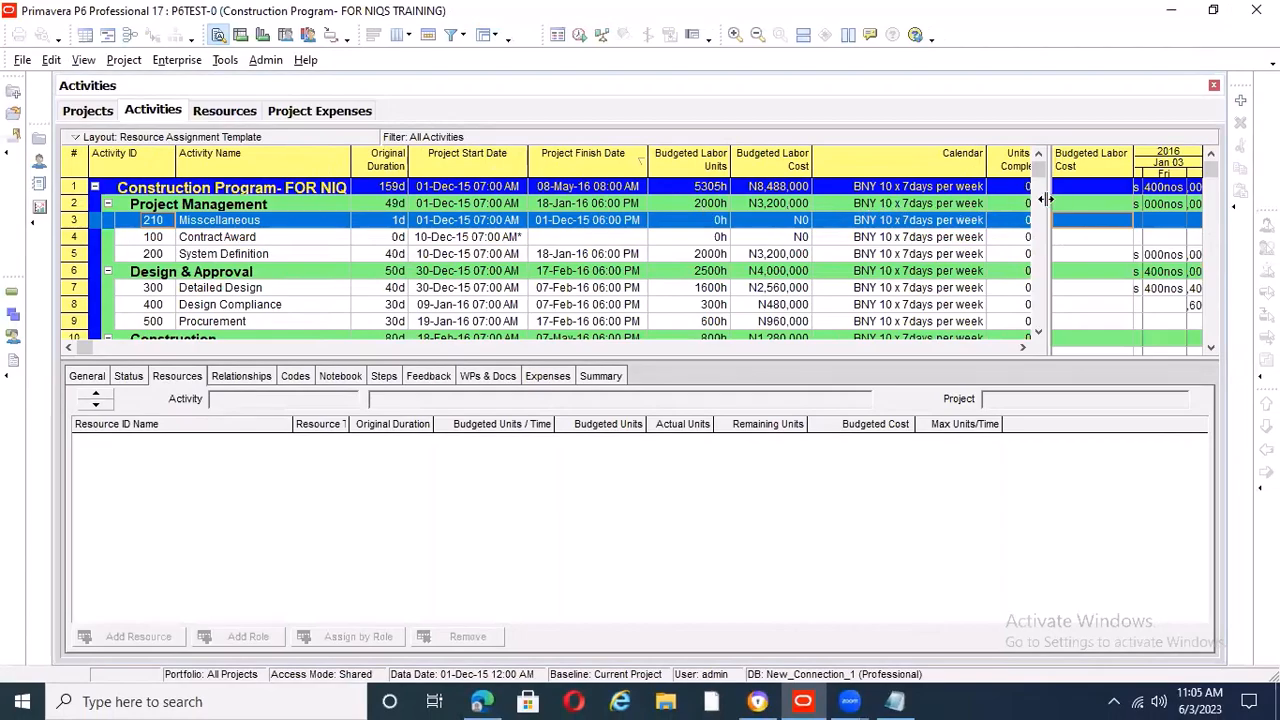
{"action": "left_click_drag", "start_coordinate": [843, 197], "coordinate": [841, 197]}
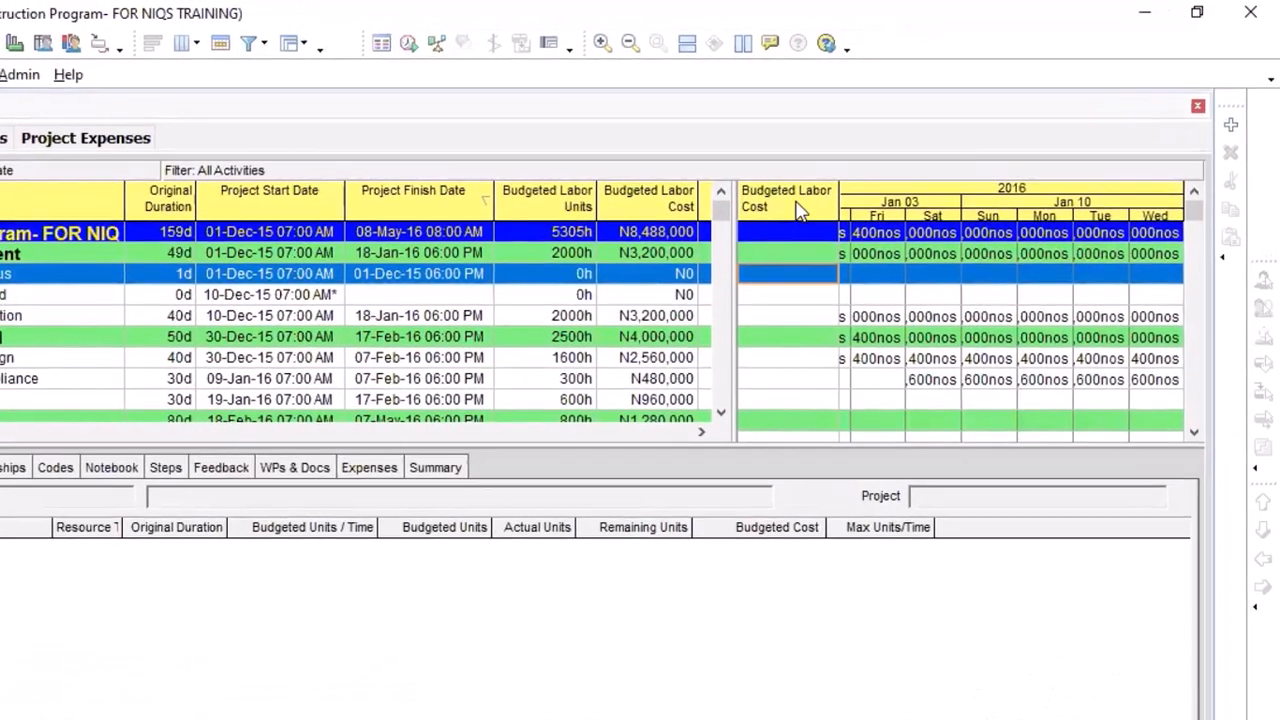
Open the field selection for the usage spreadsheet and review the unit fields under Cumulative and Time Interval
{"action": "right_click", "coordinate": [797, 208]}
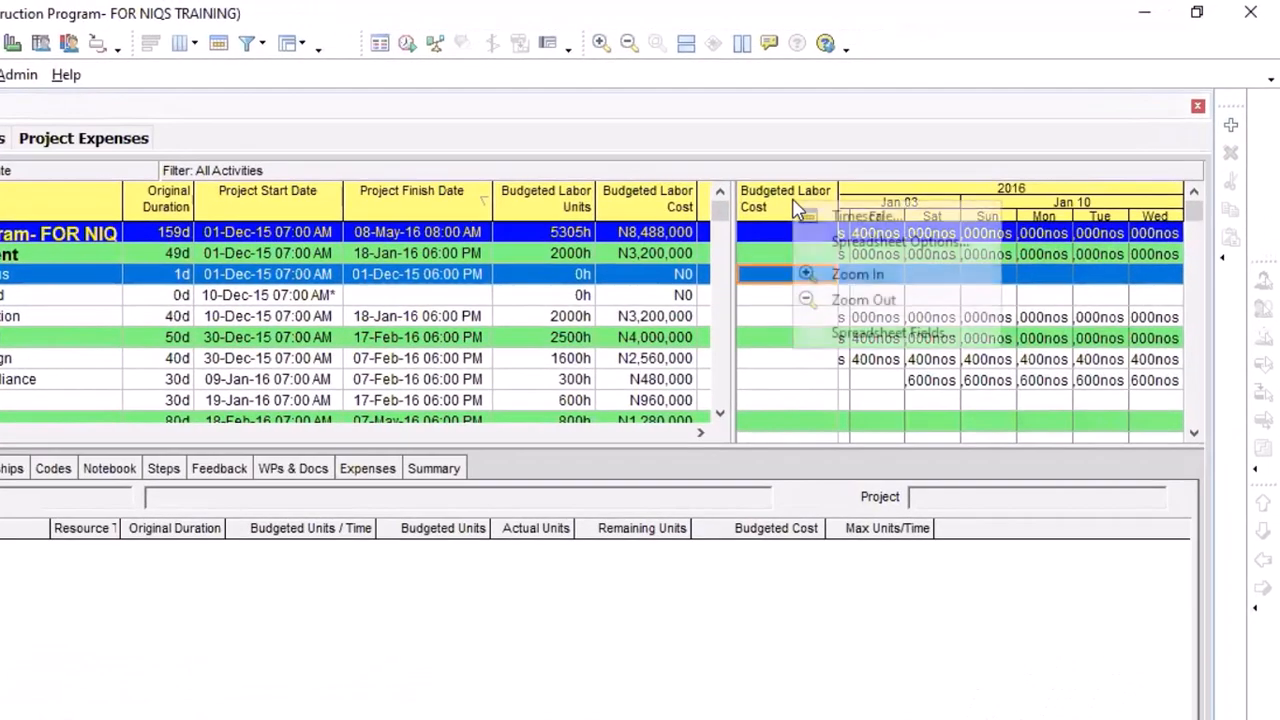
{"action": "left_click", "coordinate": [893, 334]}
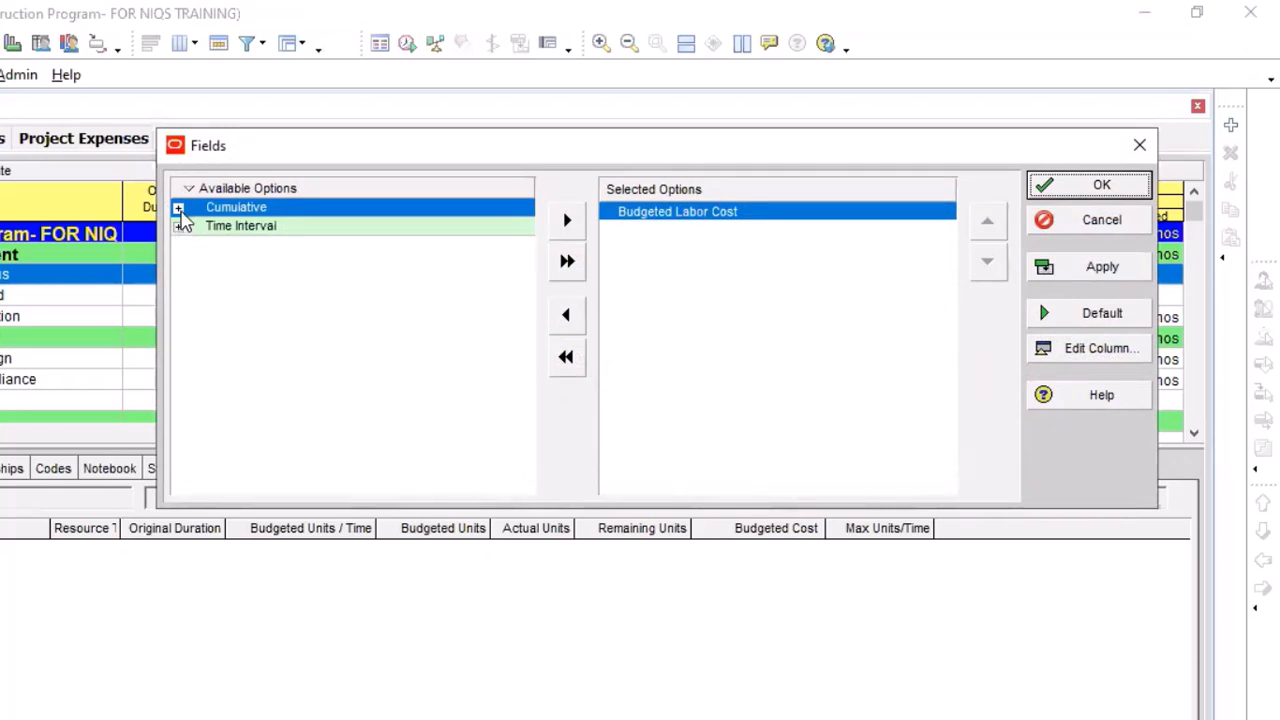
{"action": "left_click", "coordinate": [179, 208]}
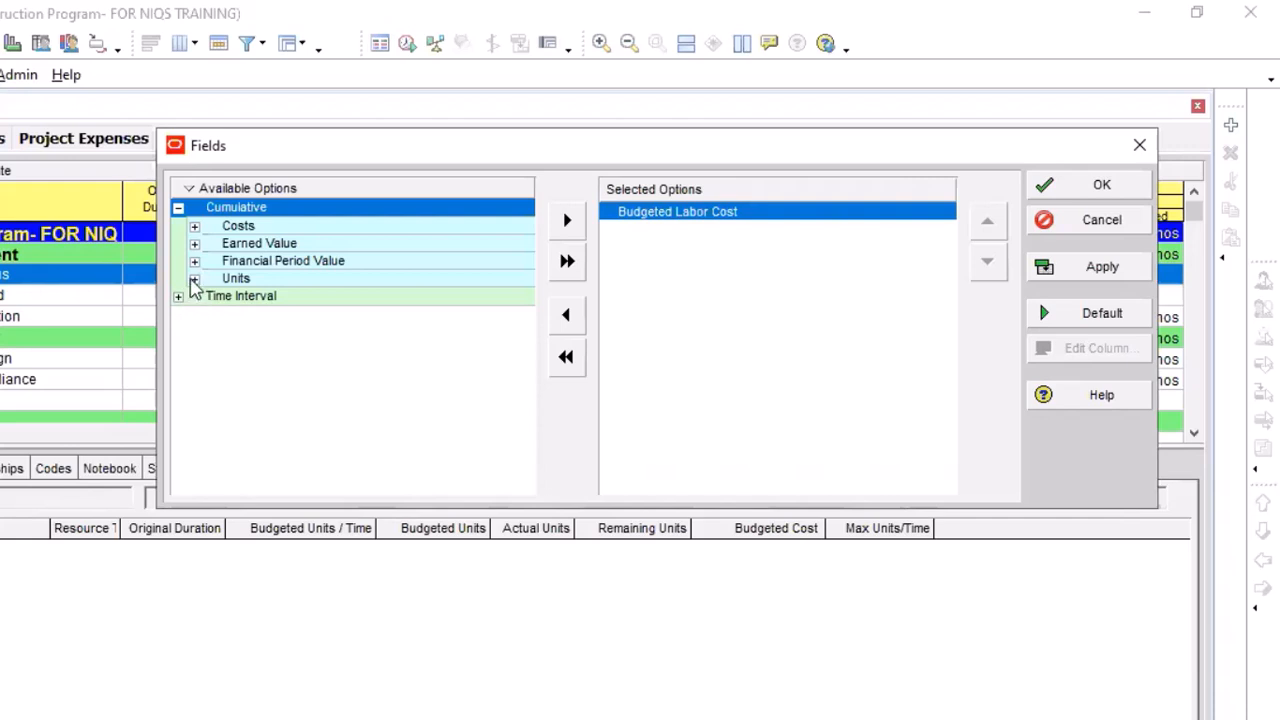
{"action": "left_click", "coordinate": [194, 280]}
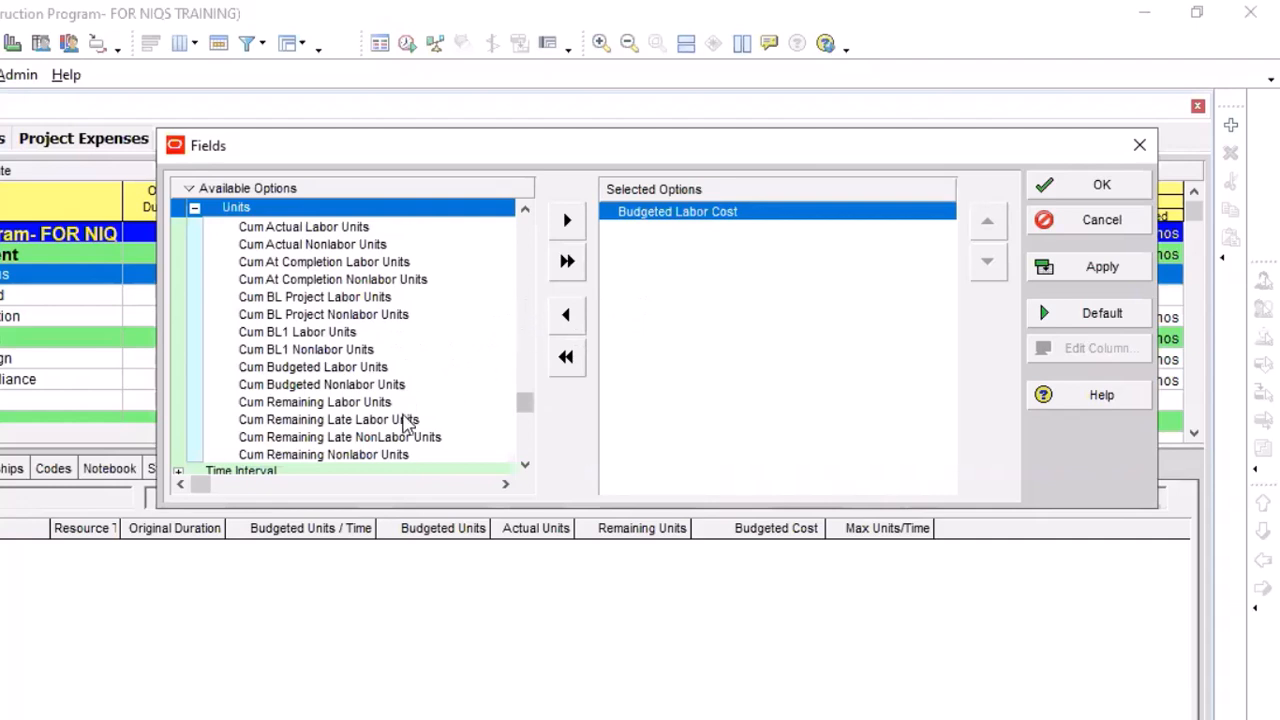
{"action": "scroll", "coordinate": [423, 363], "scroll_direction": "up", "scroll_amount": 1}
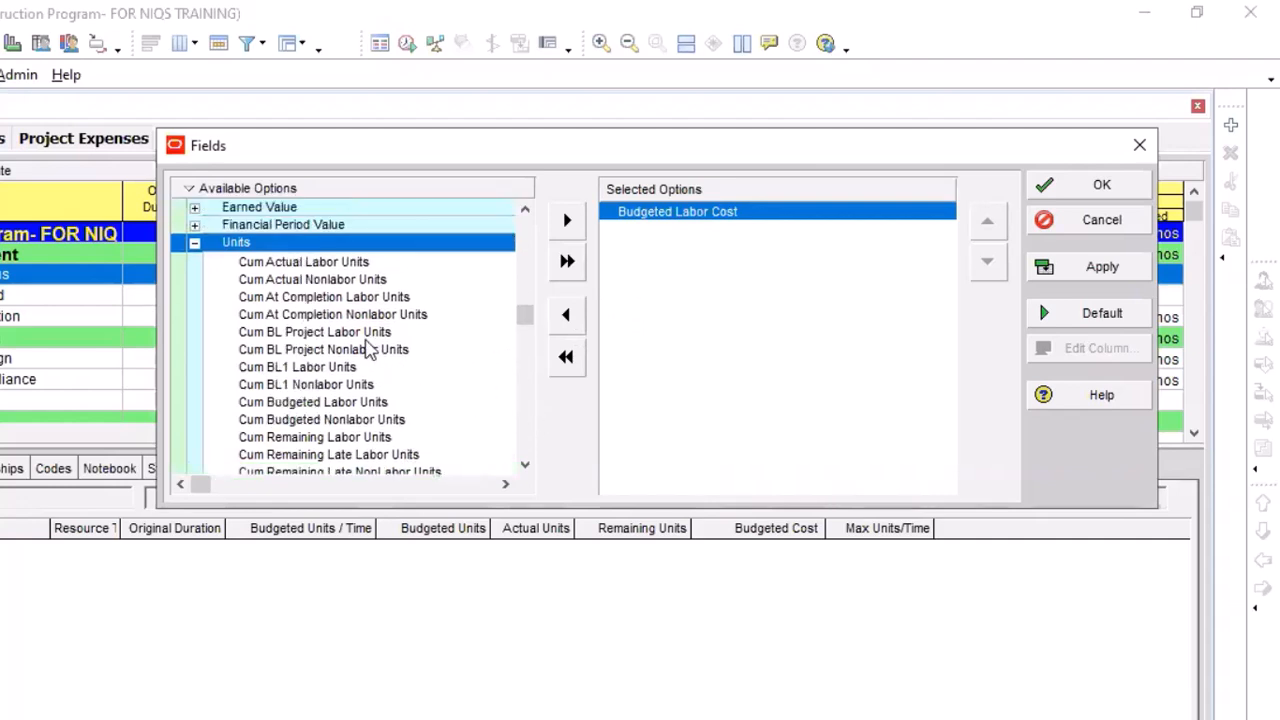
{"action": "scroll", "coordinate": [343, 337], "scroll_direction": "down", "scroll_amount": 2}
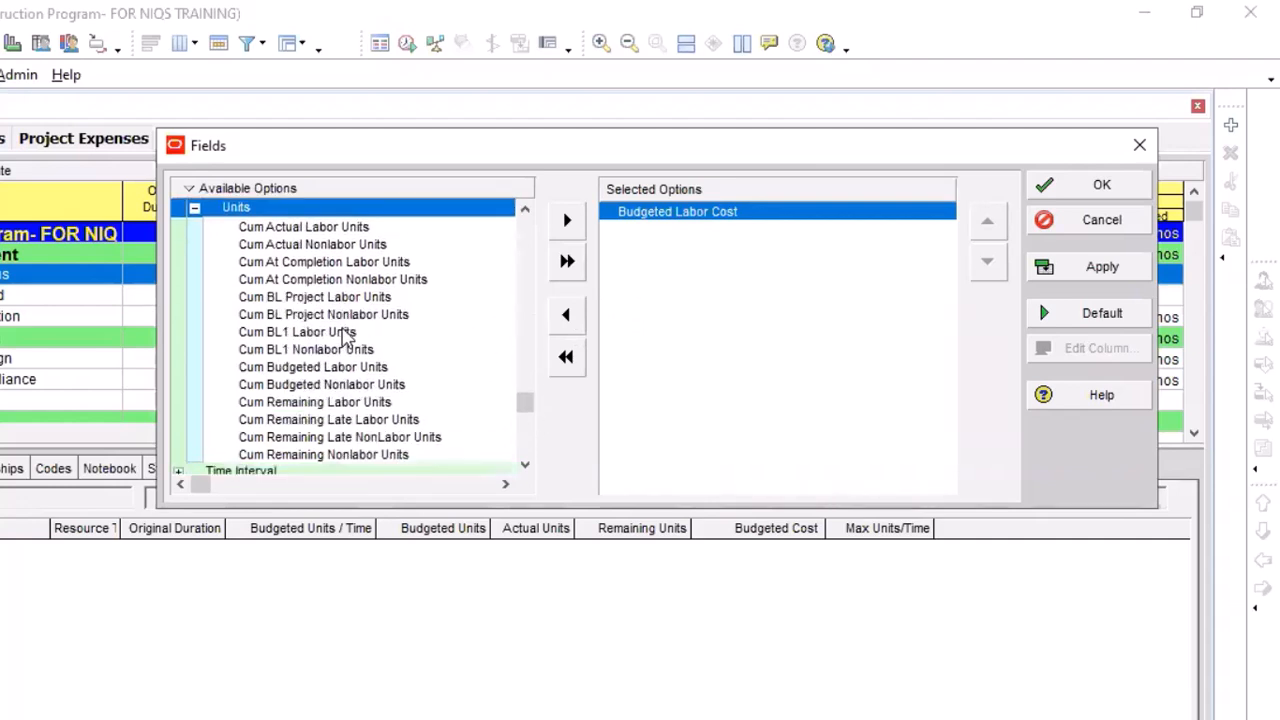
{"action": "scroll", "coordinate": [345, 340], "scroll_direction": "up", "scroll_amount": 1}
{"action": "scroll", "coordinate": [343, 337], "scroll_direction": "down", "scroll_amount": 2}
{"action": "scroll", "coordinate": [300, 313], "scroll_direction": "up", "scroll_amount": 3}
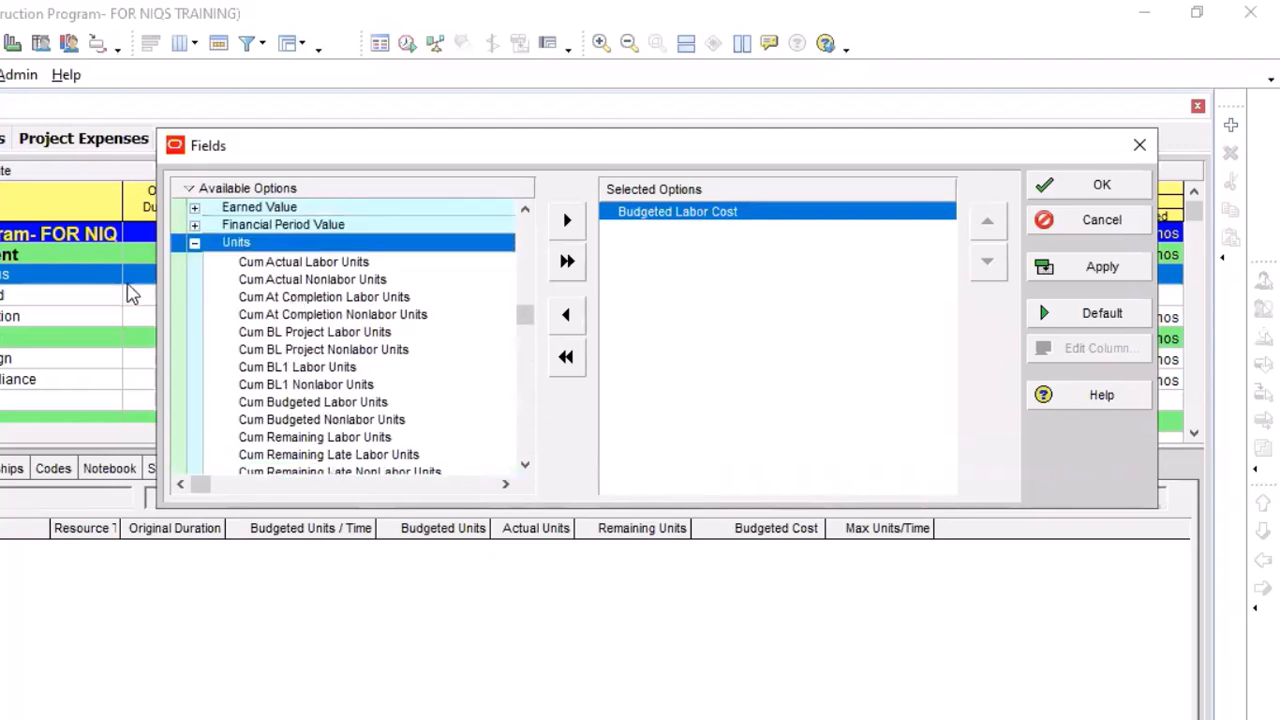
{"action": "left_click", "coordinate": [197, 243]}
{"action": "left_click", "coordinate": [178, 297]}
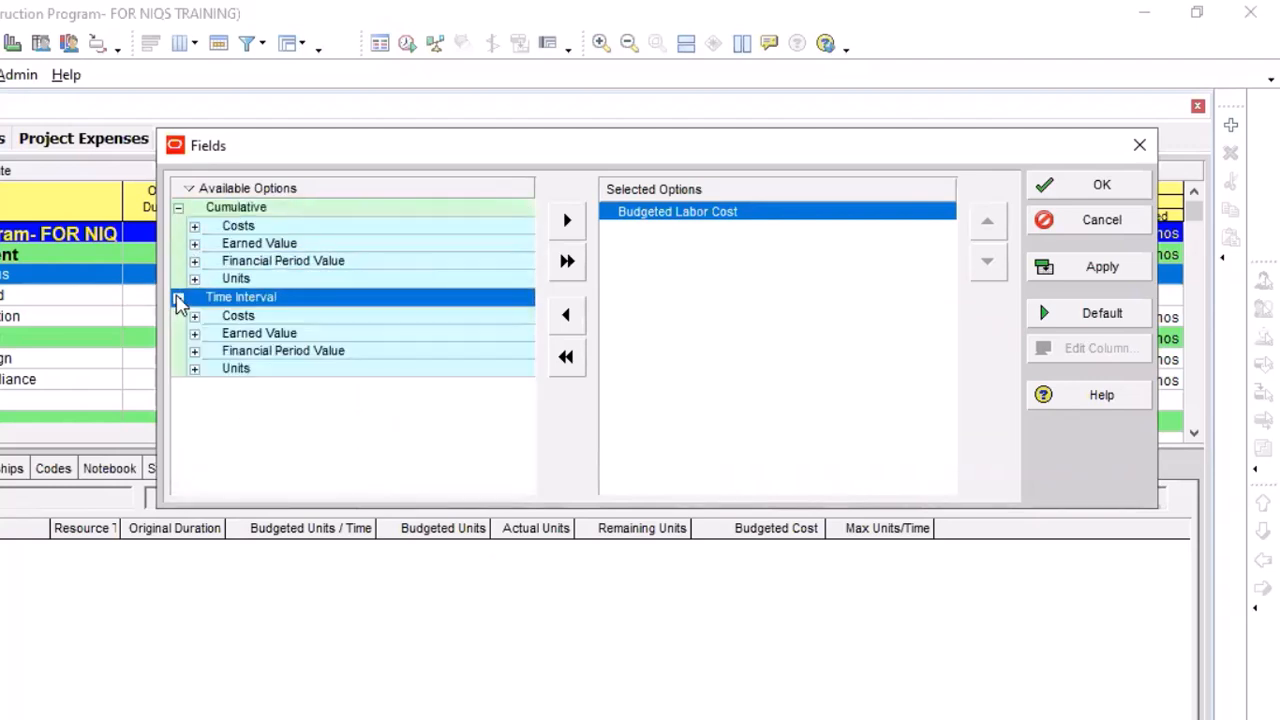
{"action": "left_click", "coordinate": [194, 369]}
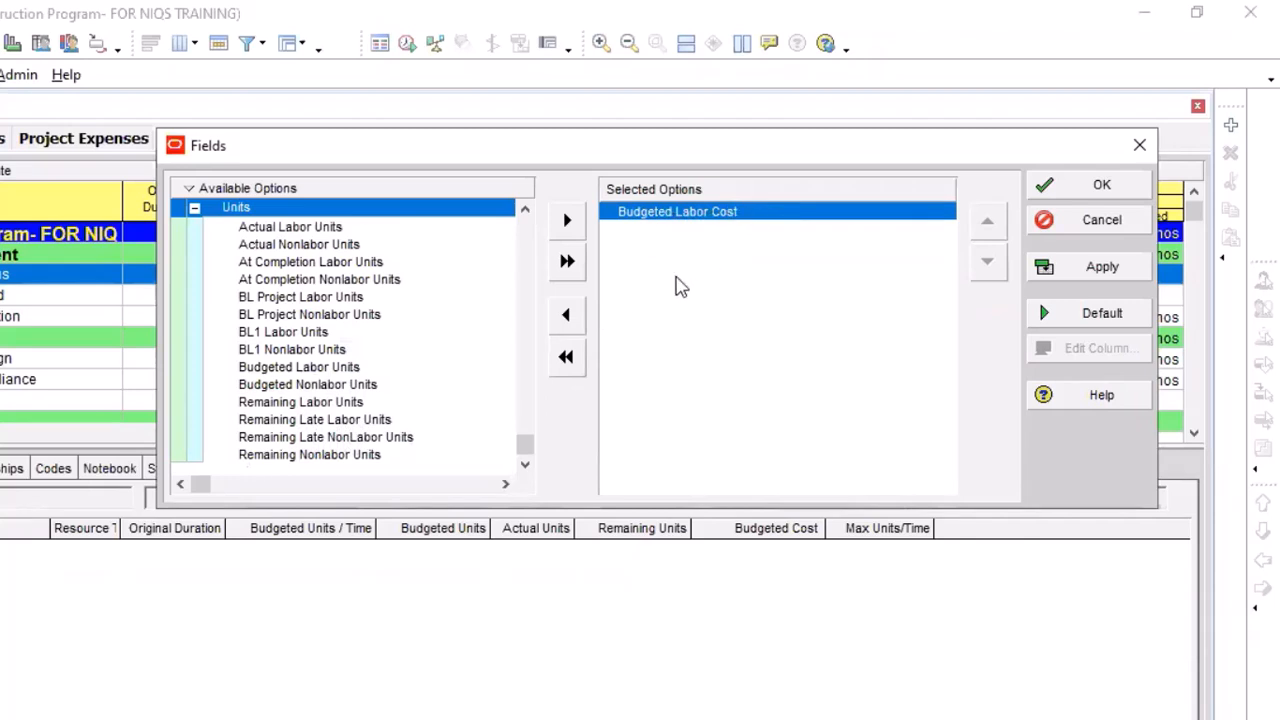
Remove Budgeted Labor Cost from the selected spreadsheet fields and add it back from the Time Interval costs
{"action": "left_click", "coordinate": [567, 318]}
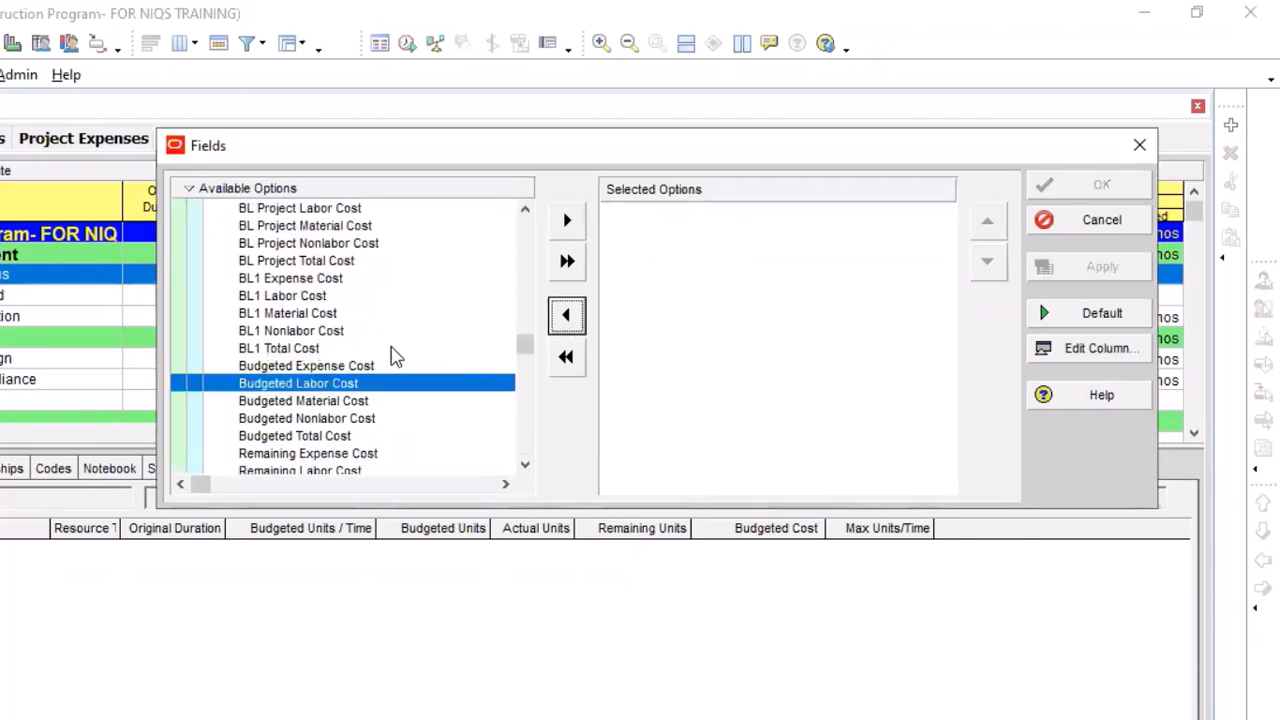
{"action": "left_click", "coordinate": [525, 212]}
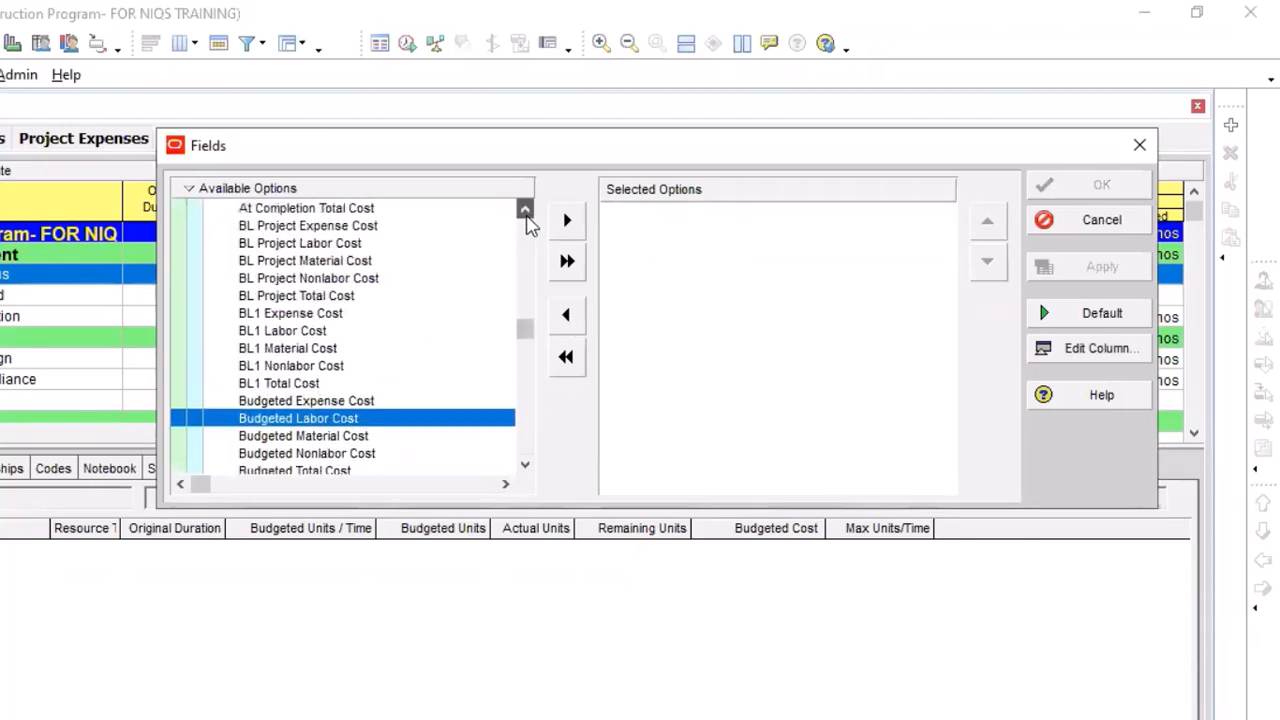
{"action": "left_click", "coordinate": [525, 212]}
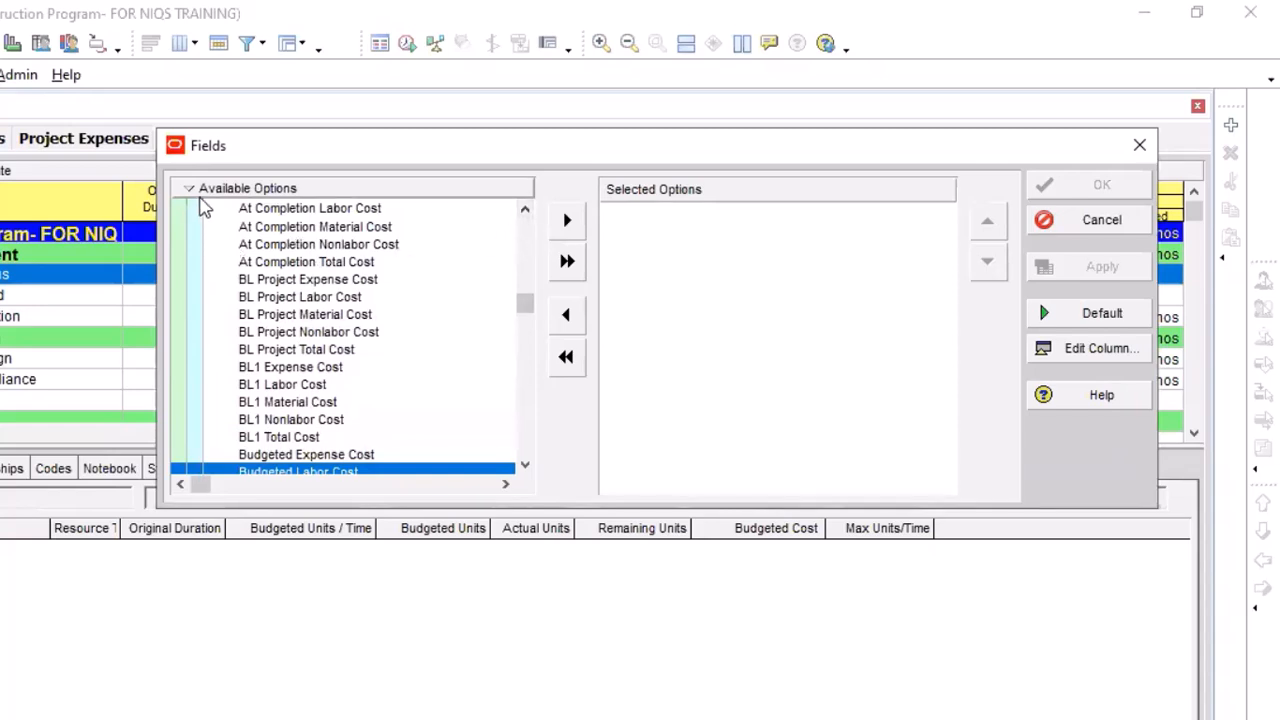
{"action": "left_click_drag", "start_coordinate": [523, 294], "coordinate": [523, 226]}
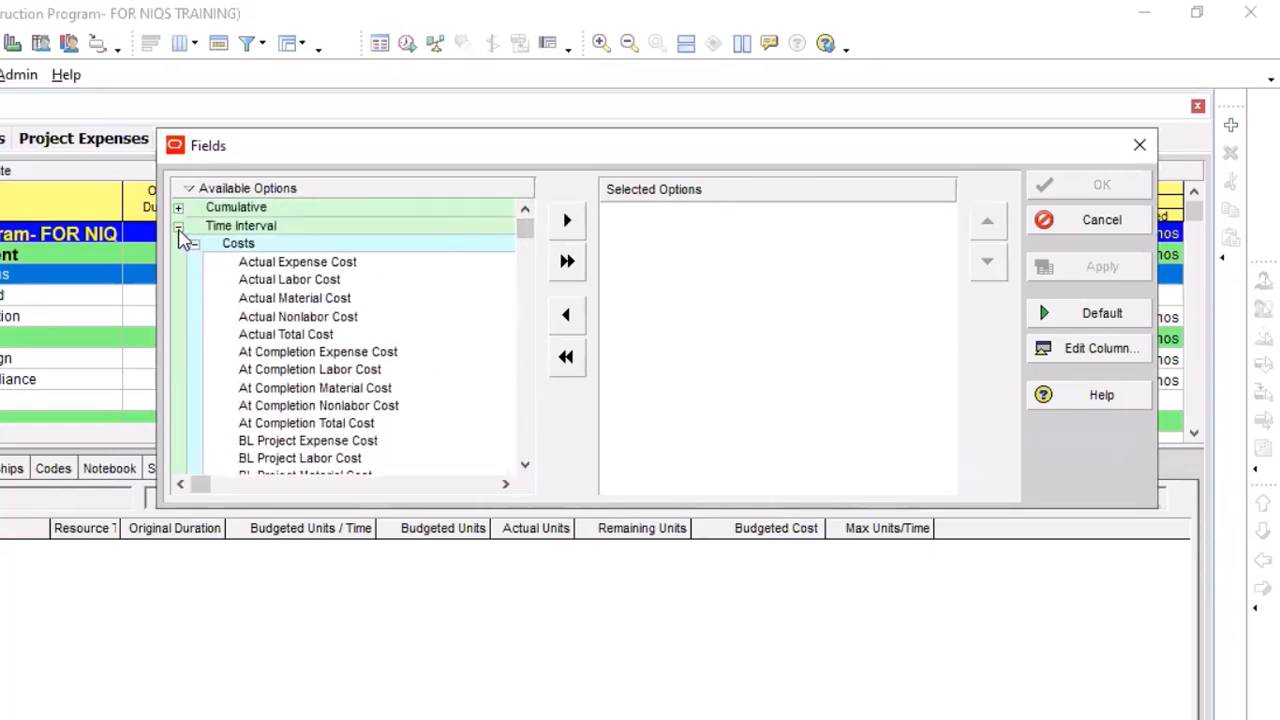
{"action": "left_click", "coordinate": [178, 226]}
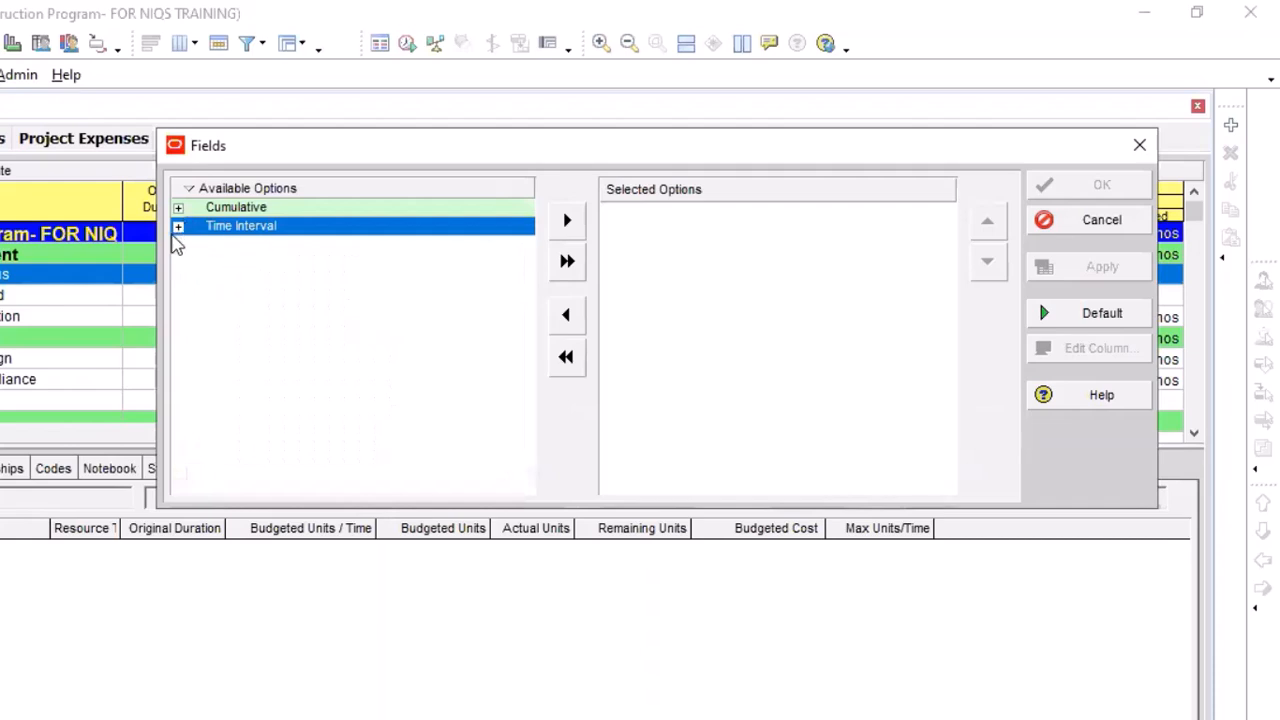
{"action": "left_click", "coordinate": [178, 228]}
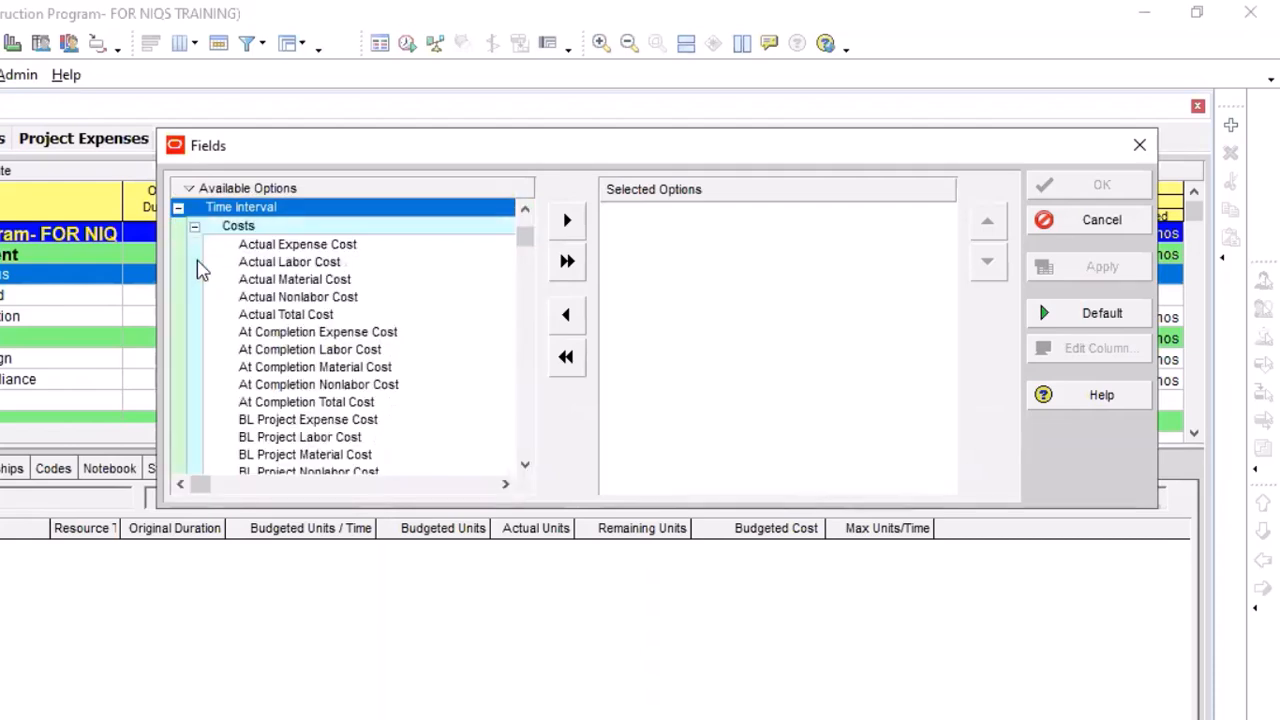
{"action": "scroll", "coordinate": [446, 366], "scroll_direction": "down", "scroll_amount": 2}
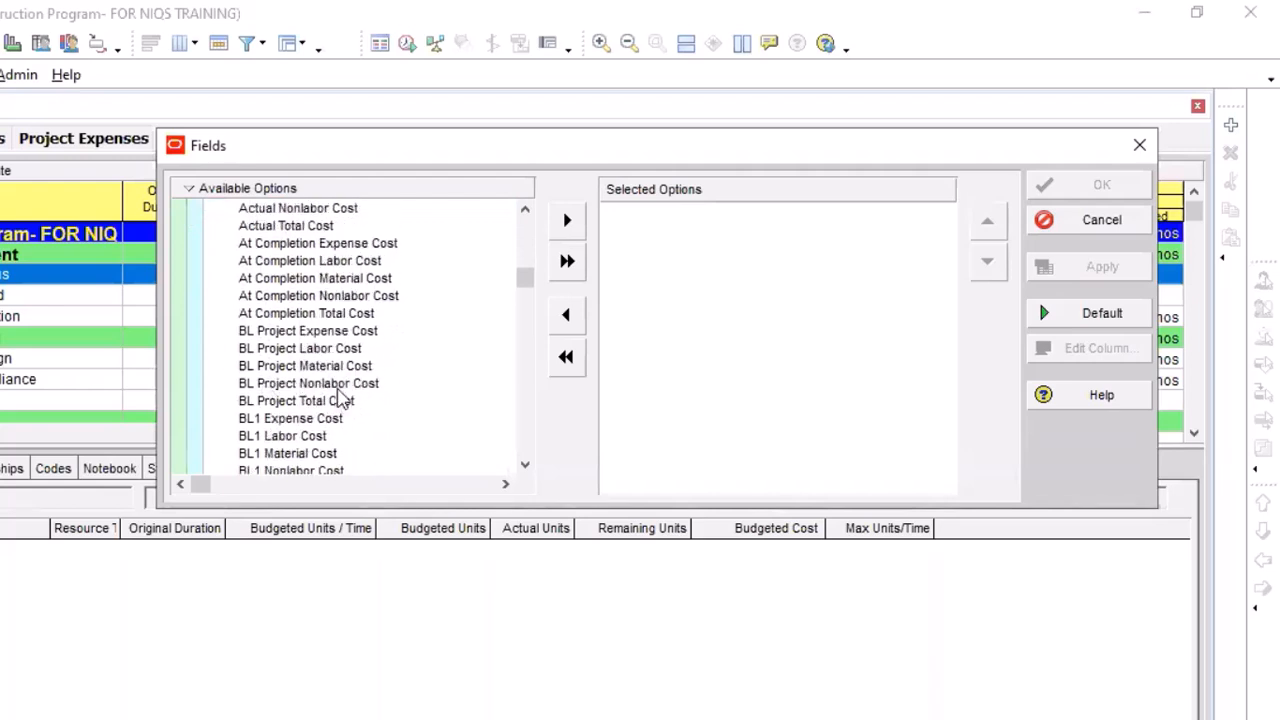
{"action": "scroll", "coordinate": [337, 397], "scroll_direction": "down", "scroll_amount": 2}
{"action": "scroll", "coordinate": [337, 397], "scroll_direction": "down", "scroll_amount": 2}
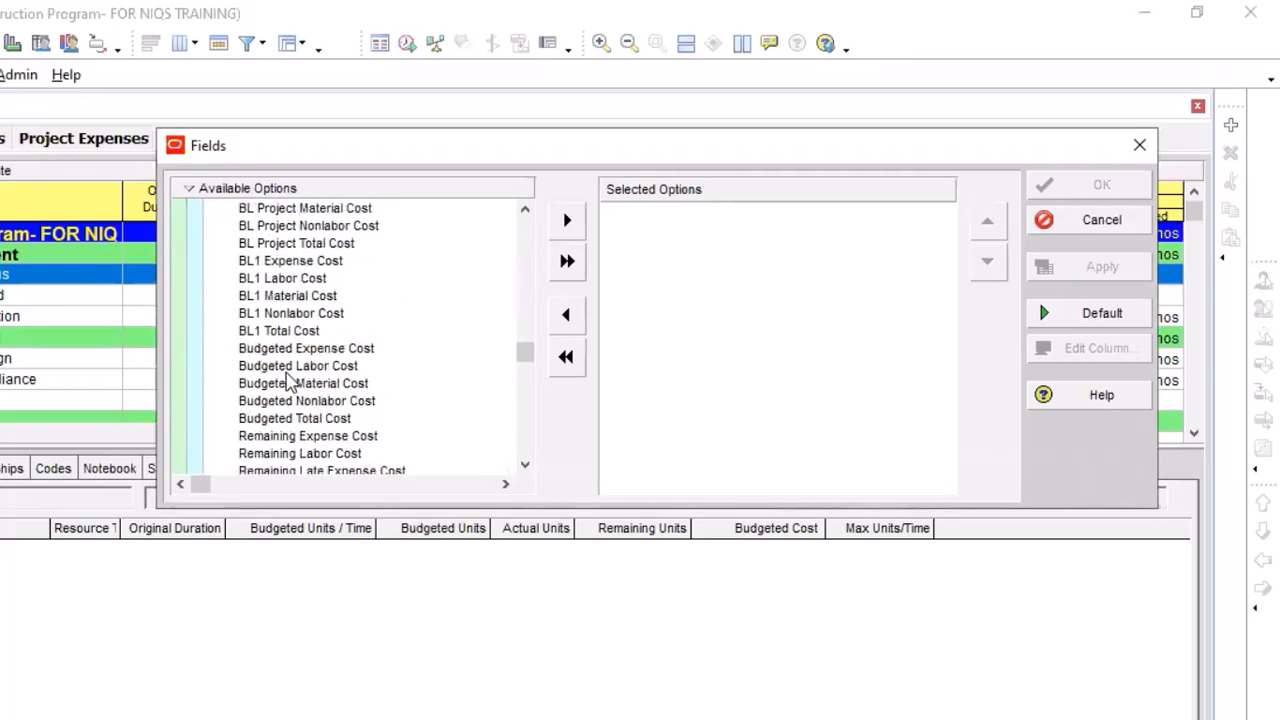
{"action": "left_click", "coordinate": [330, 367]}
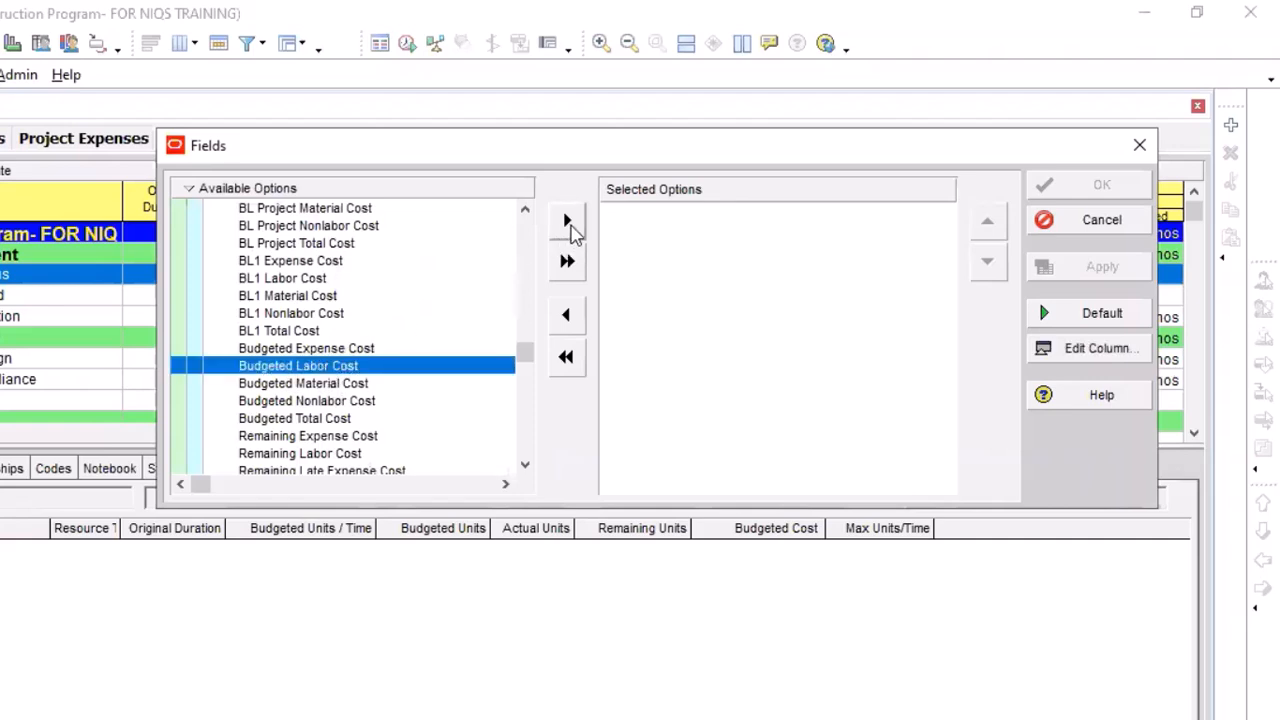
{"action": "left_click", "coordinate": [567, 222]}
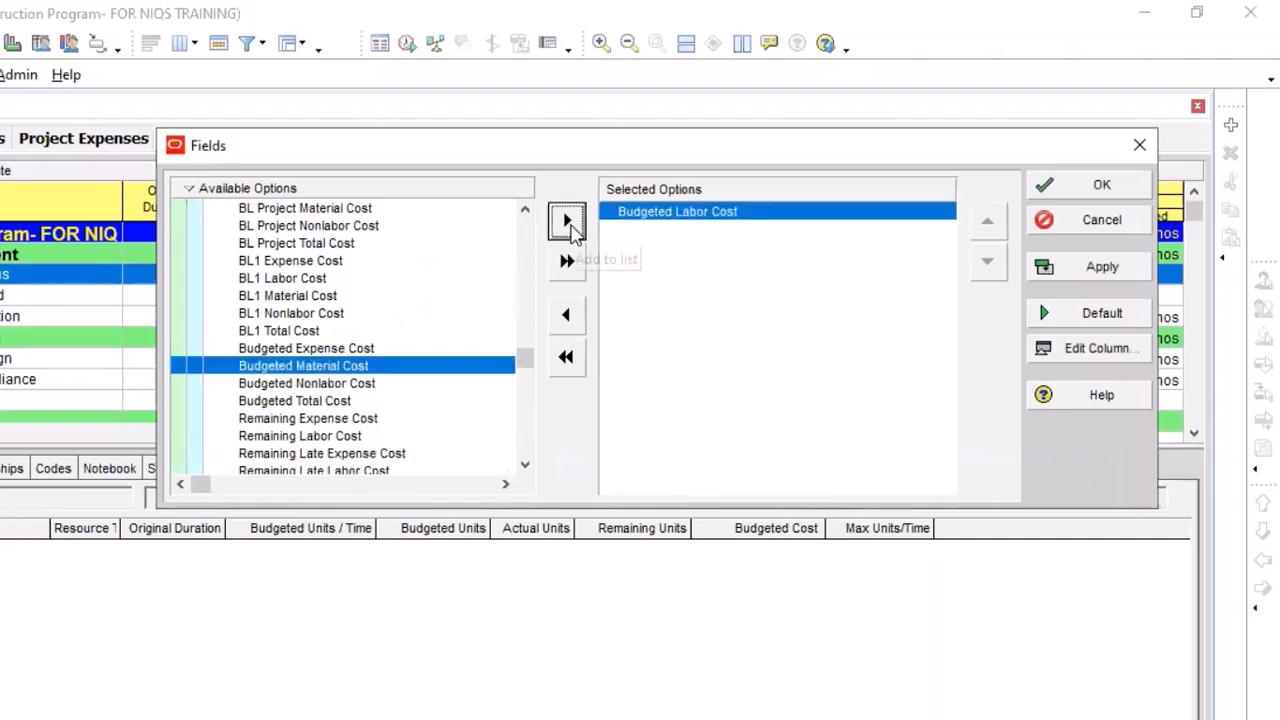
Add Budgeted Total Cost from the Time Interval costs to the spreadsheet fields and apply the selection
{"action": "left_click", "coordinate": [330, 402]}
{"action": "left_click", "coordinate": [568, 223]}
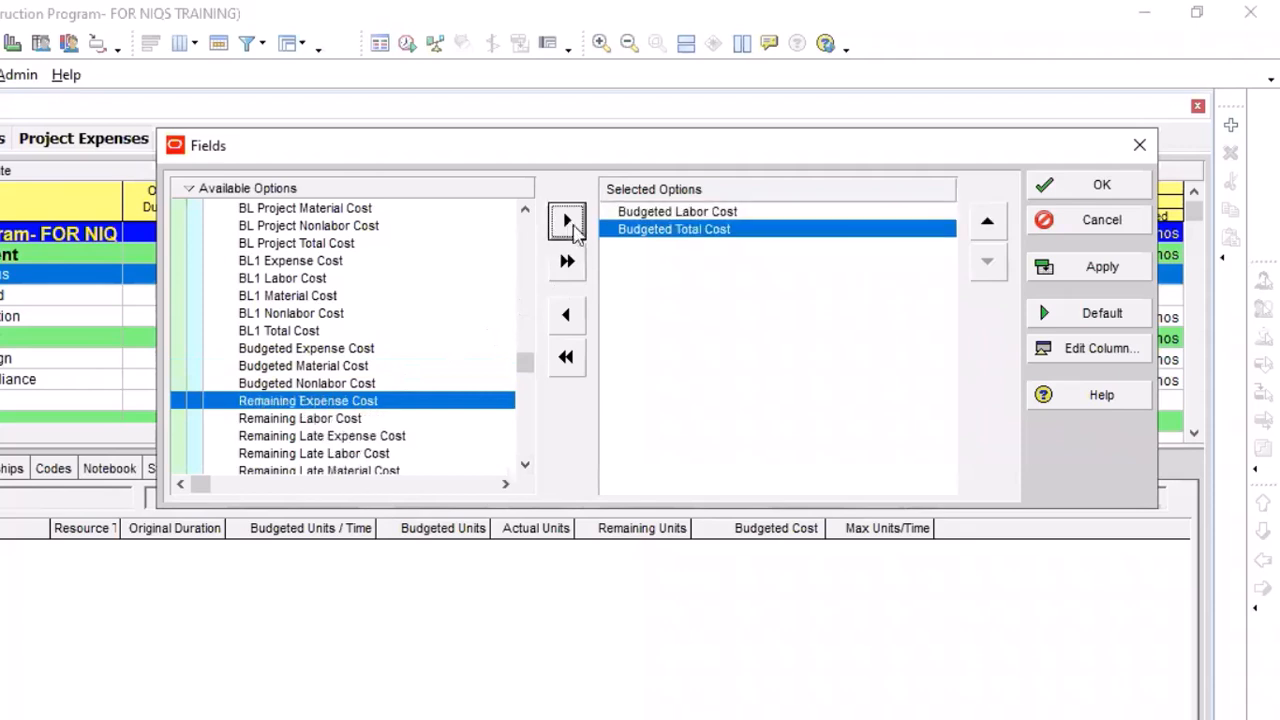
{"action": "left_click", "coordinate": [1105, 270]}
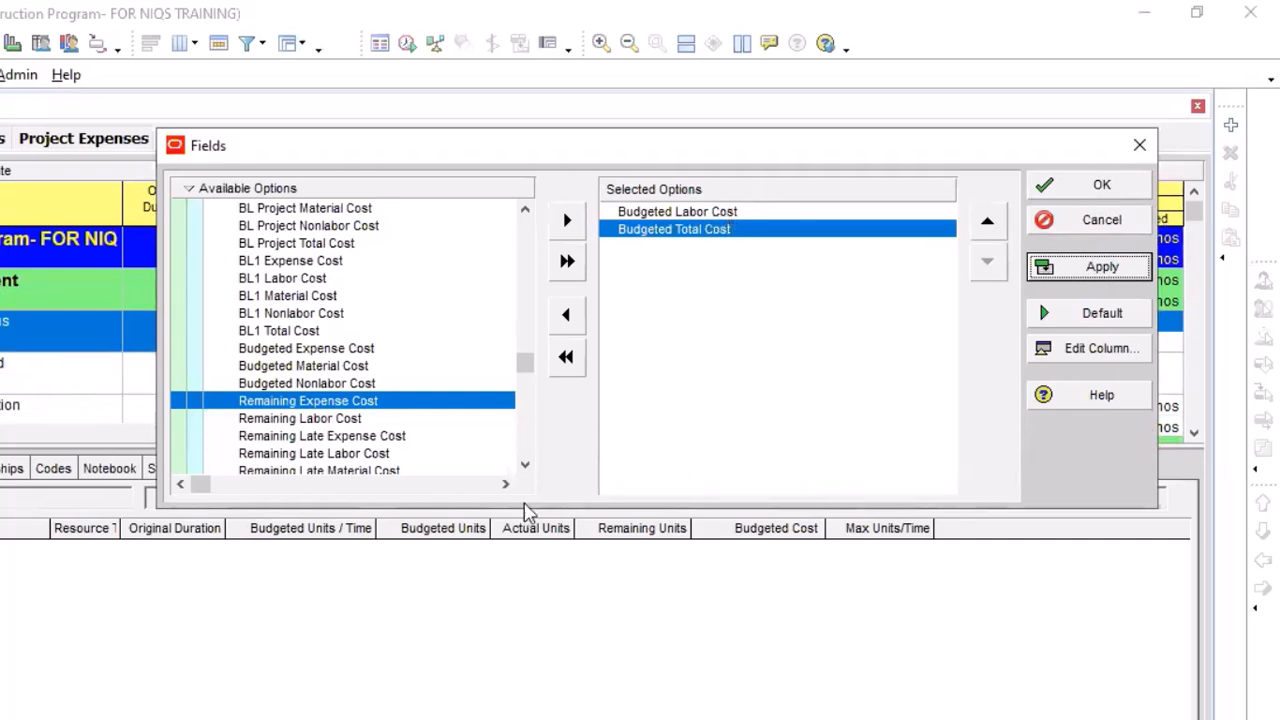
Add Budgeted Material Cost from the Time Interval costs to the selected spreadsheet fields
{"action": "left_click", "coordinate": [525, 466]}
{"action": "left_click", "coordinate": [525, 466]}
{"action": "left_click", "coordinate": [525, 466]}
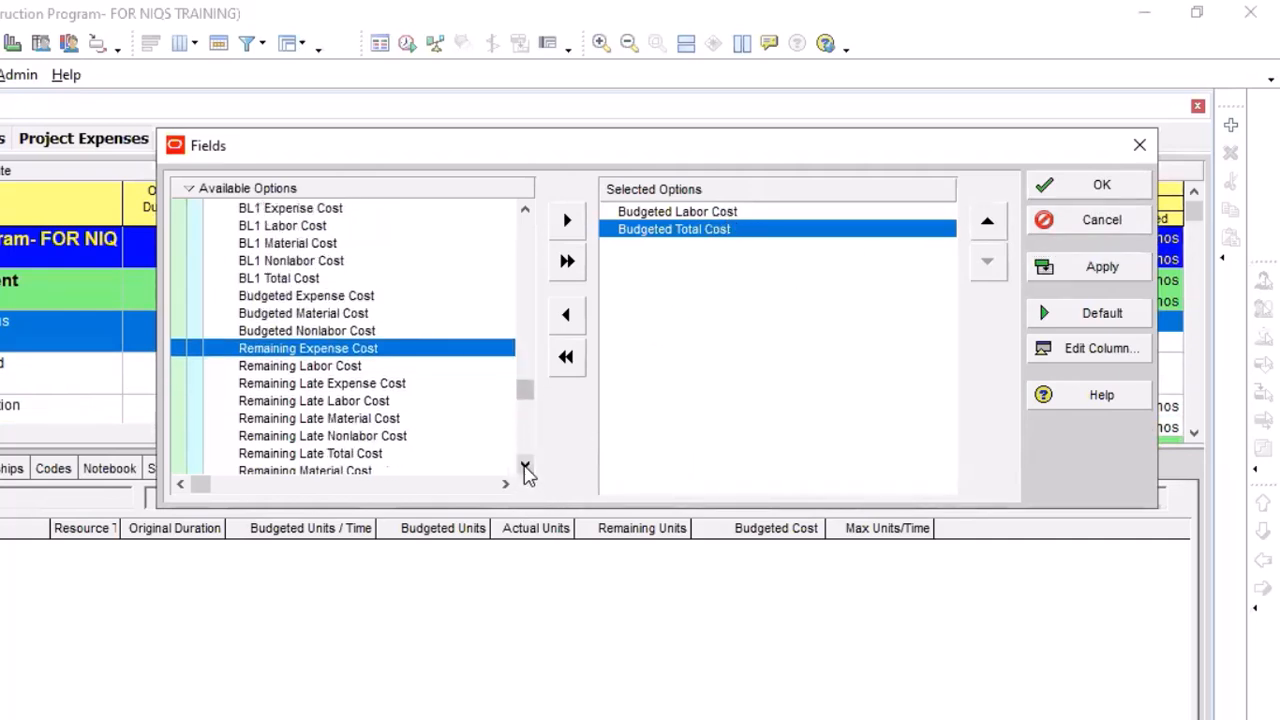
{"action": "left_click", "coordinate": [525, 466]}
{"action": "left_click", "coordinate": [525, 466]}
{"action": "left_click", "coordinate": [525, 466]}
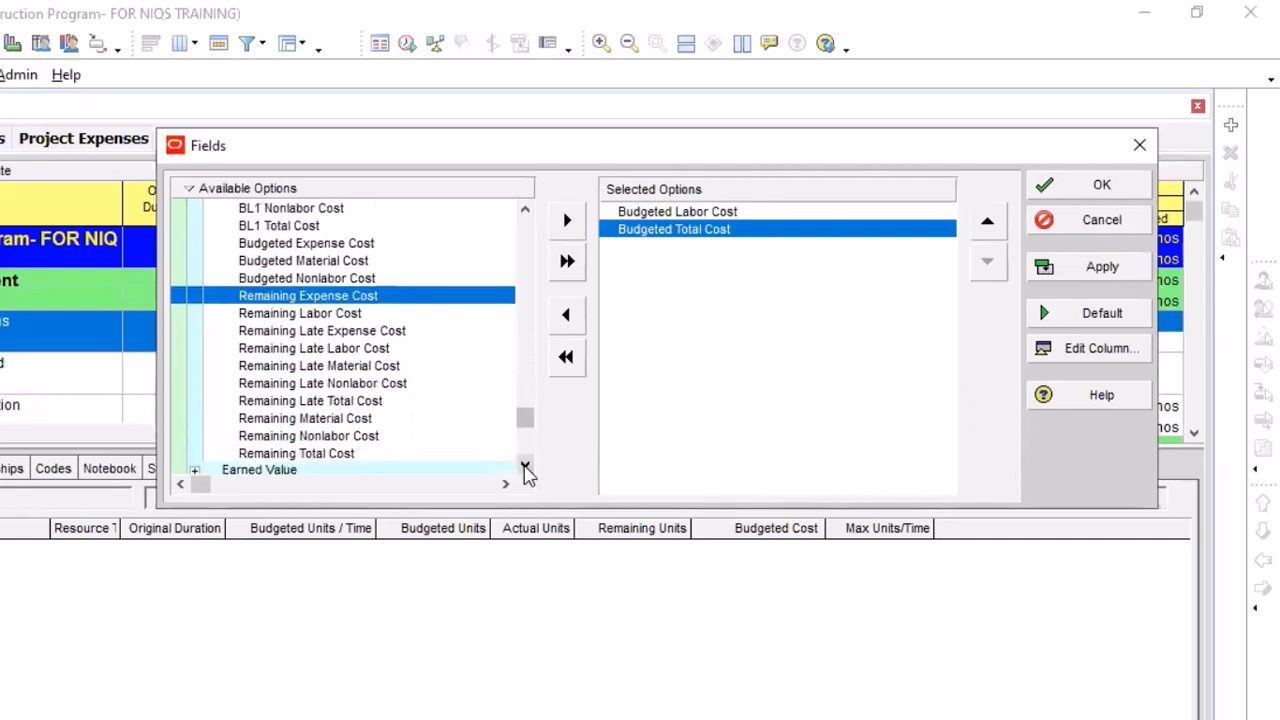
{"action": "scroll", "coordinate": [517, 386], "scroll_direction": "up", "scroll_amount": 3}
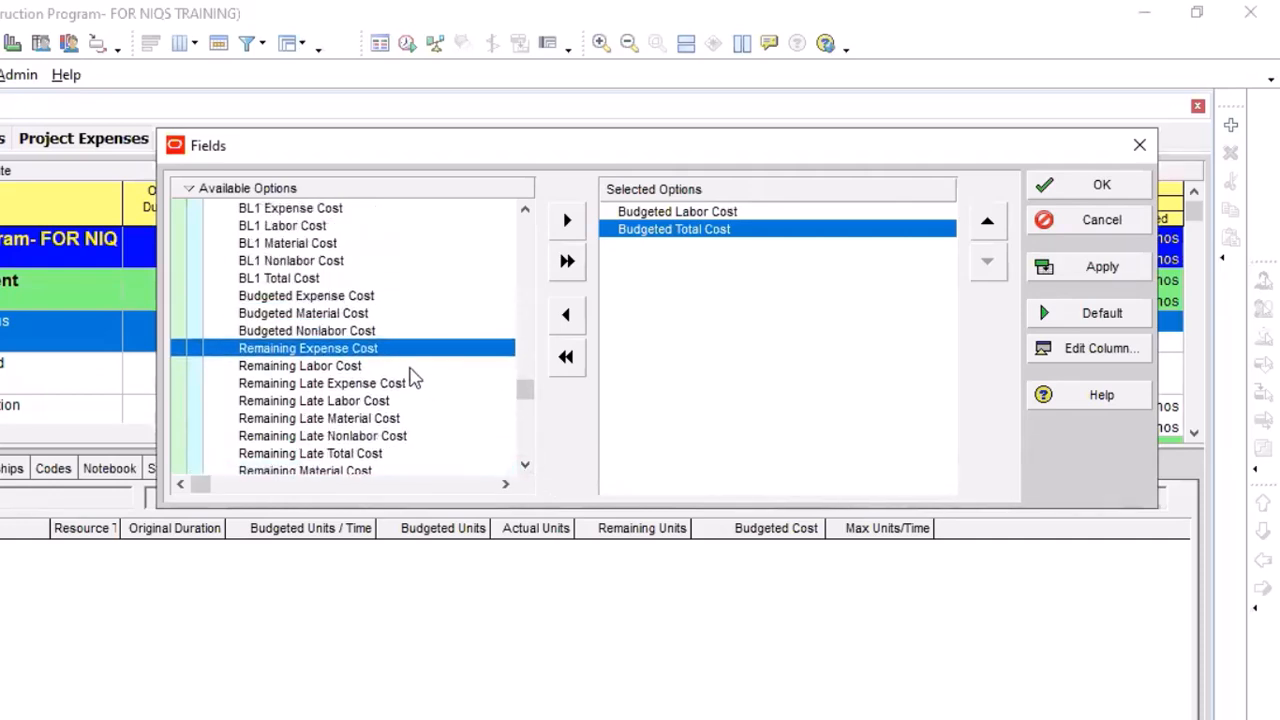
{"action": "left_click", "coordinate": [325, 313]}
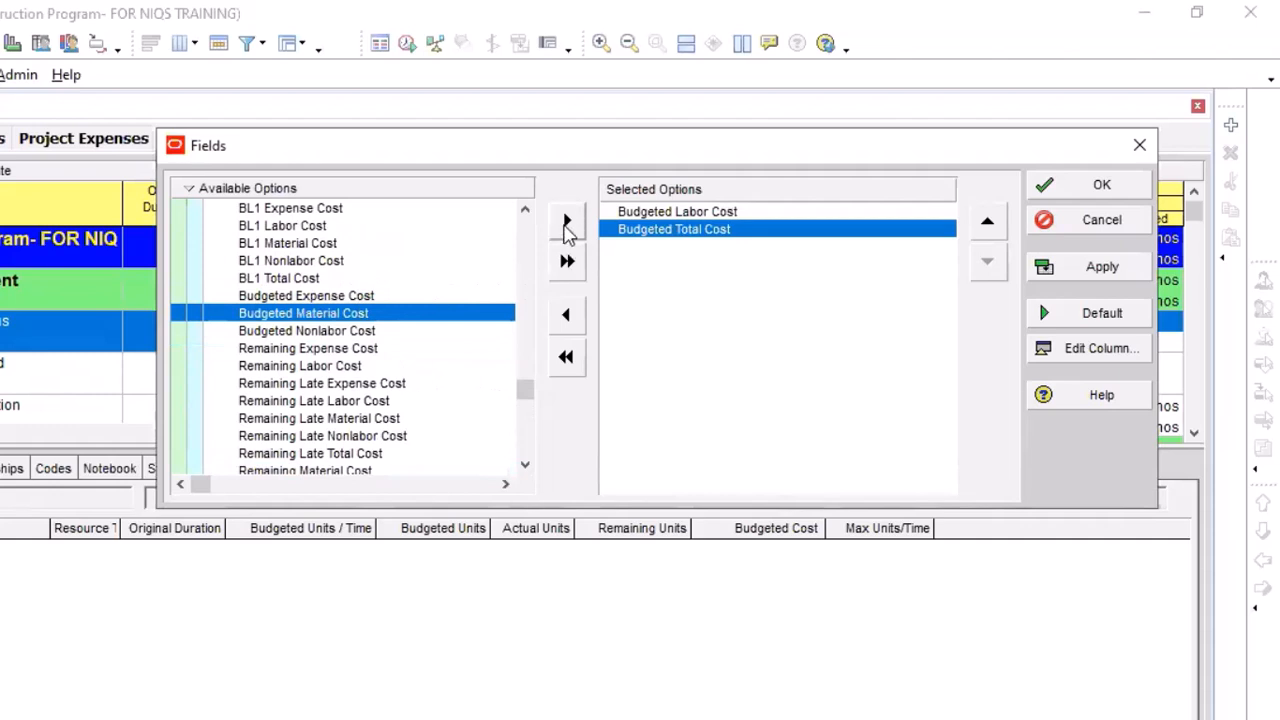
{"action": "left_click", "coordinate": [567, 226]}
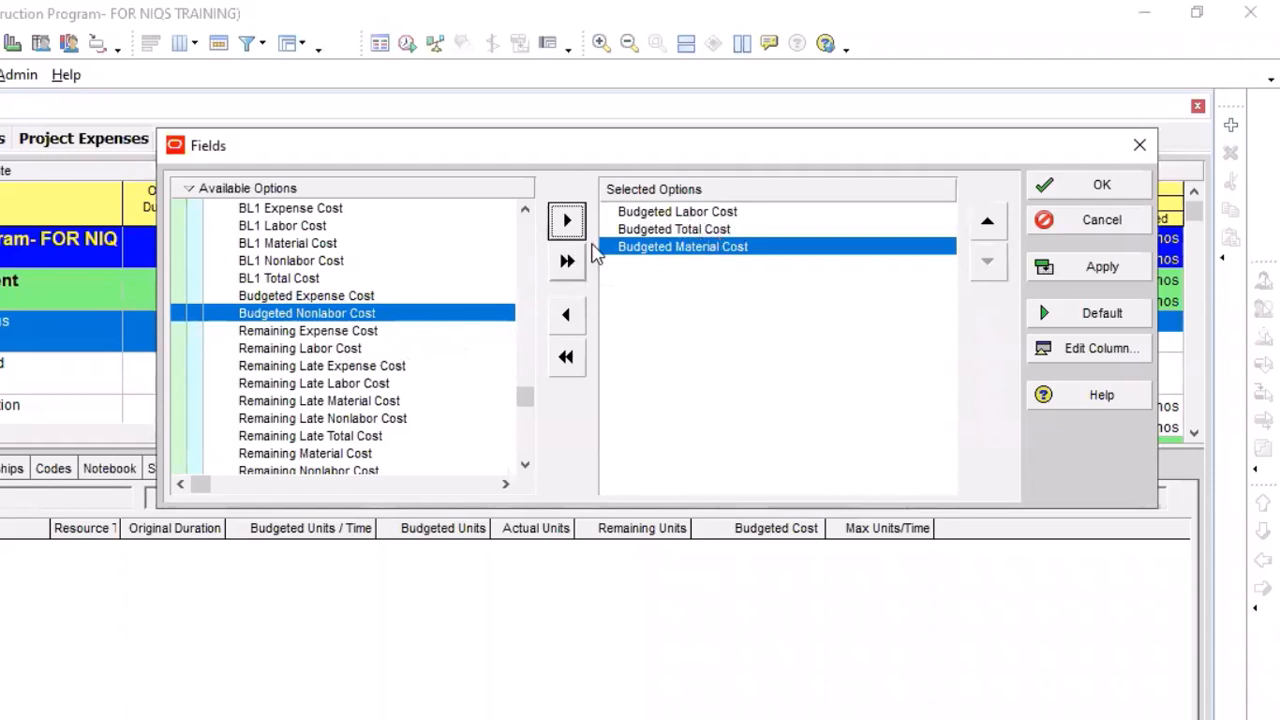
Remove and re-add Budgeted Total Cost, move it above Budgeted Labor Cost and Budgeted Material Cost, and apply the spreadsheet fields
{"action": "left_click", "coordinate": [651, 230]}
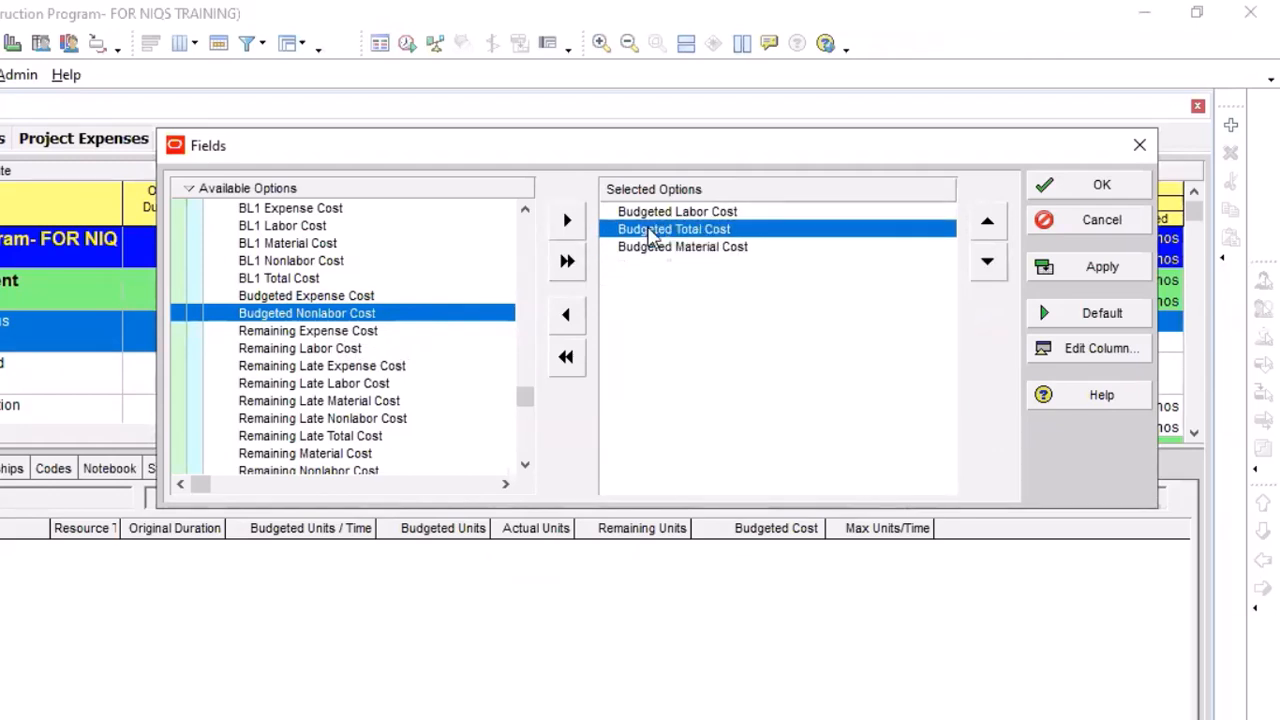
{"action": "left_click", "coordinate": [568, 316]}
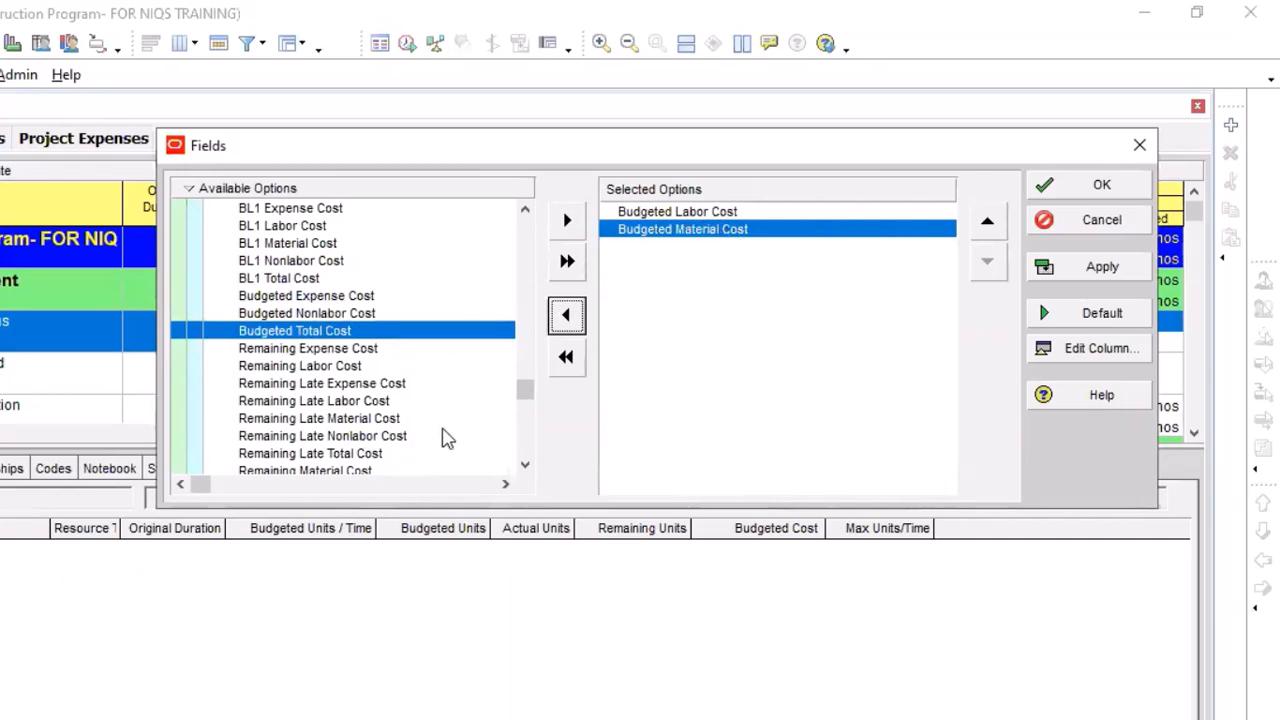
{"action": "left_click", "coordinate": [285, 367]}
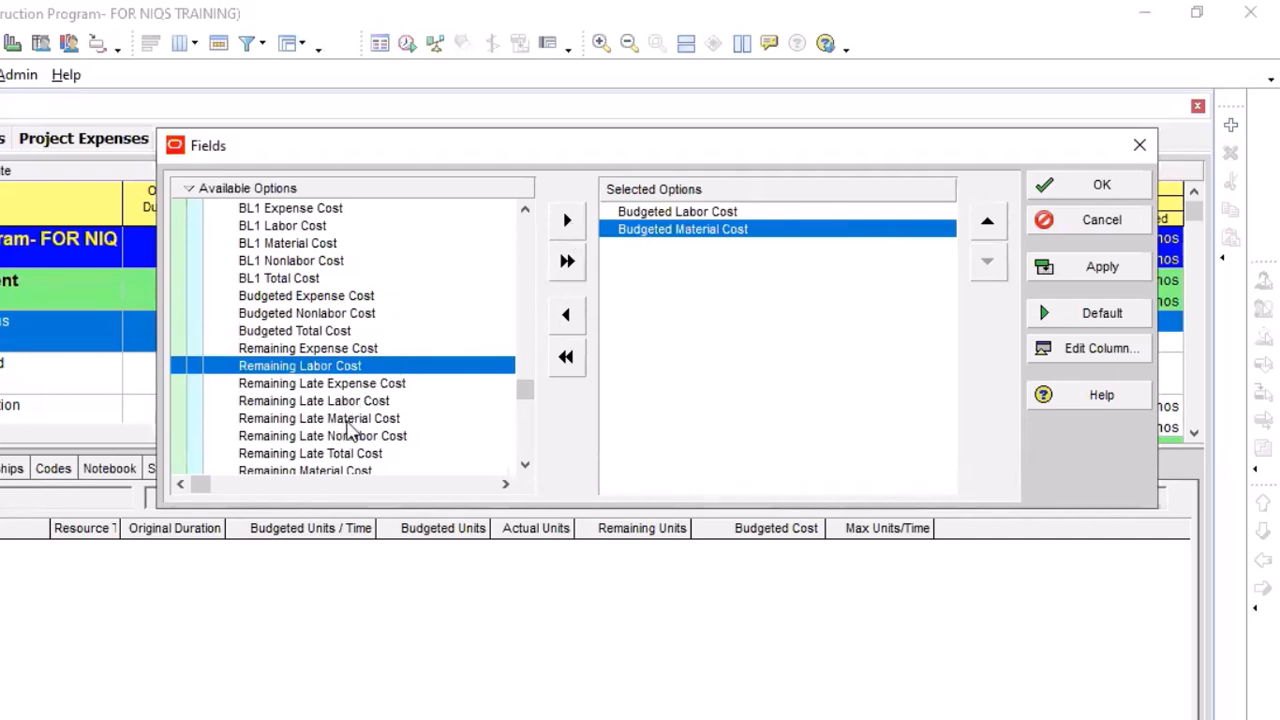
{"action": "scroll", "coordinate": [356, 400], "scroll_direction": "up", "scroll_amount": 1}
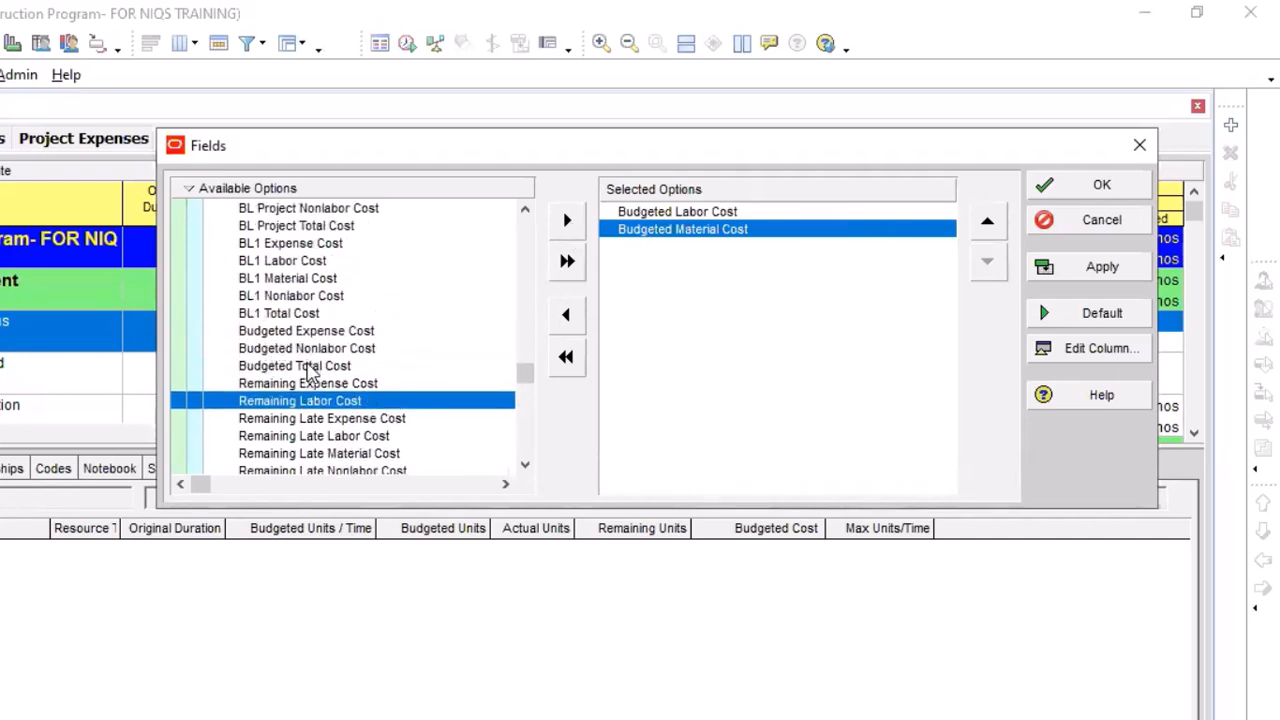
{"action": "left_click", "coordinate": [306, 366]}
{"action": "left_click", "coordinate": [567, 221]}
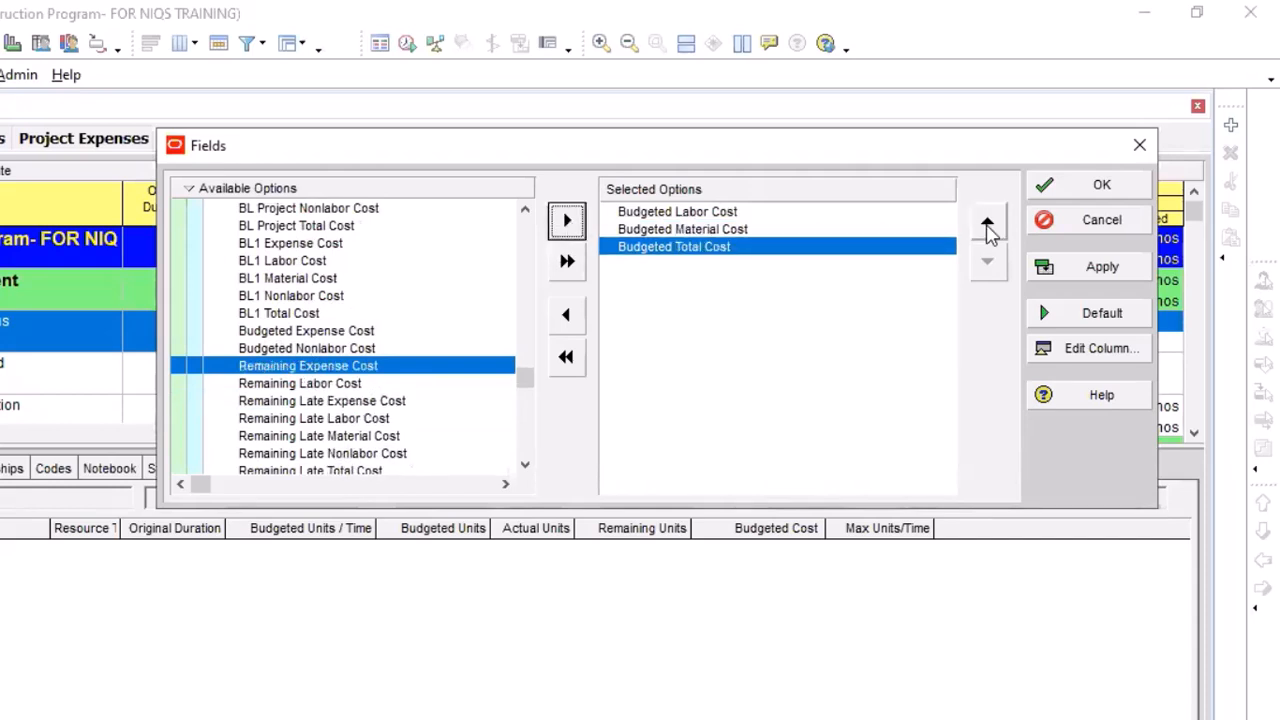
{"action": "left_click", "coordinate": [988, 222]}
{"action": "left_click", "coordinate": [988, 224]}
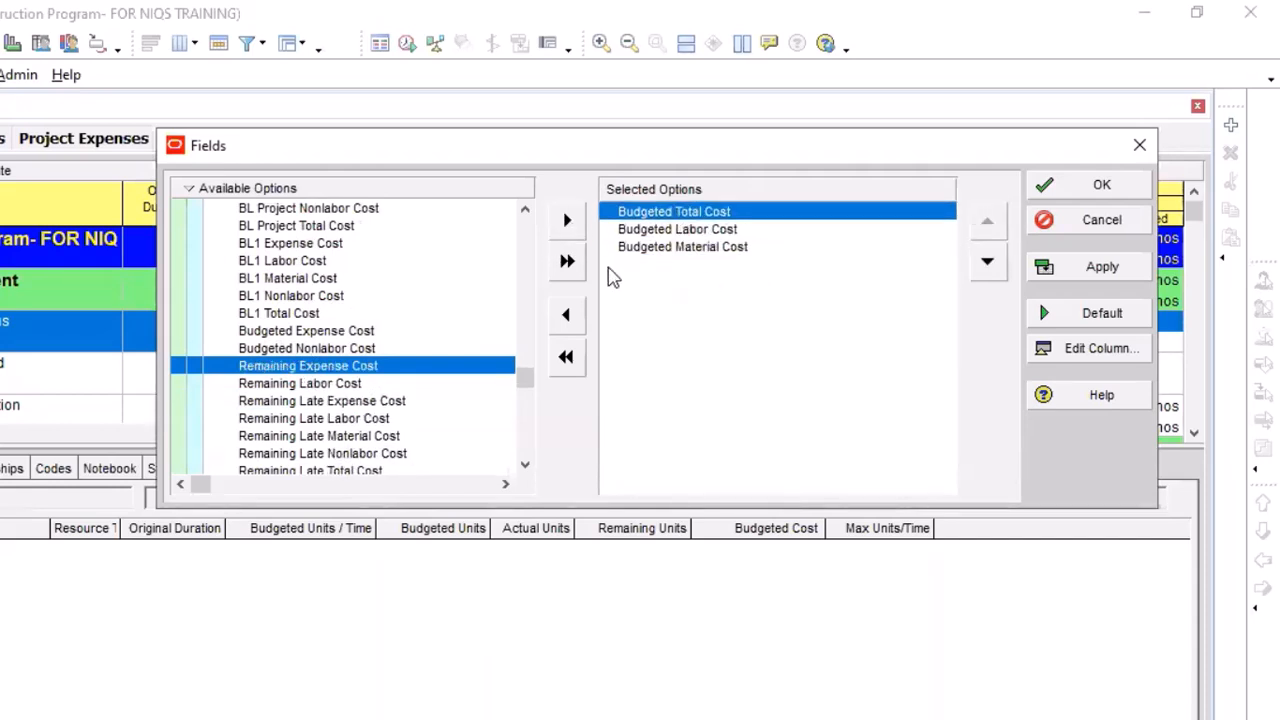
{"action": "left_click", "coordinate": [1100, 266]}
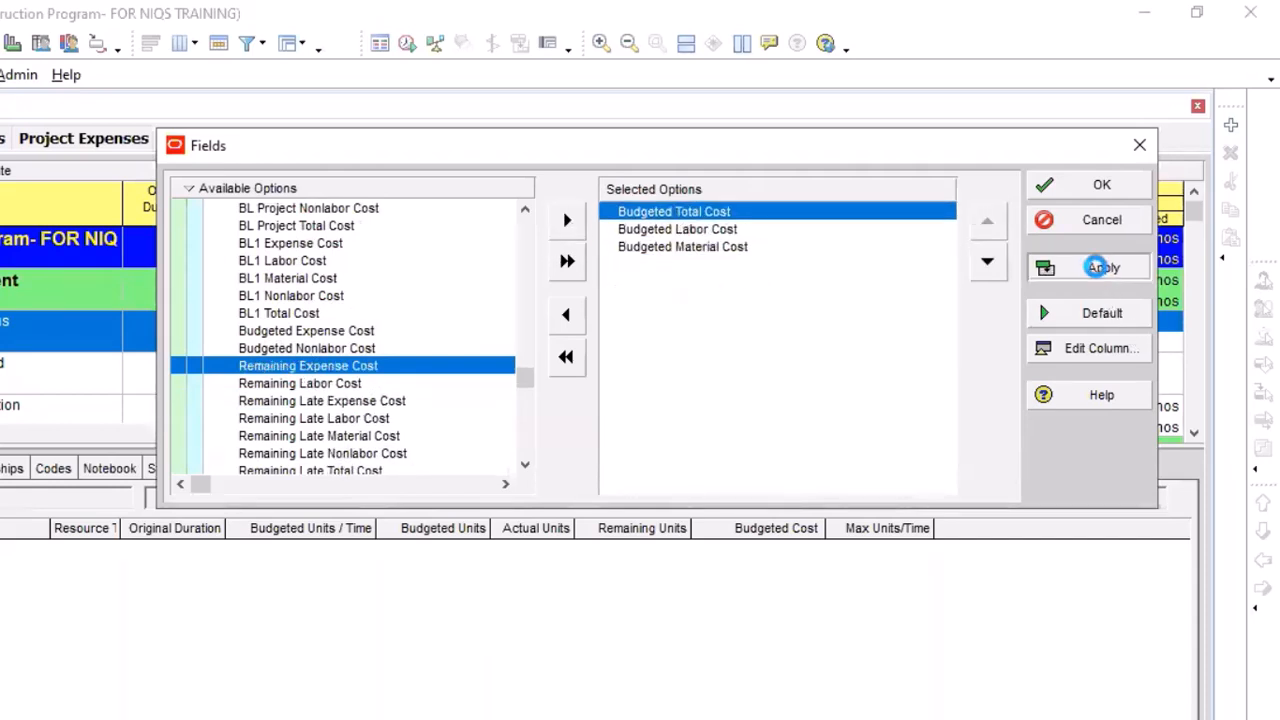
{"action": "left_click", "coordinate": [1101, 186]}
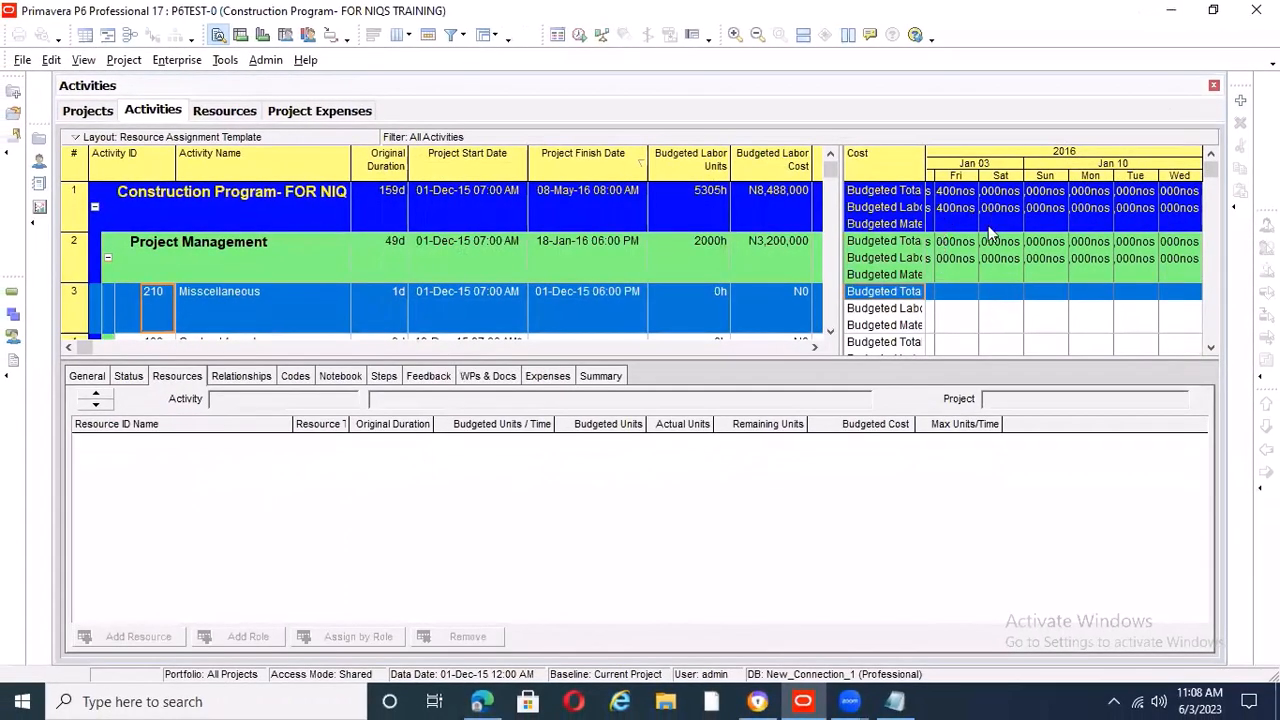
Widen the day columns of the spreadsheet timescale so the daily cost values fit in full
{"action": "left_click_drag", "start_coordinate": [980, 177], "coordinate": [1098, 177]}
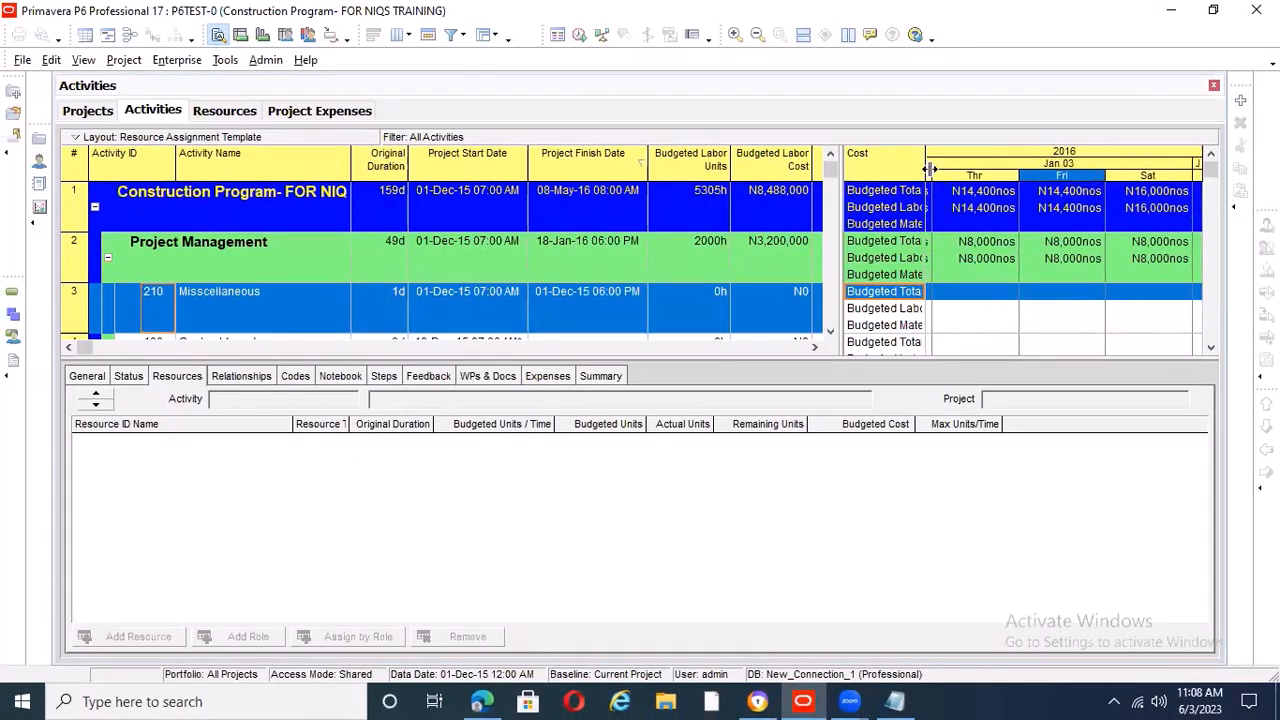
Widen the Cost field column and the day columns, and enlarge the cost spreadsheet area next to the activity table
{"action": "left_click_drag", "start_coordinate": [928, 169], "coordinate": [941, 168]}
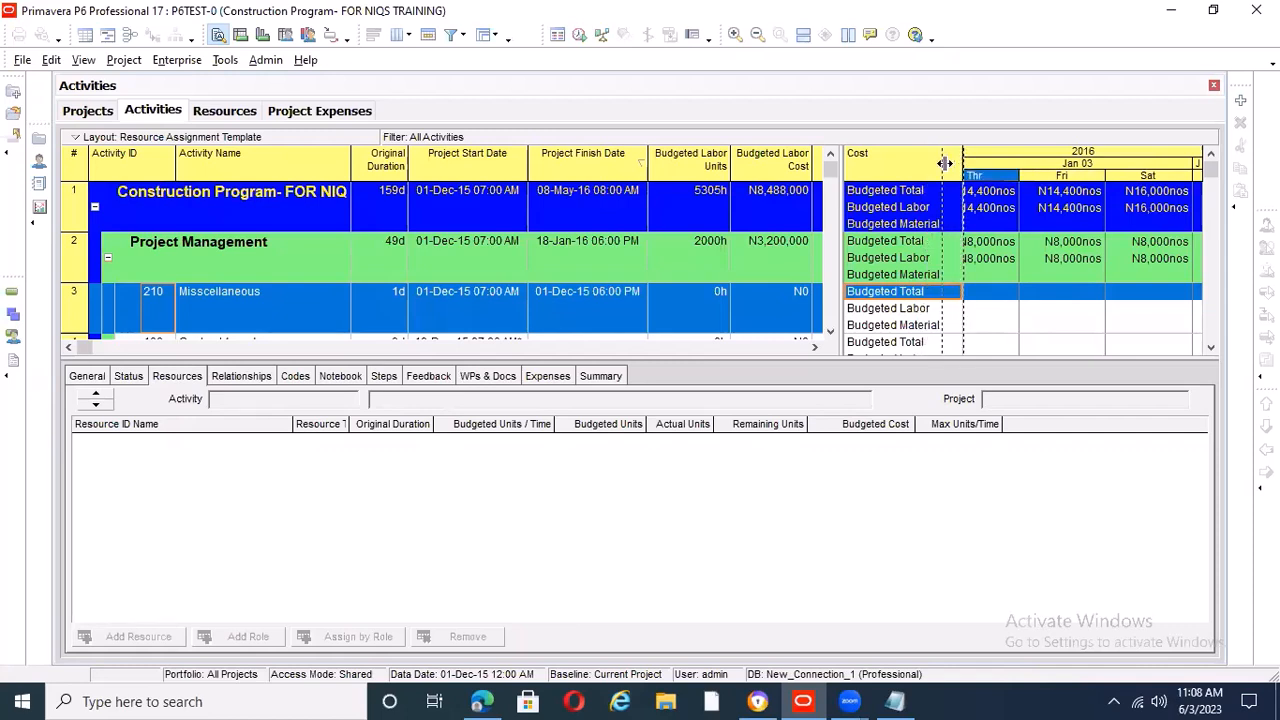
{"action": "left_click_drag", "start_coordinate": [1085, 177], "coordinate": [1089, 177]}
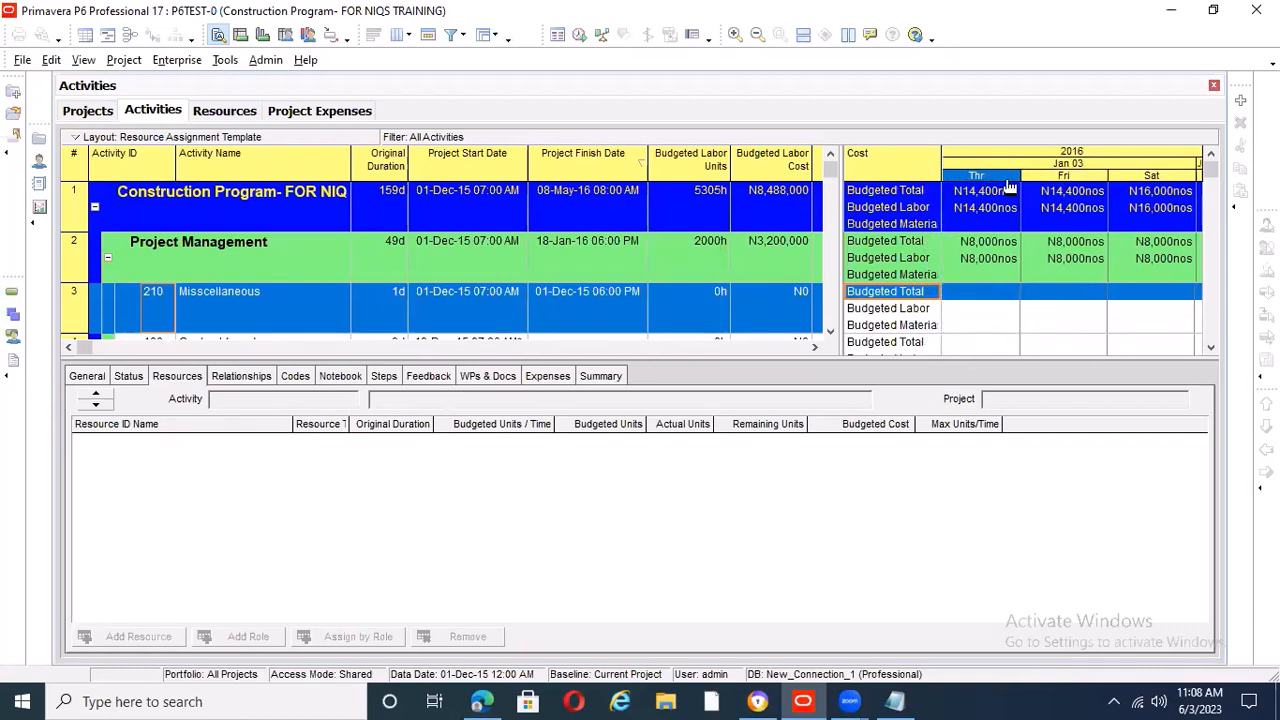
{"action": "left_click_drag", "start_coordinate": [962, 178], "coordinate": [1054, 180]}
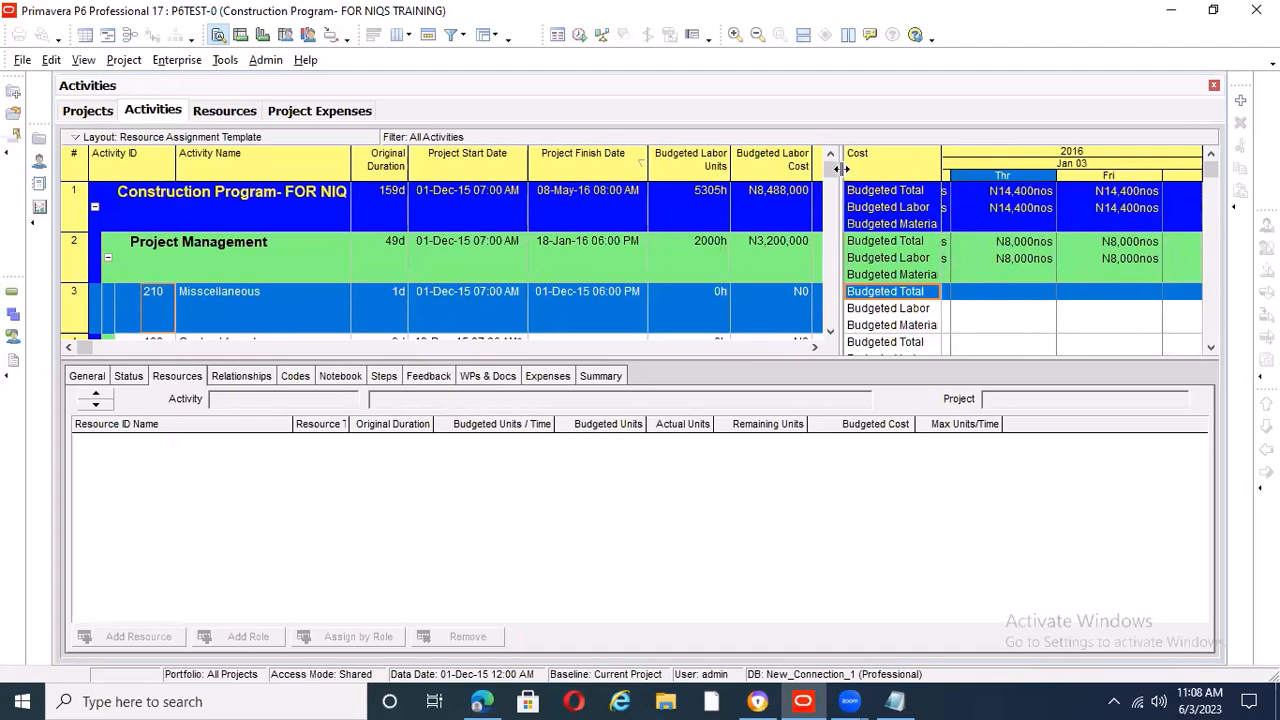
{"action": "left_click_drag", "start_coordinate": [842, 171], "coordinate": [541, 182]}
Examine the daily total and labor costs for December 2015, comparing the project row with System Definition, Design & Approval and Detailed Design
{"action": "left_click_drag", "start_coordinate": [743, 167], "coordinate": [1205, 164]}
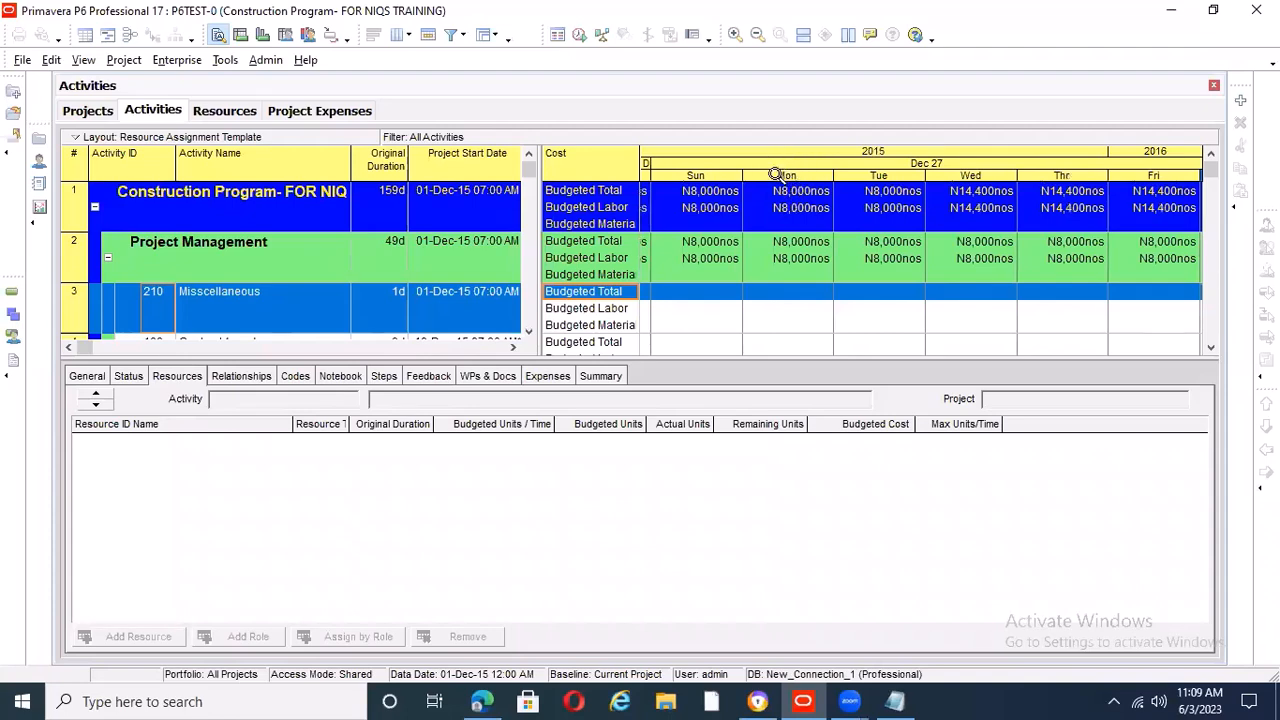
{"action": "left_click_drag", "start_coordinate": [729, 163], "coordinate": [1160, 164]}
{"action": "left_click_drag", "start_coordinate": [767, 177], "coordinate": [1080, 170]}
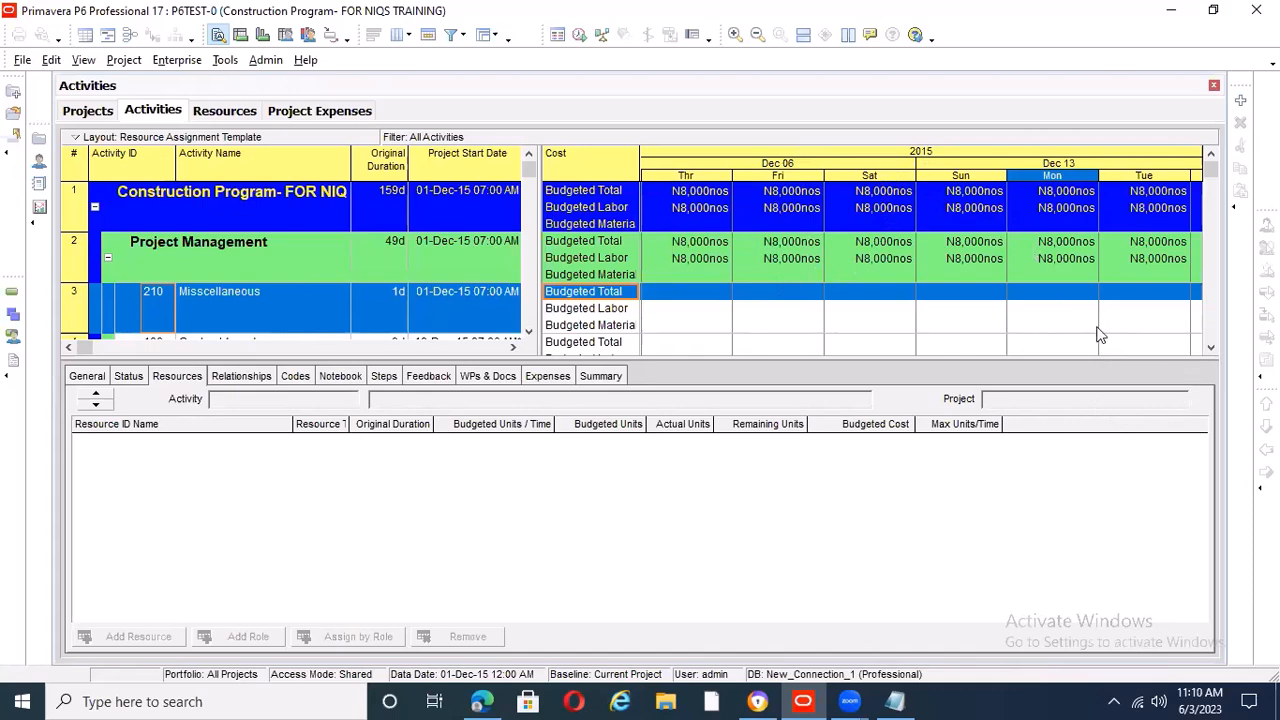
{"action": "left_click_drag", "start_coordinate": [1105, 162], "coordinate": [838, 172]}
{"action": "left_click_drag", "start_coordinate": [1168, 177], "coordinate": [979, 179]}
{"action": "scroll", "coordinate": [916, 252], "scroll_direction": "down", "scroll_amount": 3}
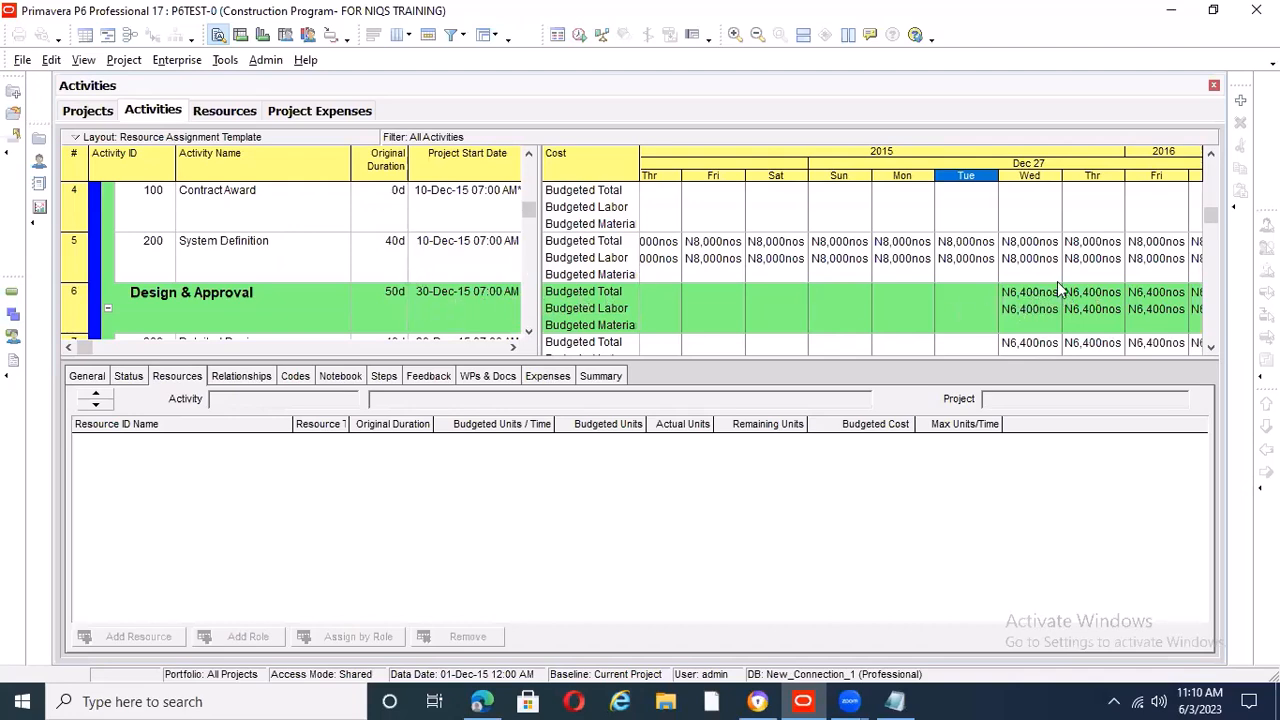
{"action": "scroll", "coordinate": [1033, 311], "scroll_direction": "up", "scroll_amount": 3}
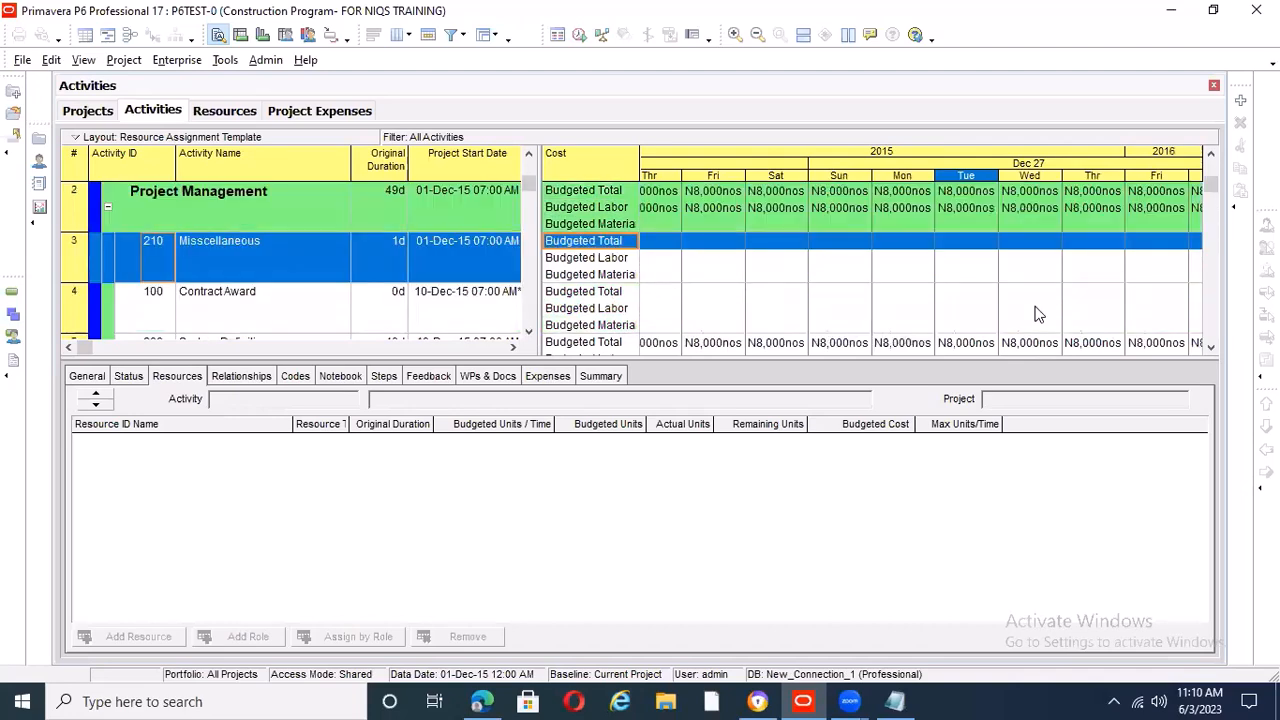
{"action": "left_click_drag", "start_coordinate": [1068, 177], "coordinate": [1087, 181]}
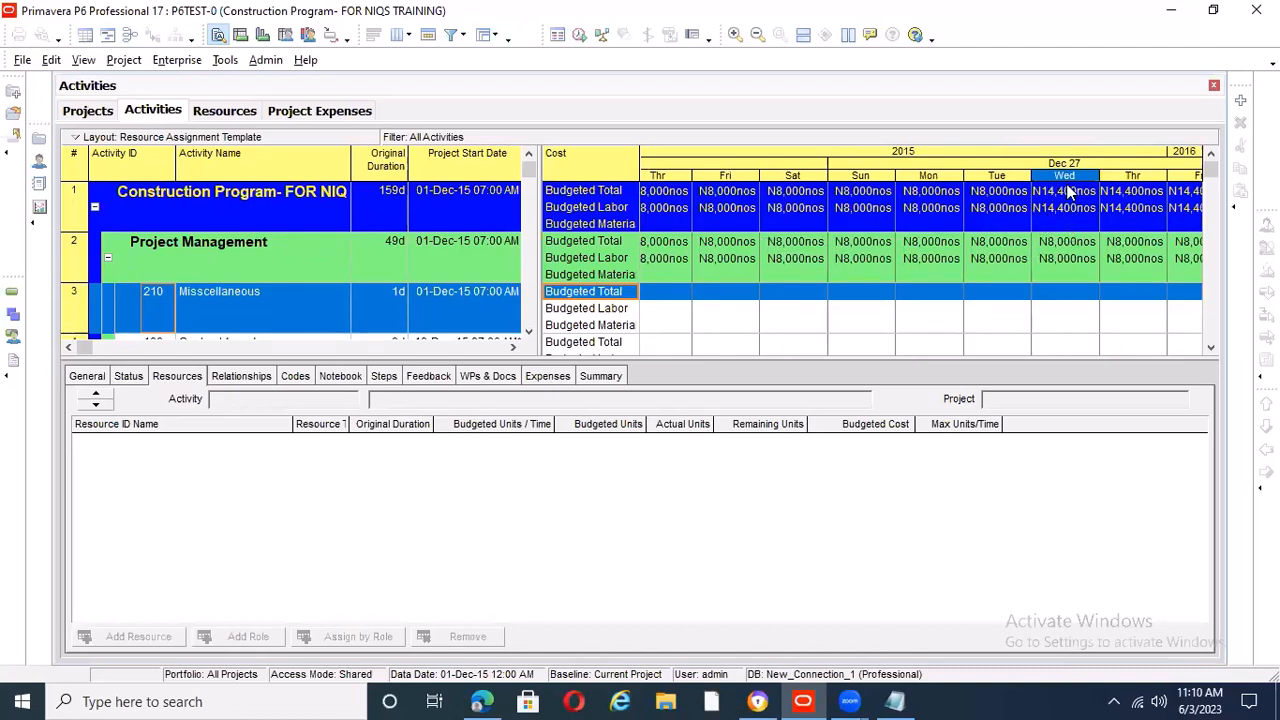
{"action": "scroll", "coordinate": [1060, 258], "scroll_direction": "down", "scroll_amount": 4}
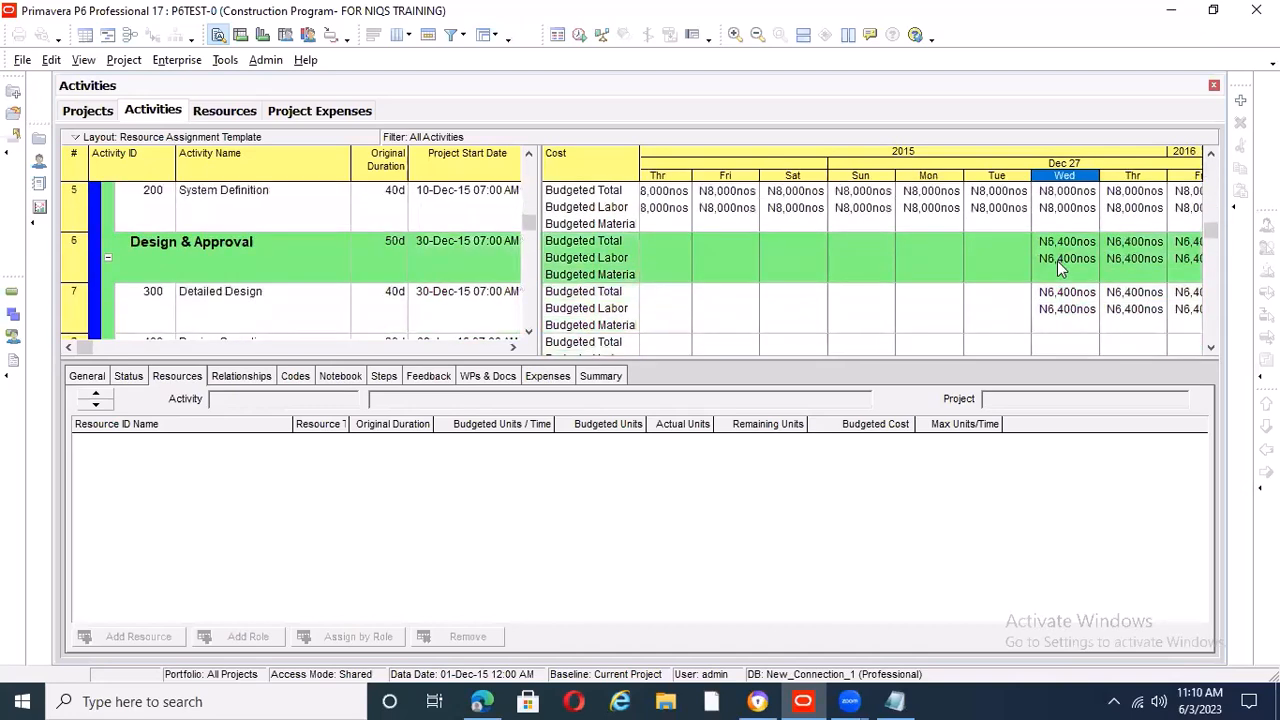
{"action": "scroll", "coordinate": [1057, 261], "scroll_direction": "down", "scroll_amount": 1}
{"action": "scroll", "coordinate": [1064, 230], "scroll_direction": "down", "scroll_amount": 1}
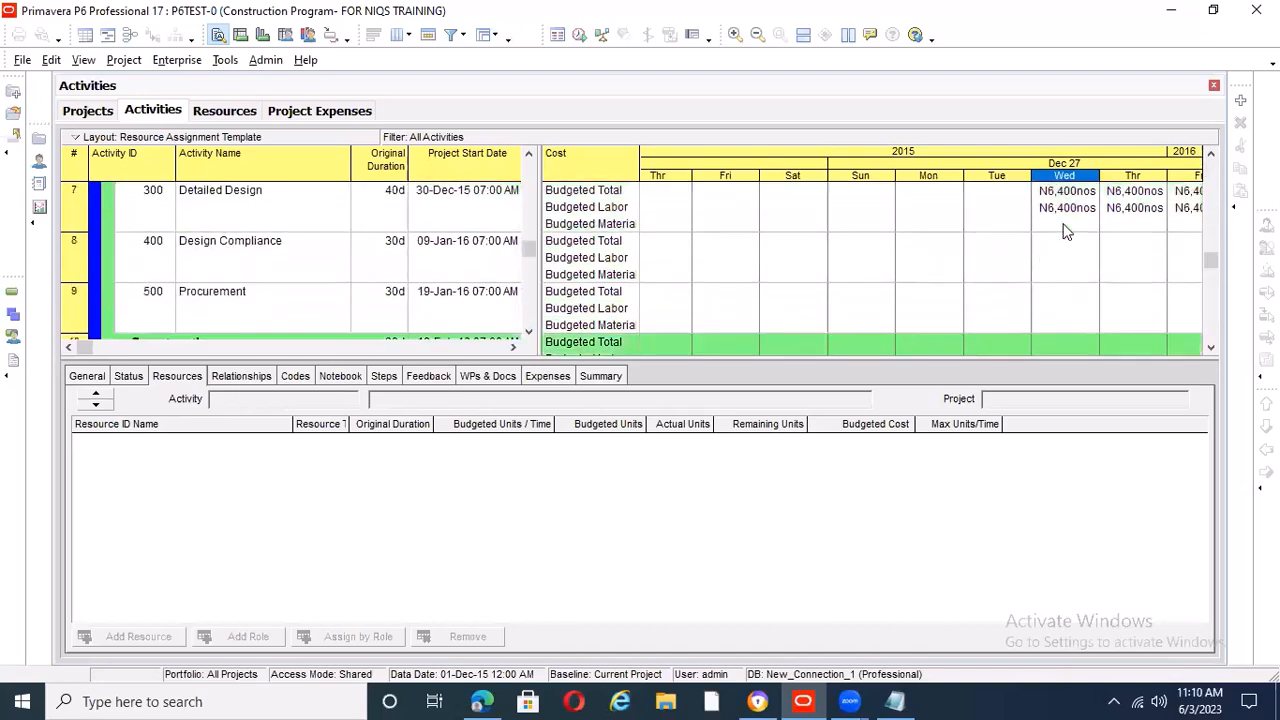
{"action": "scroll", "coordinate": [1066, 231], "scroll_direction": "up", "scroll_amount": 1}
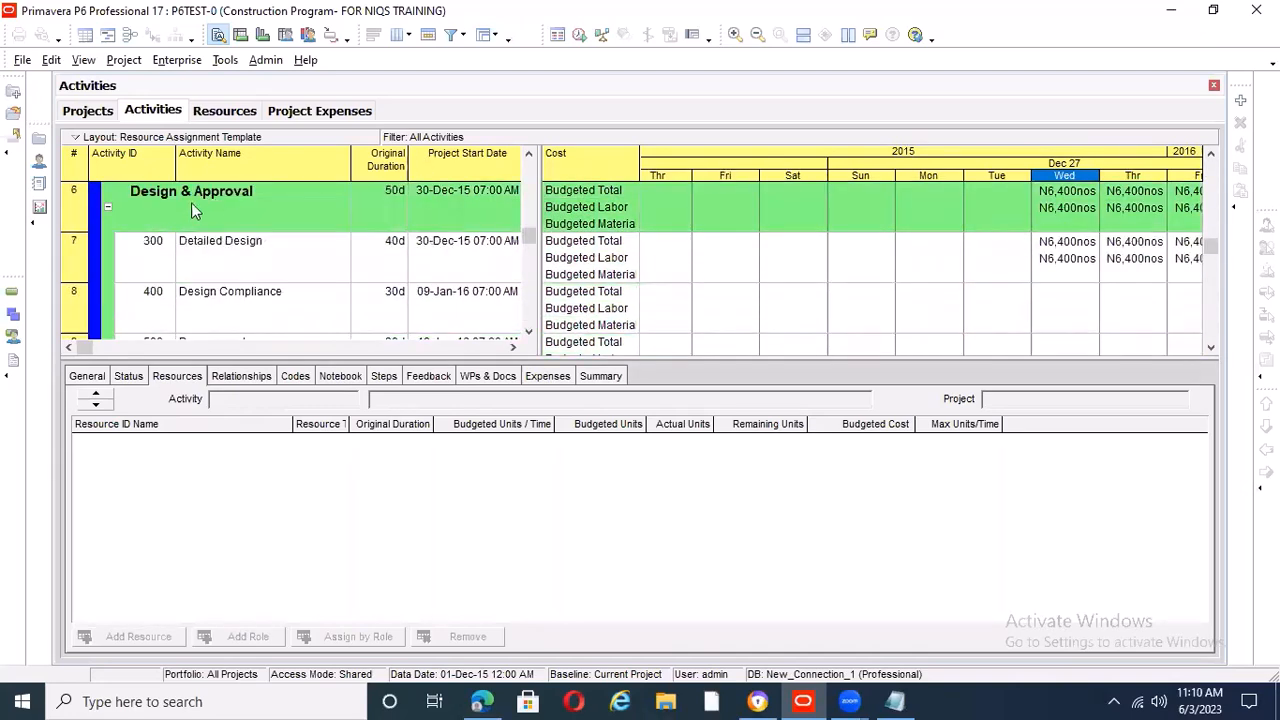
Collapse the WBS bands, including Design & Approval, Construction and Project Management, so only their summary rows show
{"action": "left_click", "coordinate": [108, 211]}
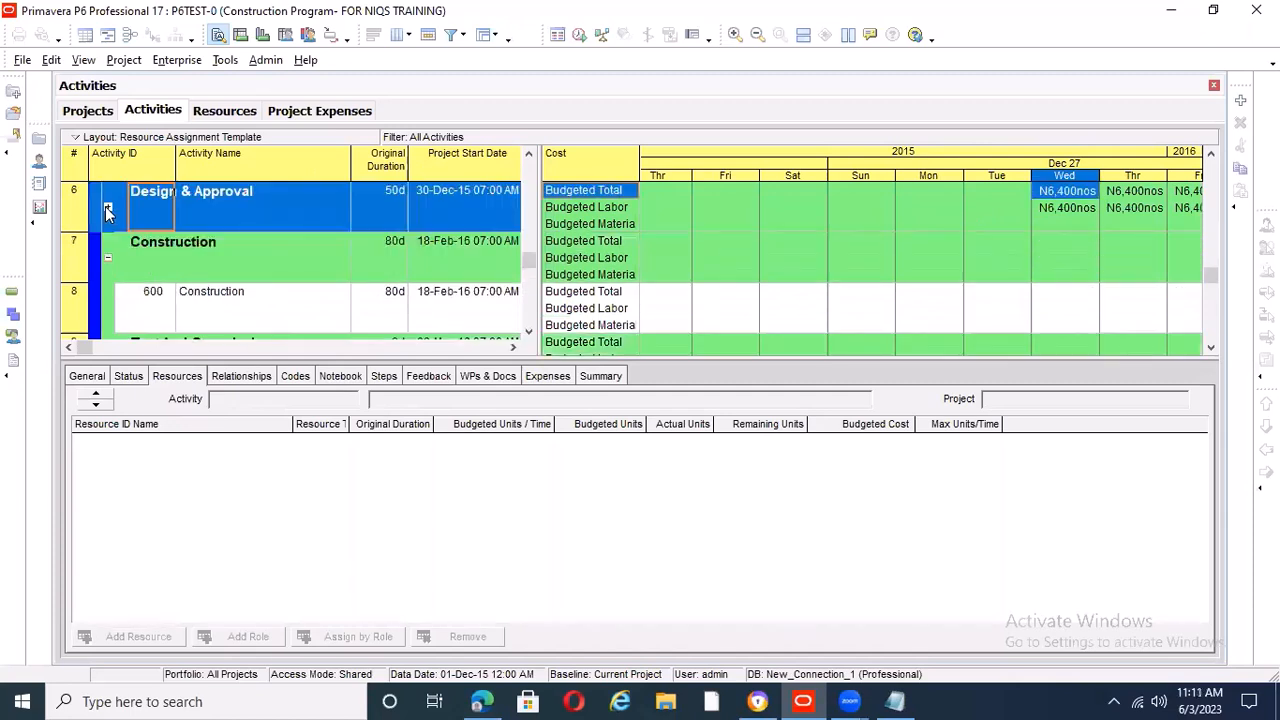
{"action": "left_click", "coordinate": [108, 257]}
{"action": "scroll", "coordinate": [154, 227], "scroll_direction": "up", "scroll_amount": 5}
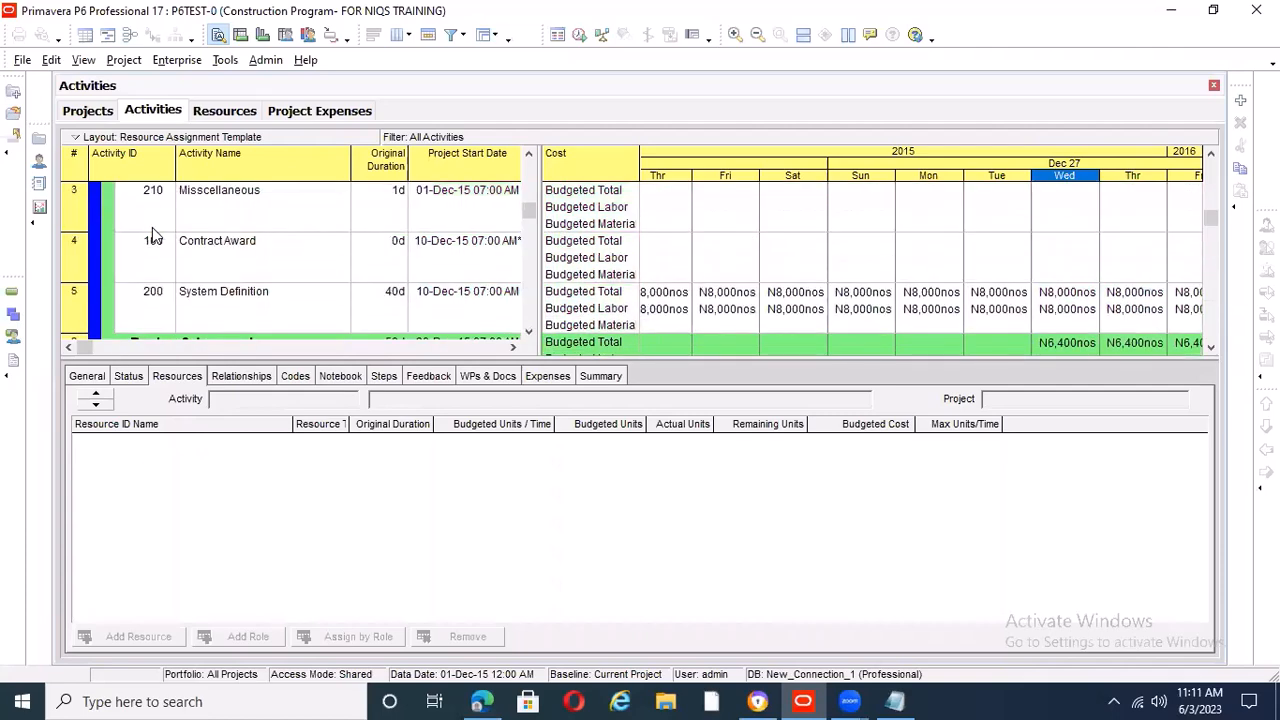
{"action": "left_click", "coordinate": [107, 257]}
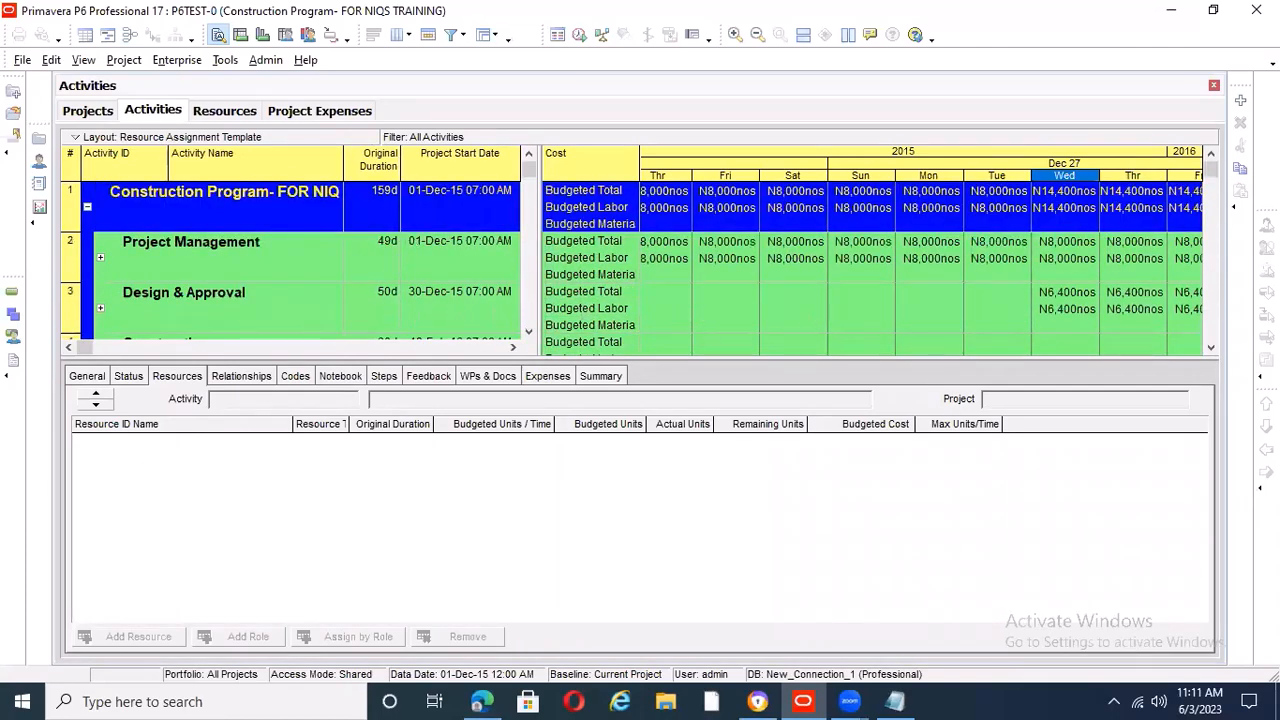
Bring the Construction band and the week of February 14, 2016 into view in the cost spreadsheet
{"action": "left_click", "coordinate": [1210, 347]}
{"action": "left_click", "coordinate": [1210, 347]}
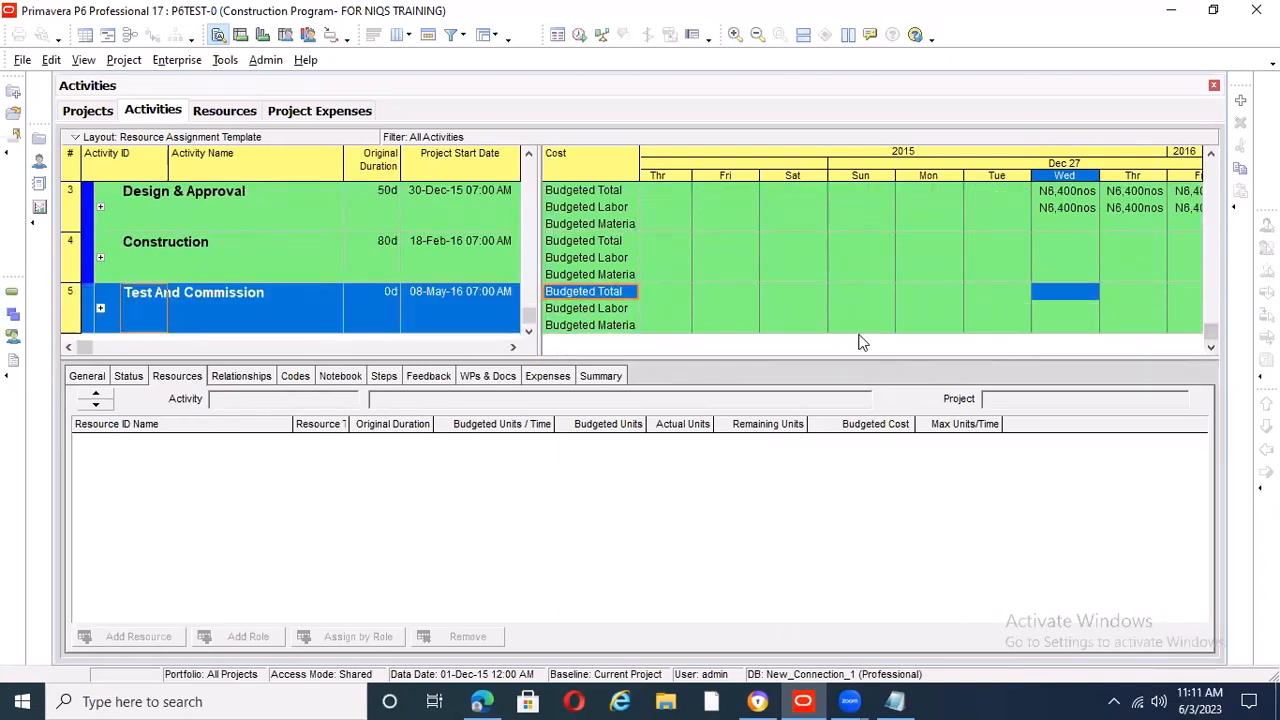
{"action": "left_click_drag", "start_coordinate": [1127, 164], "coordinate": [585, 152]}
{"action": "left_click_drag", "start_coordinate": [1121, 182], "coordinate": [890, 186]}
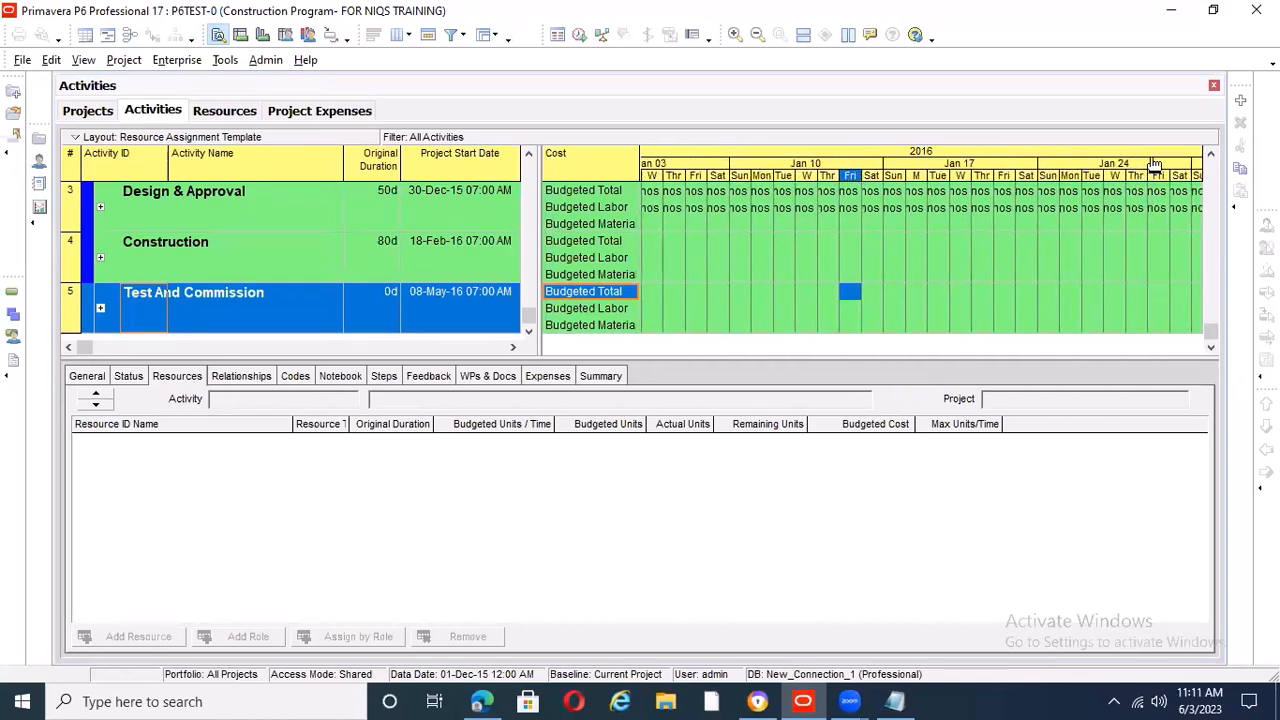
{"action": "left_click_drag", "start_coordinate": [1155, 165], "coordinate": [754, 138]}
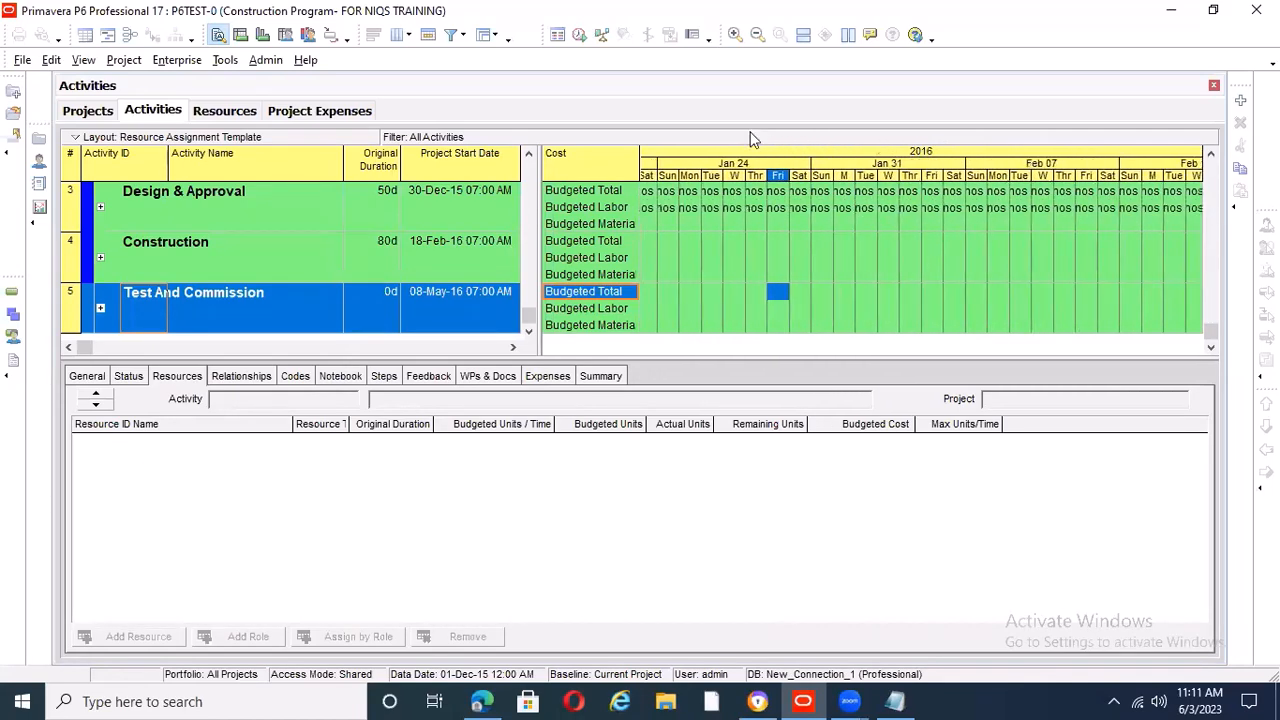
{"action": "left_click_drag", "start_coordinate": [1145, 163], "coordinate": [760, 152]}
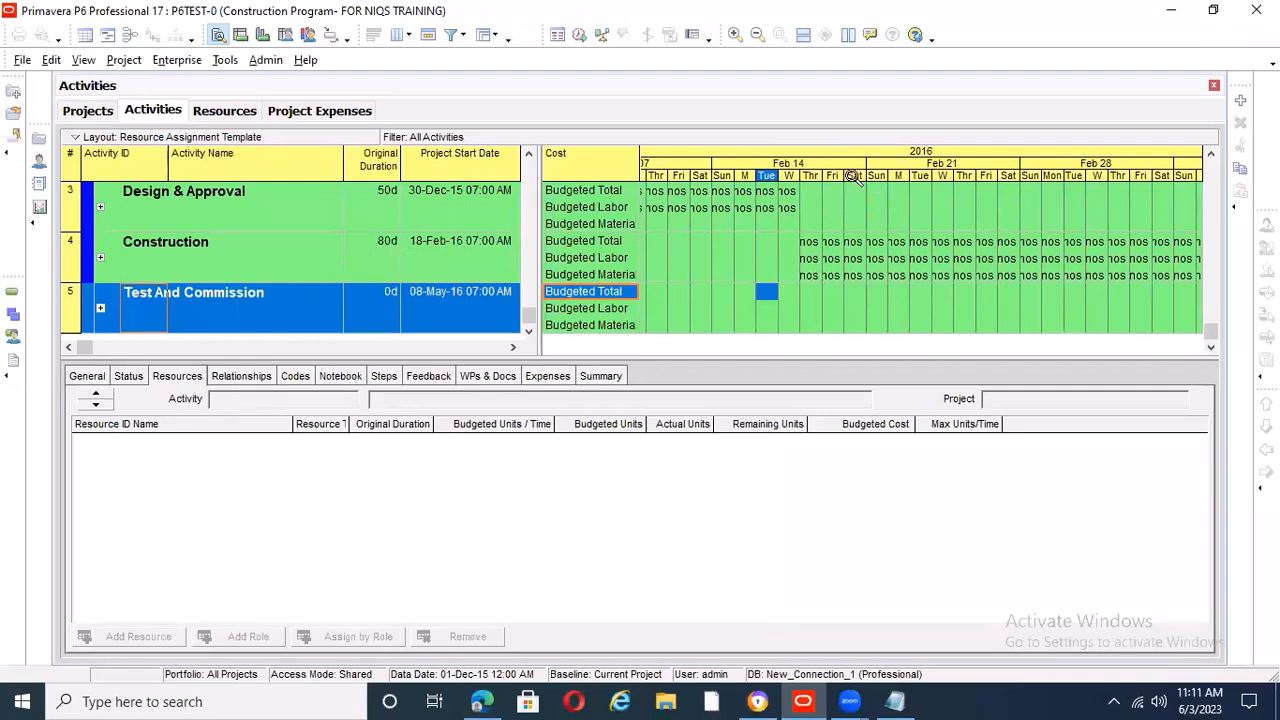
Widen the day columns around the week of February 14, 2016 to show Construction's daily total, labor and material costs in full
{"action": "left_click_drag", "start_coordinate": [853, 176], "coordinate": [975, 199]}
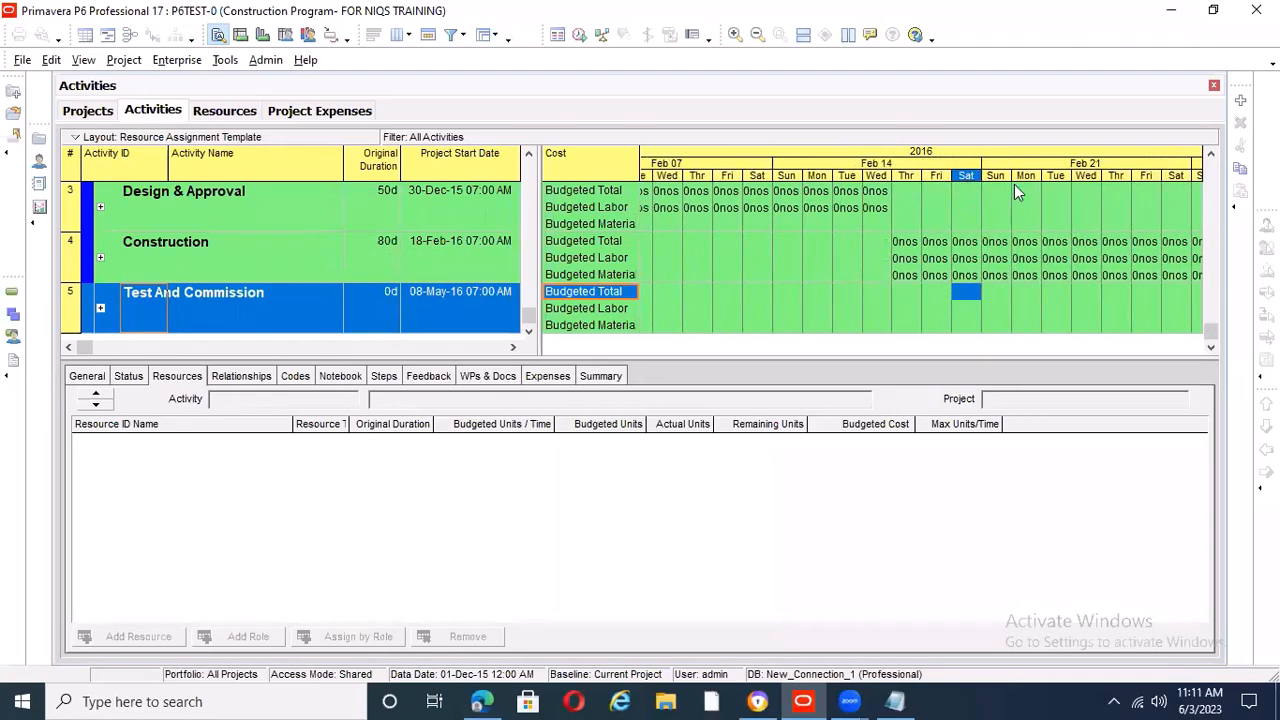
{"action": "left_click_drag", "start_coordinate": [1095, 174], "coordinate": [1228, 196]}
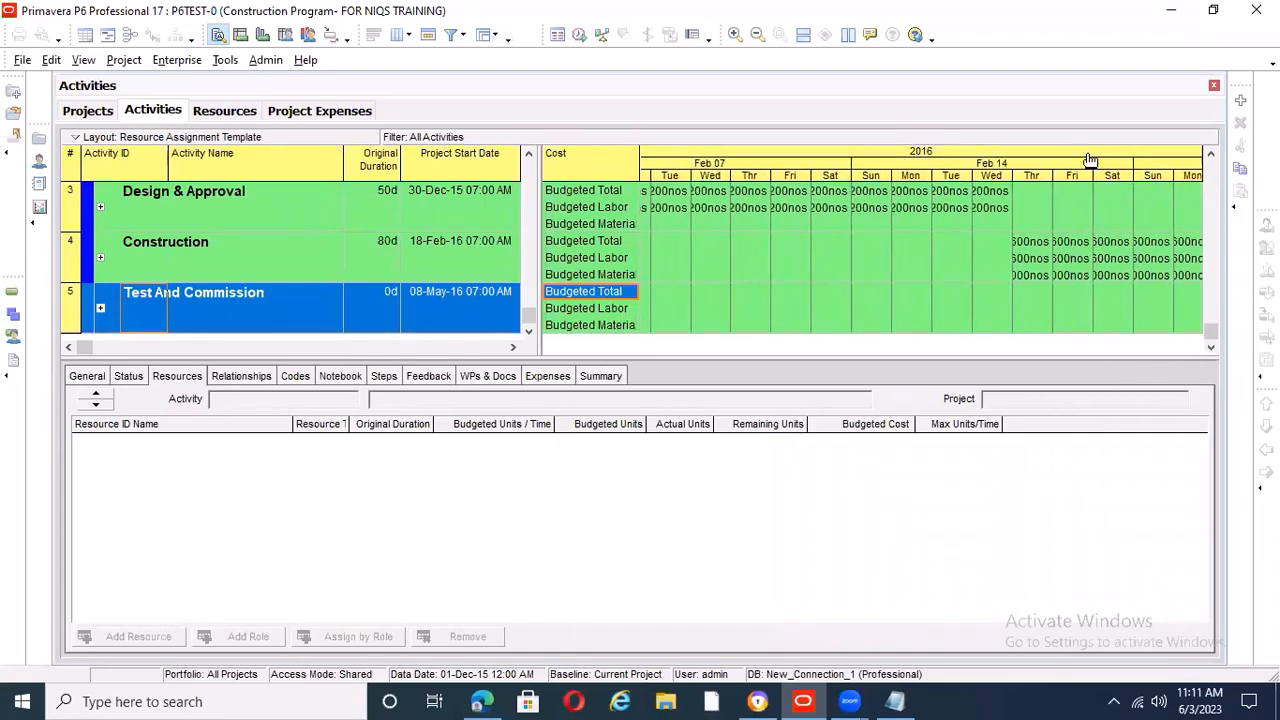
{"action": "left_click_drag", "start_coordinate": [1078, 155], "coordinate": [783, 137]}
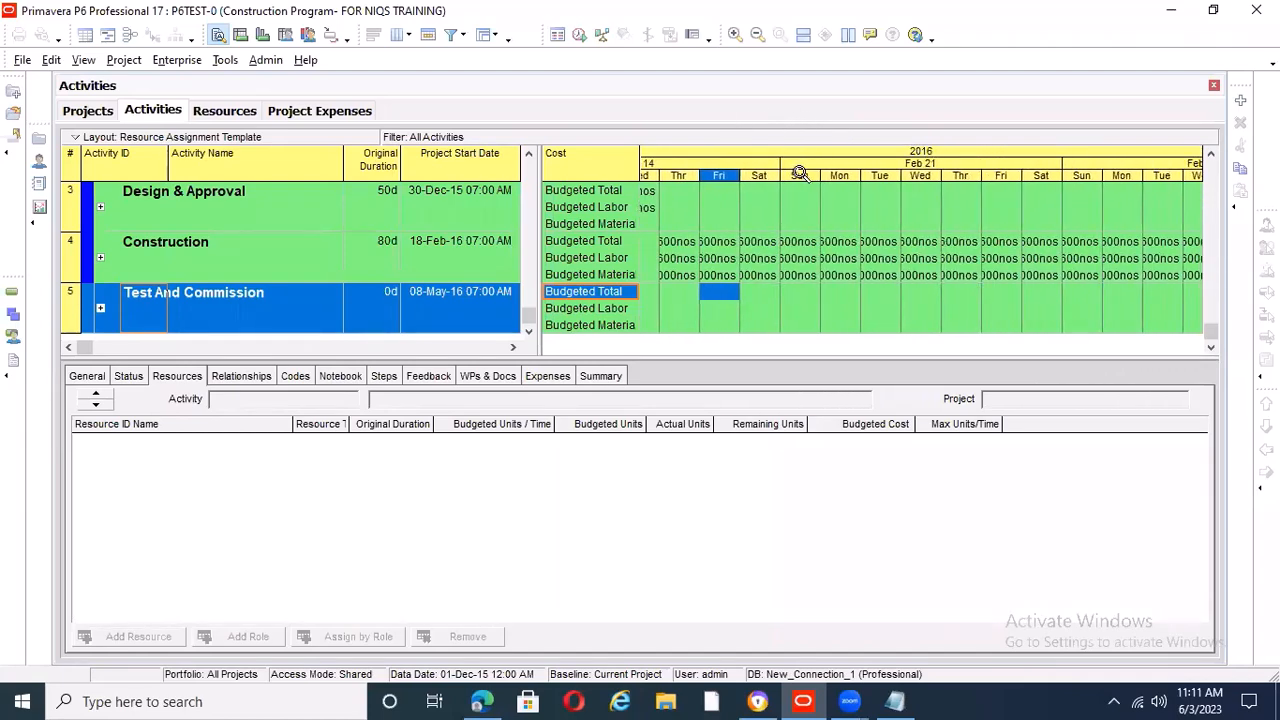
{"action": "left_click_drag", "start_coordinate": [800, 174], "coordinate": [1094, 193]}
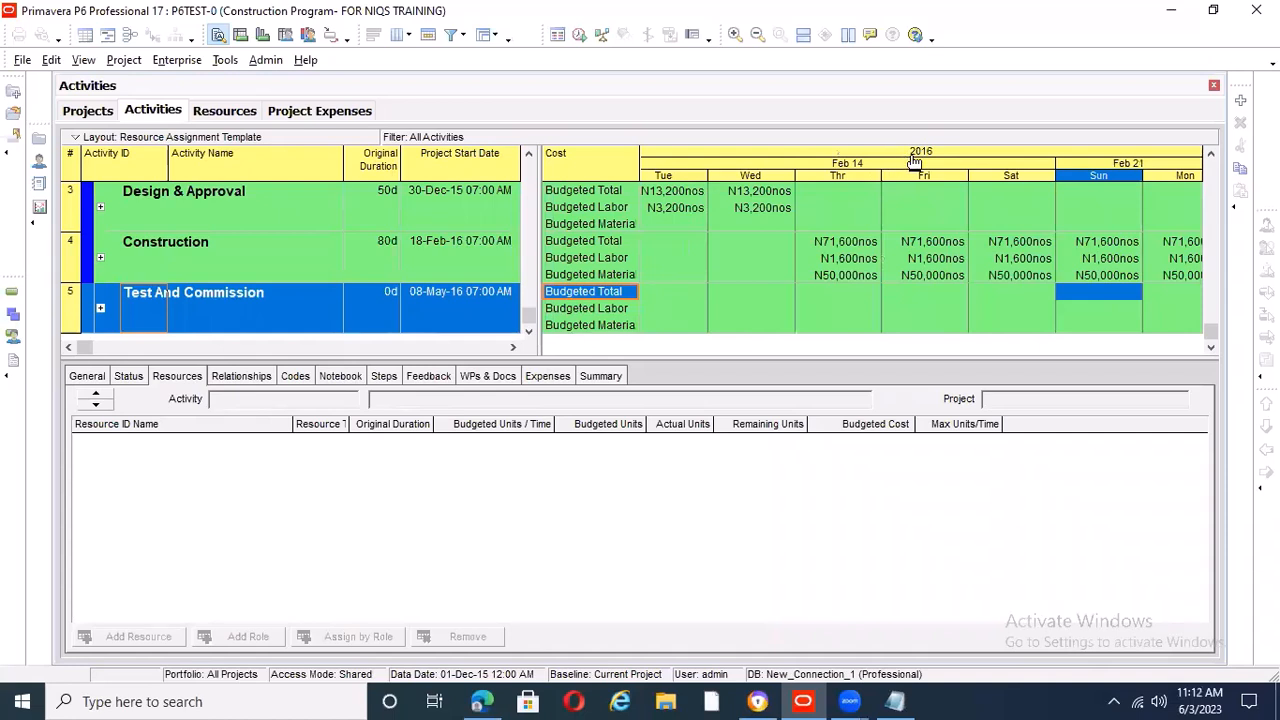
{"action": "left_click_drag", "start_coordinate": [914, 162], "coordinate": [874, 160]}
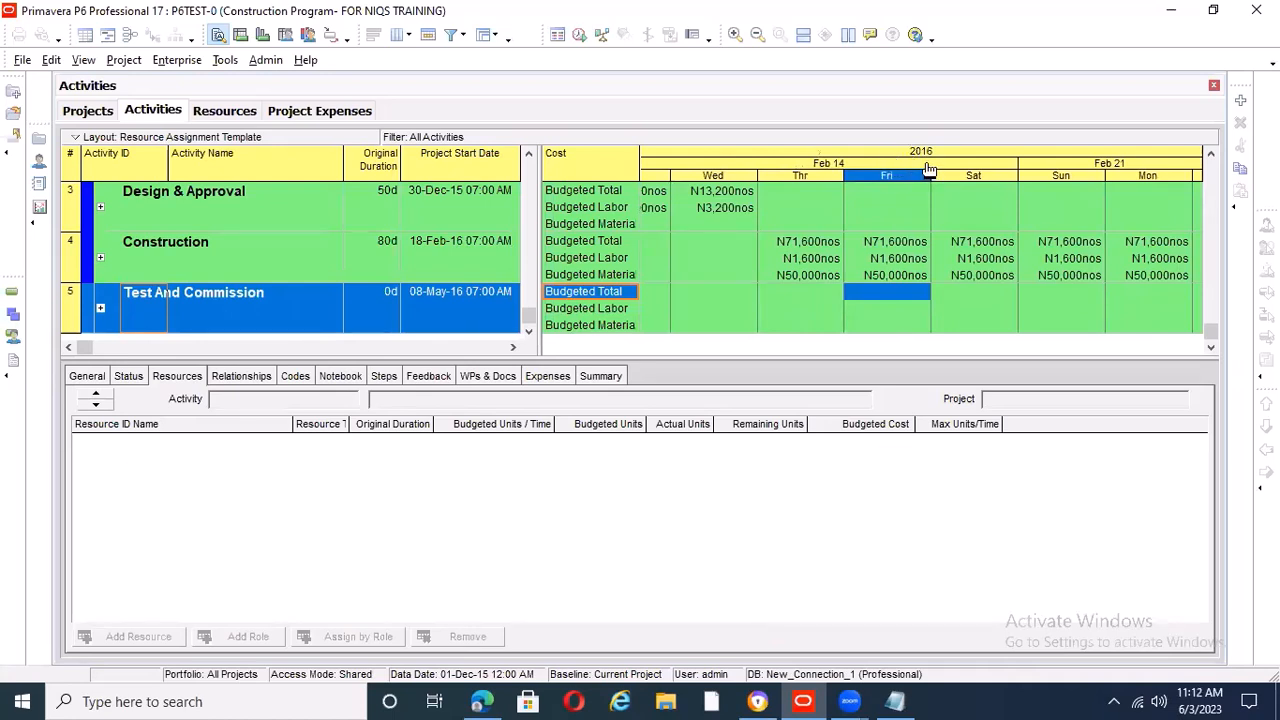
{"action": "left_click_drag", "start_coordinate": [942, 176], "coordinate": [1025, 185]}
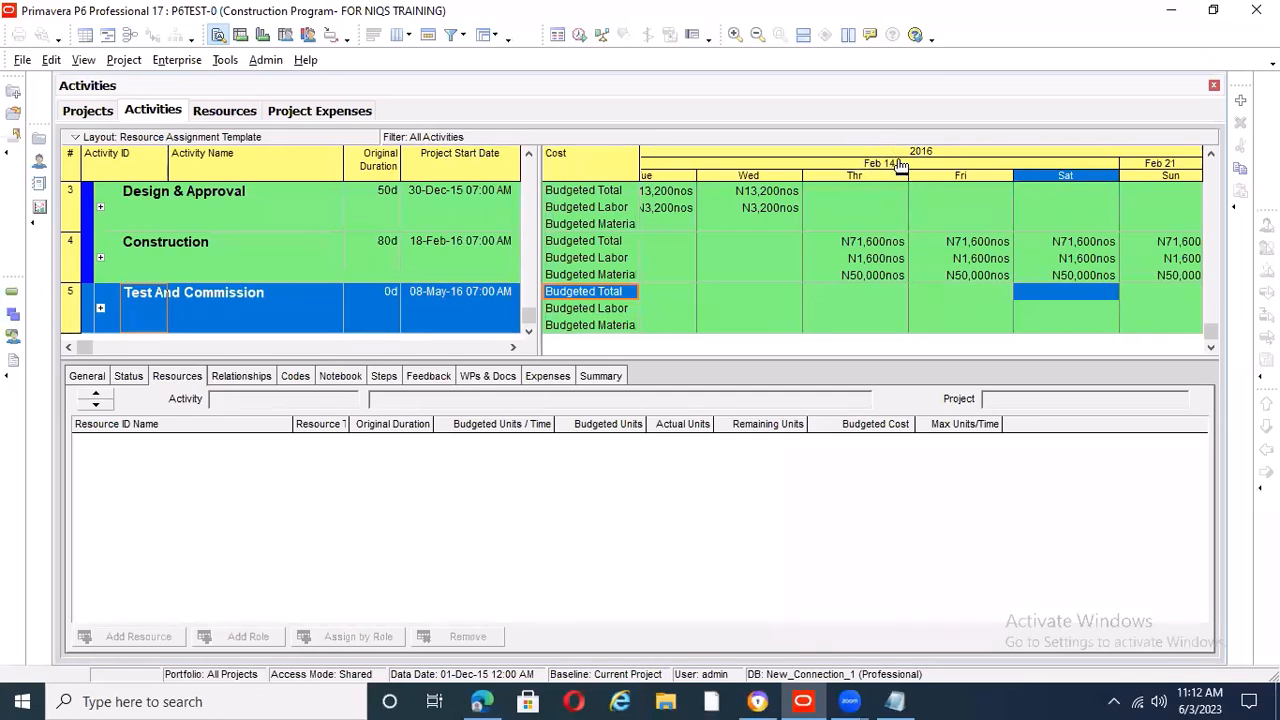
{"action": "left_click_drag", "start_coordinate": [900, 165], "coordinate": [803, 177]}
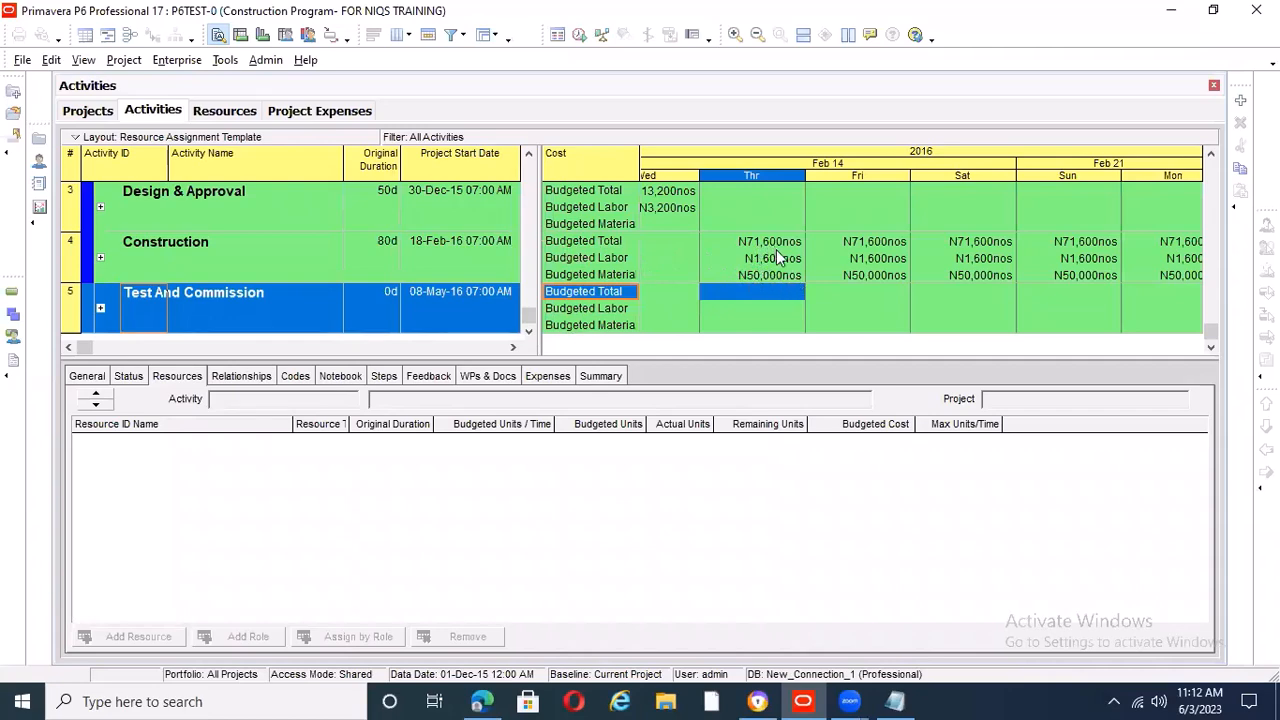
{"action": "scroll", "coordinate": [782, 250], "scroll_direction": "up", "scroll_amount": 1}
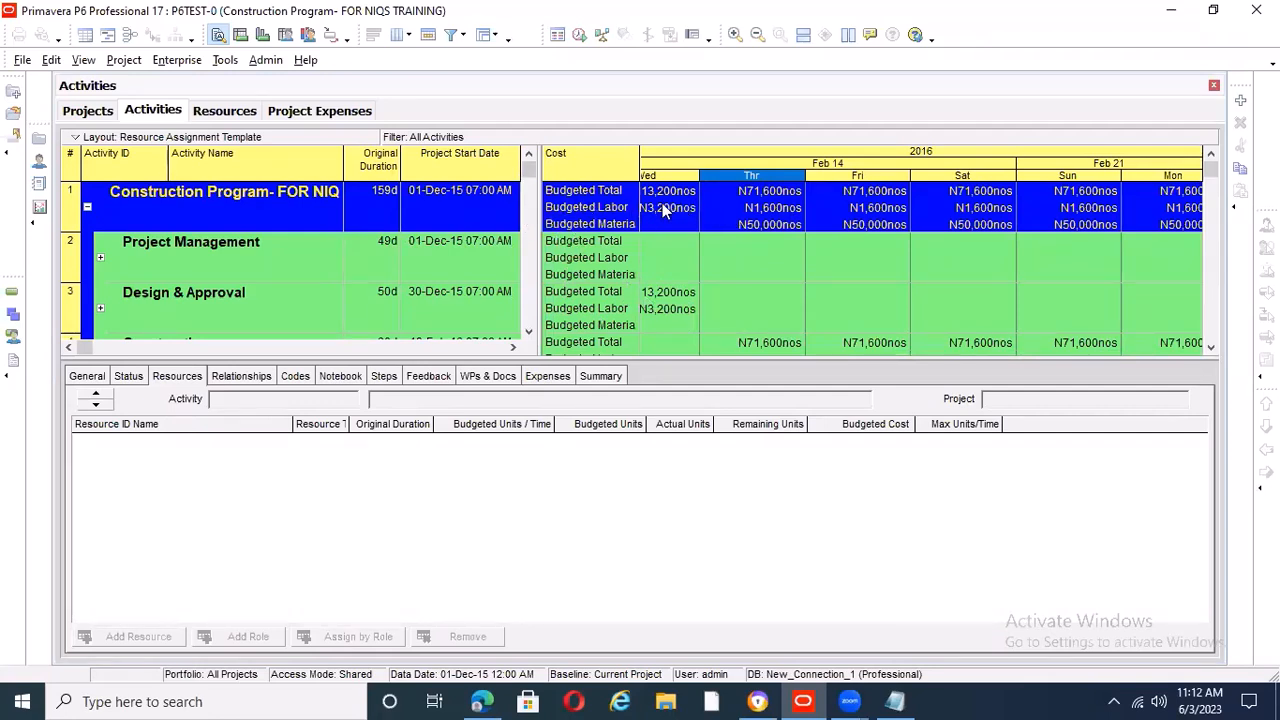
Open the spreadsheet fields selection and search the available options for "cum"
{"action": "right_click", "coordinate": [590, 163]}
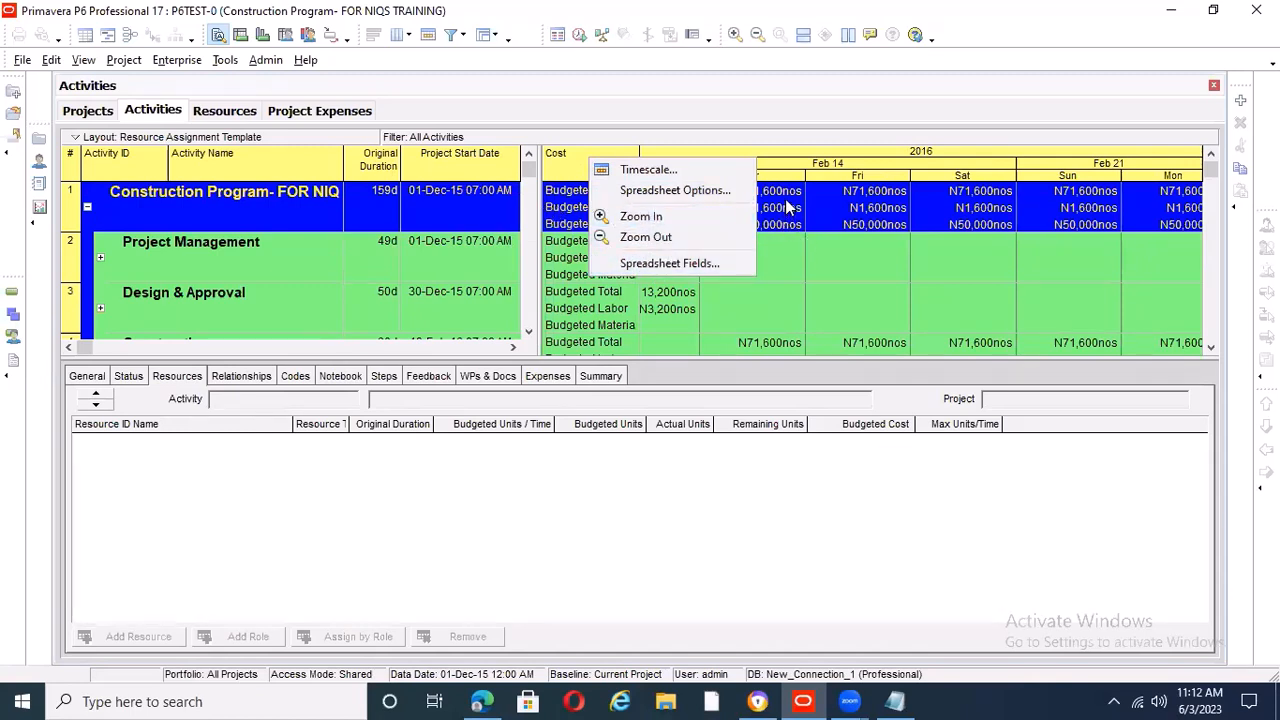
{"action": "left_click", "coordinate": [665, 264]}
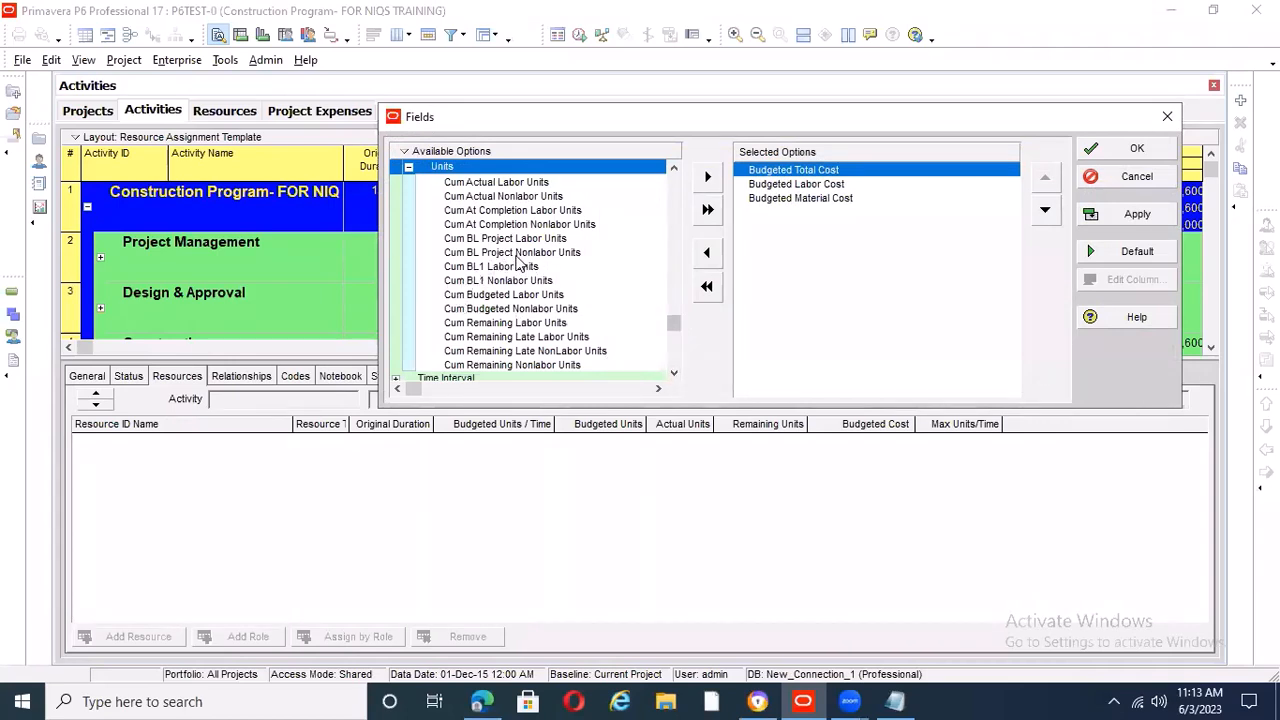
{"action": "right_click", "coordinate": [411, 155]}
{"action": "left_click", "coordinate": [452, 174]}
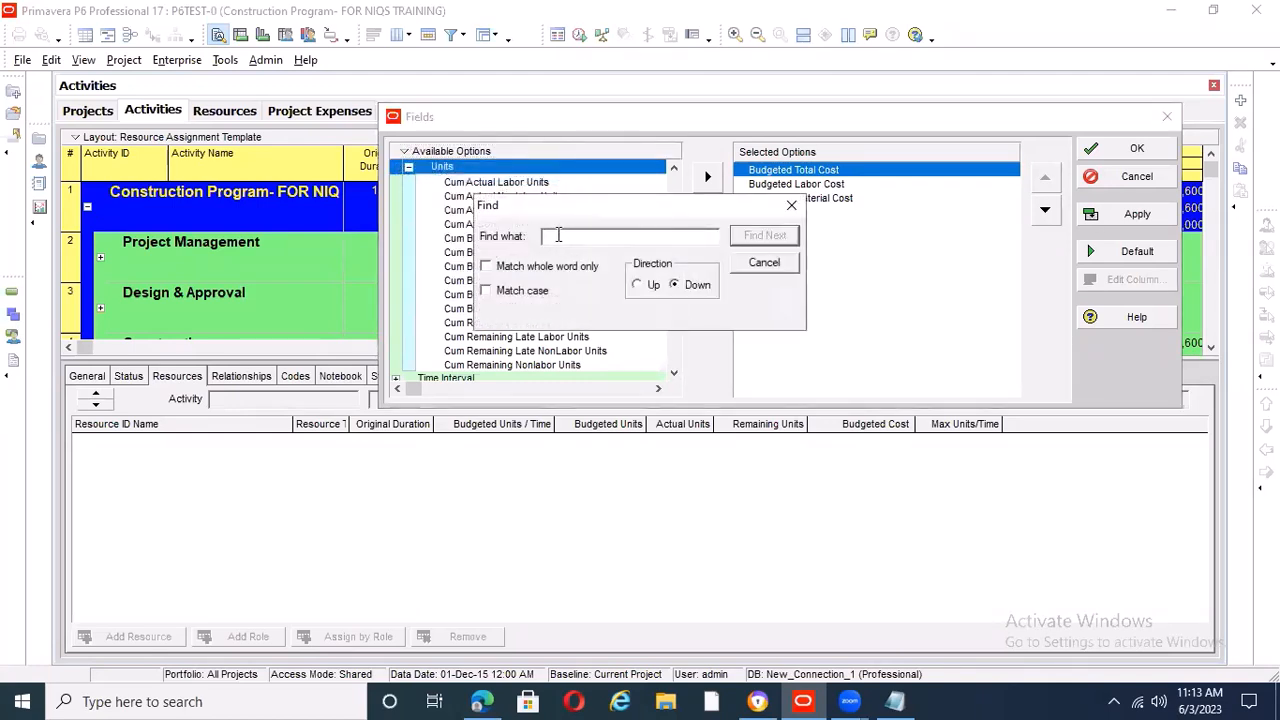
{"action": "type", "text": "cum"}
{"action": "left_click", "coordinate": [760, 236]}
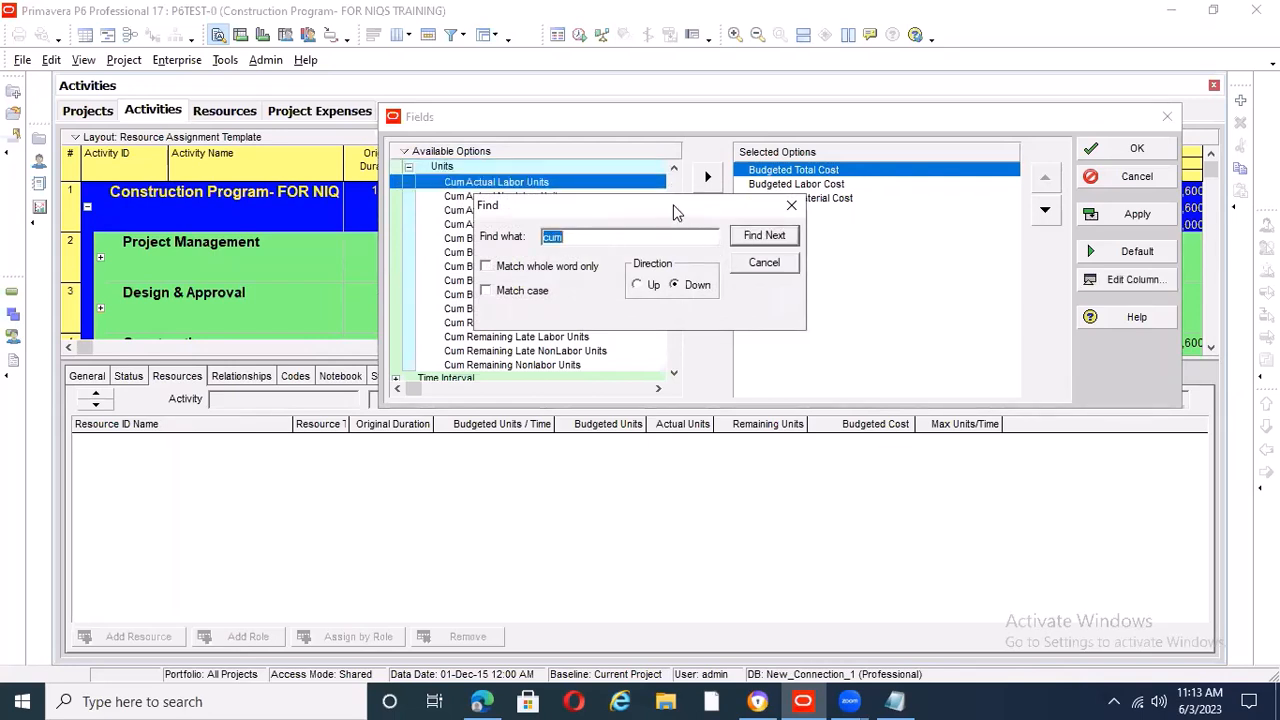
{"action": "left_click_drag", "start_coordinate": [673, 212], "coordinate": [887, 88]}
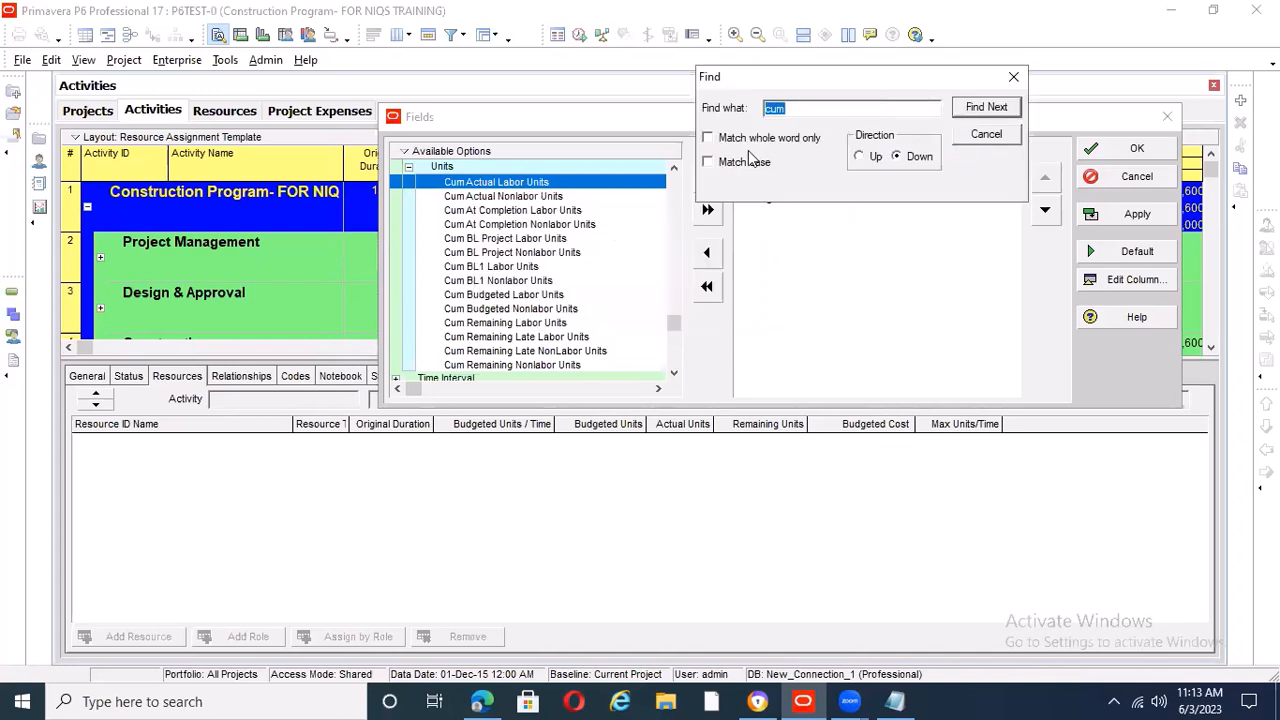
{"action": "left_click", "coordinate": [988, 135]}
{"action": "left_click", "coordinate": [707, 178]}
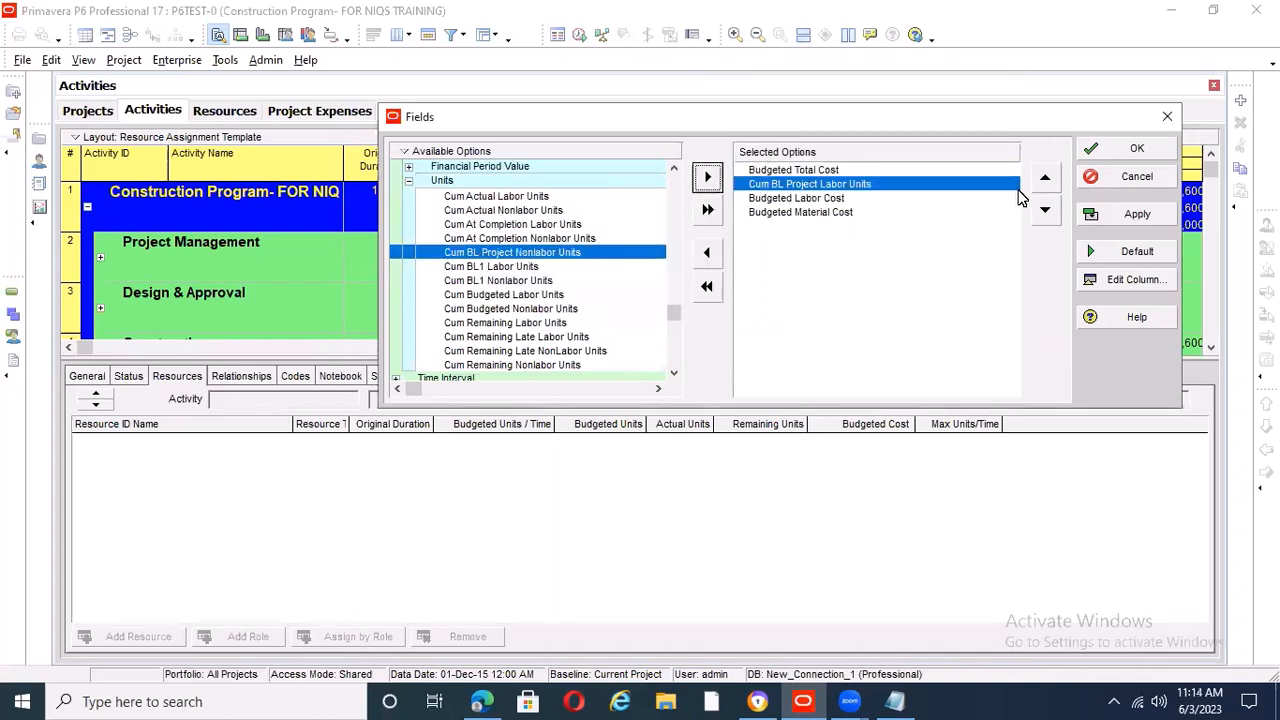
{"action": "left_click", "coordinate": [1045, 177]}
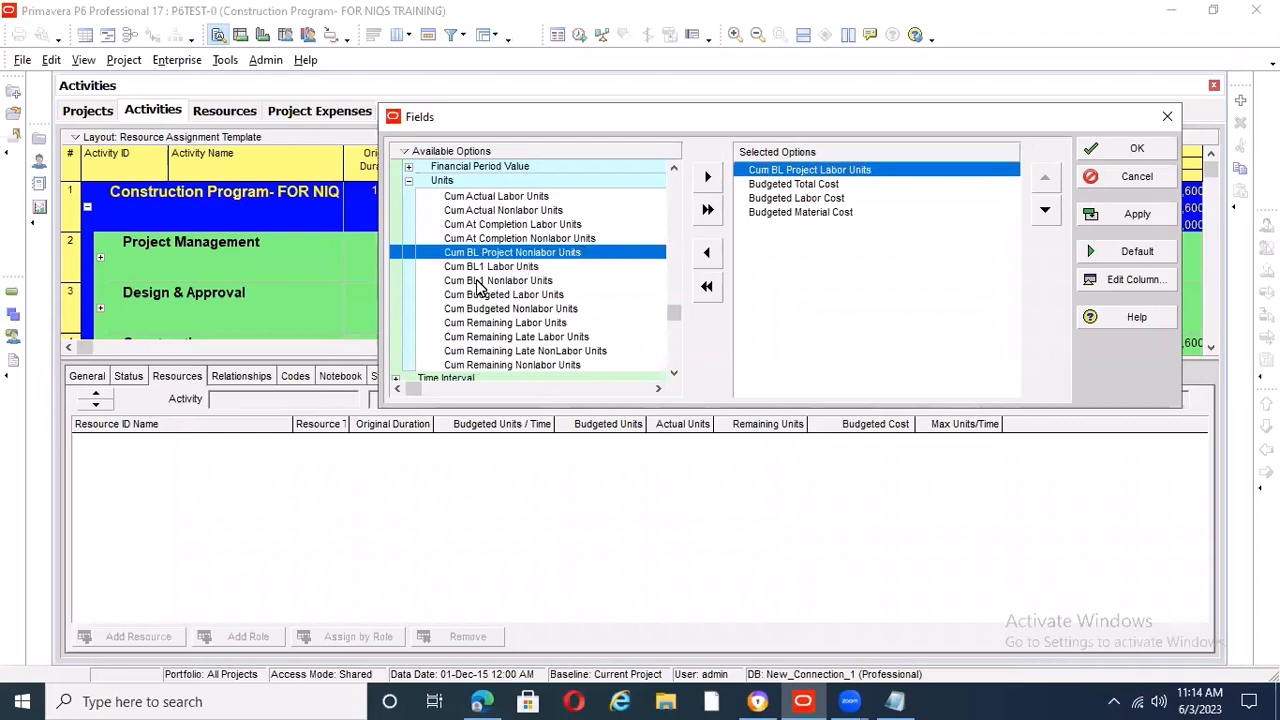
{"action": "scroll", "coordinate": [485, 285], "scroll_direction": "up", "scroll_amount": 1}
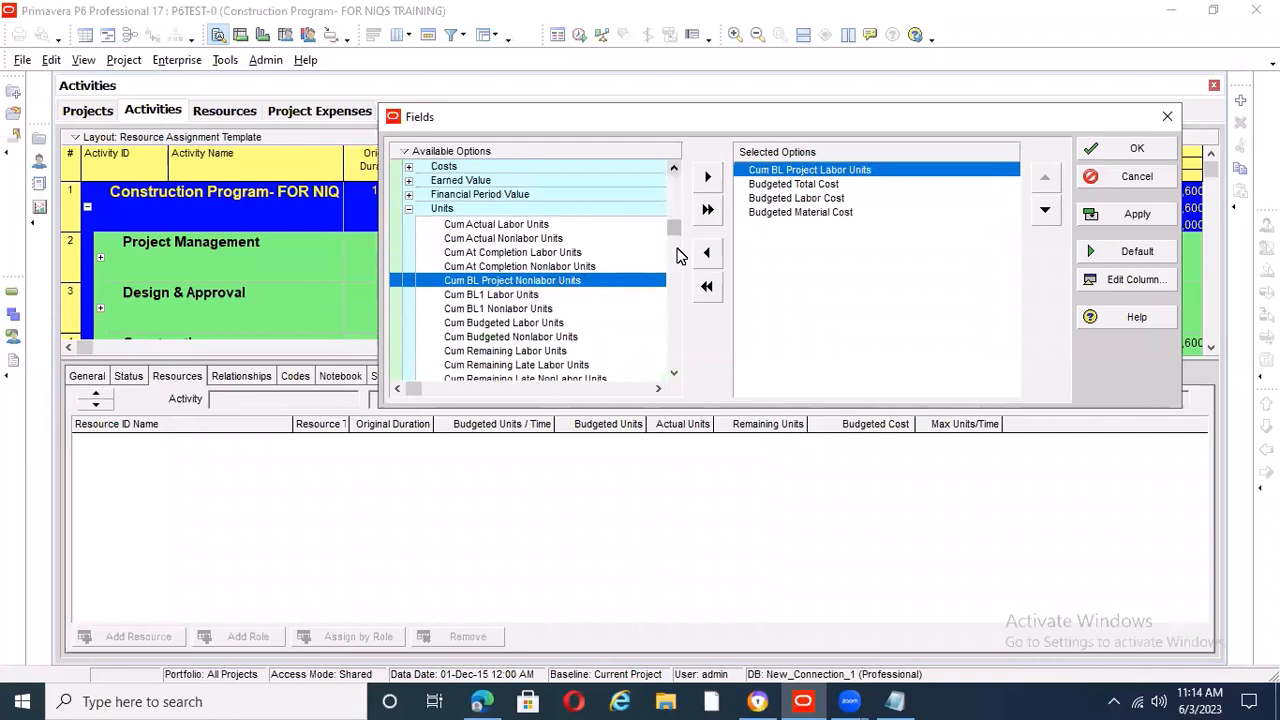
{"action": "left_click", "coordinate": [674, 373]}
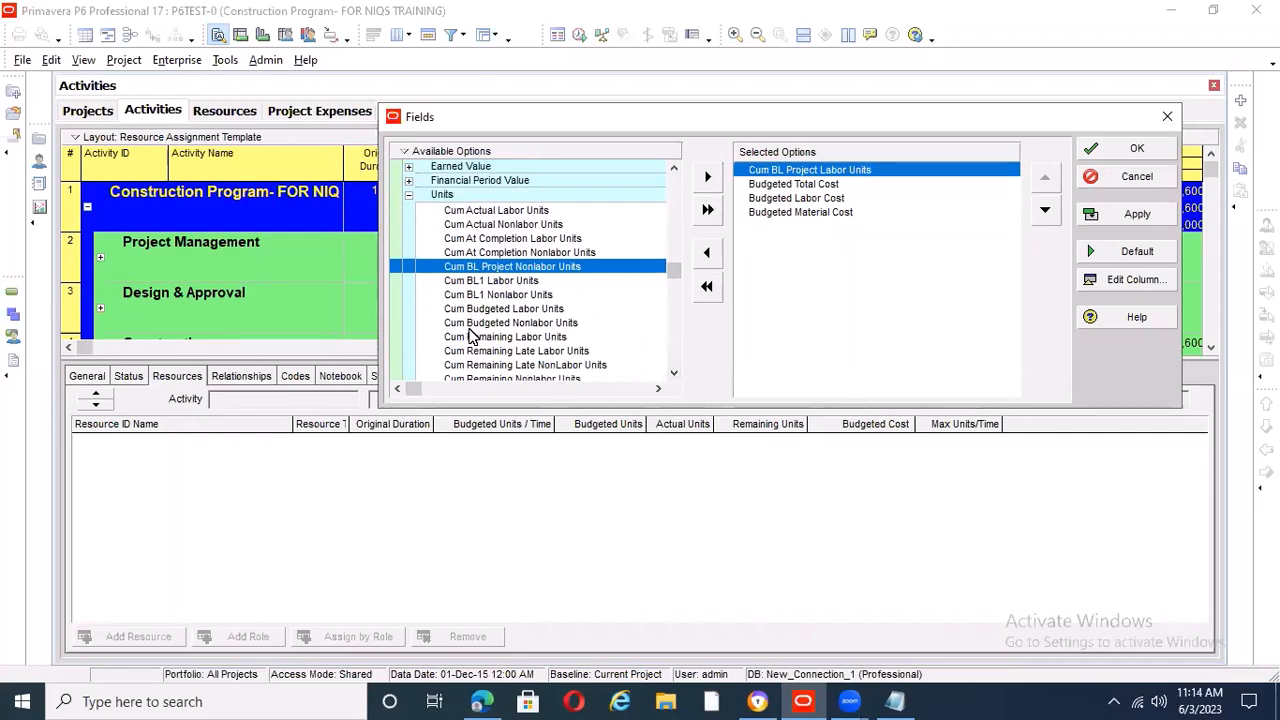
{"action": "left_click", "coordinate": [518, 309]}
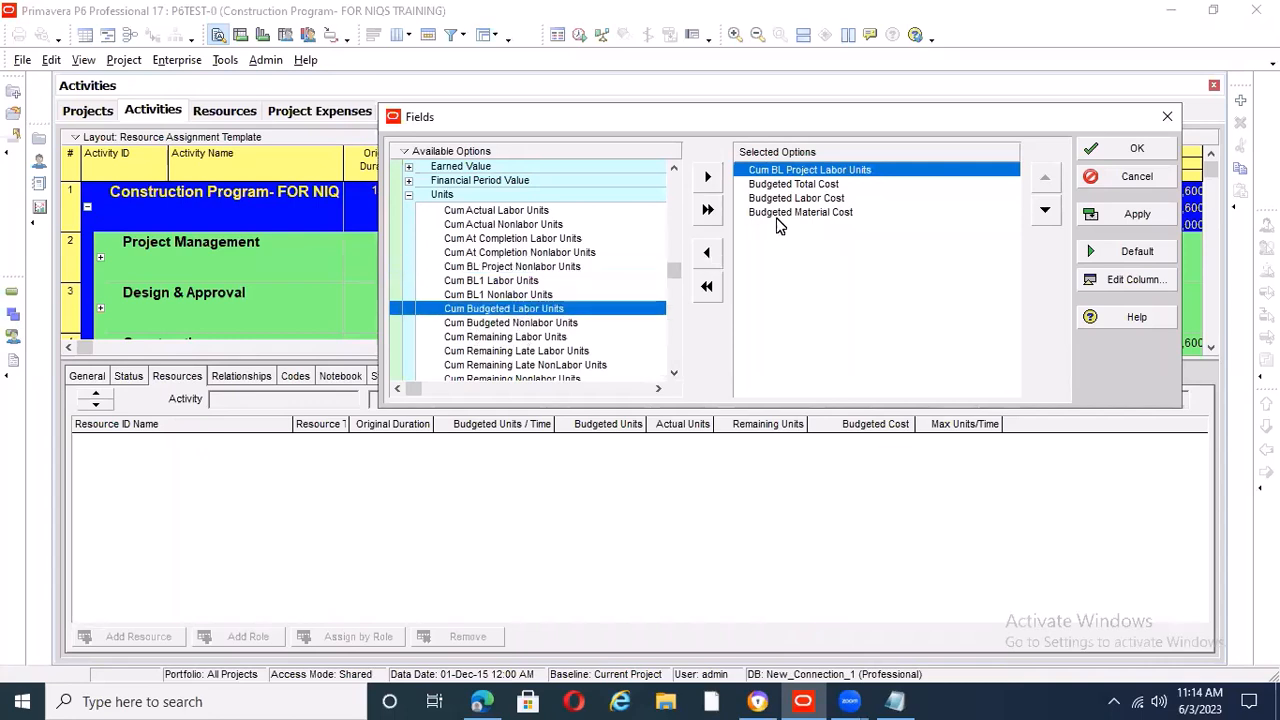
{"action": "left_click", "coordinate": [707, 252]}
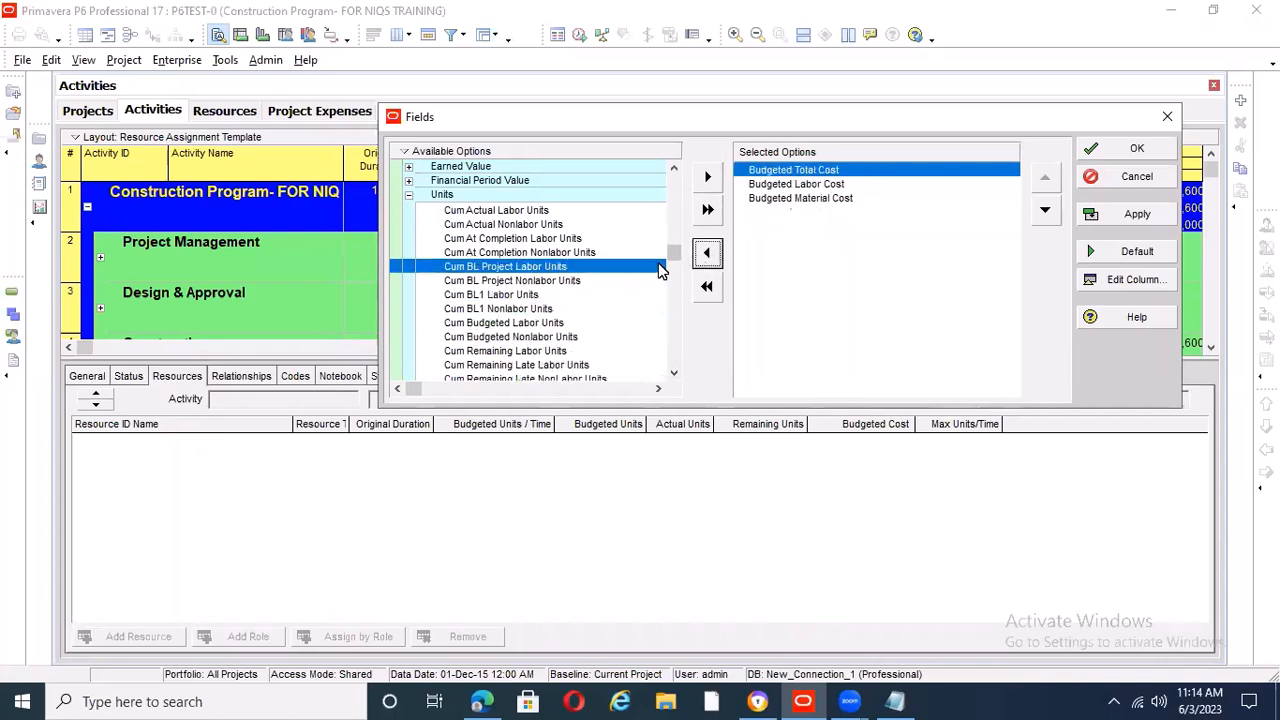
Add Cum Budgeted Labor Units as the first spreadsheet field, apply the selection, and widen the field-name column
{"action": "left_click", "coordinate": [498, 326]}
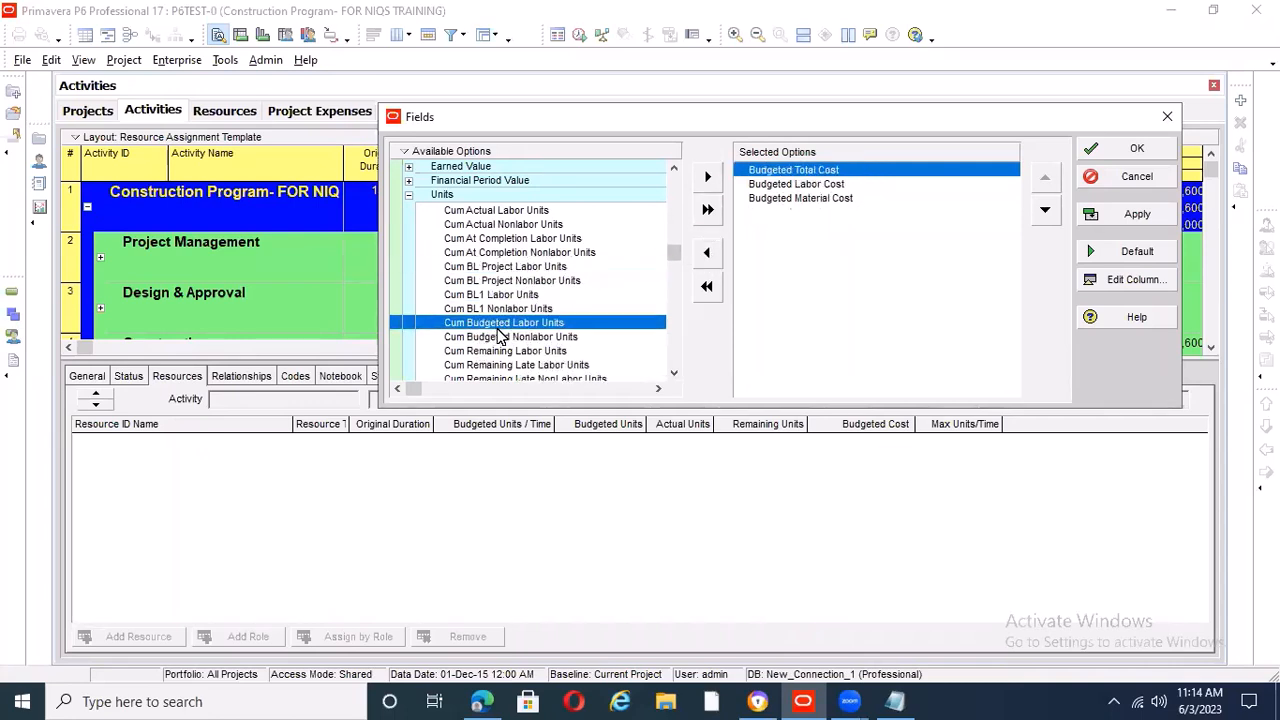
{"action": "left_click", "coordinate": [707, 177]}
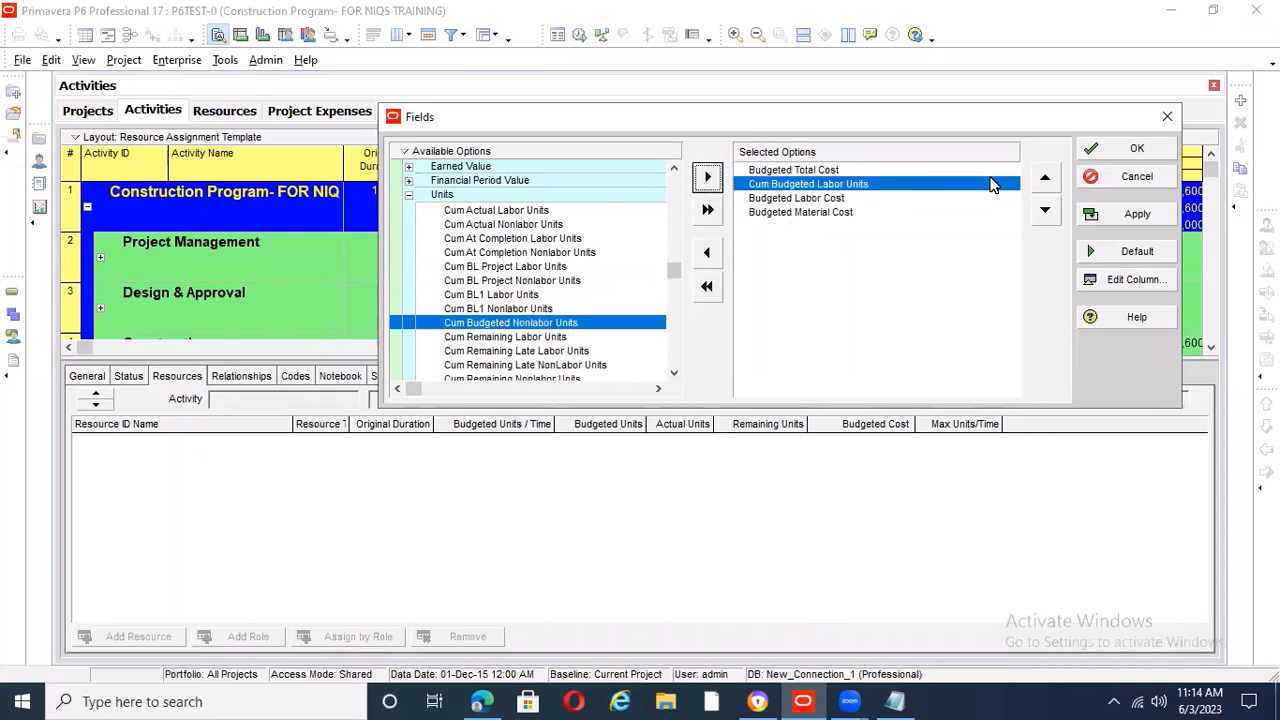
{"action": "left_click", "coordinate": [1042, 178]}
{"action": "left_click", "coordinate": [1131, 212]}
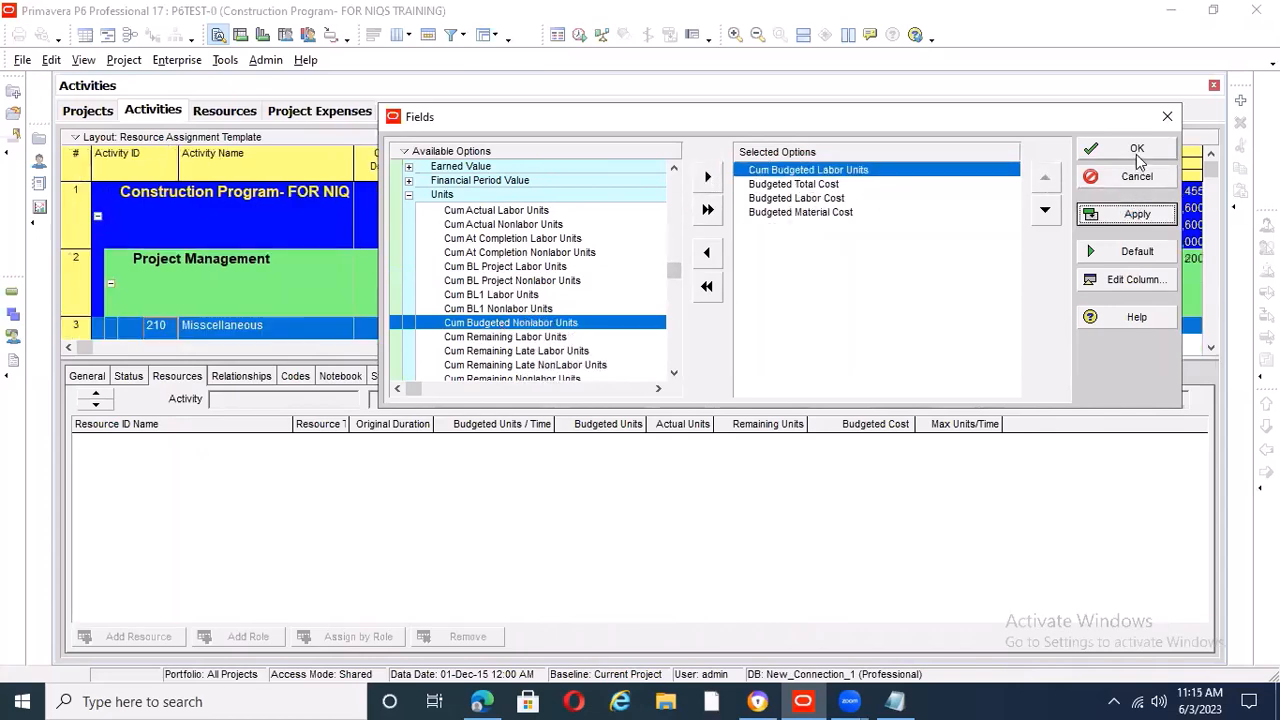
{"action": "left_click", "coordinate": [1137, 152]}
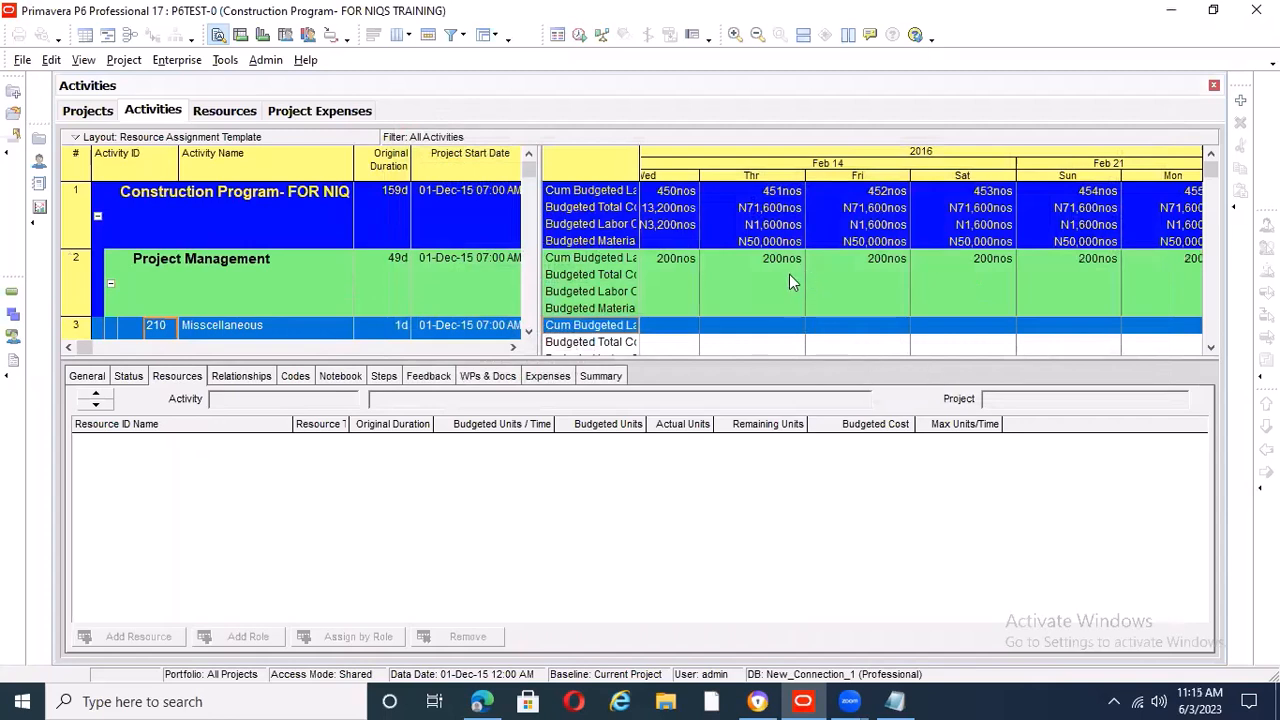
{"action": "left_click_drag", "start_coordinate": [640, 165], "coordinate": [668, 165]}
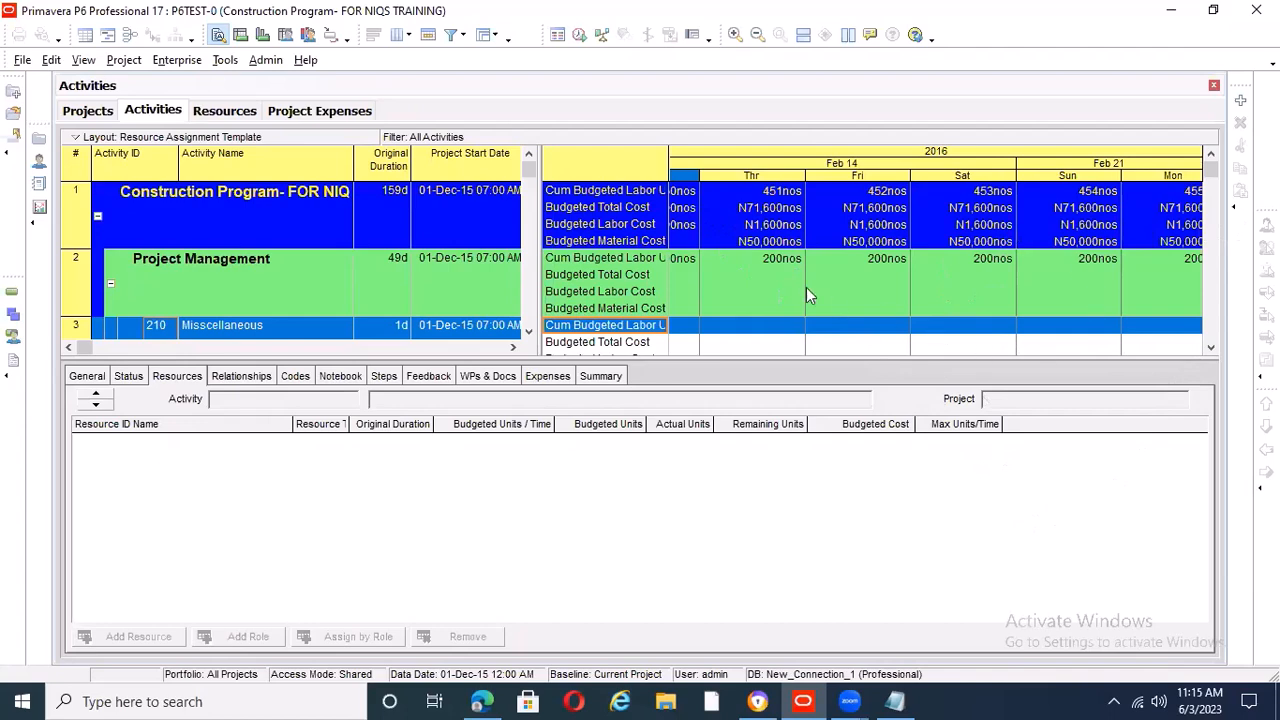
Collapse the Project Management, Design & Approval and Construction bands to their summary rows
{"action": "scroll", "coordinate": [1040, 300], "scroll_direction": "down", "scroll_amount": 2}
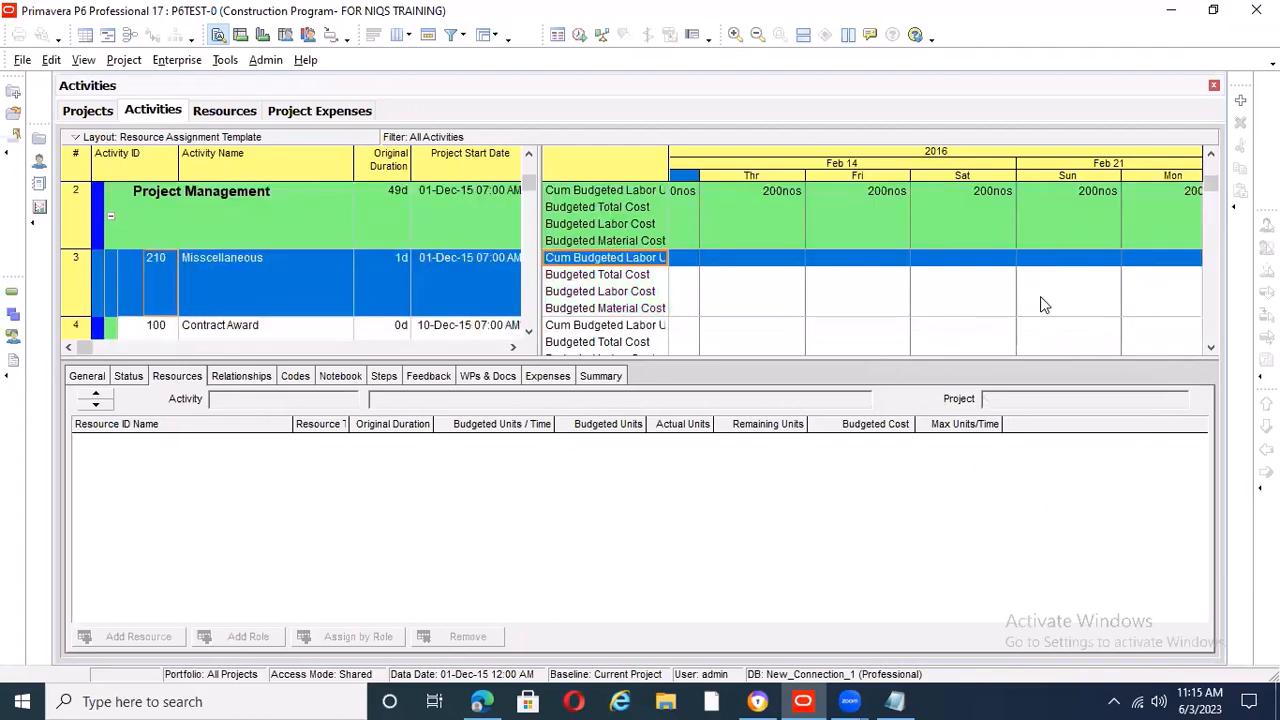
{"action": "scroll", "coordinate": [874, 294], "scroll_direction": "up", "scroll_amount": 1}
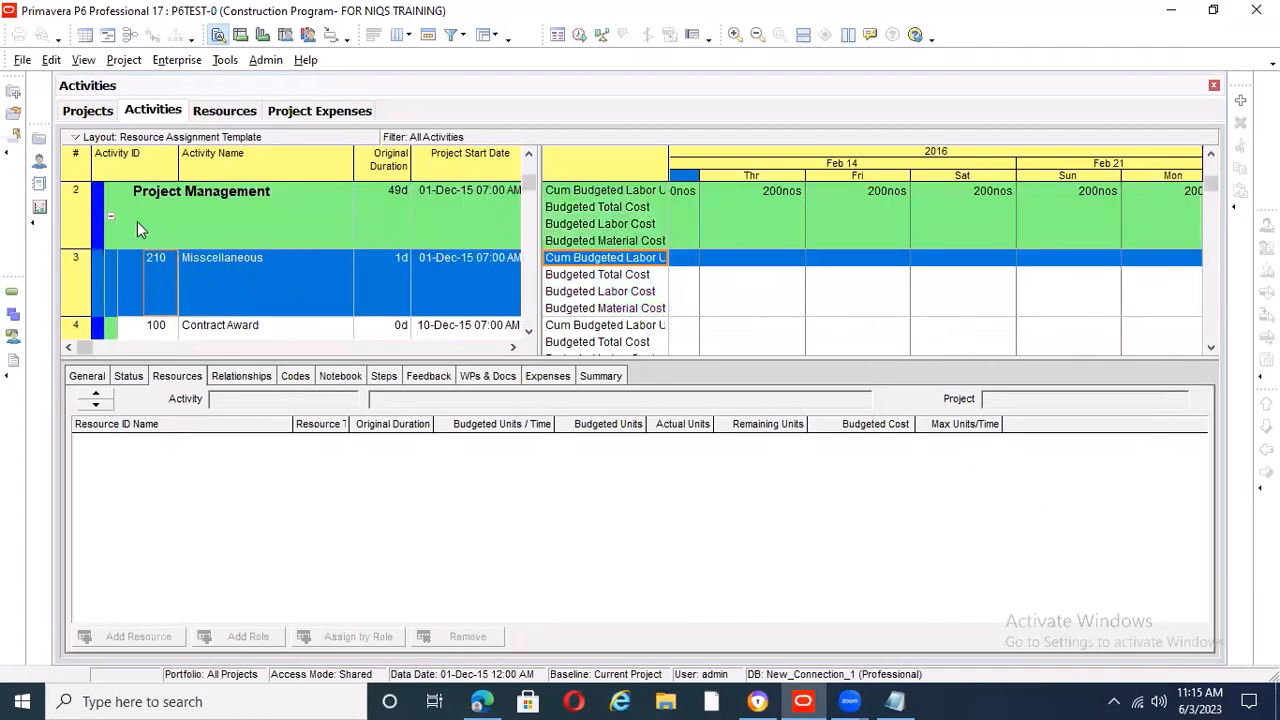
{"action": "left_click", "coordinate": [110, 220]}
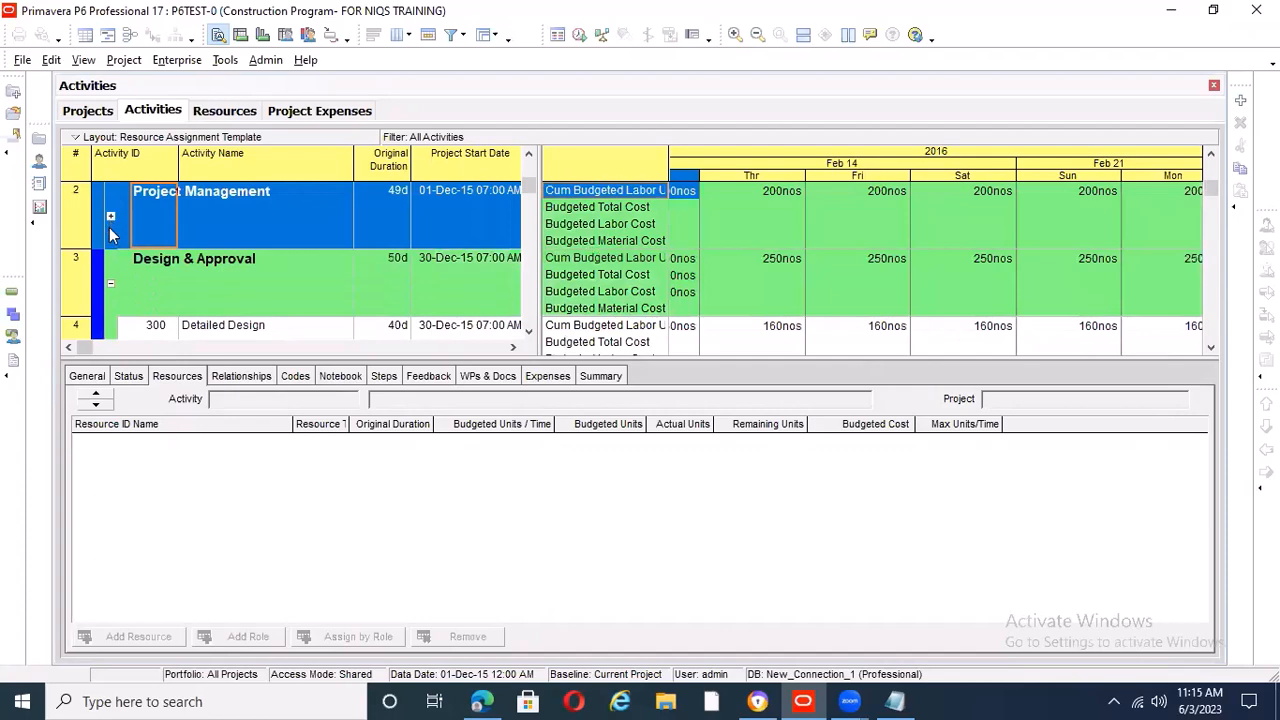
{"action": "left_click", "coordinate": [110, 285]}
{"action": "scroll", "coordinate": [969, 261], "scroll_direction": "up", "scroll_amount": 1}
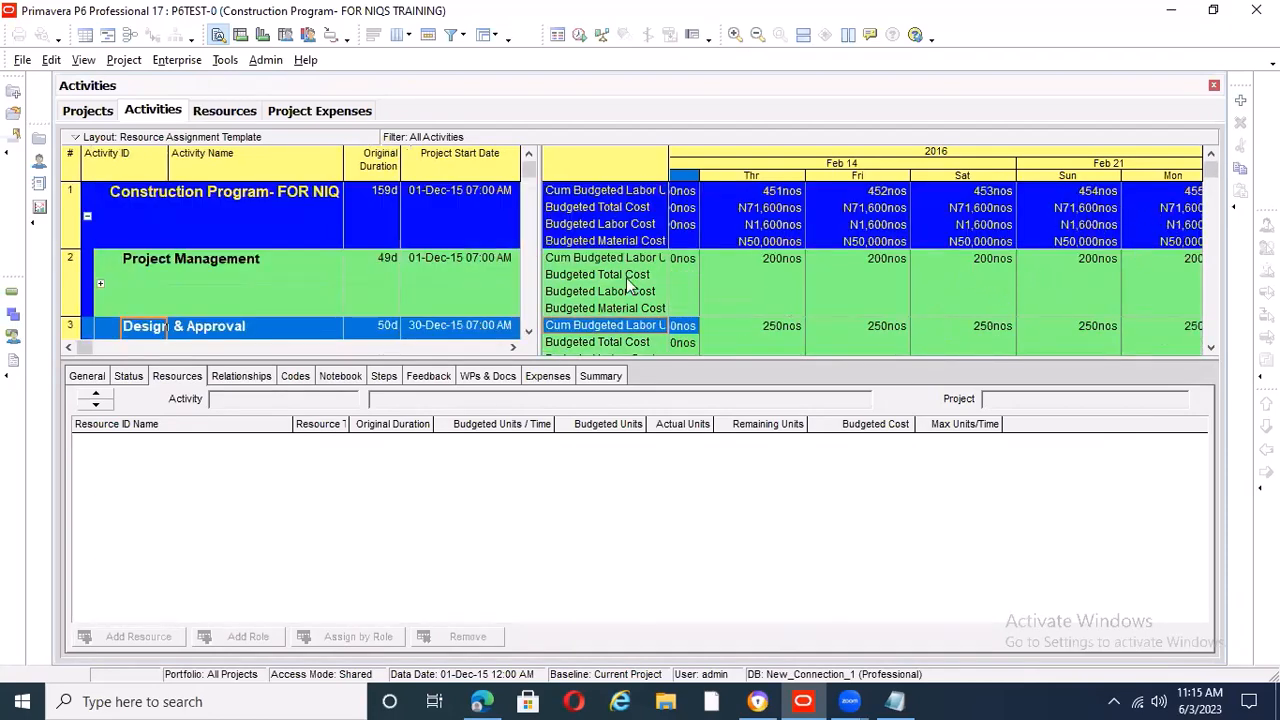
{"action": "scroll", "coordinate": [446, 268], "scroll_direction": "down", "scroll_amount": 2}
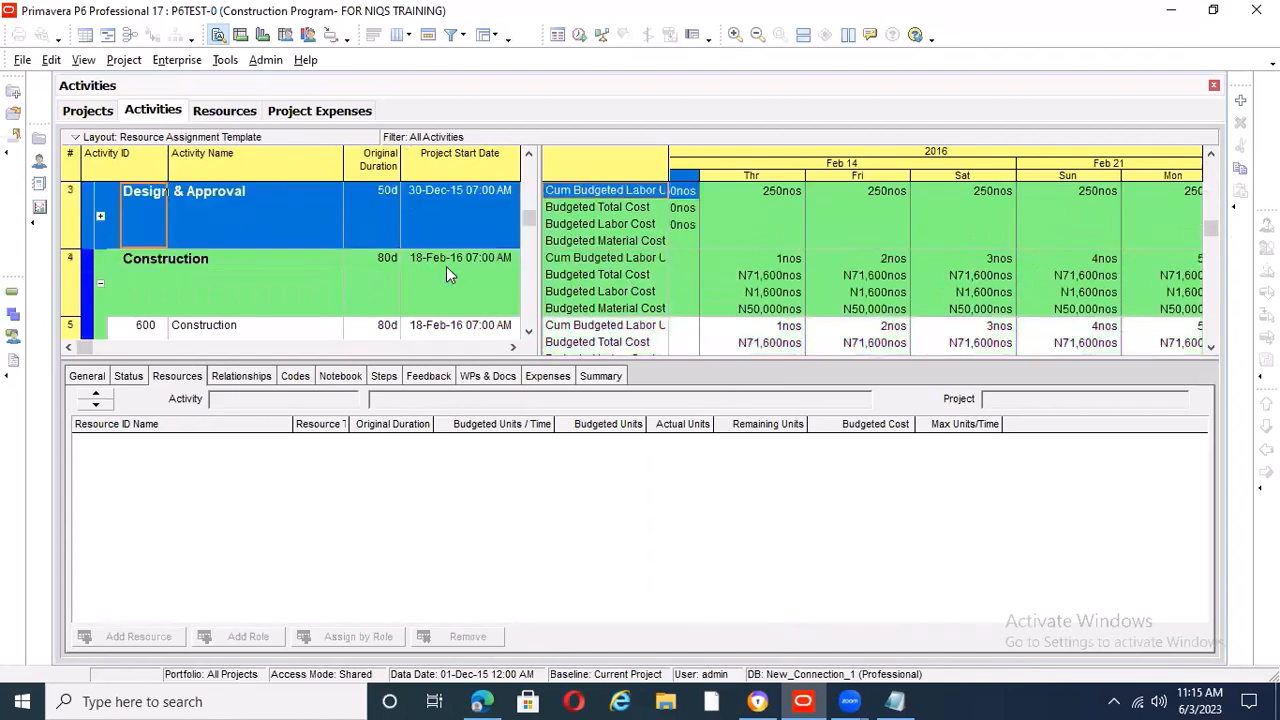
{"action": "left_click", "coordinate": [99, 279]}
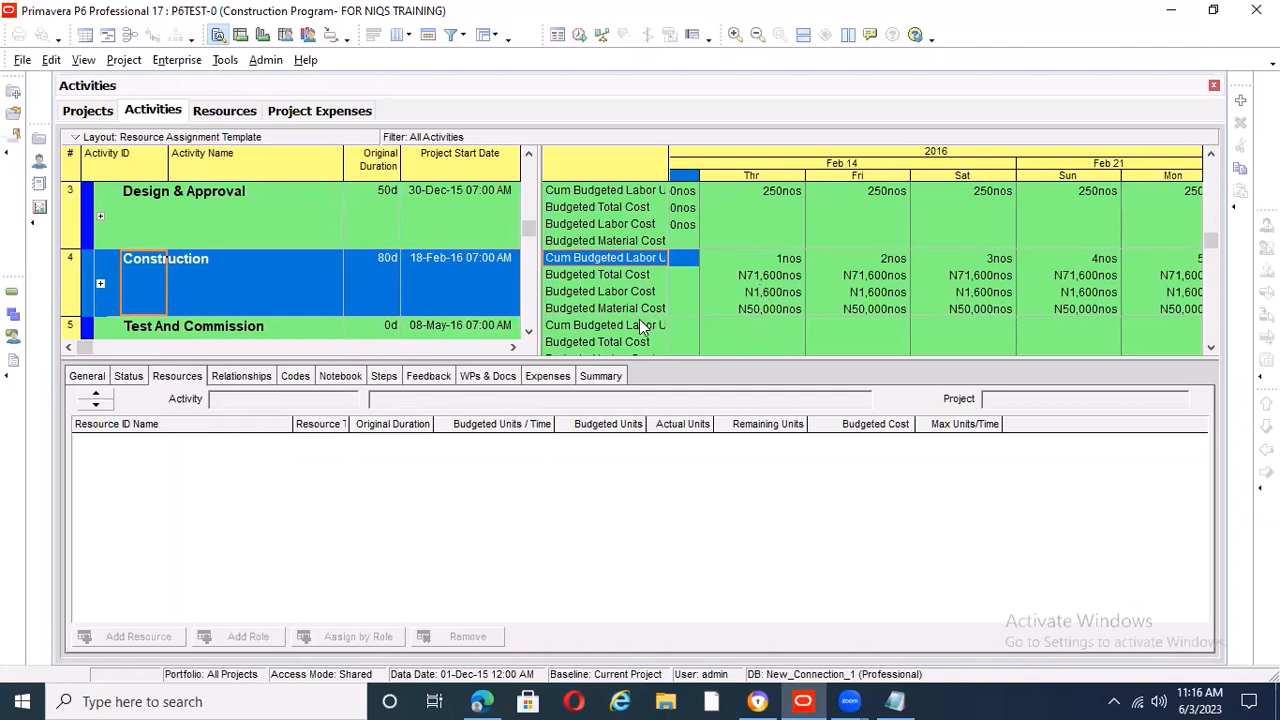
Examine Construction's cumulative labor units and daily budgeted costs from the week of February 14 through the week of May 8, 2016
{"action": "scroll", "coordinate": [815, 305], "scroll_direction": "down", "scroll_amount": 1}
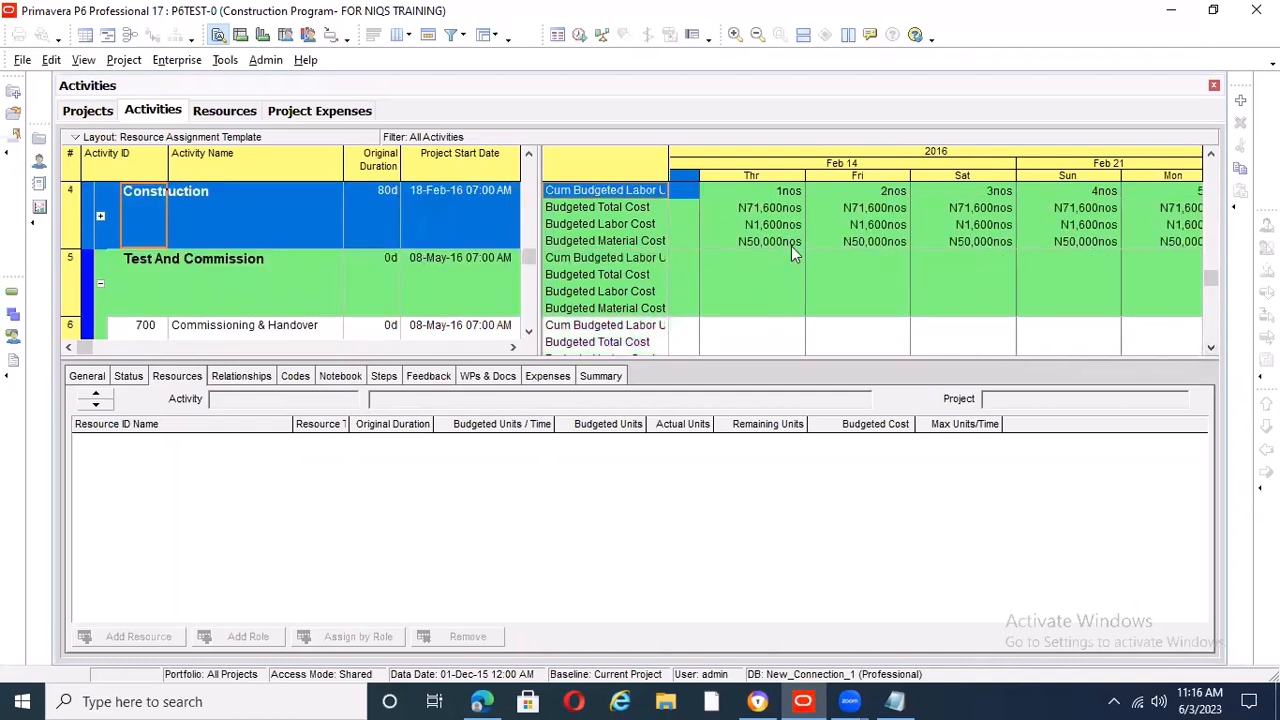
{"action": "left_click_drag", "start_coordinate": [1096, 164], "coordinate": [10, 246]}
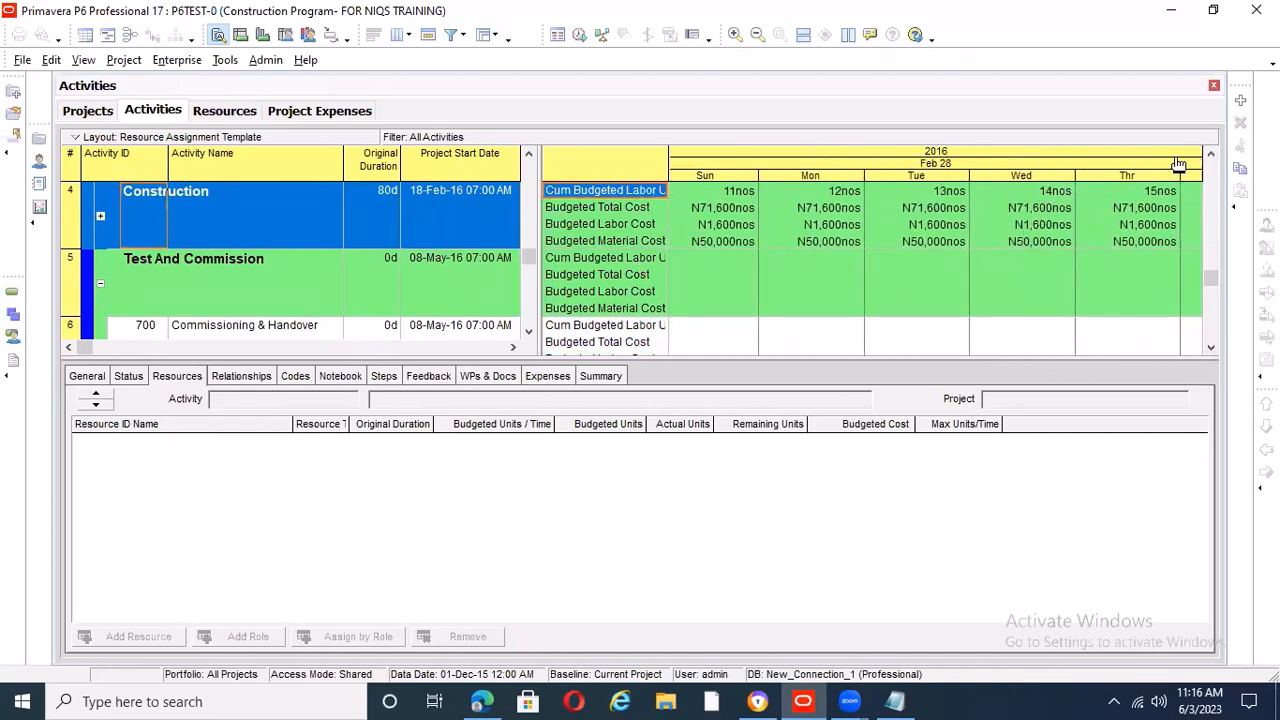
{"action": "left_click_drag", "start_coordinate": [1168, 168], "coordinate": [770, 230]}
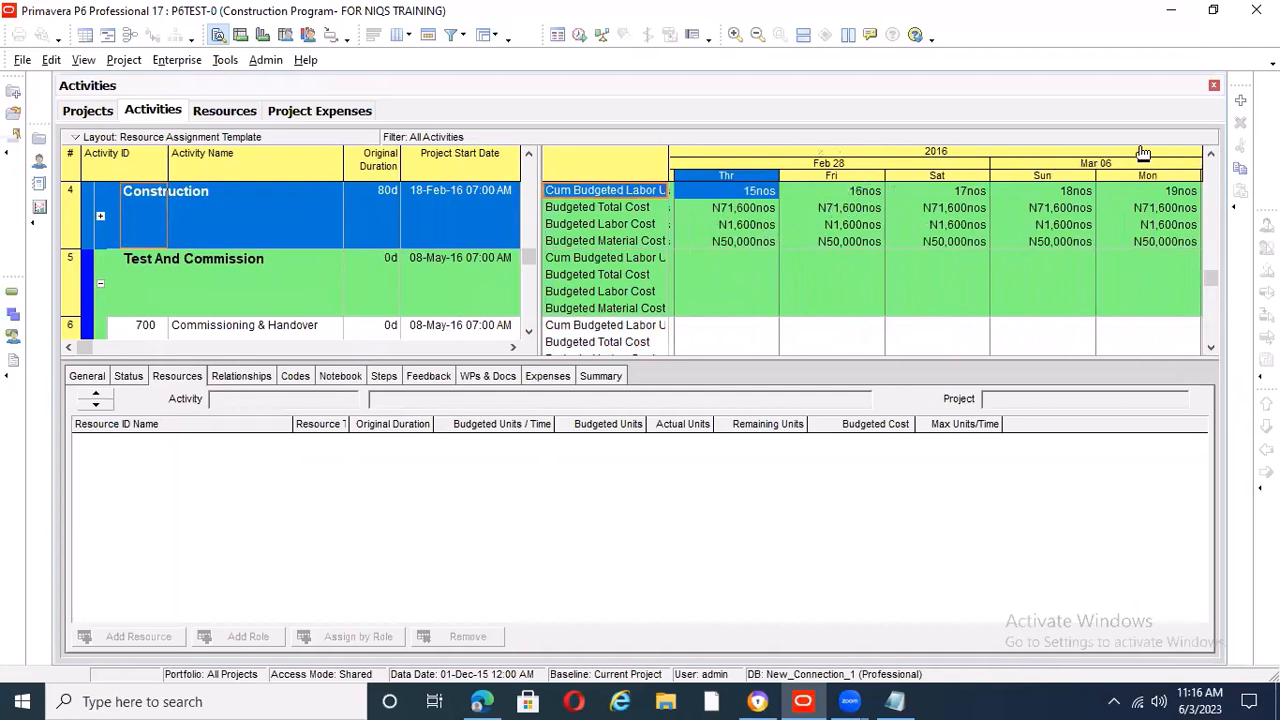
{"action": "left_click_drag", "start_coordinate": [1177, 160], "coordinate": [400, 235]}
{"action": "left_click_drag", "start_coordinate": [1143, 173], "coordinate": [989, 172]}
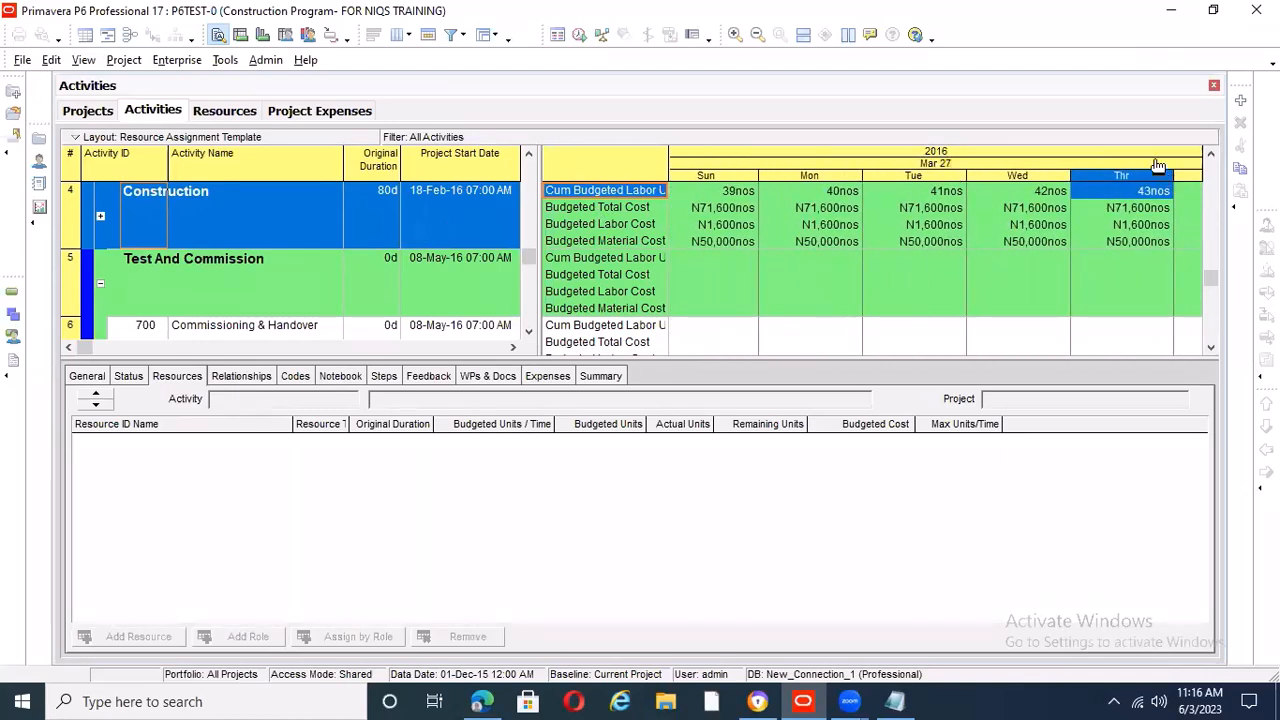
{"action": "left_click_drag", "start_coordinate": [1163, 163], "coordinate": [498, 115]}
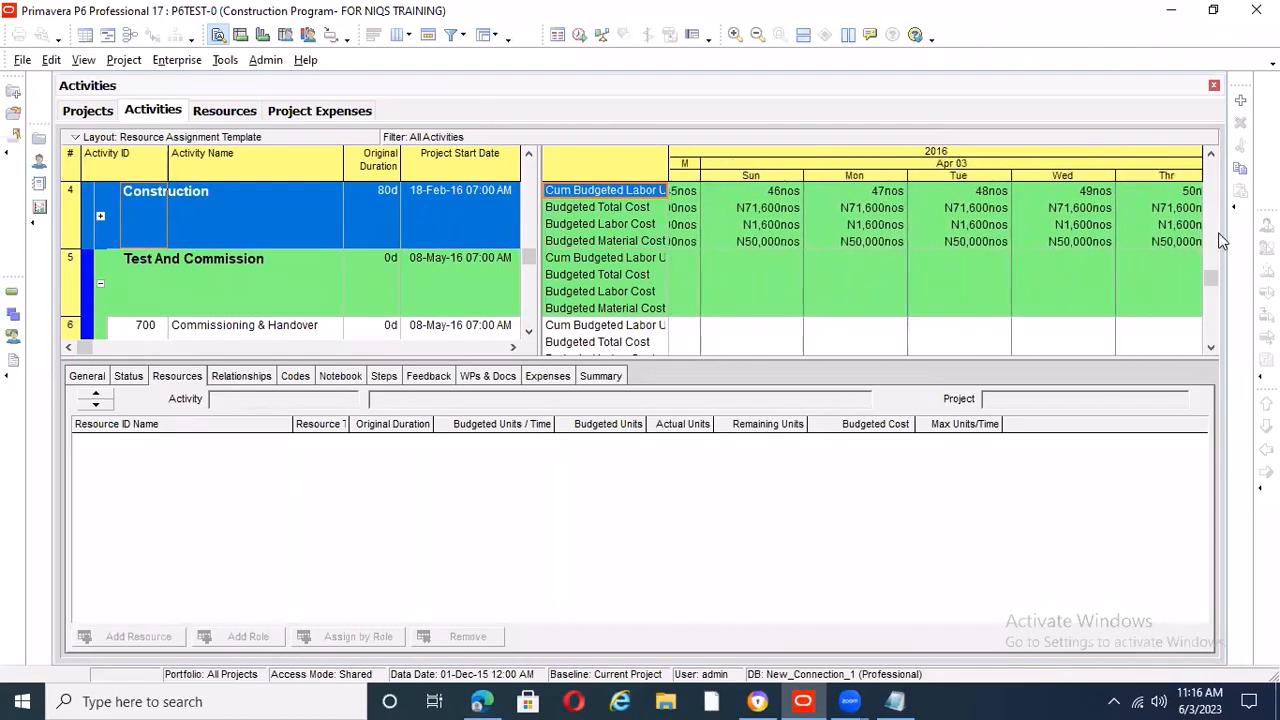
{"action": "left_click_drag", "start_coordinate": [1155, 165], "coordinate": [752, 178]}
{"action": "left_click_drag", "start_coordinate": [1083, 161], "coordinate": [592, 137]}
{"action": "left_click_drag", "start_coordinate": [1087, 167], "coordinate": [586, 146]}
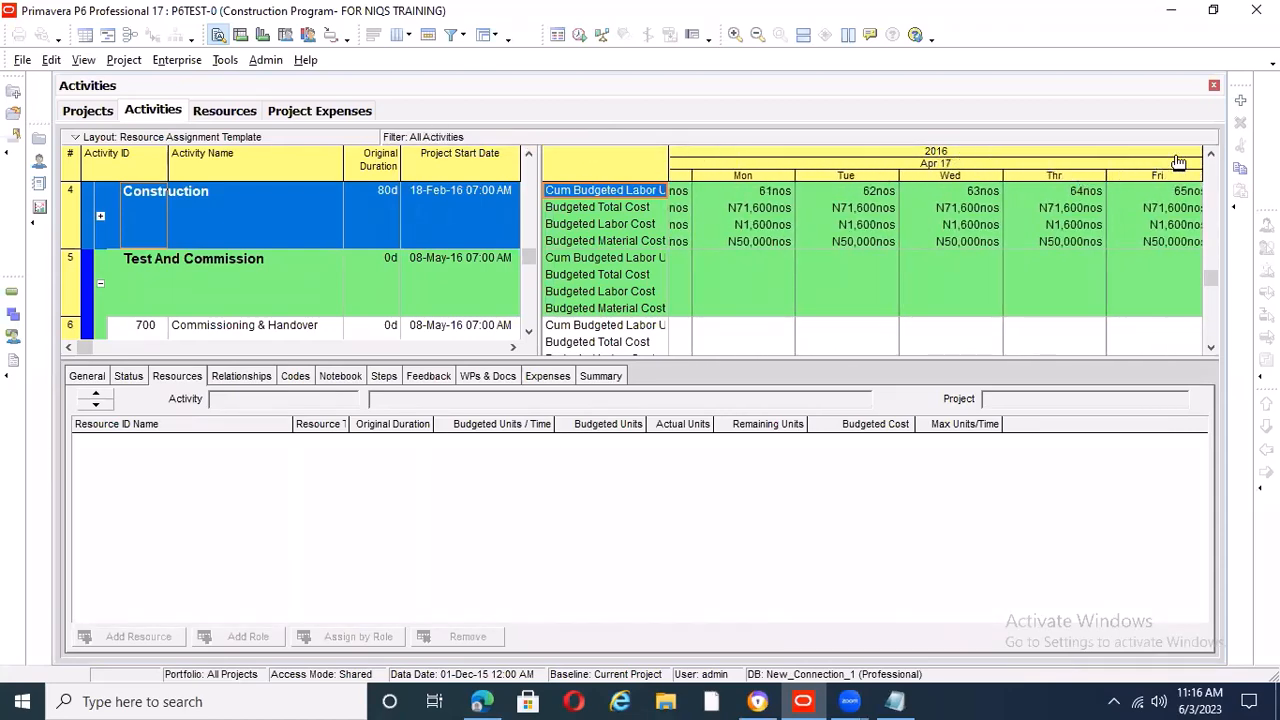
{"action": "left_click_drag", "start_coordinate": [1180, 163], "coordinate": [14, 147]}
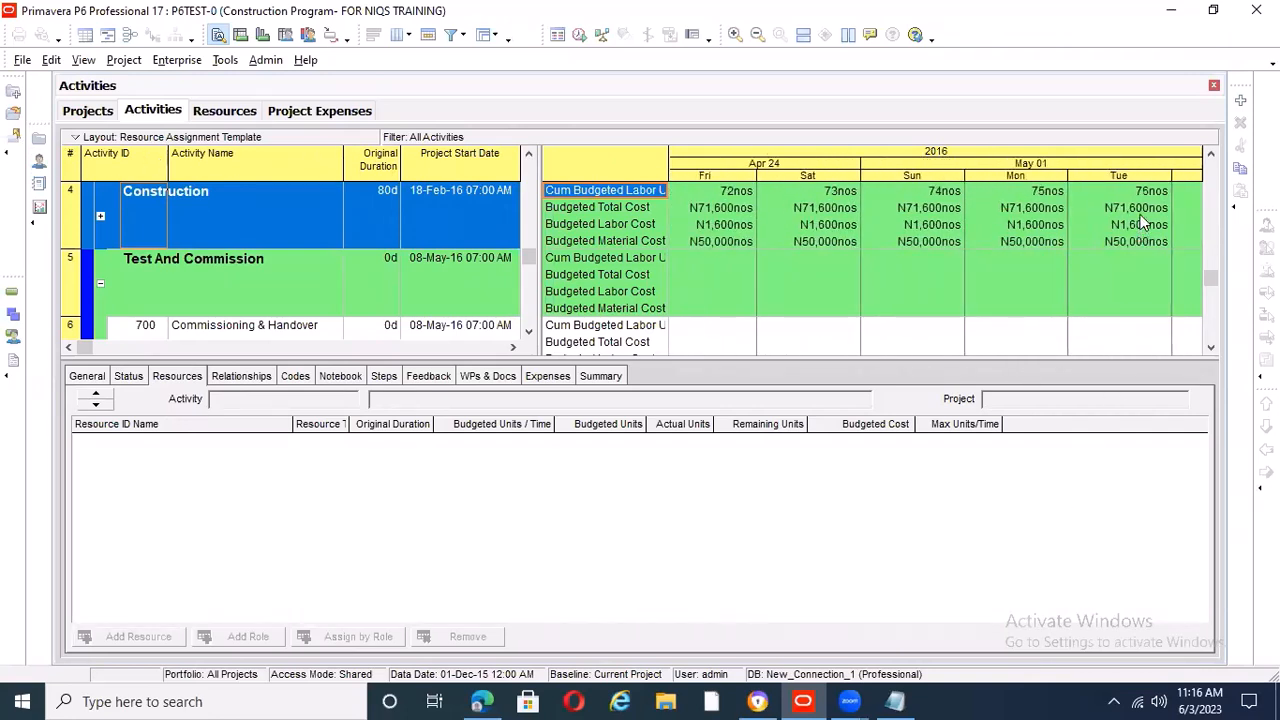
{"action": "left_click_drag", "start_coordinate": [1140, 172], "coordinate": [387, 105]}
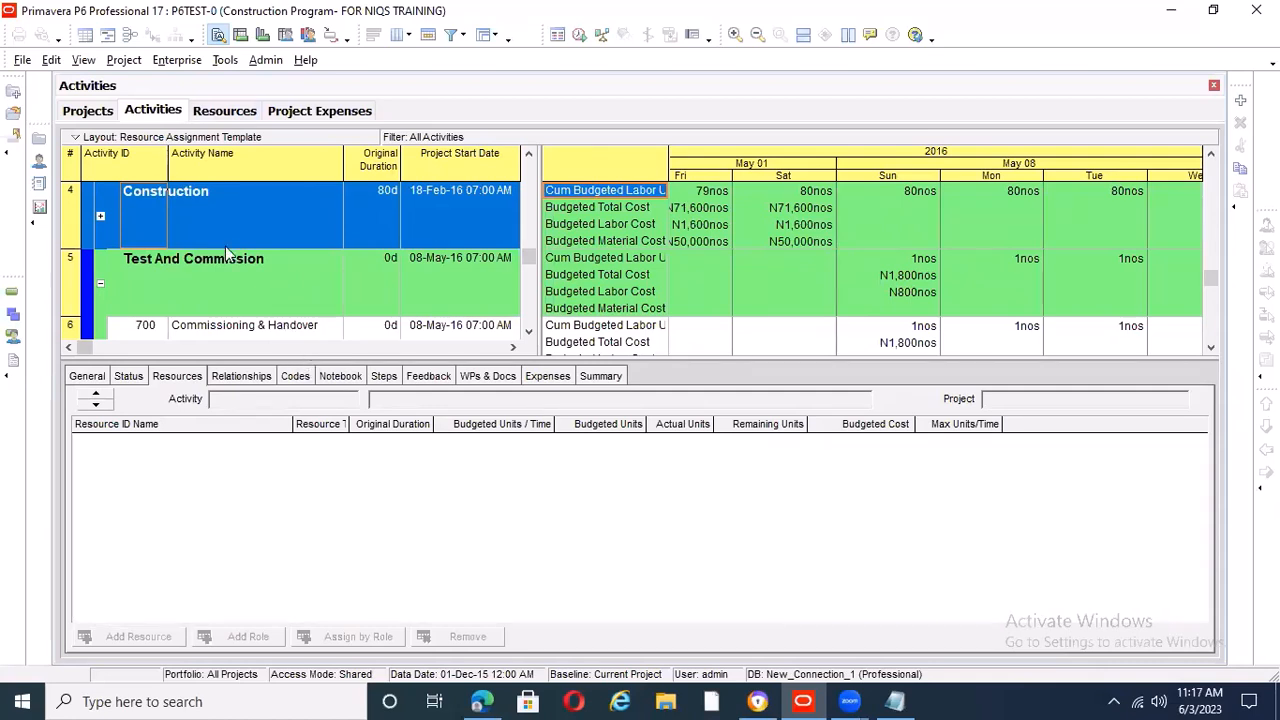
Show the Activity Usage Profile below the activities and open its profile options
{"action": "left_click", "coordinate": [308, 36]}
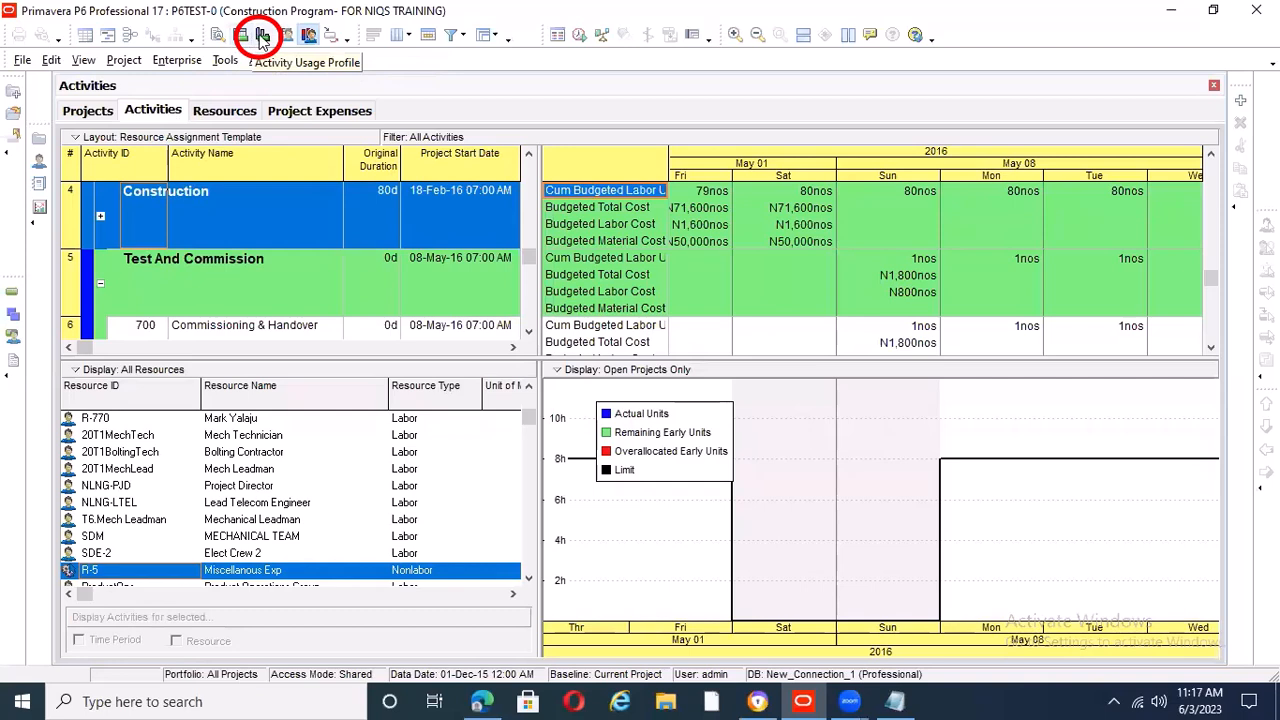
{"action": "left_click", "coordinate": [262, 36]}
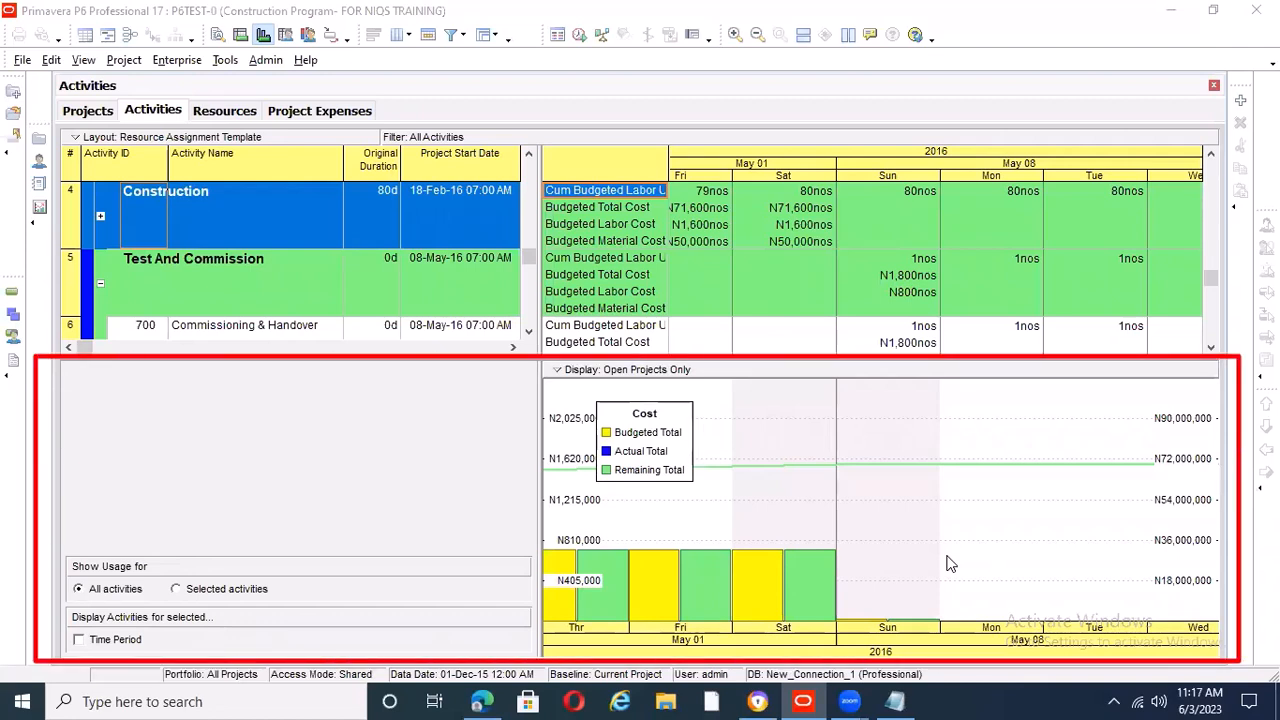
{"action": "right_click", "coordinate": [714, 421]}
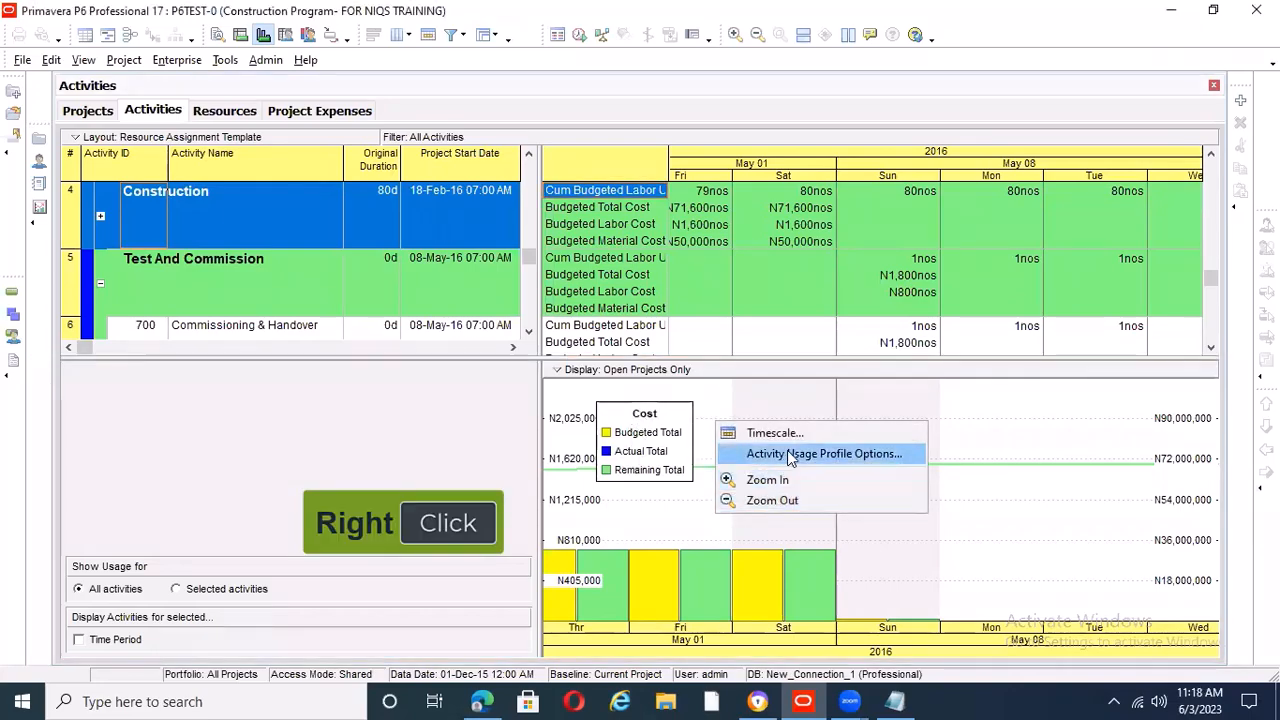
{"action": "left_click", "coordinate": [790, 452]}
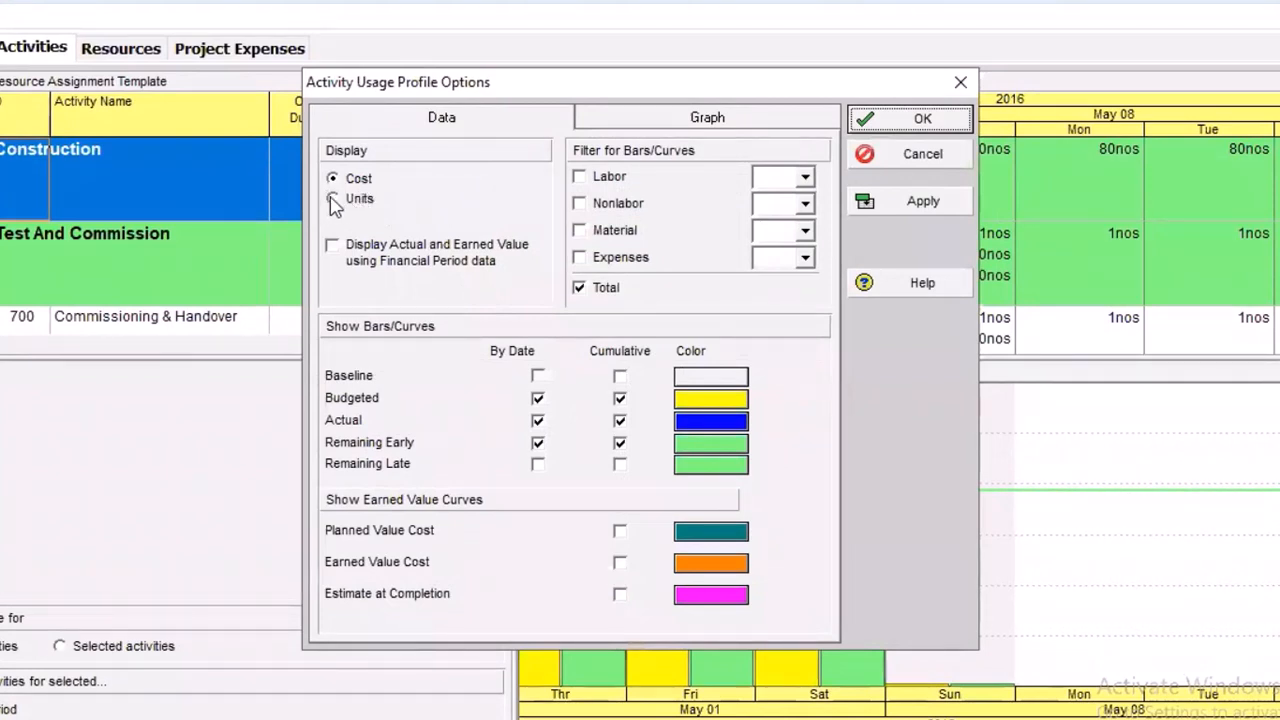
Set the usage profile to display Cost for labor, nonlabor and material, and apply the settings
{"action": "left_click", "coordinate": [350, 200]}
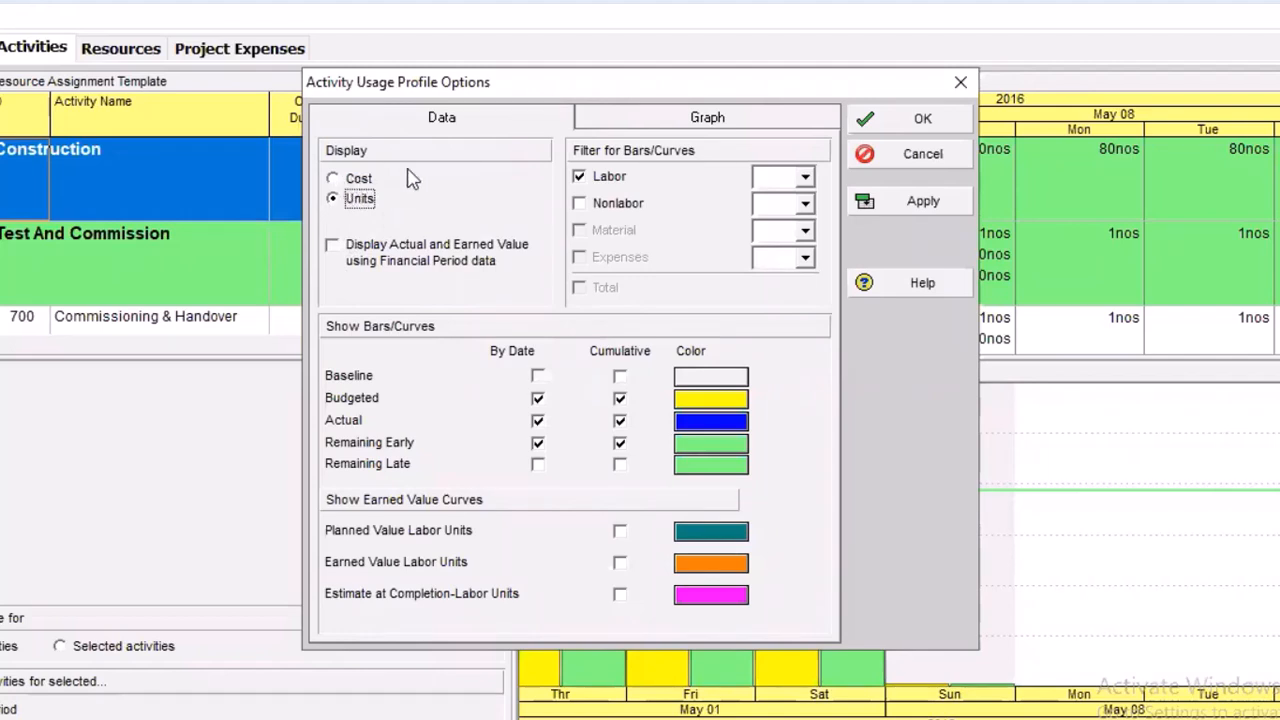
{"action": "key", "text": "Up"}
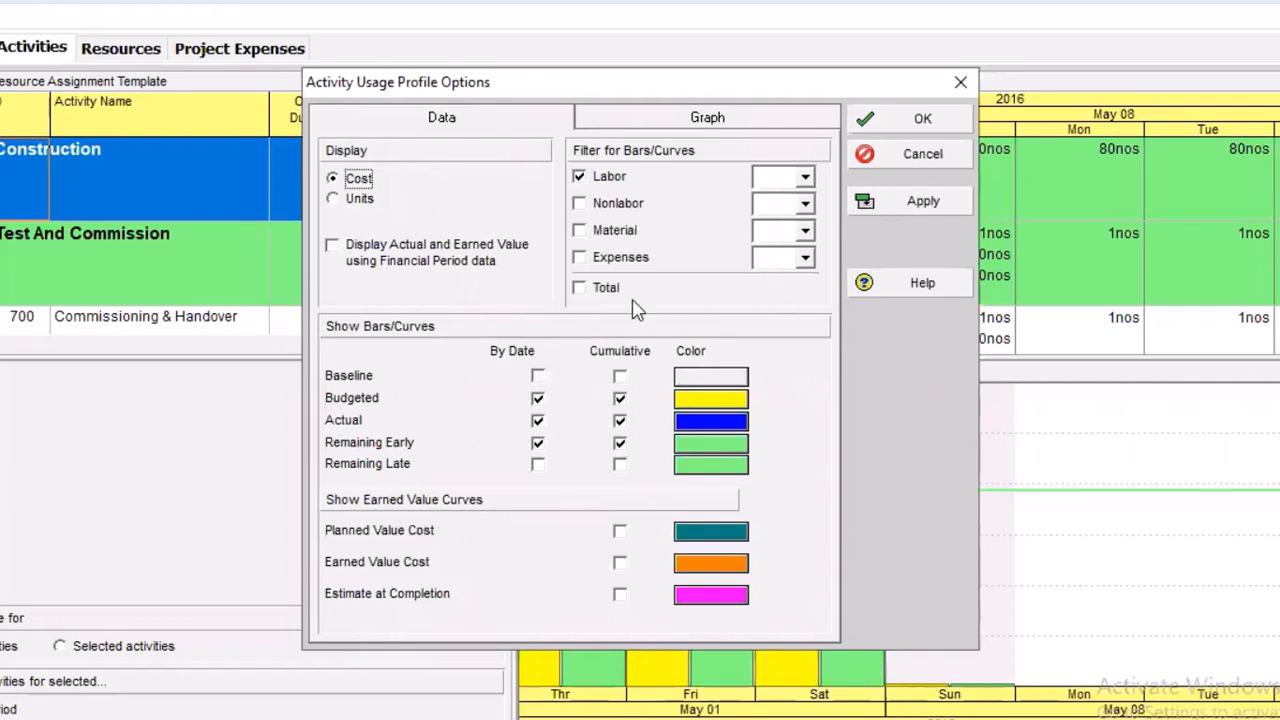
{"action": "left_click", "coordinate": [578, 203]}
{"action": "left_click", "coordinate": [580, 231]}
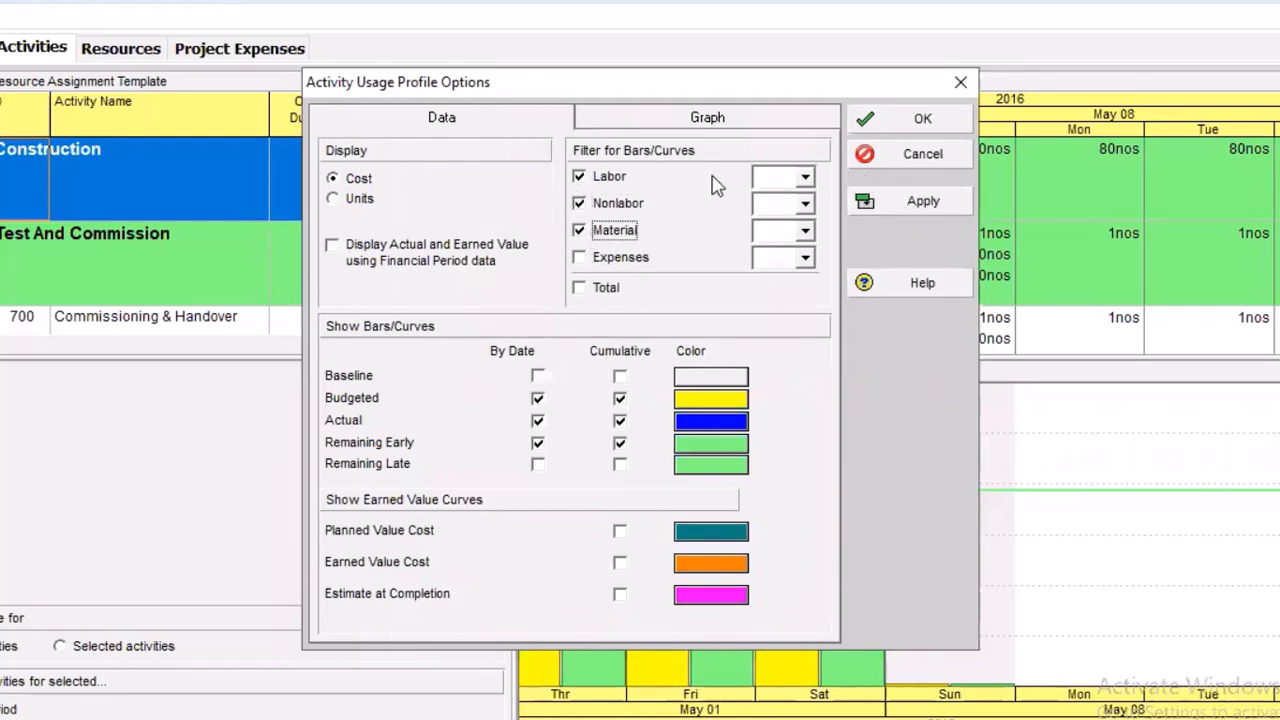
{"action": "left_click", "coordinate": [935, 199]}
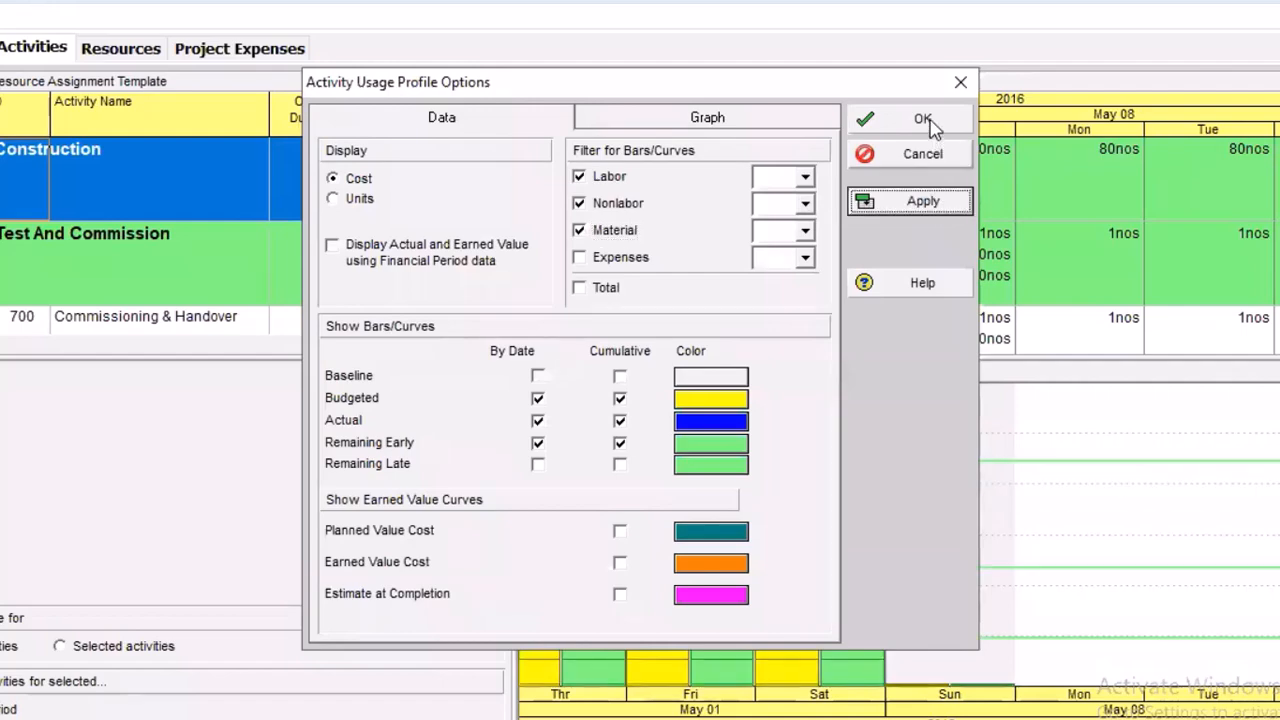
{"action": "left_click", "coordinate": [927, 121]}
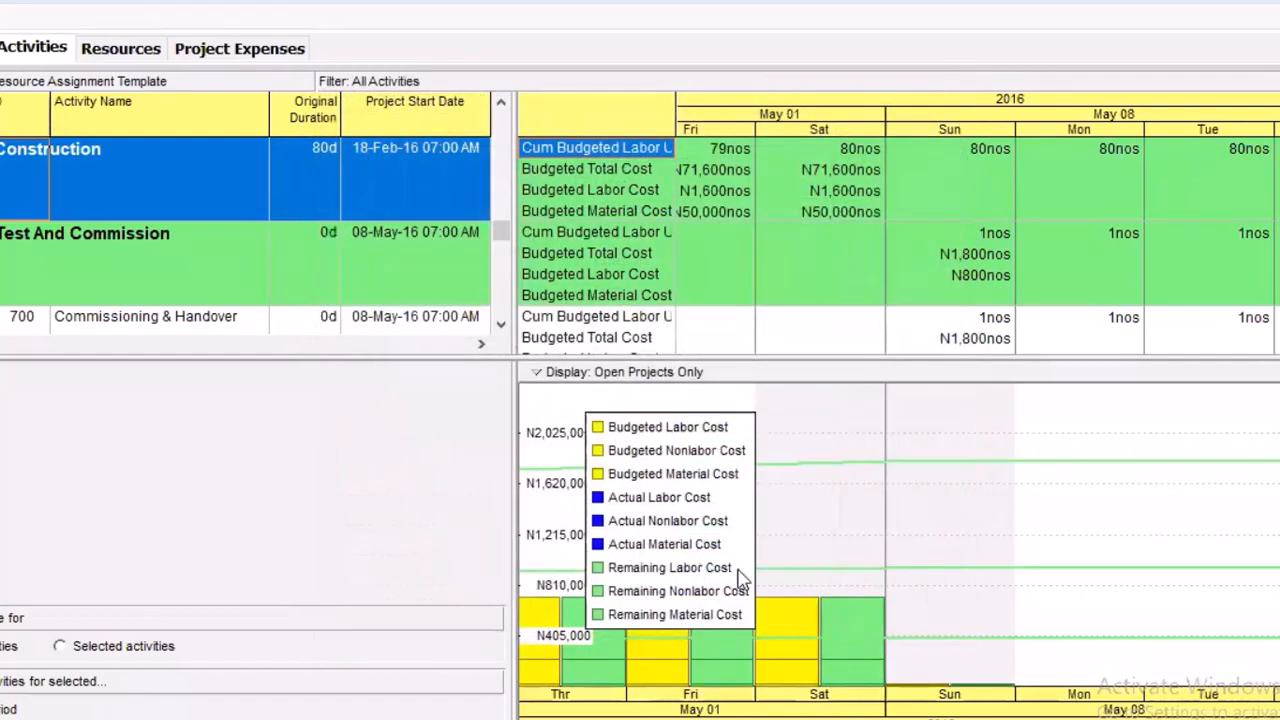
Reposition the cost legend within the usage profile chart, over the Friday–Saturday columns of the May 01 week
{"action": "left_click_drag", "start_coordinate": [709, 486], "coordinate": [765, 464]}
{"action": "left_click_drag", "start_coordinate": [858, 433], "coordinate": [928, 592]}
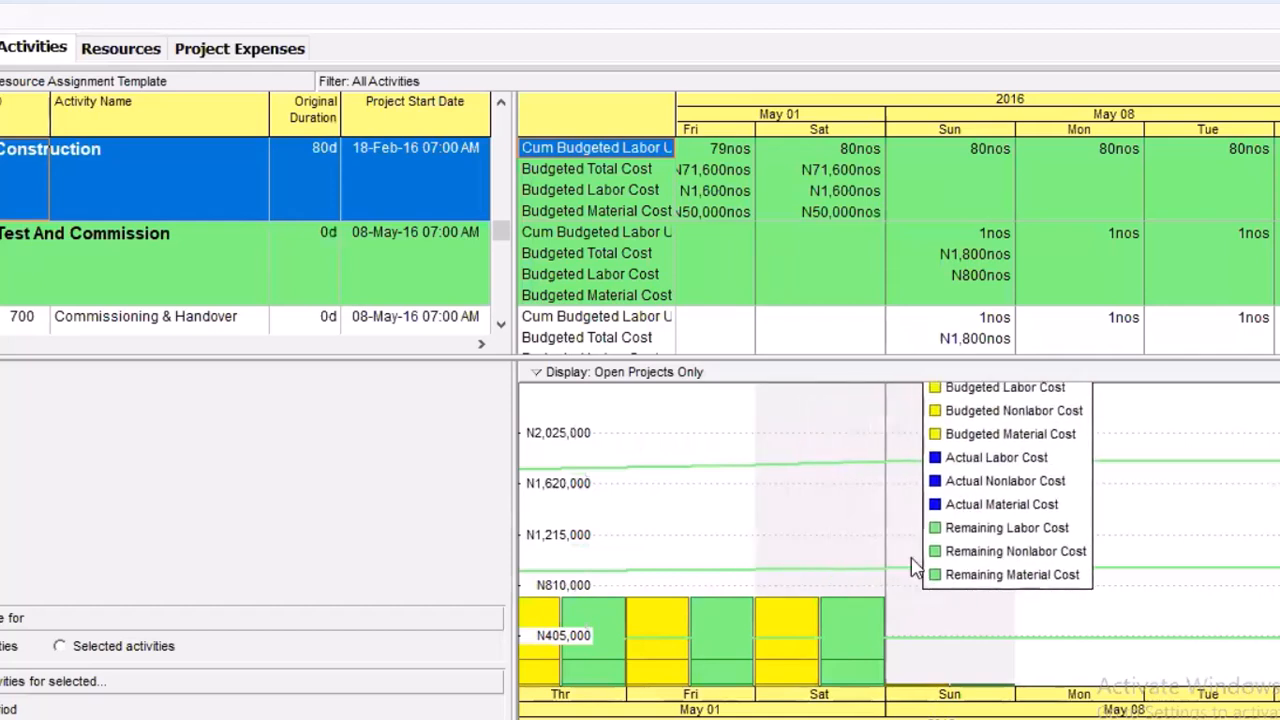
{"action": "left_click_drag", "start_coordinate": [997, 455], "coordinate": [766, 437]}
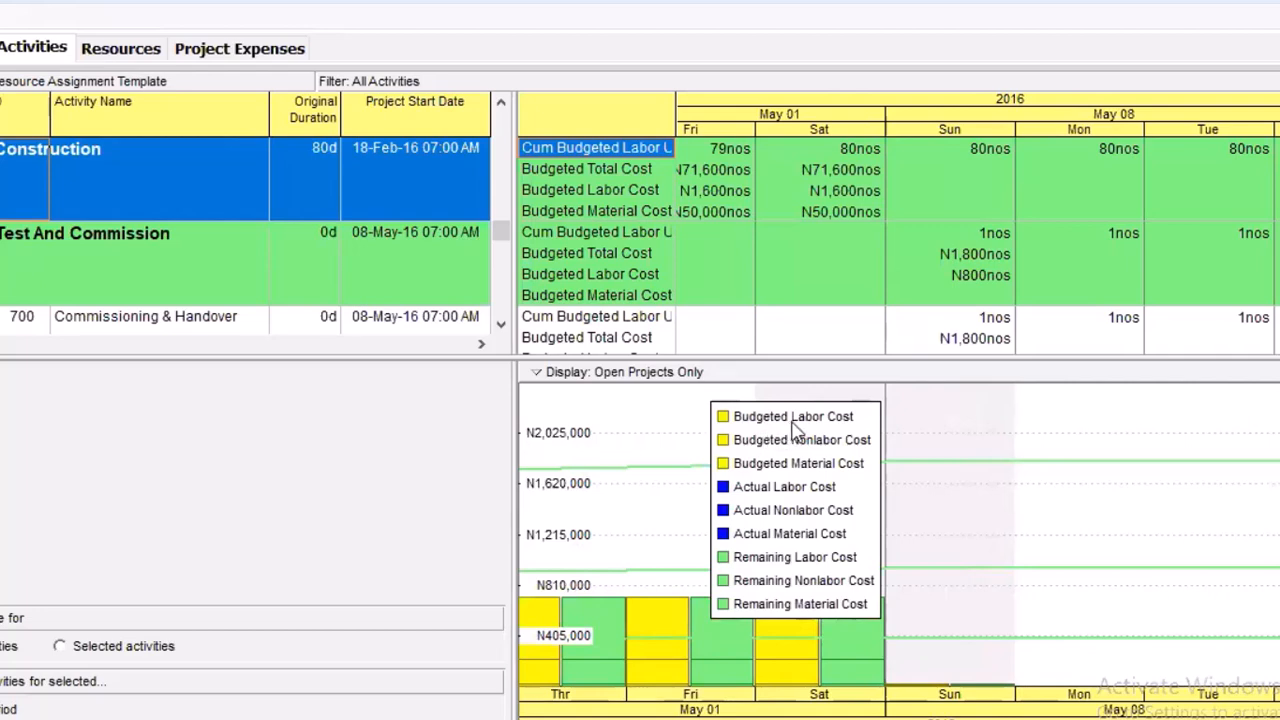
Turn off the Actual and Remaining Early bars and curves in the usage profile, leaving only Budgeted by date and cumulative
{"action": "right_click", "coordinate": [922, 428]}
{"action": "left_click", "coordinate": [1051, 468]}
{"action": "left_click", "coordinate": [537, 443]}
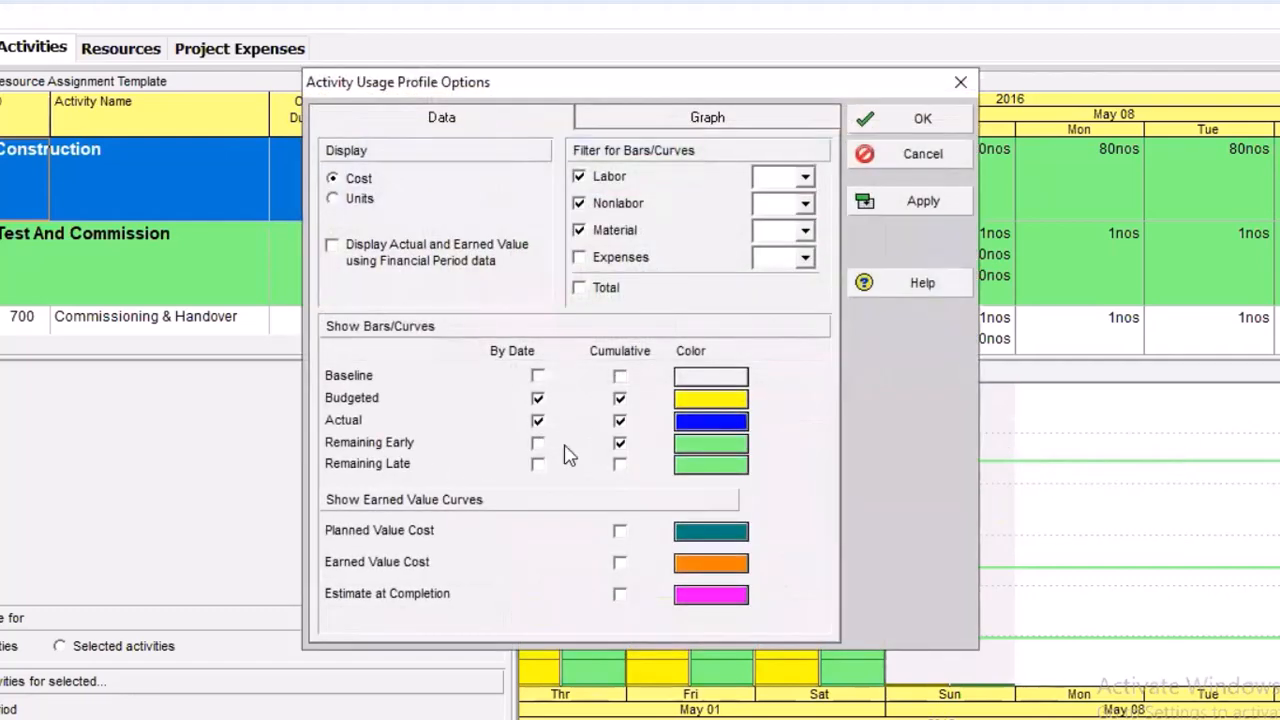
{"action": "left_click", "coordinate": [620, 446]}
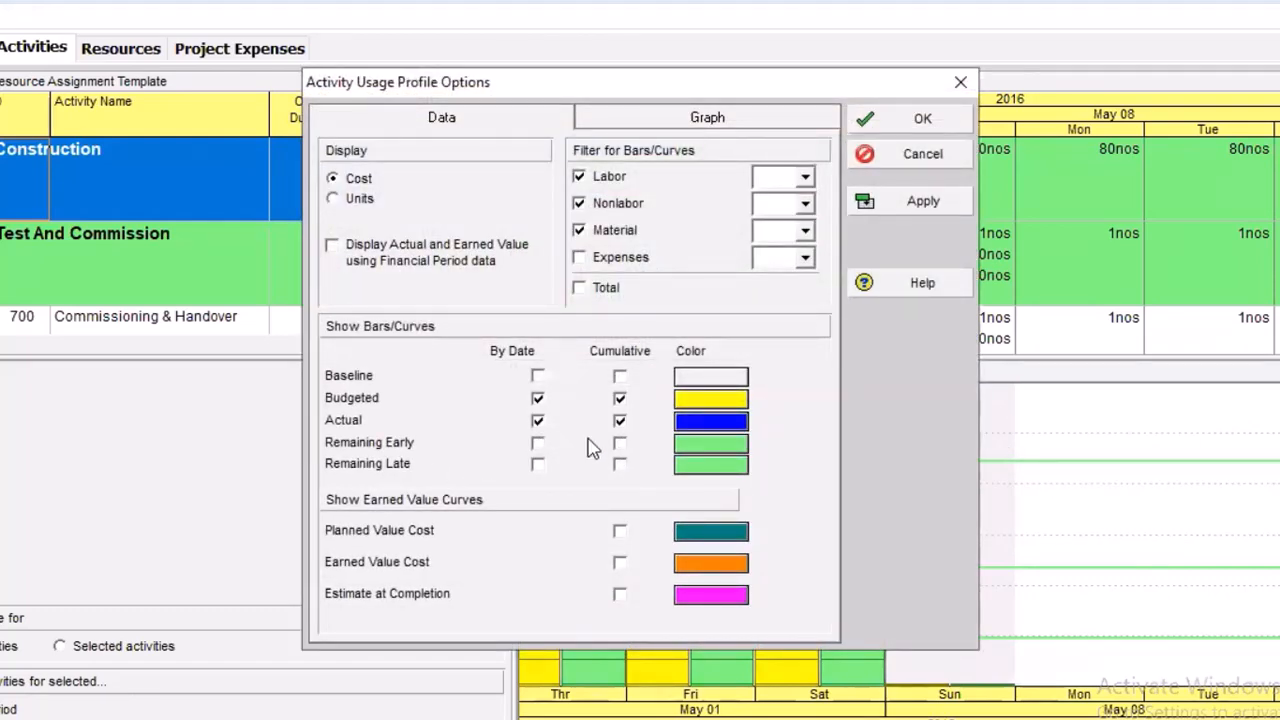
{"action": "left_click", "coordinate": [538, 421]}
{"action": "left_click", "coordinate": [920, 202]}
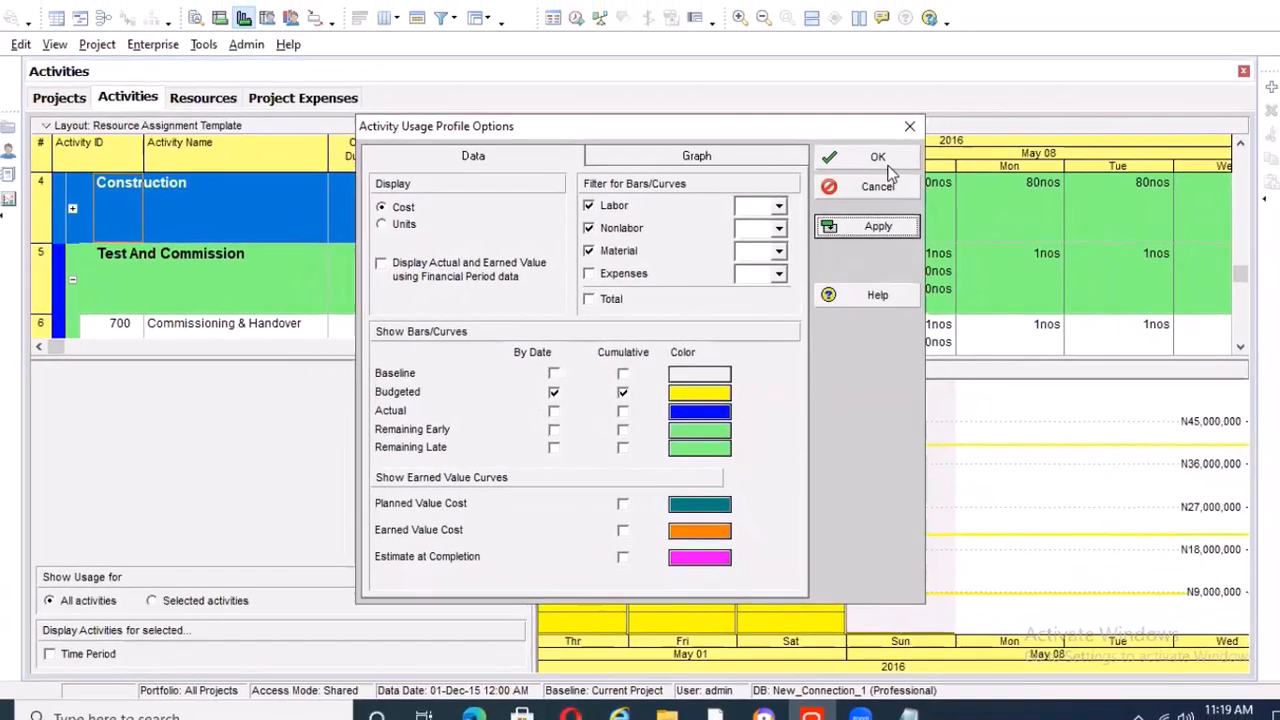
{"action": "left_click", "coordinate": [885, 163]}
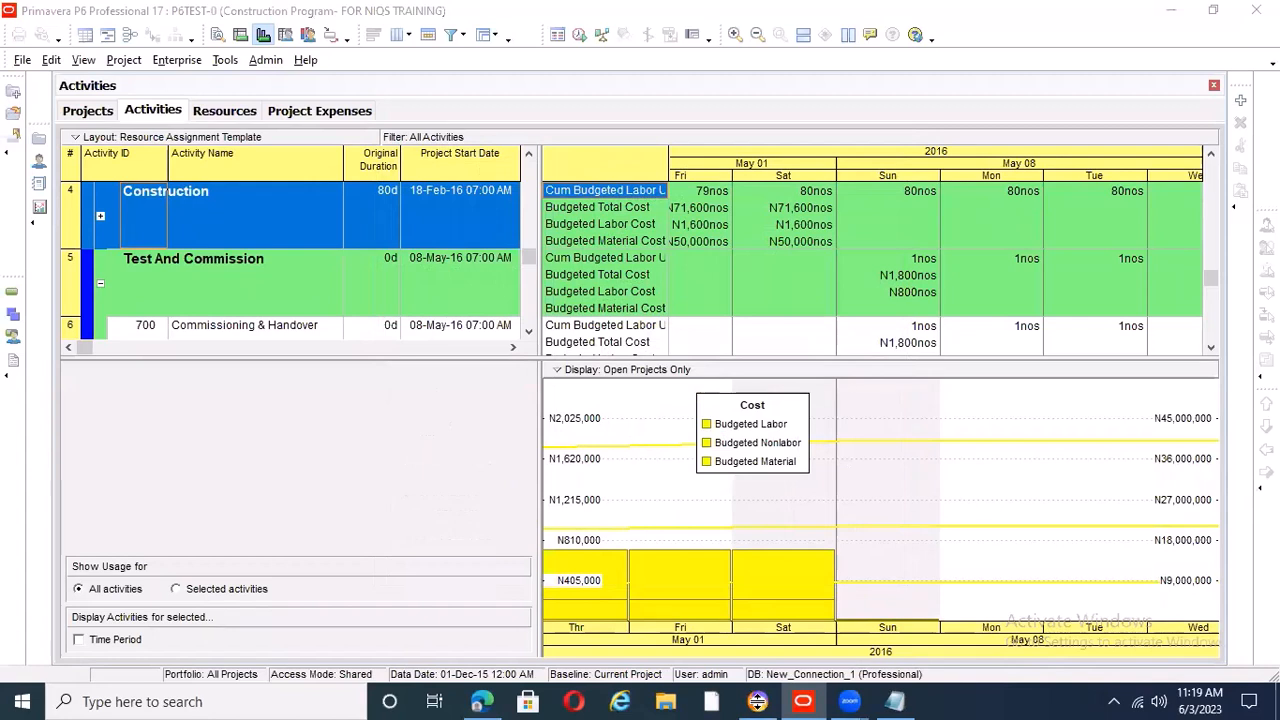
Filter the activities by the Saturday, May 7 time period and view that day's budgeted costs in the usage profile
{"action": "left_click", "coordinate": [774, 595]}
{"action": "left_click", "coordinate": [649, 331]}
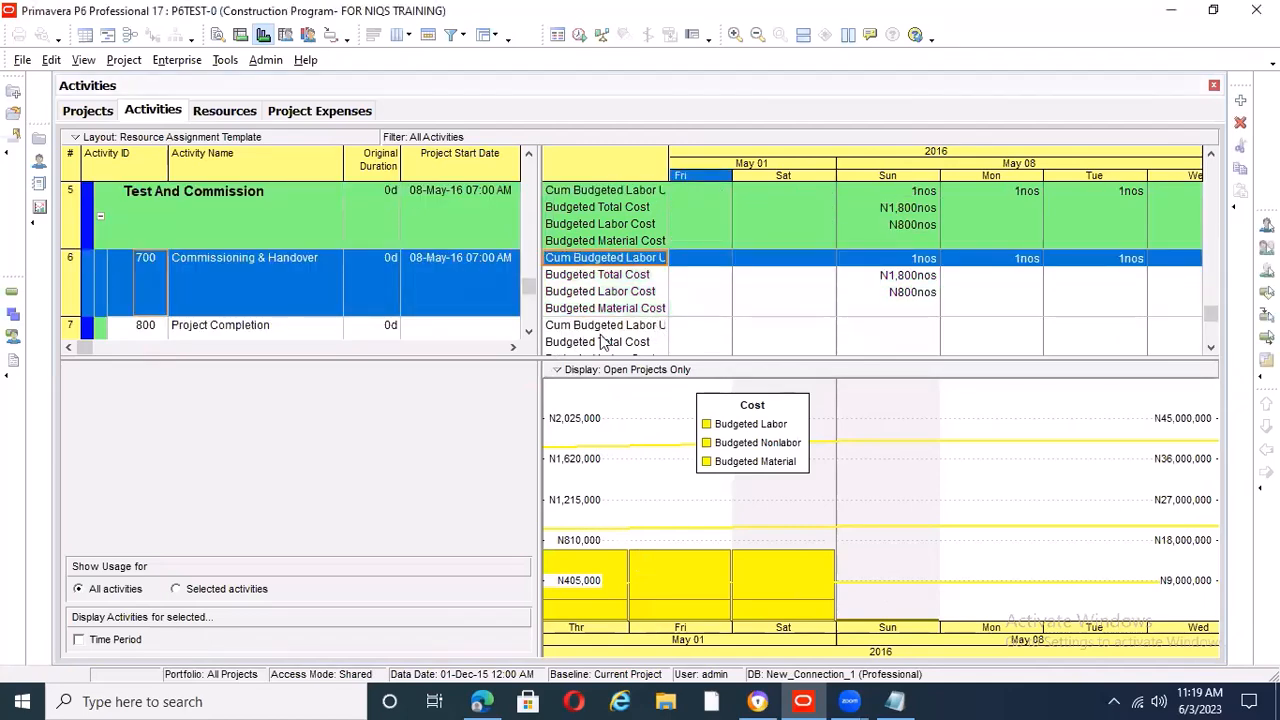
{"action": "left_click", "coordinate": [79, 640]}
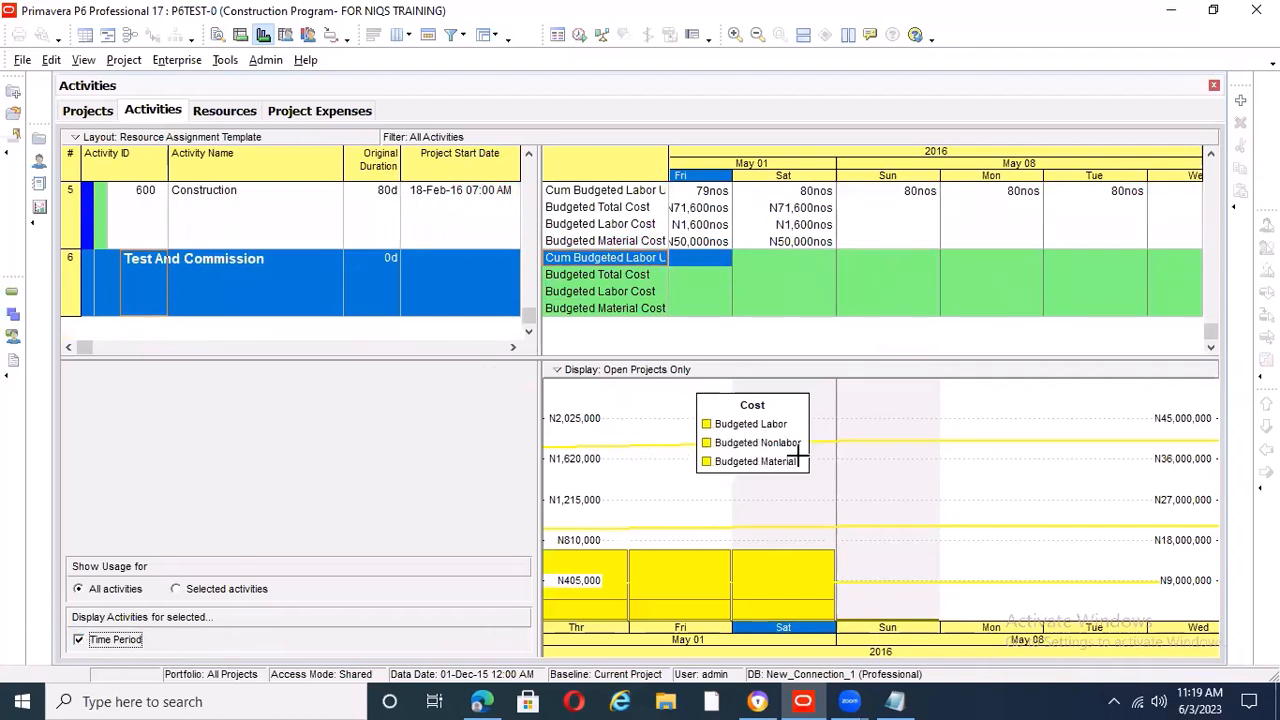
Restrict the usage profile to labor cost by removing the nonlabor and material filters, and apply the settings
{"action": "right_click", "coordinate": [630, 423]}
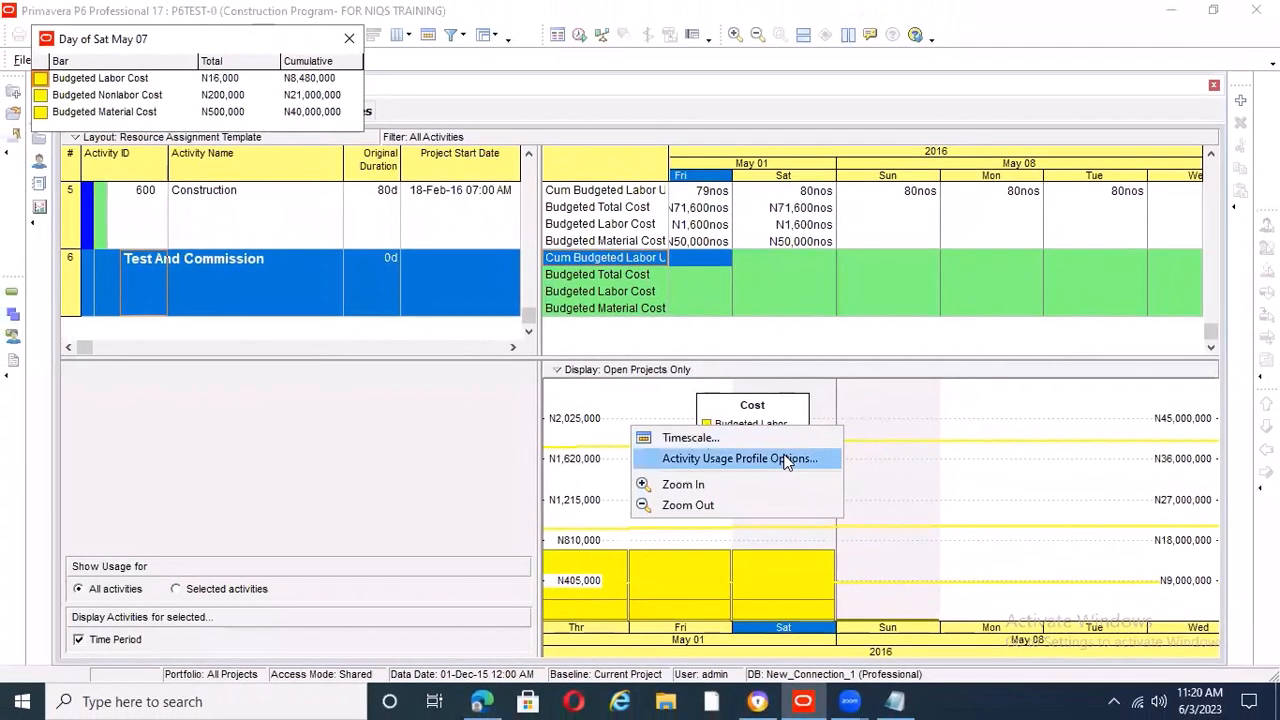
{"action": "left_click", "coordinate": [815, 478]}
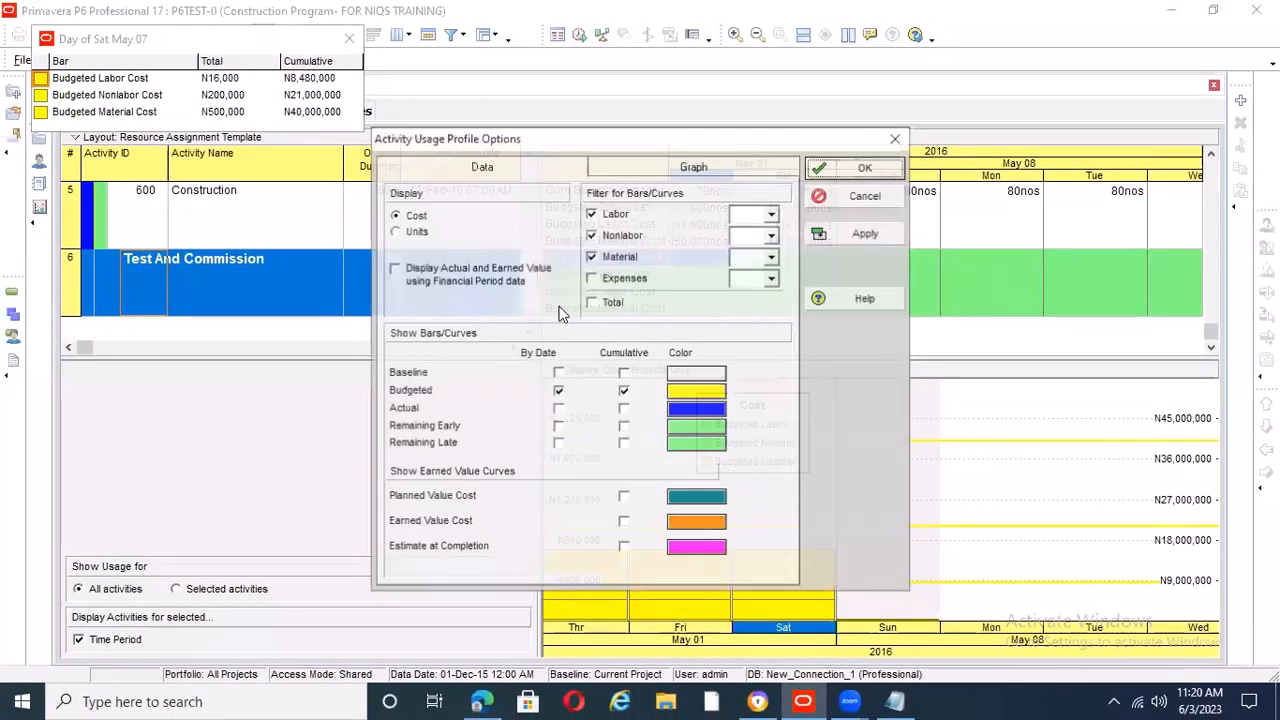
{"action": "left_click", "coordinate": [728, 250]}
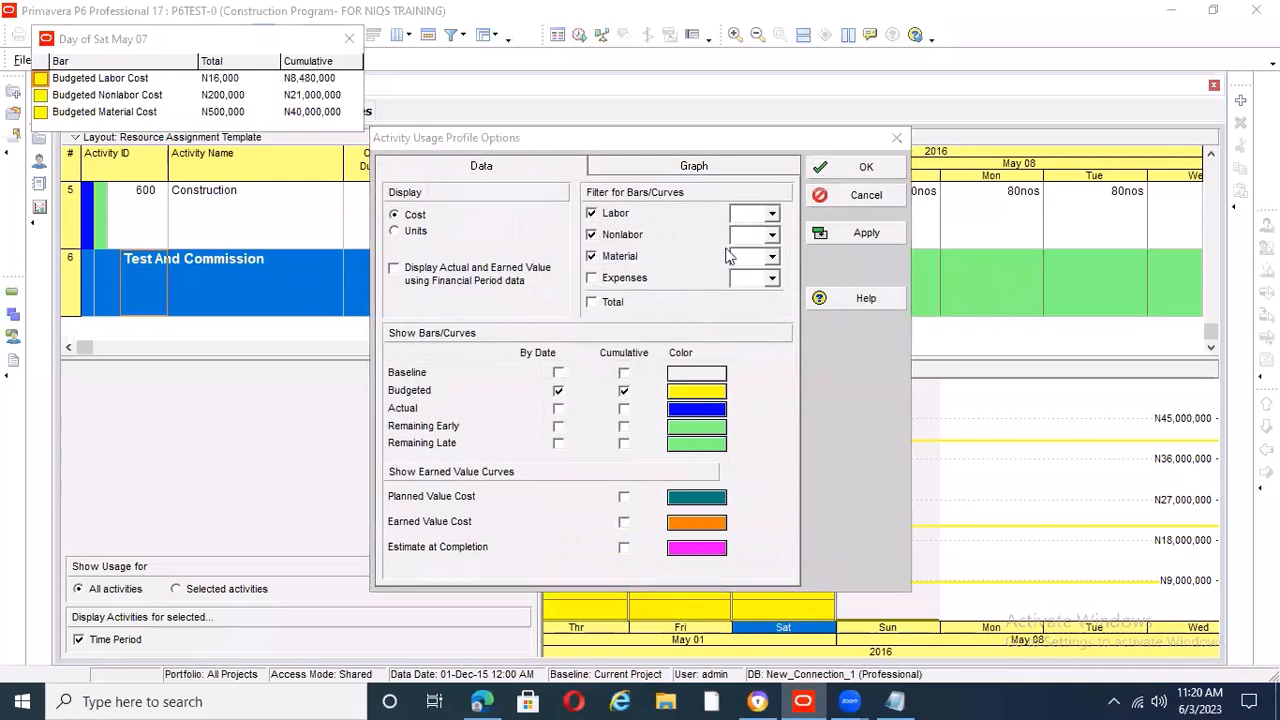
{"action": "left_click", "coordinate": [596, 234]}
{"action": "left_click", "coordinate": [596, 256]}
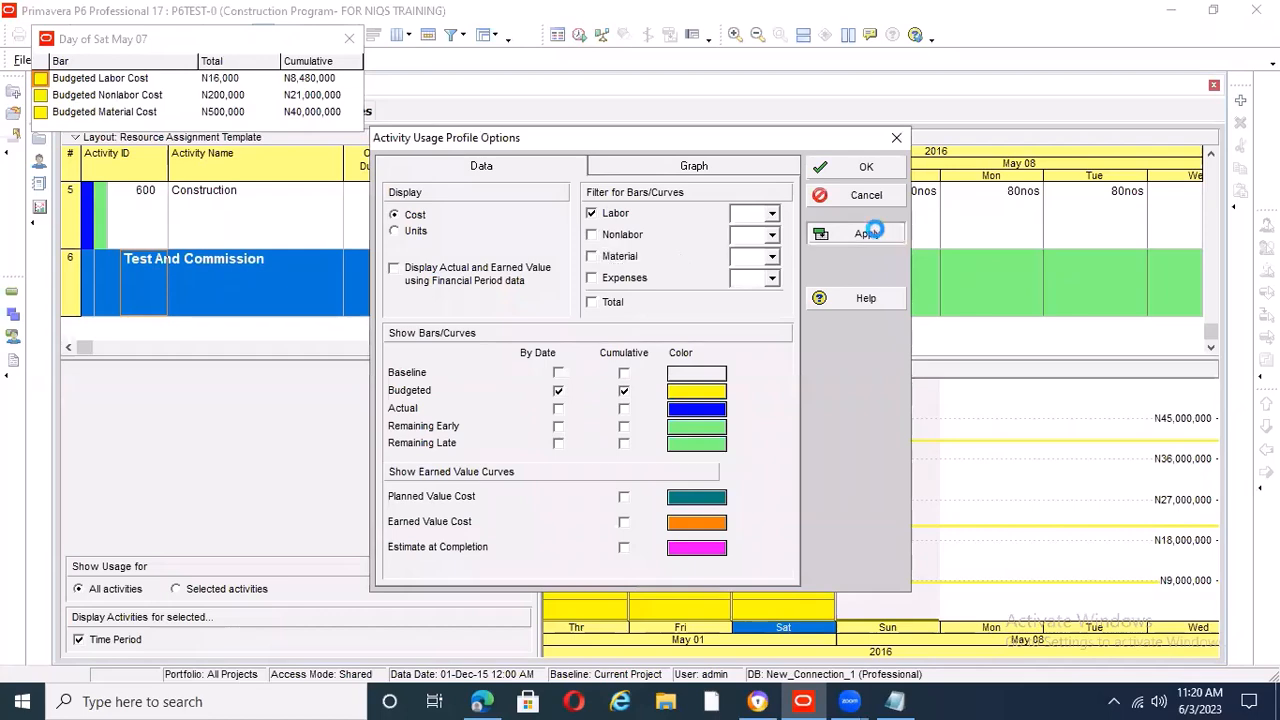
{"action": "left_click", "coordinate": [866, 233]}
{"action": "left_click", "coordinate": [866, 168]}
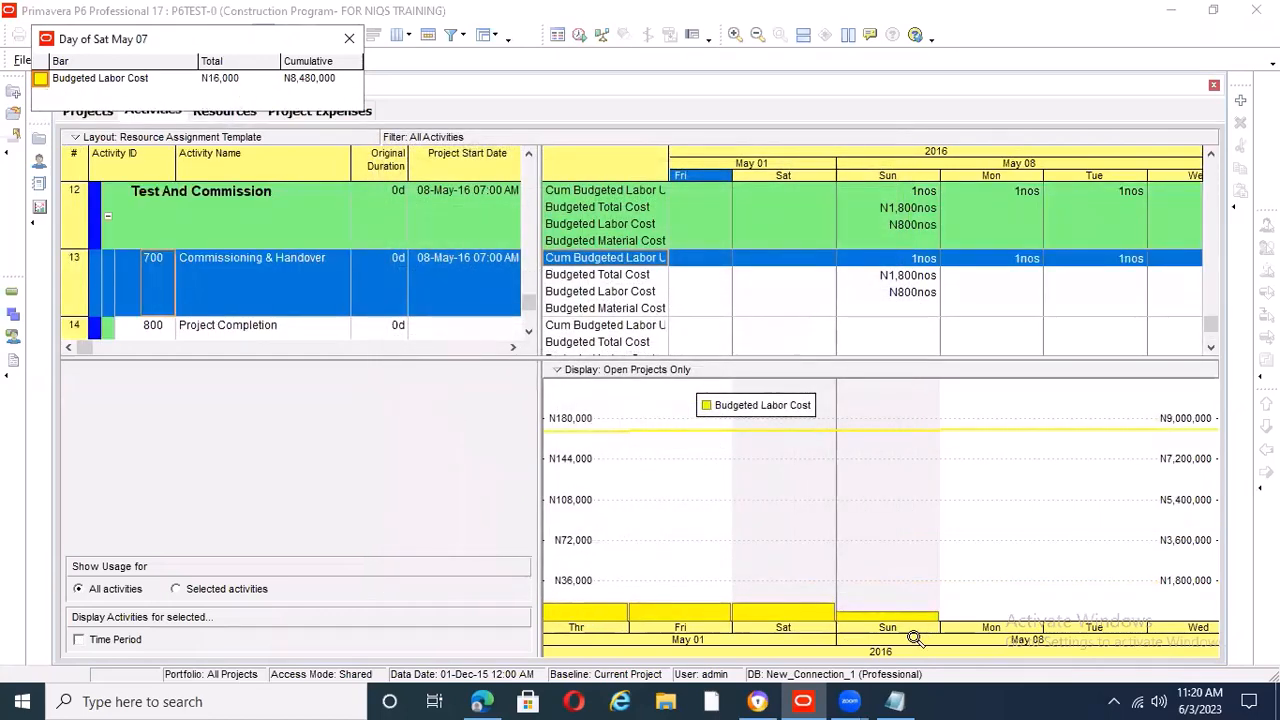
Switch the usage profile filter from labor to nonlabor so it charts only the budgeted nonlabor cost
{"action": "right_click", "coordinate": [716, 456]}
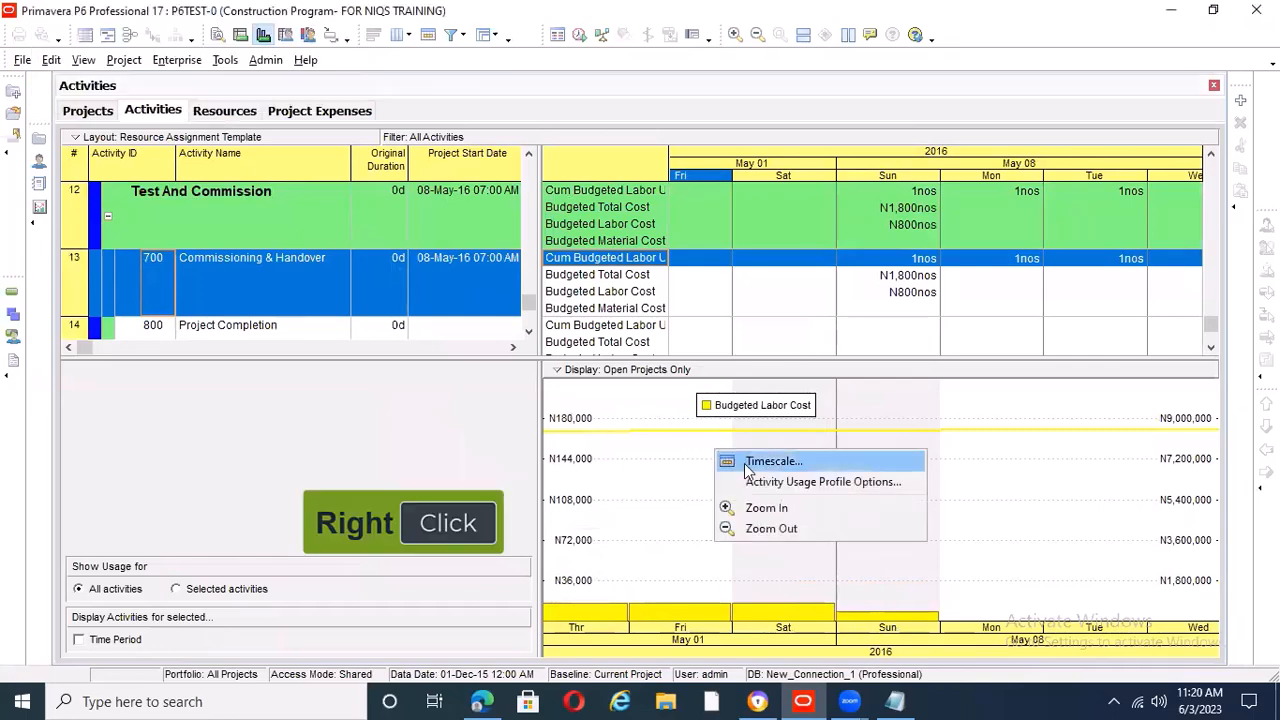
{"action": "left_click", "coordinate": [801, 474]}
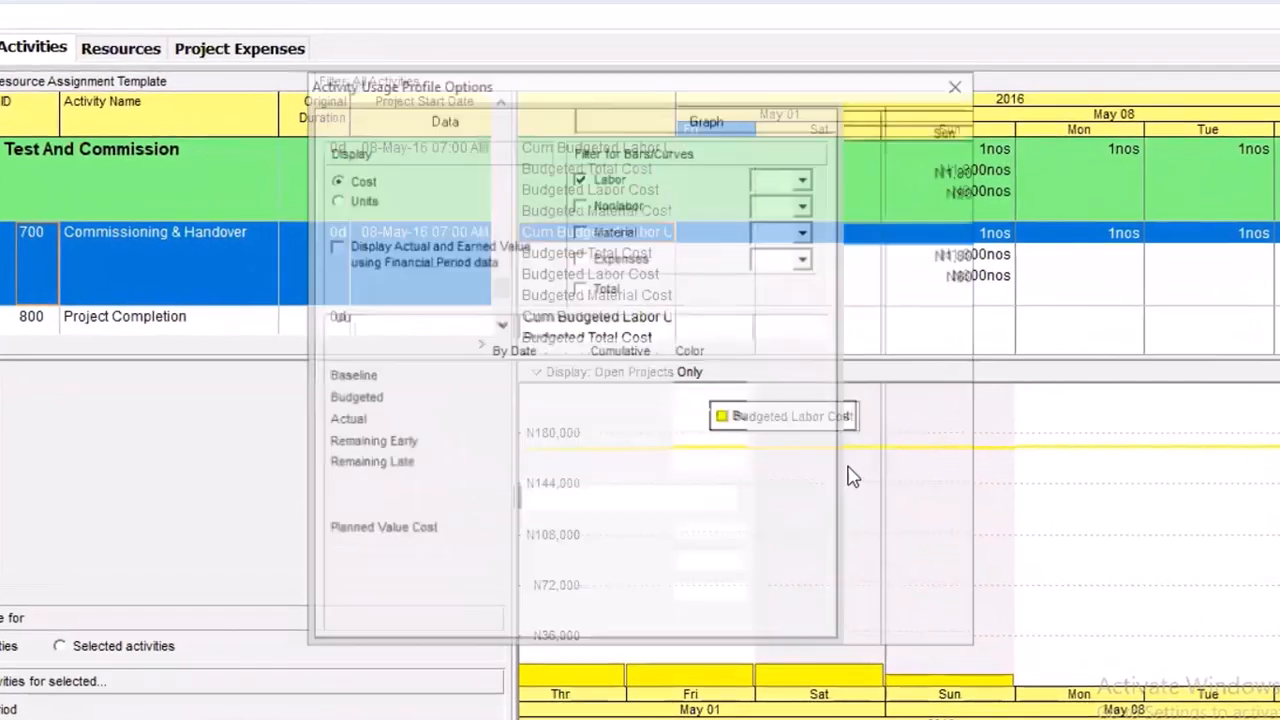
{"action": "left_click", "coordinate": [585, 196]}
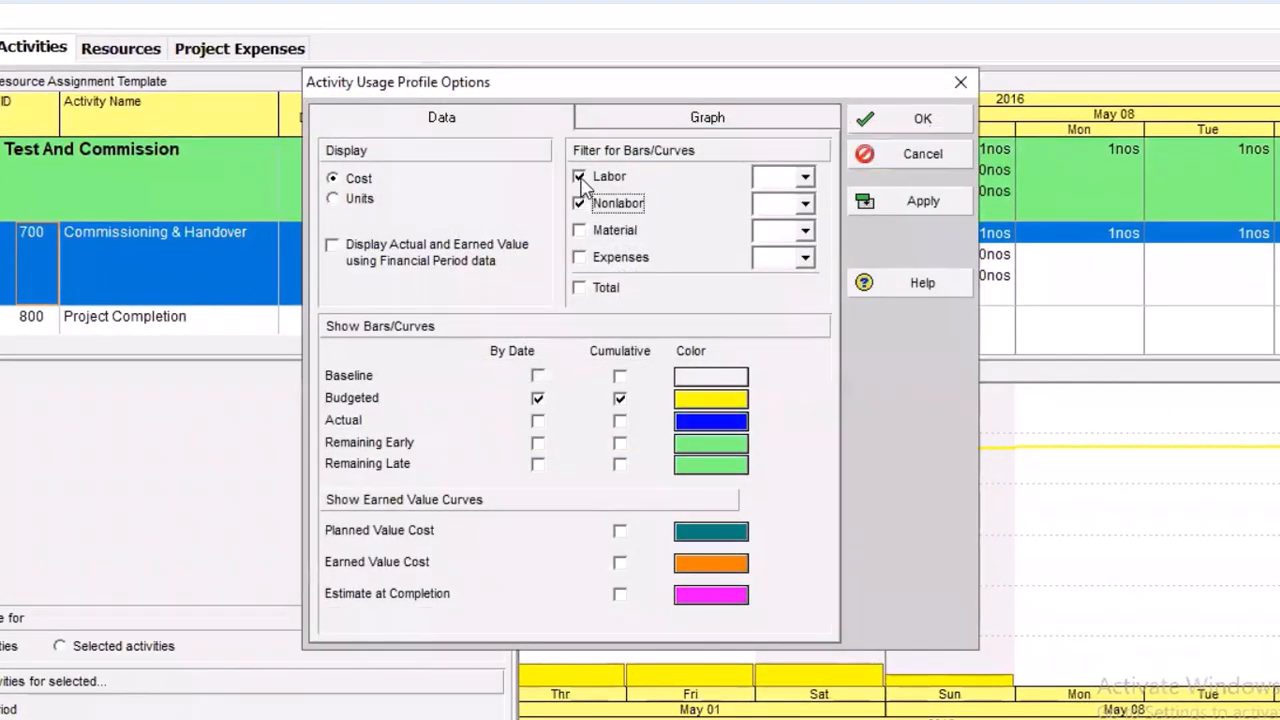
{"action": "left_click", "coordinate": [580, 178]}
{"action": "left_click", "coordinate": [888, 200]}
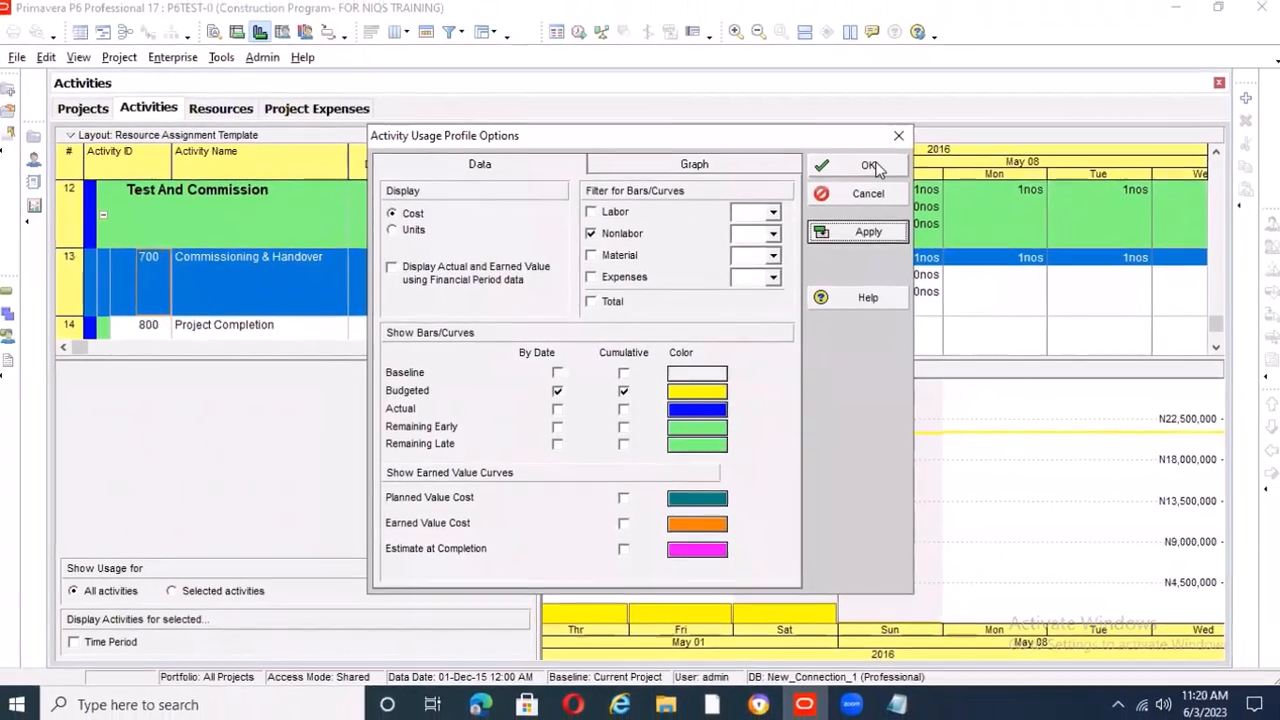
{"action": "left_click", "coordinate": [890, 165]}
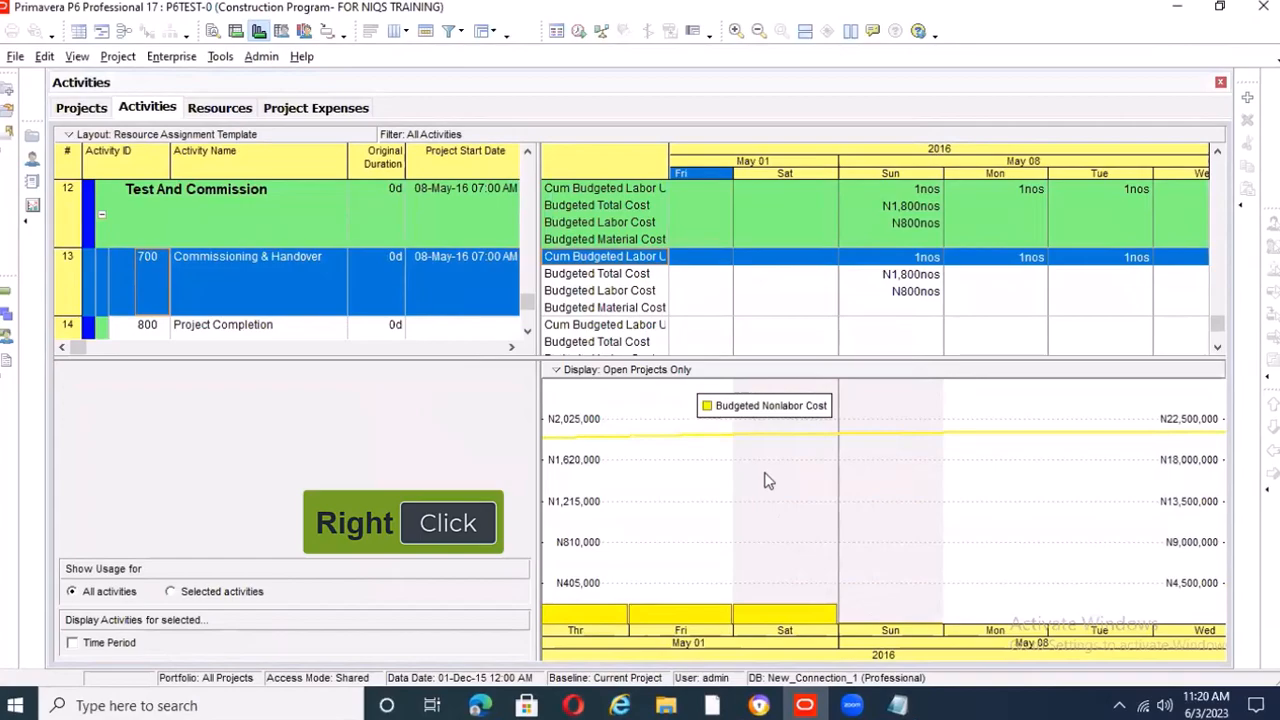
Switch the usage profile filter from nonlabor to material so it charts only the budgeted material cost
{"action": "right_click", "coordinate": [766, 481]}
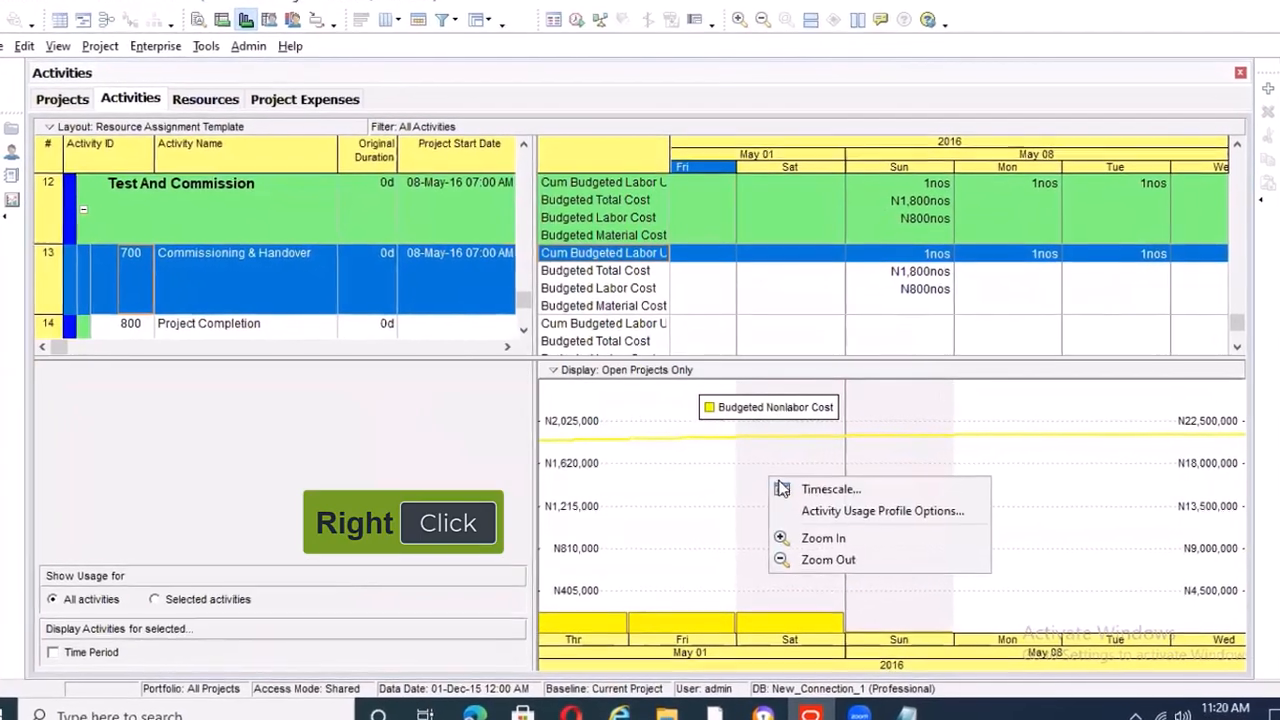
{"action": "left_click", "coordinate": [858, 512]}
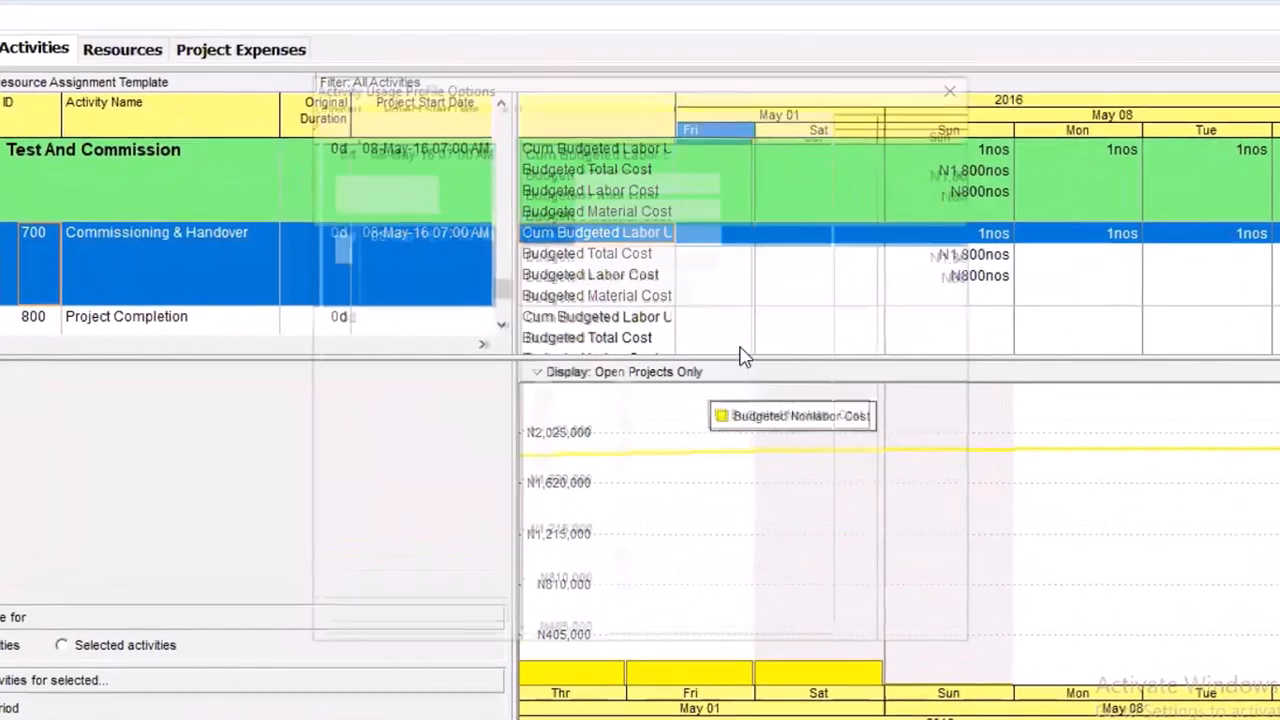
{"action": "left_click", "coordinate": [584, 231]}
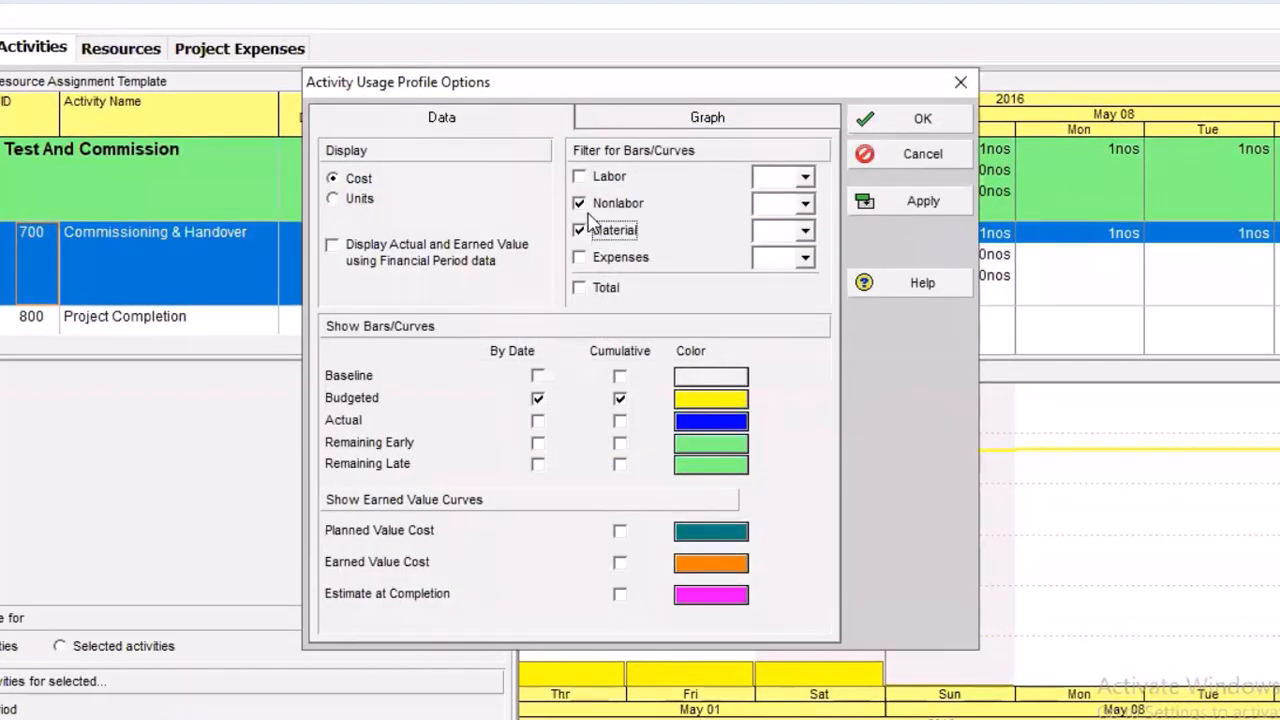
{"action": "left_click", "coordinate": [580, 203]}
{"action": "left_click", "coordinate": [864, 203]}
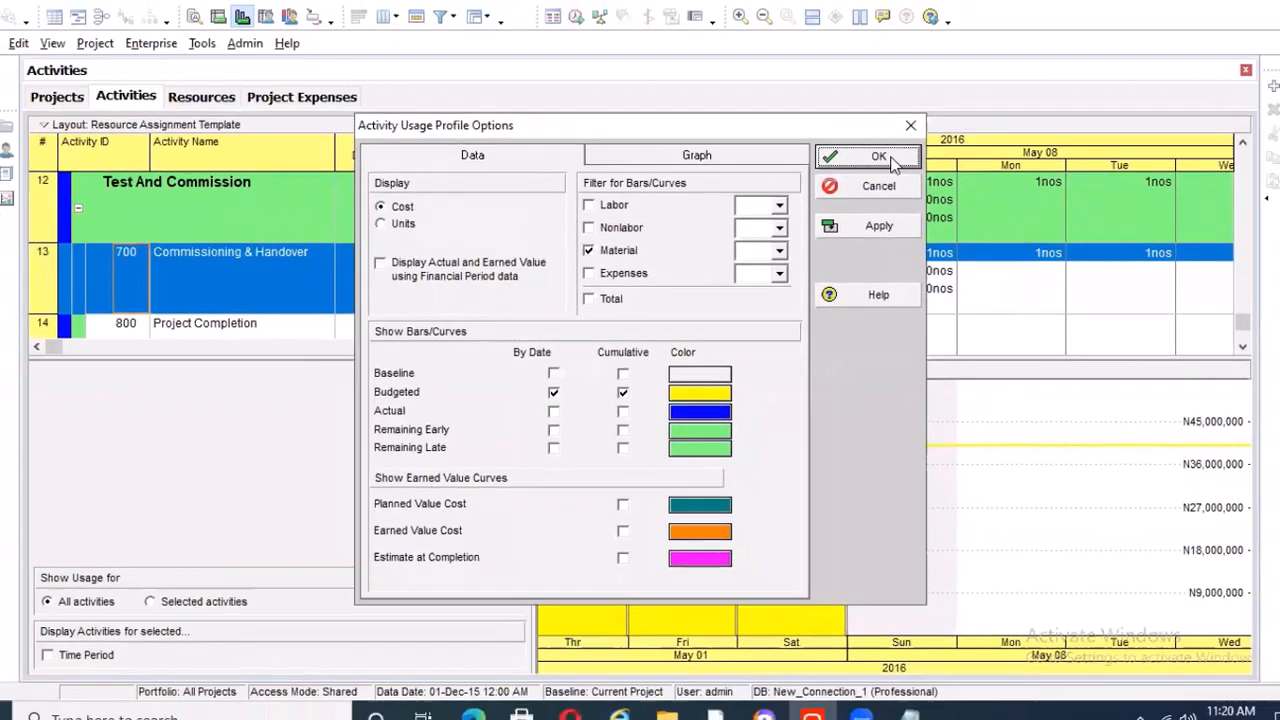
{"action": "left_click", "coordinate": [948, 124]}
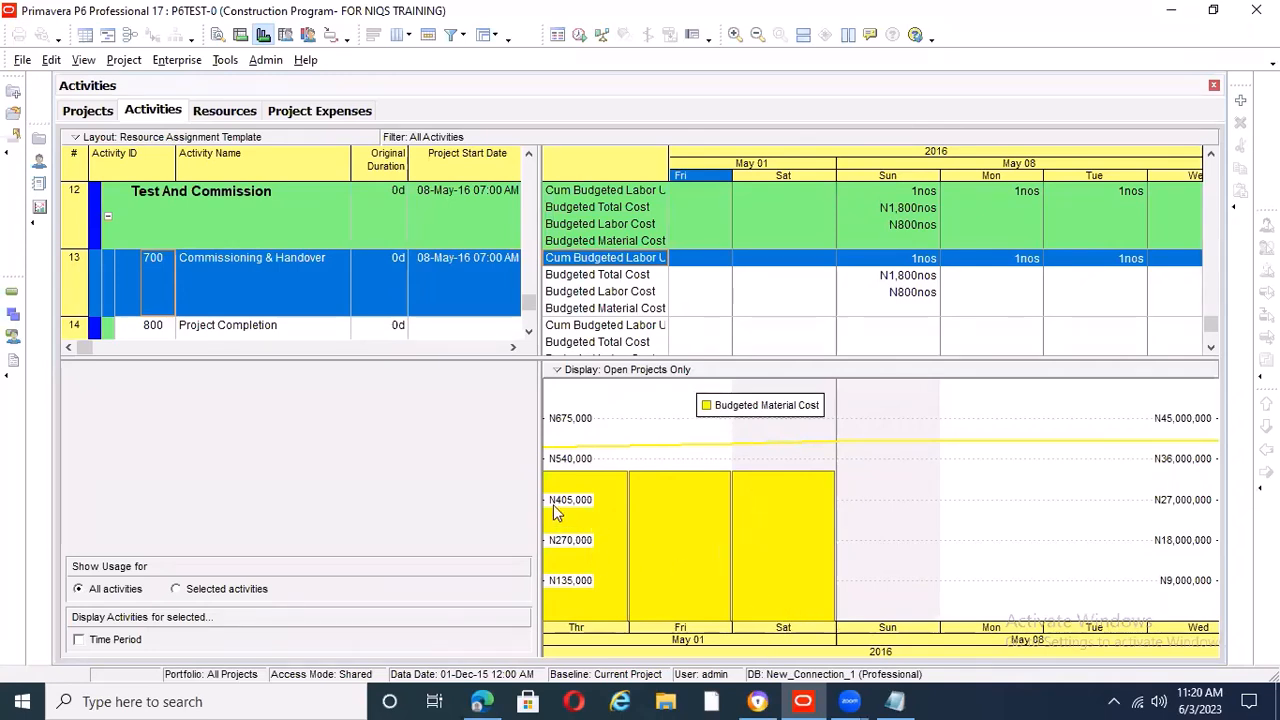
Set the usage profile to display Units for labor, with Budgeted by date and cumulative, and apply the settings
{"action": "right_click", "coordinate": [742, 407]}
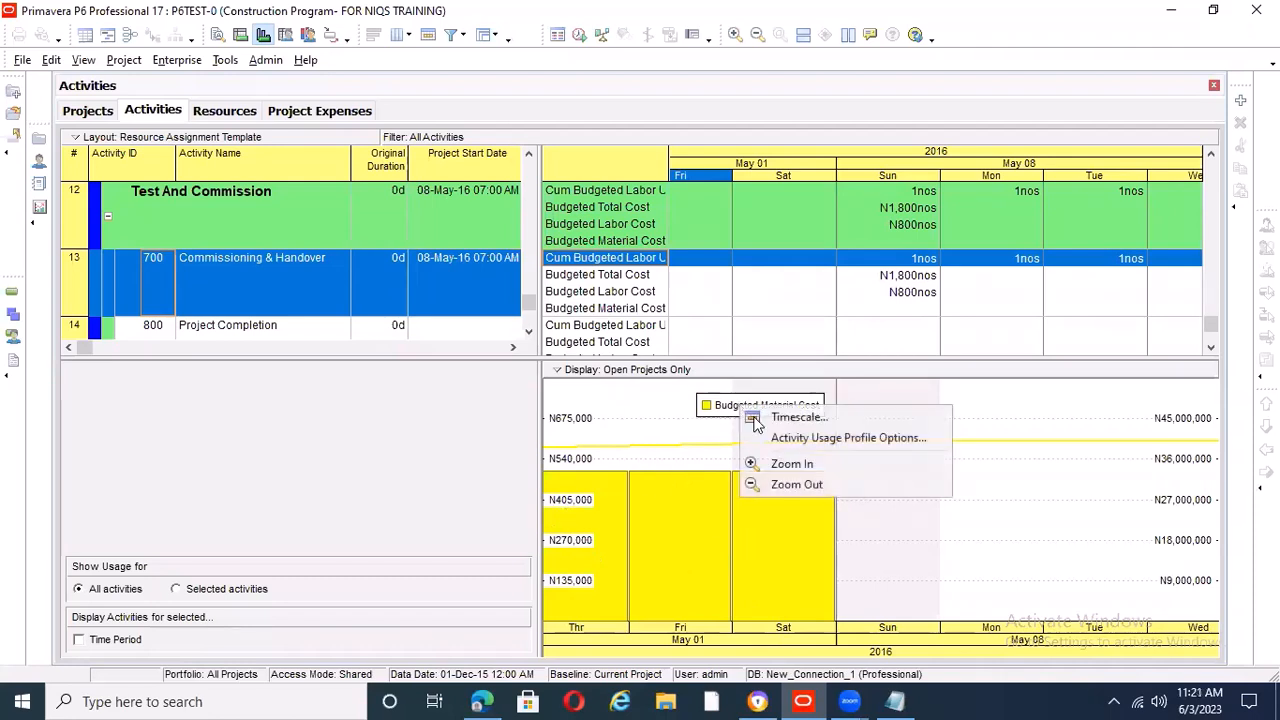
{"action": "left_click", "coordinate": [821, 441]}
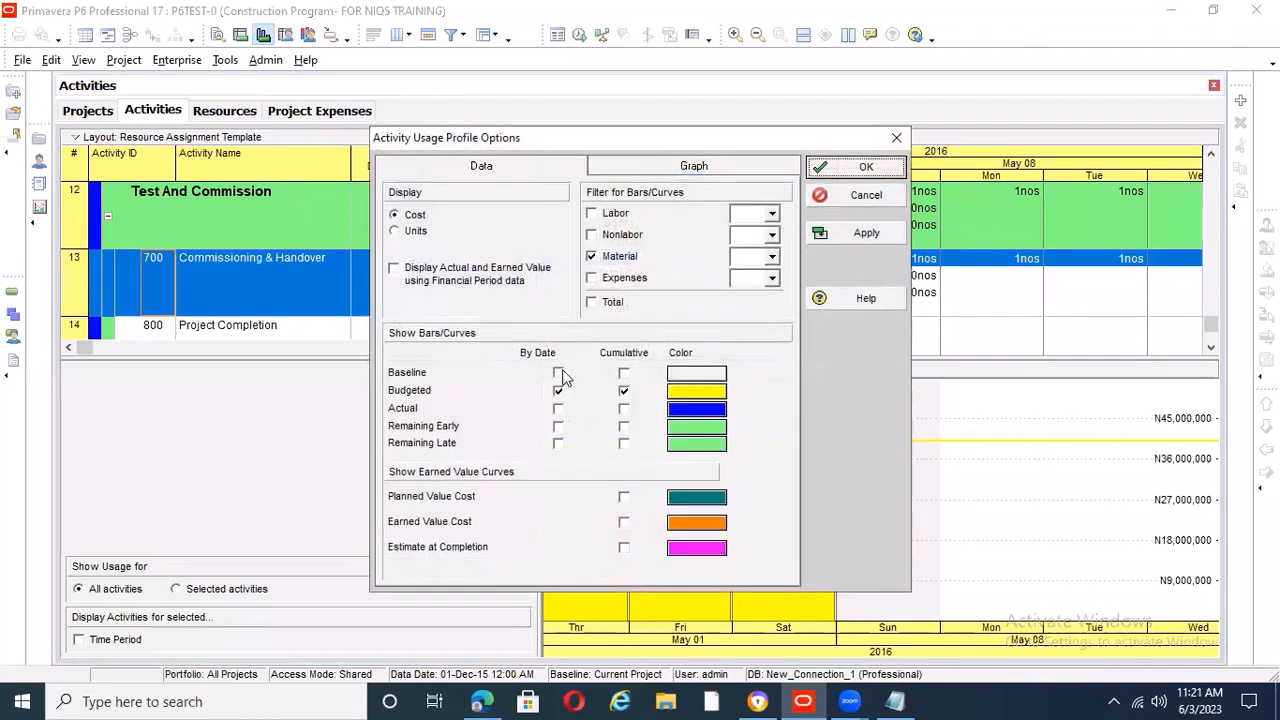
{"action": "left_click", "coordinate": [395, 231]}
{"action": "left_click", "coordinate": [623, 390]}
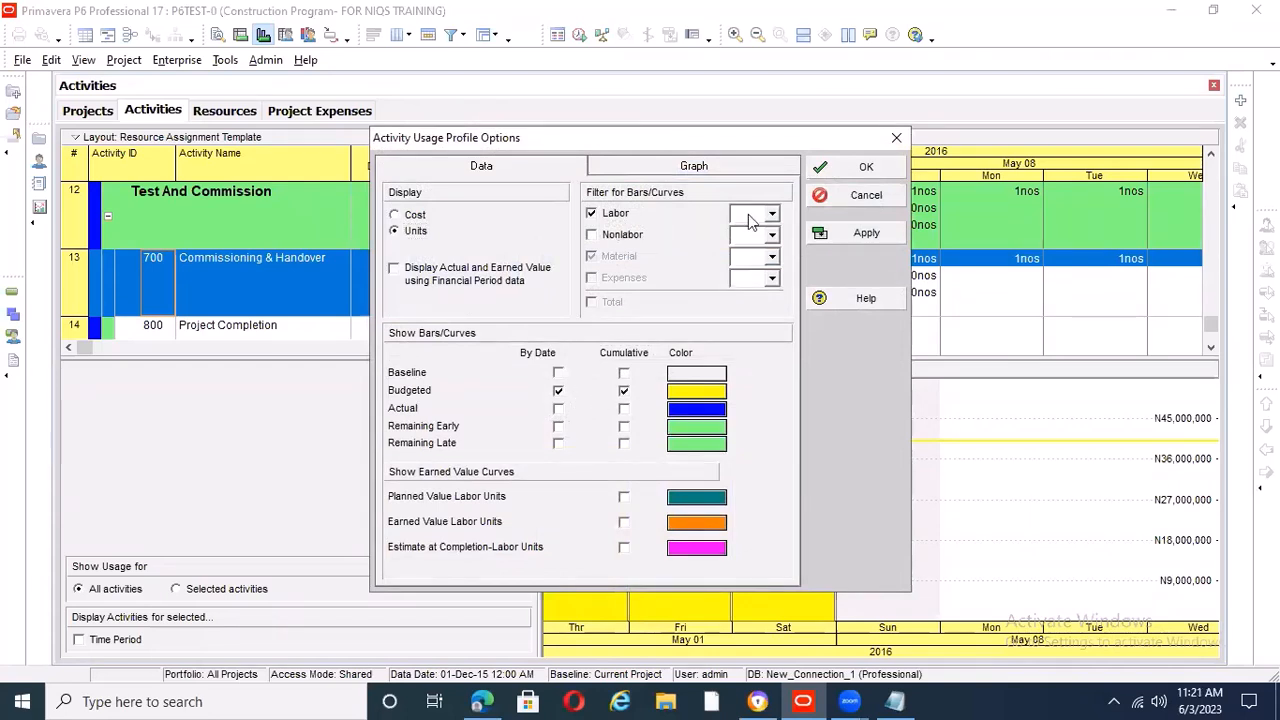
{"action": "left_click", "coordinate": [872, 232]}
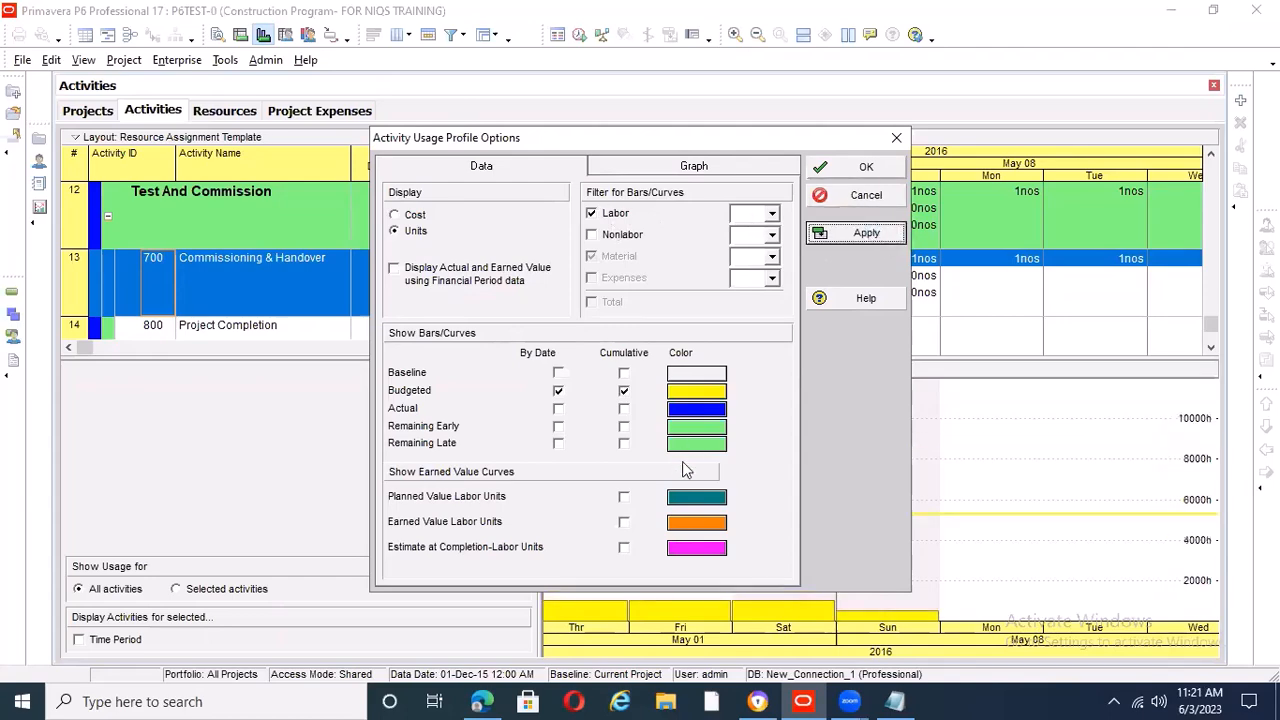
Close the usage profile options and check the Miscellanous Exp resource's standard rate and the resources assigned to Commissioning & Handover
{"action": "key", "text": "Return"}
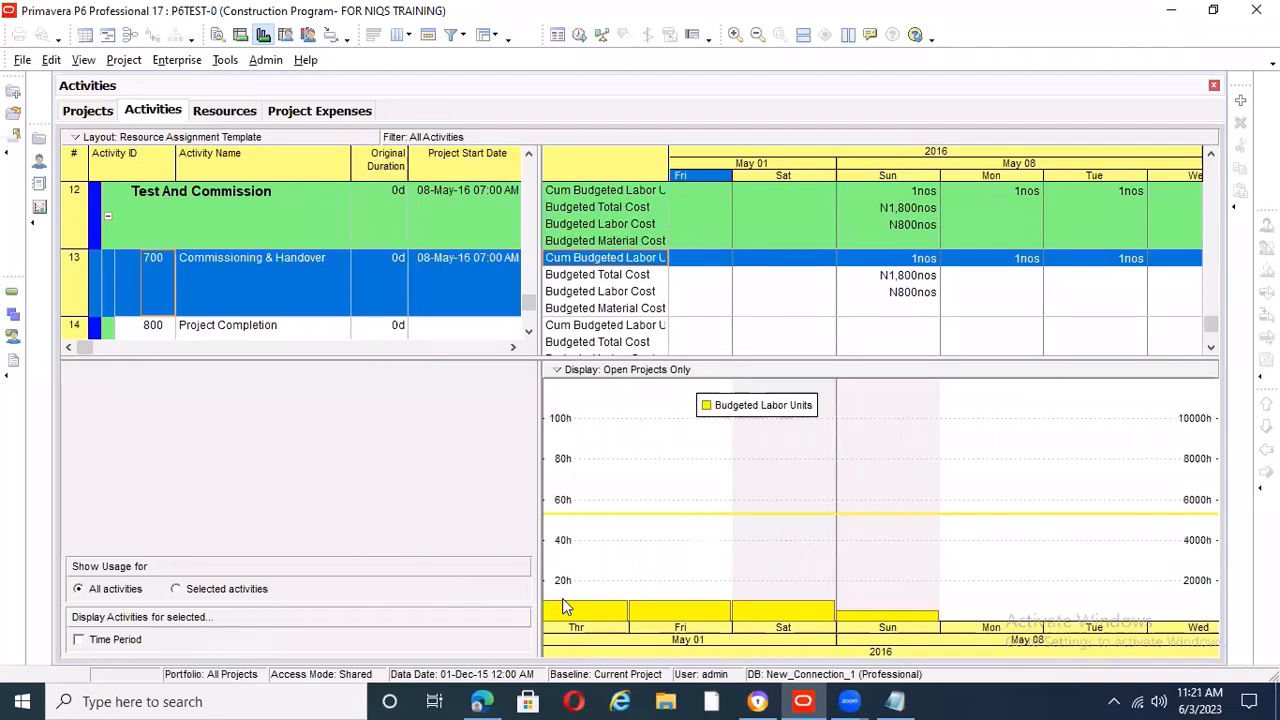
{"action": "left_click", "coordinate": [224, 110]}
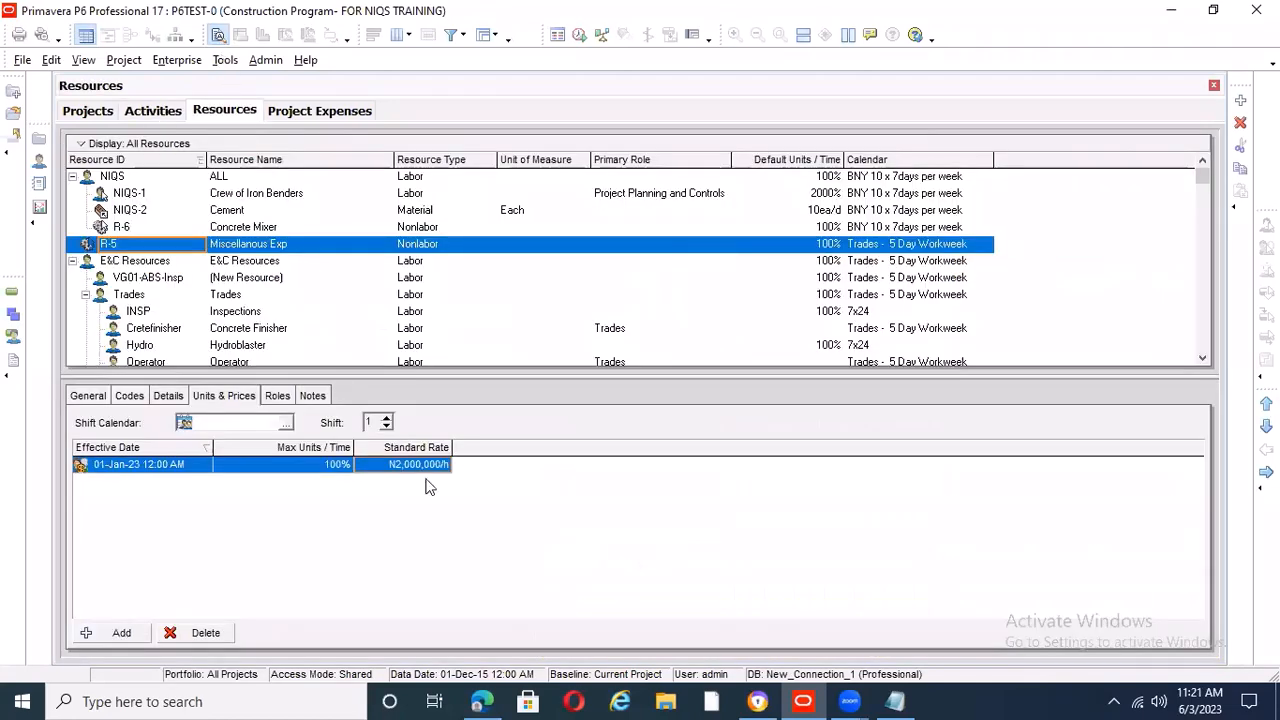
{"action": "left_click", "coordinate": [153, 111]}
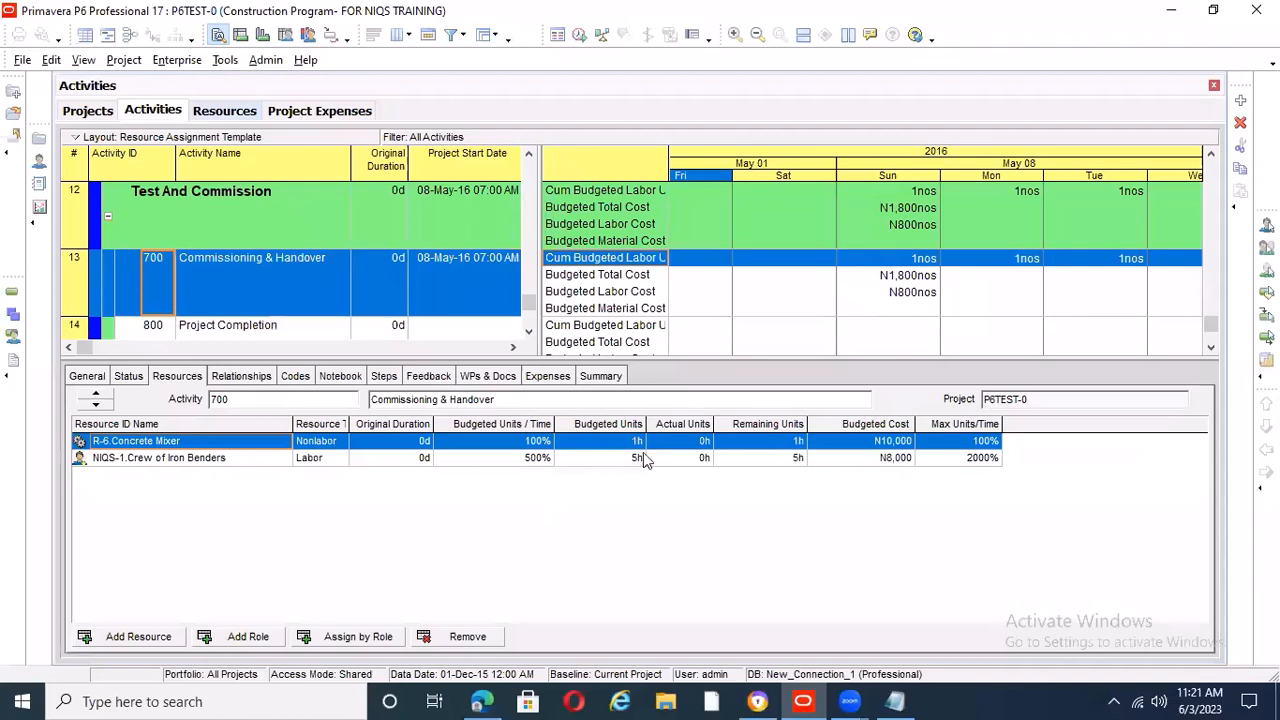
Enlarge the activity table area and show the expenses of activity 600, Construction
{"action": "scroll", "coordinate": [729, 304], "scroll_direction": "up", "scroll_amount": 2}
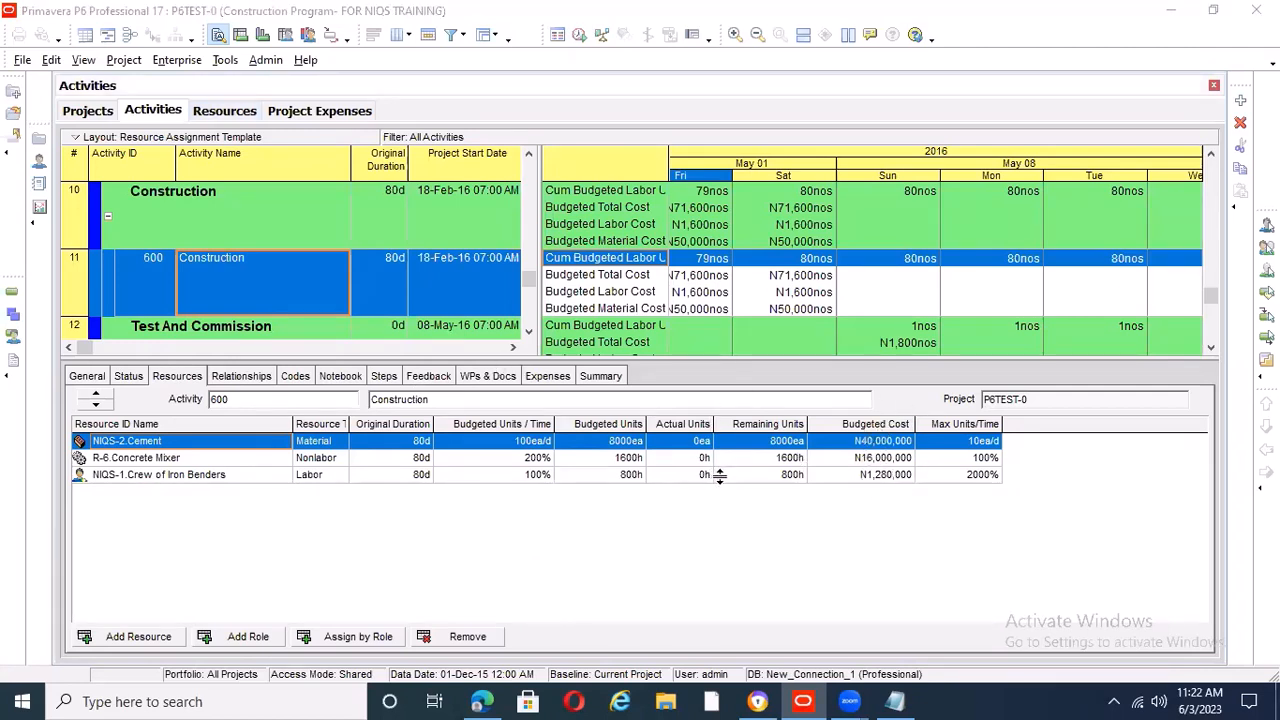
{"action": "left_click_drag", "start_coordinate": [620, 358], "coordinate": [620, 477]}
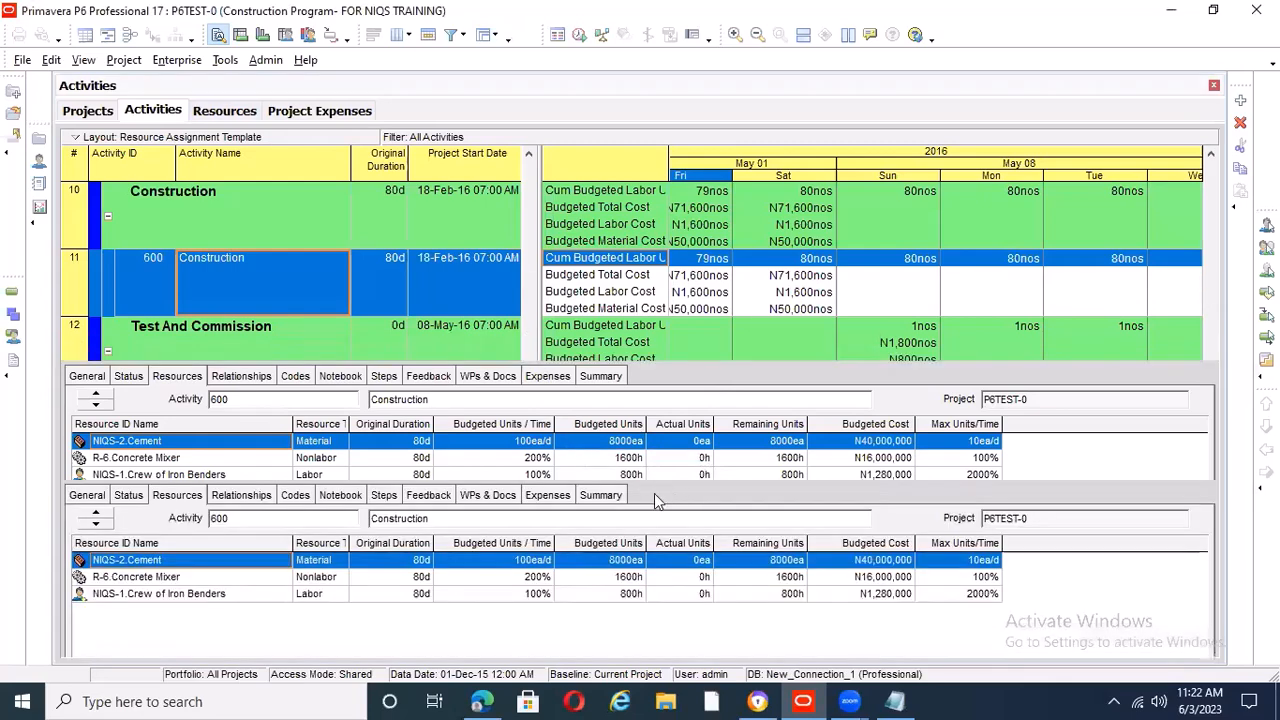
{"action": "left_click", "coordinate": [556, 496]}
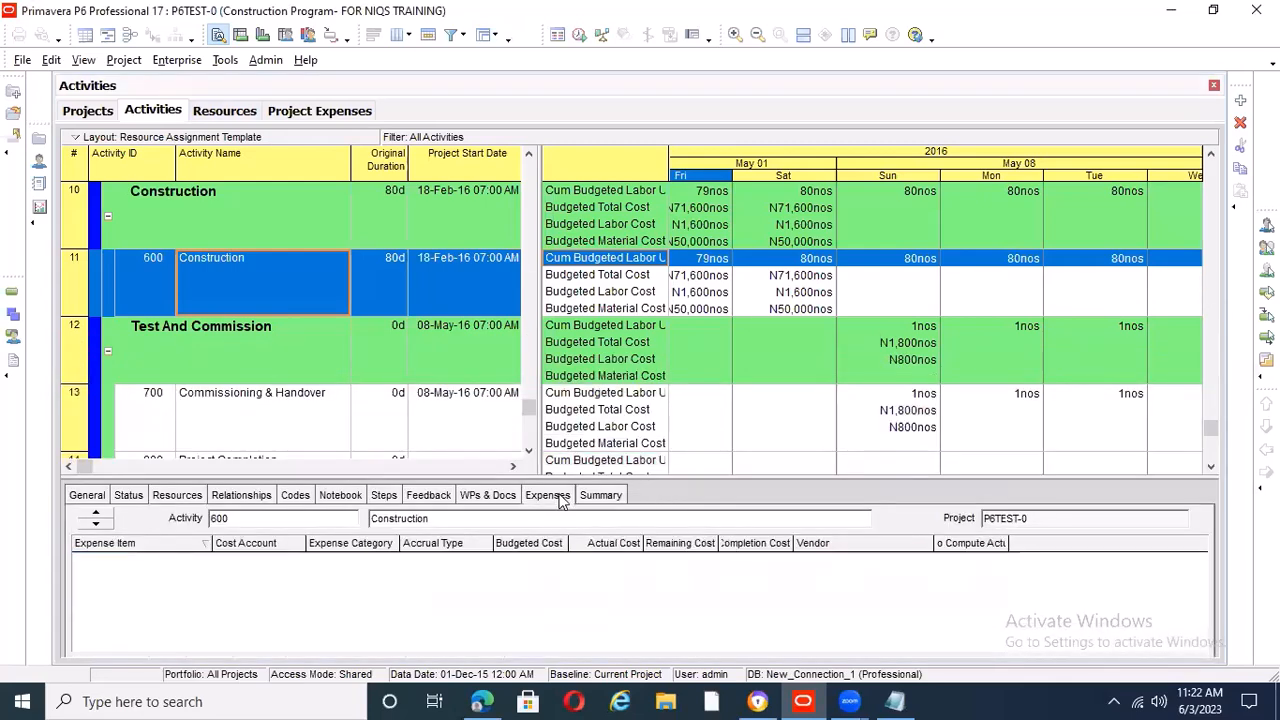
Sort the projects list by Project ID and open project P6TEST-0, Construction Program- FOR NIQS TRAINING
{"action": "key", "text": "alt+Tab"}
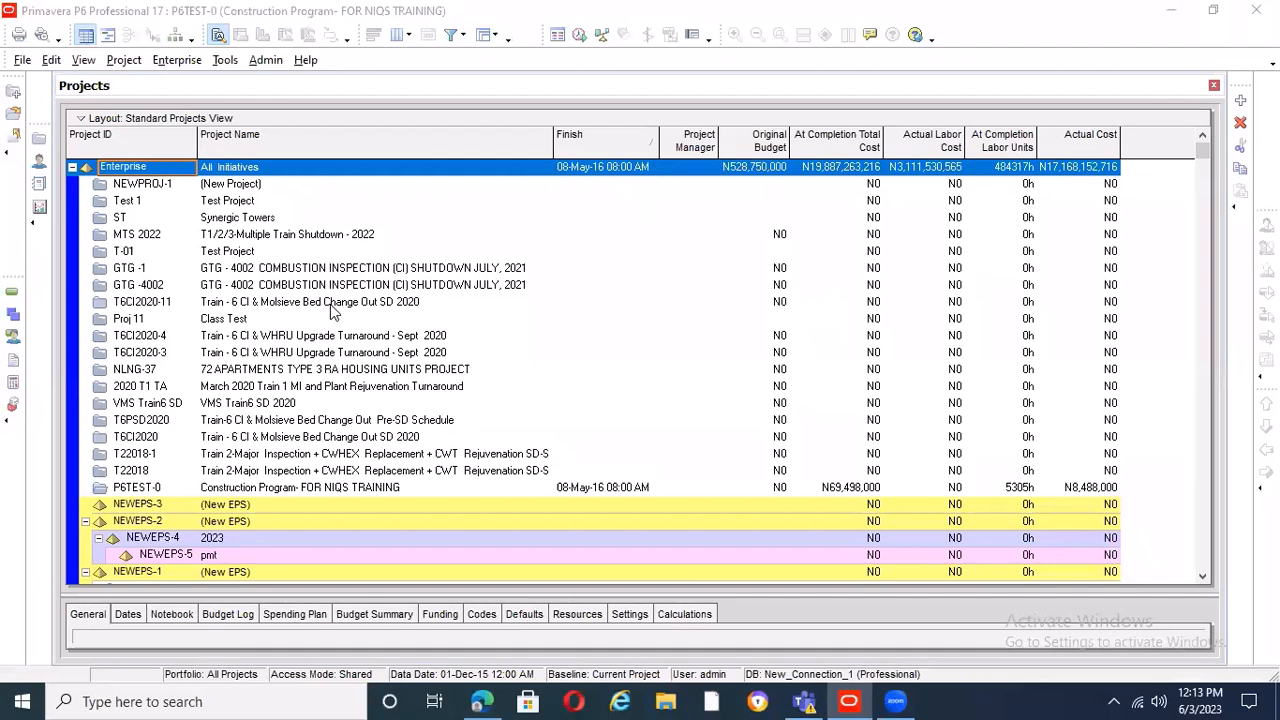
{"action": "left_click", "coordinate": [184, 149]}
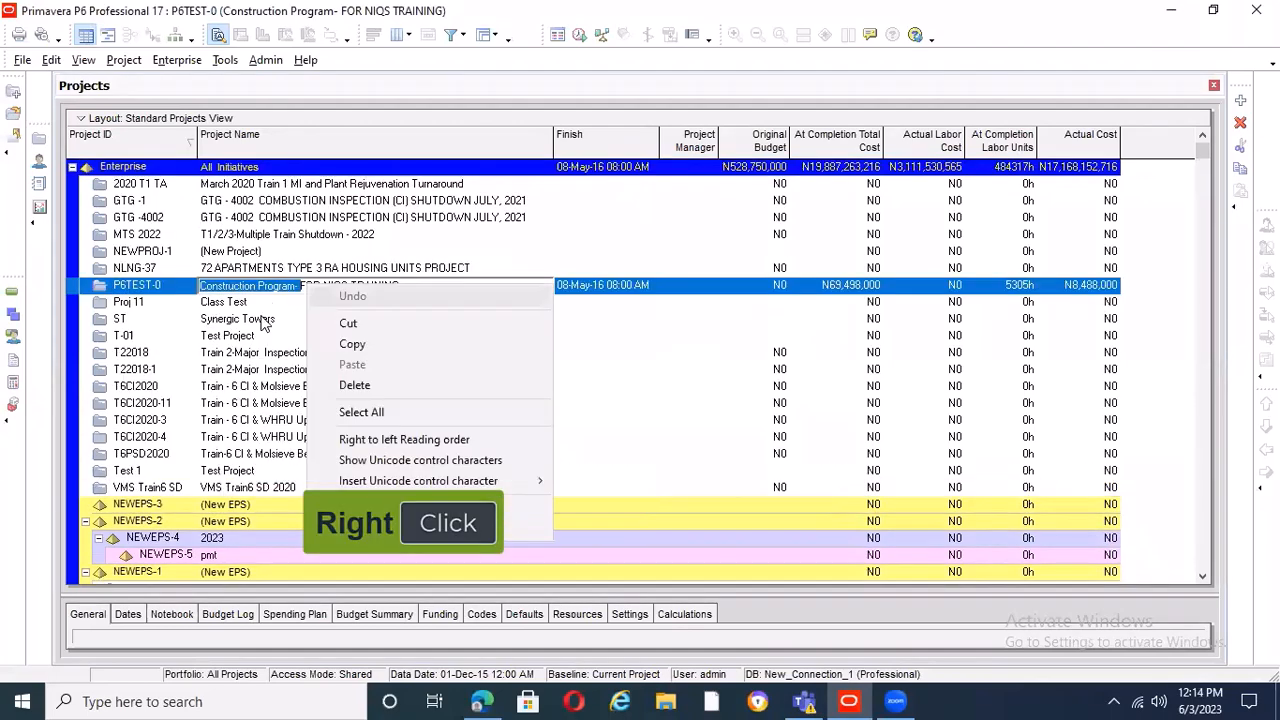
{"action": "left_click", "coordinate": [262, 318]}
{"action": "left_click", "coordinate": [275, 287]}
{"action": "right_click", "coordinate": [275, 287]}
{"action": "left_click", "coordinate": [349, 227]}
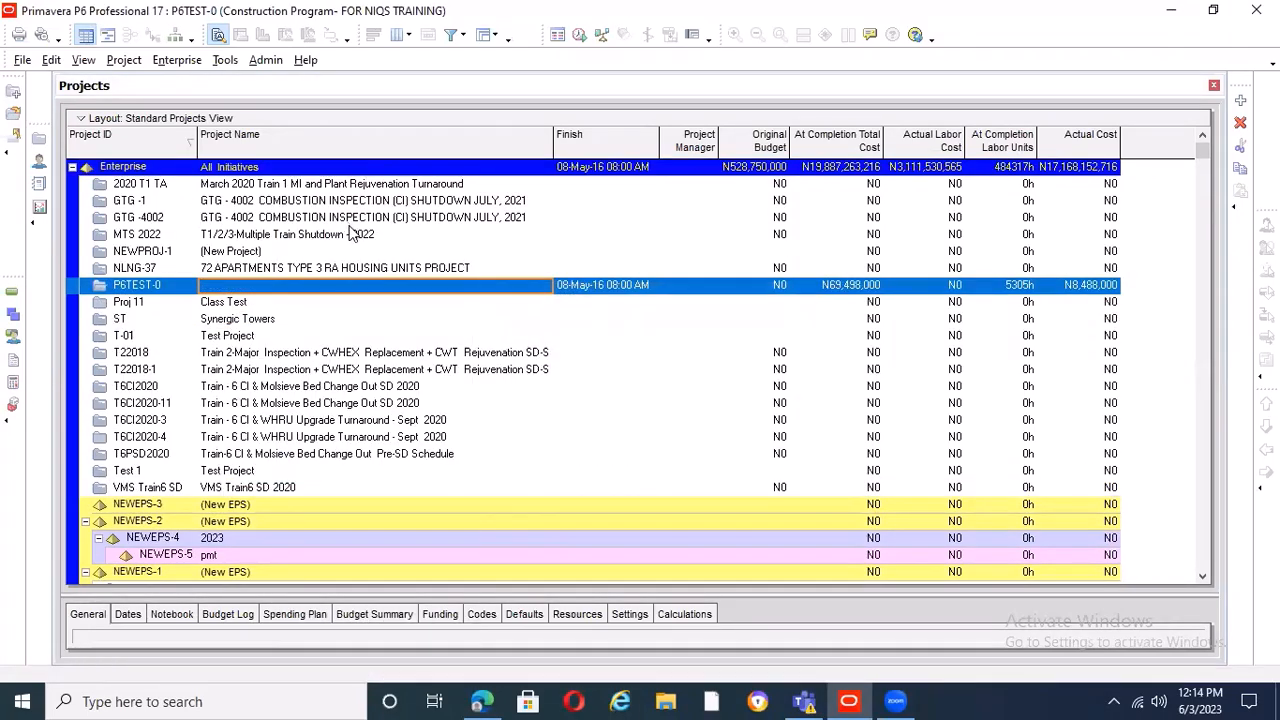
Open COST LOADING.txt in Notepad and add the line "6.Costloading from BOQ." at the end of the to-do list
{"action": "left_click", "coordinate": [213, 700]}
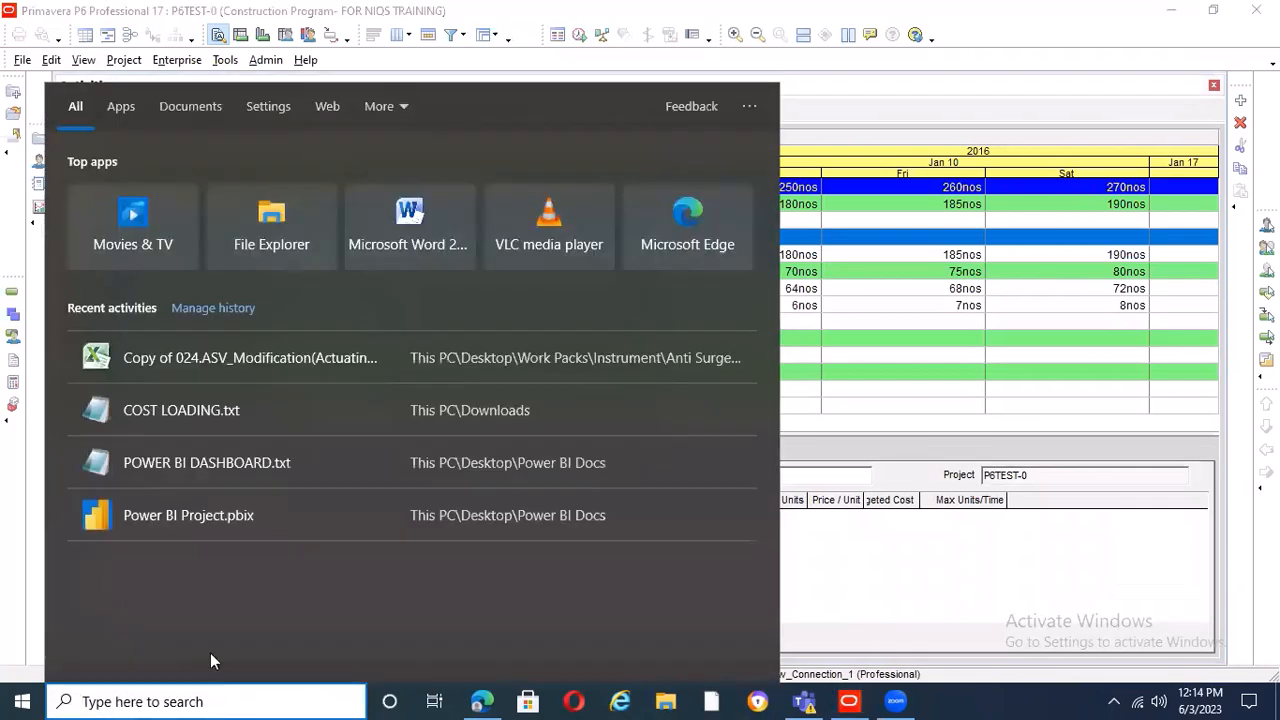
{"action": "left_click", "coordinate": [217, 418]}
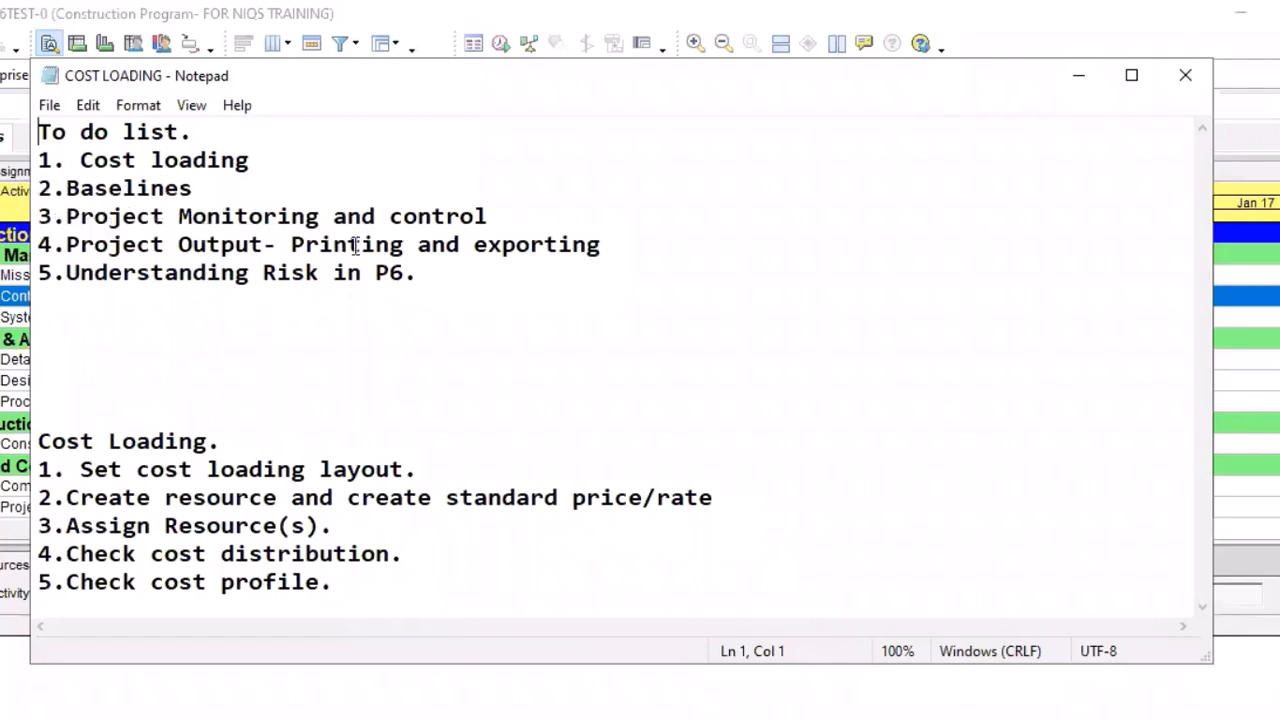
{"action": "left_click", "coordinate": [423, 277]}
{"action": "key", "text": "Return"}
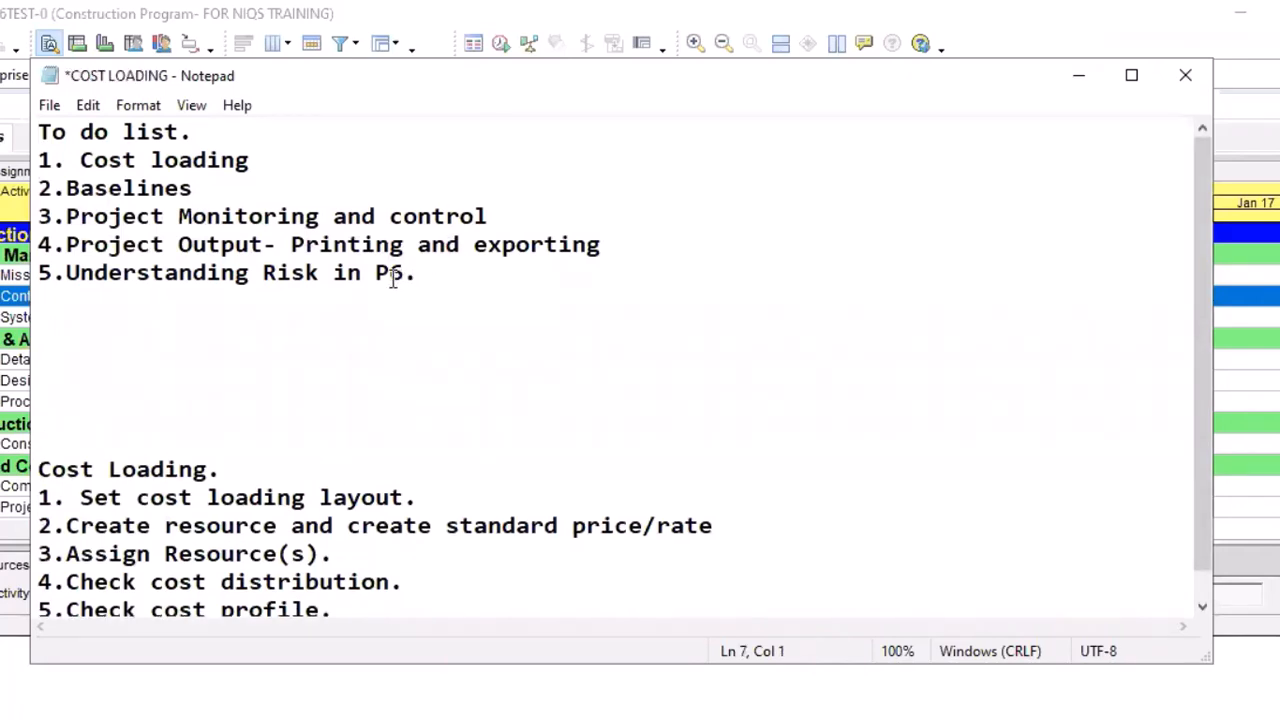
{"action": "type", "text": "6.Costl"}
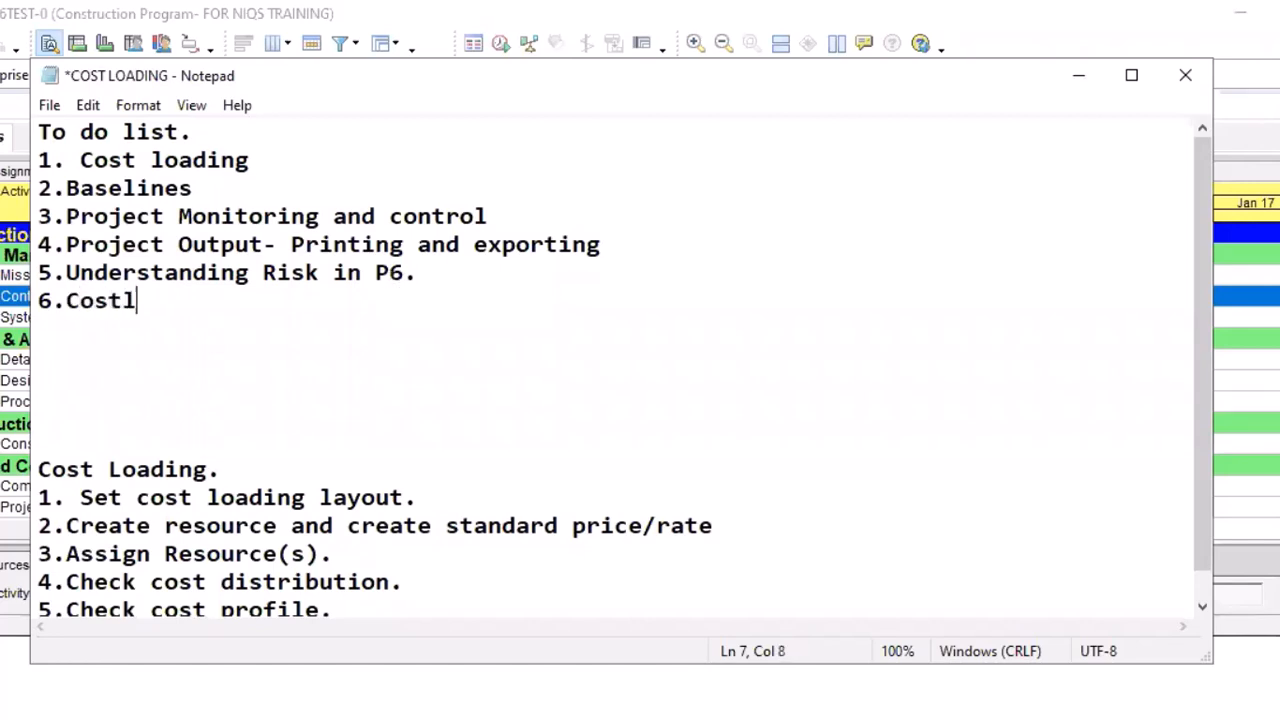
{"action": "type", "text": "oading f"}
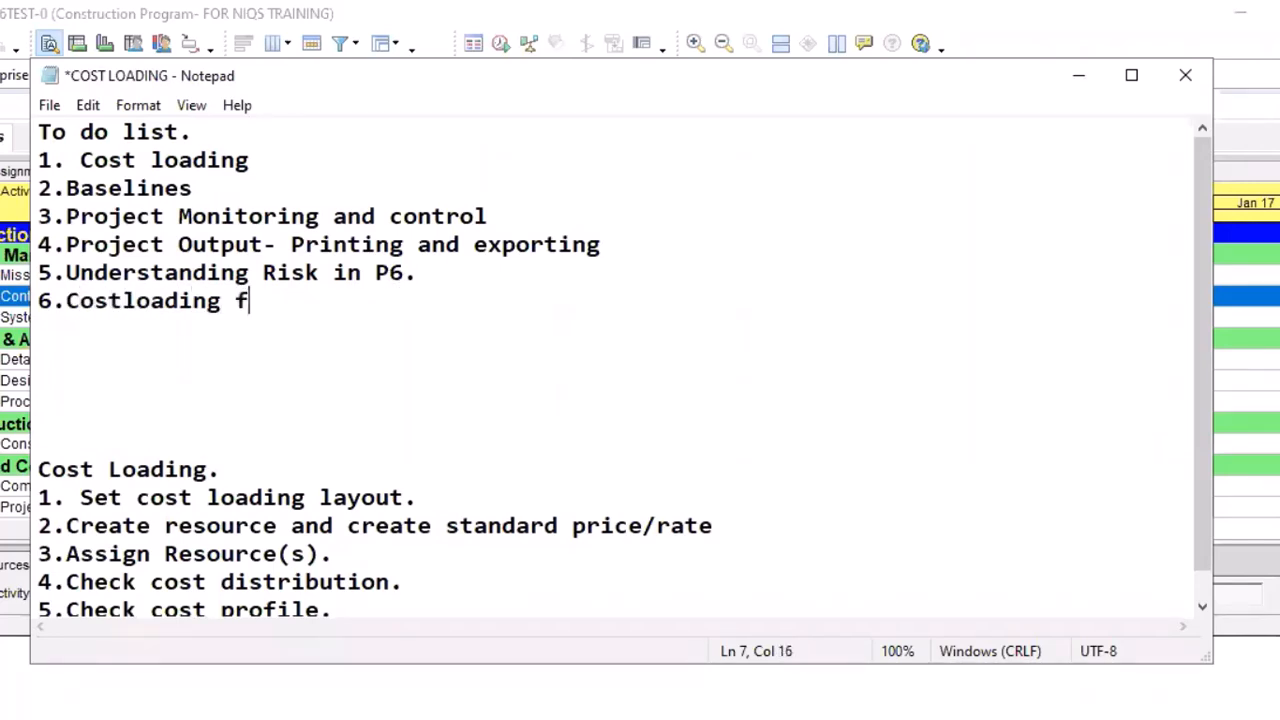
{"action": "type", "text": "rom B"}
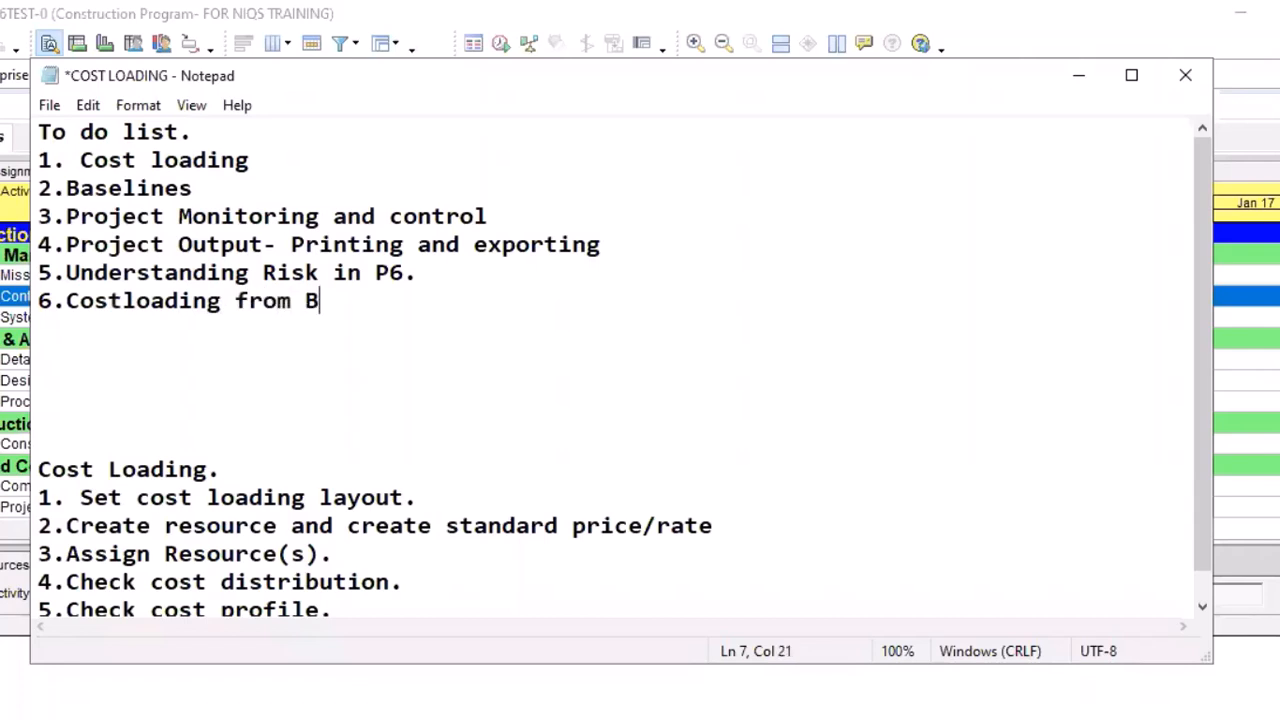
{"action": "type", "text": "OQ."}
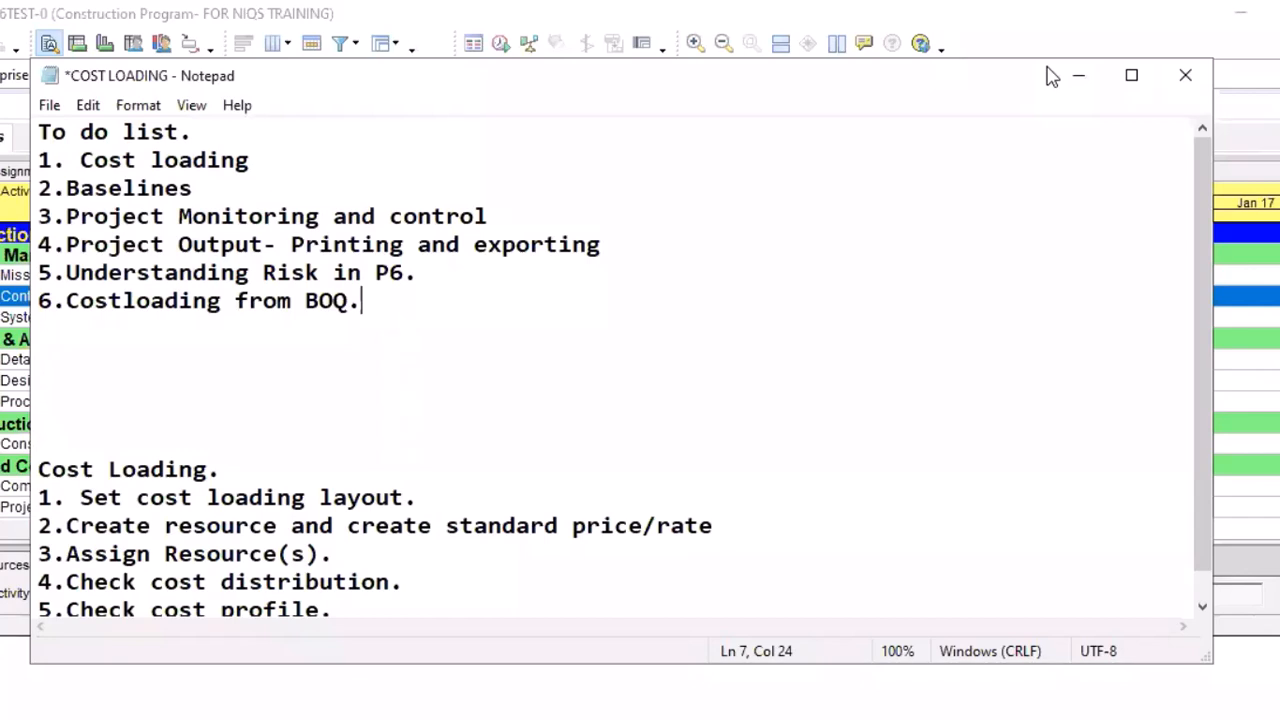
Minimize the notes and replace the time-phased spreadsheet beside the activity table with the Gantt chart
{"action": "left_click", "coordinate": [905, 45]}
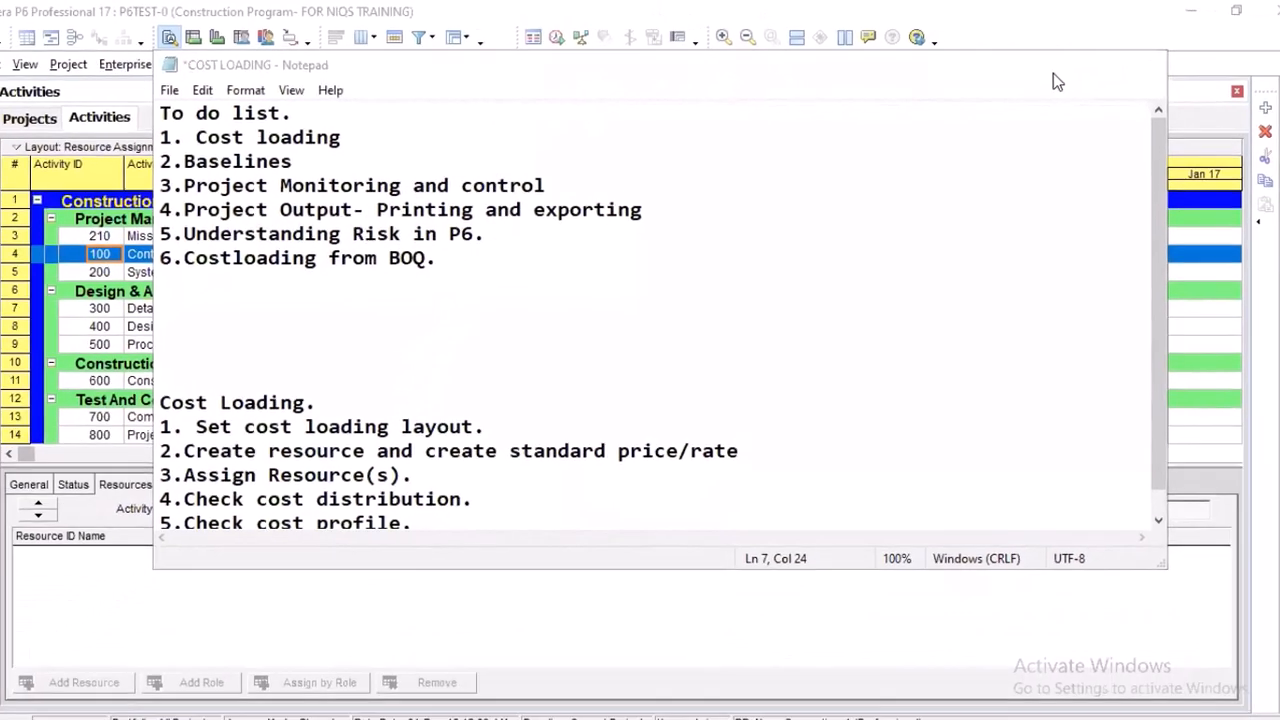
{"action": "left_click", "coordinate": [1078, 75]}
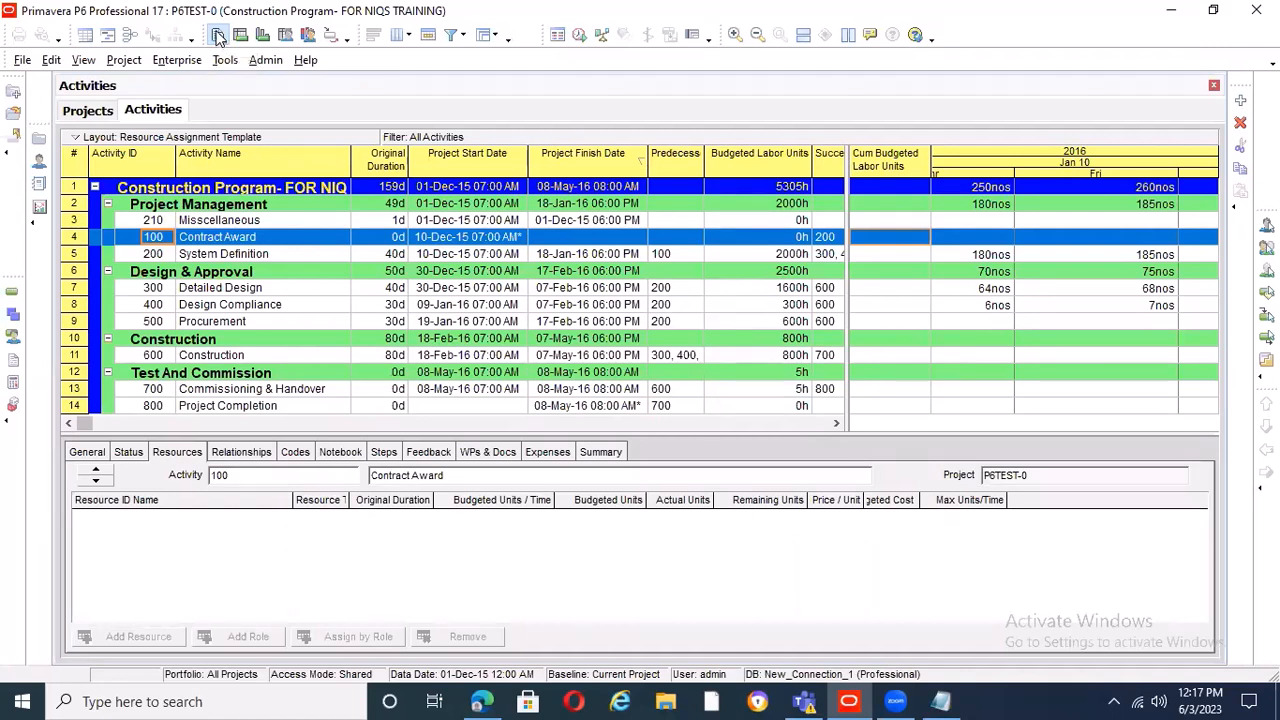
{"action": "left_click", "coordinate": [83, 60]}
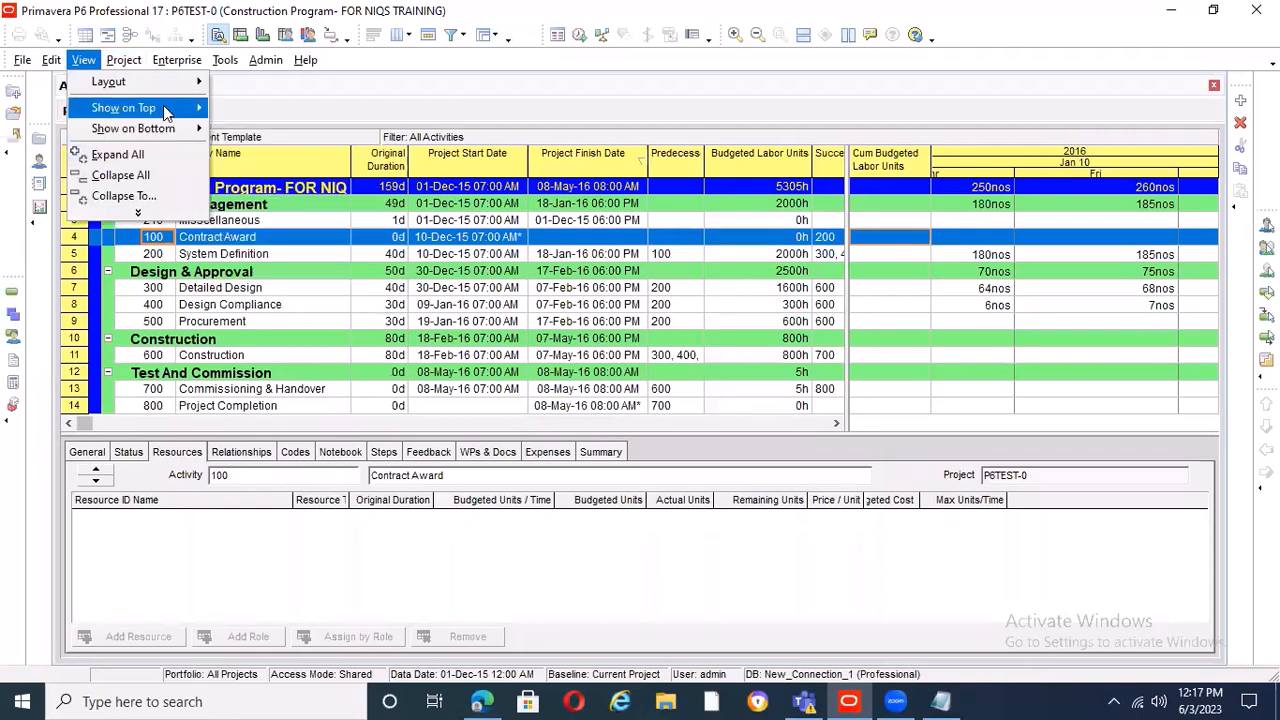
{"action": "mouse_move", "coordinate": [163, 106]}
{"action": "left_click", "coordinate": [266, 130]}
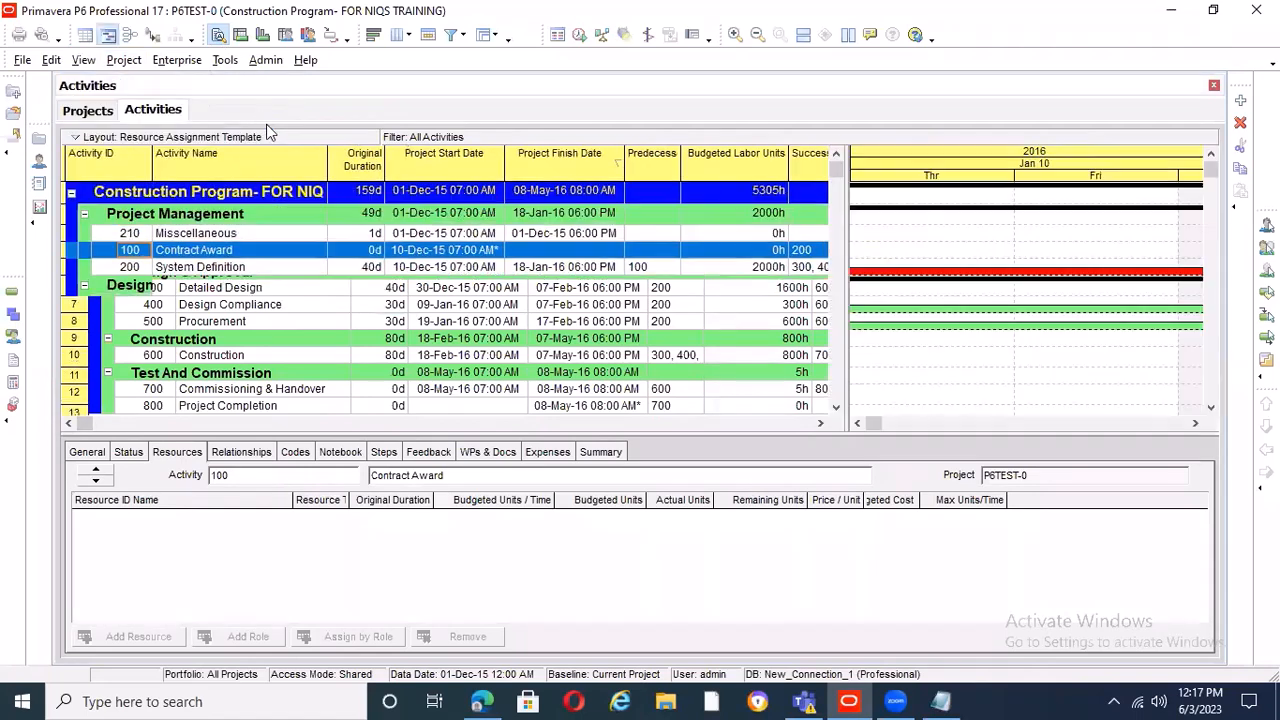
Compress the Gantt chart timescale around the week of Dec 27, 2015 so that several weeks of single-letter days fit
{"action": "left_click", "coordinate": [857, 423]}
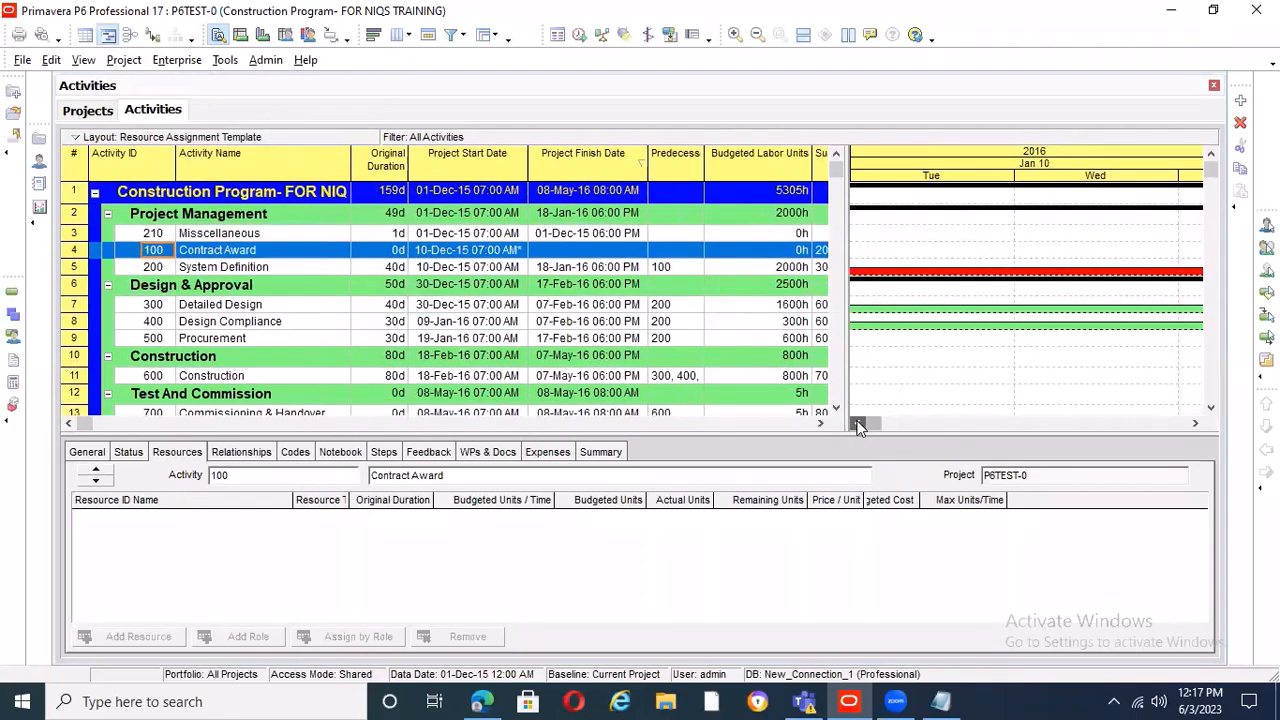
{"action": "left_click", "coordinate": [857, 423]}
{"action": "left_click", "coordinate": [857, 423]}
{"action": "left_click", "coordinate": [857, 423]}
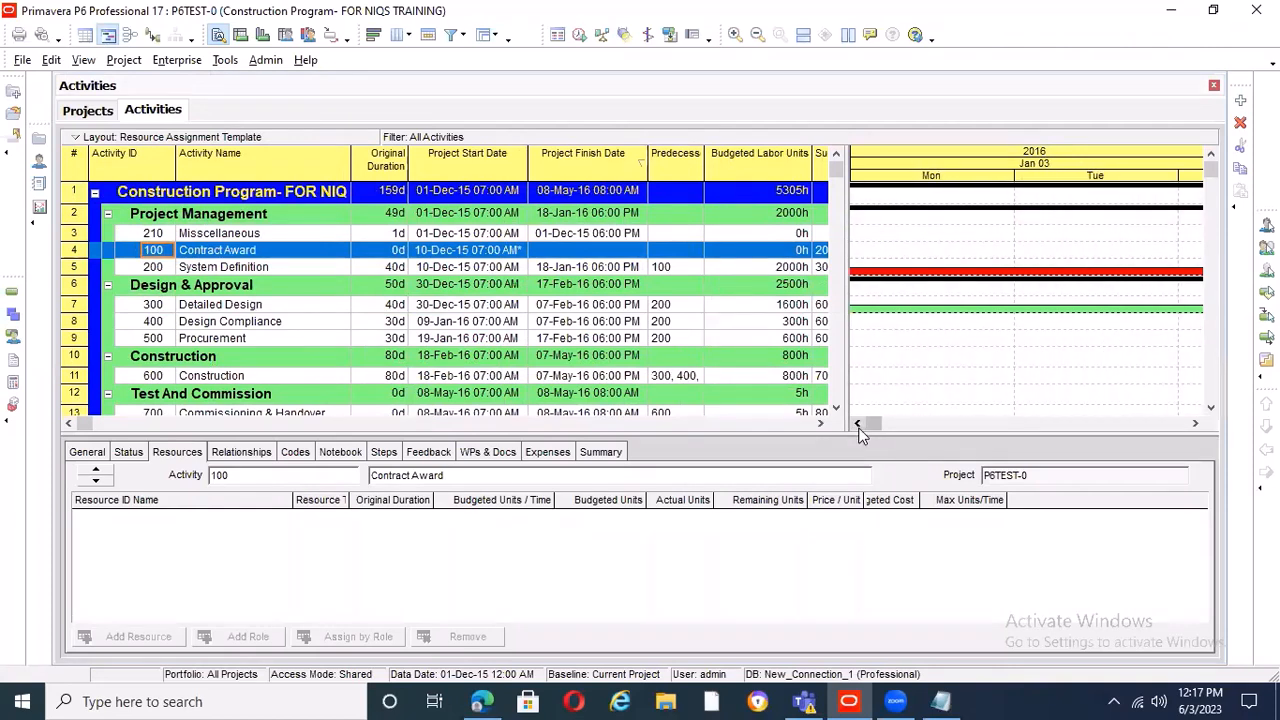
{"action": "left_click", "coordinate": [857, 423]}
{"action": "left_click", "coordinate": [857, 423]}
{"action": "left_click", "coordinate": [857, 423]}
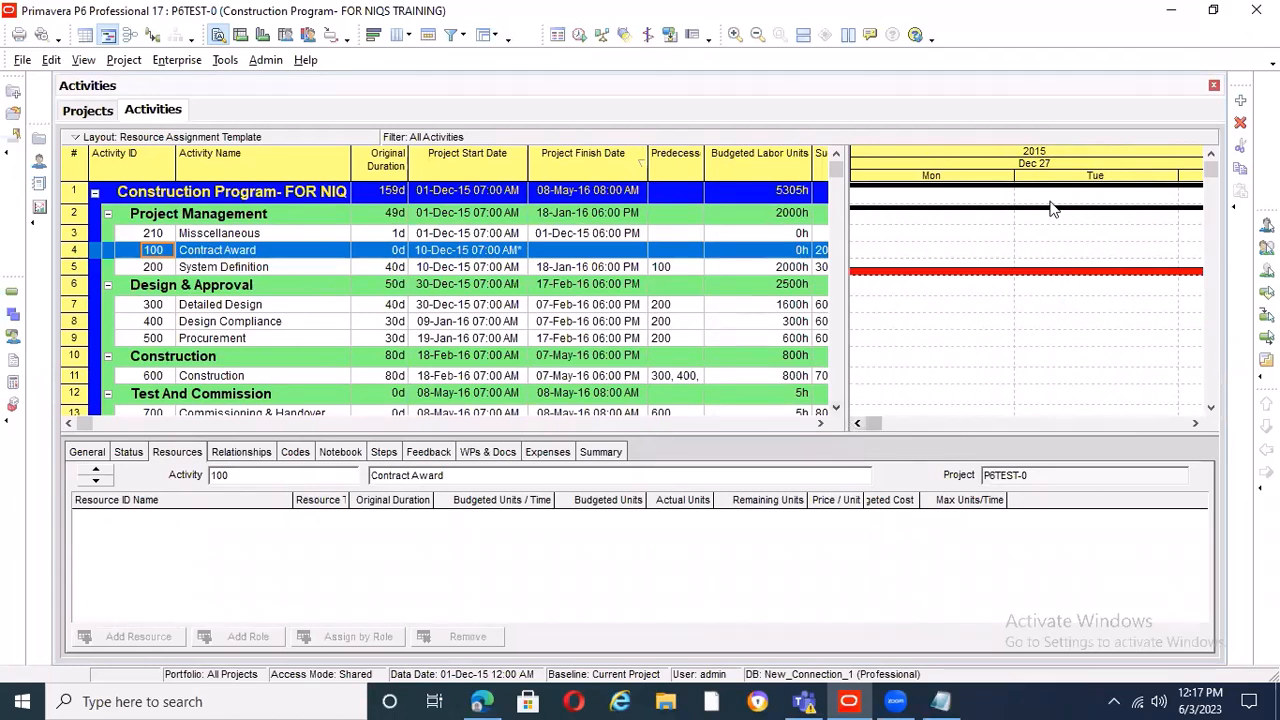
{"action": "left_click_drag", "start_coordinate": [1014, 180], "coordinate": [868, 182]}
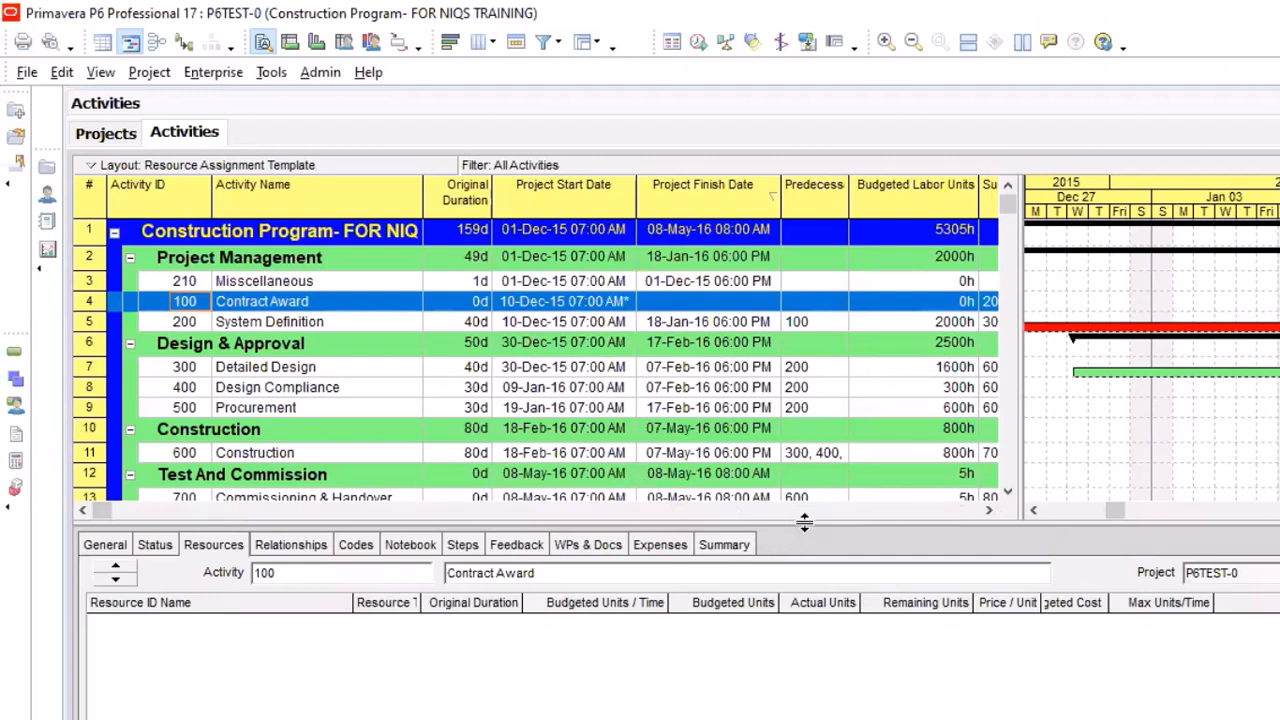
Extend the activity table area down to row 14 and widen the Activity Name column
{"action": "left_click_drag", "start_coordinate": [804, 521], "coordinate": [777, 576]}
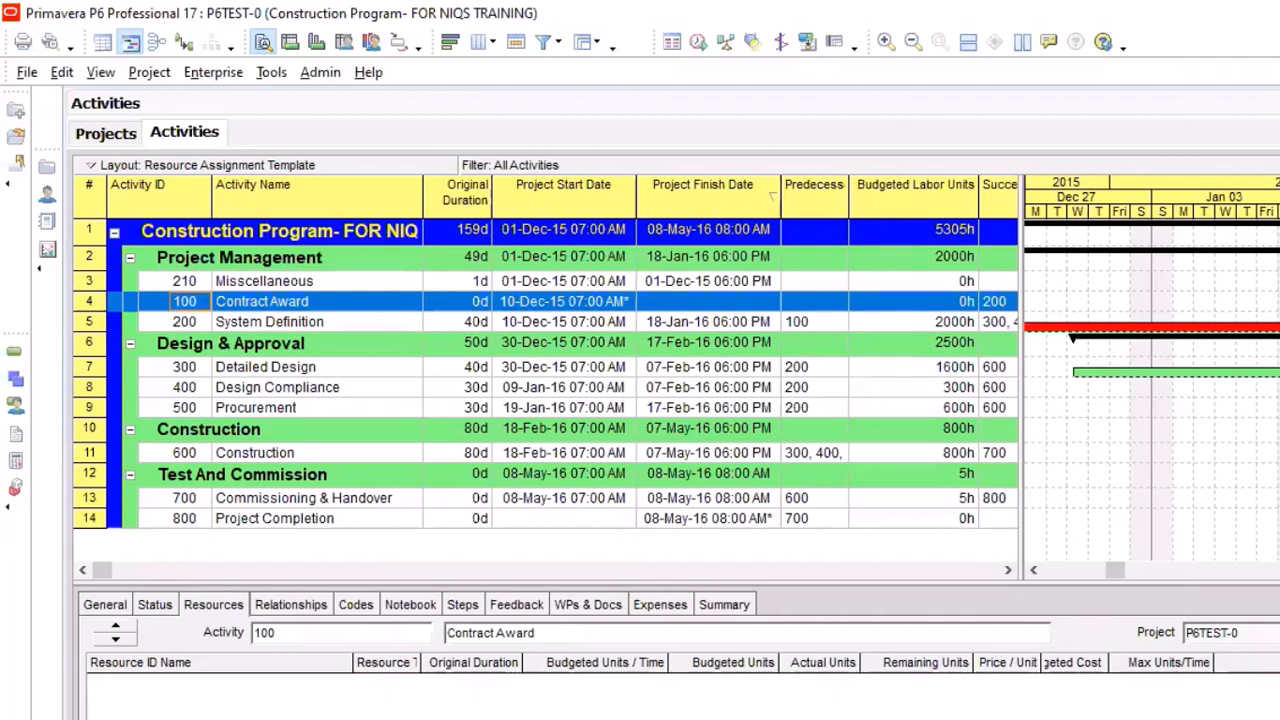
{"action": "left_click_drag", "start_coordinate": [1249, 191], "coordinate": [1189, 191]}
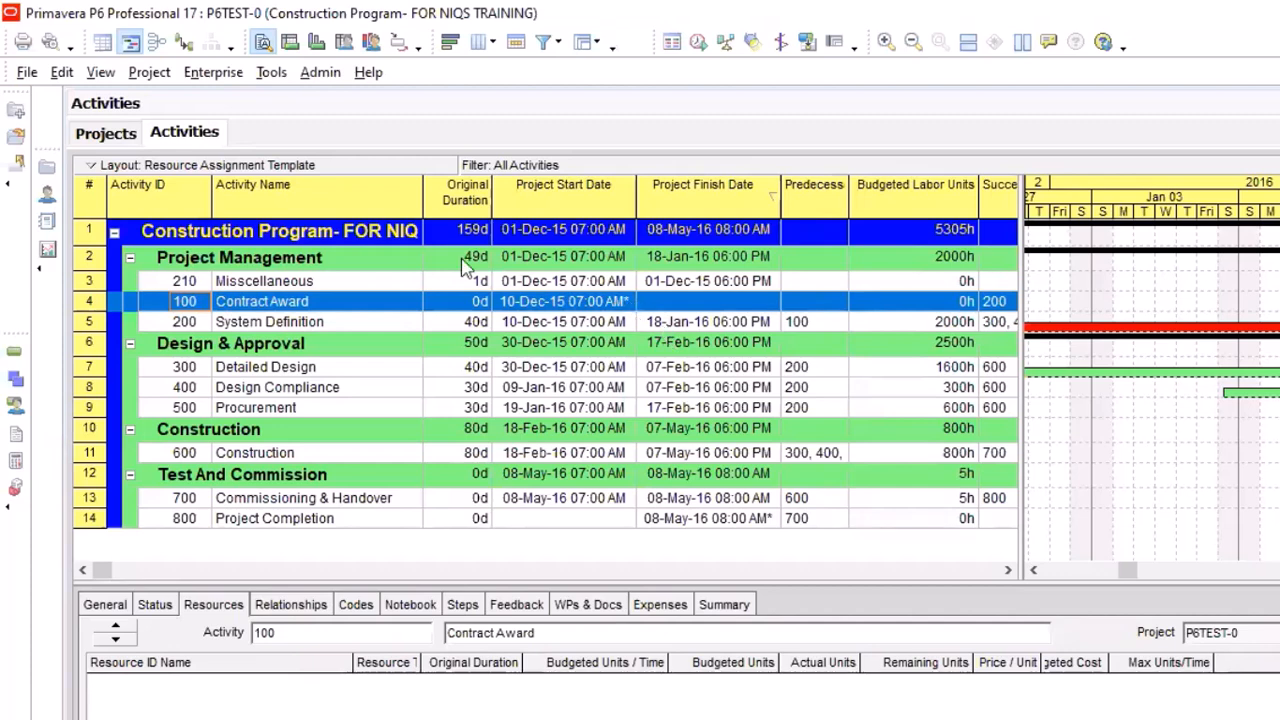
{"action": "left_click_drag", "start_coordinate": [423, 200], "coordinate": [450, 207]}
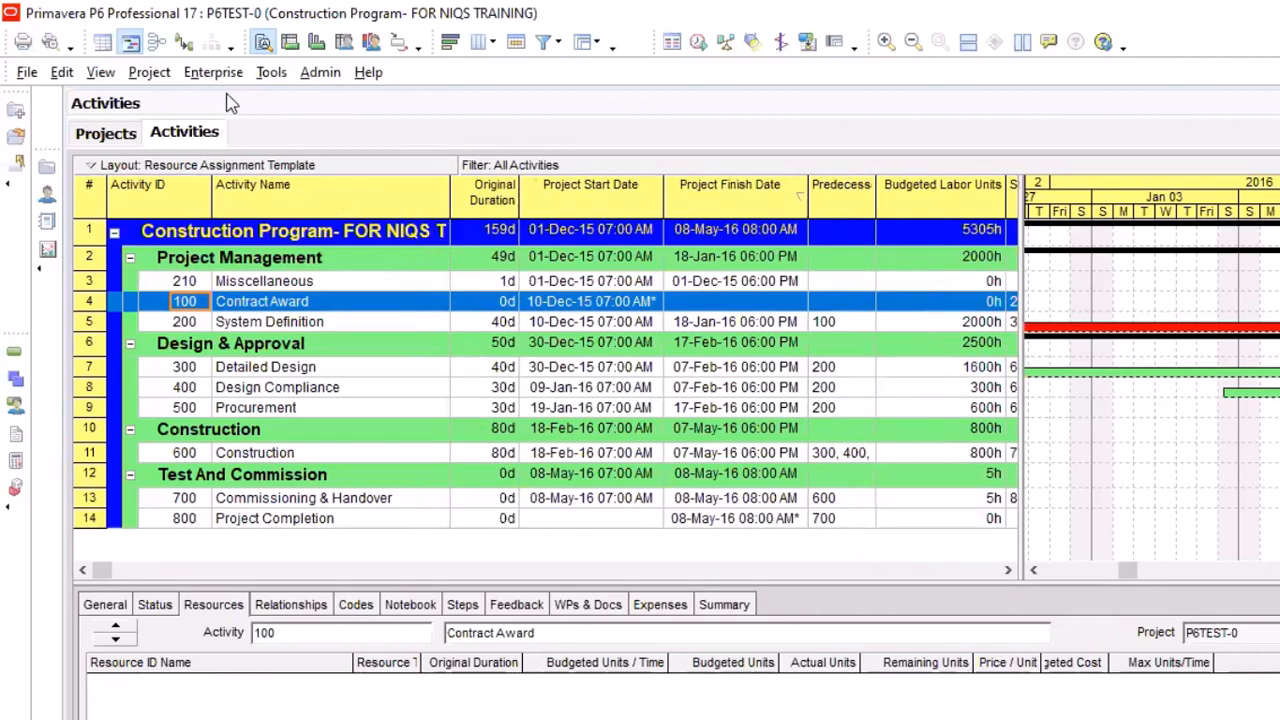
Switch to the COST LOADING notes in Notepad and add the line "Maintain baselines" below "2.Baselines"
{"action": "left_click", "coordinate": [160, 79]}
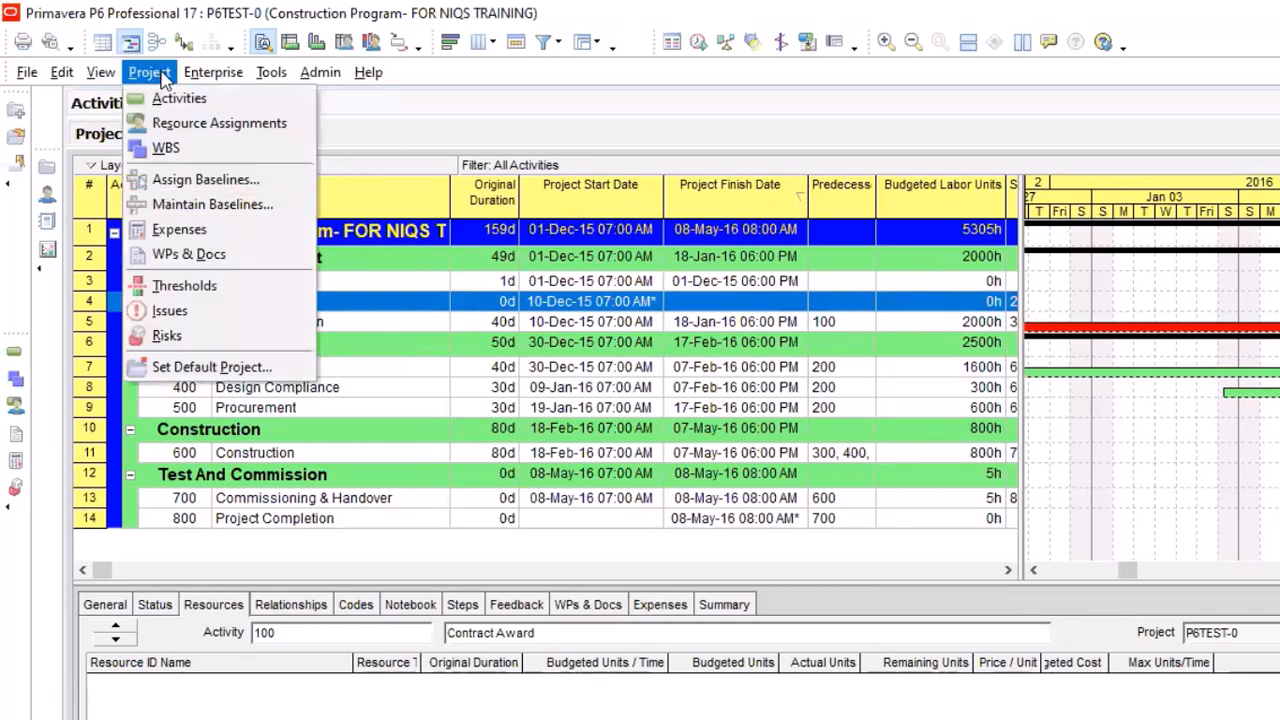
{"action": "key", "text": "Right"}
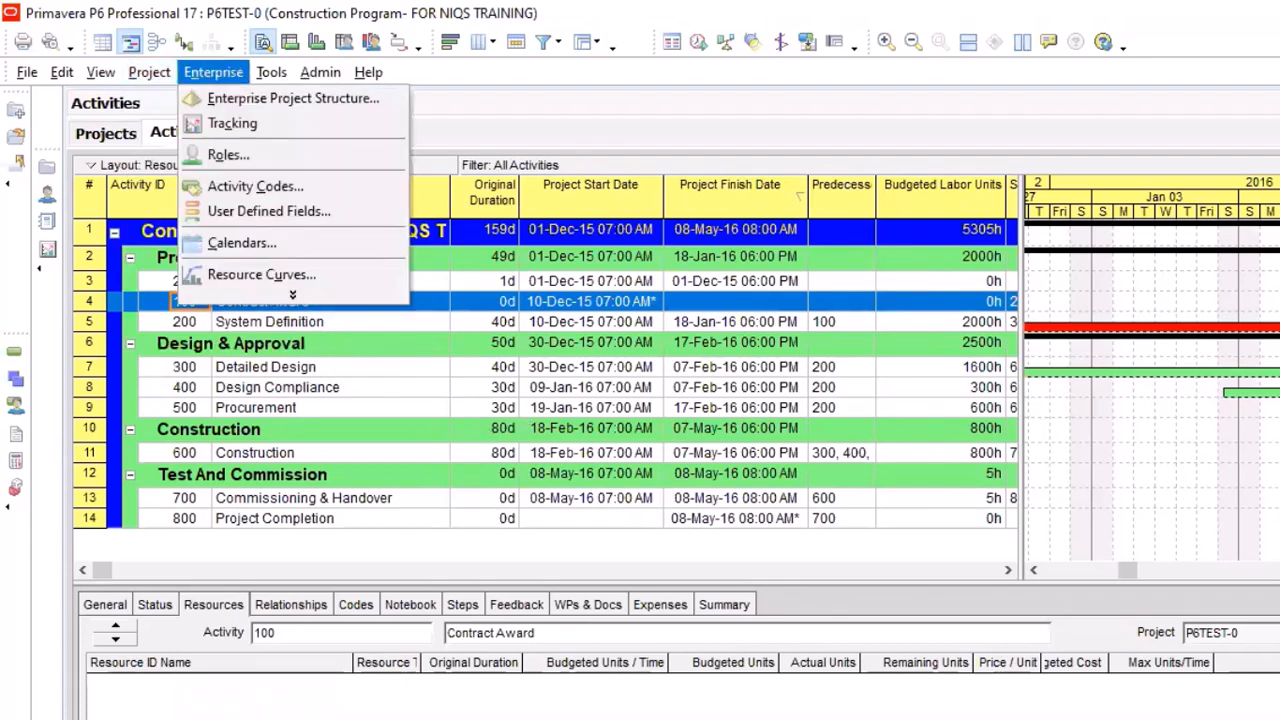
{"action": "key", "text": "alt+Tab"}
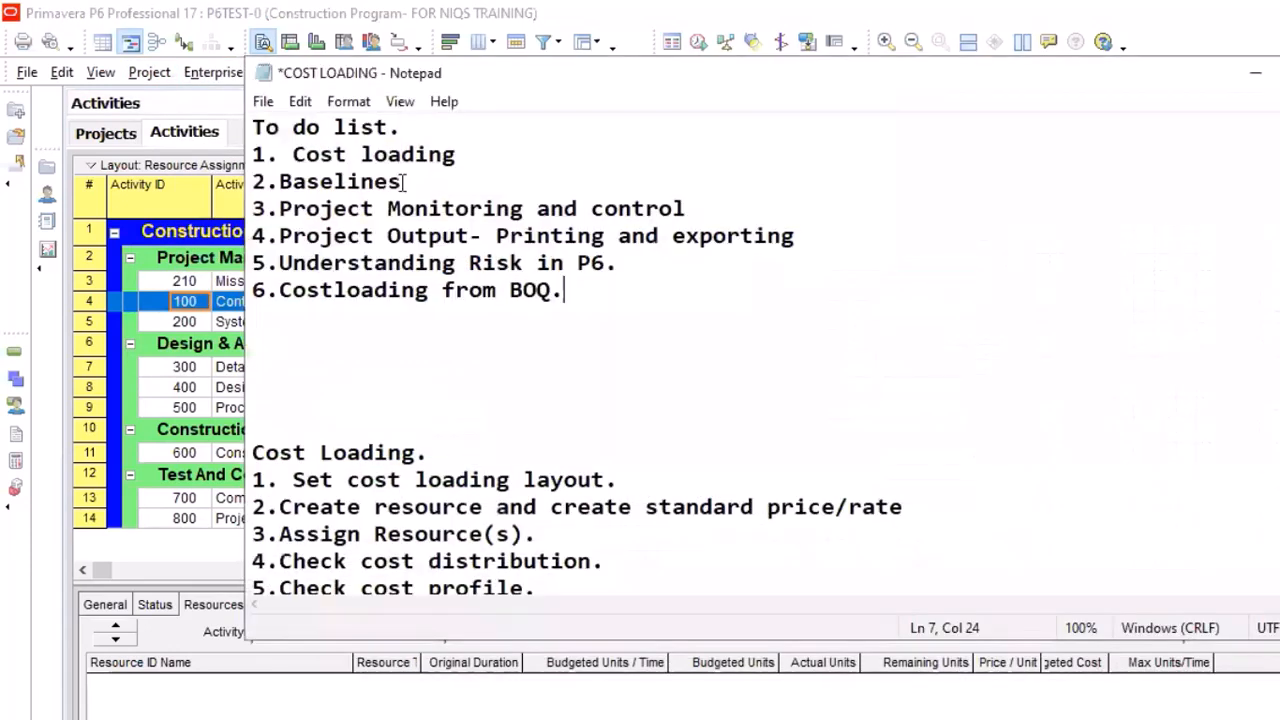
{"action": "left_click", "coordinate": [390, 170]}
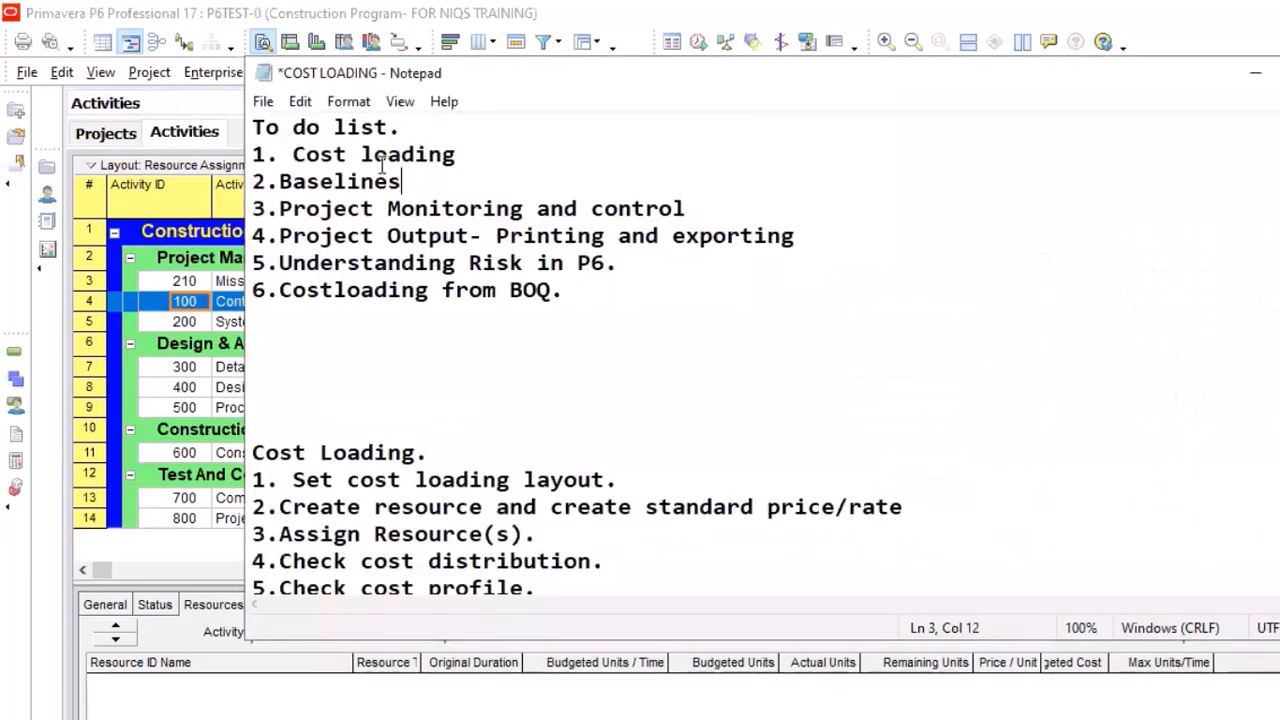
{"action": "key", "text": "Return"}
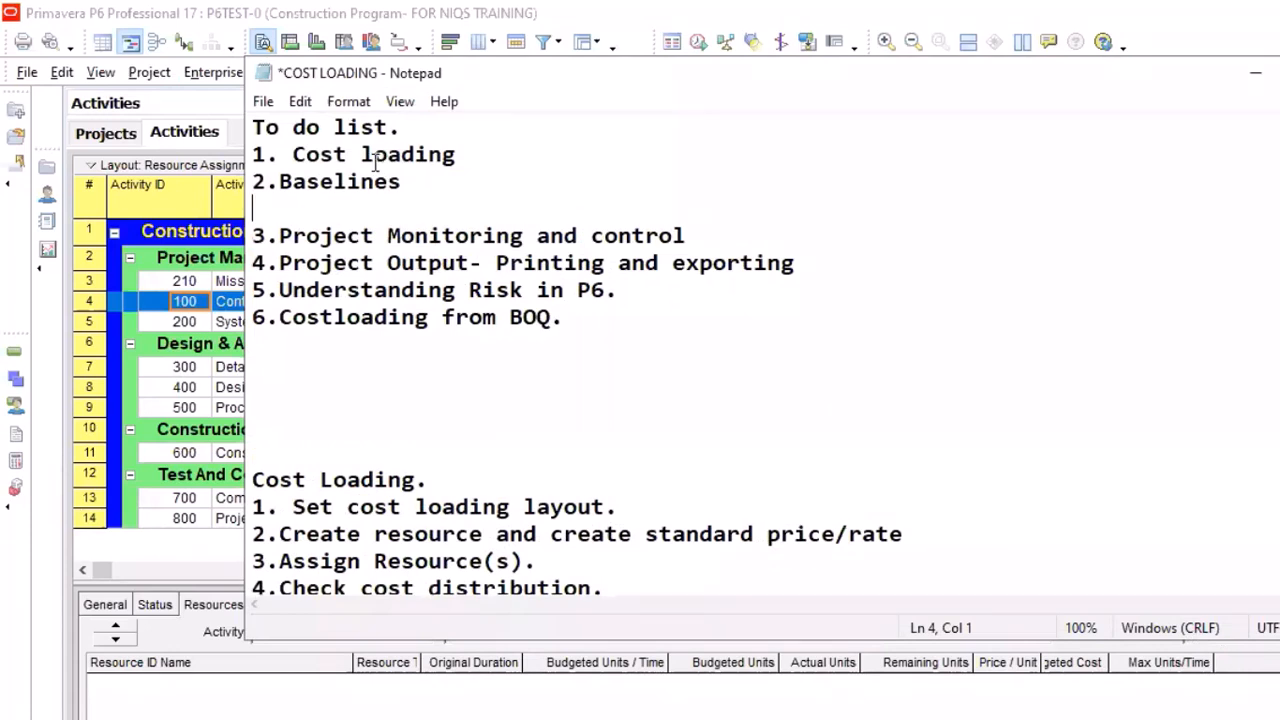
{"action": "type", "text": "Maint"}
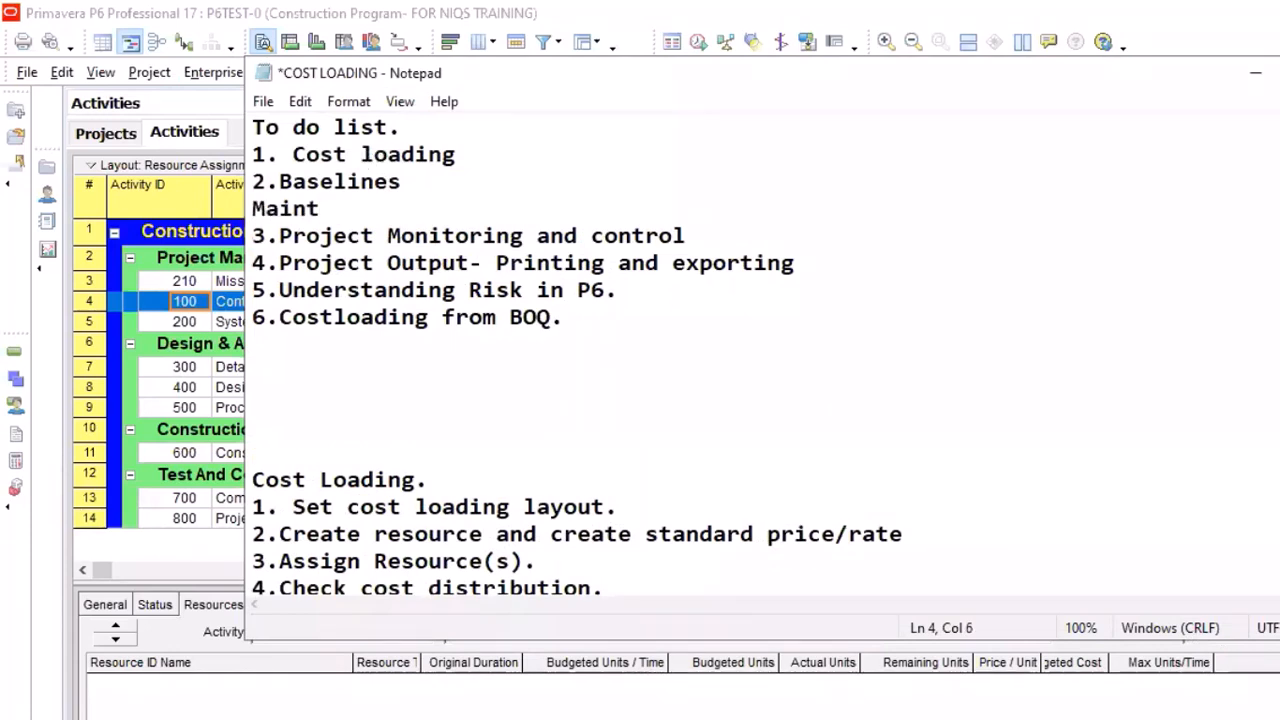
{"action": "type", "text": "ai"}
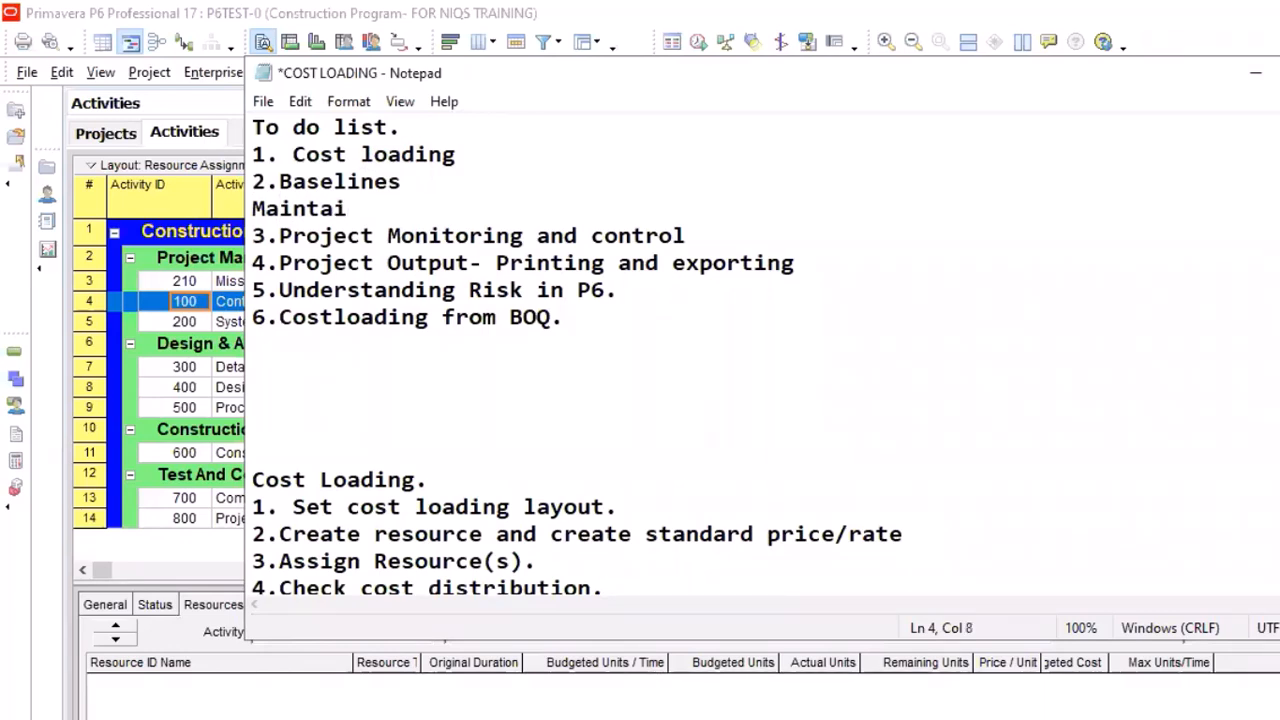
{"action": "type", "text": "n basel"}
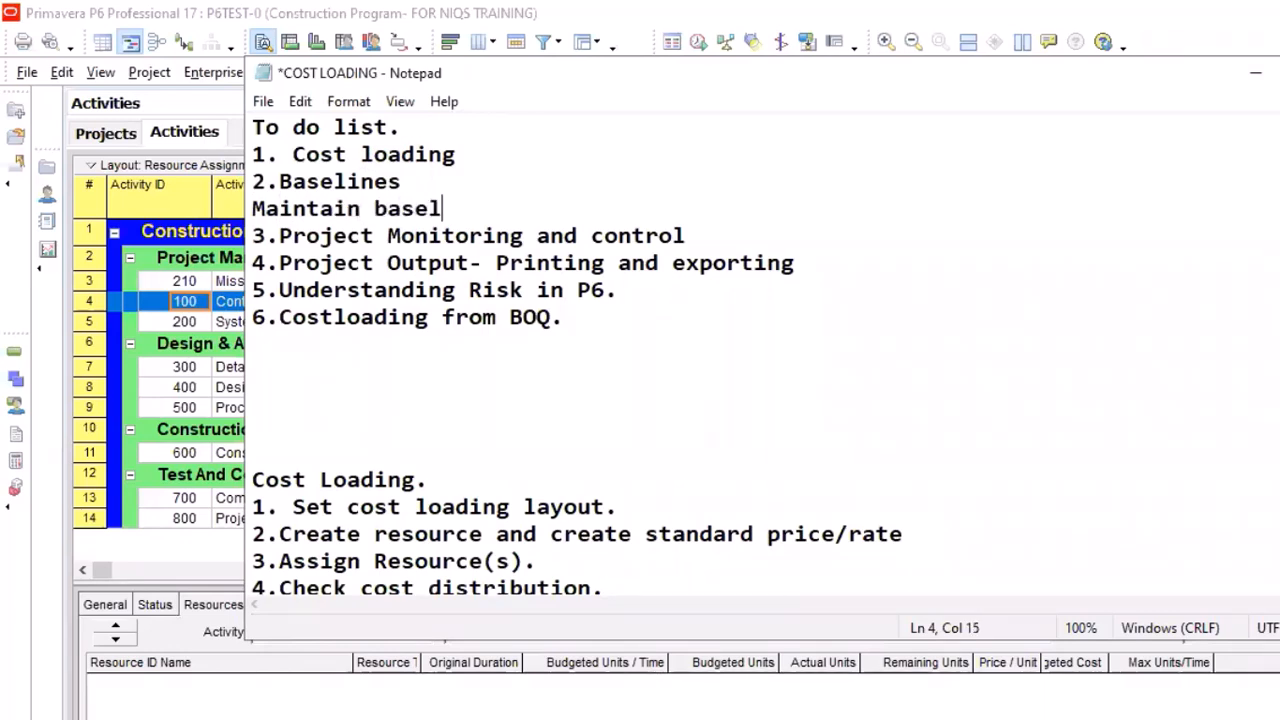
{"action": "type", "text": "ines"}
Add the line "Assign baseline." below "Maintain baselines" in the to-do list
{"action": "key", "text": "Return"}
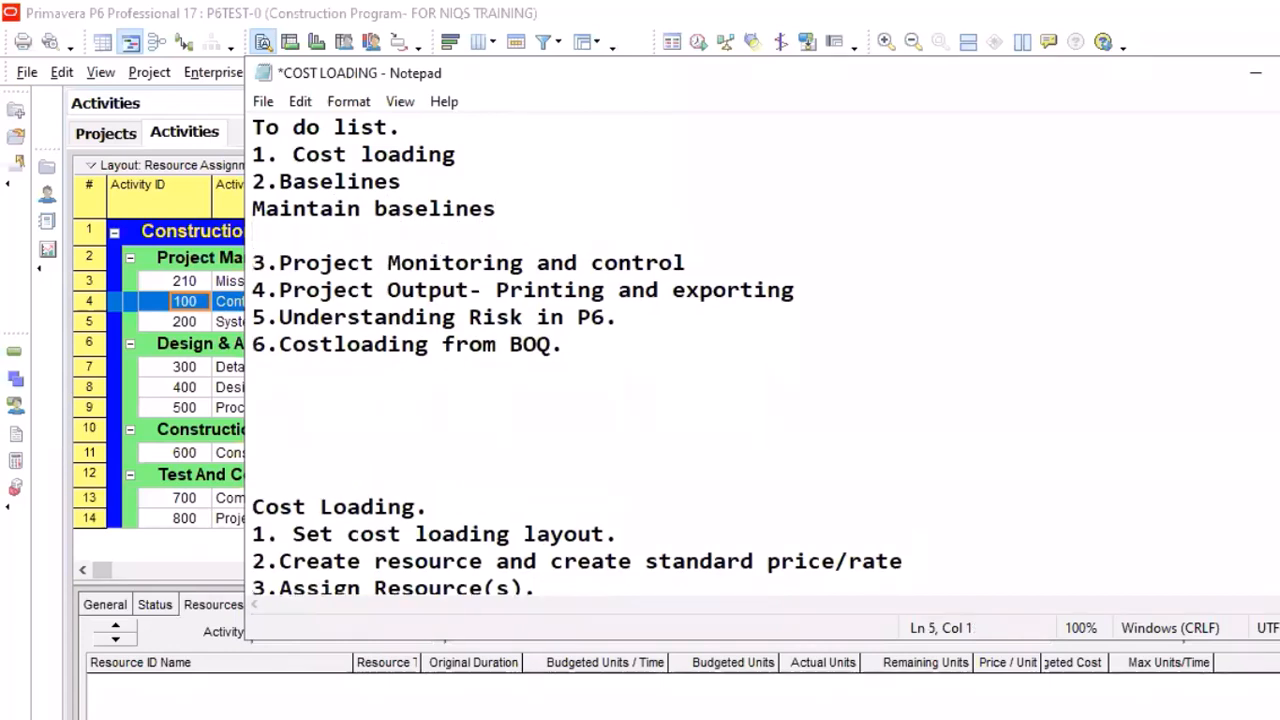
{"action": "type", "text": "Assign"}
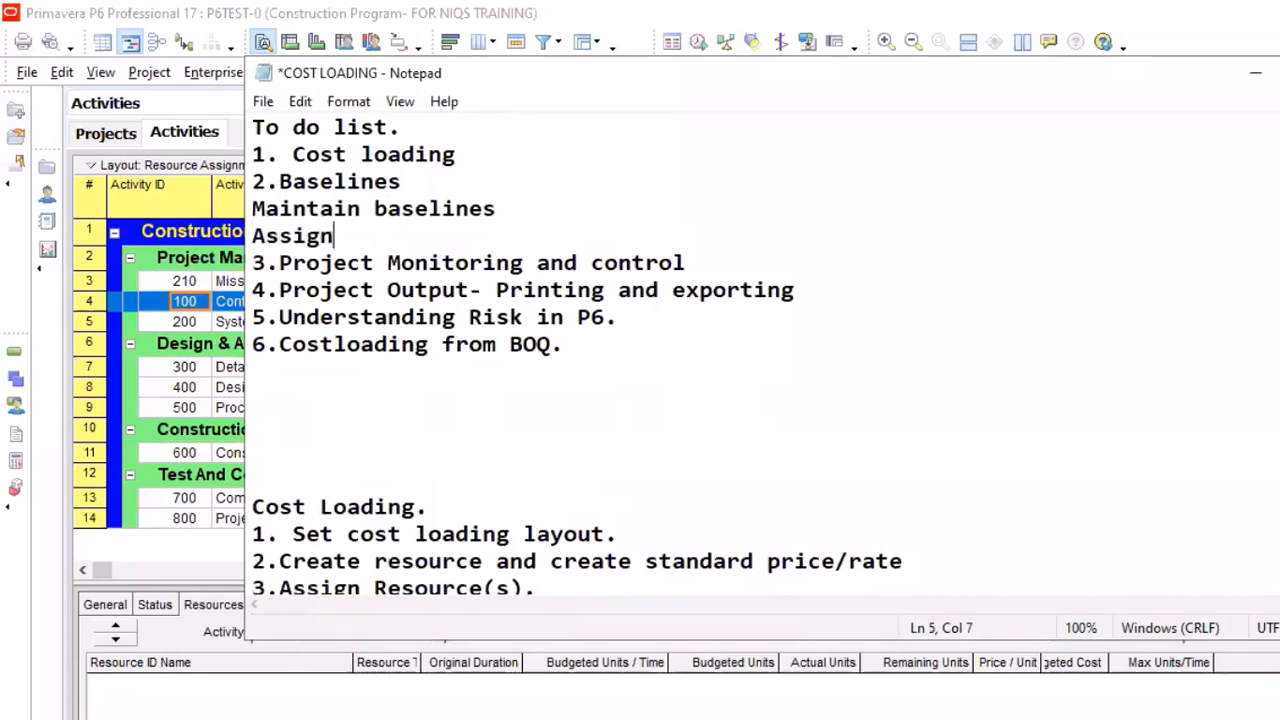
{"action": "type", "text": " baseline"}
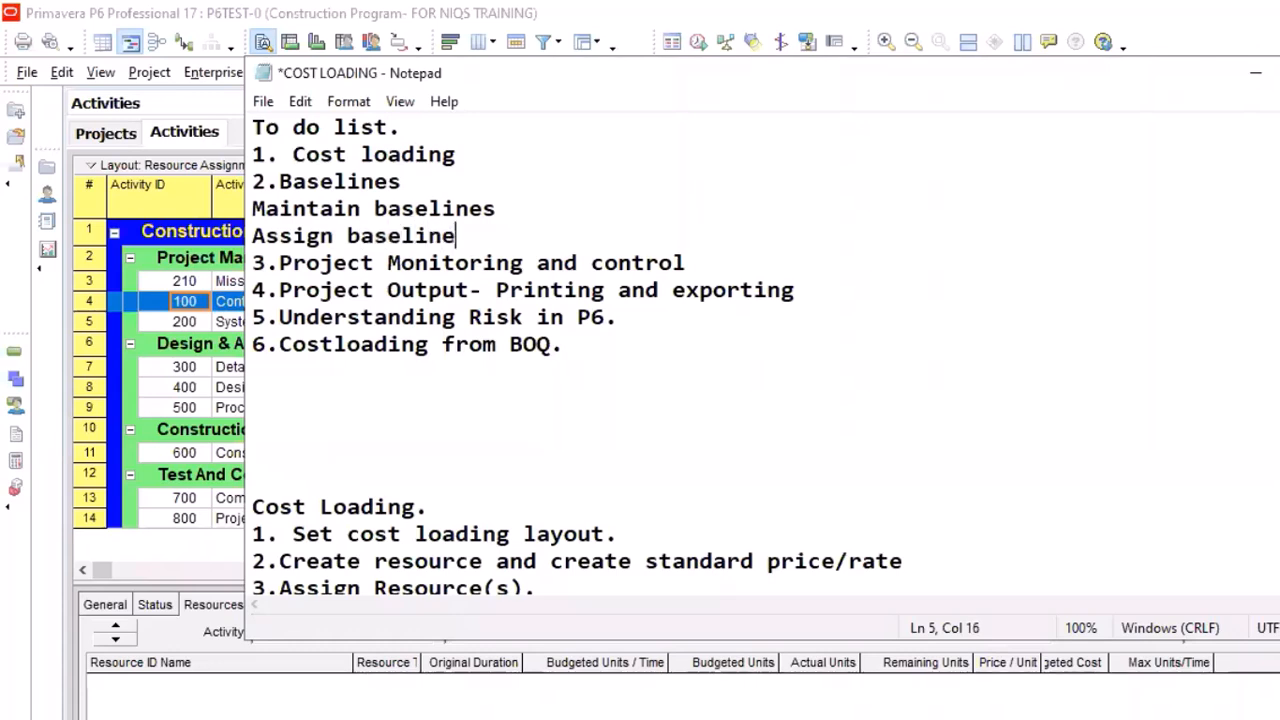
{"action": "type", "text": "."}
Append "- 50 baselines" to the "Maintain baselines" line and "3 max." to the "Assign baseline." line
{"action": "left_click", "coordinate": [492, 200]}
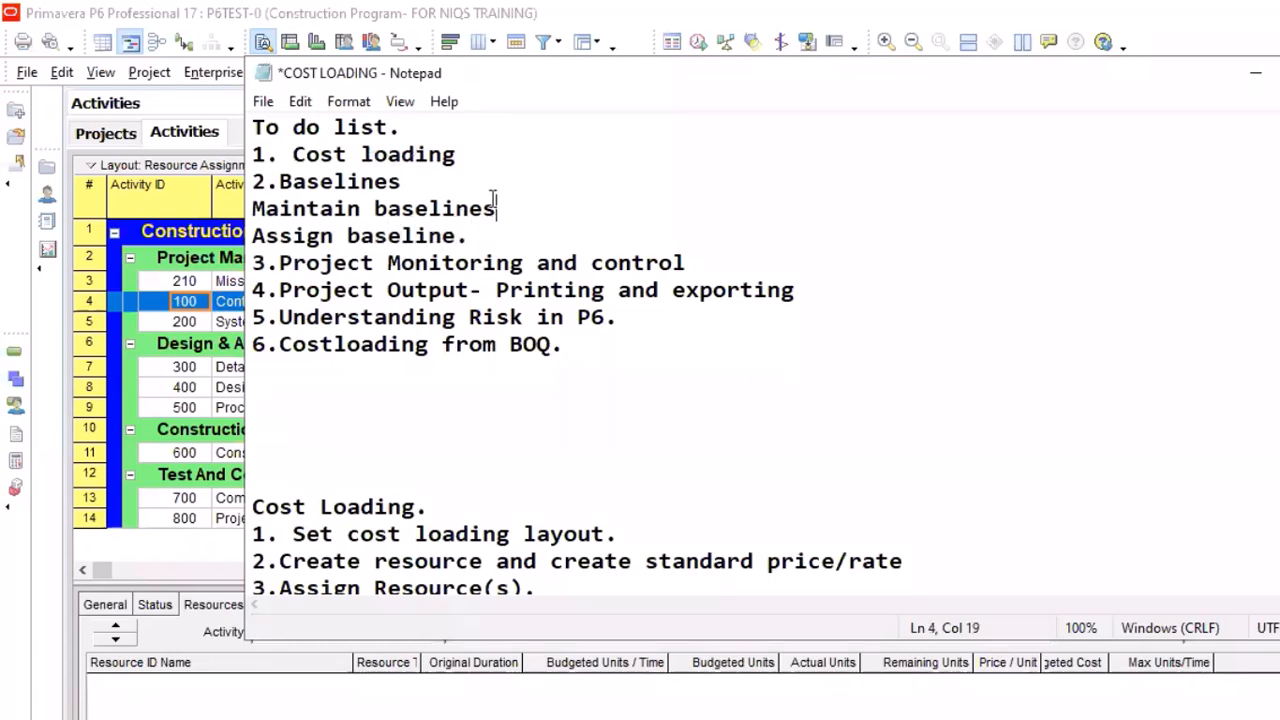
{"action": "type", "text": "- 50 baselin"}
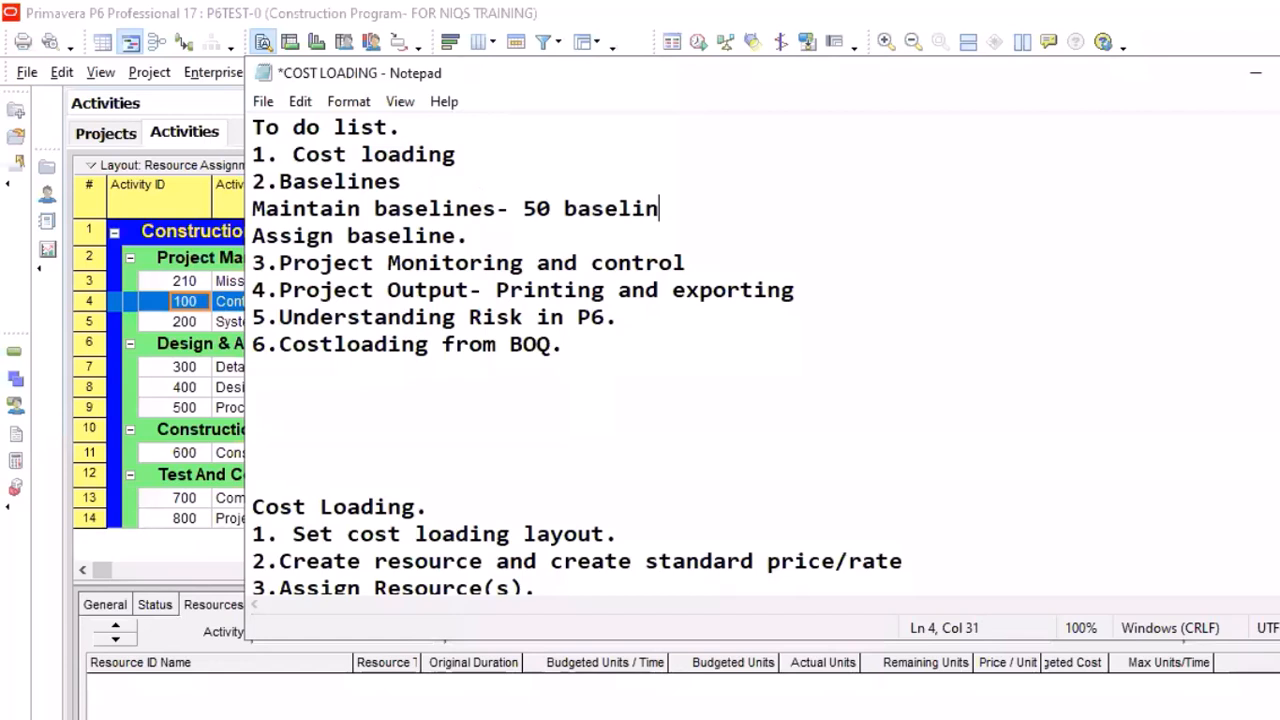
{"action": "type", "text": "es"}
{"action": "left_click", "coordinate": [492, 235]}
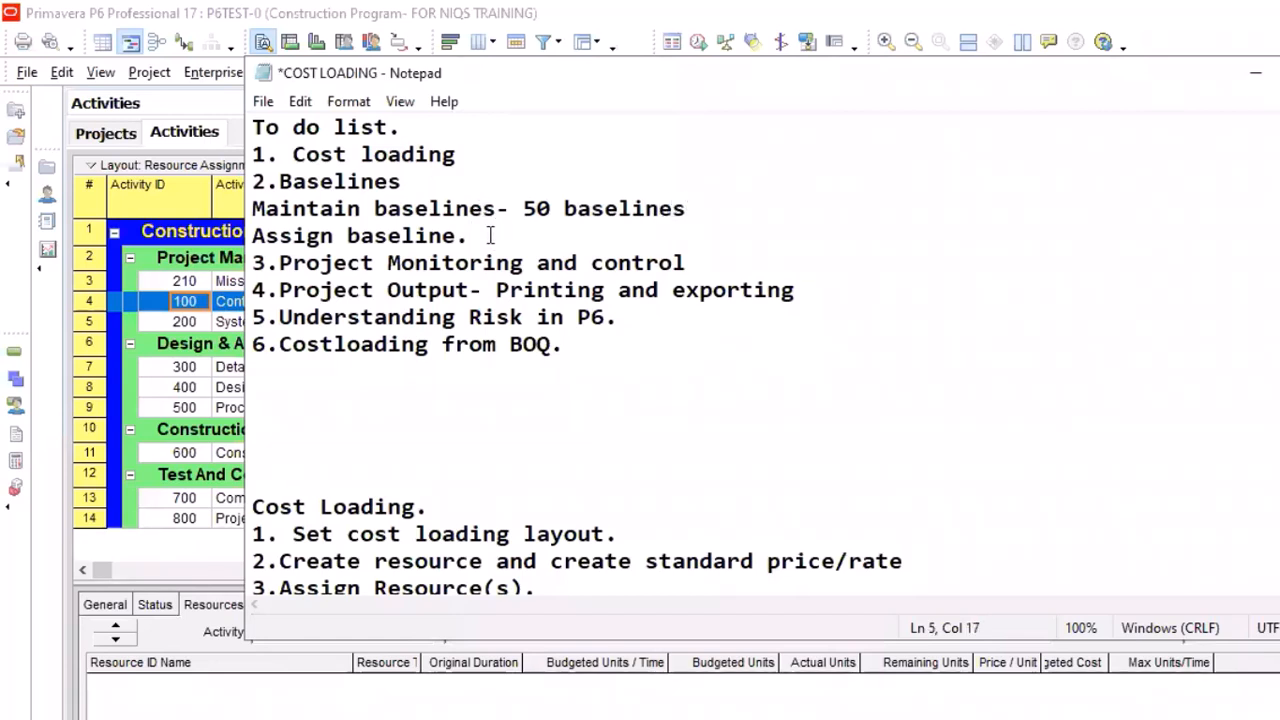
{"action": "type", "text": "3 max."}
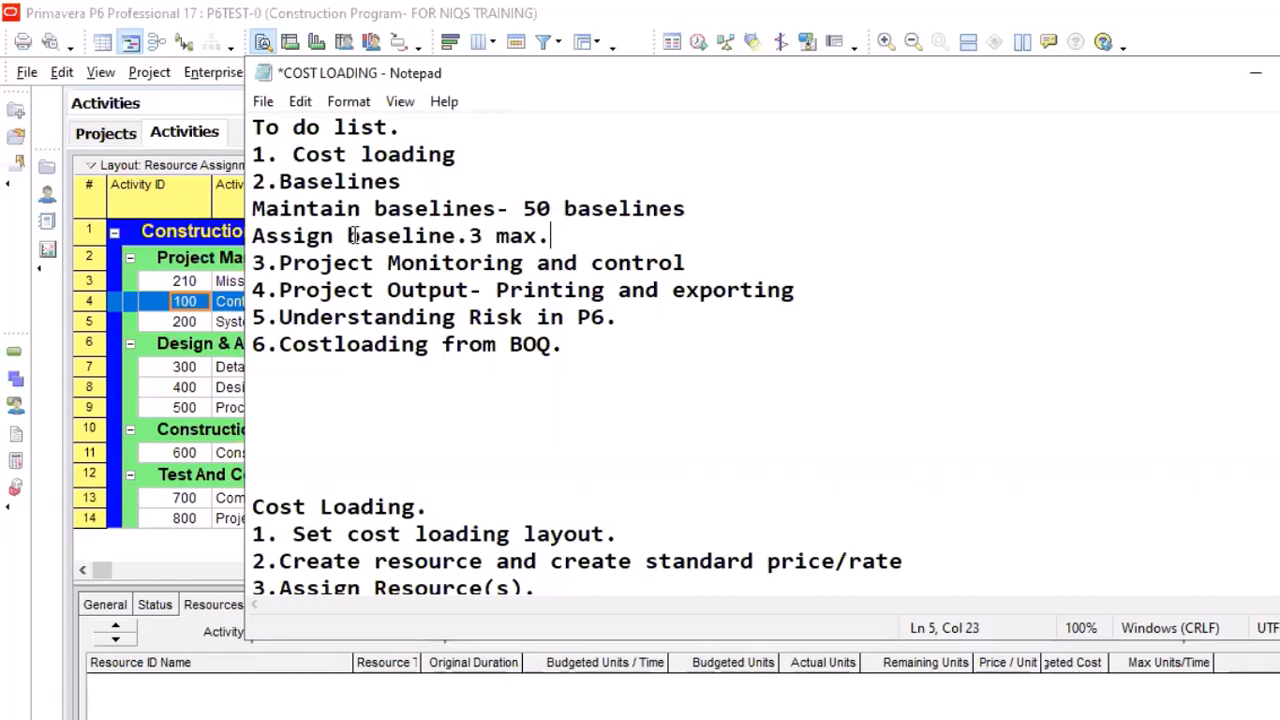
Insert two blank lines after the "Assign baseline.3 max." line and one blank line after "1. Cost loading"
{"action": "key", "text": "Return"}
{"action": "key", "text": "Return"}
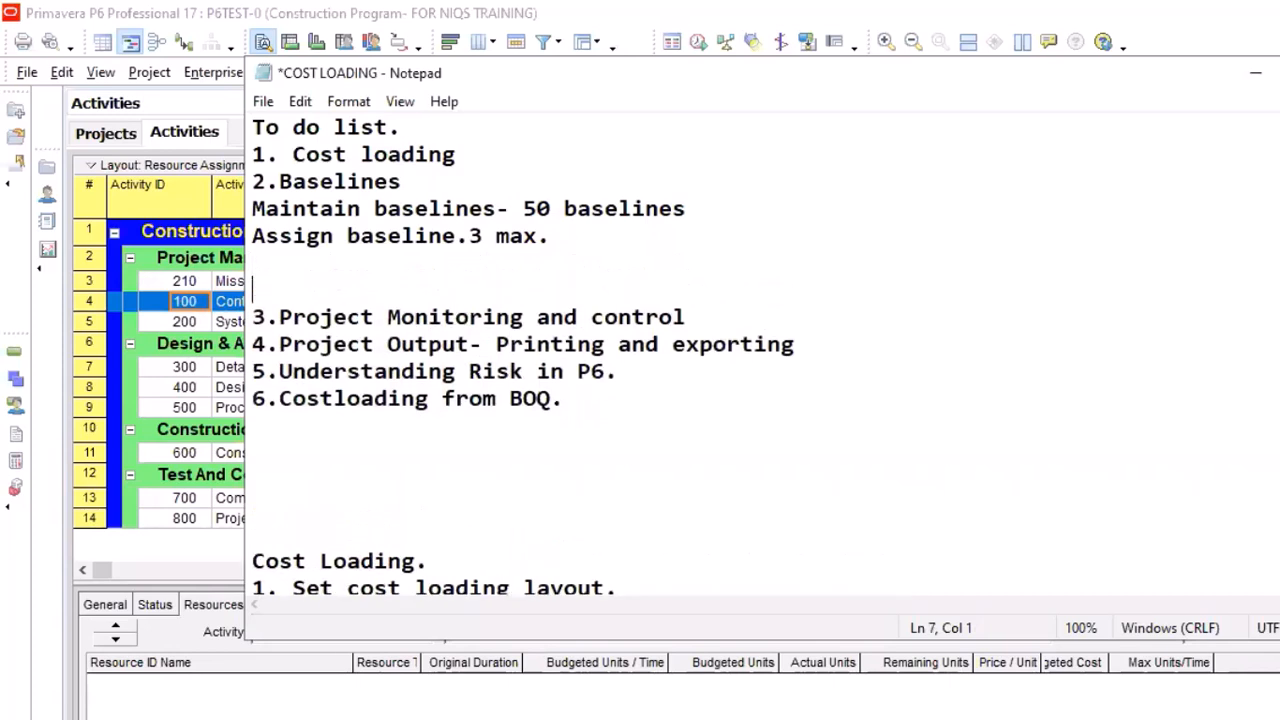
{"action": "left_click", "coordinate": [474, 155]}
{"action": "key", "text": "Return"}
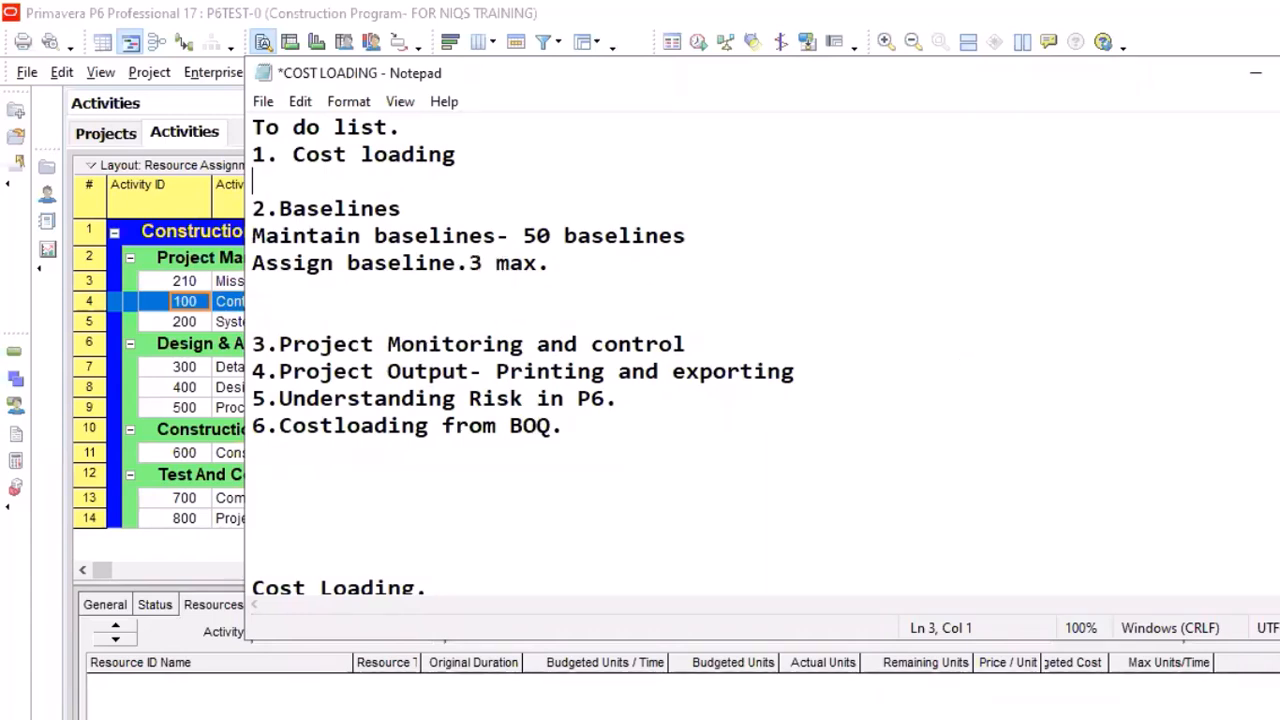
Minimize the notes and open Maintain Baselines for the project in Primavera P6, moving the dialog up off the activity table
{"action": "left_click", "coordinate": [1260, 73]}
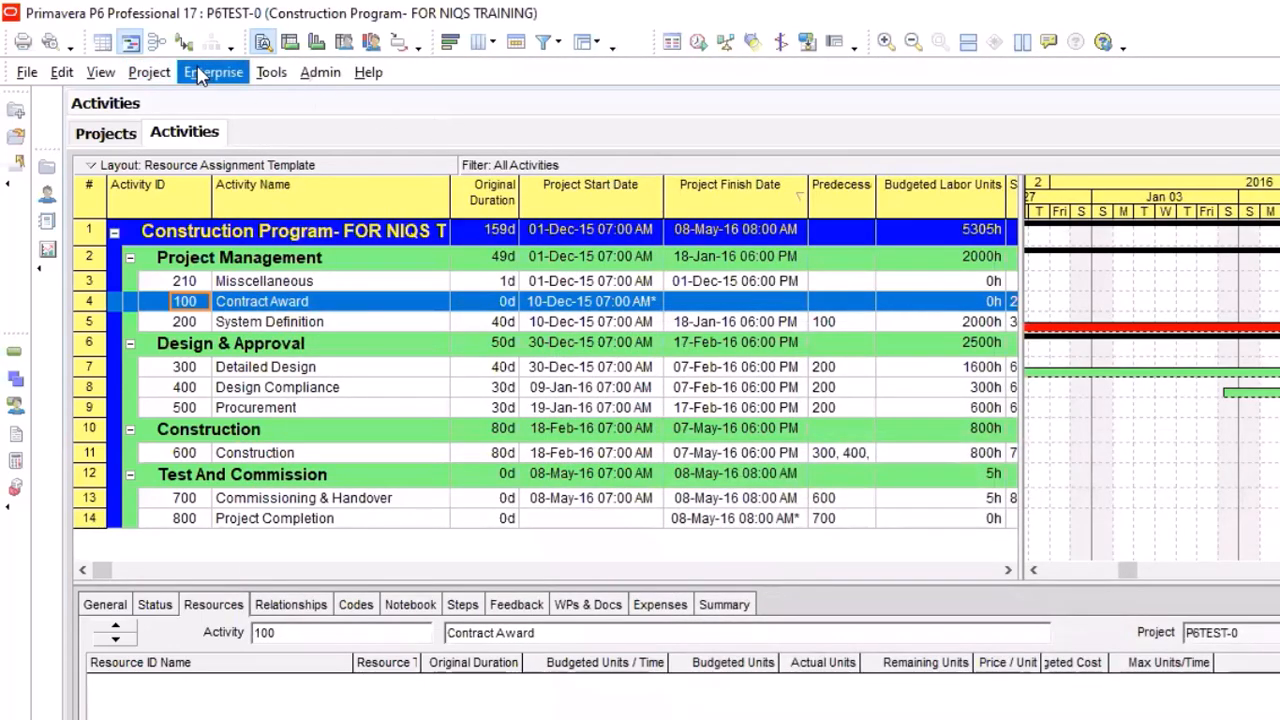
{"action": "left_click", "coordinate": [152, 75]}
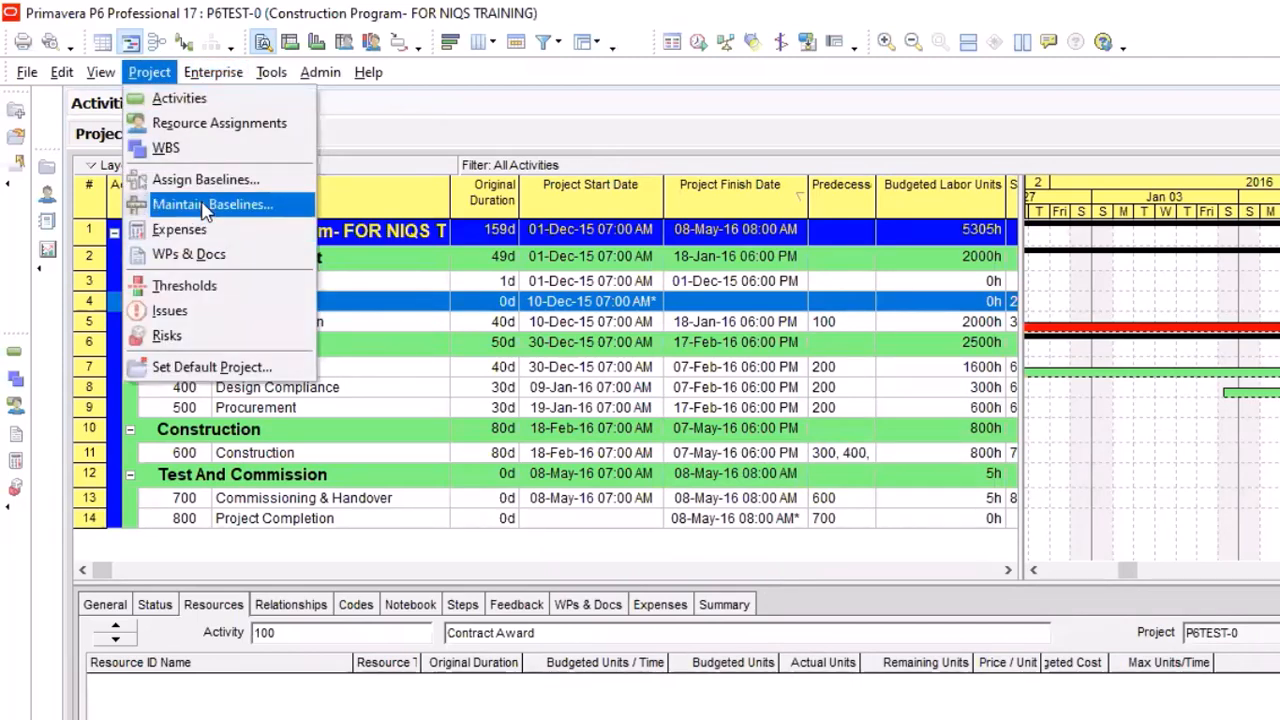
{"action": "left_click", "coordinate": [209, 205]}
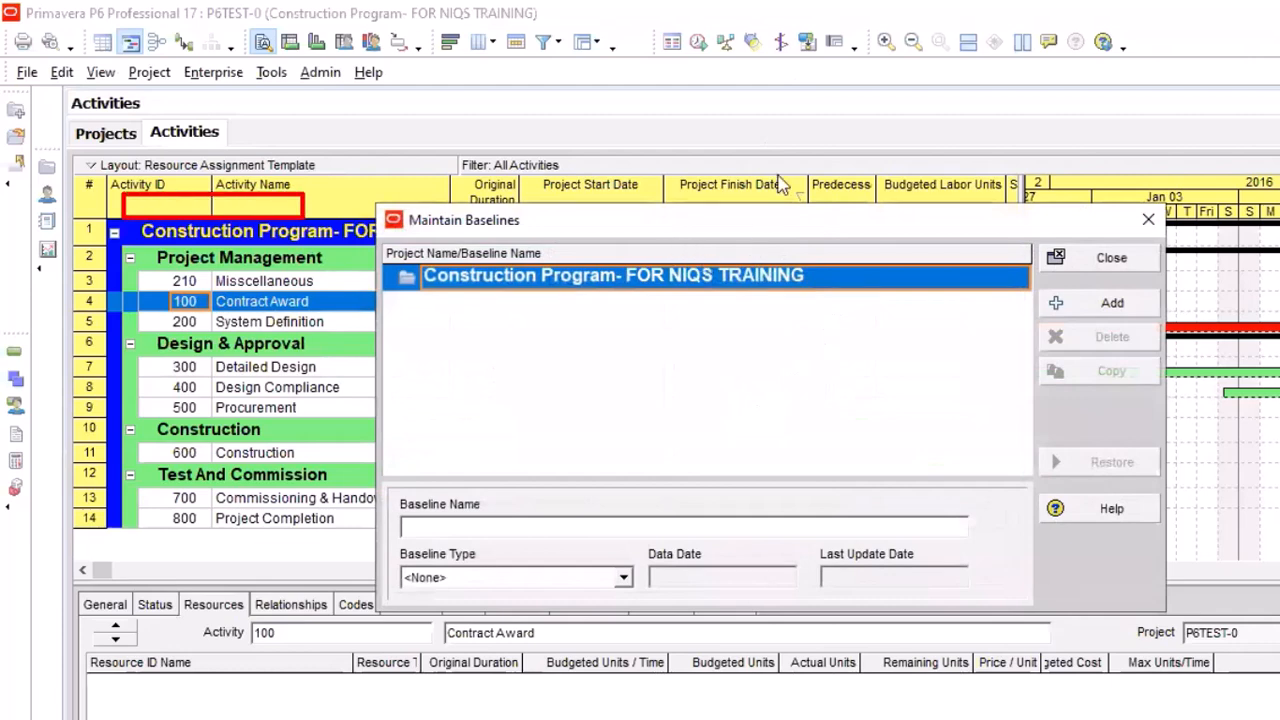
{"action": "left_click_drag", "start_coordinate": [662, 222], "coordinate": [646, 52]}
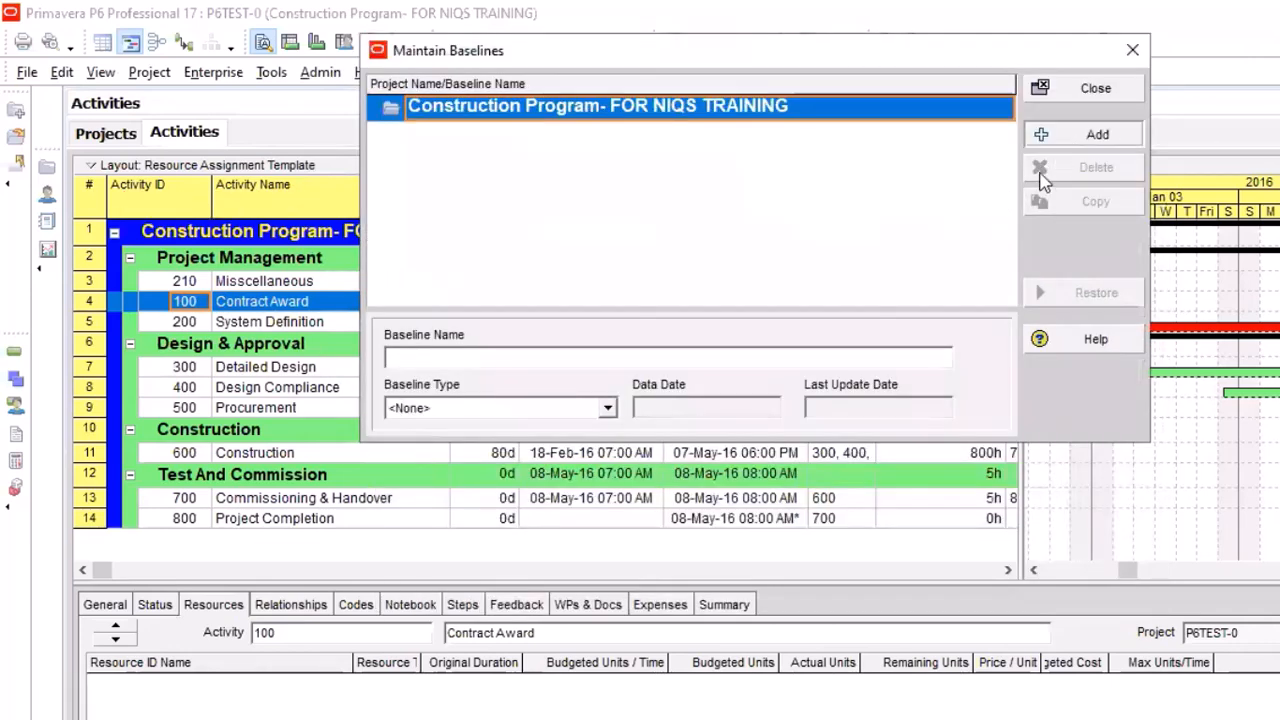
Add a new baseline by saving a copy of the current project
{"action": "left_click", "coordinate": [1090, 134]}
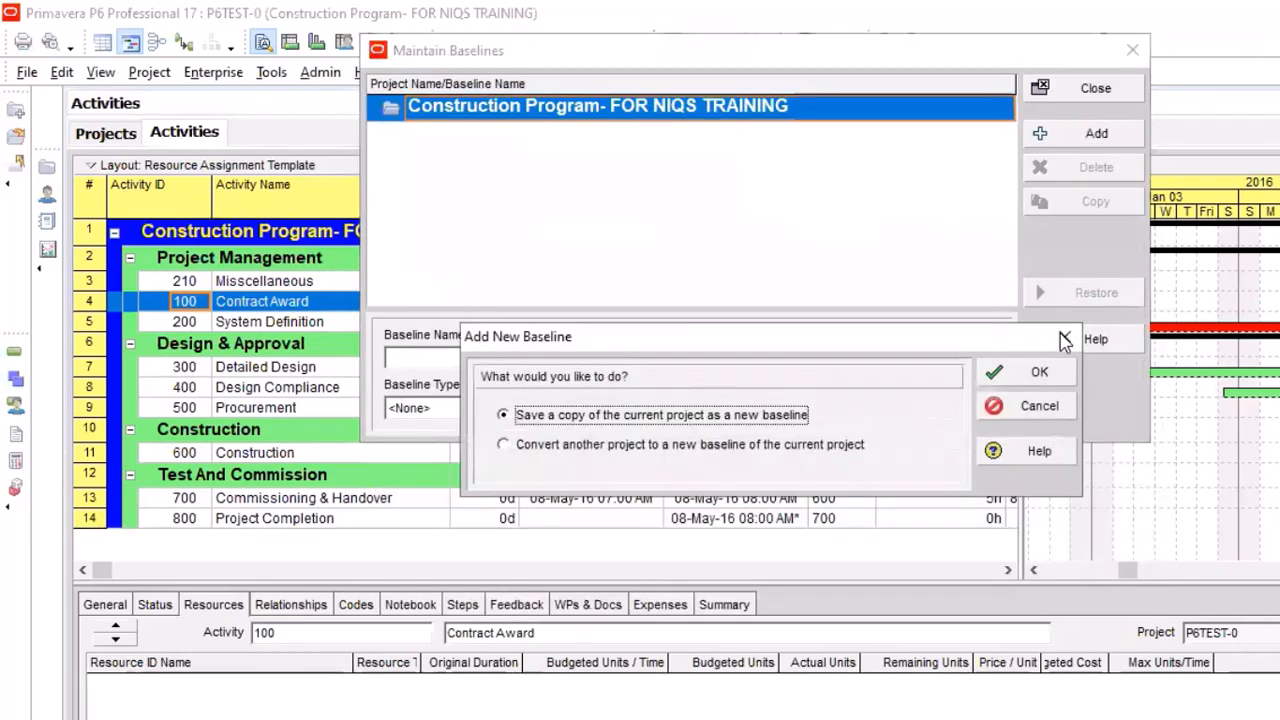
{"action": "left_click", "coordinate": [1062, 336]}
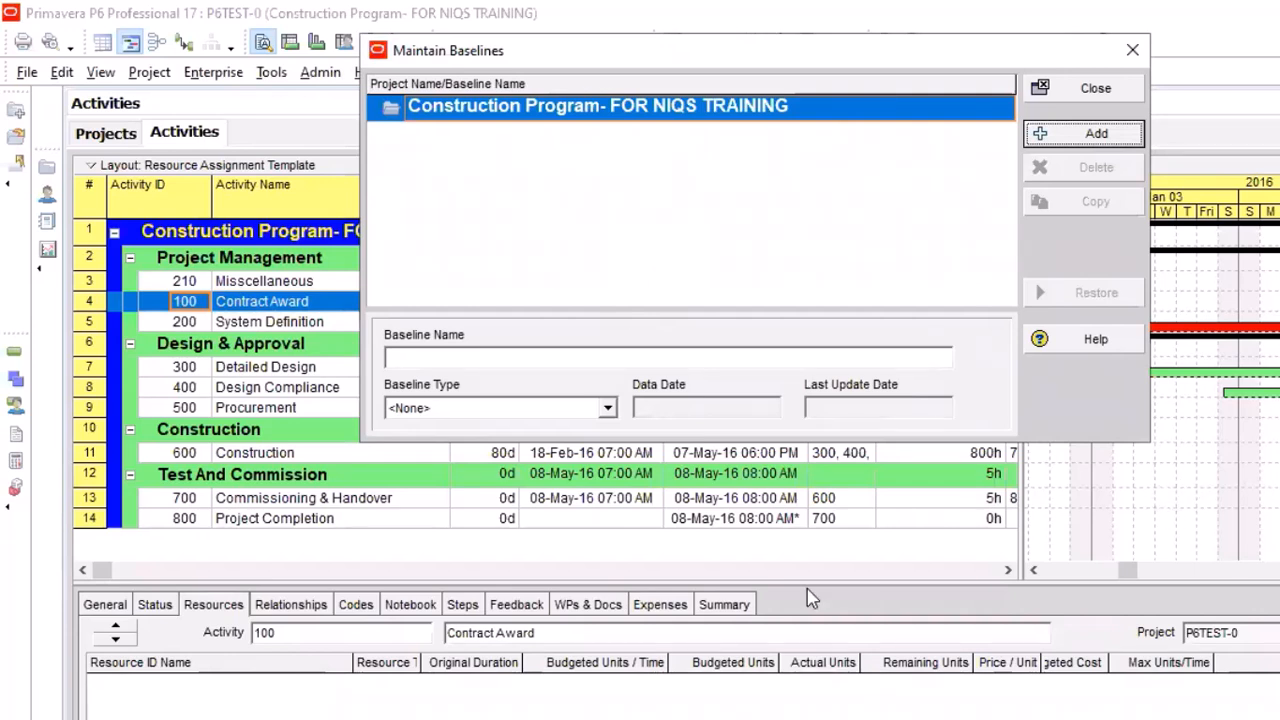
{"action": "left_click", "coordinate": [1080, 140]}
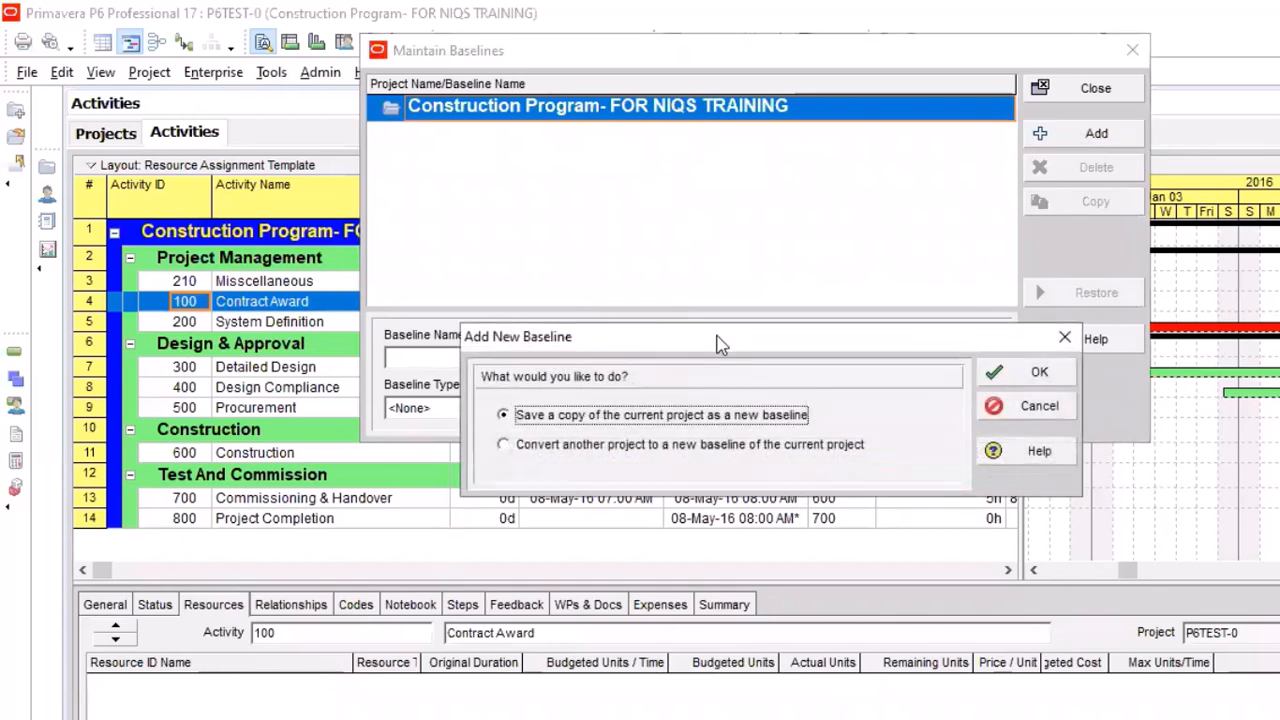
{"action": "left_click_drag", "start_coordinate": [720, 343], "coordinate": [670, 266]}
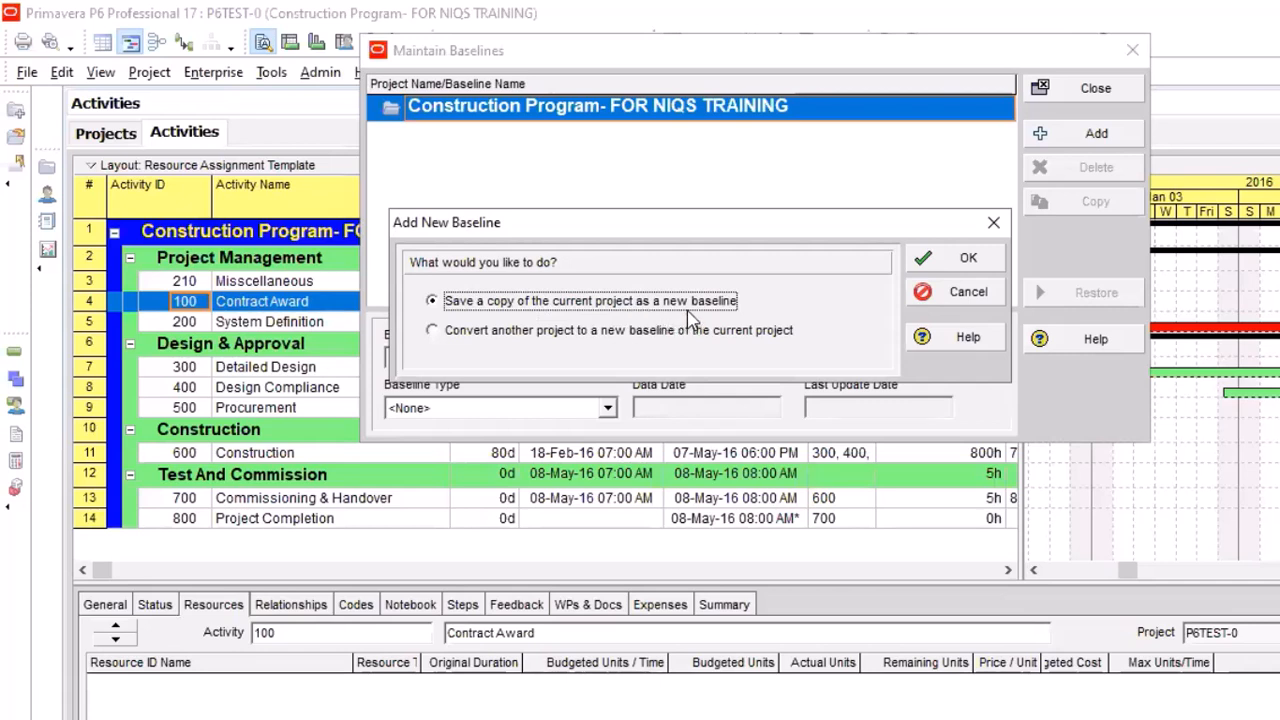
{"action": "left_click", "coordinate": [436, 342]}
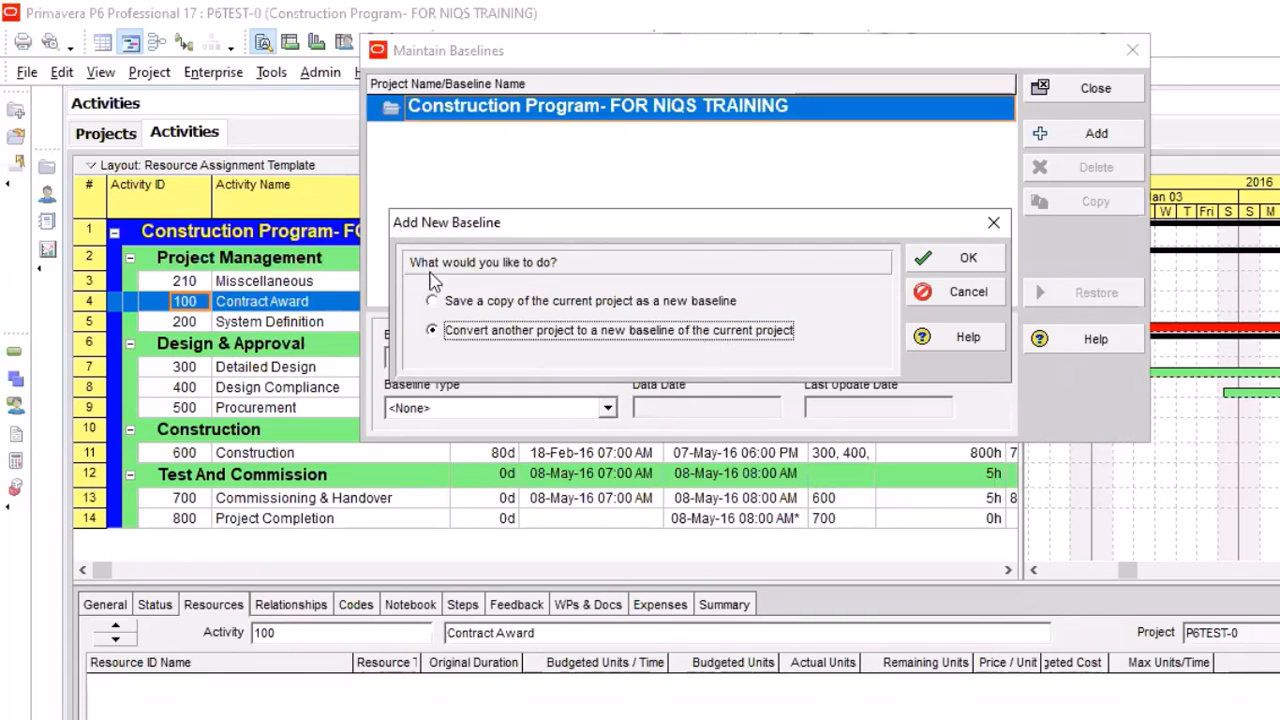
{"action": "left_click", "coordinate": [433, 304]}
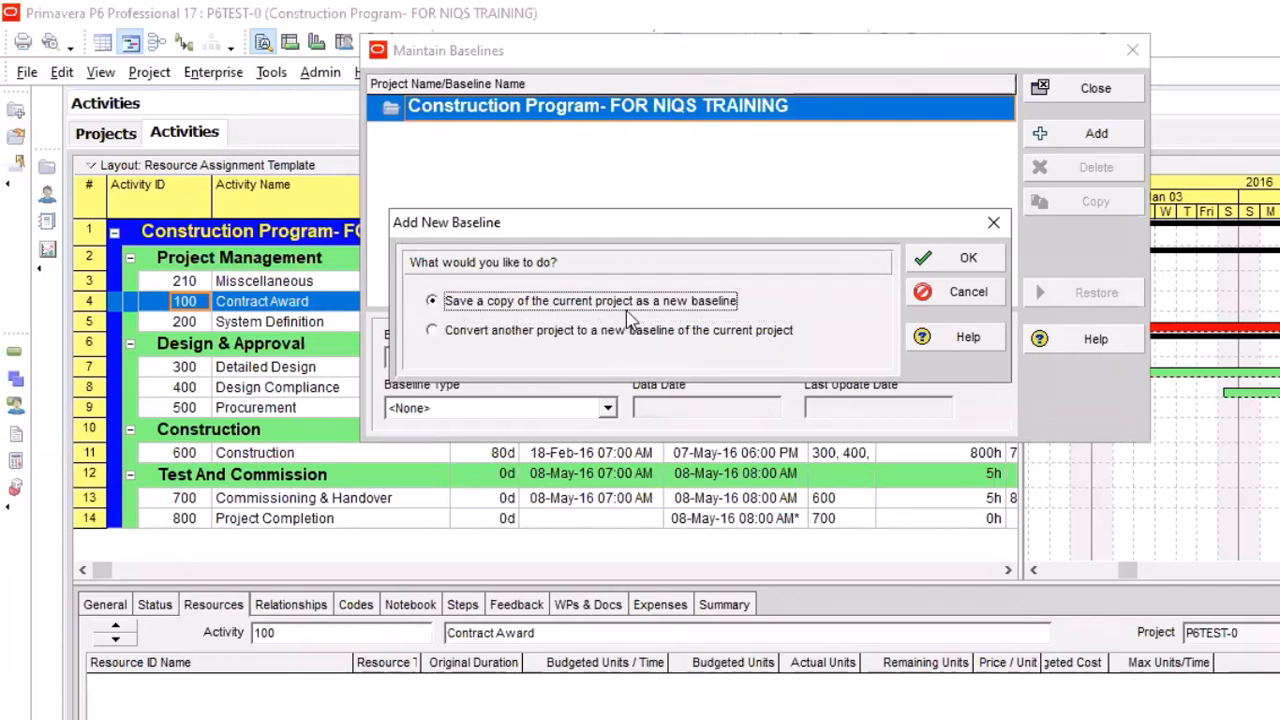
{"action": "left_click", "coordinate": [968, 260]}
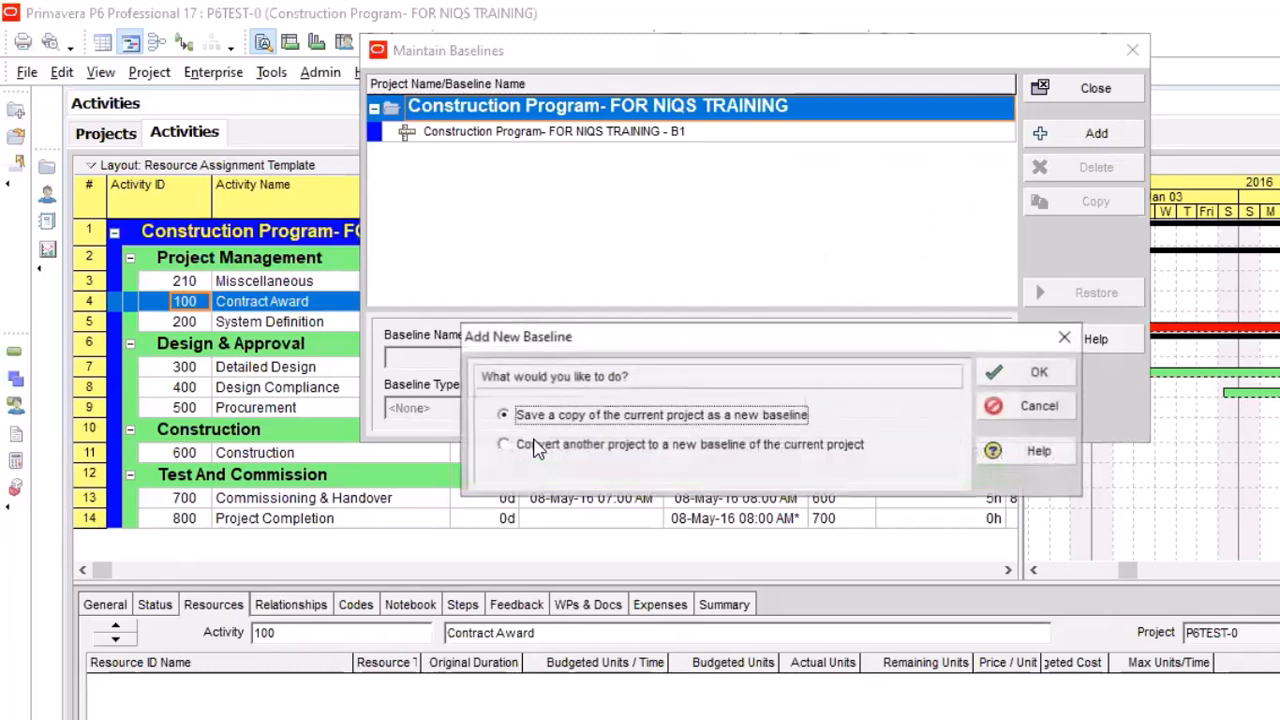
Add another baseline by converting the project VMS Train6 SD 2020 to a baseline of the current project
{"action": "left_click", "coordinate": [538, 448]}
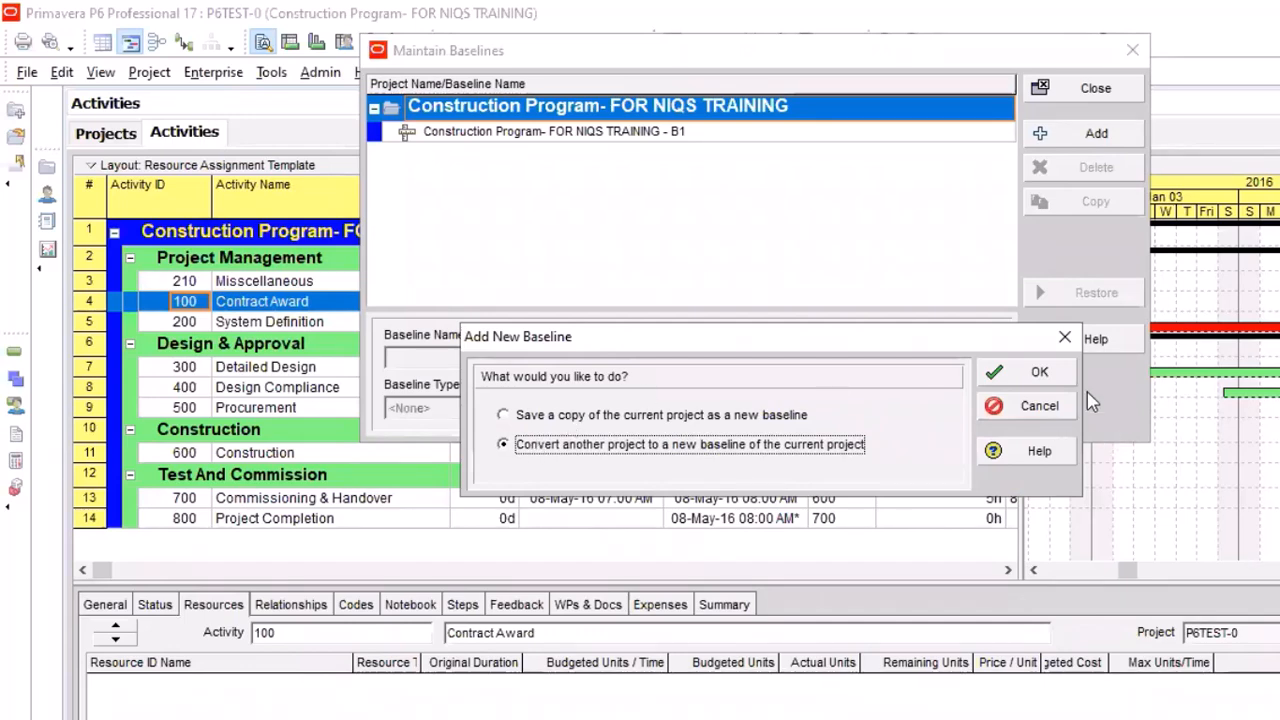
{"action": "left_click", "coordinate": [1055, 377]}
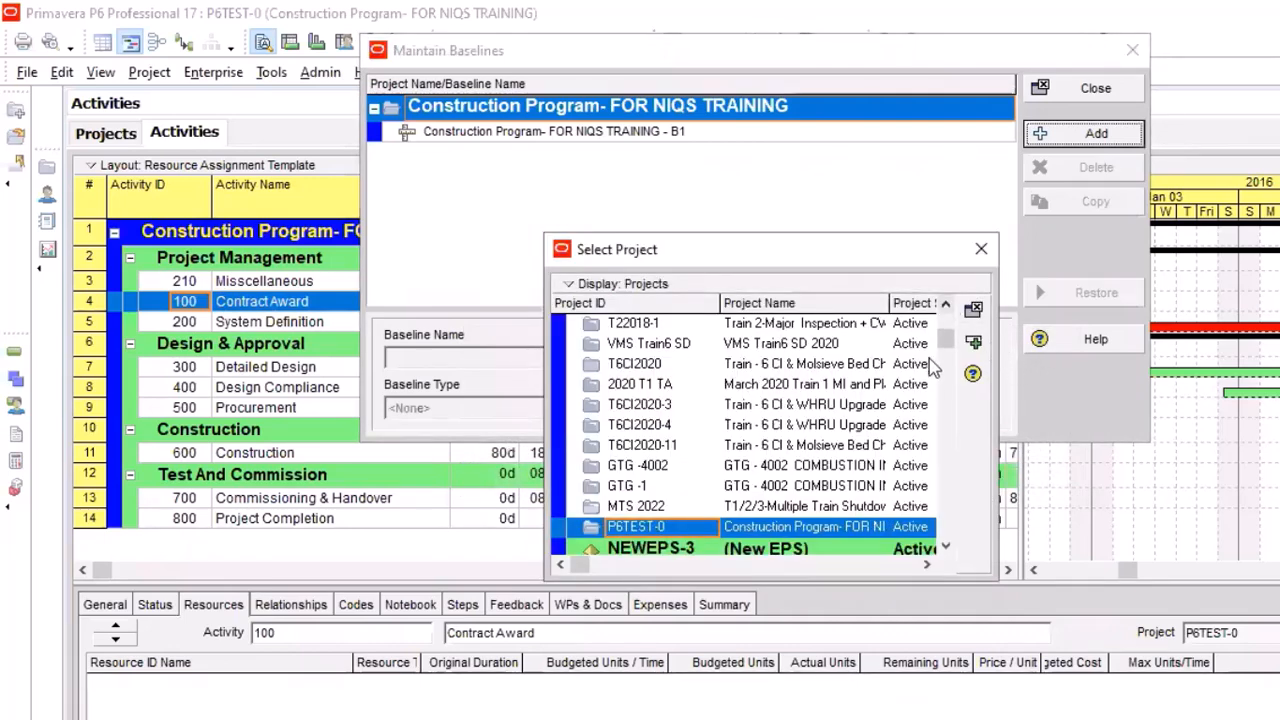
{"action": "left_click_drag", "start_coordinate": [763, 238], "coordinate": [809, 129]}
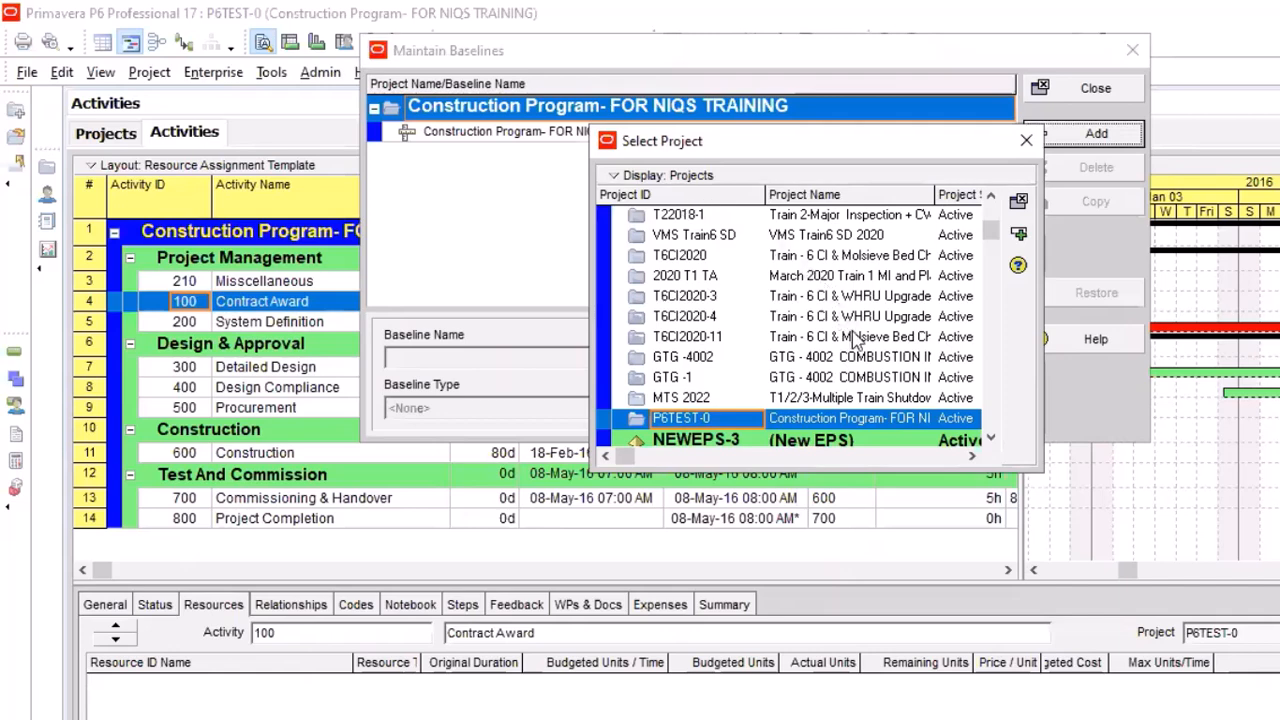
{"action": "scroll", "coordinate": [868, 330], "scroll_direction": "up", "scroll_amount": 1}
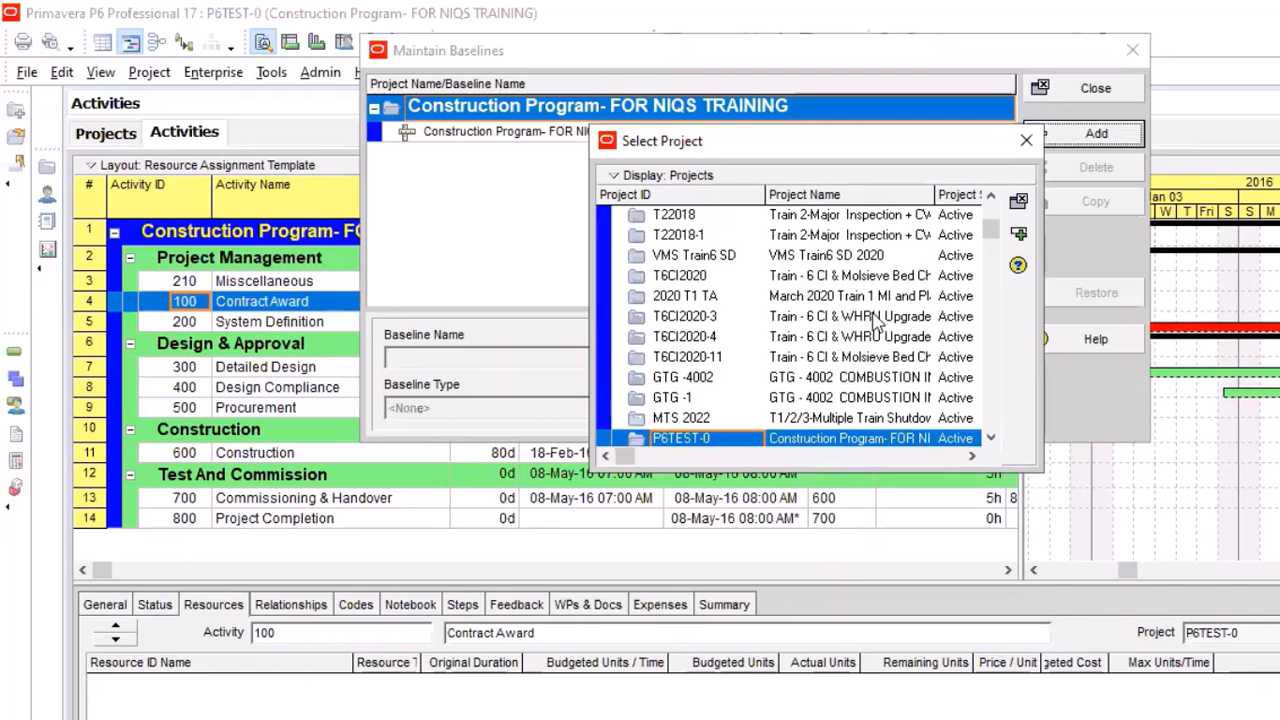
{"action": "left_click", "coordinate": [815, 258]}
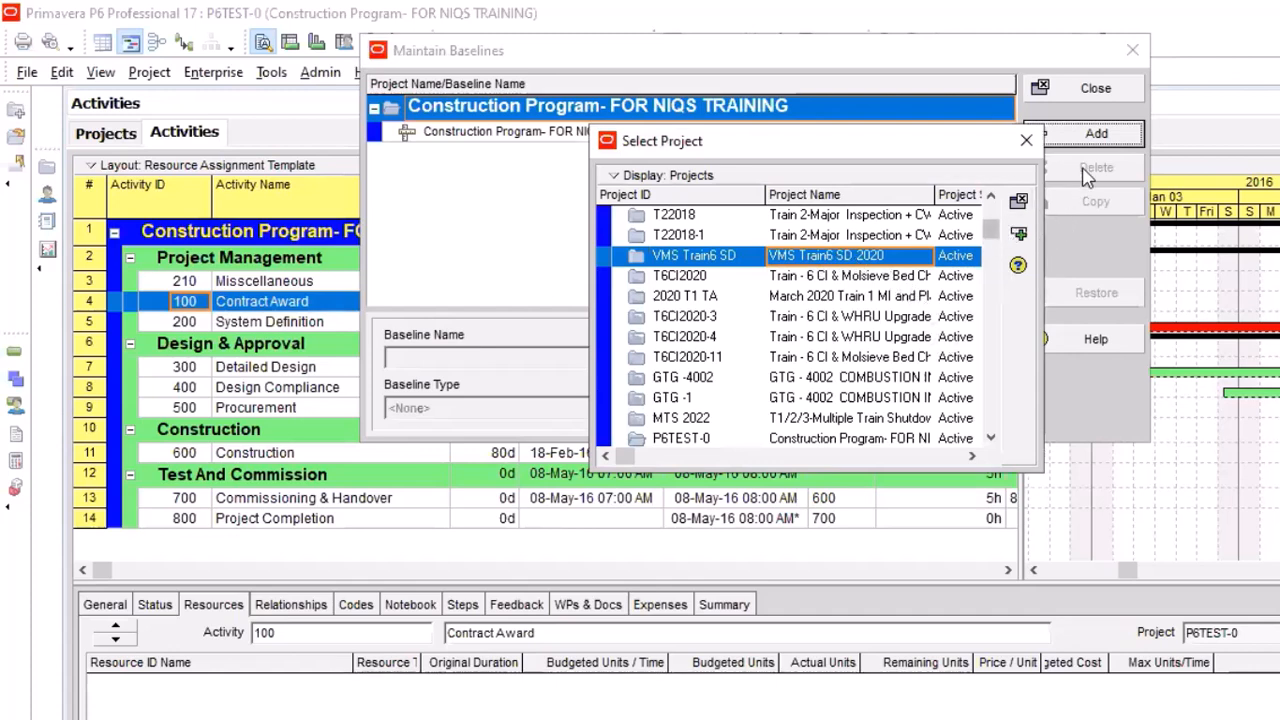
{"action": "left_click", "coordinate": [1019, 237]}
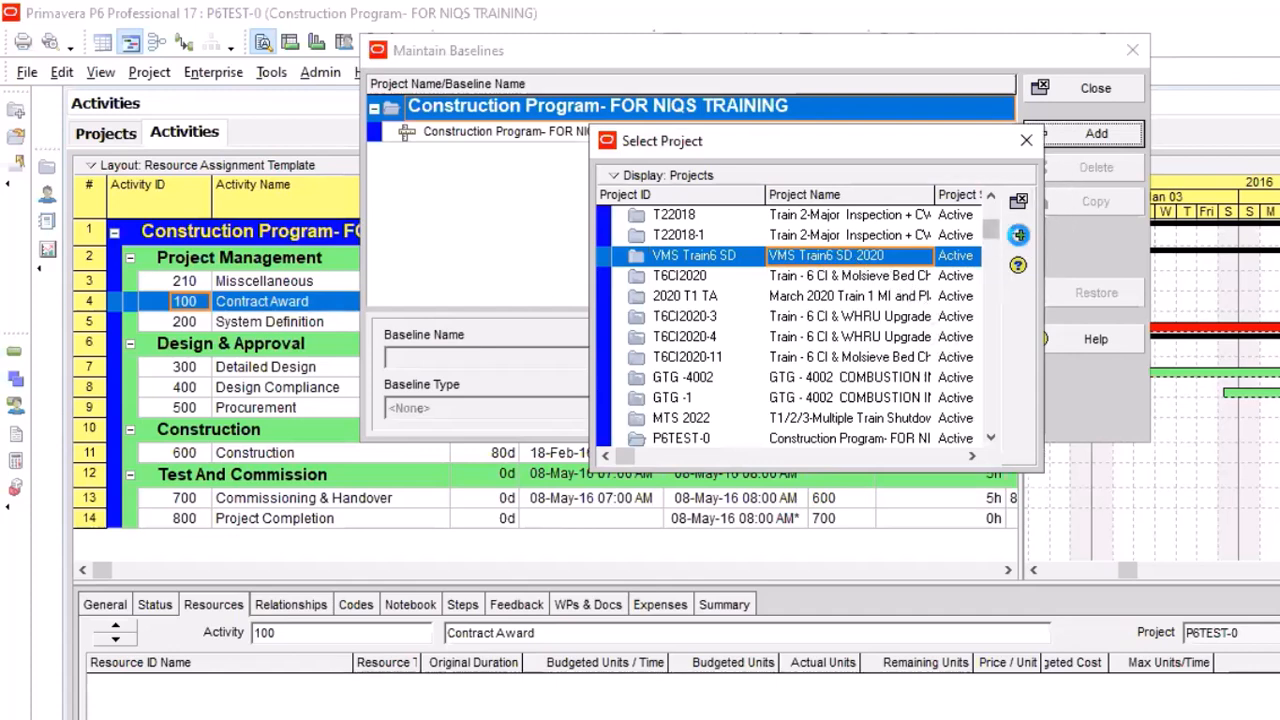
{"action": "left_click", "coordinate": [1019, 237]}
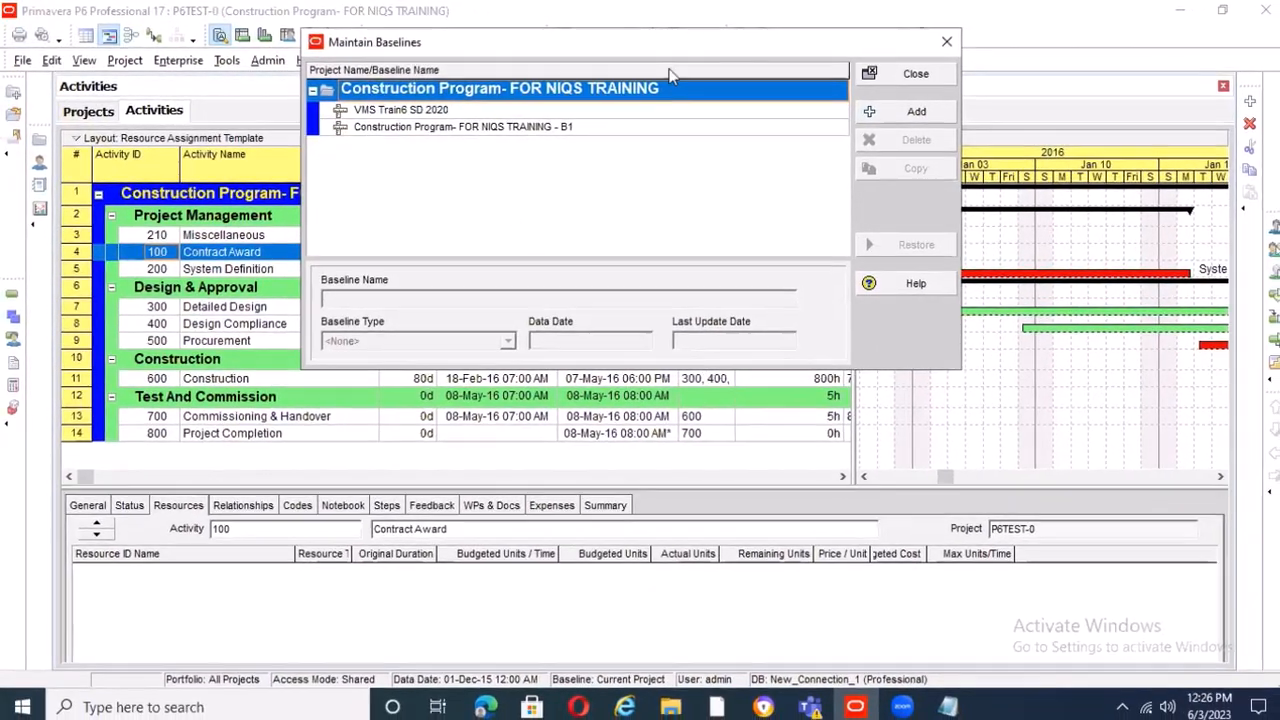
Close Maintain Baselines, reopen it to review the current project's list of baselines, and close it again
{"action": "left_click", "coordinate": [937, 47]}
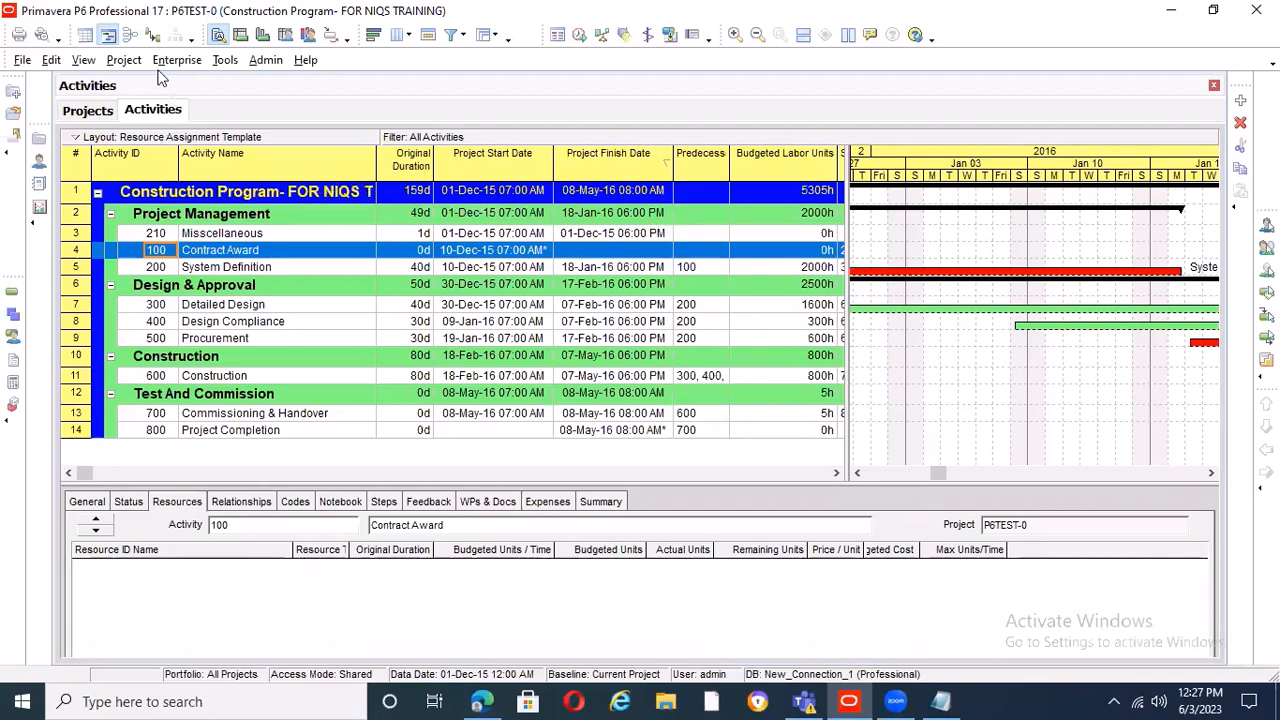
{"action": "left_click", "coordinate": [125, 62]}
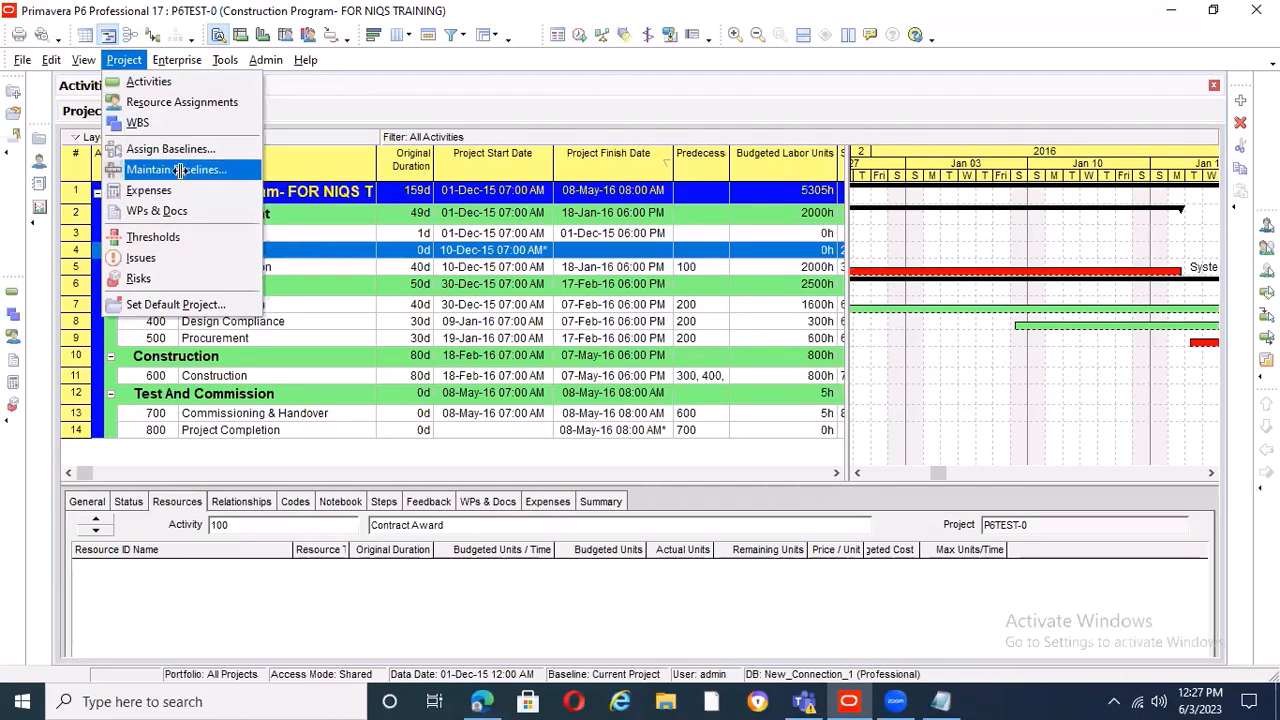
{"action": "key", "text": "Escape"}
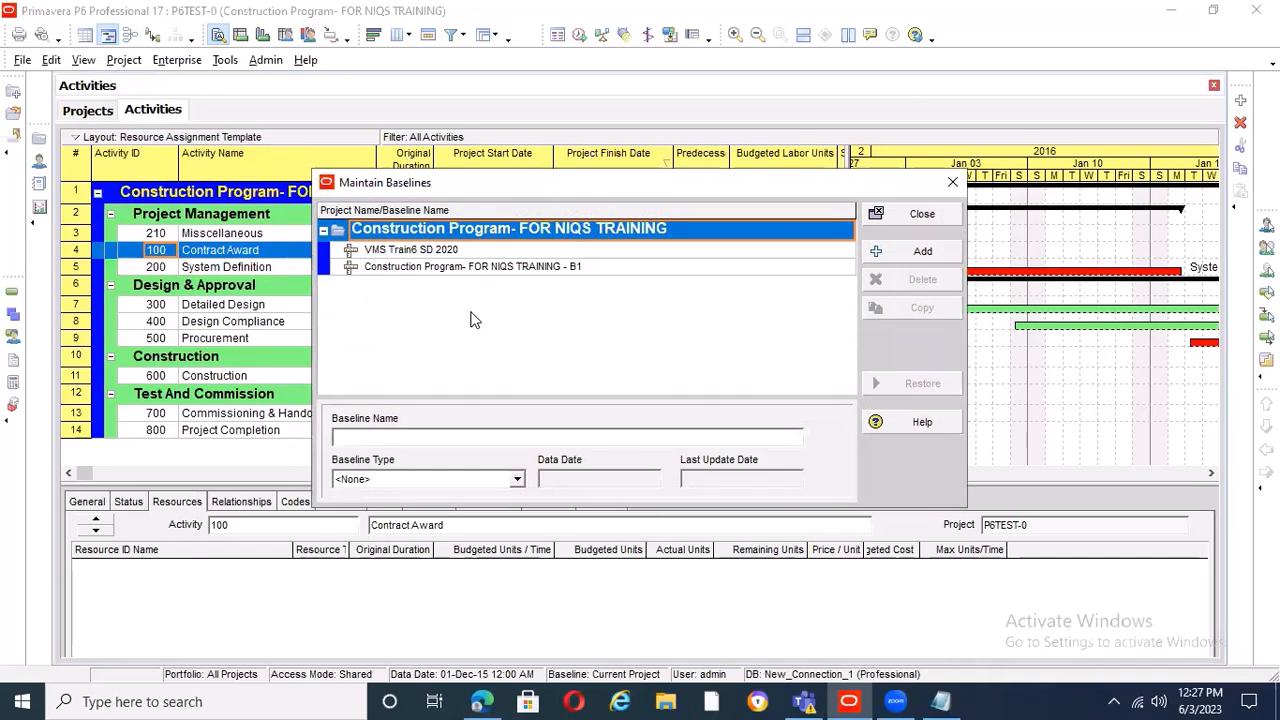
{"action": "left_click", "coordinate": [953, 186]}
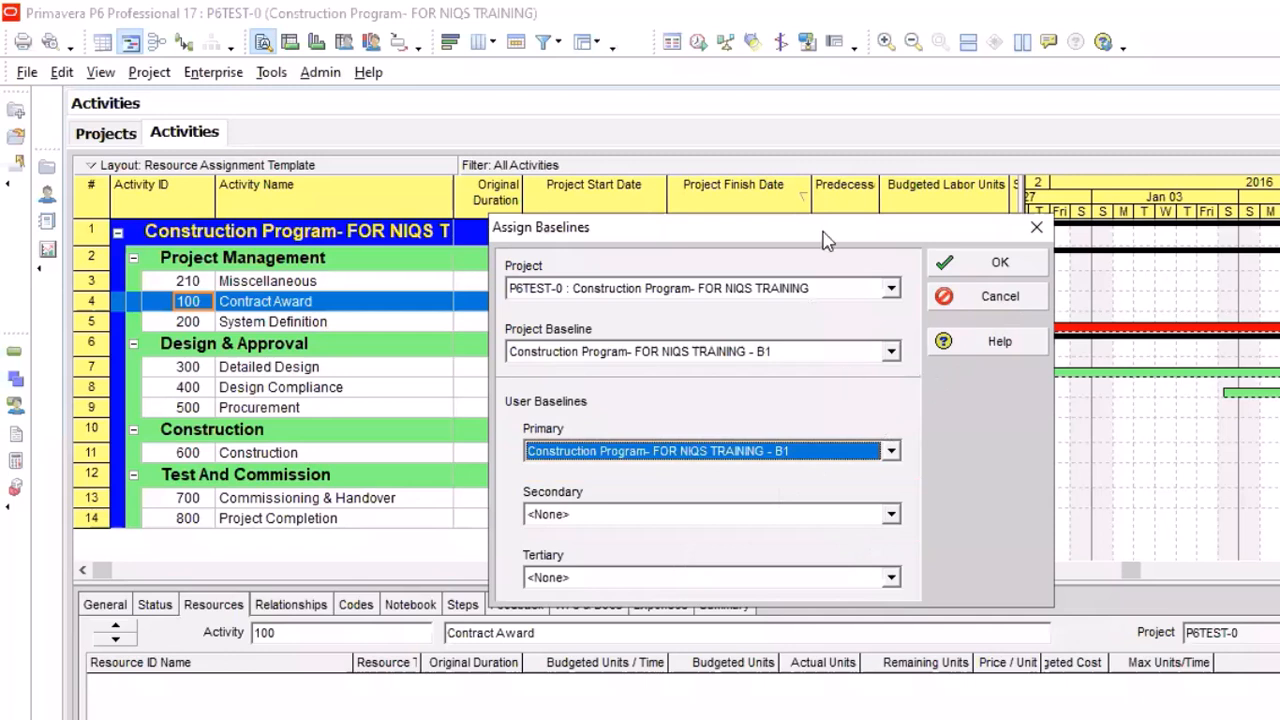
Try VMS Train6 SD 2020 as the secondary user baseline and reset that baseline to <None>
{"action": "key", "text": "Tab"}
{"action": "key", "text": "Down"}
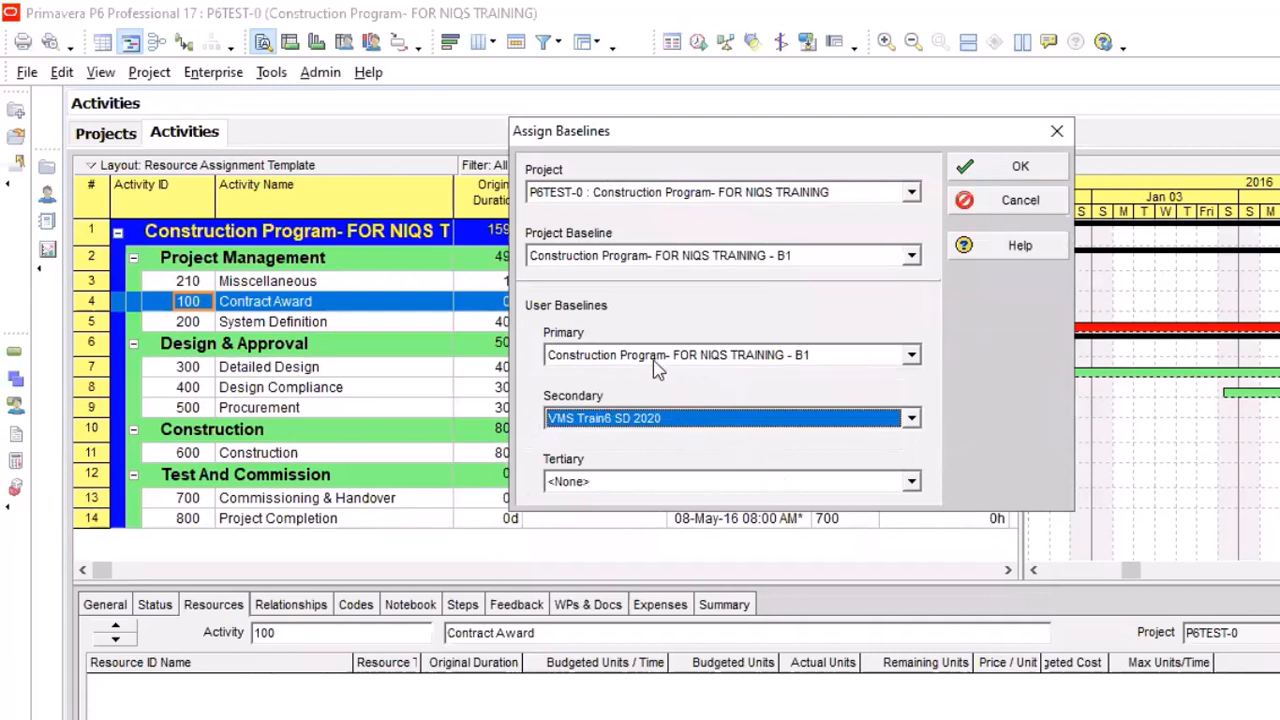
{"action": "left_click", "coordinate": [708, 438]}
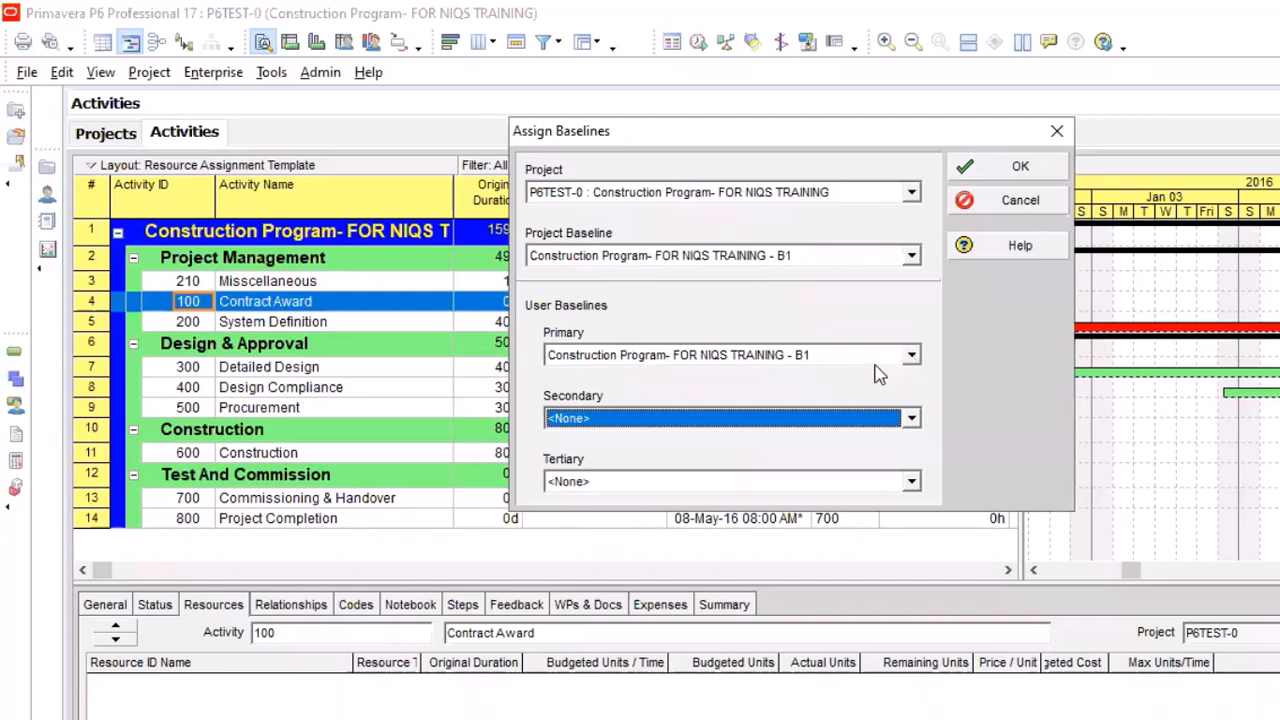
Set the primary user baseline to Construction Program- FOR NIQS TRAINING - B1 and confirm the baseline assignments
{"action": "left_click", "coordinate": [910, 356]}
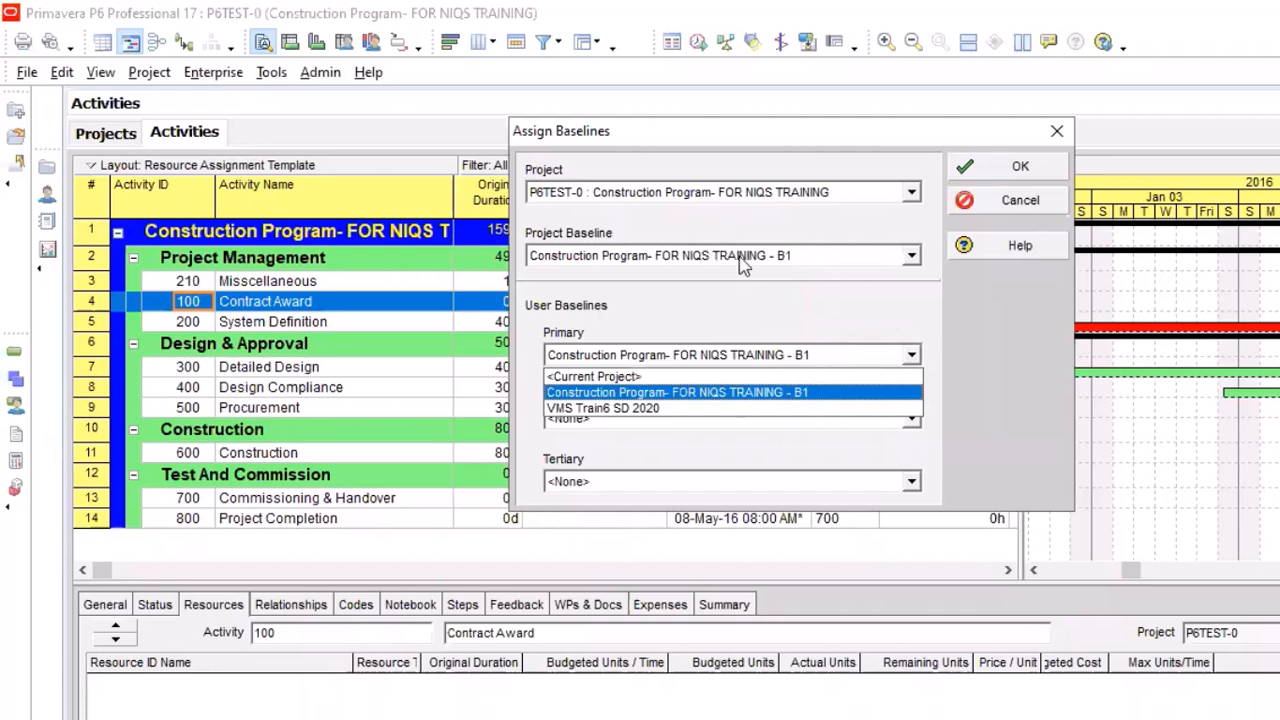
{"action": "left_click", "coordinate": [893, 377]}
{"action": "left_click", "coordinate": [911, 256]}
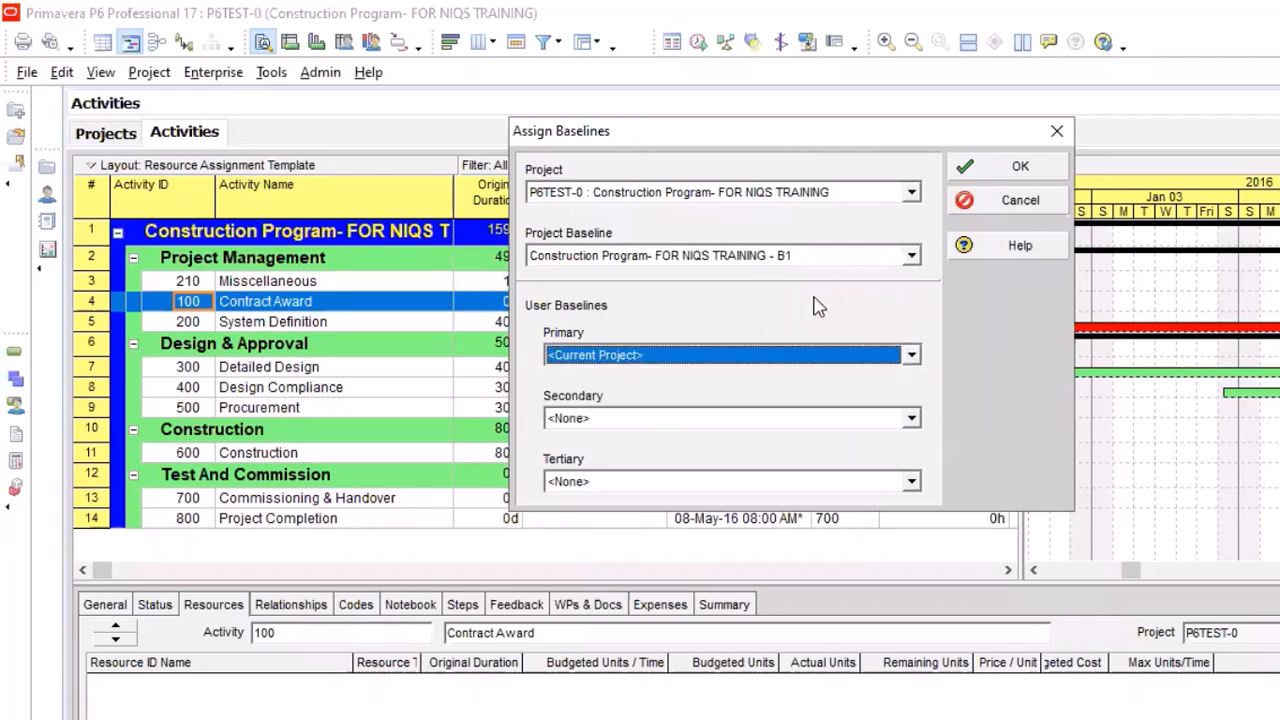
{"action": "left_click", "coordinate": [913, 363]}
{"action": "left_click", "coordinate": [911, 357]}
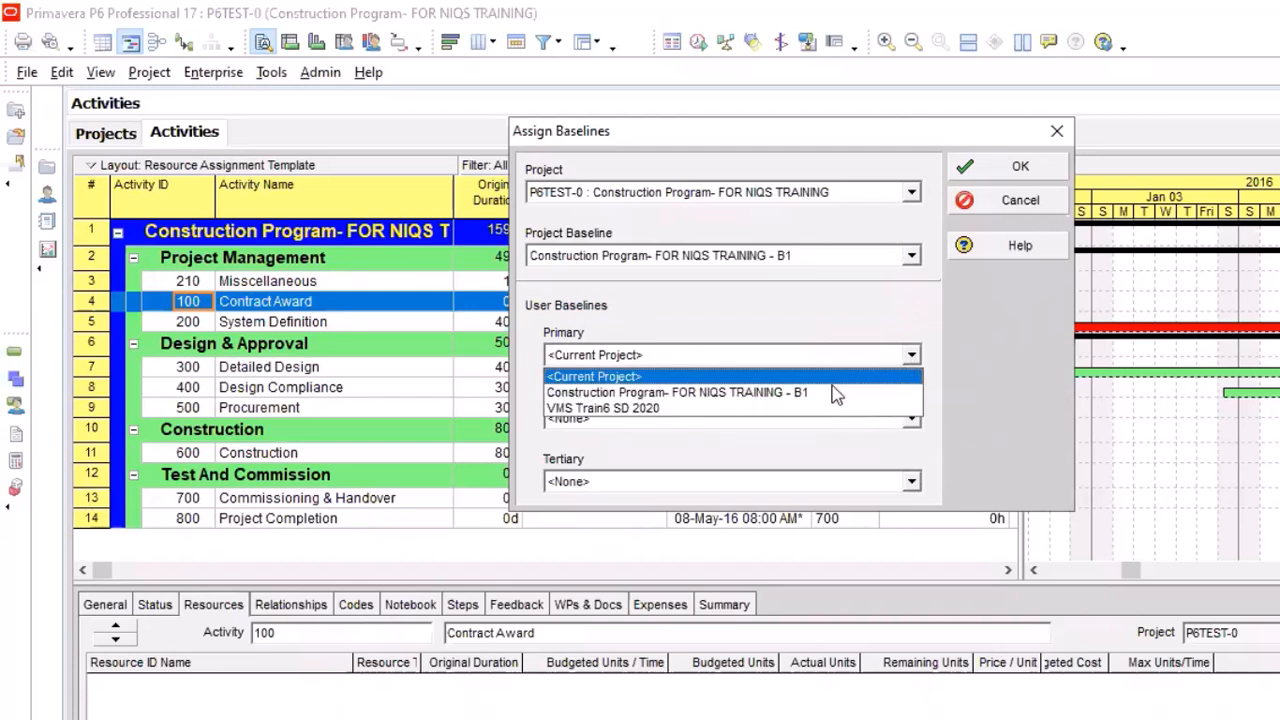
{"action": "left_click", "coordinate": [831, 406]}
{"action": "scroll", "coordinate": [810, 362], "scroll_direction": "up", "scroll_amount": 1}
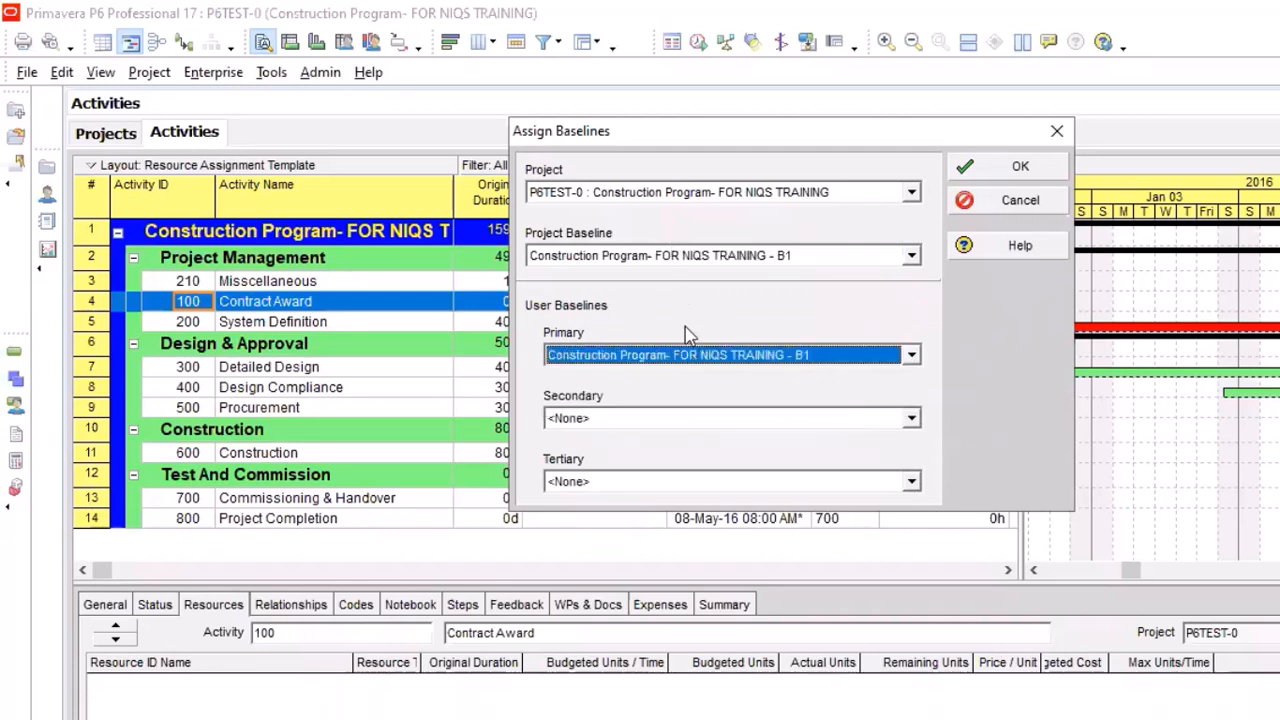
{"action": "left_click", "coordinate": [1020, 168]}
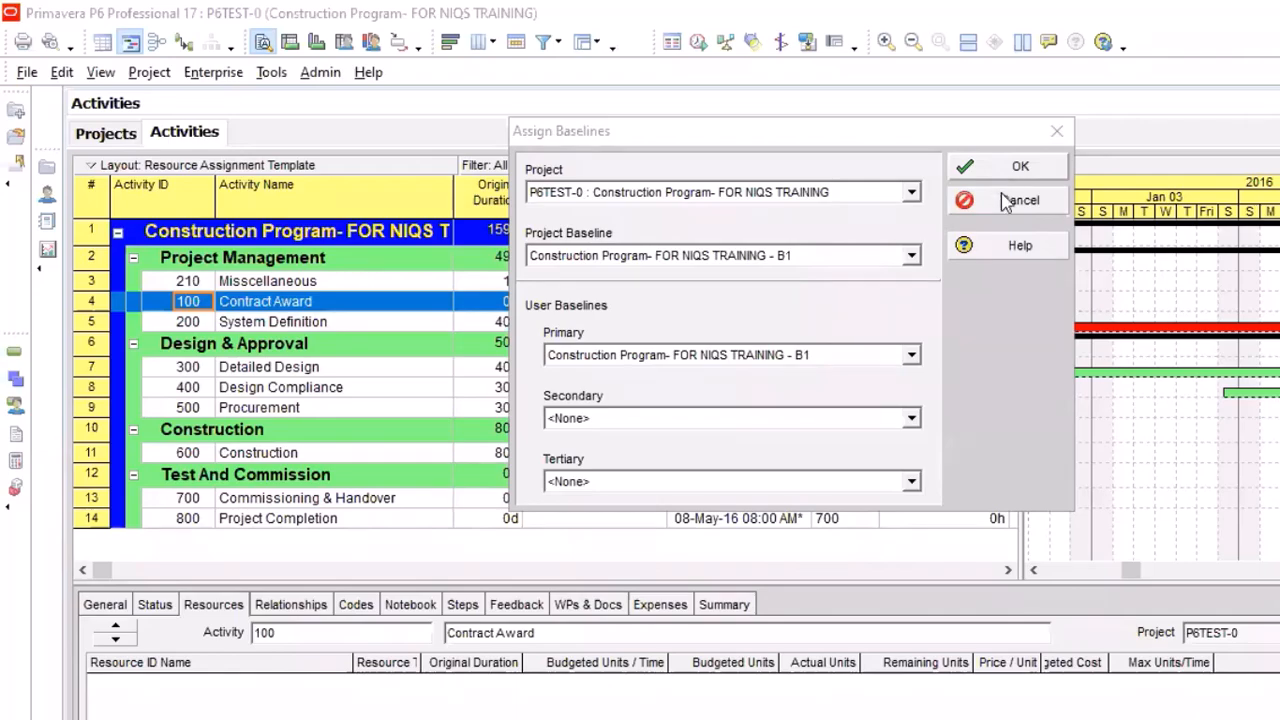
{"action": "left_click", "coordinate": [1003, 202]}
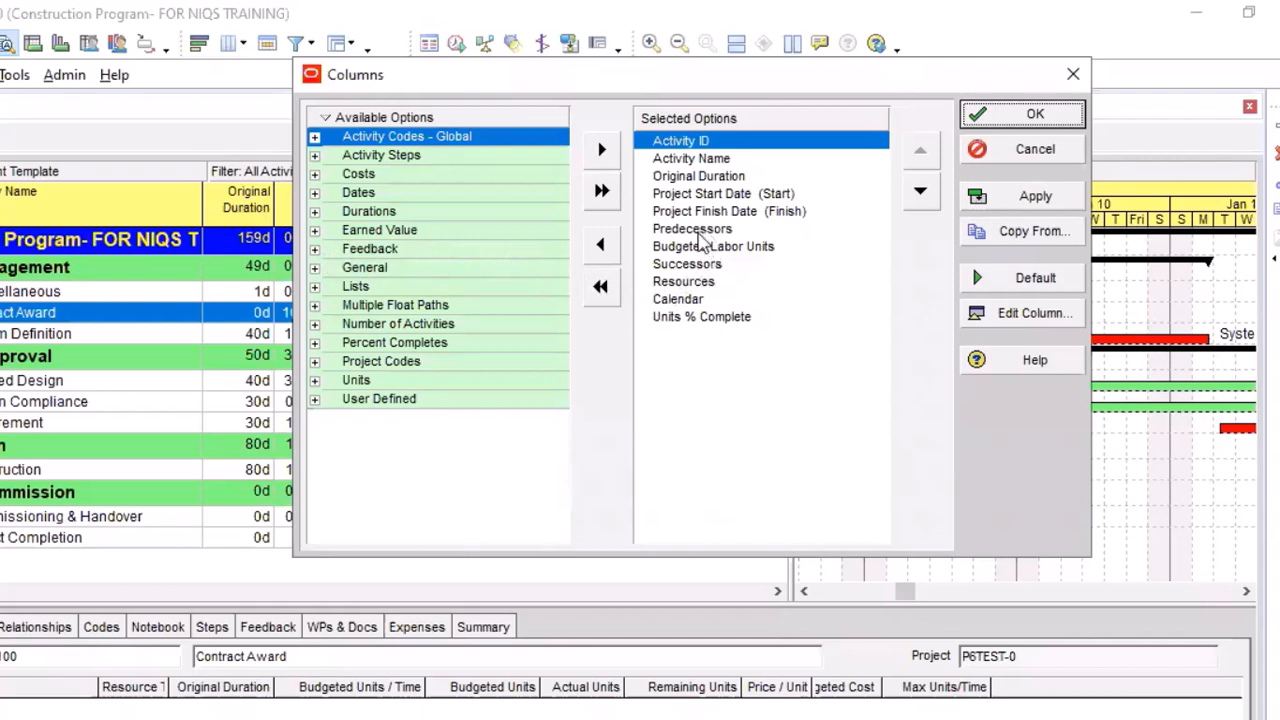
Remove Predecessors, Budgeted Labor Units, Successors and Resources from the selected columns of the activity table
{"action": "left_click", "coordinate": [699, 231]}
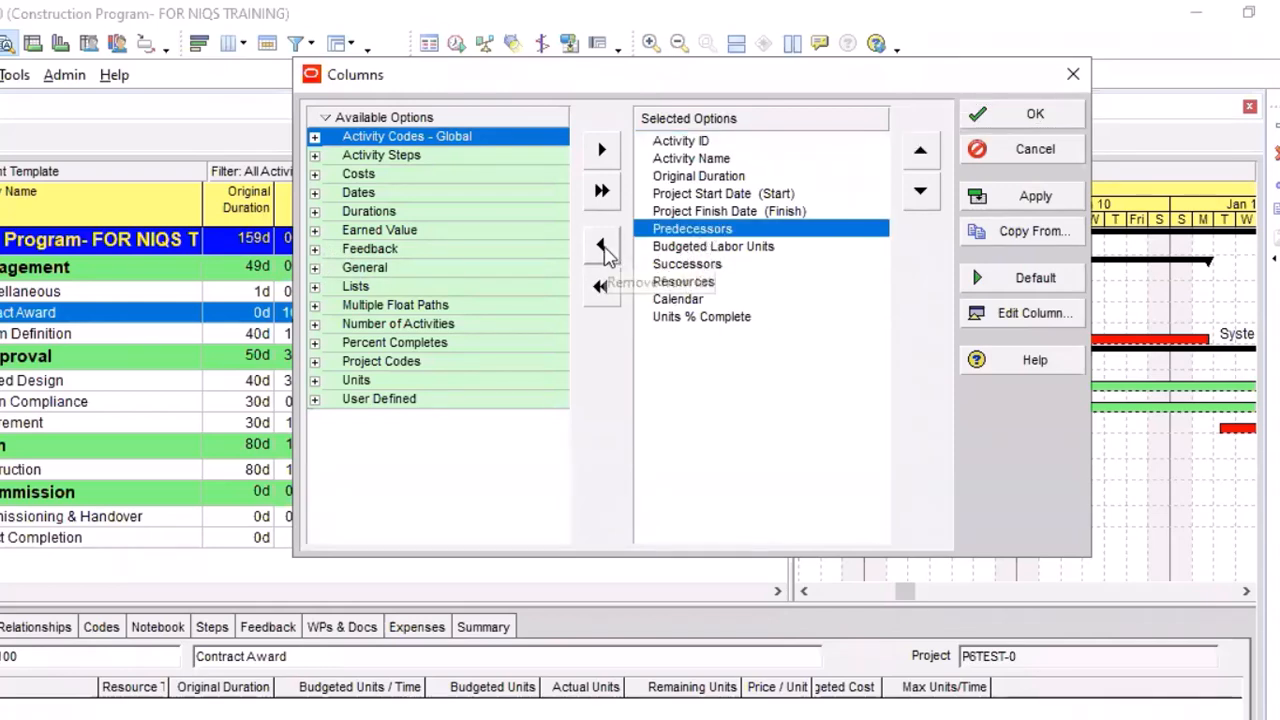
{"action": "left_click", "coordinate": [601, 246]}
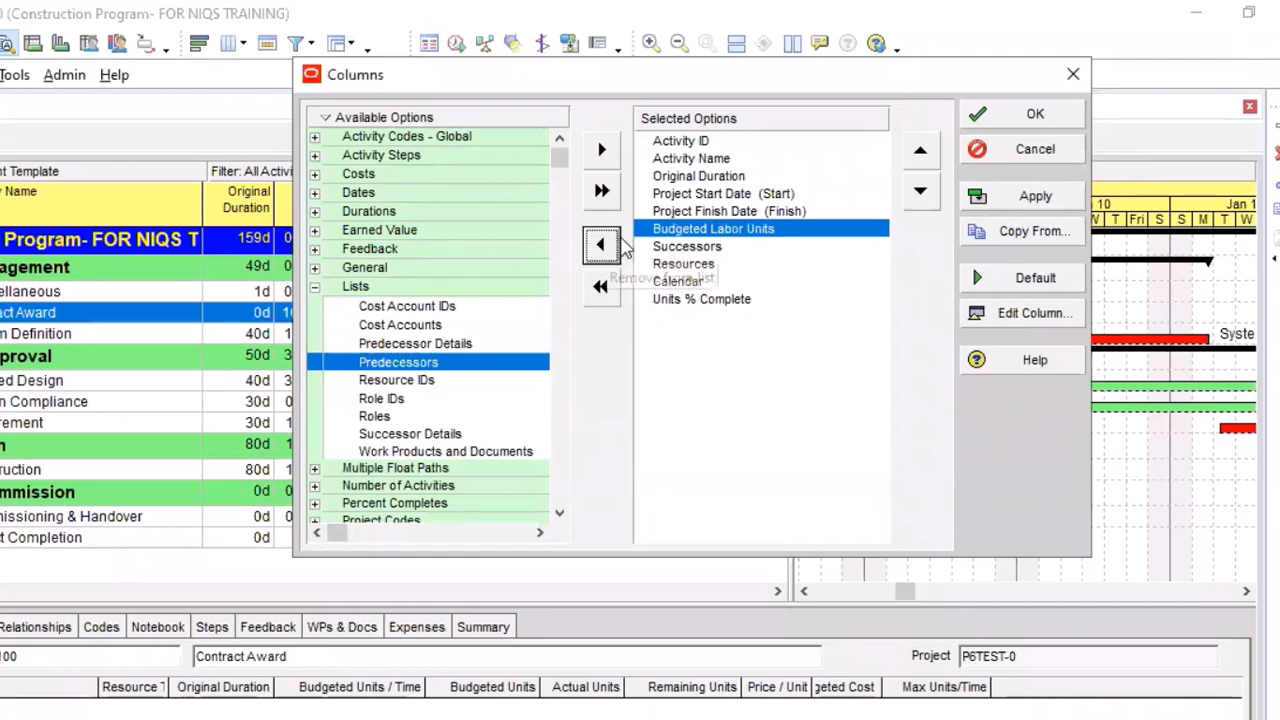
{"action": "left_click", "coordinate": [603, 248]}
{"action": "left_click", "coordinate": [602, 247]}
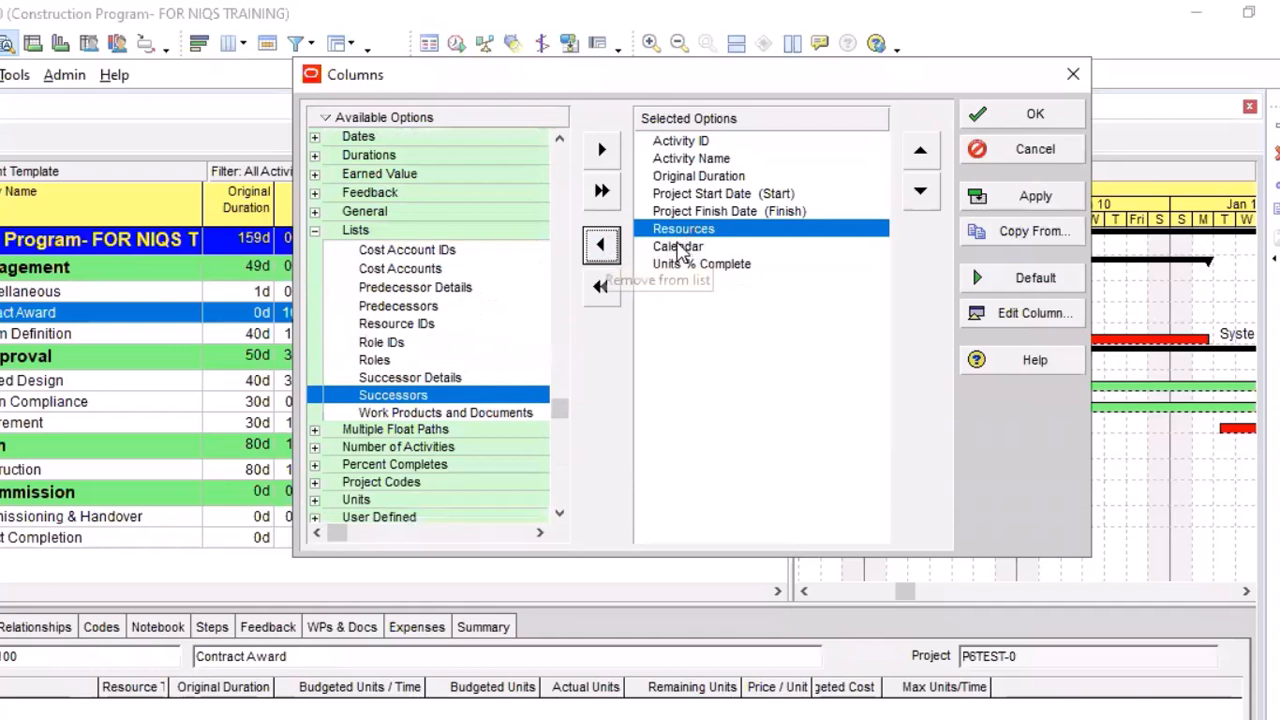
{"action": "double_click", "coordinate": [742, 228]}
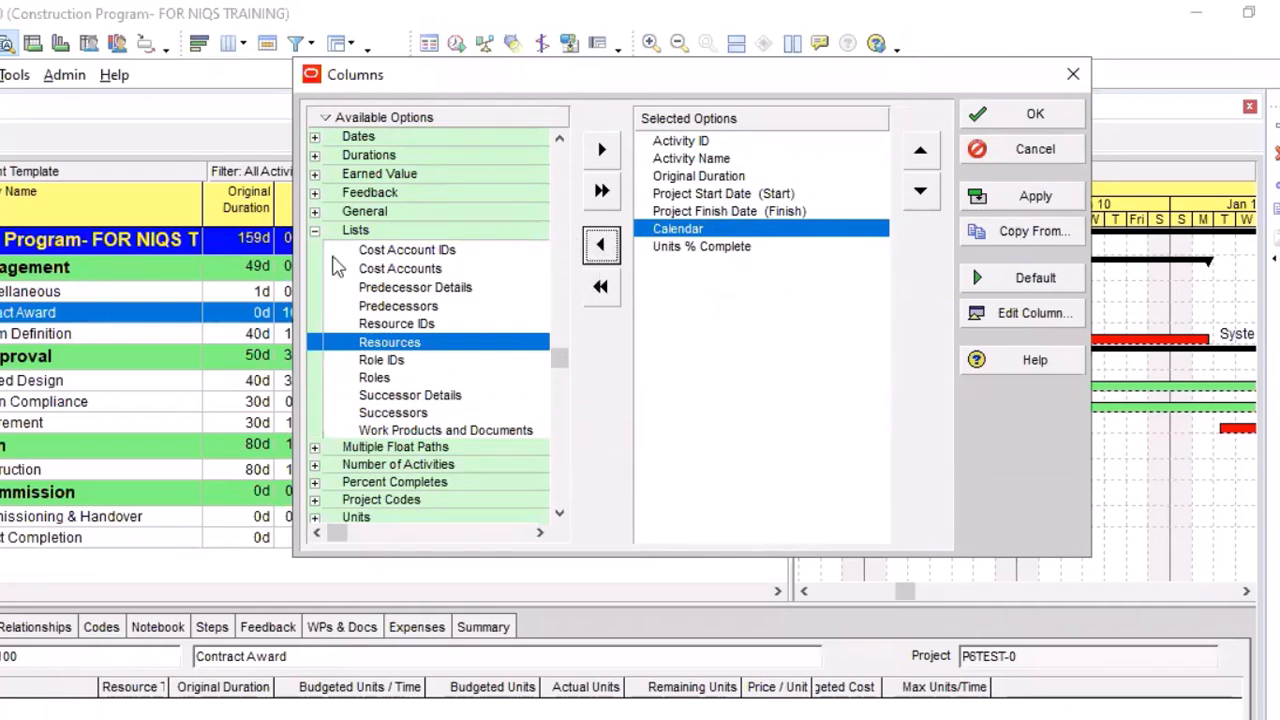
Add the date columns BL Project Finish, BL Project Start, Actual Finish and Actual Start to the selected columns
{"action": "left_click", "coordinate": [315, 231]}
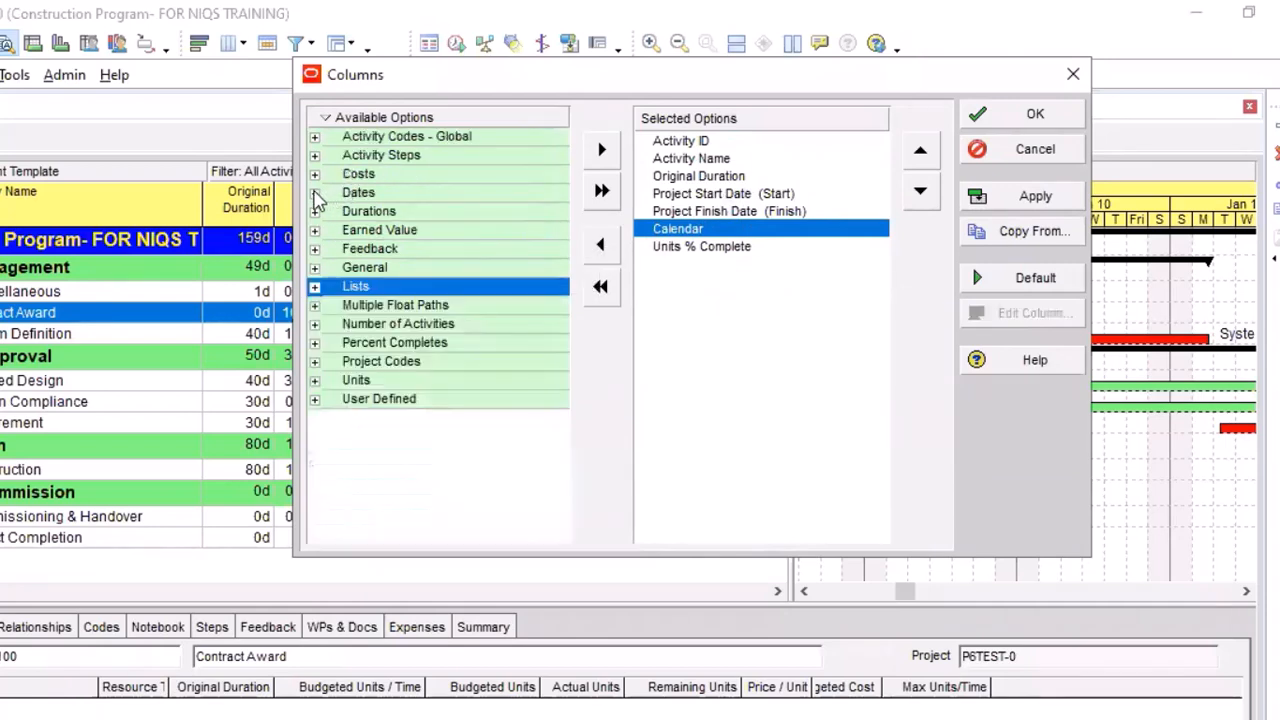
{"action": "left_click", "coordinate": [315, 193]}
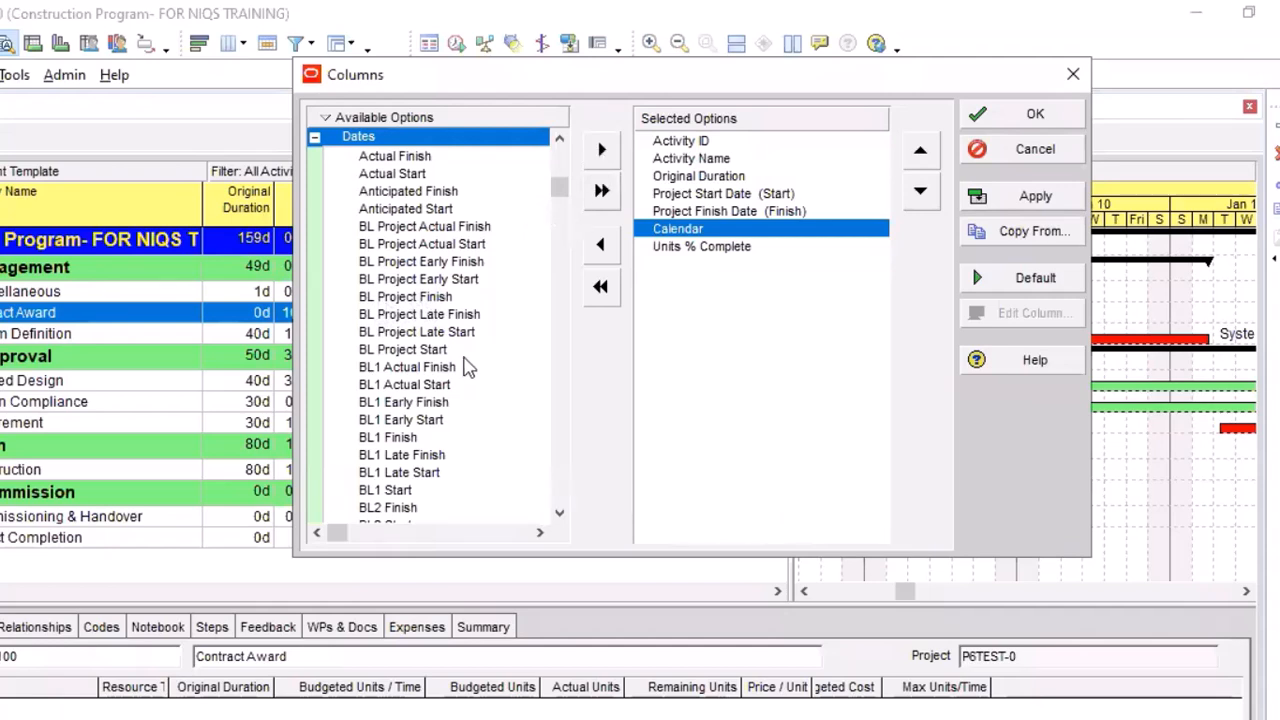
{"action": "left_click", "coordinate": [410, 297]}
{"action": "left_click", "coordinate": [601, 150]}
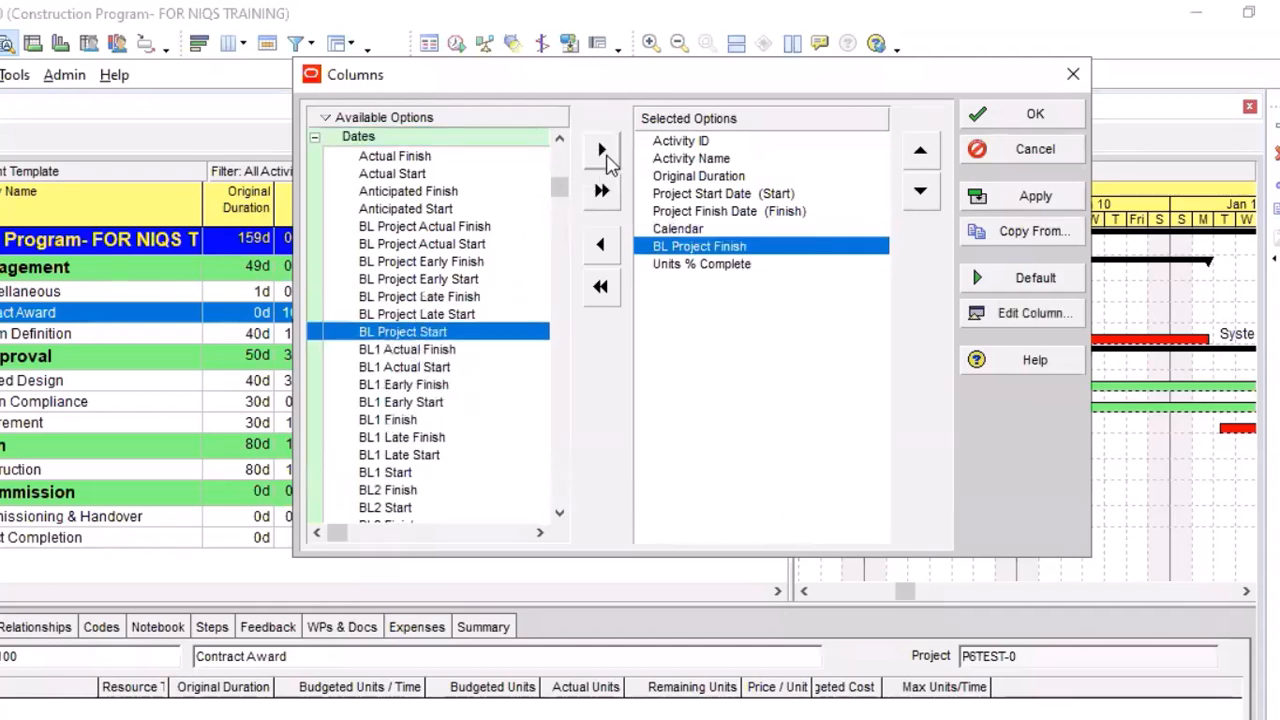
{"action": "left_click", "coordinate": [603, 158]}
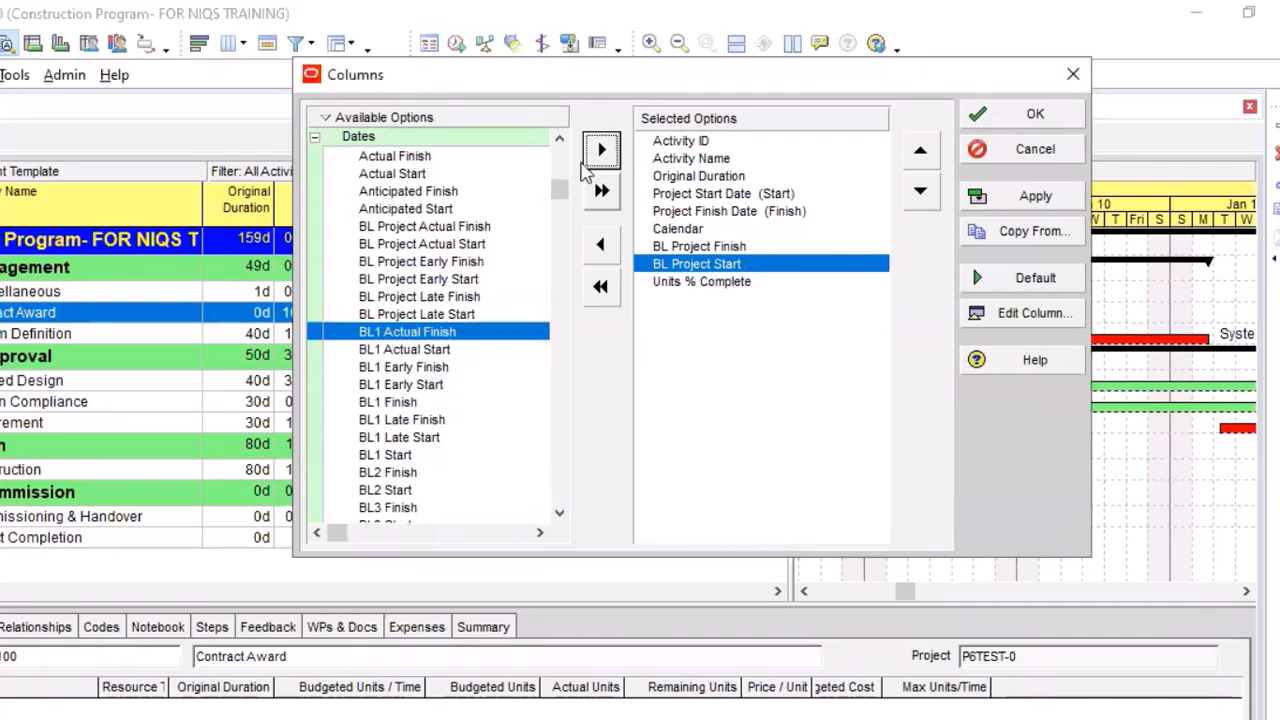
{"action": "left_click", "coordinate": [395, 156]}
{"action": "left_click", "coordinate": [601, 150]}
{"action": "left_click", "coordinate": [601, 150]}
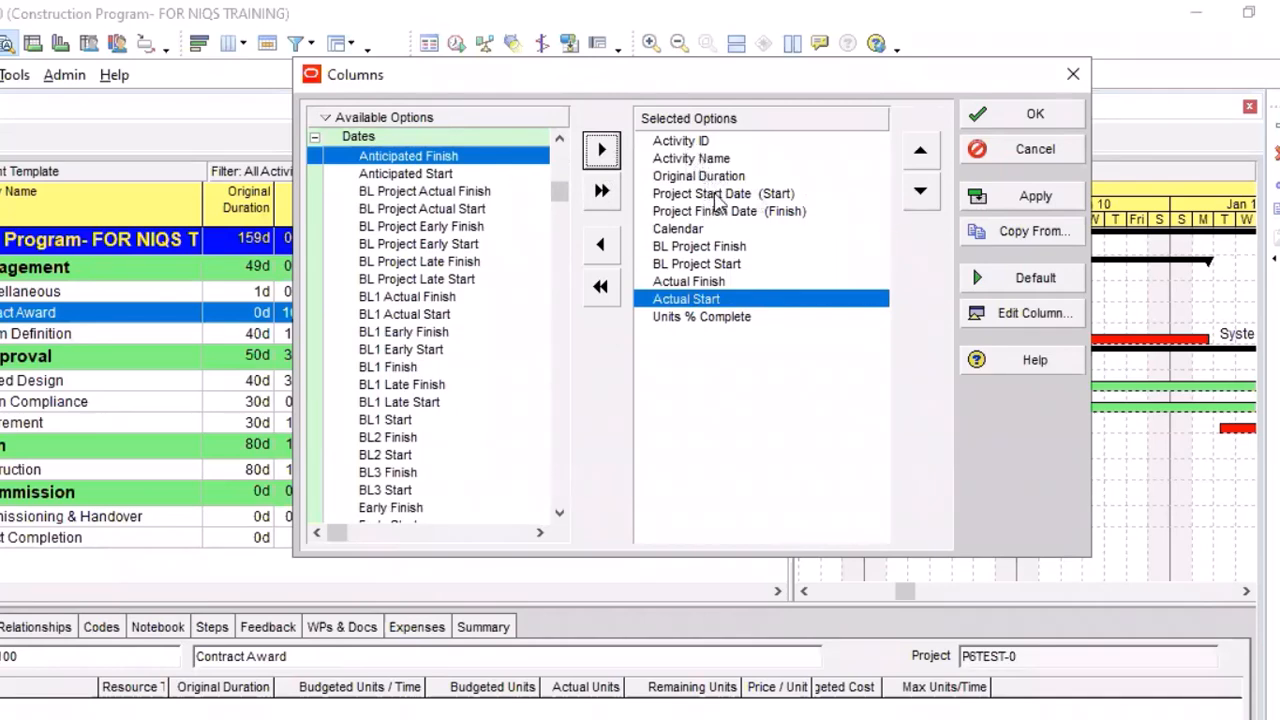
Reorder the Calendar column so it sits after Actual Start and before Units % Complete
{"action": "left_click", "coordinate": [686, 231]}
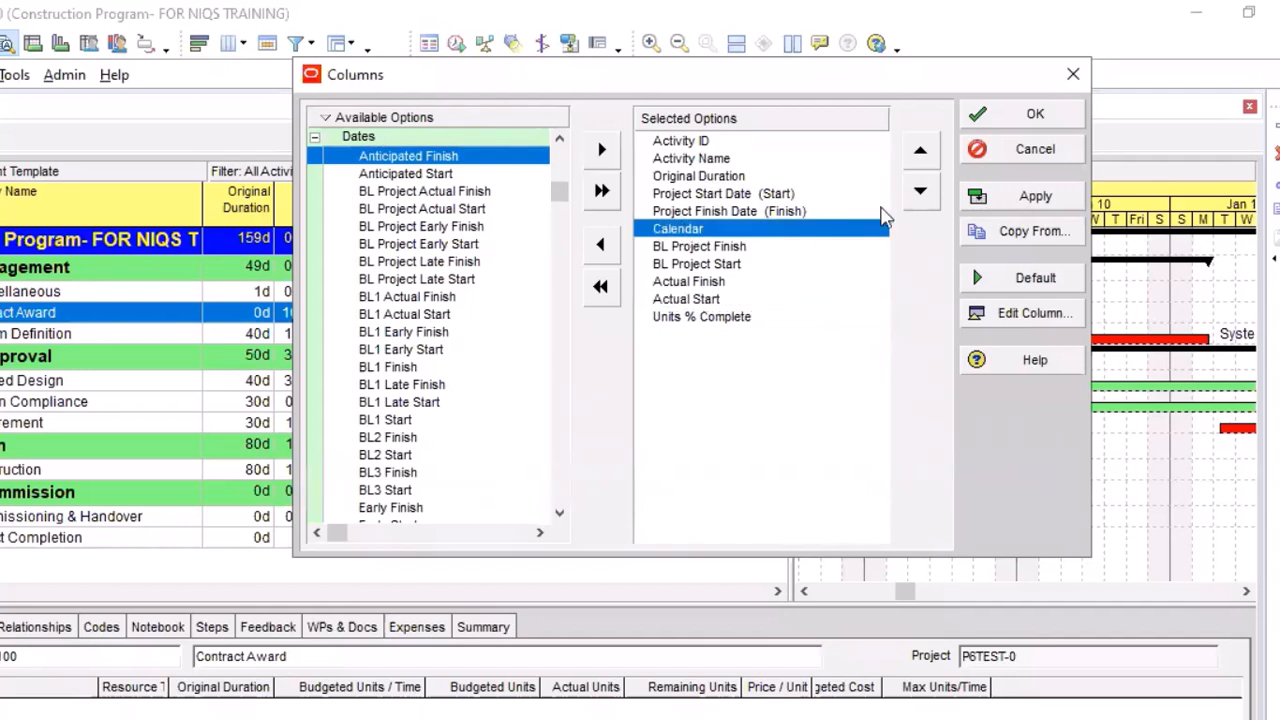
{"action": "left_click", "coordinate": [921, 194]}
{"action": "left_click", "coordinate": [921, 194]}
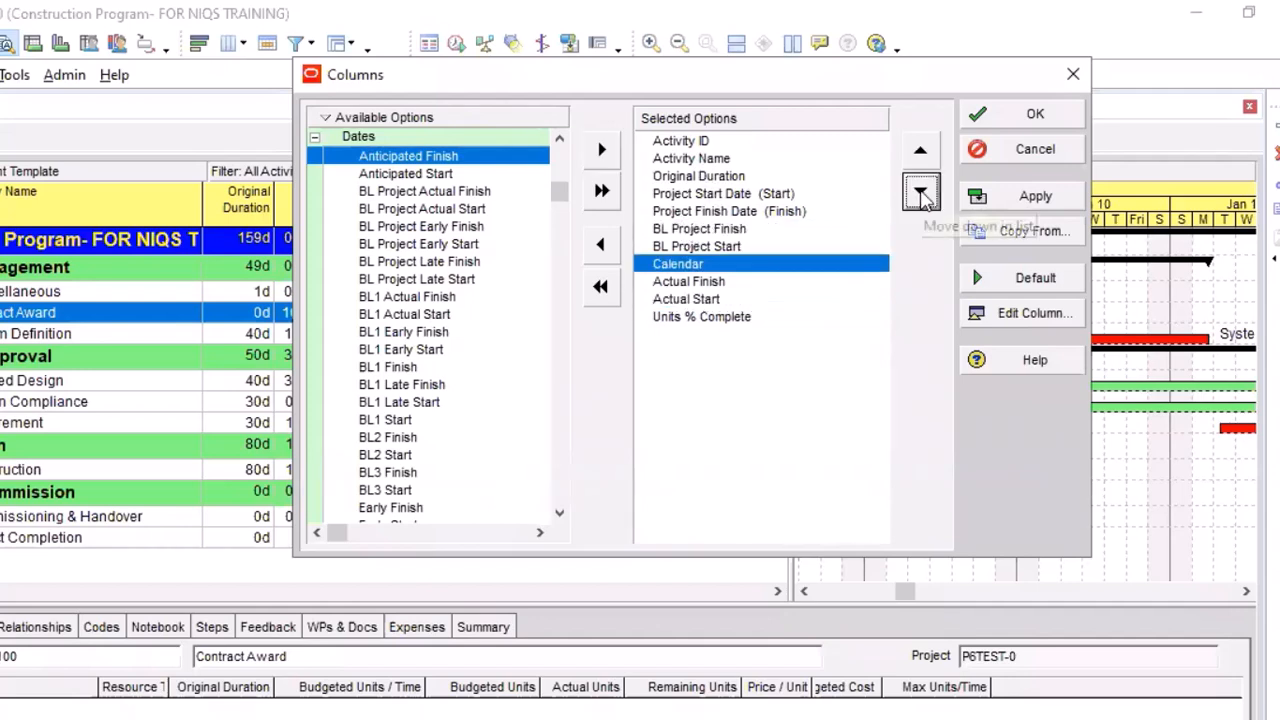
{"action": "left_click", "coordinate": [921, 194]}
{"action": "left_click", "coordinate": [921, 194]}
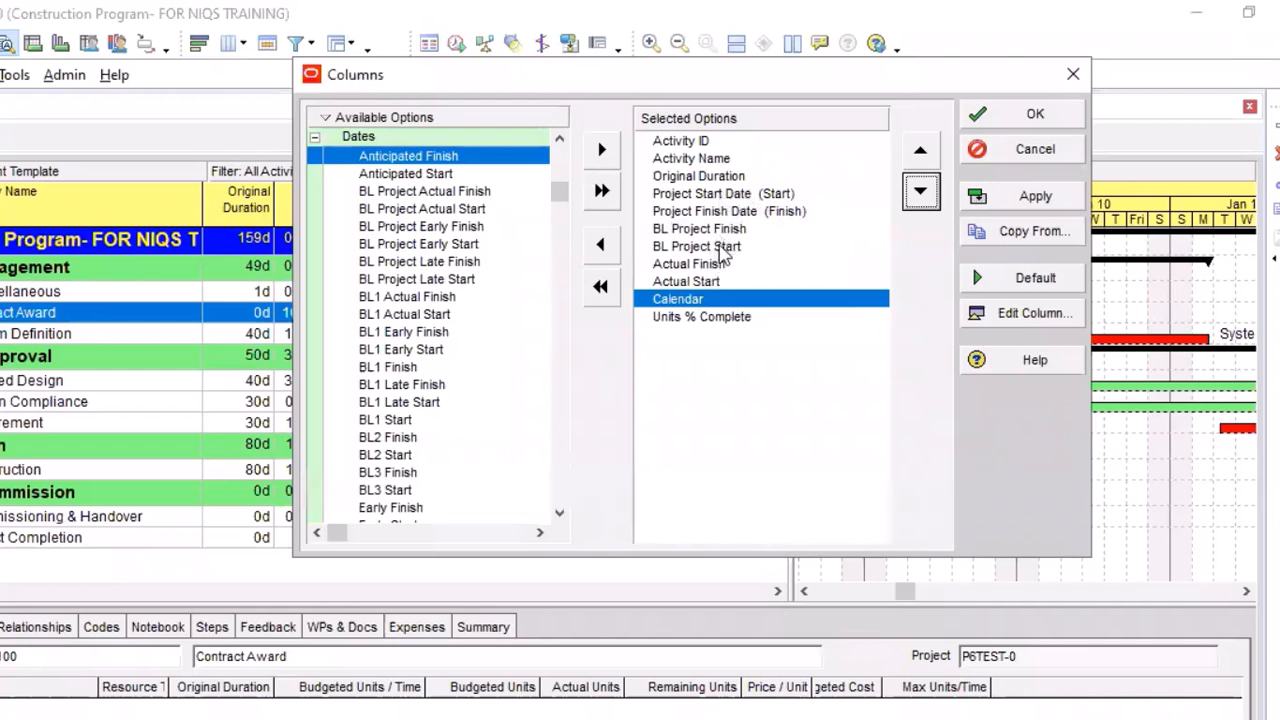
Place BL Project Start and BL Project Finish directly after Original Duration in the column order
{"action": "left_click", "coordinate": [722, 247]}
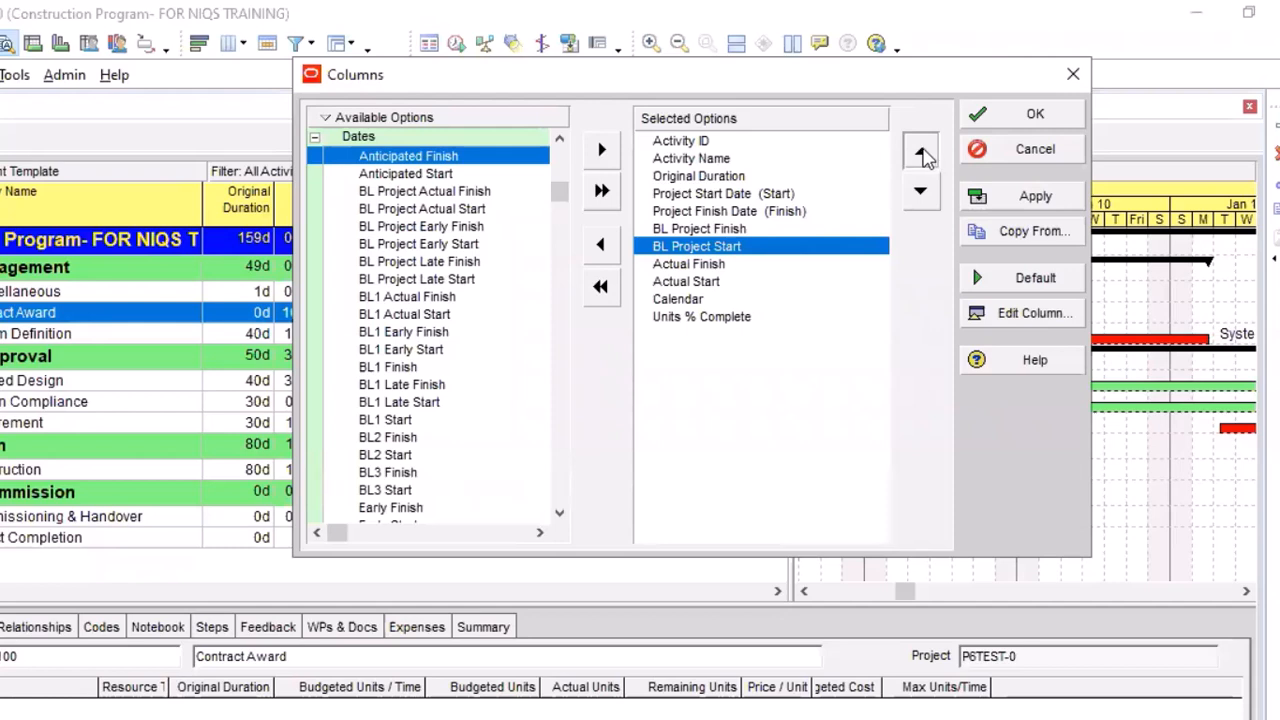
{"action": "triple_click", "coordinate": [921, 150]}
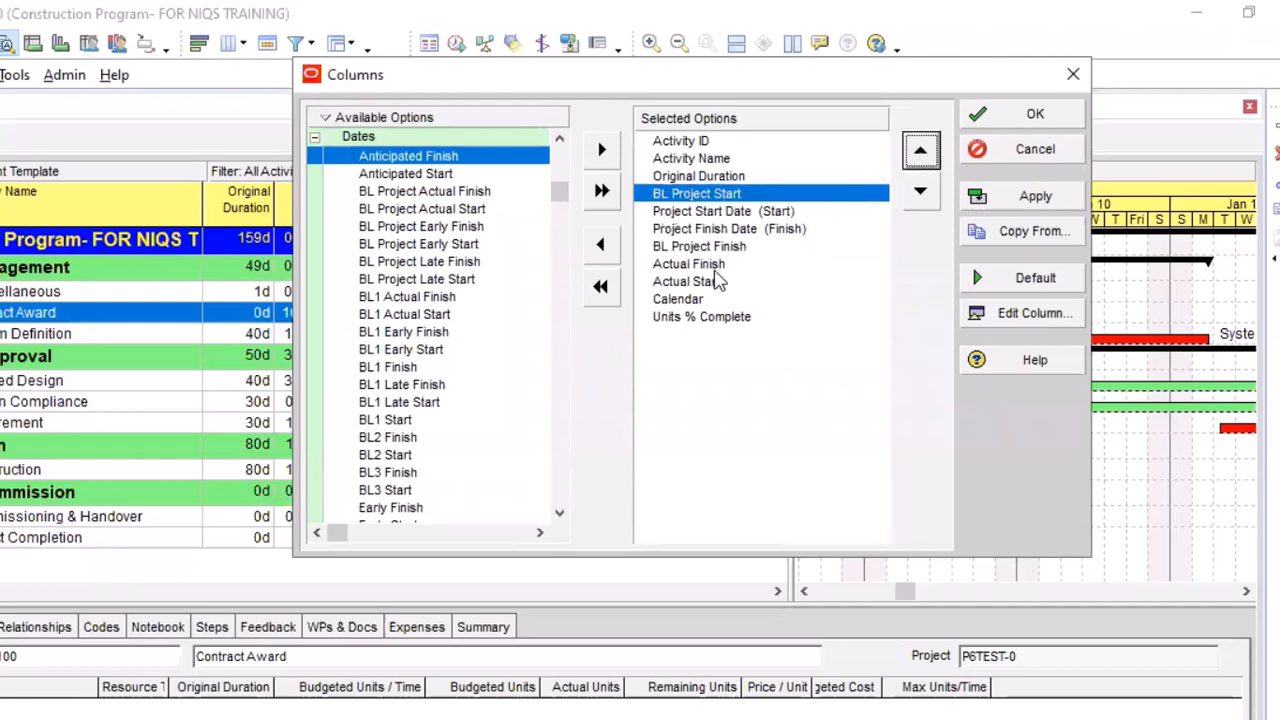
{"action": "left_click", "coordinate": [734, 250]}
{"action": "double_click", "coordinate": [921, 152]}
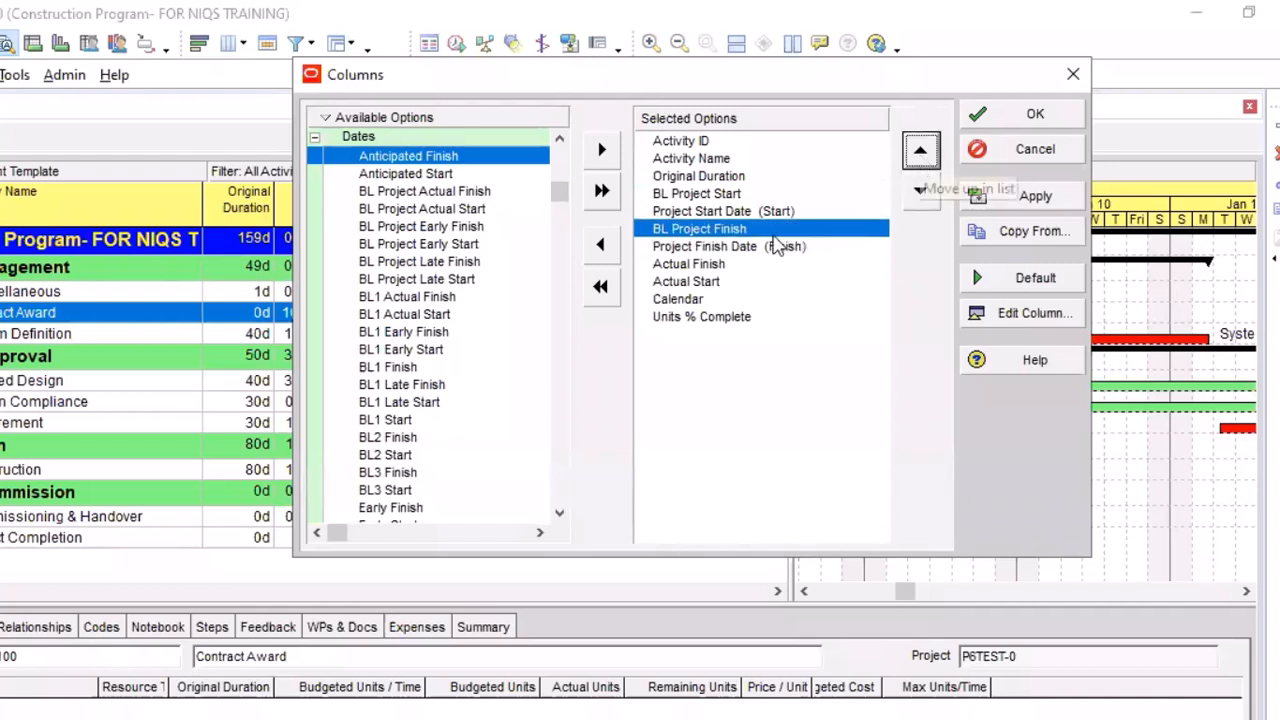
Place Actual Start and Actual Finish directly after BL Project Finish, ahead of the Project Start Date column
{"action": "left_click", "coordinate": [712, 265]}
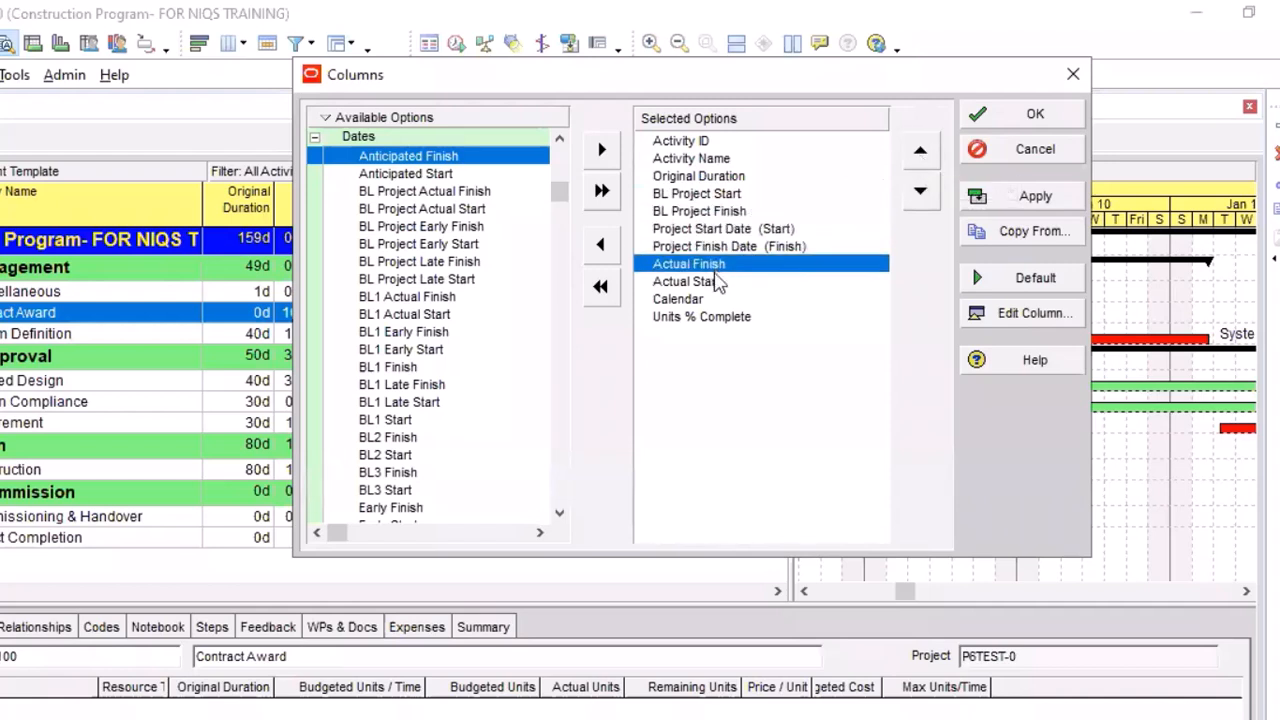
{"action": "left_click", "coordinate": [714, 281]}
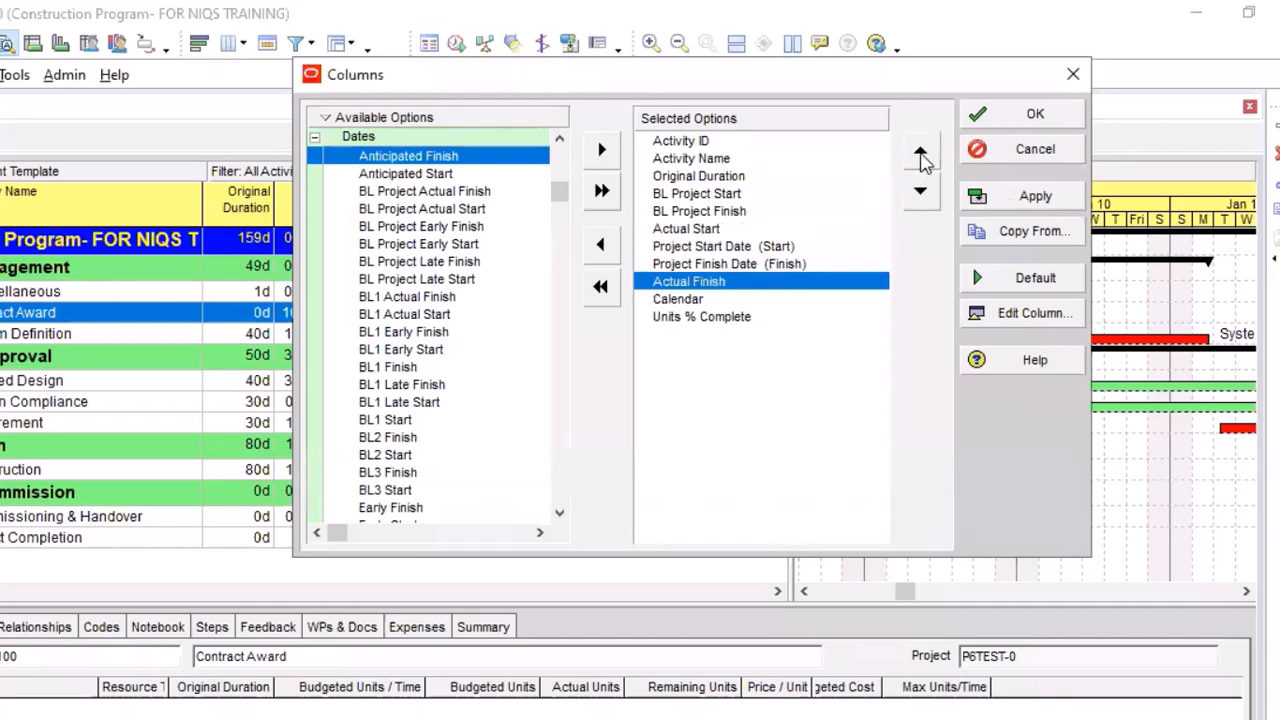
{"action": "left_click", "coordinate": [920, 156]}
{"action": "left_click", "coordinate": [920, 156]}
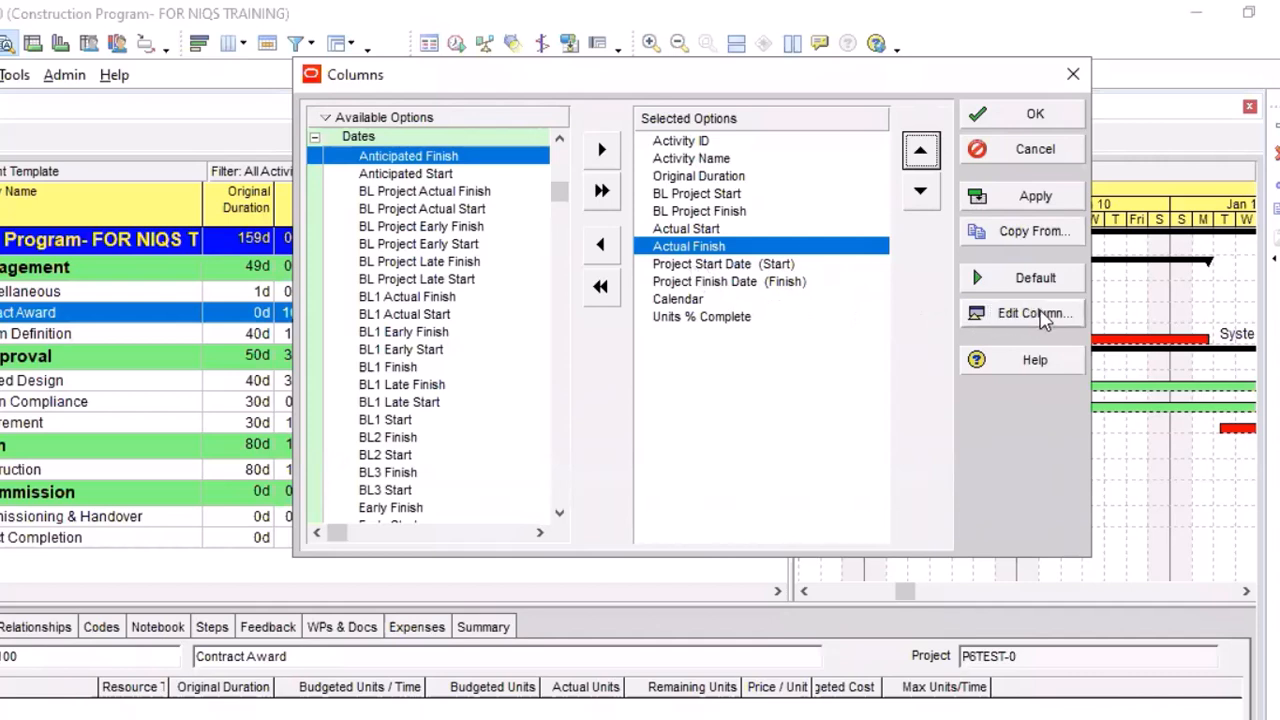
Rename the Project Start Date column as Forecast Start Date
{"action": "left_click", "coordinate": [1042, 316]}
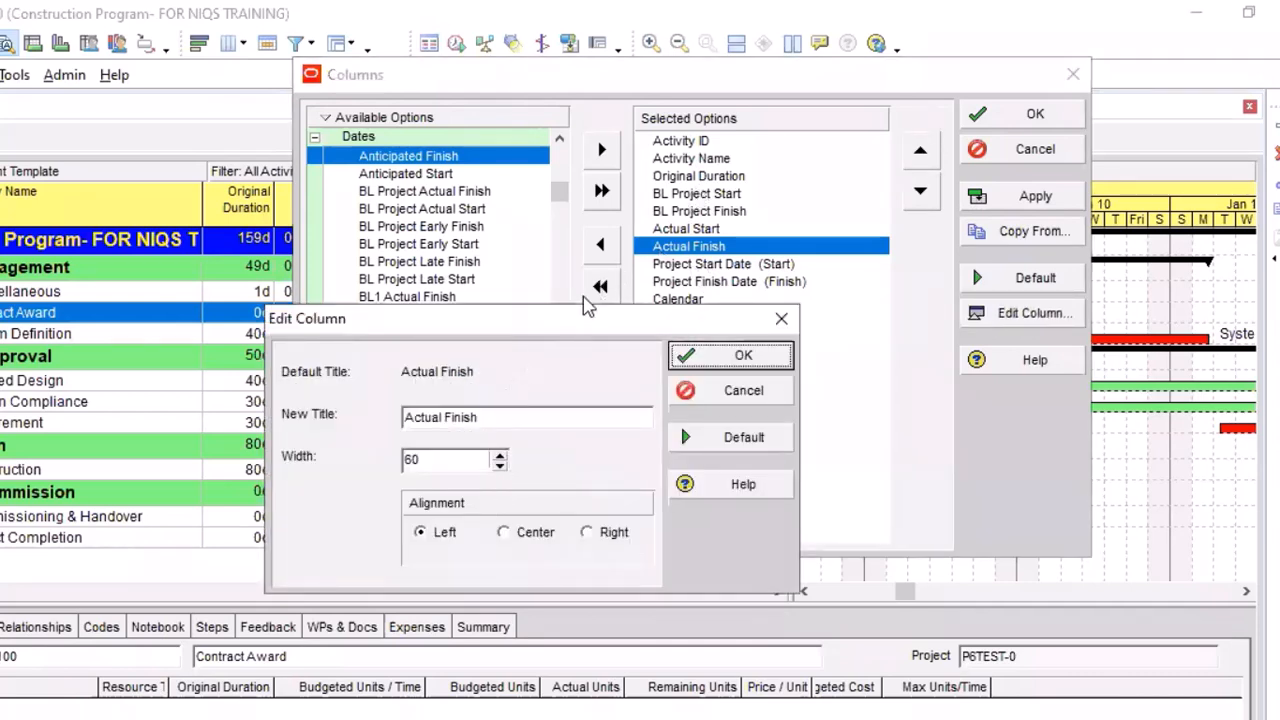
{"action": "left_click_drag", "start_coordinate": [848, 268], "coordinate": [909, 183]}
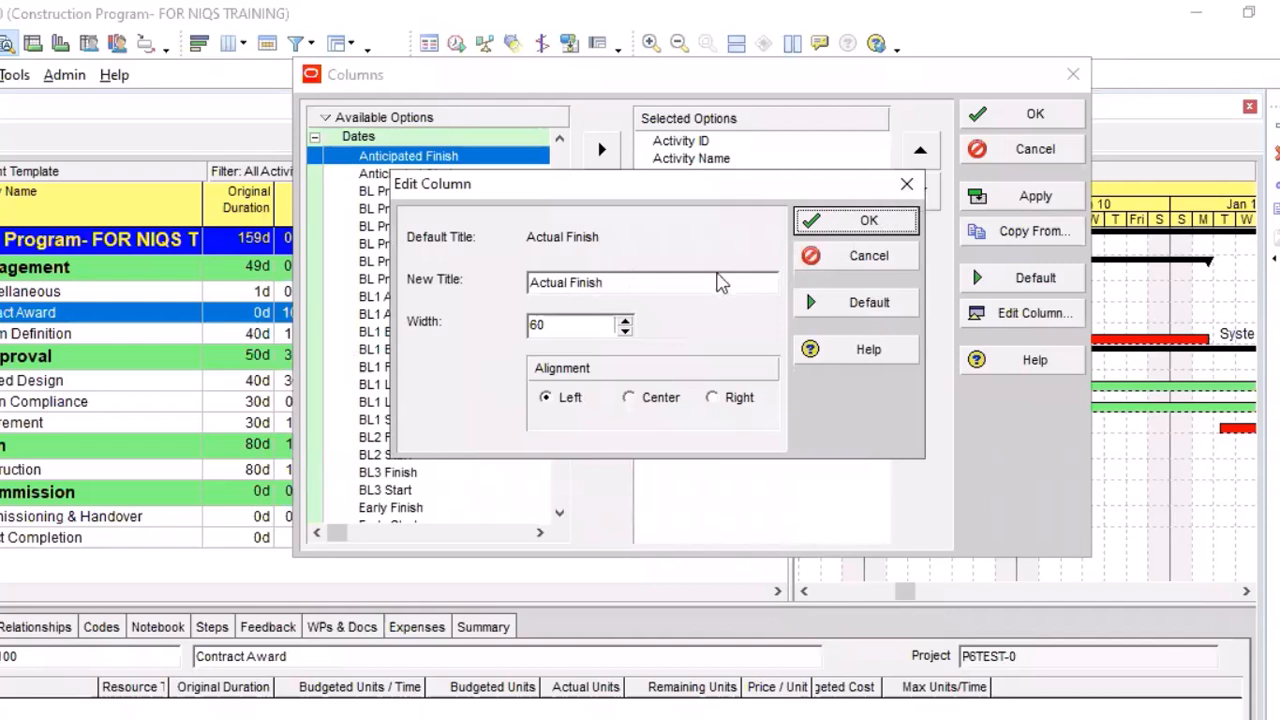
{"action": "left_click", "coordinate": [1002, 318]}
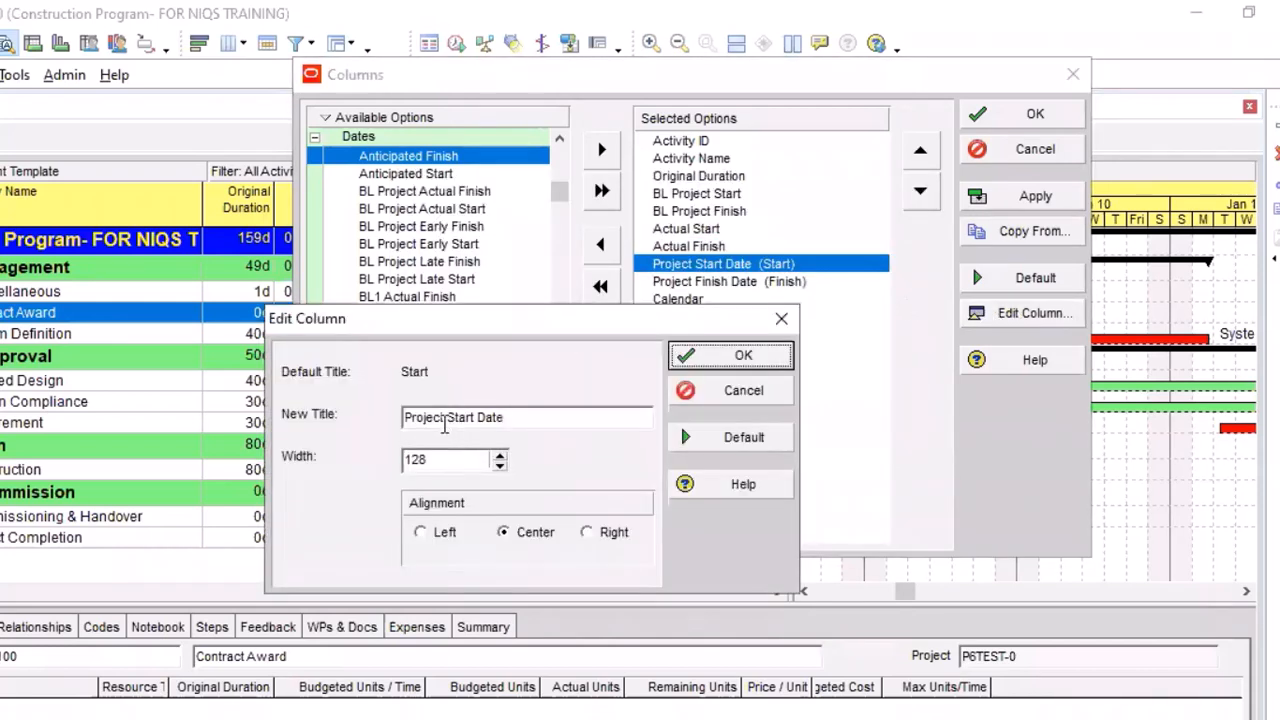
{"action": "left_click", "coordinate": [445, 420]}
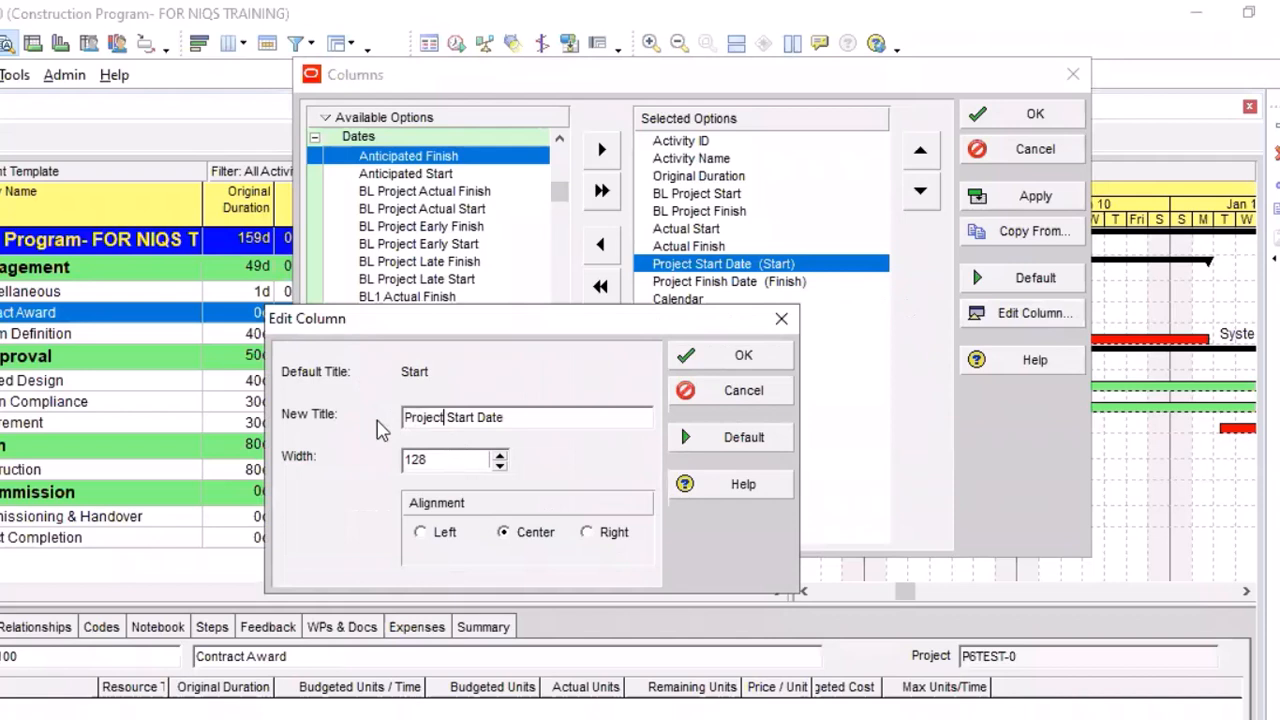
{"action": "left_click_drag", "start_coordinate": [444, 418], "coordinate": [425, 418]}
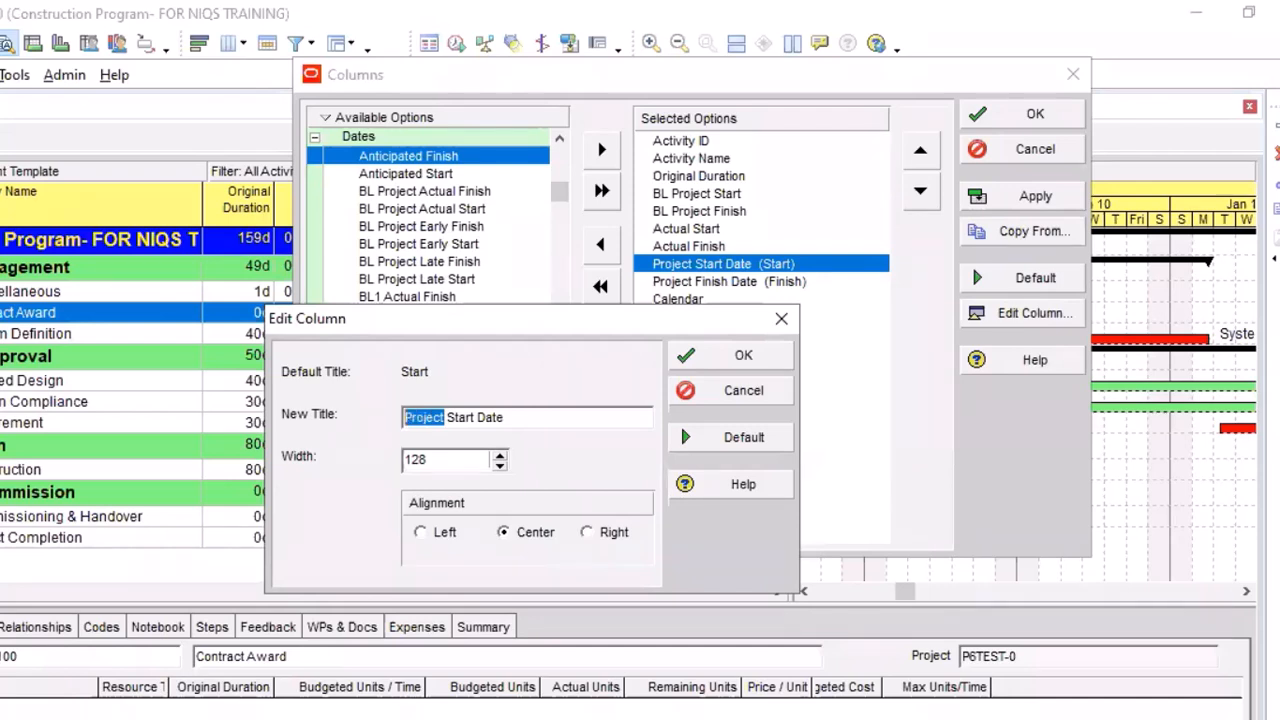
{"action": "type", "text": "Forcas"}
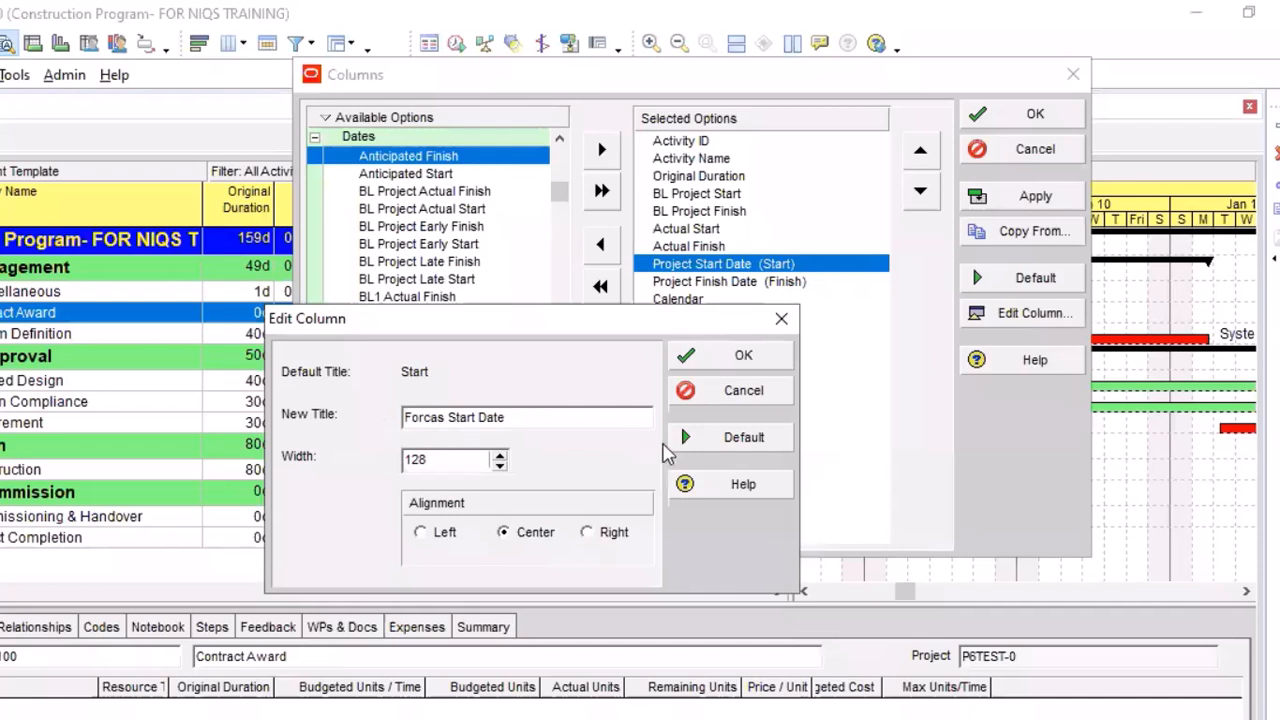
{"action": "key", "text": "BackSpace"}
{"action": "key", "text": "BackSpace"}
{"action": "key", "text": "BackSpace"}
{"action": "type", "text": "ecast"}
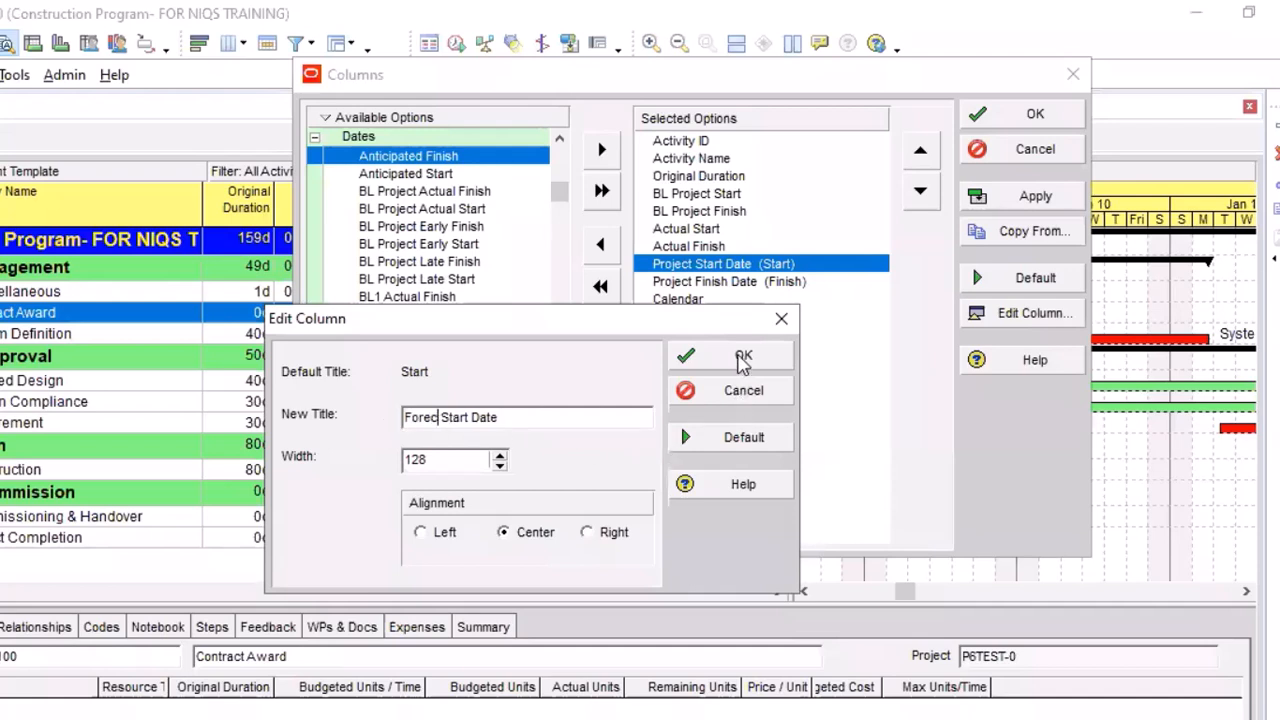
{"action": "left_click", "coordinate": [741, 356]}
Reset the selected columns to the default set
{"action": "left_click", "coordinate": [761, 281]}
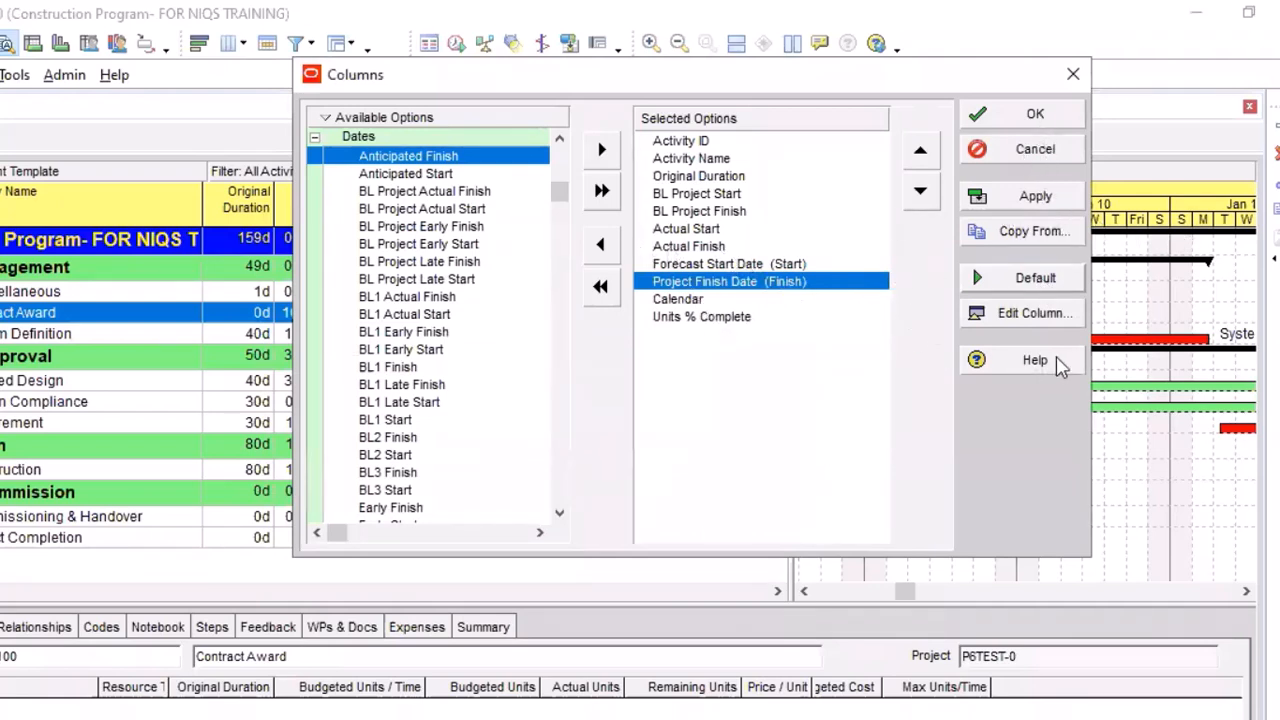
{"action": "left_click", "coordinate": [1032, 281]}
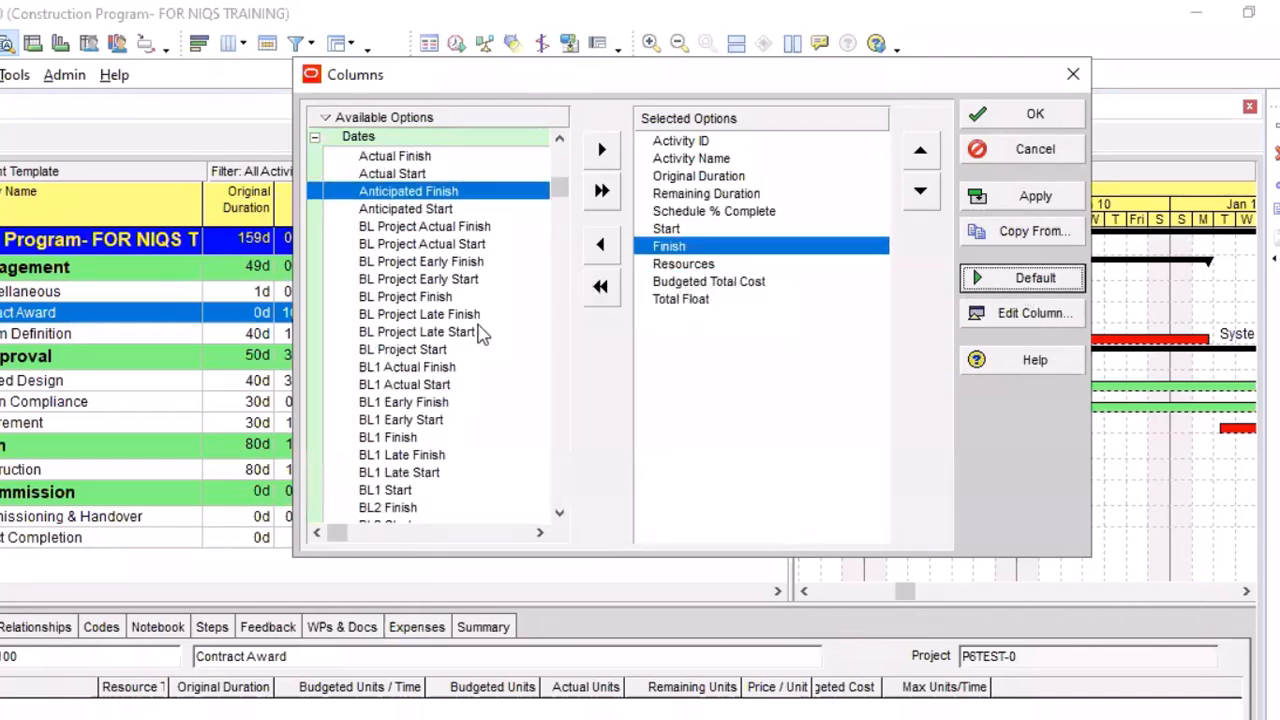
{"action": "left_click_drag", "start_coordinate": [560, 187], "coordinate": [548, 145]}
{"action": "scroll", "coordinate": [362, 228], "scroll_direction": "up", "scroll_amount": 1}
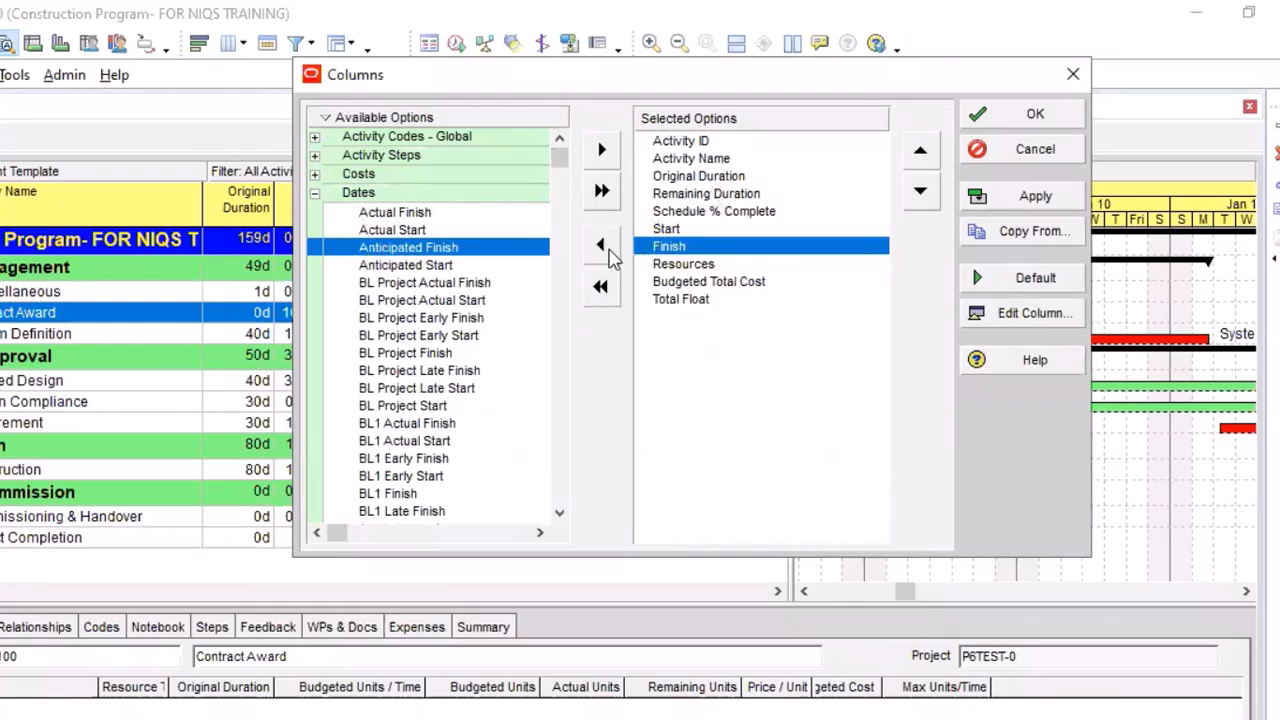
Remove Remaining Duration, Schedule % Complete, Resources, Budgeted Total Cost and Total Float from the selected columns
{"action": "left_click", "coordinate": [700, 193]}
{"action": "left_click", "coordinate": [600, 245]}
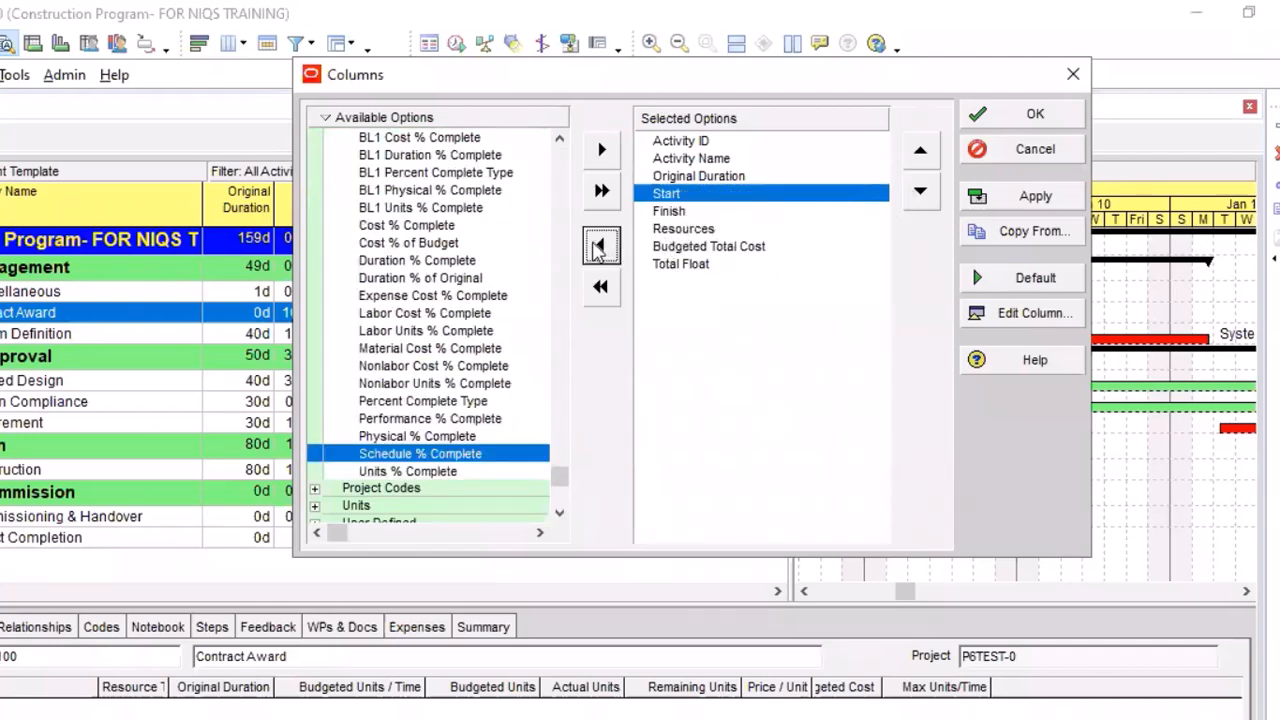
{"action": "left_click", "coordinate": [680, 235]}
{"action": "left_click", "coordinate": [604, 250]}
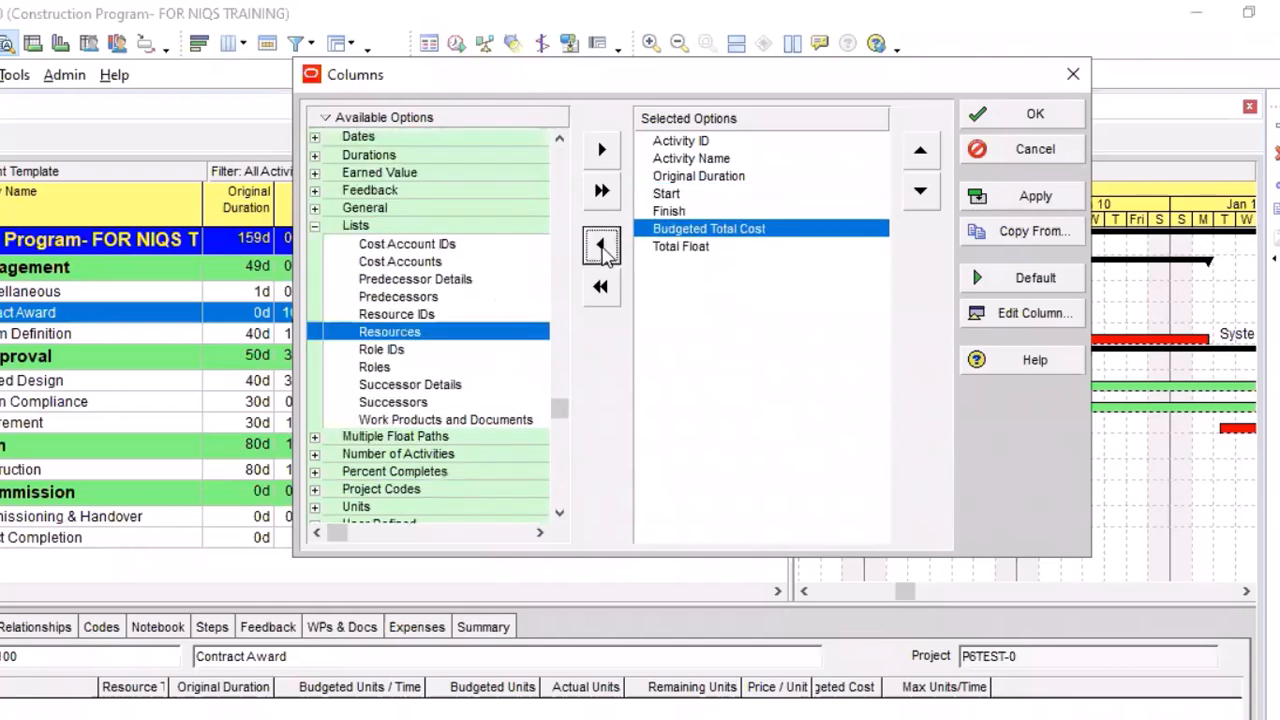
{"action": "left_click", "coordinate": [602, 247]}
{"action": "left_click", "coordinate": [602, 247]}
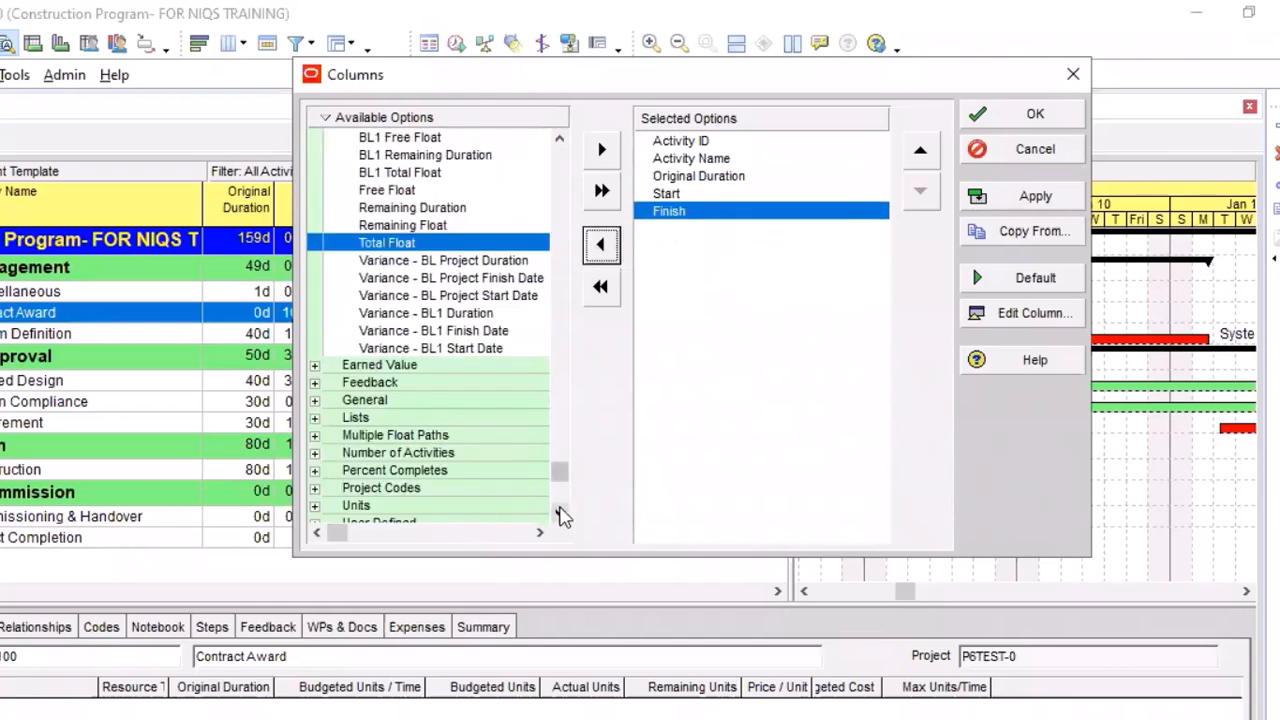
Add Units % Complete from the Percent Completes group as the last selected column
{"action": "left_click", "coordinate": [559, 516]}
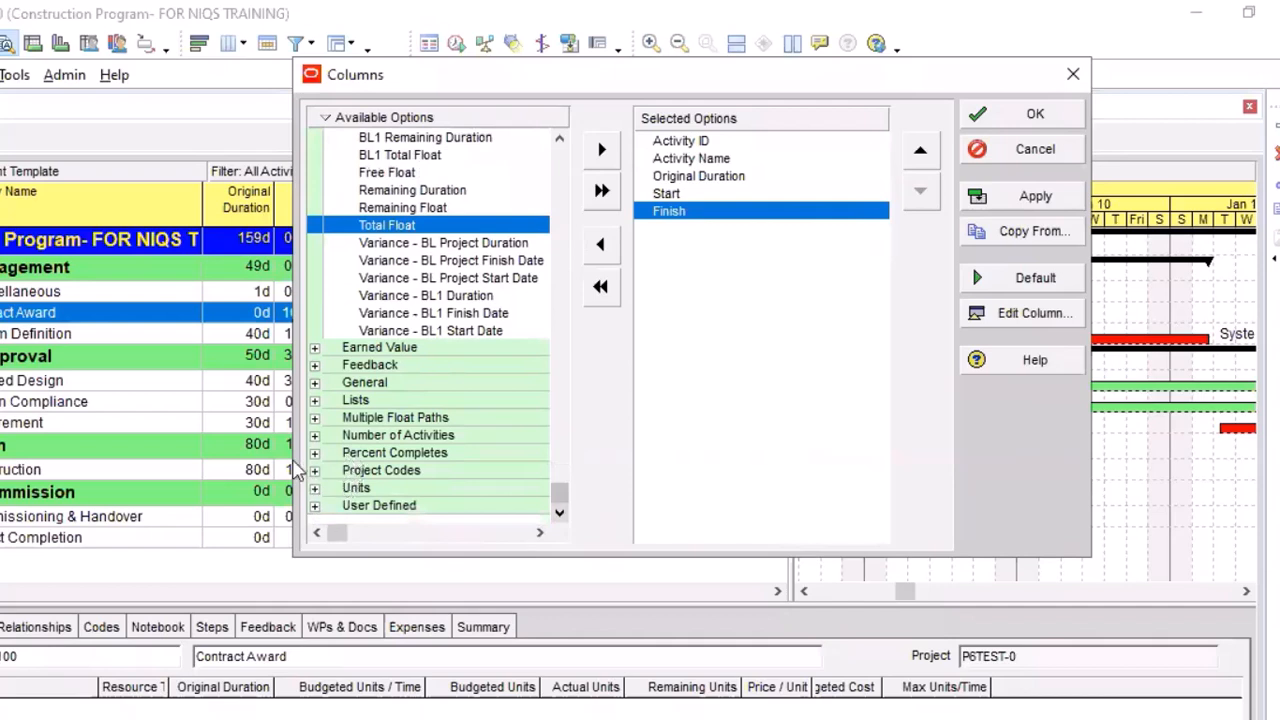
{"action": "left_click", "coordinate": [314, 452]}
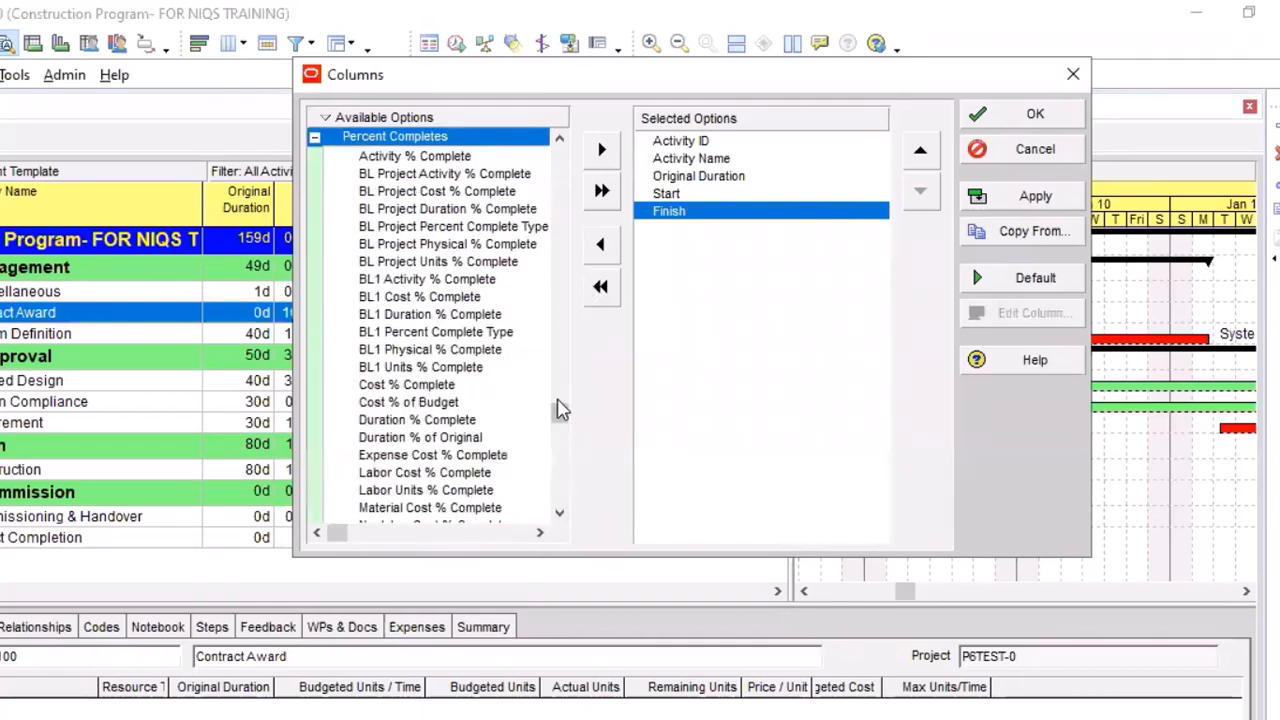
{"action": "scroll", "coordinate": [552, 468], "scroll_direction": "down", "scroll_amount": 3}
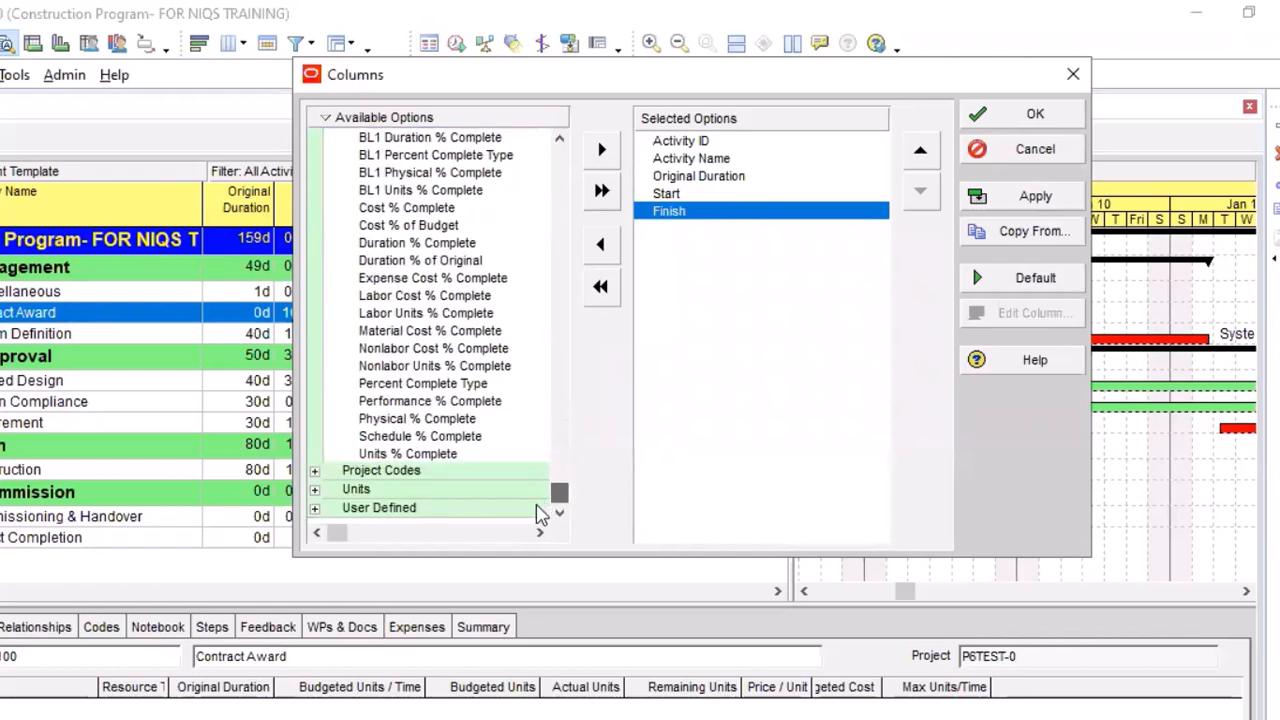
{"action": "left_click", "coordinate": [408, 455]}
{"action": "left_click", "coordinate": [603, 152]}
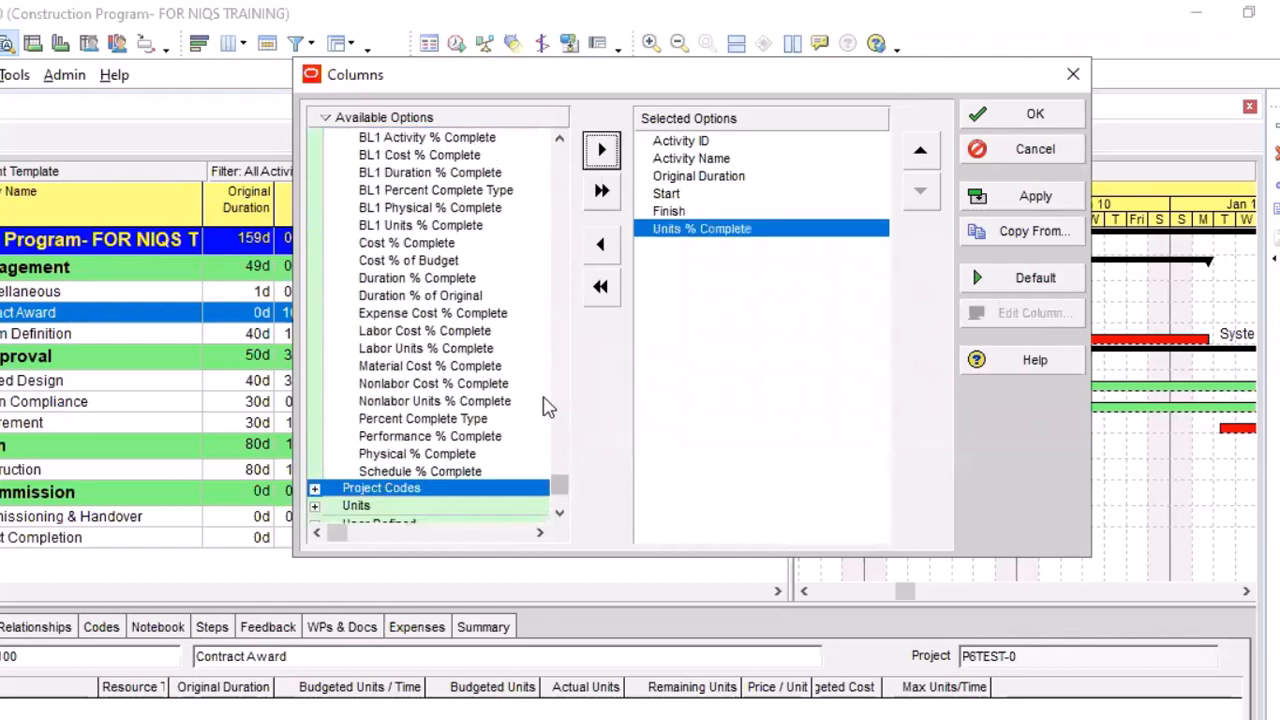
Add BL Project Duration to the selected columns ahead of Finish, and remove Original Duration
{"action": "scroll", "coordinate": [420, 415], "scroll_direction": "up", "scroll_amount": 10}
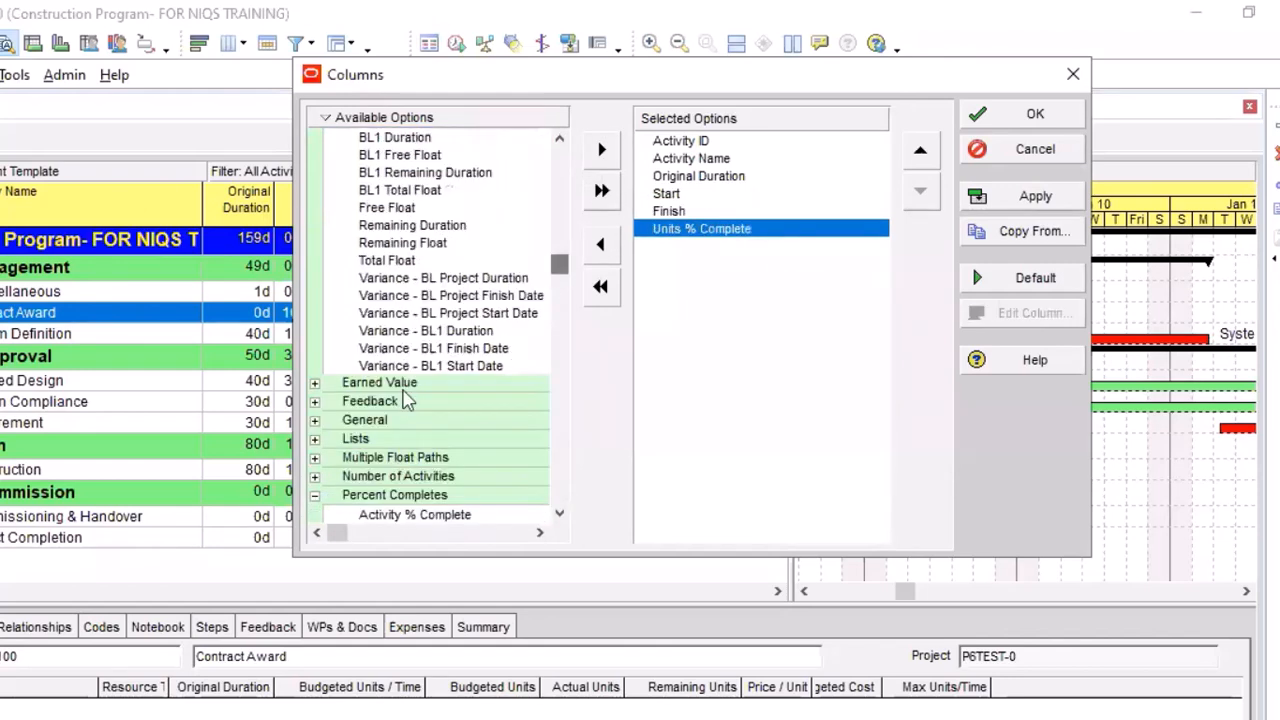
{"action": "scroll", "coordinate": [428, 325], "scroll_direction": "up", "scroll_amount": 1}
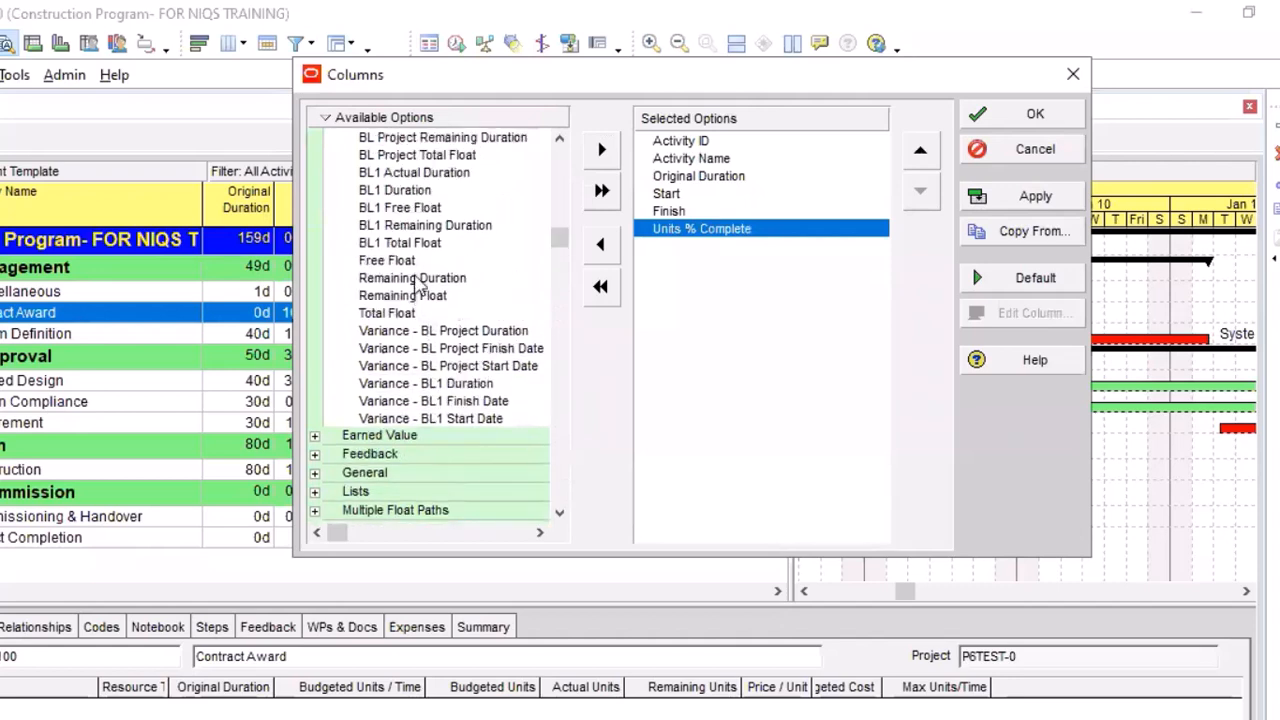
{"action": "scroll", "coordinate": [400, 260], "scroll_direction": "up", "scroll_amount": 3}
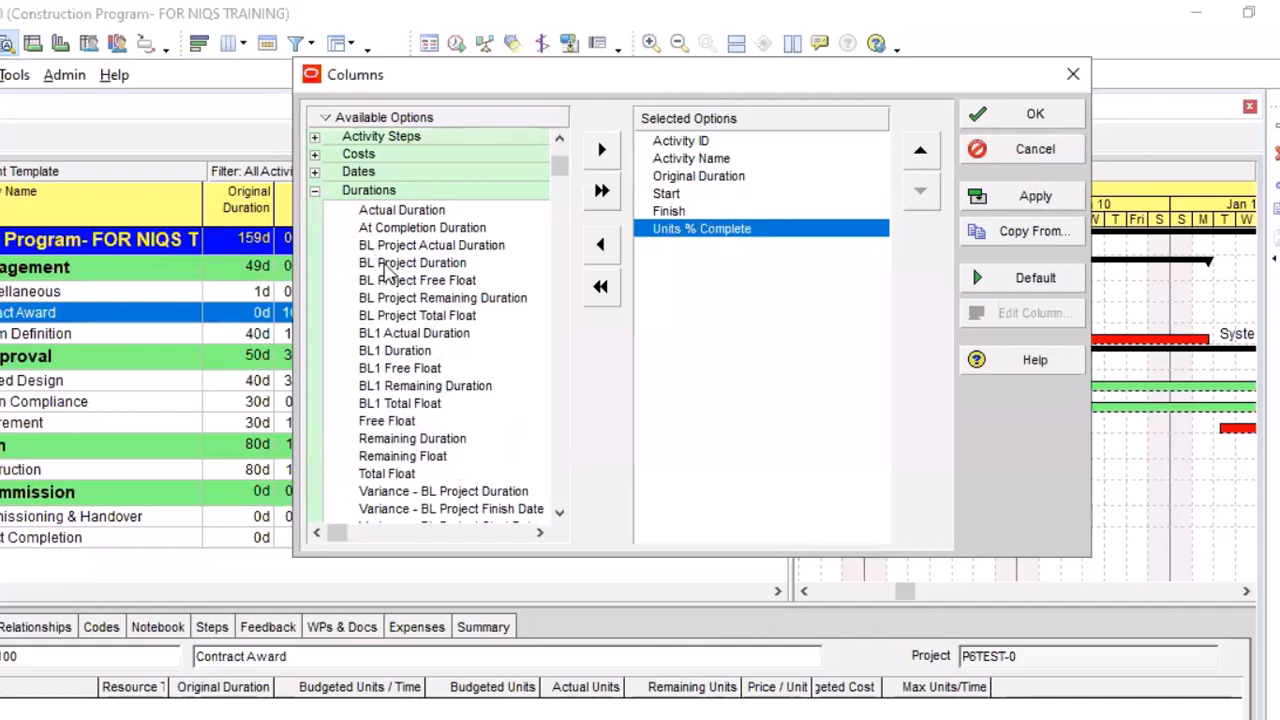
{"action": "left_click", "coordinate": [601, 157]}
{"action": "left_click", "coordinate": [919, 155]}
{"action": "left_click", "coordinate": [919, 155]}
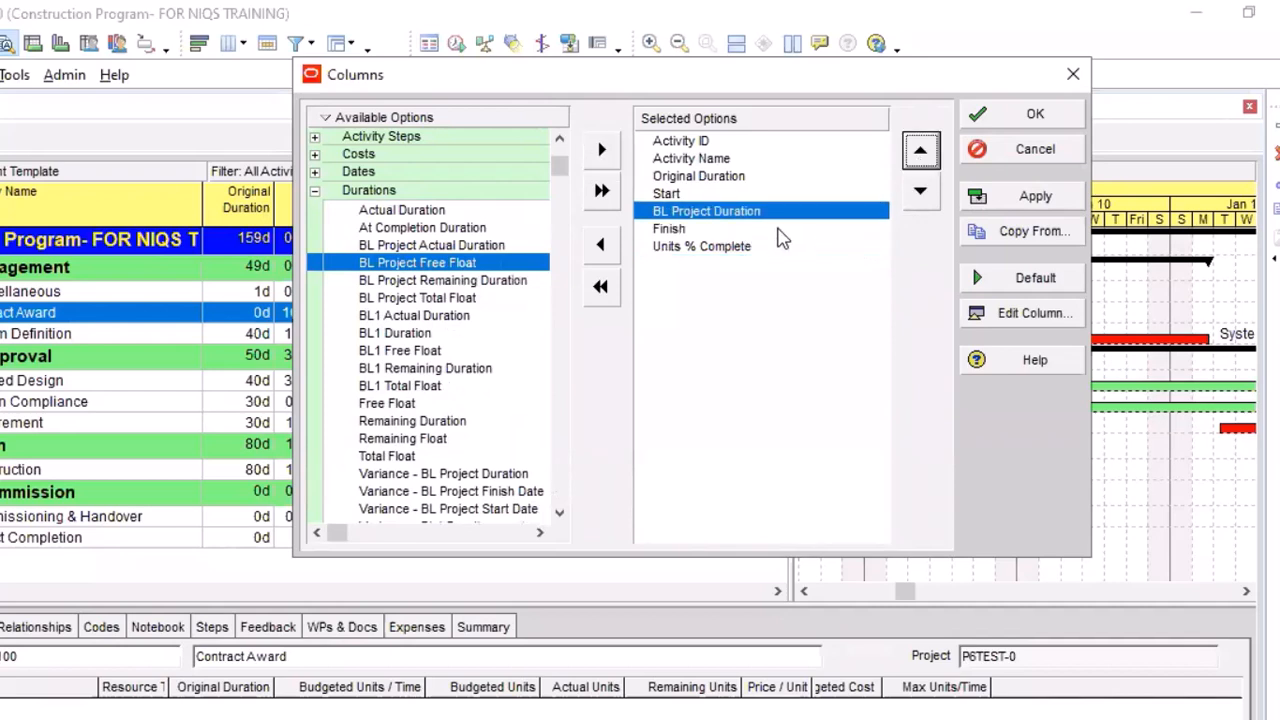
{"action": "left_click", "coordinate": [698, 177]}
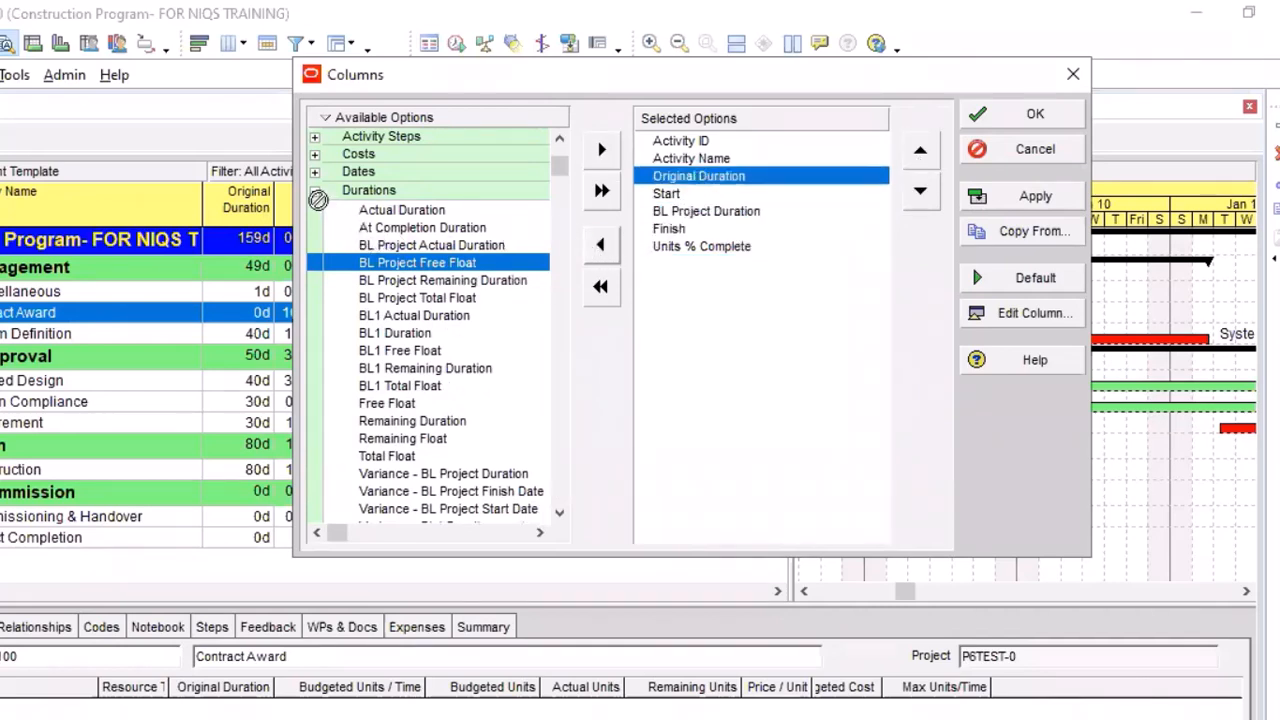
{"action": "left_click", "coordinate": [316, 191]}
Add the date columns Actual Finish, Actual Start, BL Project Finish and BL Project Start to the selected columns
{"action": "double_click", "coordinate": [395, 193]}
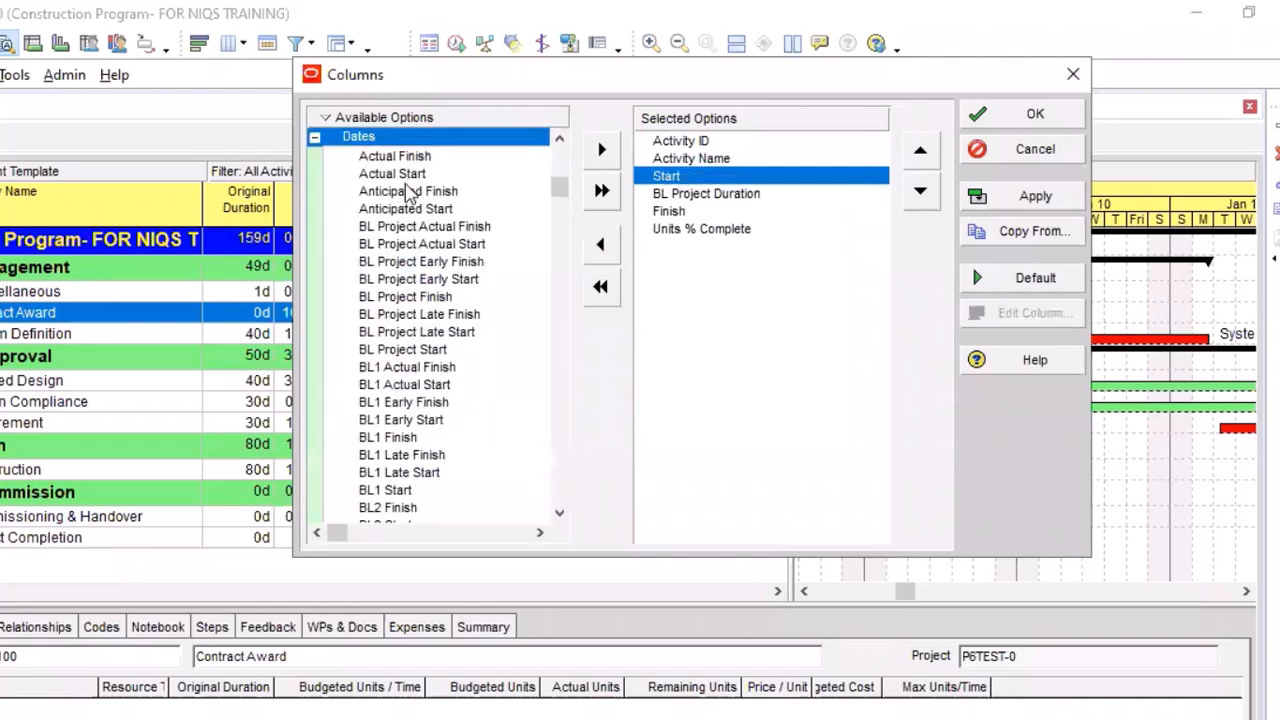
{"action": "left_click", "coordinate": [418, 158]}
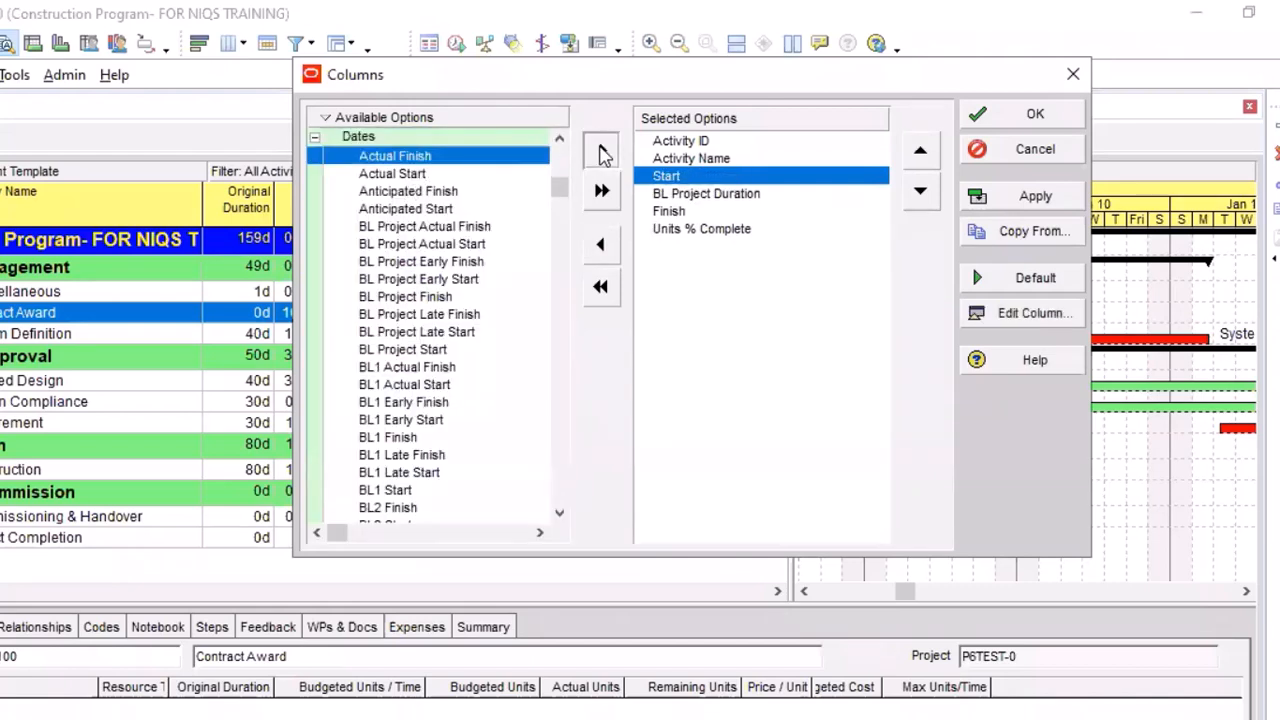
{"action": "double_click", "coordinate": [602, 151]}
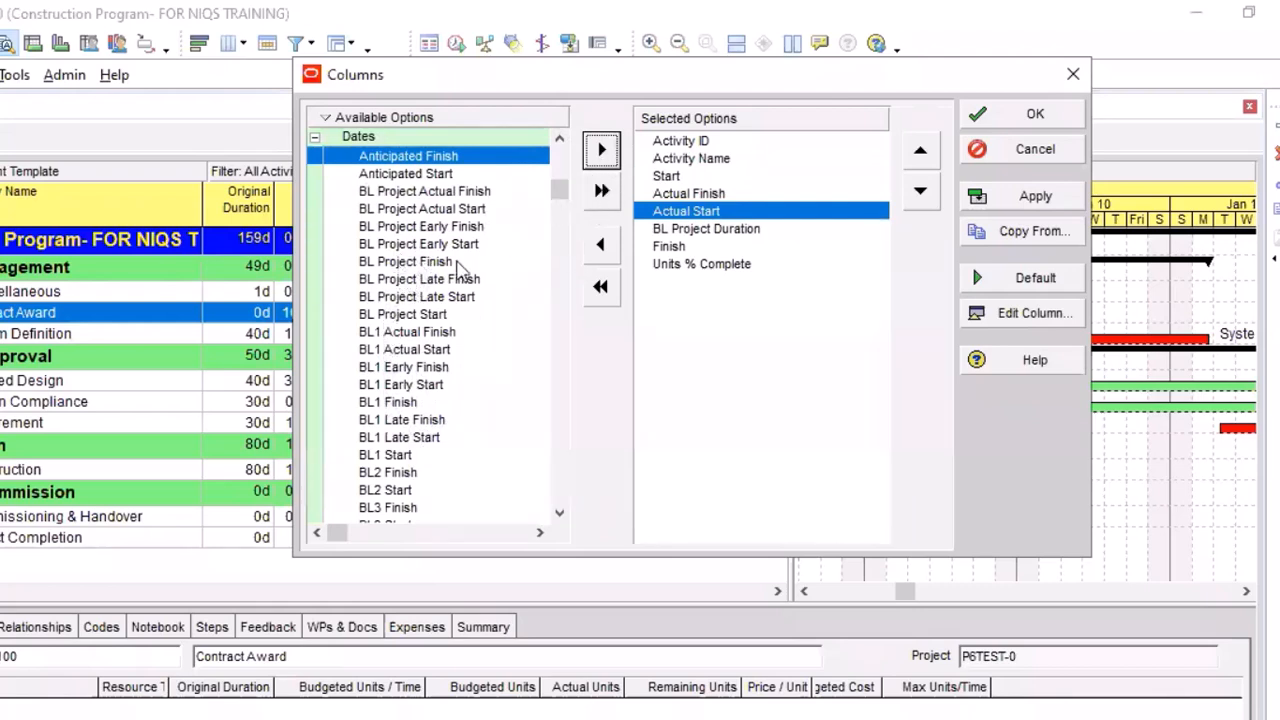
{"action": "left_click", "coordinate": [408, 298]}
{"action": "left_click", "coordinate": [601, 156]}
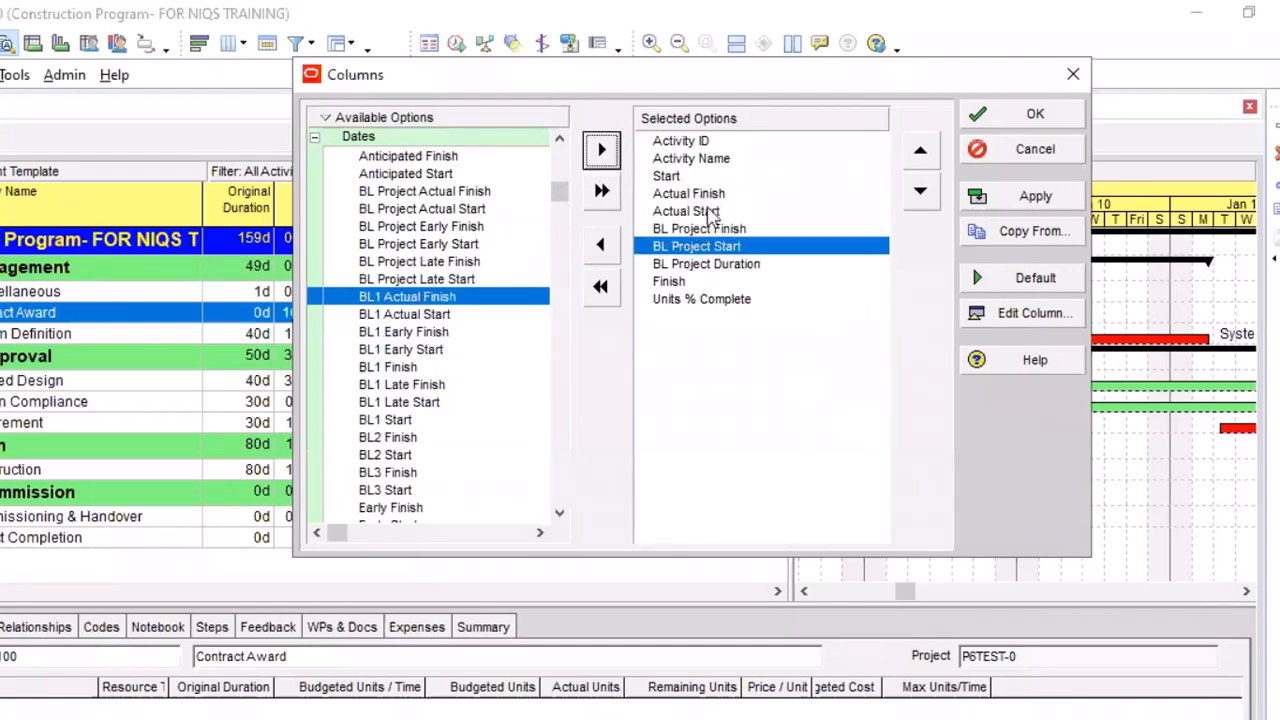
Place BL Project Duration, BL Project Start and BL Project Finish, in that order, directly after Activity Name
{"action": "left_click", "coordinate": [921, 153]}
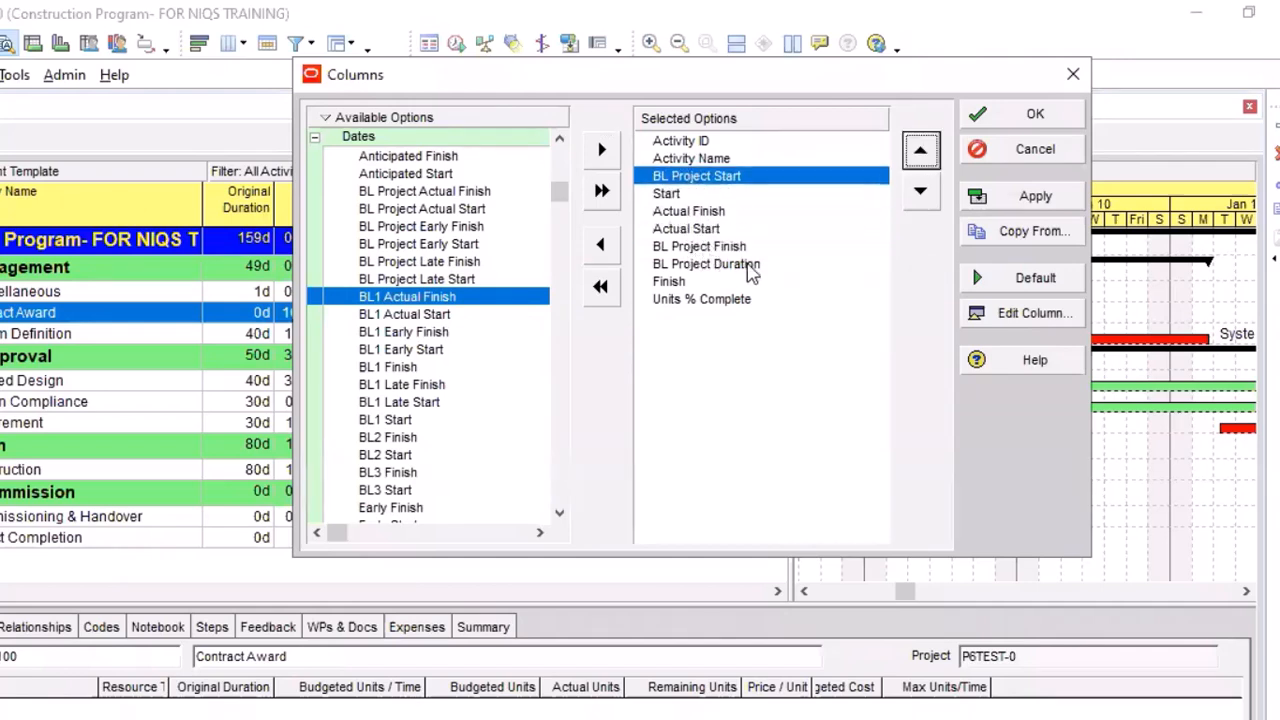
{"action": "left_click", "coordinate": [748, 265]}
{"action": "left_click", "coordinate": [921, 153]}
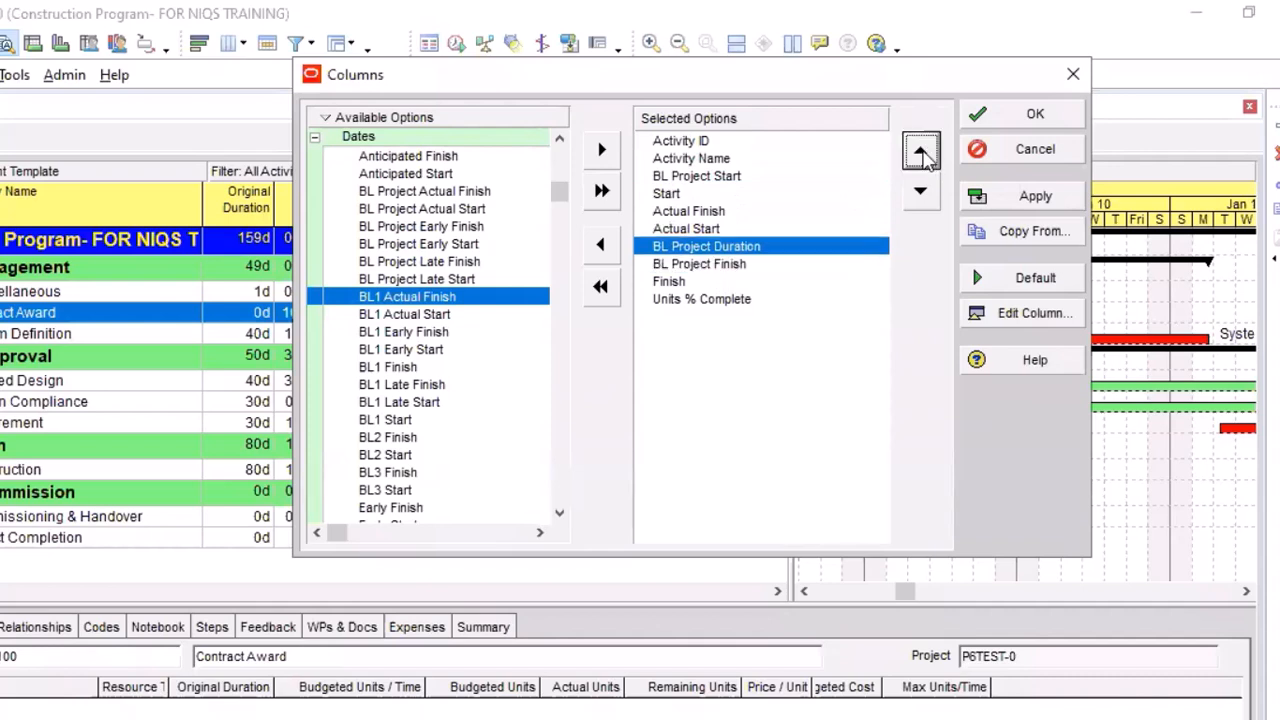
{"action": "double_click", "coordinate": [921, 153]}
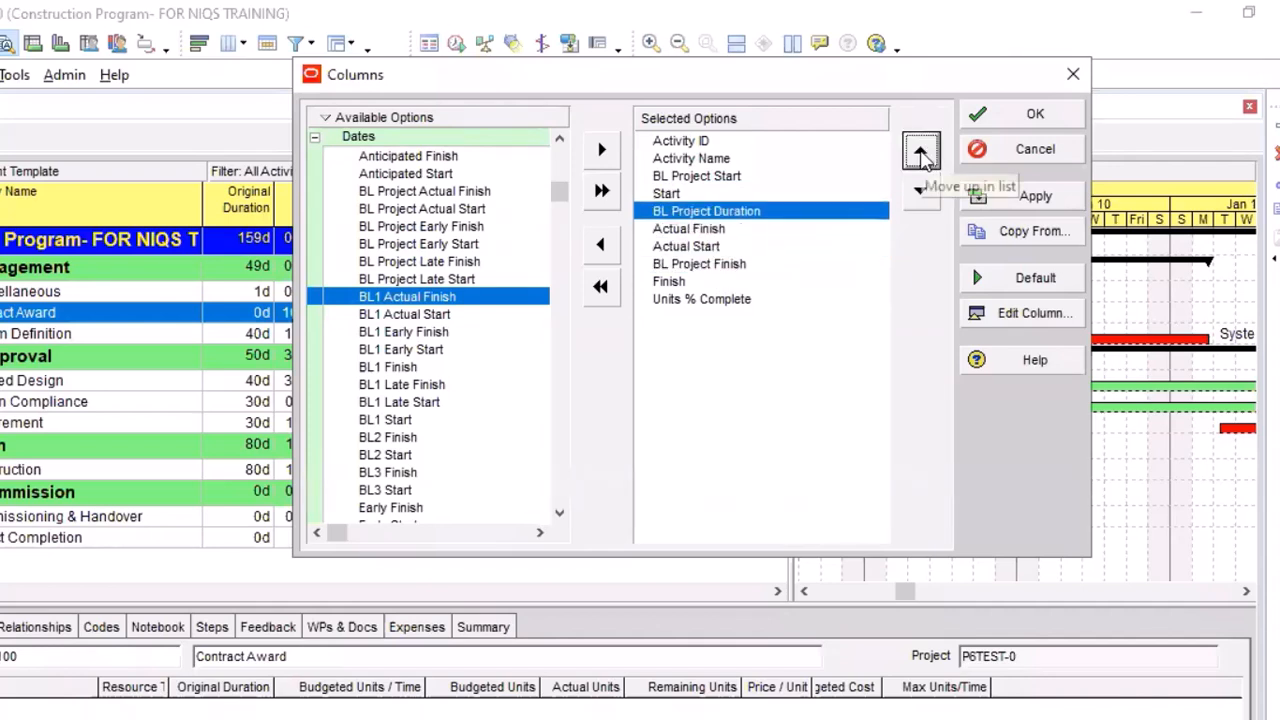
{"action": "left_click", "coordinate": [922, 158]}
{"action": "left_click", "coordinate": [922, 158]}
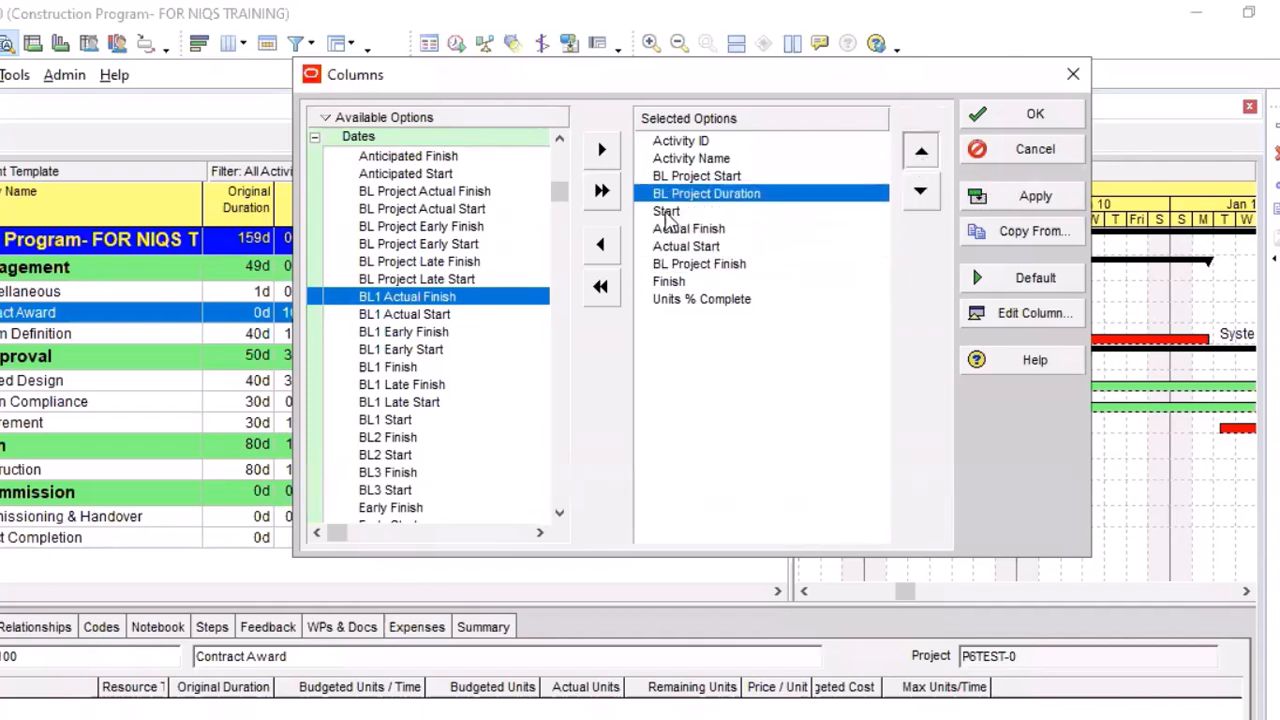
{"action": "left_click", "coordinate": [708, 266]}
{"action": "left_click", "coordinate": [927, 160]}
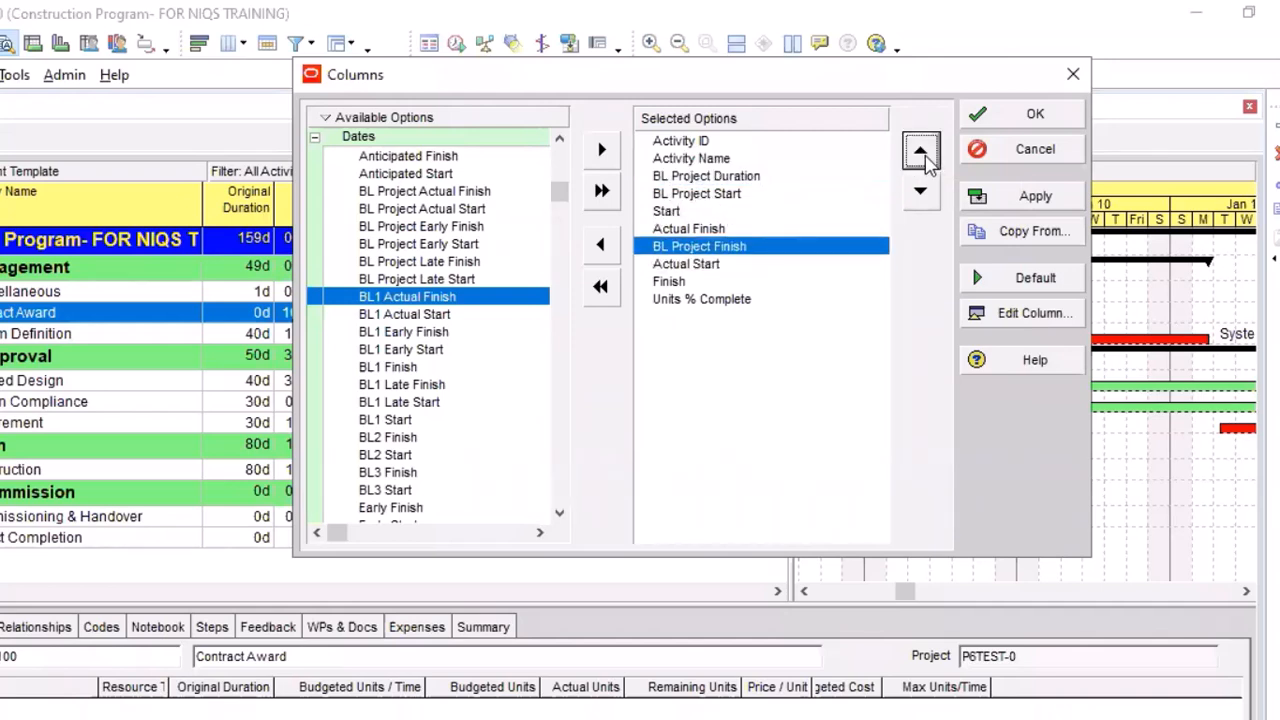
{"action": "left_click", "coordinate": [922, 158]}
Place Actual Start and Actual Finish directly after BL Project Finish, ahead of the Start column
{"action": "left_click", "coordinate": [922, 158]}
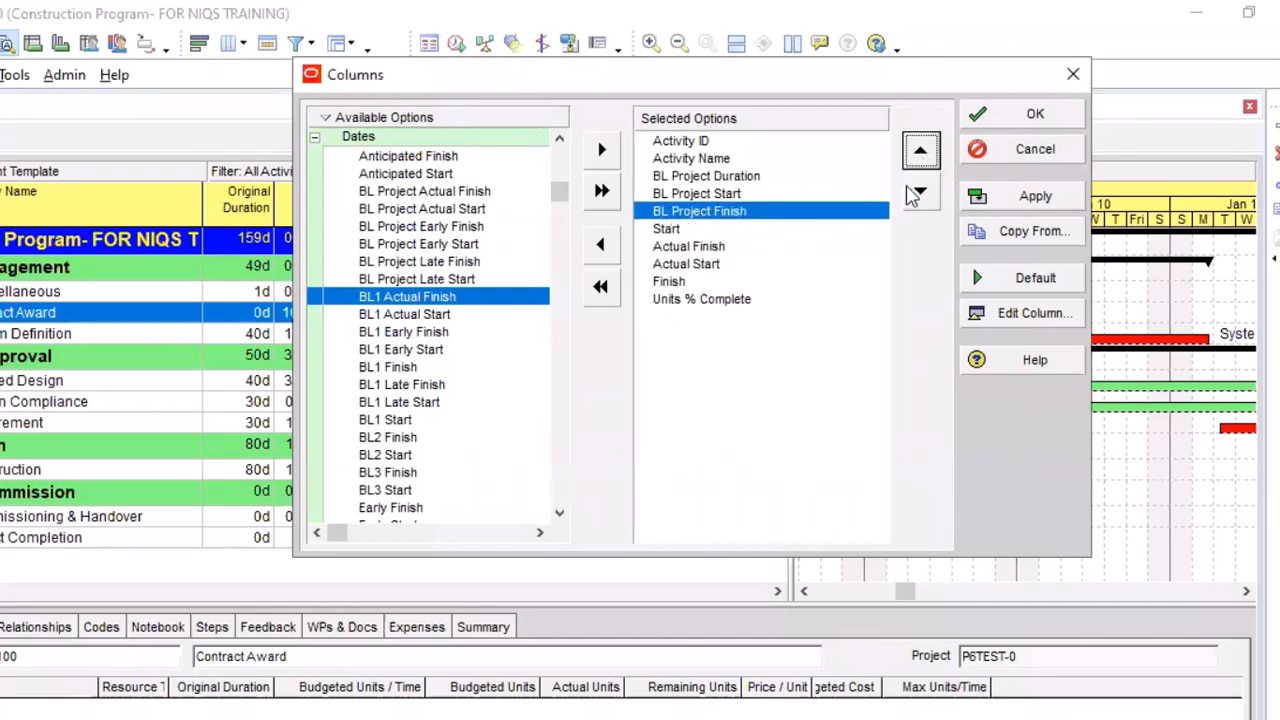
{"action": "left_click", "coordinate": [700, 263]}
{"action": "left_click", "coordinate": [922, 158]}
{"action": "left_click", "coordinate": [922, 158]}
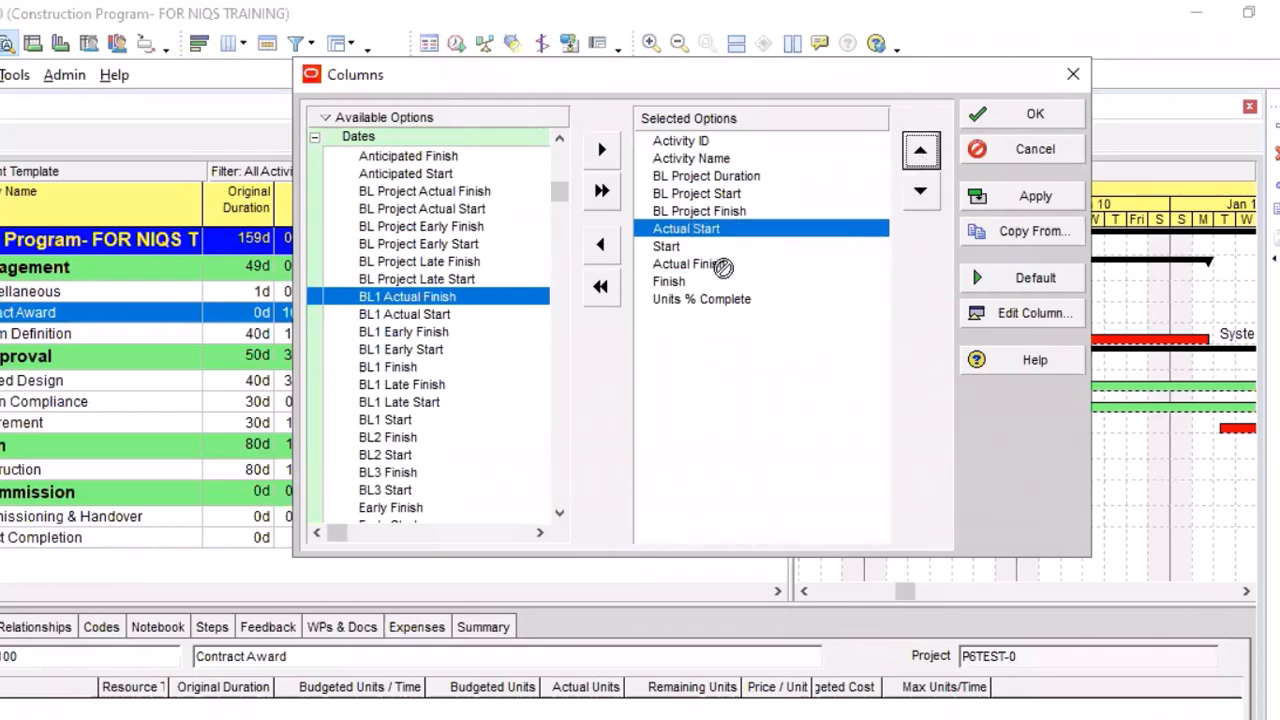
{"action": "left_click", "coordinate": [722, 263]}
{"action": "left_click", "coordinate": [922, 157]}
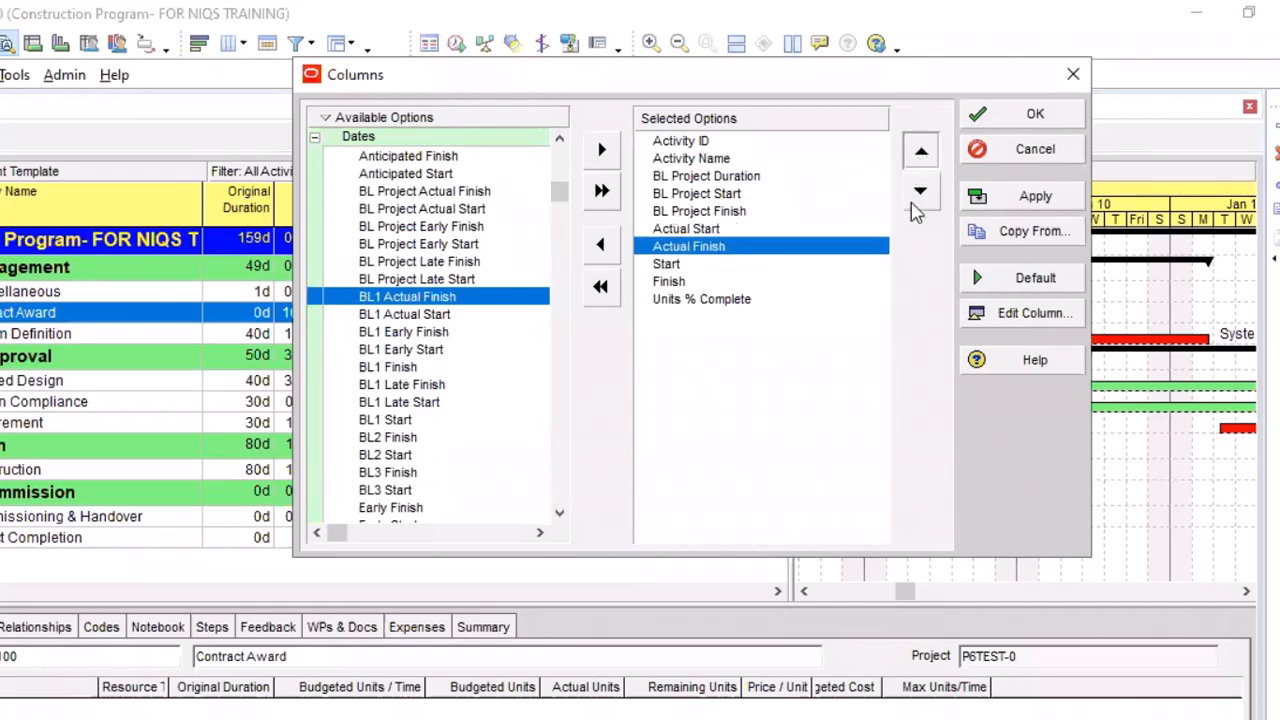
{"action": "left_click", "coordinate": [922, 157]}
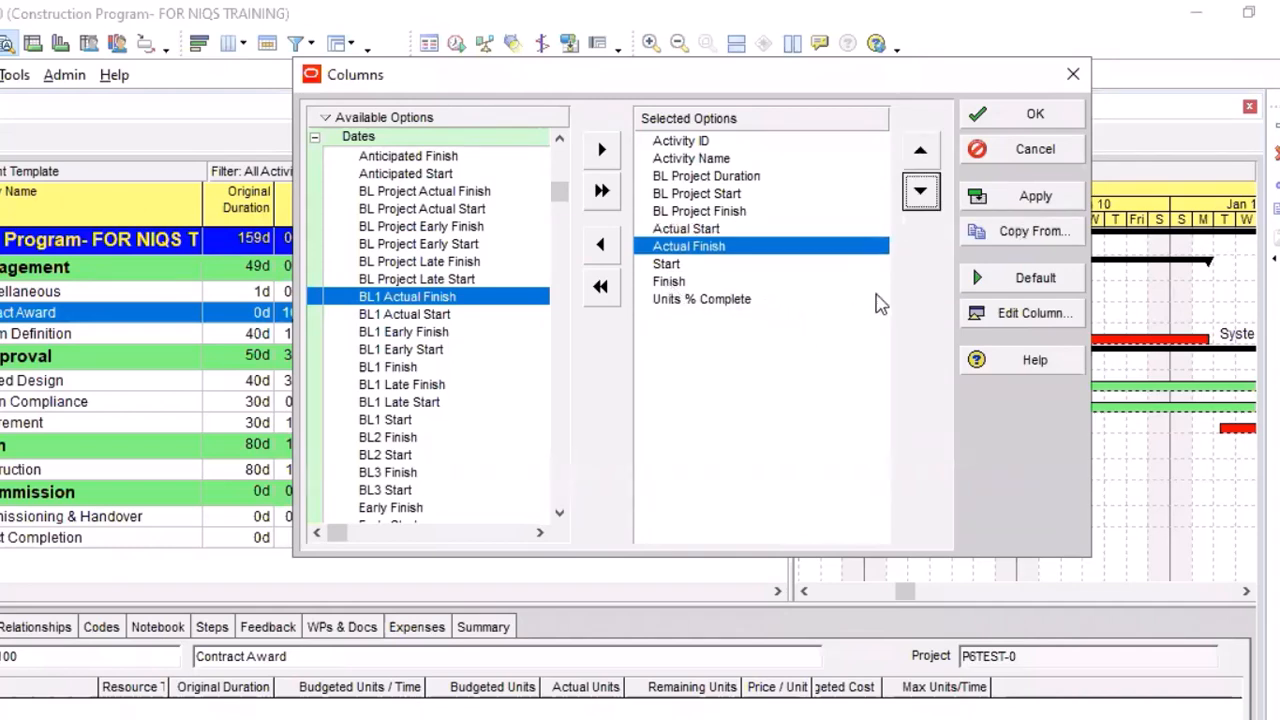
Apply the column selection, then narrow BL Project Duration and Activity Name and widen the activity table to show the Start column
{"action": "left_click", "coordinate": [1030, 196]}
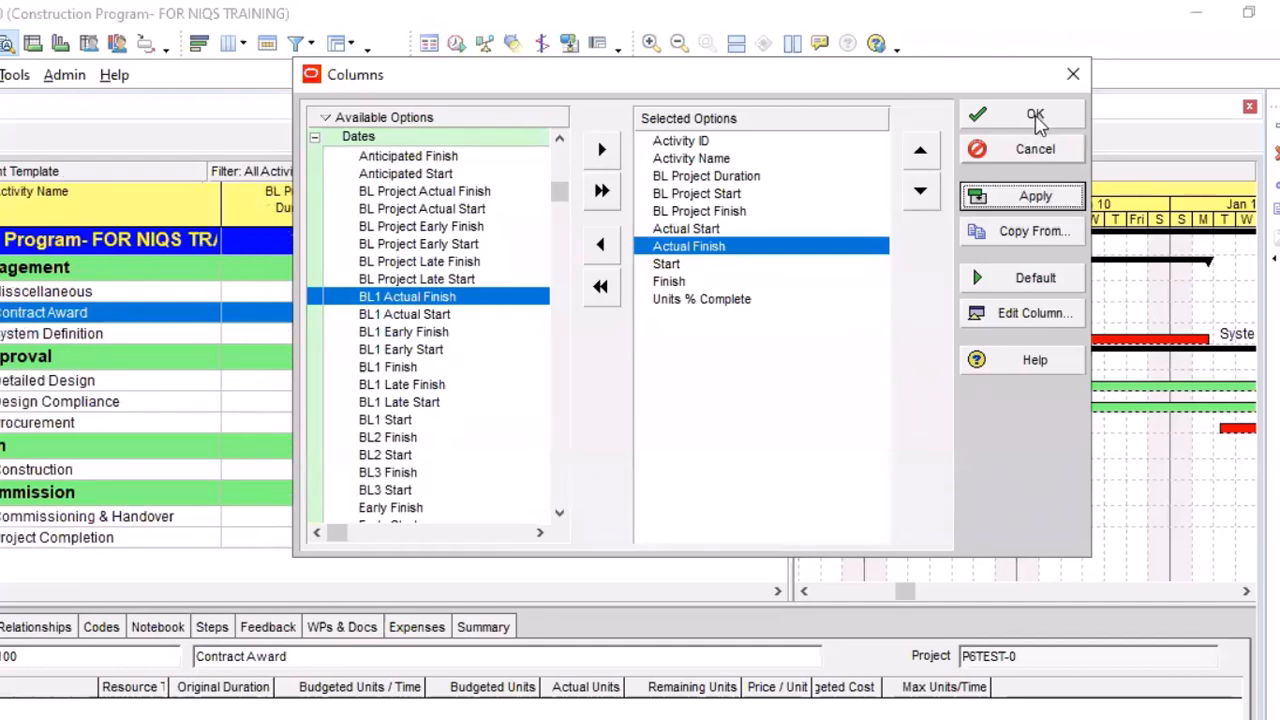
{"action": "left_click", "coordinate": [1035, 116]}
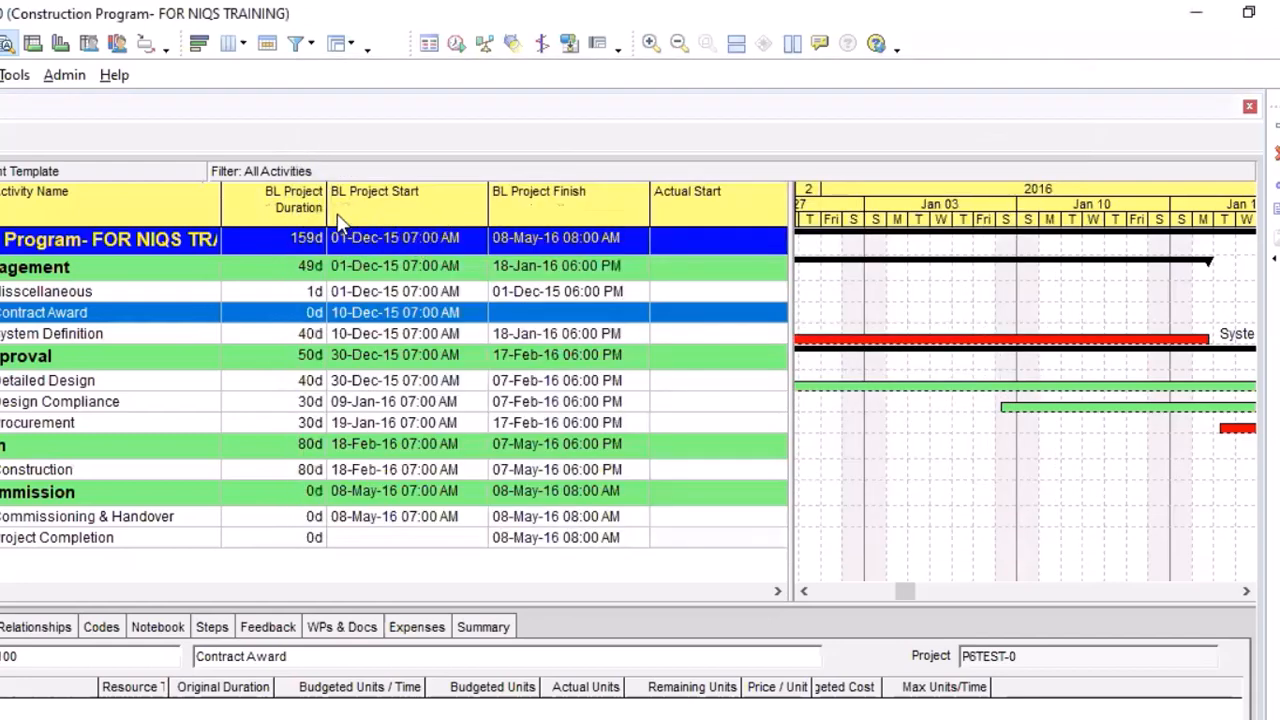
{"action": "left_click_drag", "start_coordinate": [298, 212], "coordinate": [279, 209]}
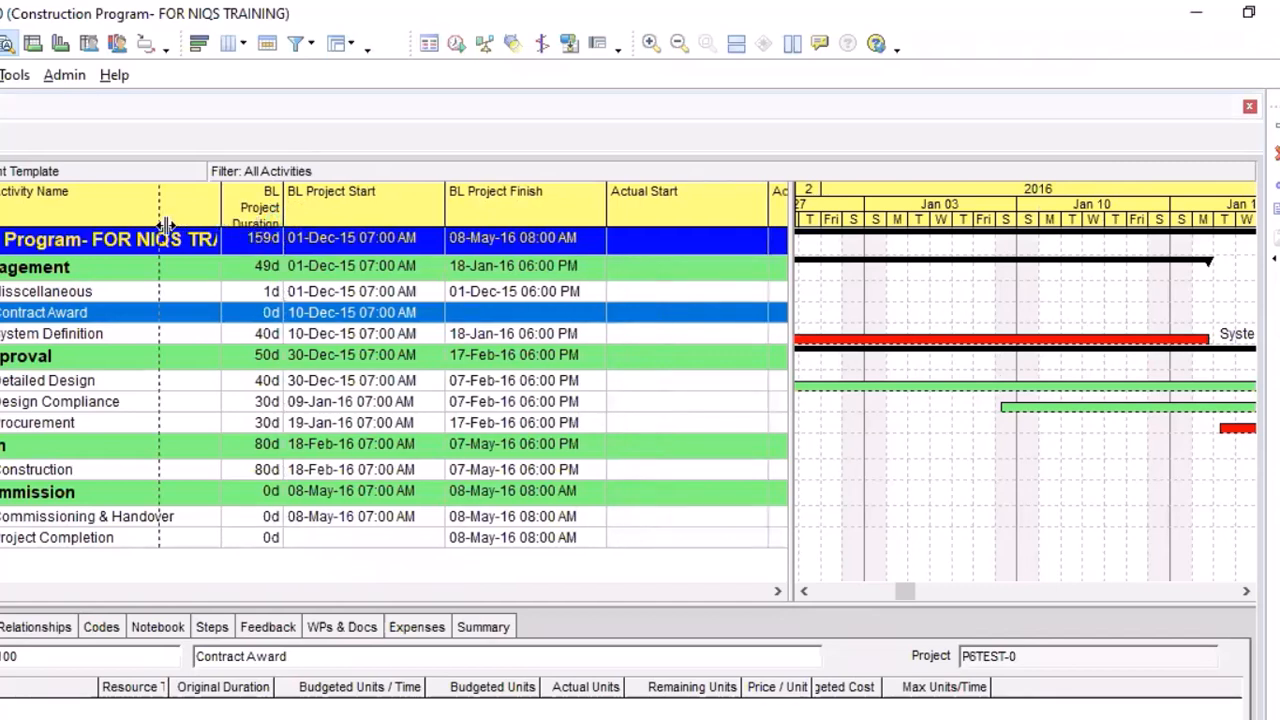
{"action": "left_click_drag", "start_coordinate": [165, 222], "coordinate": [158, 222]}
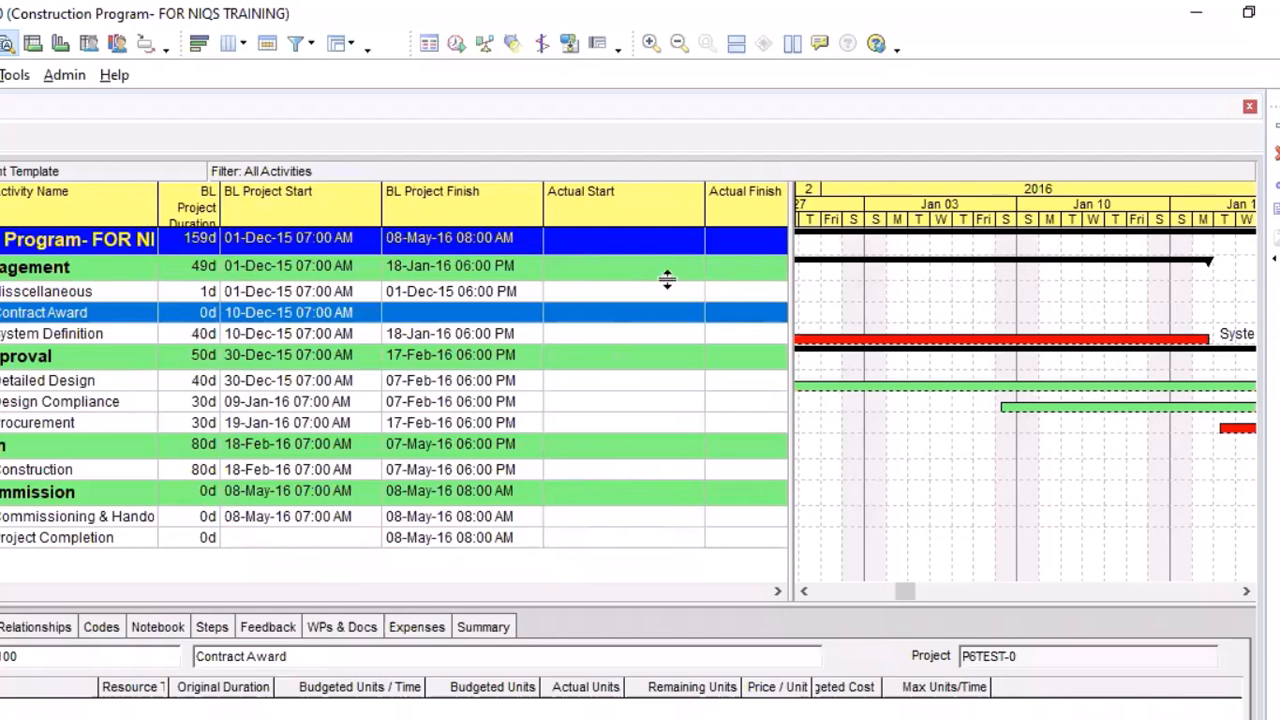
{"action": "left_click_drag", "start_coordinate": [791, 240], "coordinate": [1040, 243]}
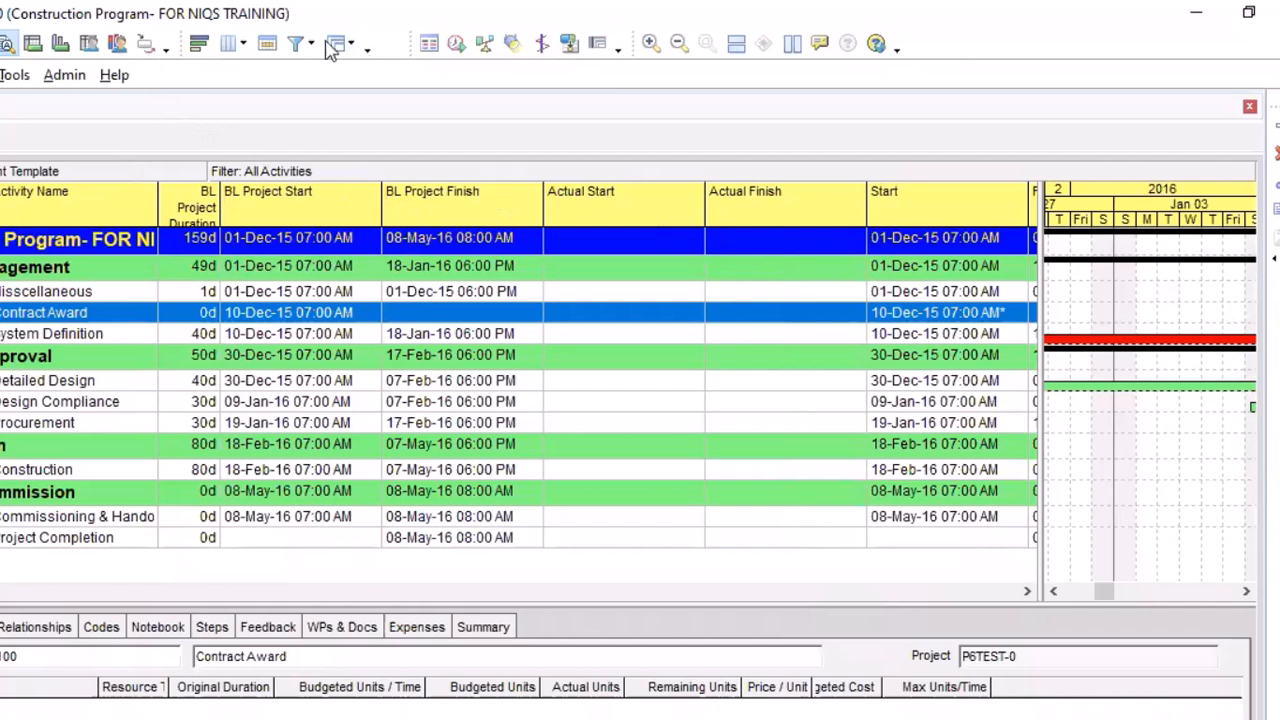
Give the Start column the new title "Forecast Start Date"
{"action": "left_click", "coordinate": [240, 43]}
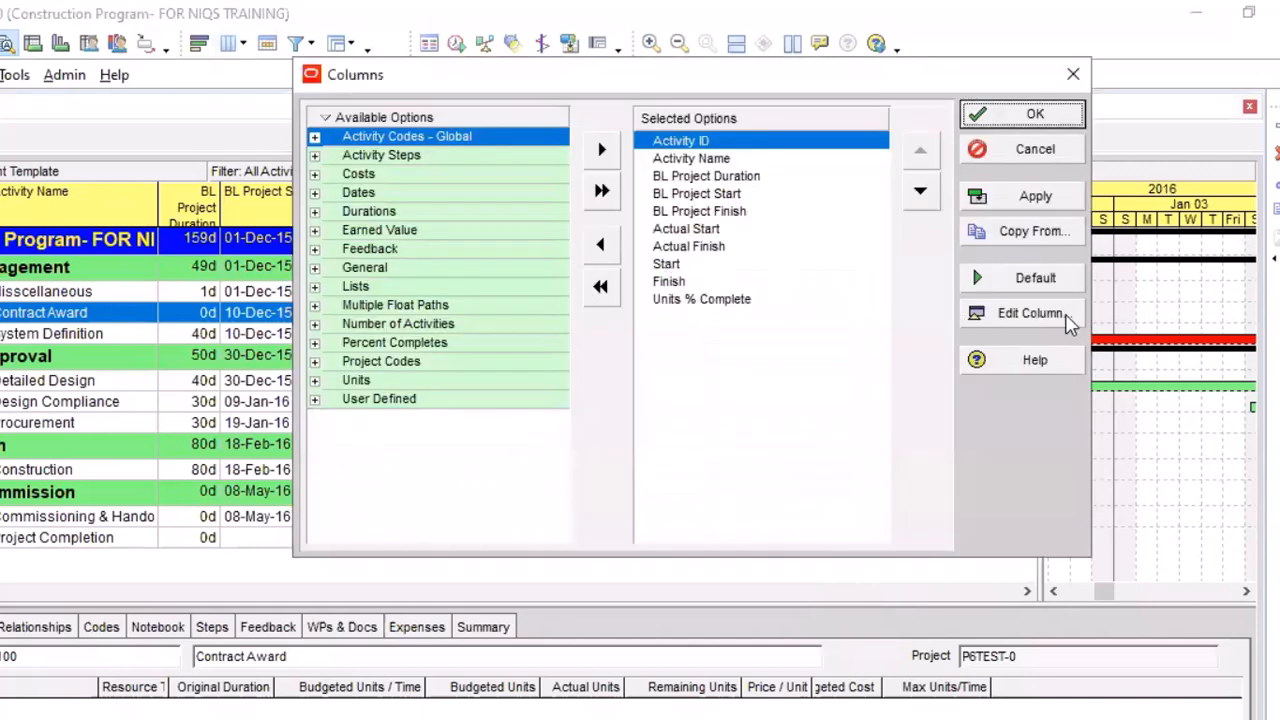
{"action": "left_click", "coordinate": [760, 264]}
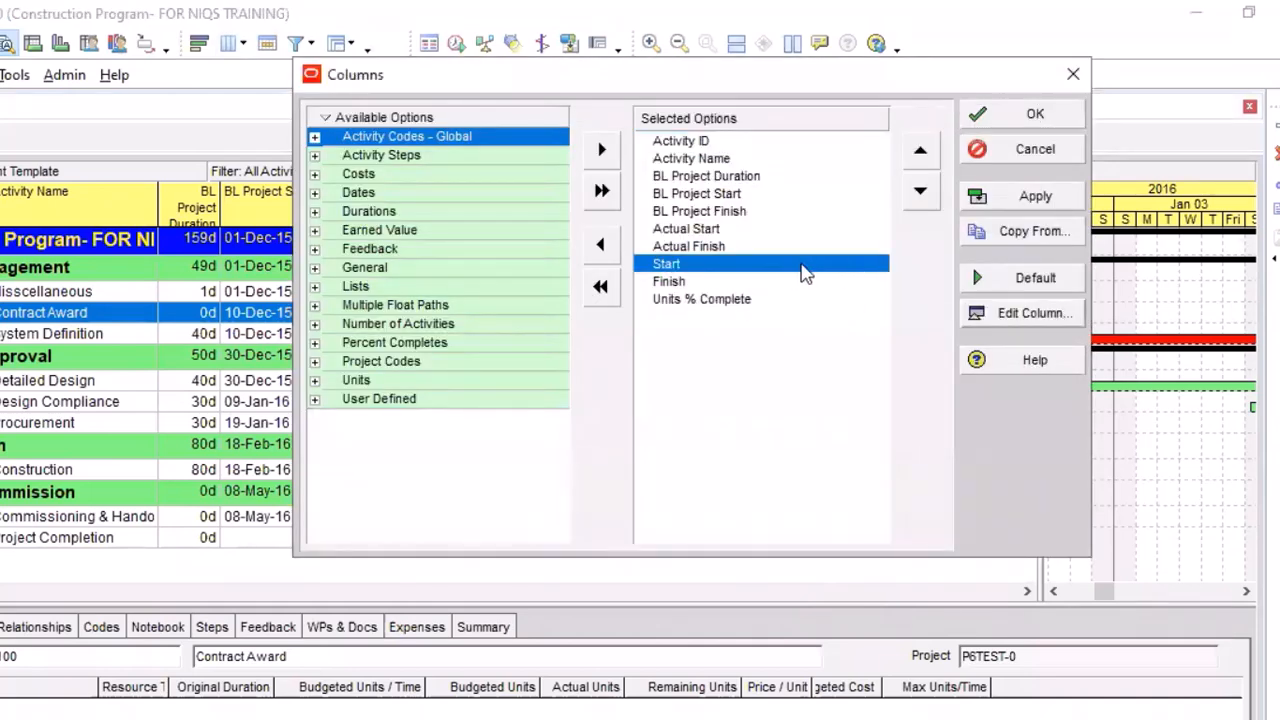
{"action": "left_click", "coordinate": [1022, 316]}
{"action": "left_click", "coordinate": [405, 420]}
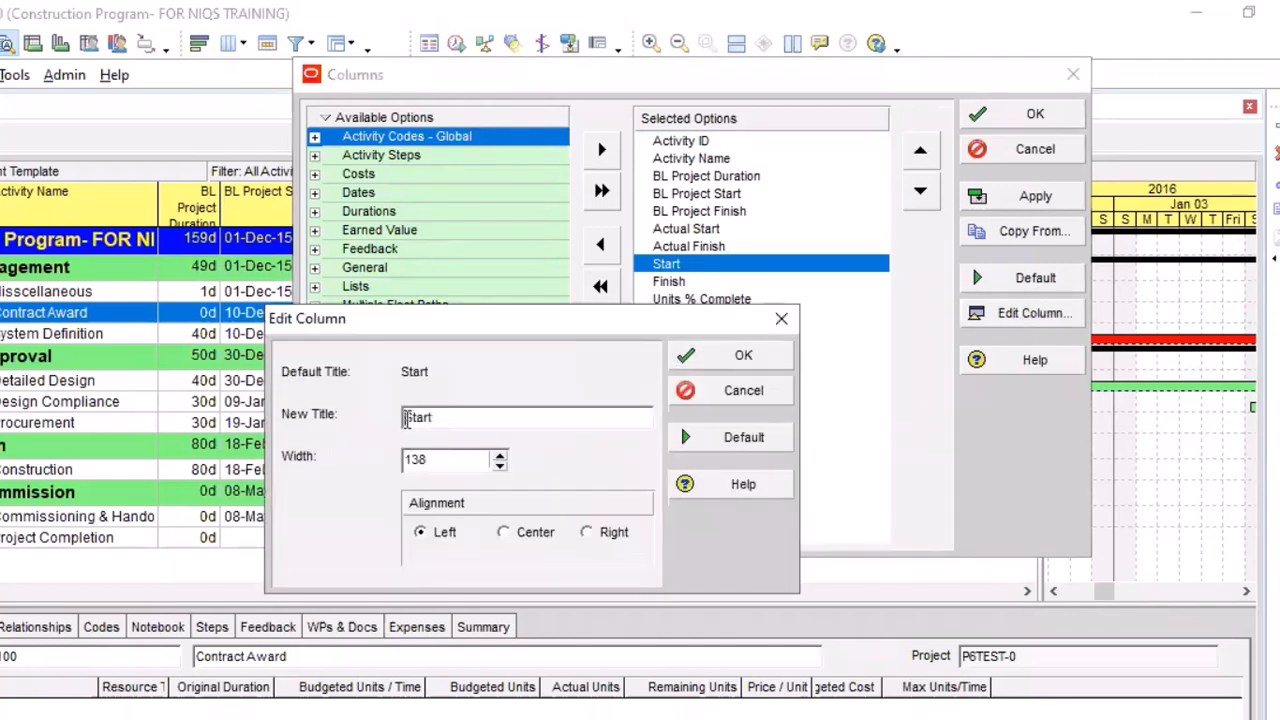
{"action": "type", "text": "Forecas"}
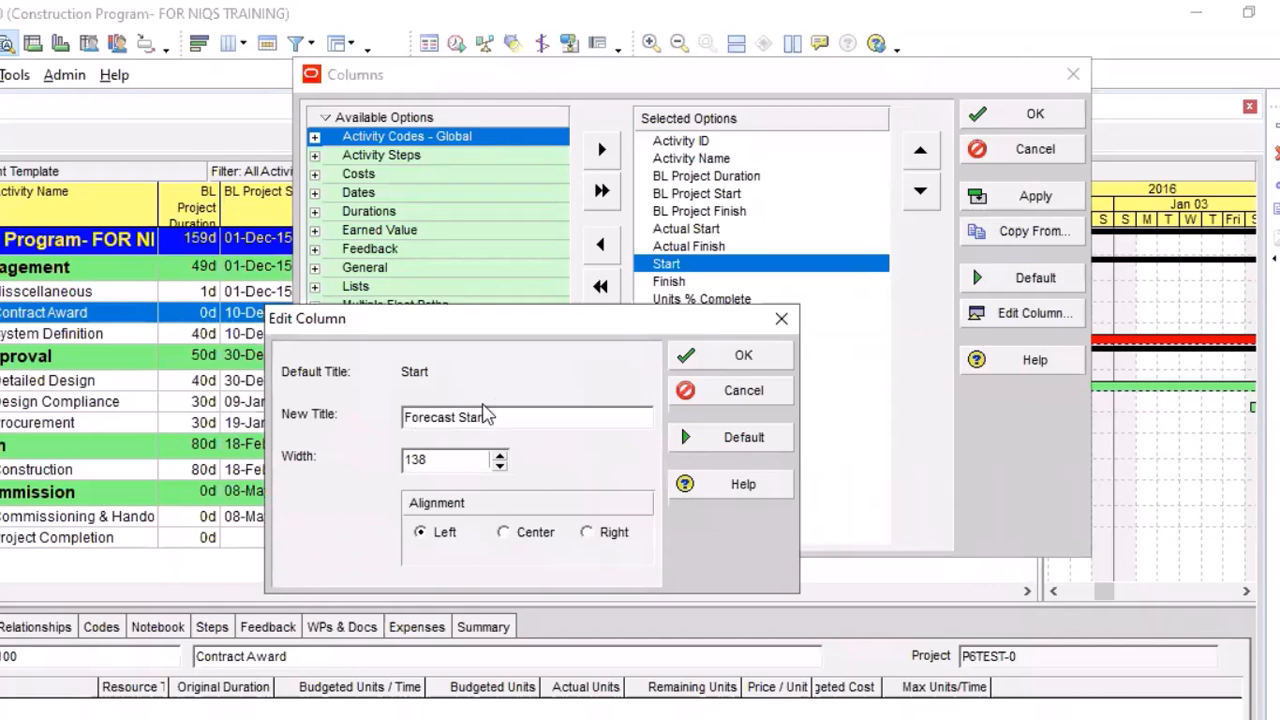
{"action": "type", "text": "t"}
{"action": "key", "text": "End"}
{"action": "type", "text": "Date"}
{"action": "left_click", "coordinate": [750, 358]}
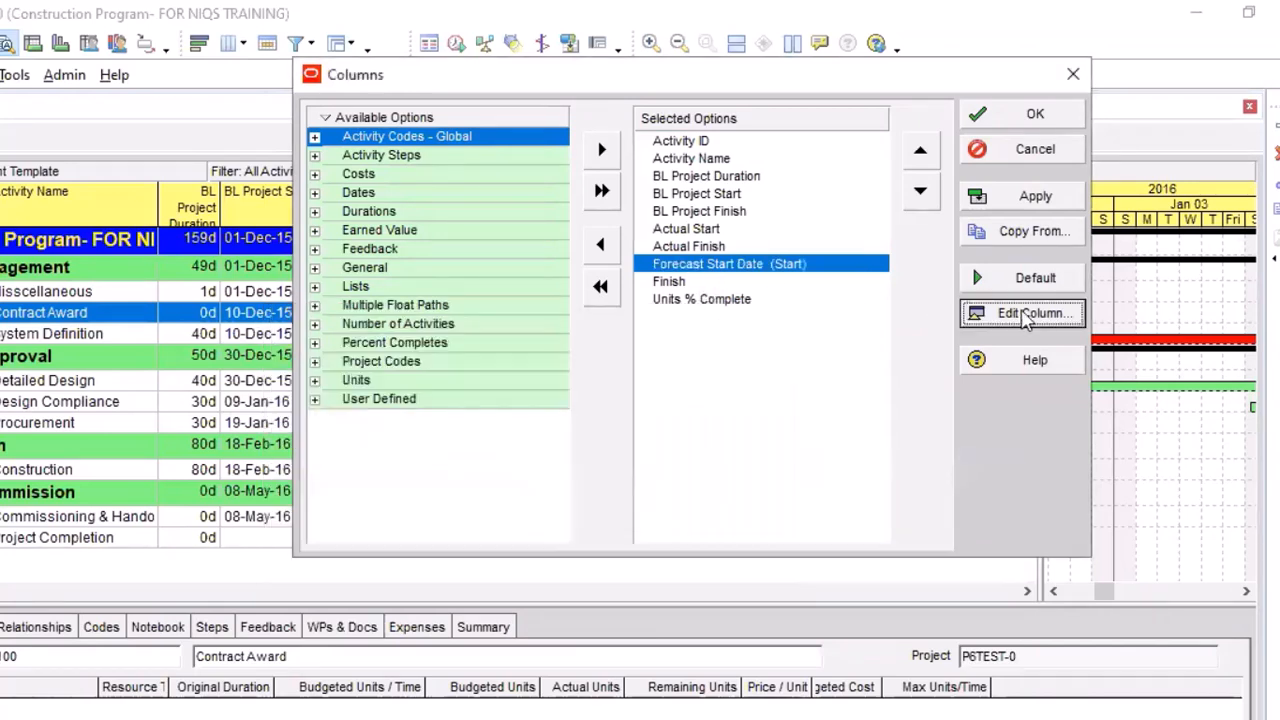
Retitle the Finish column "Forecast Finish Date", apply the column changes and narrow the Actual Finish column in the activity table
{"action": "key", "text": "Down"}
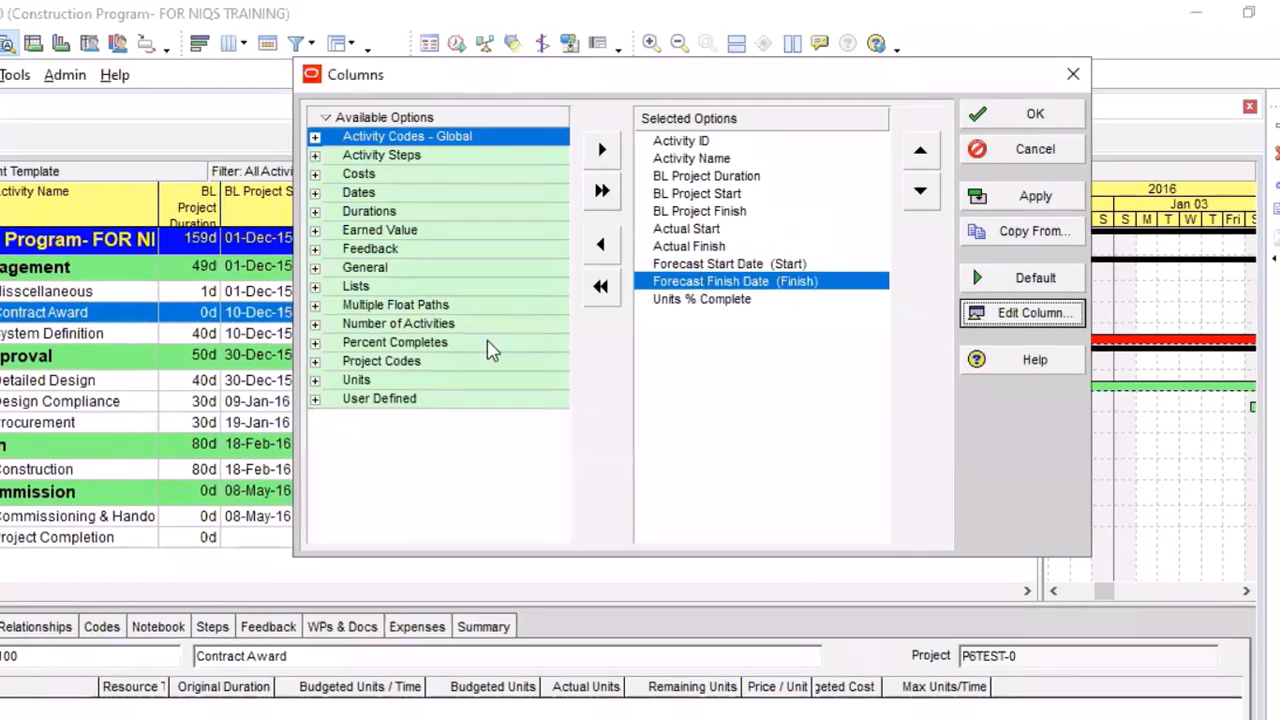
{"action": "key", "text": "Return"}
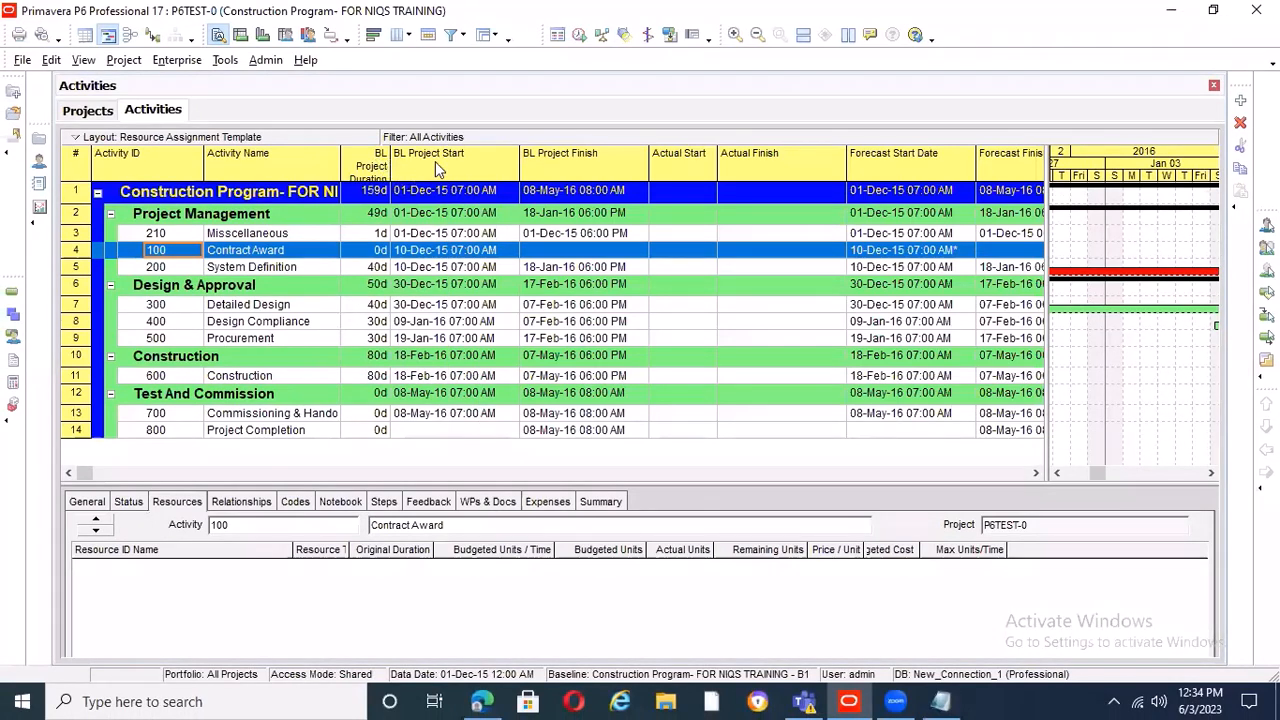
{"action": "left_click_drag", "start_coordinate": [846, 160], "coordinate": [795, 160]}
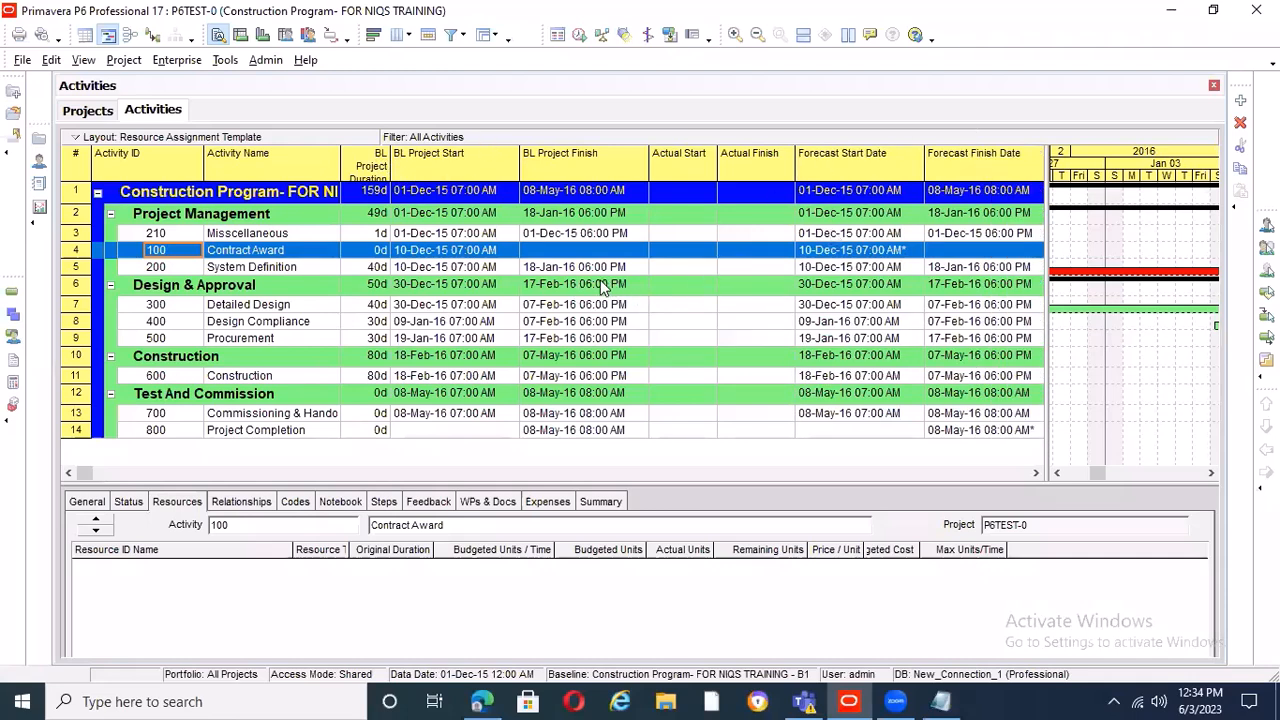
Switch to the COST LOADING notes in Notepad and add the line "Develop schedule" under "3.Project Monitoring and control"
{"action": "key", "text": "alt+Tab"}
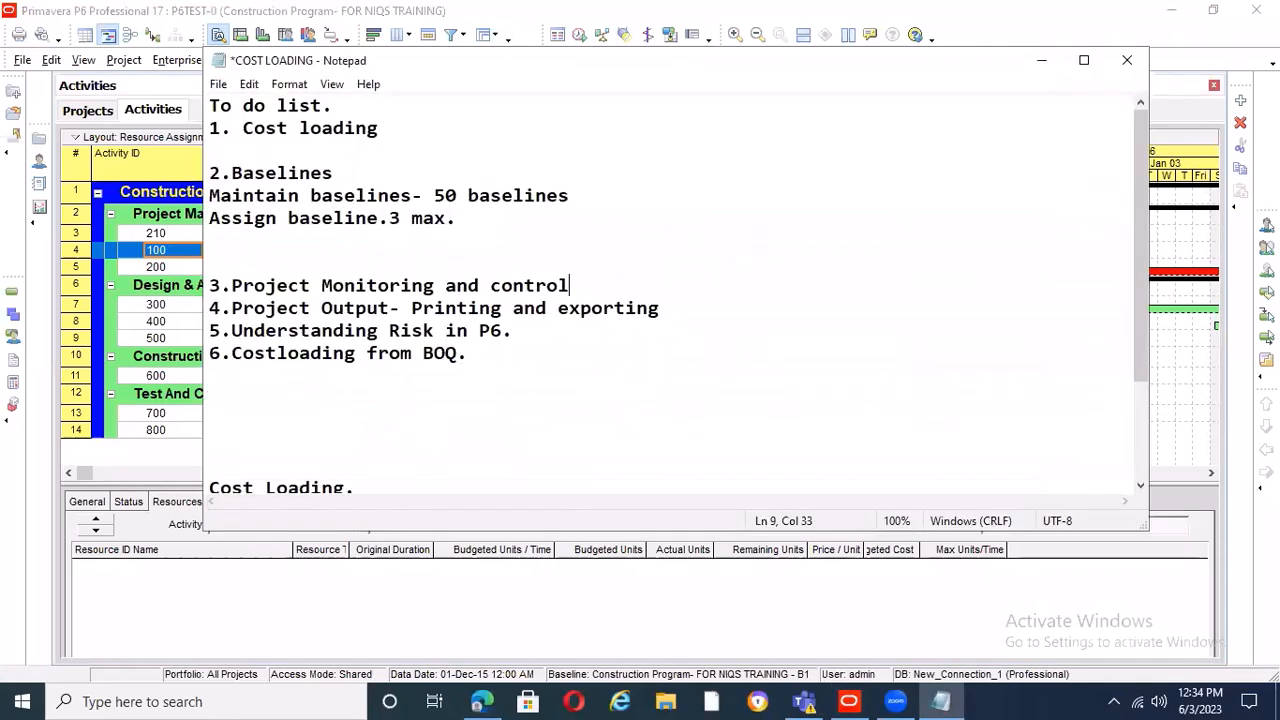
{"action": "key", "text": "Return"}
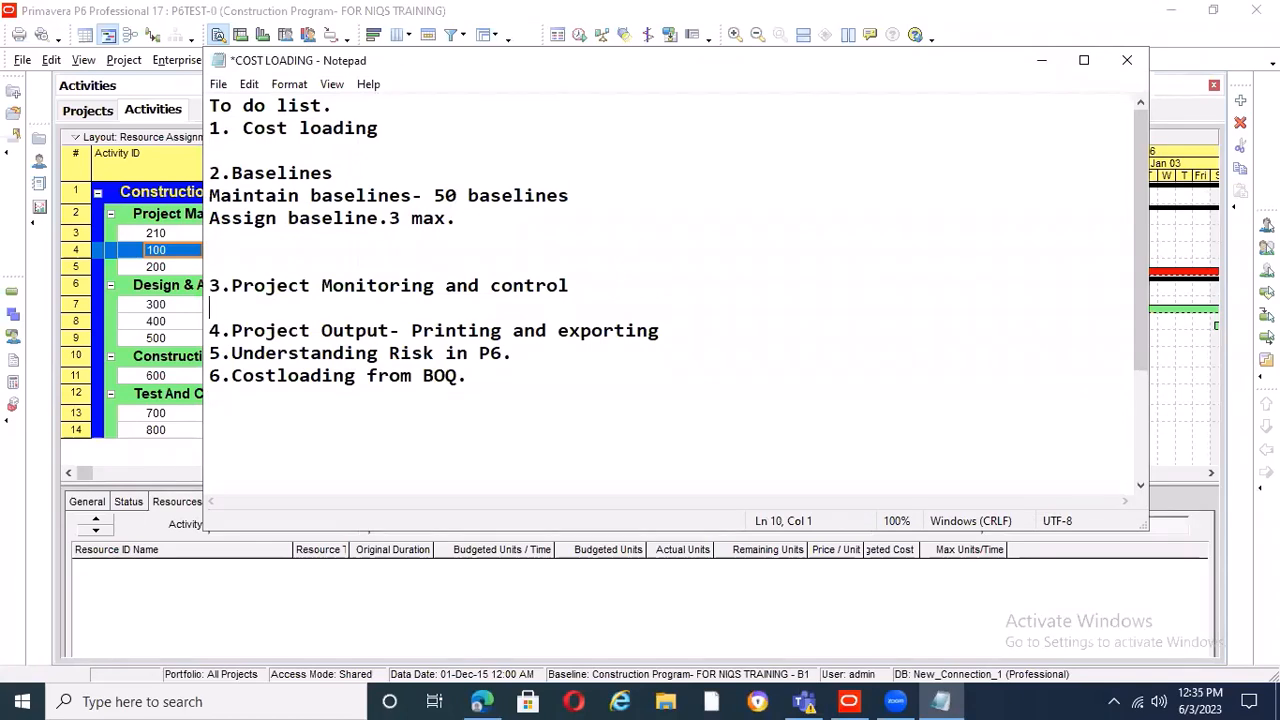
{"action": "type", "text": "Develop sc"}
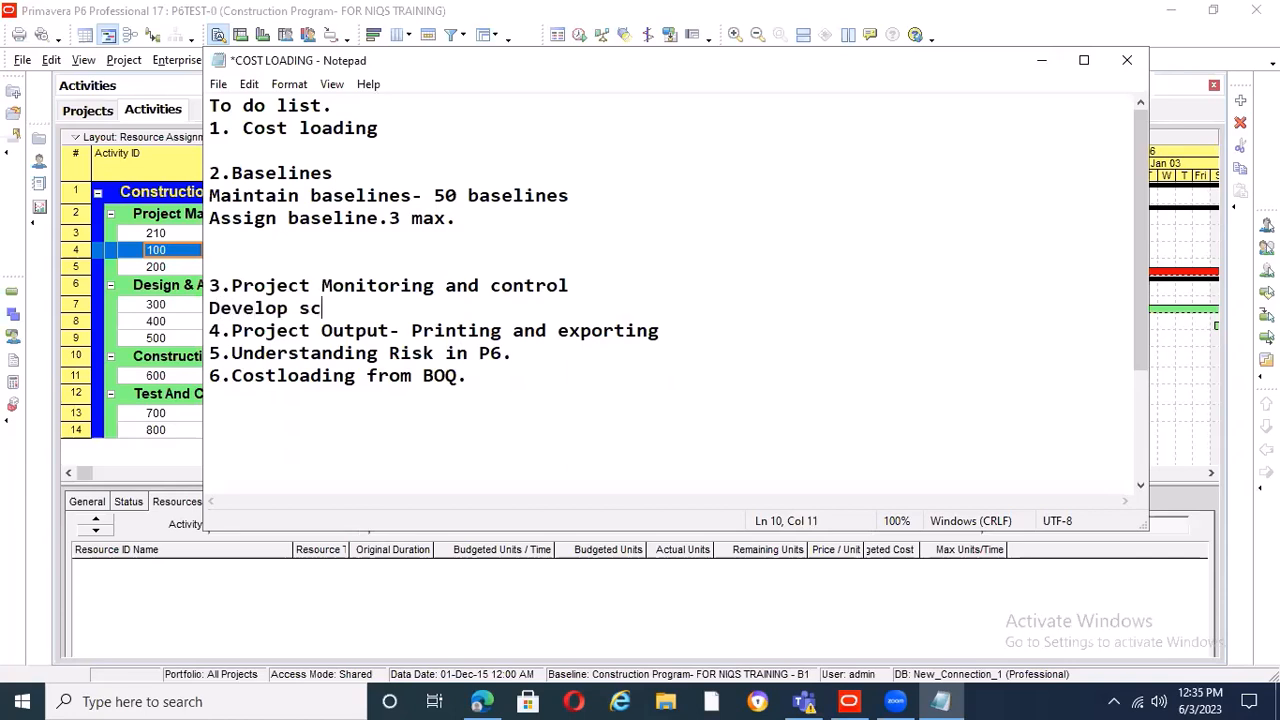
{"action": "type", "text": "hedule"}
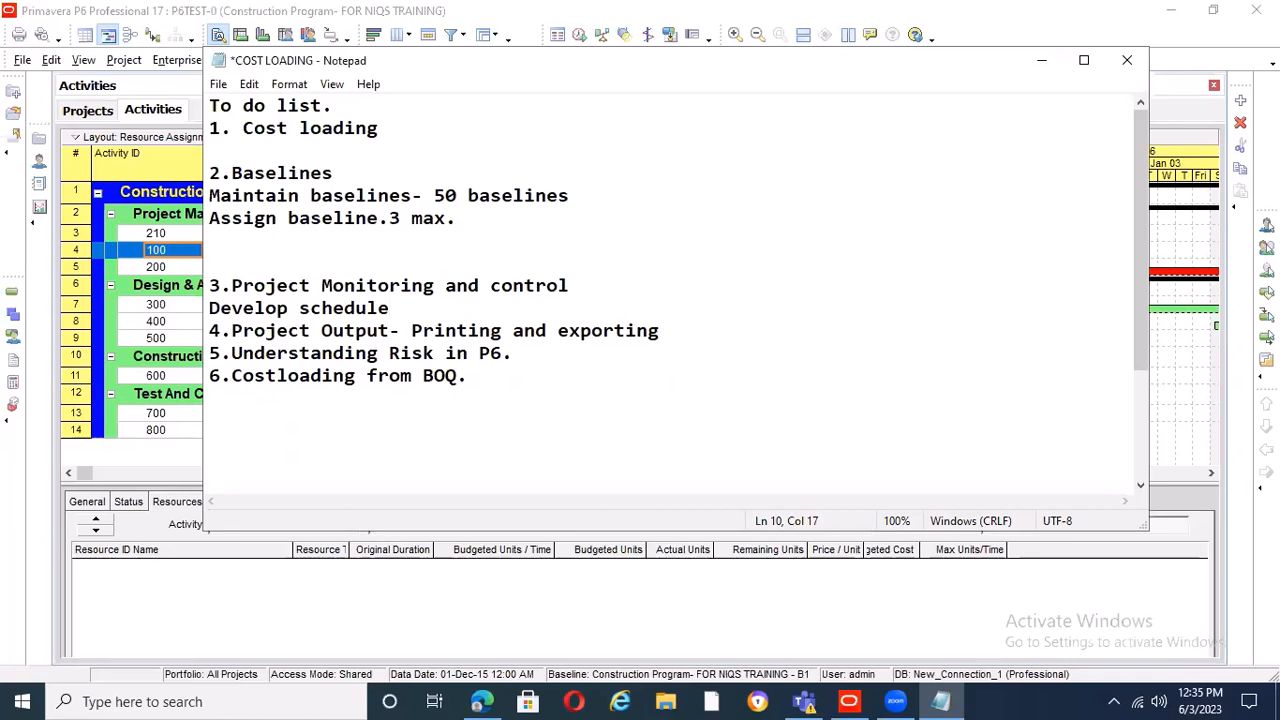
Reword the new line in the notes to "Develop progress tracking layout" and start an empty line below it
{"action": "key", "text": "BackSpace"}
{"action": "key", "text": "BackSpace"}
{"action": "key", "text": "BackSpace"}
{"action": "key", "text": "BackSpace"}
{"action": "key", "text": "BackSpace"}
{"action": "key", "text": "BackSpace"}
{"action": "key", "text": "BackSpace"}
{"action": "key", "text": "BackSpace"}
{"action": "type", "text": "progress"}
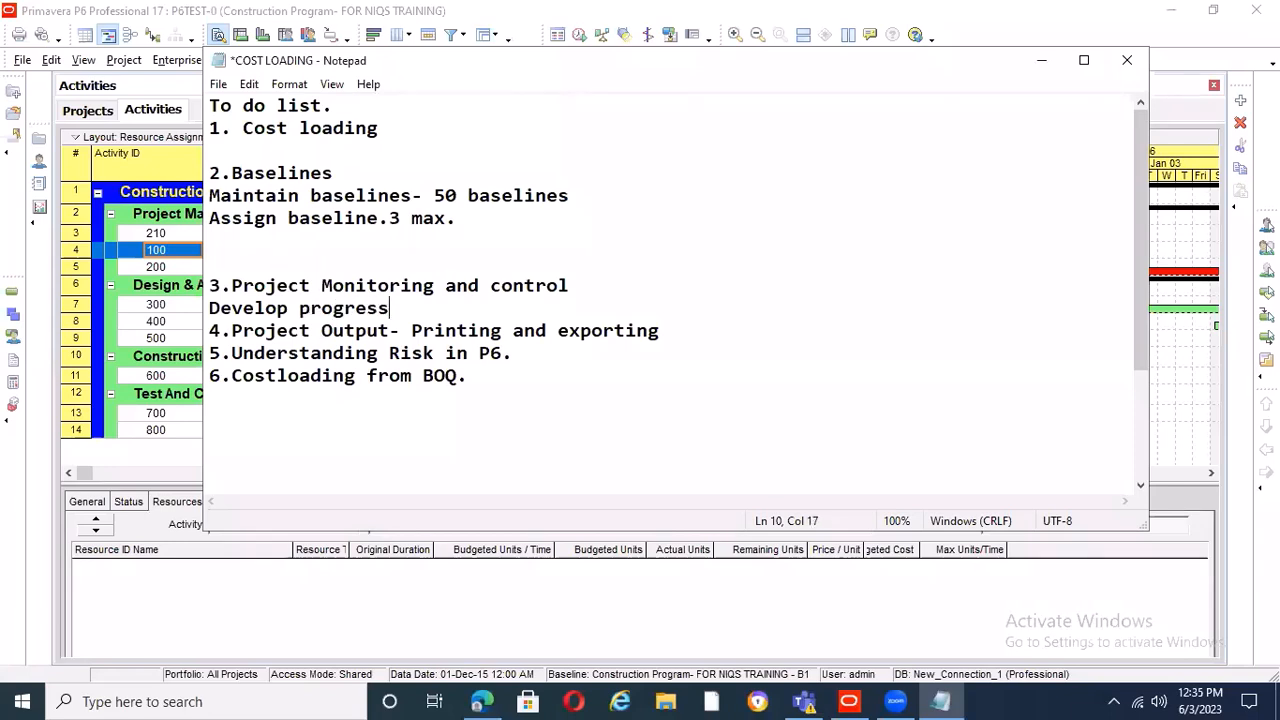
{"action": "type", "text": " tr"}
{"action": "type", "text": "acki"}
{"action": "type", "text": "ng 1"}
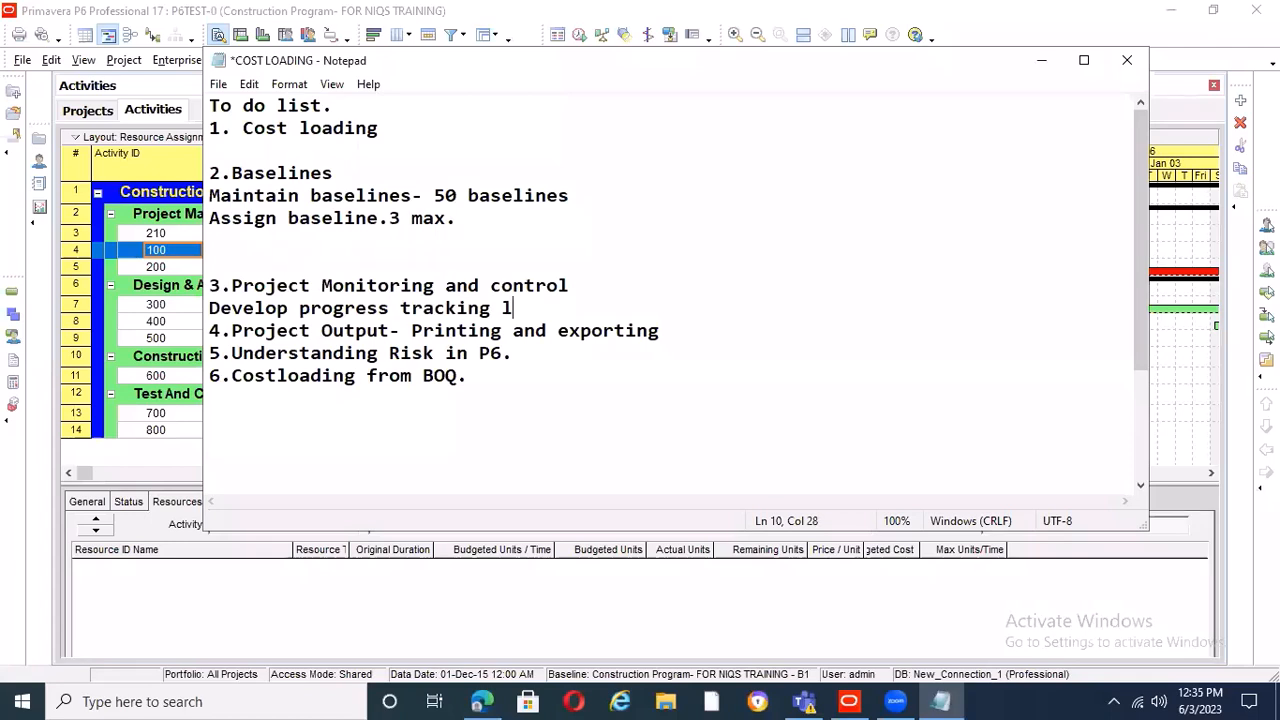
{"action": "type", "text": "ayout"}
{"action": "key", "text": "Return"}
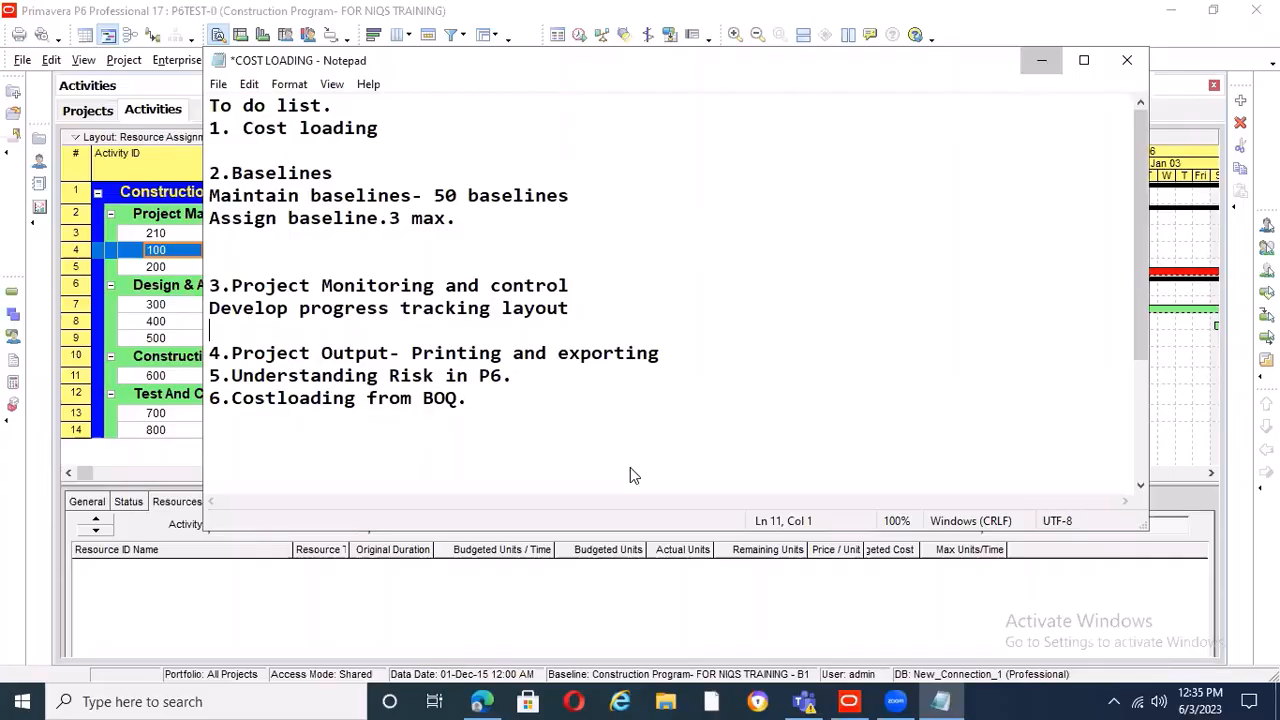
Switch back to Primavera P6 and save the current activity layout for the current user under the name "Progress Tracking Layout"
{"action": "key", "text": "alt+Tab"}
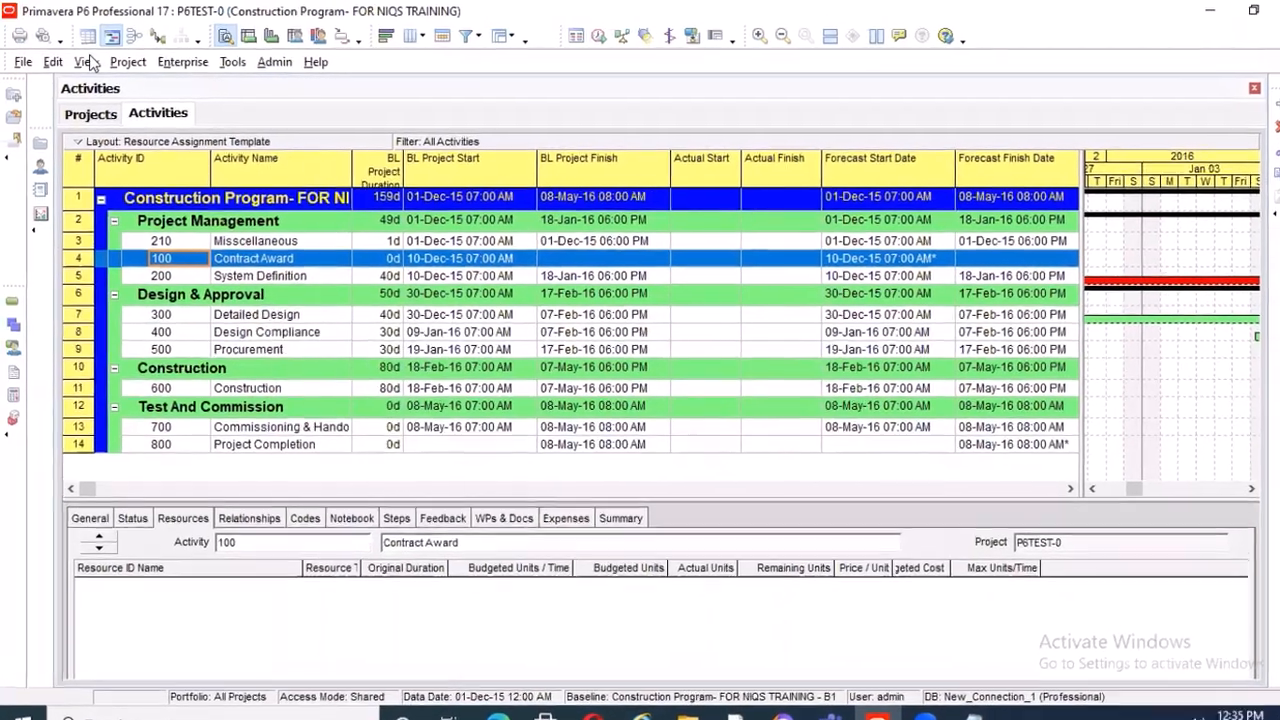
{"action": "left_click", "coordinate": [86, 62]}
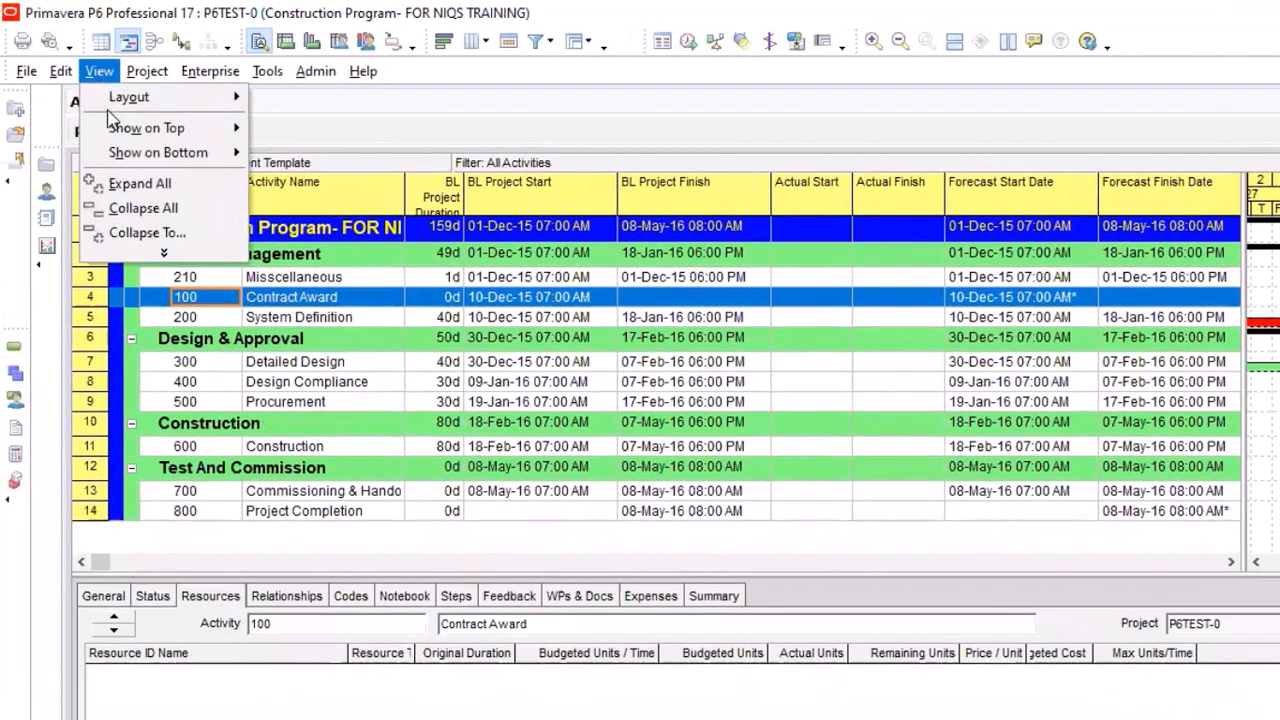
{"action": "mouse_move", "coordinate": [125, 97]}
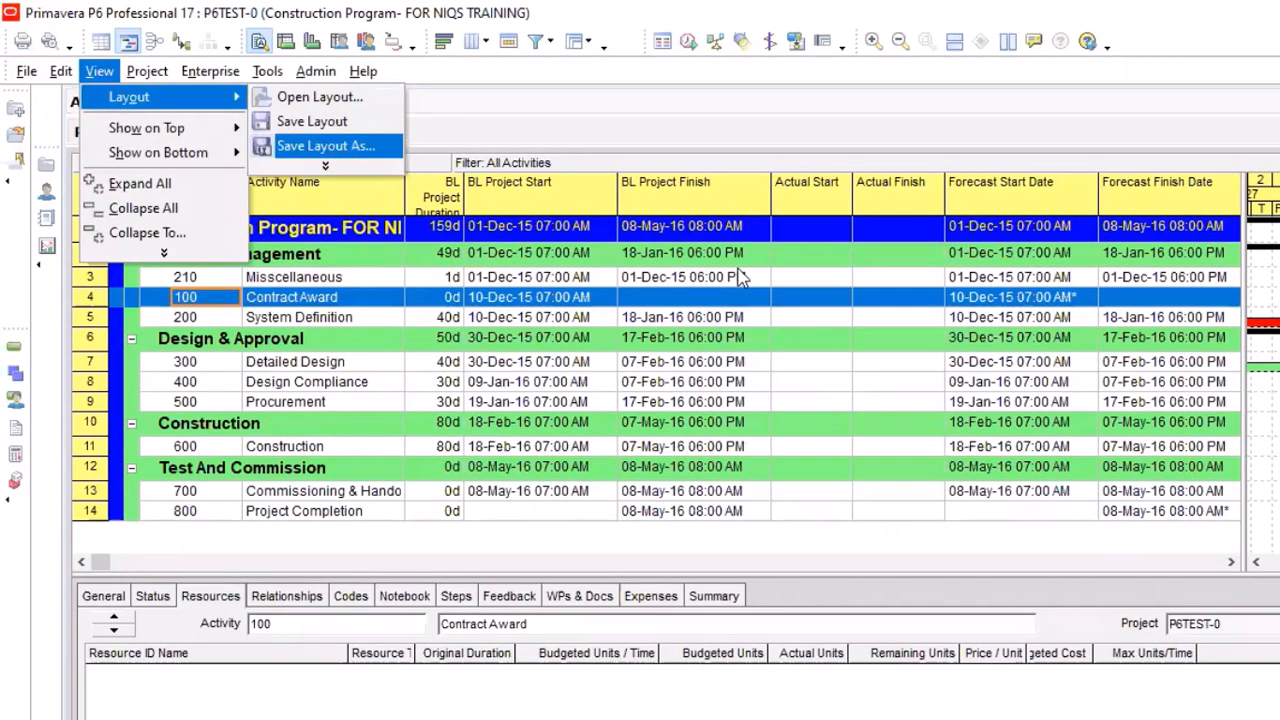
{"action": "key", "text": "Return"}
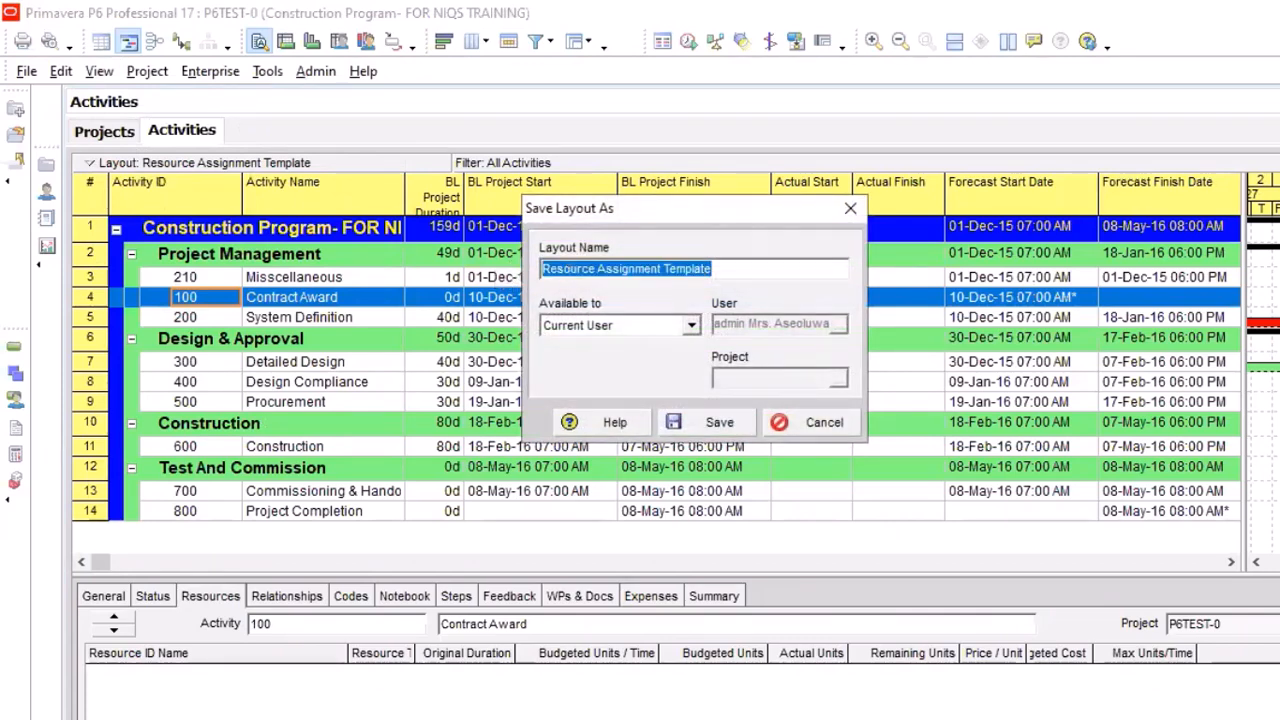
{"action": "type", "text": "Progr"}
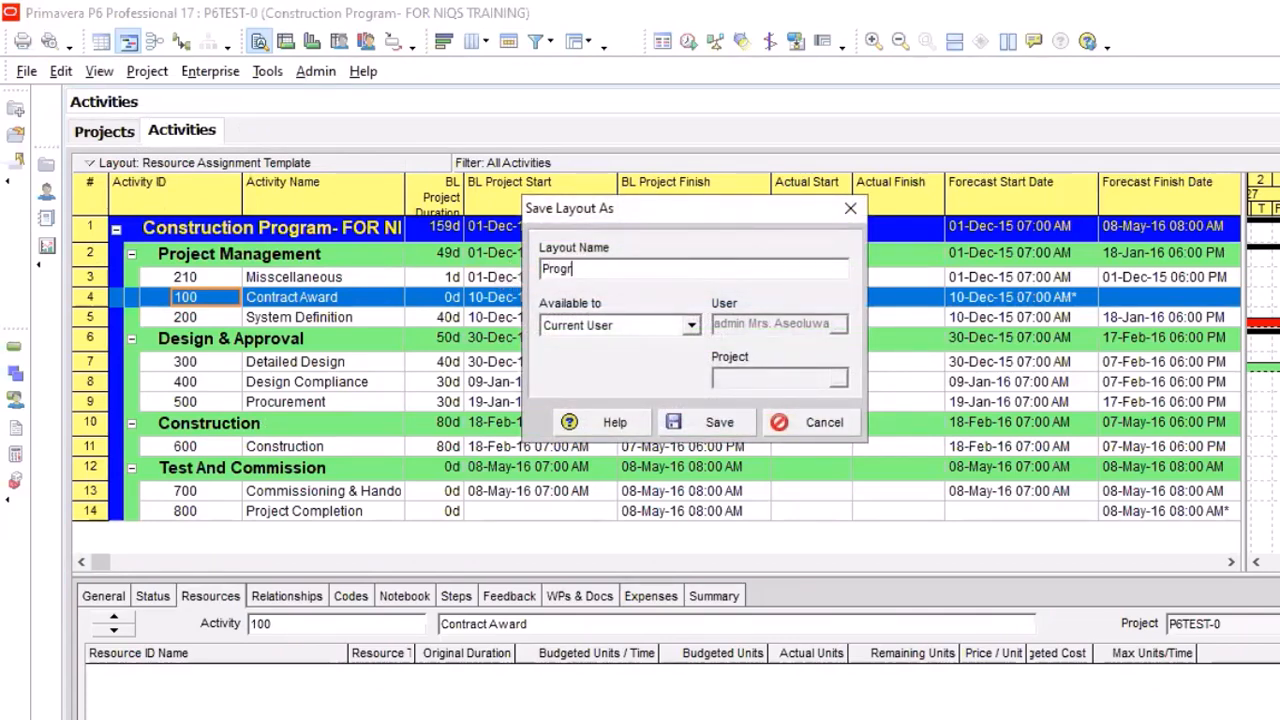
{"action": "type", "text": "ess Tracking La"}
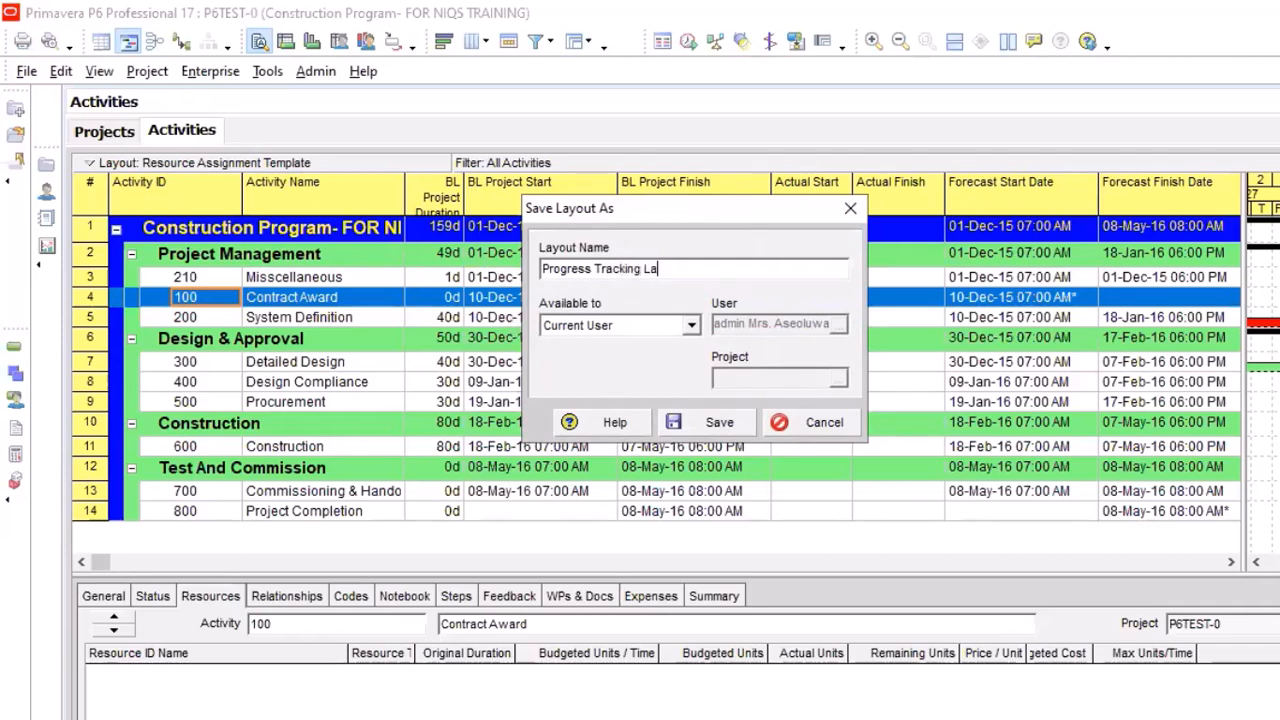
{"action": "type", "text": "yout"}
{"action": "left_click", "coordinate": [678, 418]}
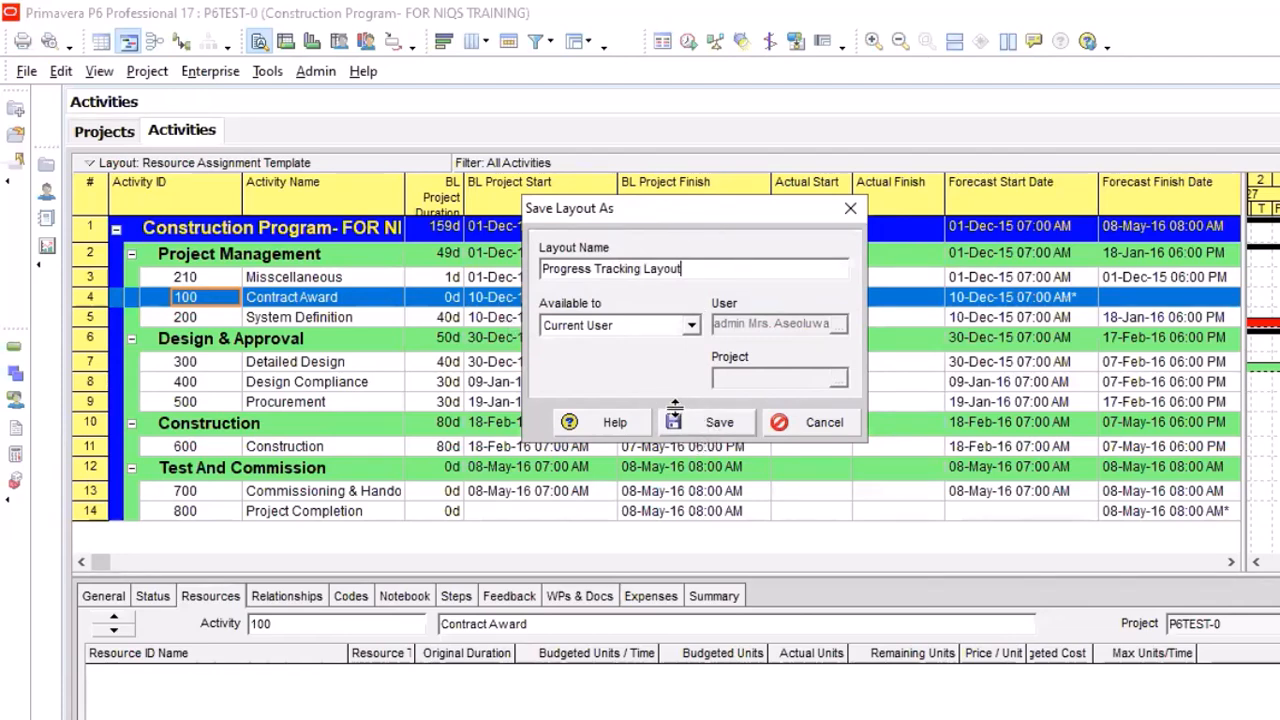
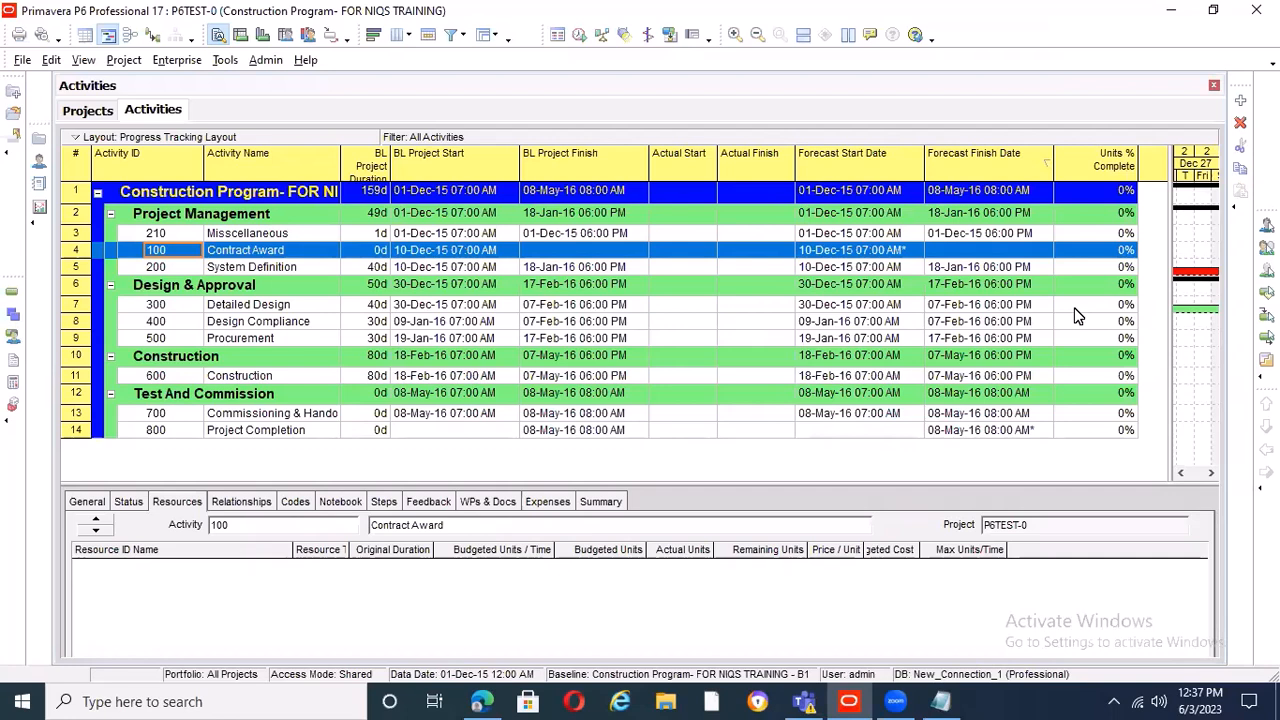
Select the Misscellaneous activity and widen the Gantt chart area up to the BL Project Finish column, showing the mid-December 2015 dates
{"action": "left_click", "coordinate": [296, 233]}
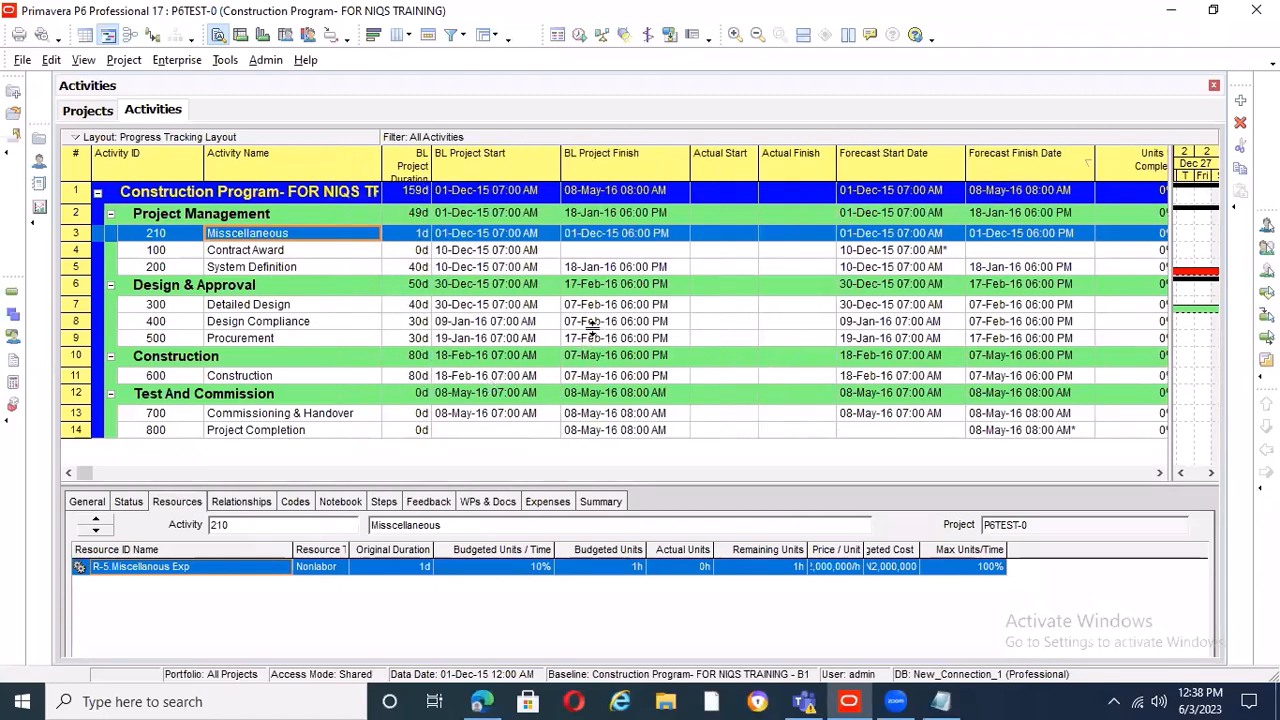
{"action": "left_click_drag", "start_coordinate": [1171, 184], "coordinate": [667, 135]}
{"action": "left_click", "coordinate": [672, 473]}
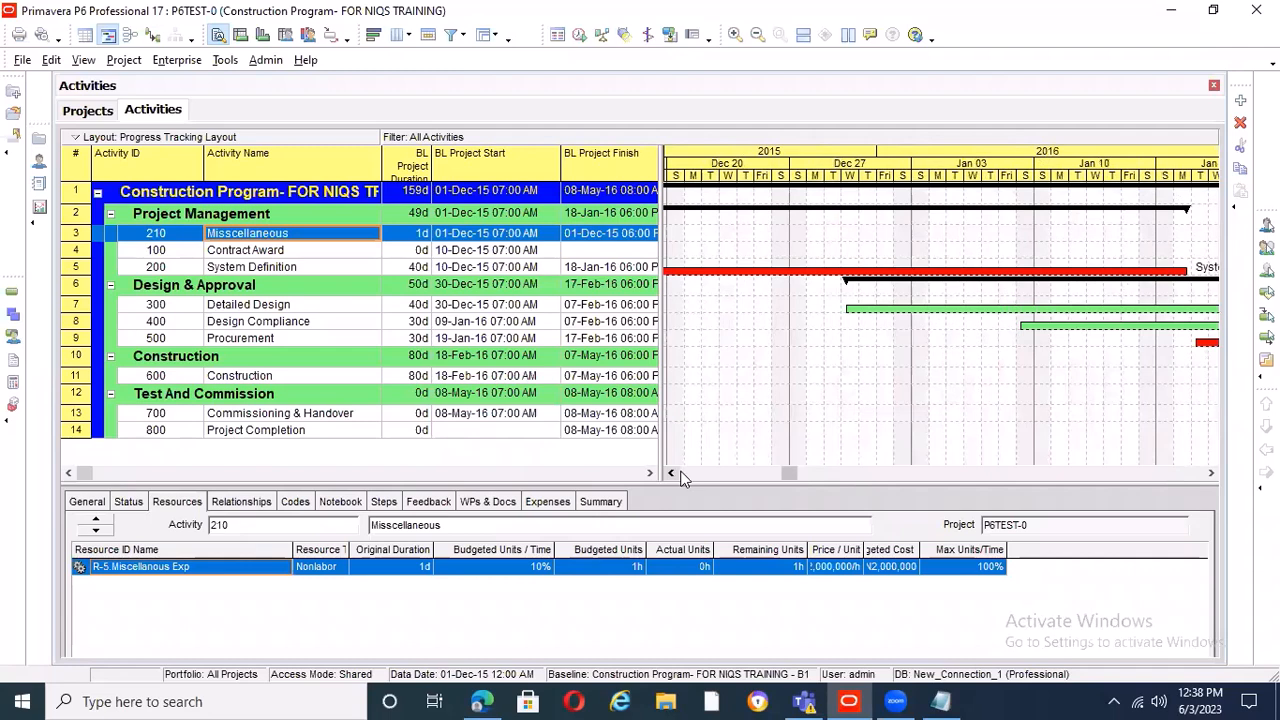
{"action": "left_click", "coordinate": [677, 473]}
{"action": "mouse_move", "coordinate": [772, 465]}
{"action": "left_mouse_down"}
{"action": "mouse_move", "coordinate": [680, 476]}
{"action": "mouse_move", "coordinate": [772, 477]}
{"action": "left_mouse_up"}
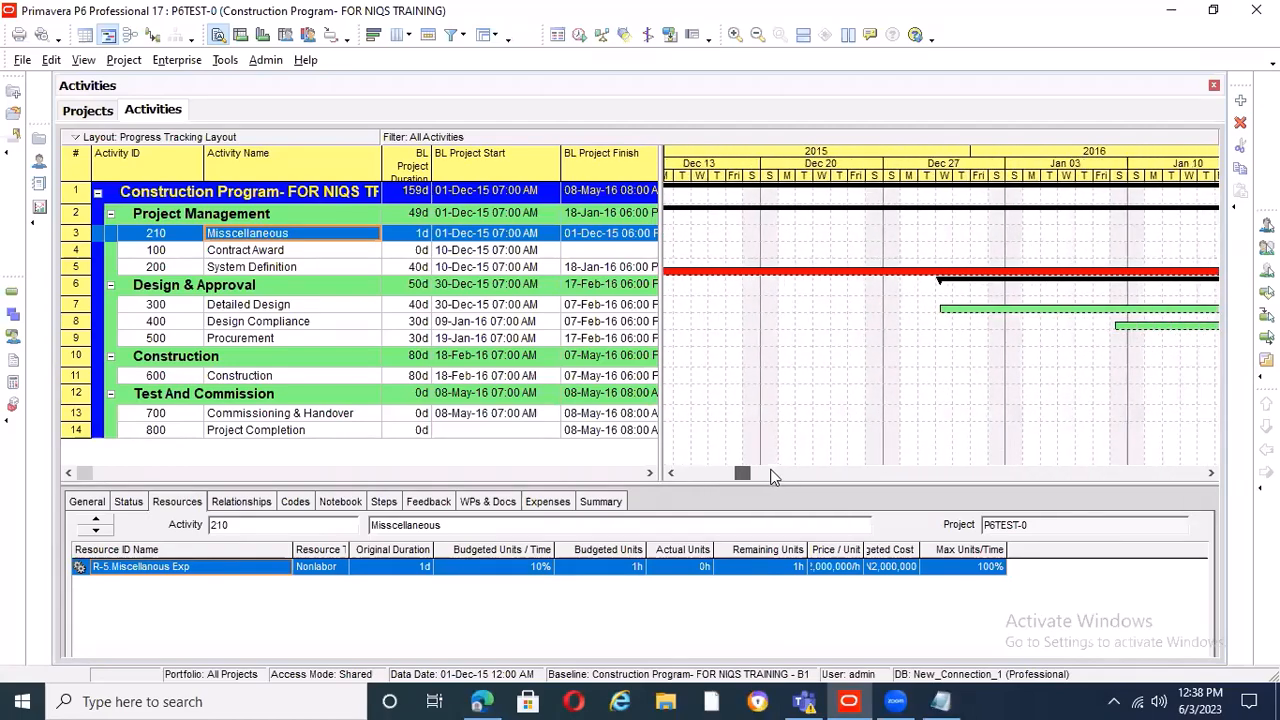
Filter the activities with the default Critical filter, replacing the activities shown in the current layout
{"action": "left_click_drag", "start_coordinate": [761, 316], "coordinate": [746, 489]}
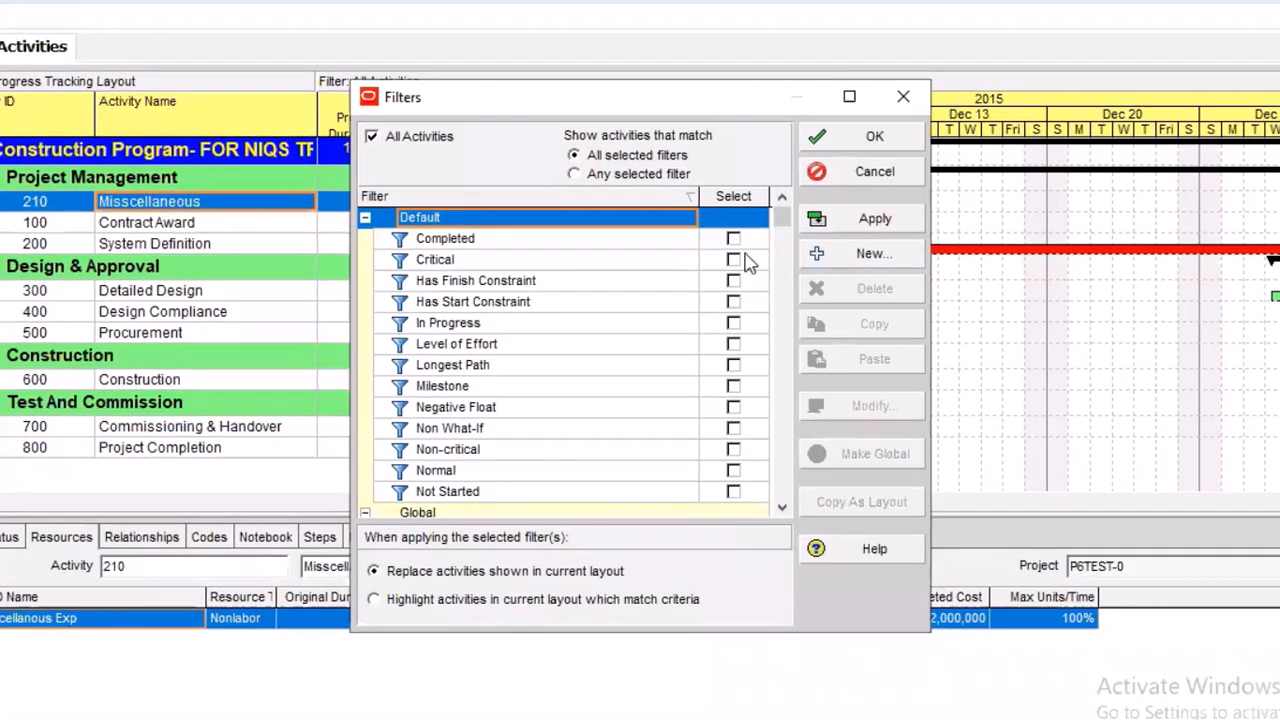
{"action": "left_click", "coordinate": [733, 259]}
{"action": "left_click", "coordinate": [852, 218]}
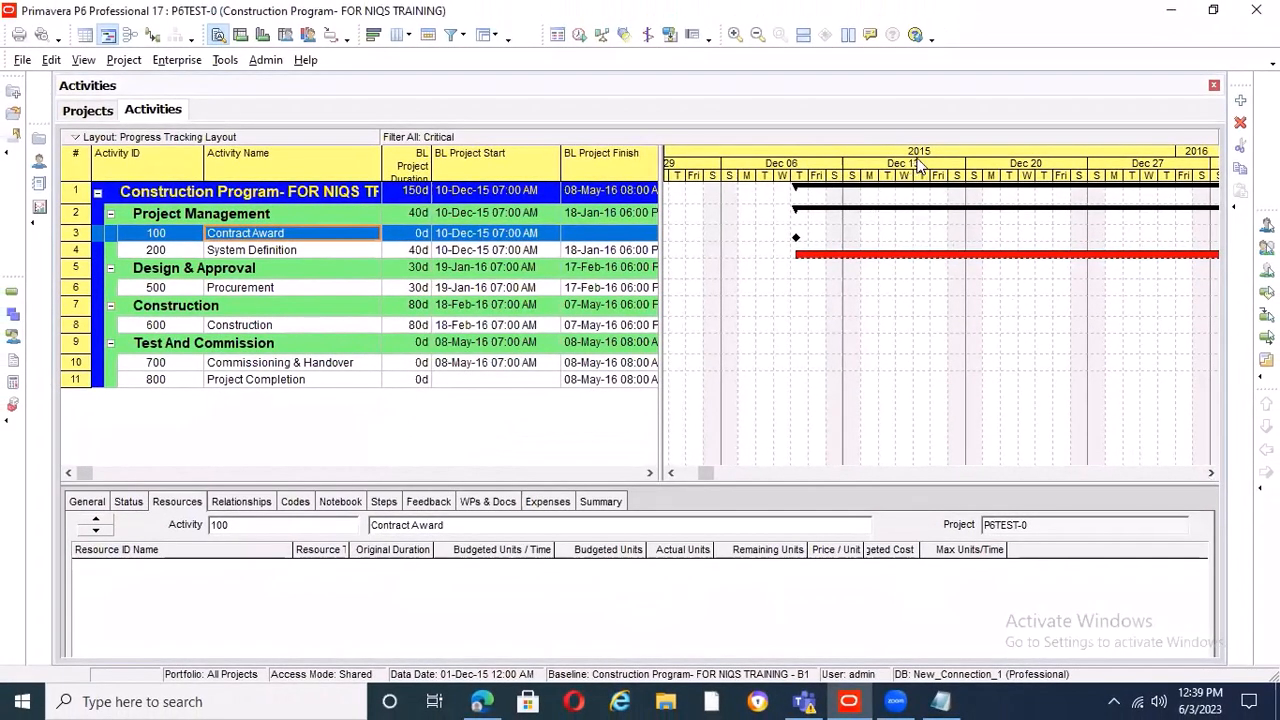
Set the Gantt chart timescale's date interval to Month/Week and apply it
{"action": "right_click", "coordinate": [918, 164]}
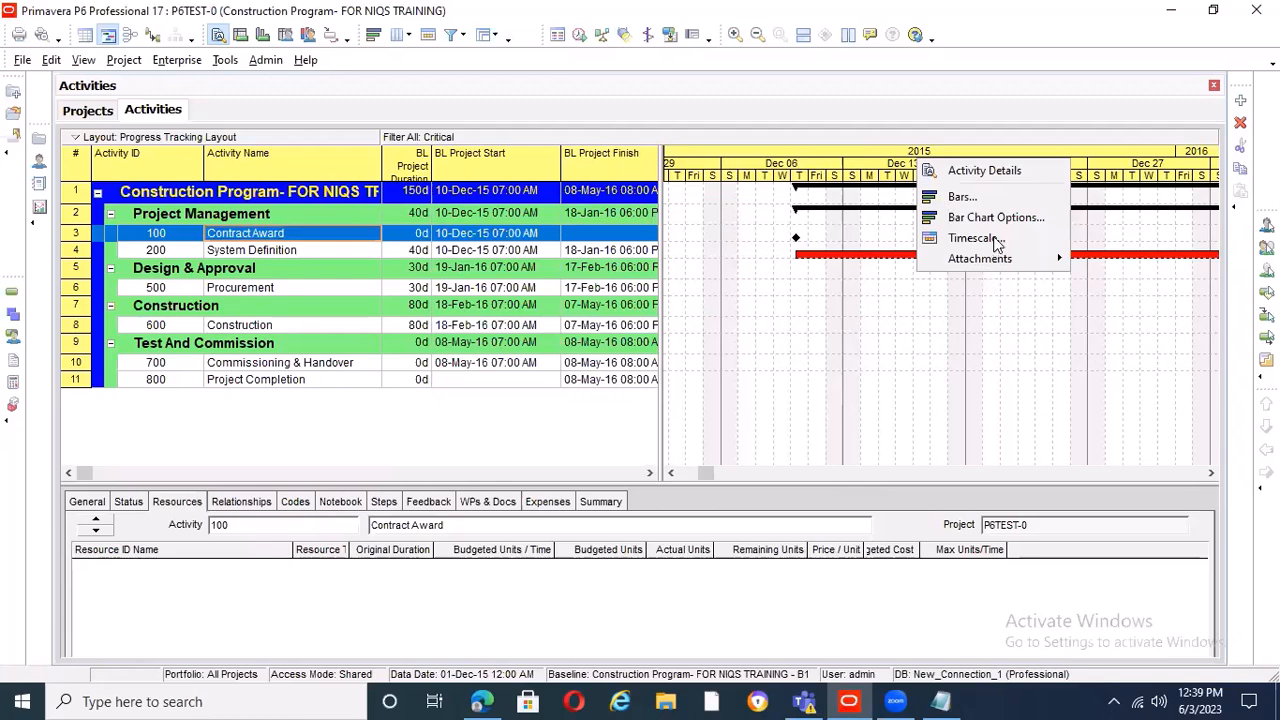
{"action": "left_click", "coordinate": [984, 238]}
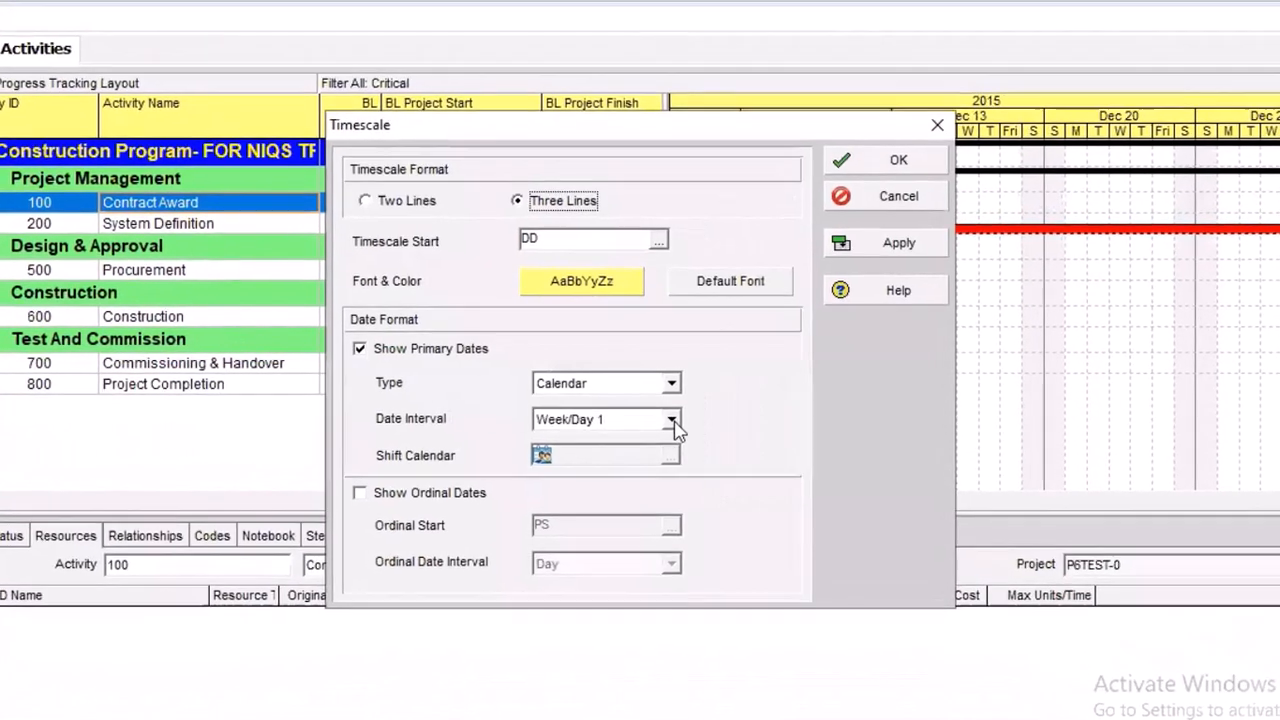
{"action": "left_click", "coordinate": [671, 419]}
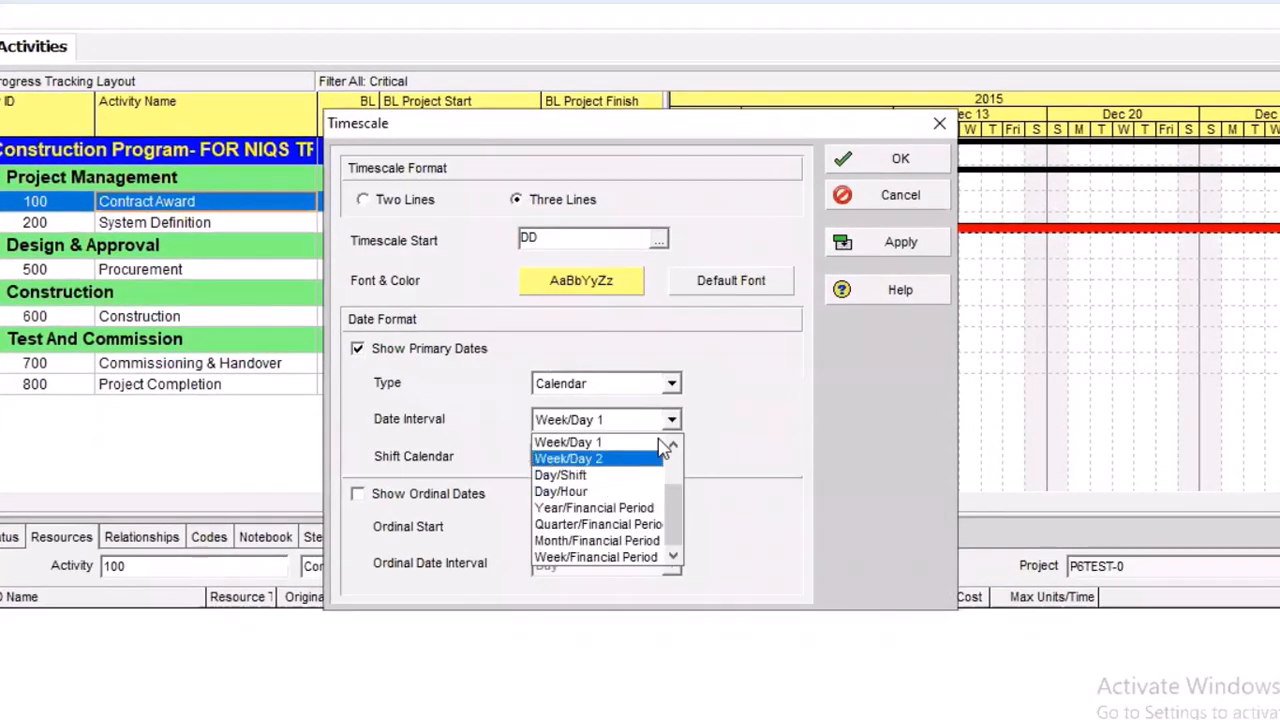
{"action": "left_click", "coordinate": [674, 445]}
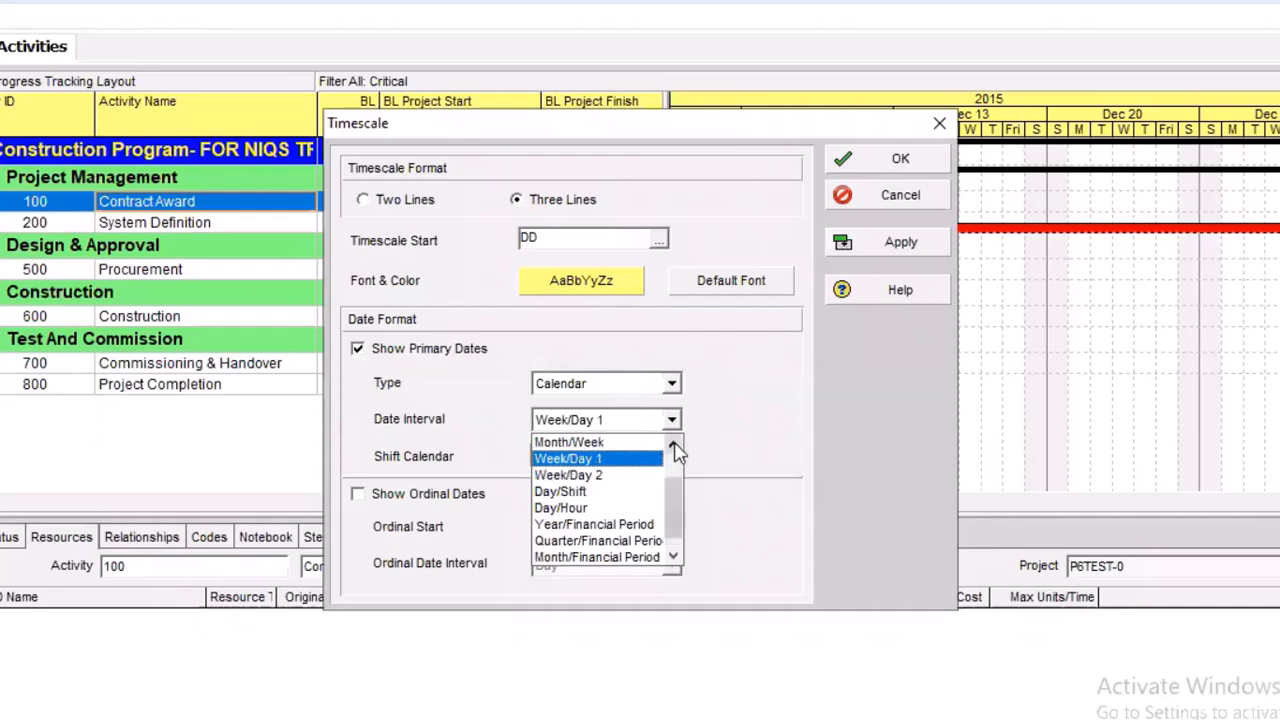
{"action": "scroll", "coordinate": [598, 478], "scroll_direction": "up", "scroll_amount": 2}
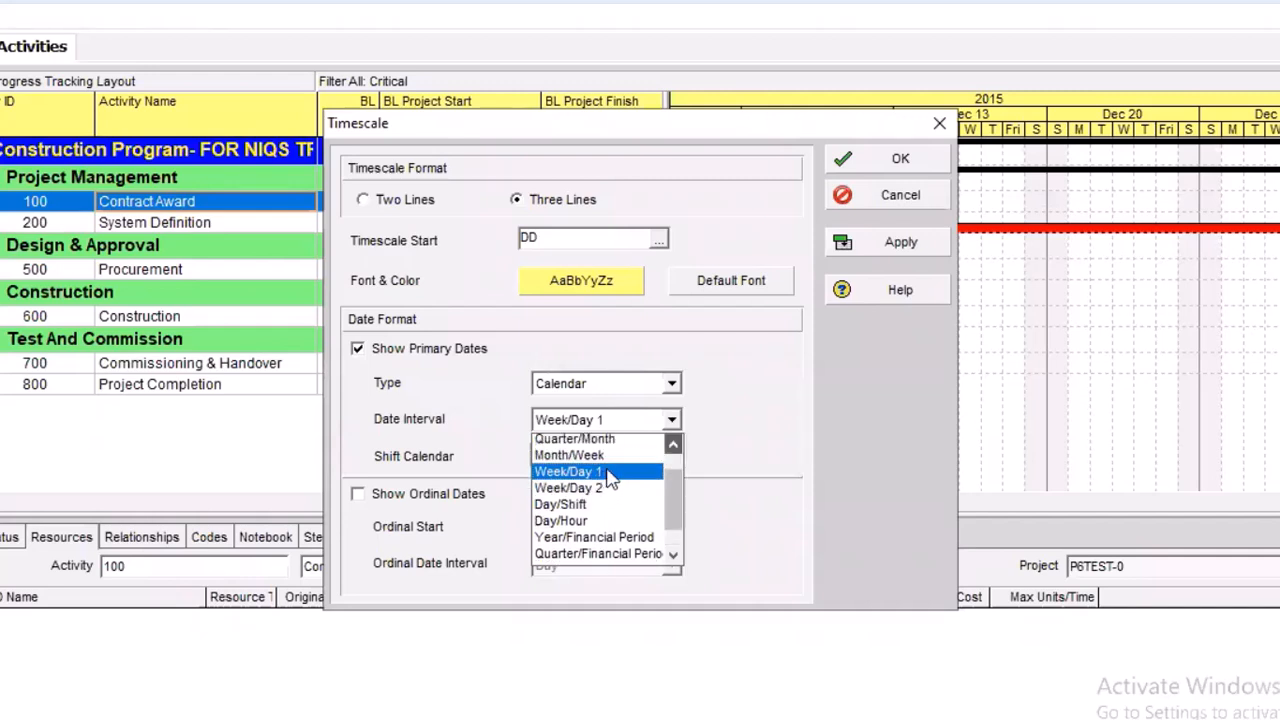
{"action": "left_click", "coordinate": [862, 289]}
{"action": "left_click", "coordinate": [900, 246]}
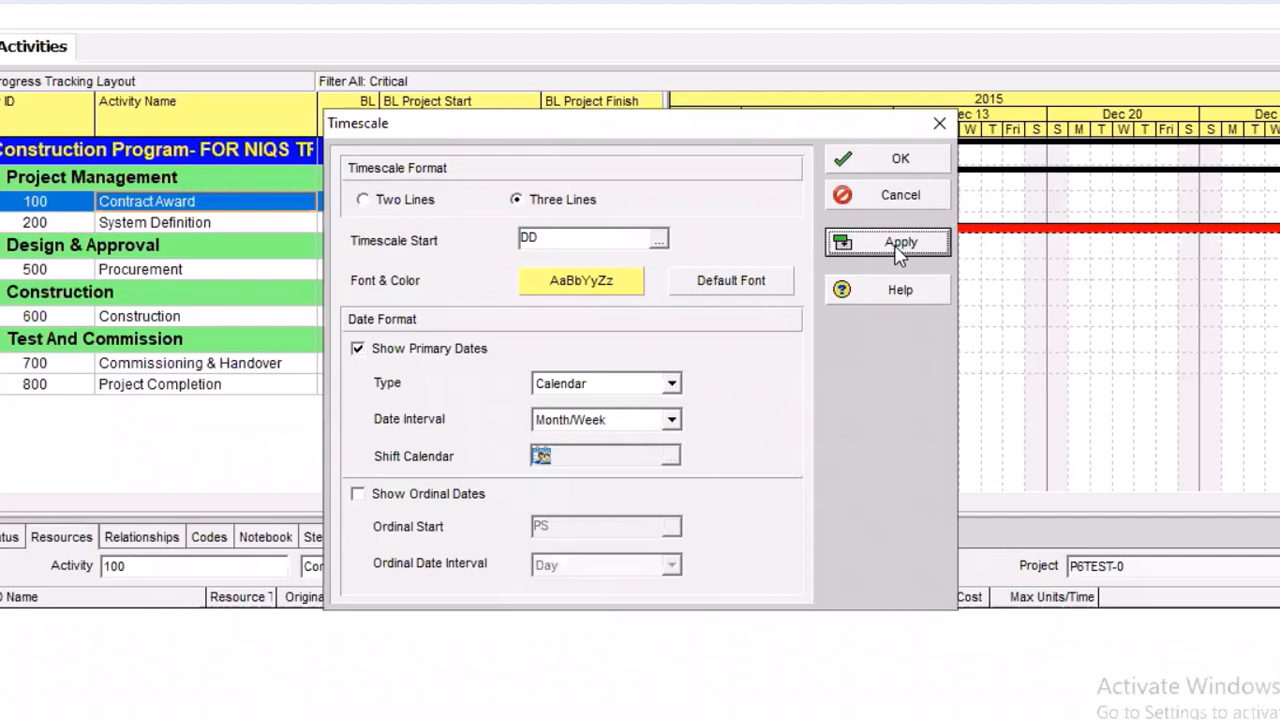
Change the timescale's date interval to Year/Month and apply it to the Gantt chart
{"action": "left_click", "coordinate": [672, 420]}
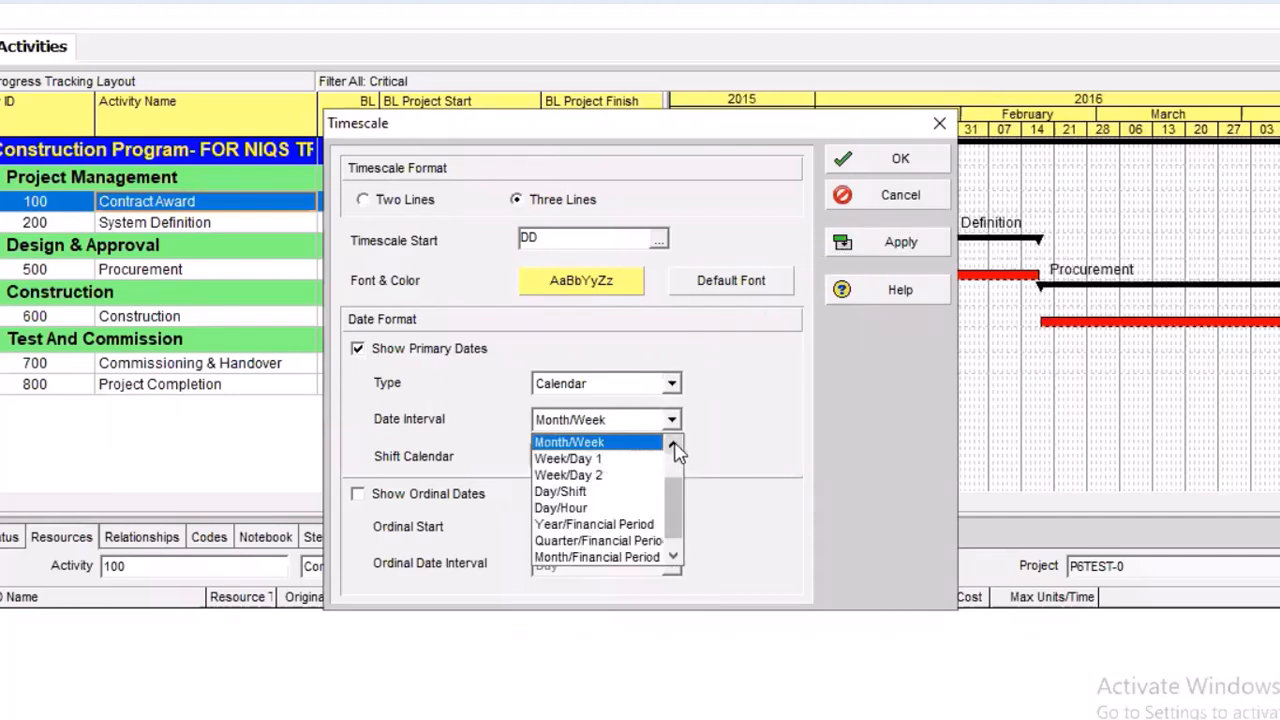
{"action": "scroll", "coordinate": [600, 463], "scroll_direction": "up", "scroll_amount": 1}
{"action": "left_click", "coordinate": [600, 460]}
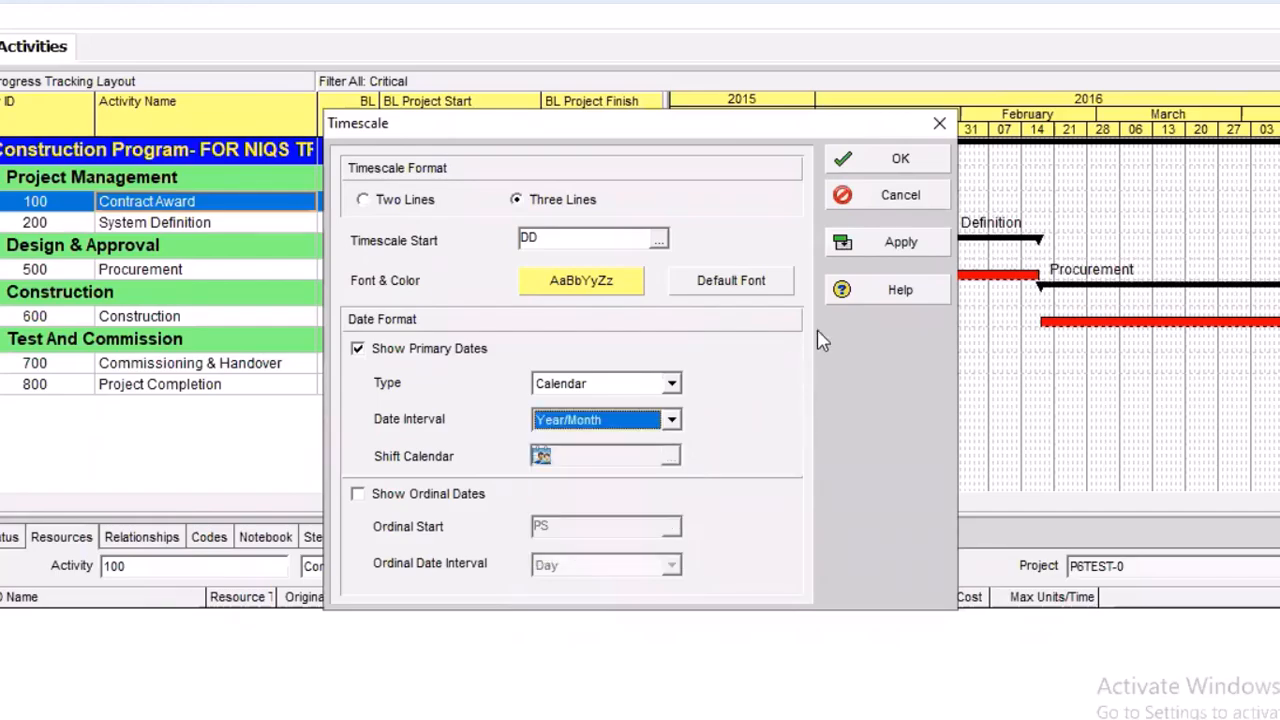
{"action": "left_click", "coordinate": [900, 244]}
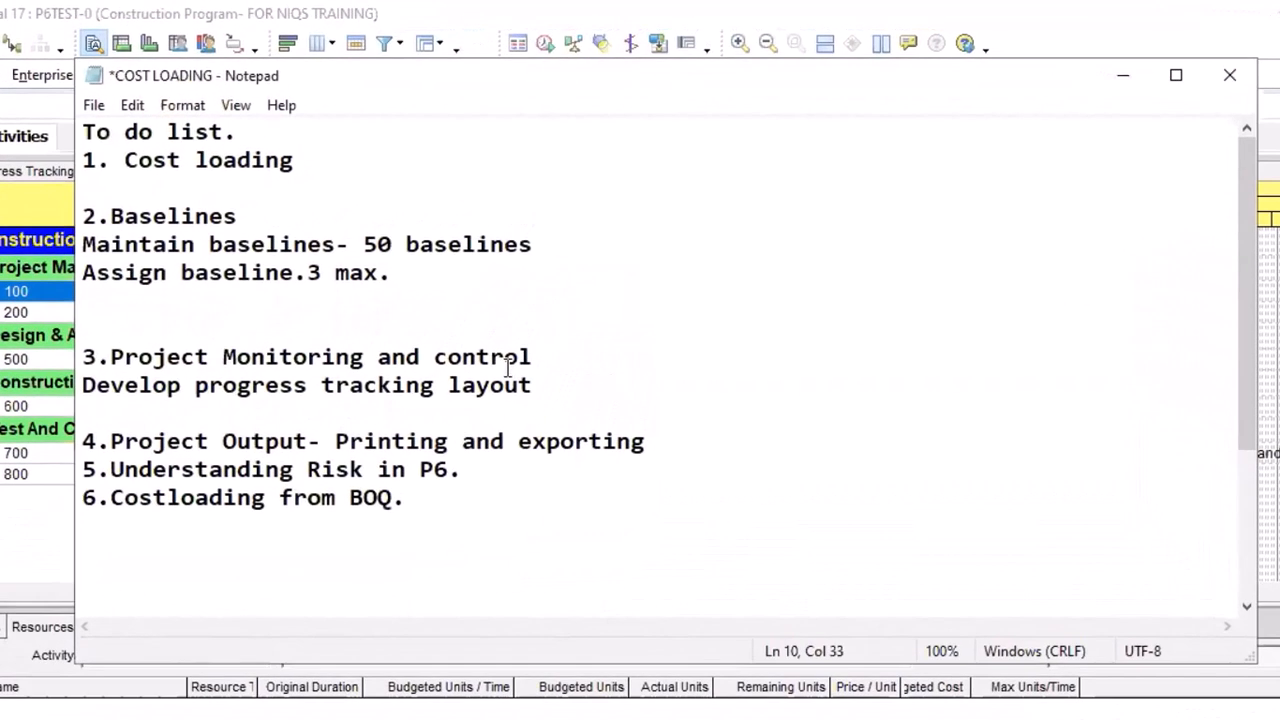
Switch to the COST LOADING notes in Notepad and add the line "Critical path analysis" under "Develop progress tracking layout"
{"action": "key", "text": "Return"}
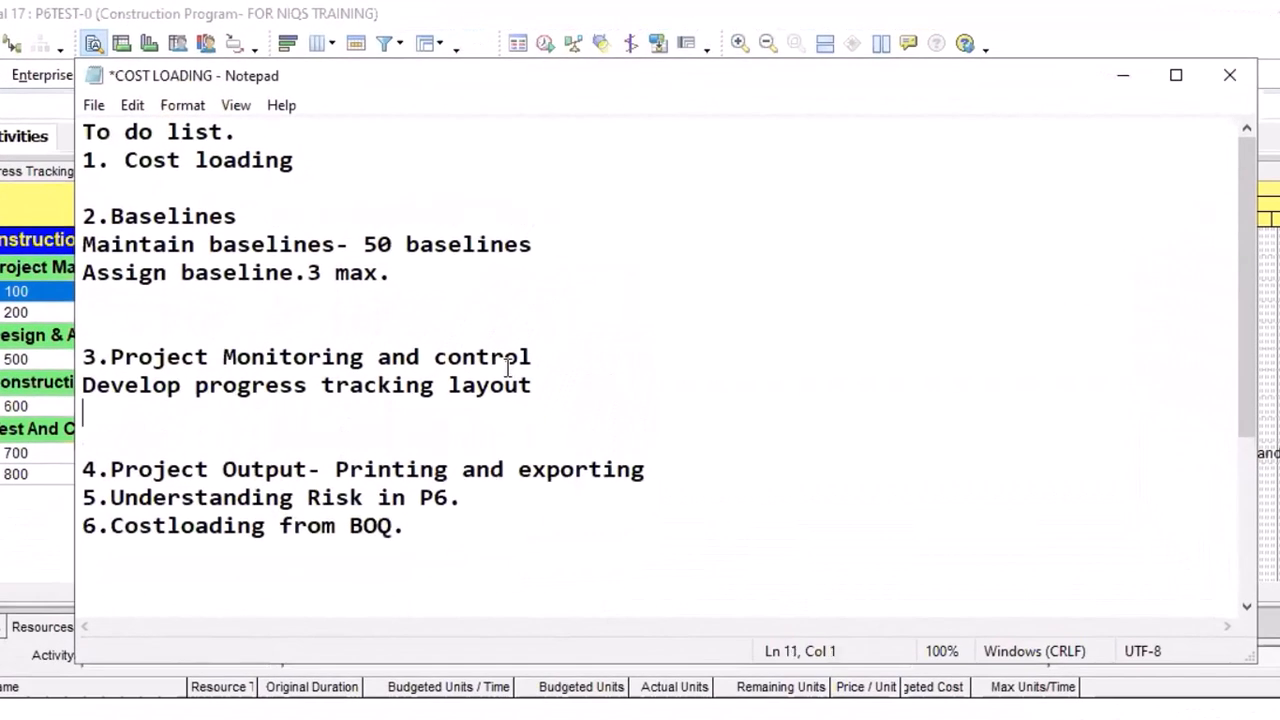
{"action": "type", "text": "Critical "}
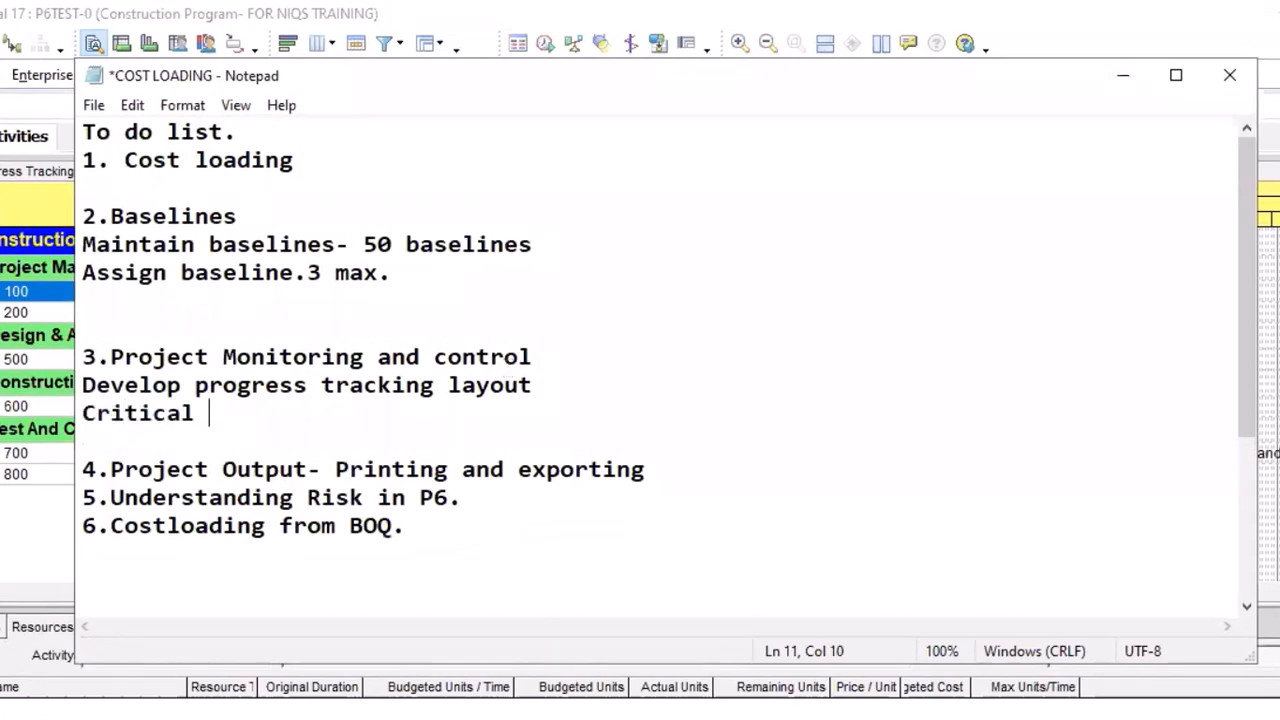
{"action": "type", "text": "path a"}
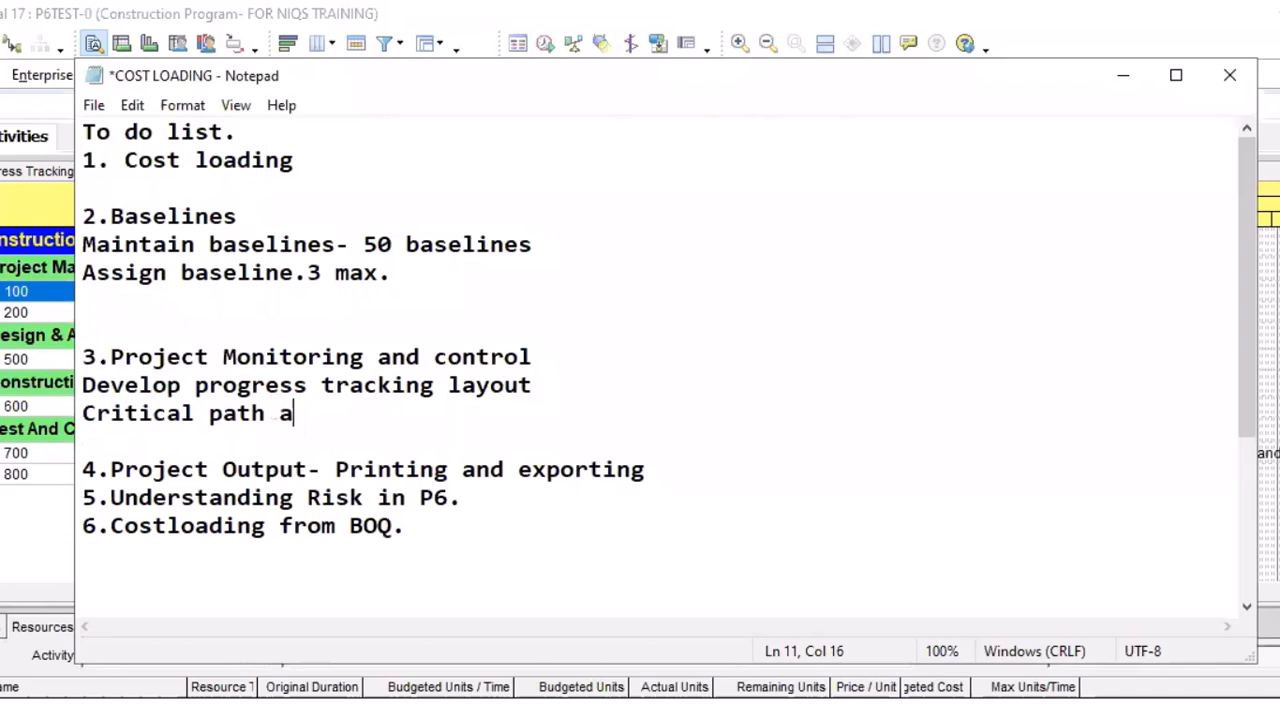
{"action": "type", "text": "nalysi"}
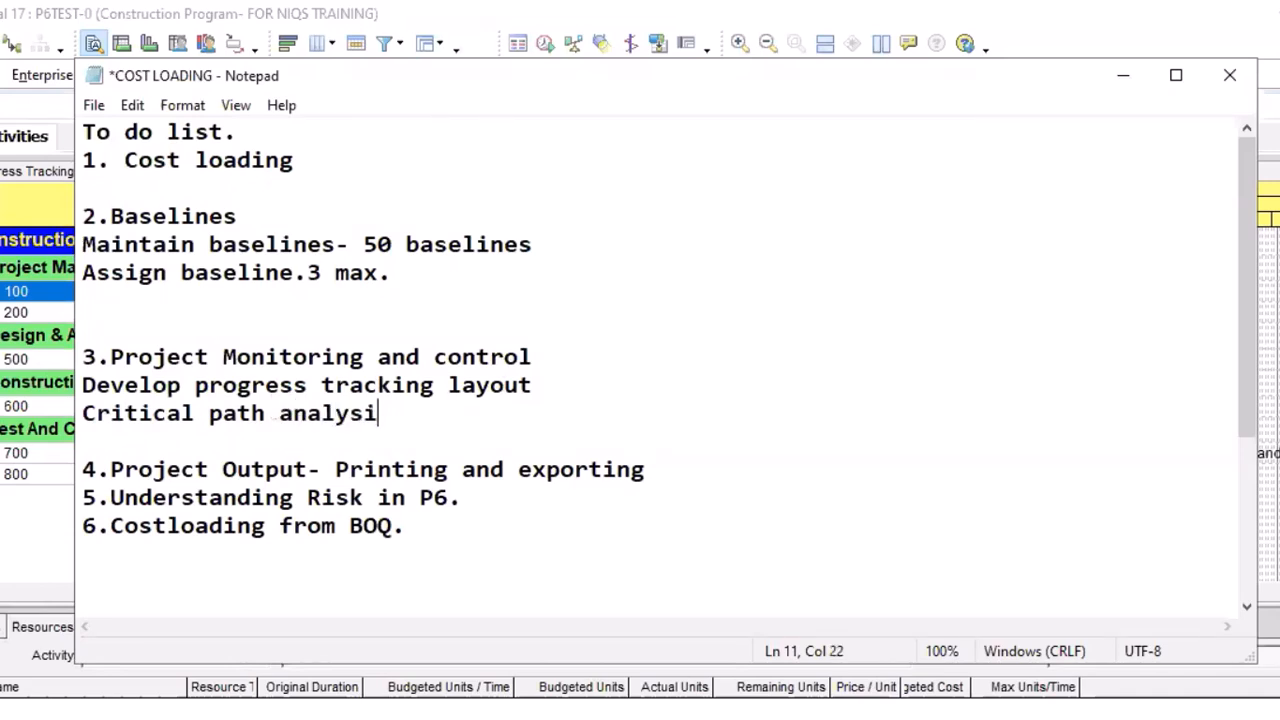
{"action": "type", "text": "s"}
Insert a blank line above "Critical path analysis" in the notes and start an empty line below it
{"action": "left_click", "coordinate": [551, 362]}
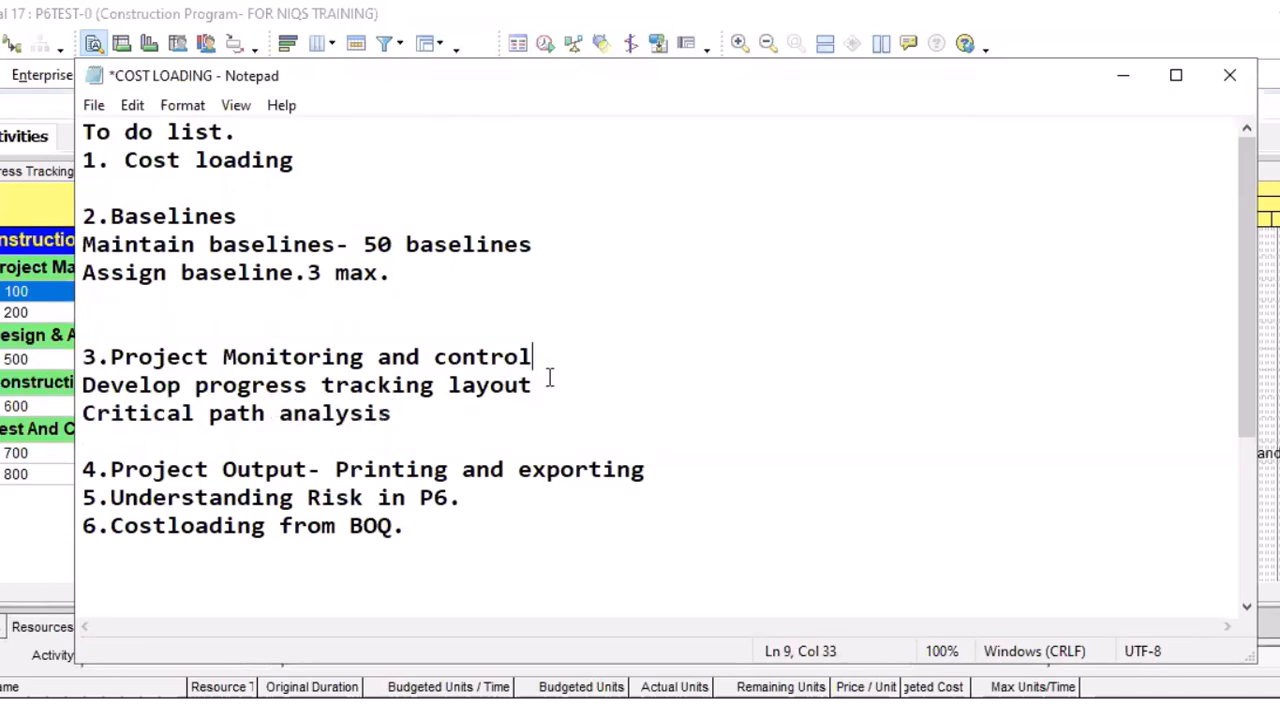
{"action": "left_click", "coordinate": [549, 377]}
{"action": "key", "text": "Return"}
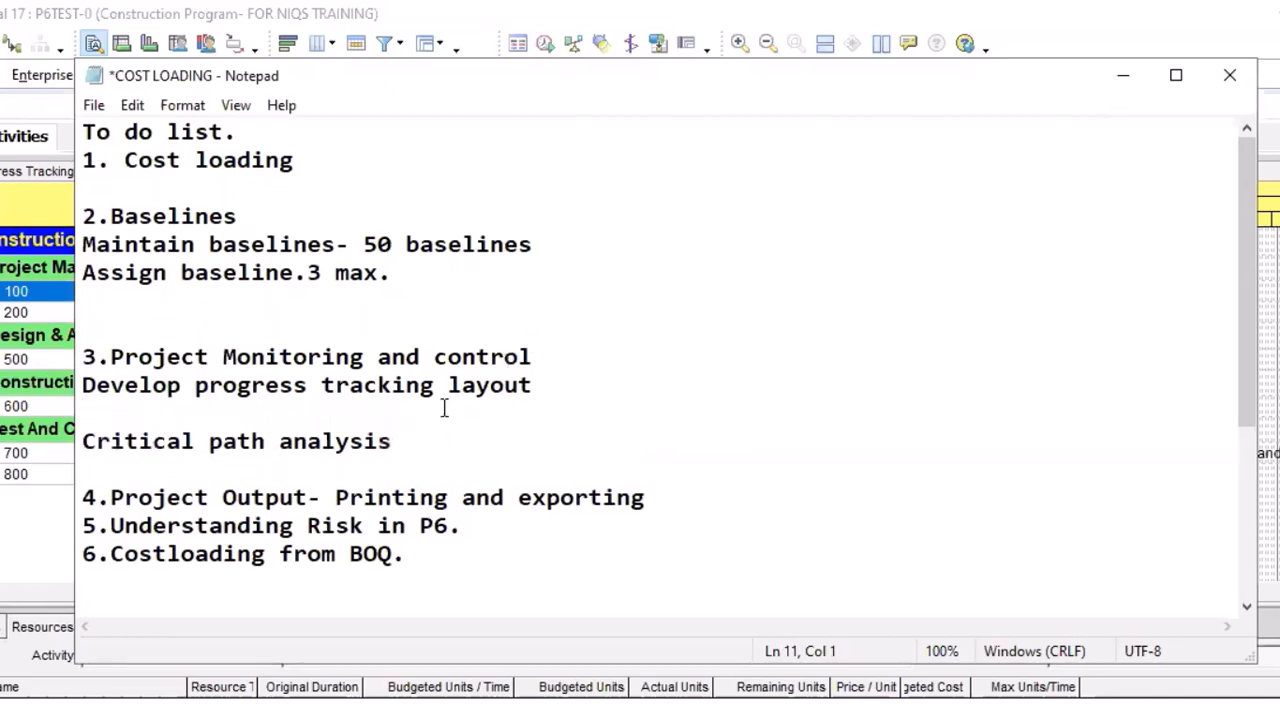
{"action": "left_click", "coordinate": [406, 441]}
{"action": "key", "text": "Return"}
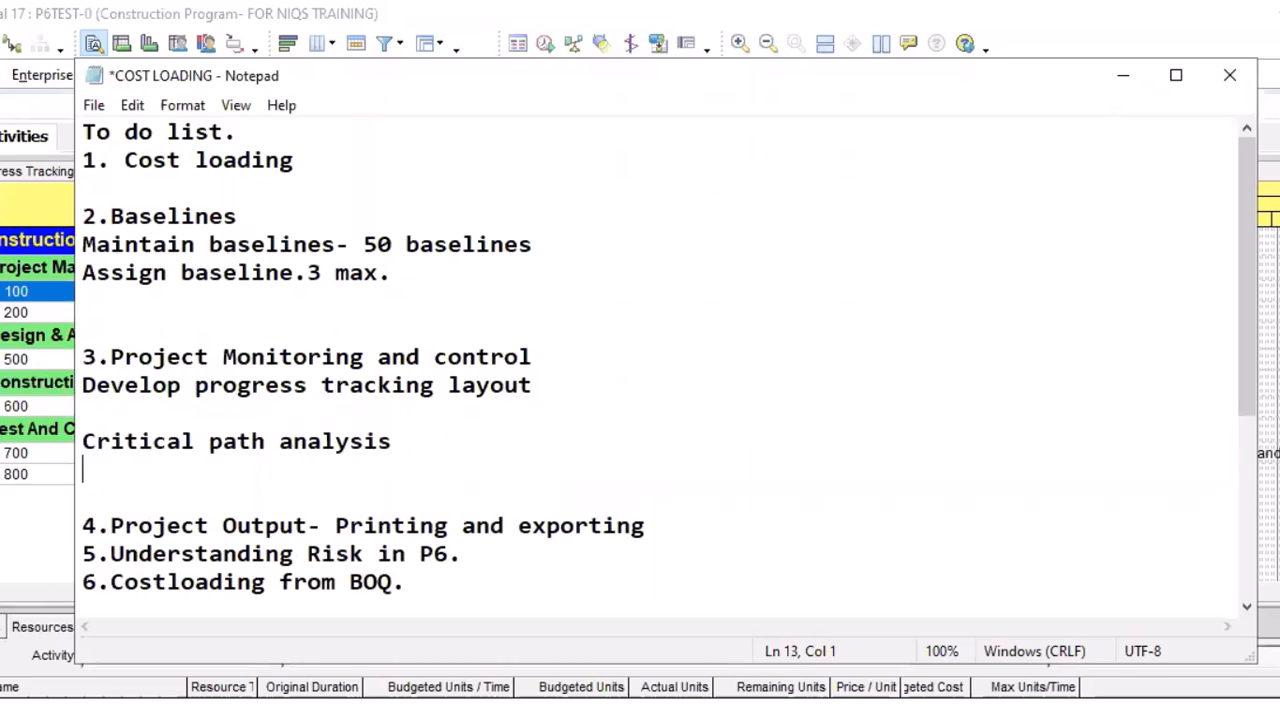
Write "Critical path determines the project duration." on the empty line below "Critical path analysis"
{"action": "type", "text": "Critic"}
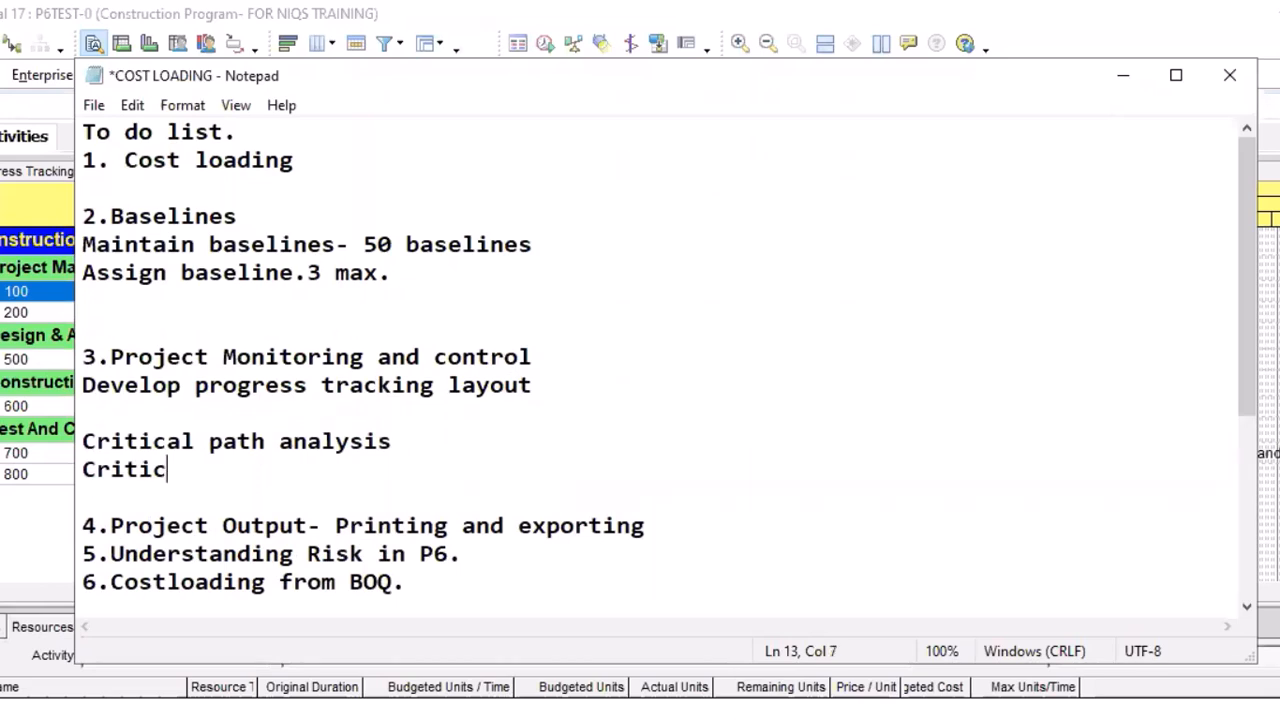
{"action": "type", "text": "al pat"}
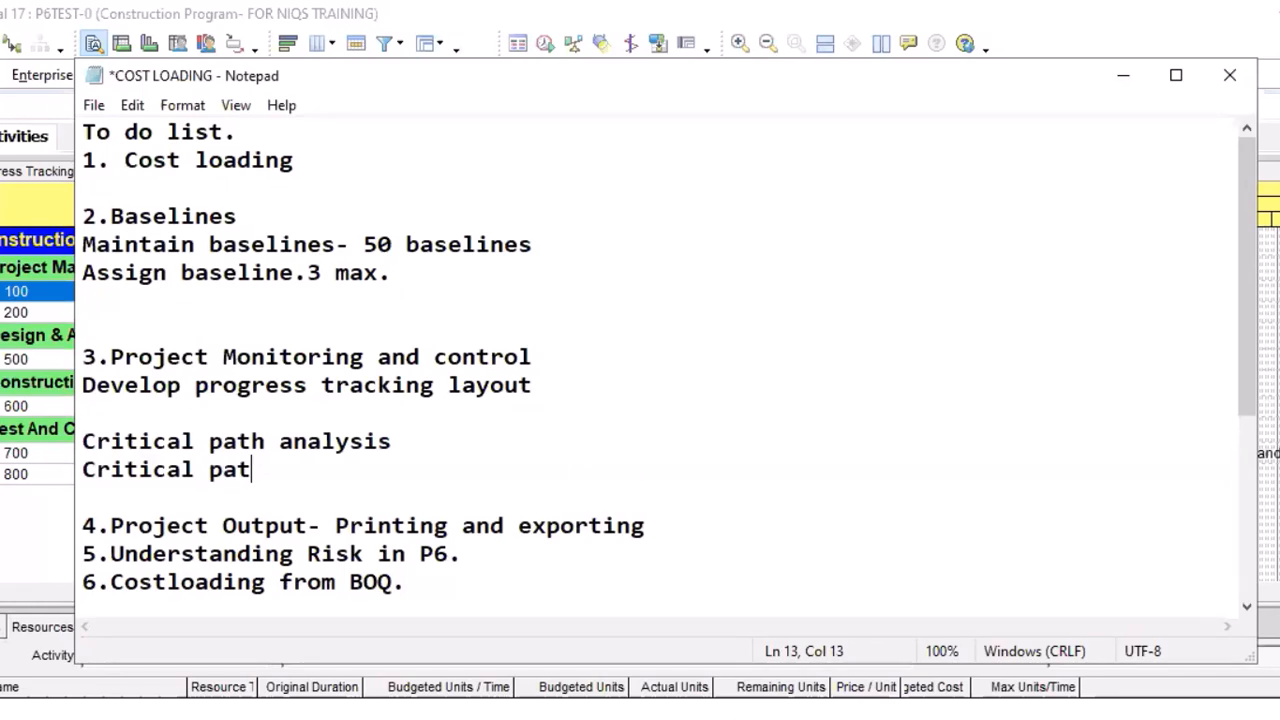
{"action": "type", "text": "h det"}
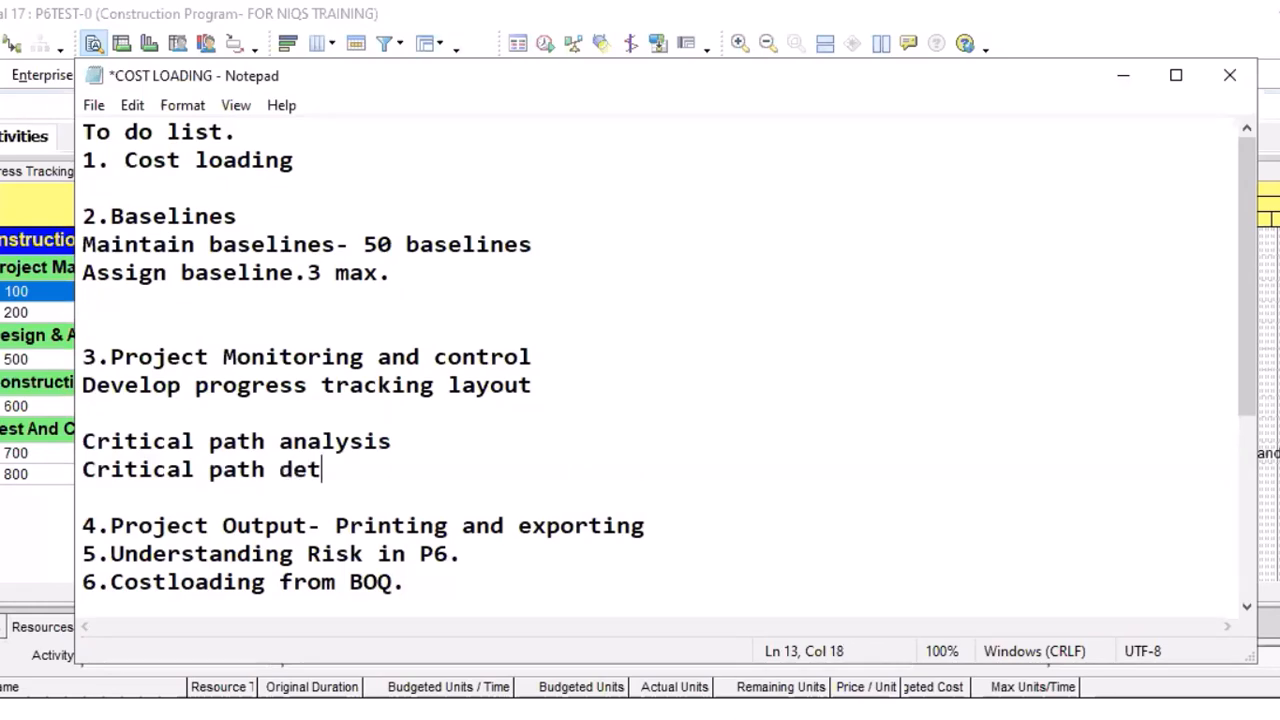
{"action": "type", "text": "ermi"}
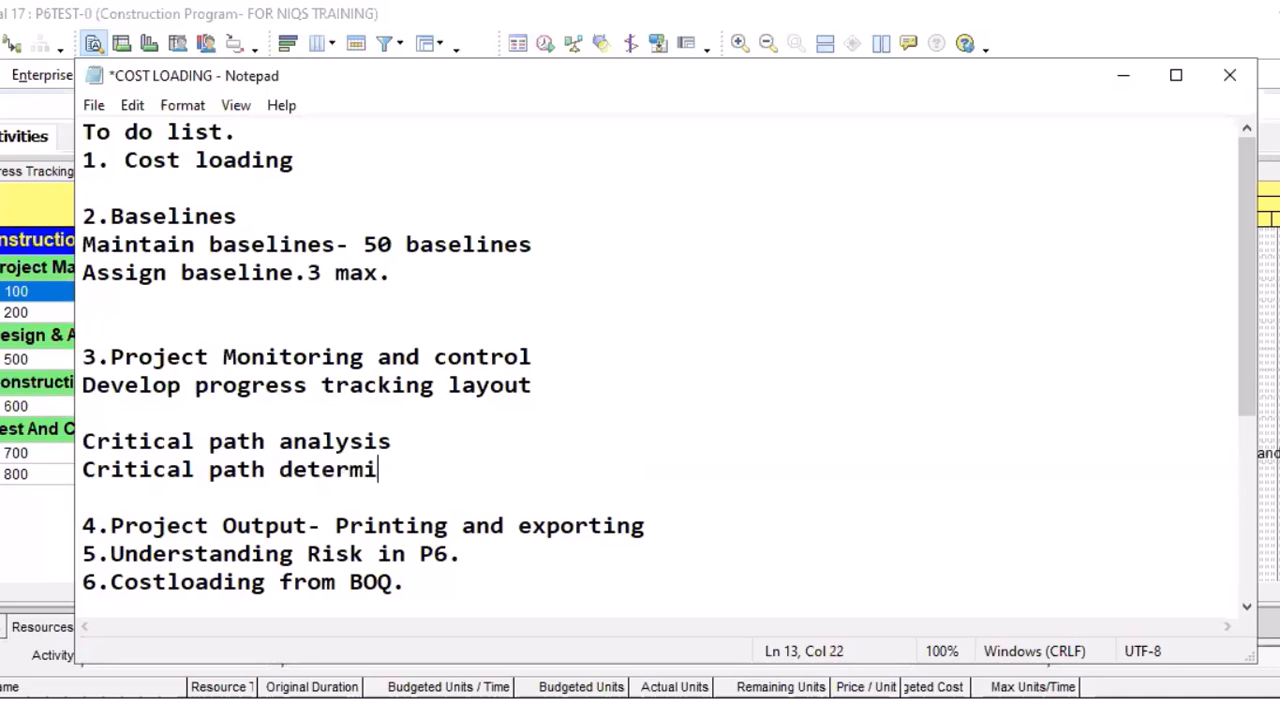
{"action": "type", "text": "nes the "}
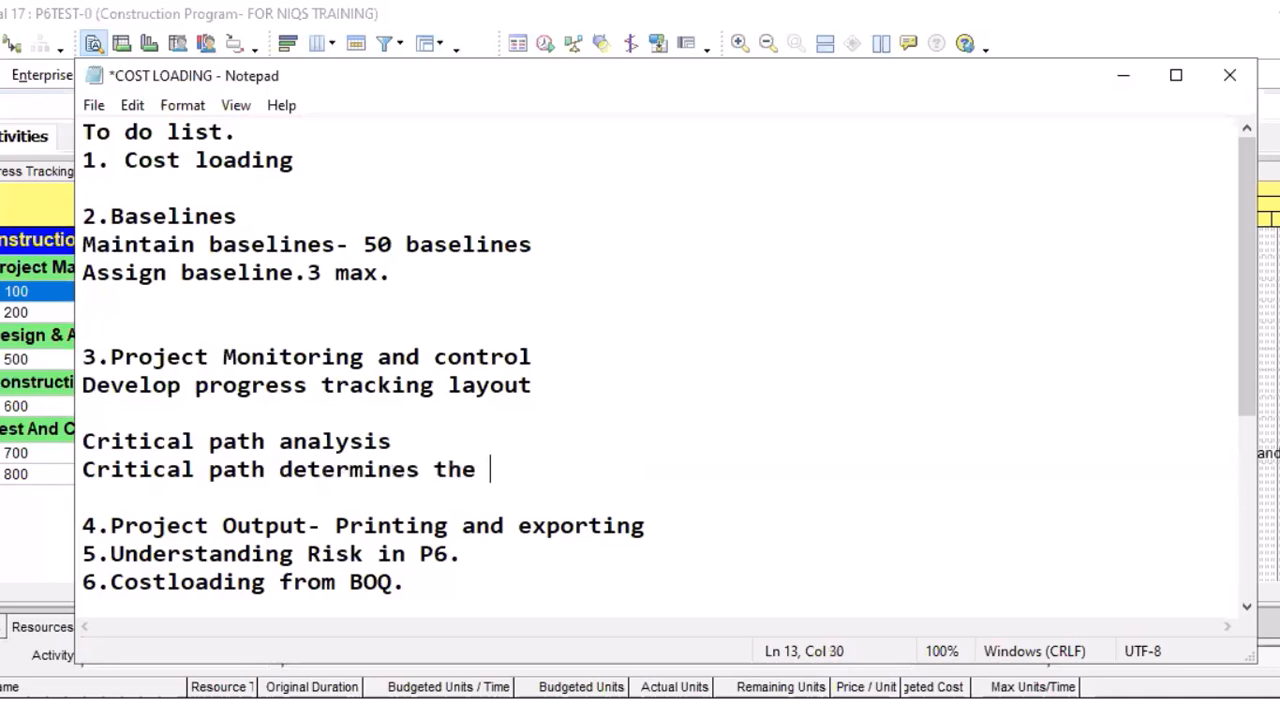
{"action": "type", "text": "projec"}
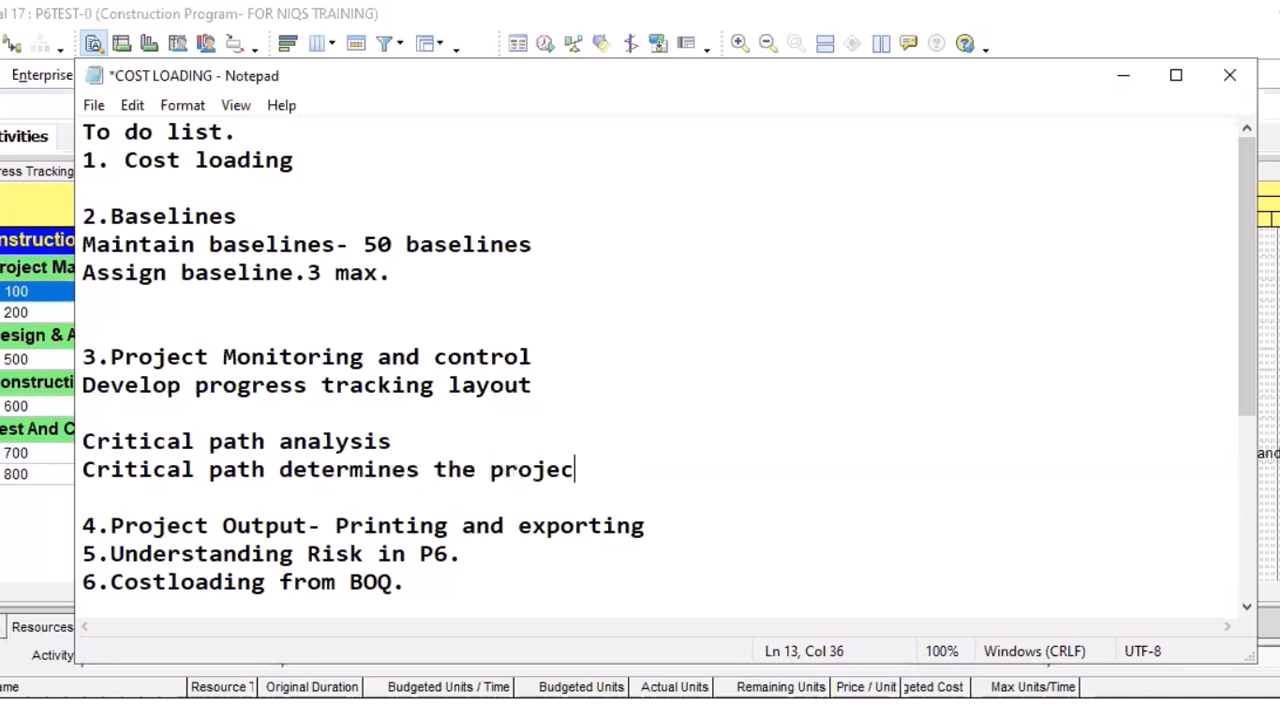
{"action": "type", "text": "t dur"}
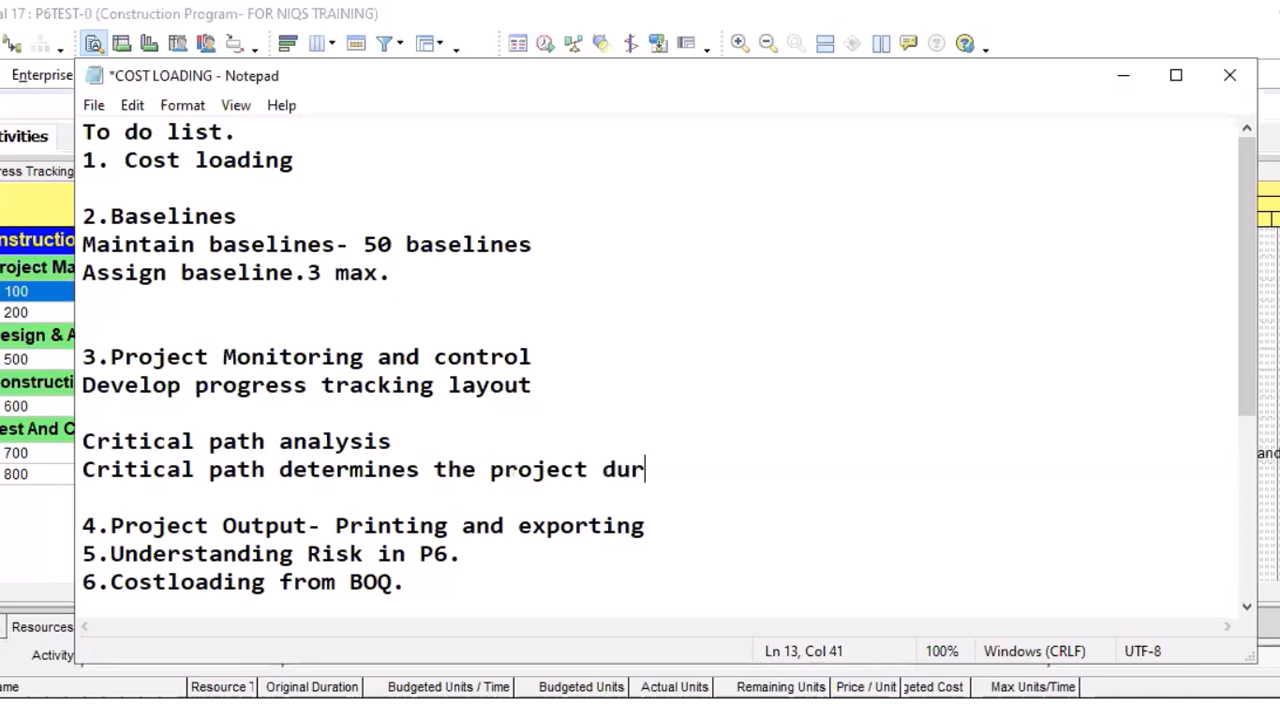
{"action": "type", "text": "ation."}
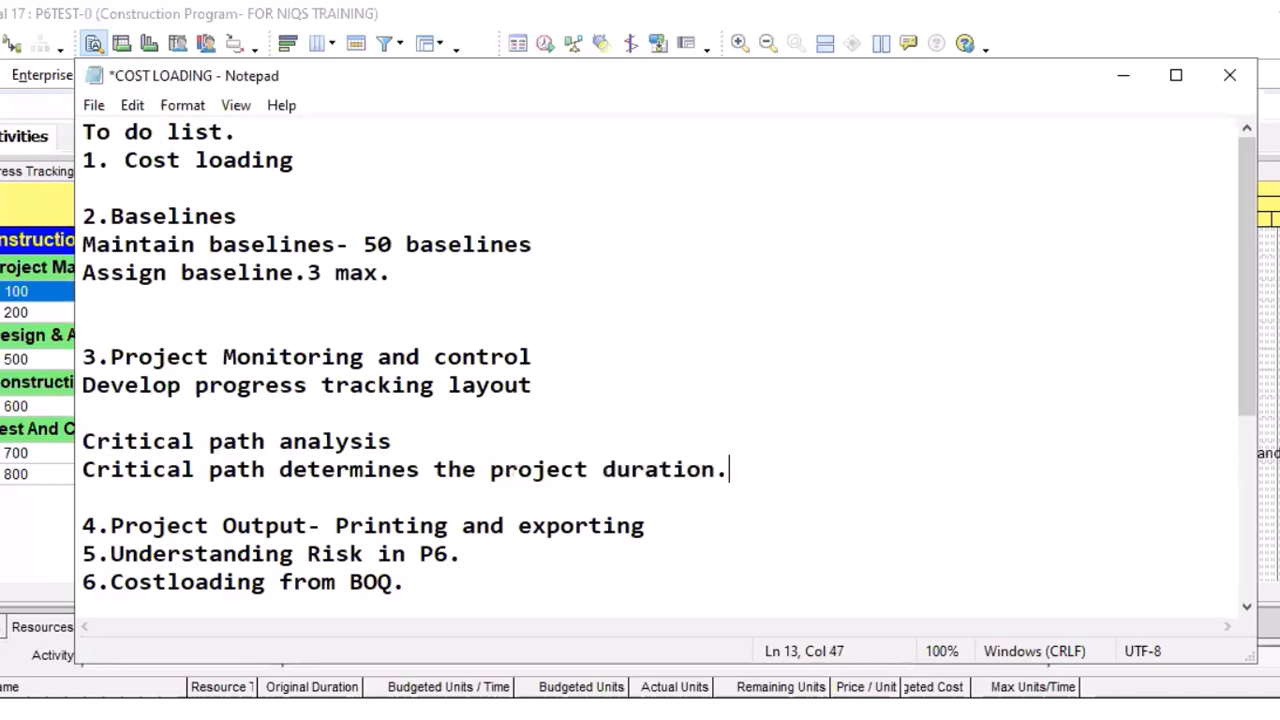
Add the line "Present delay withschedule impact" below "Critical path determines the project duration." in the notes
{"action": "key", "text": "Return"}
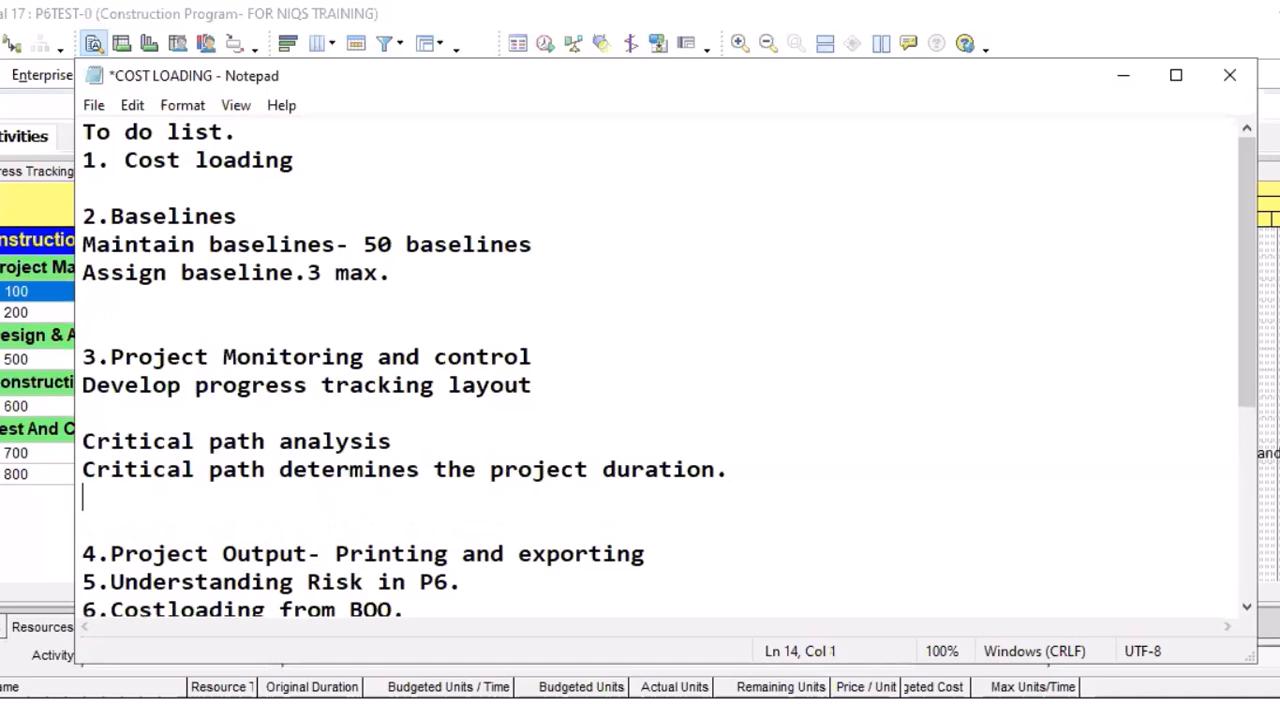
{"action": "type", "text": "Present "}
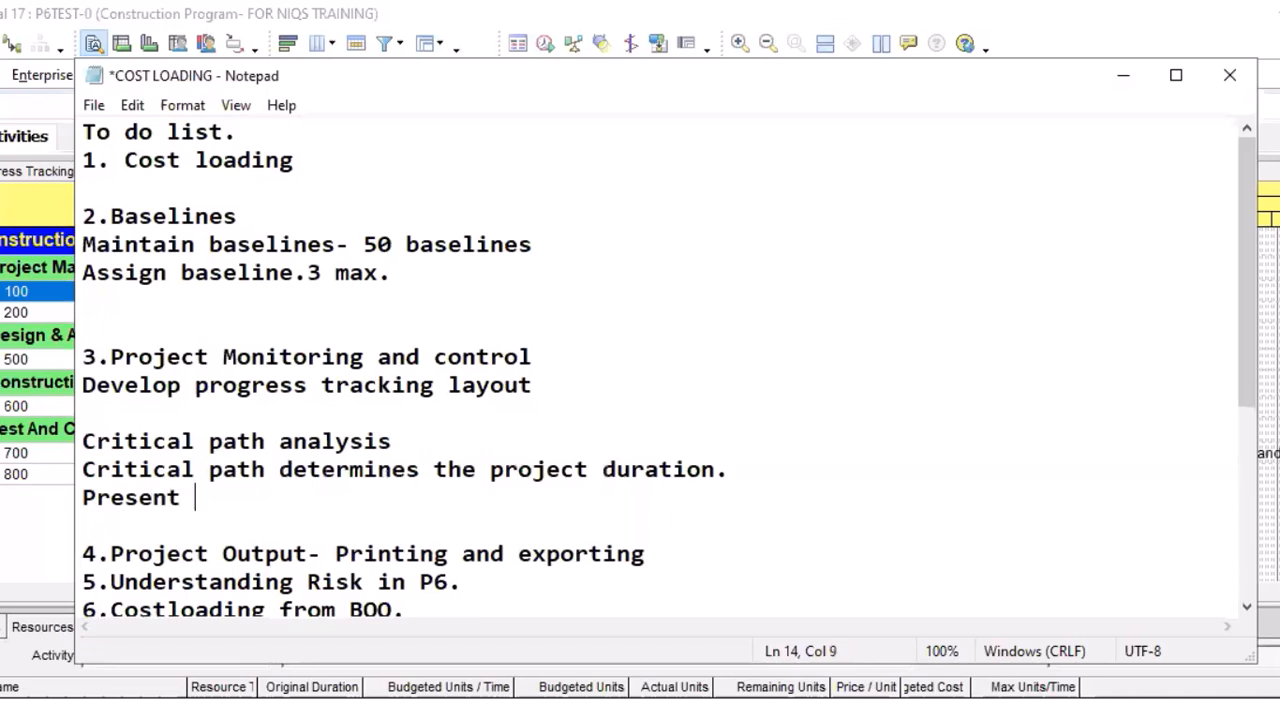
{"action": "type", "text": "delay"}
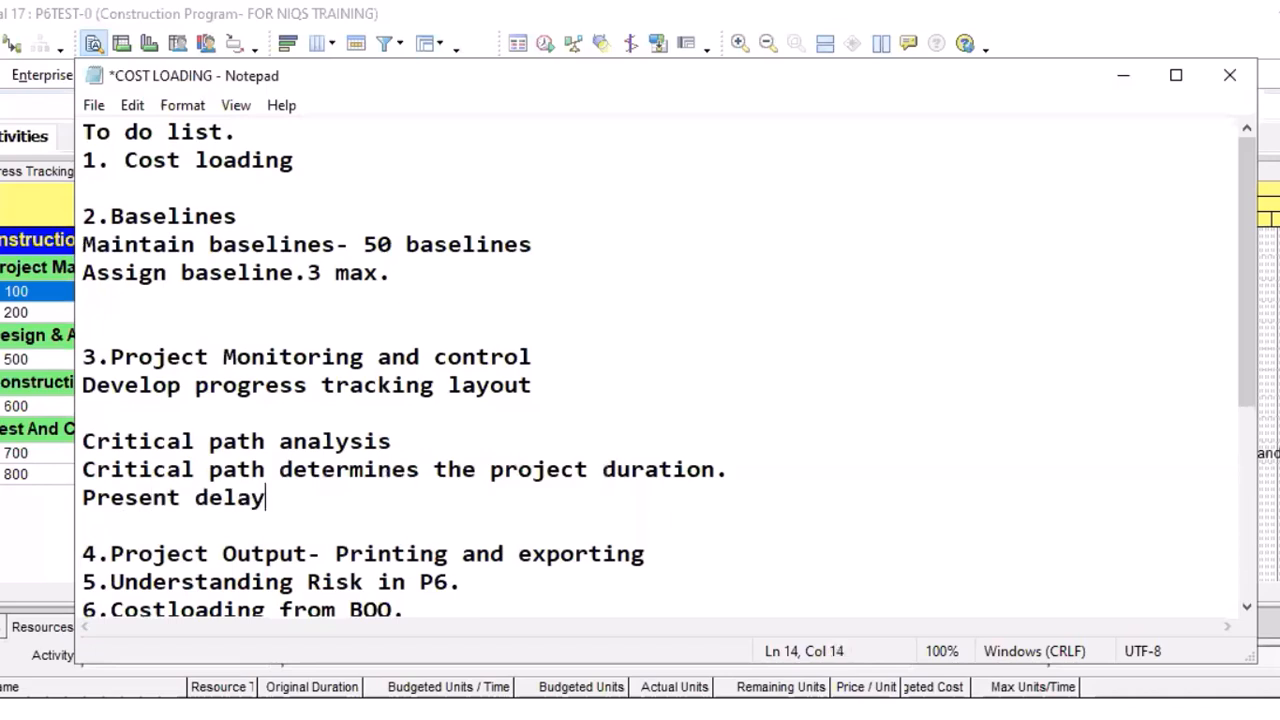
{"action": "type", "text": " withs"}
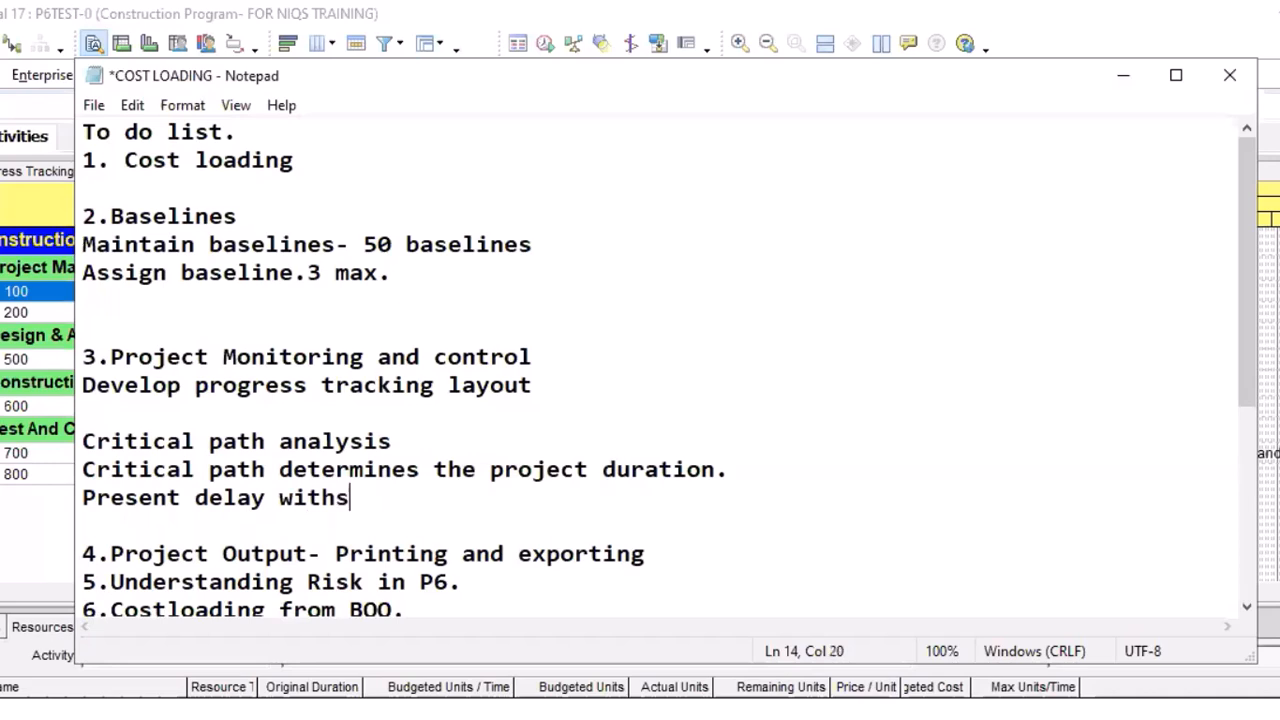
{"action": "type", "text": "chedule"}
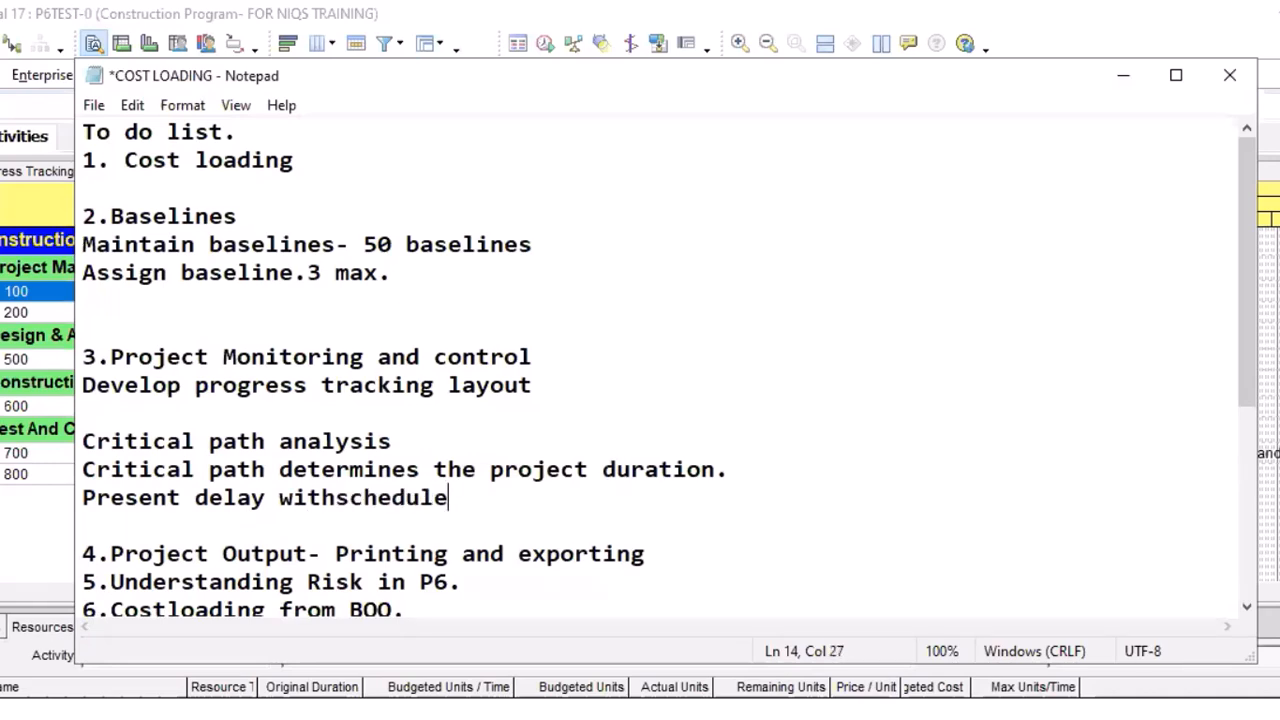
{"action": "type", "text": " impac"}
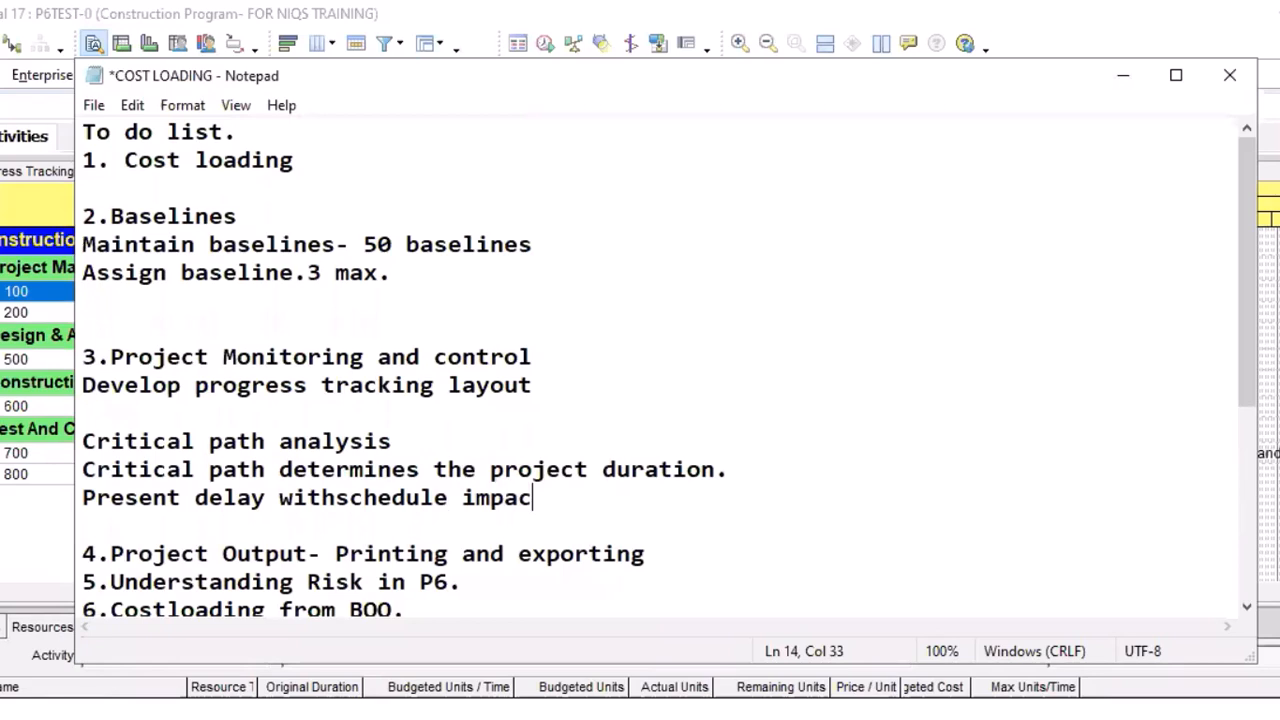
{"action": "type", "text": "t"}
{"action": "key", "text": "Return"}
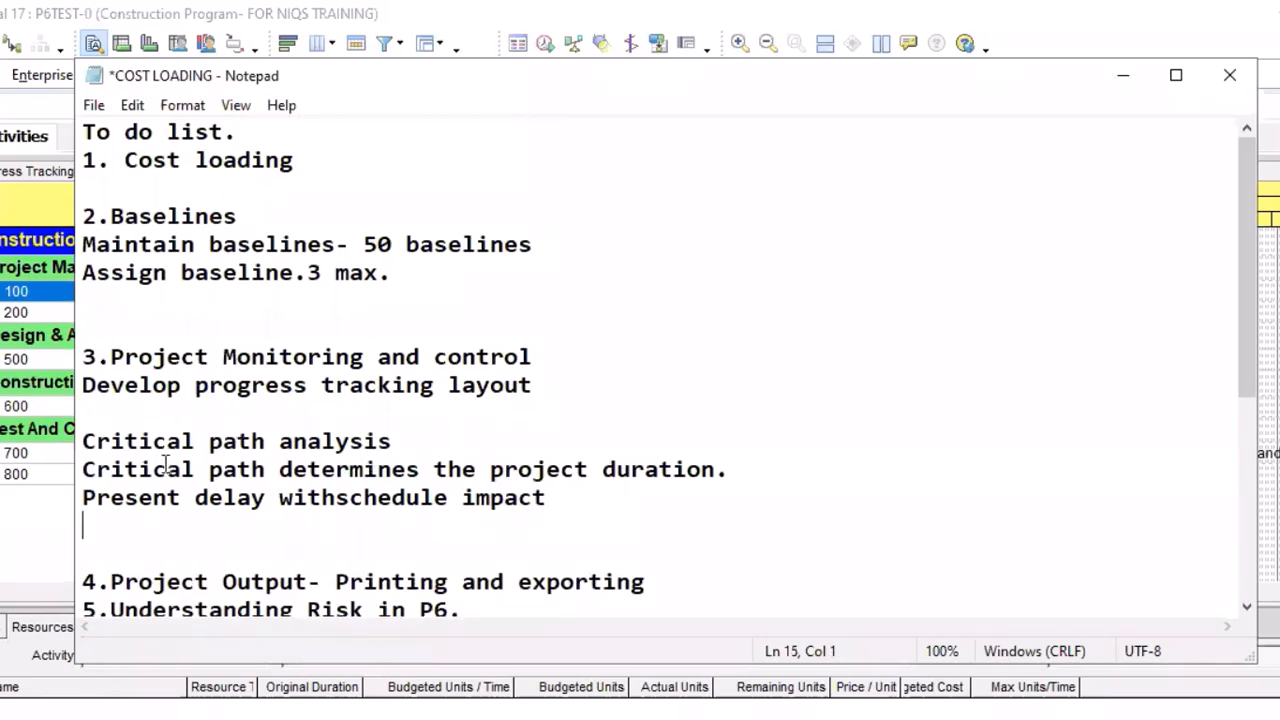
Indent the "Present delay withschedule impact" line by five spaces and start a new line below it with the same indent
{"action": "key", "text": "Up"}
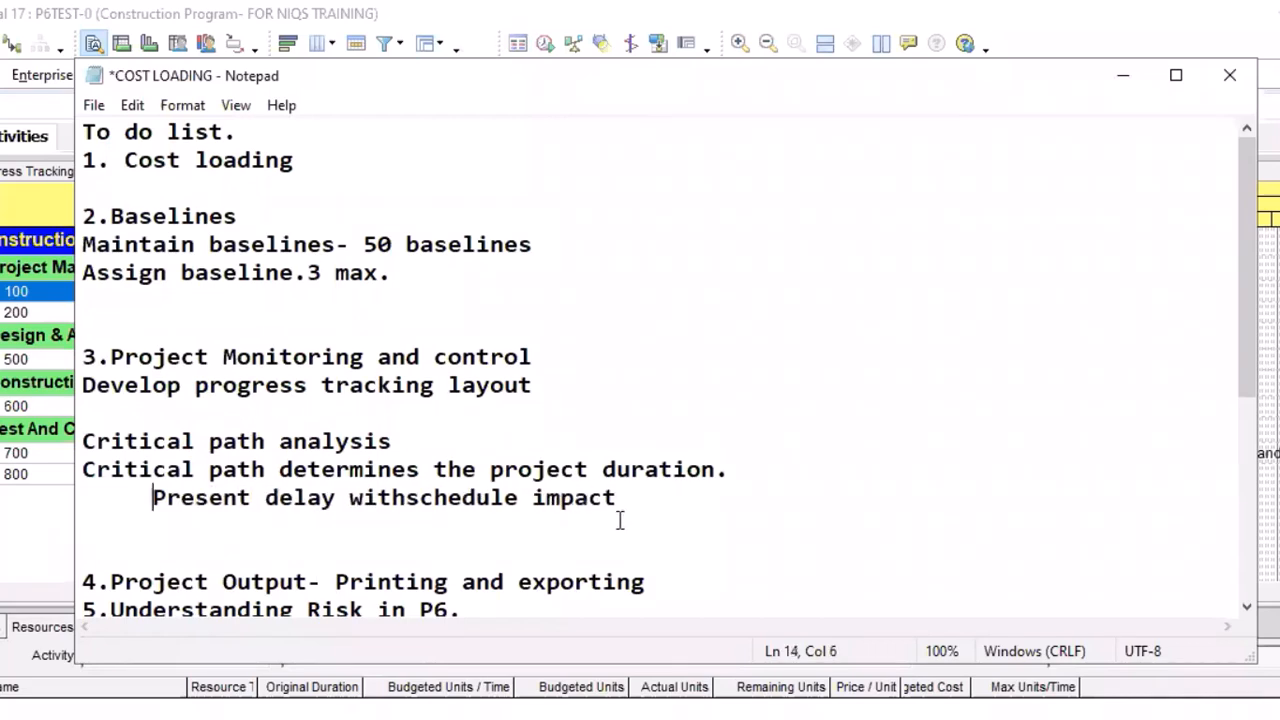
{"action": "key", "text": "End"}
{"action": "key", "text": "Return"}
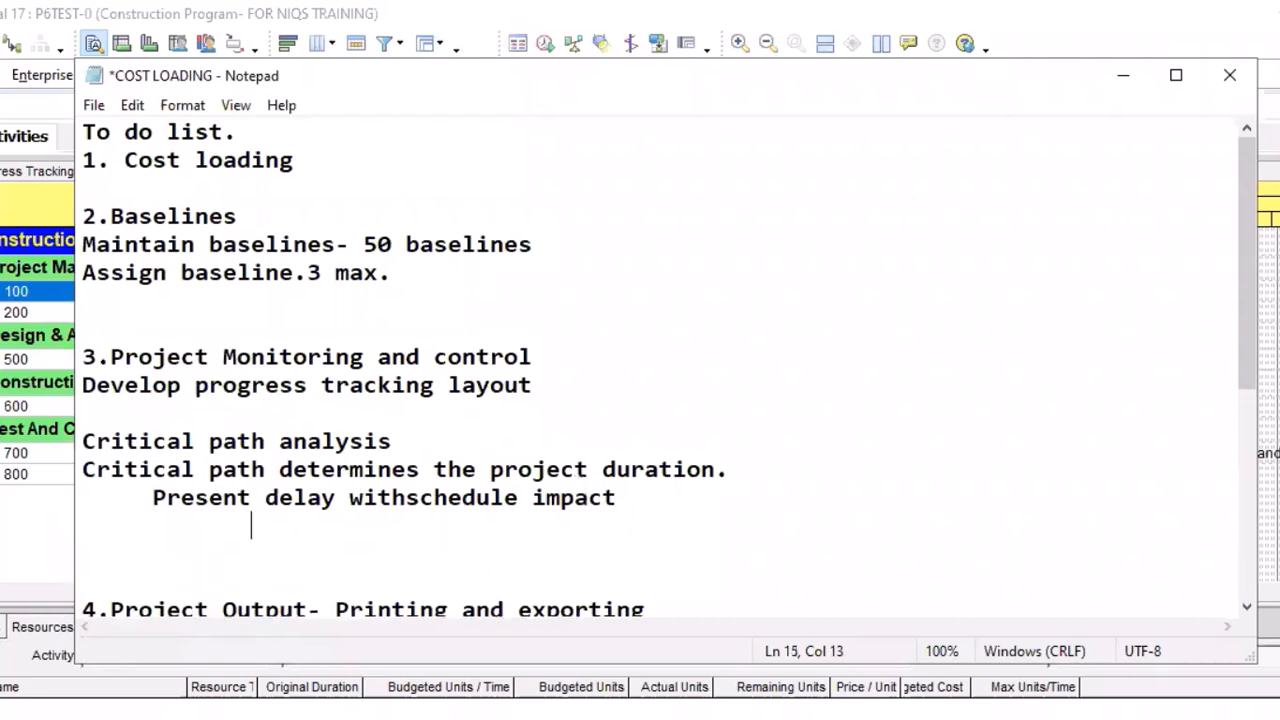
{"action": "key", "text": "BackSpace"}
{"action": "key", "text": "BackSpace"}
{"action": "key", "text": "BackSpace"}
{"action": "key", "text": "BackSpace"}
{"action": "key", "text": "BackSpace"}
{"action": "key", "text": "BackSpace"}
{"action": "key", "text": "BackSpace"}
Write "Present delay without schedule impact." on the new indented line
{"action": "type", "text": "Present delay"}
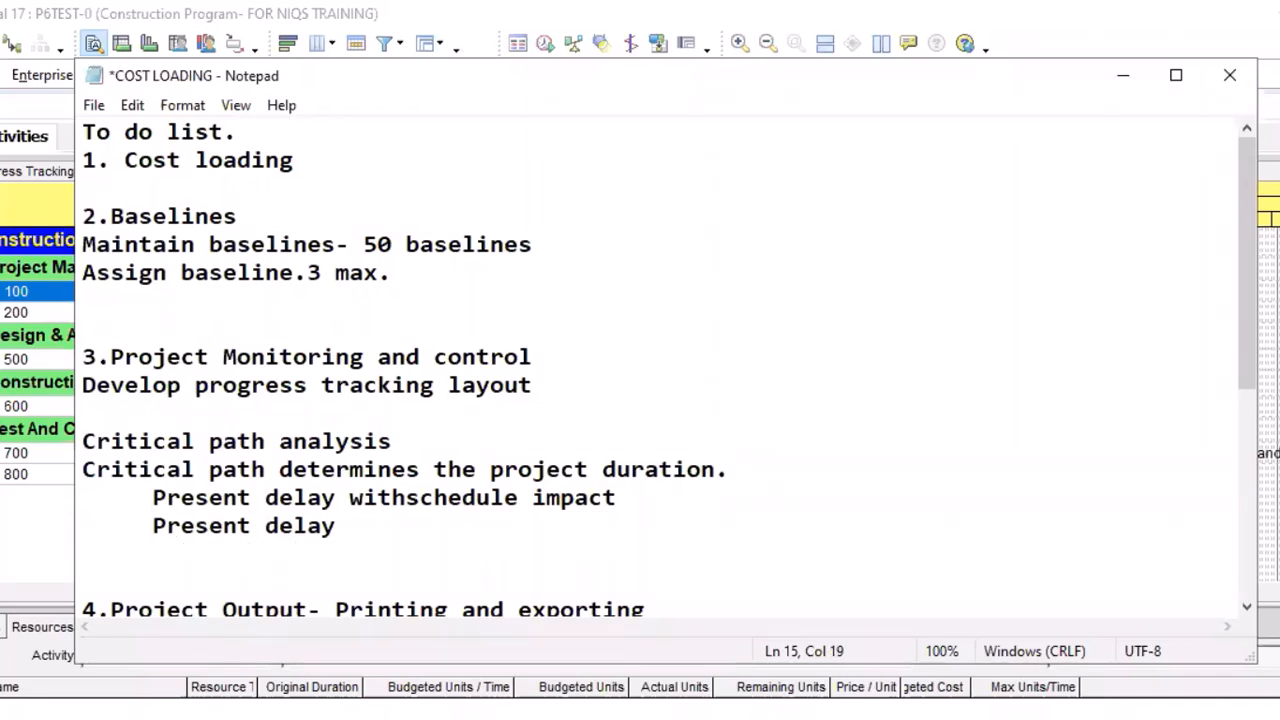
{"action": "type", "text": " with"}
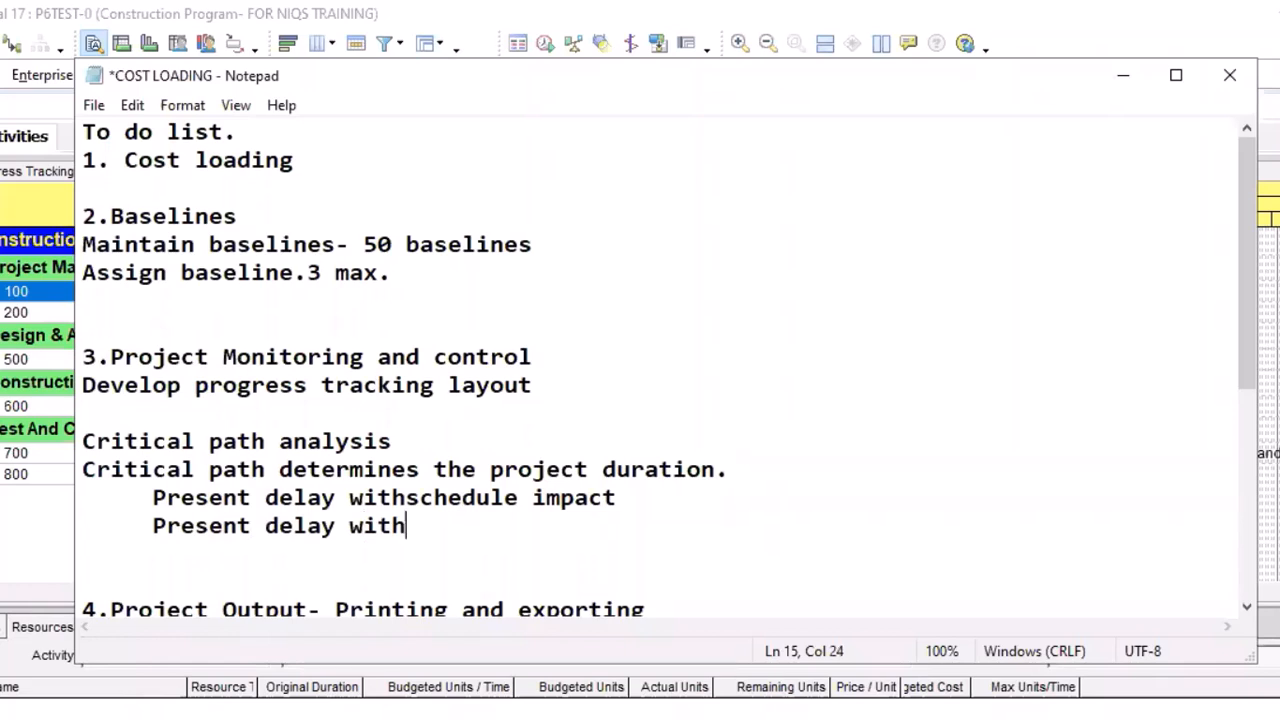
{"action": "type", "text": "out schedul"}
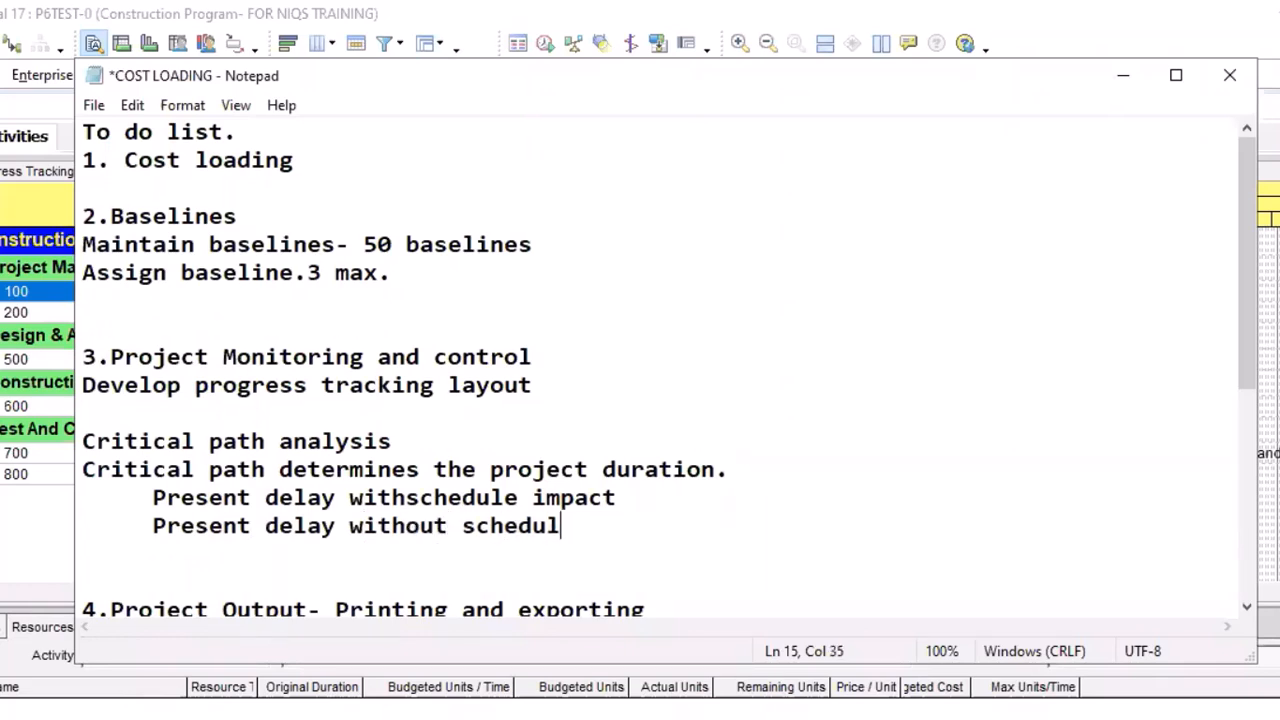
{"action": "type", "text": "e impact"}
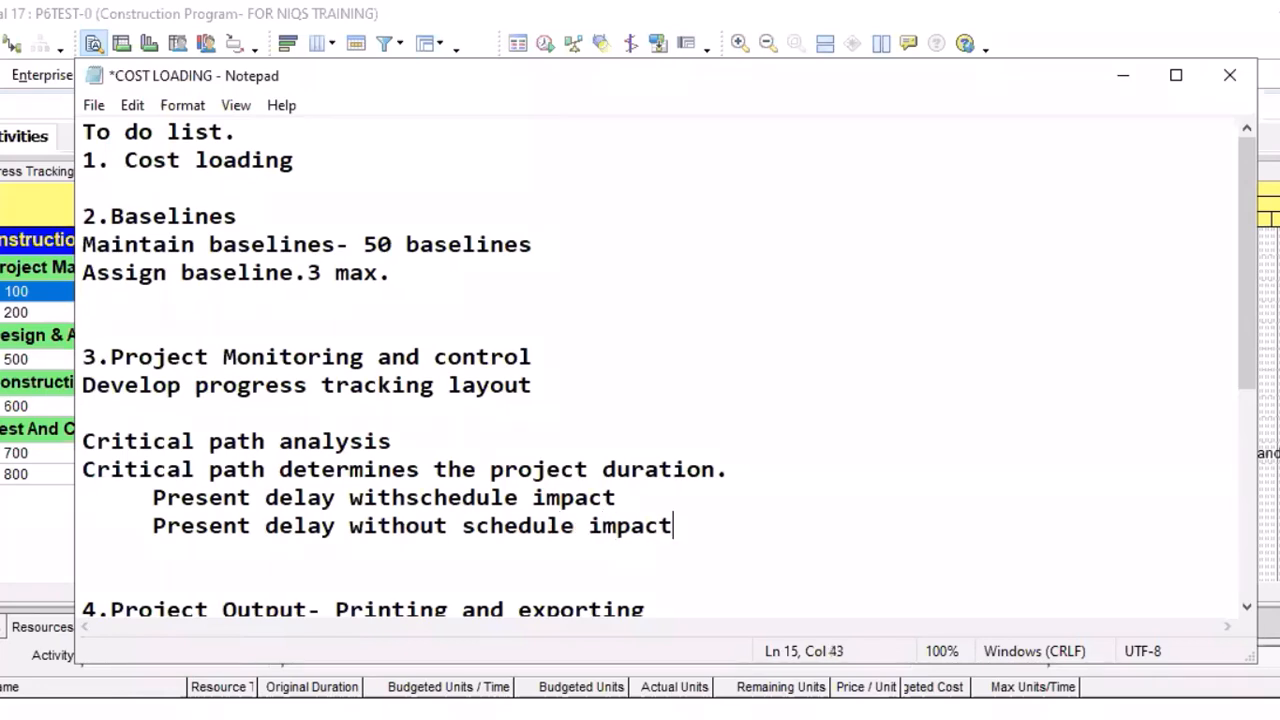
{"action": "type", "text": "."}
Leave a blank line and add the indented line "Future delay with schedule impact." below the present delay lines
{"action": "key", "text": "Return"}
{"action": "key", "text": "Return"}
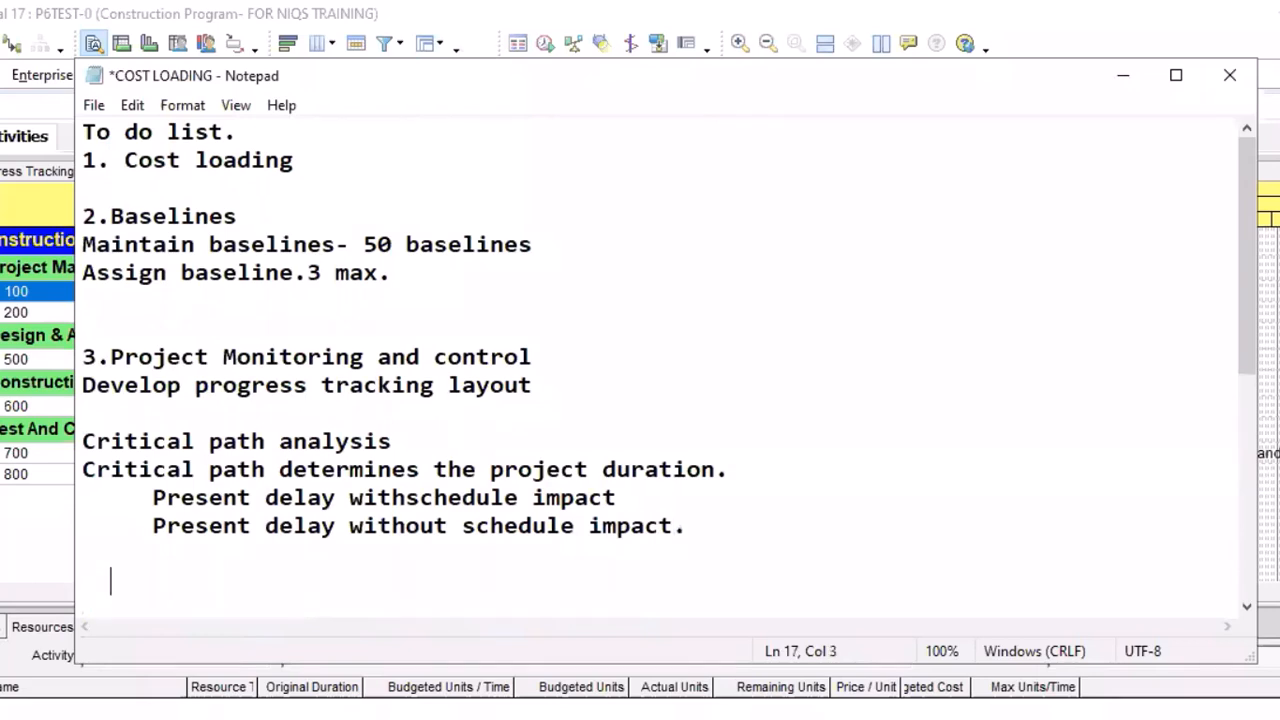
{"action": "type", "text": "Future d"}
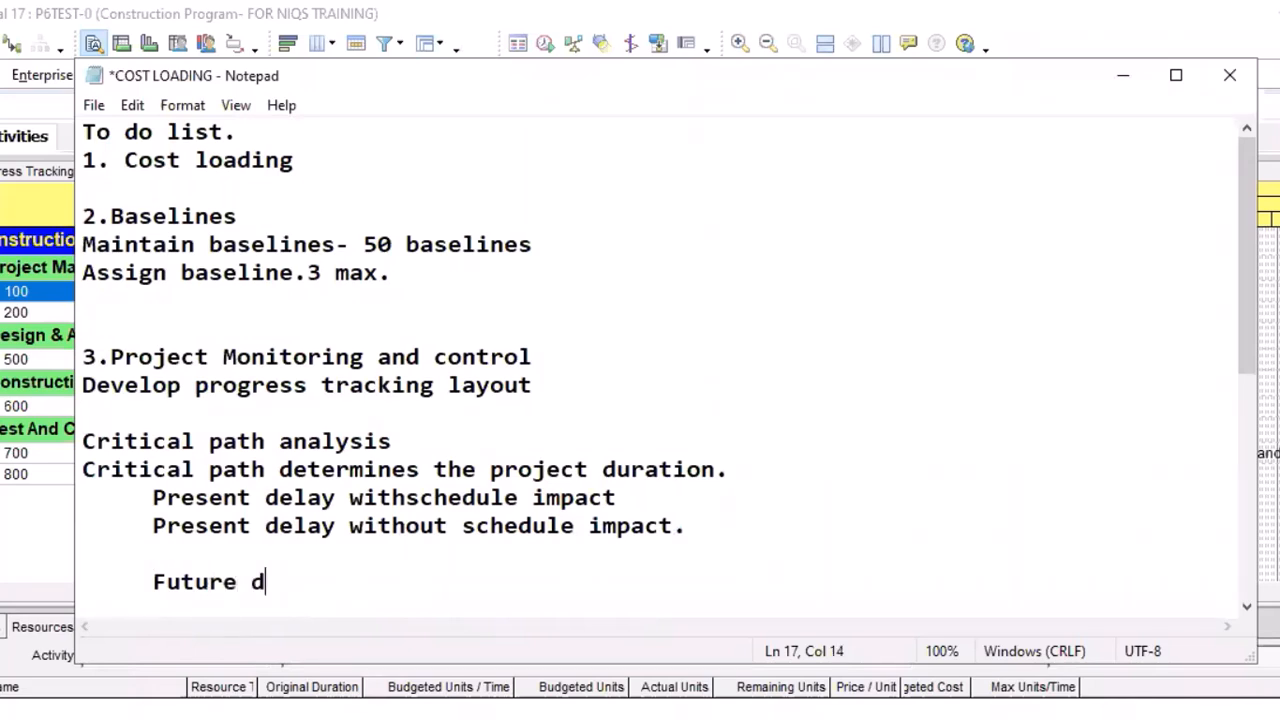
{"action": "type", "text": "elay w"}
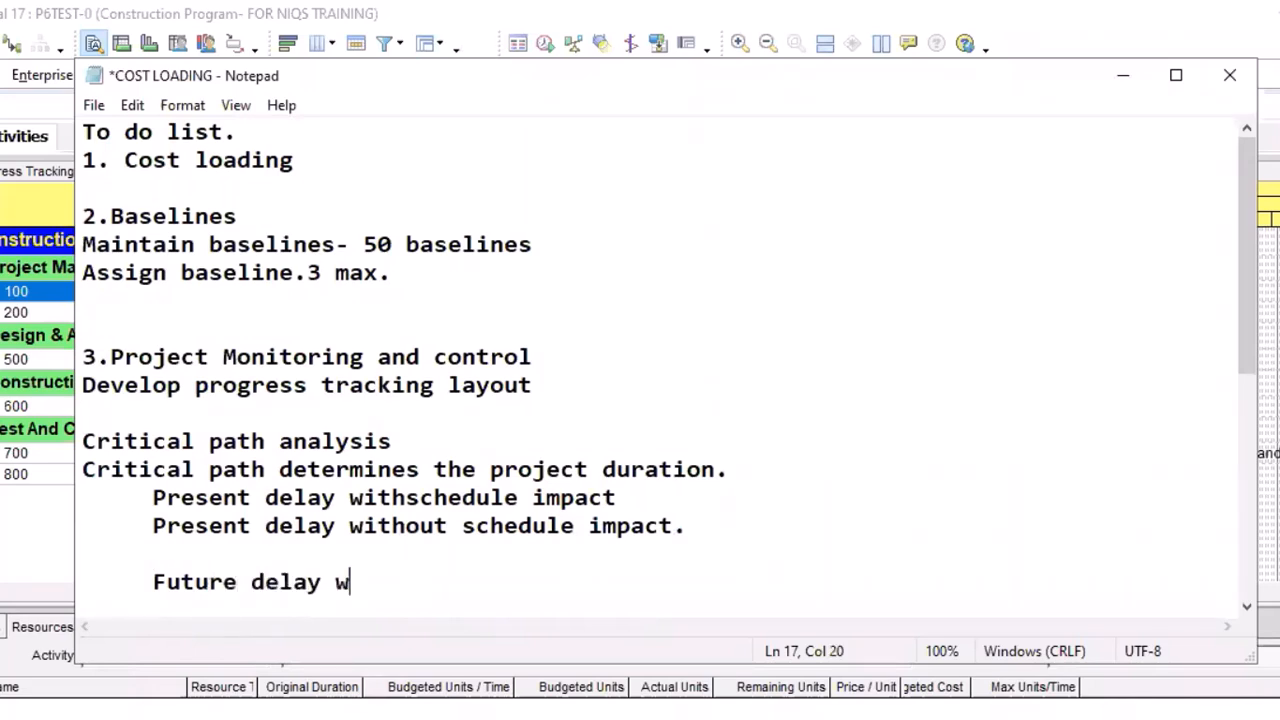
{"action": "type", "text": "ith sc"}
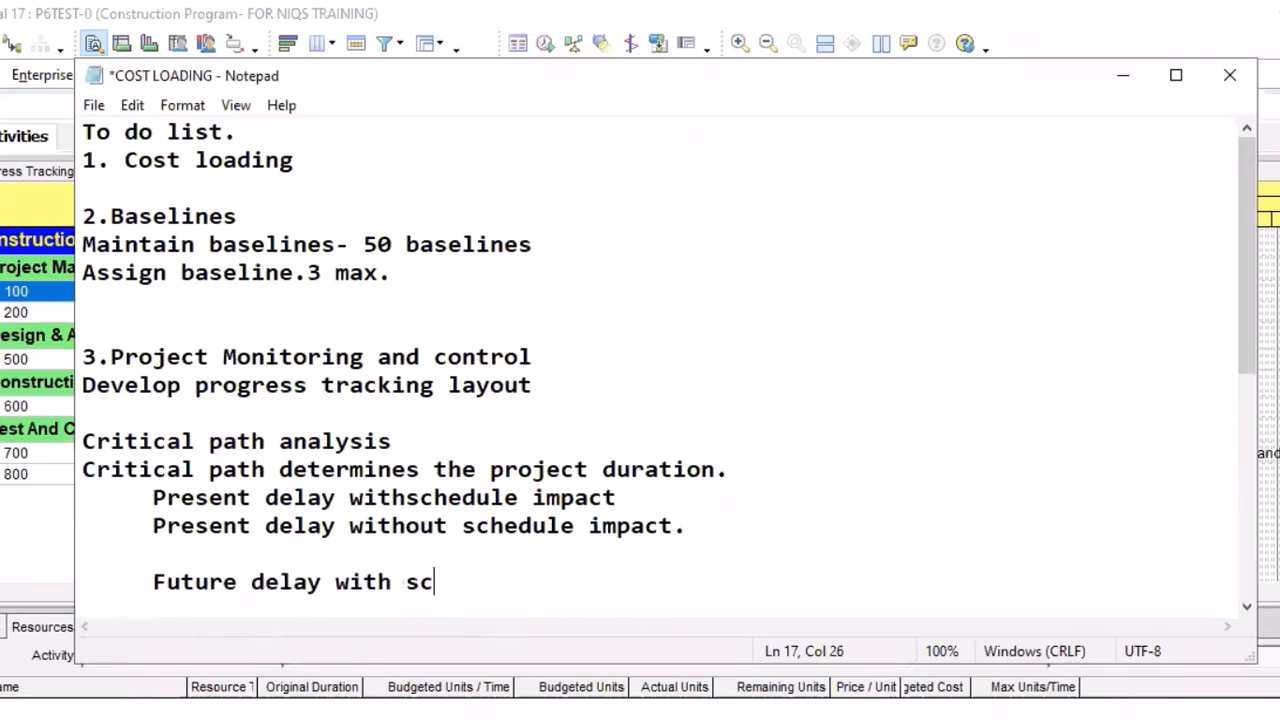
{"action": "type", "text": "hedule i"}
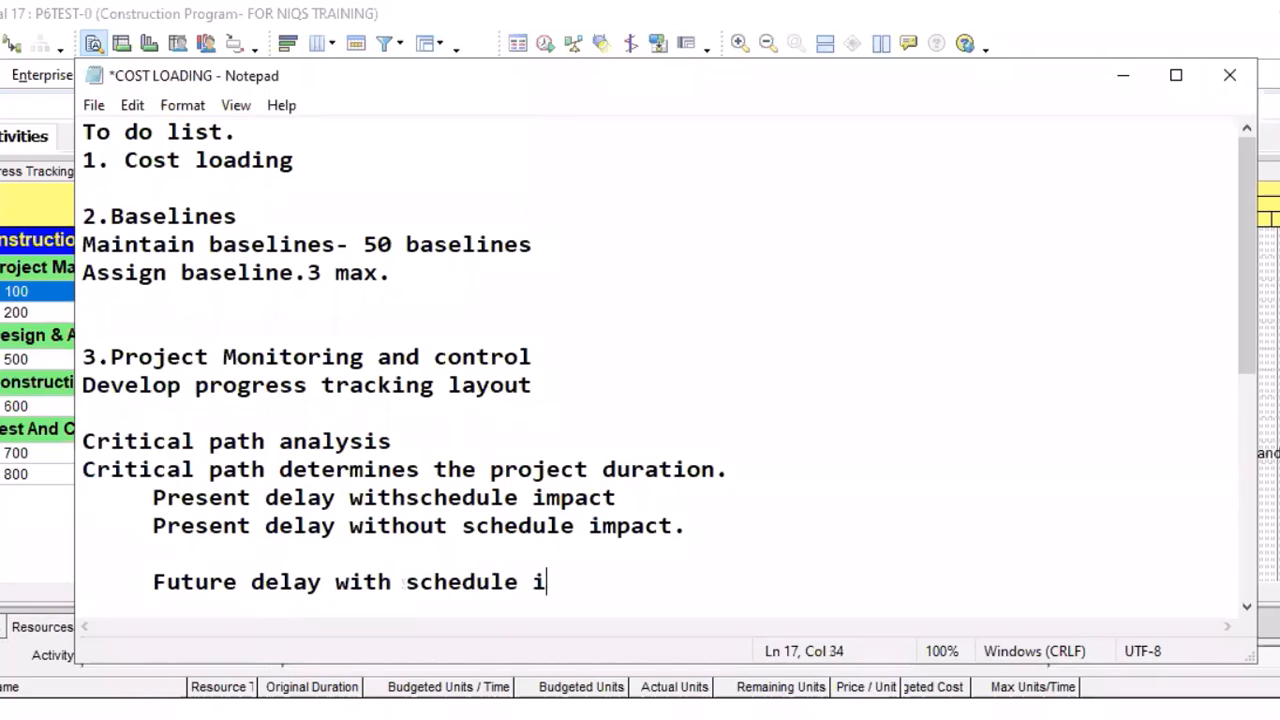
{"action": "type", "text": "mpact."}
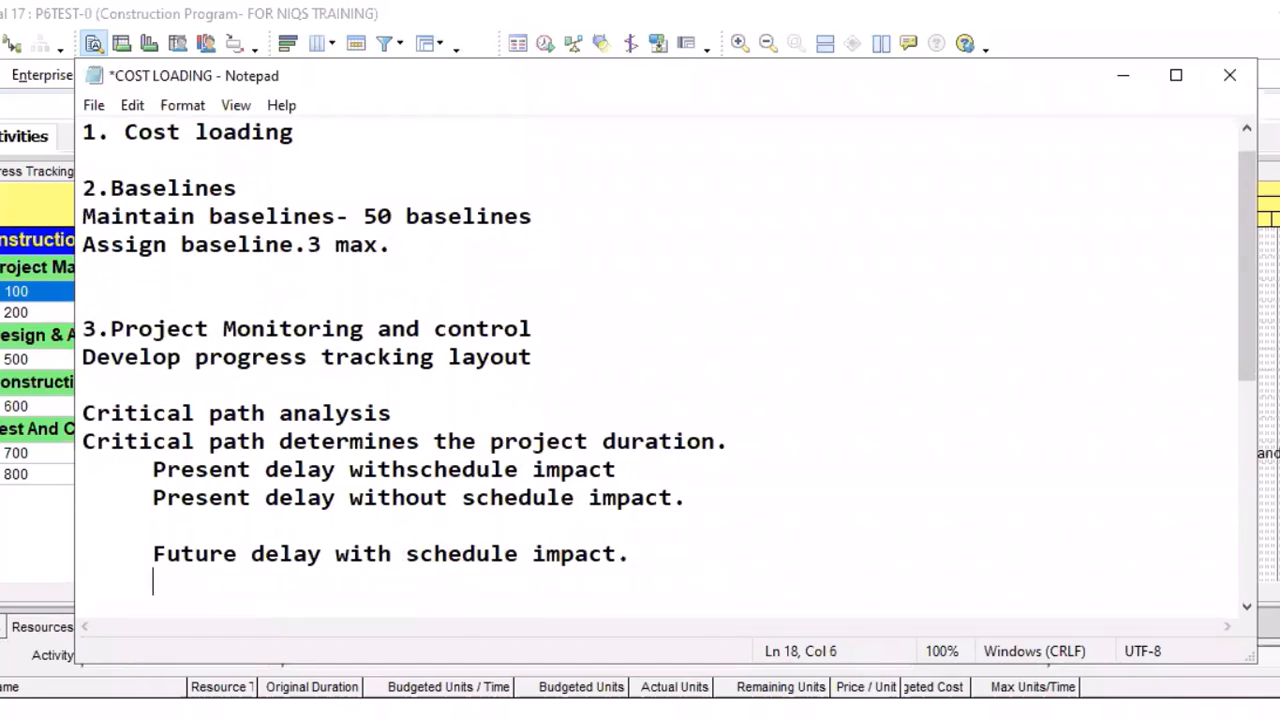
Write "Future delay without schedule impact." on the line below "Future delay with schedule impact."
{"action": "type", "text": "Futu"}
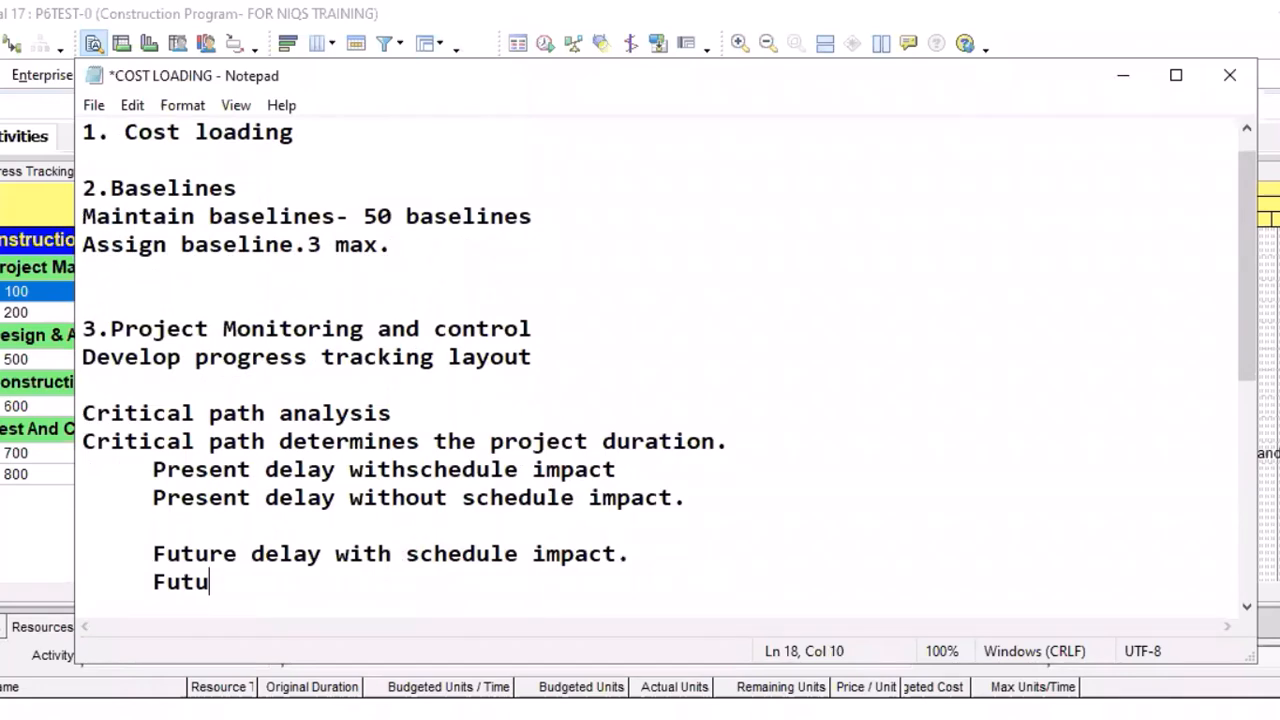
{"action": "type", "text": "re delay w"}
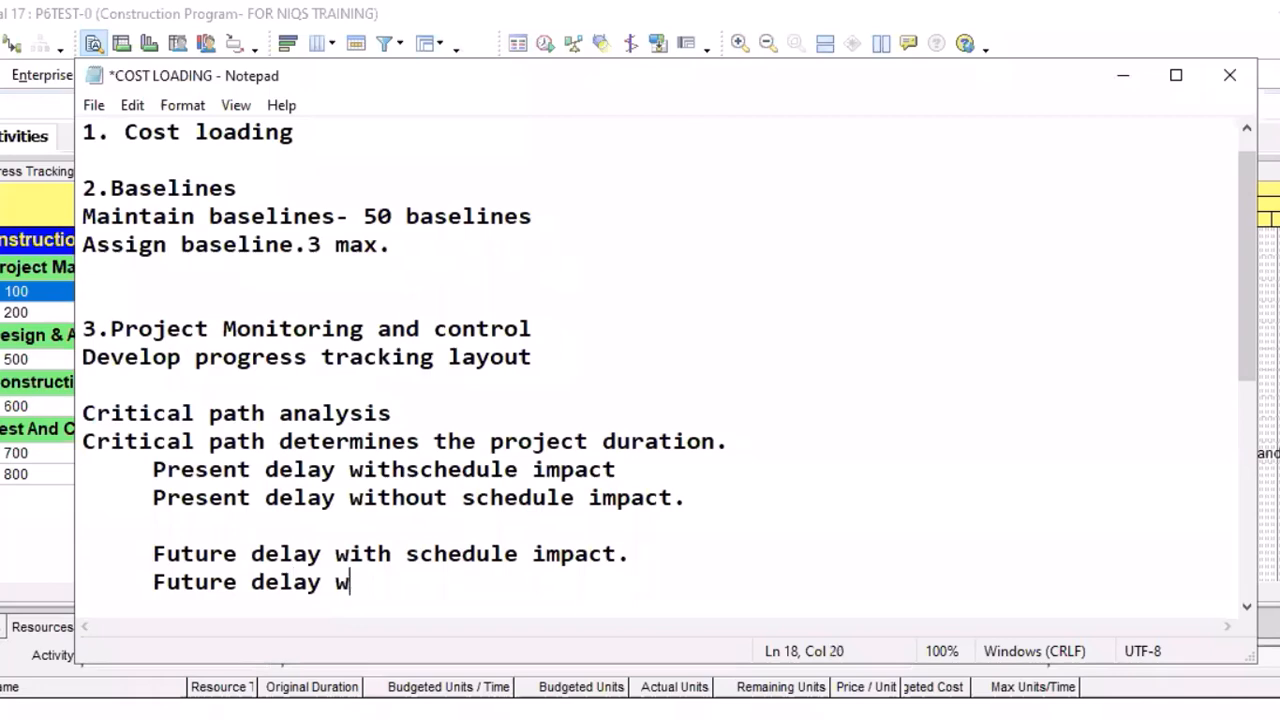
{"action": "type", "text": "ithou"}
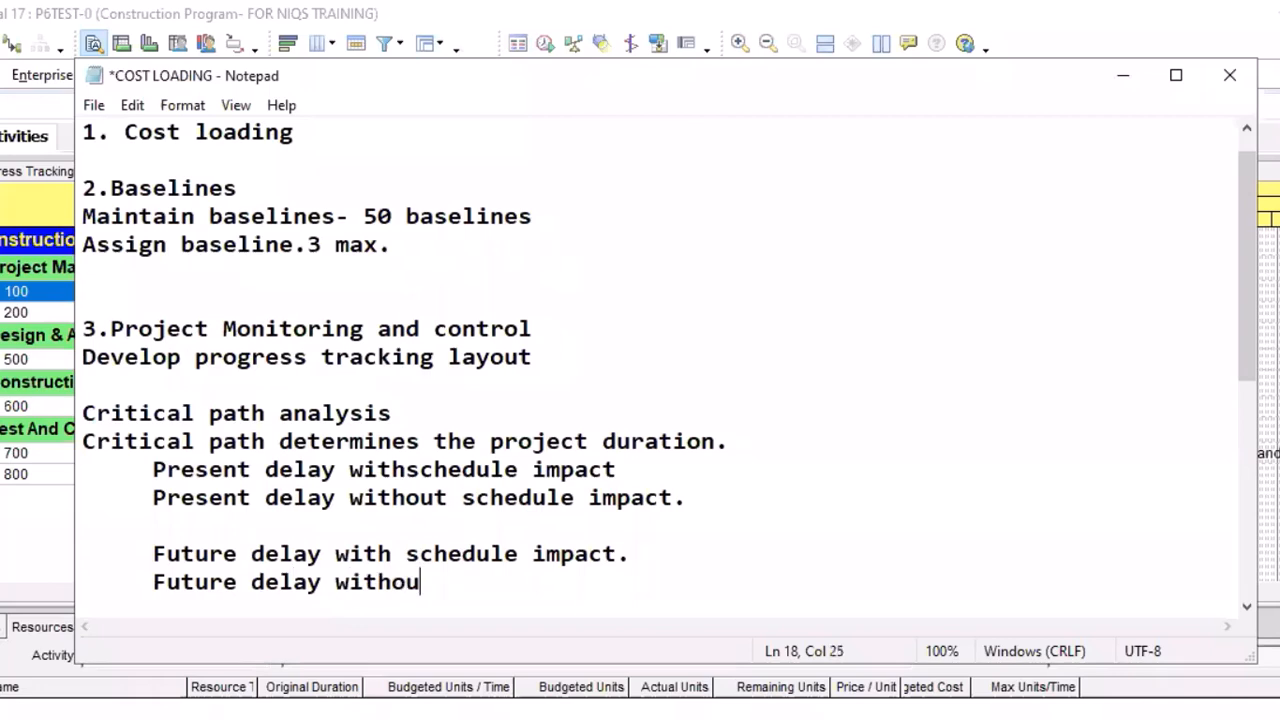
{"action": "type", "text": "t schedule imp"}
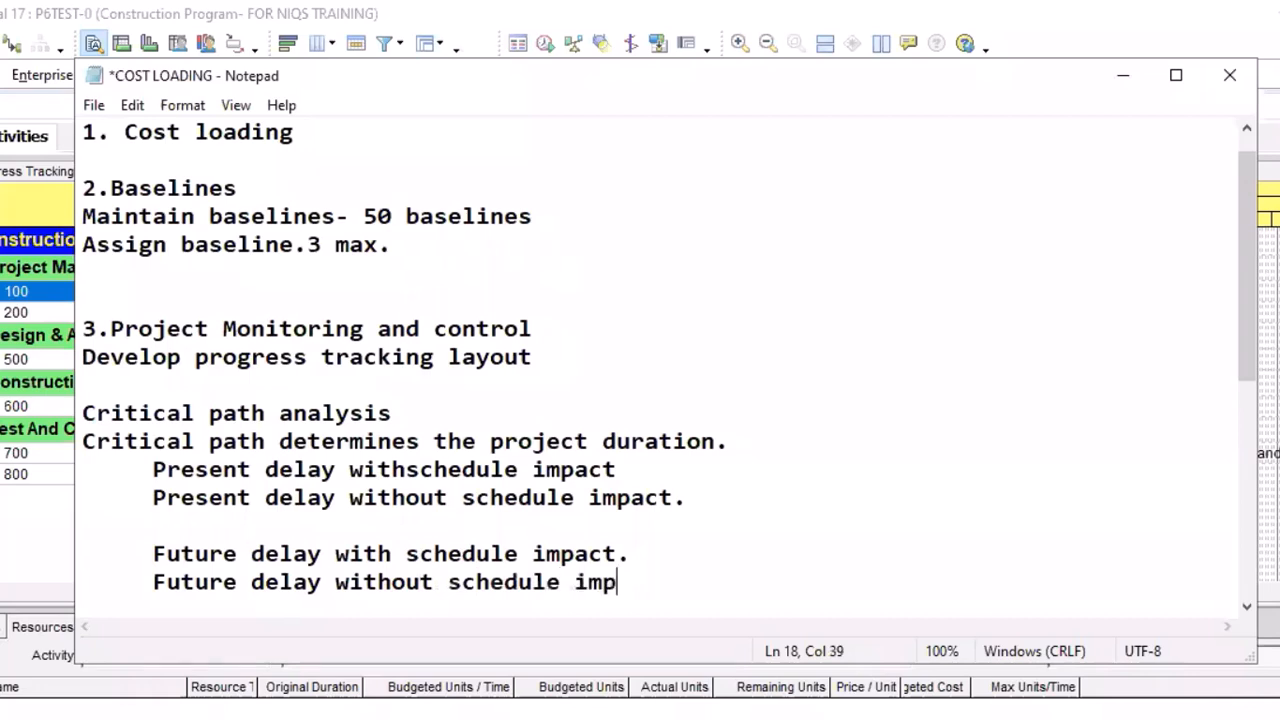
{"action": "type", "text": "act."}
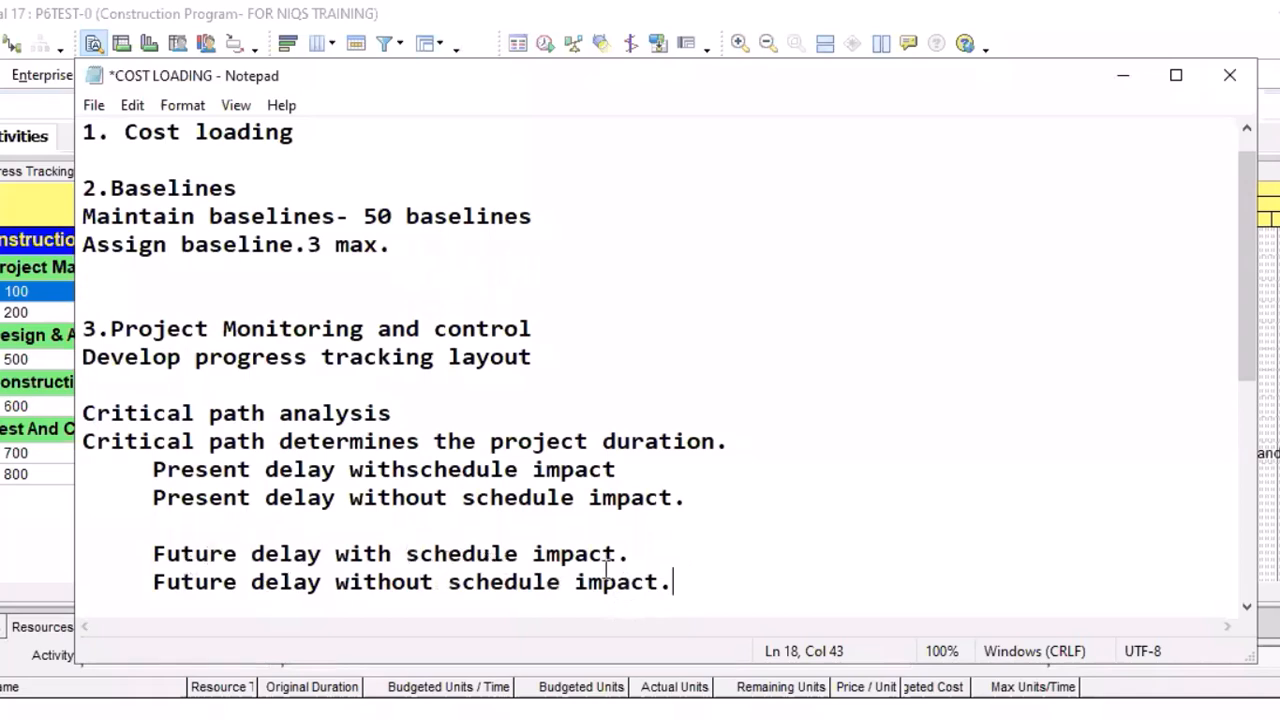
Add "(money maker)" before the full stop of the "Future delay with schedule impact" line
{"action": "left_click", "coordinate": [643, 552]}
{"action": "key", "text": "BackSpace"}
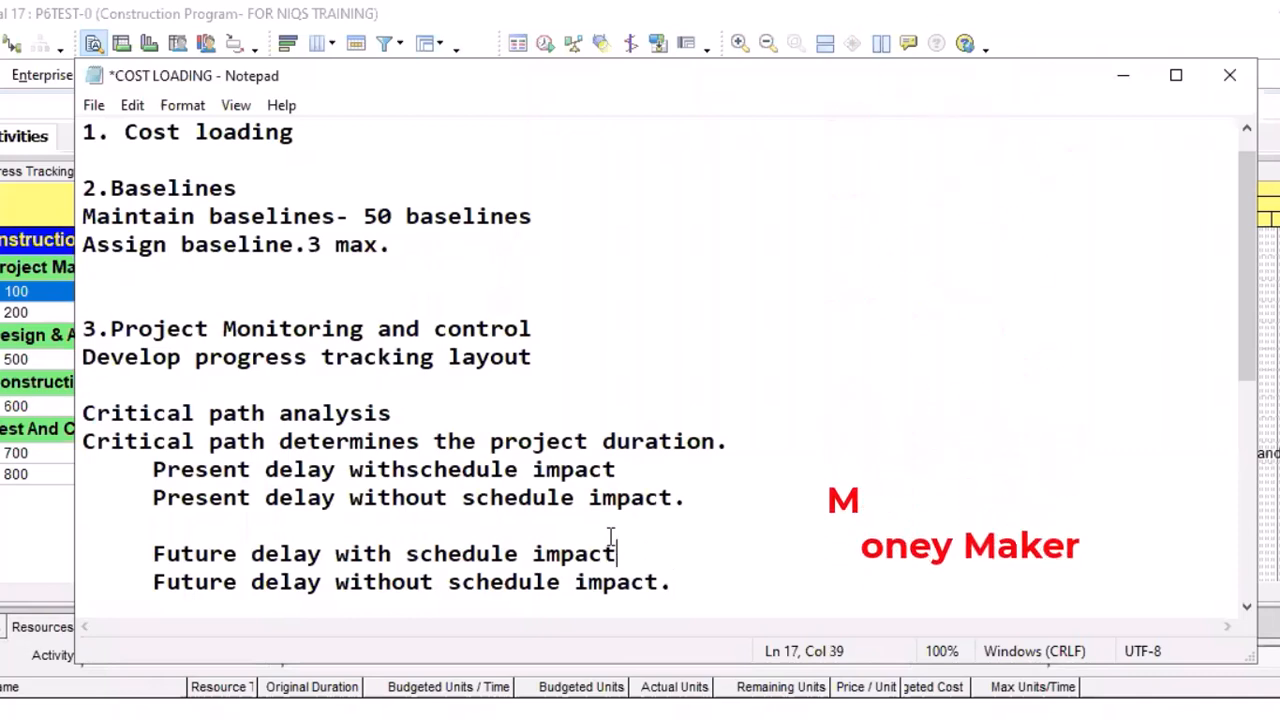
{"action": "type", "text": "(m"}
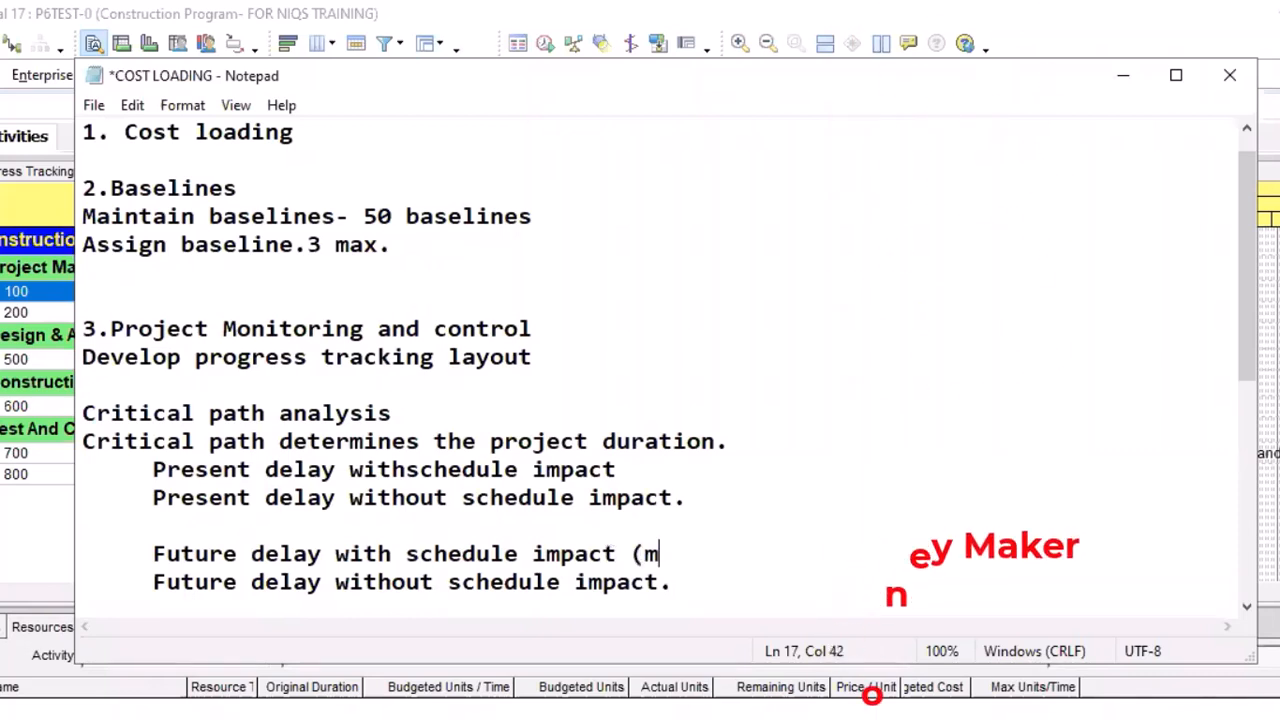
{"action": "type", "text": "oney m"}
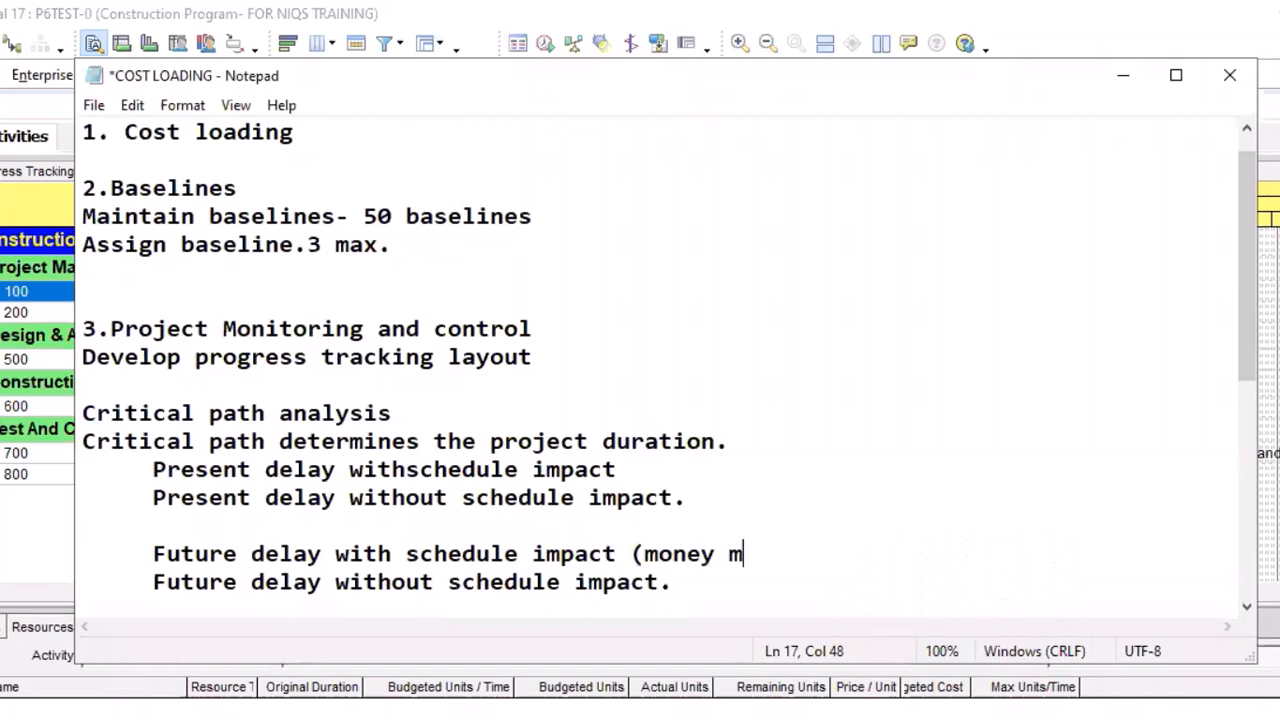
{"action": "type", "text": "aker)"}
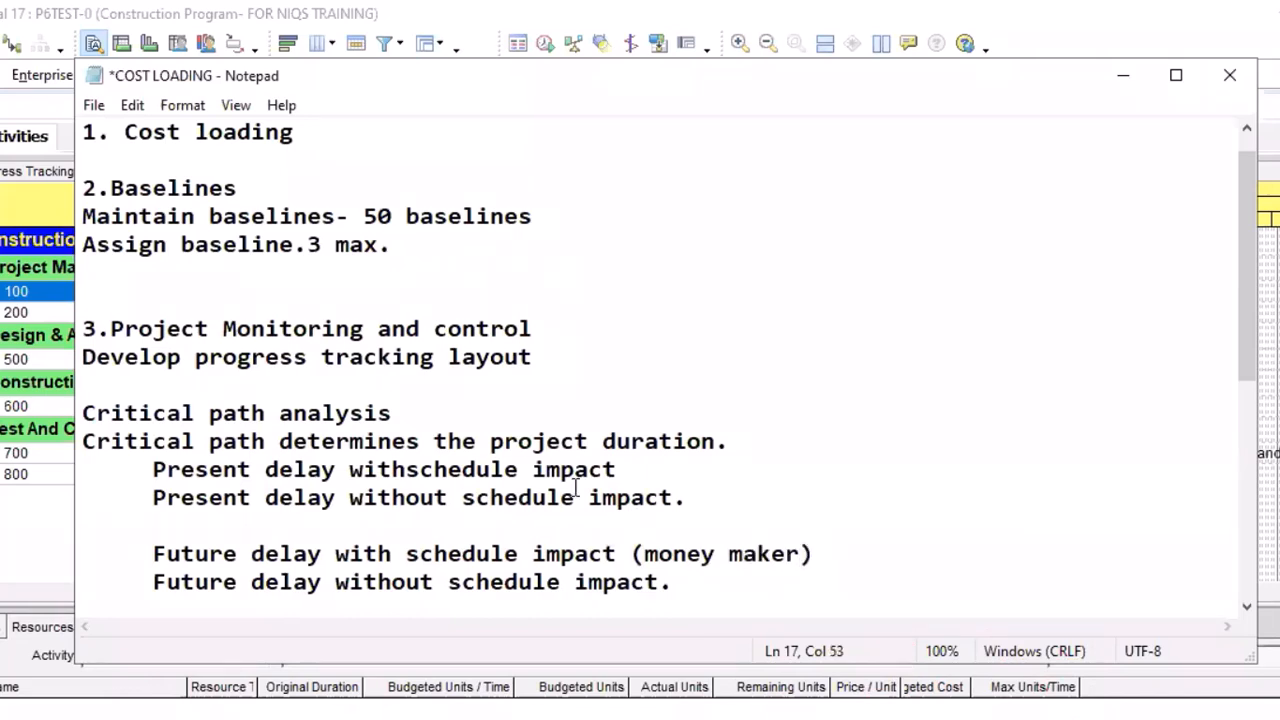
{"action": "type", "text": "."}
Separate "withschedule" into "with schedule" in the first present delay line and append "( fire- fighting)" to it
{"action": "left_click", "coordinate": [407, 470]}
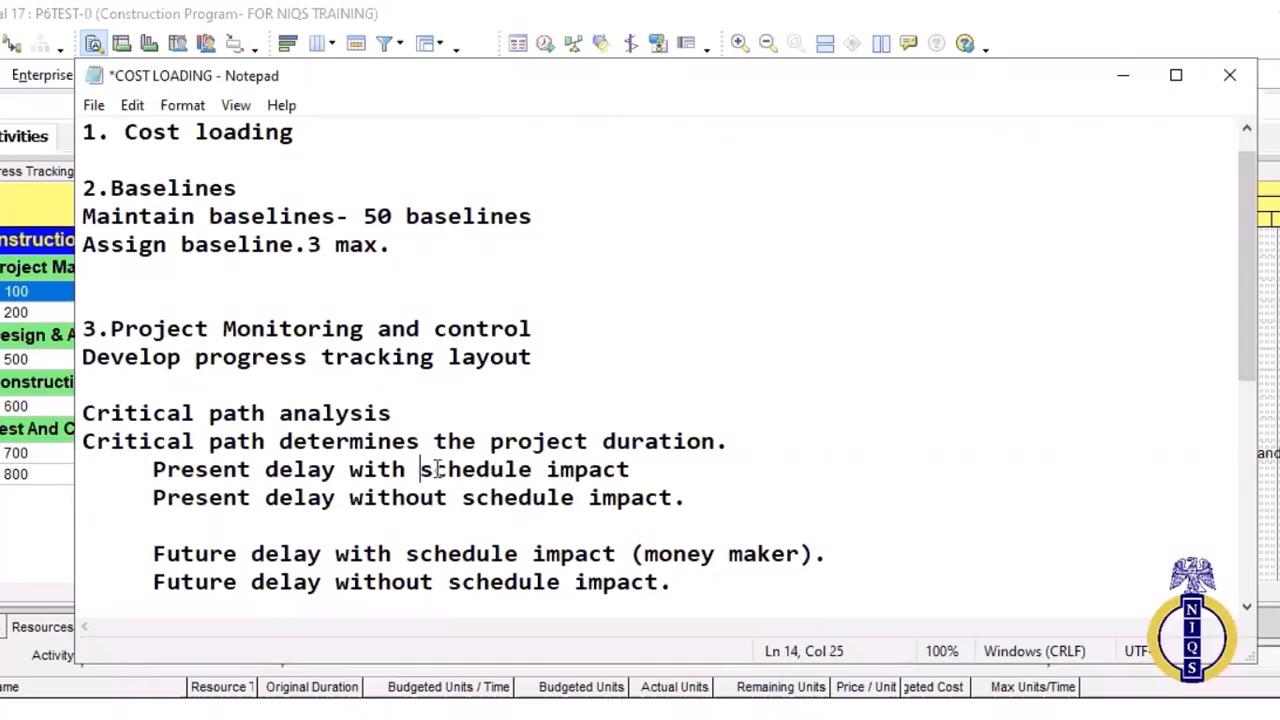
{"action": "left_click", "coordinate": [632, 470]}
{"action": "type", "text": "( fir"}
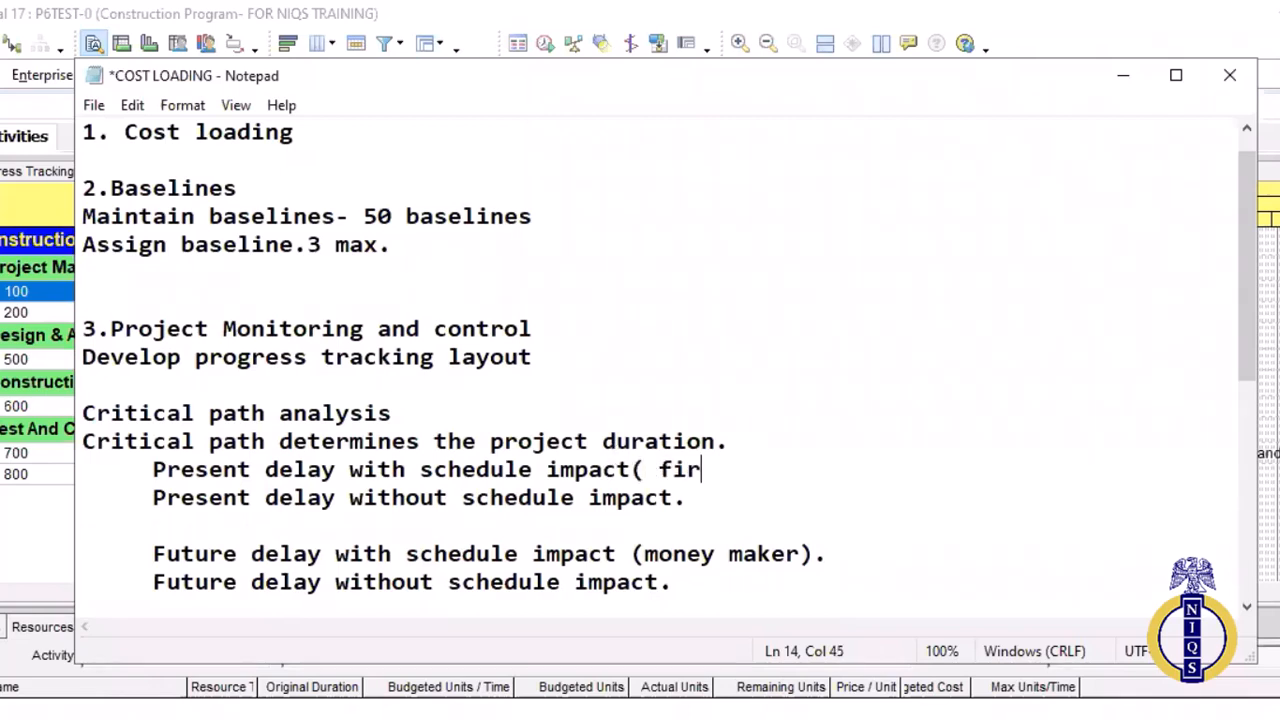
{"action": "type", "text": "e- fig"}
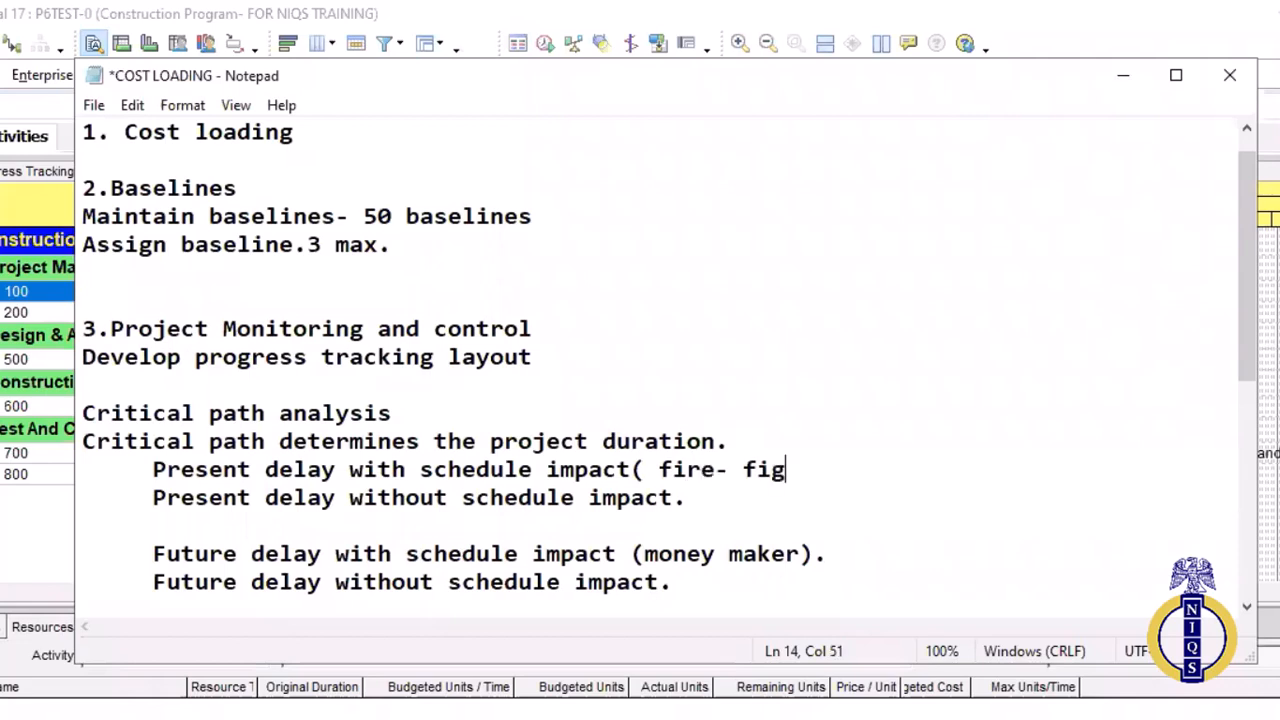
{"action": "type", "text": "hting"}
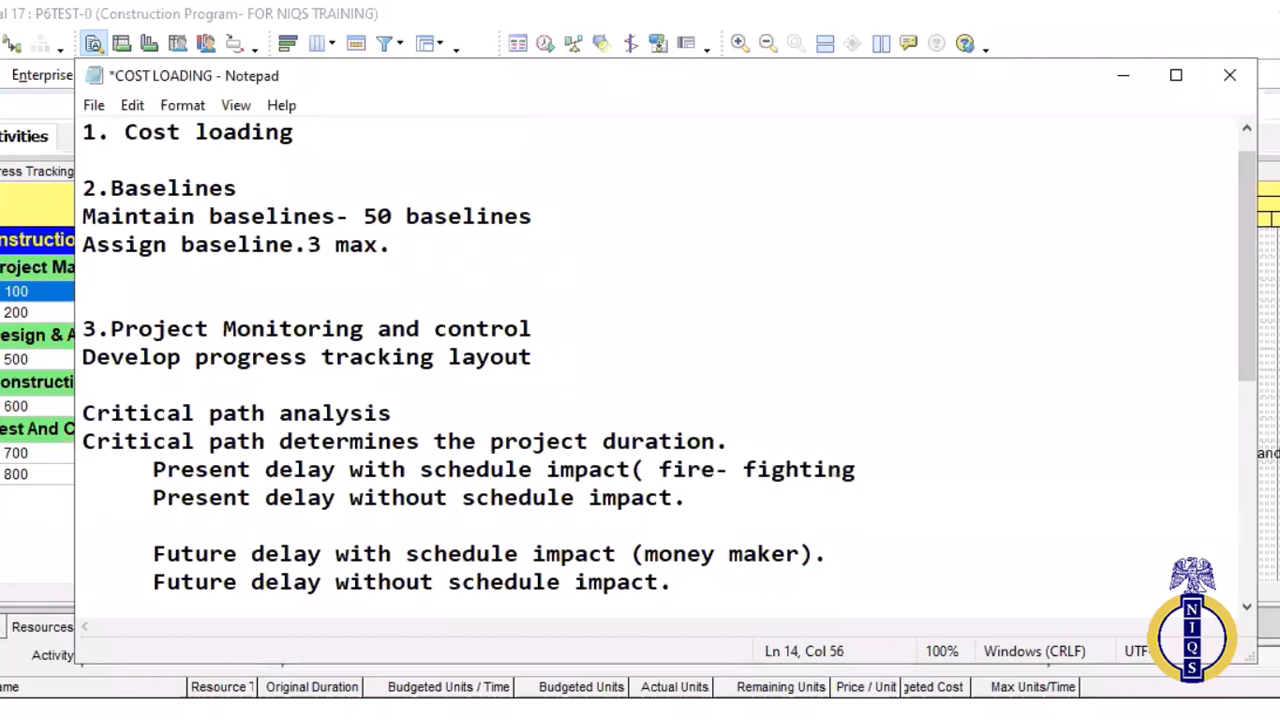
{"action": "type", "text": ")"}
Move the space inside the opening bracket to before it, making the line end "impact (fire- fighting)"
{"action": "left_click", "coordinate": [684, 504]}
{"action": "left_click", "coordinate": [652, 466]}
{"action": "key", "text": "BackSpace"}
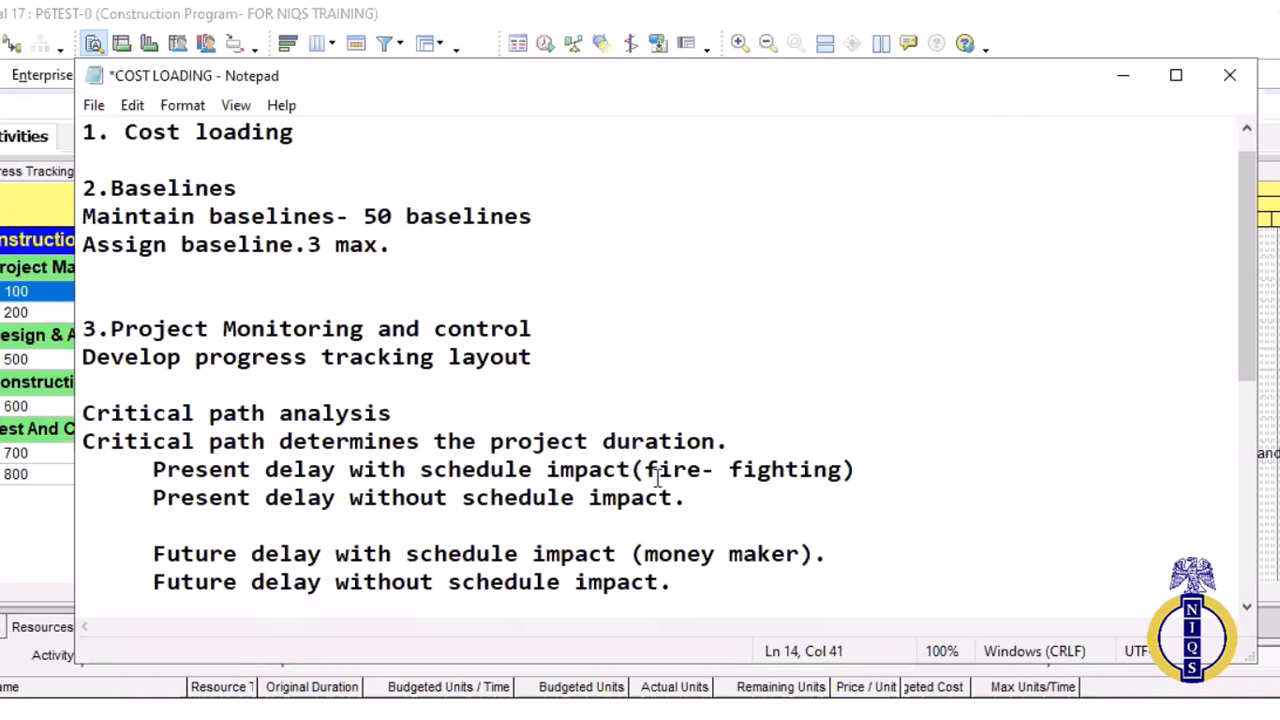
Replace the full stop ending the "Present delay without schedule impact" line with "( opportunity for recovery)"
{"action": "left_click_drag", "start_coordinate": [674, 498], "coordinate": [681, 498]}
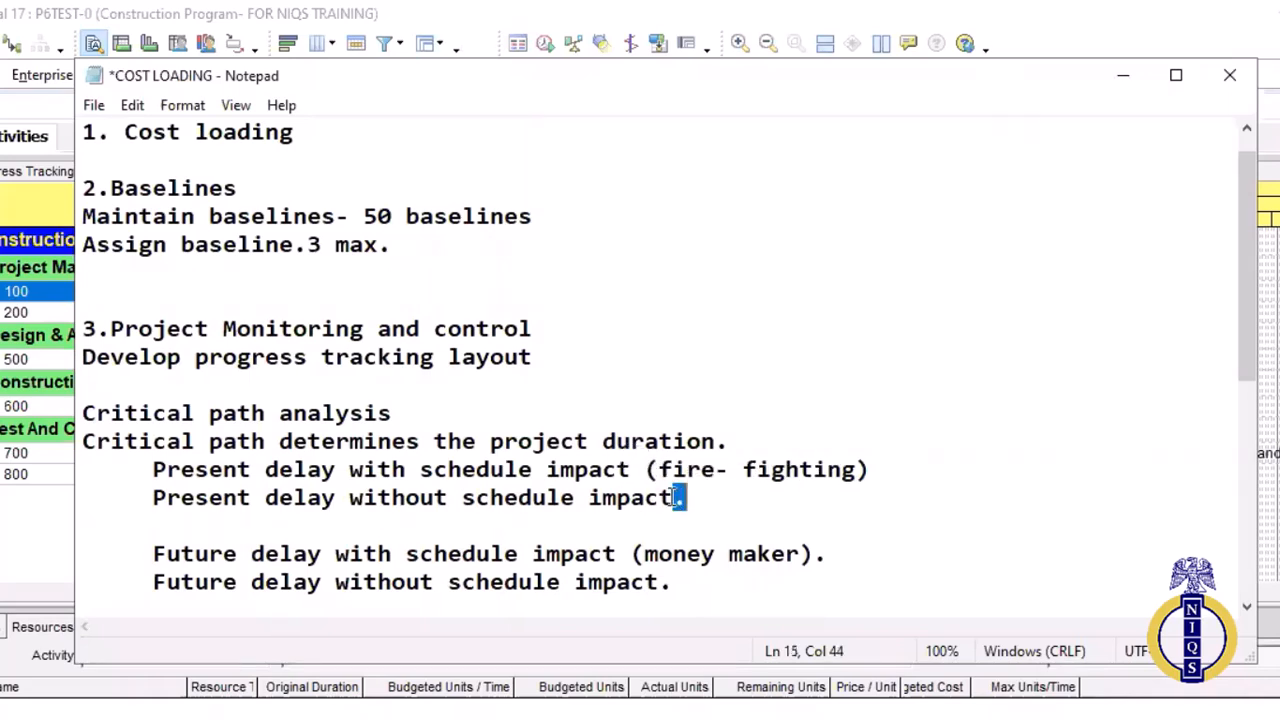
{"action": "left_click", "coordinate": [672, 497]}
{"action": "key", "text": "BackSpace"}
{"action": "type", "text": "( oppo"}
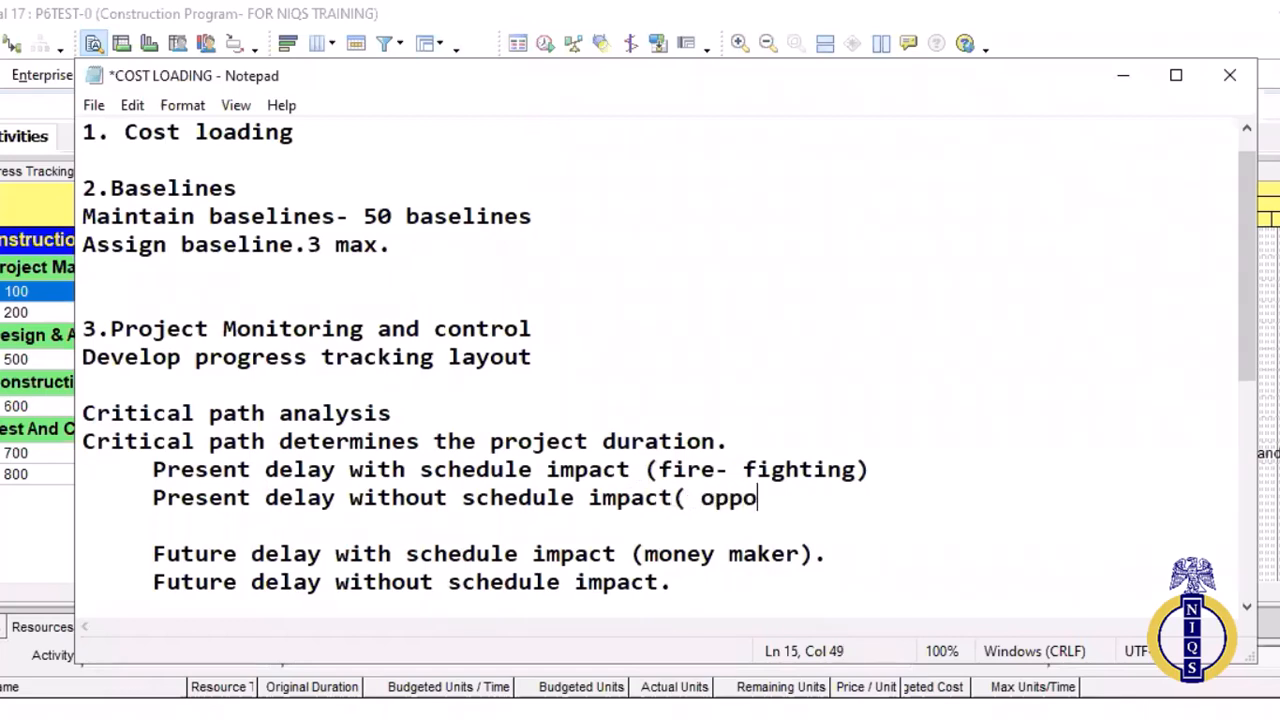
{"action": "type", "text": "rtunity for recov"}
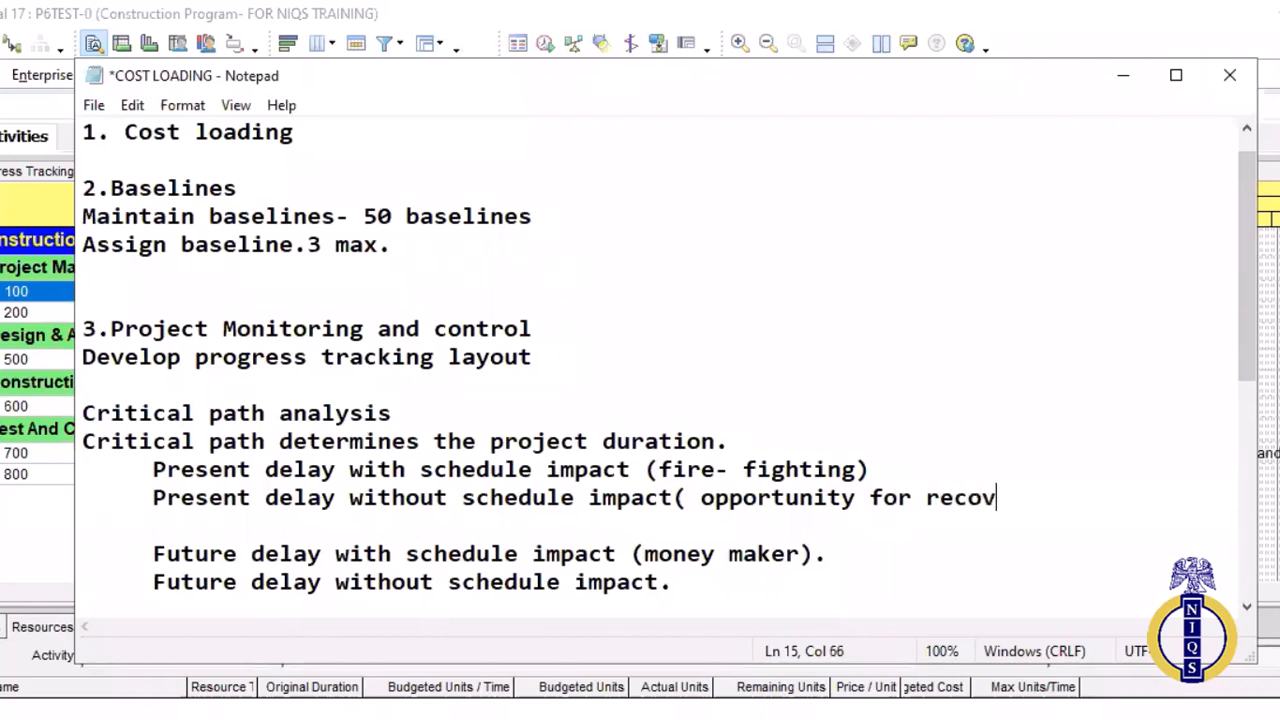
{"action": "type", "text": "ery)"}
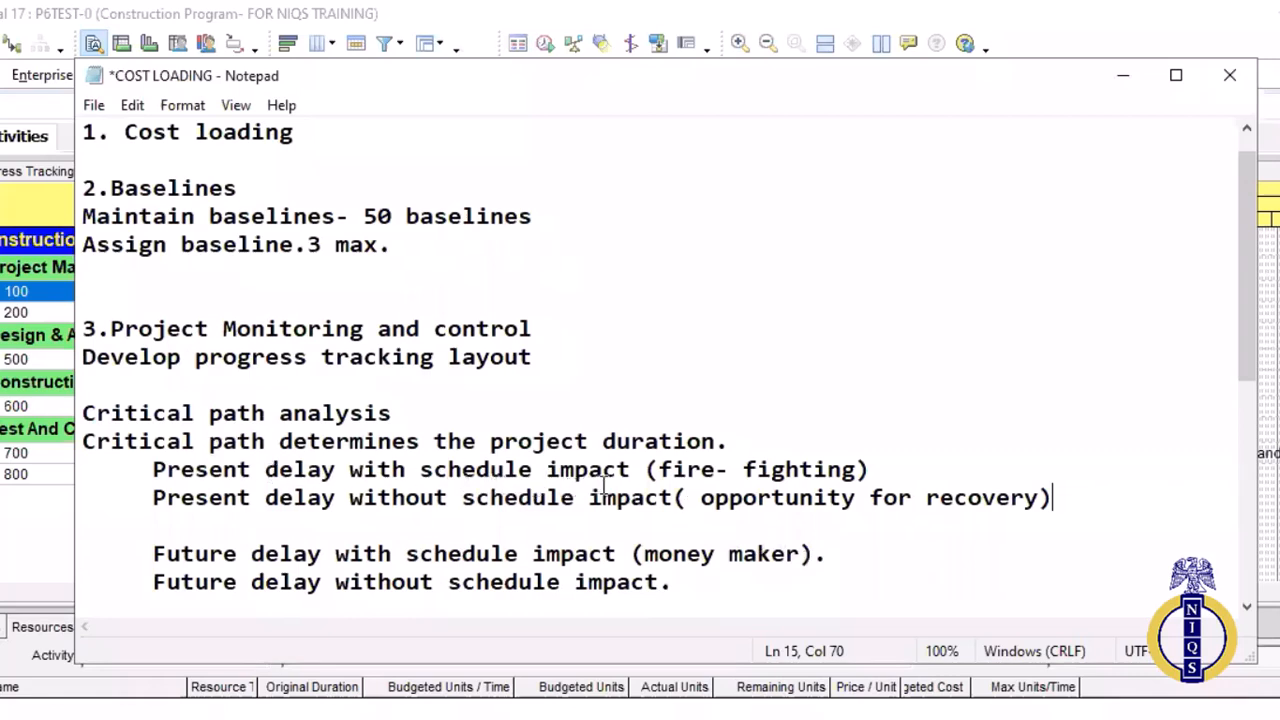
Compare the "Future delay with schedule impact" line with the "Present delay with schedule impact" line
{"action": "left_click_drag", "start_coordinate": [834, 560], "coordinate": [701, 556]}
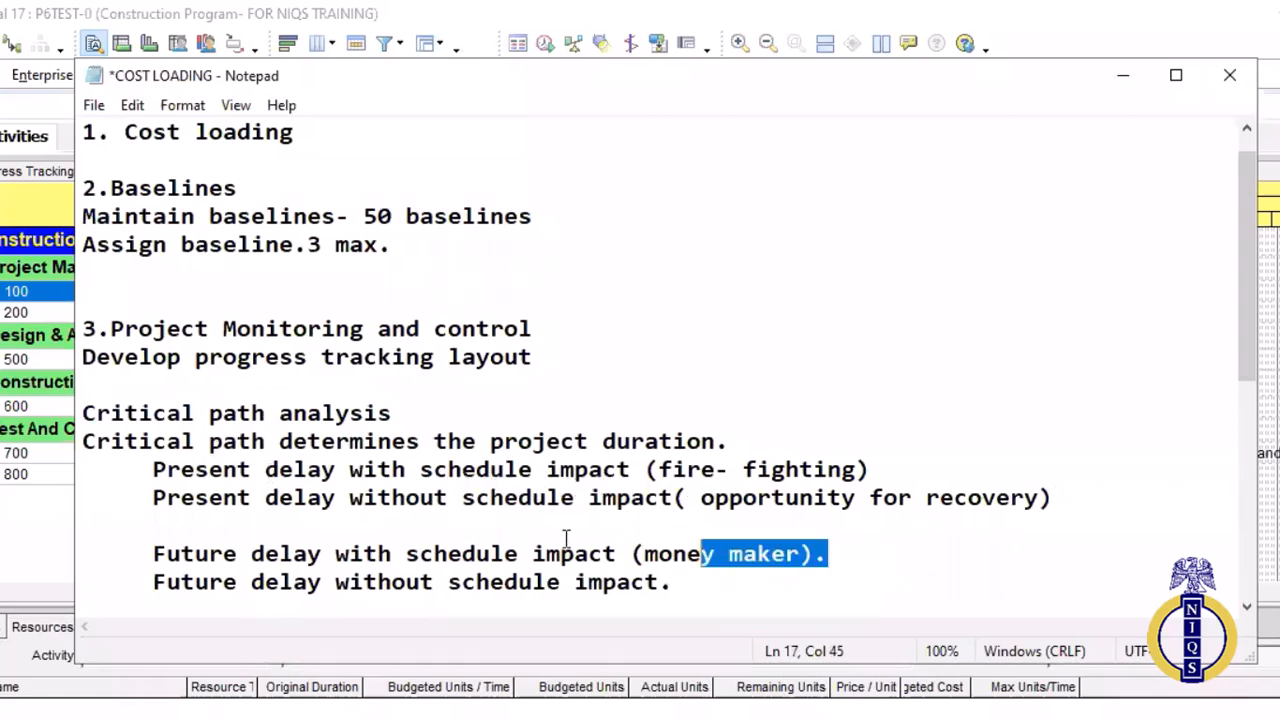
{"action": "key", "text": "ctrl+shift+Left"}
{"action": "key", "text": "ctrl+shift+Left"}
{"action": "key", "text": "ctrl+shift+Left"}
{"action": "key", "text": "ctrl+shift+Left"}
{"action": "key", "text": "ctrl+shift+Left"}
{"action": "key", "text": "ctrl+shift+Left"}
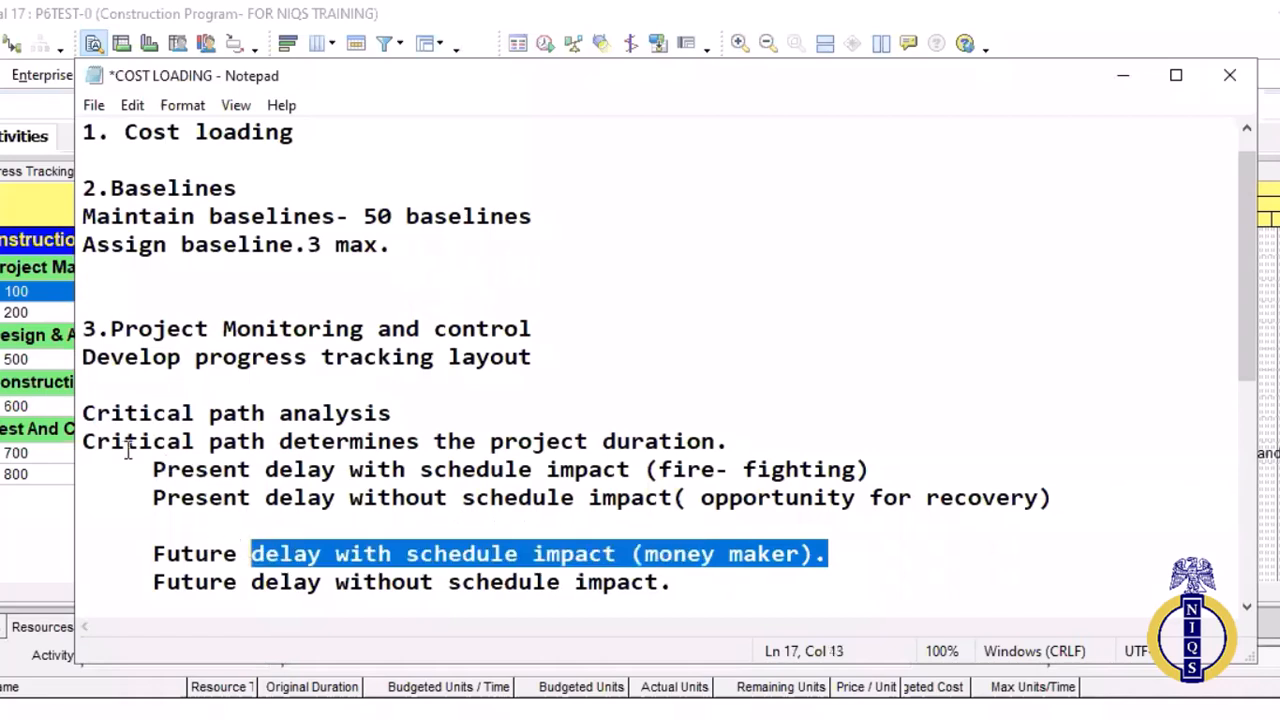
{"action": "key", "text": "shift+Left"}
{"action": "key", "text": "shift+Left"}
{"action": "key", "text": "shift+Left"}
{"action": "left_click_drag", "start_coordinate": [175, 470], "coordinate": [728, 469]}
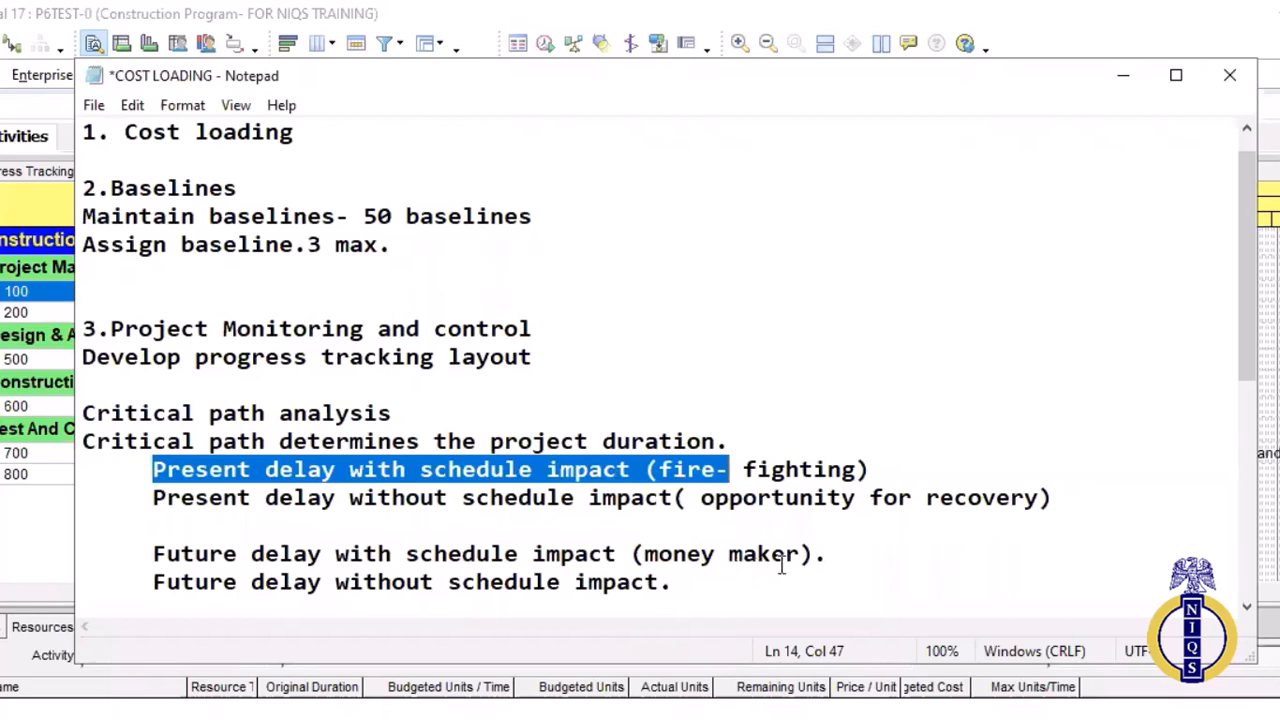
{"action": "key", "text": "ctrl+End"}
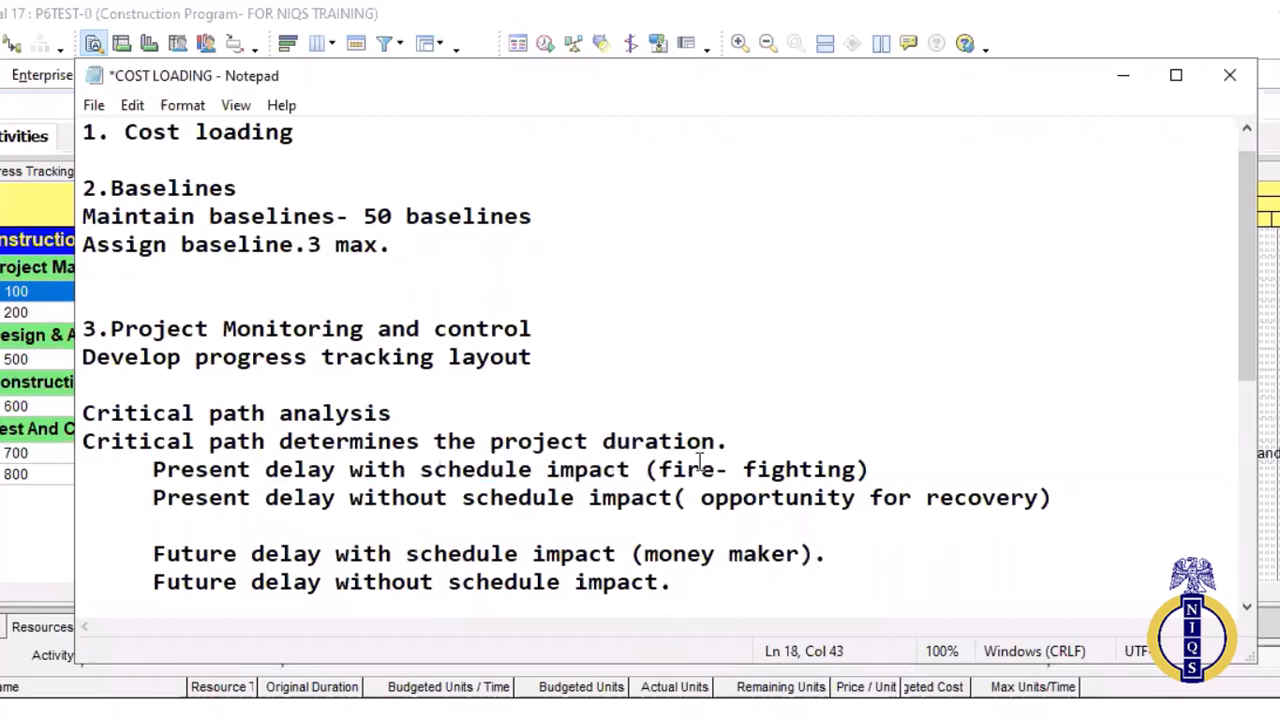
{"action": "left_click", "coordinate": [870, 470]}
{"action": "key", "text": "ctrl+End"}
{"action": "left_click", "coordinate": [662, 472]}
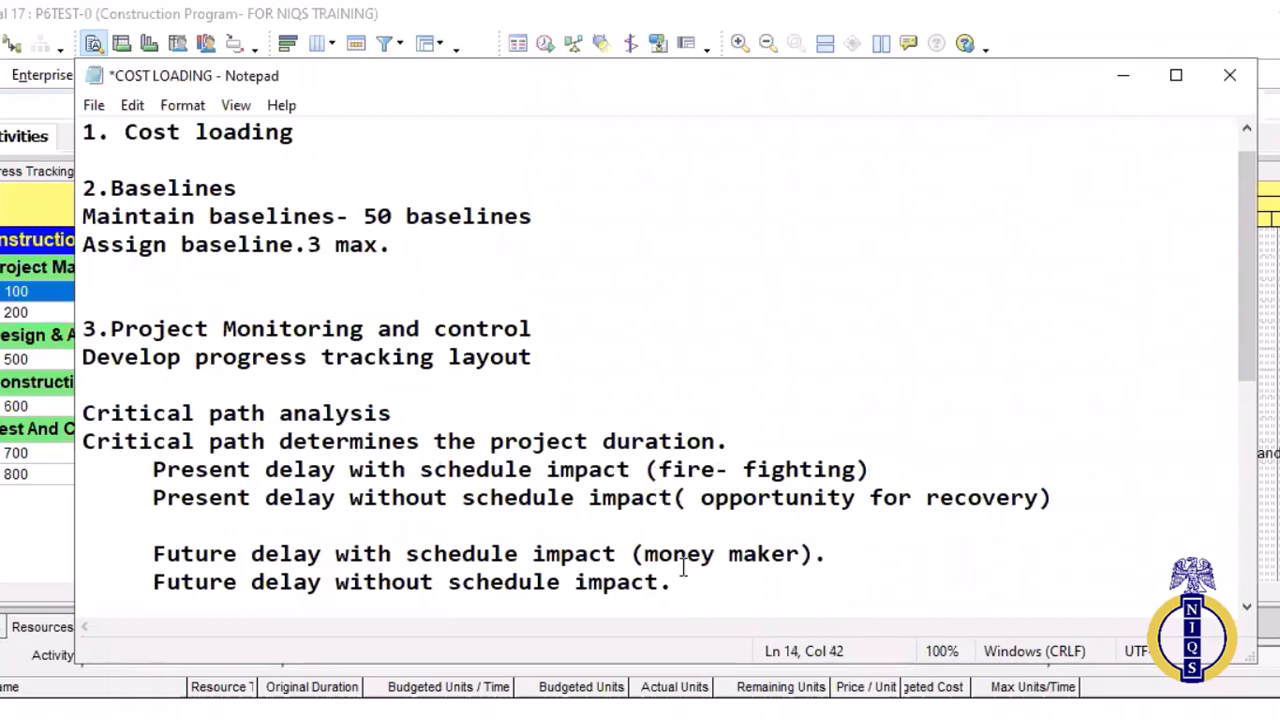
Replace the full stop after "(money maker)" in the future delay line with "- critical path"
{"action": "left_click", "coordinate": [815, 570]}
{"action": "double_click", "coordinate": [815, 563]}
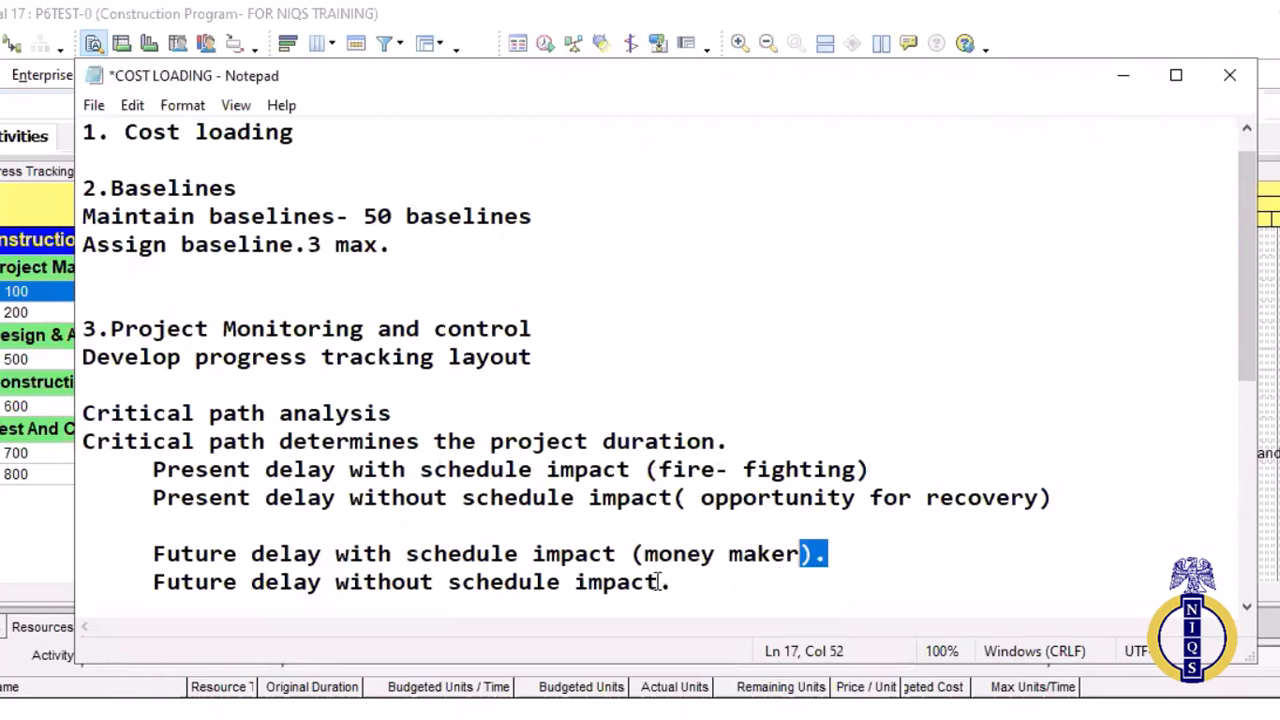
{"action": "key", "text": "shift+Right"}
{"action": "type", "text": "- c"}
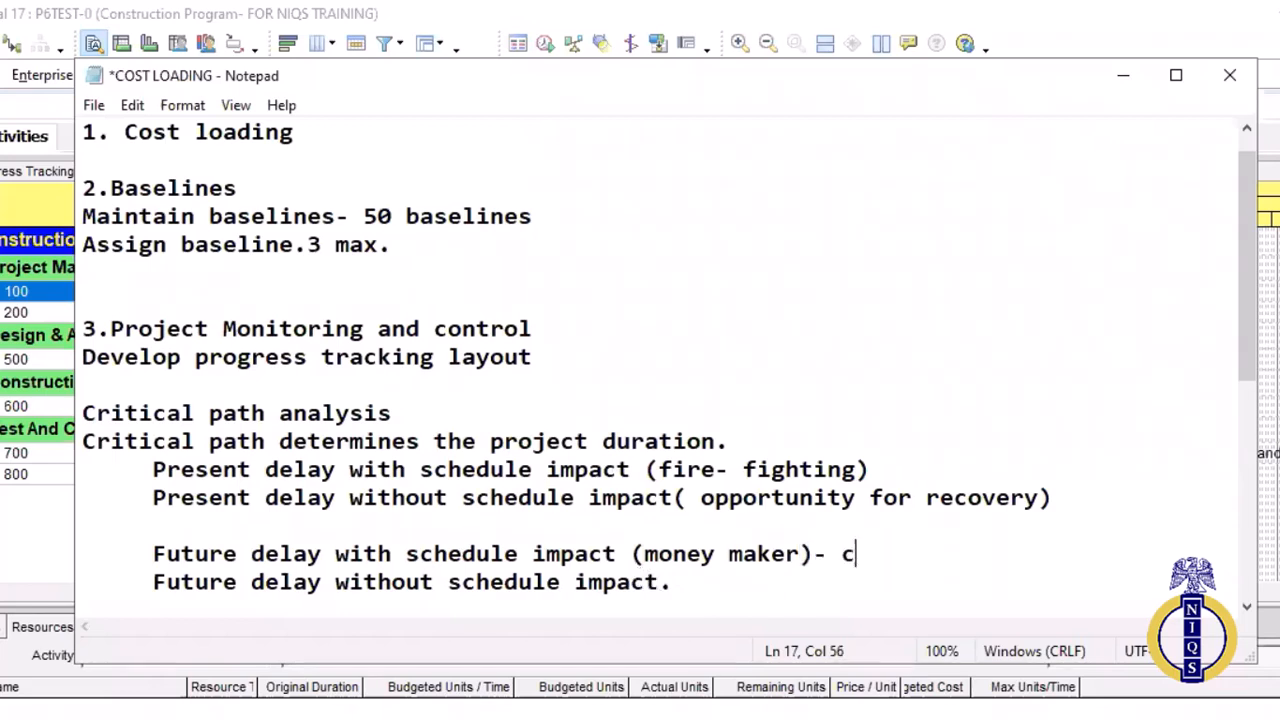
{"action": "type", "text": "ritical path"}
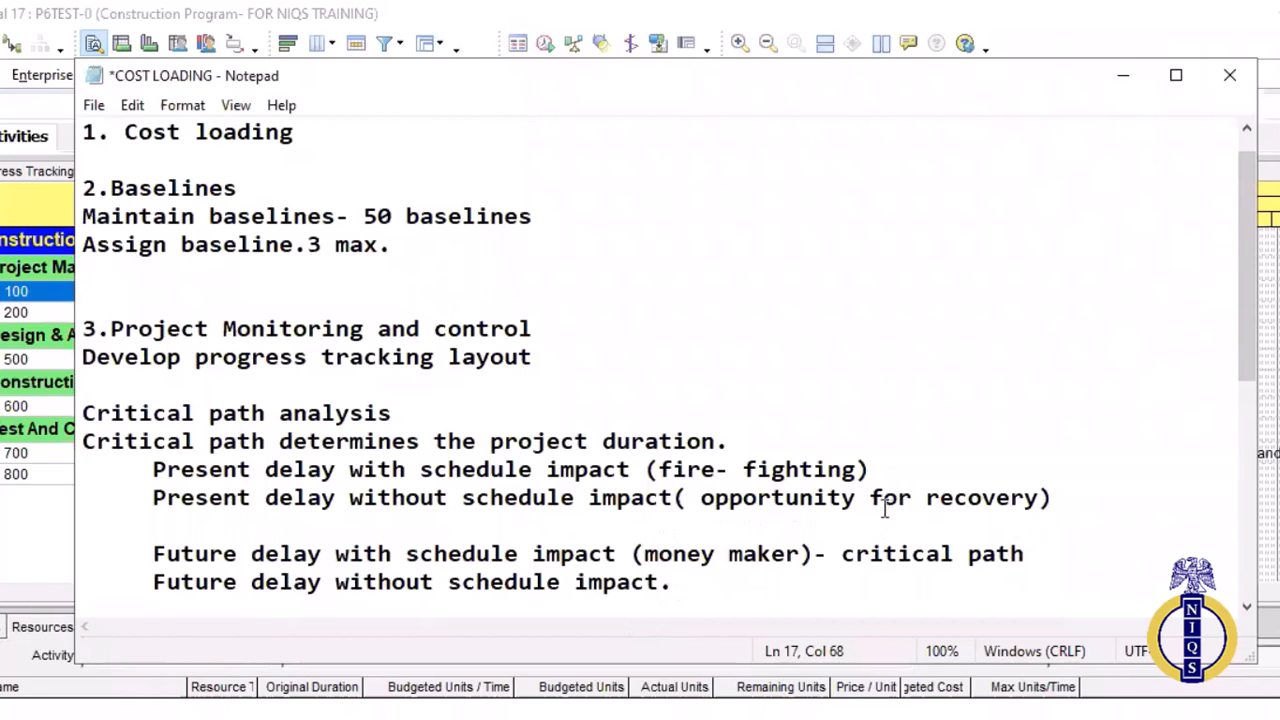
Append "-Non-critical." to the "Present delay without schedule impact" line and remove the space after its opening bracket
{"action": "key", "text": "Up"}
{"action": "key", "text": "Left"}
{"action": "type", "text": "-Non"}
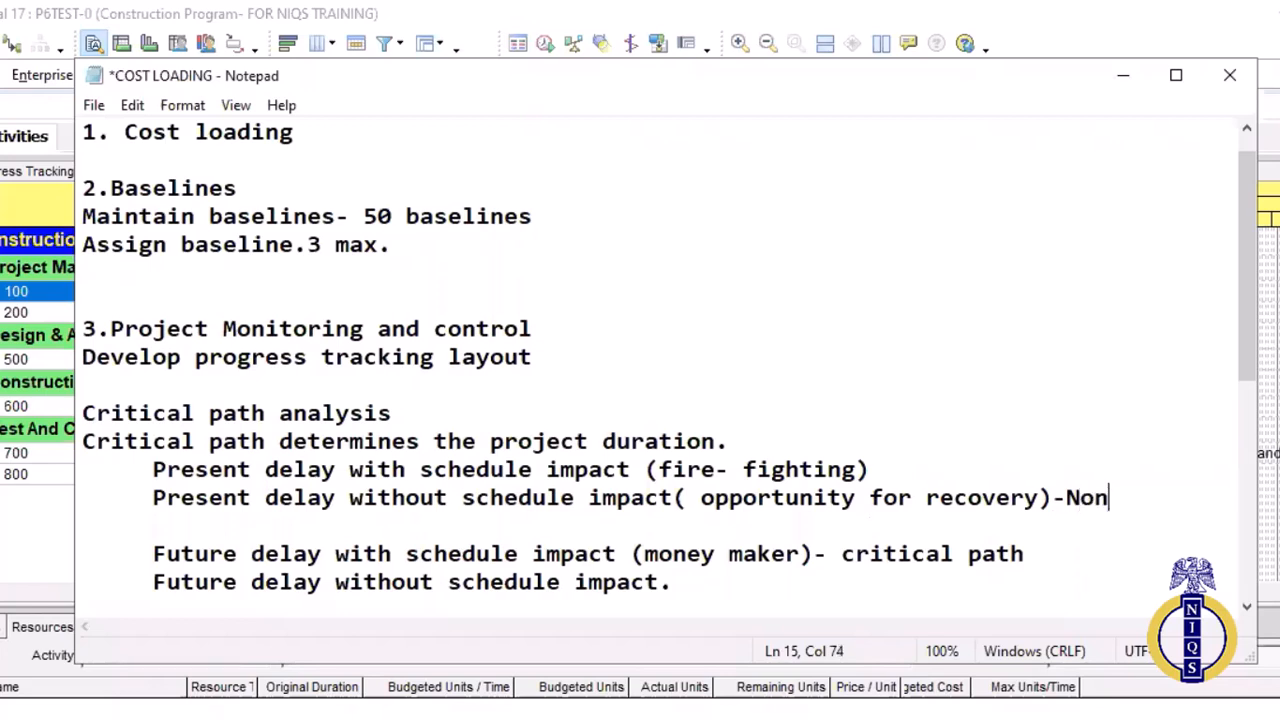
{"action": "type", "text": "-critical."}
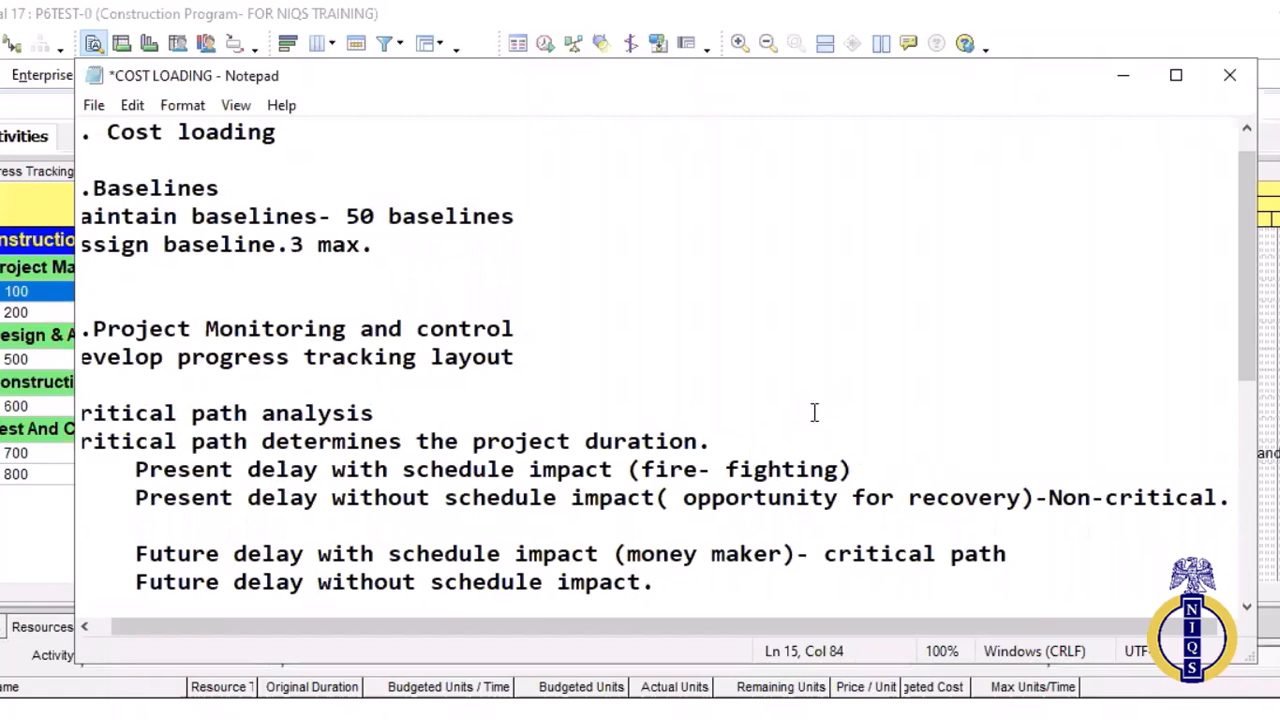
{"action": "left_click", "coordinate": [684, 498]}
{"action": "key", "text": "BackSpace"}
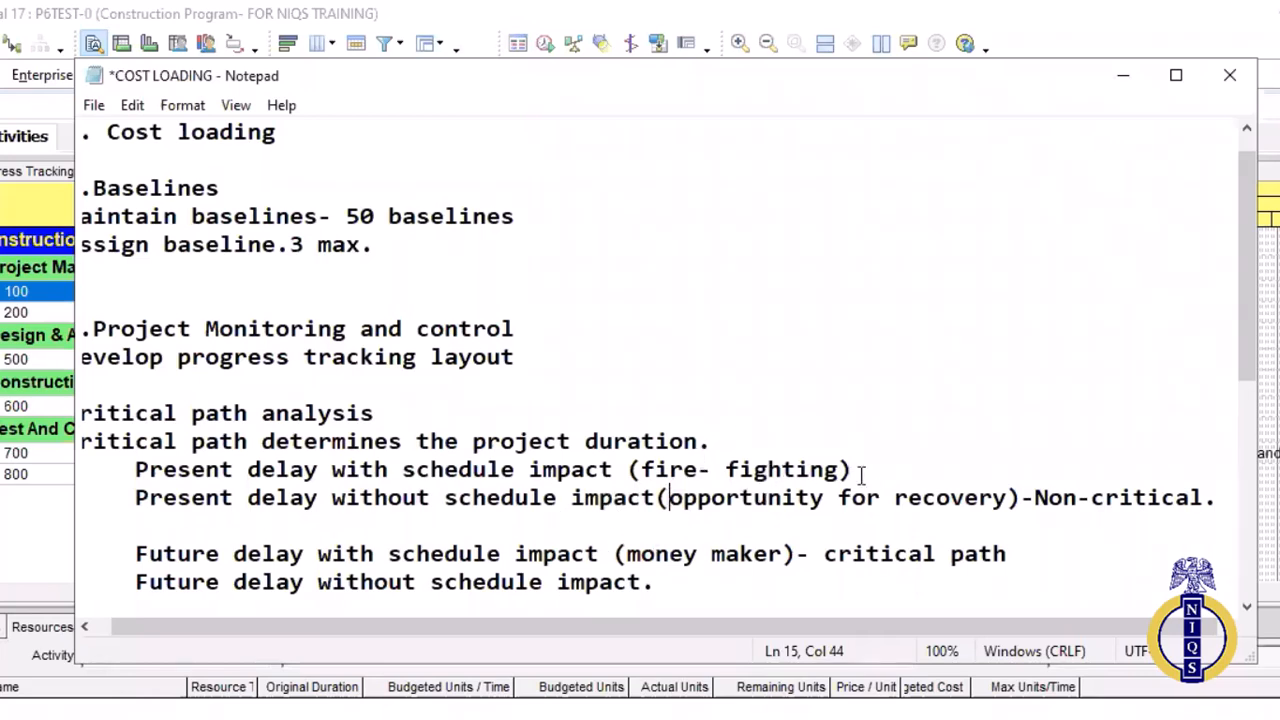
Review the present and future delay lines that have a schedule impact, highlighting each one
{"action": "left_click_drag", "start_coordinate": [855, 470], "coordinate": [598, 442]}
{"action": "left_click", "coordinate": [460, 470], "text": "shift"}
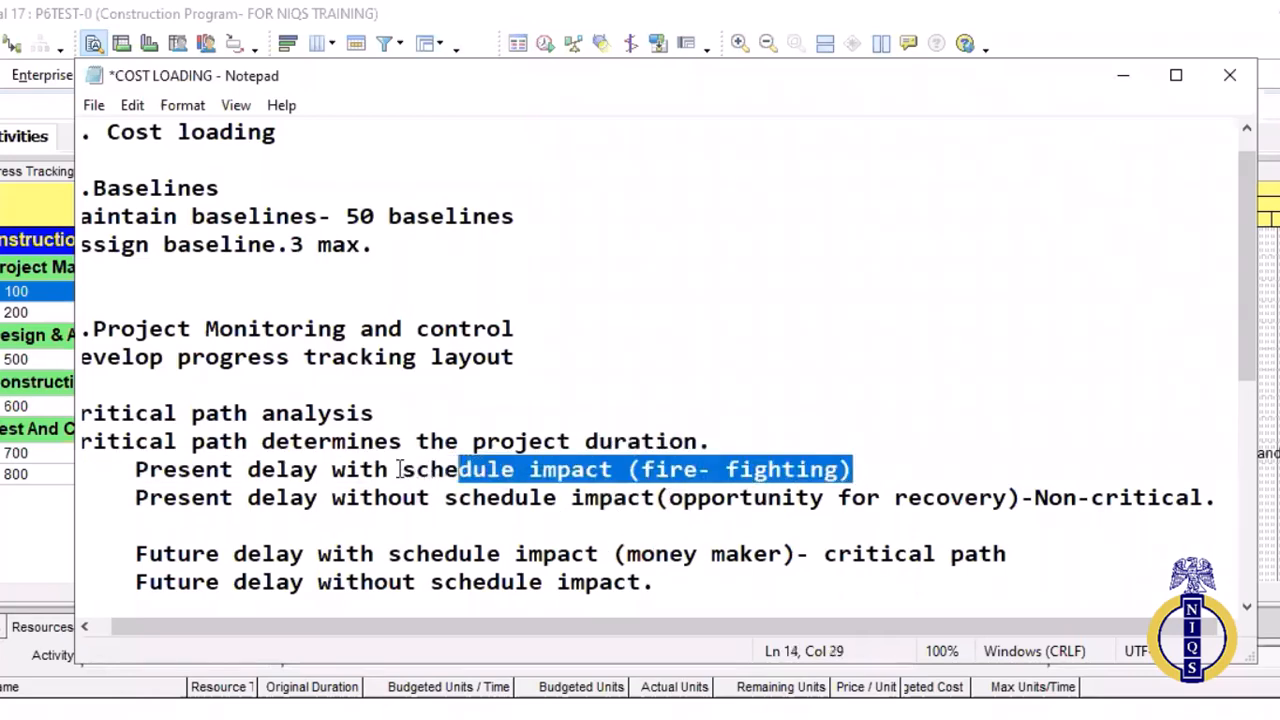
{"action": "left_click", "coordinate": [219, 447], "text": "shift"}
{"action": "left_click", "coordinate": [140, 469], "text": "shift"}
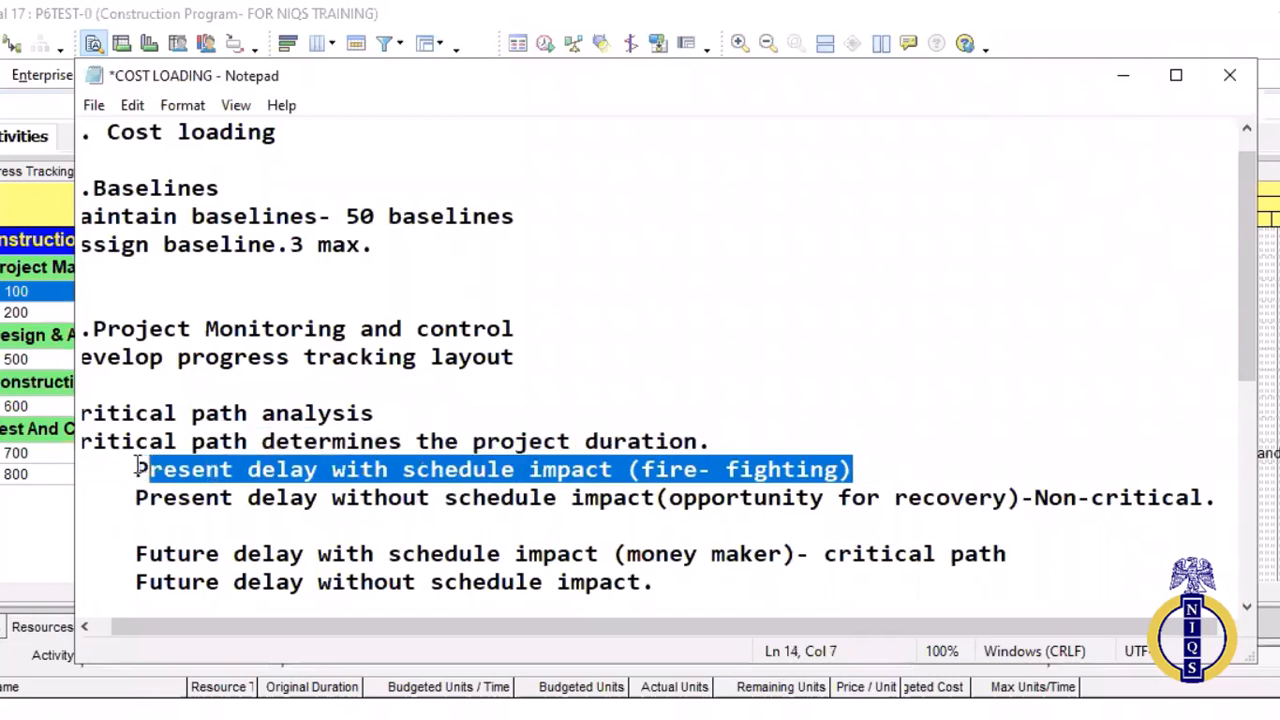
{"action": "left_click", "coordinate": [135, 468], "text": "shift"}
{"action": "left_click", "coordinate": [1013, 562]}
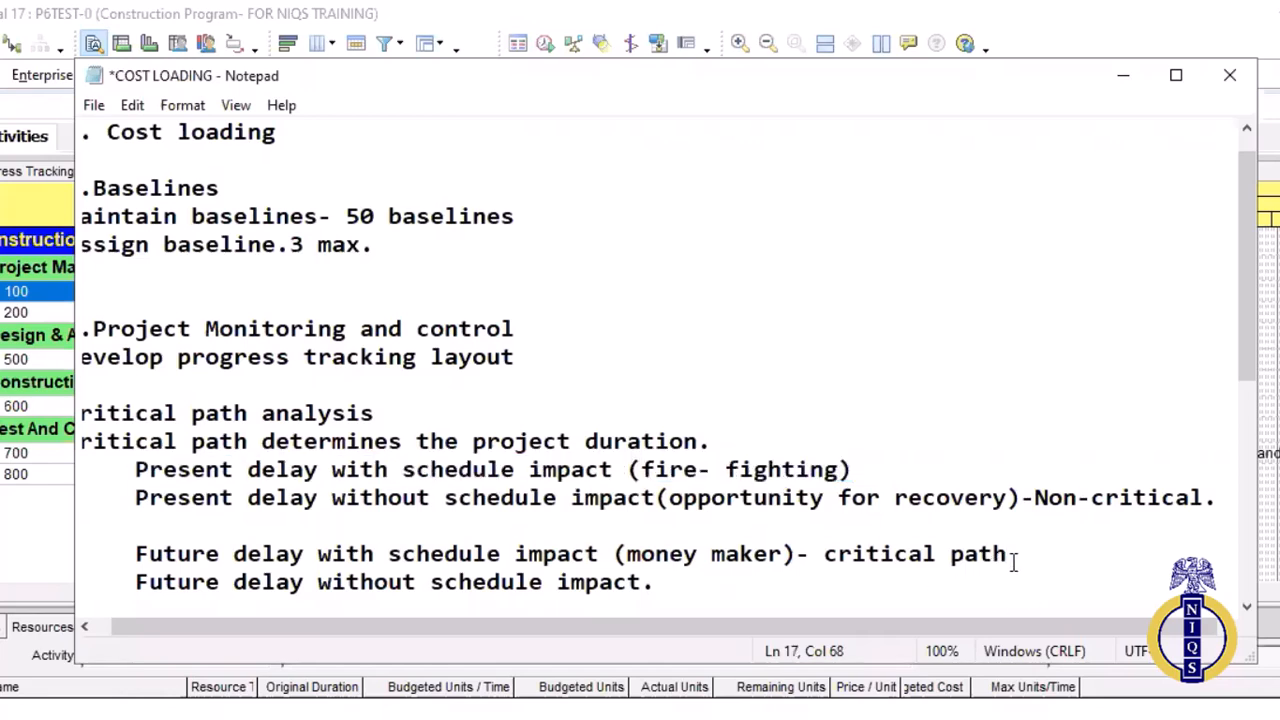
{"action": "left_click_drag", "start_coordinate": [1013, 560], "coordinate": [390, 537]}
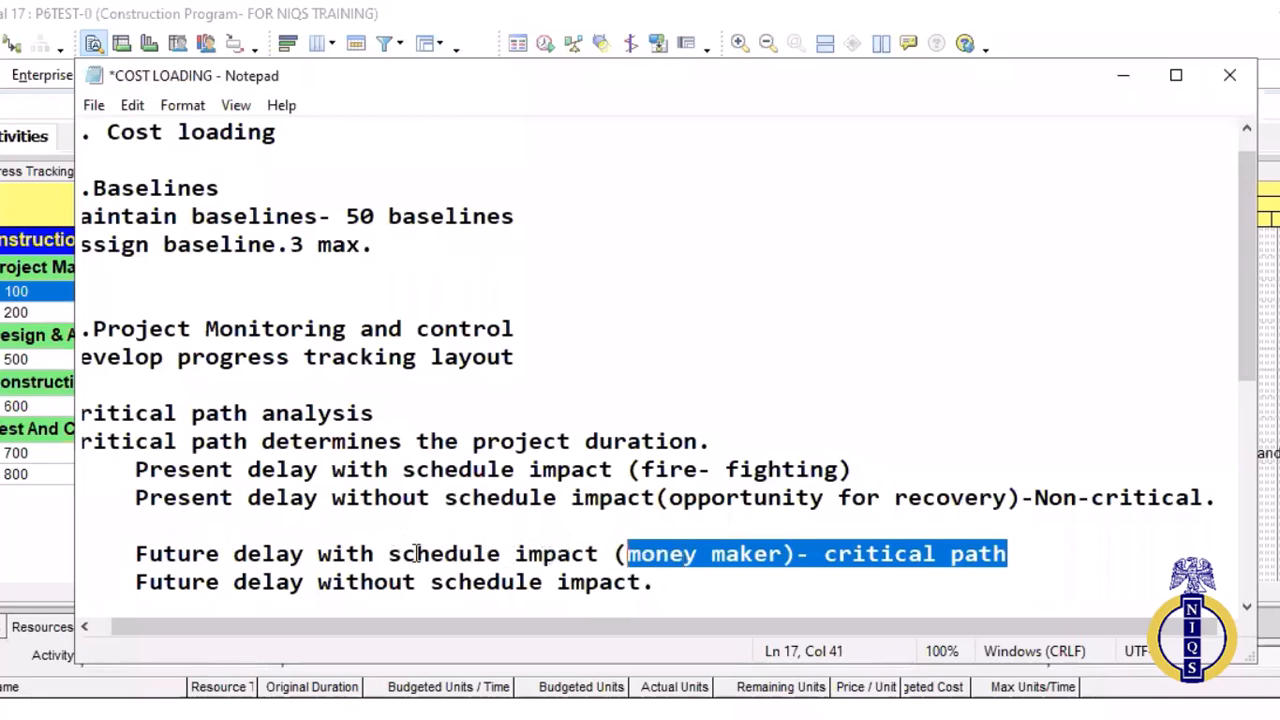
{"action": "left_click", "coordinate": [152, 553], "text": "shift"}
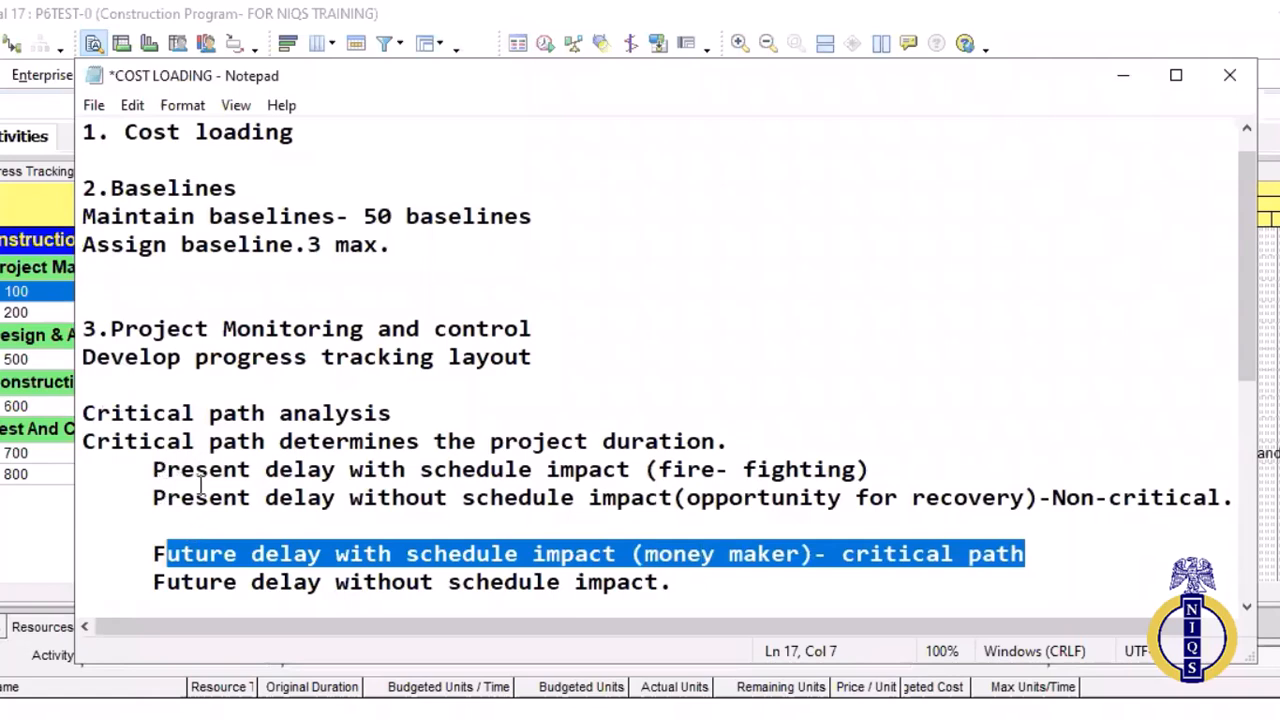
{"action": "left_click_drag", "start_coordinate": [154, 554], "coordinate": [1012, 556]}
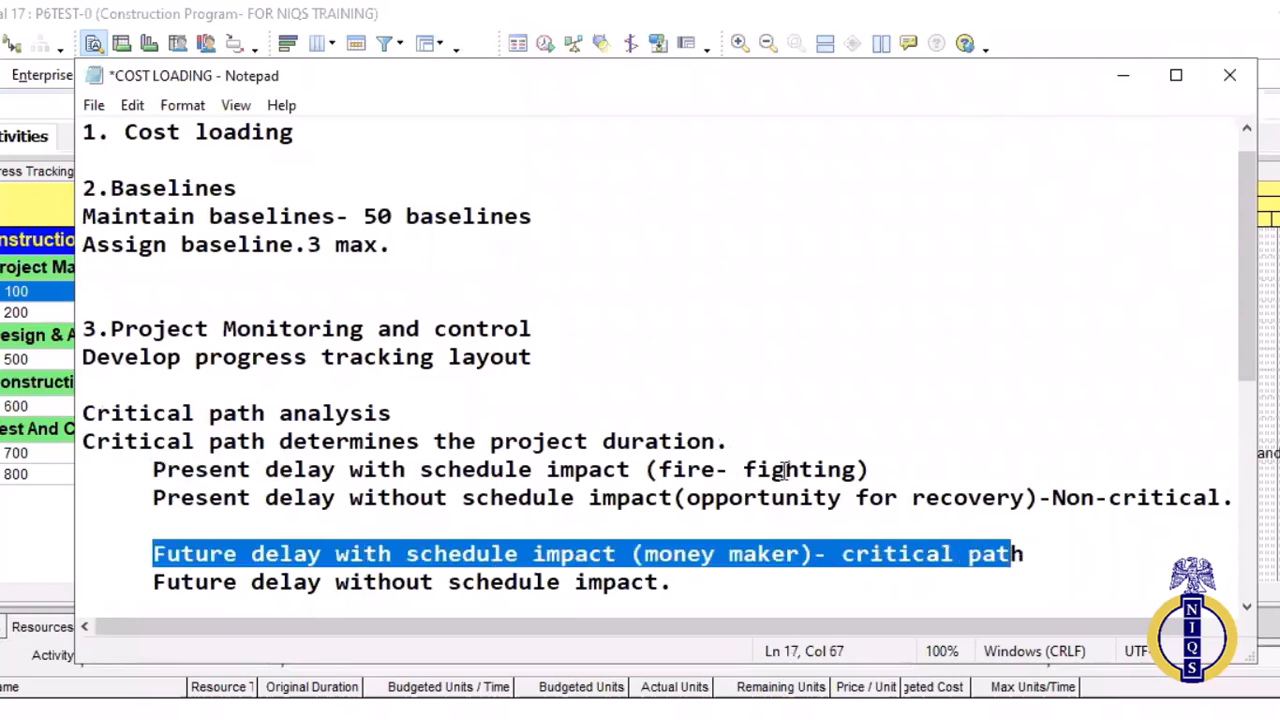
{"action": "left_click", "coordinate": [1008, 556], "text": "shift"}
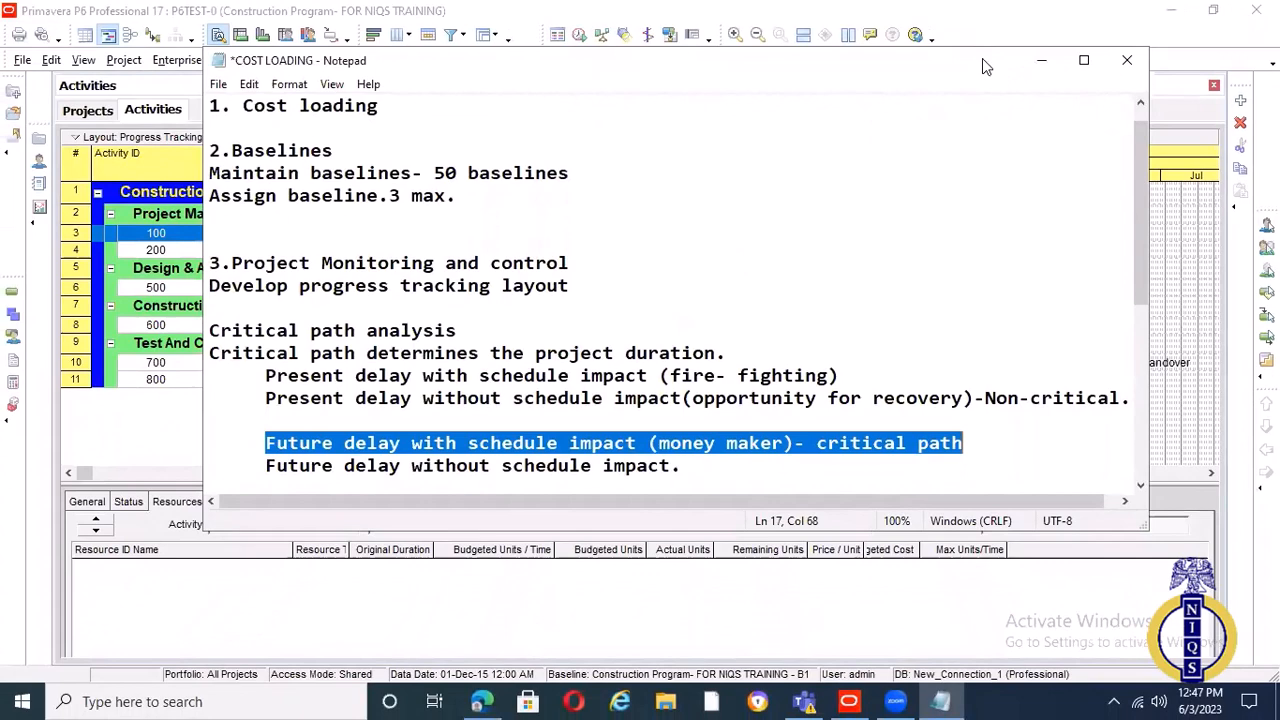
{"action": "left_click_drag", "start_coordinate": [982, 58], "coordinate": [1015, 418]}
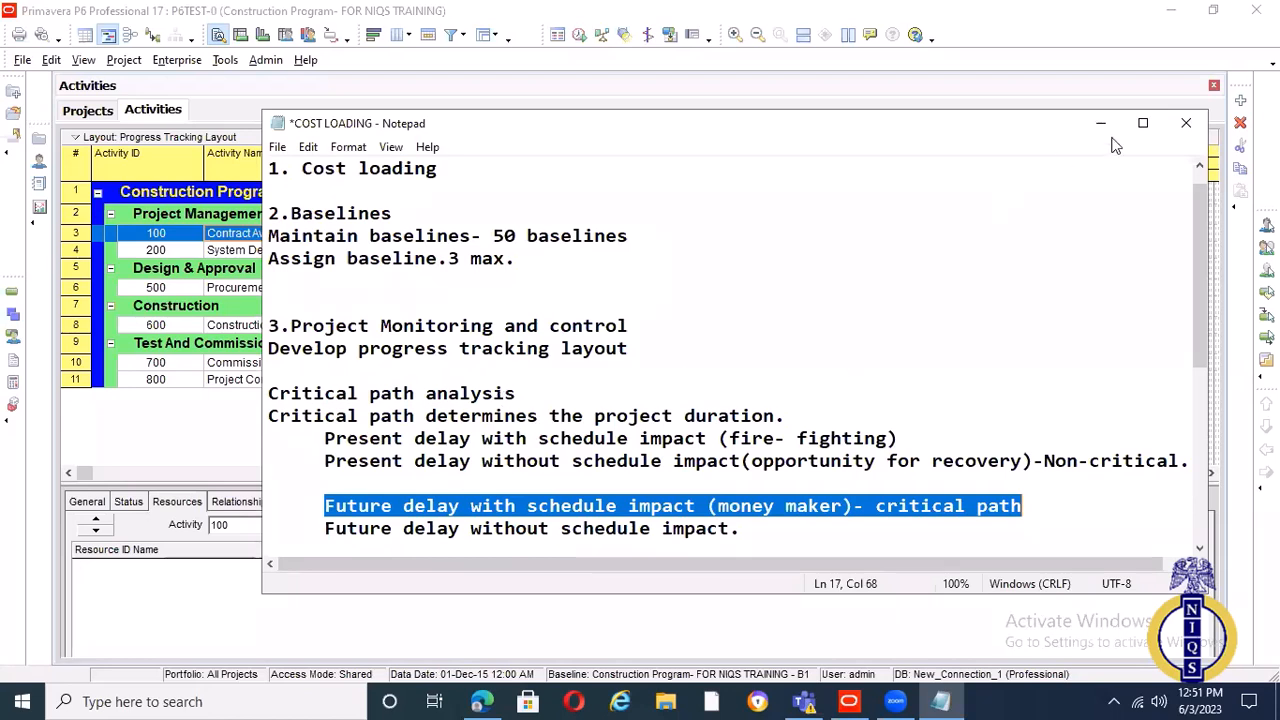
{"action": "left_click", "coordinate": [1187, 121]}
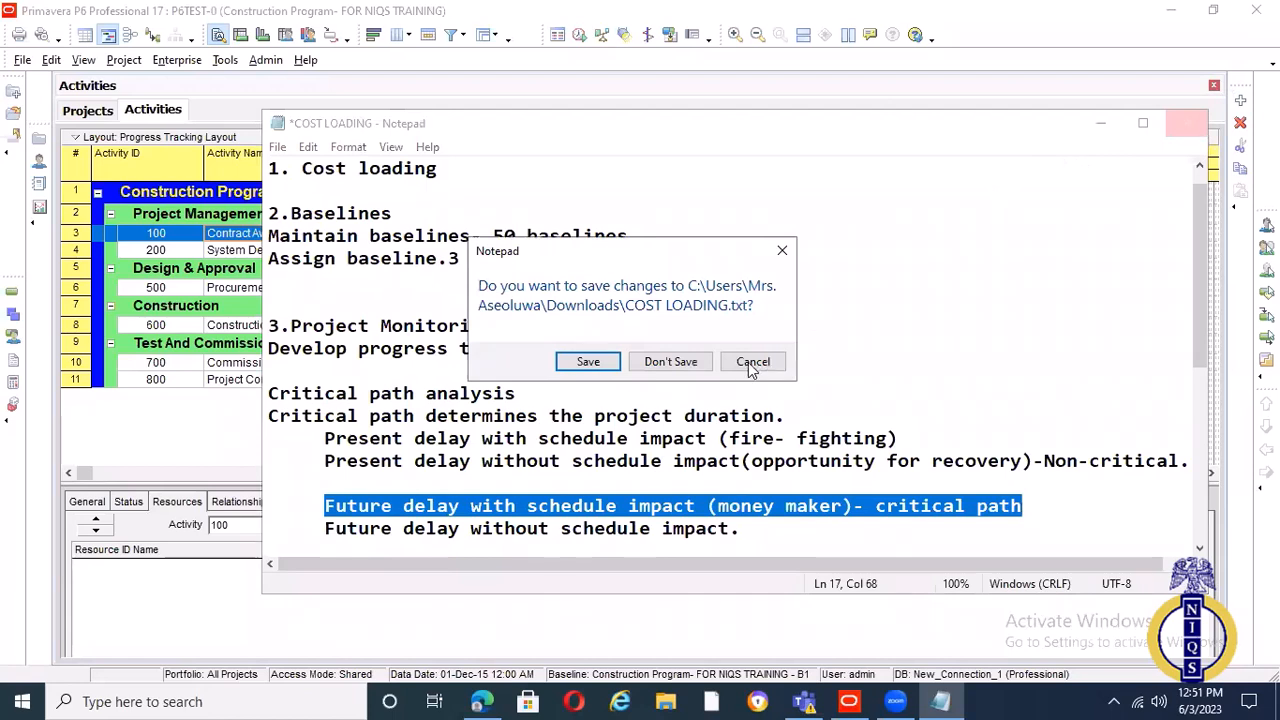
{"action": "left_click", "coordinate": [749, 362]}
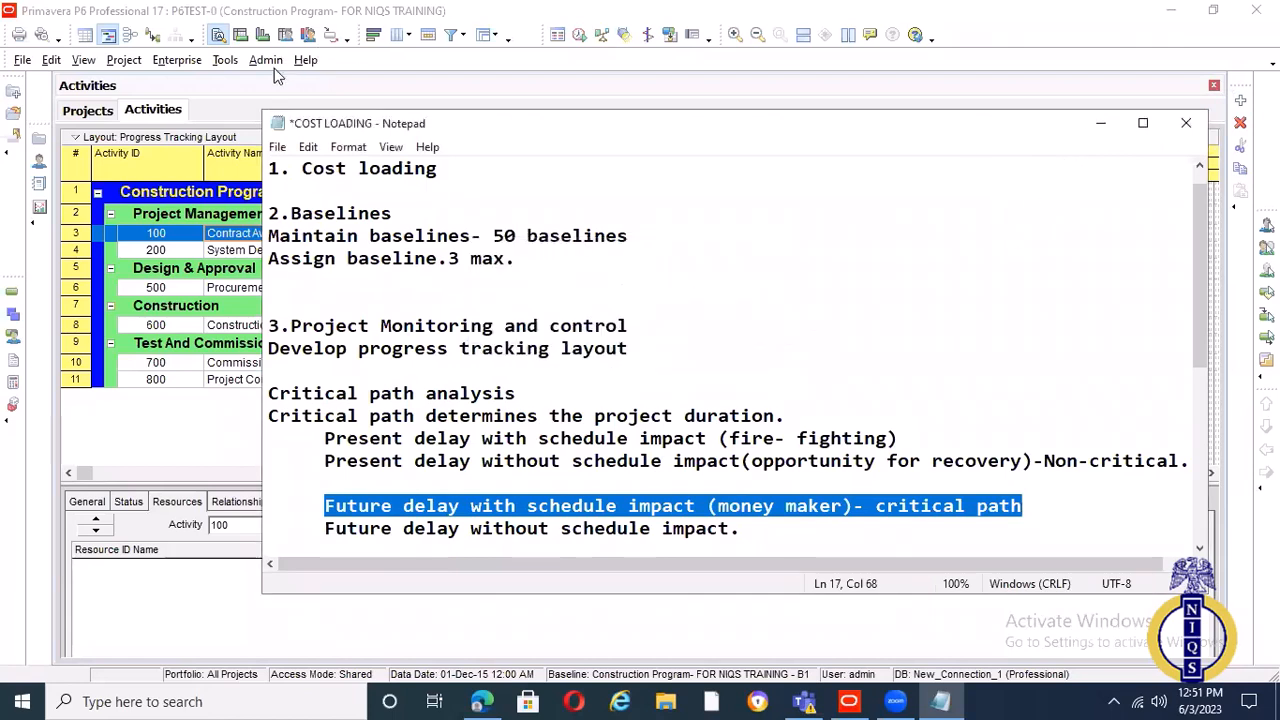
Switch to Primavera P6, define critical activities as total float less than or equal to 15d in the schedule options, and reschedule the project
{"action": "left_click", "coordinate": [578, 36]}
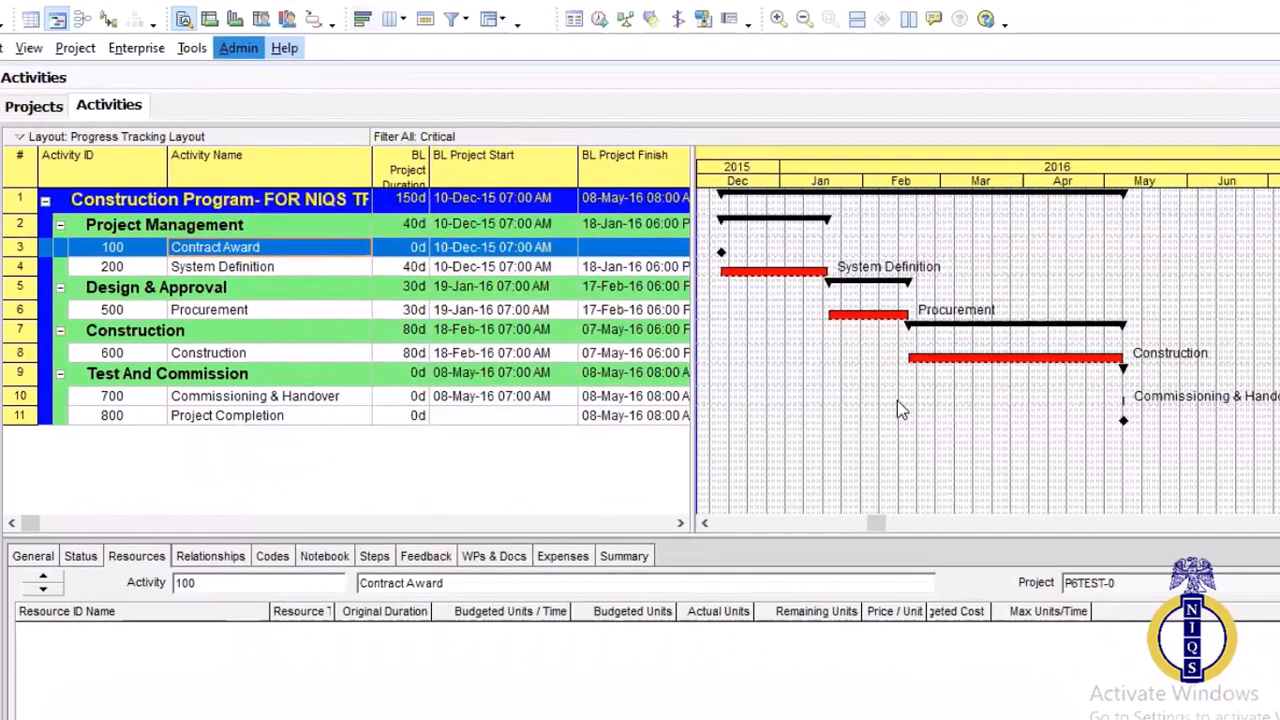
{"action": "key", "text": "F9"}
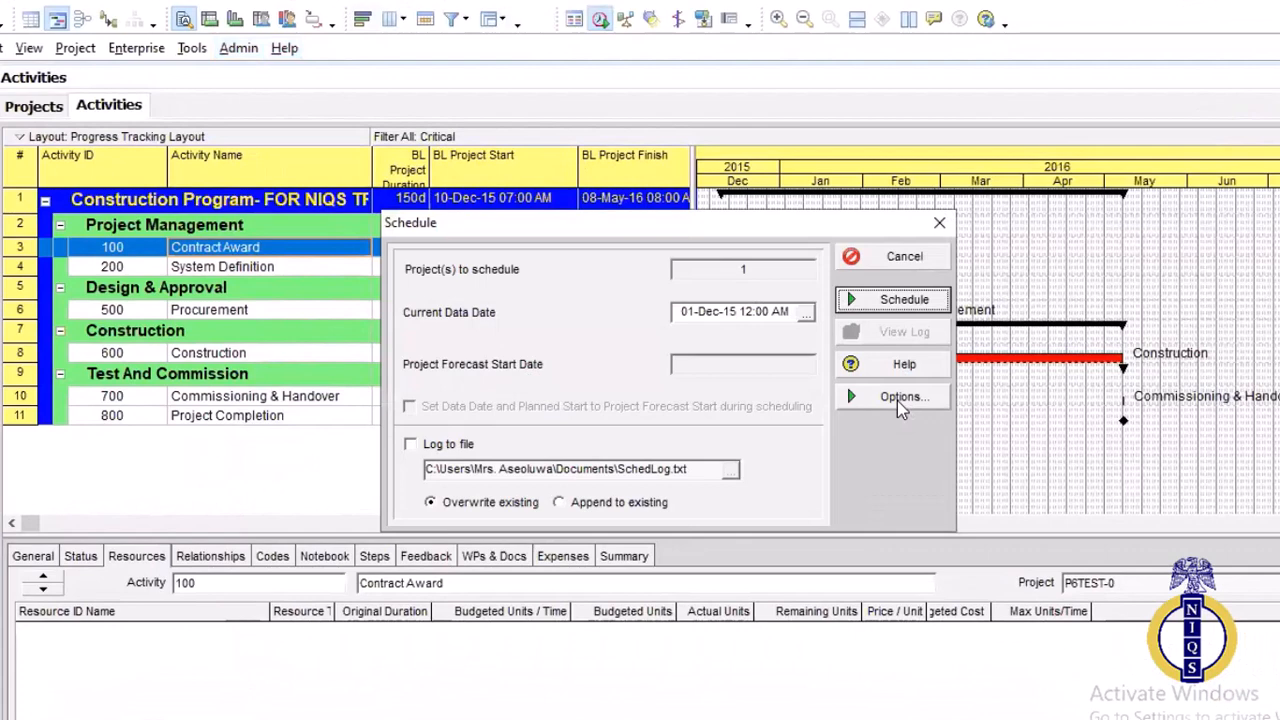
{"action": "left_click", "coordinate": [897, 398]}
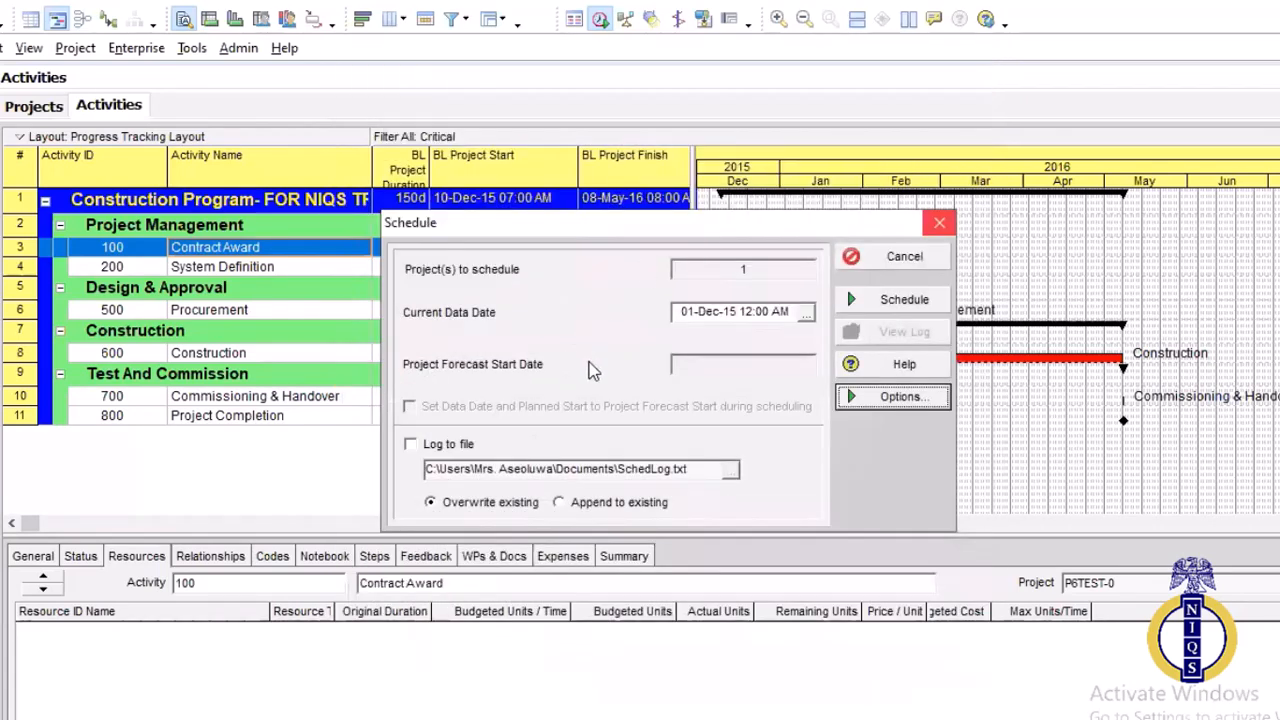
{"action": "left_click", "coordinate": [898, 397]}
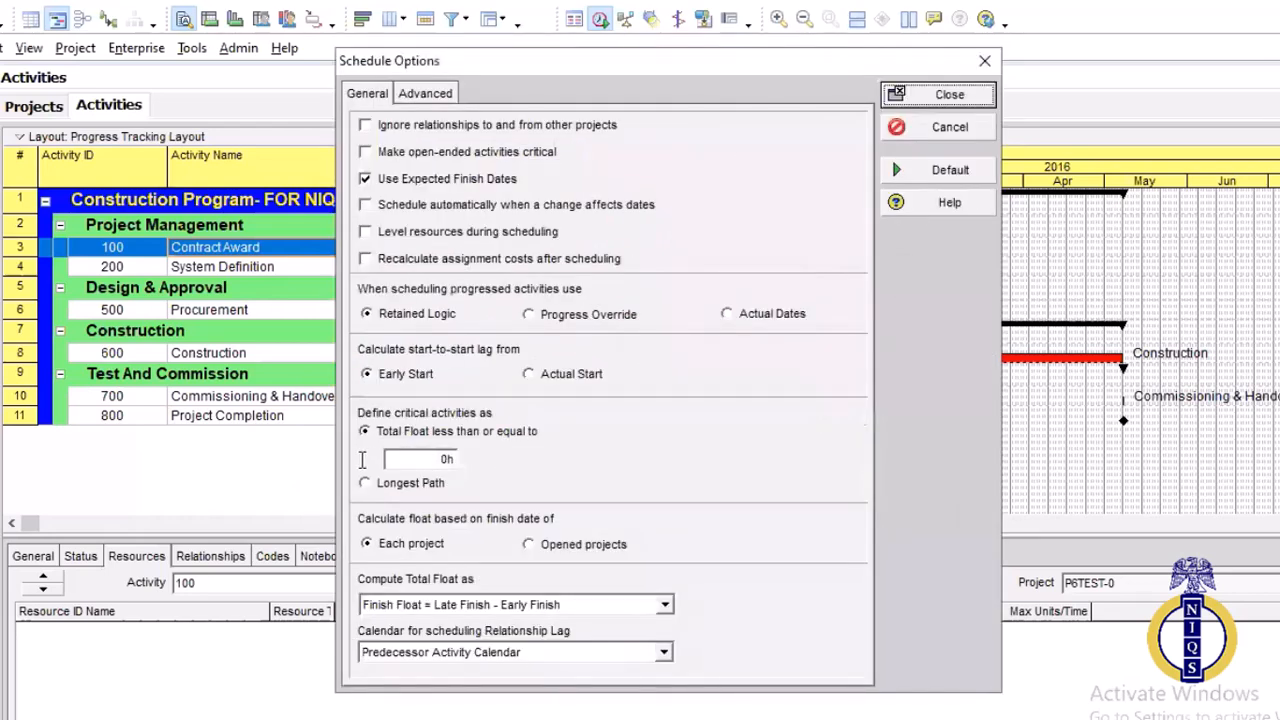
{"action": "left_click_drag", "start_coordinate": [452, 460], "coordinate": [341, 467]}
{"action": "type", "text": "1"}
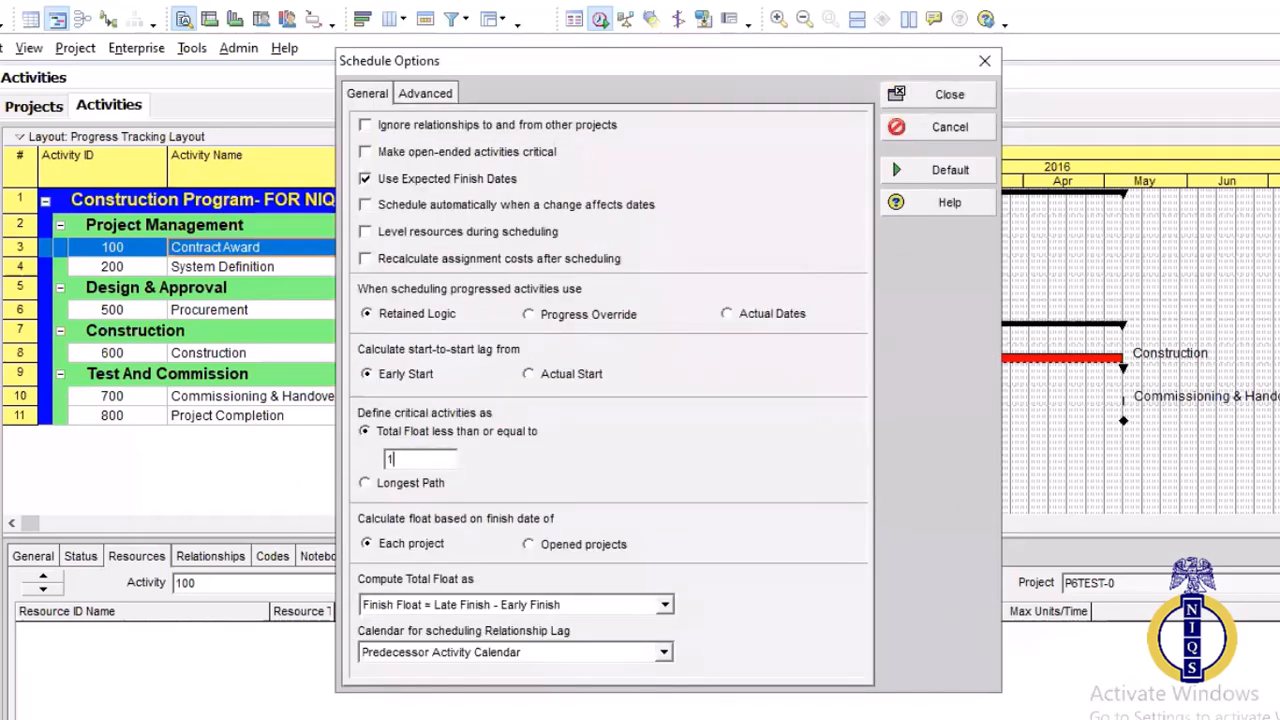
{"action": "type", "text": "5d"}
{"action": "left_click", "coordinate": [972, 95]}
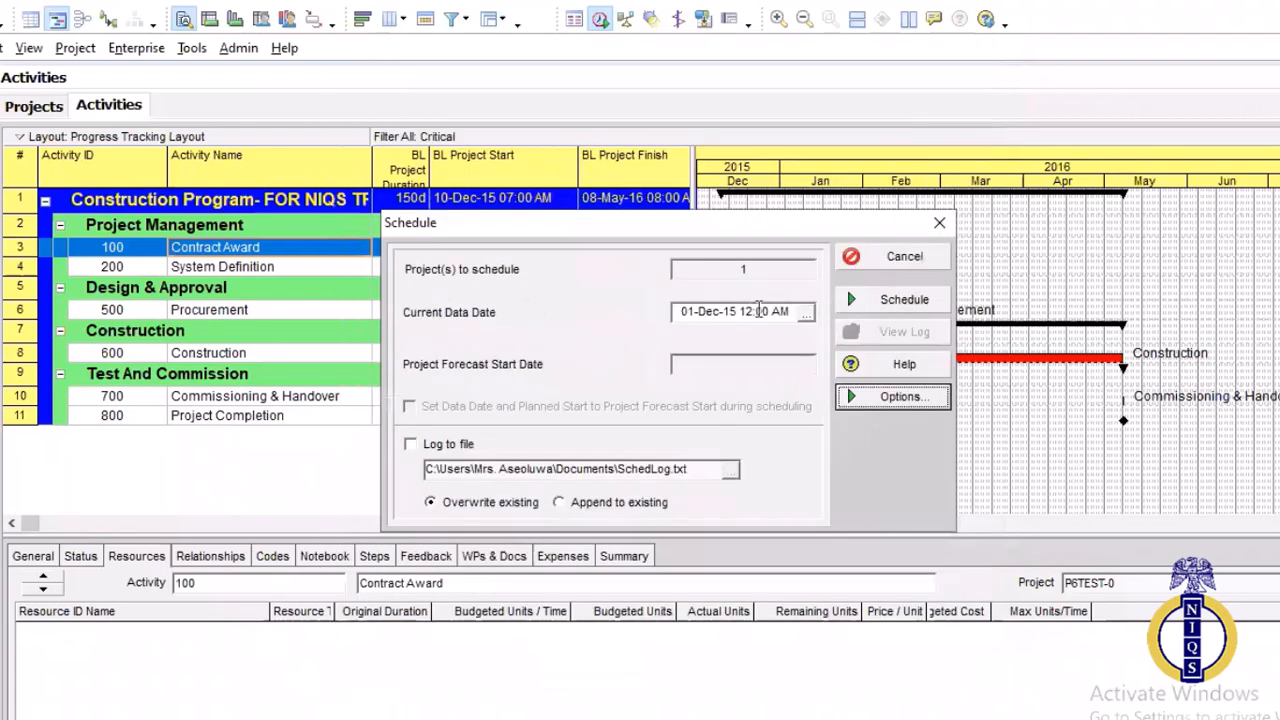
{"action": "left_click", "coordinate": [904, 302]}
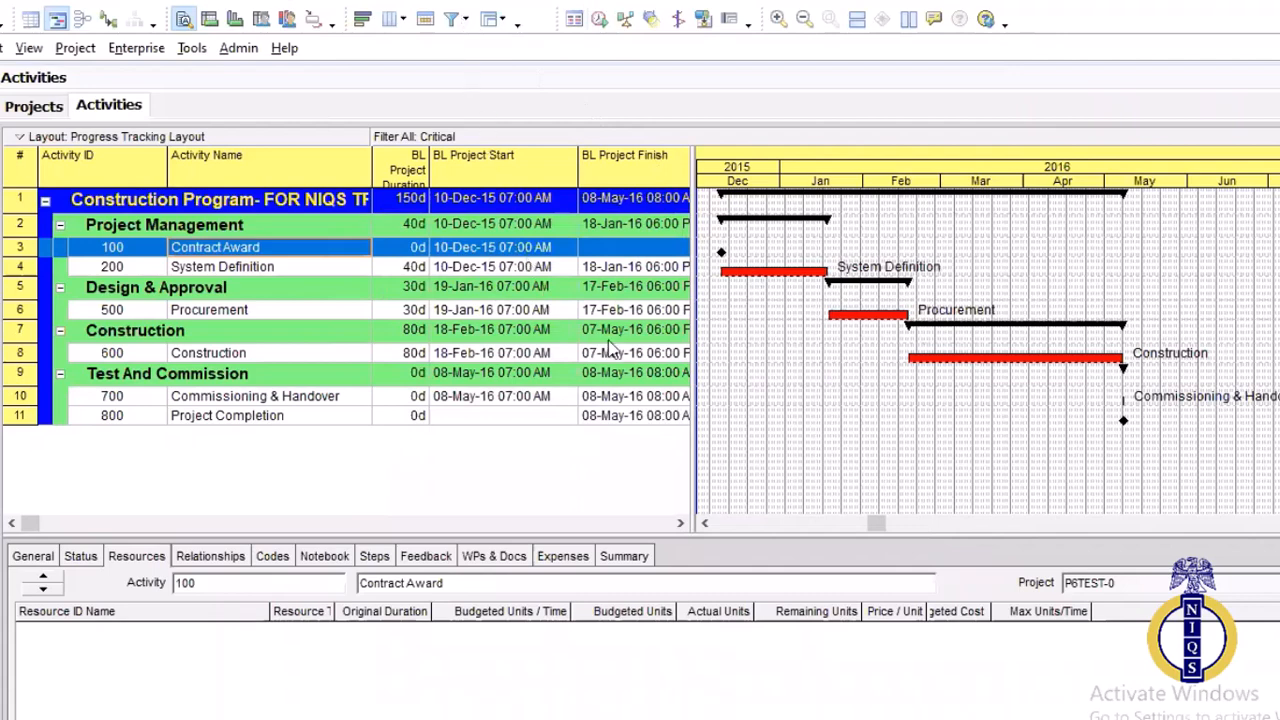
Reapply the Critical filter alone so the layout shows activities under the new float threshold
{"action": "left_click", "coordinate": [452, 20]}
{"action": "left_click", "coordinate": [757, 318]}
{"action": "left_click", "coordinate": [755, 302]}
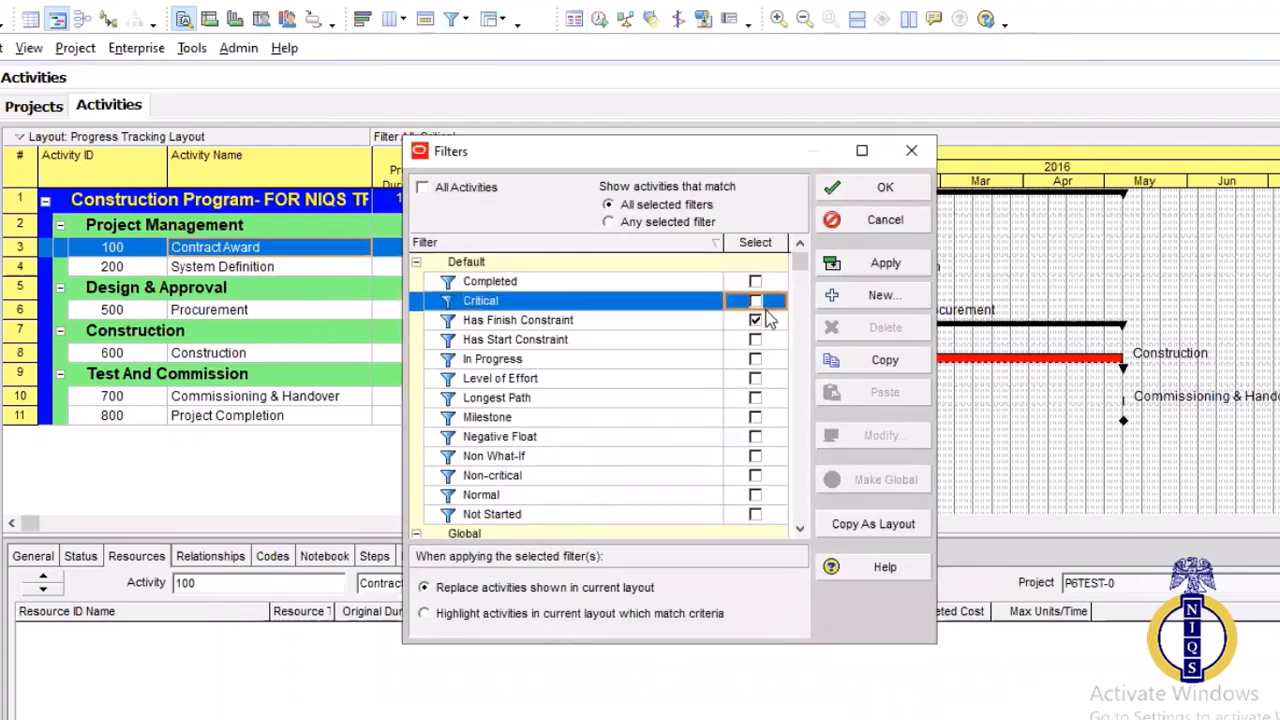
{"action": "left_click", "coordinate": [755, 320]}
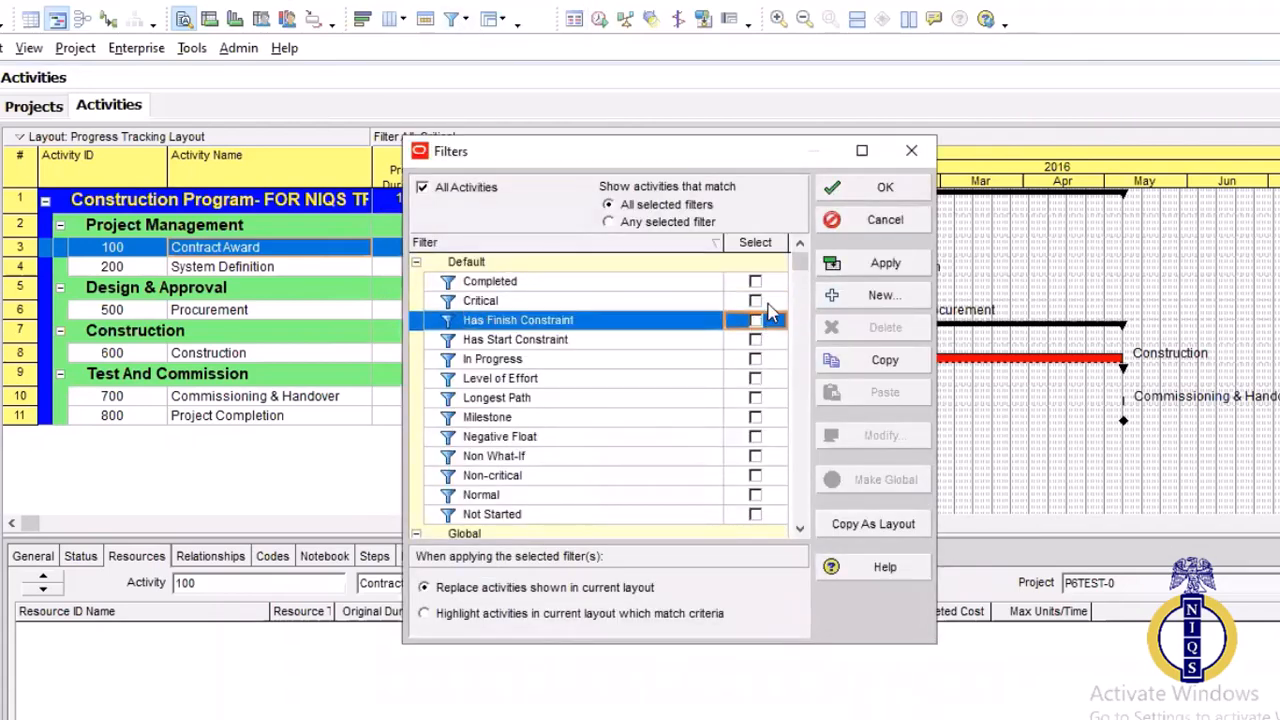
{"action": "left_click", "coordinate": [755, 300]}
{"action": "left_click", "coordinate": [876, 264]}
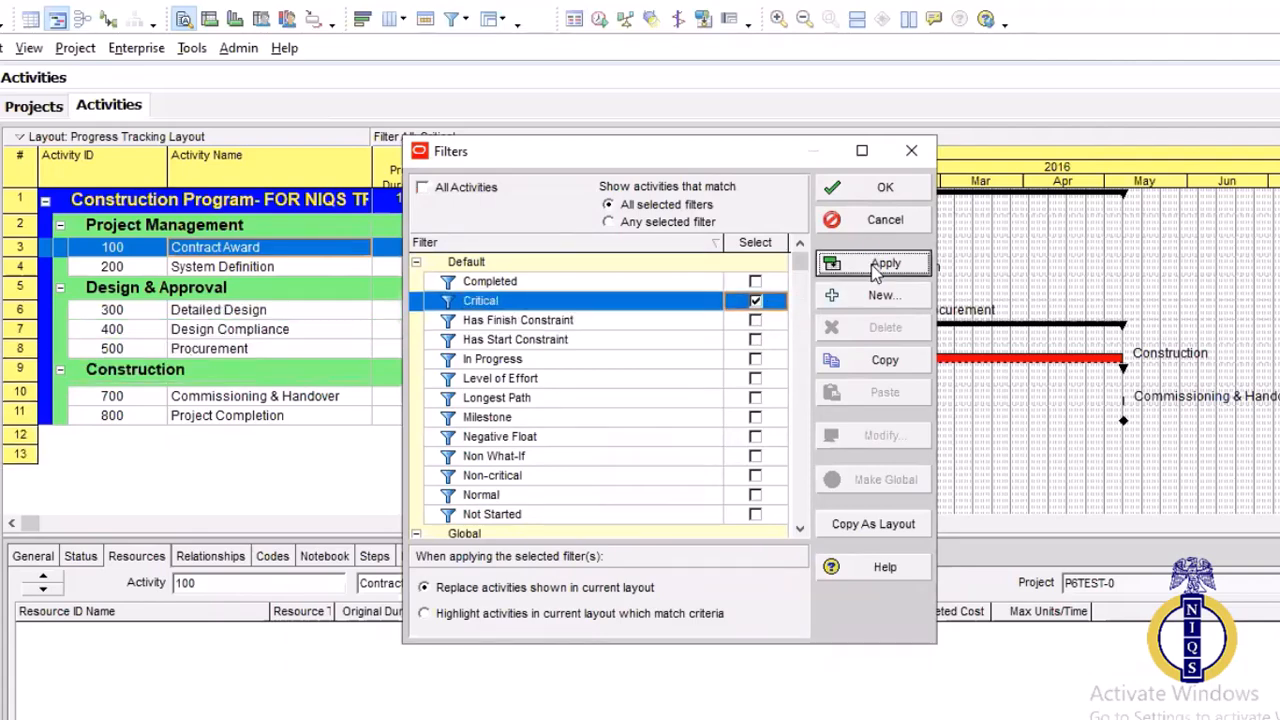
{"action": "left_click", "coordinate": [907, 195]}
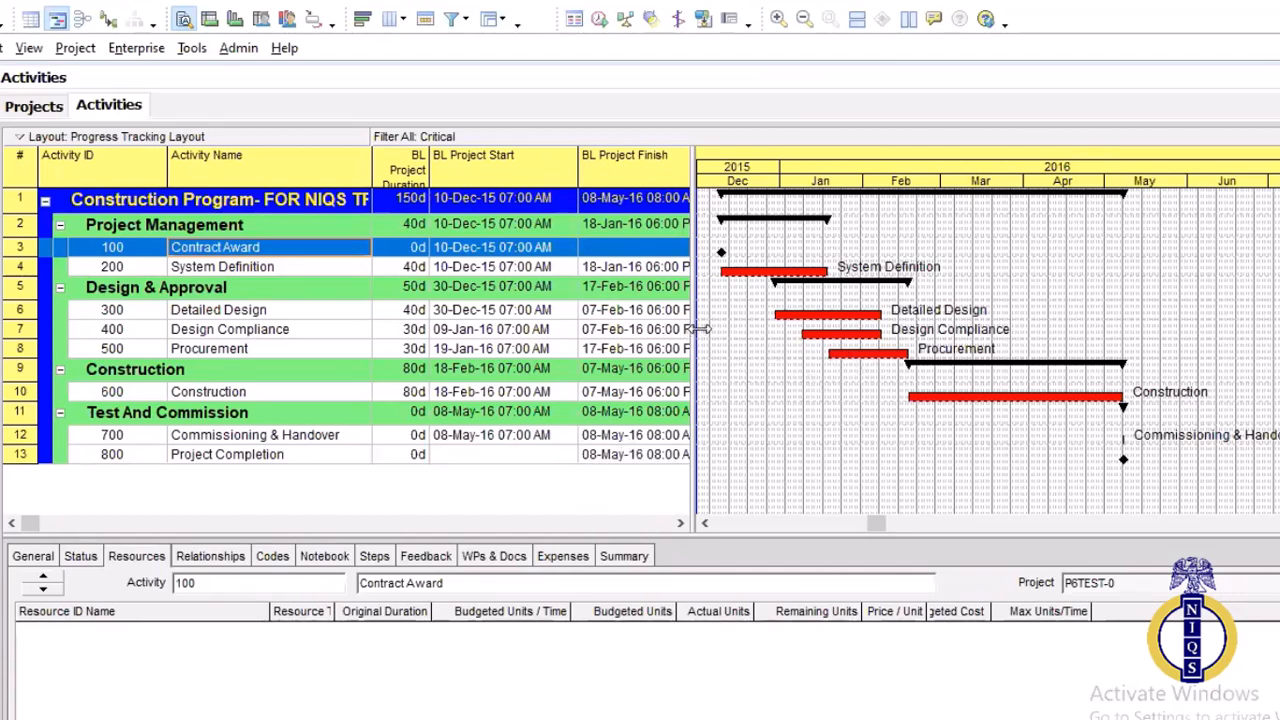
Widen the activity table to expose the actual and forecast date columns, and show the status details of Contract Award
{"action": "left_click_drag", "start_coordinate": [690, 330], "coordinate": [950, 368]}
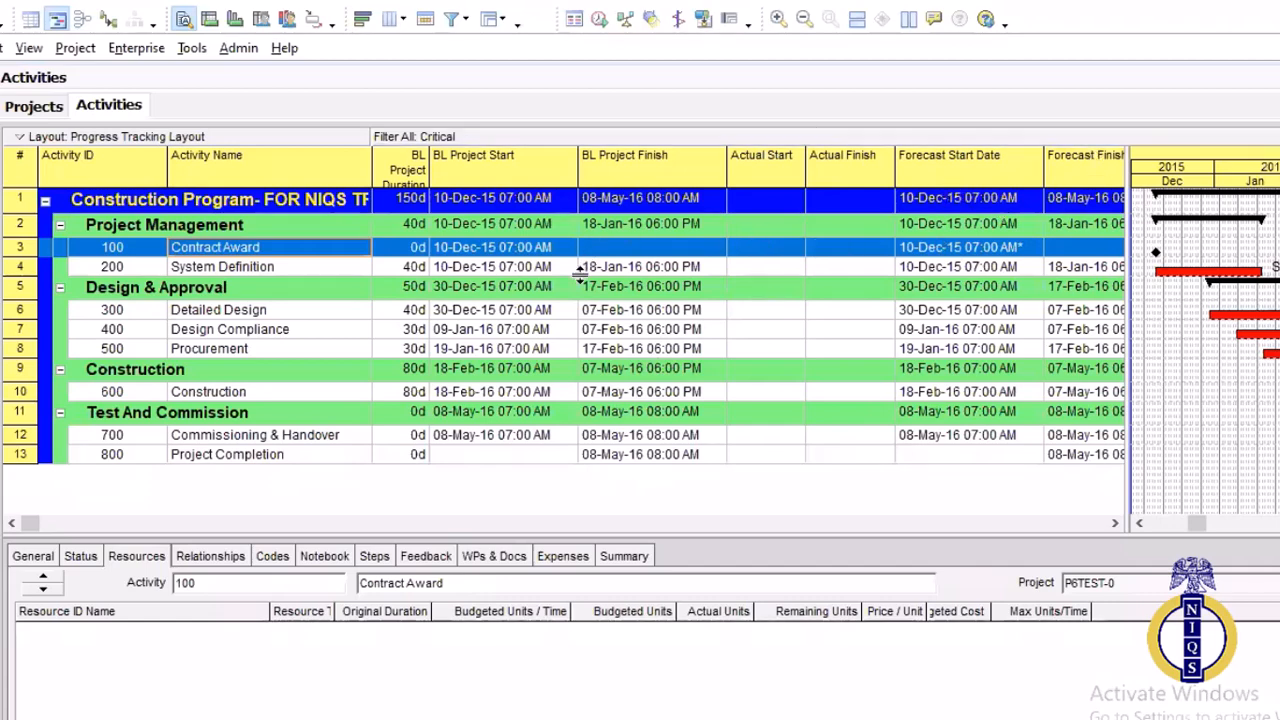
{"action": "left_click", "coordinate": [450, 310]}
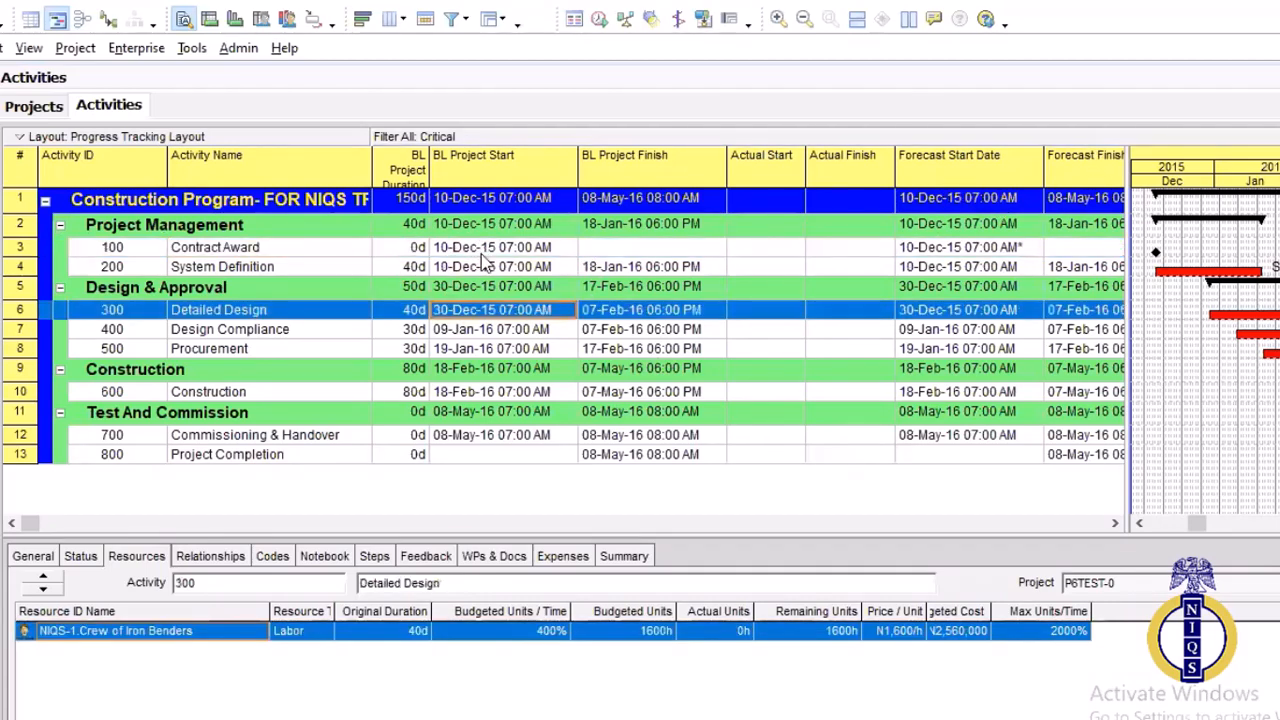
{"action": "left_click", "coordinate": [483, 250]}
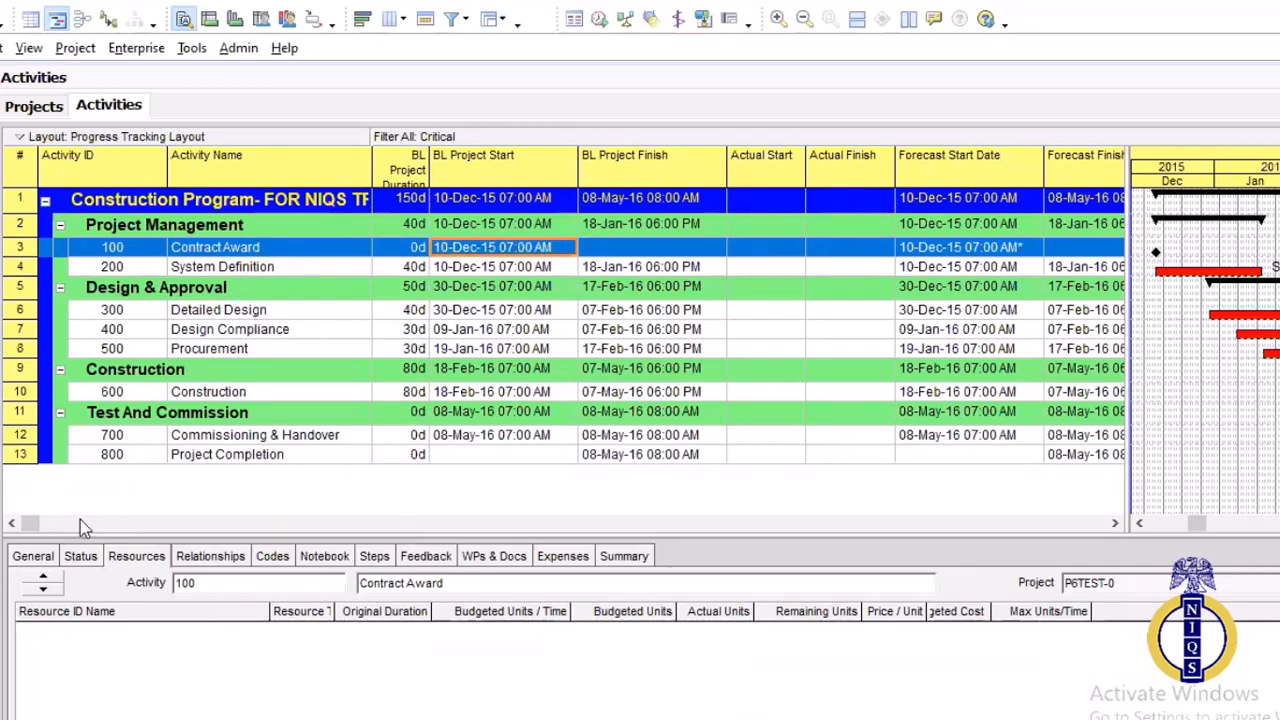
{"action": "left_click_drag", "start_coordinate": [80, 537], "coordinate": [292, 502]}
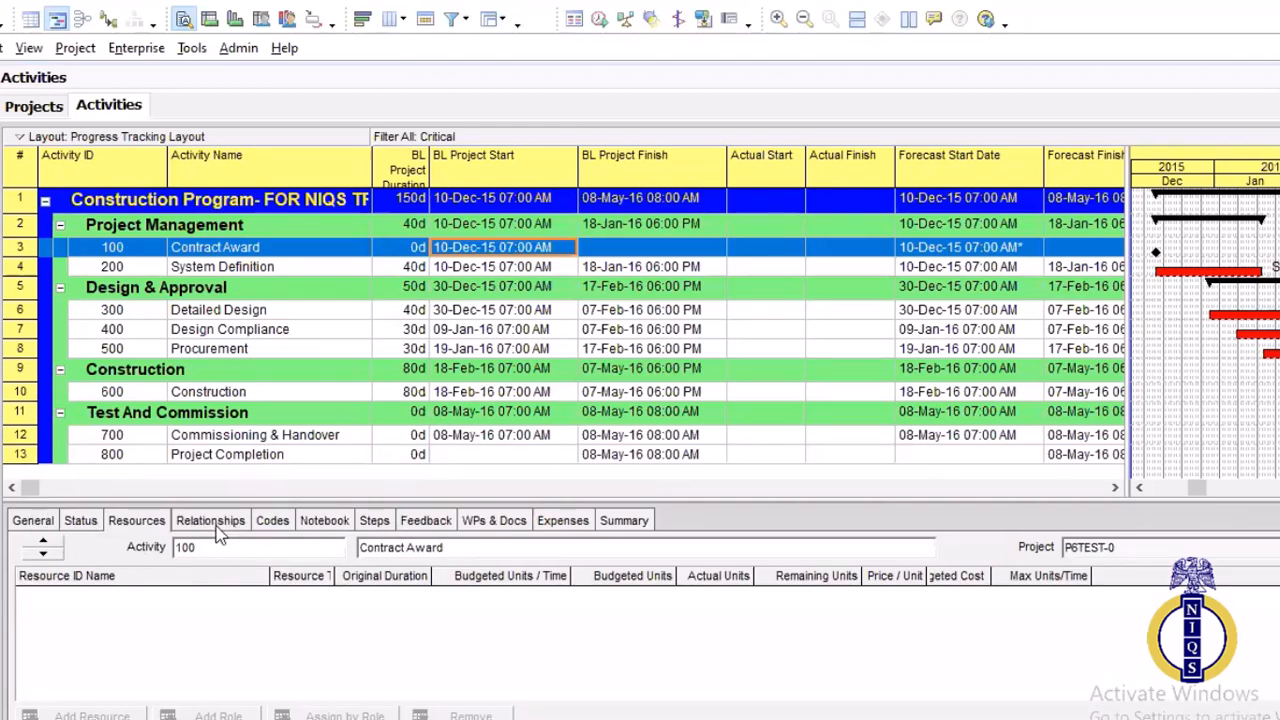
{"action": "left_click", "coordinate": [81, 521]}
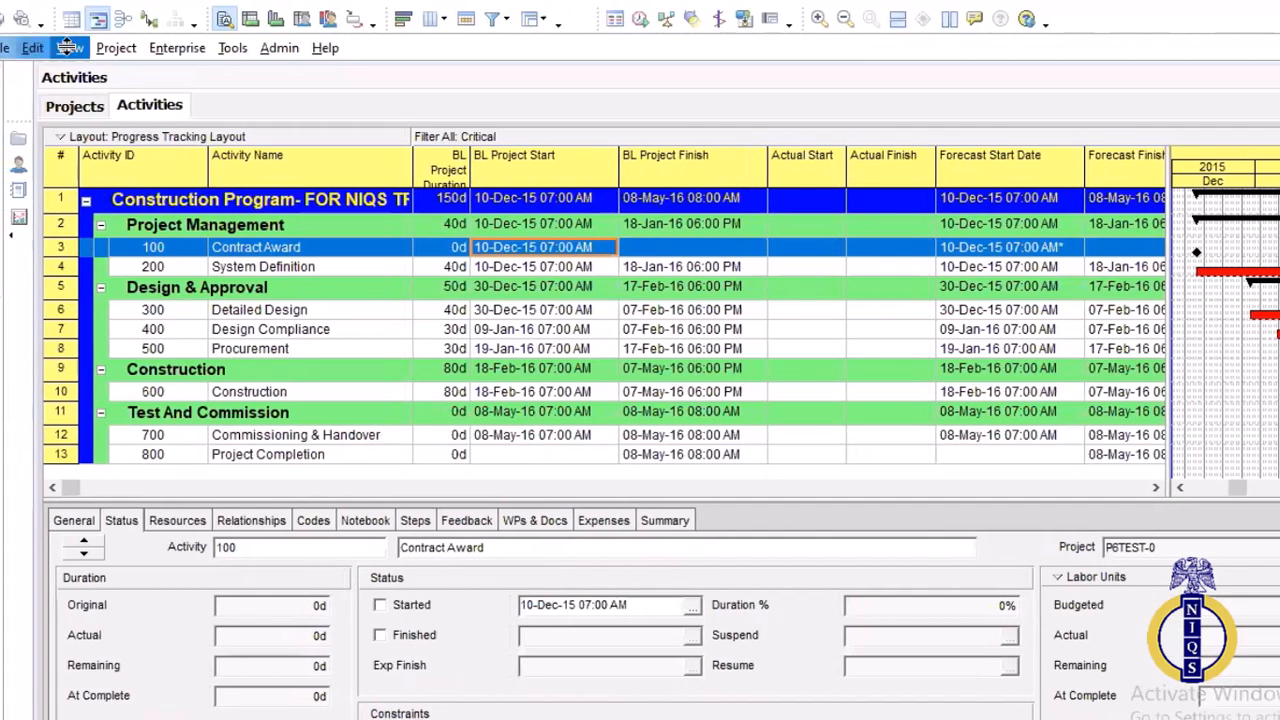
{"action": "left_click", "coordinate": [68, 47]}
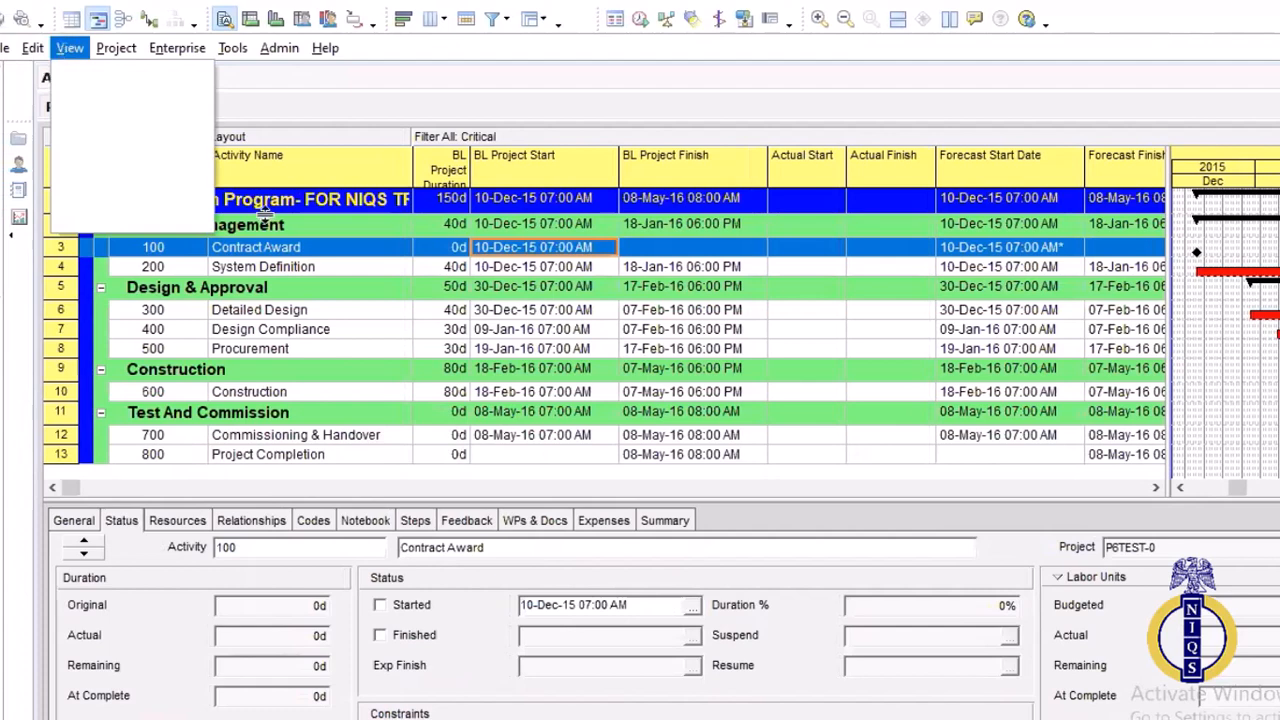
{"action": "left_click", "coordinate": [64, 49]}
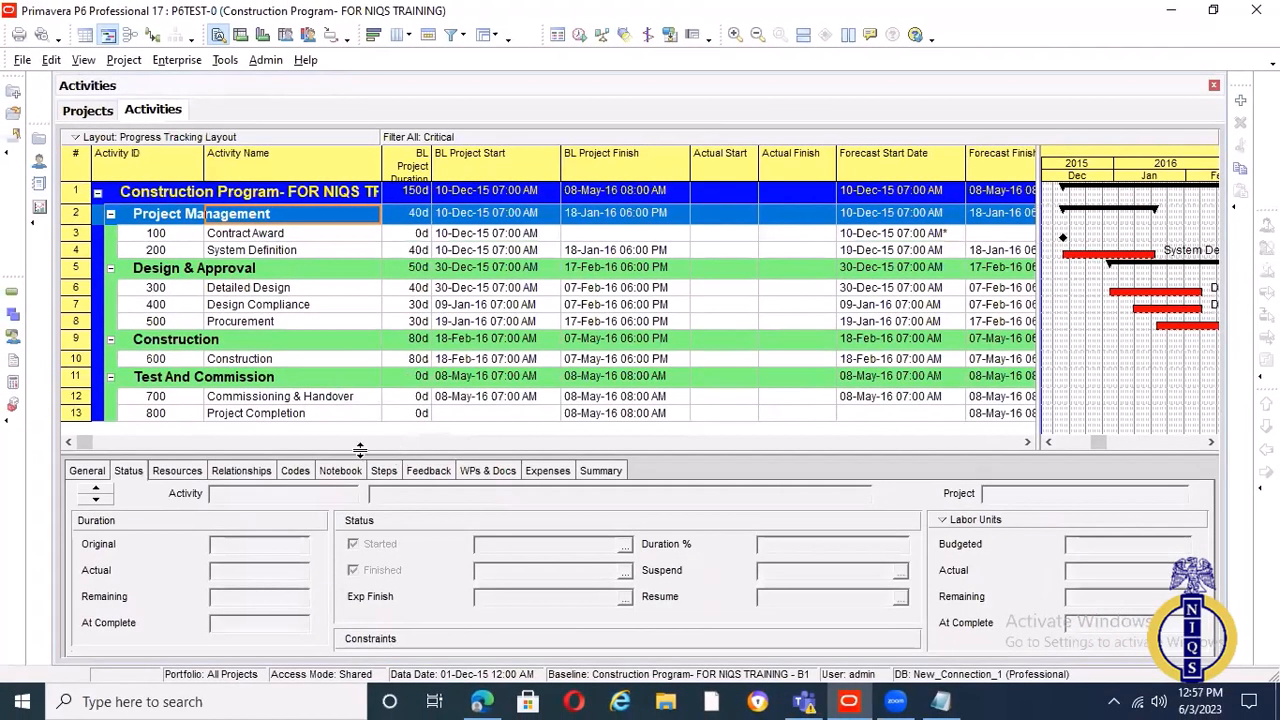
{"action": "left_click", "coordinate": [83, 60]}
Mark the Contract Award activity as started, with an actual start of 15-Dec-15 07:00 AM
{"action": "left_click", "coordinate": [187, 483]}
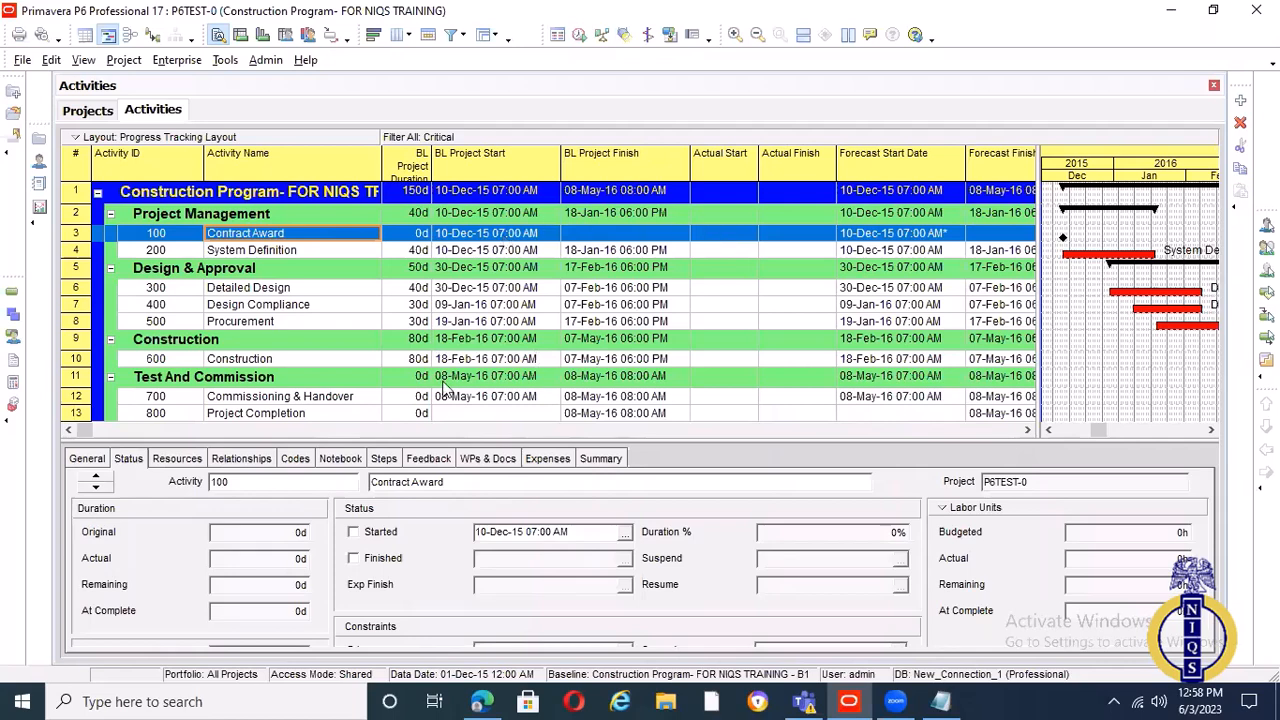
{"action": "left_click", "coordinate": [625, 533]}
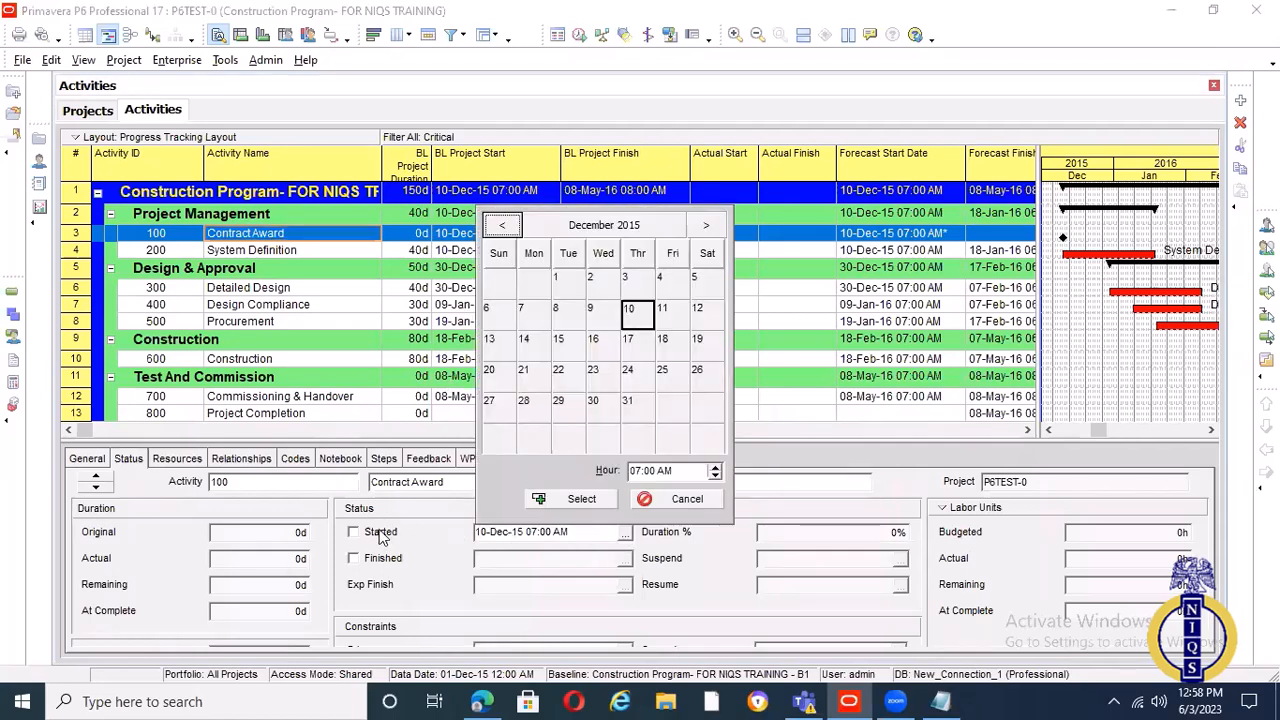
{"action": "left_click", "coordinate": [672, 503]}
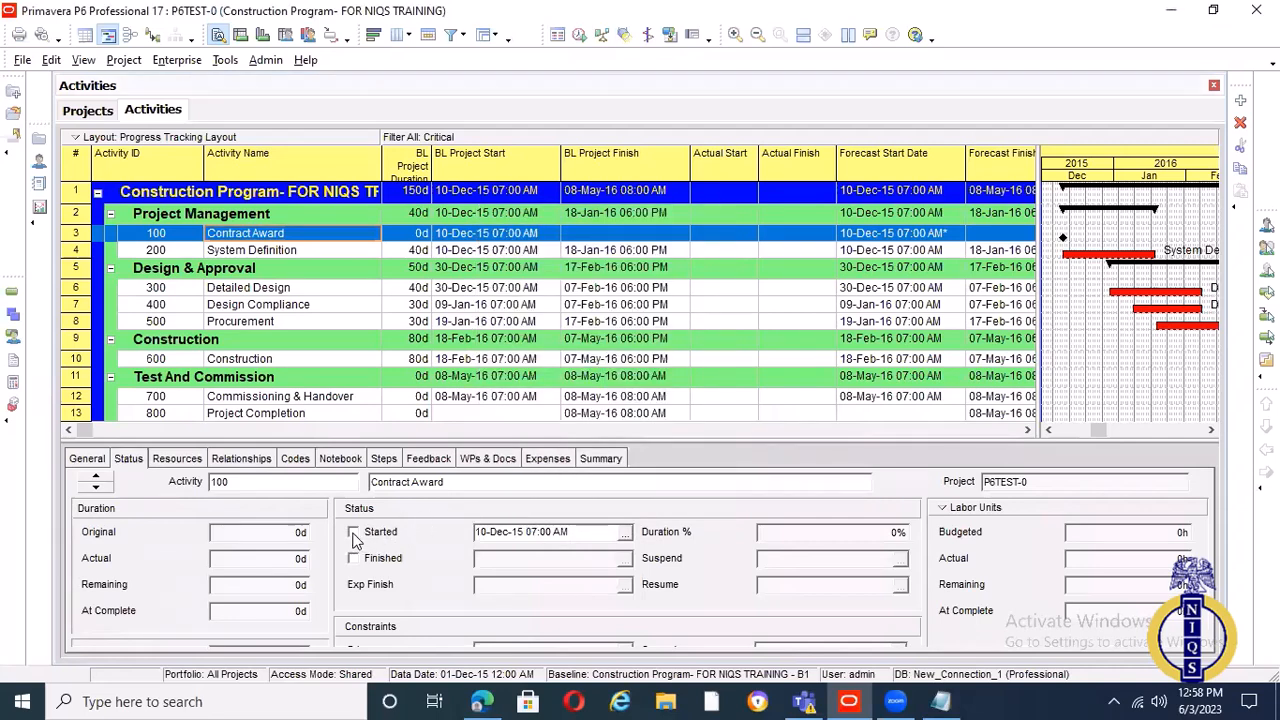
{"action": "left_click", "coordinate": [354, 533]}
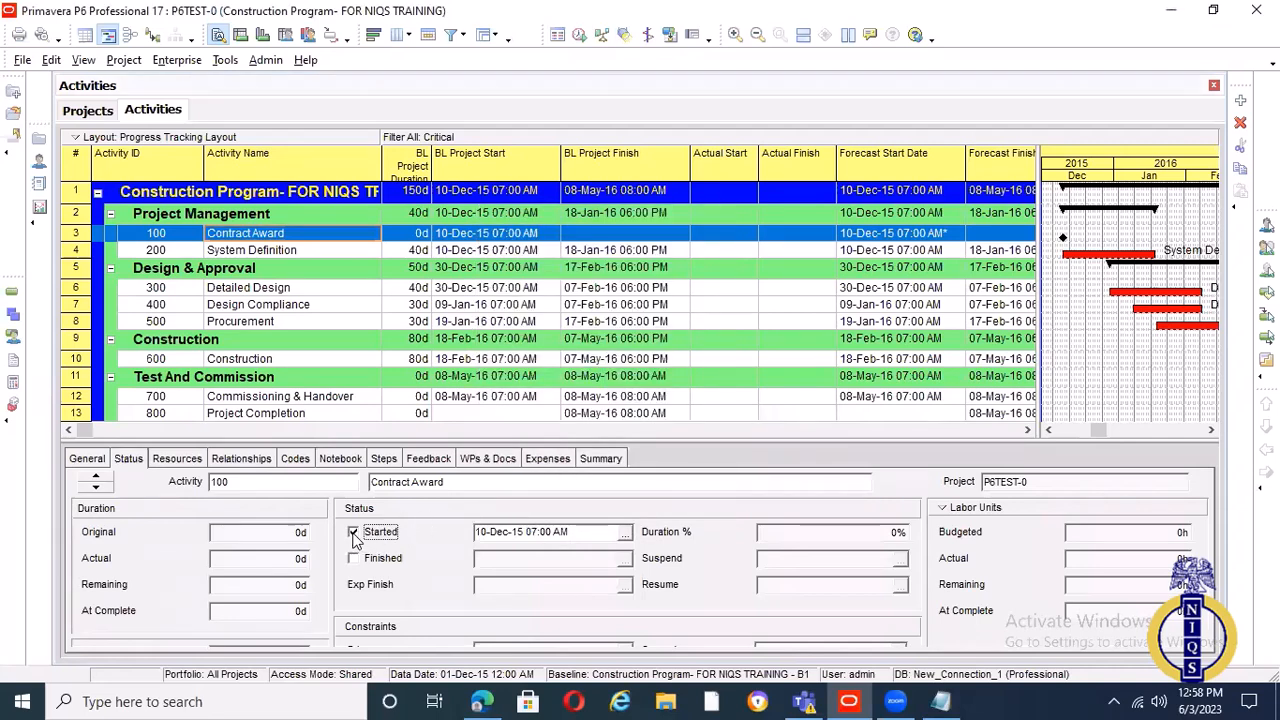
{"action": "left_click", "coordinate": [623, 534]}
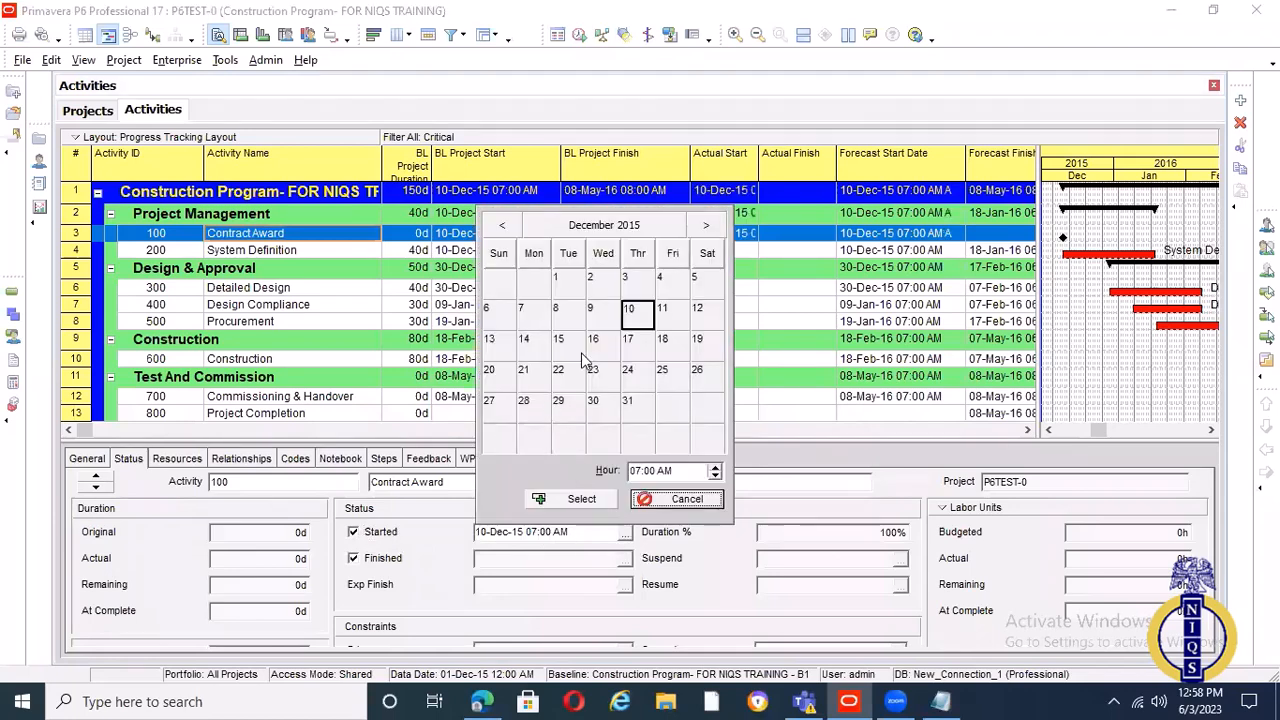
{"action": "left_click", "coordinate": [668, 221]}
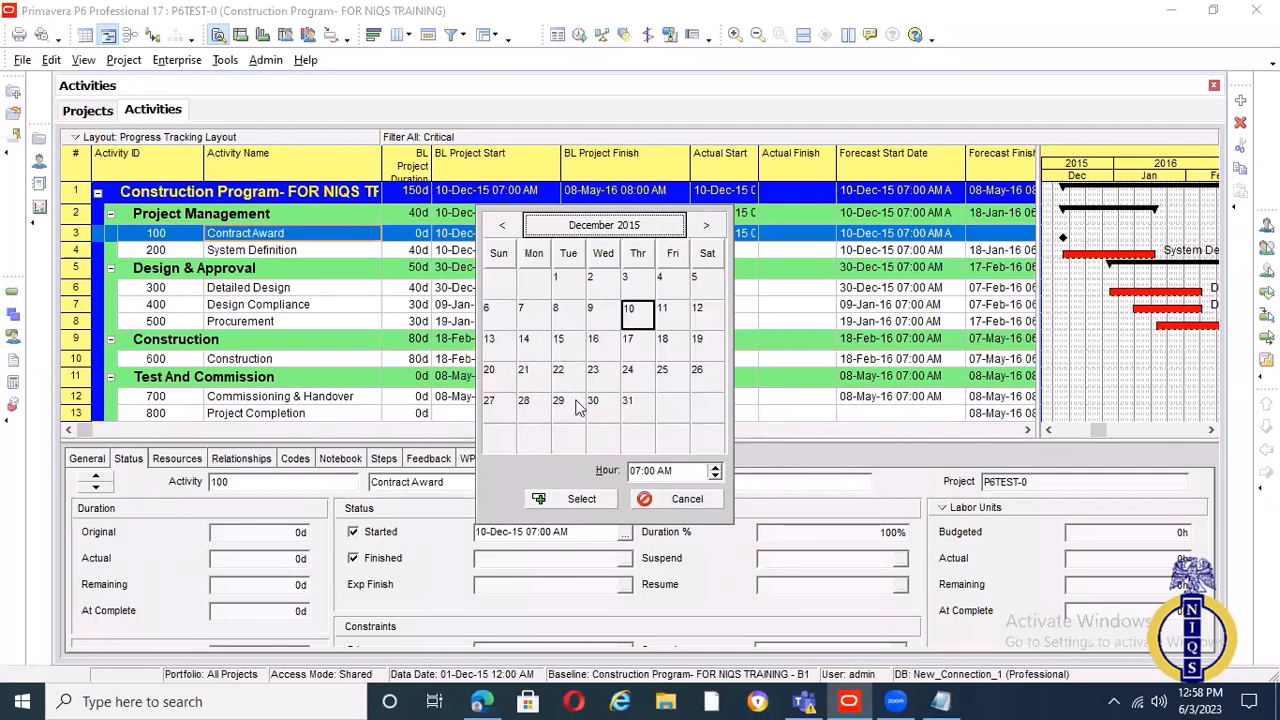
{"action": "left_click", "coordinate": [559, 339]}
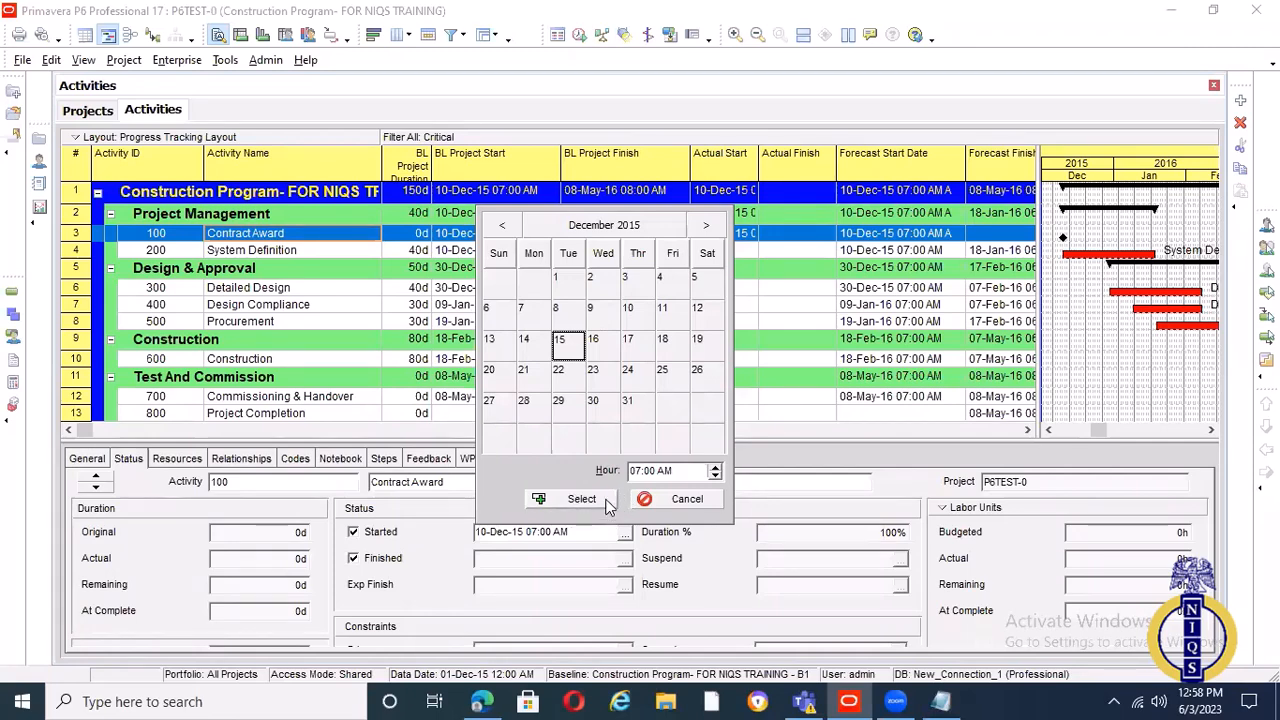
{"action": "left_click", "coordinate": [606, 505]}
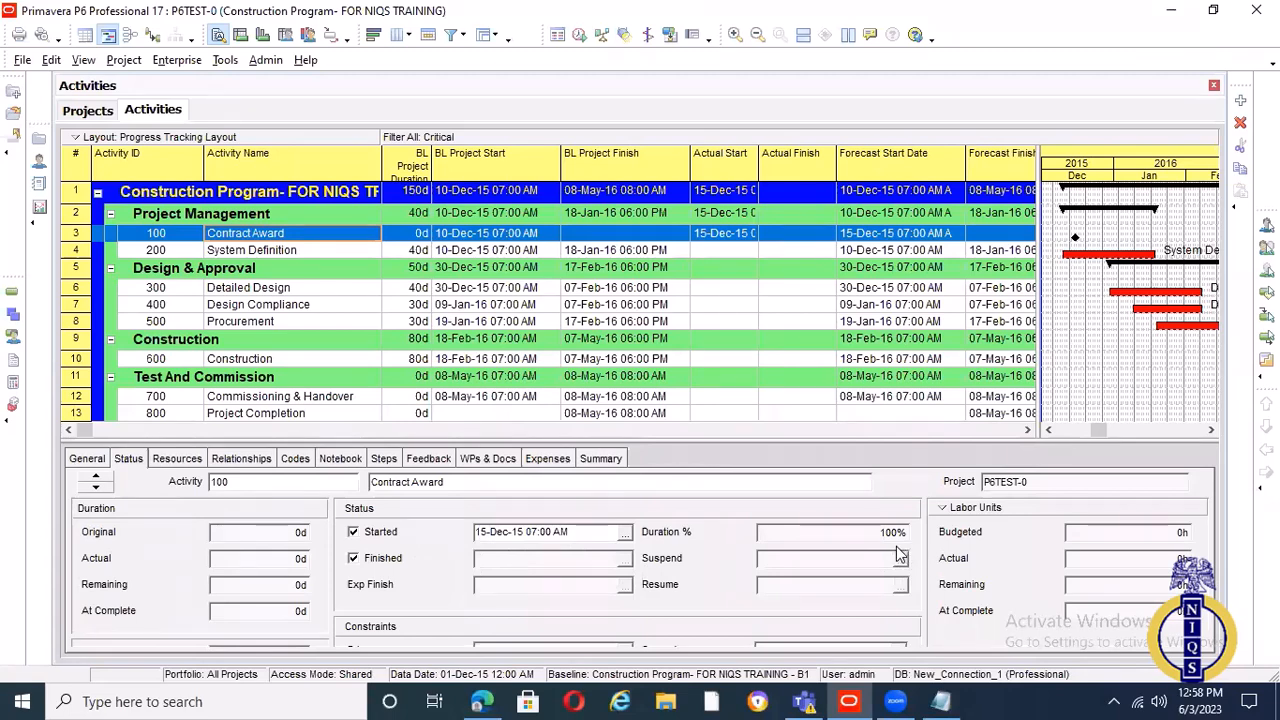
{"action": "left_click", "coordinate": [943, 512]}
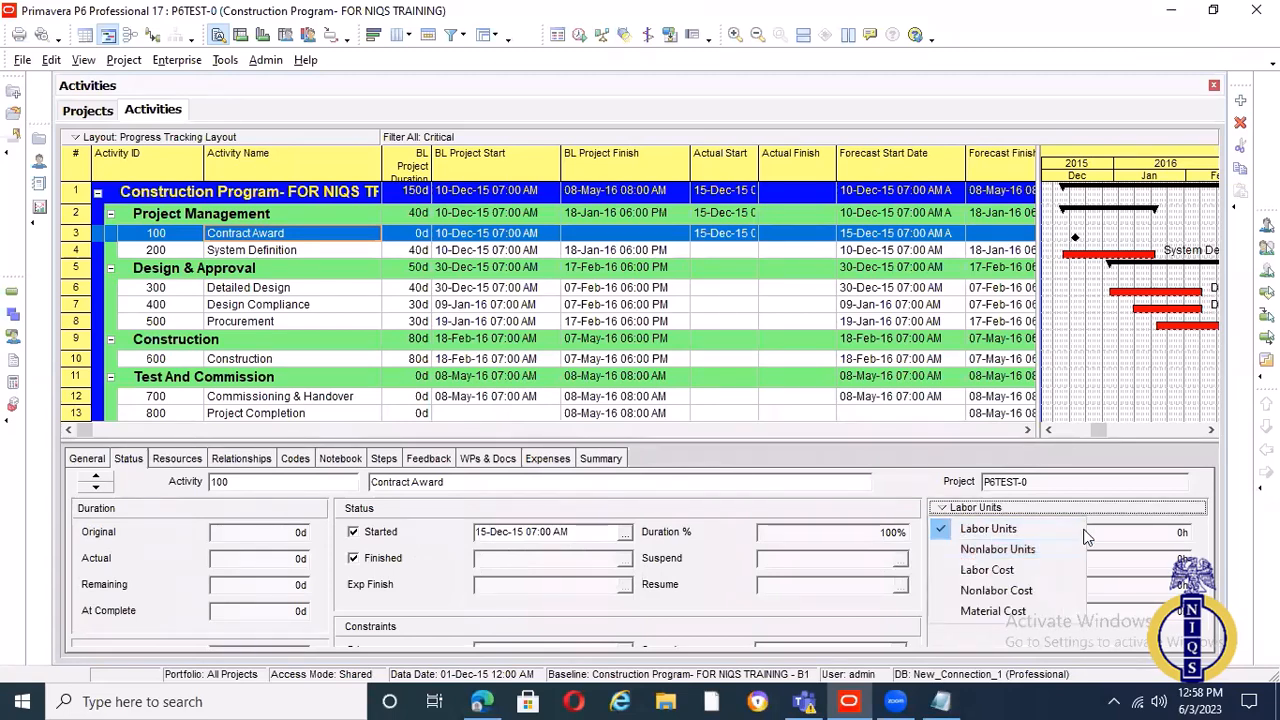
{"action": "left_click", "coordinate": [347, 248]}
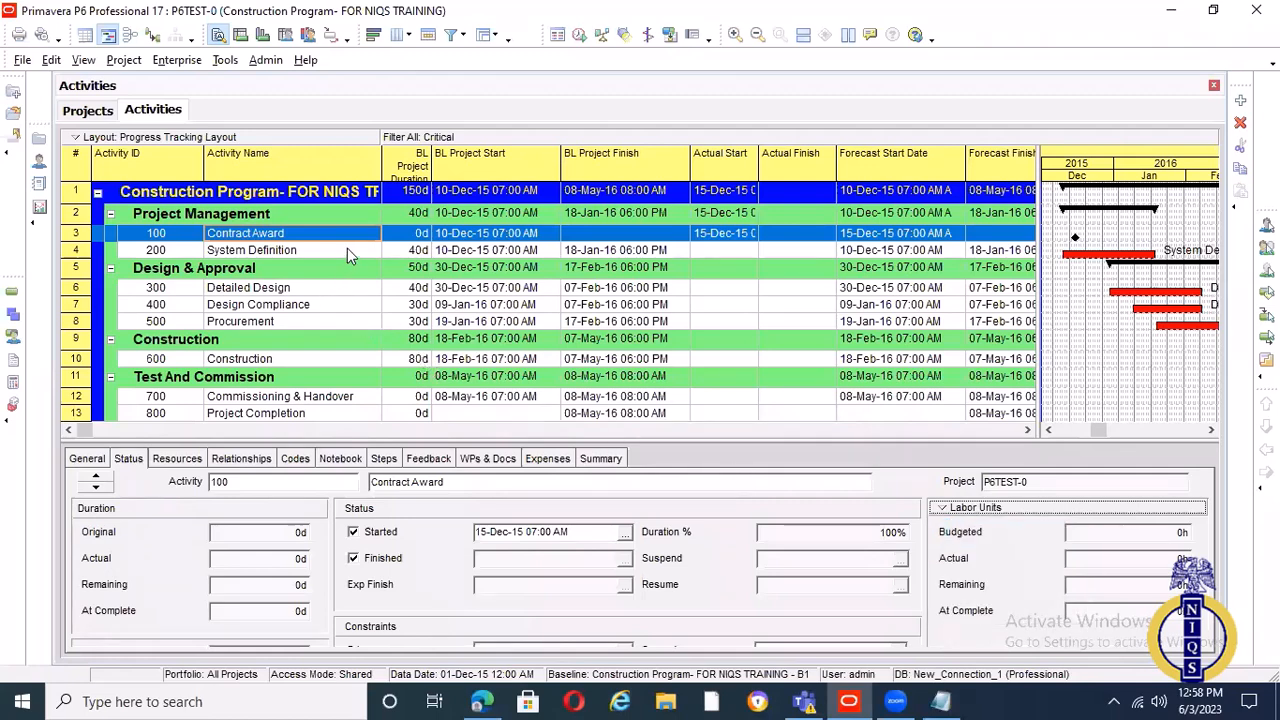
Enlarge the activity details area and mark System Definition as started on 16-Dec-15 07:00 AM
{"action": "left_click_drag", "start_coordinate": [645, 442], "coordinate": [640, 330]}
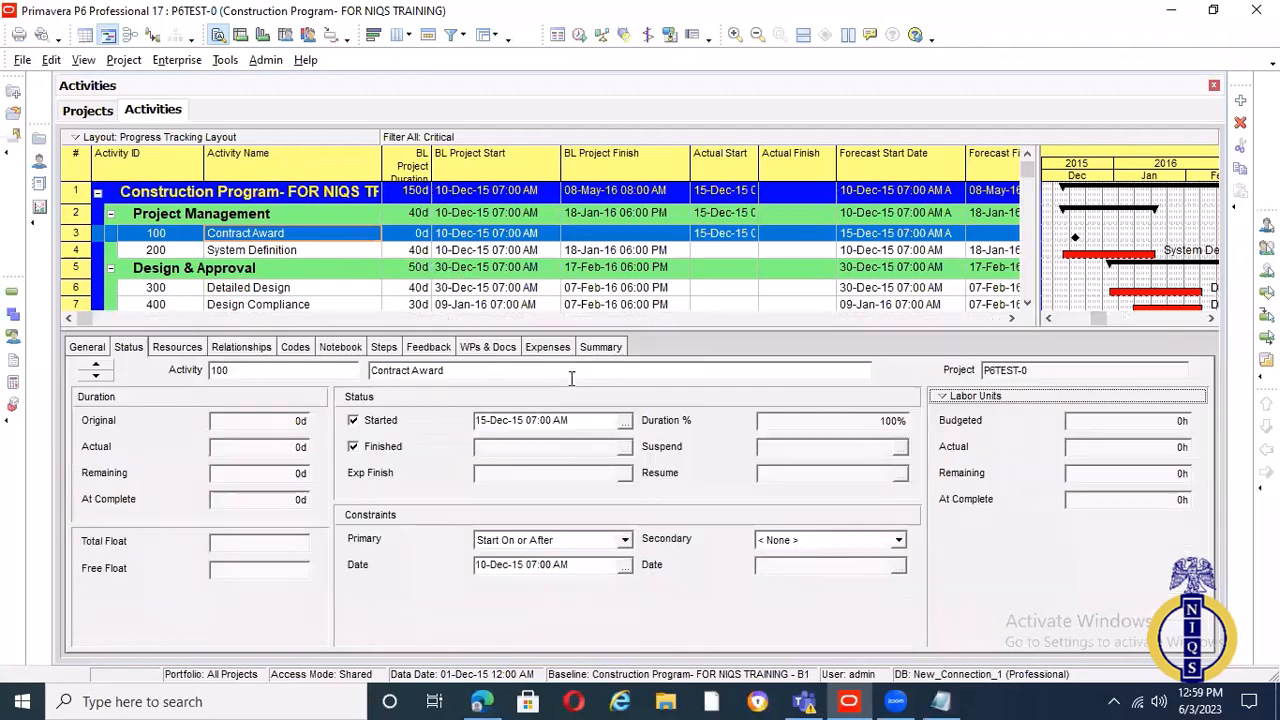
{"action": "left_click", "coordinate": [310, 250]}
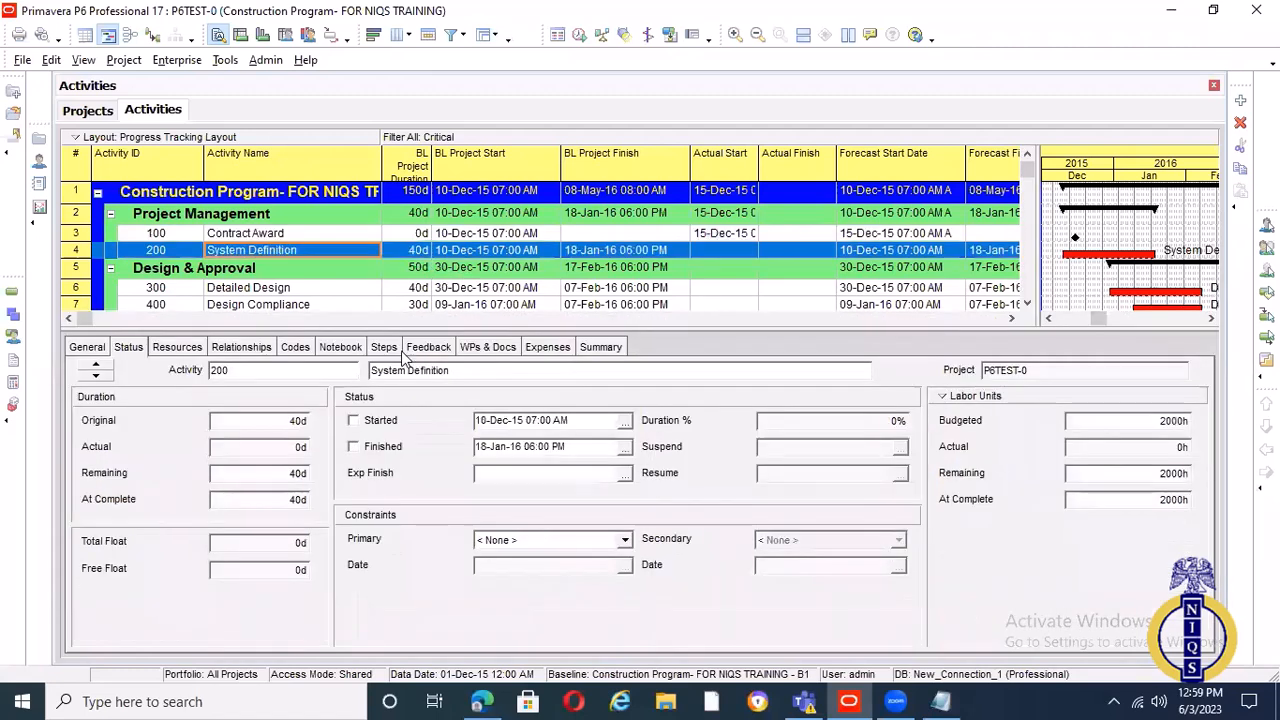
{"action": "left_click", "coordinate": [355, 422]}
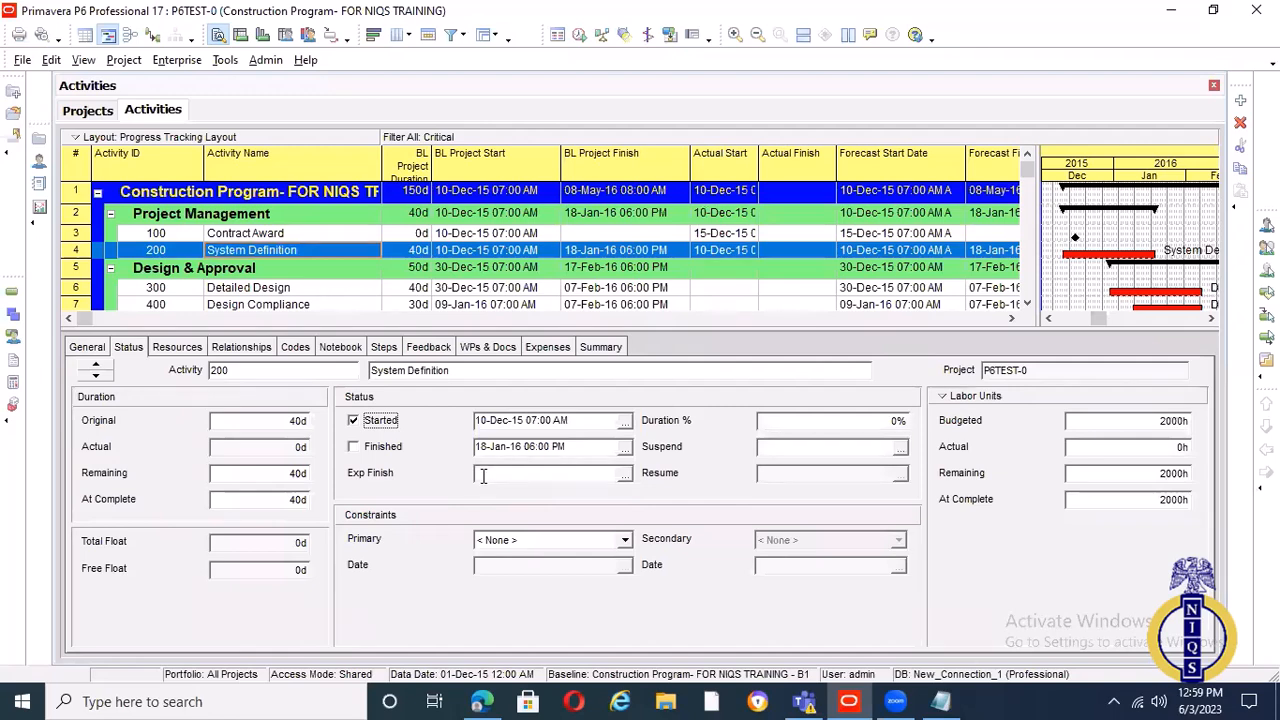
{"action": "left_click", "coordinate": [626, 424]}
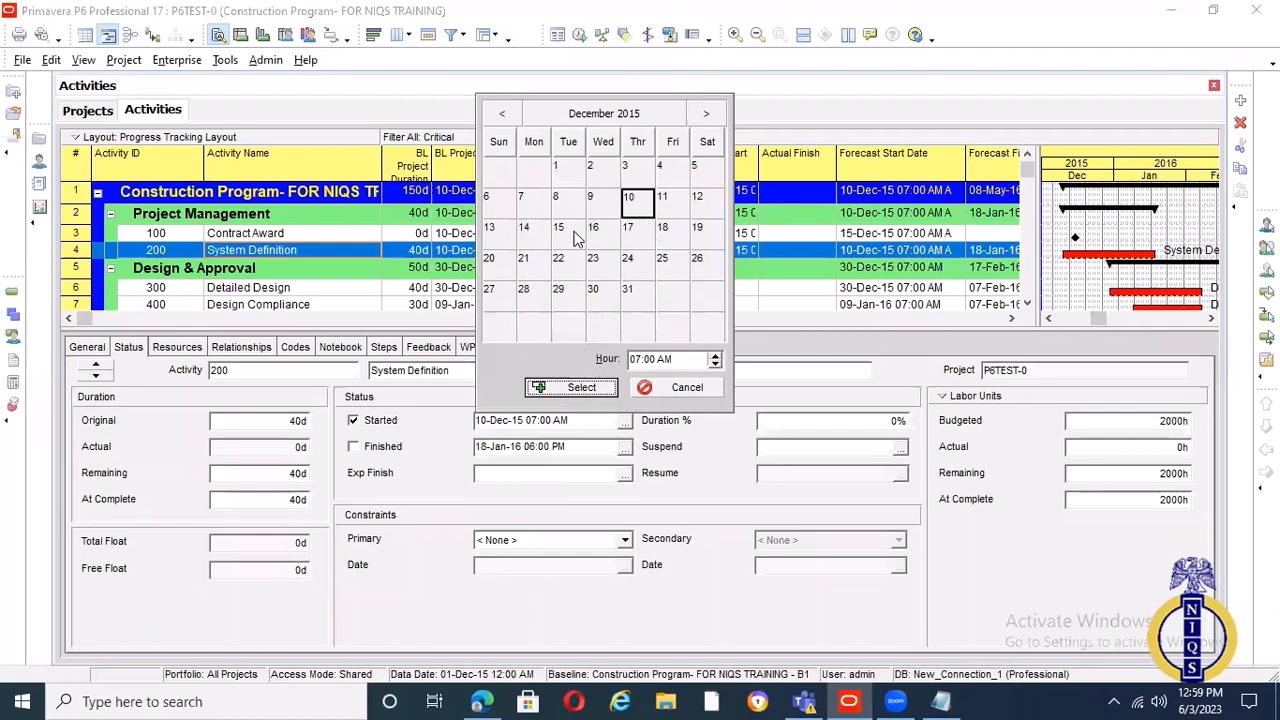
{"action": "left_click", "coordinate": [593, 229]}
{"action": "left_click", "coordinate": [576, 387]}
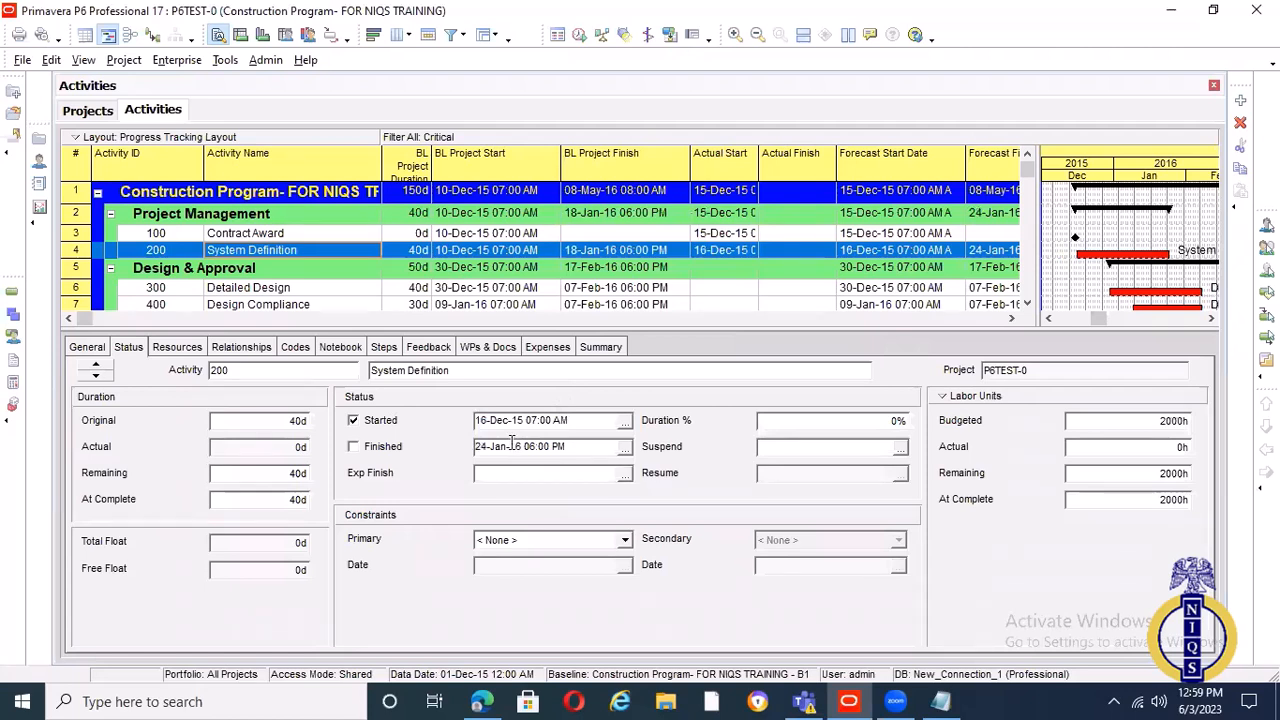
Change the percent complete type of System Definition to Units and return to its status details
{"action": "left_click", "coordinate": [802, 423]}
{"action": "left_click", "coordinate": [88, 348]}
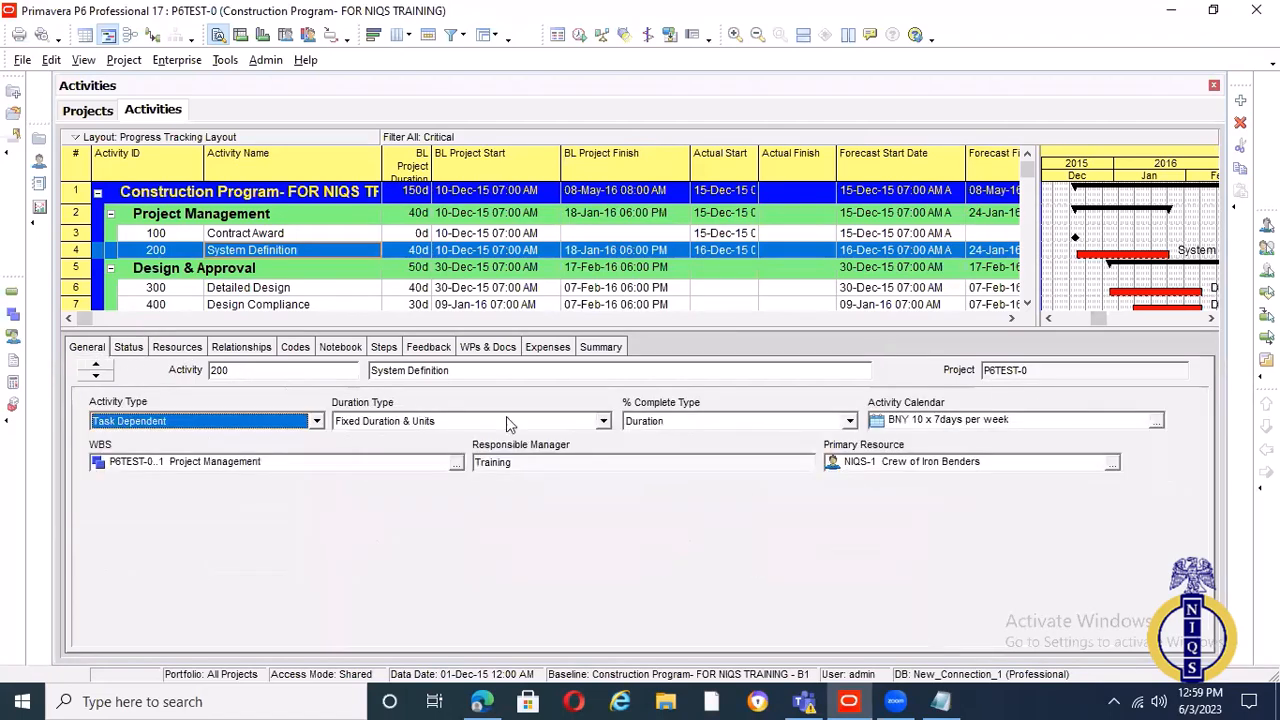
{"action": "left_click", "coordinate": [848, 424]}
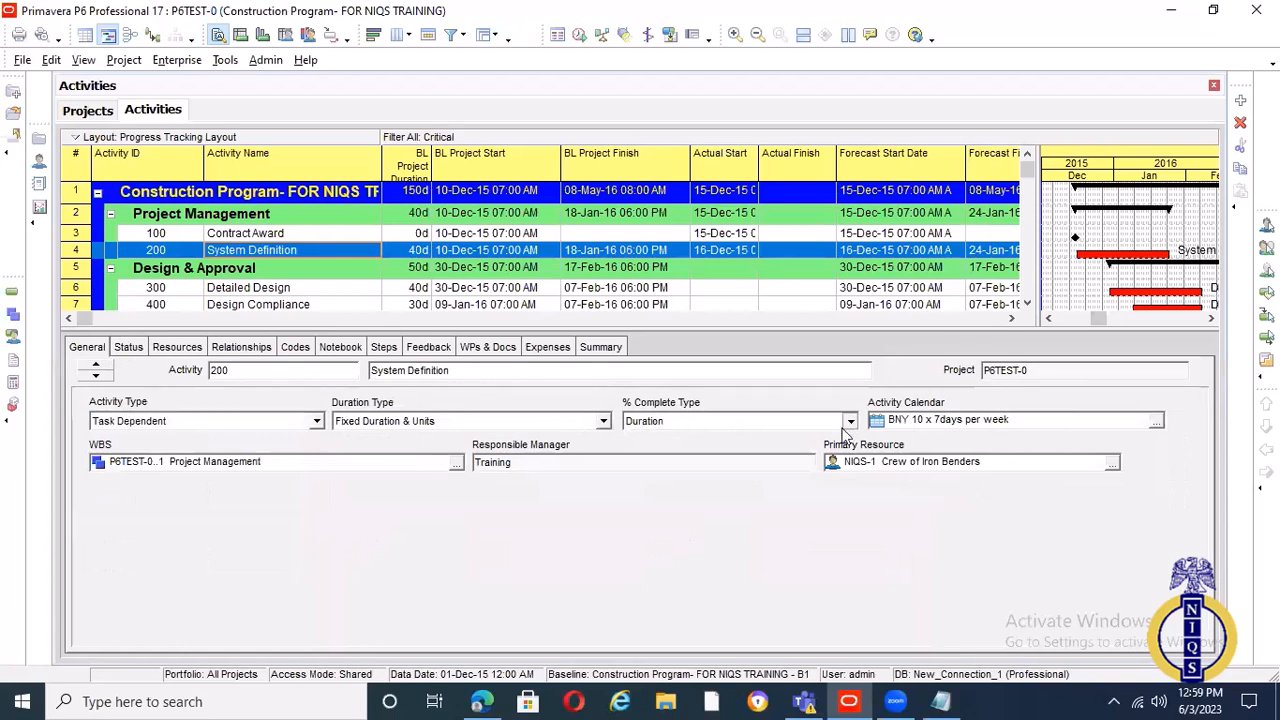
{"action": "left_click", "coordinate": [652, 465]}
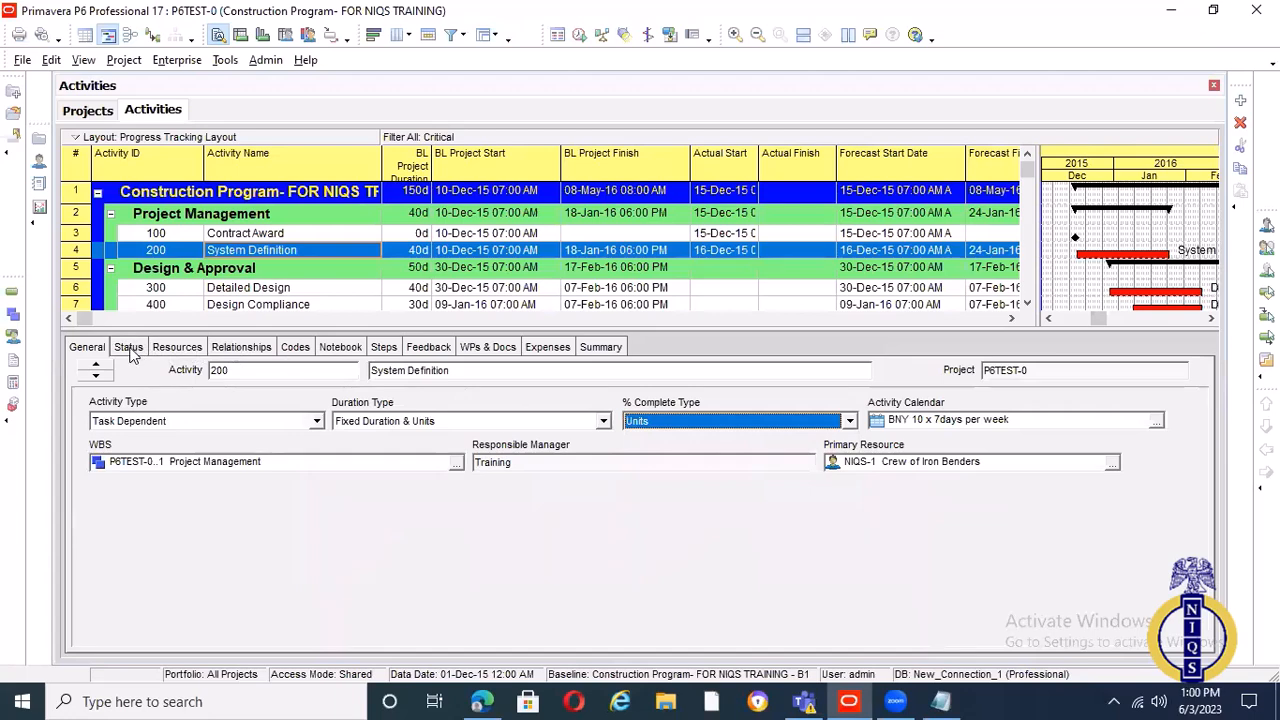
{"action": "left_click", "coordinate": [129, 348]}
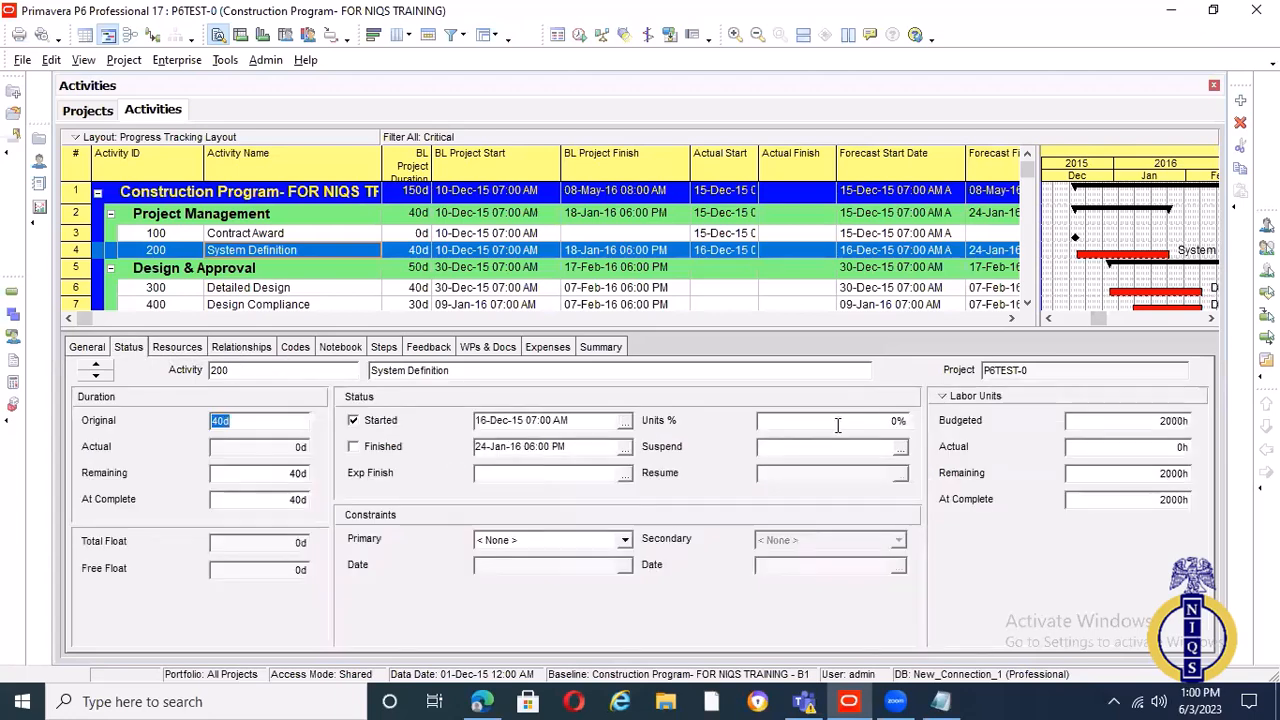
Try to set System Definition's units percent complete to 50 and to enter its actual labor units
{"action": "left_click", "coordinate": [760, 424]}
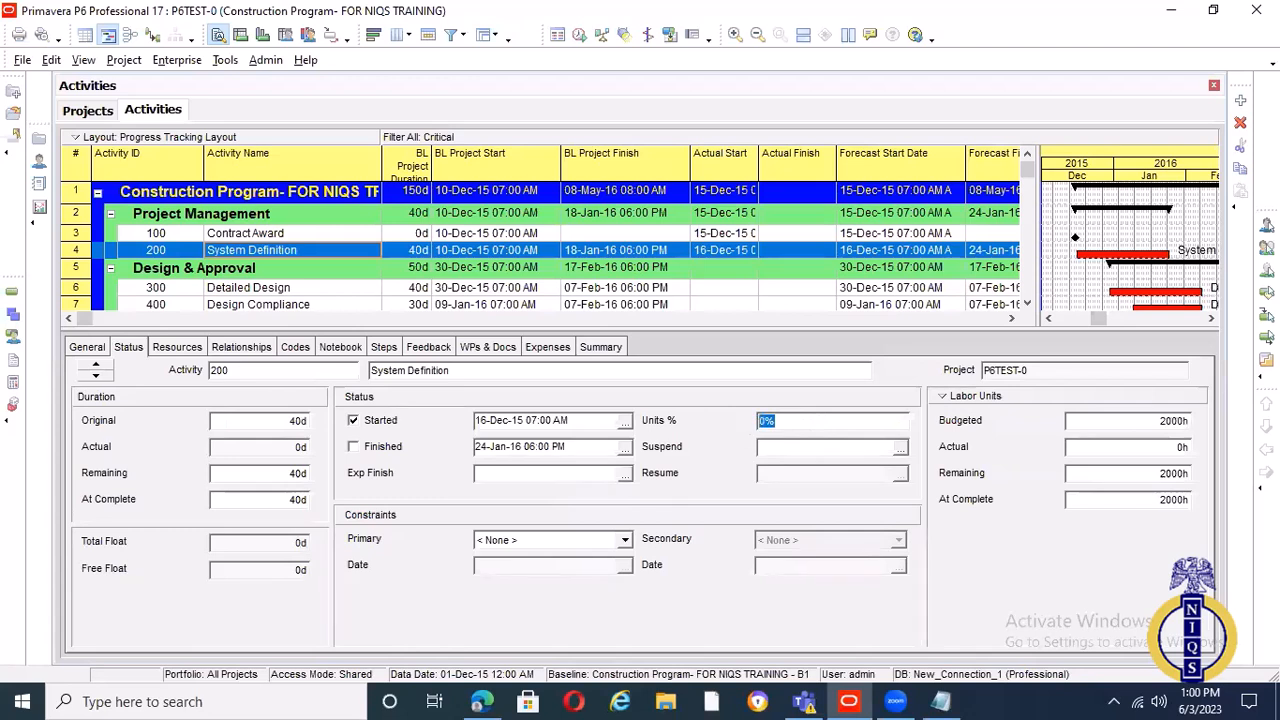
{"action": "type", "text": "50"}
{"action": "key", "text": "Escape"}
{"action": "left_click", "coordinate": [1128, 452]}
{"action": "type", "text": "1000"}
{"action": "key", "text": "Return"}
{"action": "left_click_drag", "start_coordinate": [1040, 168], "coordinate": [1066, 168]}
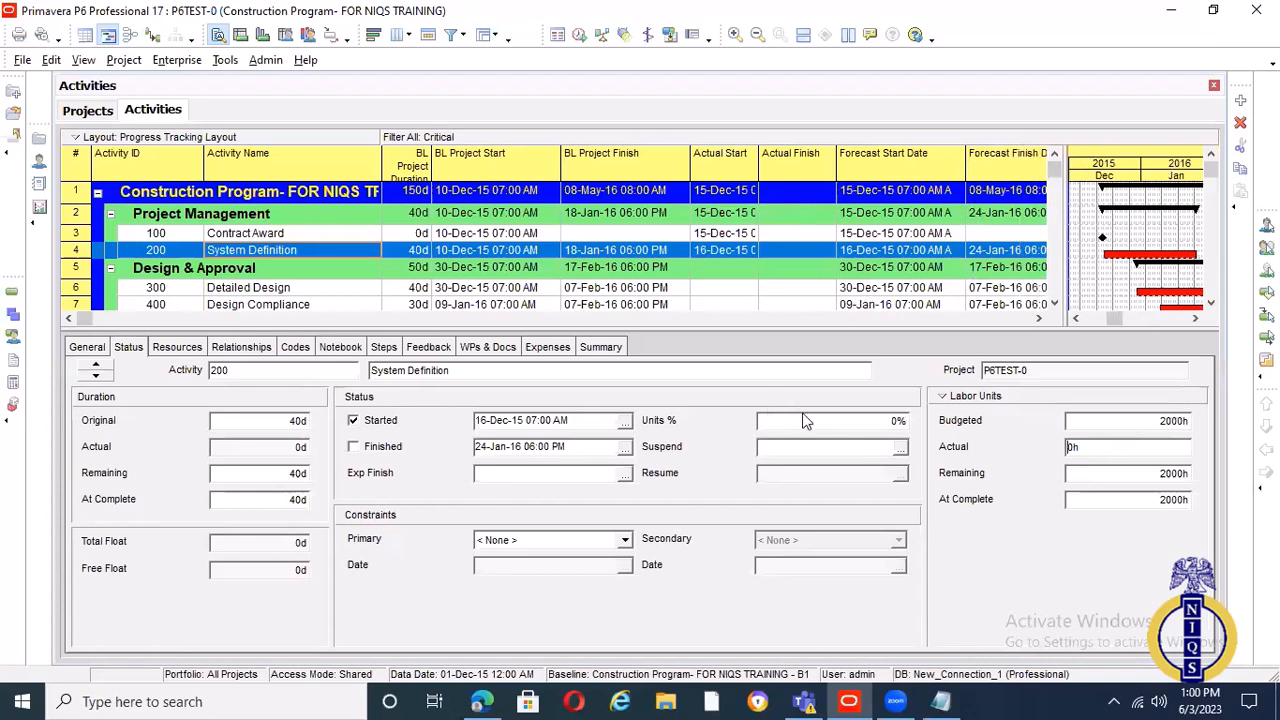
{"action": "left_click", "coordinate": [778, 424]}
{"action": "double_click", "coordinate": [759, 424]}
{"action": "type", "text": "50"}
{"action": "left_click", "coordinate": [487, 348]}
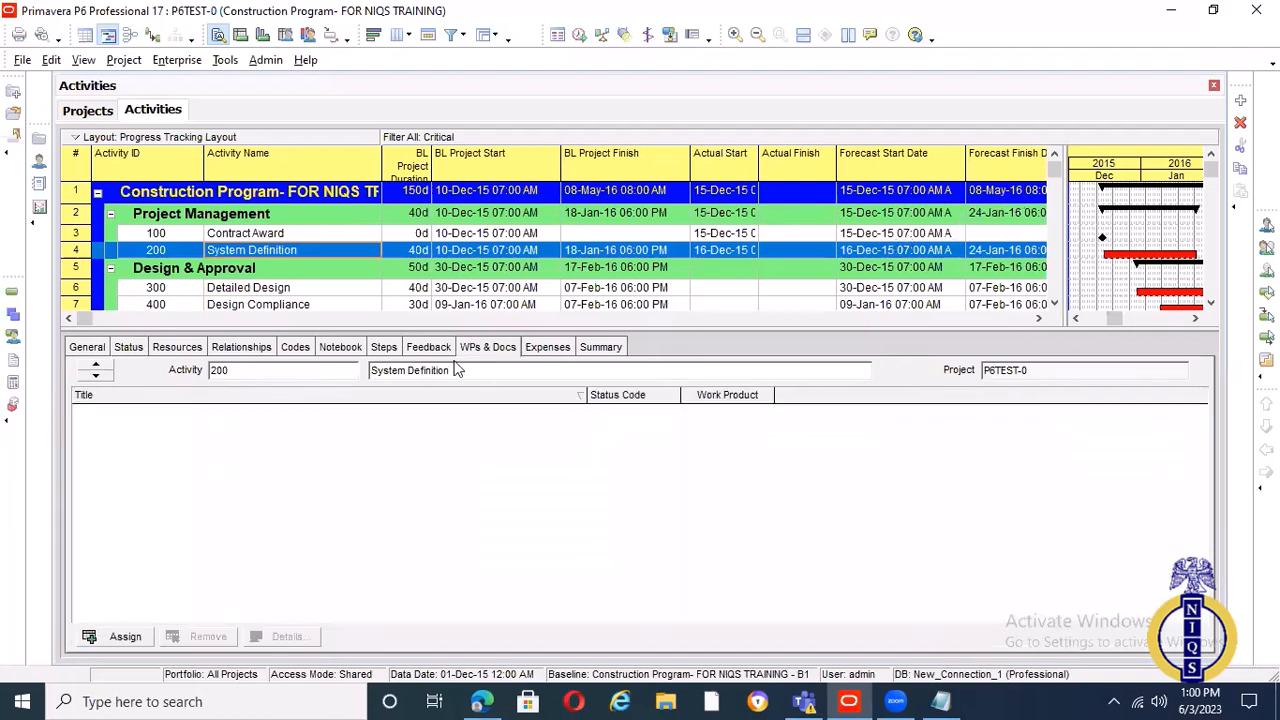
{"action": "left_click", "coordinate": [258, 421]}
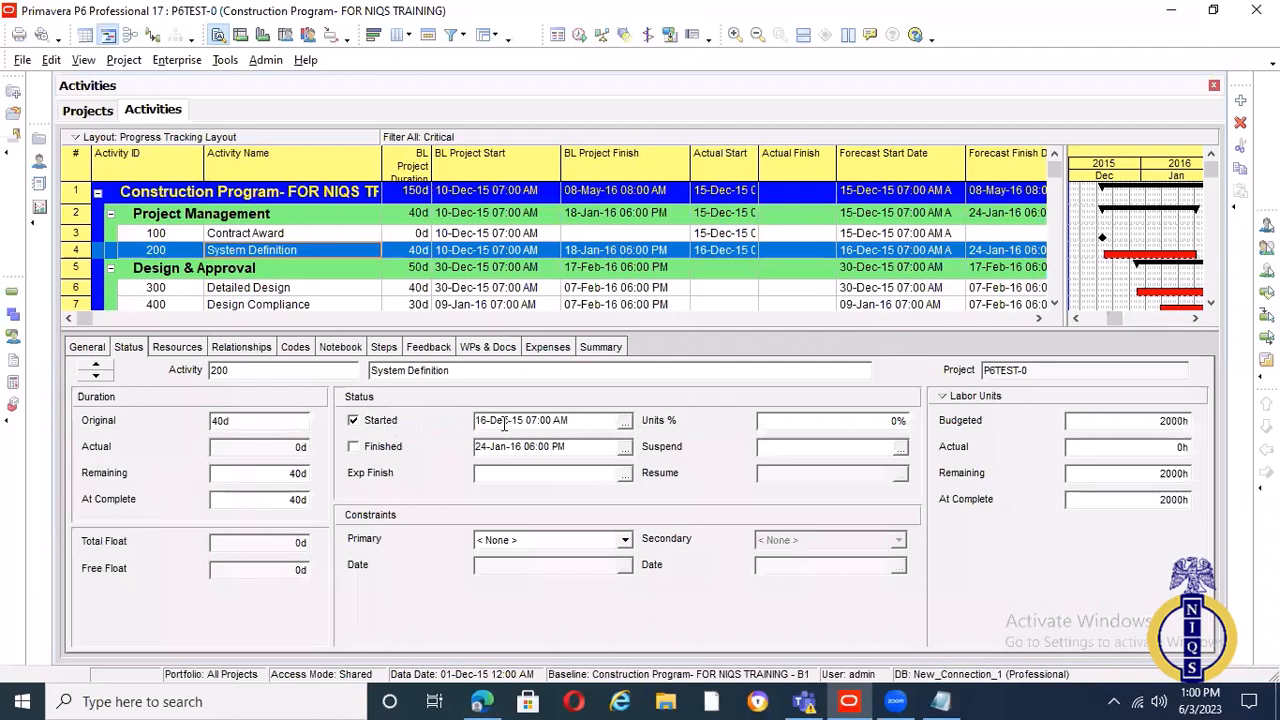
Mark Detailed Design as started on 30-Dec-15 07:00 AM and set its duration percent complete to 50%
{"action": "left_click", "coordinate": [460, 288]}
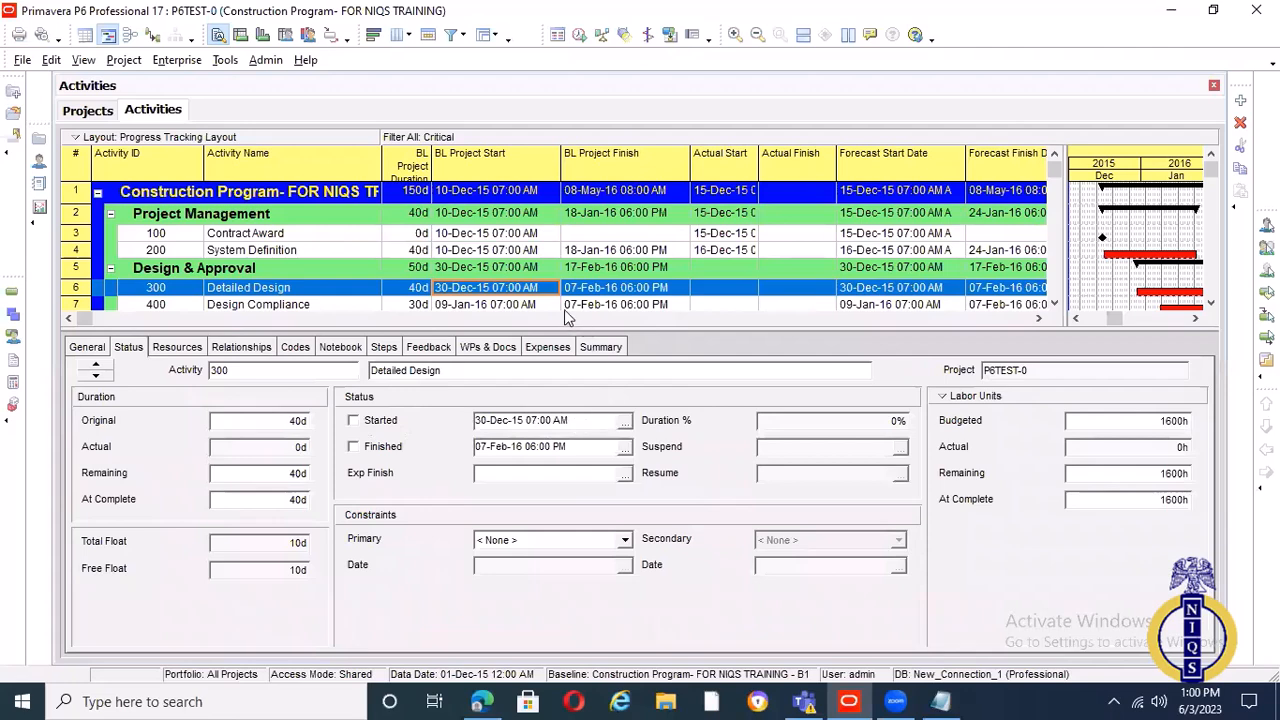
{"action": "left_click", "coordinate": [353, 420]}
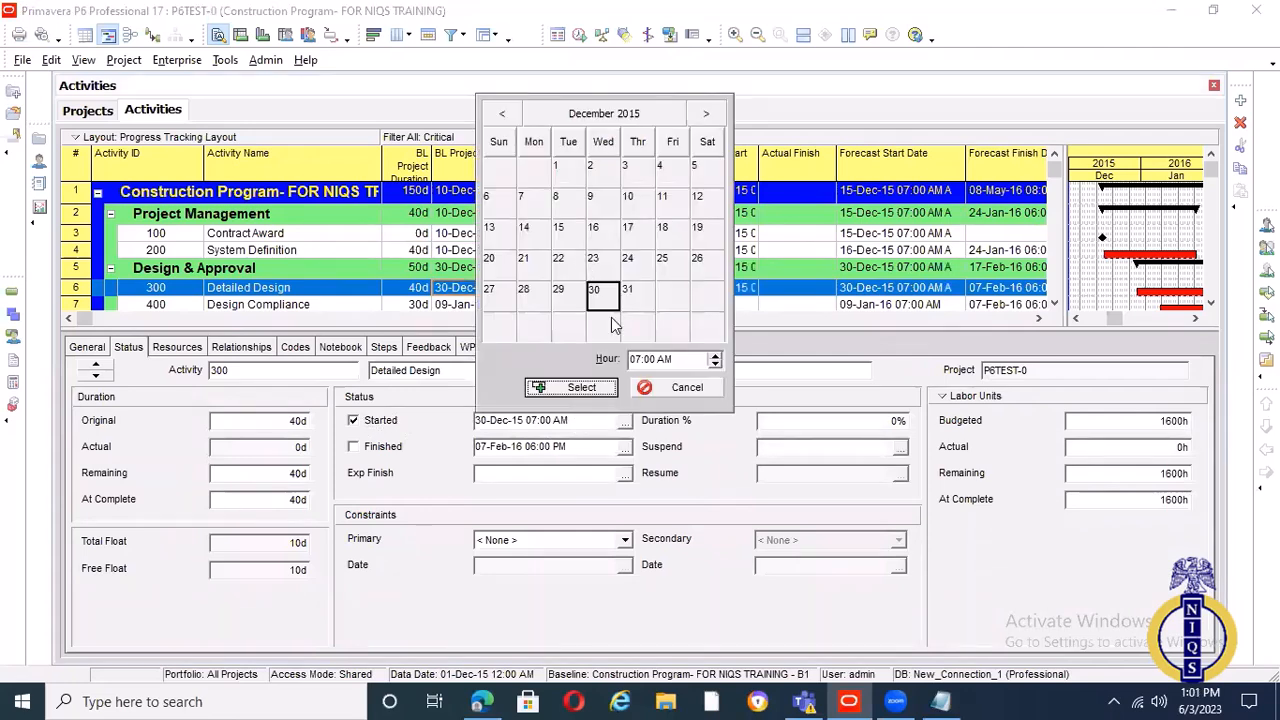
{"action": "left_click", "coordinate": [582, 388]}
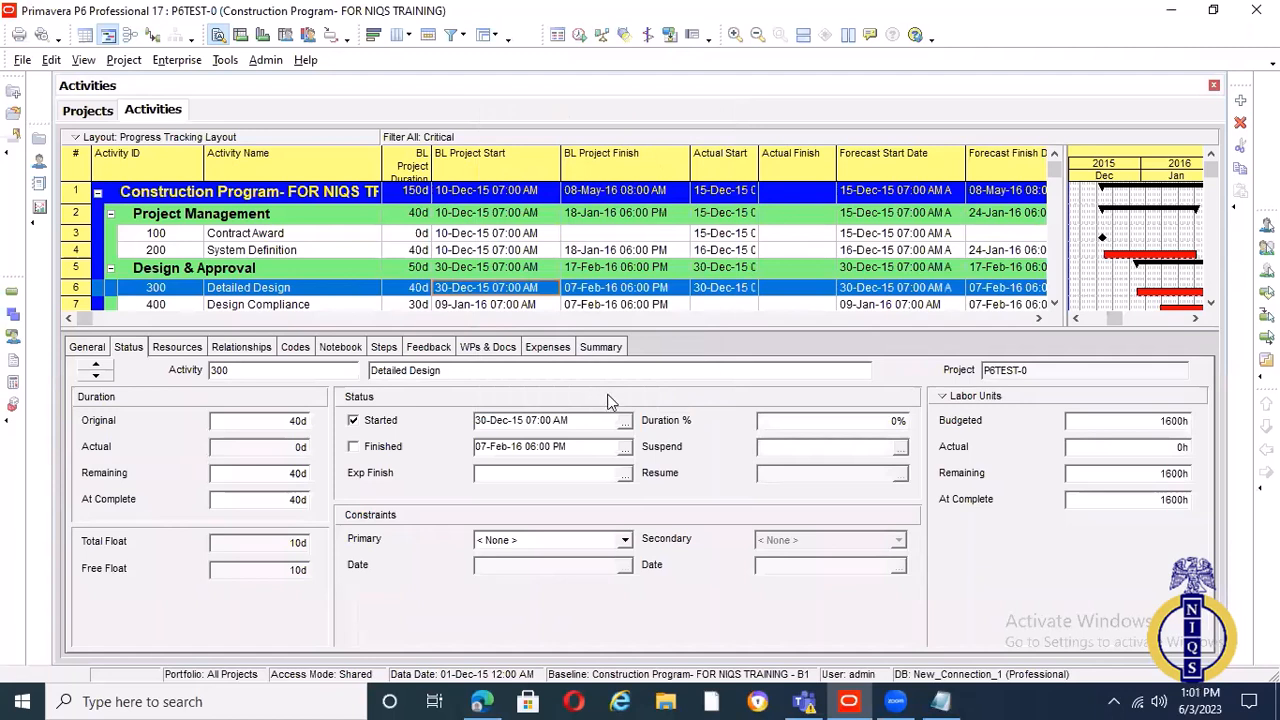
{"action": "left_click", "coordinate": [733, 421]}
{"action": "type", "text": "0"}
{"action": "key", "text": "Return"}
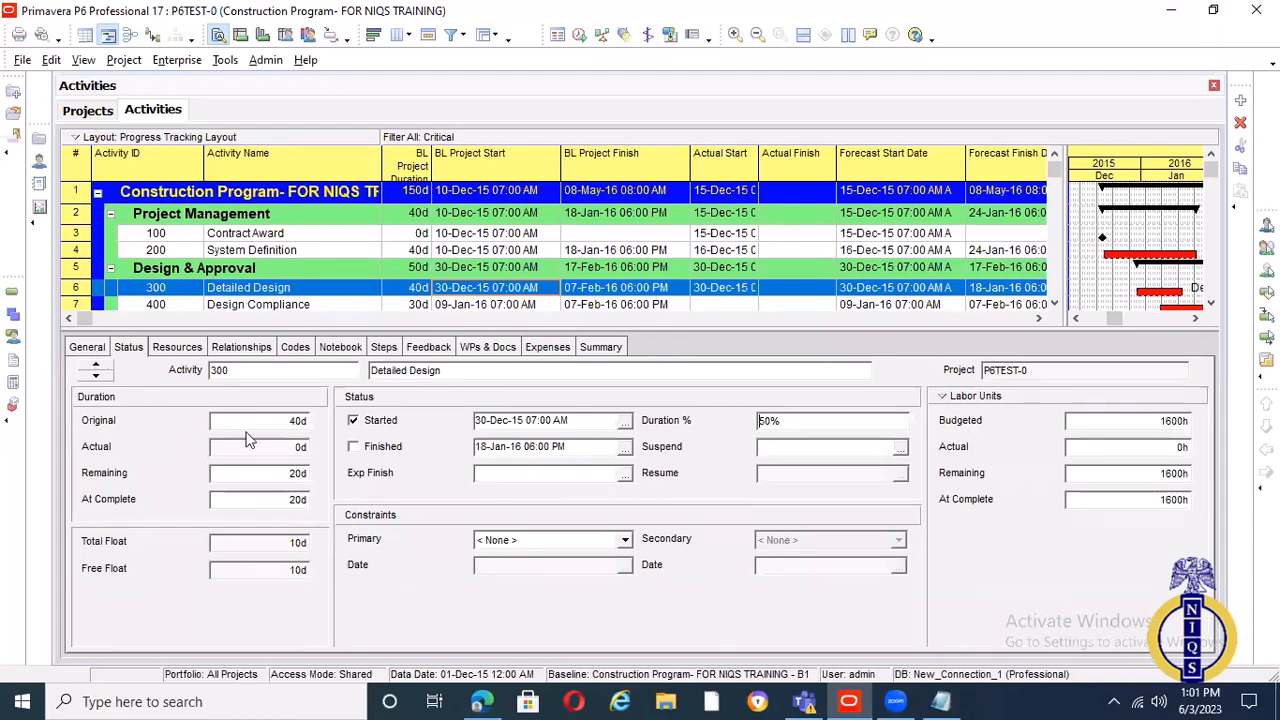
Change the percent complete type of Detailed Design to Units and go back to its status details
{"action": "left_click", "coordinate": [849, 422]}
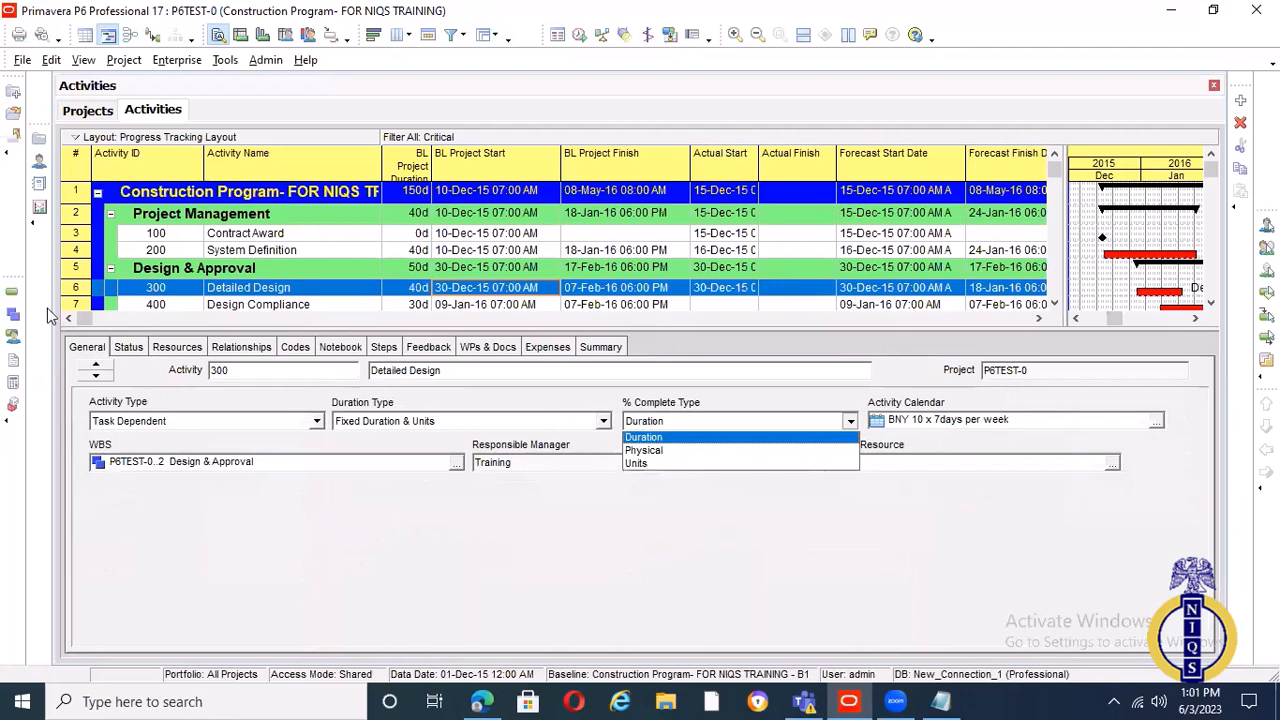
{"action": "left_click", "coordinate": [121, 349]}
{"action": "left_click", "coordinate": [128, 347]}
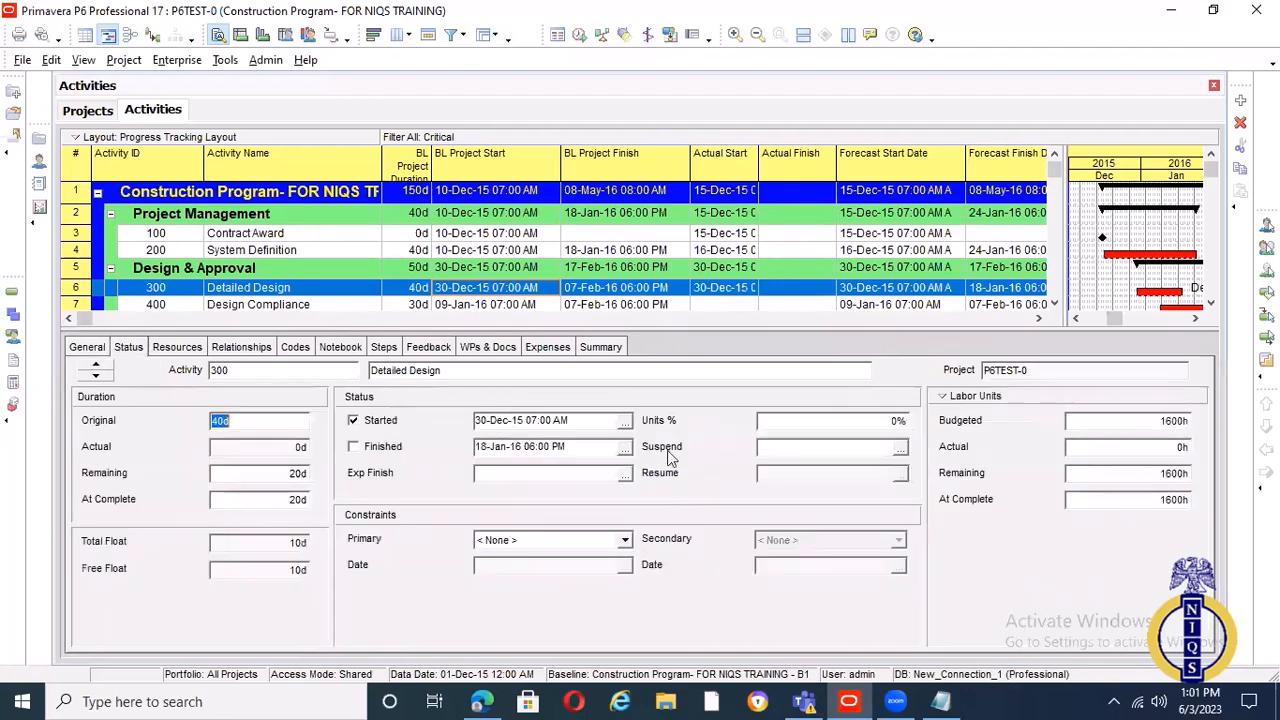
Try to set Detailed Design's units percent complete to 50% and to edit its actual labor units
{"action": "left_click", "coordinate": [779, 428]}
{"action": "type", "text": "50"}
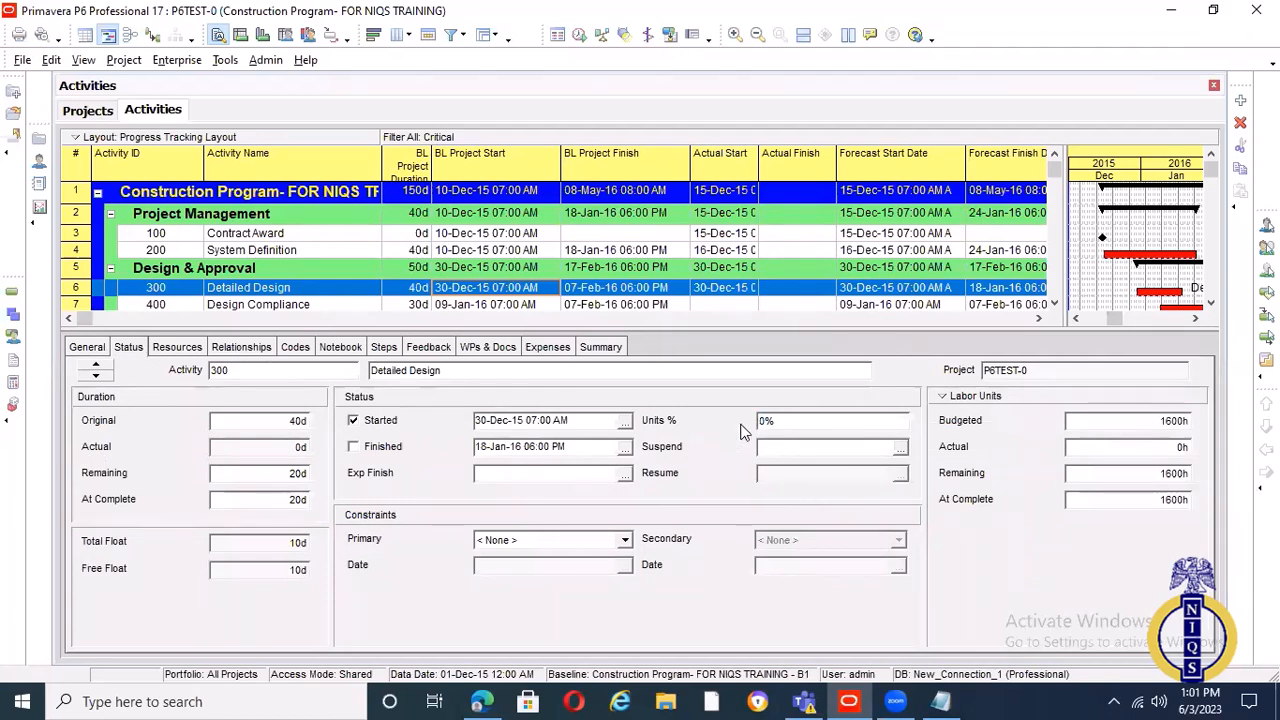
{"action": "left_click", "coordinate": [1124, 448]}
{"action": "key", "text": "Escape"}
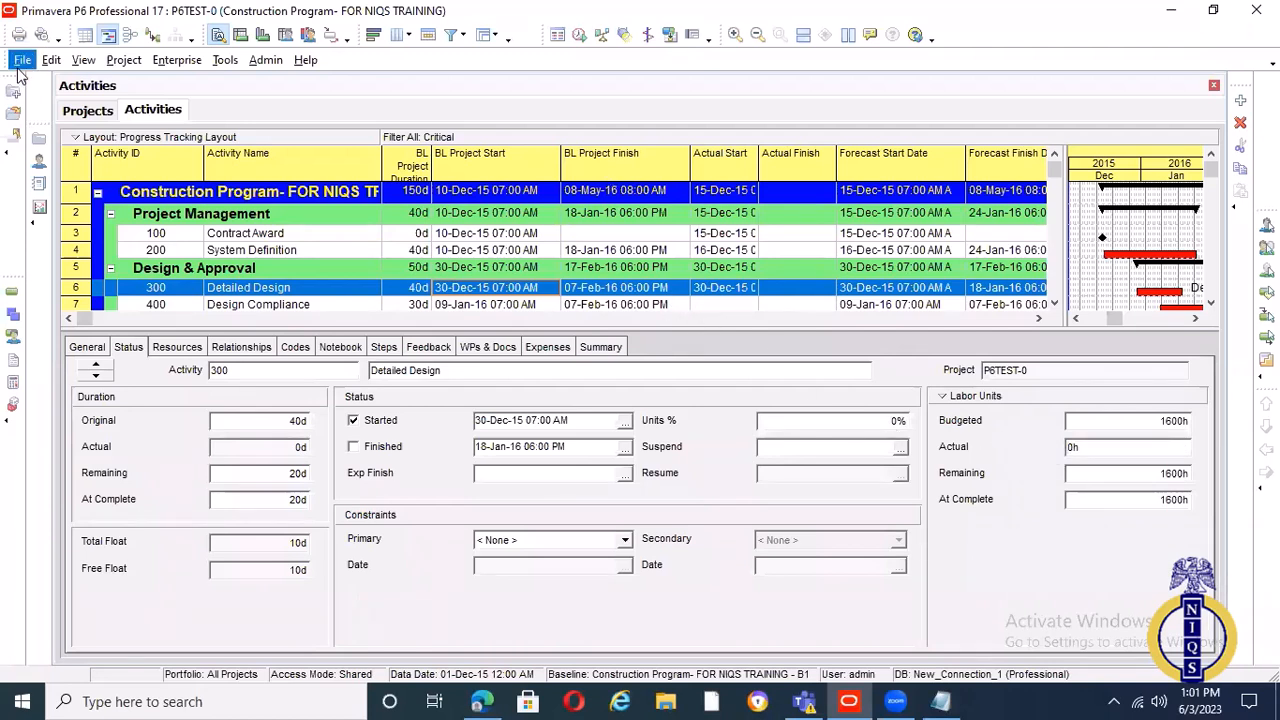
Refresh the activity data and open Detailed Design's units percent complete for editing again
{"action": "left_click", "coordinate": [21, 60]}
{"action": "left_click", "coordinate": [69, 139]}
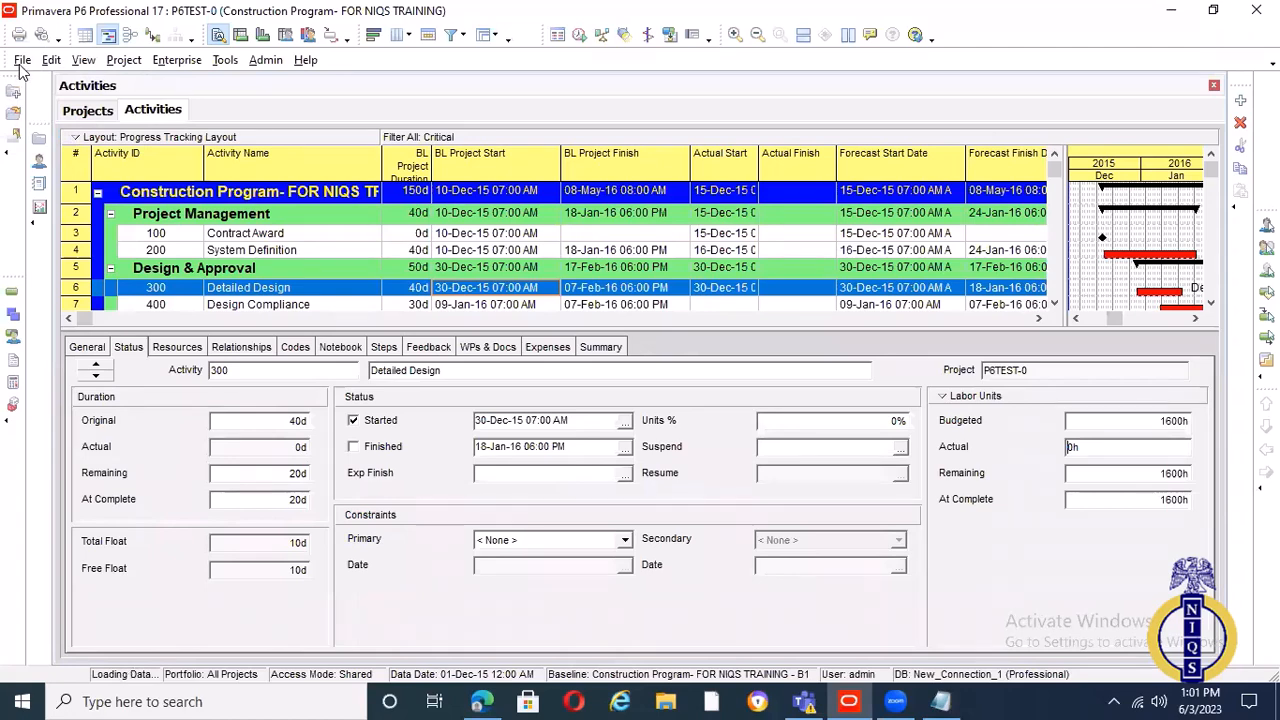
{"action": "left_click", "coordinate": [785, 421]}
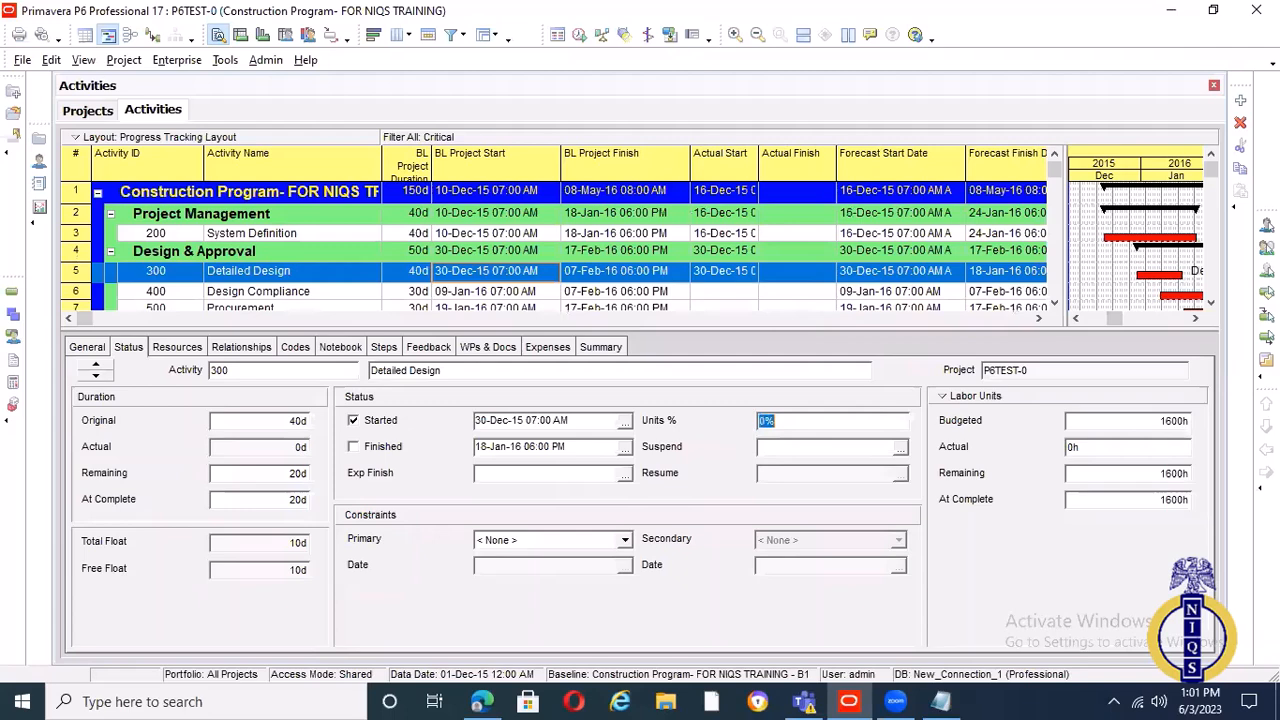
{"action": "left_click", "coordinate": [743, 429]}
Move the Physical % Complete column directly before Units % Complete, apply the columns, and widen the activity table over the Gantt chart
{"action": "left_click", "coordinate": [950, 152]}
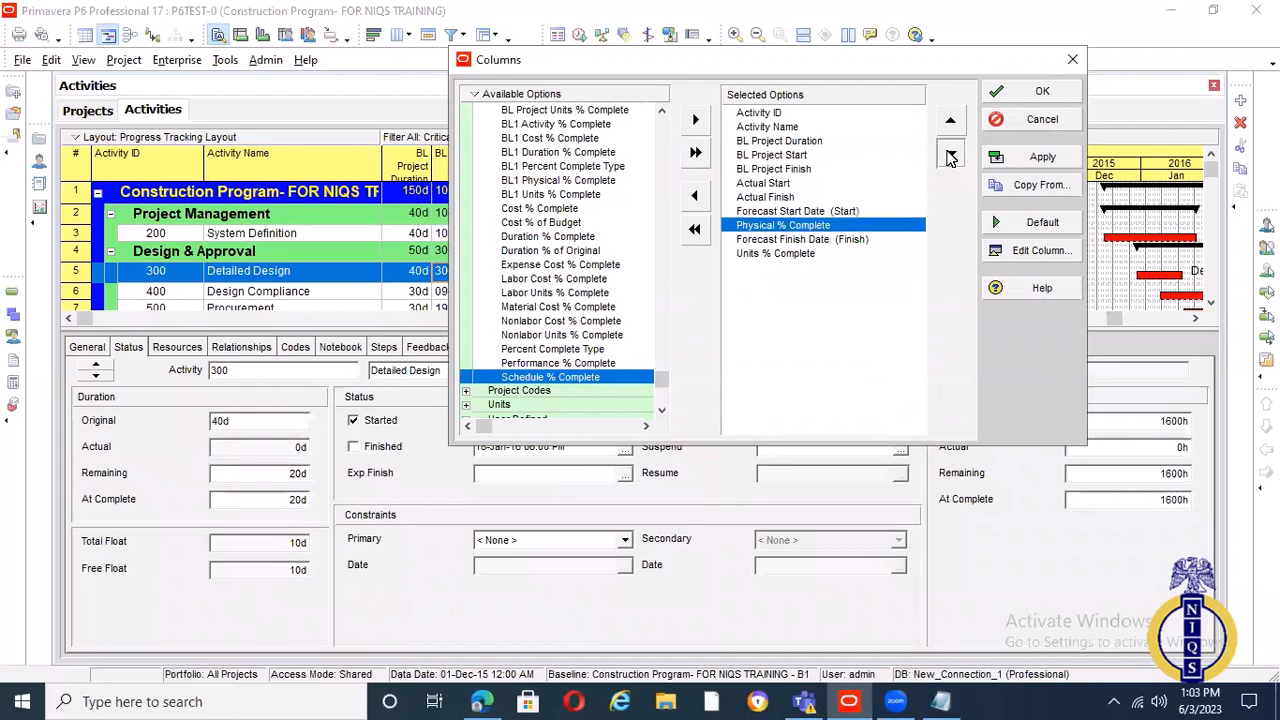
{"action": "left_click", "coordinate": [950, 152]}
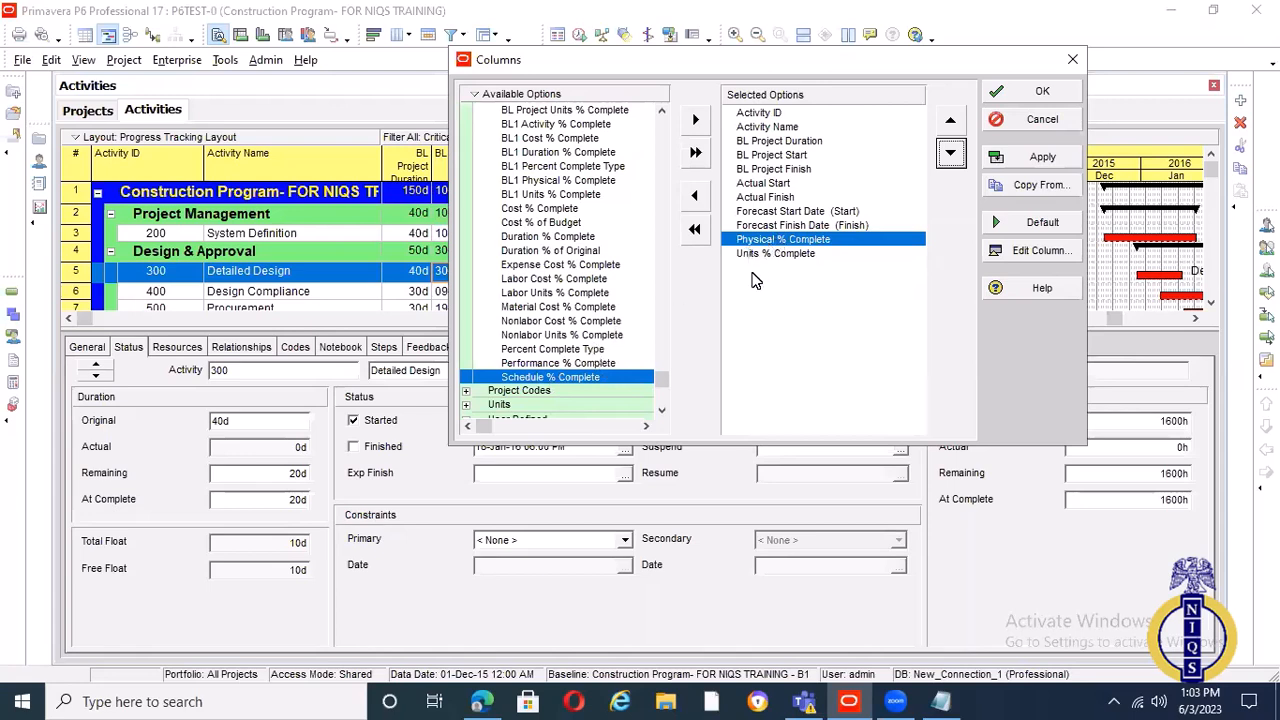
{"action": "left_click", "coordinate": [1040, 163]}
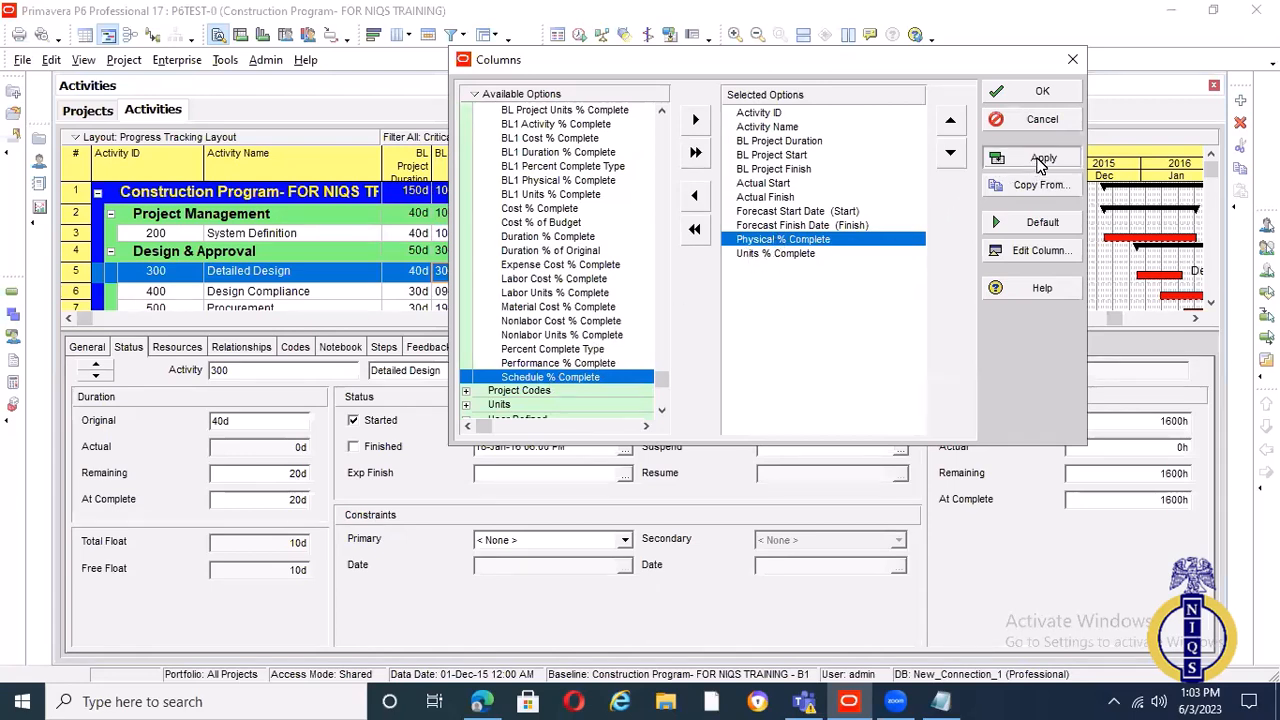
{"action": "left_click", "coordinate": [1042, 96]}
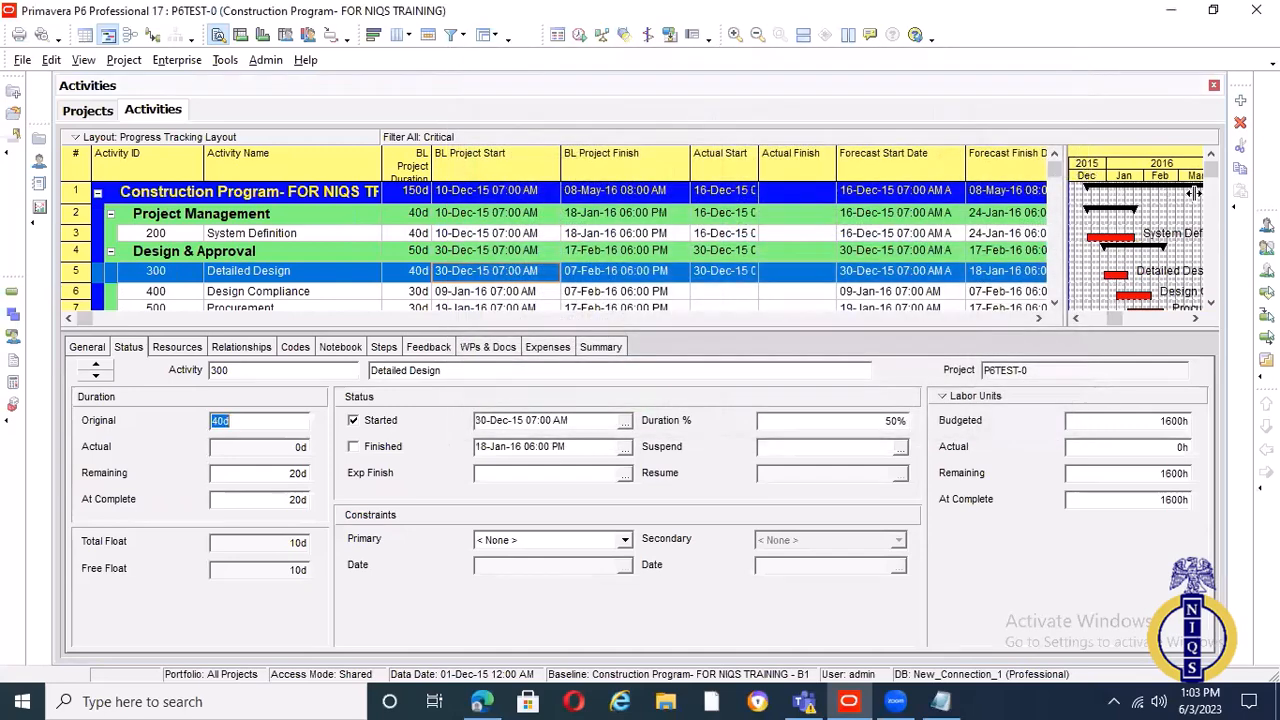
{"action": "left_click_drag", "start_coordinate": [1193, 193], "coordinate": [1202, 197]}
{"action": "left_click", "coordinate": [1168, 320]}
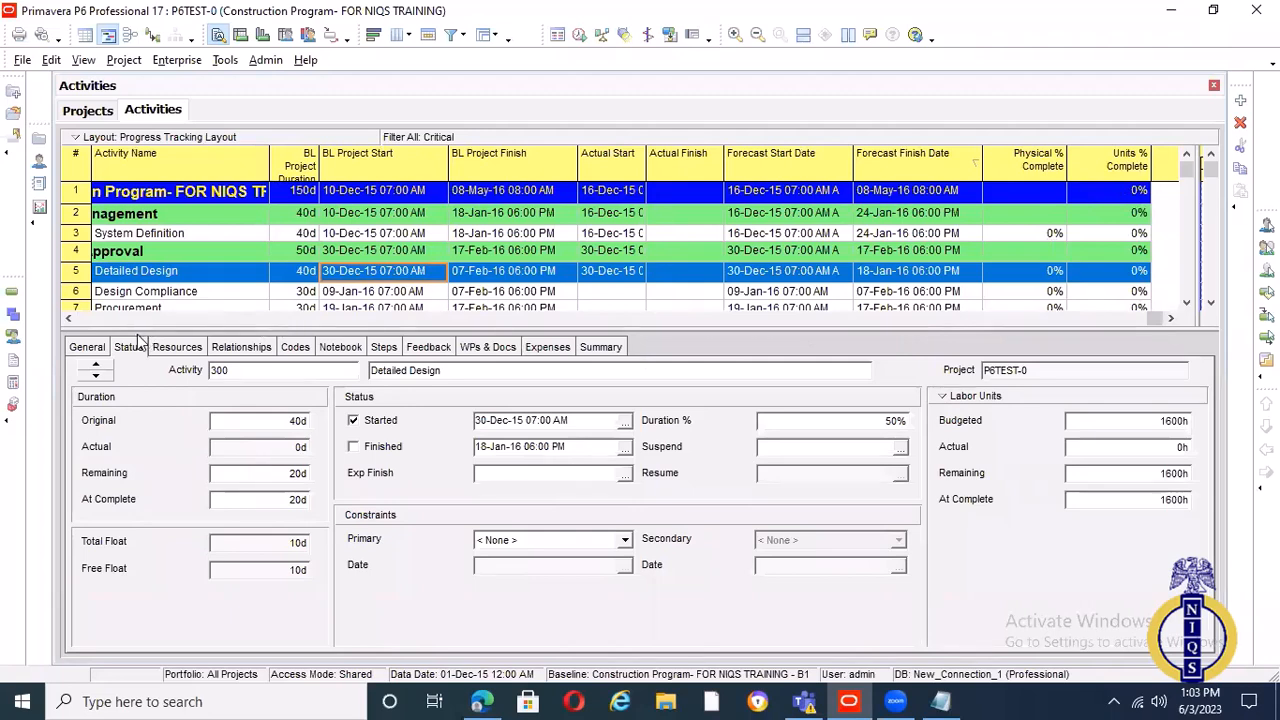
Collapse the Construction Program to examine its project-level percent complete columns, and expand its activities again
{"action": "left_click", "coordinate": [83, 320]}
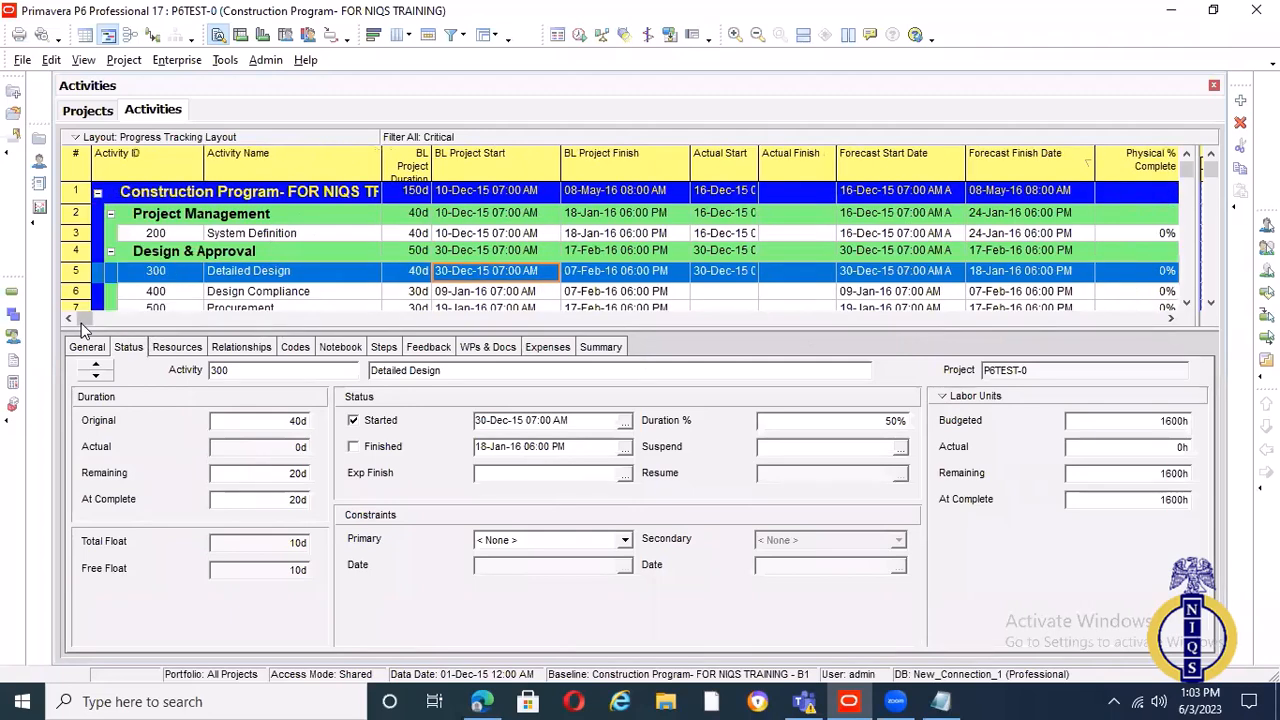
{"action": "left_click", "coordinate": [98, 194]}
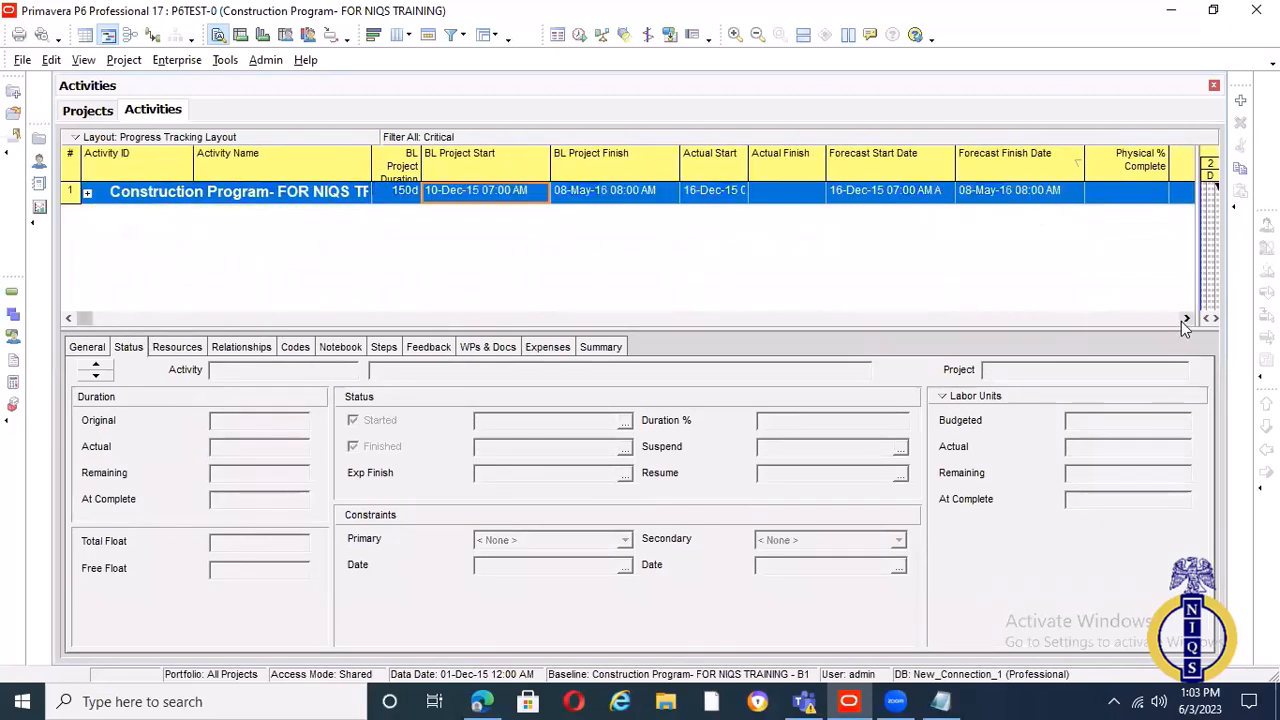
{"action": "left_click", "coordinate": [1184, 319]}
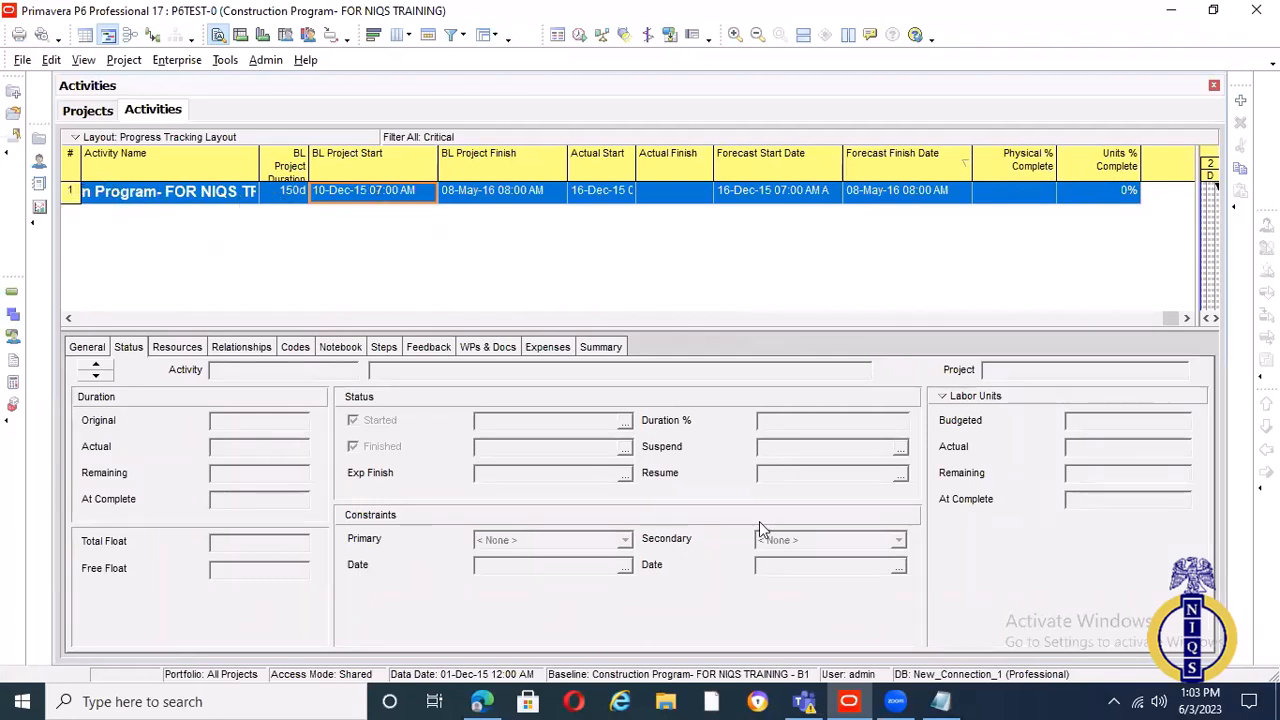
{"action": "left_click", "coordinate": [68, 318]}
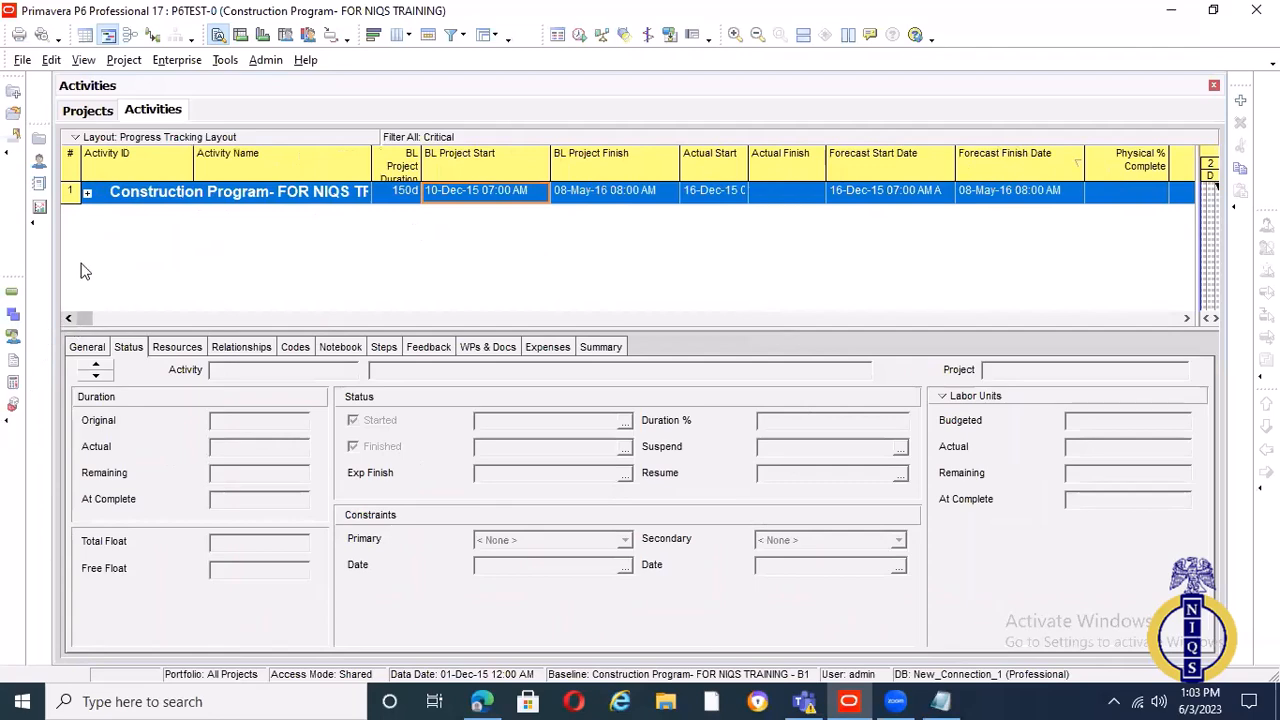
{"action": "left_click", "coordinate": [87, 194]}
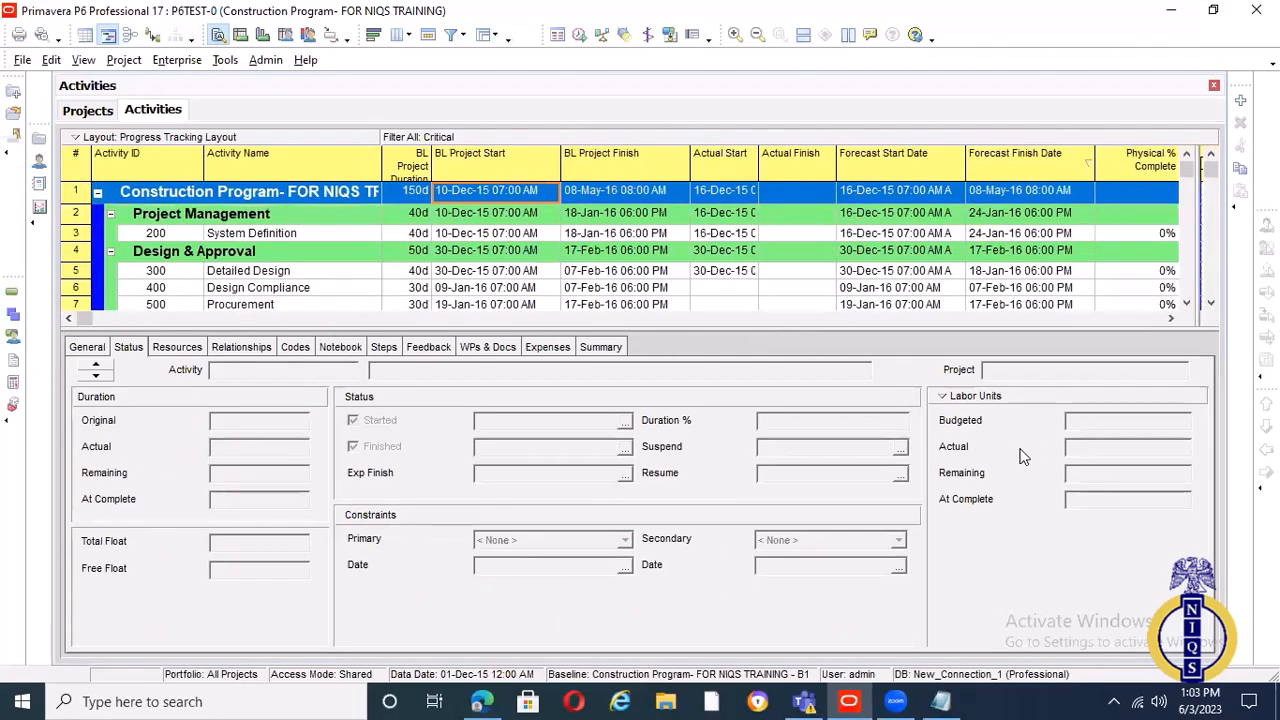
{"action": "left_click", "coordinate": [1171, 320]}
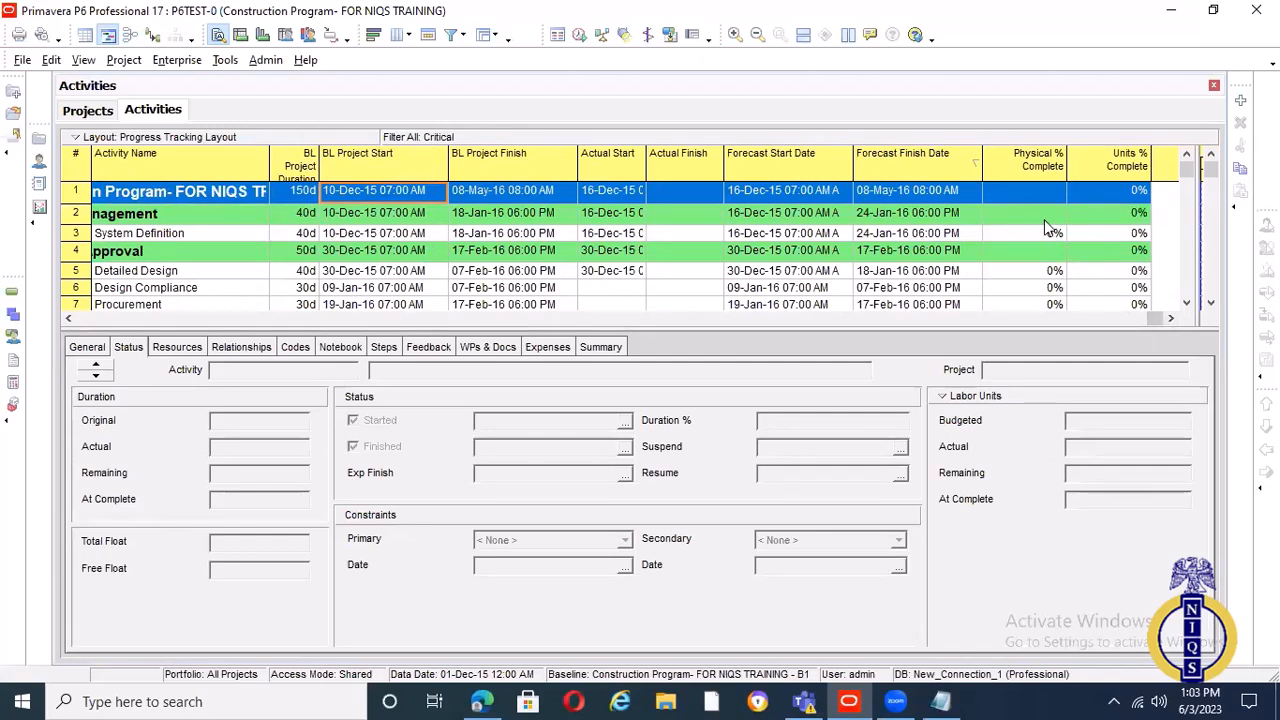
Try to set System Definition's Units % Complete to 5% directly in the activity table
{"action": "left_click", "coordinate": [1136, 234]}
{"action": "left_click", "coordinate": [1130, 232]}
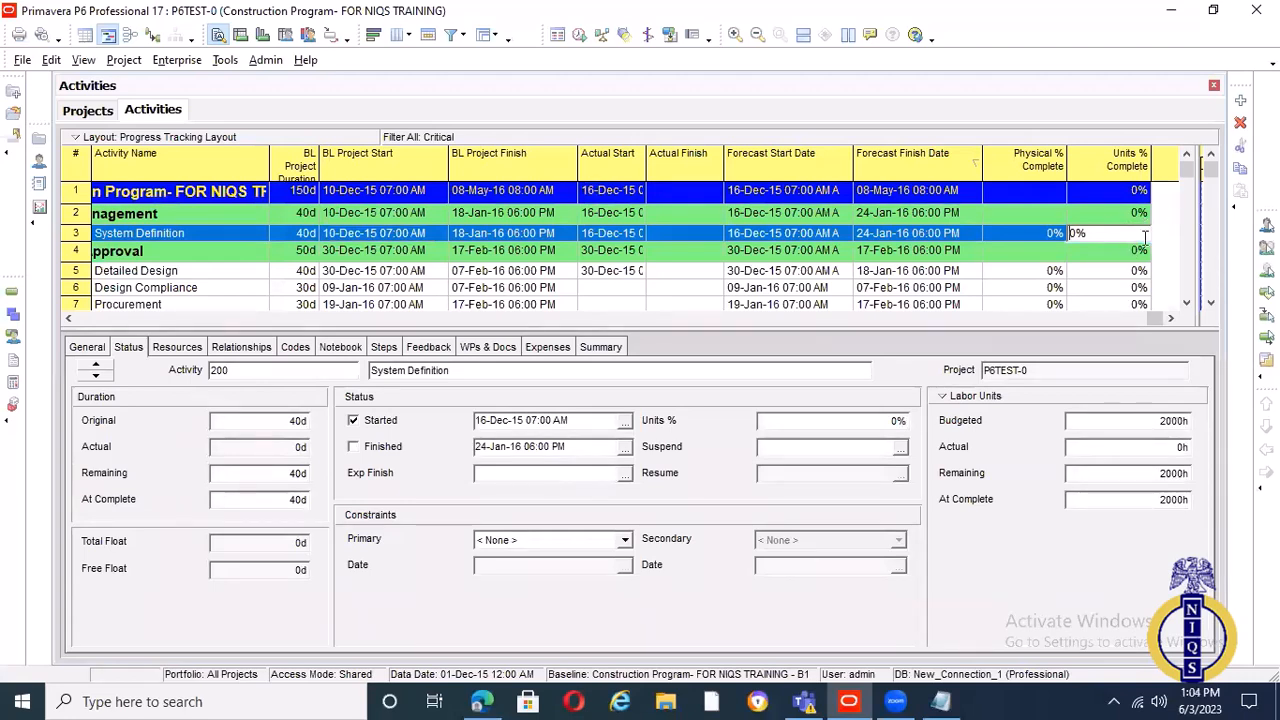
{"action": "left_click", "coordinate": [1106, 253]}
{"action": "double_click", "coordinate": [1116, 233]}
{"action": "left_click", "coordinate": [1096, 232]}
{"action": "type", "text": "5"}
{"action": "key", "text": "Return"}
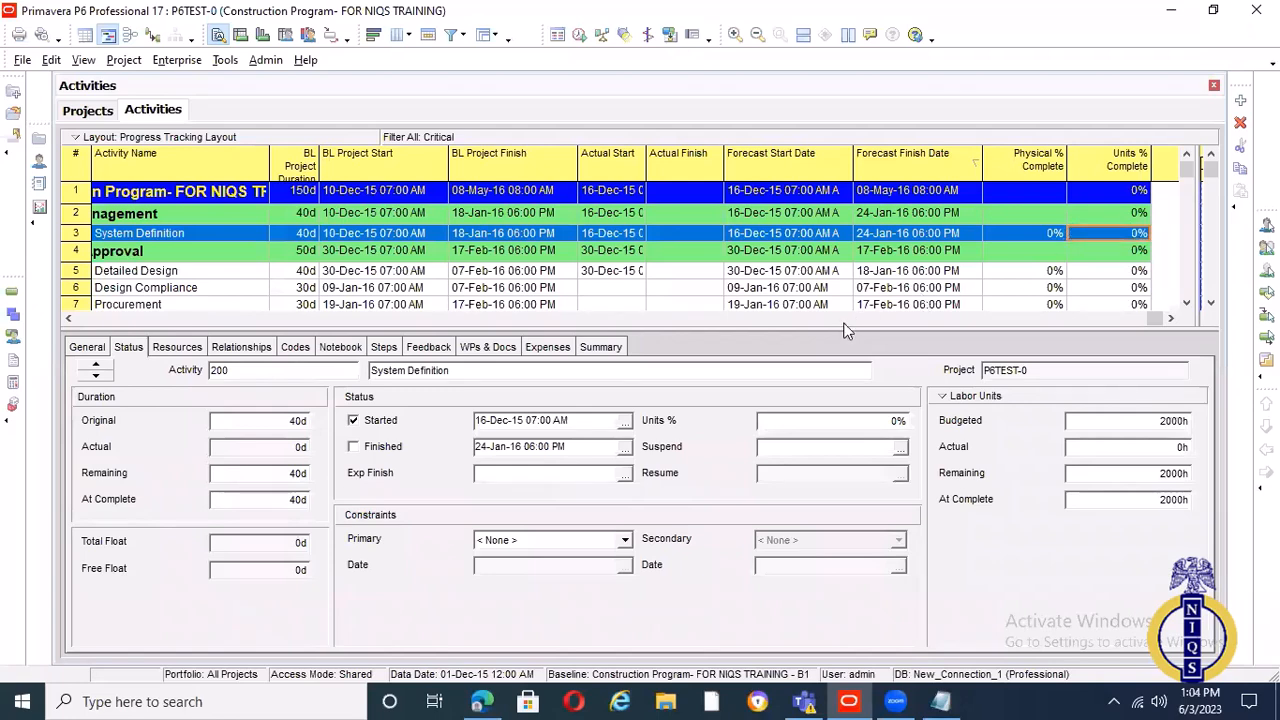
Change the percent complete type of System Definition to Duration
{"action": "left_click", "coordinate": [96, 350]}
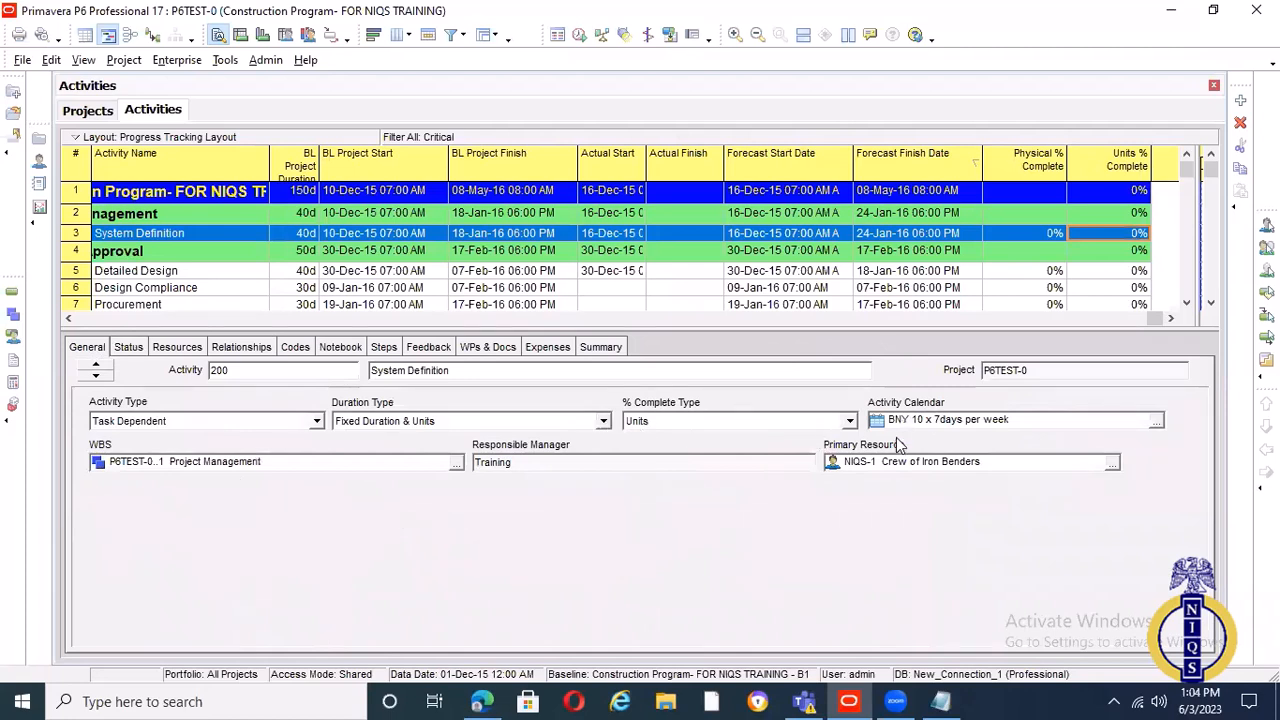
{"action": "left_click", "coordinate": [850, 421]}
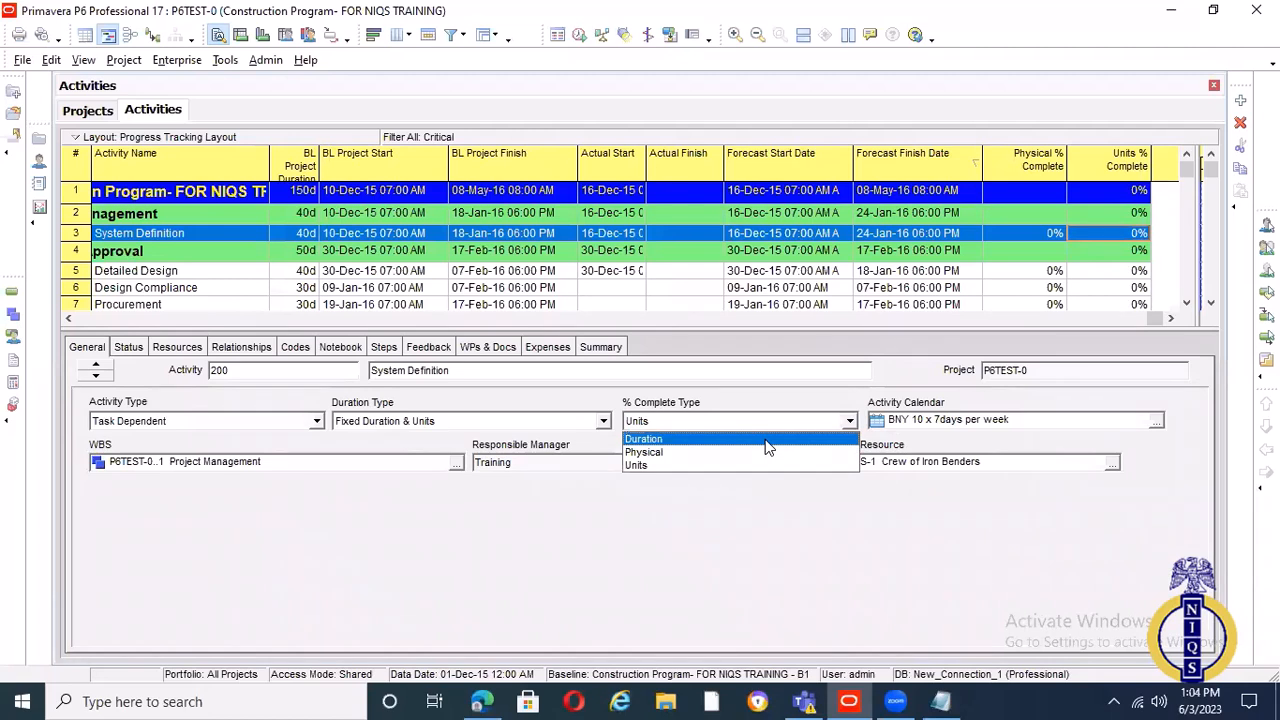
{"action": "left_click", "coordinate": [771, 441]}
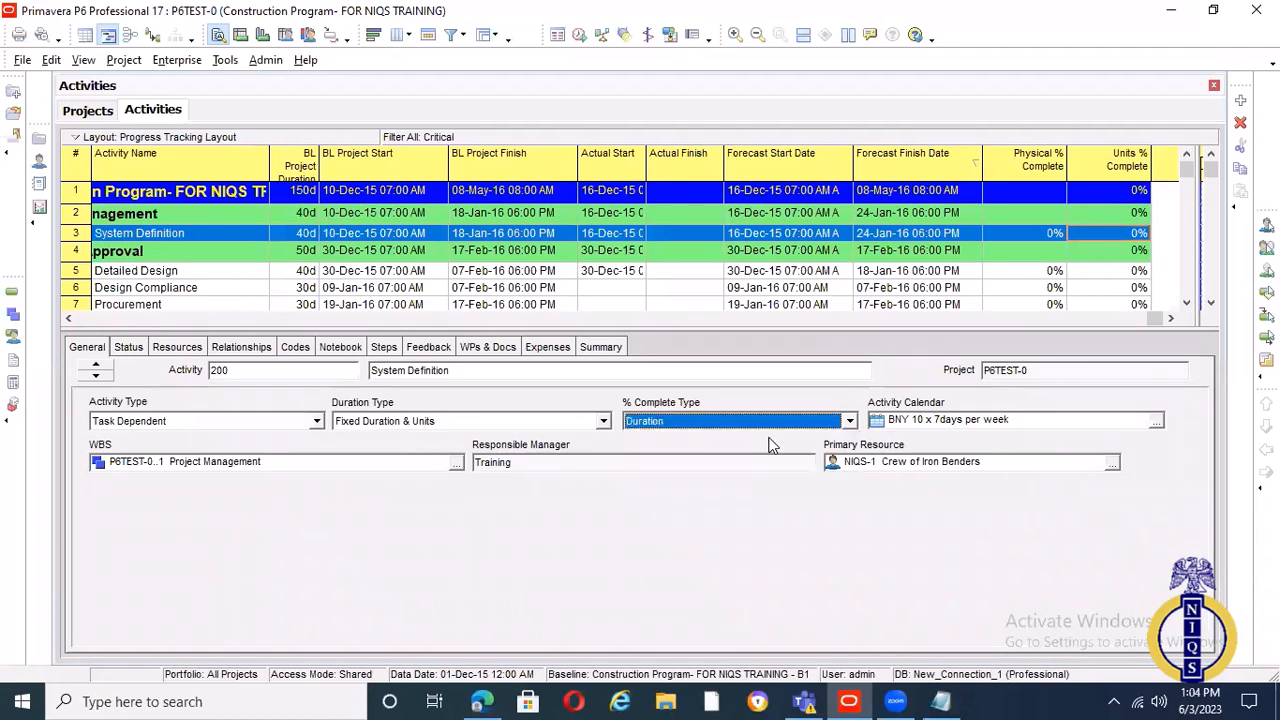
Try to set System Definition's Units % Complete to 50% in the activity table
{"action": "left_click", "coordinate": [1117, 232]}
{"action": "left_click", "coordinate": [1090, 233]}
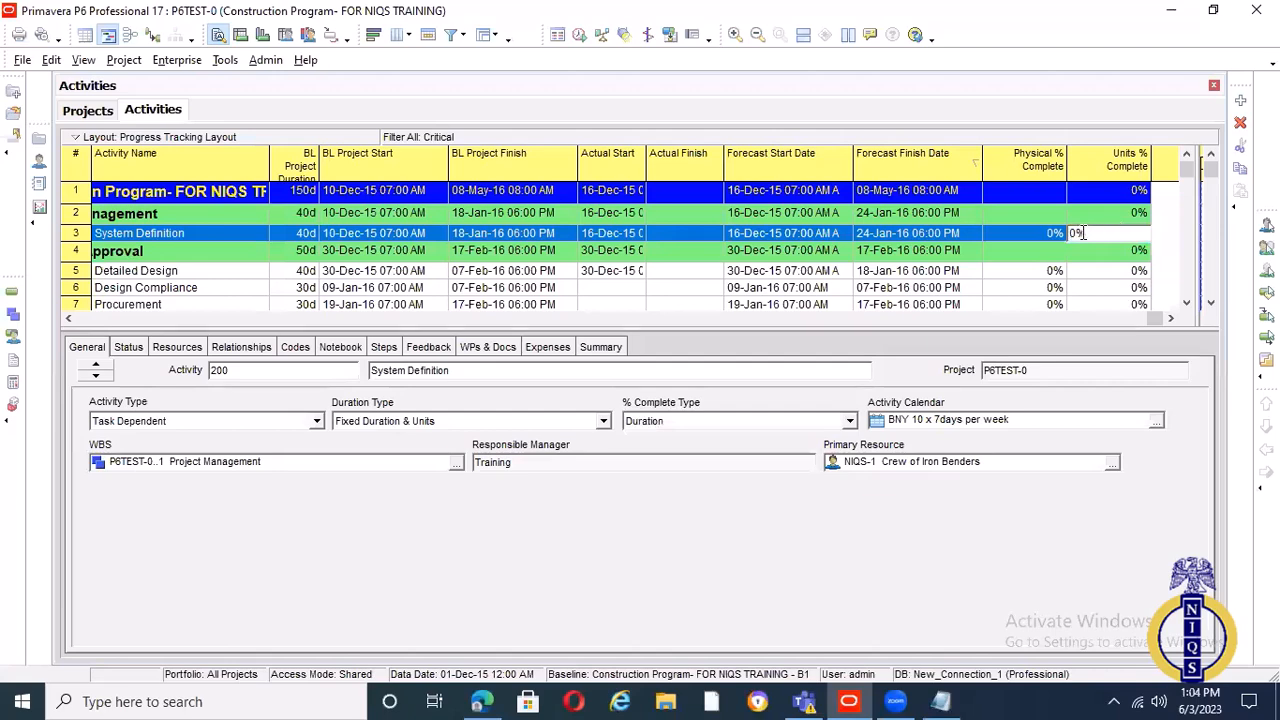
{"action": "type", "text": "50"}
{"action": "key", "text": "Return"}
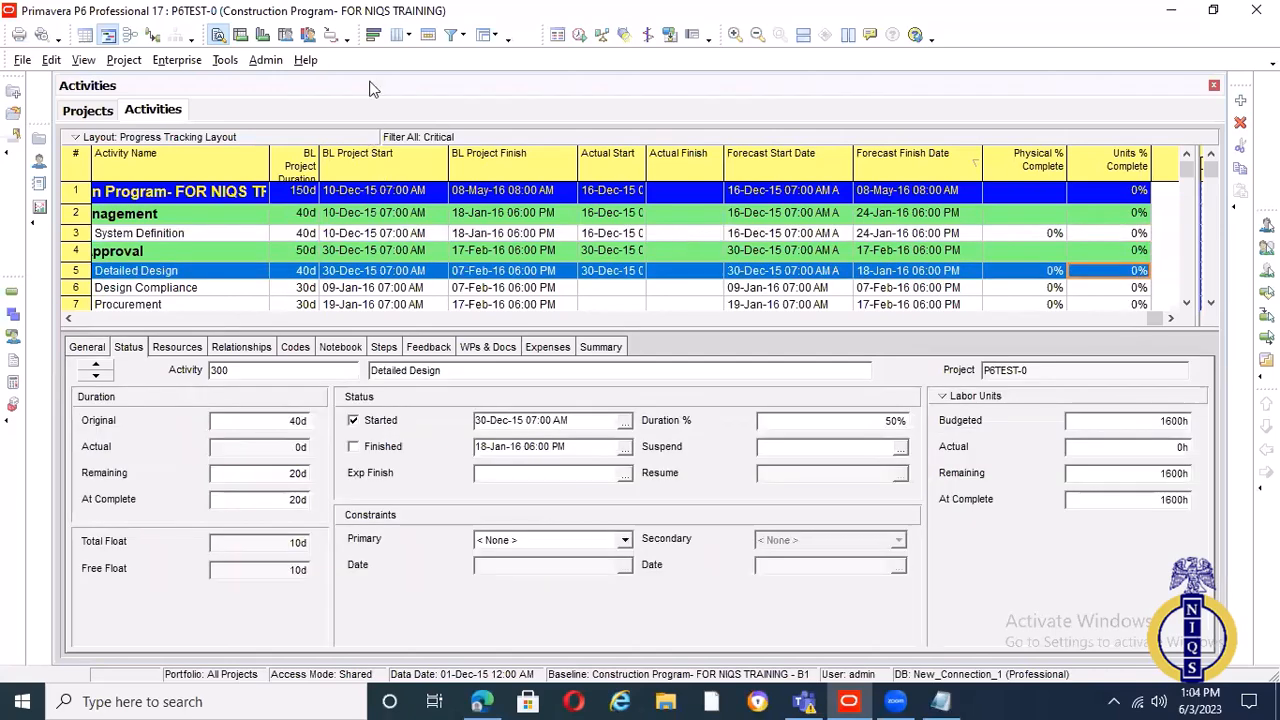
Examine Detailed Design's actual and remaining durations and the labor, nonlabor and material categories available in its status details
{"action": "key", "text": "alt+p"}
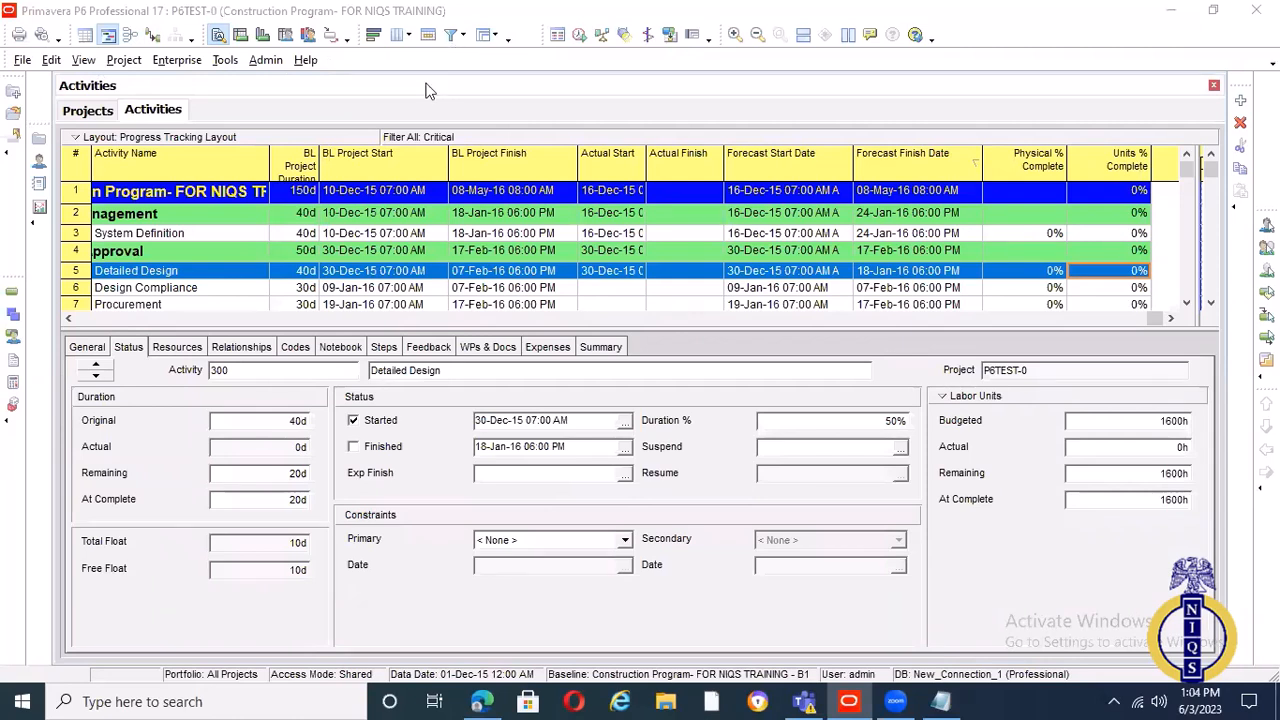
{"action": "left_click", "coordinate": [260, 449]}
{"action": "left_click_drag", "start_coordinate": [260, 449], "coordinate": [205, 456]}
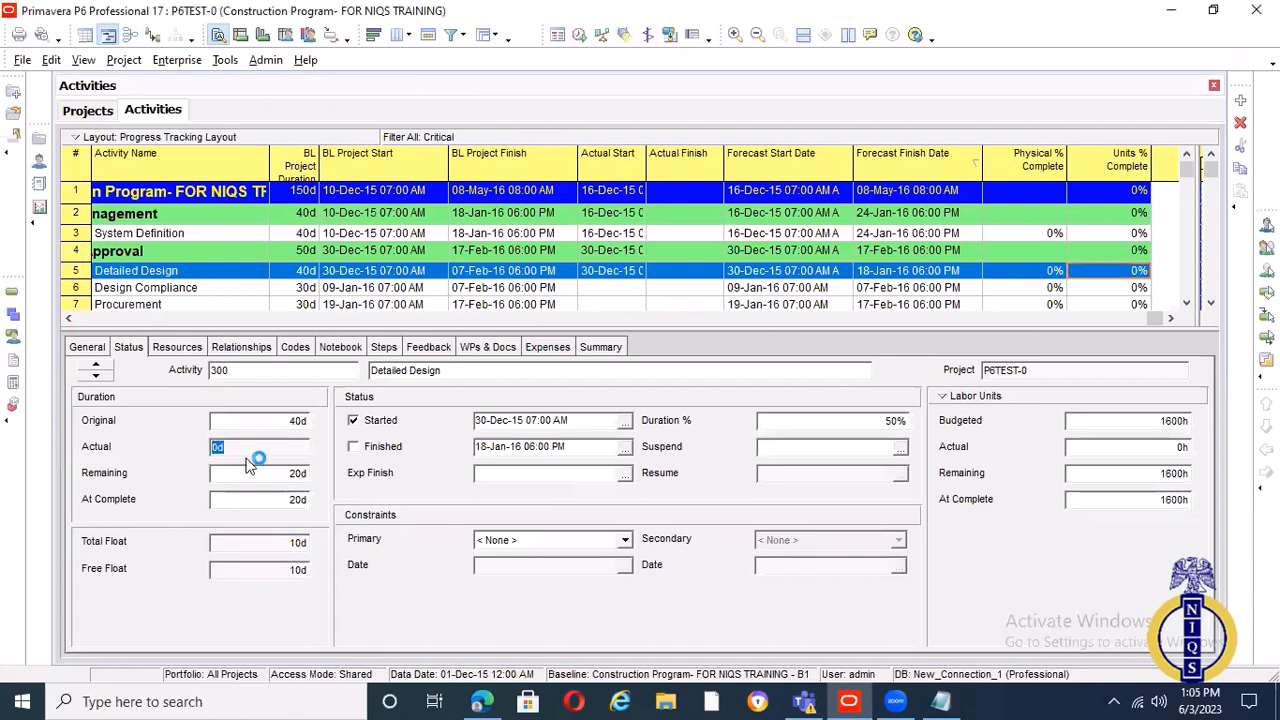
{"action": "left_click", "coordinate": [243, 448]}
{"action": "left_click", "coordinate": [292, 472]}
{"action": "left_click_drag", "start_coordinate": [243, 473], "coordinate": [204, 477]}
{"action": "left_click", "coordinate": [944, 400]}
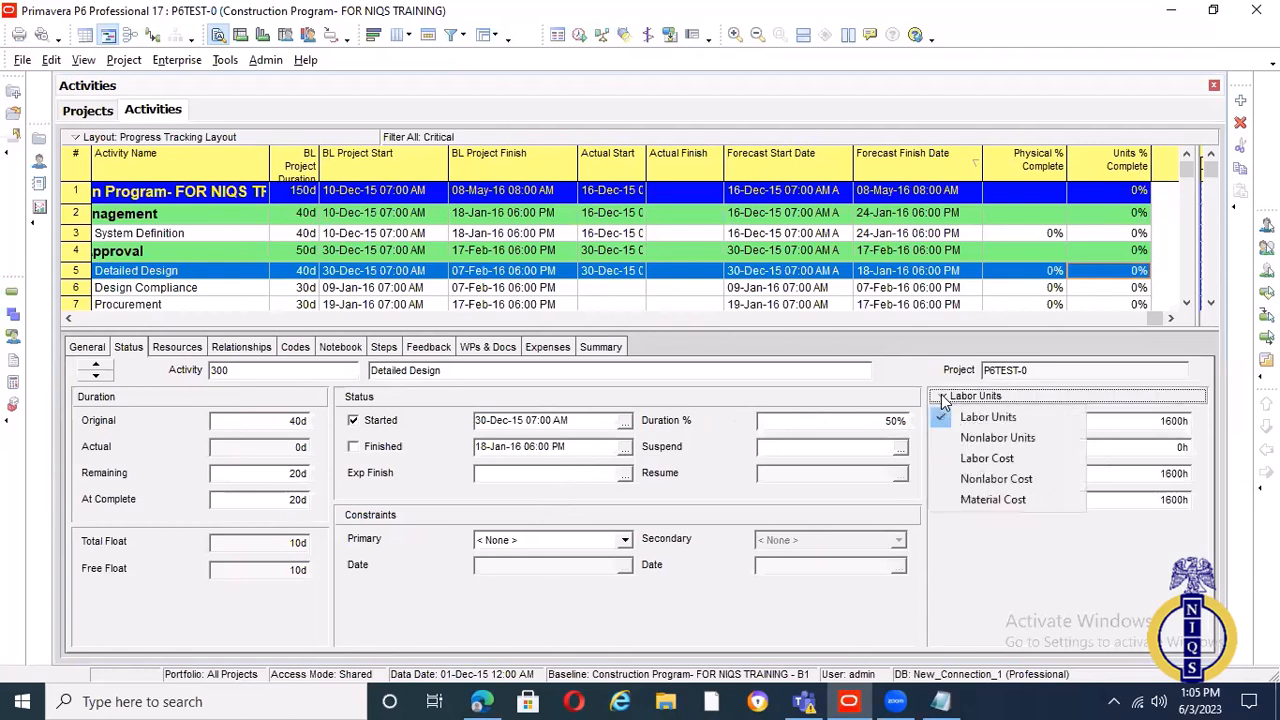
{"action": "left_click", "coordinate": [1117, 569]}
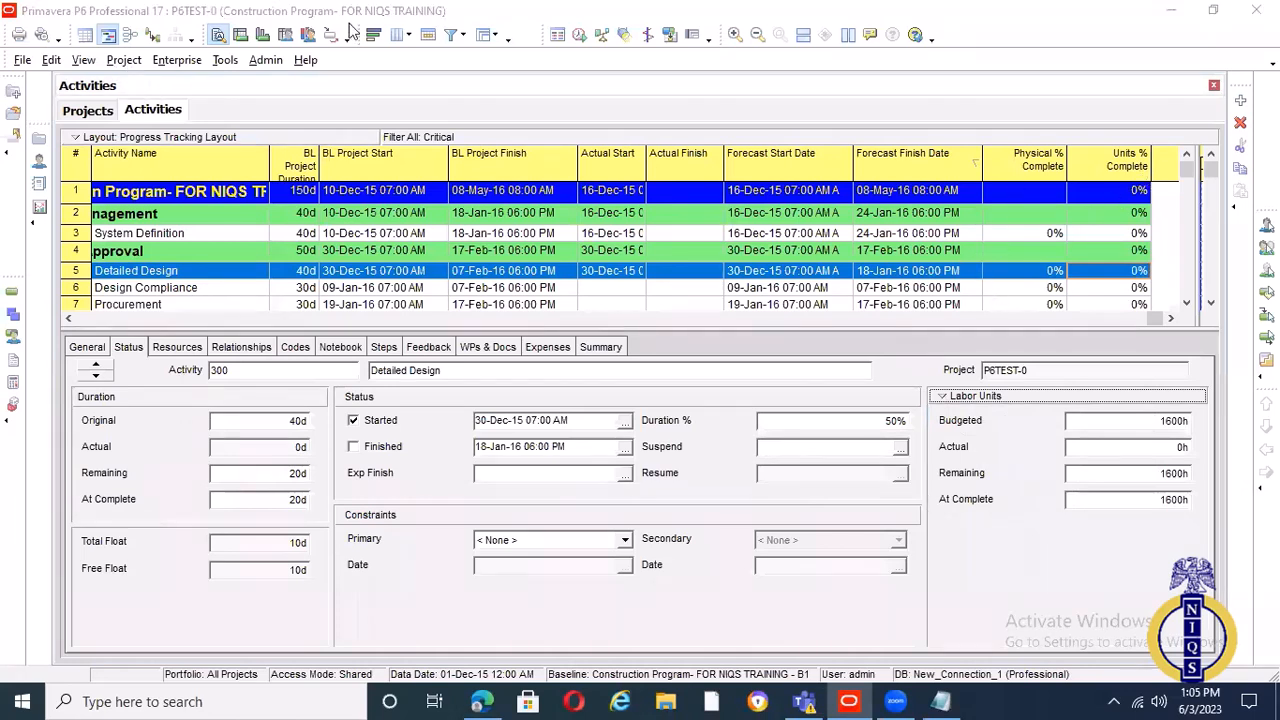
Add a Duration % Complete column after Schedule % Complete in the activity table and select Detailed Design's value in it
{"action": "left_click", "coordinate": [405, 35]}
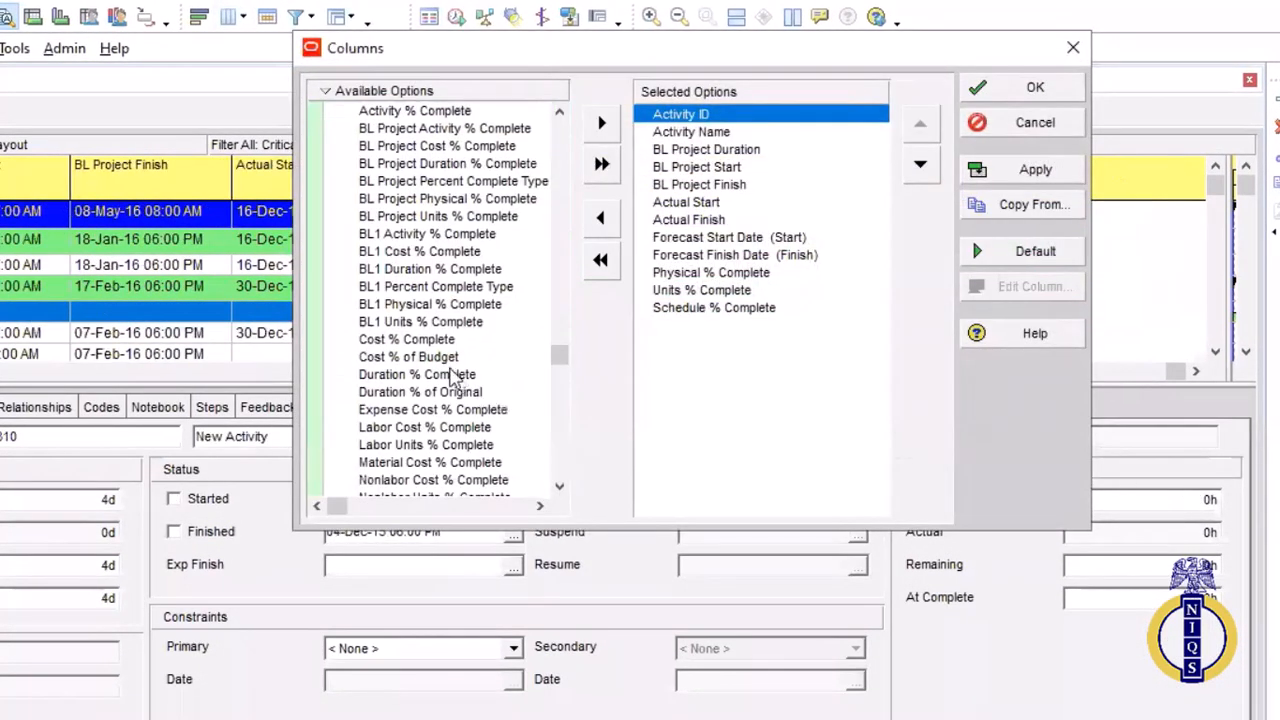
{"action": "scroll", "coordinate": [455, 368], "scroll_direction": "down", "scroll_amount": 1}
{"action": "left_click", "coordinate": [452, 362]}
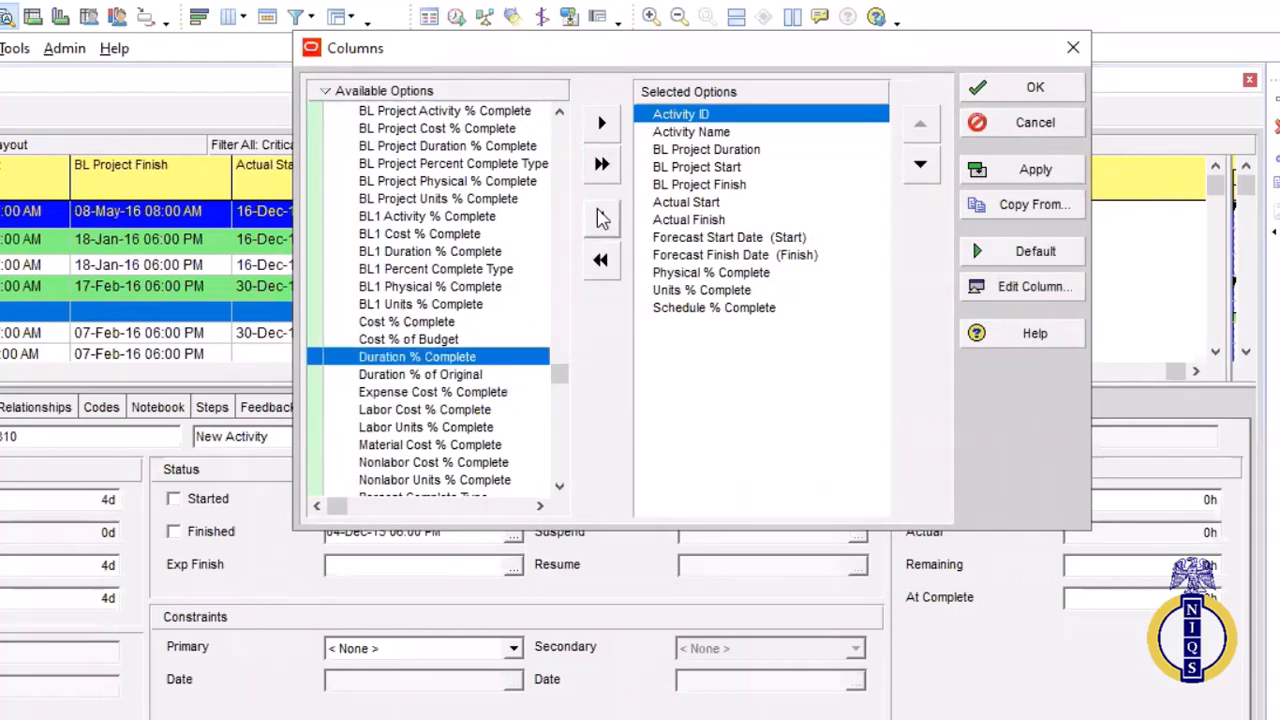
{"action": "left_click", "coordinate": [602, 122]}
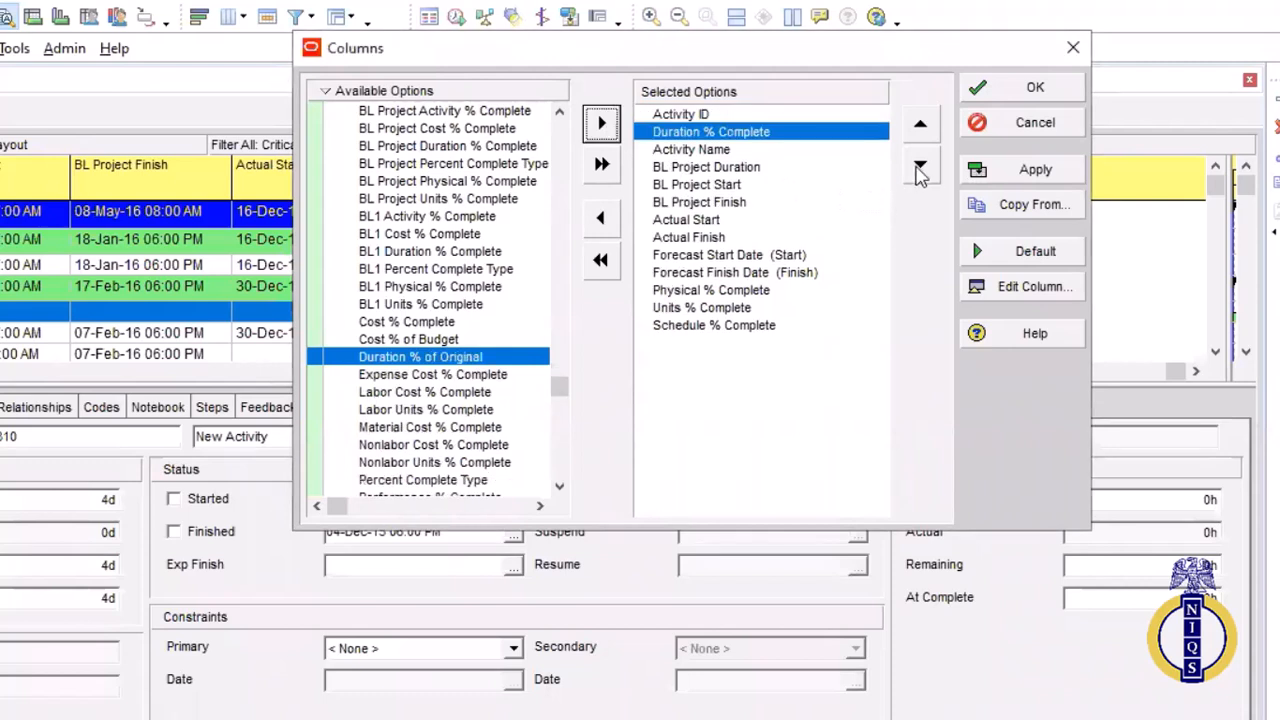
{"action": "left_click", "coordinate": [920, 167]}
{"action": "left_click", "coordinate": [920, 167]}
{"action": "left_click", "coordinate": [920, 167]}
{"action": "left_click", "coordinate": [920, 167]}
{"action": "left_click", "coordinate": [920, 167]}
{"action": "left_click", "coordinate": [920, 167]}
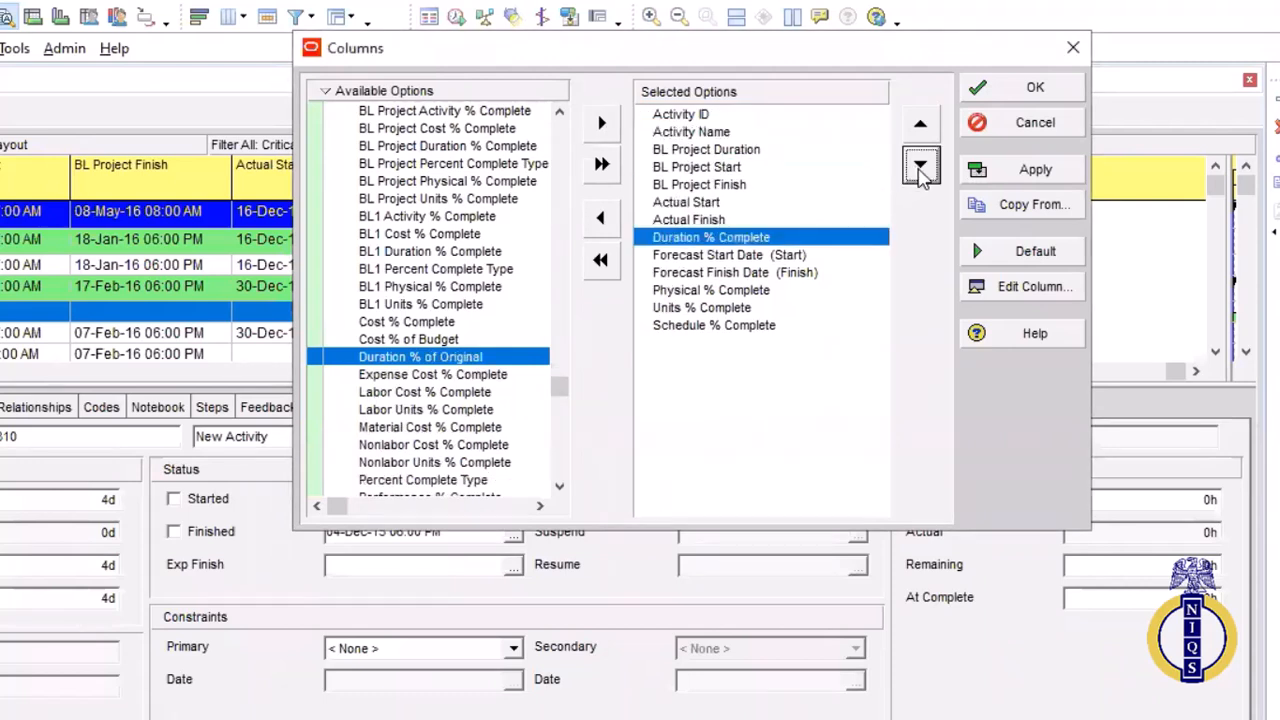
{"action": "left_click", "coordinate": [920, 167]}
{"action": "left_click", "coordinate": [920, 167]}
{"action": "left_click", "coordinate": [920, 167]}
{"action": "left_click", "coordinate": [920, 167]}
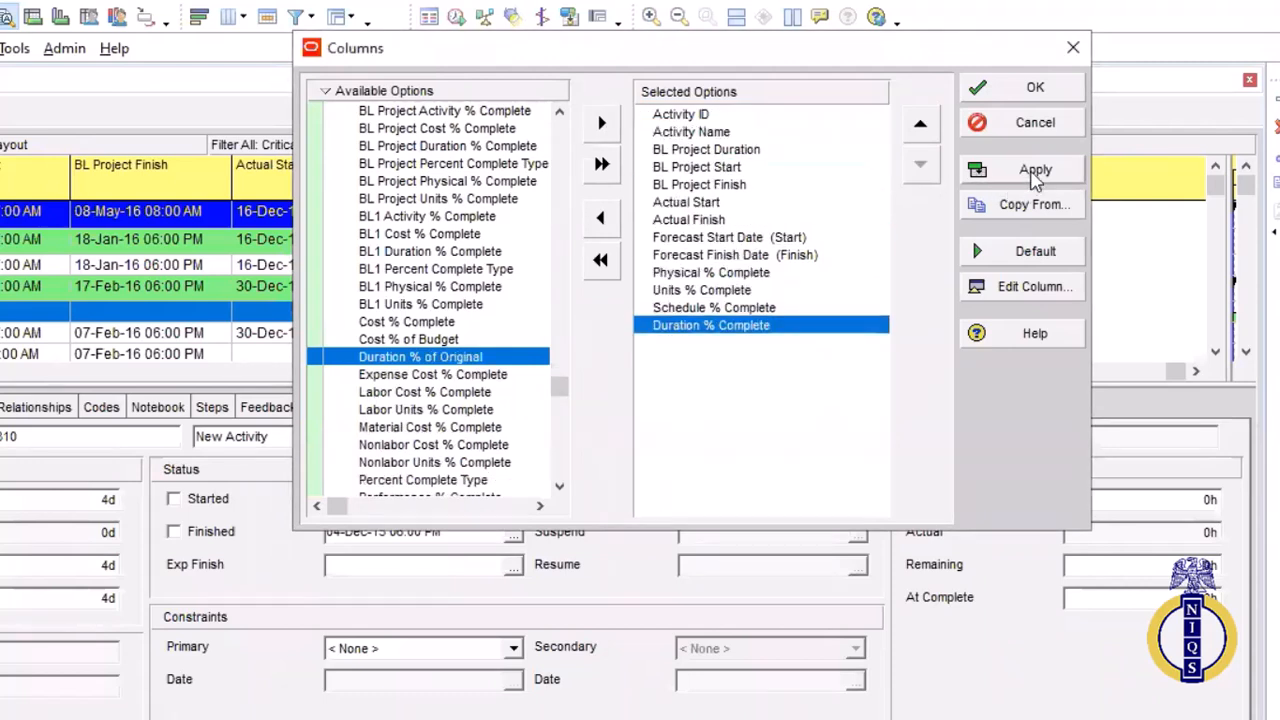
{"action": "left_click", "coordinate": [1038, 167]}
{"action": "left_click", "coordinate": [1040, 98]}
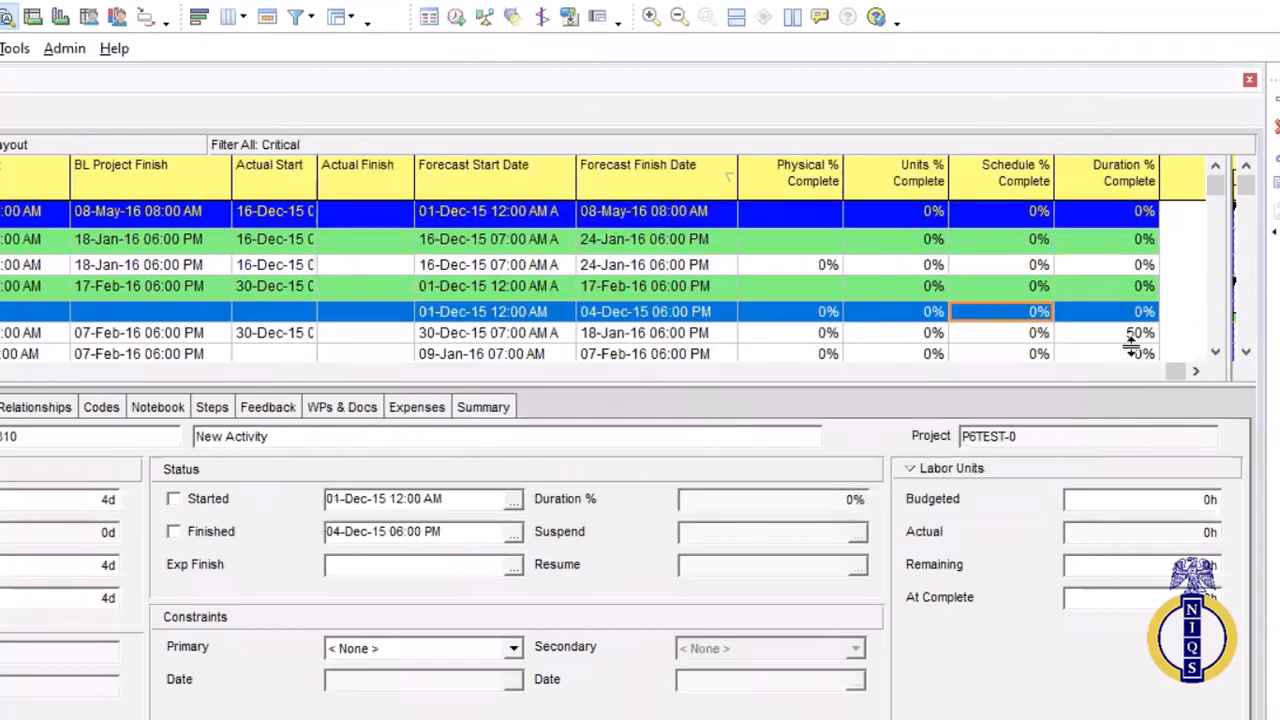
{"action": "left_click", "coordinate": [1130, 338]}
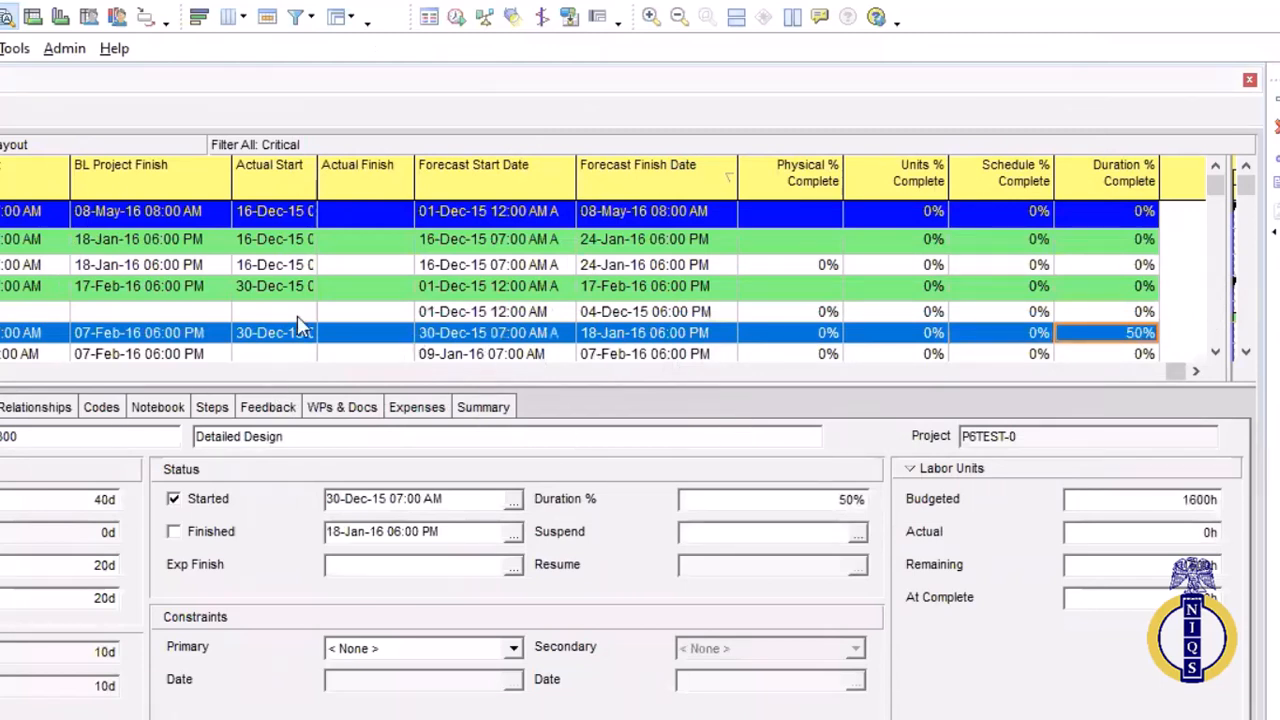
Narrow the Actual Finish, Physical %, Units % and Schedule % Complete columns so that Duration % Complete fits in the activity table
{"action": "left_click_drag", "start_coordinate": [1175, 371], "coordinate": [511, 371]}
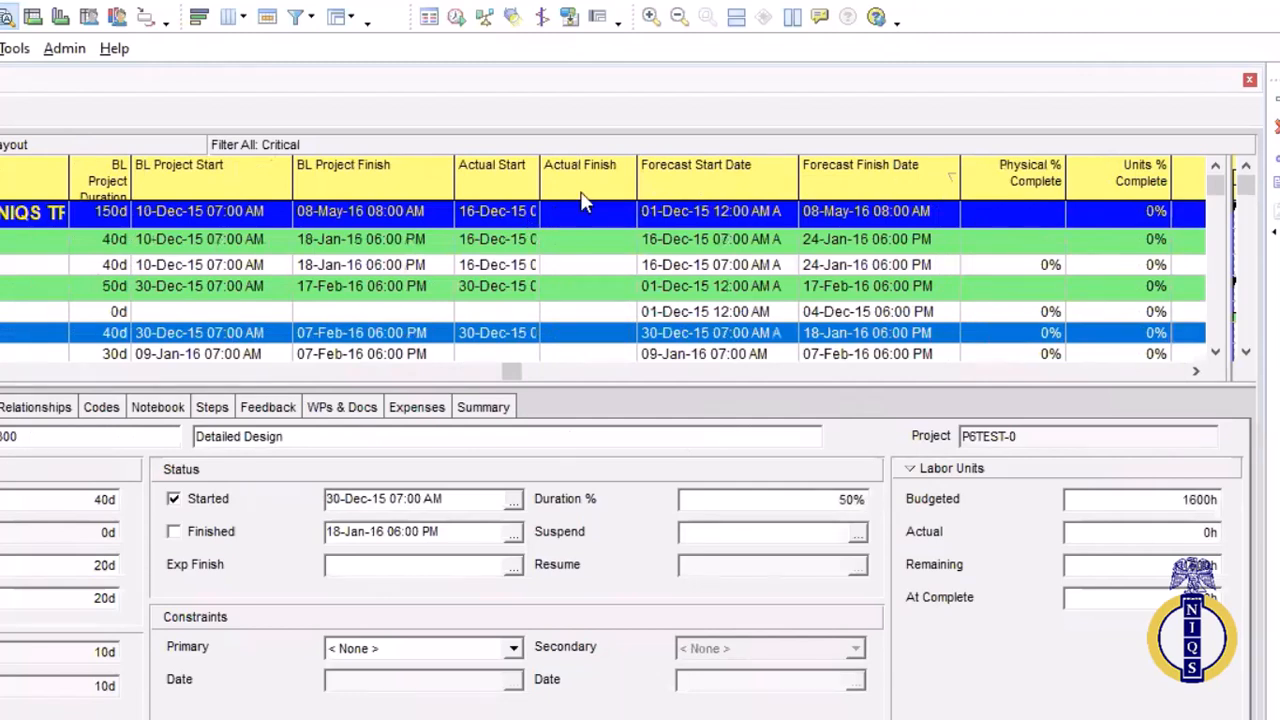
{"action": "left_click_drag", "start_coordinate": [638, 176], "coordinate": [597, 178]}
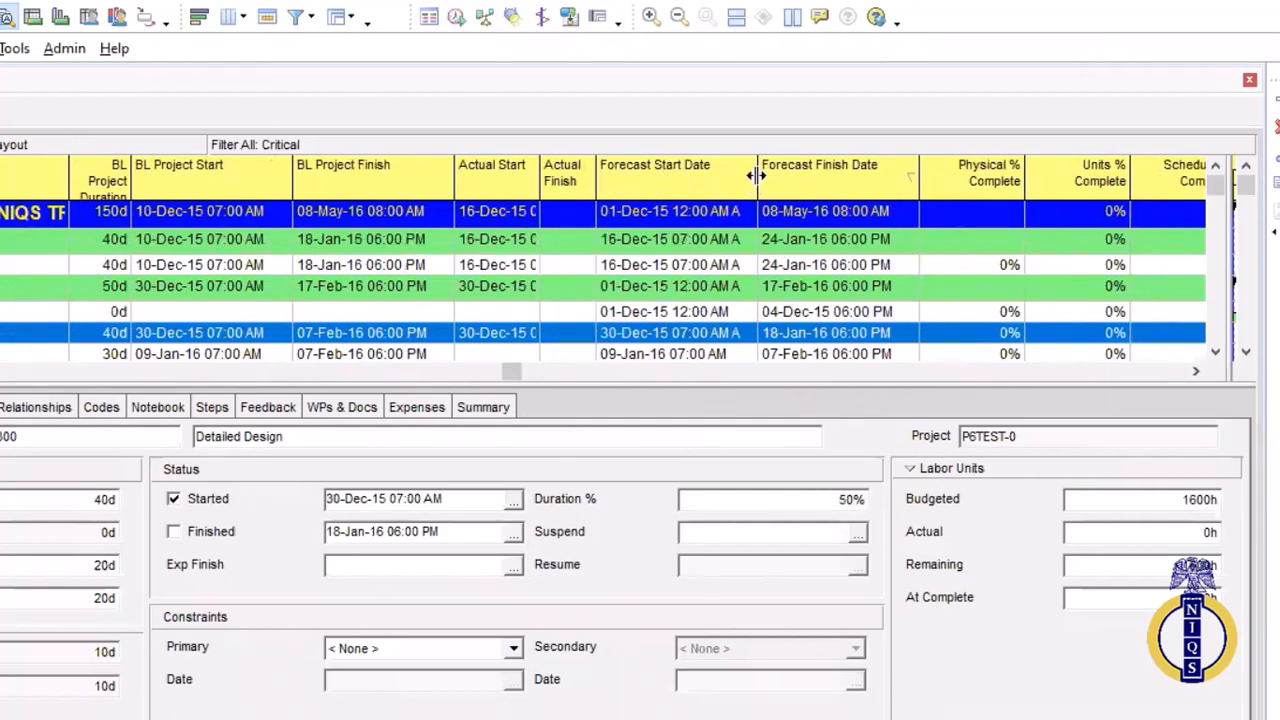
{"action": "left_click_drag", "start_coordinate": [756, 176], "coordinate": [757, 176]}
{"action": "left_click_drag", "start_coordinate": [1024, 173], "coordinate": [978, 180]}
{"action": "left_click_drag", "start_coordinate": [1086, 180], "coordinate": [1114, 178]}
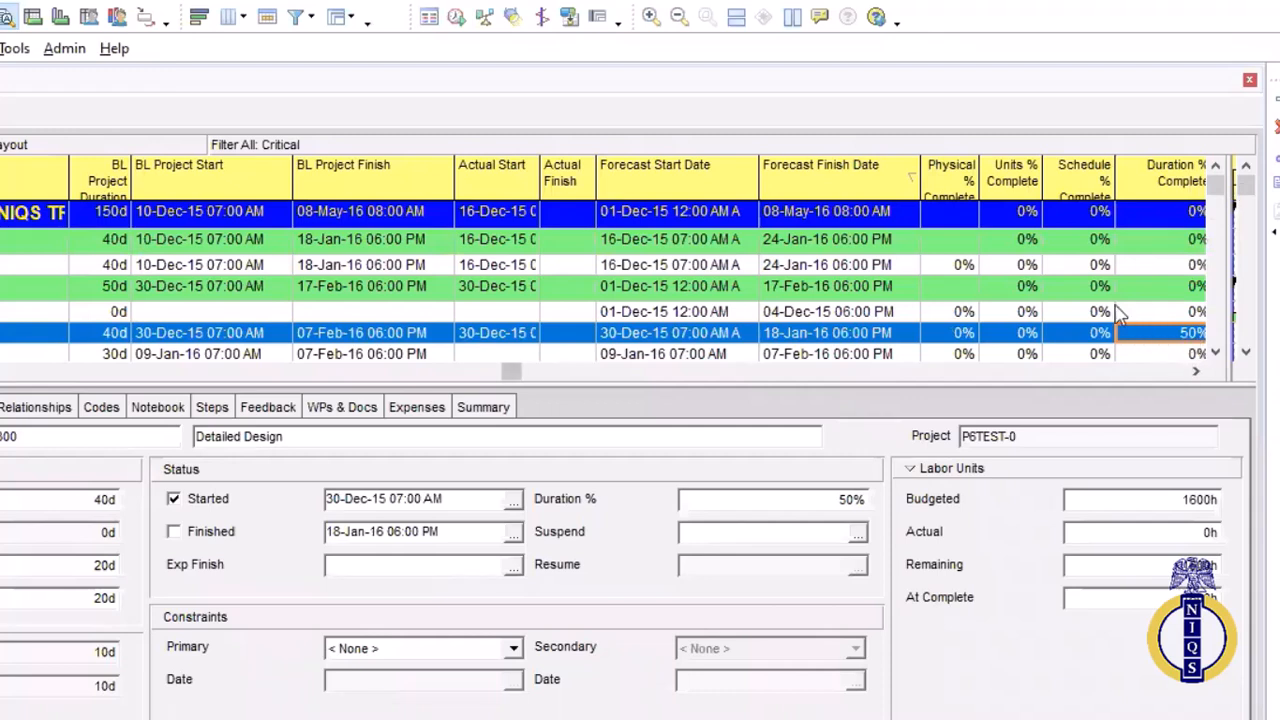
{"action": "scroll", "coordinate": [906, 361], "scroll_direction": "down", "scroll_amount": 1}
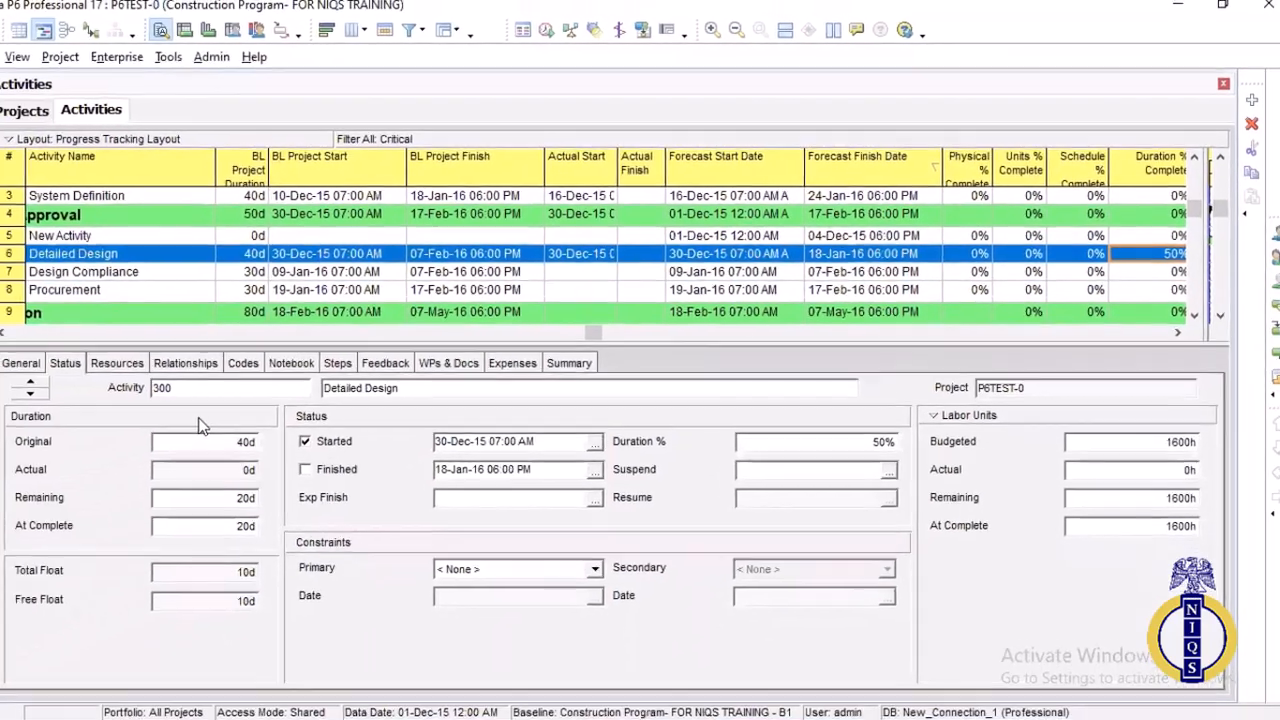
{"action": "scroll", "coordinate": [190, 290], "scroll_direction": "up", "scroll_amount": 1}
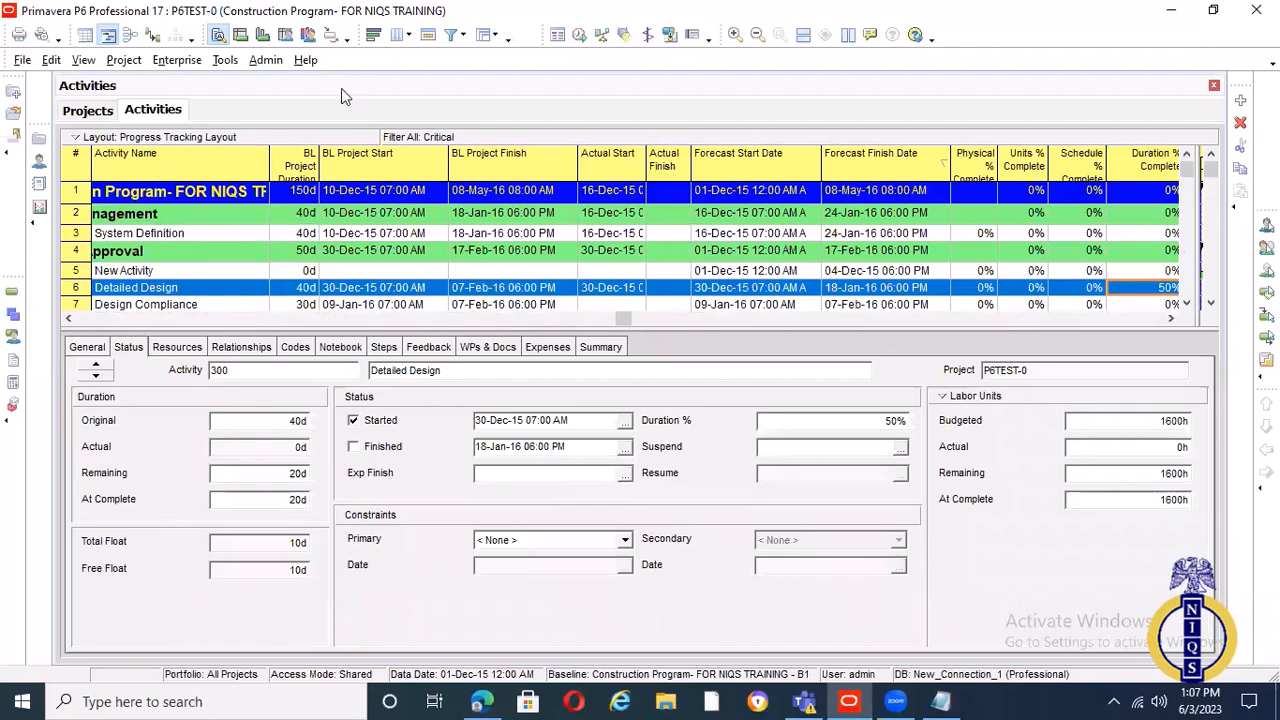
Show all activities in place of the Critical filter and select Contract Award to review its percent complete values
{"action": "key", "text": "F5"}
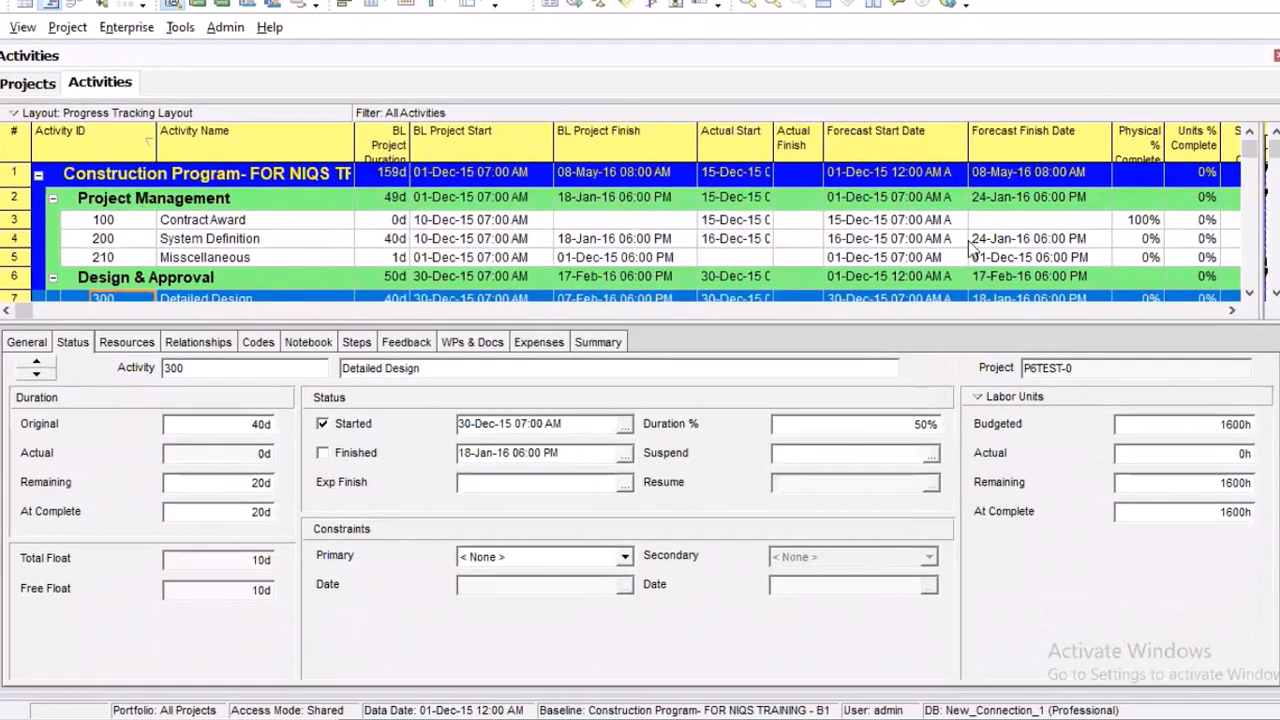
{"action": "left_click", "coordinate": [501, 221]}
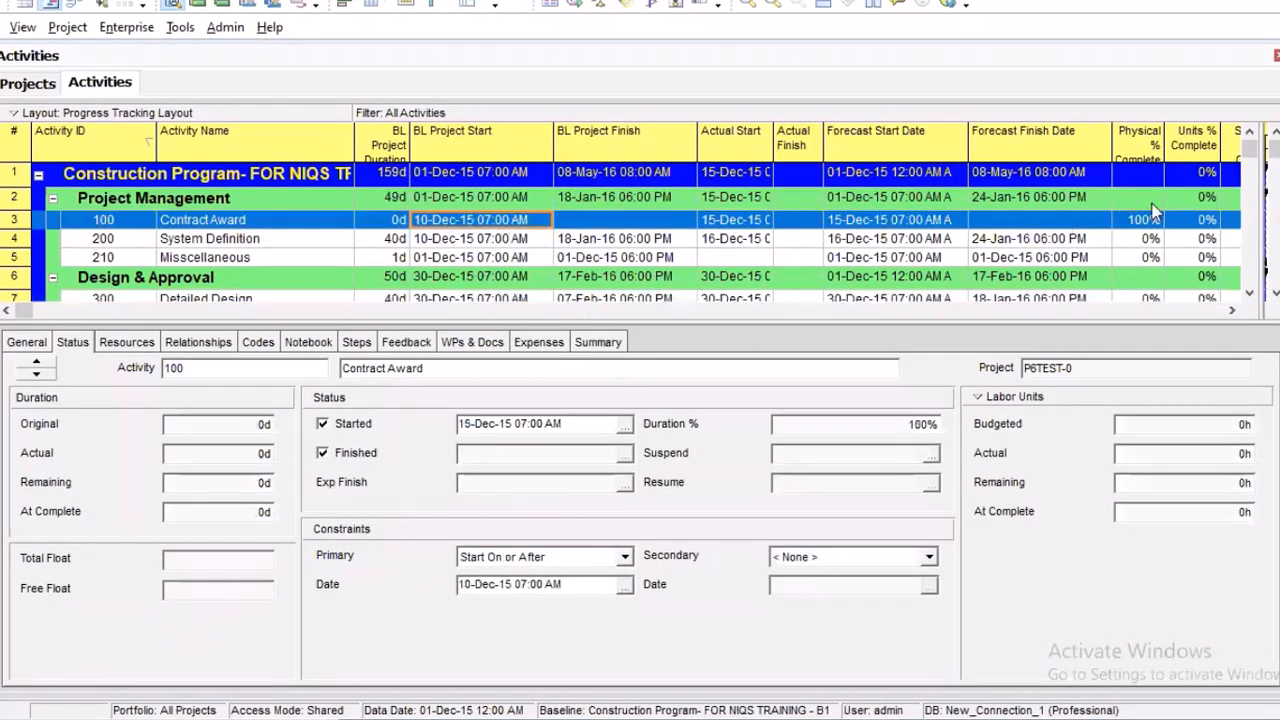
{"action": "left_click", "coordinate": [1232, 312]}
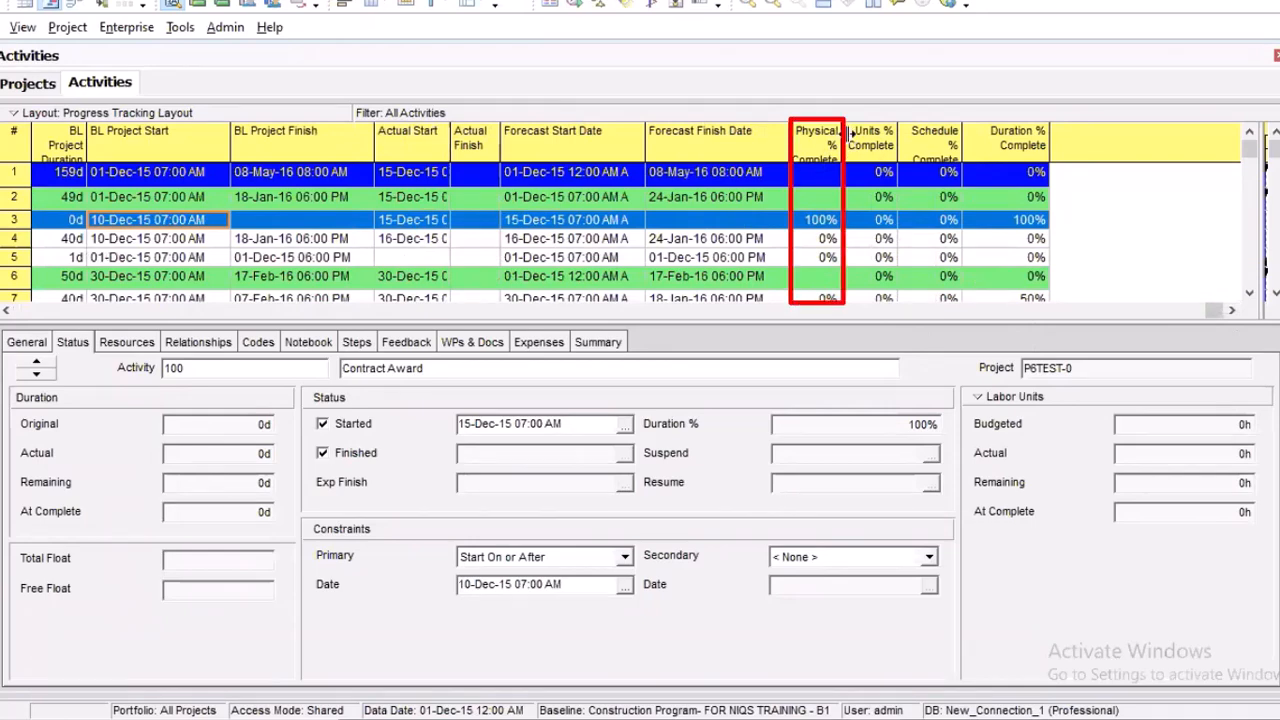
{"action": "left_click_drag", "start_coordinate": [1221, 310], "coordinate": [1201, 307]}
{"action": "left_click", "coordinate": [1203, 313]}
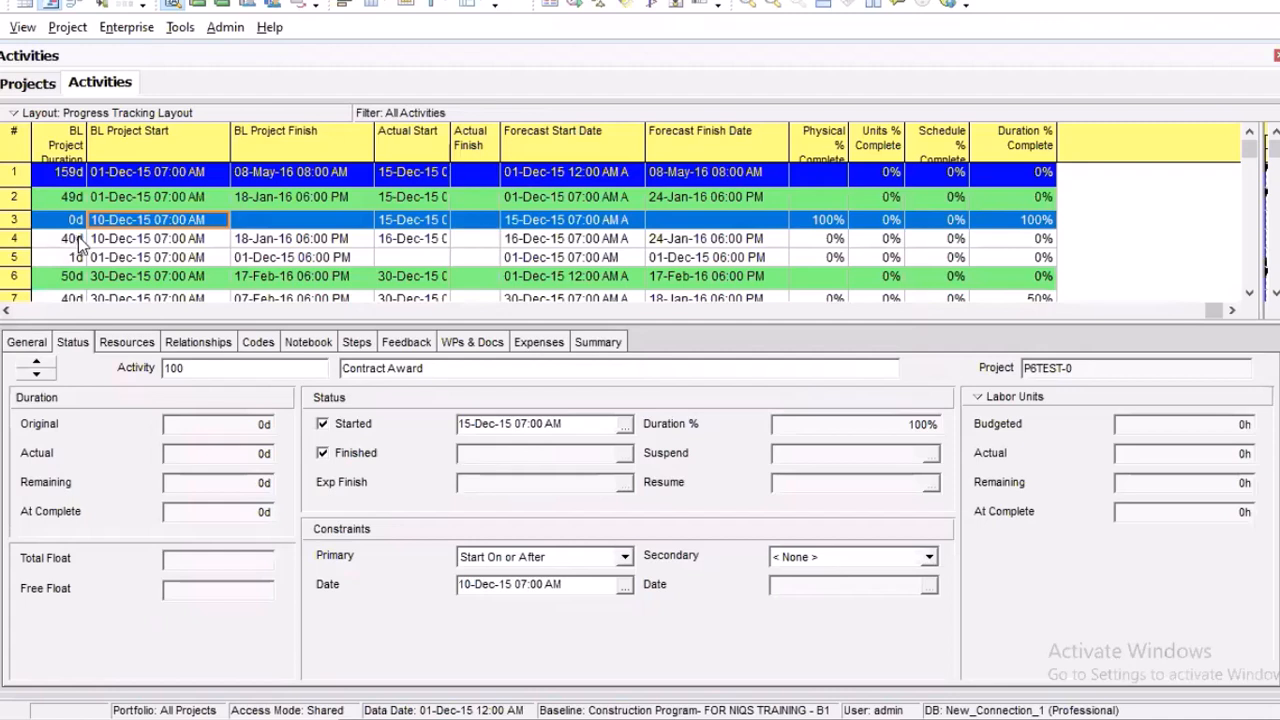
Select System Definition and reschedule the project with a data date of 15-Dec-15 06:00 PM
{"action": "key", "text": "Home"}
{"action": "key", "text": "Down"}
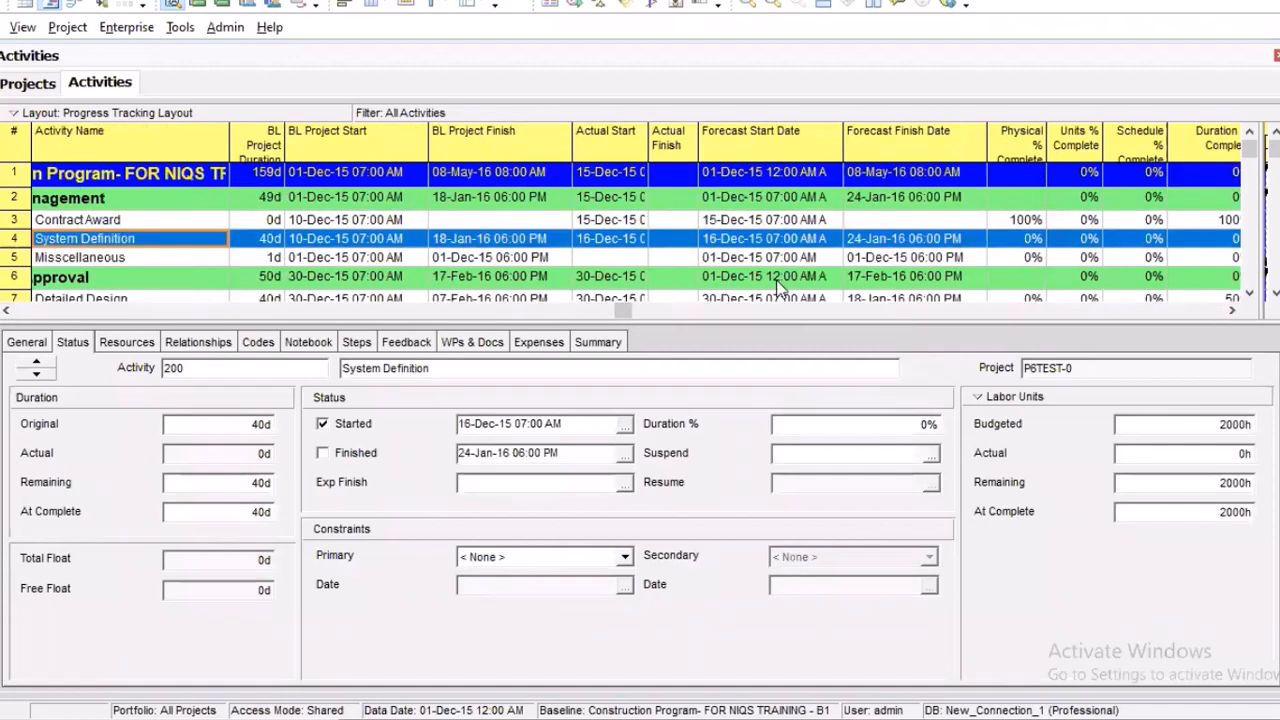
{"action": "key", "text": "F9"}
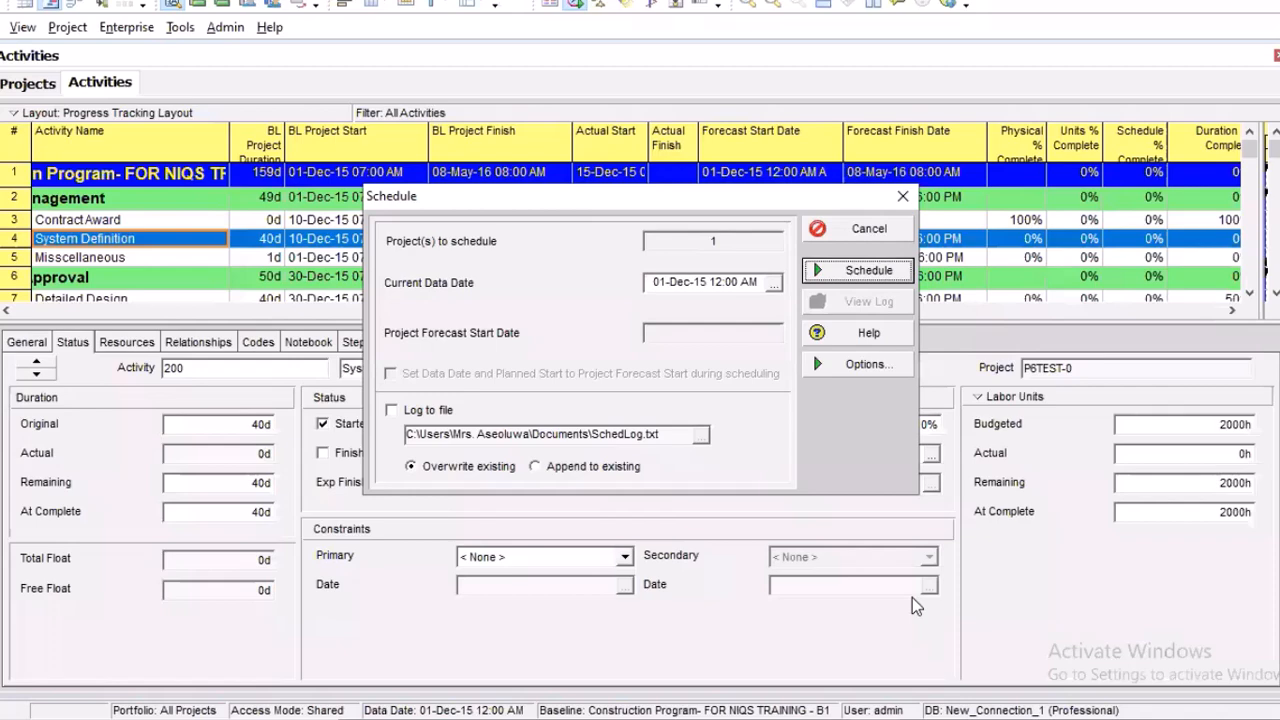
{"action": "key", "text": "Return"}
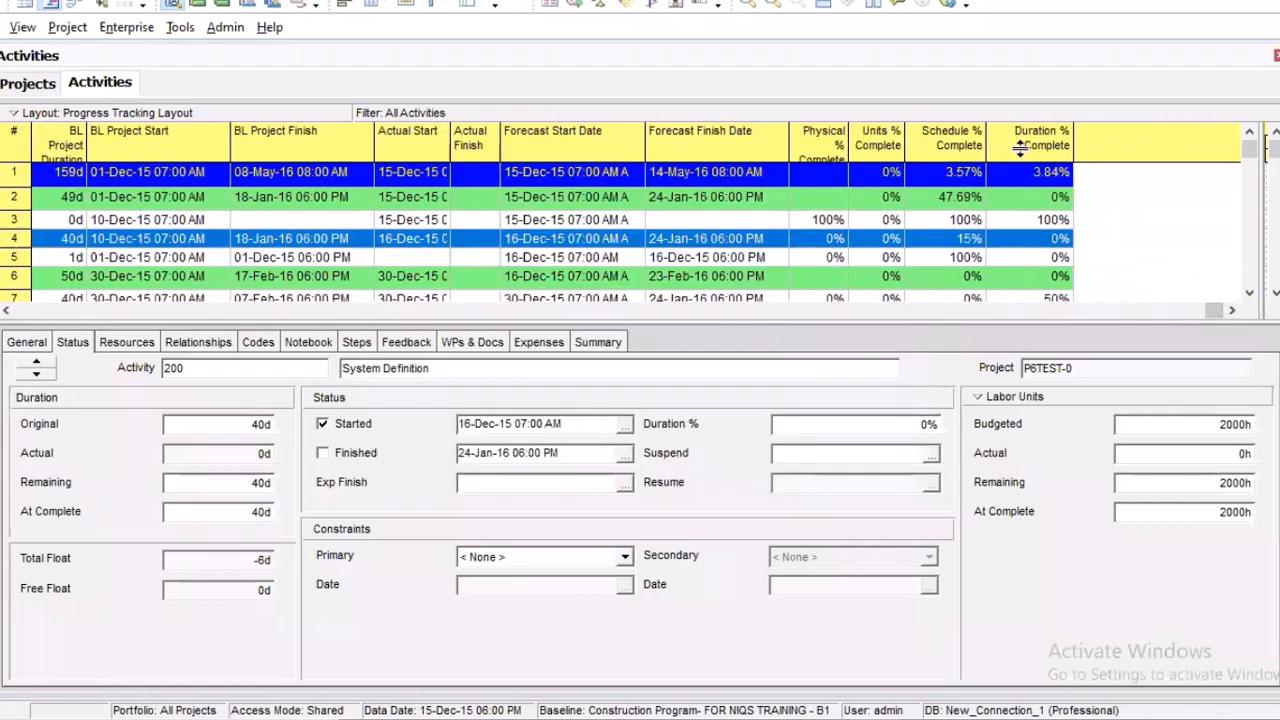
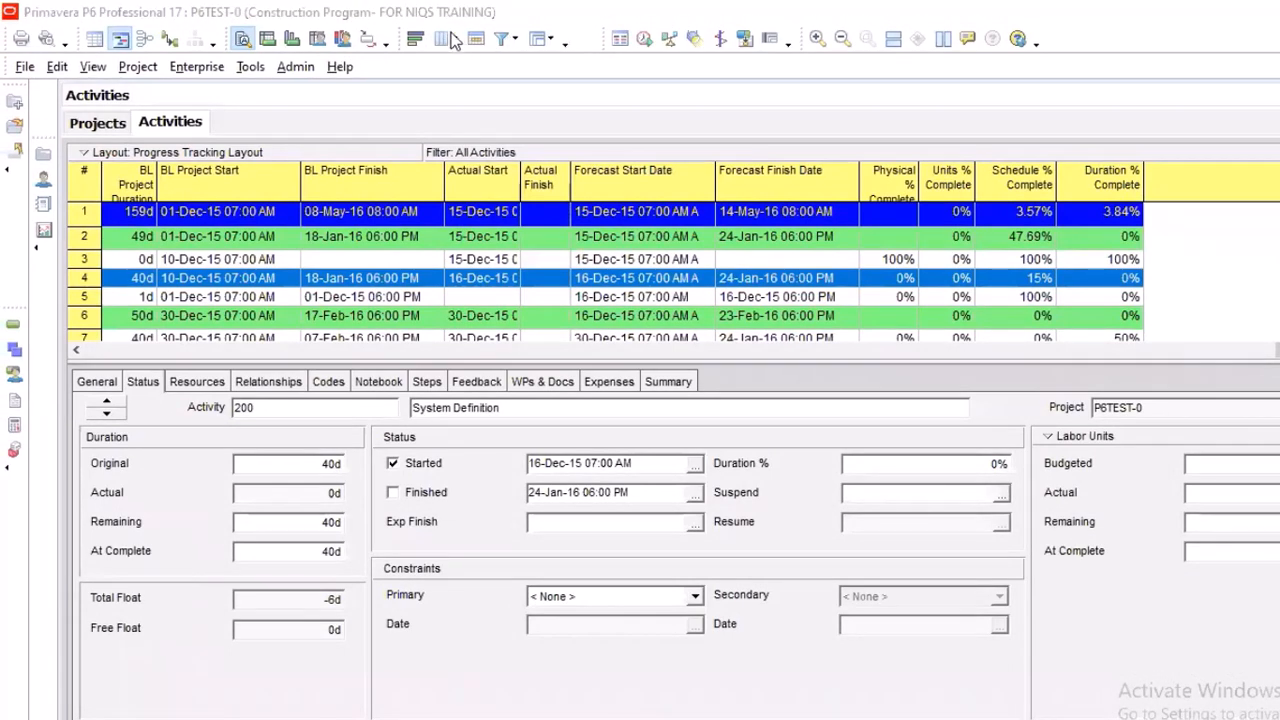
Add a Performance % Complete column between Schedule % Complete and Duration % Complete in the activity table
{"action": "left_click", "coordinate": [519, 76]}
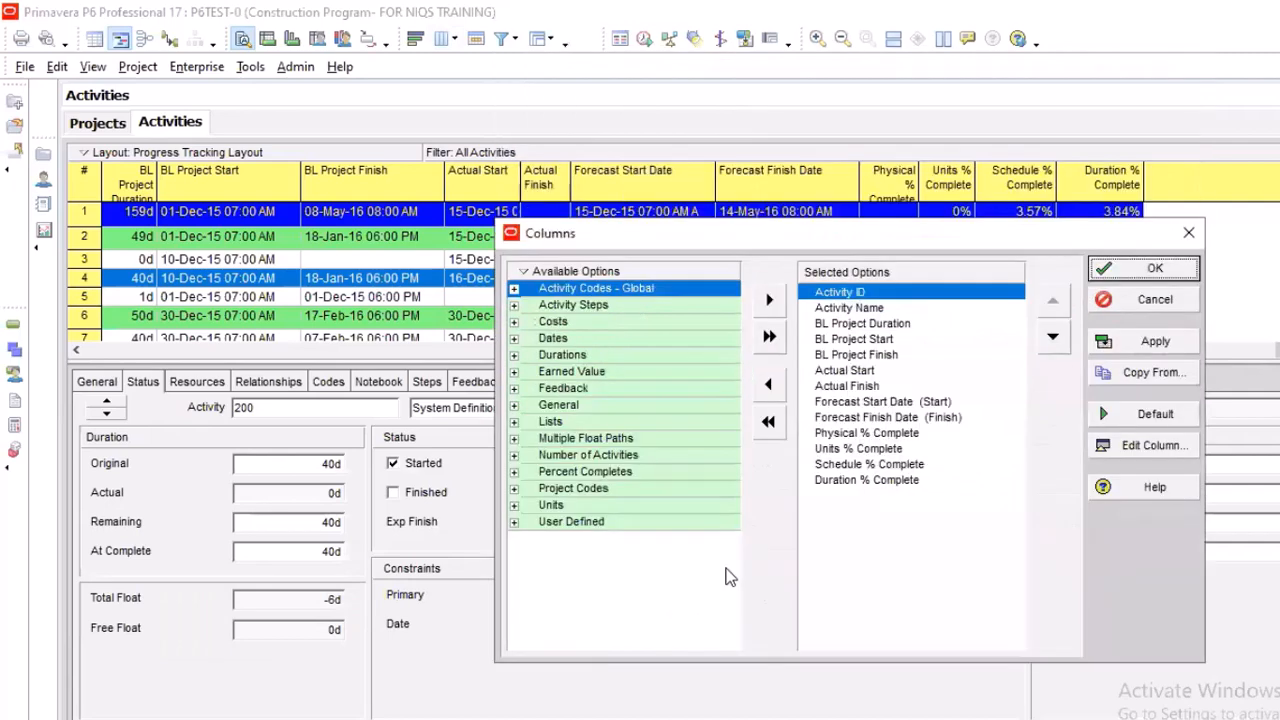
{"action": "scroll", "coordinate": [729, 579], "scroll_direction": "down", "scroll_amount": 5}
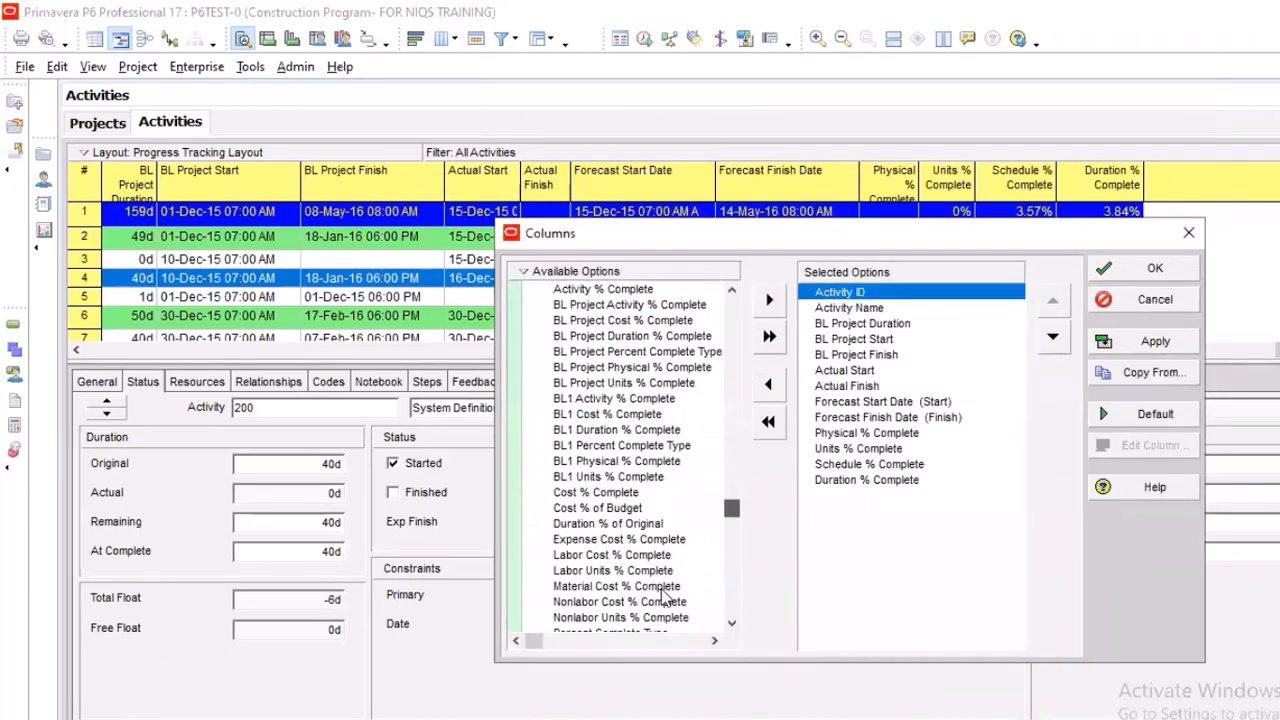
{"action": "left_click", "coordinate": [668, 598]}
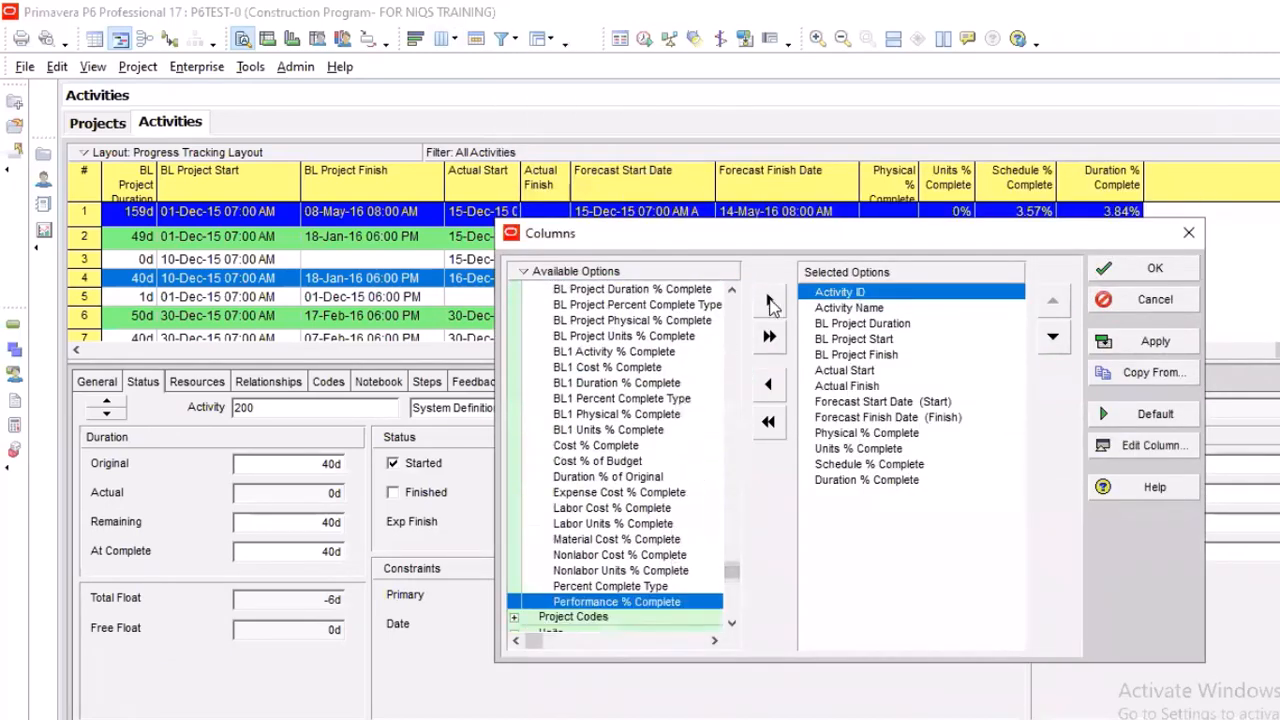
{"action": "left_click", "coordinate": [771, 303]}
{"action": "left_click", "coordinate": [1054, 338]}
{"action": "left_click", "coordinate": [1054, 338]}
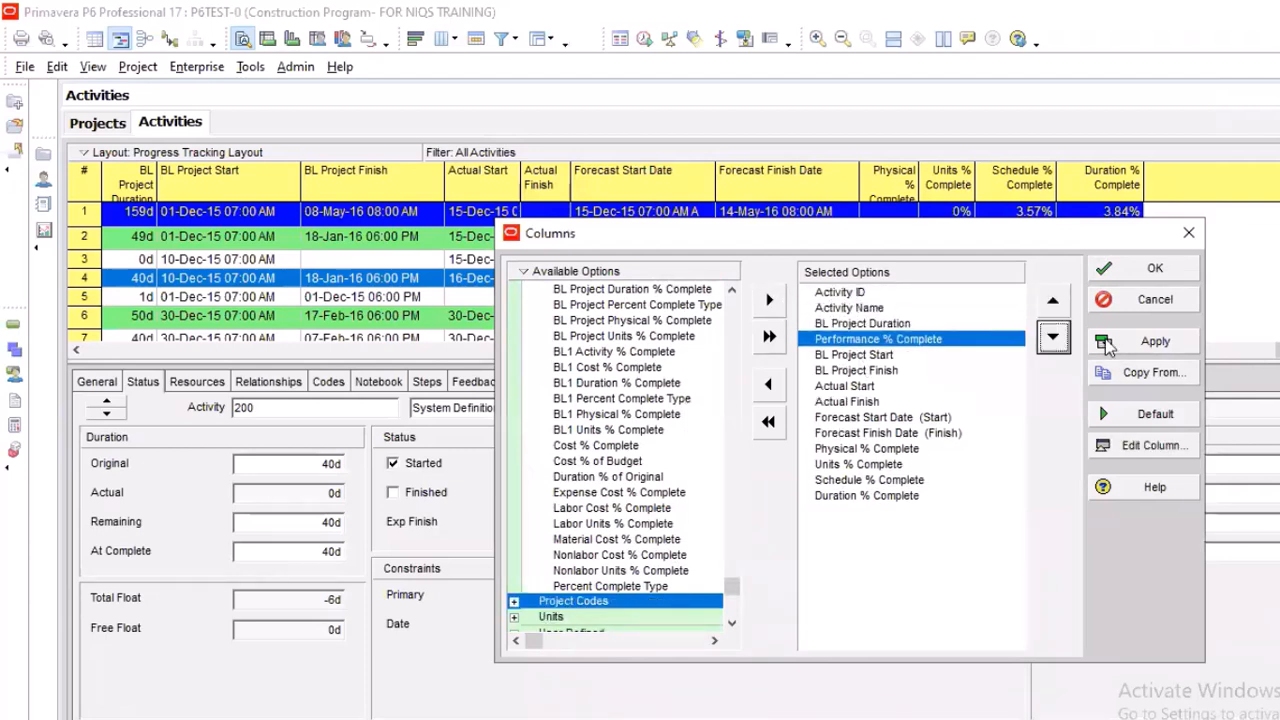
{"action": "left_click", "coordinate": [1054, 338]}
{"action": "left_click", "coordinate": [1054, 338]}
{"action": "left_click", "coordinate": [1054, 338]}
{"action": "left_click", "coordinate": [1054, 338]}
{"action": "left_click", "coordinate": [1054, 338]}
{"action": "left_click", "coordinate": [1054, 338]}
{"action": "left_click", "coordinate": [1054, 338]}
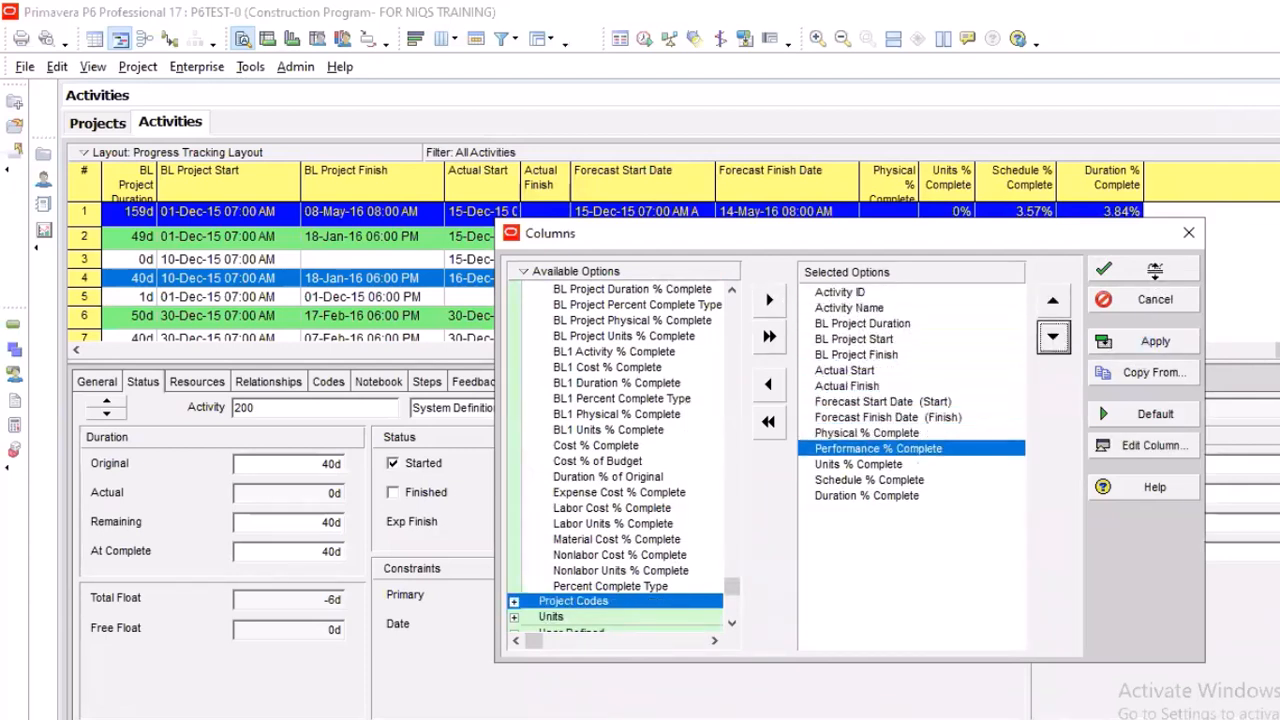
{"action": "left_click", "coordinate": [1054, 338]}
{"action": "left_click", "coordinate": [1054, 338]}
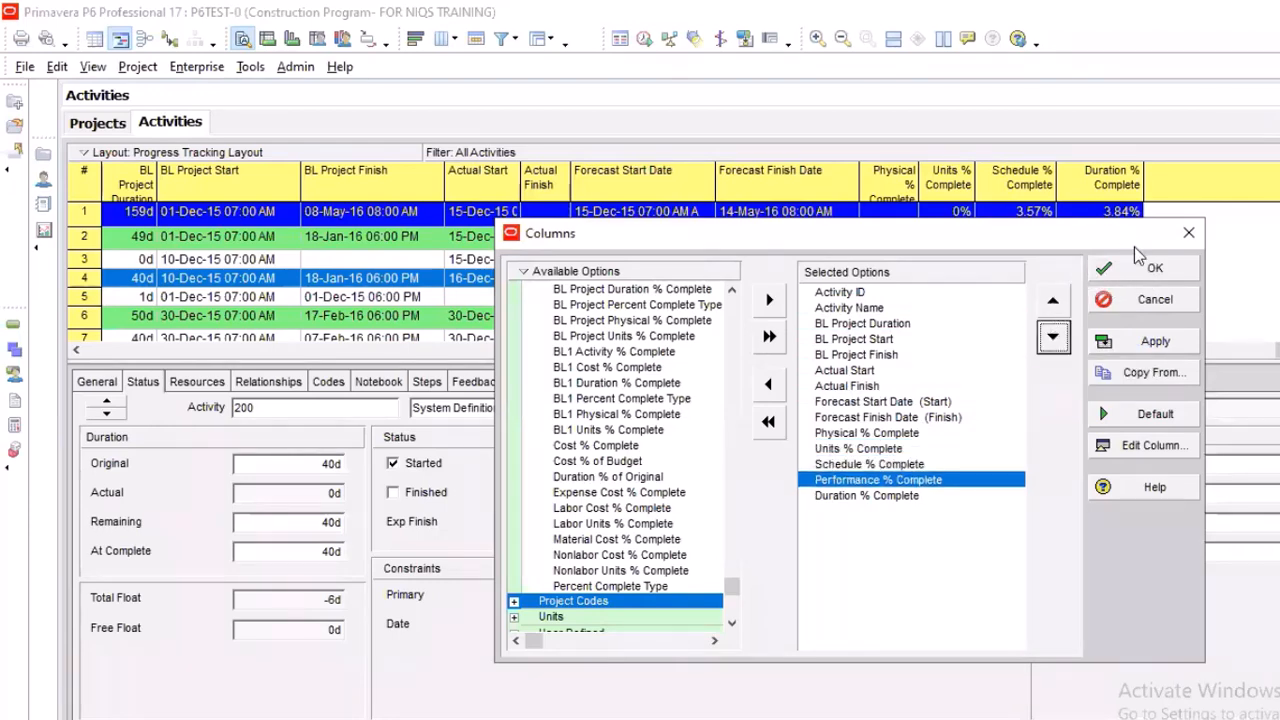
{"action": "left_click", "coordinate": [1145, 266]}
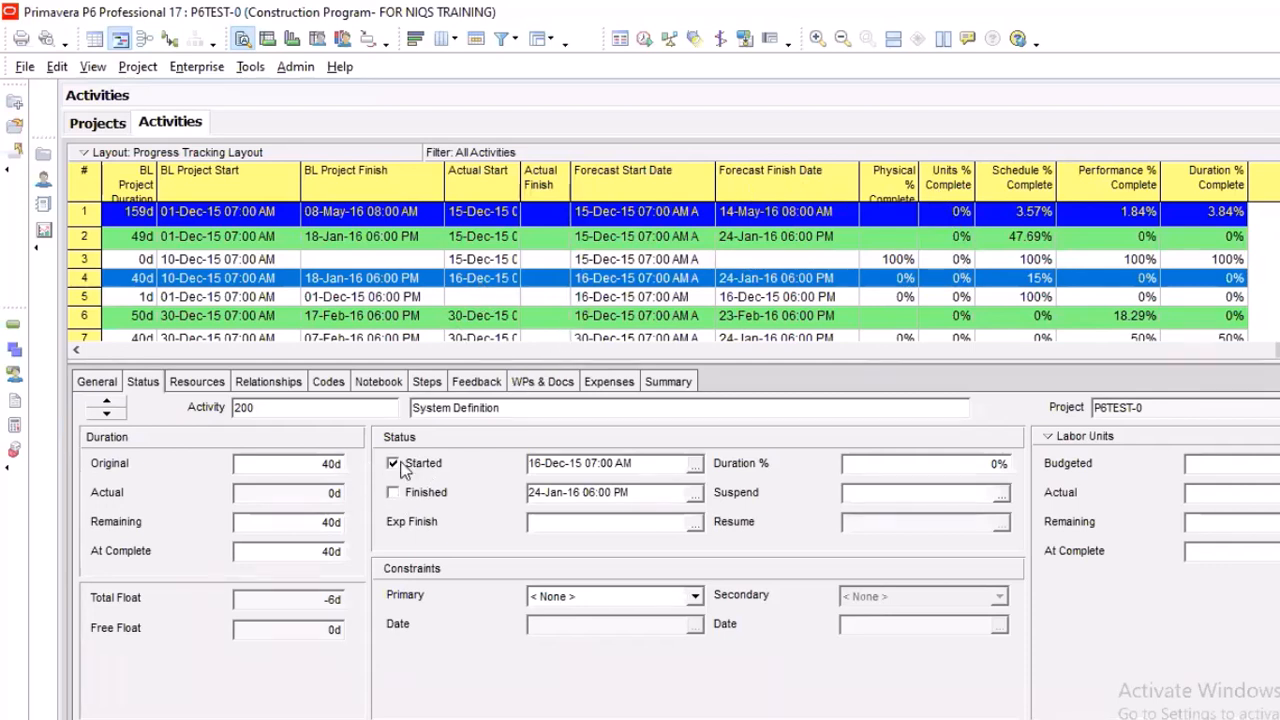
Mark the Misscellaneous activity as started and finished on 16-Dec-15
{"action": "left_click", "coordinate": [1038, 297]}
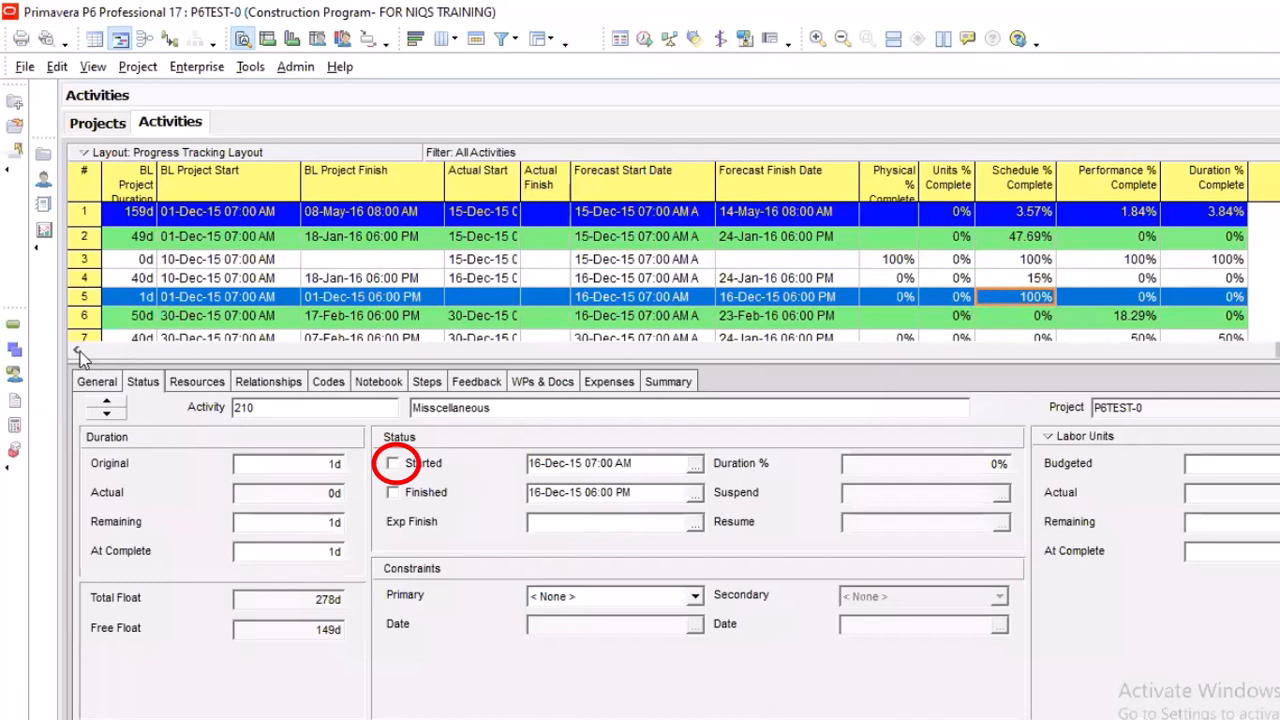
{"action": "left_click", "coordinate": [280, 350]}
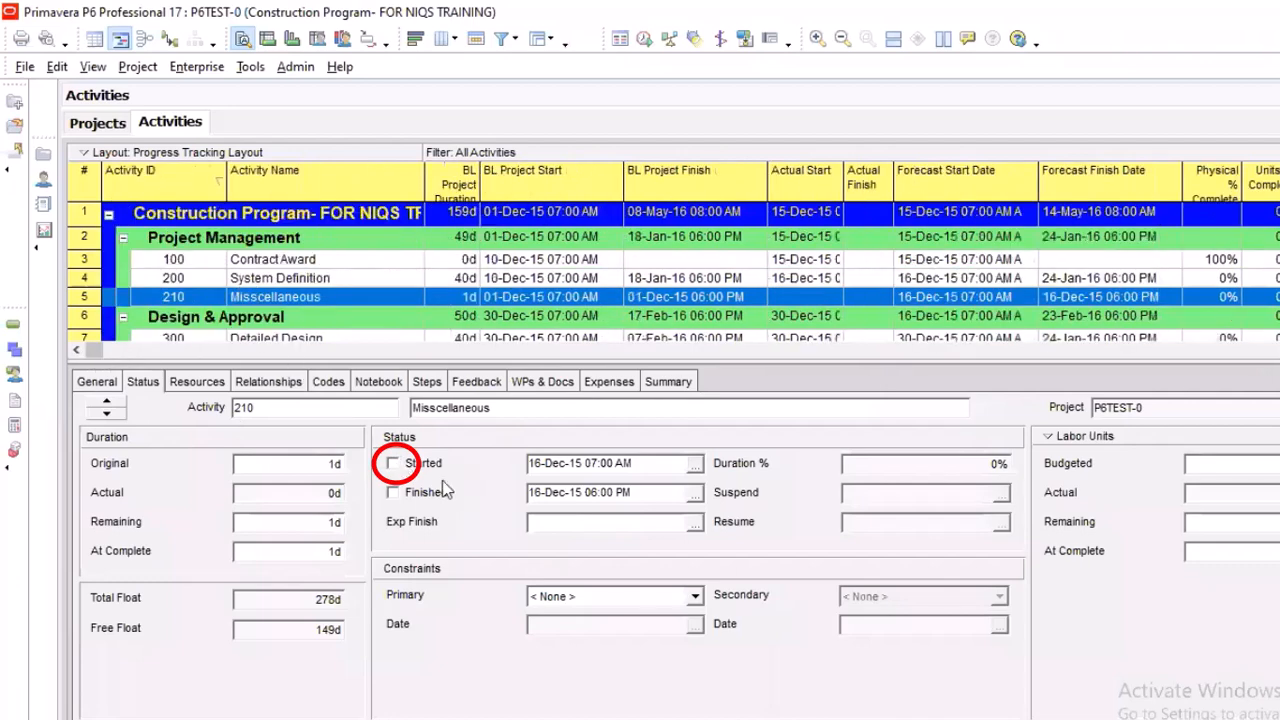
{"action": "left_click", "coordinate": [392, 492]}
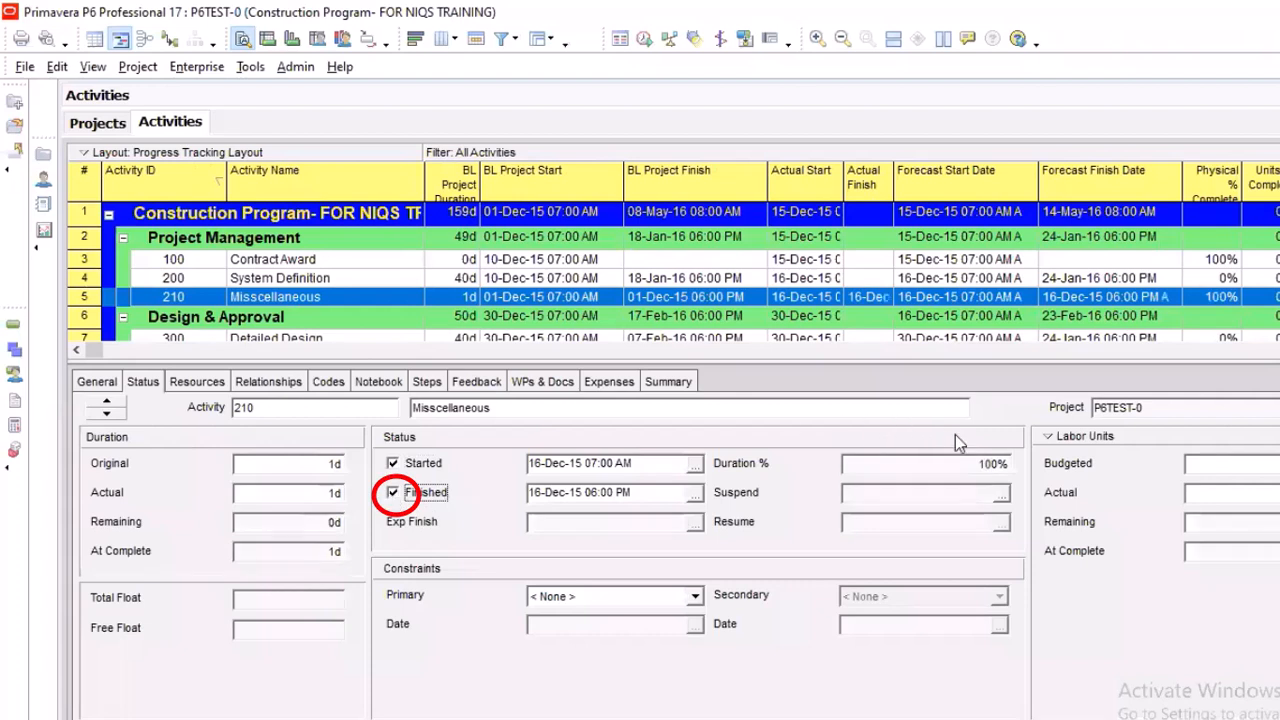
Mark the Detailed Design activity as finished, keeping 24-Jan-16 06:00 PM as its finish date
{"action": "scroll", "coordinate": [518, 318], "scroll_direction": "down", "scroll_amount": 1}
{"action": "left_click", "coordinate": [518, 318]}
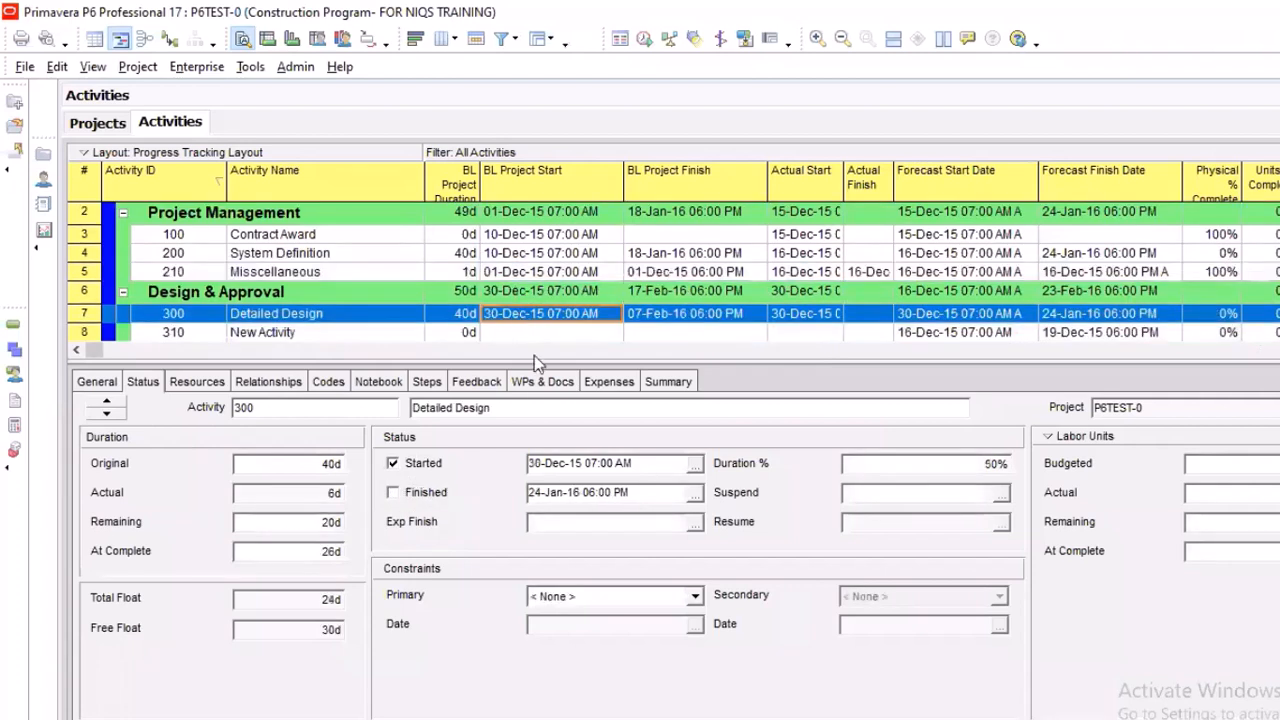
{"action": "left_click", "coordinate": [391, 494]}
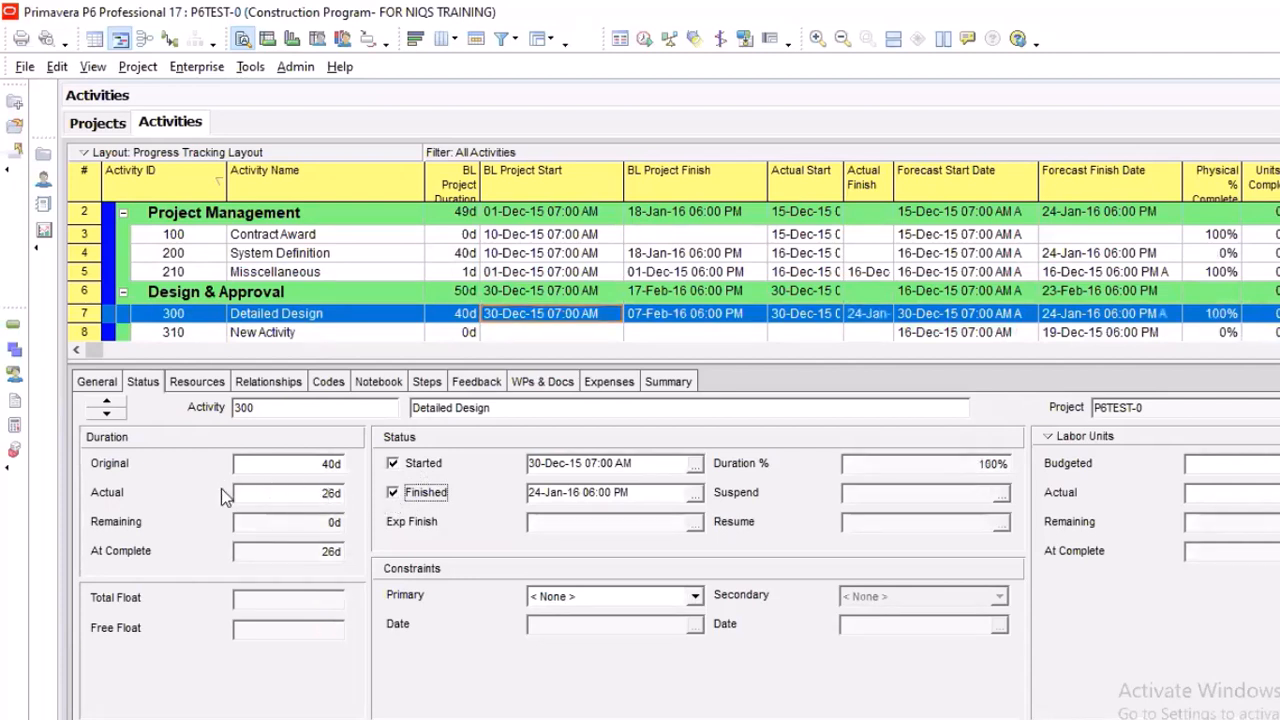
{"action": "left_click", "coordinate": [262, 492]}
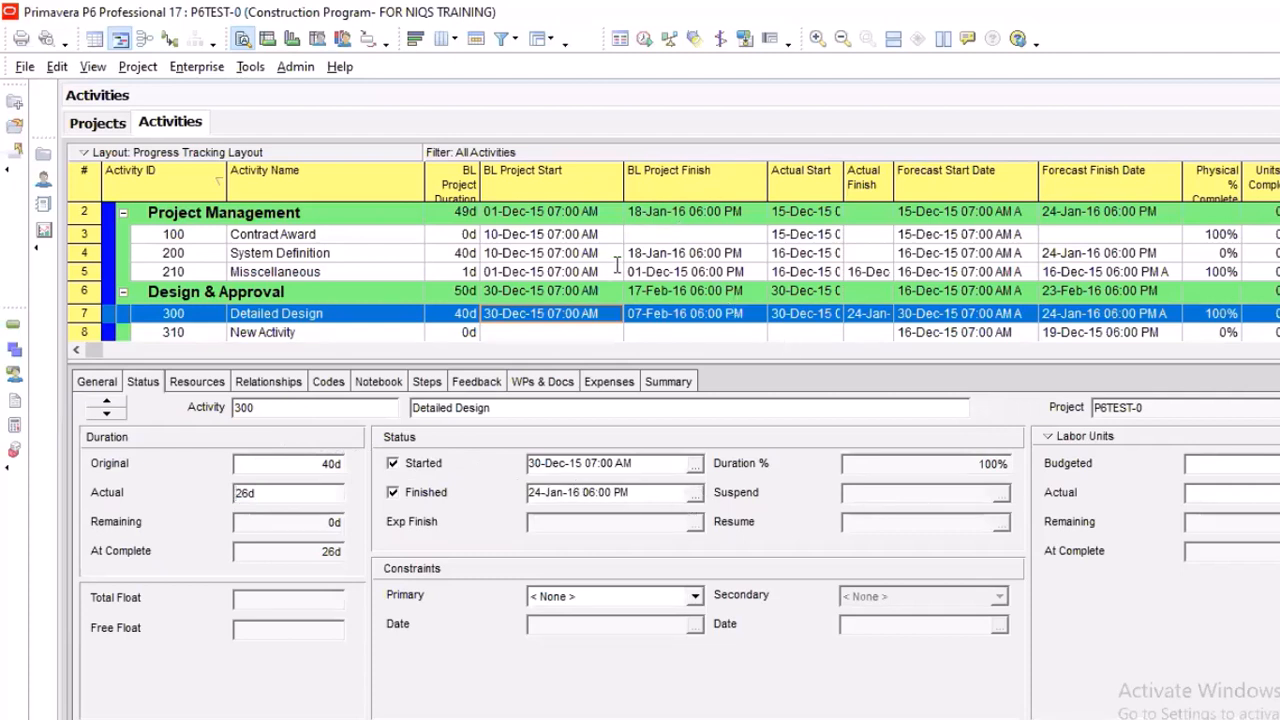
{"action": "left_click", "coordinate": [695, 493]}
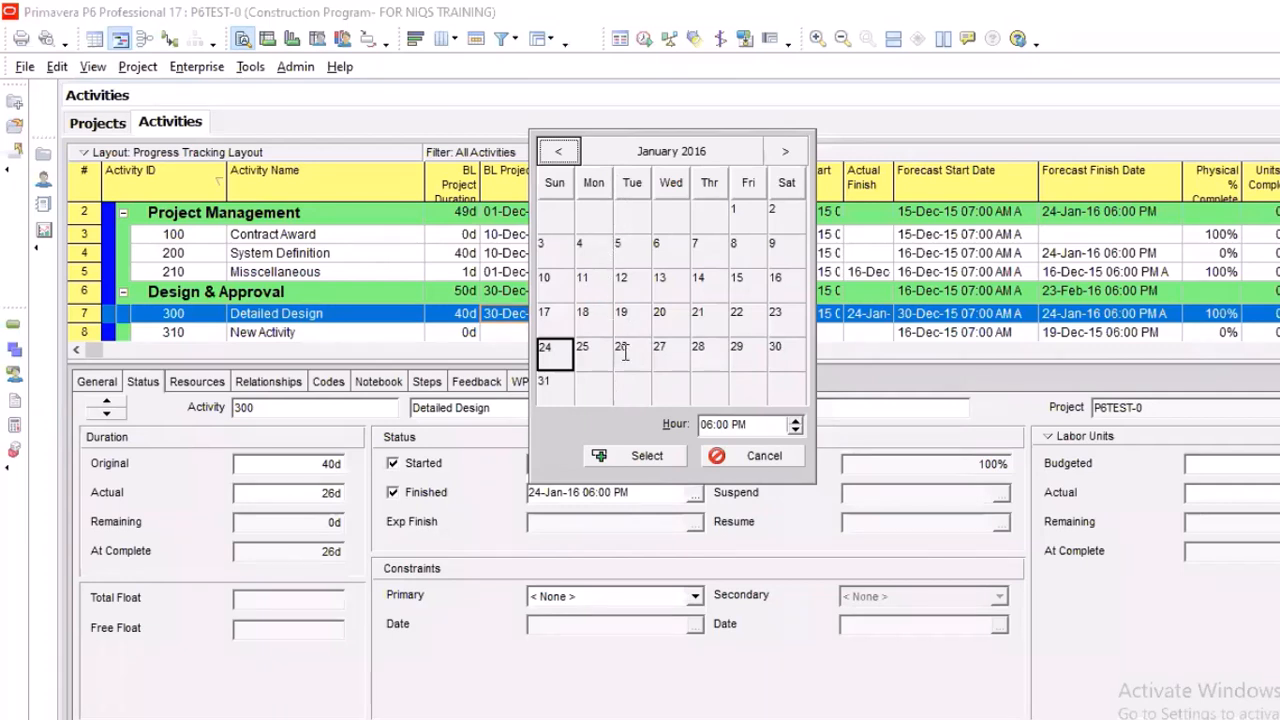
{"action": "left_click", "coordinate": [721, 453]}
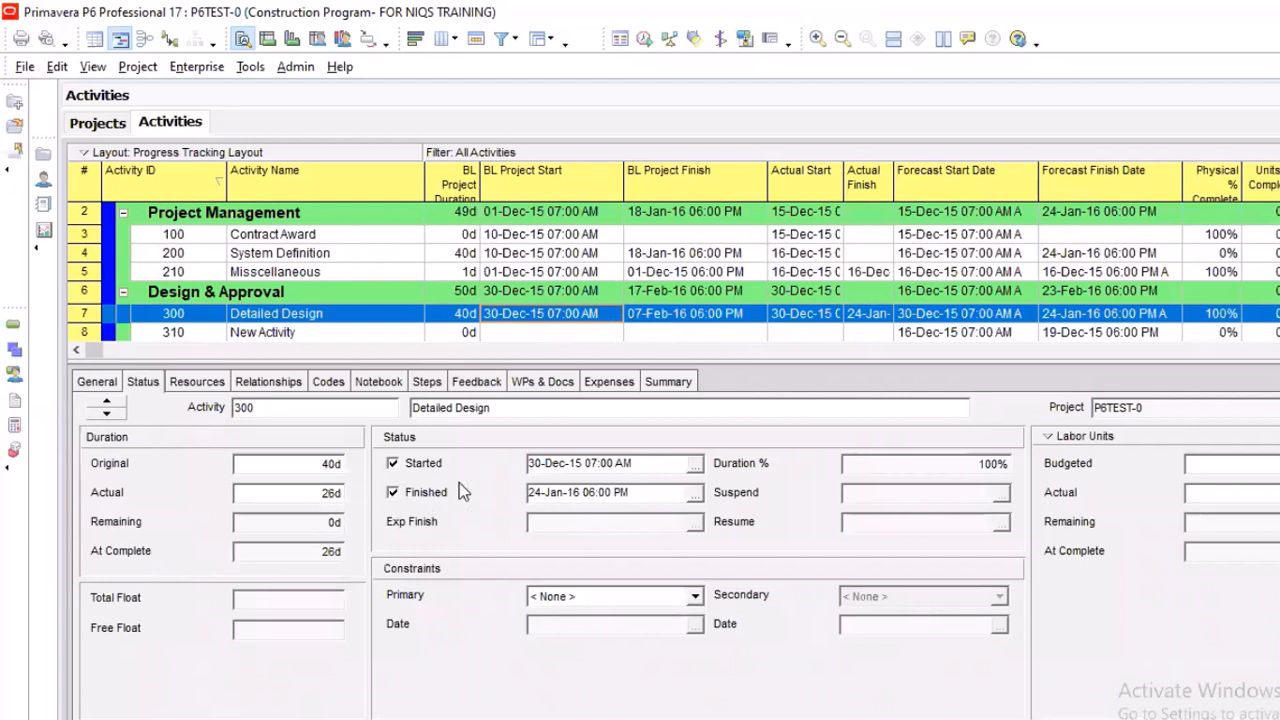
Change Detailed Design's actual finish date to 26-Jan-16 06:00 PM
{"action": "left_click", "coordinate": [694, 494]}
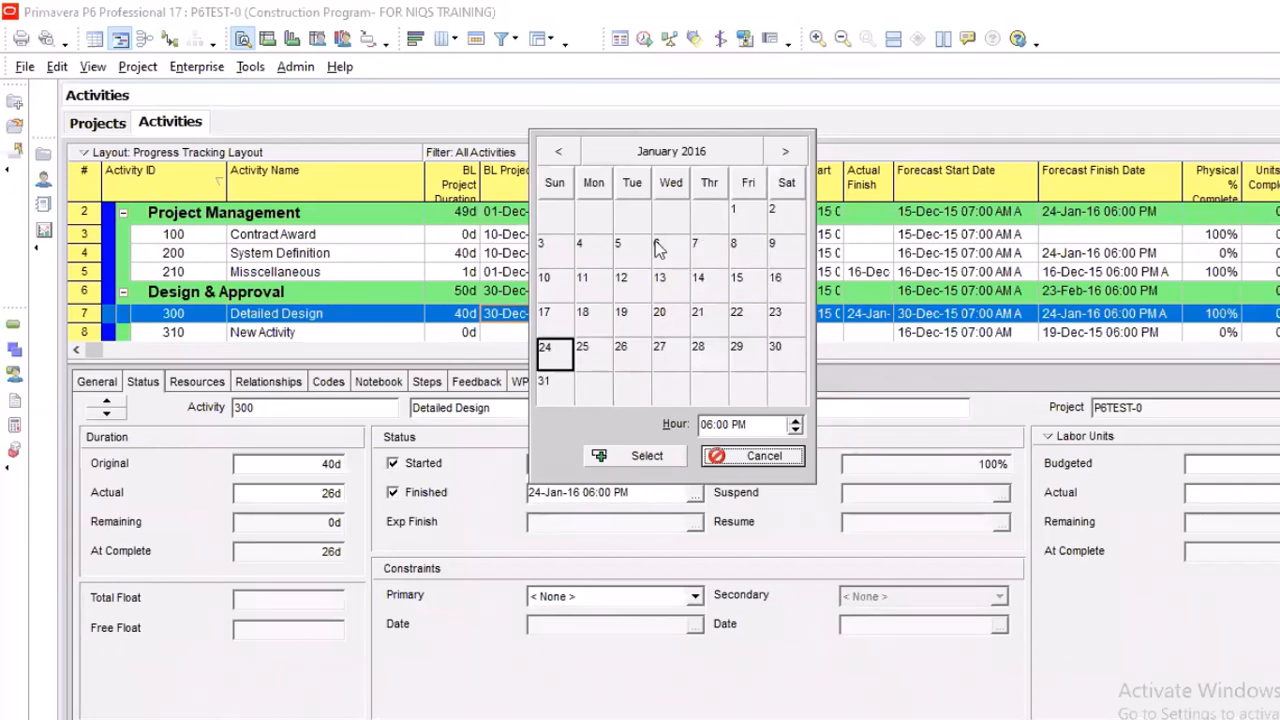
{"action": "left_click", "coordinate": [552, 248]}
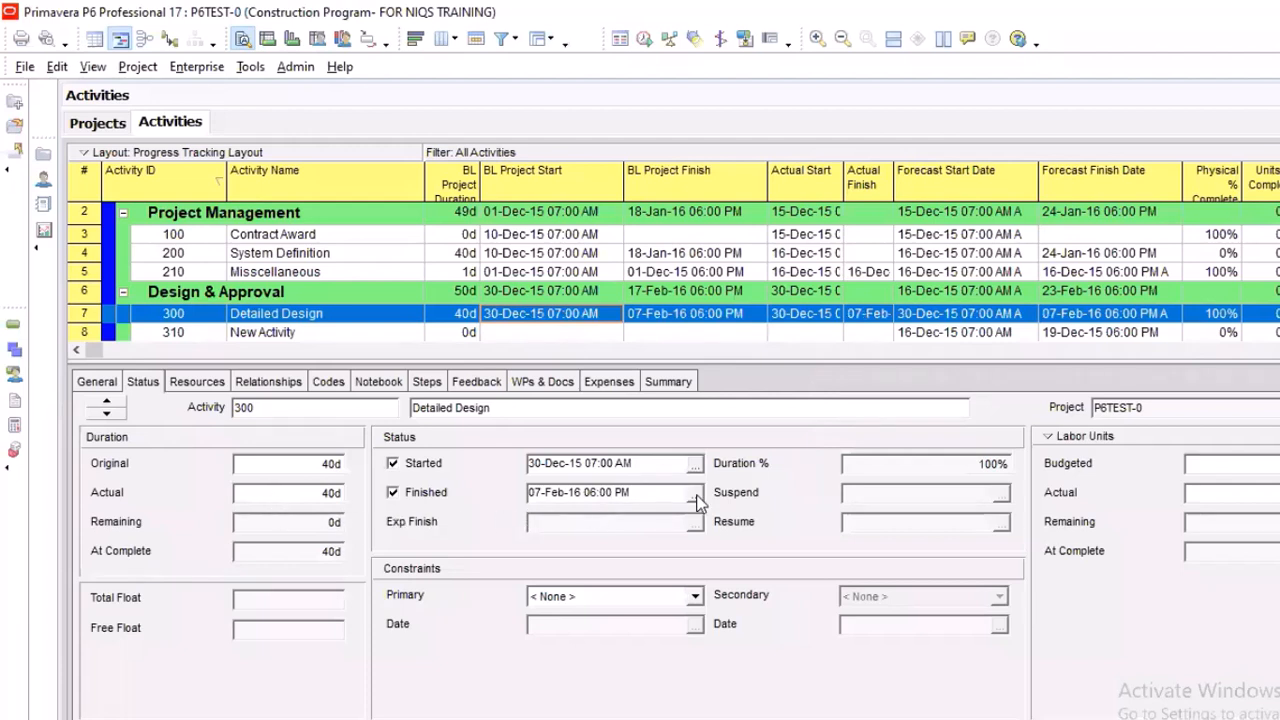
{"action": "double_click", "coordinate": [715, 322]}
{"action": "left_click", "coordinate": [558, 151]}
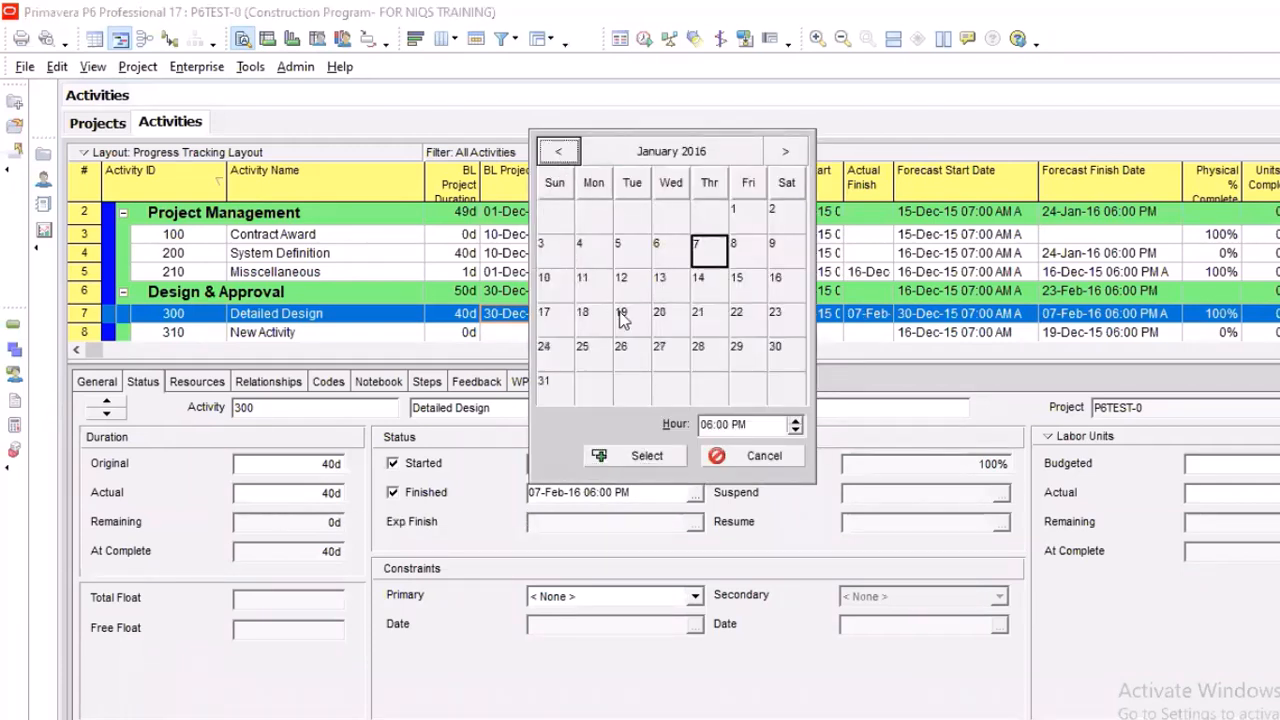
{"action": "left_click", "coordinate": [621, 350]}
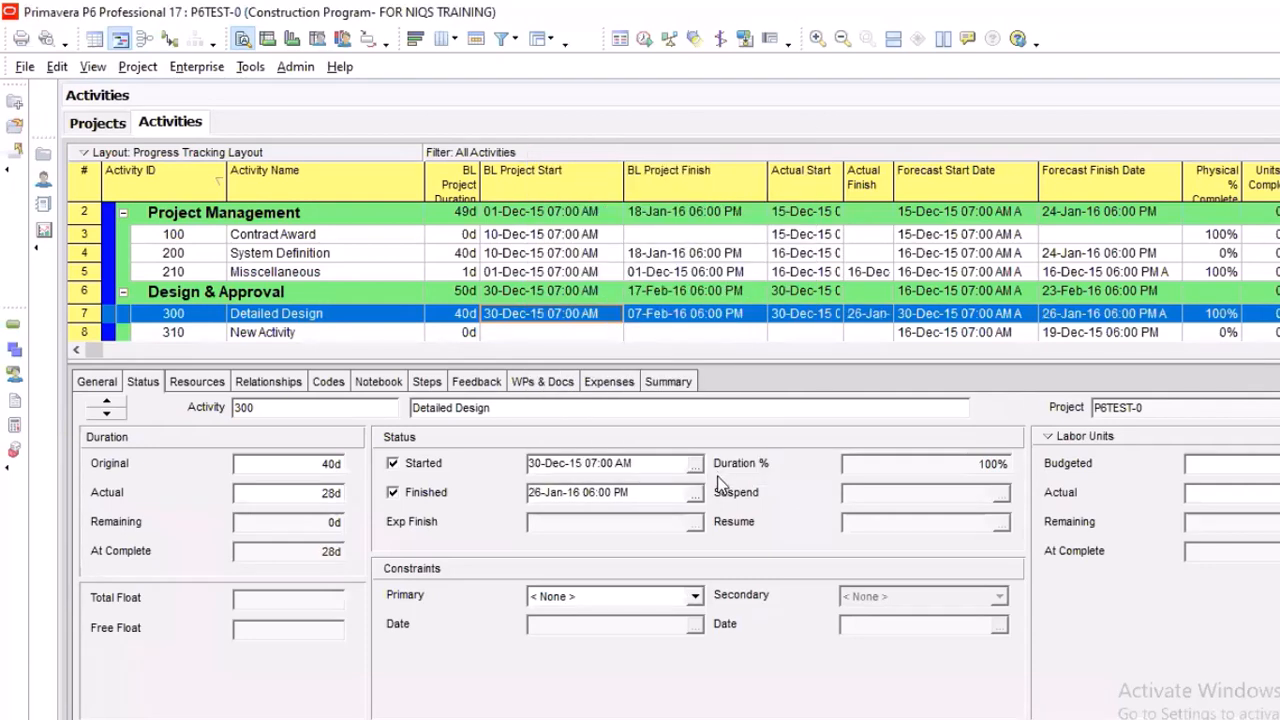
{"action": "left_click", "coordinate": [648, 458]}
Collapse the Actual Start and Actual Finish columns so the forecast dates sit beside the baseline dates
{"action": "left_click_drag", "start_coordinate": [800, 187], "coordinate": [770, 187]}
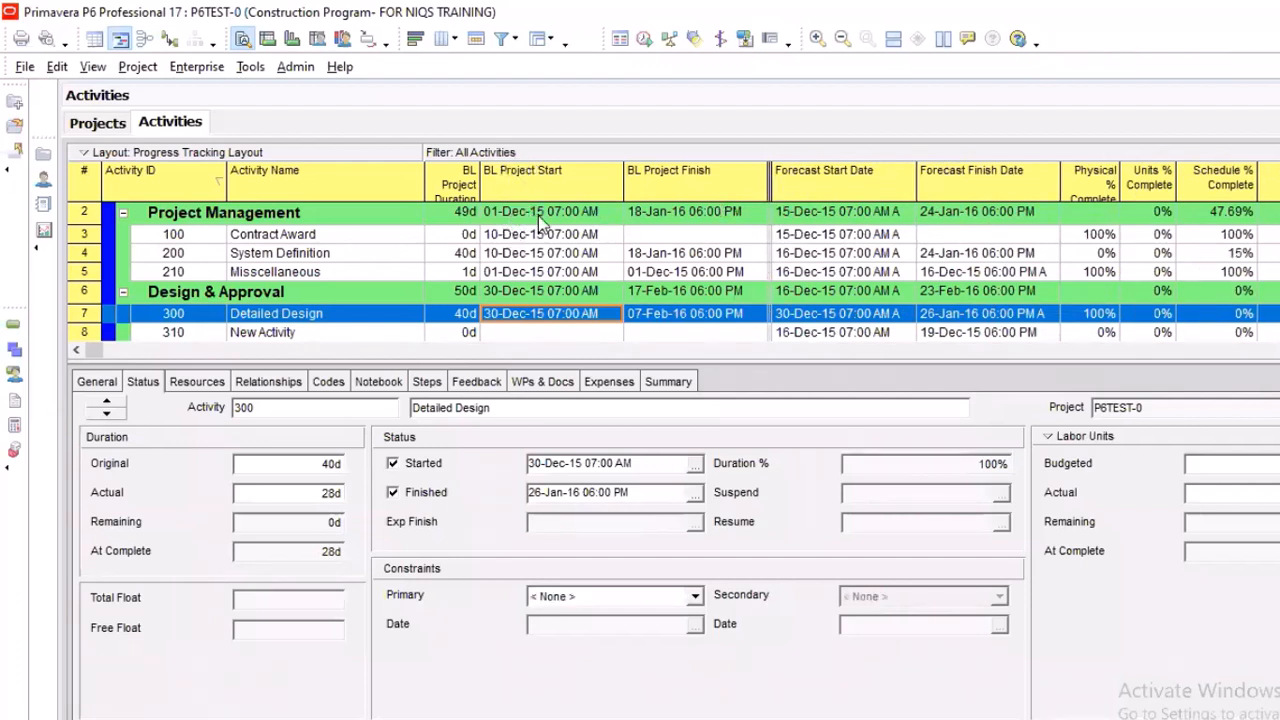
{"action": "scroll", "coordinate": [505, 214], "scroll_direction": "up", "scroll_amount": 1}
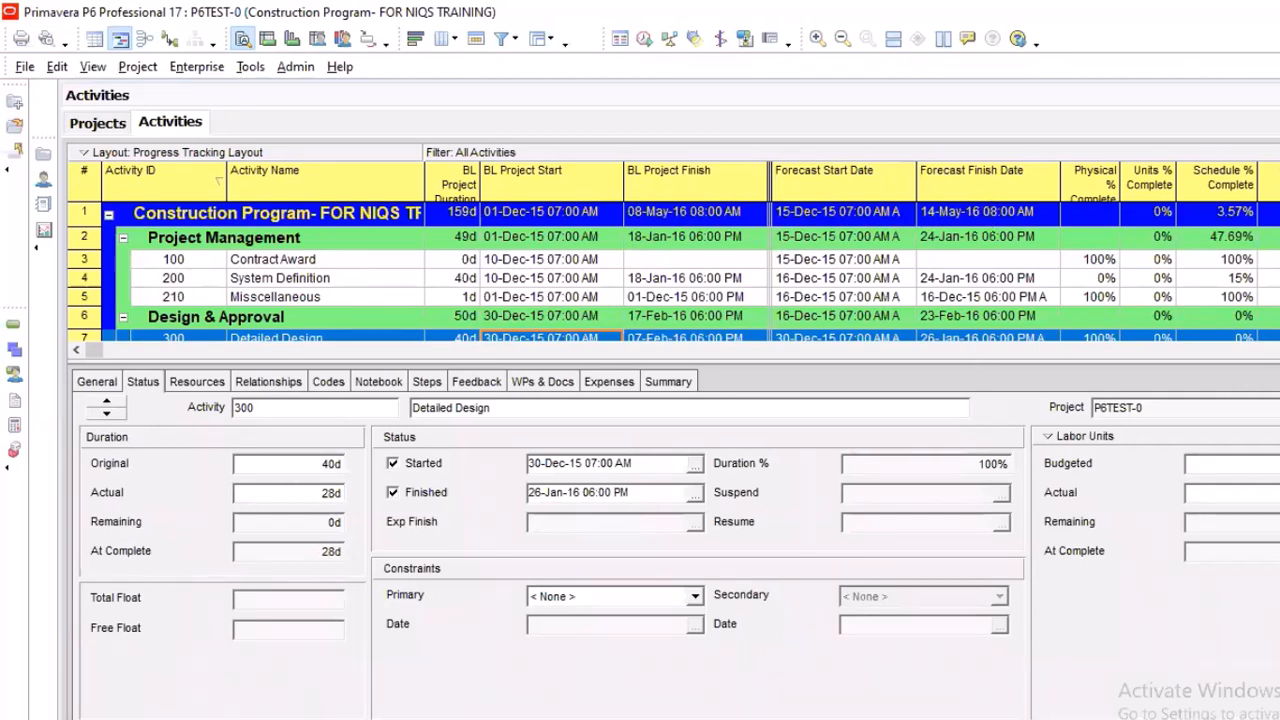
Consult the critical path analysis notes in the COST LOADING file in Notepad against the activity table, and return to Primavera P6
{"action": "key", "text": "alt+Tab"}
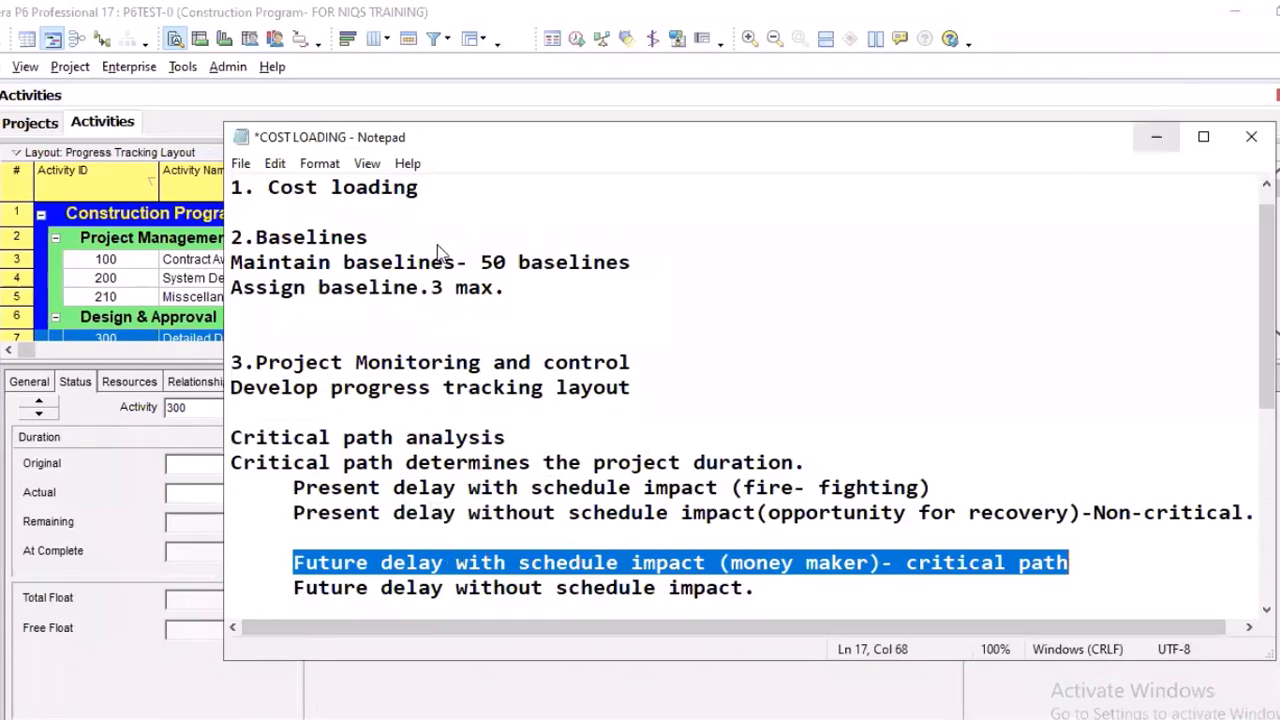
{"action": "key", "text": "alt+Tab"}
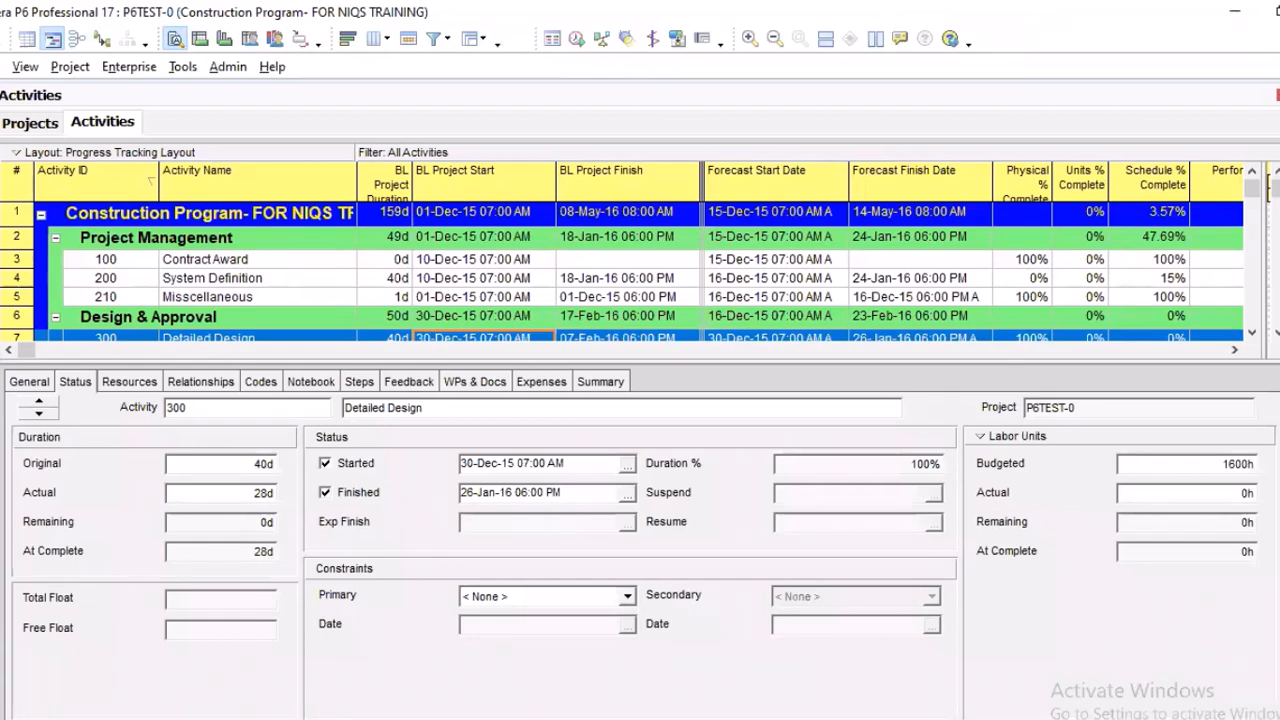
{"action": "scroll", "coordinate": [492, 270], "scroll_direction": "down", "scroll_amount": 1}
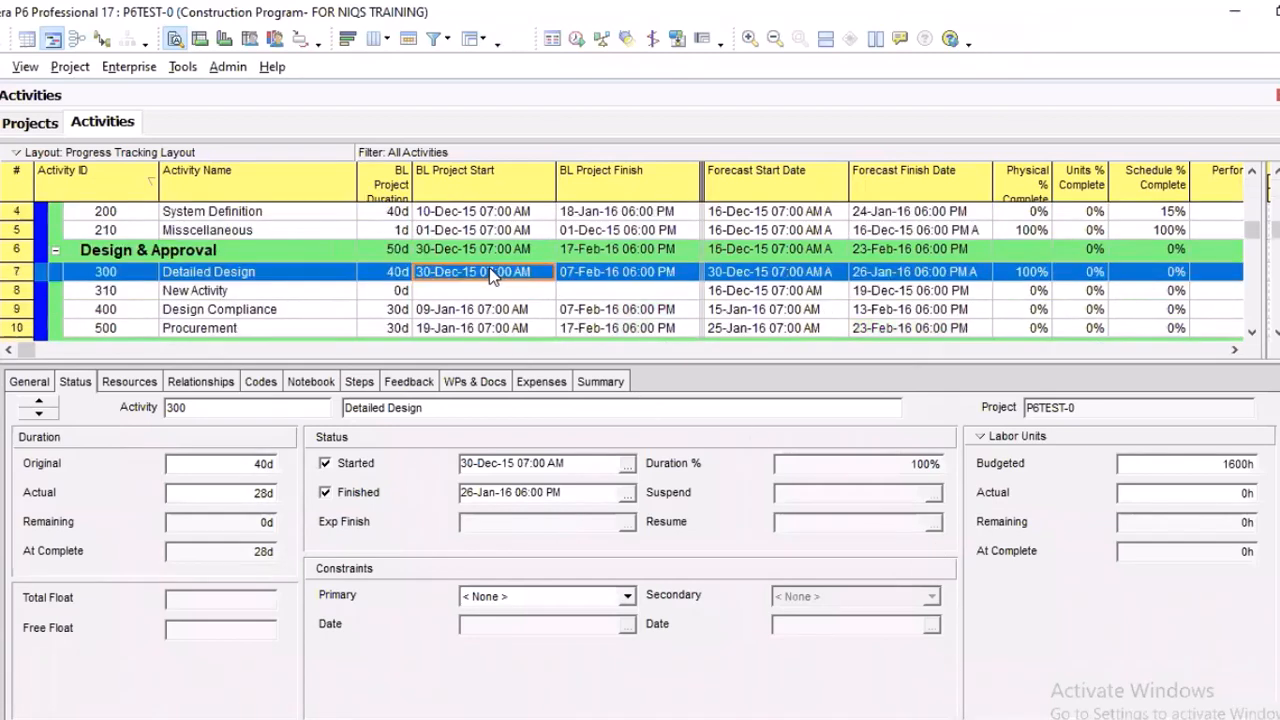
{"action": "scroll", "coordinate": [440, 265], "scroll_direction": "up", "scroll_amount": 1}
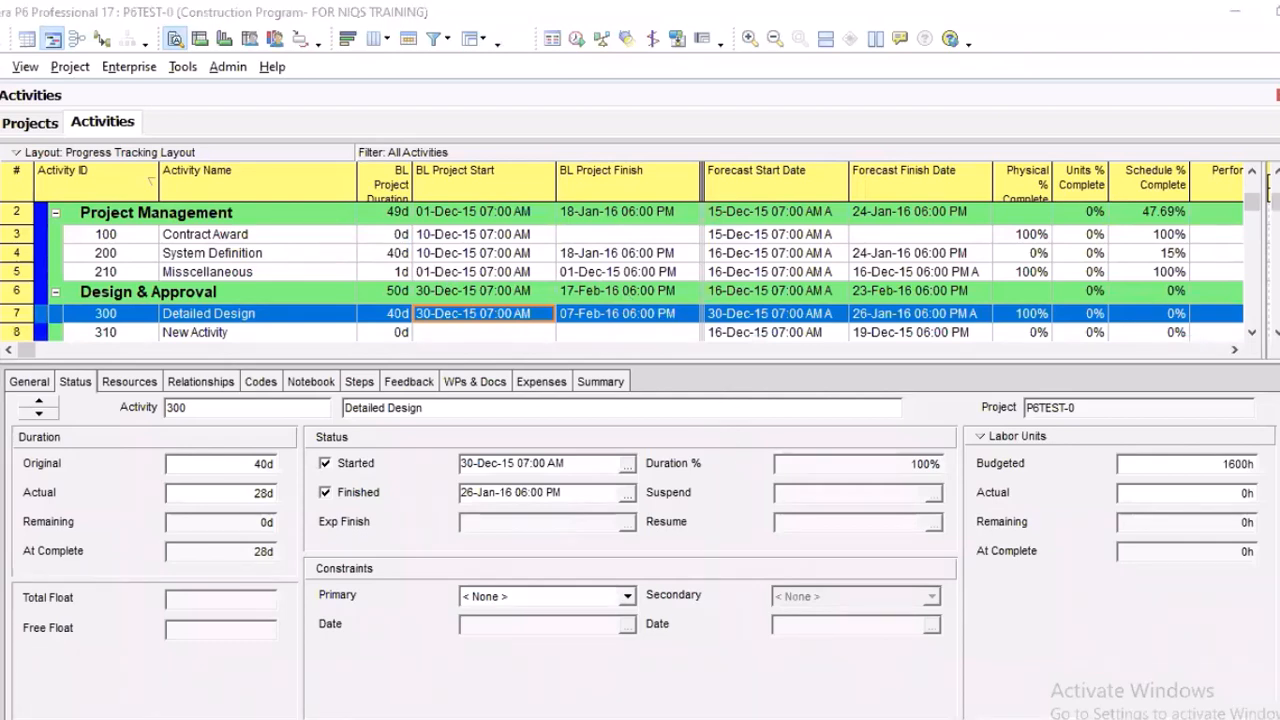
{"action": "key", "text": "alt+Tab"}
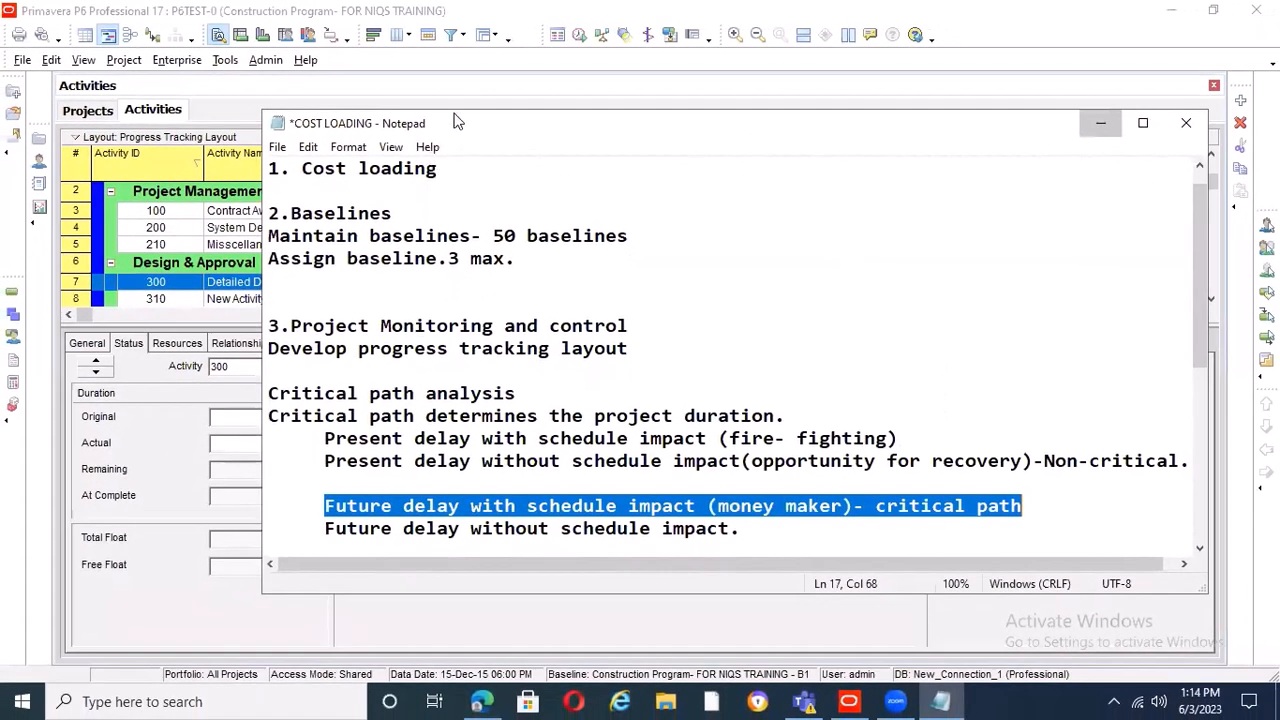
{"action": "key", "text": "alt+Tab"}
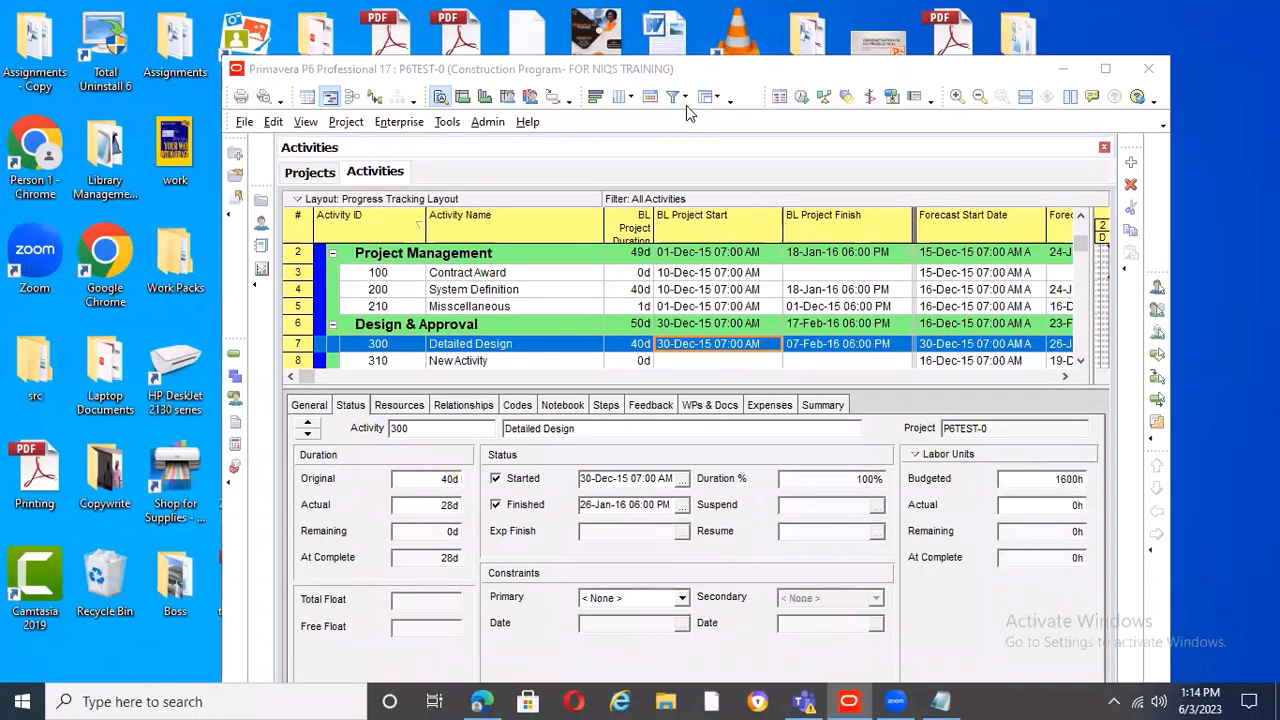
Open the activity filters and examine the available default, global and user-defined filters
{"action": "left_click", "coordinate": [611, 124]}
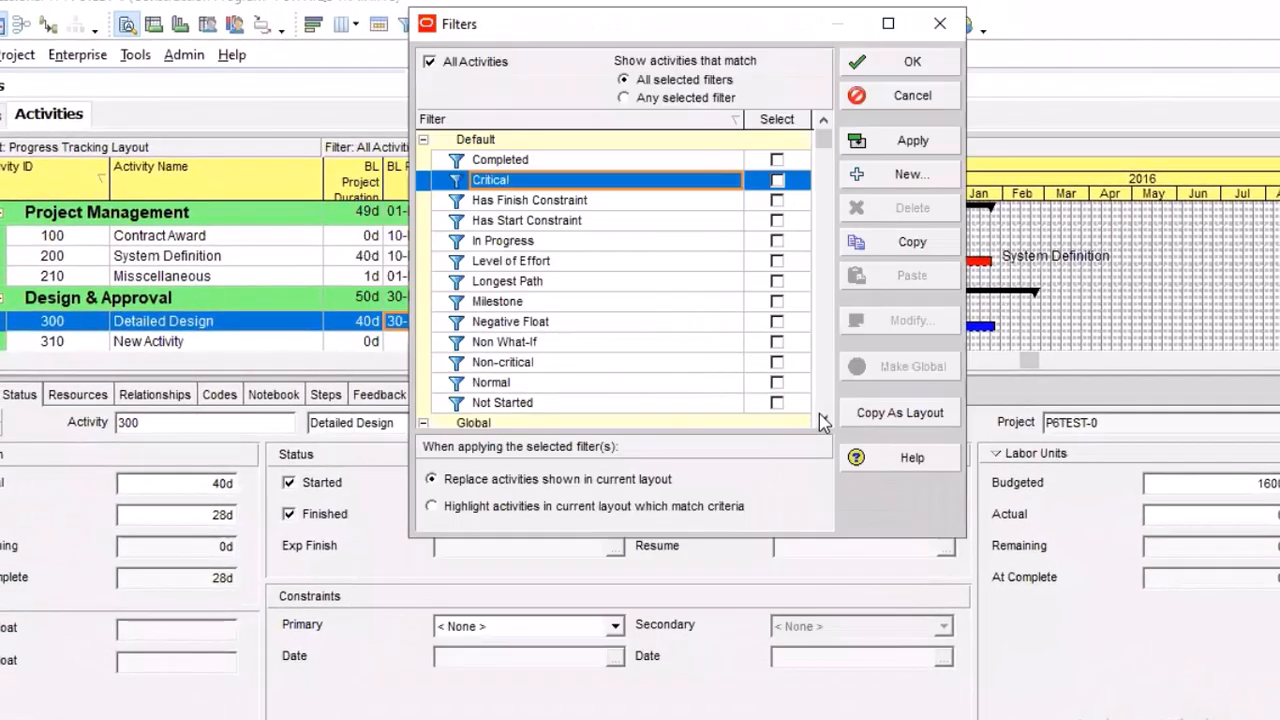
{"action": "left_click", "coordinate": [822, 421]}
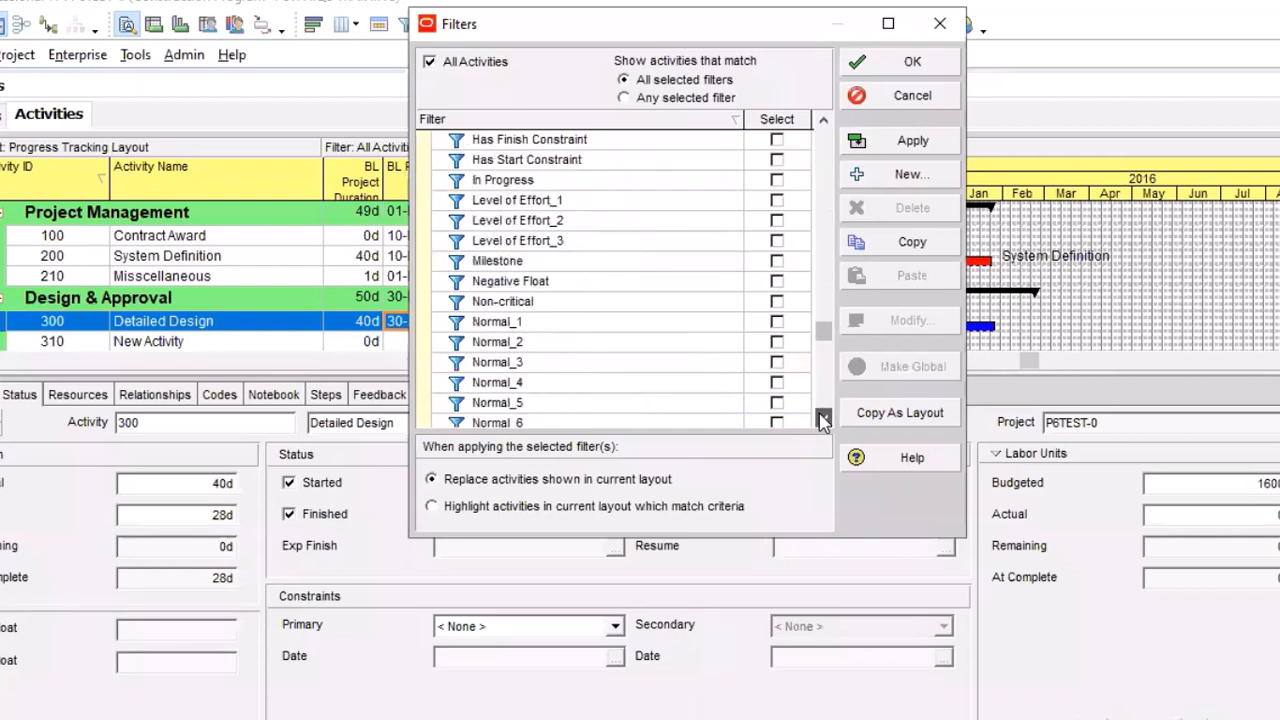
{"action": "left_click", "coordinate": [822, 421]}
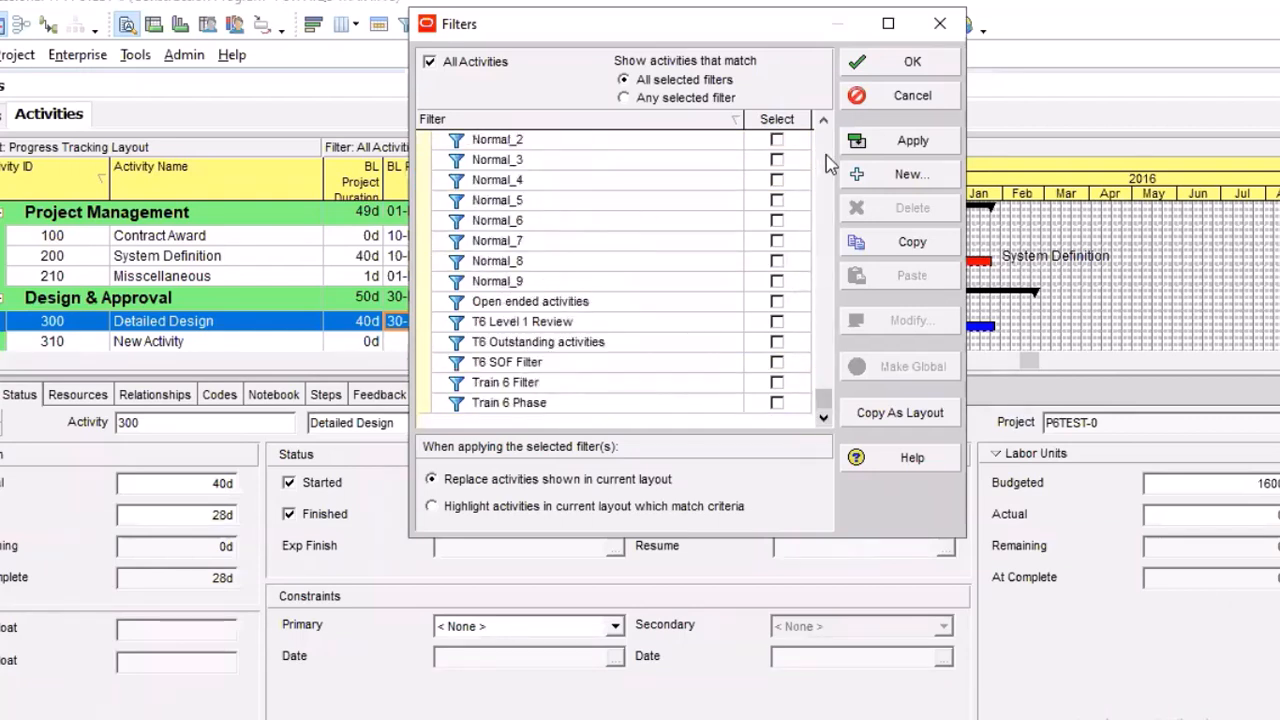
{"action": "left_click", "coordinate": [822, 121]}
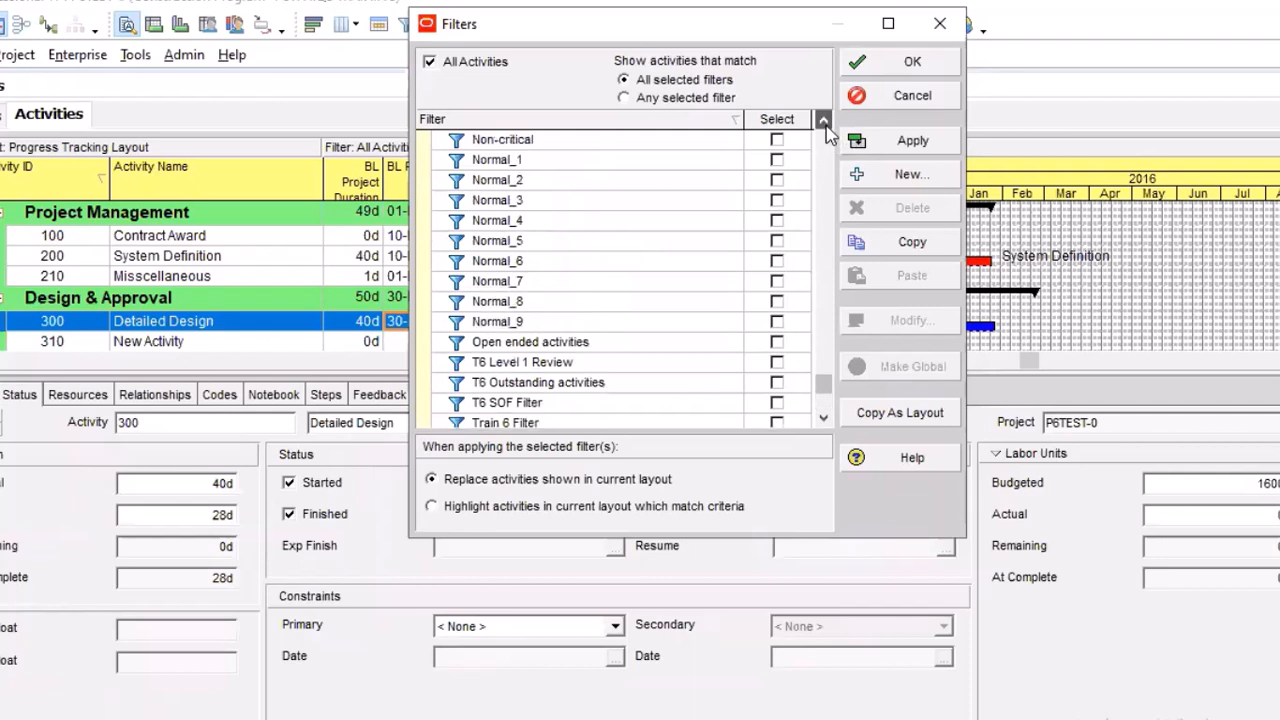
{"action": "left_click", "coordinate": [823, 122]}
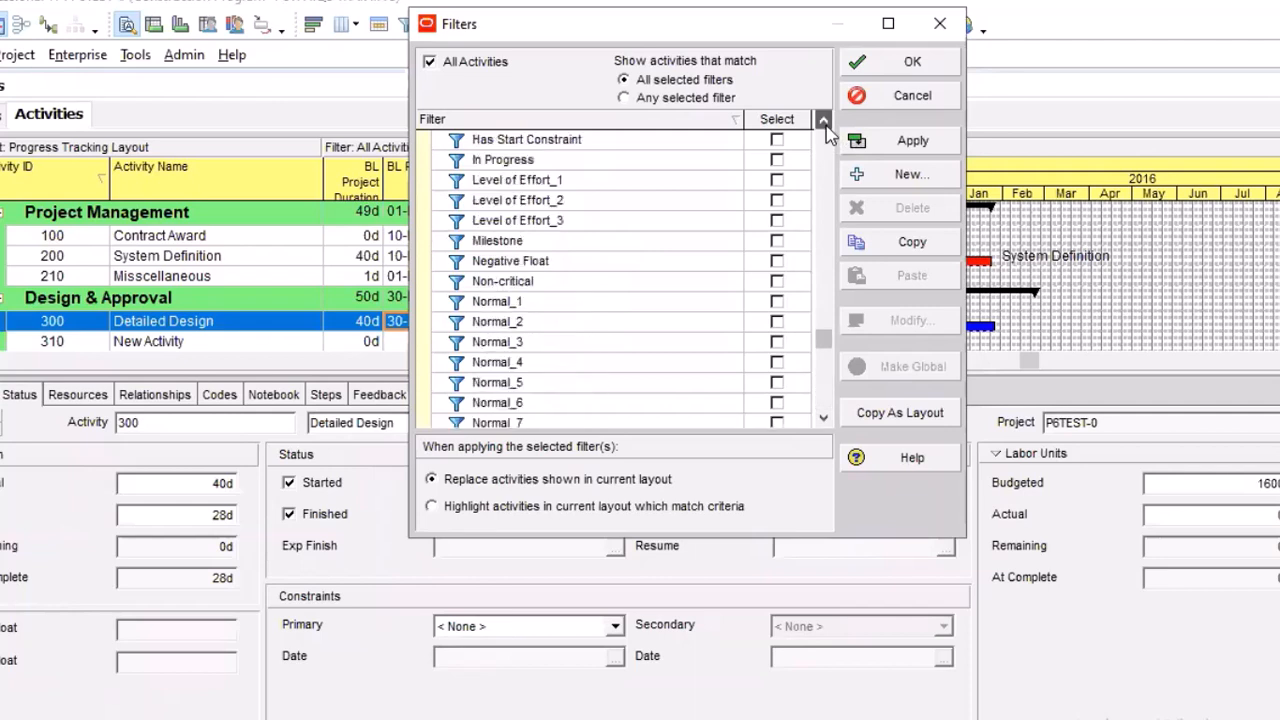
{"action": "left_click", "coordinate": [822, 121]}
{"action": "left_click", "coordinate": [822, 121]}
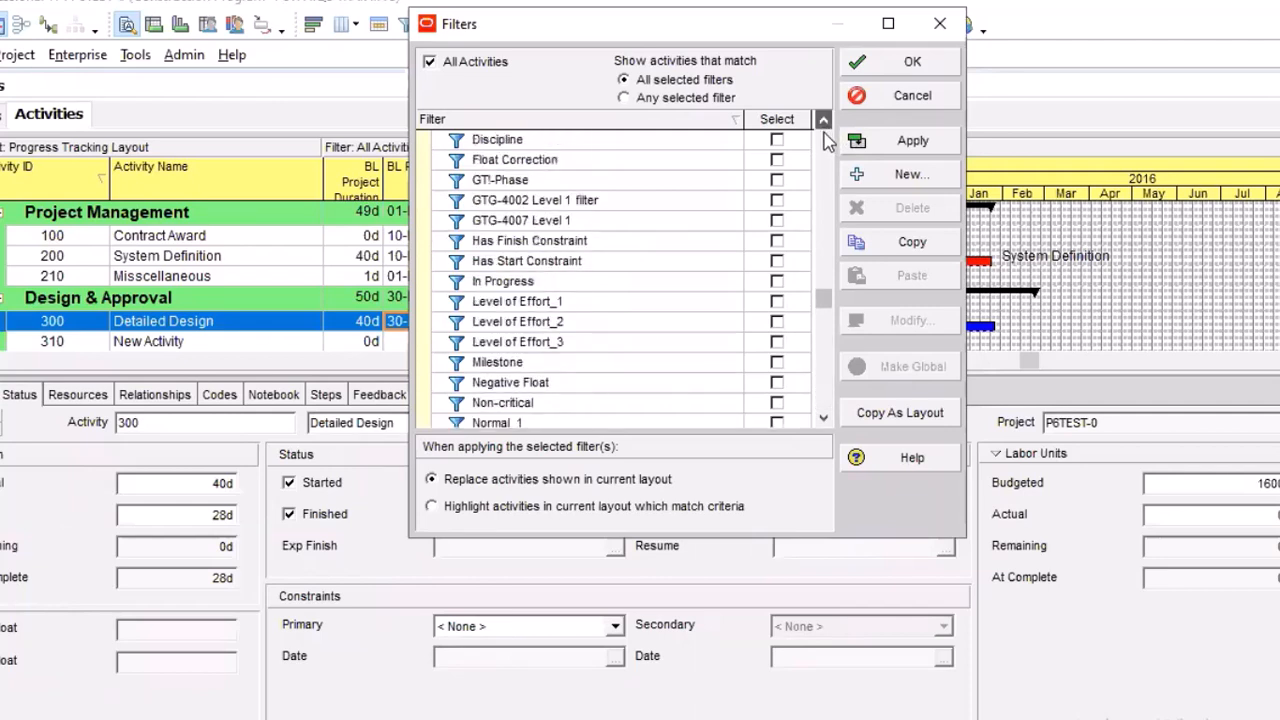
{"action": "left_click", "coordinate": [818, 145]}
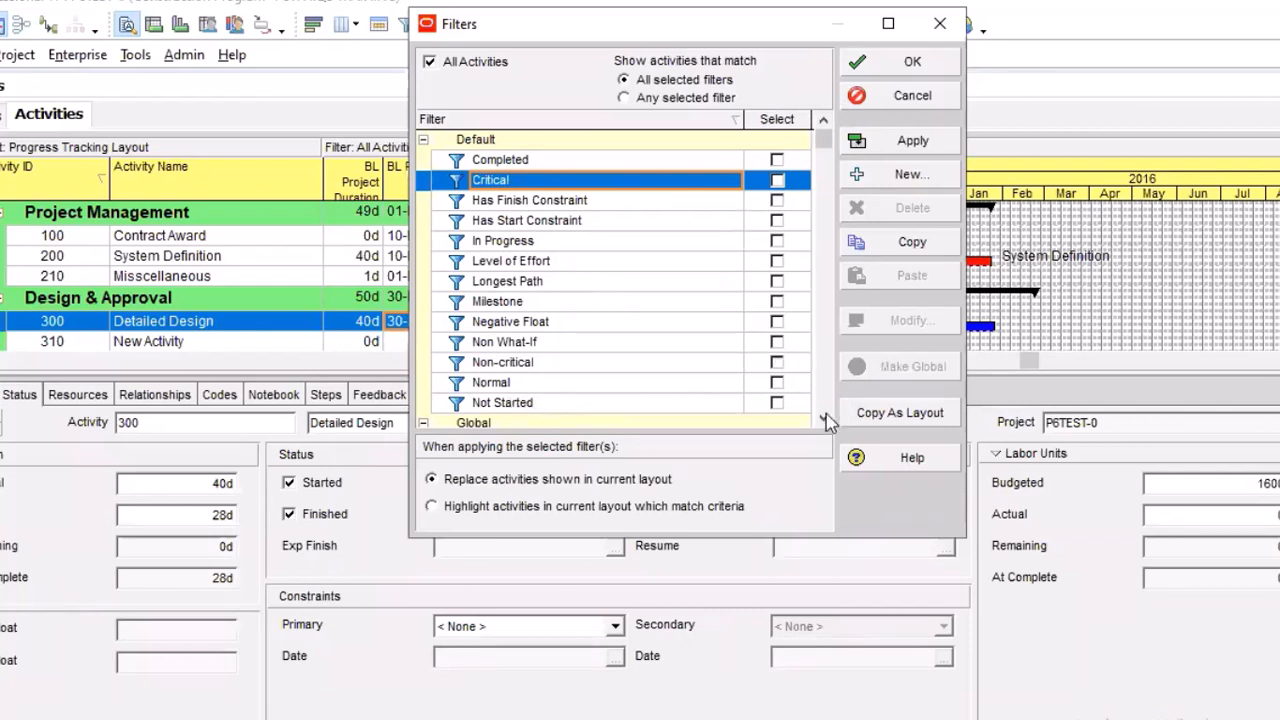
{"action": "scroll", "coordinate": [826, 424], "scroll_direction": "down", "scroll_amount": 5}
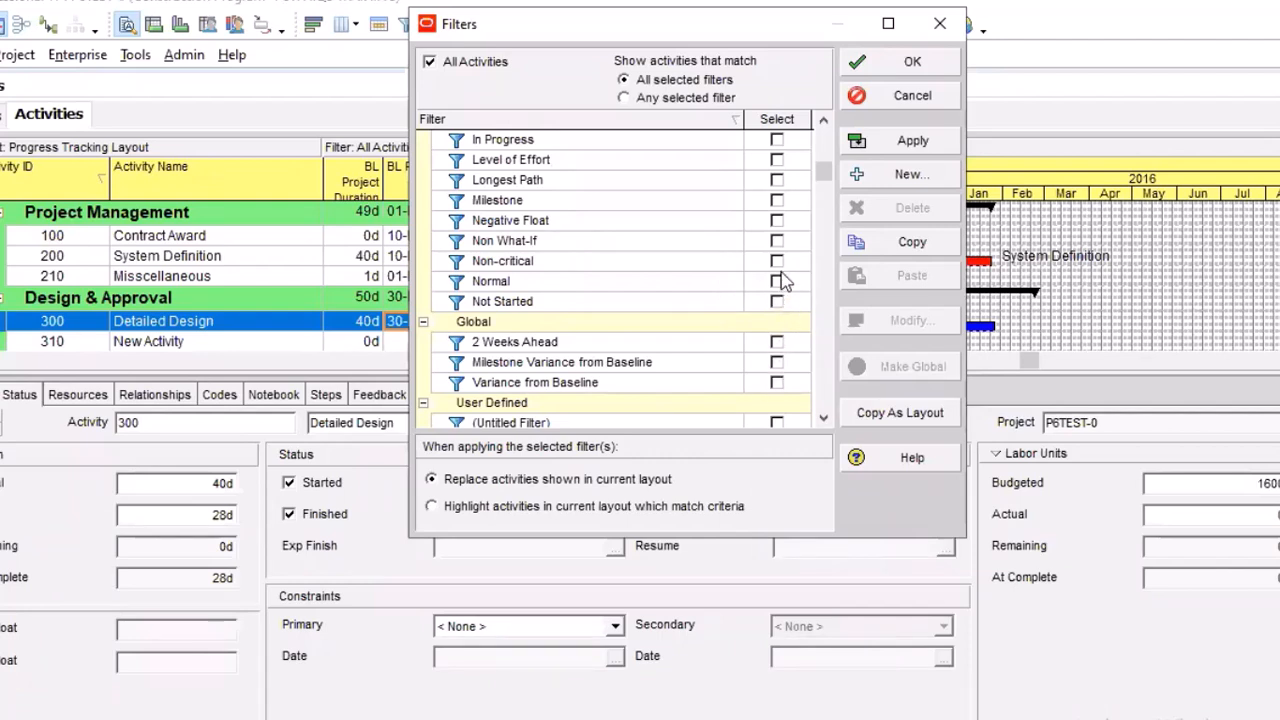
Close the filters, switch to the COST LOADING file in Notepad, and add the heading "Inputing steps." below the future delay notes
{"action": "left_click", "coordinate": [940, 23]}
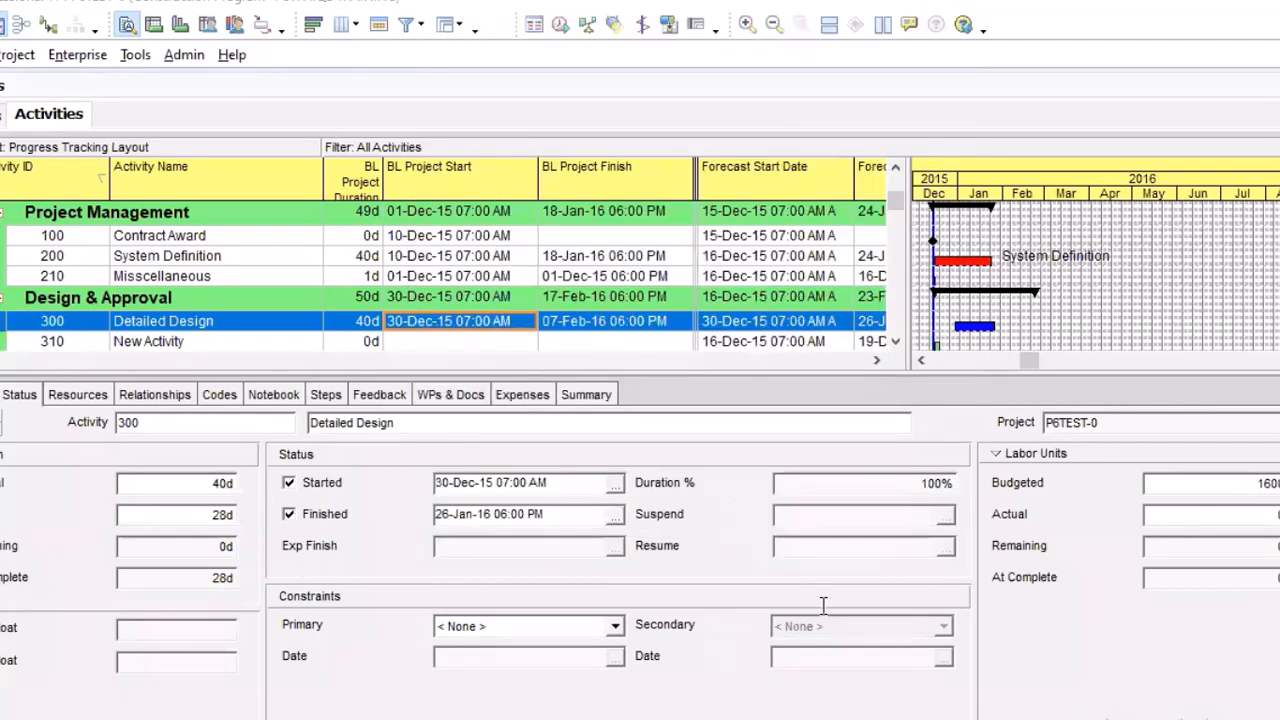
{"action": "key", "text": "alt+Tab"}
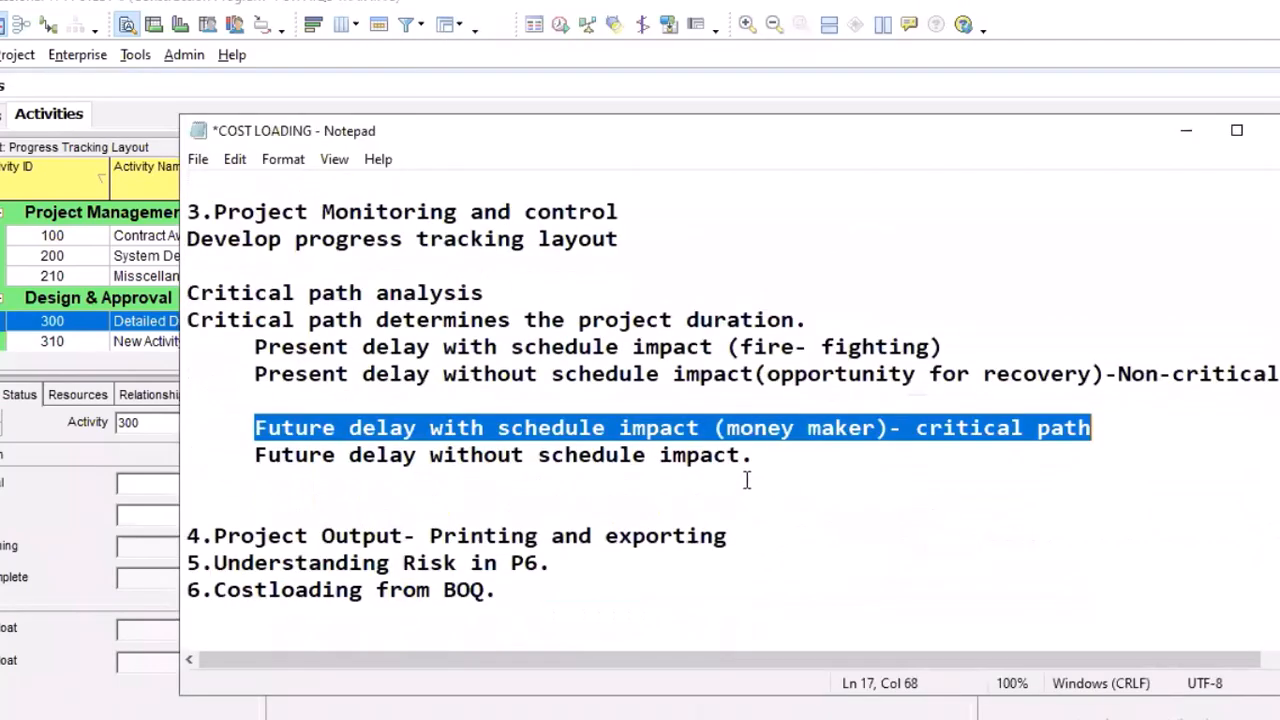
{"action": "left_click", "coordinate": [751, 466]}
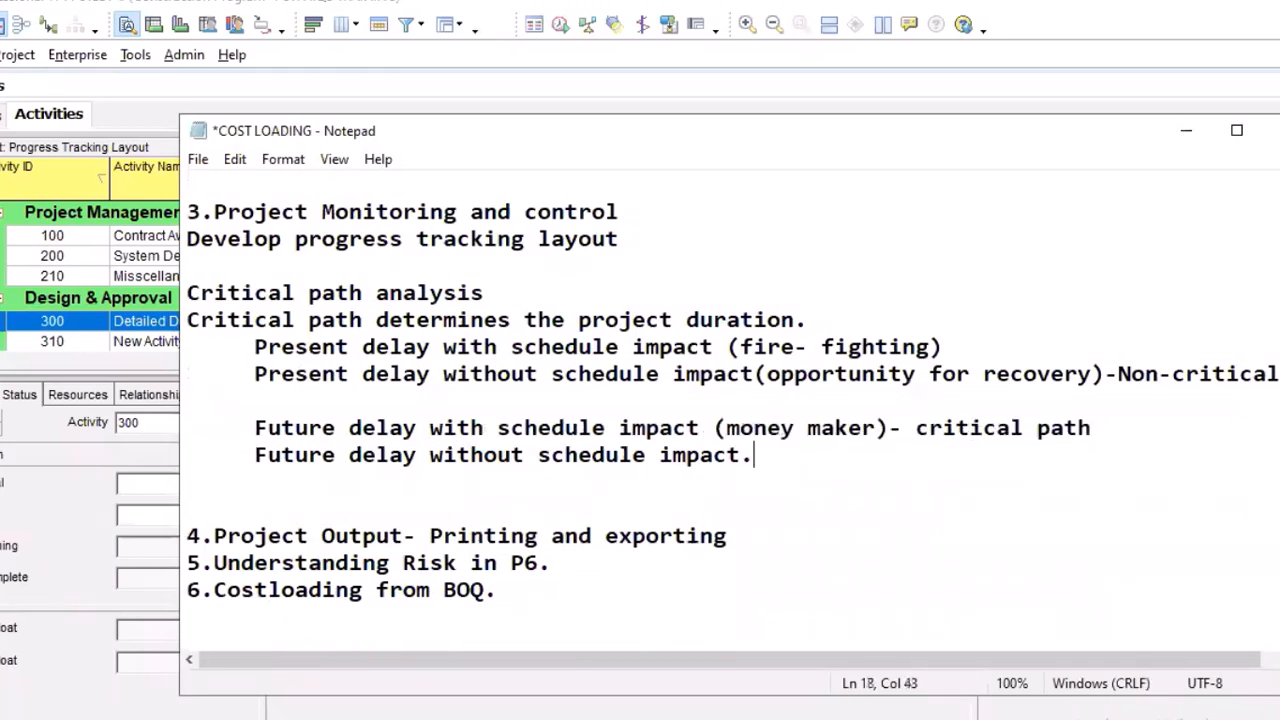
{"action": "key", "text": "Return"}
{"action": "key", "text": "Return"}
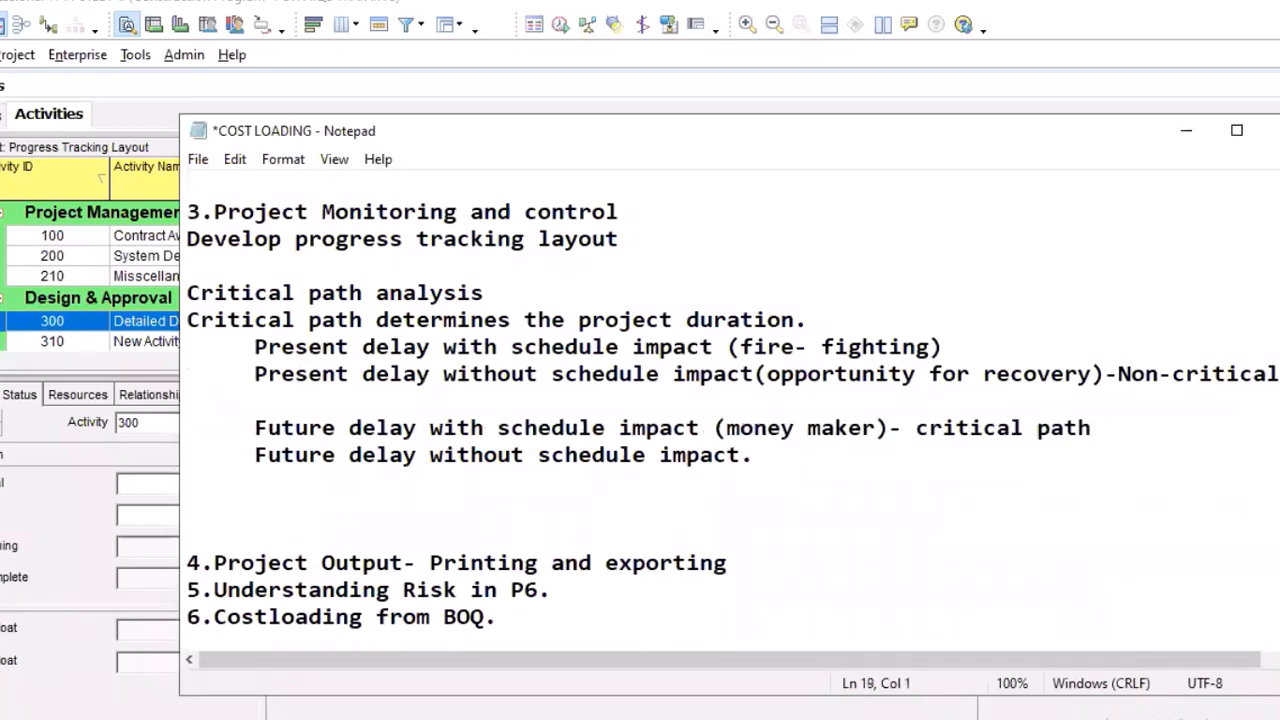
{"action": "type", "text": "Inp"}
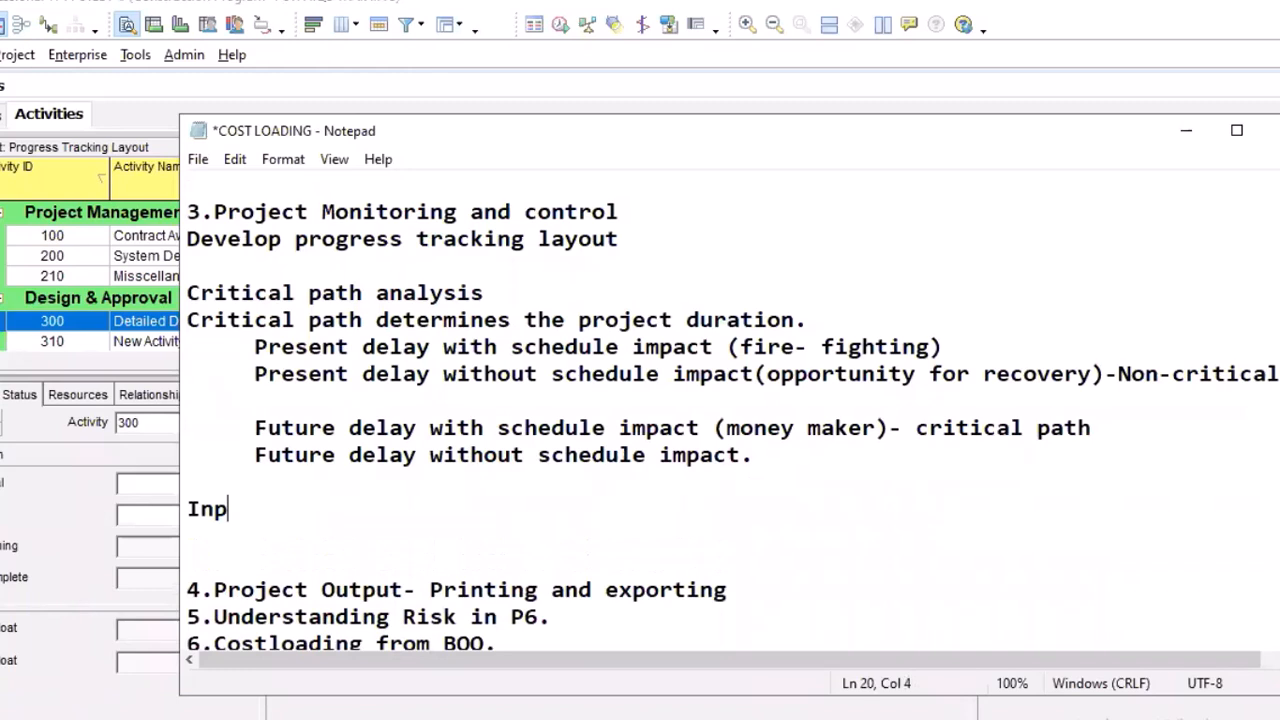
{"action": "type", "text": "uting"}
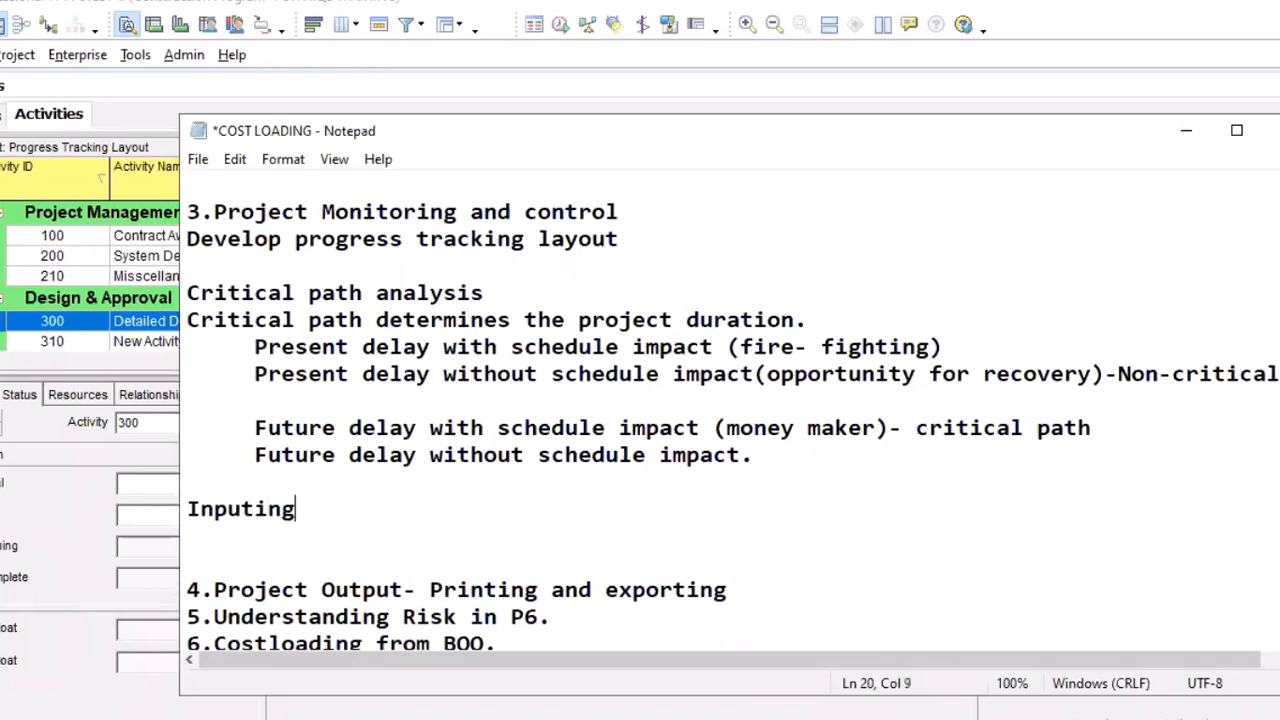
{"action": "type", "text": " steps"}
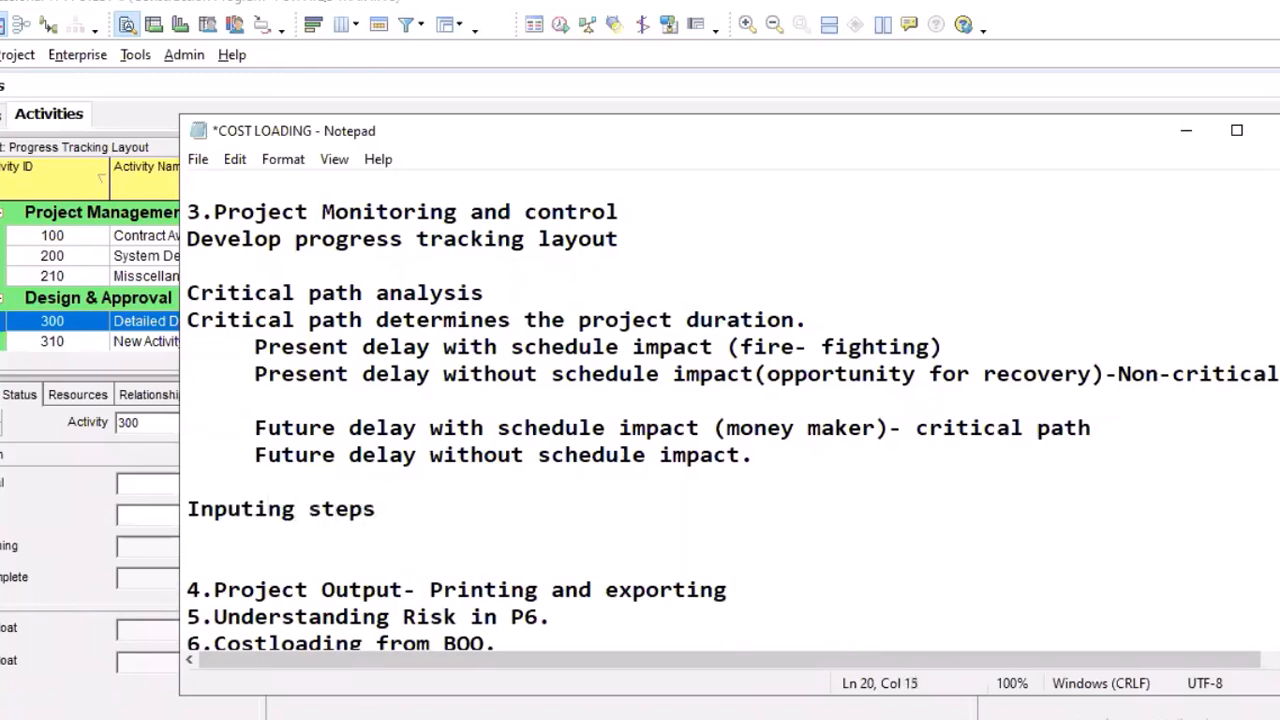
{"action": "type", "text": "."}
{"action": "key", "text": "Return"}
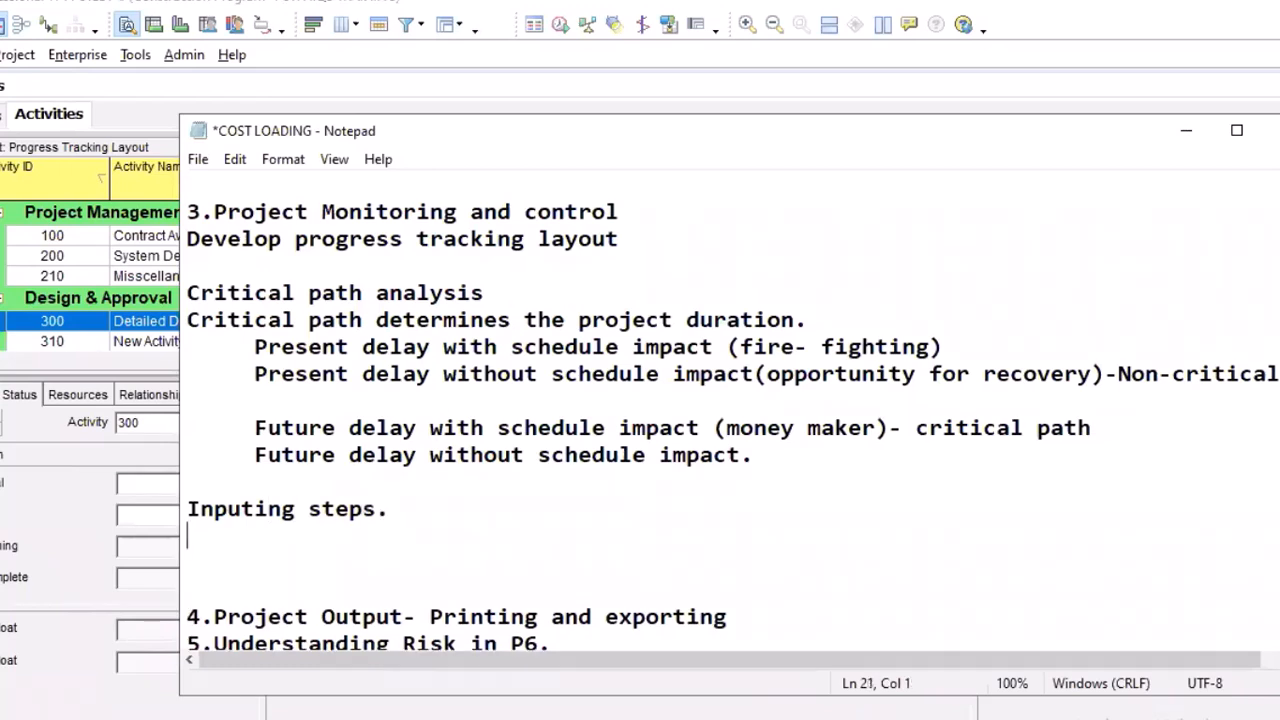
Write the first instruction under the heading: "Click on the desired activity on the activity window."
{"action": "type", "text": "Click on"}
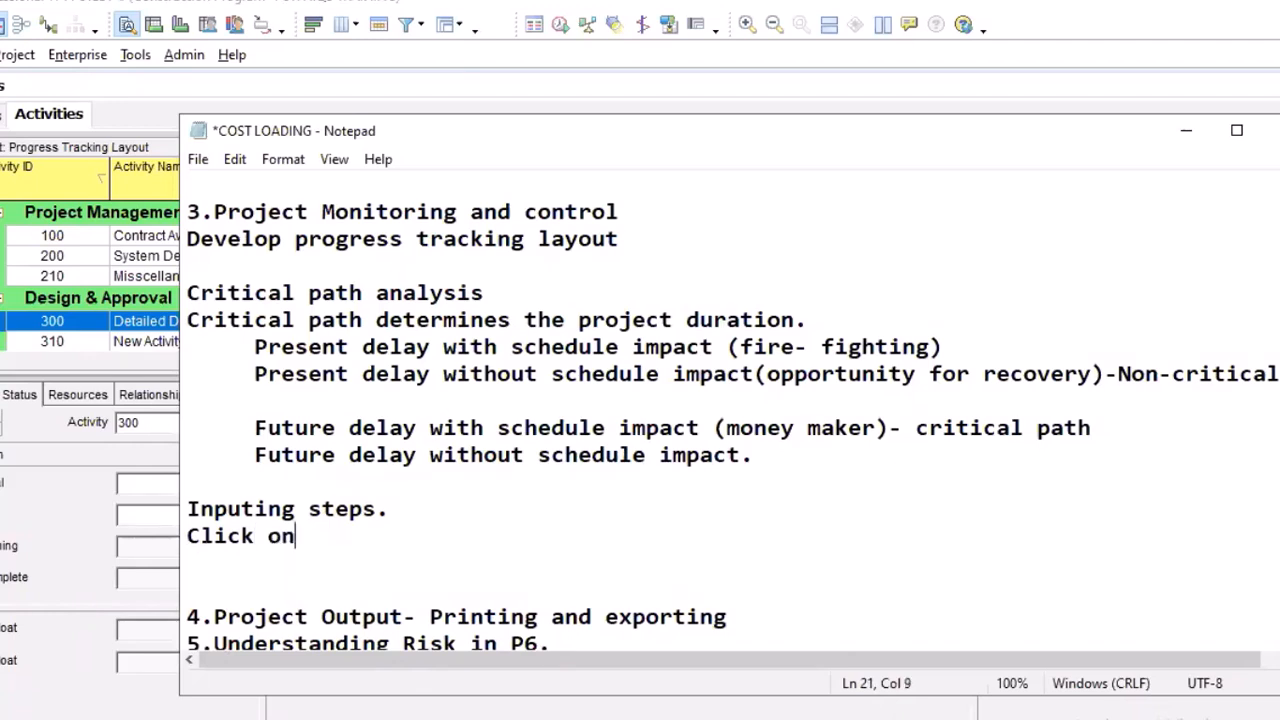
{"action": "type", "text": " the desired "}
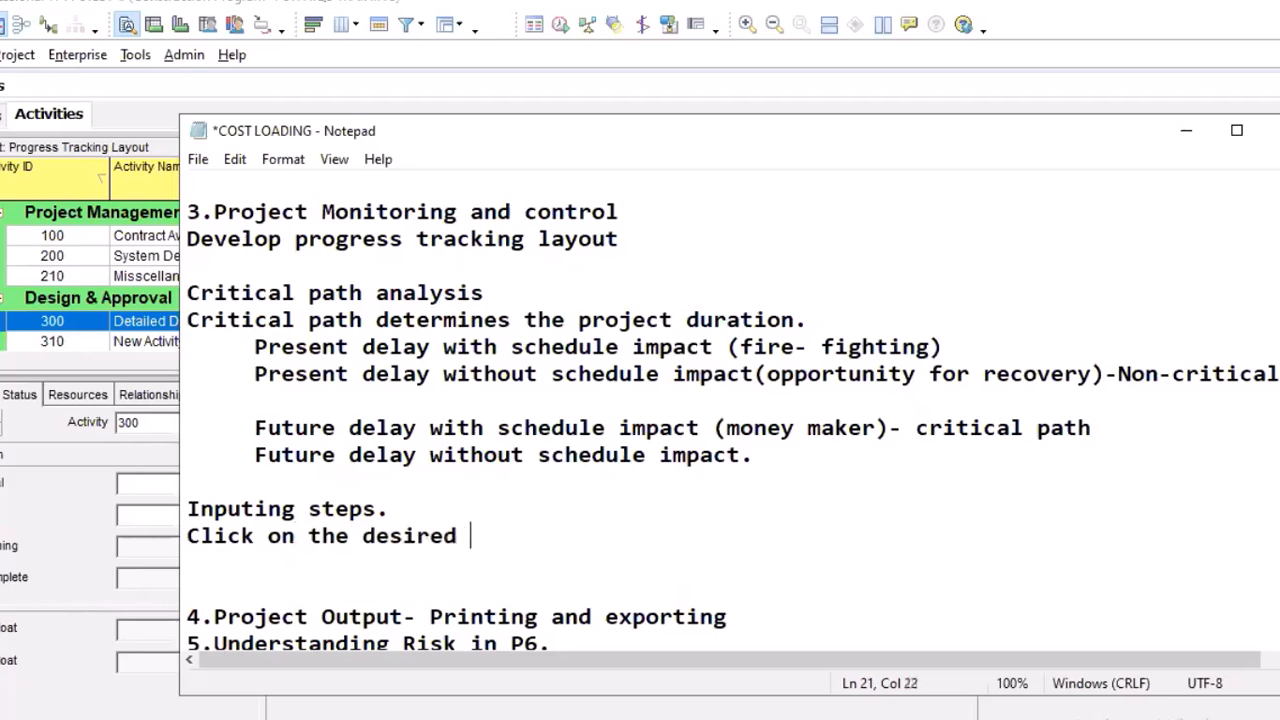
{"action": "type", "text": "activit"}
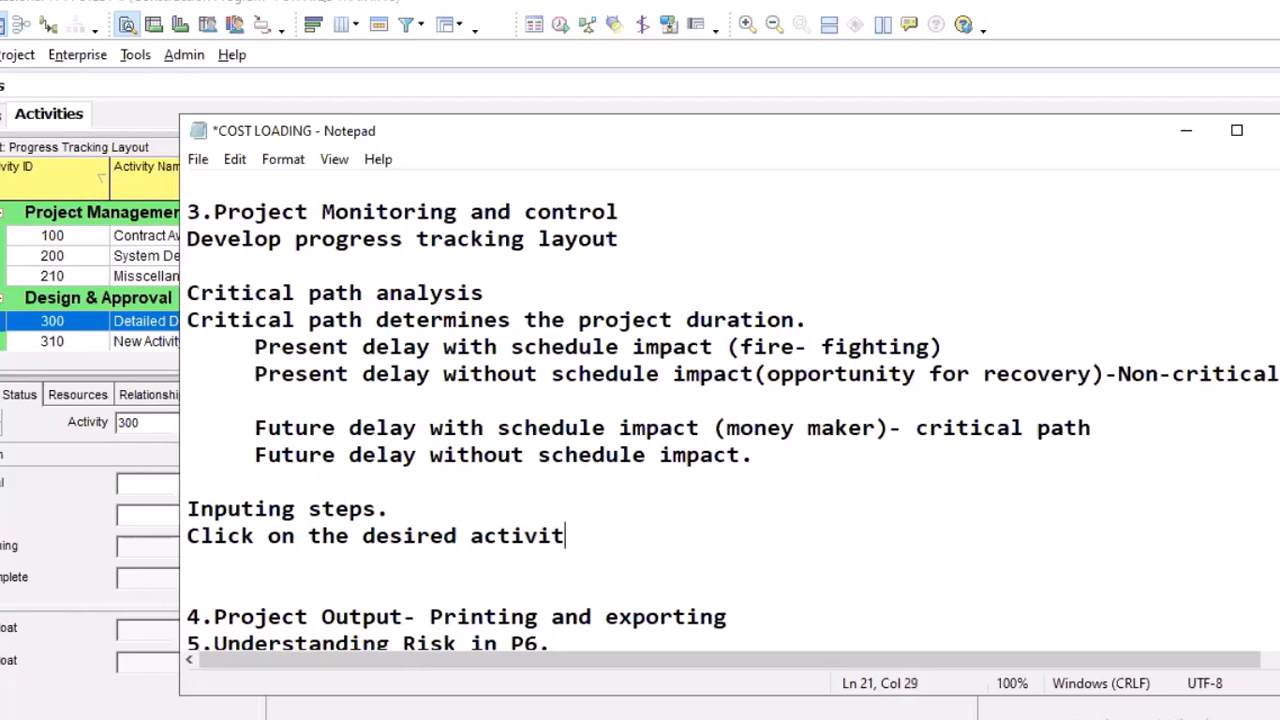
{"action": "key", "text": "BackSpace"}
{"action": "type", "text": "ty on the "}
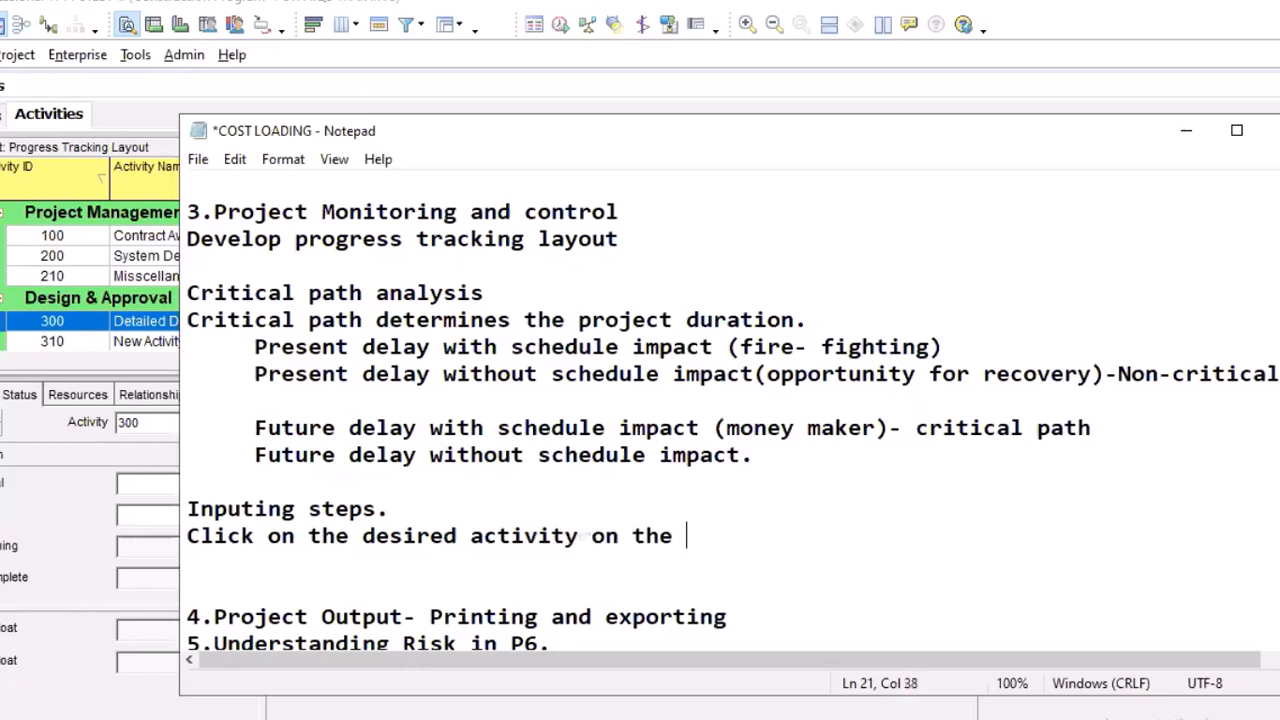
{"action": "type", "text": "activi"}
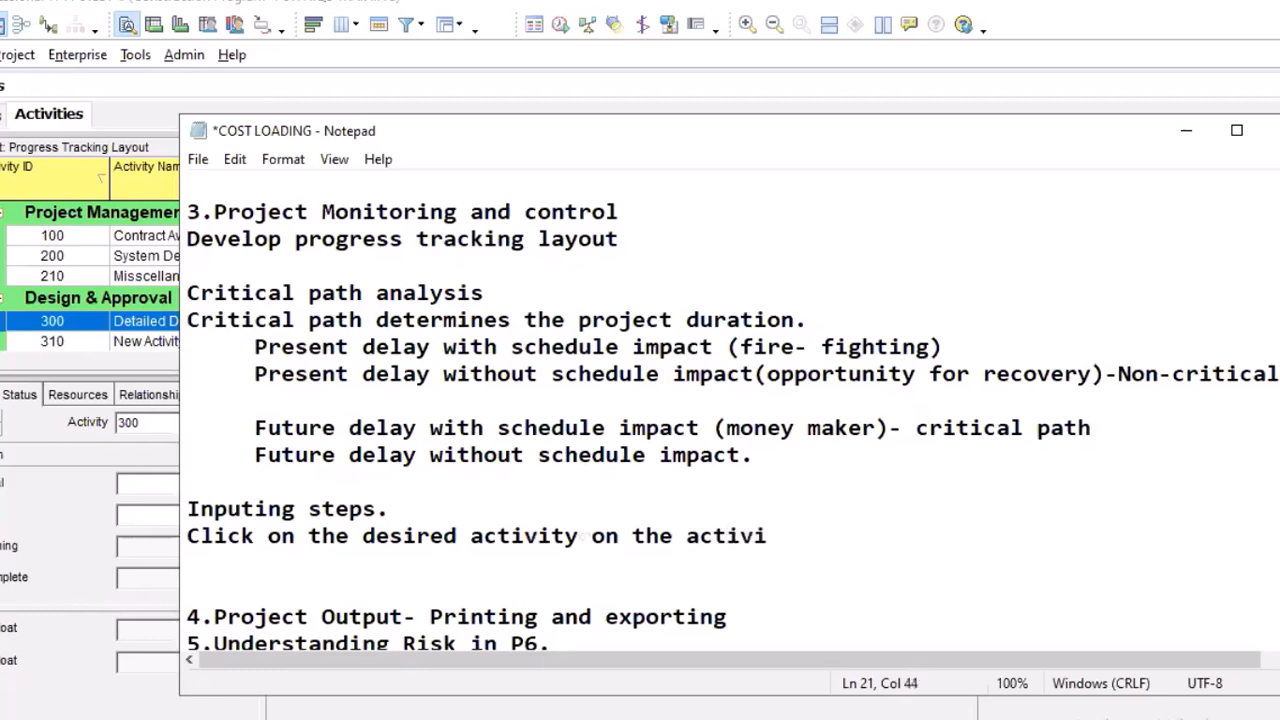
{"action": "type", "text": "ty window,"}
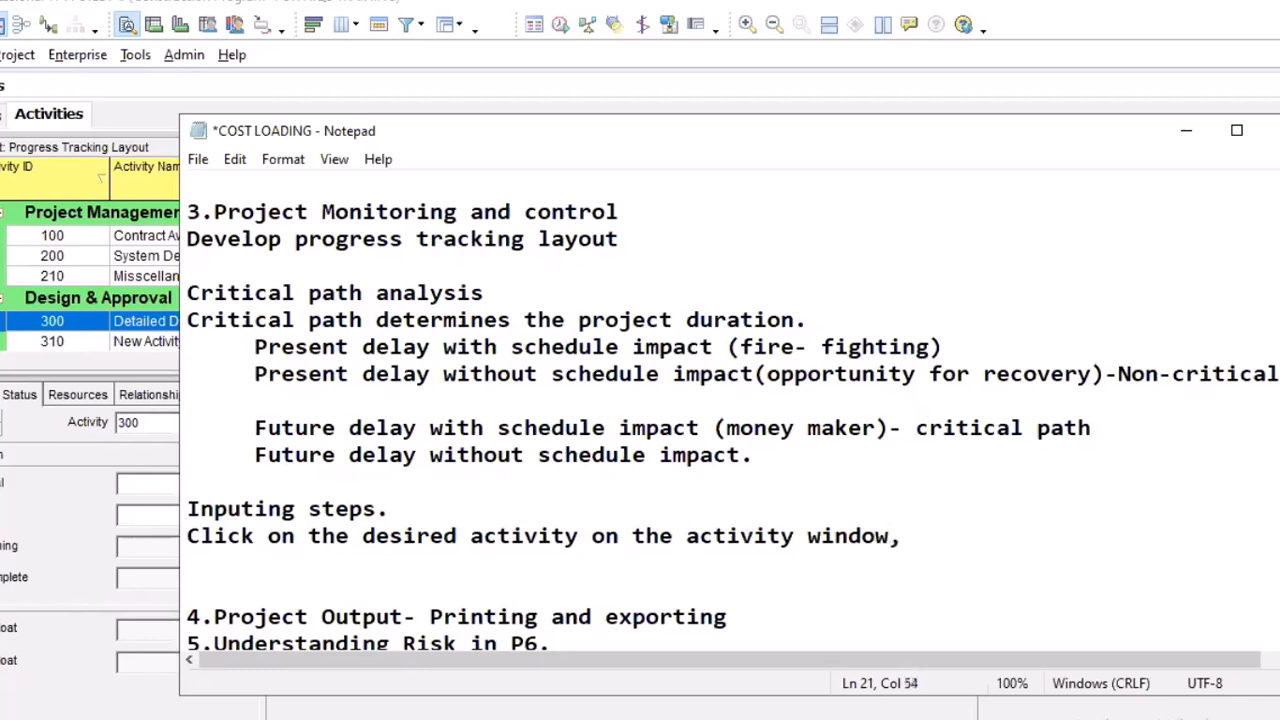
{"action": "key", "text": "BackSpace"}
{"action": "type", "text": "."}
{"action": "key", "text": "Return"}
Add the instruction line "On the activity details check the started box." and enlarge the Notepad window upward
{"action": "type", "text": "On"}
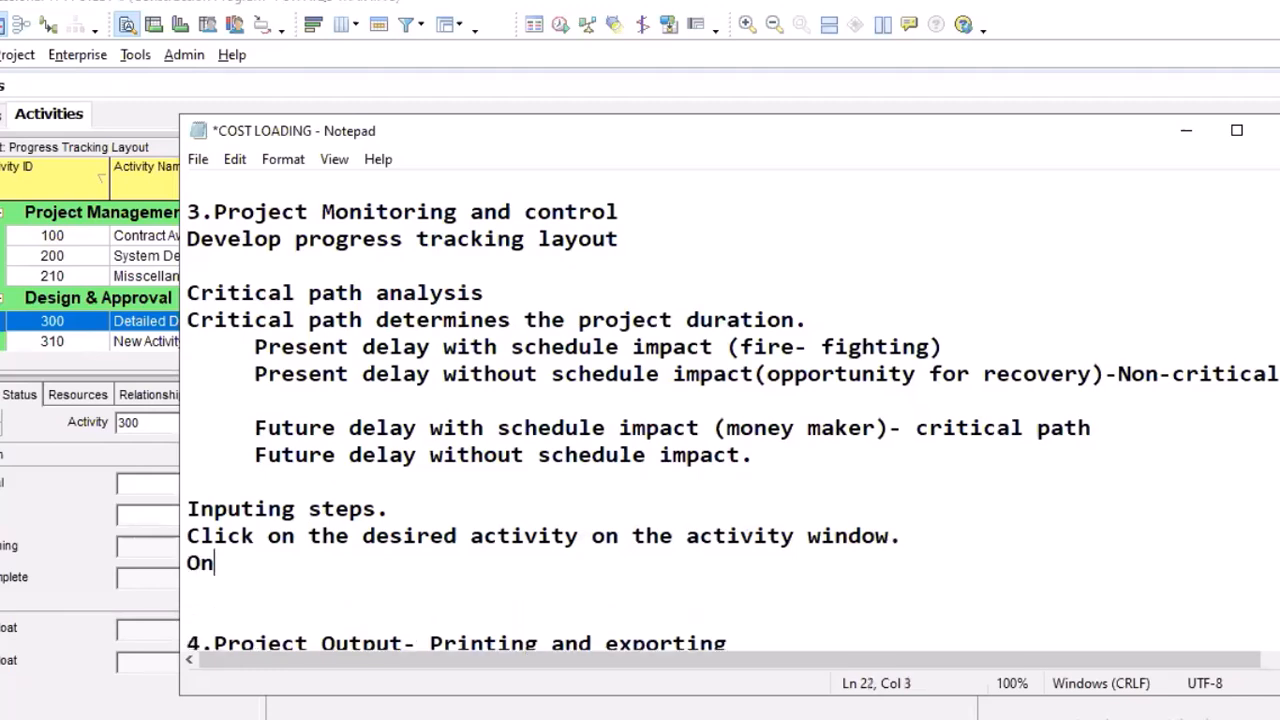
{"action": "type", "text": " the ac"}
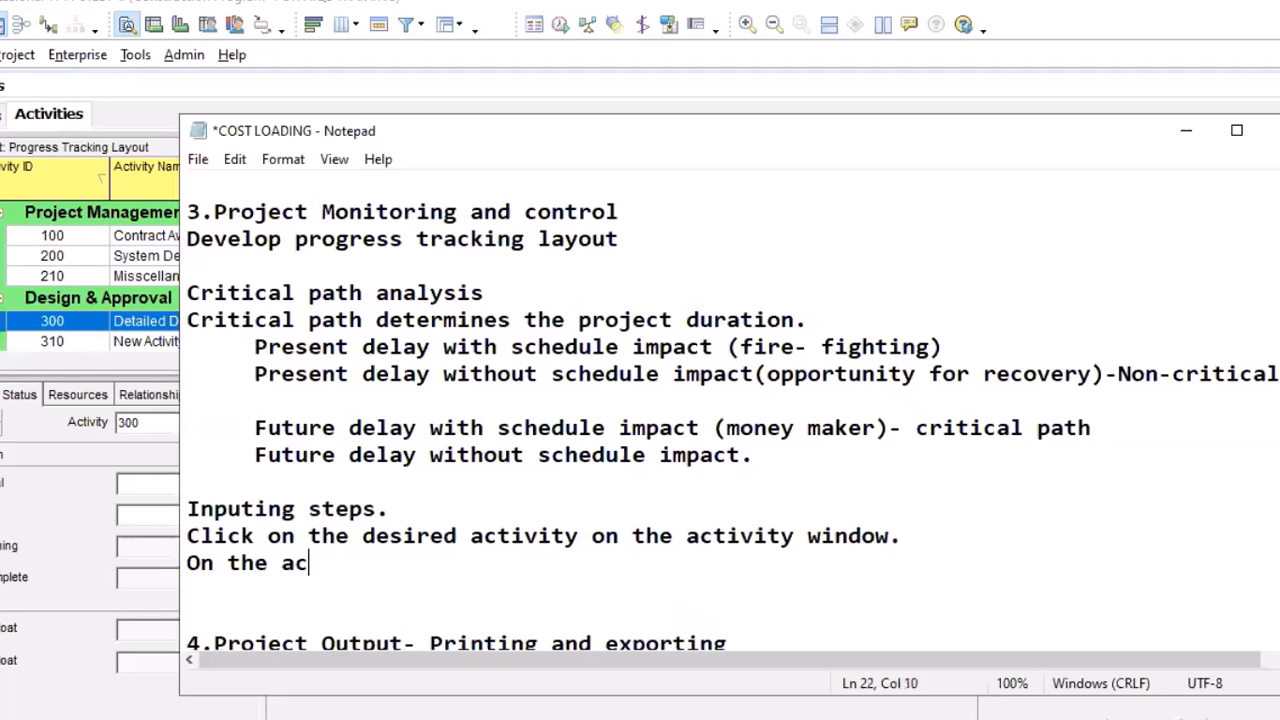
{"action": "type", "text": "tivity "}
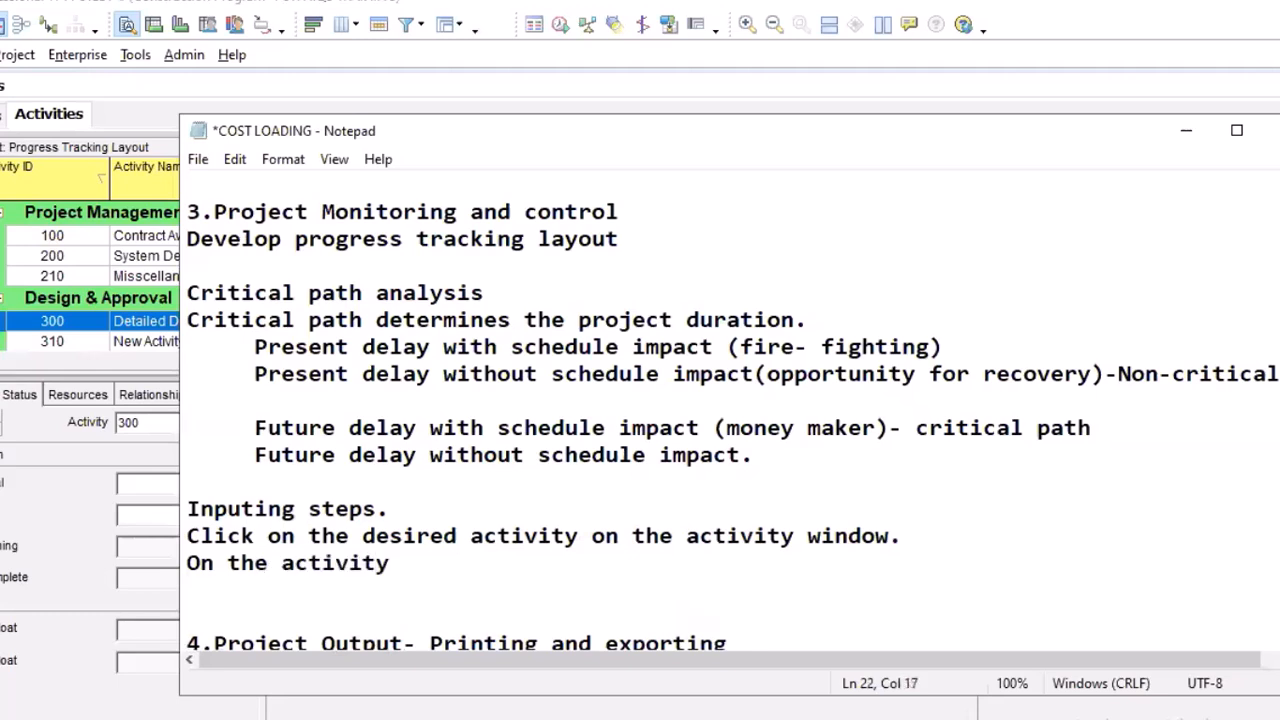
{"action": "type", "text": "details"}
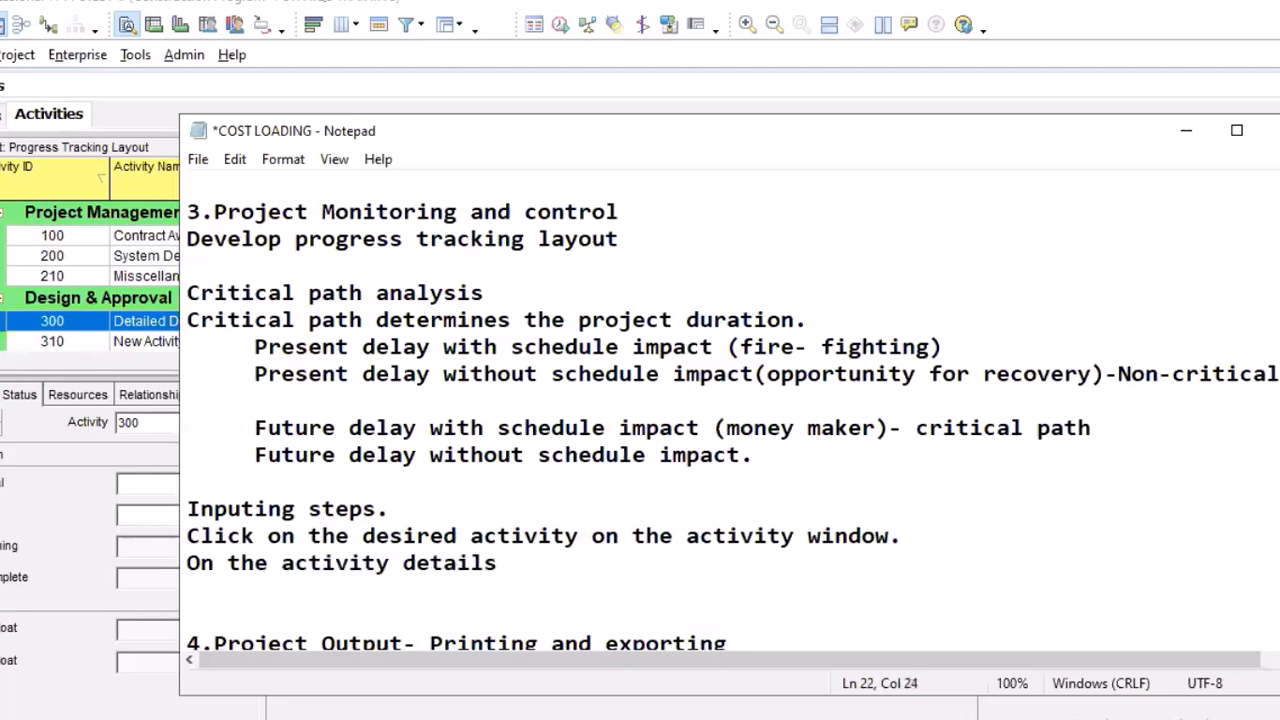
{"action": "type", "text": " click"}
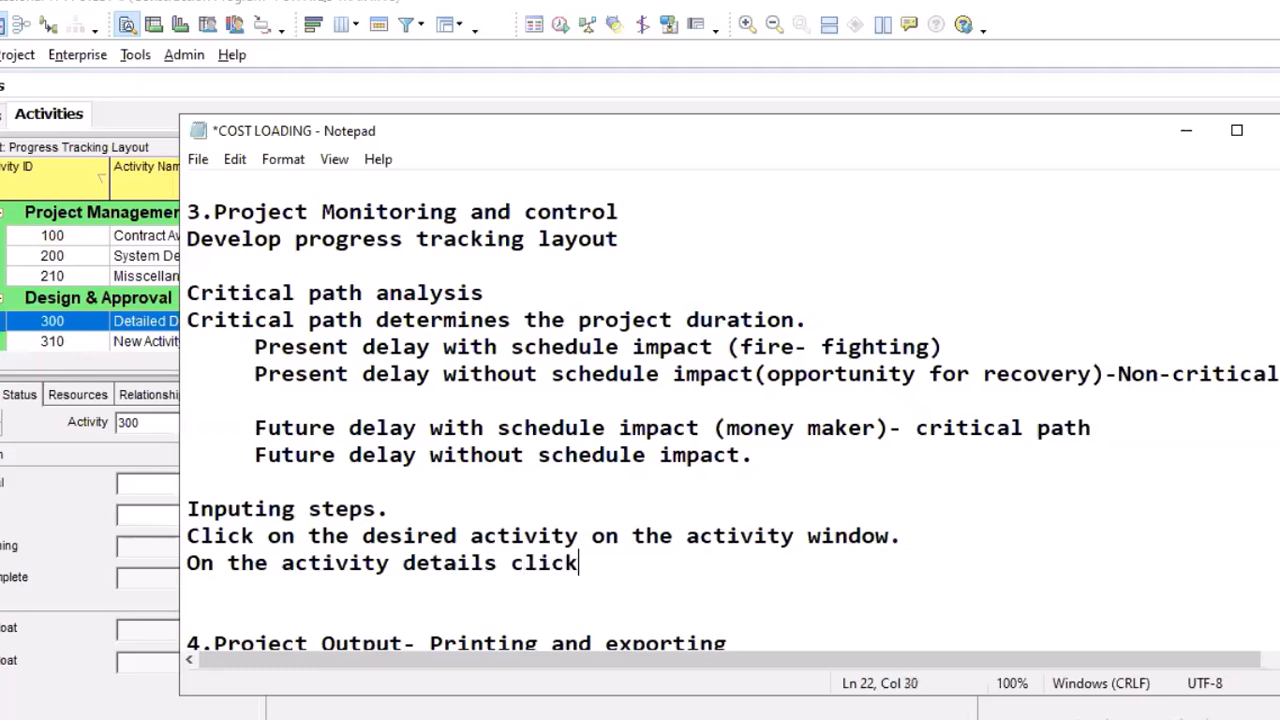
{"action": "key", "text": "BackSpace"}
{"action": "key", "text": "BackSpace"}
{"action": "key", "text": "BackSpace"}
{"action": "key", "text": "BackSpace"}
{"action": "key", "text": "BackSpace"}
{"action": "key", "text": "BackSpace"}
{"action": "type", "text": "check the sta"}
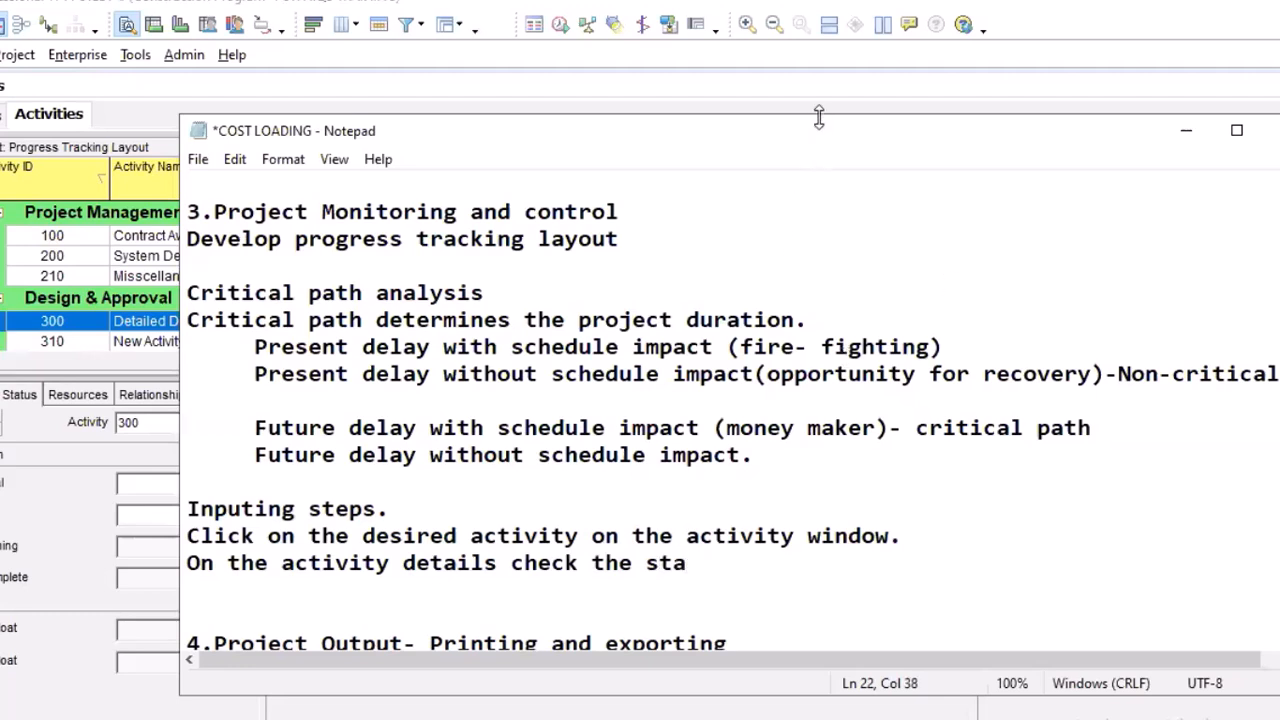
{"action": "left_click_drag", "start_coordinate": [818, 117], "coordinate": [940, 76]}
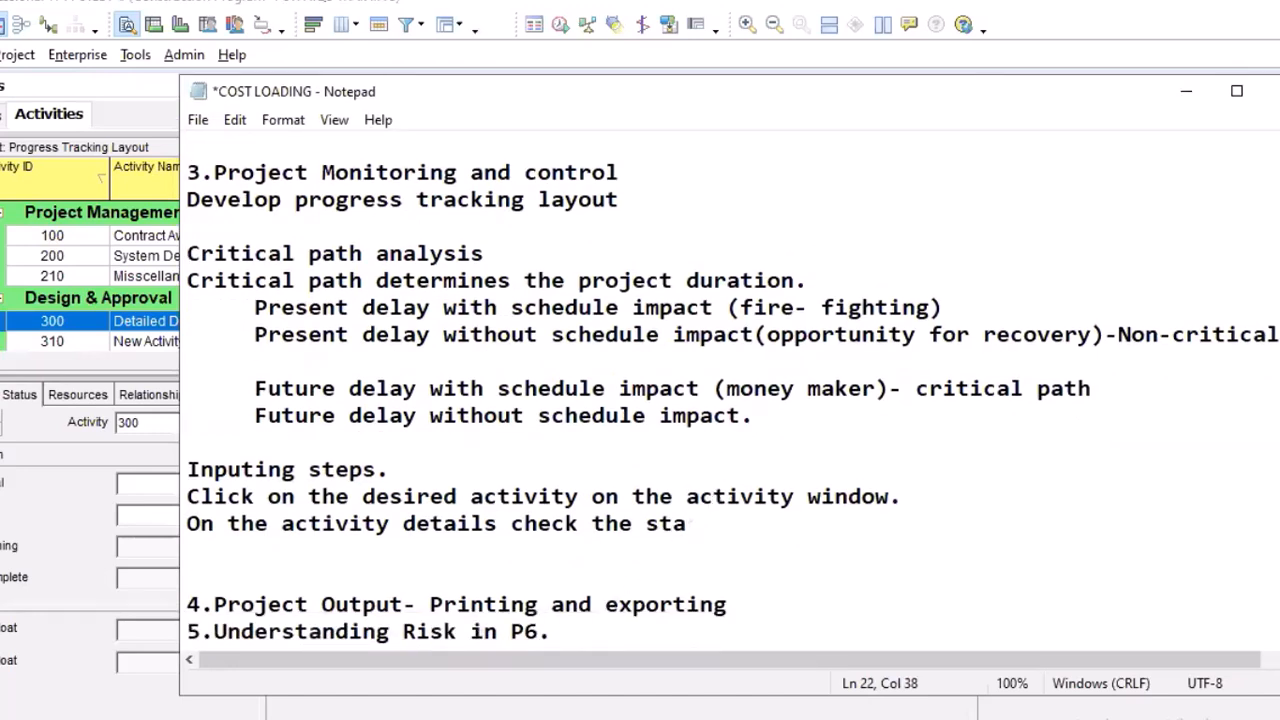
{"action": "type", "text": "rted box."}
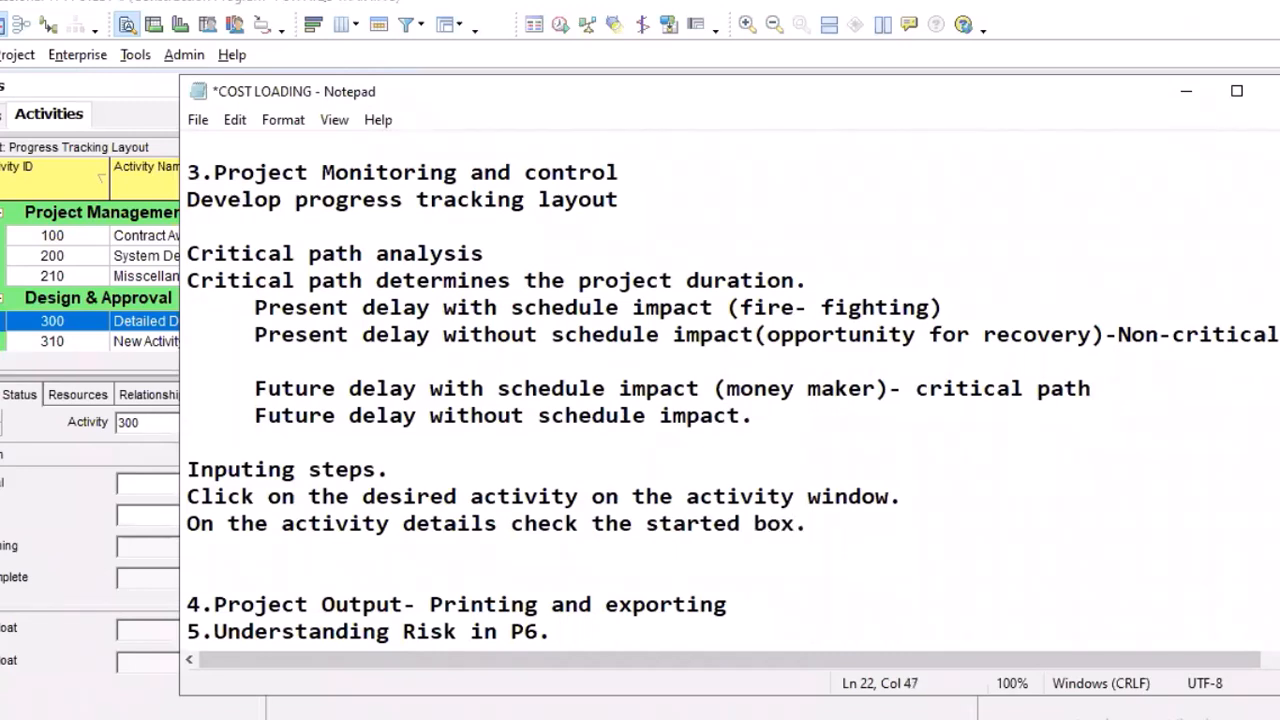
{"action": "key", "text": "Return"}
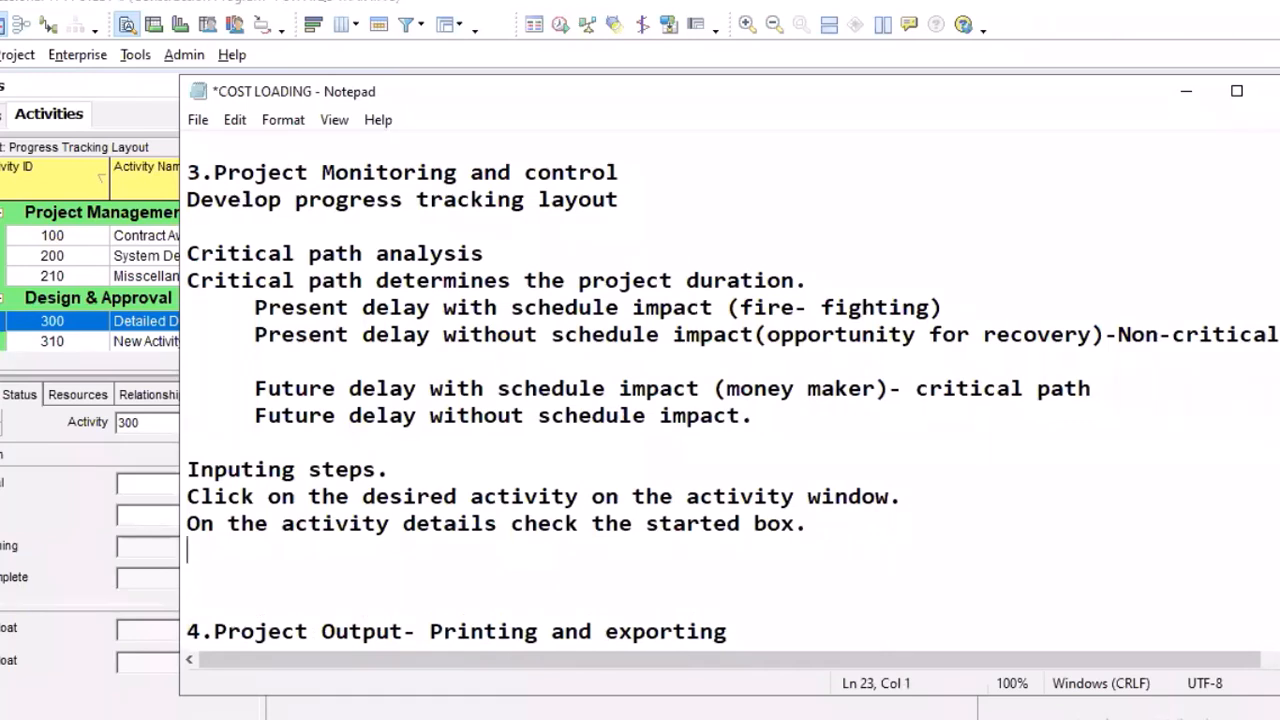
Add the instruction line "select the actual start date." below the started box line
{"action": "type", "text": "select the a"}
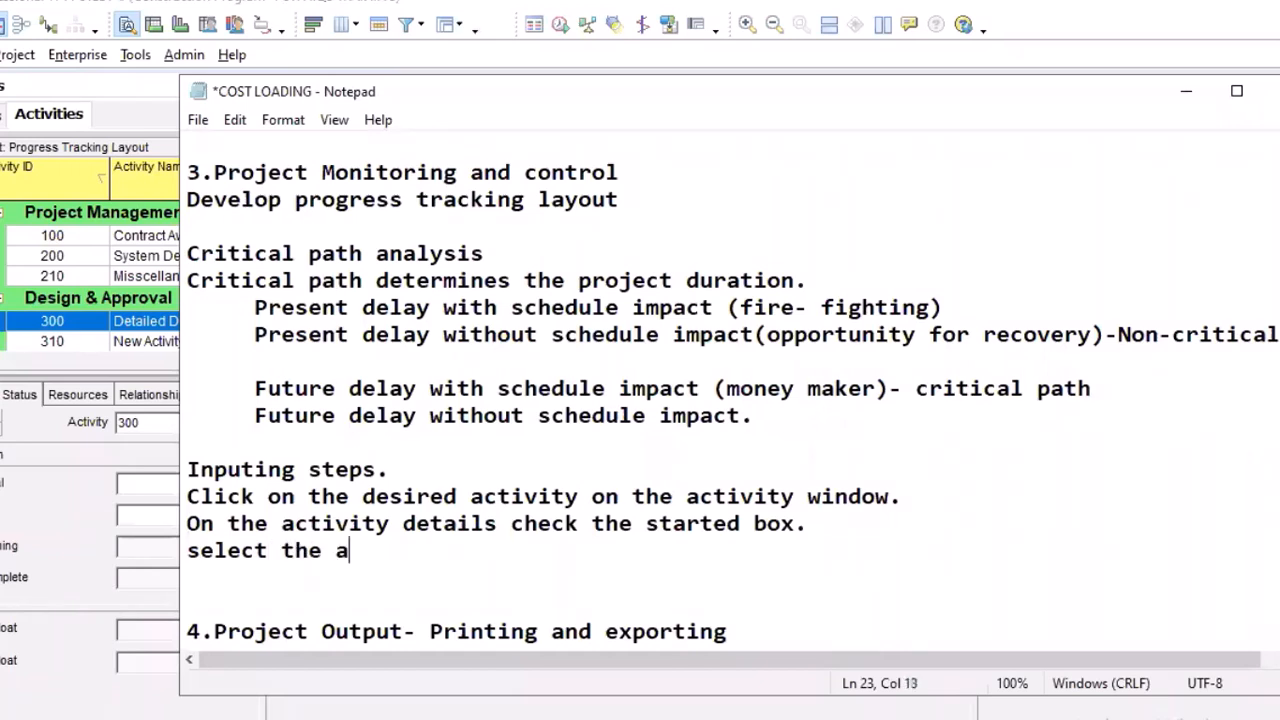
{"action": "type", "text": "ctual s"}
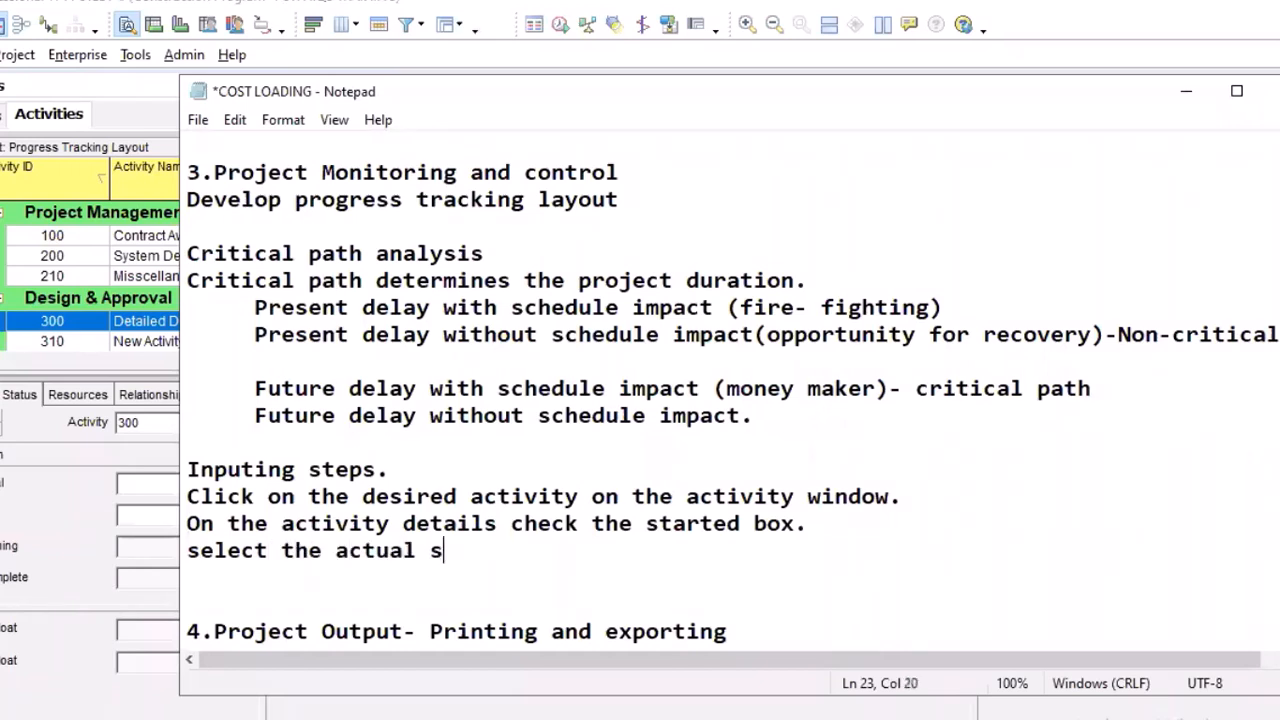
{"action": "type", "text": "tart date"}
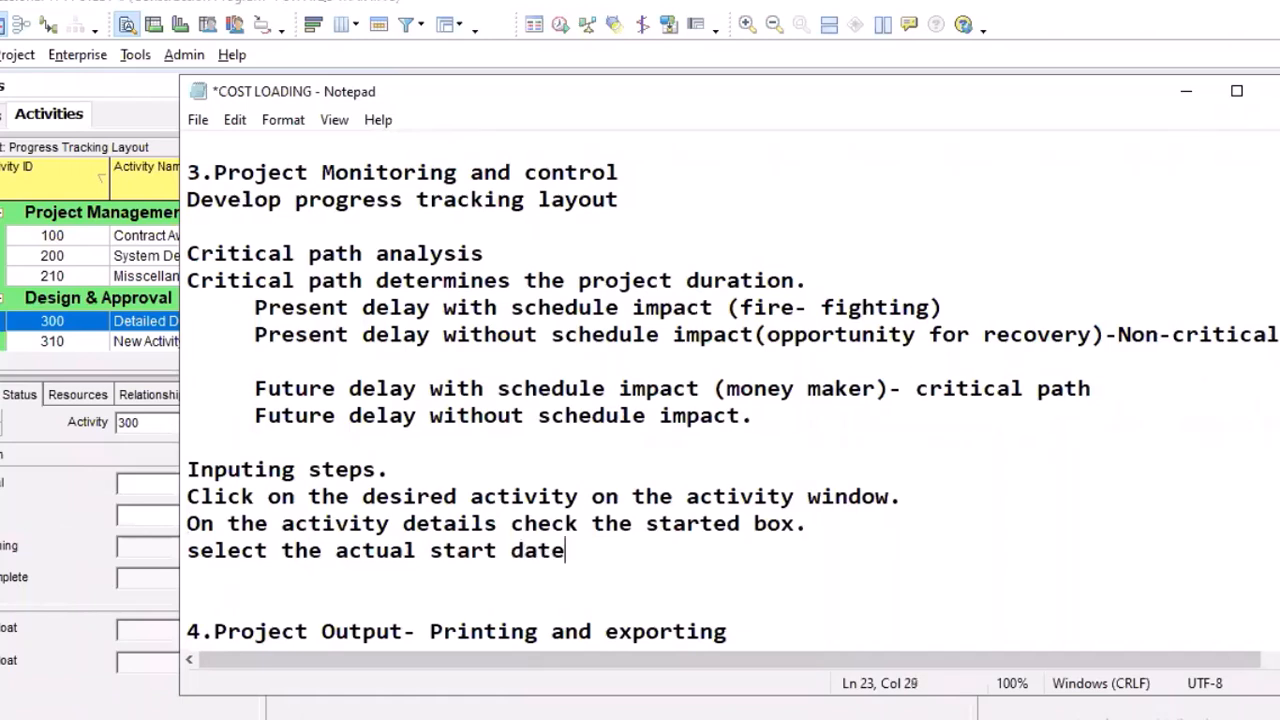
{"action": "type", "text": ","}
{"action": "key", "text": "BackSpace"}
{"action": "type", "text": "."}
{"action": "key", "text": "Return"}
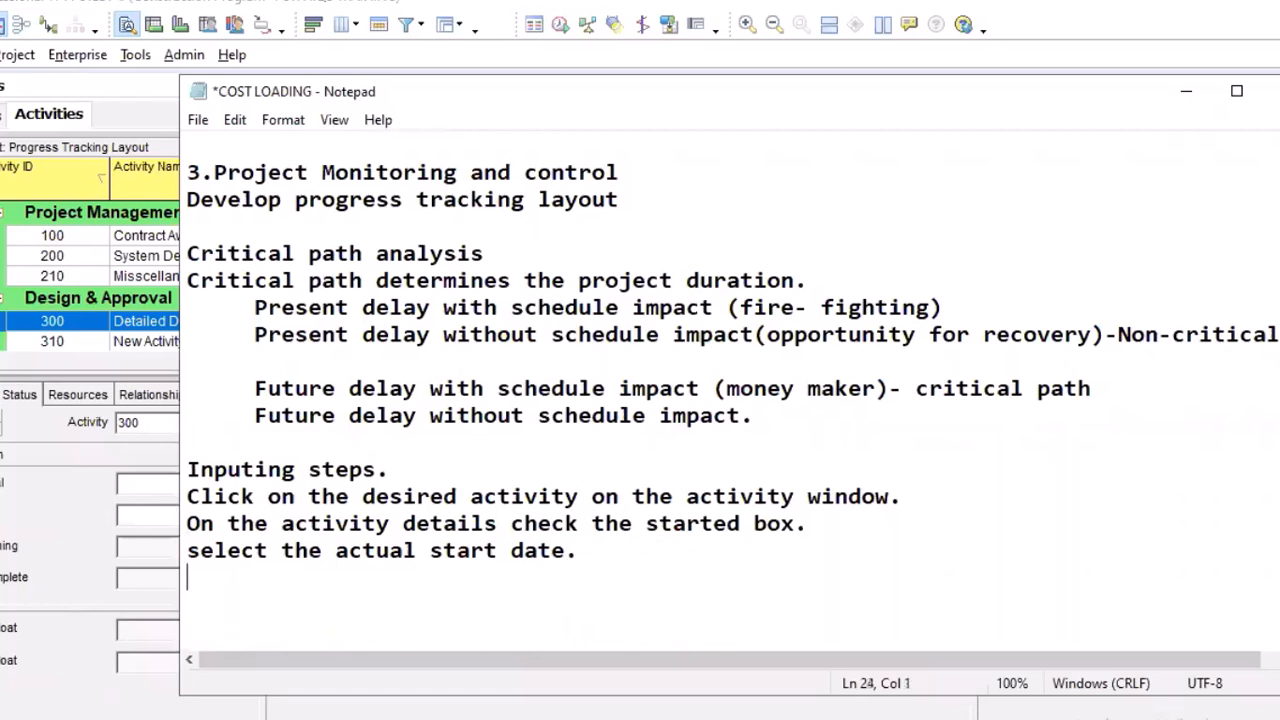
Add the instruction line "Imput percentage of work done." below the actual start date line
{"action": "type", "text": "Imput"}
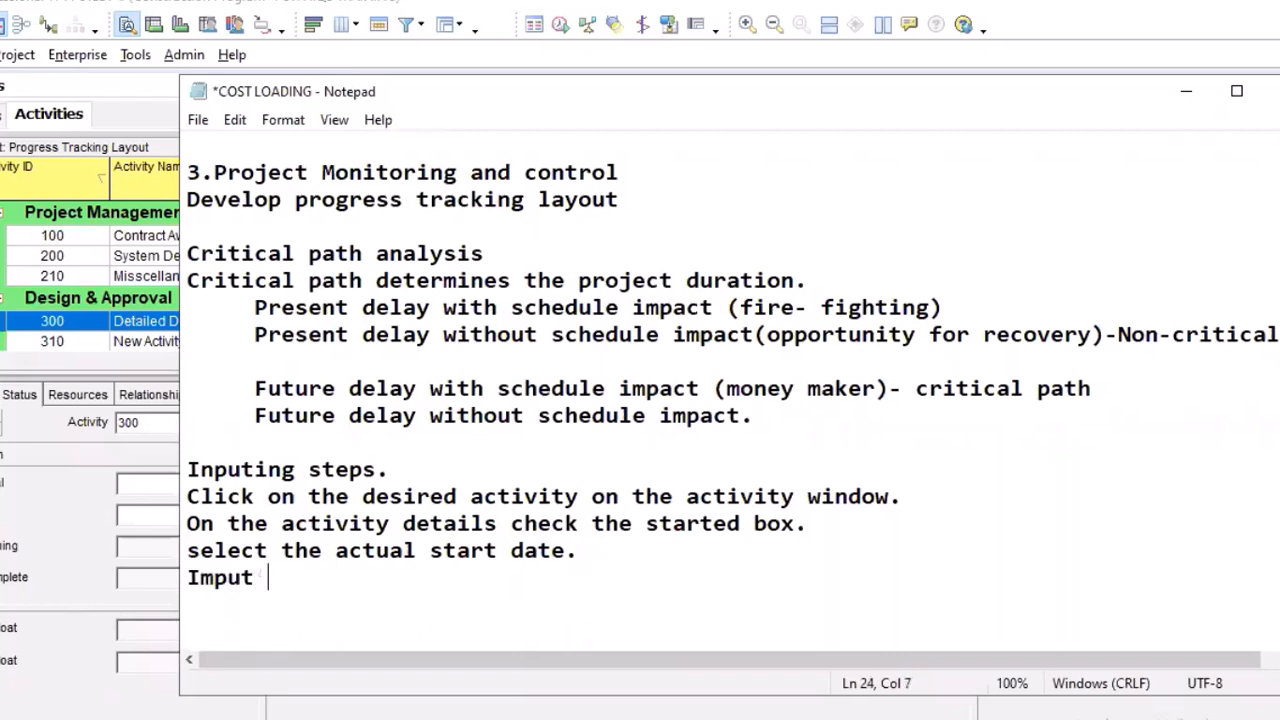
{"action": "type", "text": " perc"}
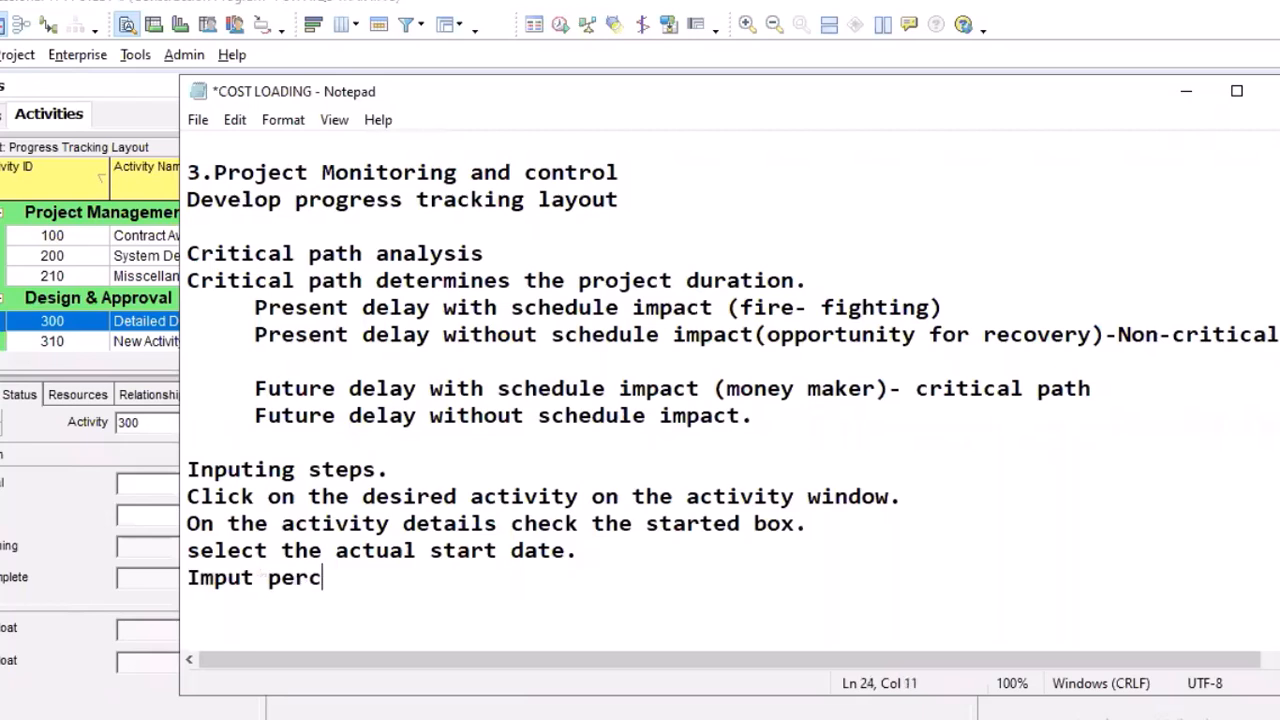
{"action": "type", "text": "entage "}
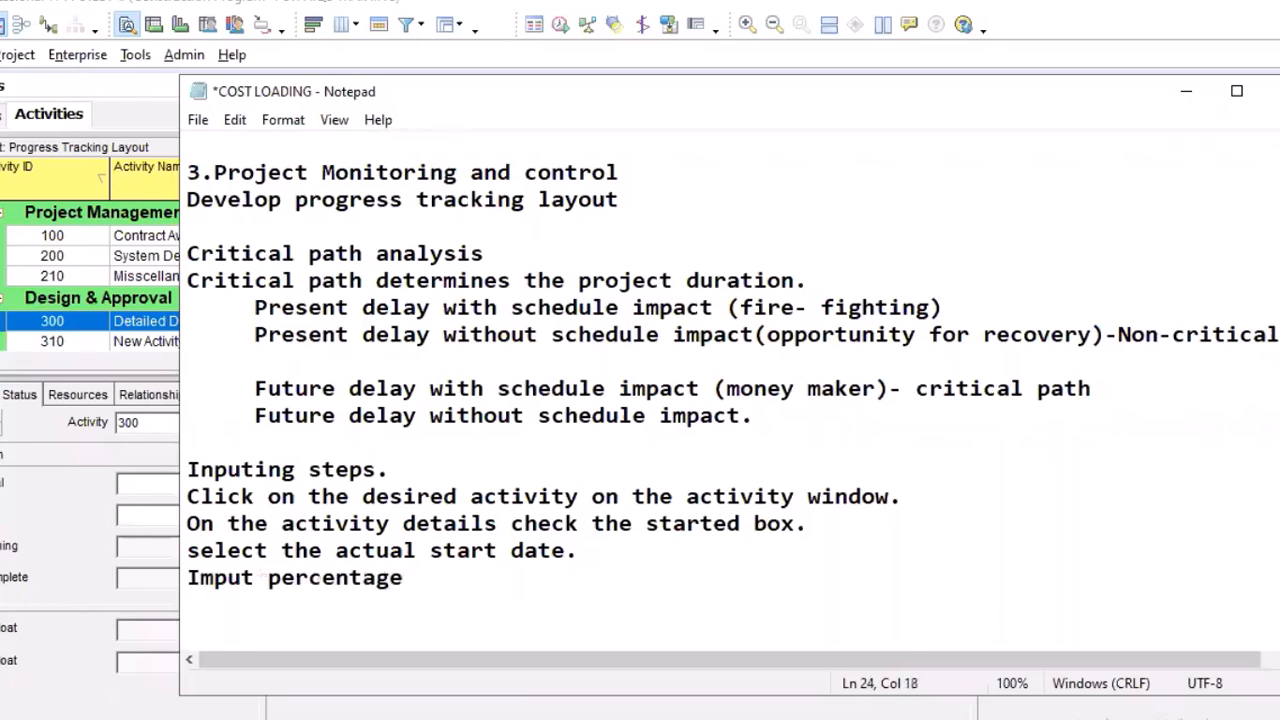
{"action": "type", "text": "of work "}
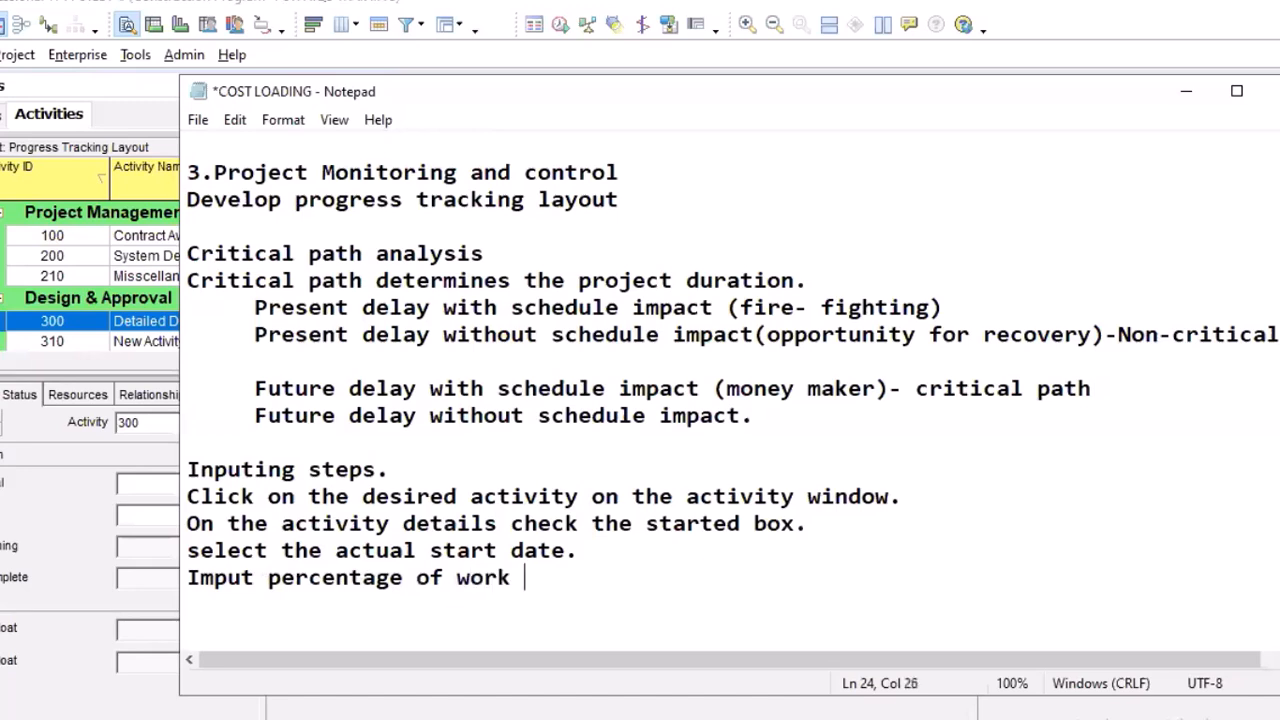
{"action": "type", "text": "done."}
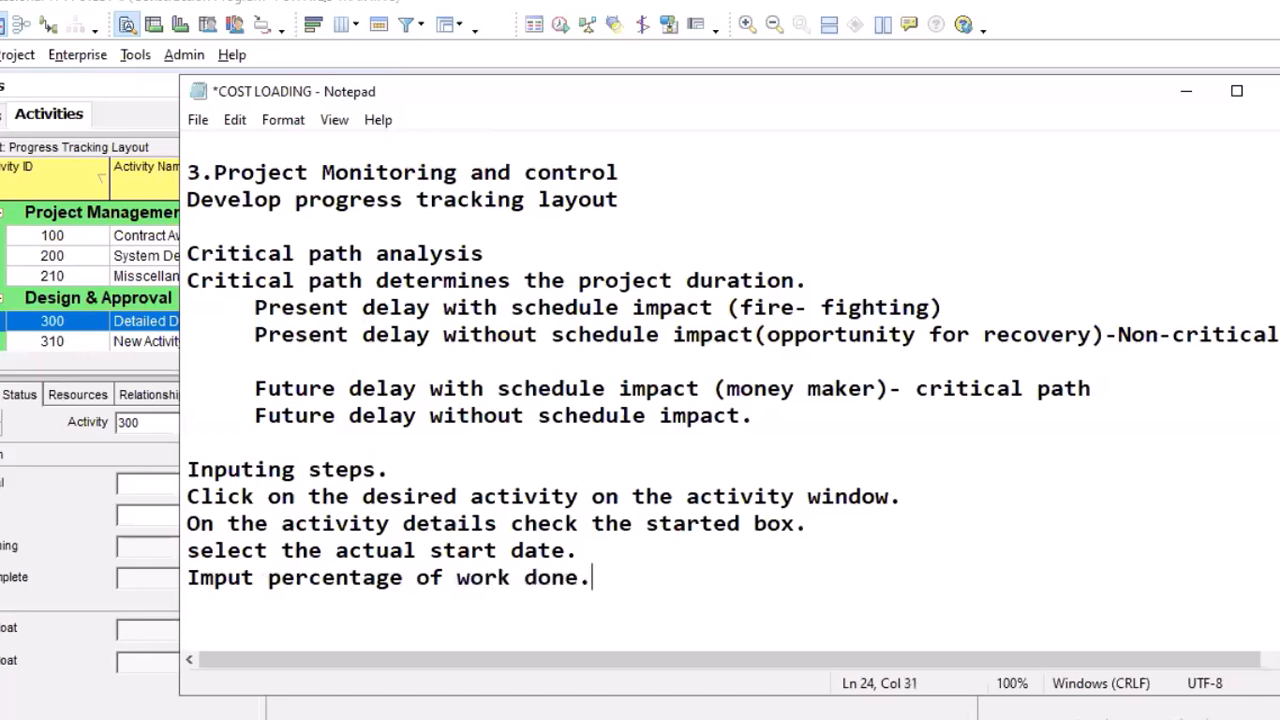
Append the condition "(where activity is in progress)" to the instruction line about the percentage of work done
{"action": "key", "text": "BackSpace"}
{"action": "key", "text": "BackSpace"}
{"action": "type", "text": "e,"}
{"action": "key", "text": "BackSpace"}
{"action": "type", "text": ". (where a"}
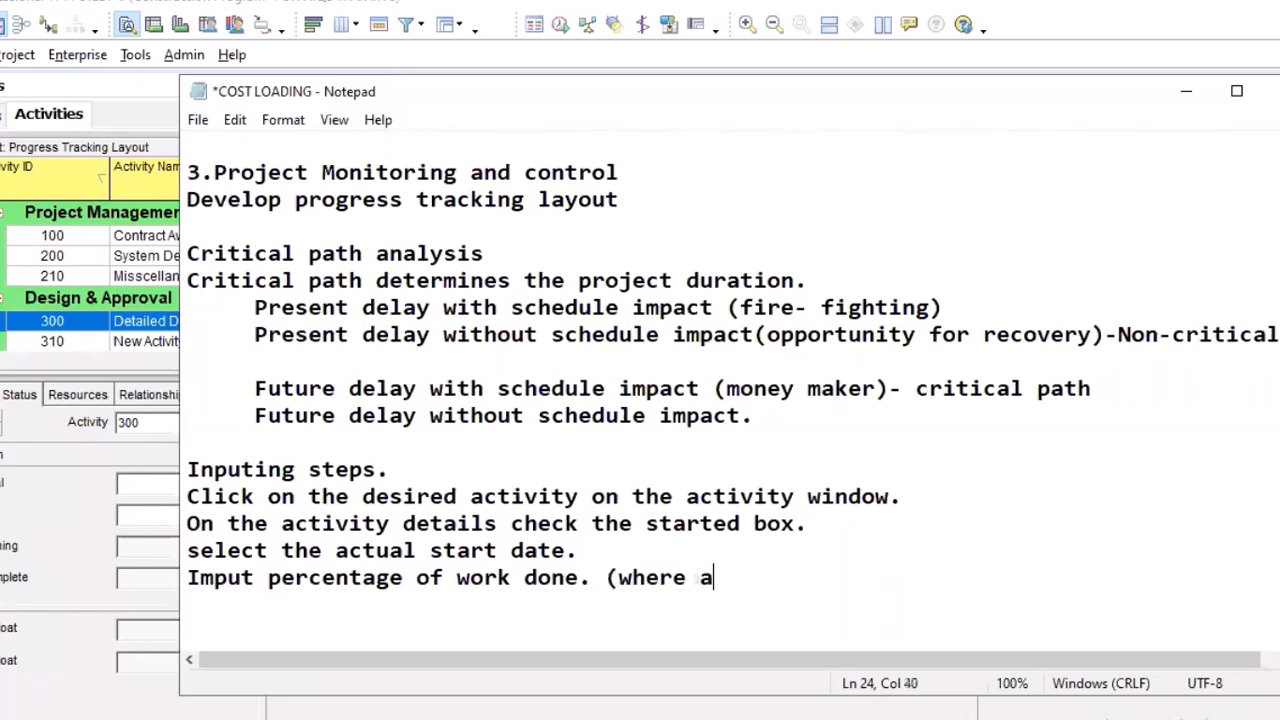
{"action": "type", "text": "ctivity is s"}
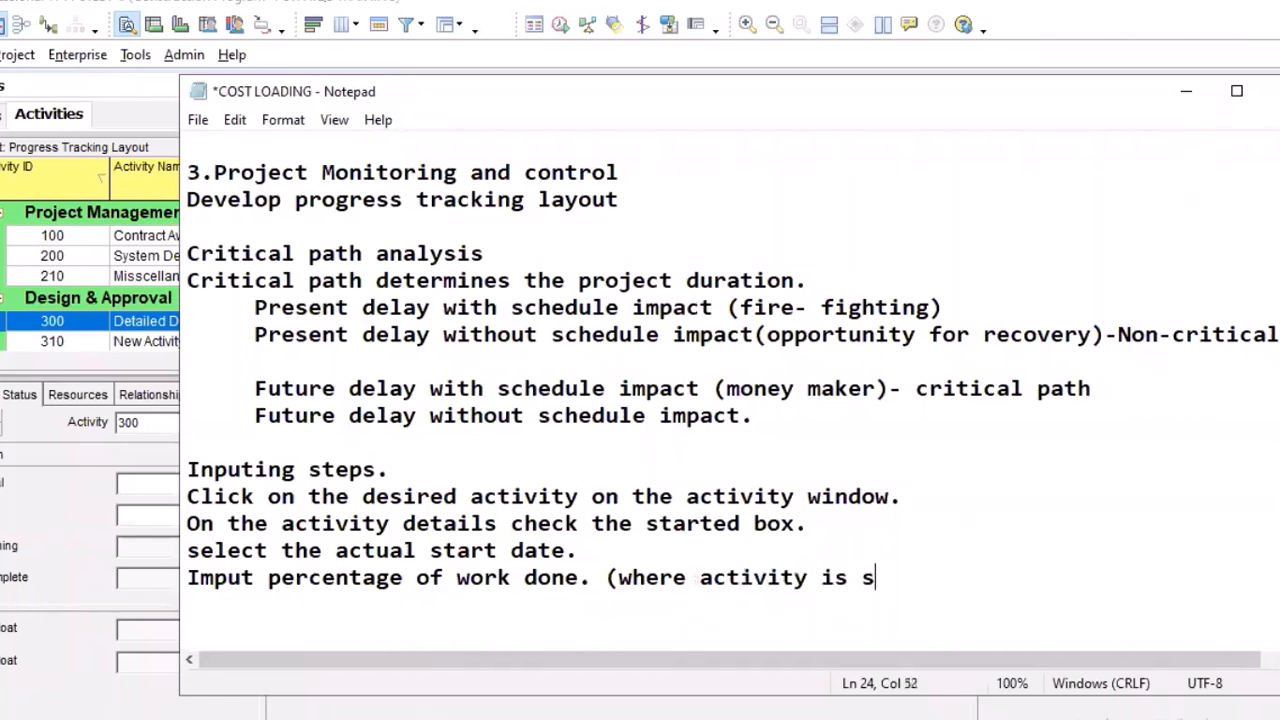
{"action": "type", "text": "till in "}
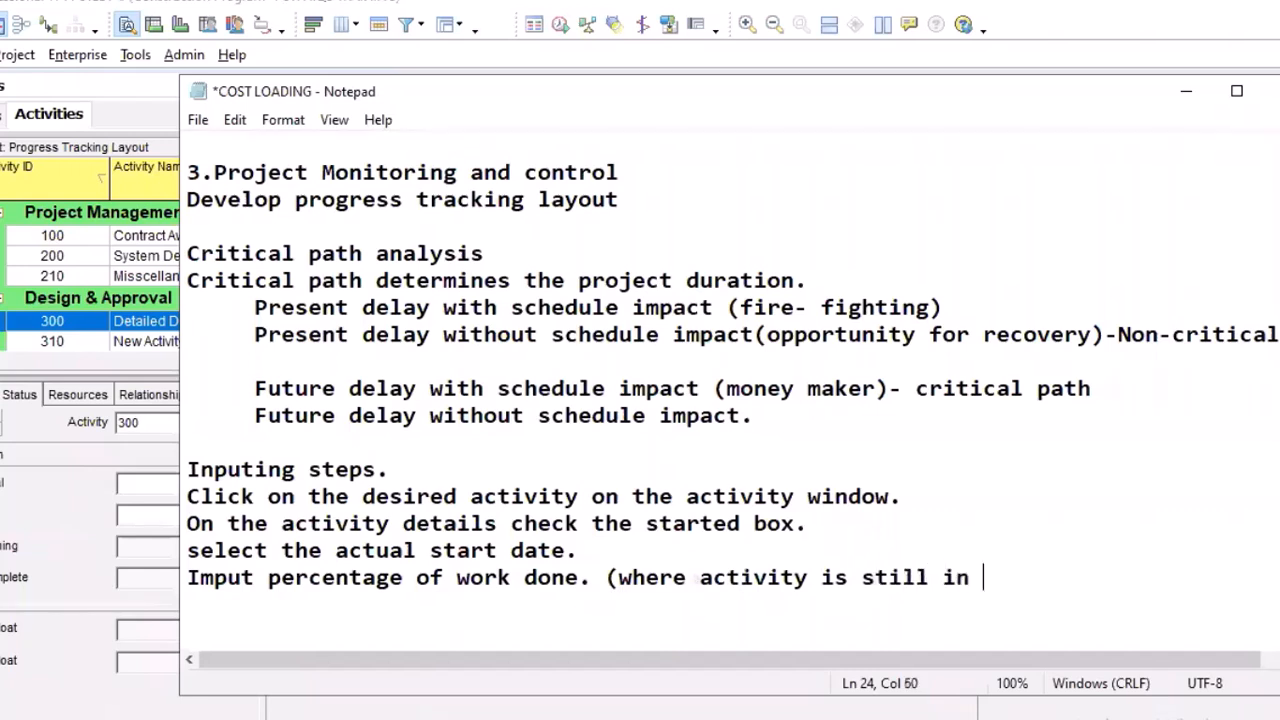
{"action": "type", "text": "pt"}
{"action": "key", "text": "BackSpace"}
{"action": "key", "text": "BackSpace"}
{"action": "key", "text": "BackSpace"}
{"action": "key", "text": "BackSpace"}
{"action": "key", "text": "BackSpace"}
{"action": "key", "text": "BackSpace"}
{"action": "key", "text": "BackSpace"}
{"action": "key", "text": "BackSpace"}
{"action": "key", "text": "BackSpace"}
{"action": "key", "text": "BackSpace"}
{"action": "key", "text": "BackSpace"}
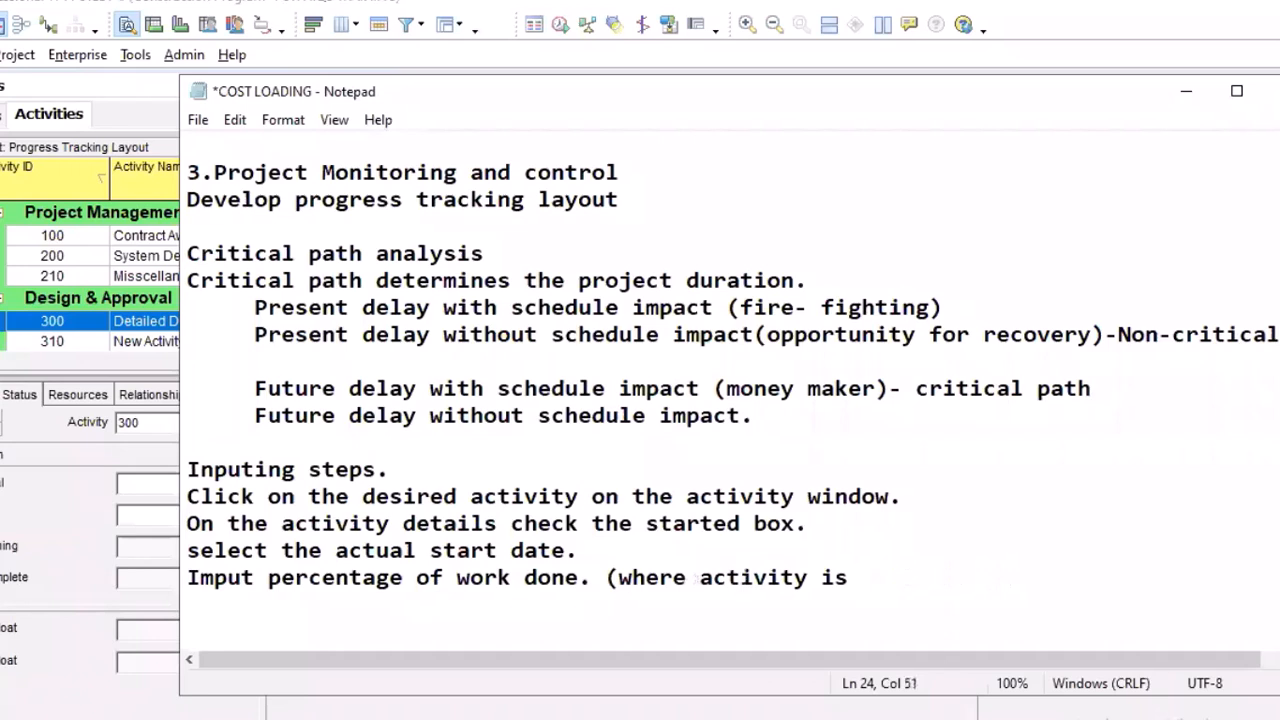
{"action": "type", "text": "in pro"}
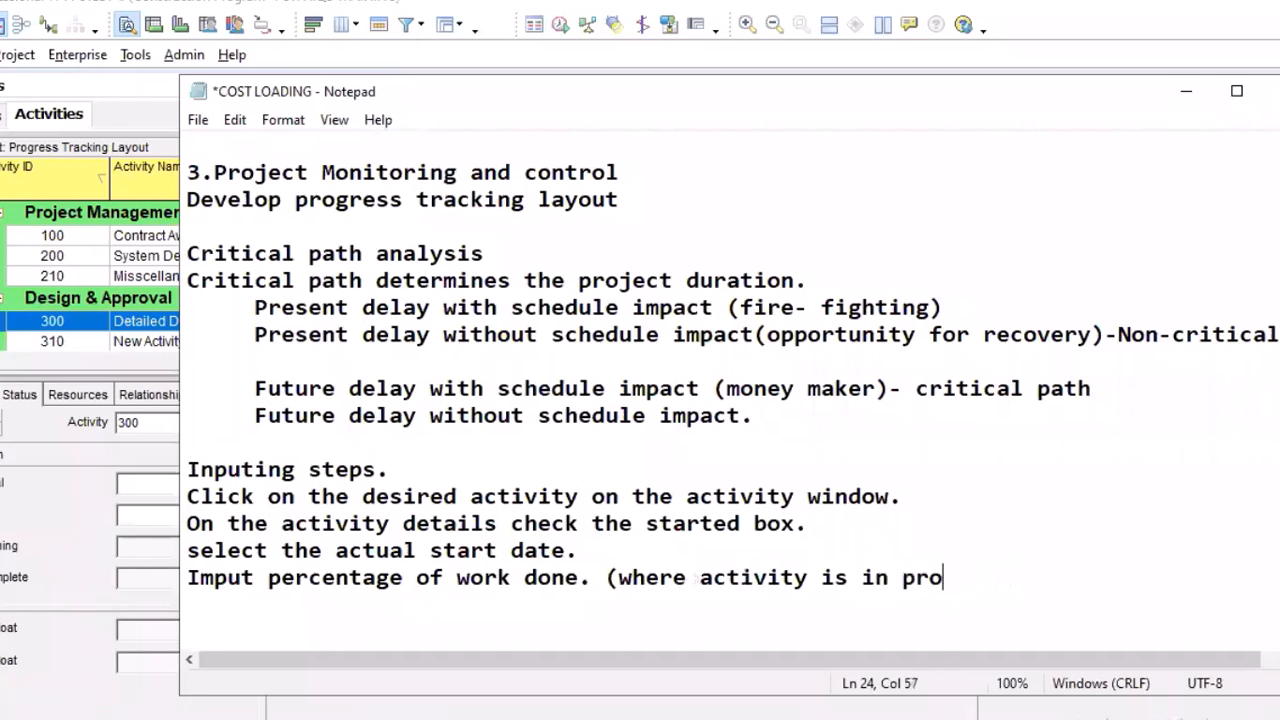
{"action": "type", "text": "gress"}
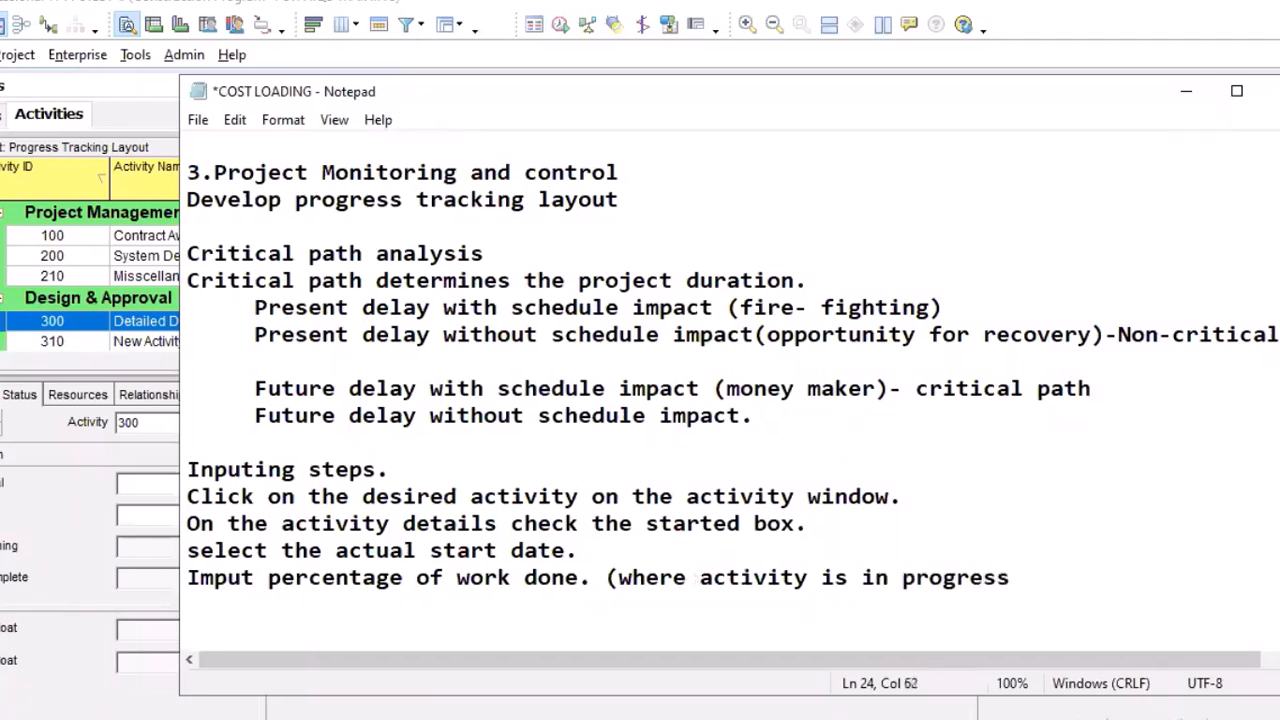
{"action": "type", "text": ")"}
Begin a new instruction line reading "Where activity is 100%, click on" and lower the Notepad window's upper edge slightly
{"action": "key", "text": "Return"}
{"action": "type", "text": "Wher"}
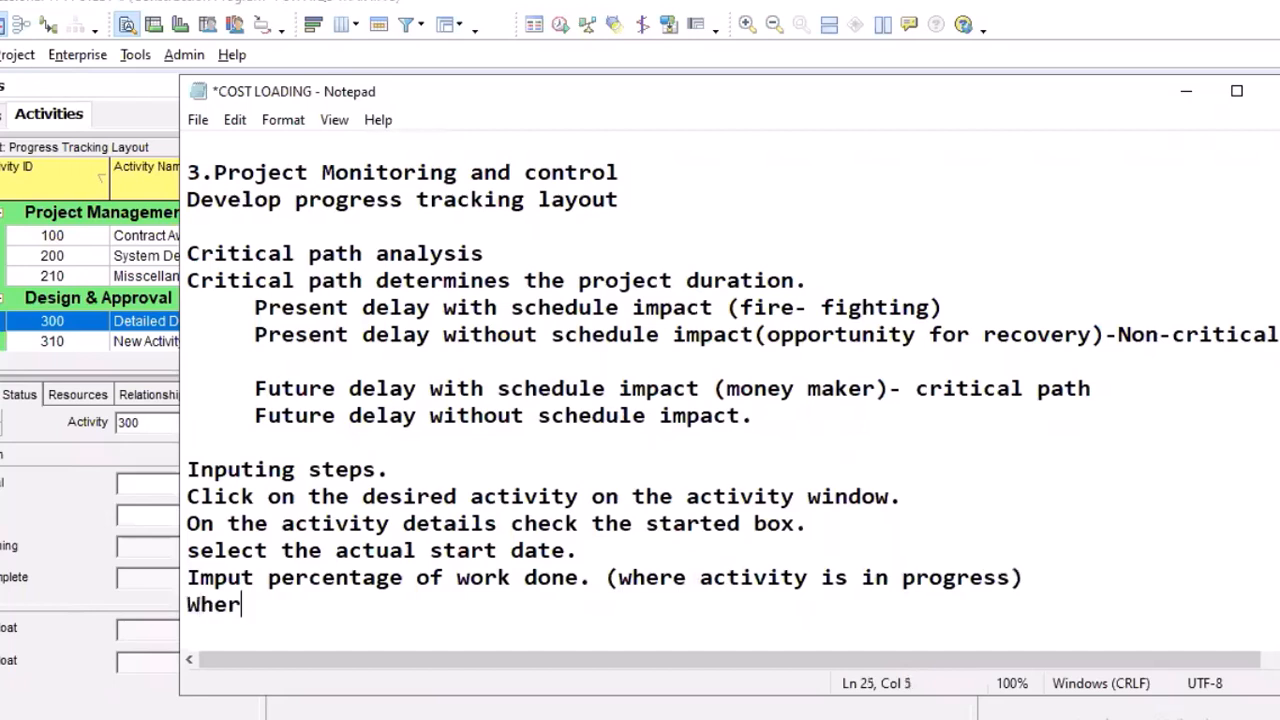
{"action": "type", "text": "e activity is"}
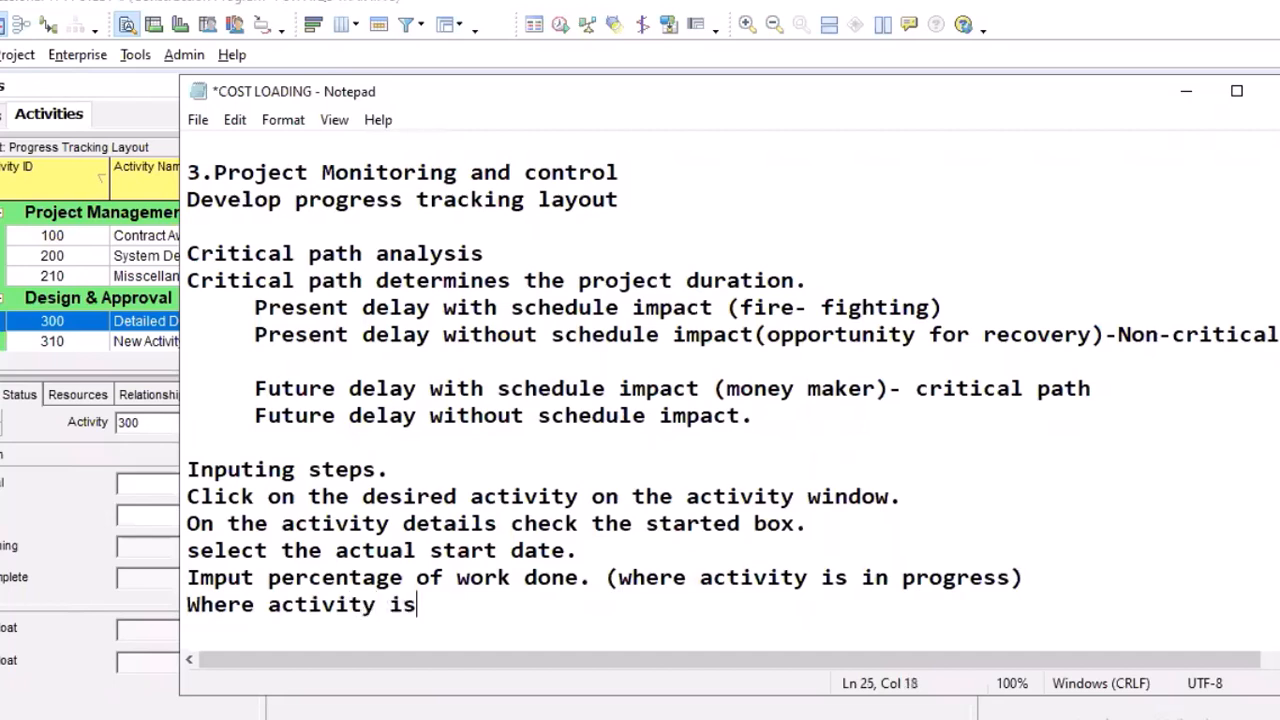
{"action": "type", "text": " 100%, "}
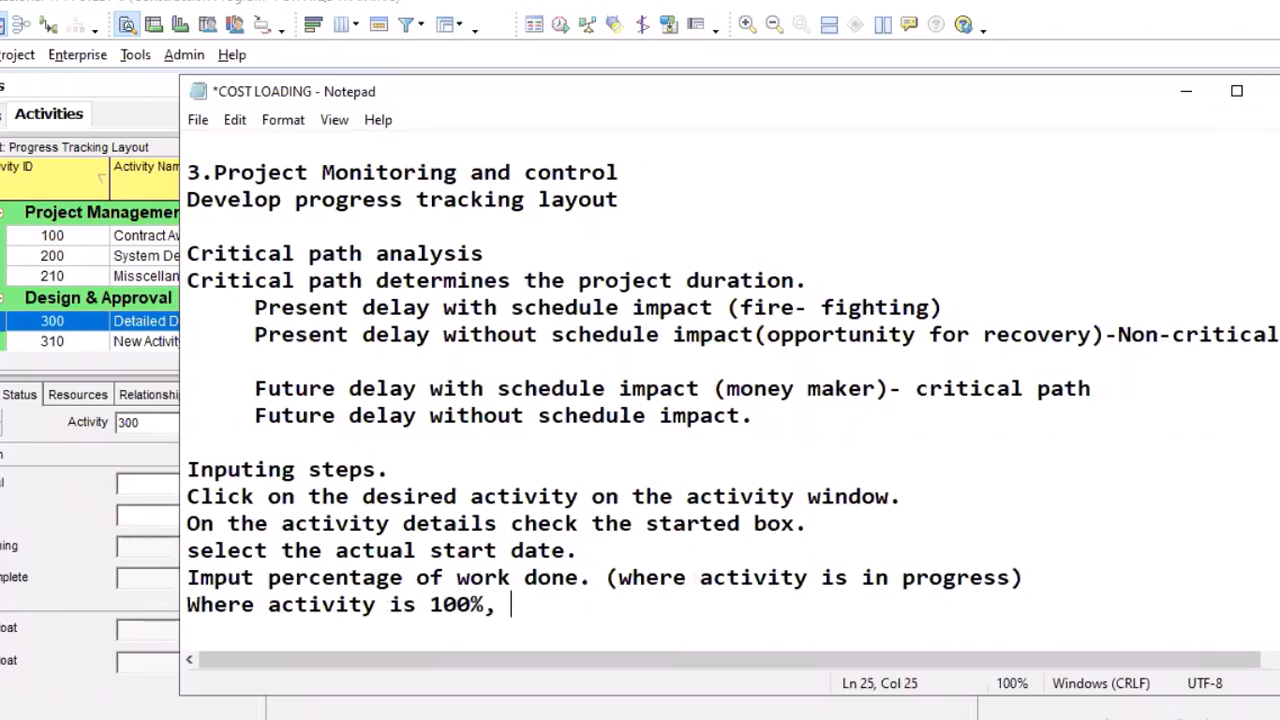
{"action": "type", "text": "click on"}
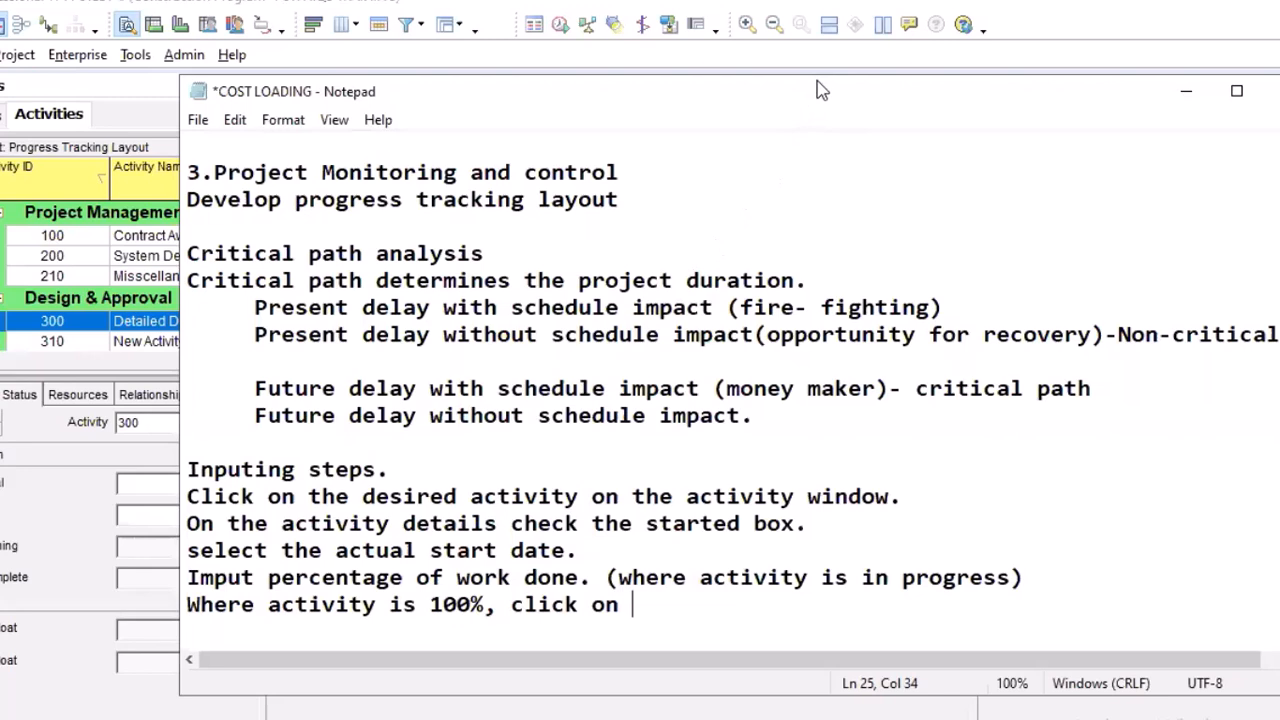
{"action": "left_click_drag", "start_coordinate": [820, 79], "coordinate": [822, 88]}
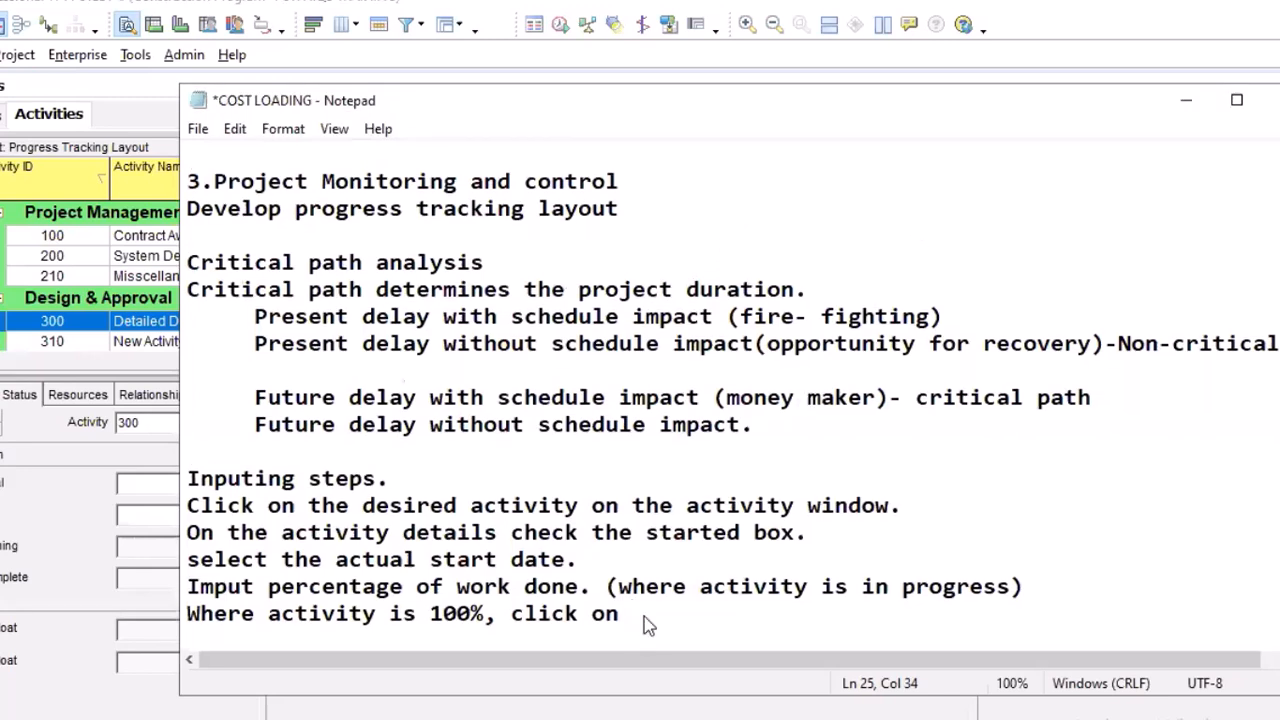
Replace "click on" with "check finished box and select actual fininsh date." to complete the instruction line for 100% activities
{"action": "key", "text": "BackSpace"}
{"action": "key", "text": "BackSpace"}
{"action": "key", "text": "BackSpace"}
{"action": "key", "text": "BackSpace"}
{"action": "key", "text": "BackSpace"}
{"action": "key", "text": "BackSpace"}
{"action": "key", "text": "BackSpace"}
{"action": "key", "text": "BackSpace"}
{"action": "type", "text": "he"}
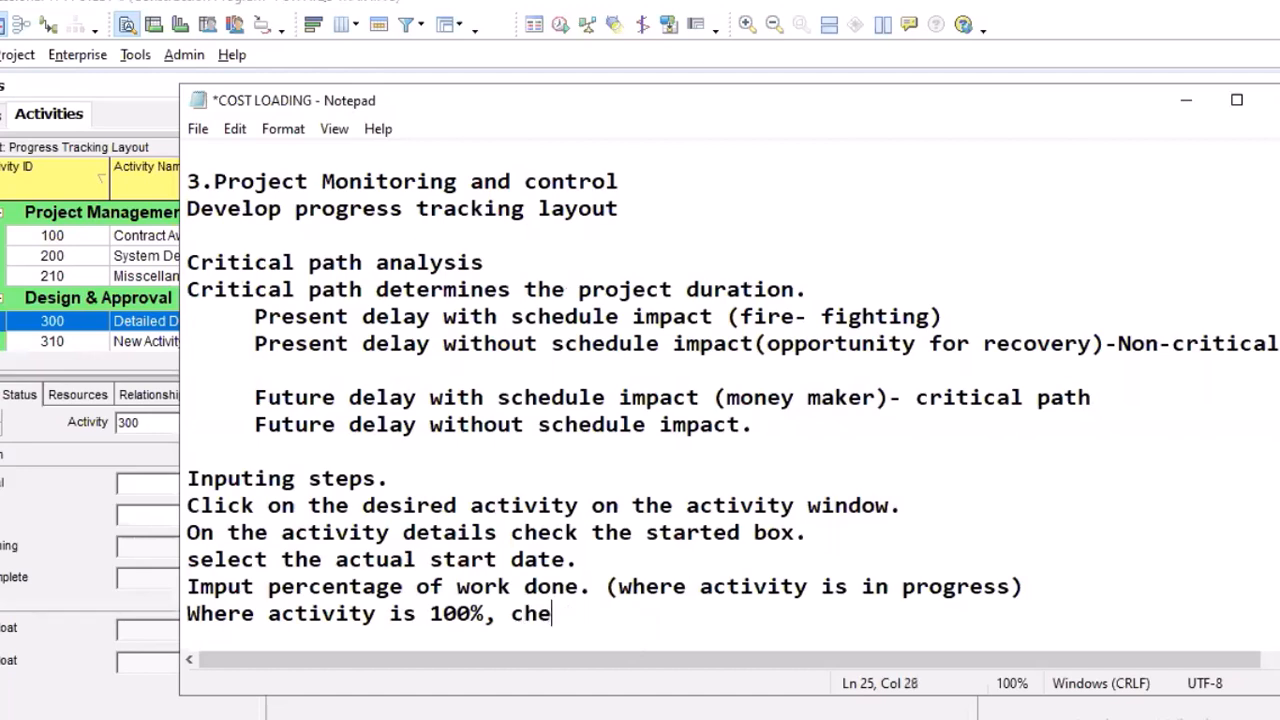
{"action": "type", "text": "ck finished b"}
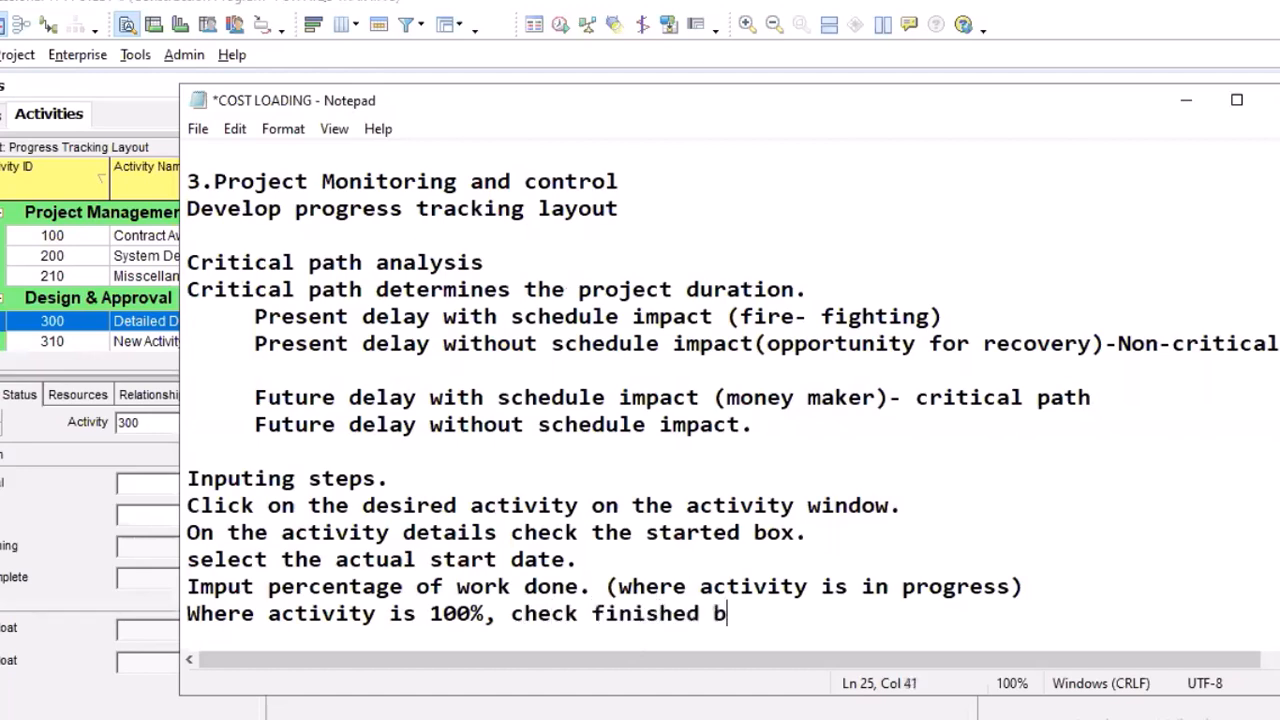
{"action": "type", "text": "ox and "}
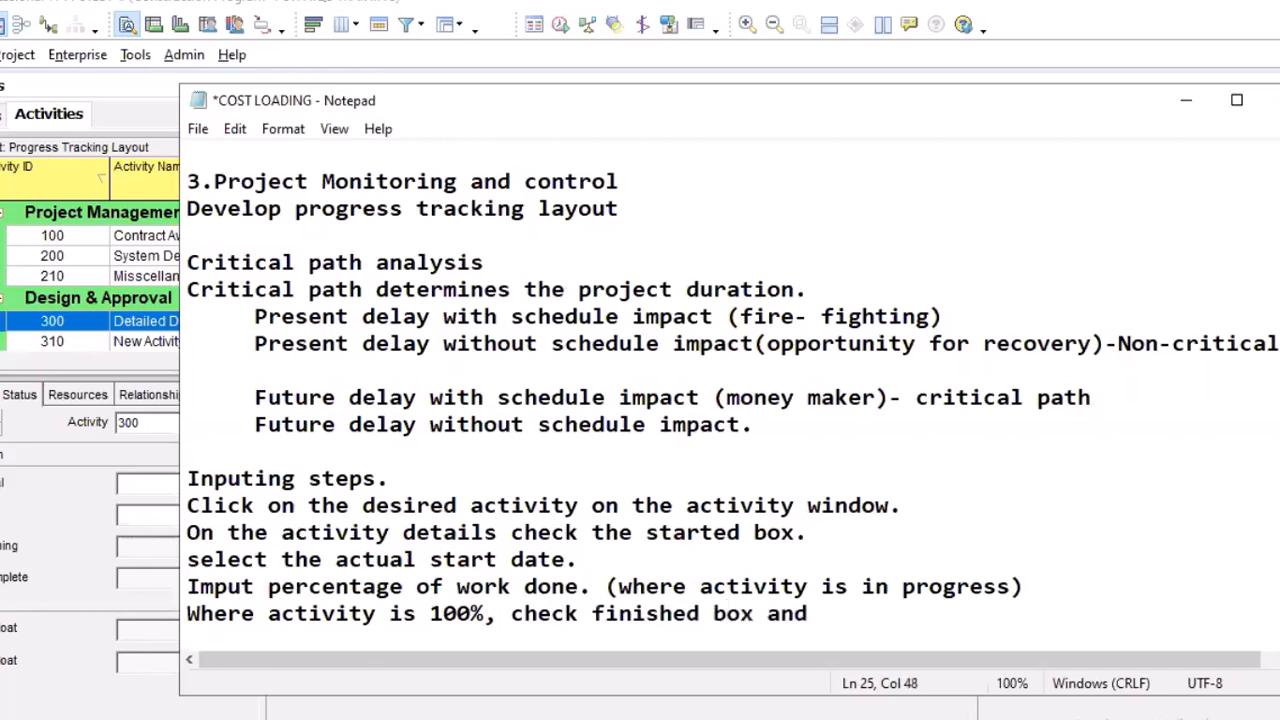
{"action": "type", "text": "selec"}
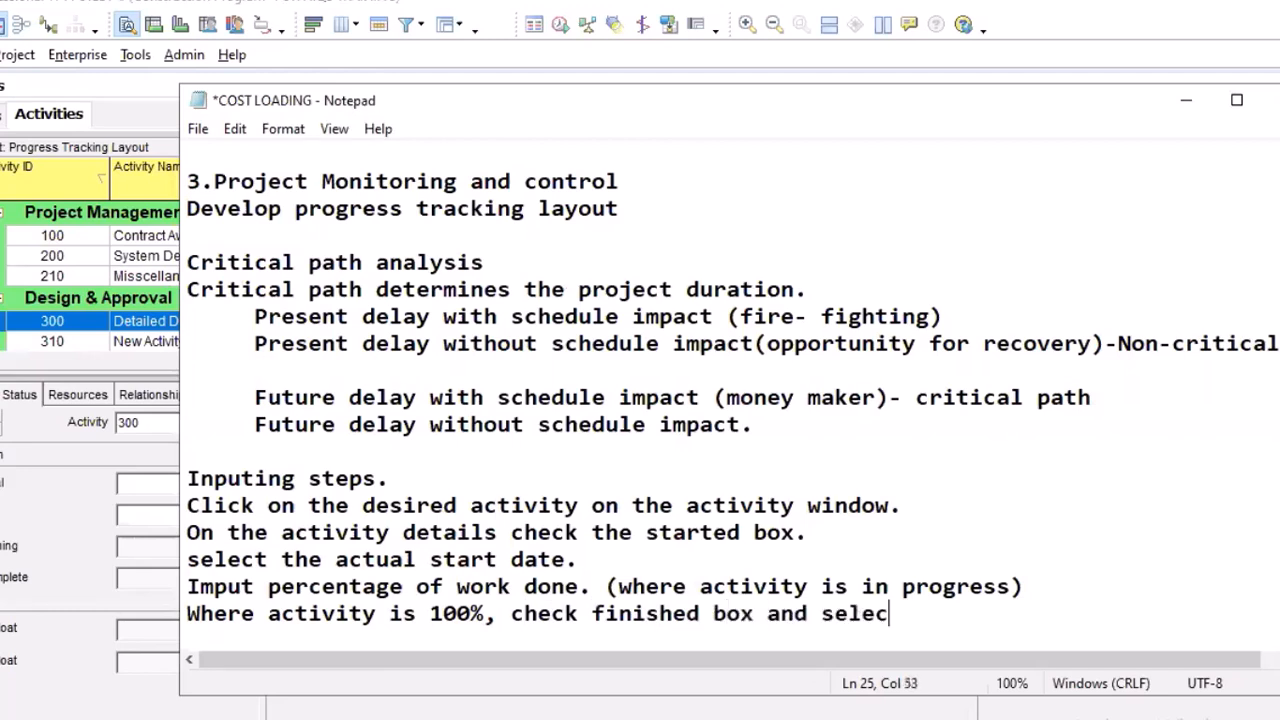
{"action": "type", "text": "t actua"}
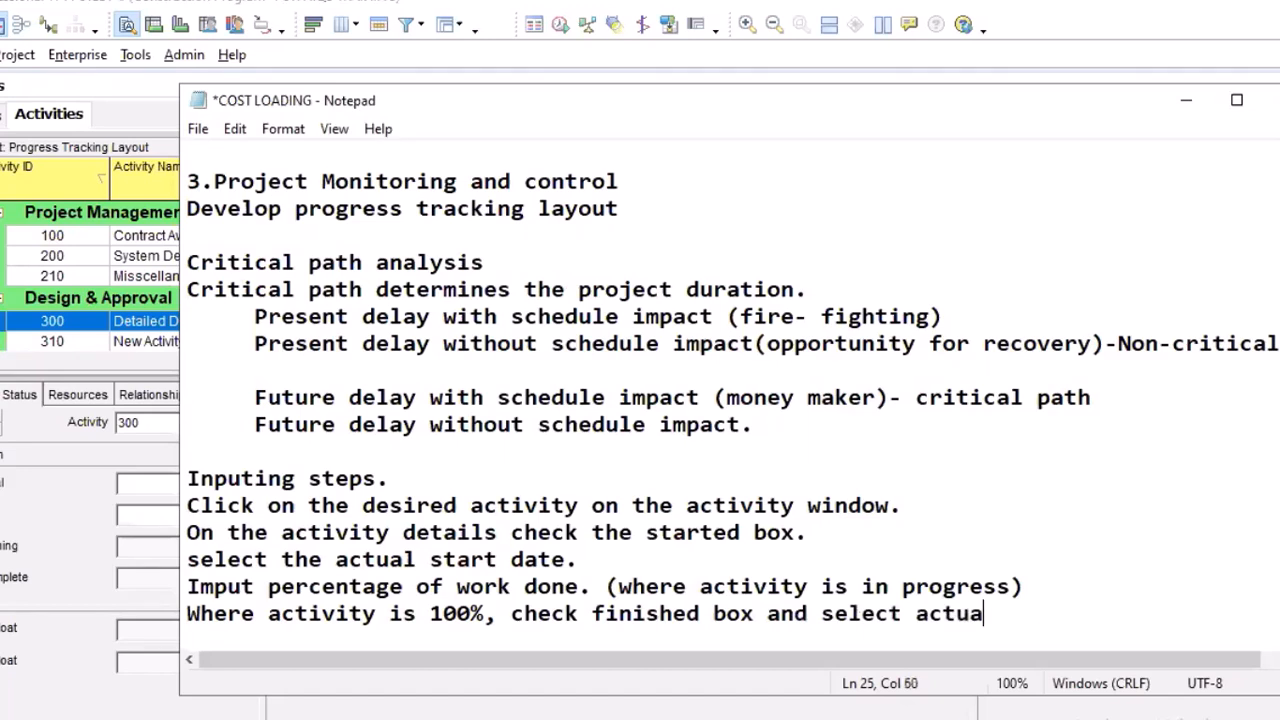
{"action": "type", "text": "l fininsh"}
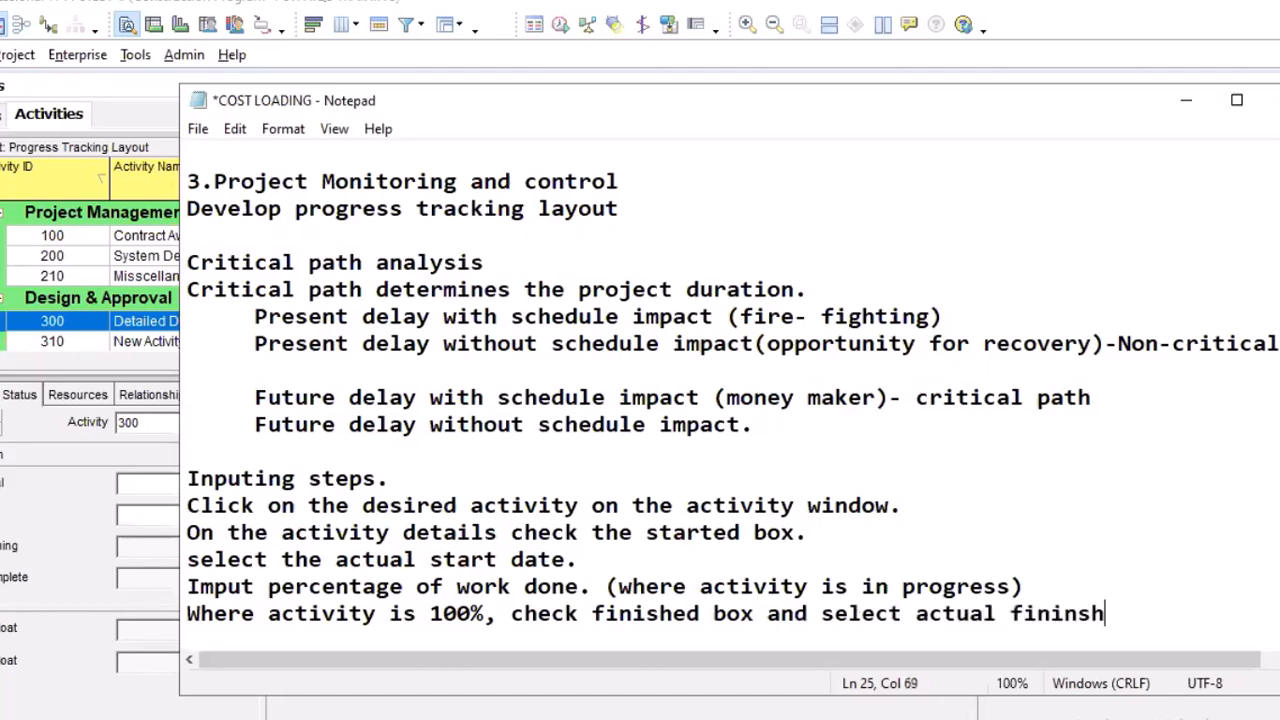
{"action": "type", "text": " date,"}
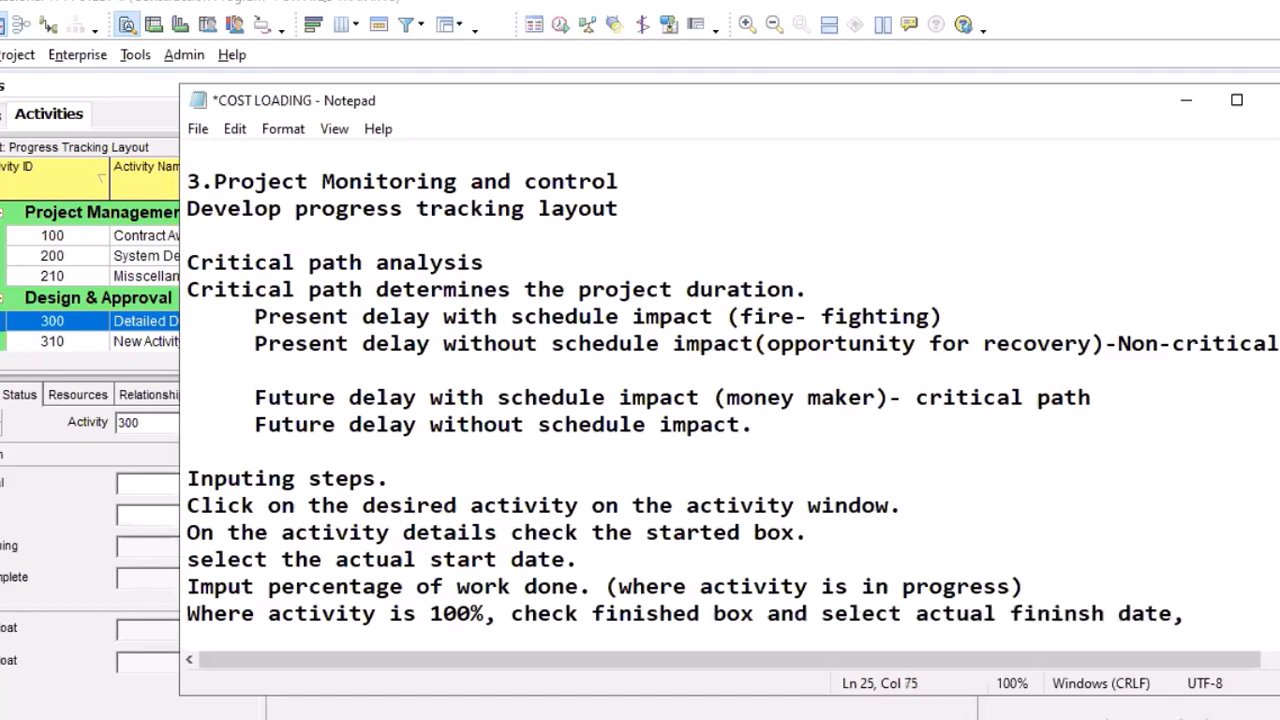
{"action": "key", "text": "BackSpace"}
{"action": "type", "text": "."}
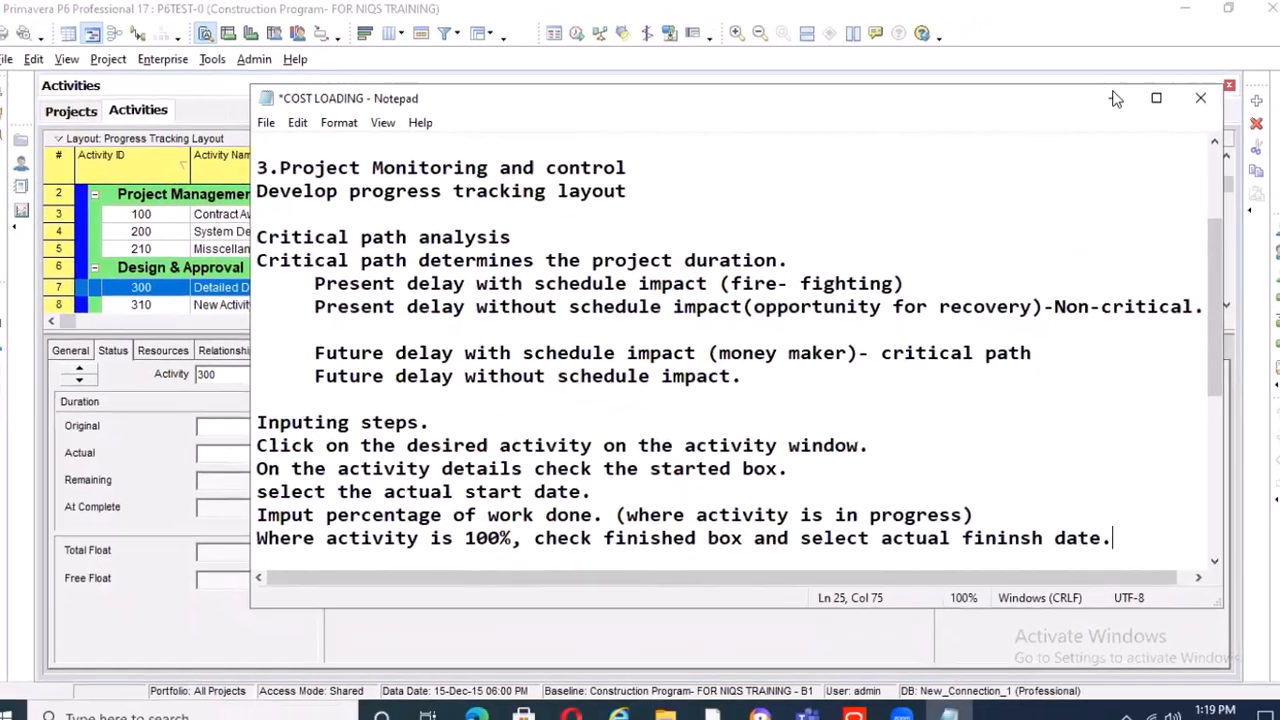
Minimize the notes to return to Primavera P6 and try to set Detailed Design's actual labor units to 1600
{"action": "left_click", "coordinate": [1114, 99]}
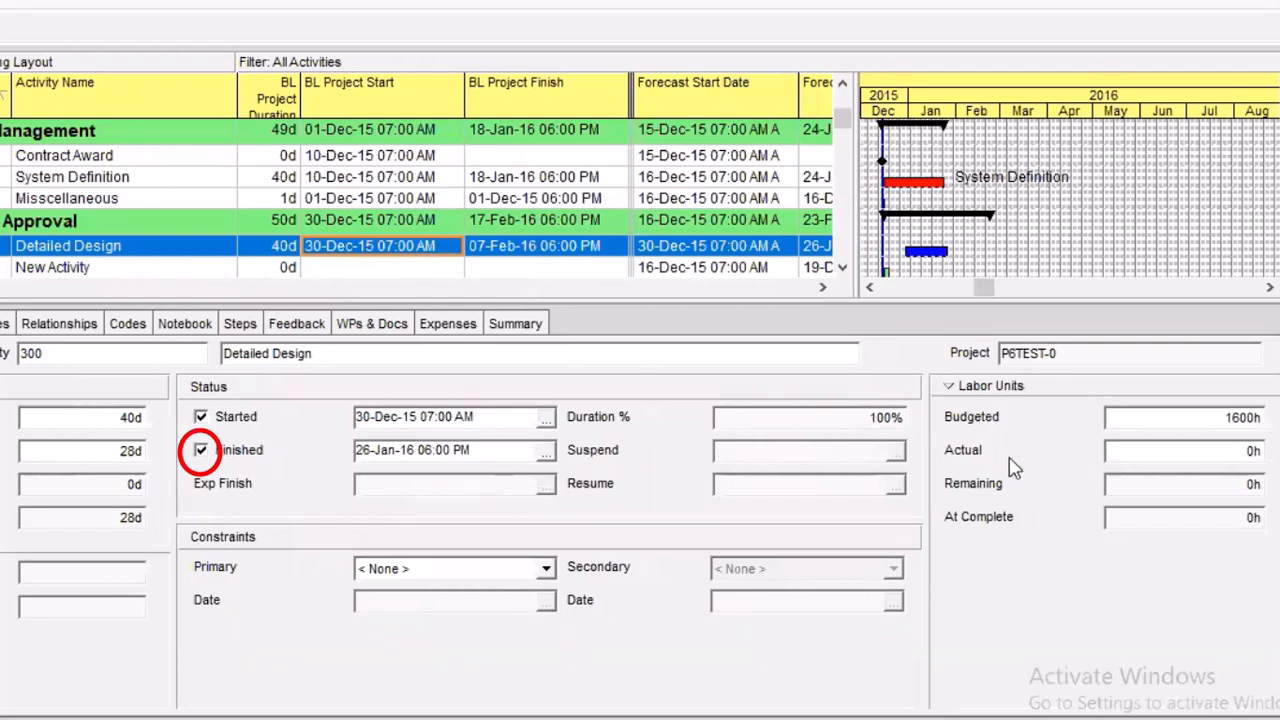
{"action": "double_click", "coordinate": [1197, 459]}
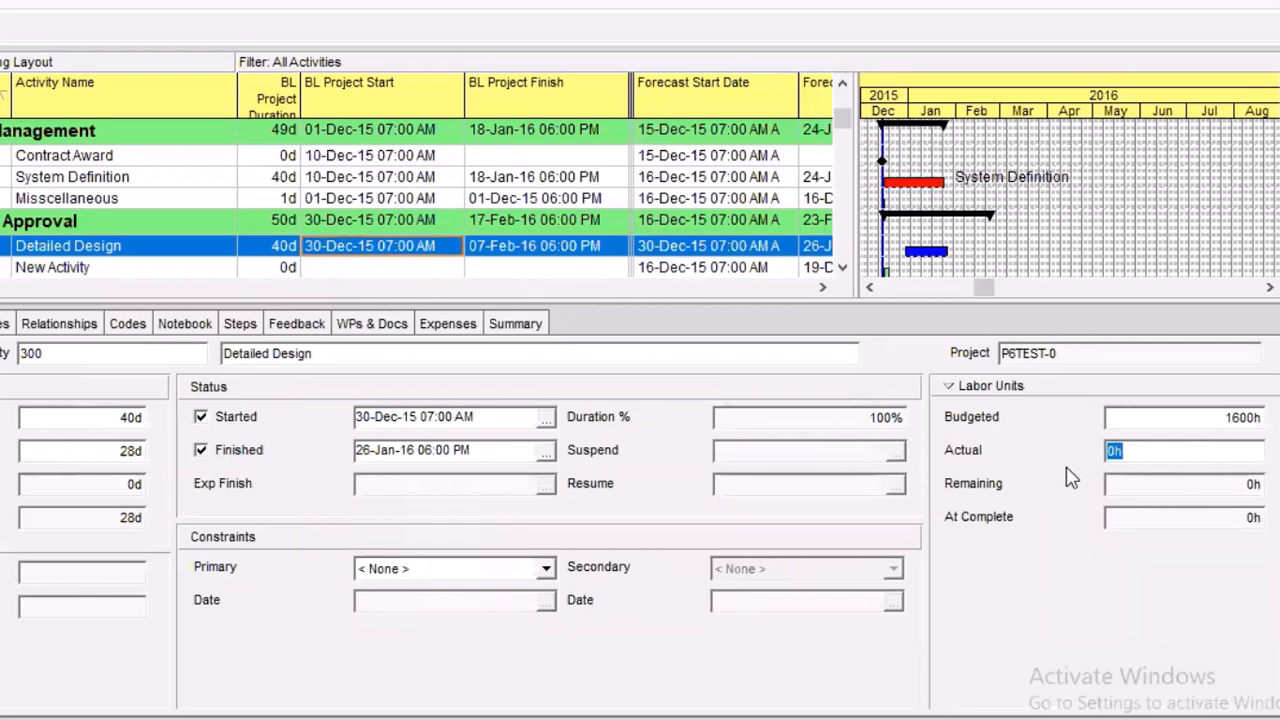
{"action": "type", "text": "160"}
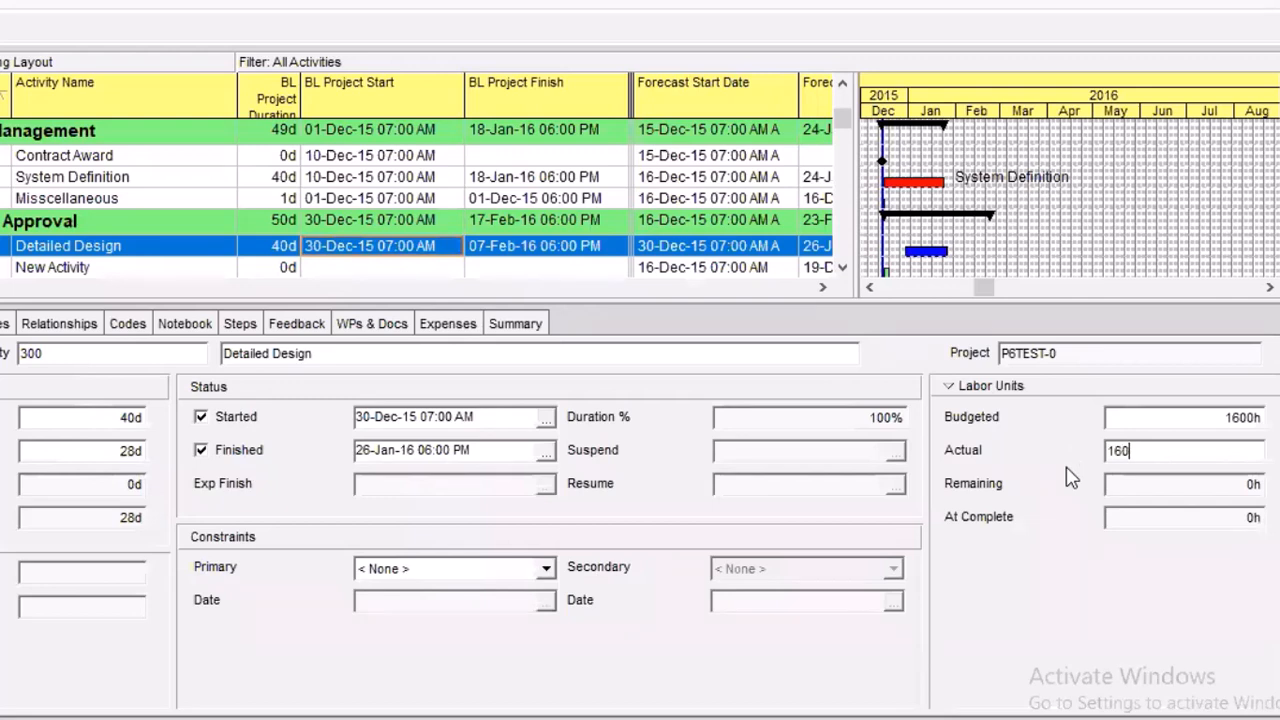
{"action": "type", "text": "0"}
{"action": "key", "text": "Return"}
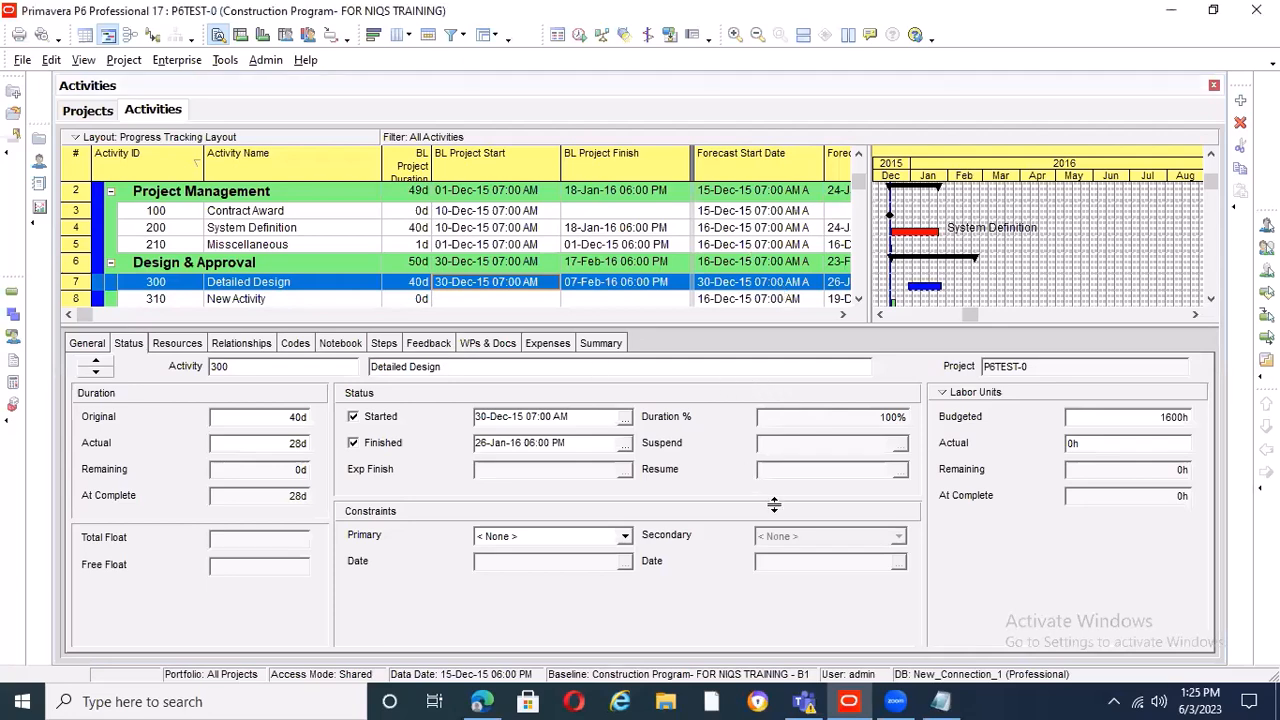
Review the inputing steps and remaining topics in the COST LOADING notes, and widen the P6 activity table beside the Gantt chart
{"action": "key", "text": "alt+Tab"}
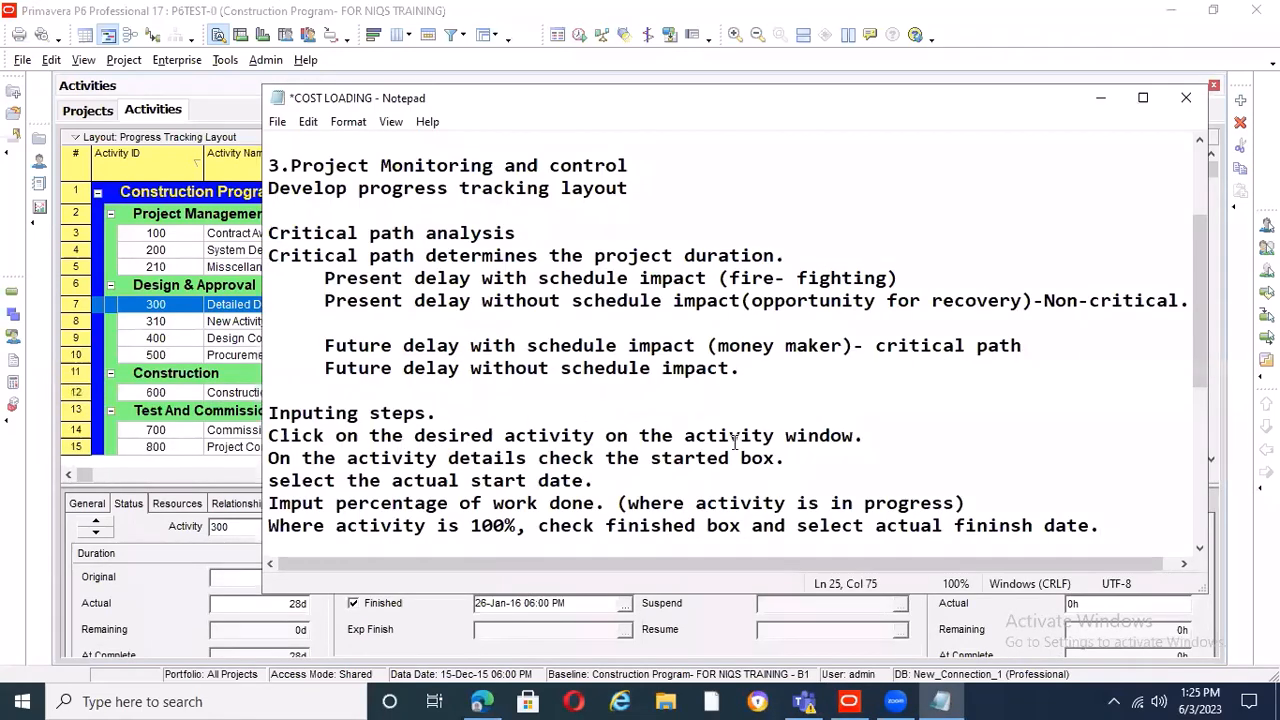
{"action": "scroll", "coordinate": [800, 437], "scroll_direction": "down", "scroll_amount": 2}
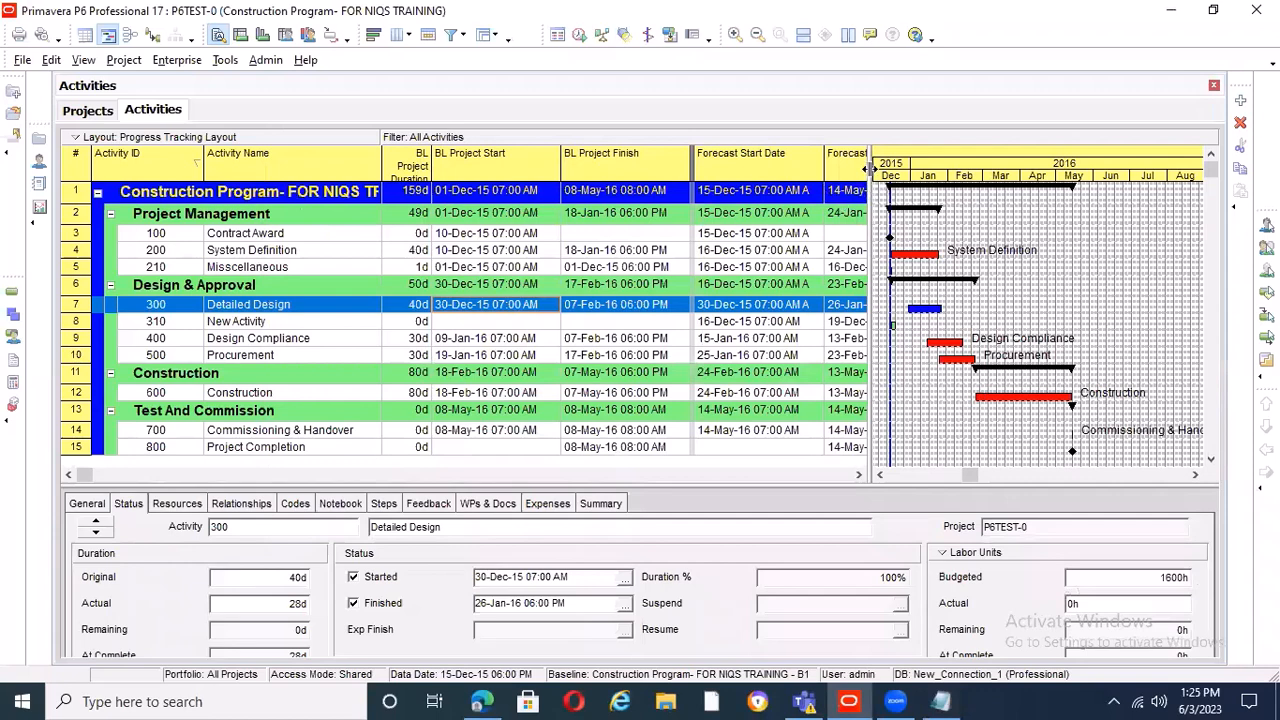
{"action": "left_click_drag", "start_coordinate": [869, 168], "coordinate": [891, 168]}
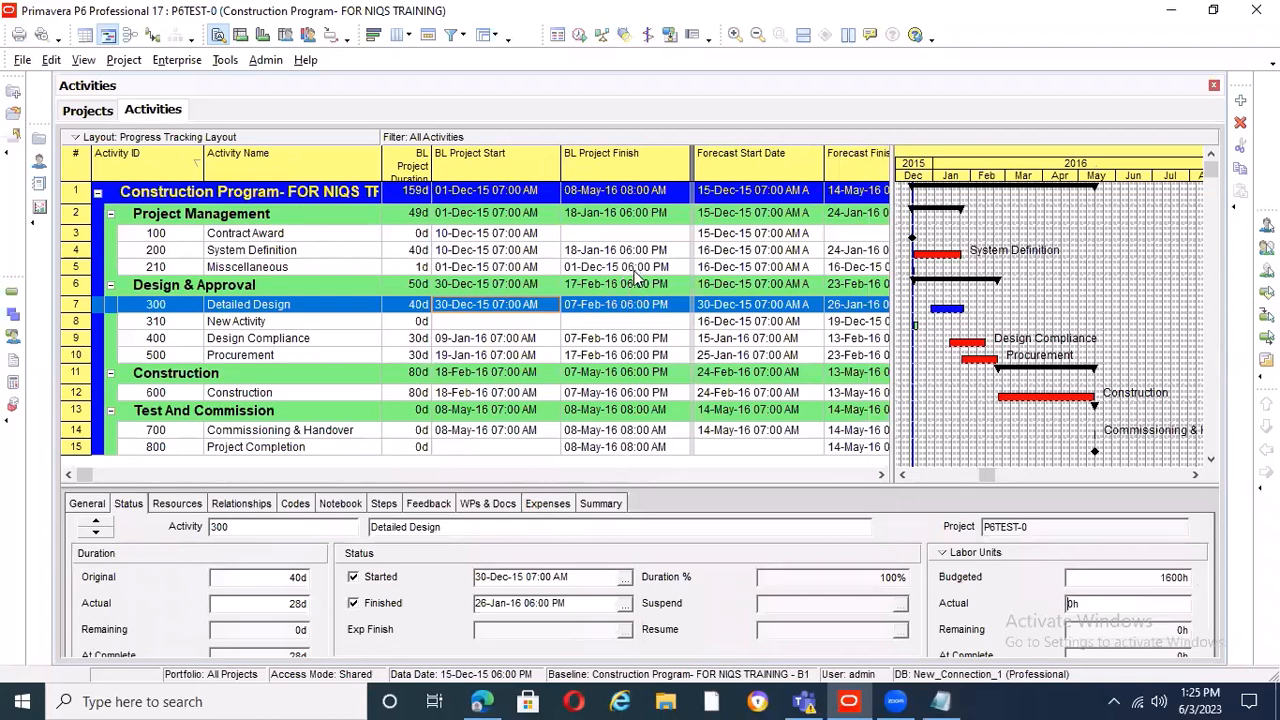
Reschedule the project with the current data date set to 18-Dec-15 06:00 PM
{"action": "left_click", "coordinate": [580, 36]}
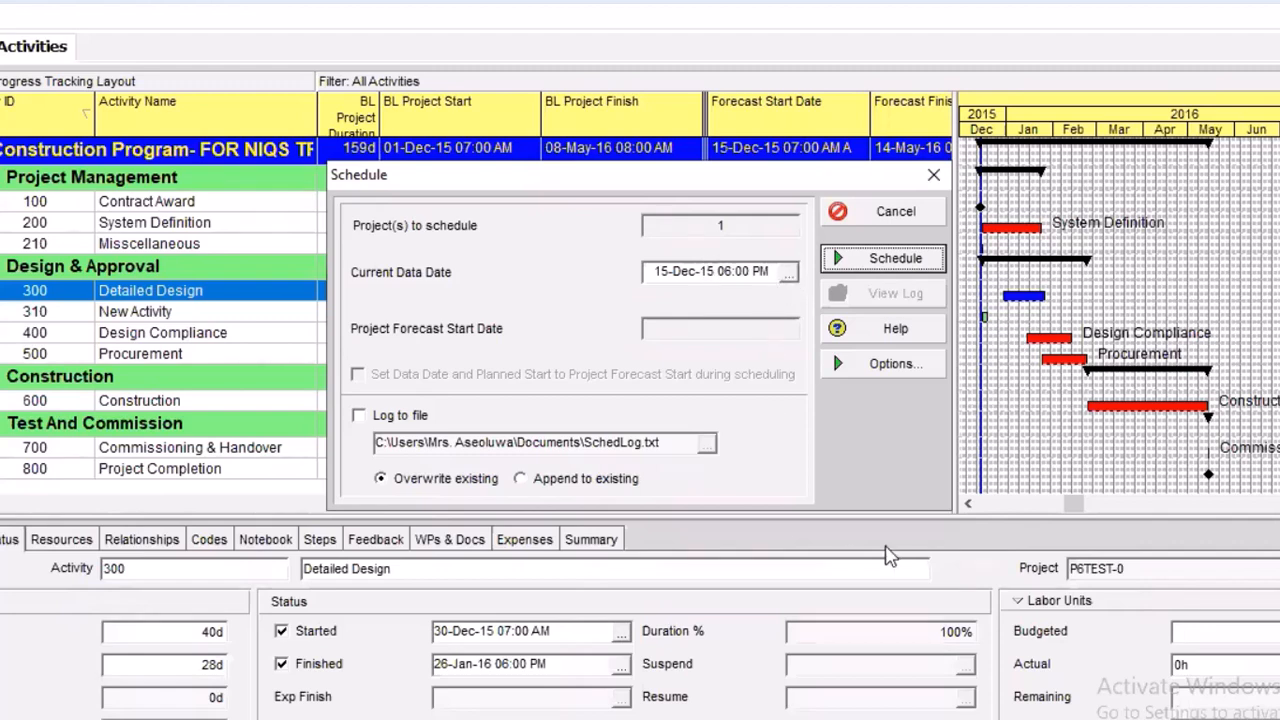
{"action": "left_click", "coordinate": [790, 273]}
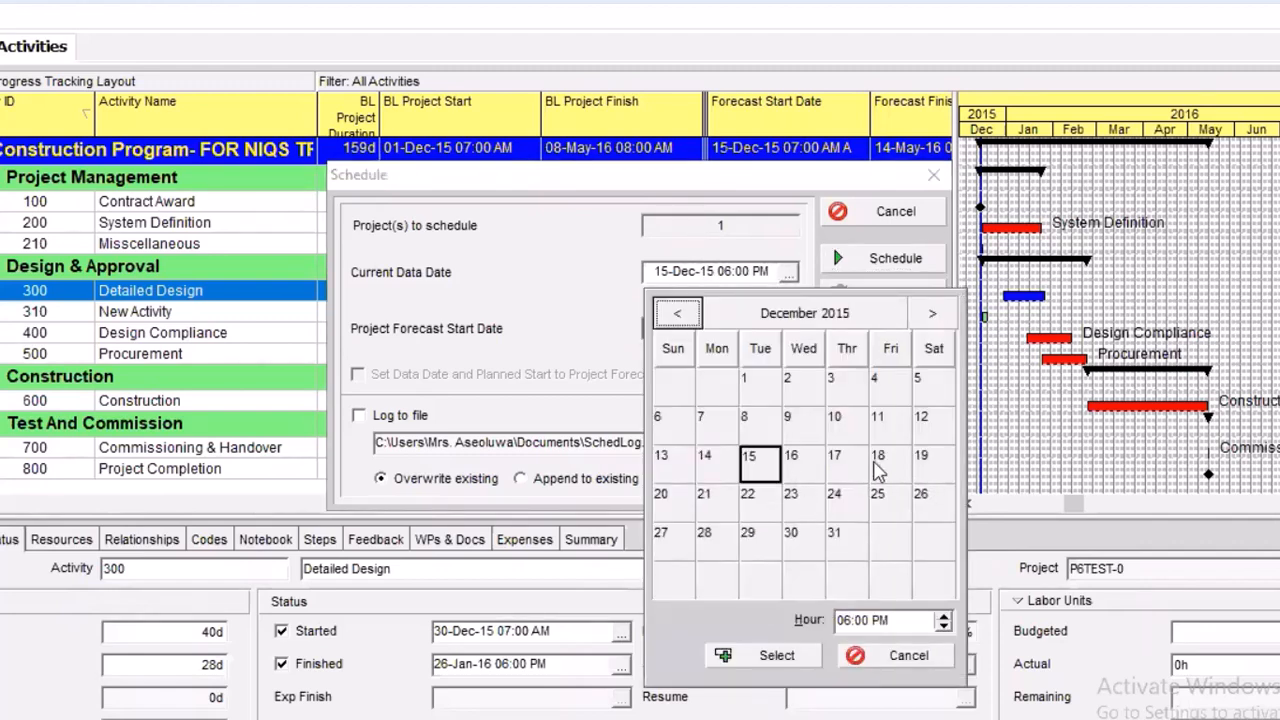
{"action": "left_click", "coordinate": [880, 468]}
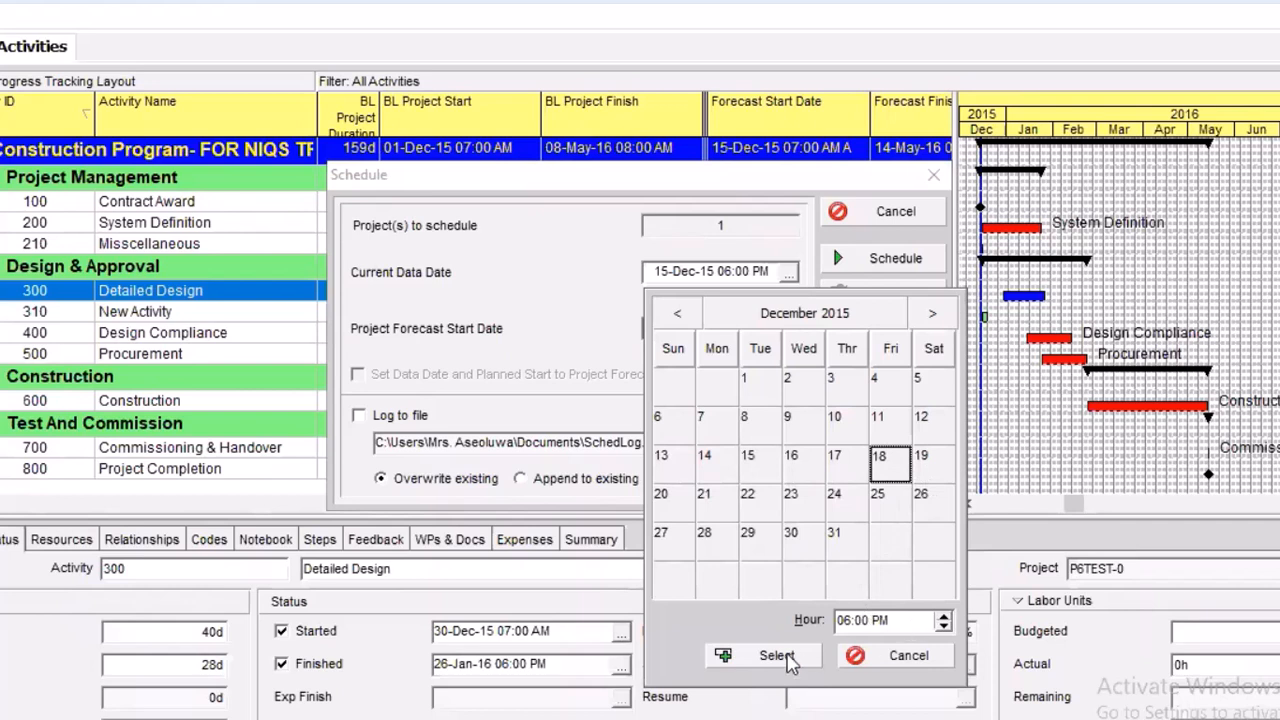
{"action": "left_click", "coordinate": [795, 660]}
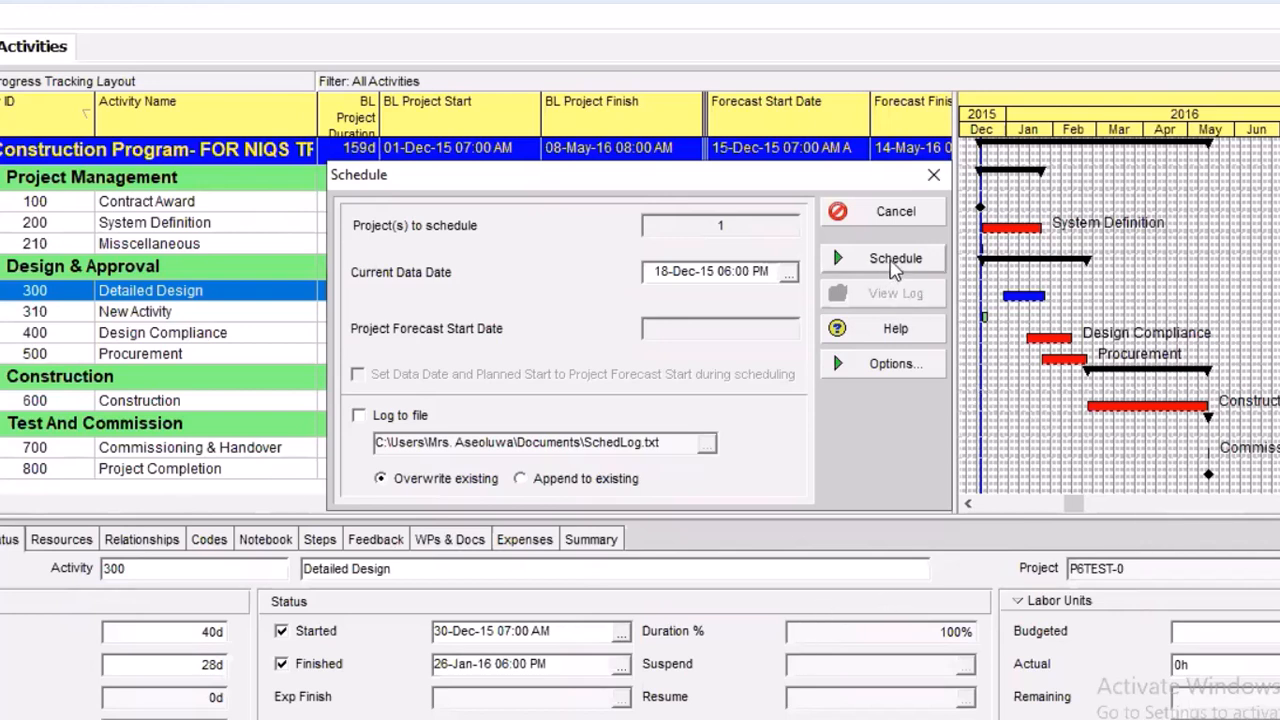
{"action": "left_click", "coordinate": [891, 258]}
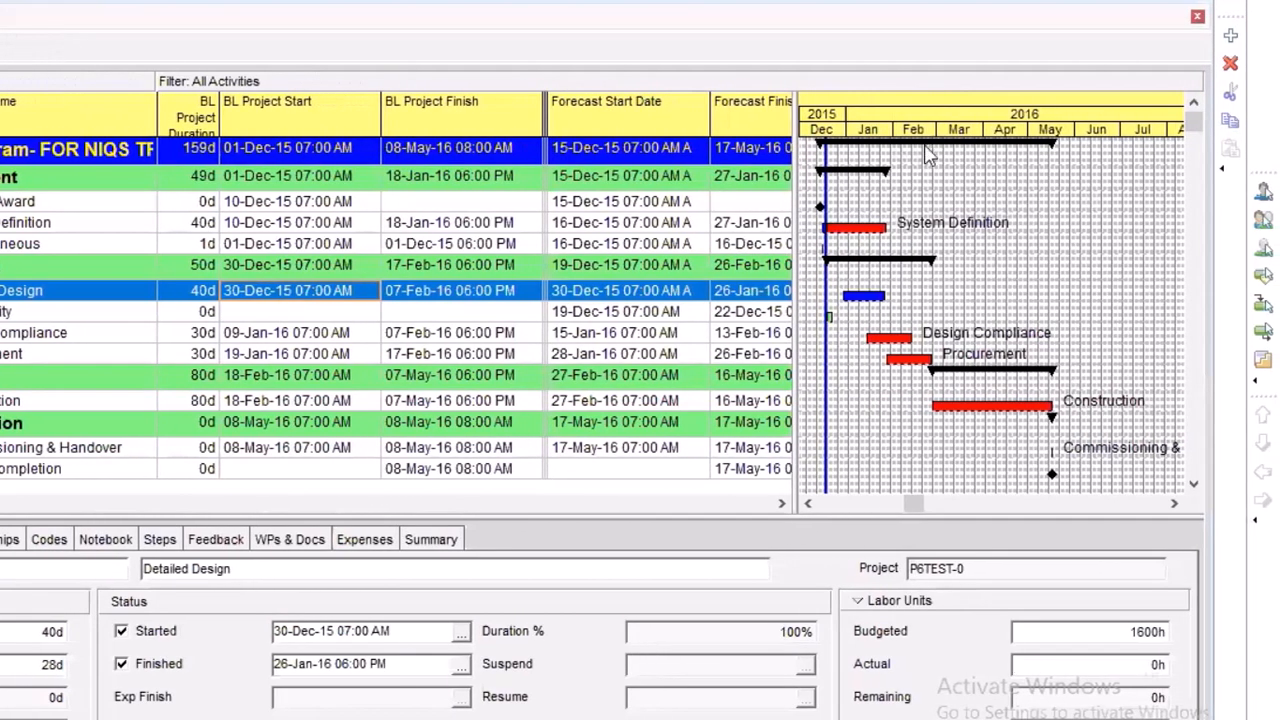
Open the Gantt chart's bar settings and turn off display of the Actual Work bar
{"action": "right_click", "coordinate": [1002, 145]}
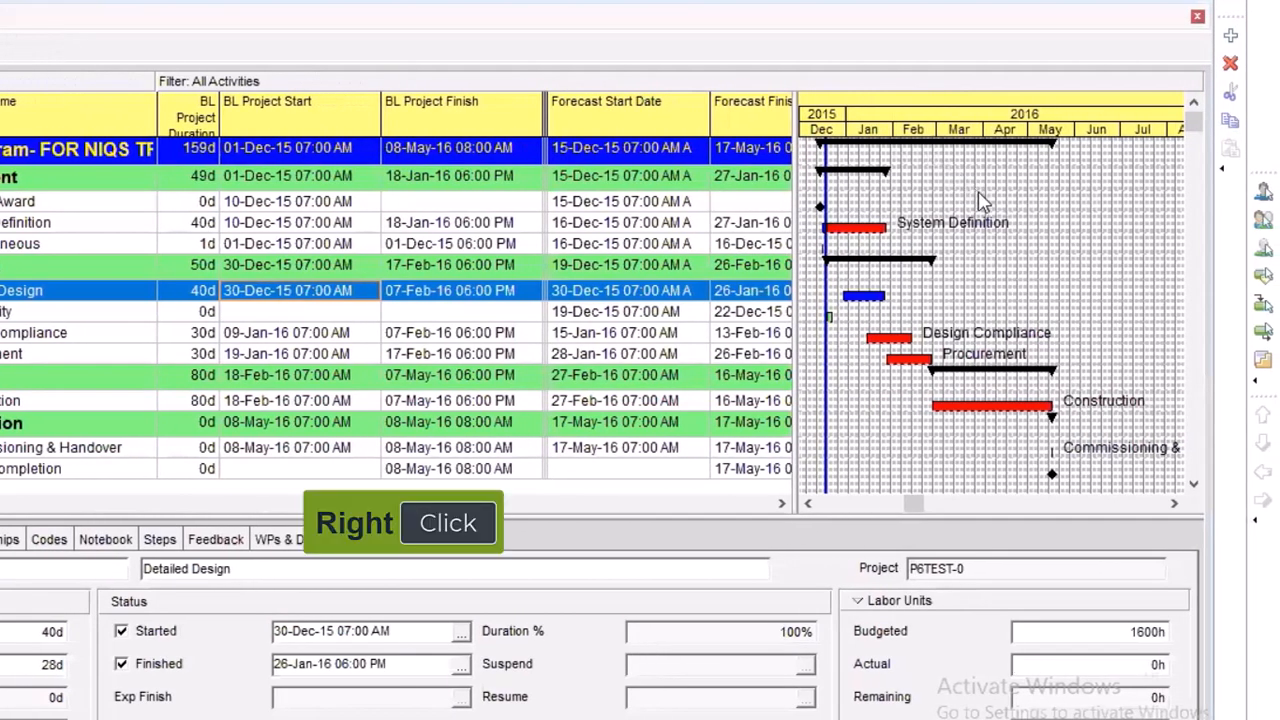
{"action": "left_click", "coordinate": [978, 190]}
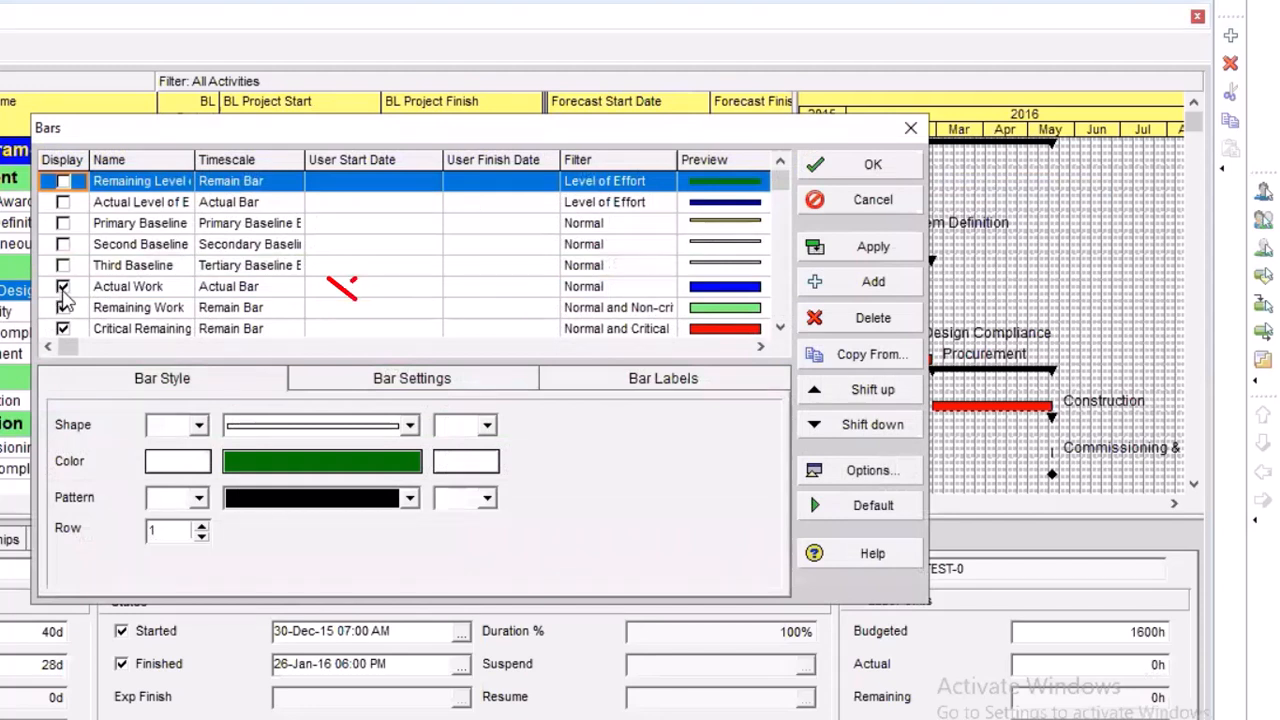
{"action": "left_click", "coordinate": [62, 287]}
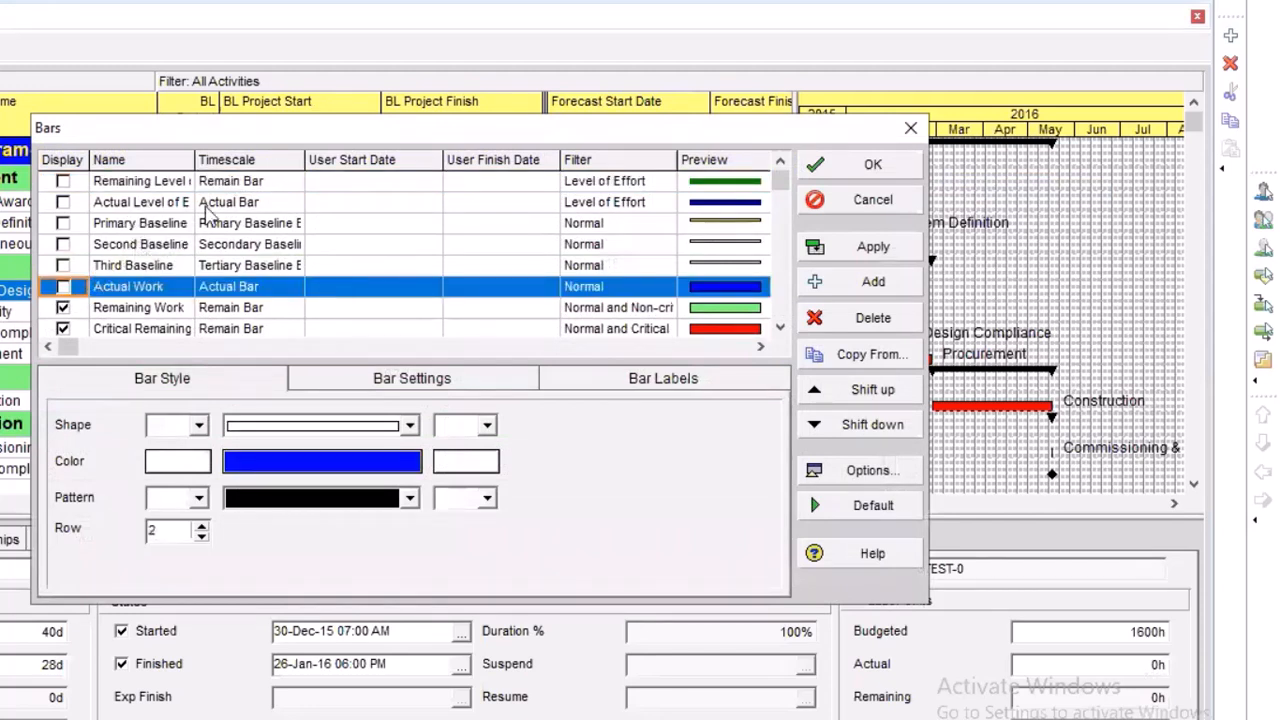
Widen the bar list's Name column and review the defined bars from Remaining Level of Effort through Project Base
{"action": "left_click_drag", "start_coordinate": [195, 162], "coordinate": [256, 165]}
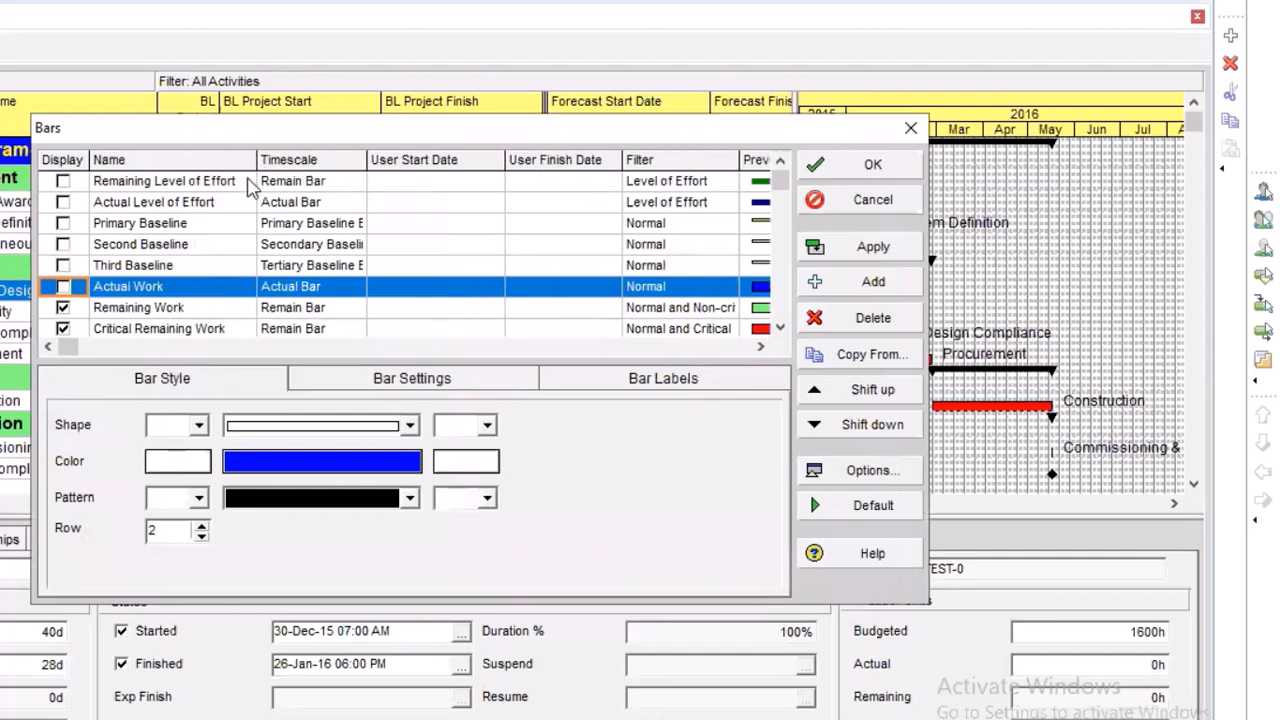
{"action": "scroll", "coordinate": [229, 249], "scroll_direction": "down", "scroll_amount": 2}
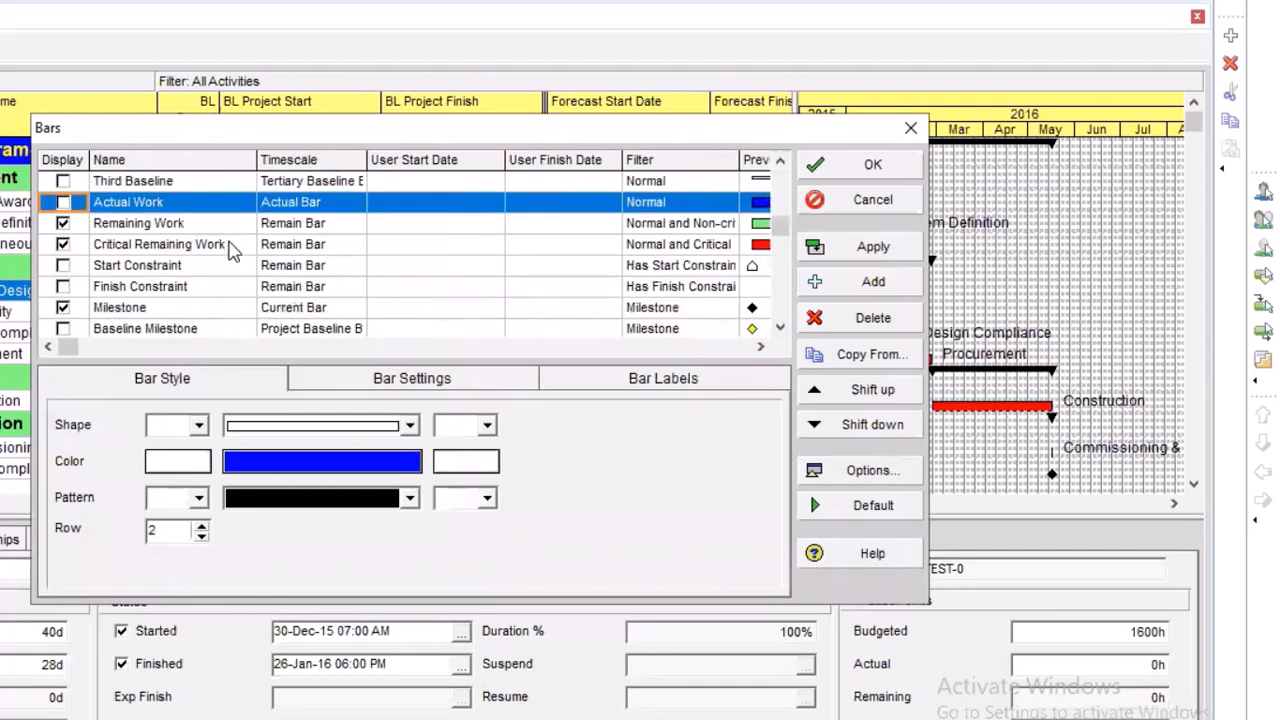
{"action": "scroll", "coordinate": [229, 250], "scroll_direction": "down", "scroll_amount": 3}
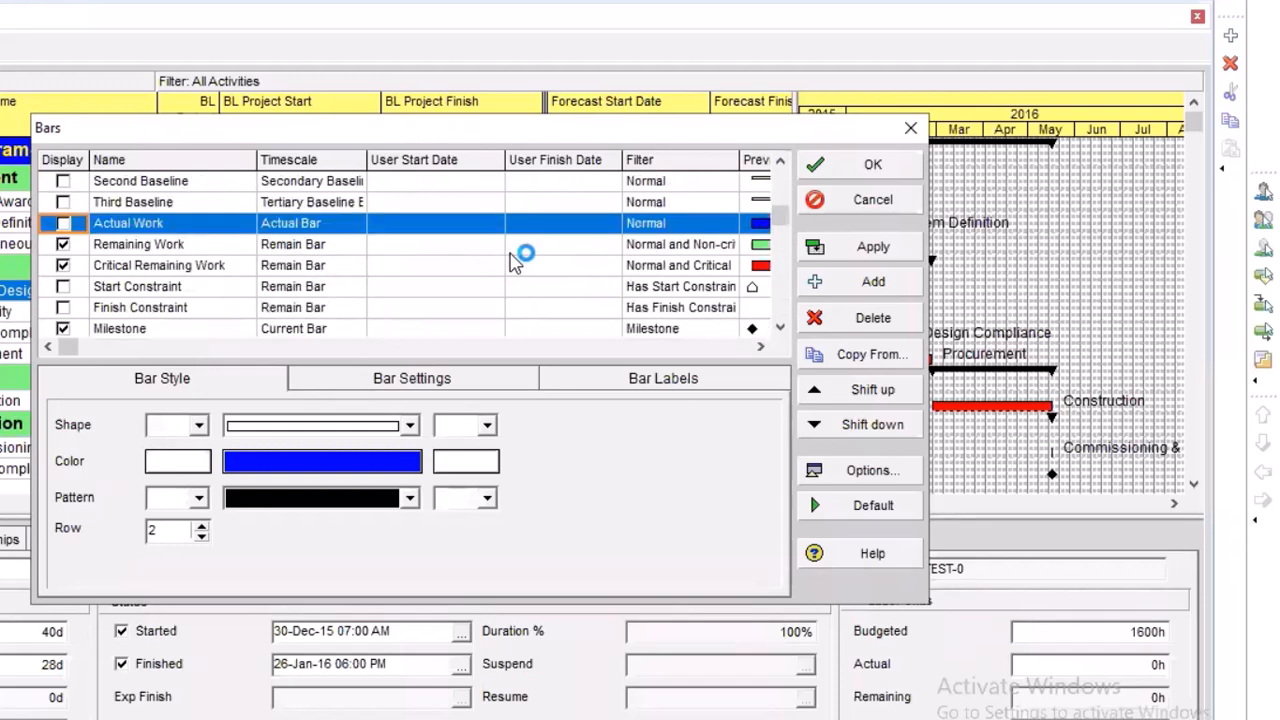
{"action": "scroll", "coordinate": [511, 262], "scroll_direction": "up", "scroll_amount": 1}
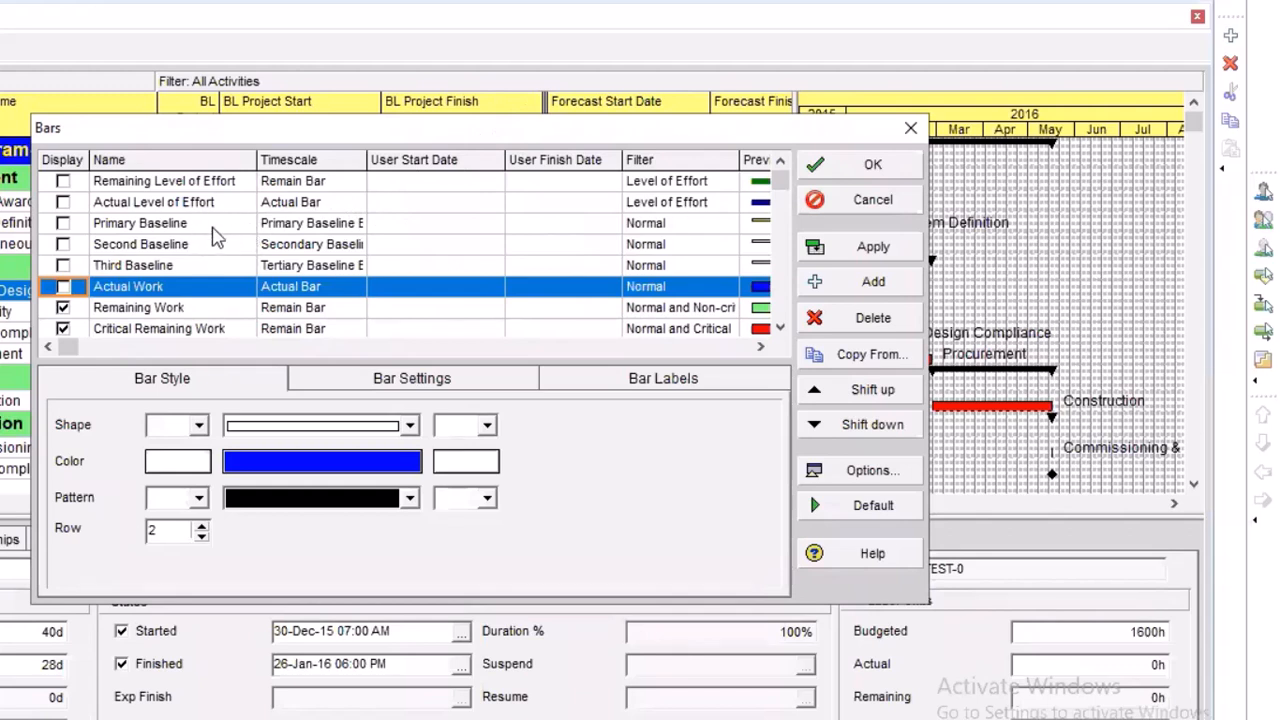
{"action": "scroll", "coordinate": [228, 265], "scroll_direction": "down", "scroll_amount": 3}
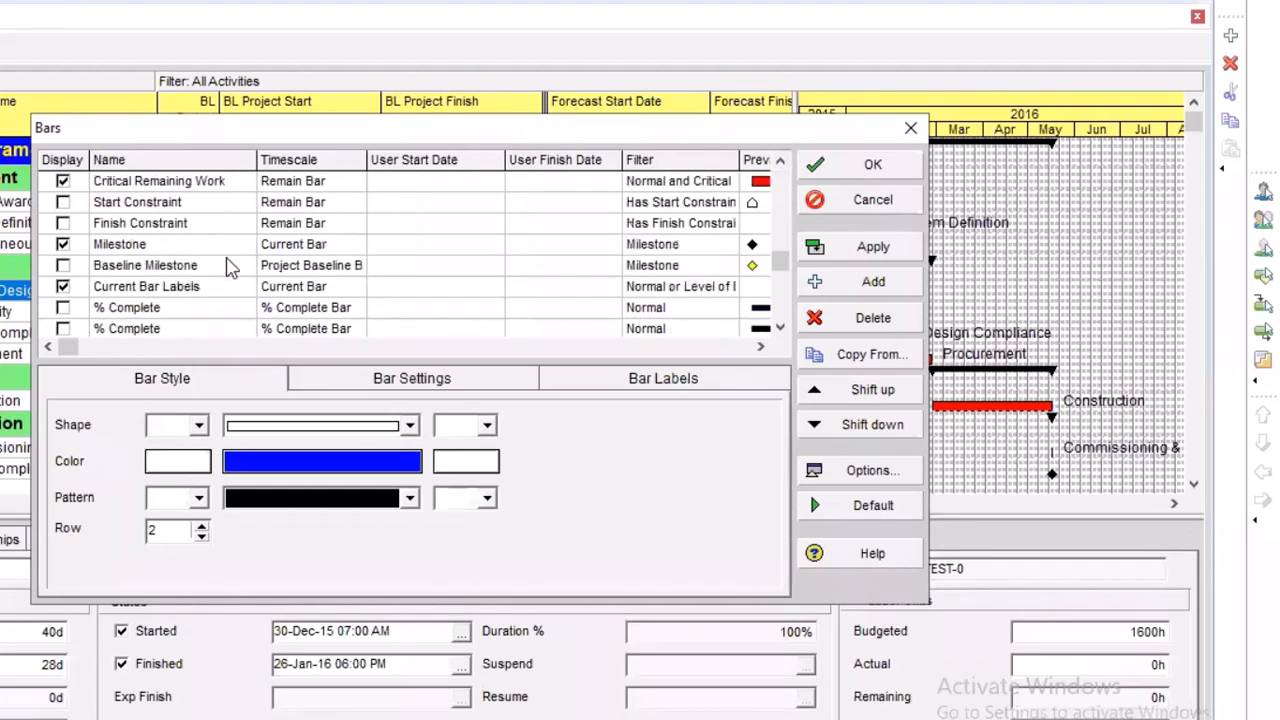
{"action": "scroll", "coordinate": [228, 265], "scroll_direction": "down", "scroll_amount": 1}
{"action": "scroll", "coordinate": [228, 265], "scroll_direction": "down", "scroll_amount": 1}
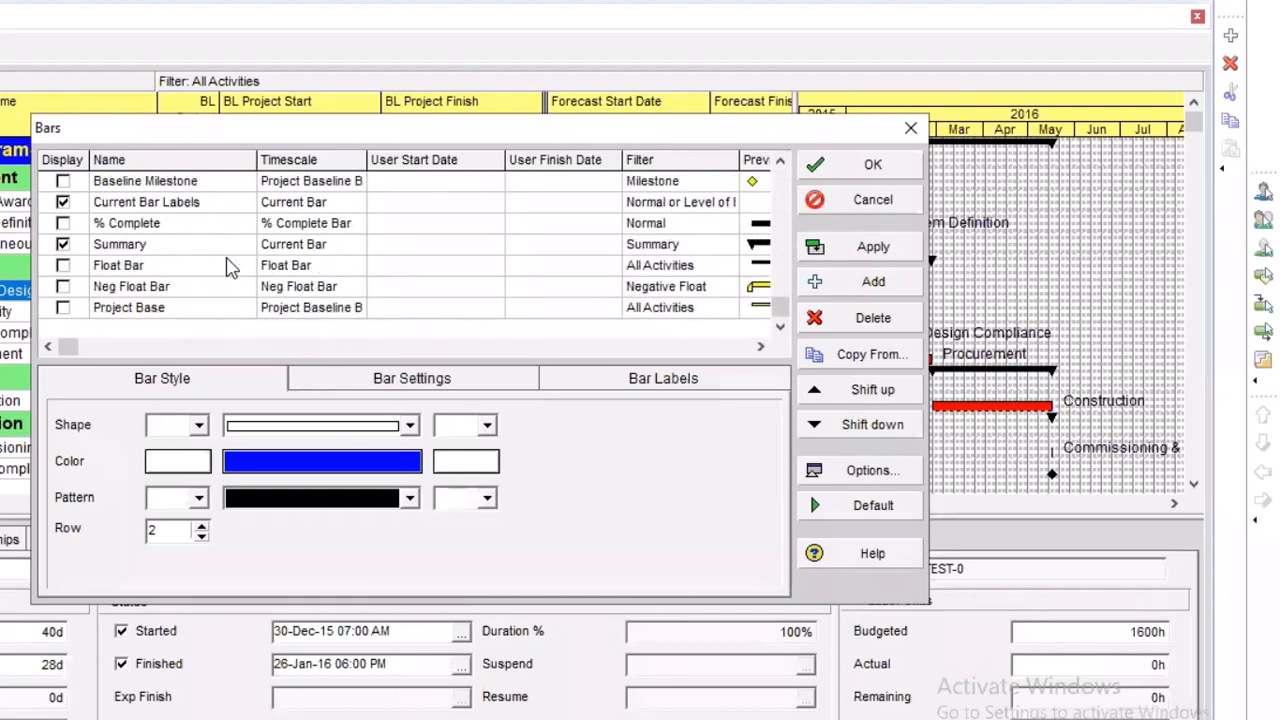
{"action": "scroll", "coordinate": [228, 265], "scroll_direction": "up", "scroll_amount": 1}
{"action": "scroll", "coordinate": [232, 260], "scroll_direction": "up", "scroll_amount": 1}
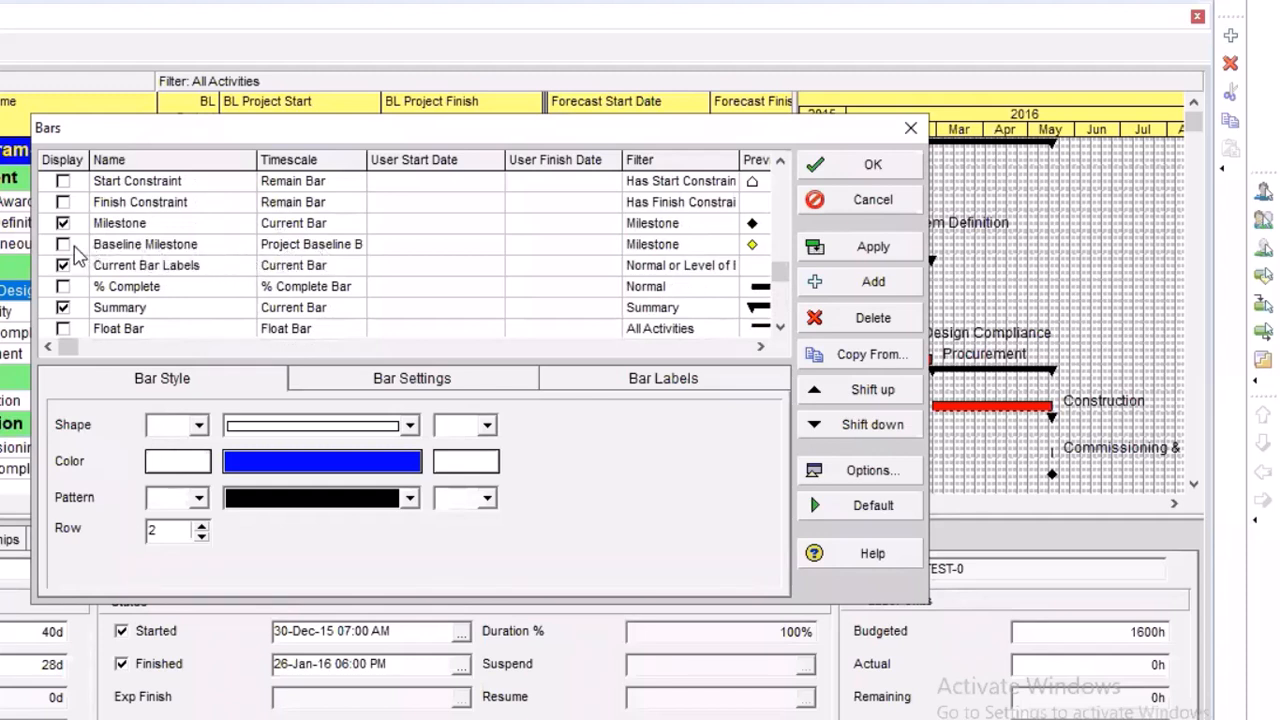
Widen the Timescale column and turn on display of the Baseline Milestone and Primary Baseline bars
{"action": "left_click_drag", "start_coordinate": [367, 160], "coordinate": [404, 160]}
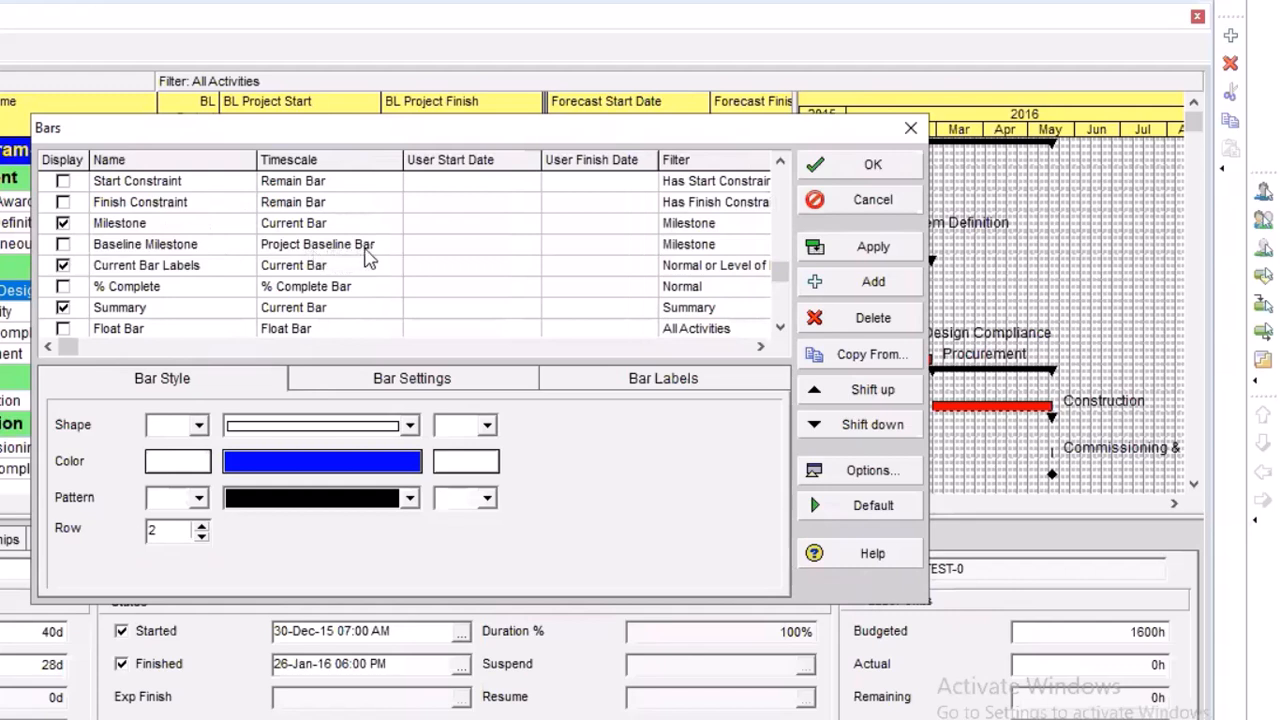
{"action": "left_click", "coordinate": [73, 251]}
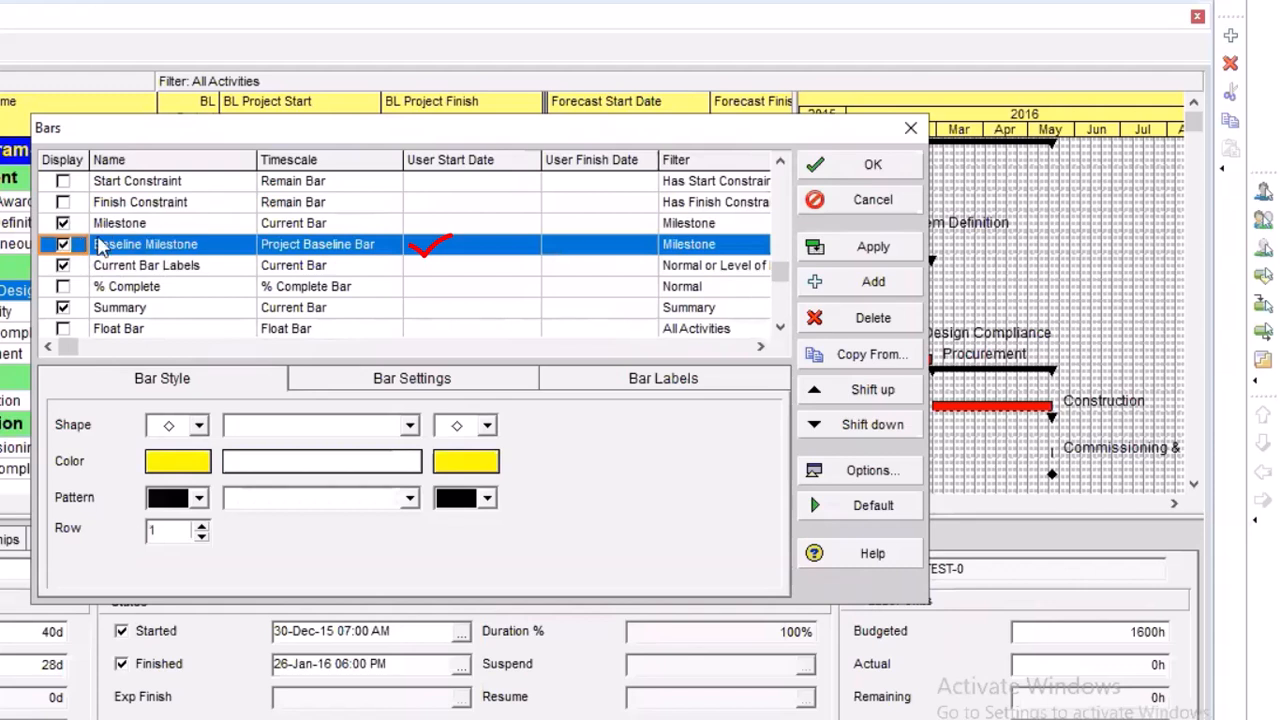
{"action": "scroll", "coordinate": [90, 242], "scroll_direction": "up", "scroll_amount": 1}
{"action": "scroll", "coordinate": [118, 266], "scroll_direction": "up", "scroll_amount": 1}
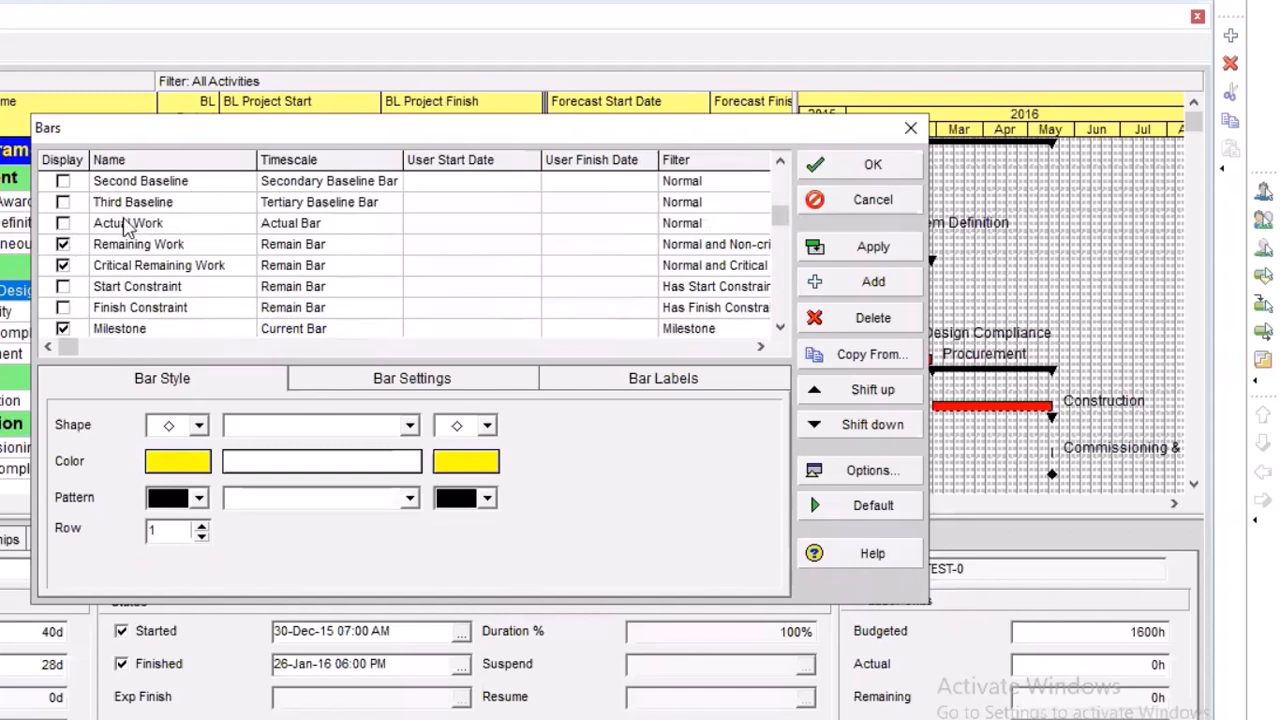
{"action": "scroll", "coordinate": [138, 270], "scroll_direction": "up", "scroll_amount": 1}
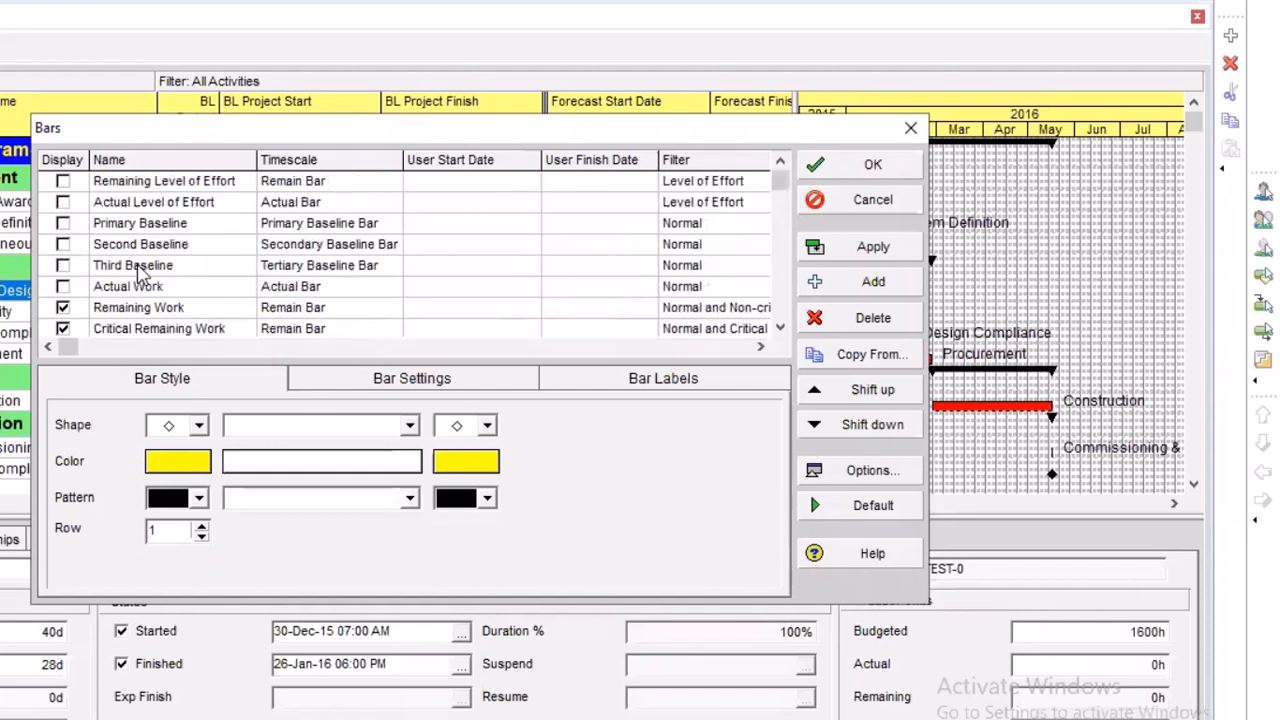
{"action": "left_click", "coordinate": [64, 224]}
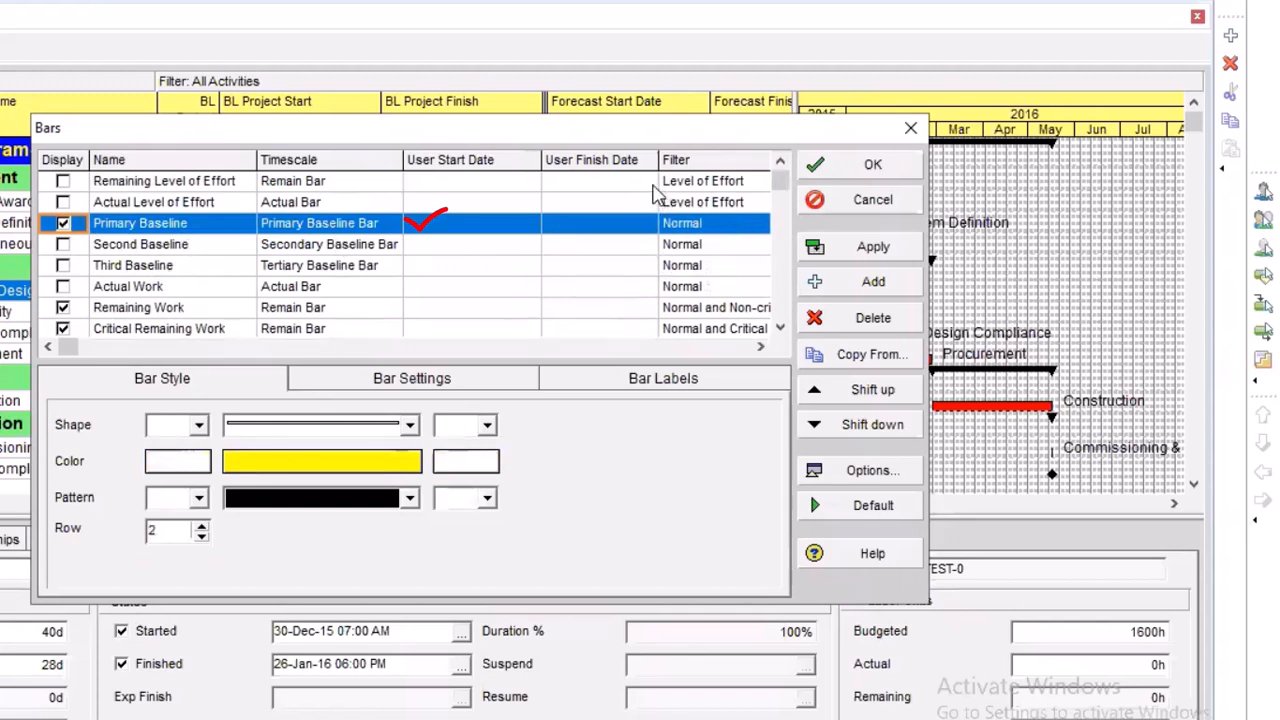
Narrow the User Start Date and User Finish Date columns to reveal the bar previews, and turn the Actual Work bar back on
{"action": "mouse_move", "coordinate": [658, 163]}
{"action": "left_mouse_down"}
{"action": "mouse_move", "coordinate": [622, 174]}
{"action": "mouse_move", "coordinate": [628, 183]}
{"action": "left_mouse_up"}
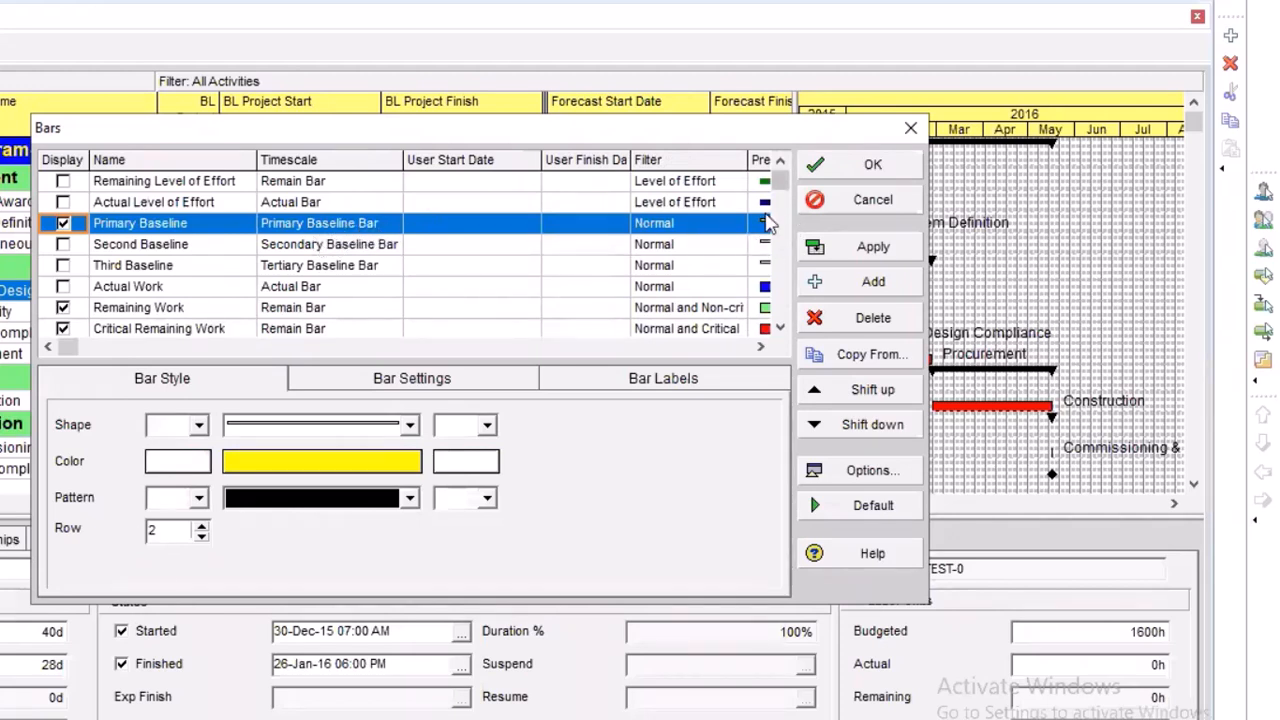
{"action": "left_click_drag", "start_coordinate": [541, 162], "coordinate": [476, 178]}
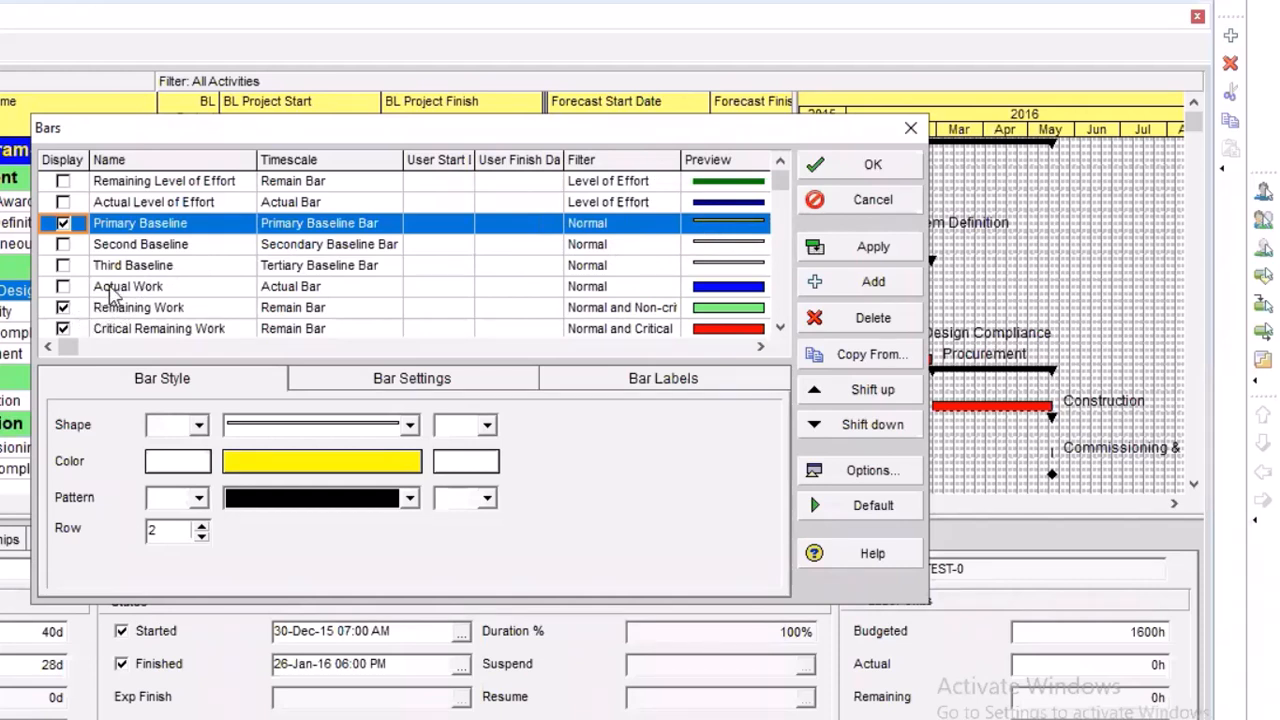
{"action": "scroll", "coordinate": [110, 292], "scroll_direction": "down", "scroll_amount": 1}
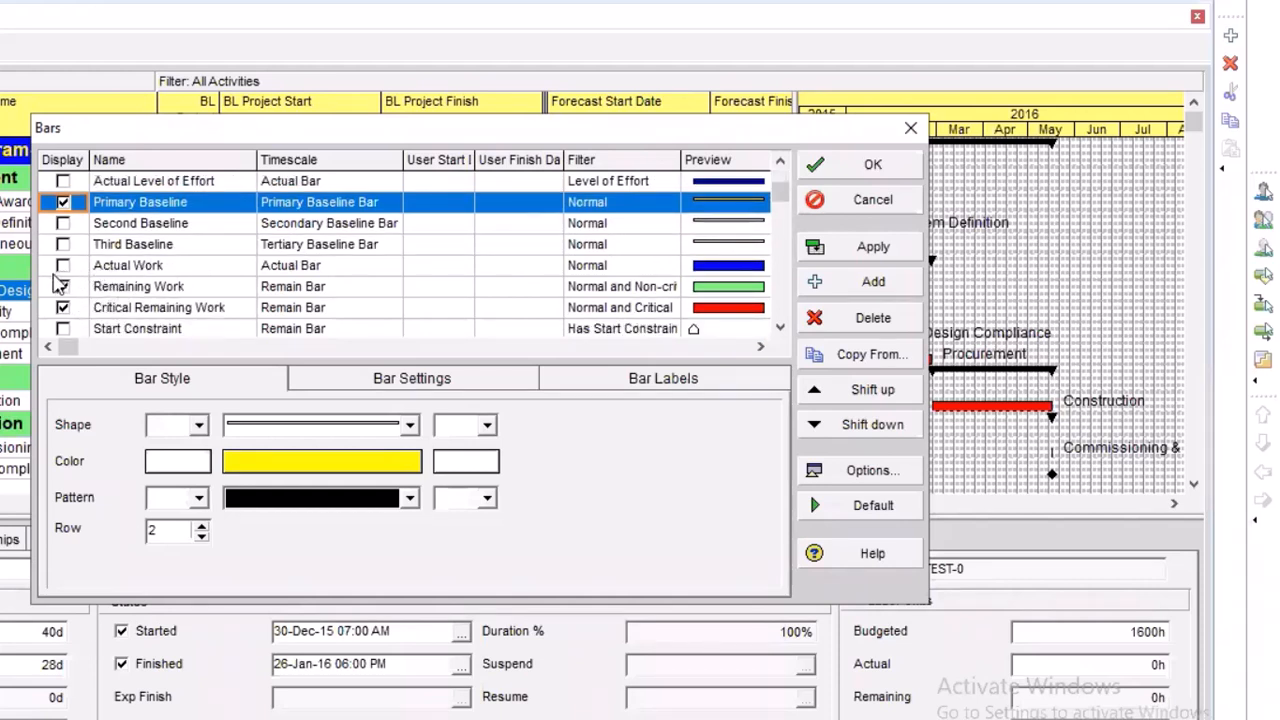
{"action": "scroll", "coordinate": [80, 290], "scroll_direction": "up", "scroll_amount": 1}
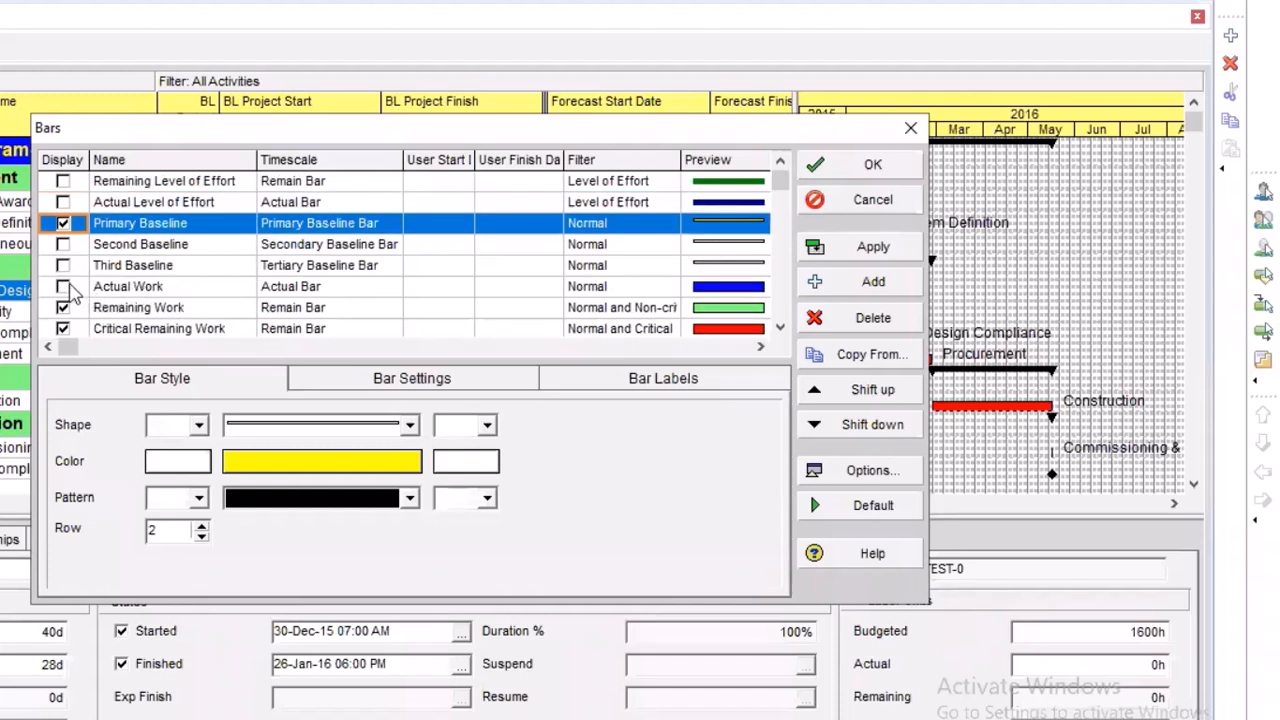
{"action": "left_click", "coordinate": [64, 287]}
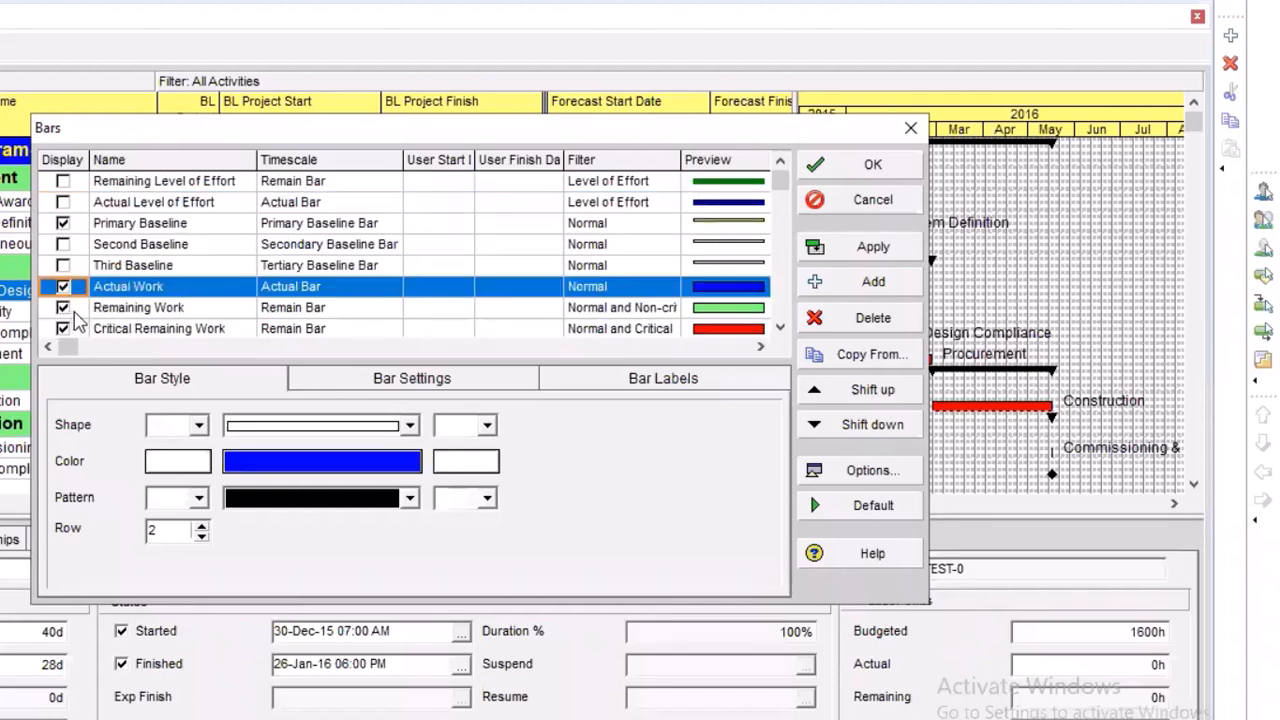
{"action": "left_click", "coordinate": [72, 308]}
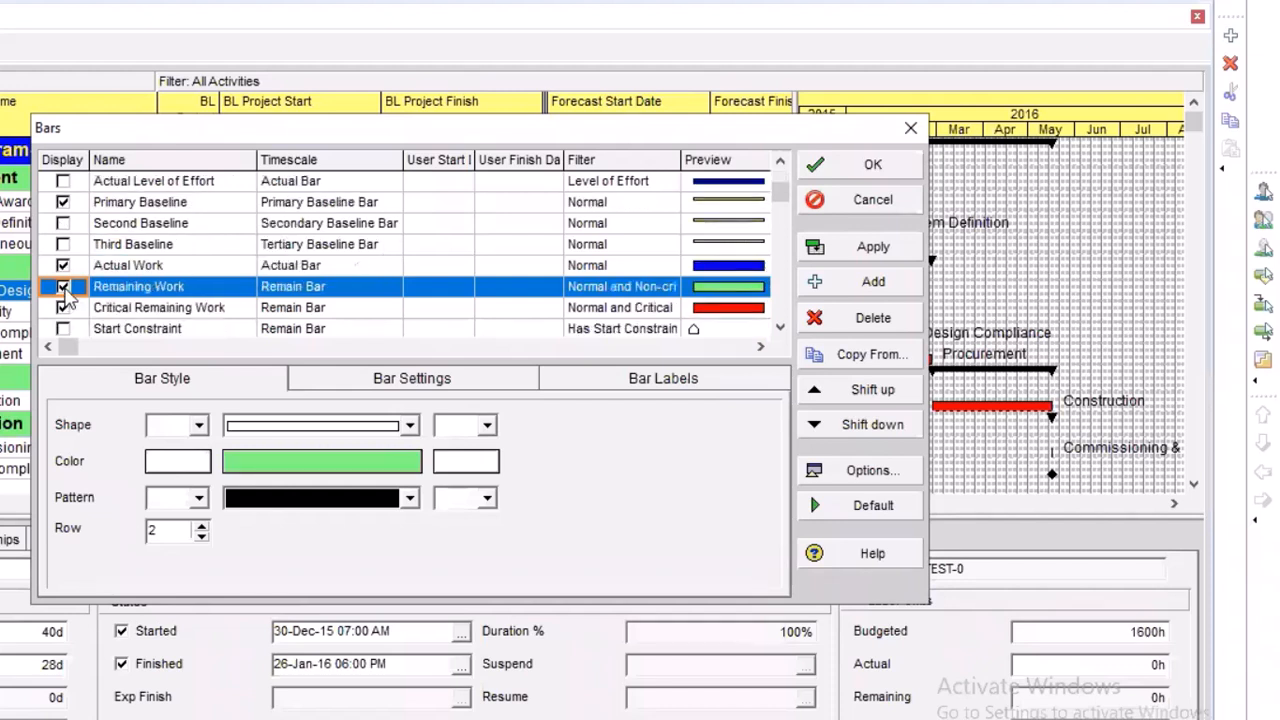
{"action": "left_click", "coordinate": [63, 288]}
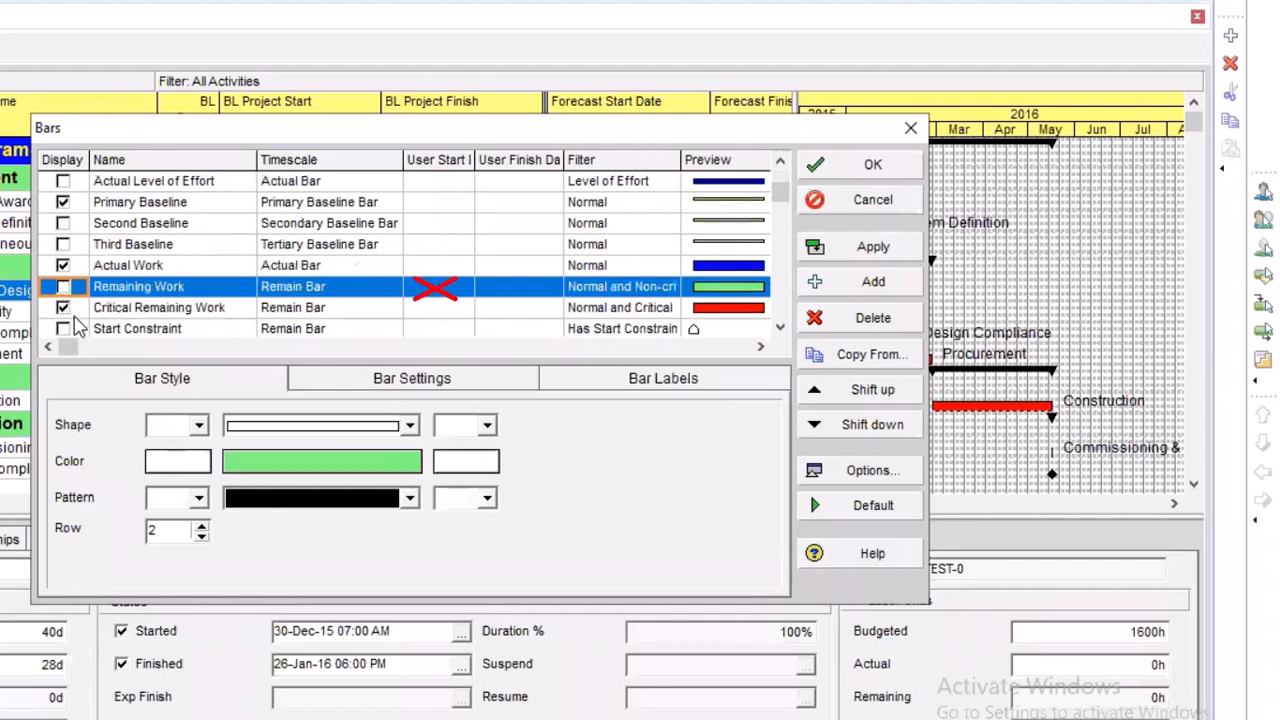
{"action": "left_click", "coordinate": [63, 288]}
Check the rest of the bar list through Project Base and apply the bar settings to the Gantt chart
{"action": "scroll", "coordinate": [80, 300], "scroll_direction": "down", "scroll_amount": 3}
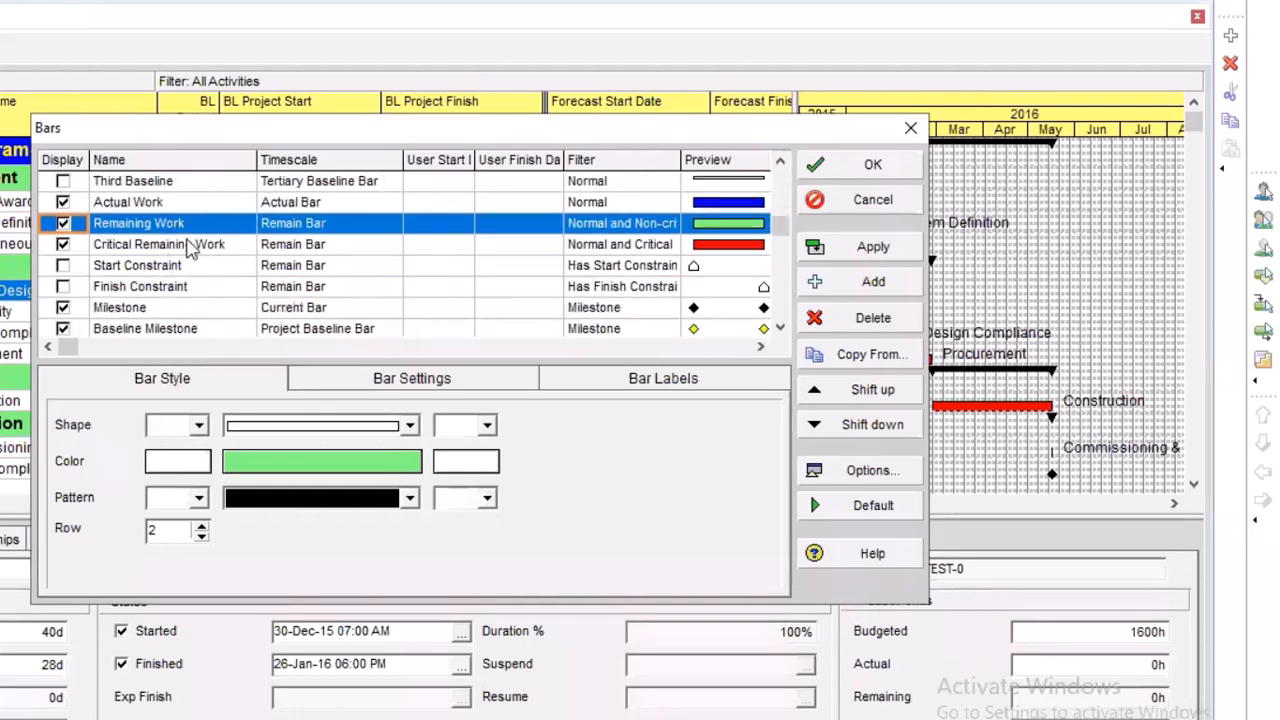
{"action": "left_click", "coordinate": [235, 223]}
{"action": "left_click", "coordinate": [226, 223]}
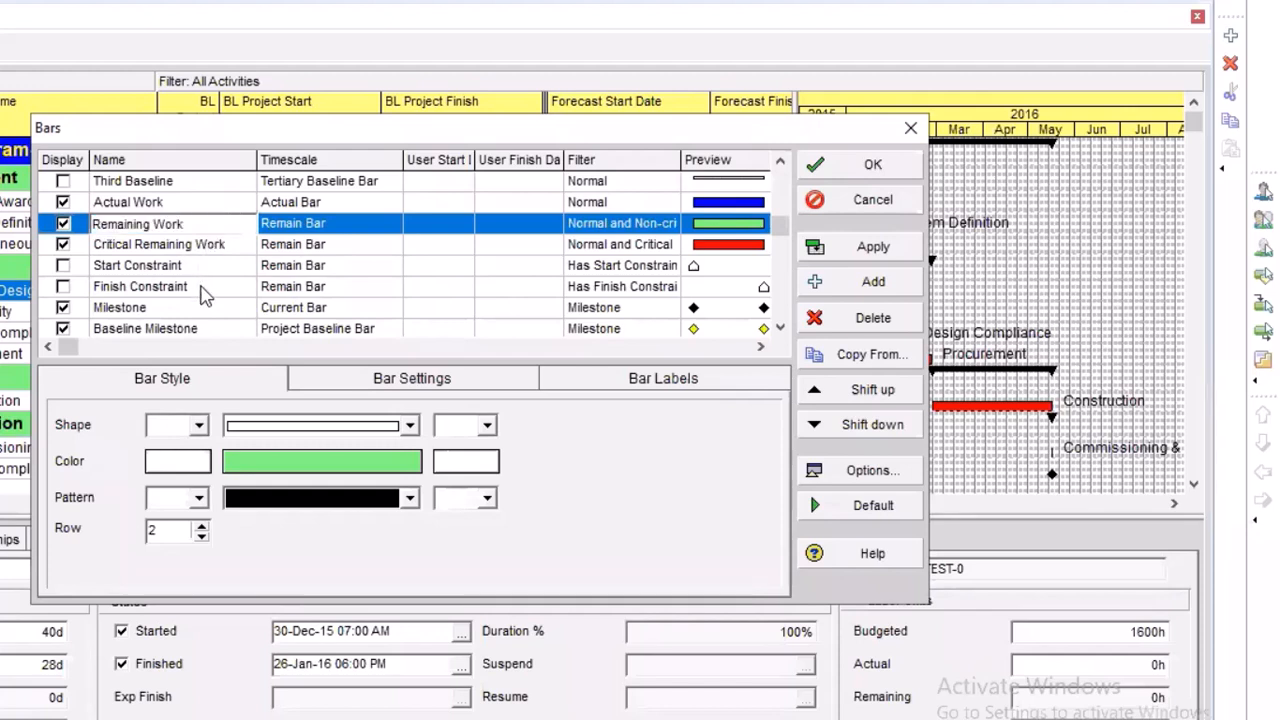
{"action": "left_click", "coordinate": [210, 290]}
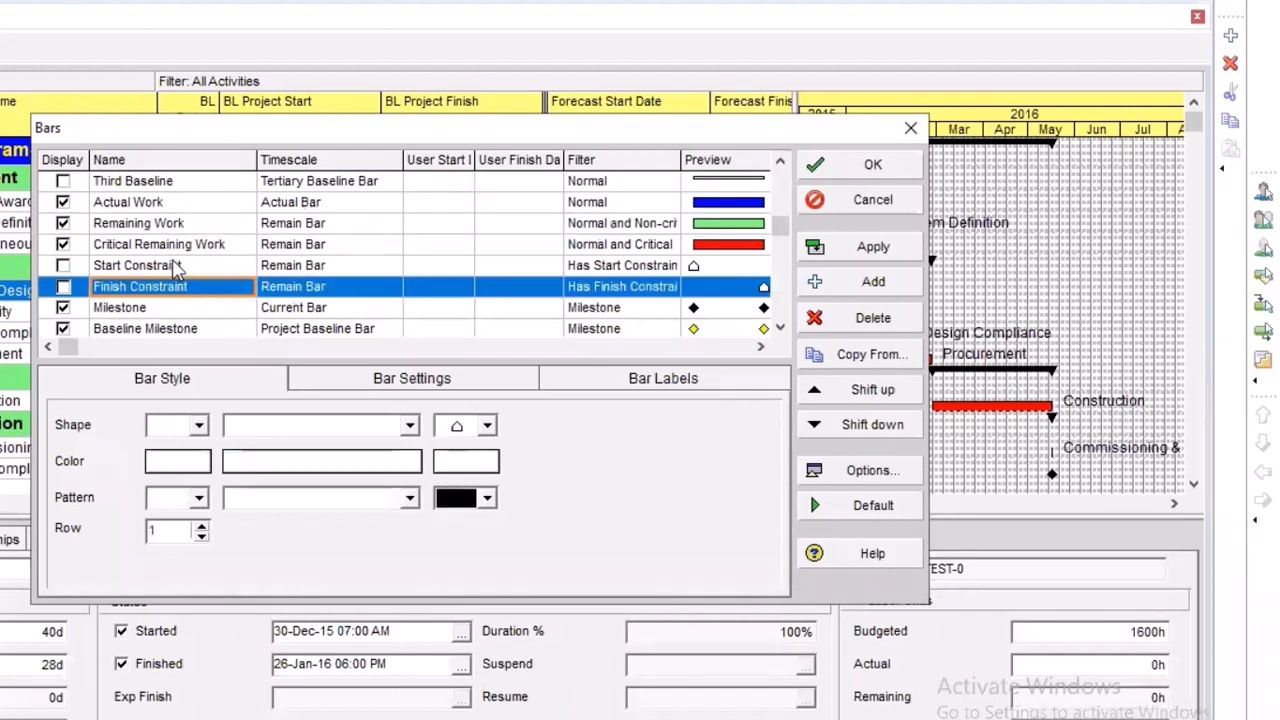
{"action": "scroll", "coordinate": [210, 278], "scroll_direction": "down", "scroll_amount": 1}
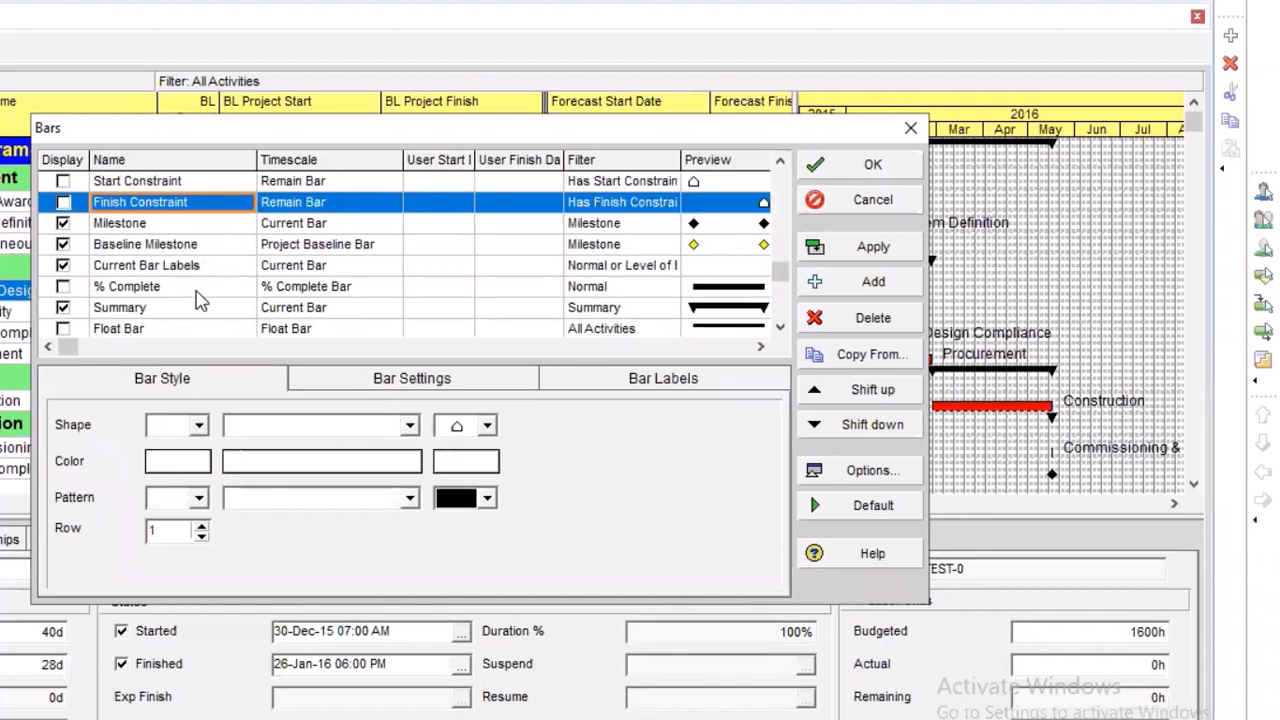
{"action": "scroll", "coordinate": [203, 305], "scroll_direction": "down", "scroll_amount": 1}
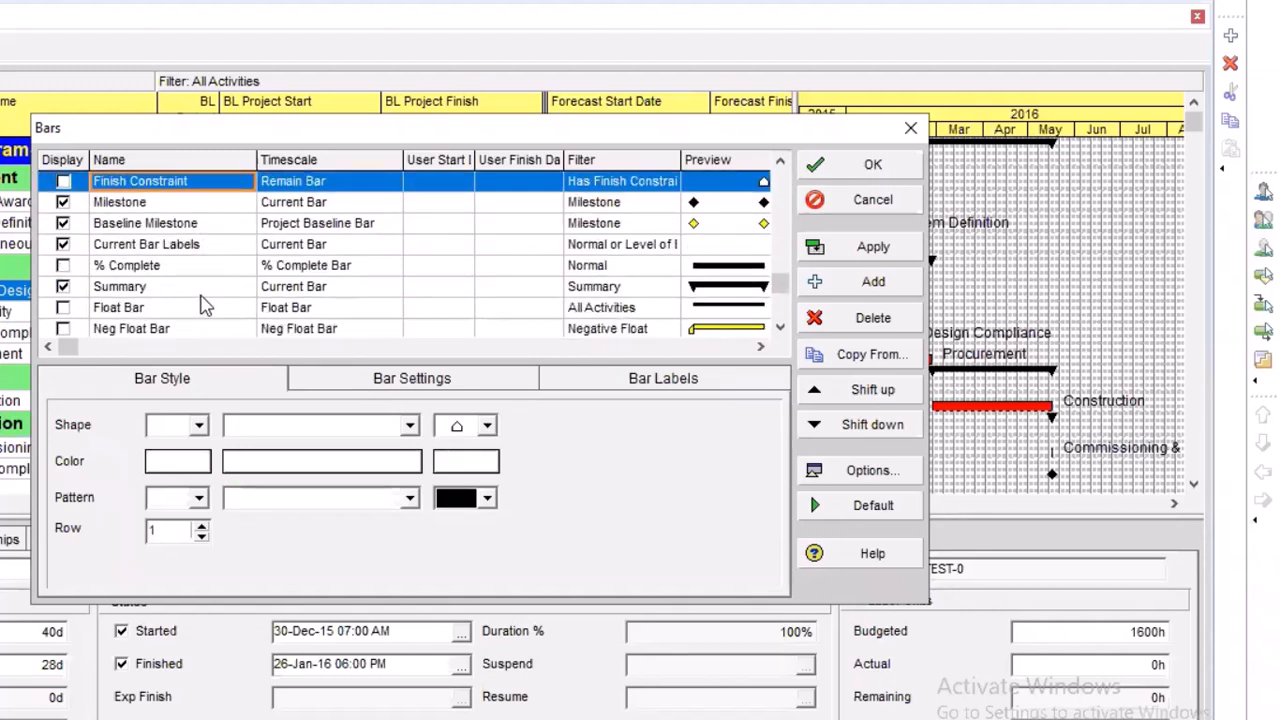
{"action": "scroll", "coordinate": [203, 305], "scroll_direction": "down", "scroll_amount": 2}
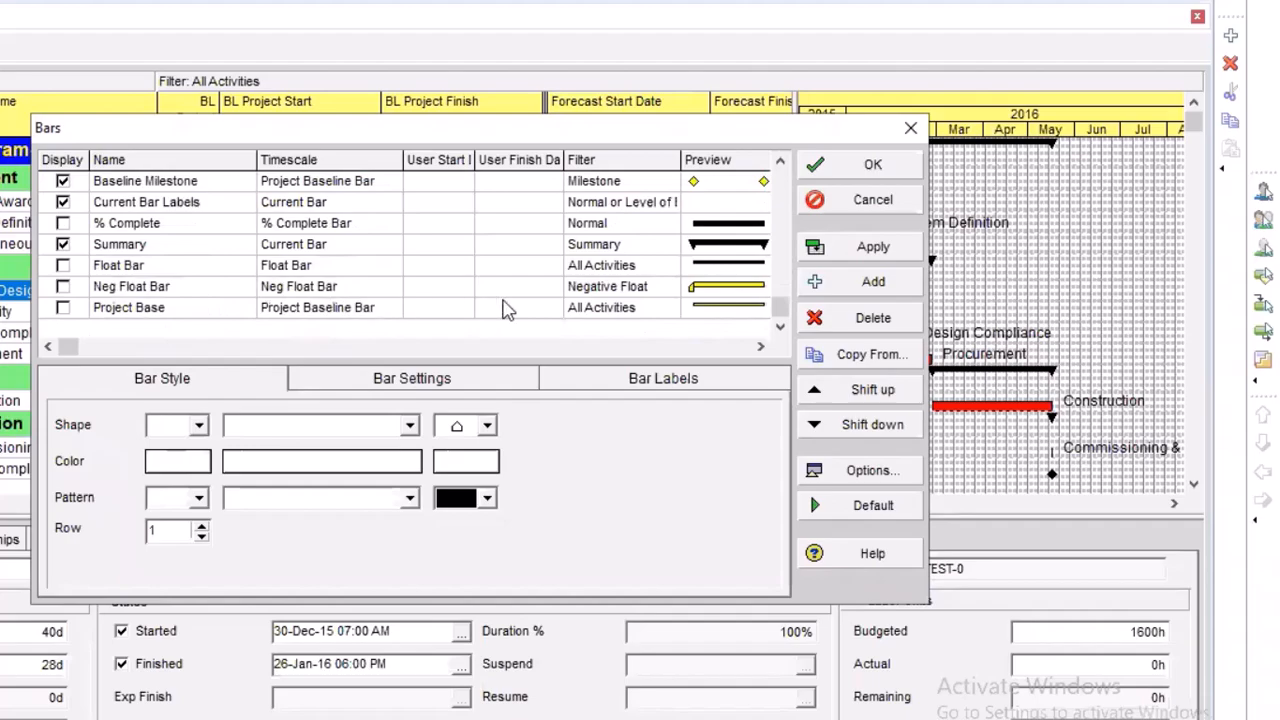
{"action": "left_click", "coordinate": [868, 248]}
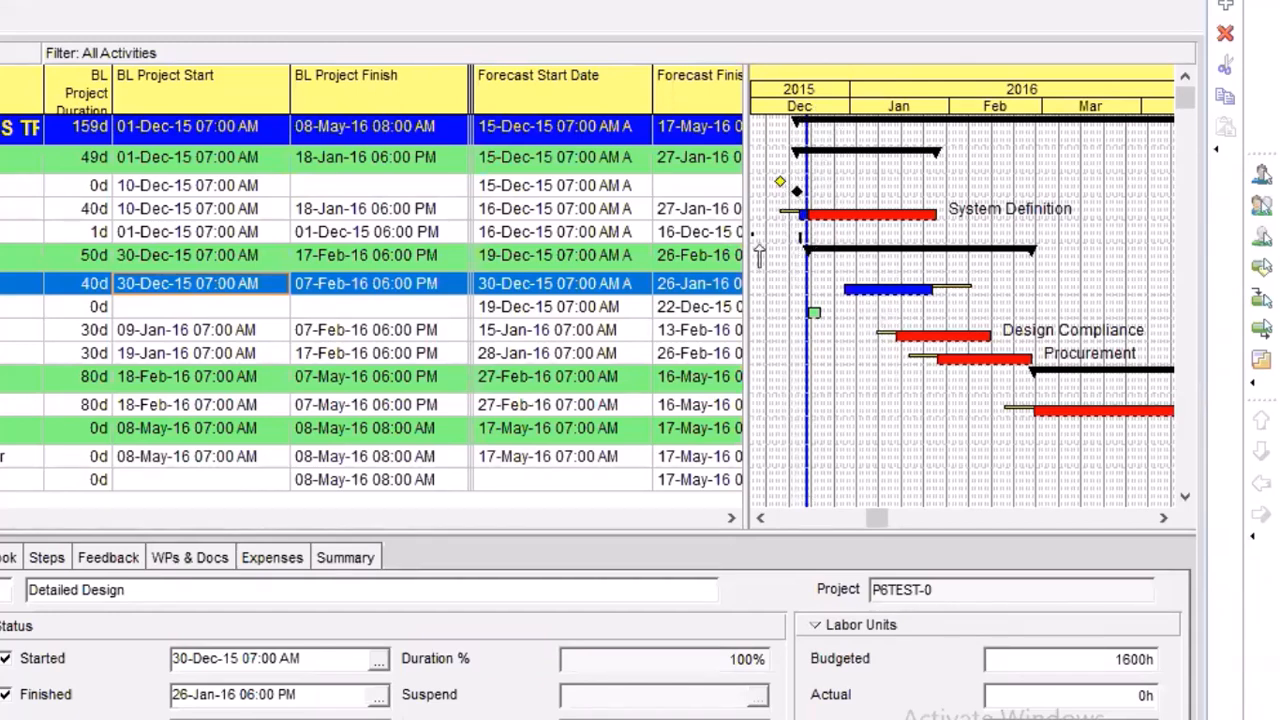
Inspect System Definition and New Activity in the Gantt chart, and widen the activity table to view the percent complete columns
{"action": "left_click", "coordinate": [807, 394]}
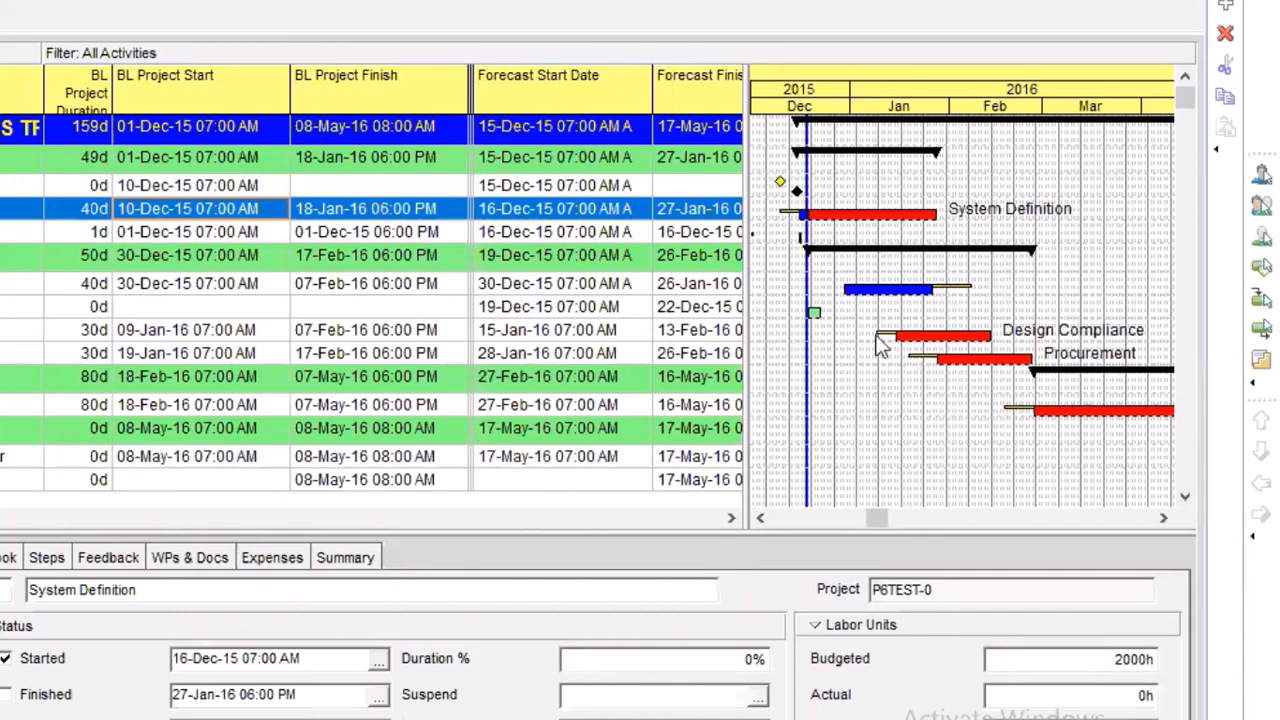
{"action": "left_click", "coordinate": [815, 312]}
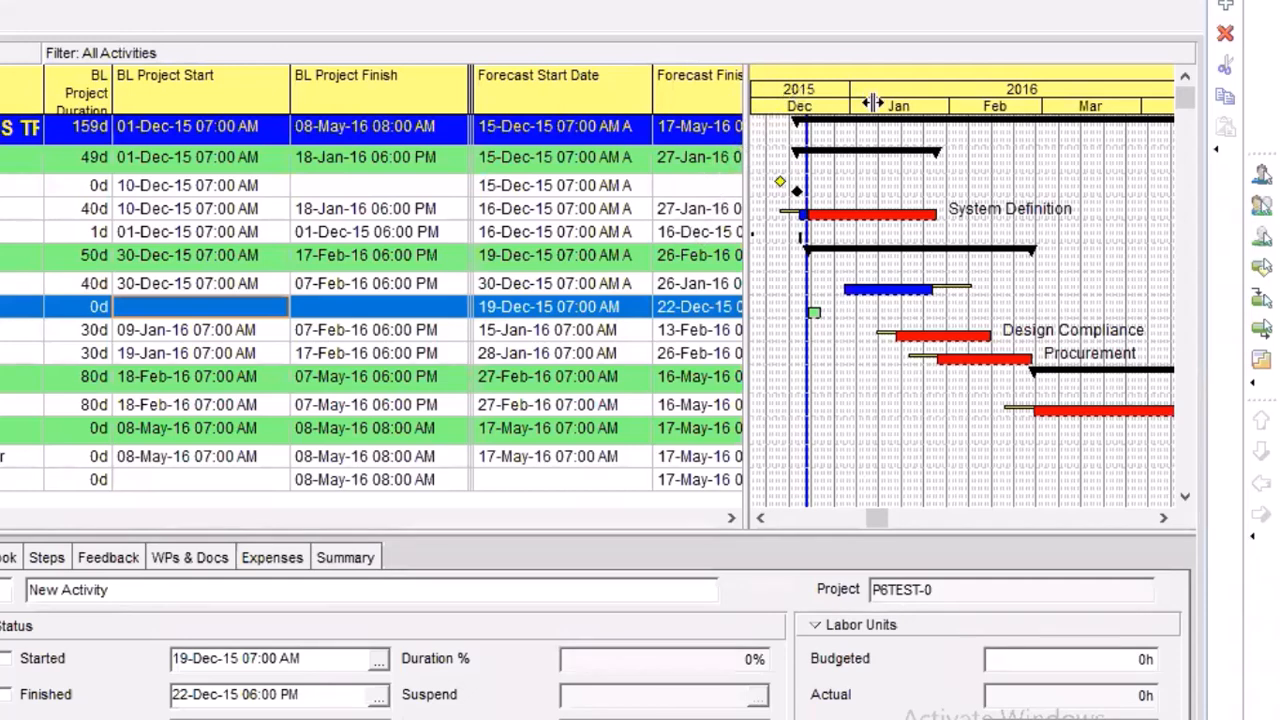
{"action": "left_click_drag", "start_coordinate": [816, 396], "coordinate": [878, 440]}
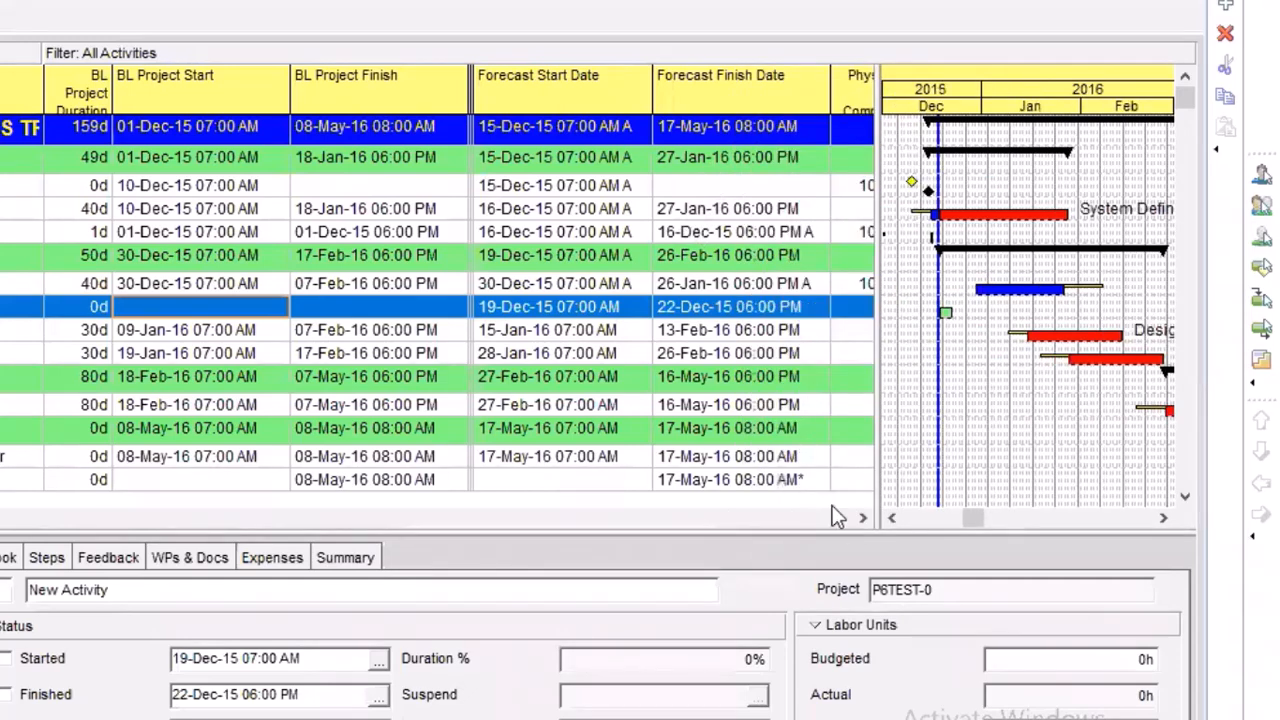
{"action": "left_click", "coordinate": [862, 518]}
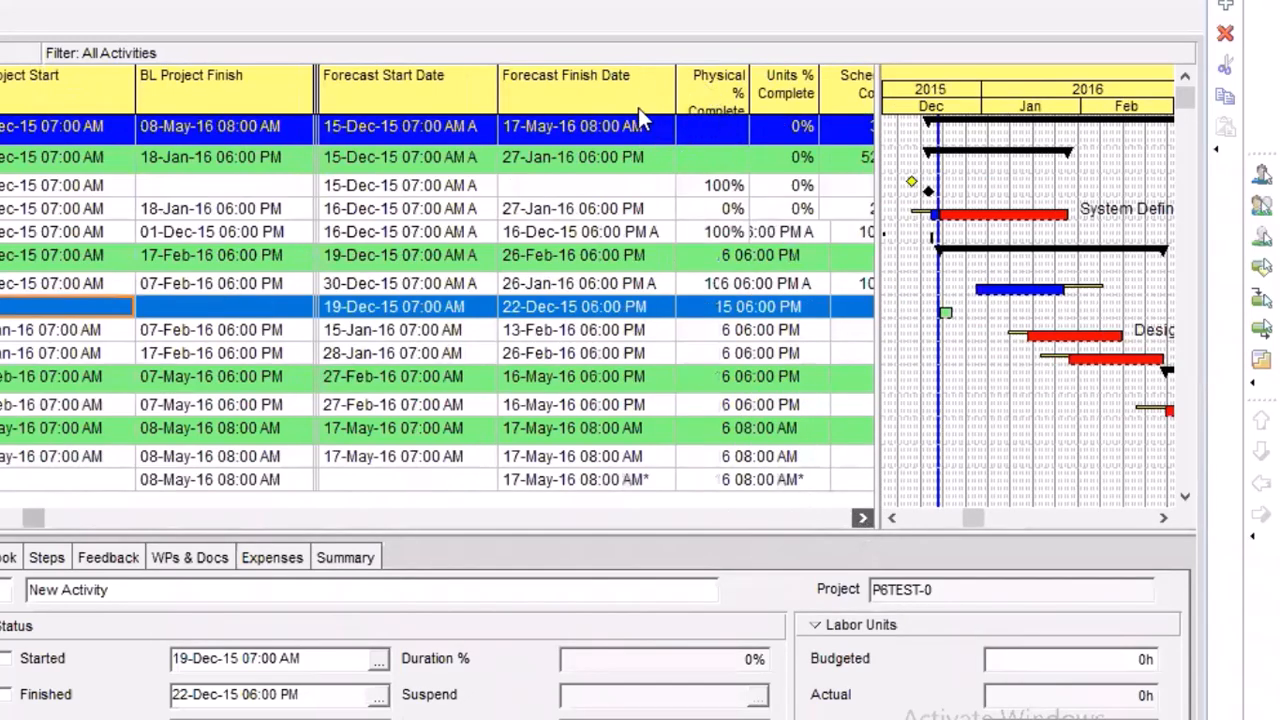
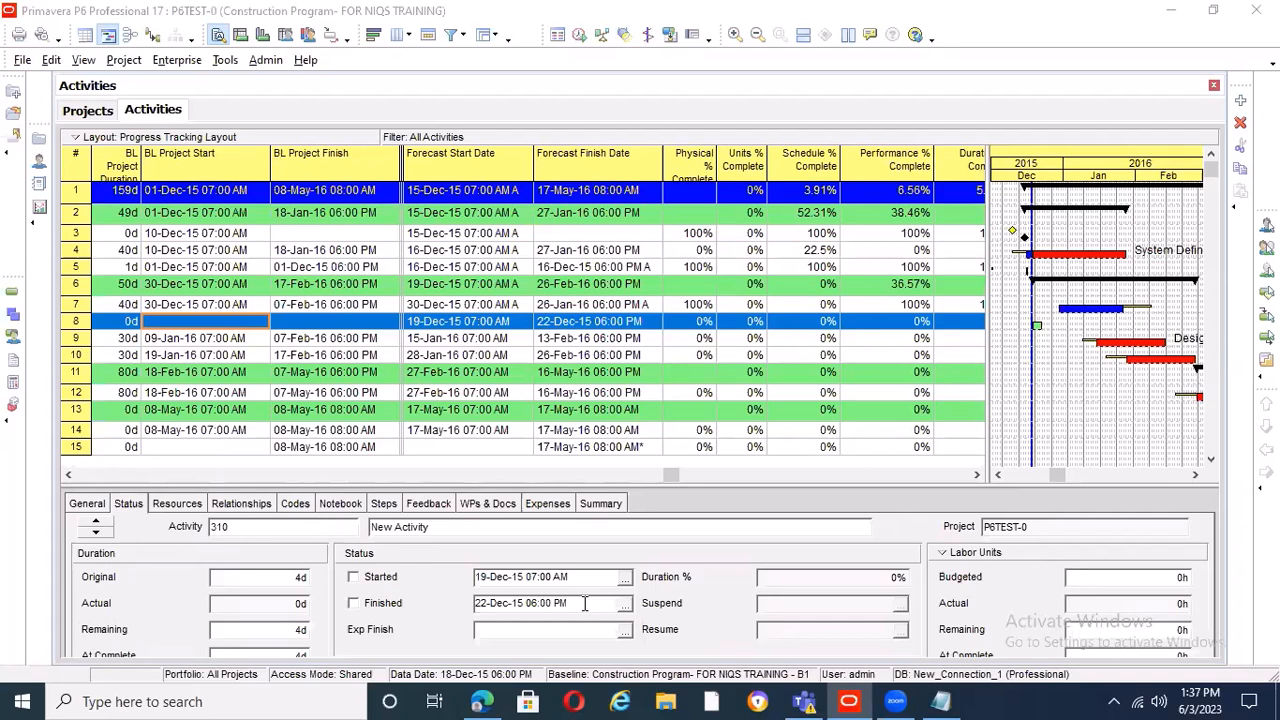
Switch to the COST LOADING notes in Notepad and read through the to-do list down to the project output items
{"action": "key", "text": "alt+Tab"}
{"action": "scroll", "coordinate": [537, 366], "scroll_direction": "up", "scroll_amount": 5}
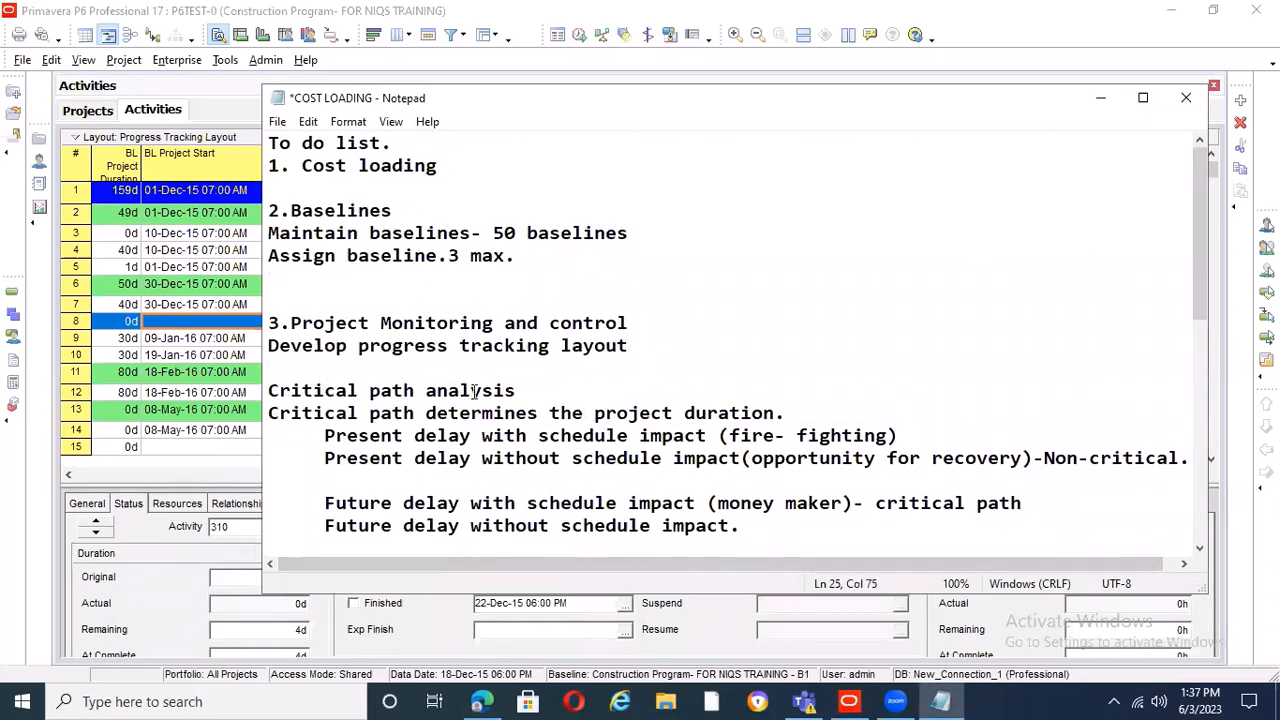
{"action": "scroll", "coordinate": [505, 410], "scroll_direction": "down", "scroll_amount": 1}
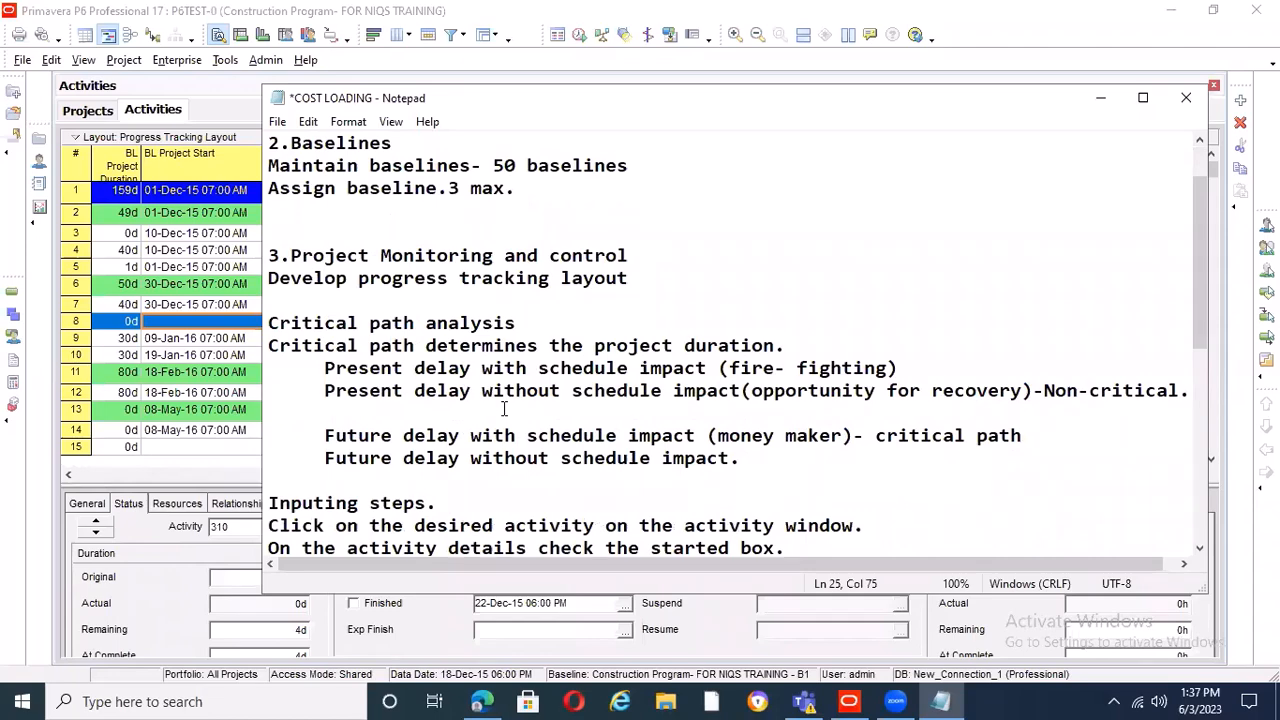
{"action": "scroll", "coordinate": [370, 432], "scroll_direction": "down", "scroll_amount": 4}
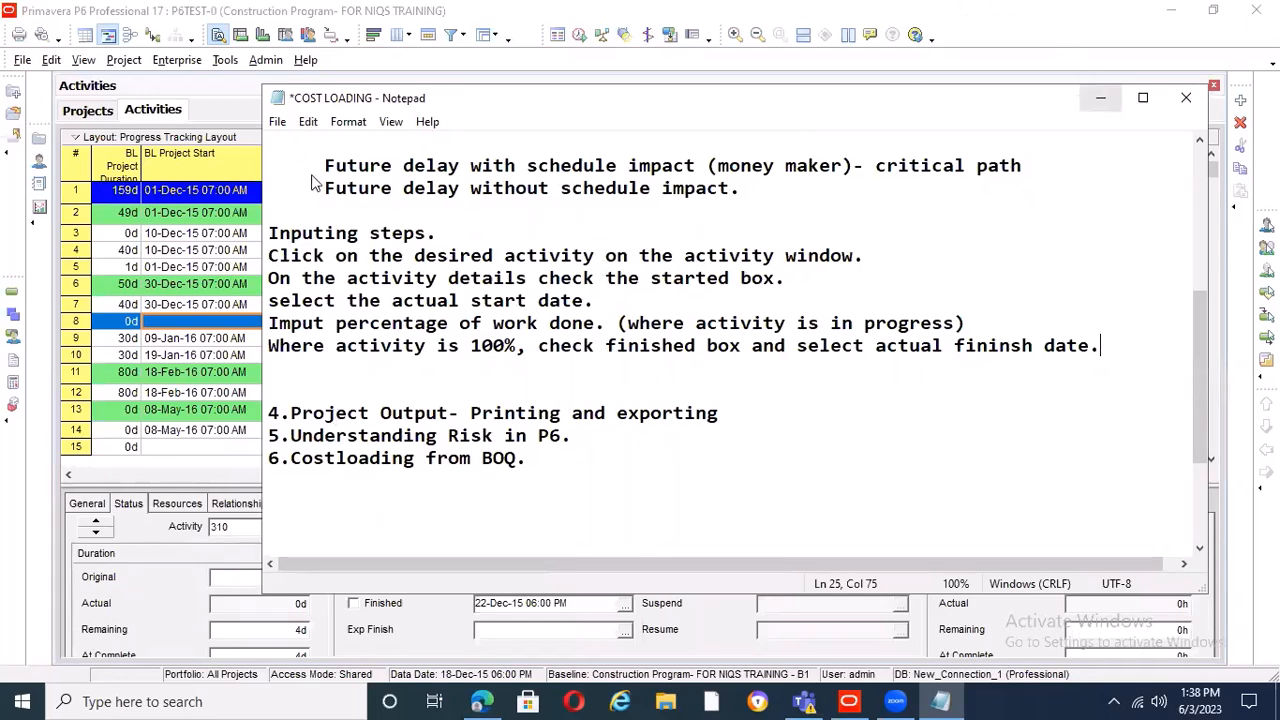
Start a Primavera PM - (XER) export in Primavera P6, try version 8.2, and set the version back to 17.12 or later
{"action": "left_click", "coordinate": [67, 66]}
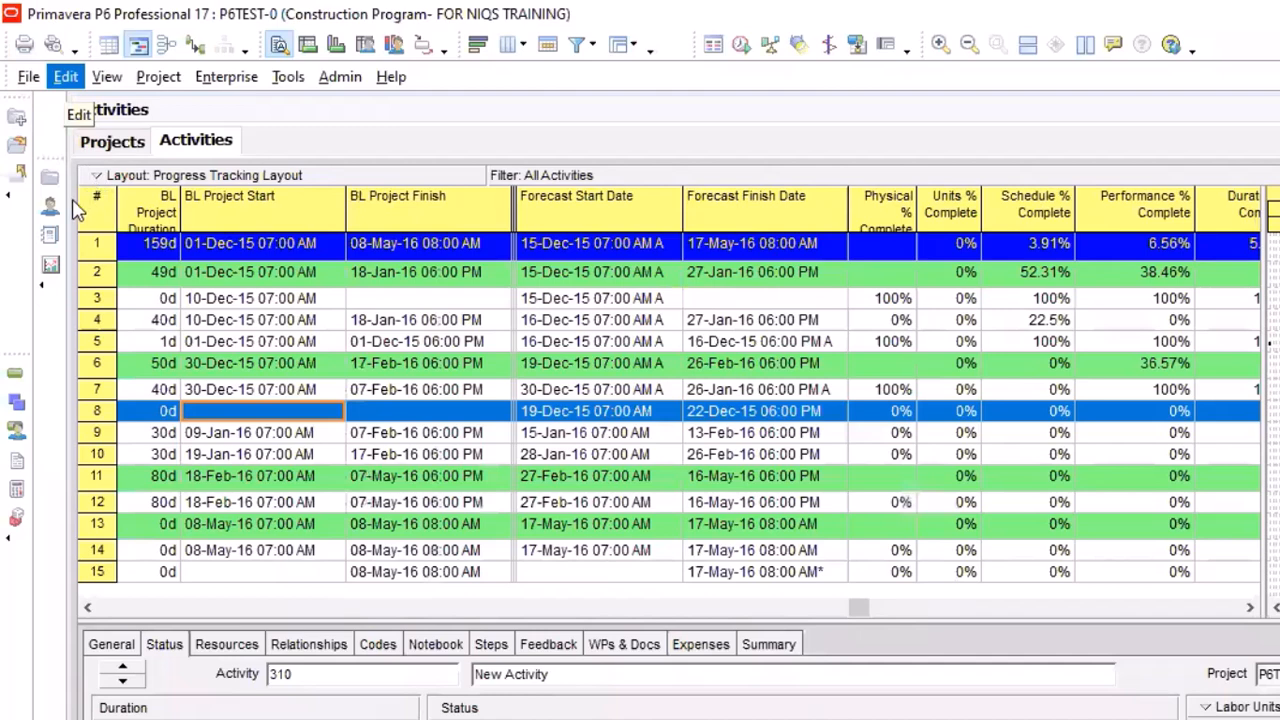
{"action": "mouse_move", "coordinate": [29, 79]}
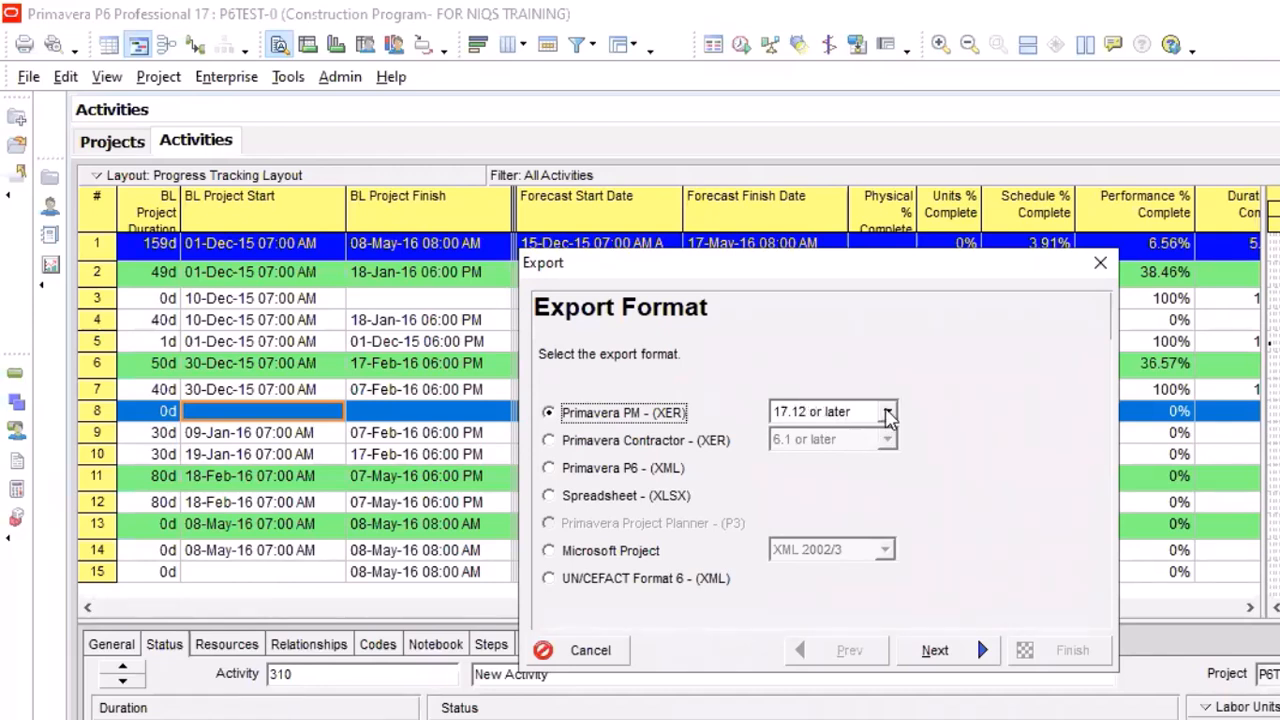
{"action": "left_click", "coordinate": [888, 413]}
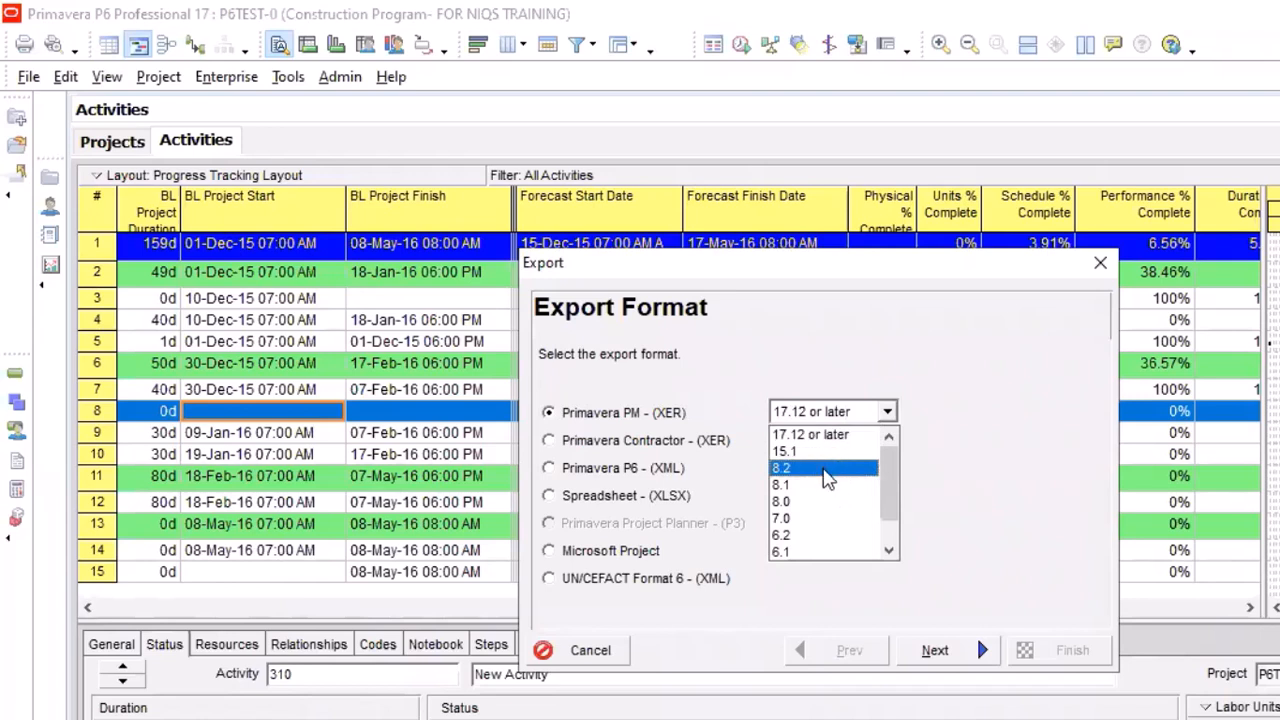
{"action": "left_click", "coordinate": [826, 469]}
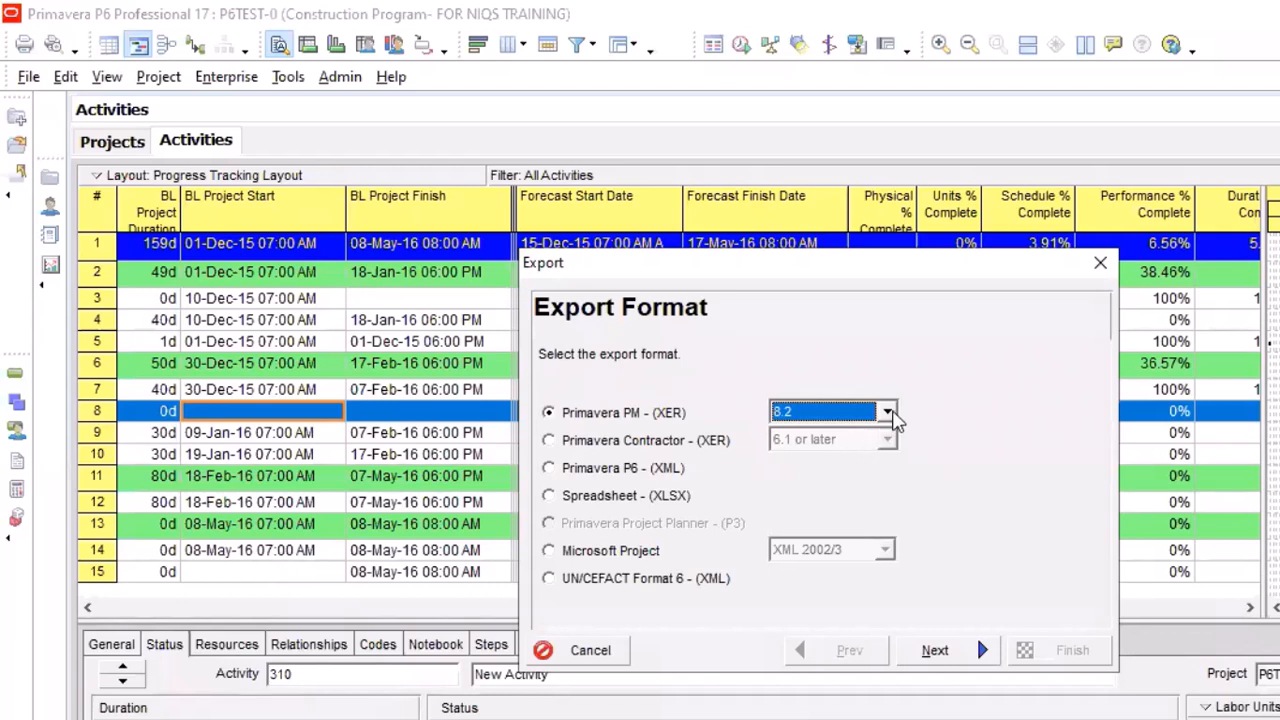
{"action": "left_click", "coordinate": [887, 413]}
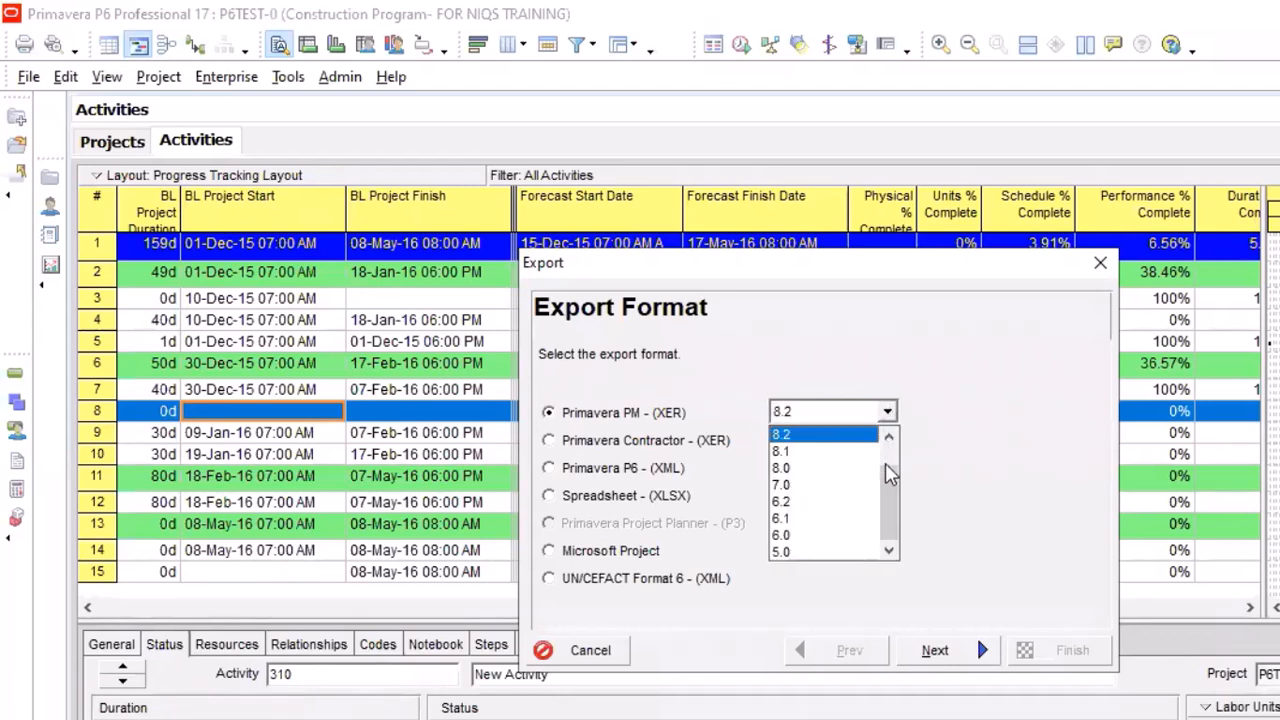
{"action": "scroll", "coordinate": [843, 437], "scroll_direction": "up", "scroll_amount": 1}
{"action": "left_click", "coordinate": [843, 437]}
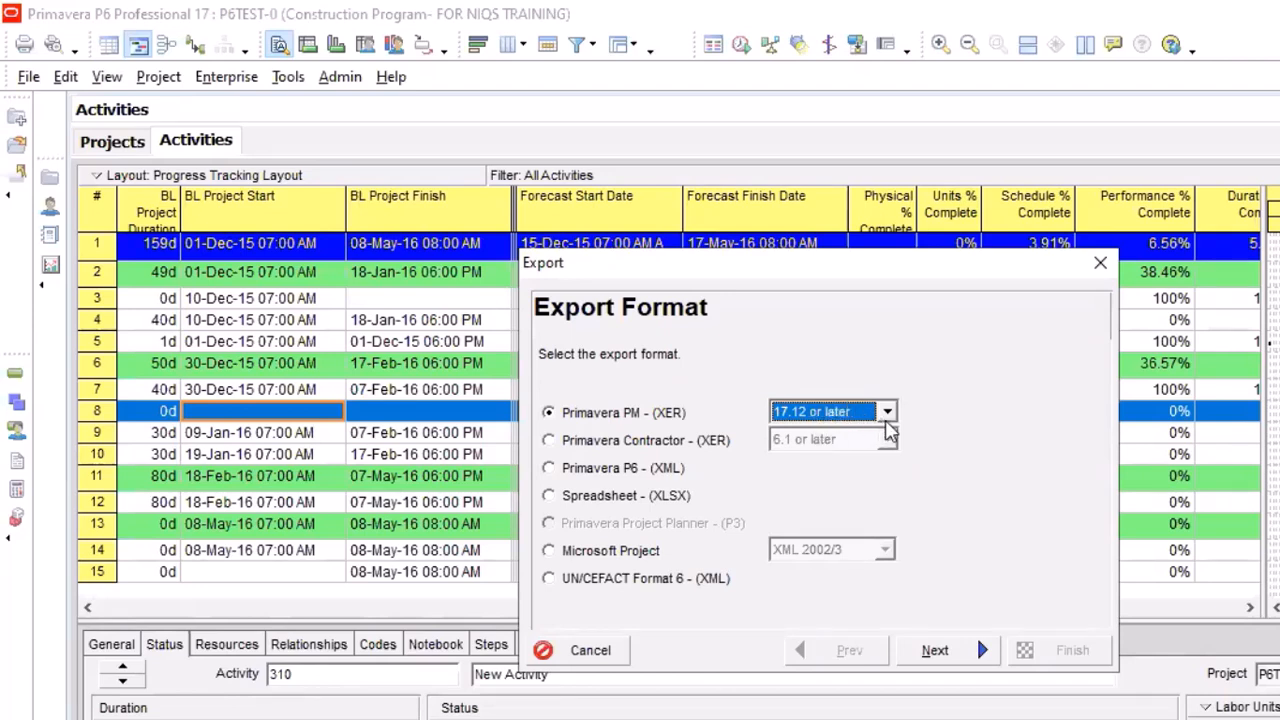
Review the XER version options and proceed with Project as the export type and P6TEST-0 as the project to export
{"action": "left_click", "coordinate": [888, 418]}
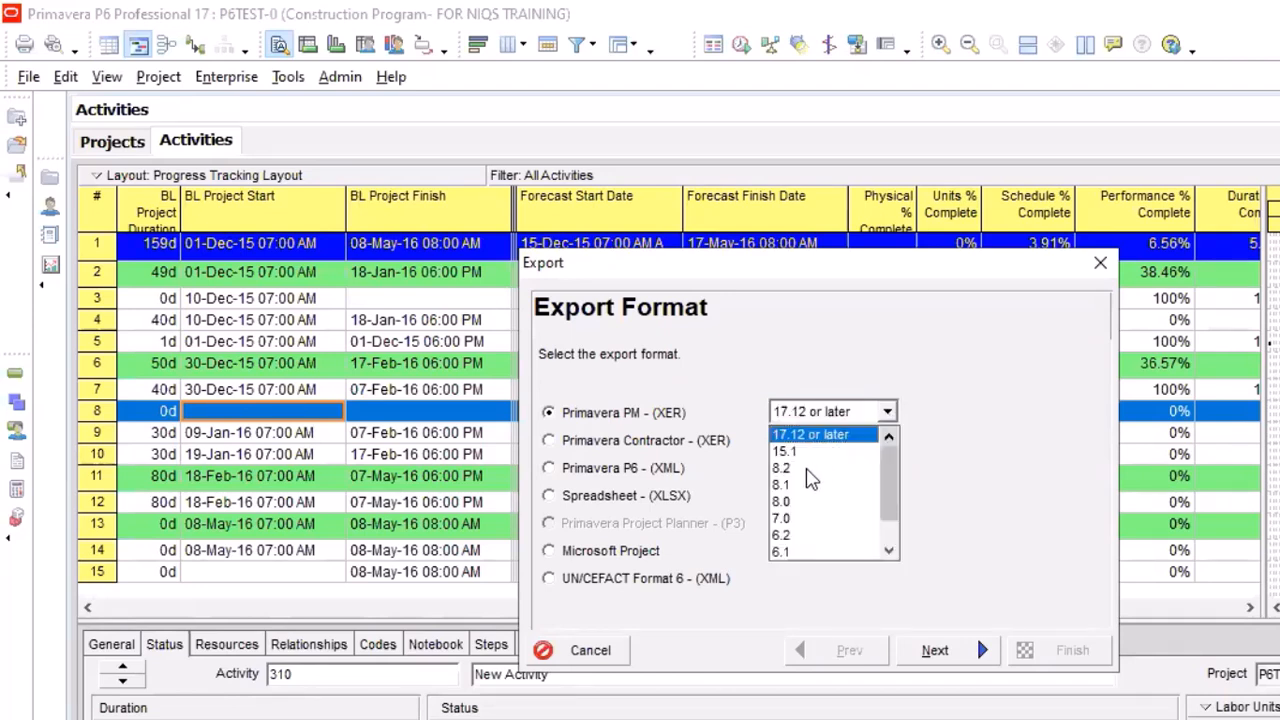
{"action": "left_click", "coordinate": [808, 469]}
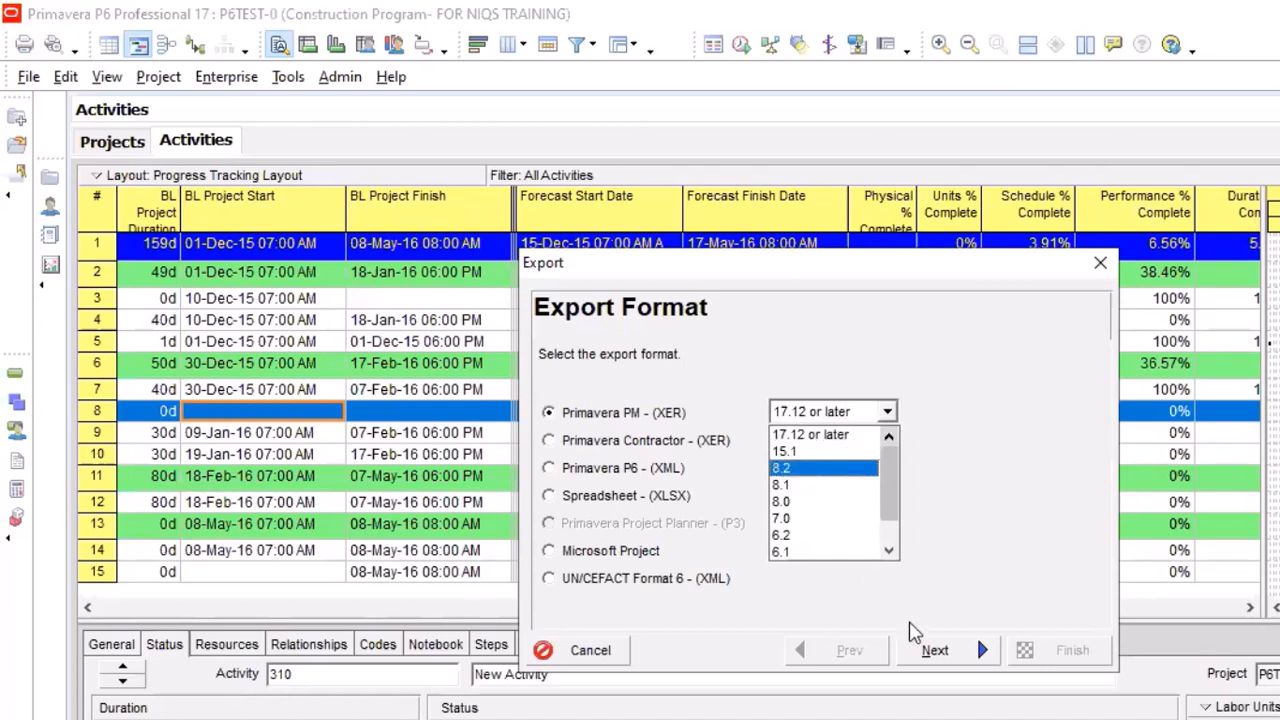
{"action": "left_click", "coordinate": [937, 651]}
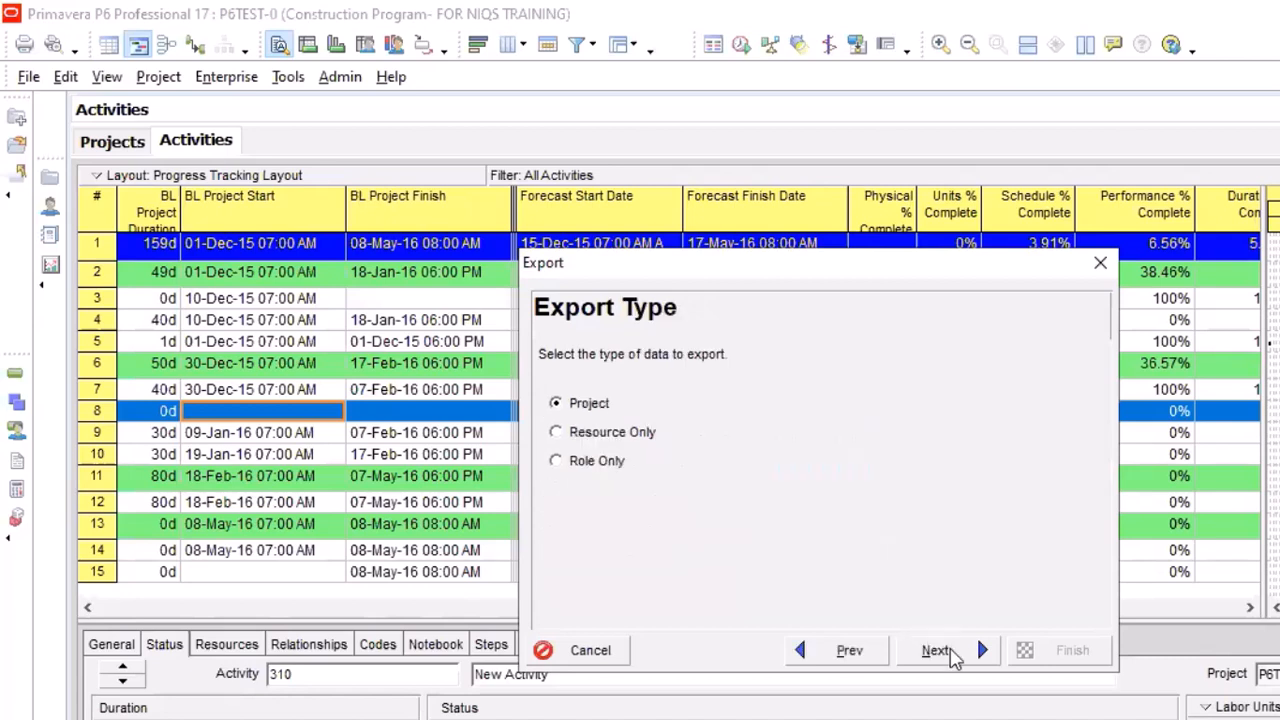
{"action": "left_click", "coordinate": [937, 651]}
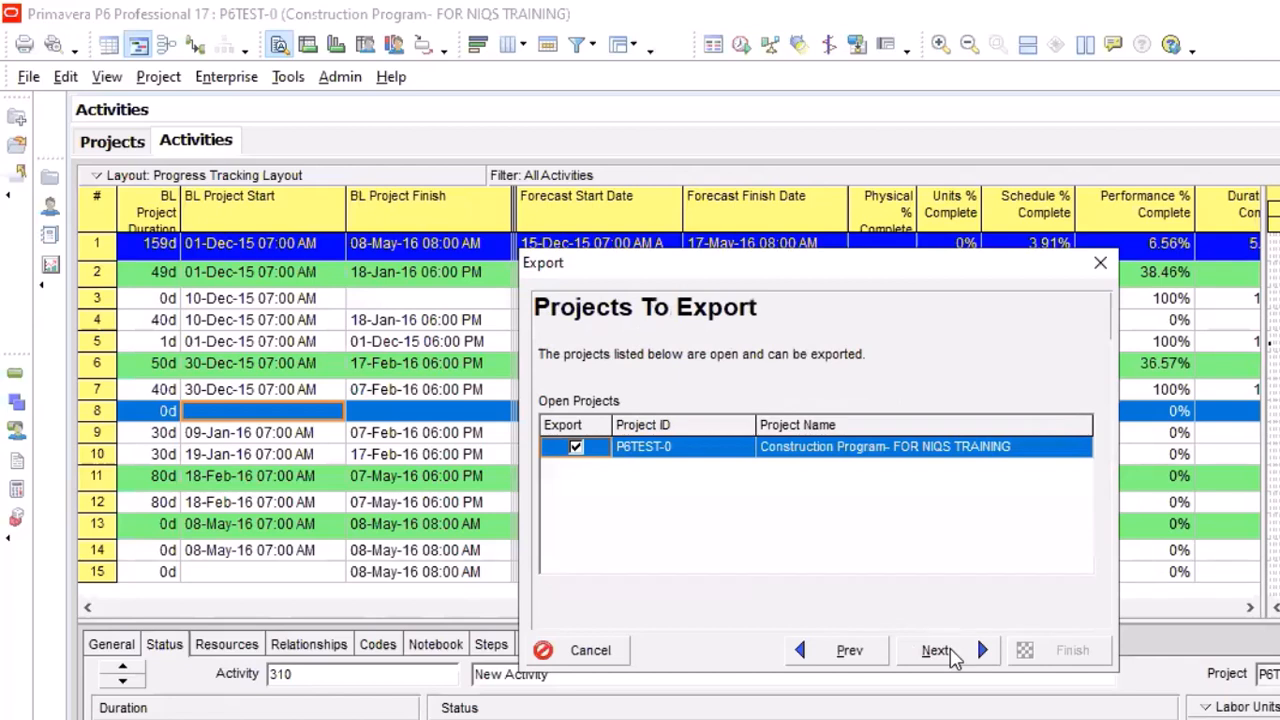
{"action": "left_click", "coordinate": [940, 651]}
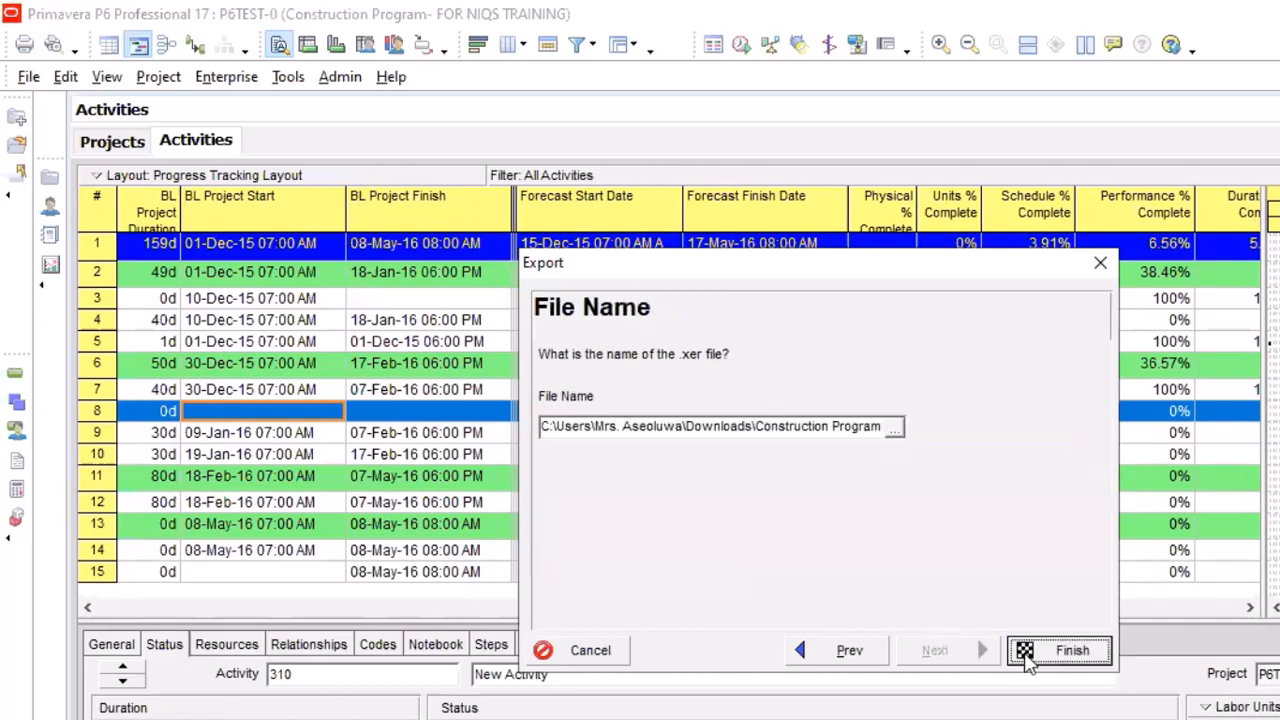
Save the export file as Construction Program for NIQS (1) in the Desktop's Zion Army folder and complete the export
{"action": "left_click", "coordinate": [895, 430]}
{"action": "left_click", "coordinate": [870, 428]}
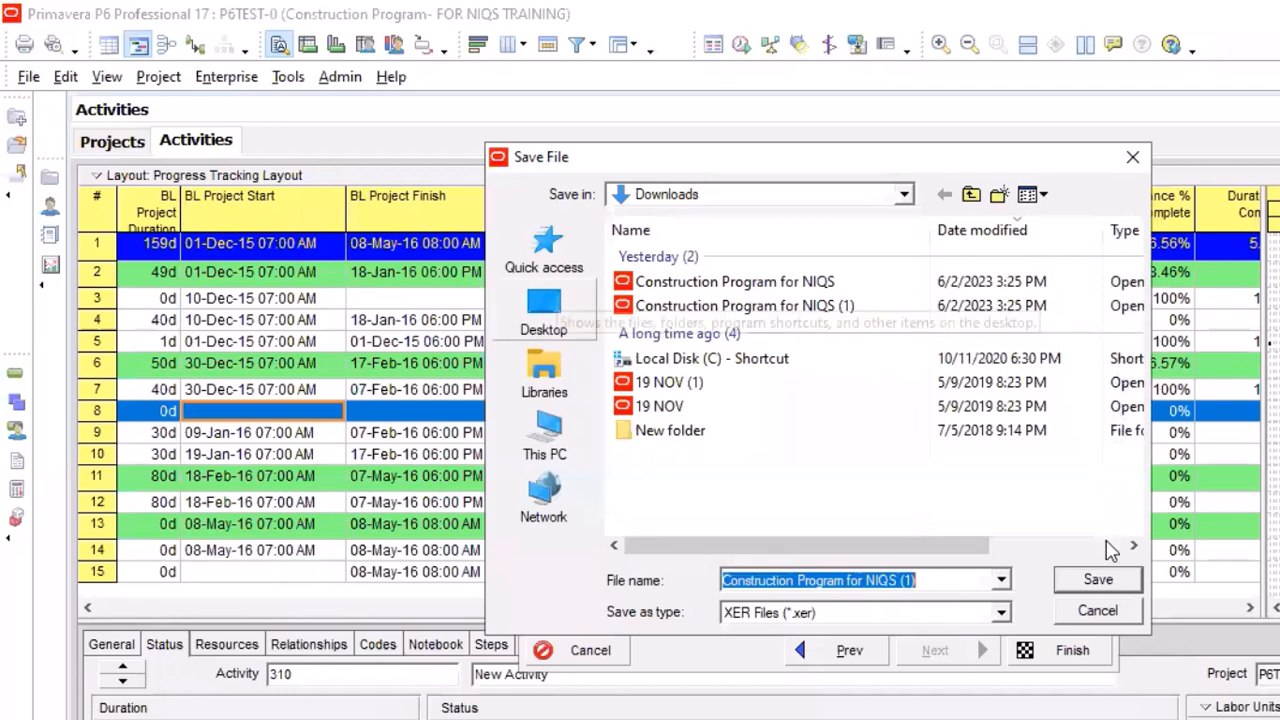
{"action": "scroll", "coordinate": [1110, 550], "scroll_direction": "down", "scroll_amount": 5}
{"action": "scroll", "coordinate": [1110, 550], "scroll_direction": "down", "scroll_amount": 10}
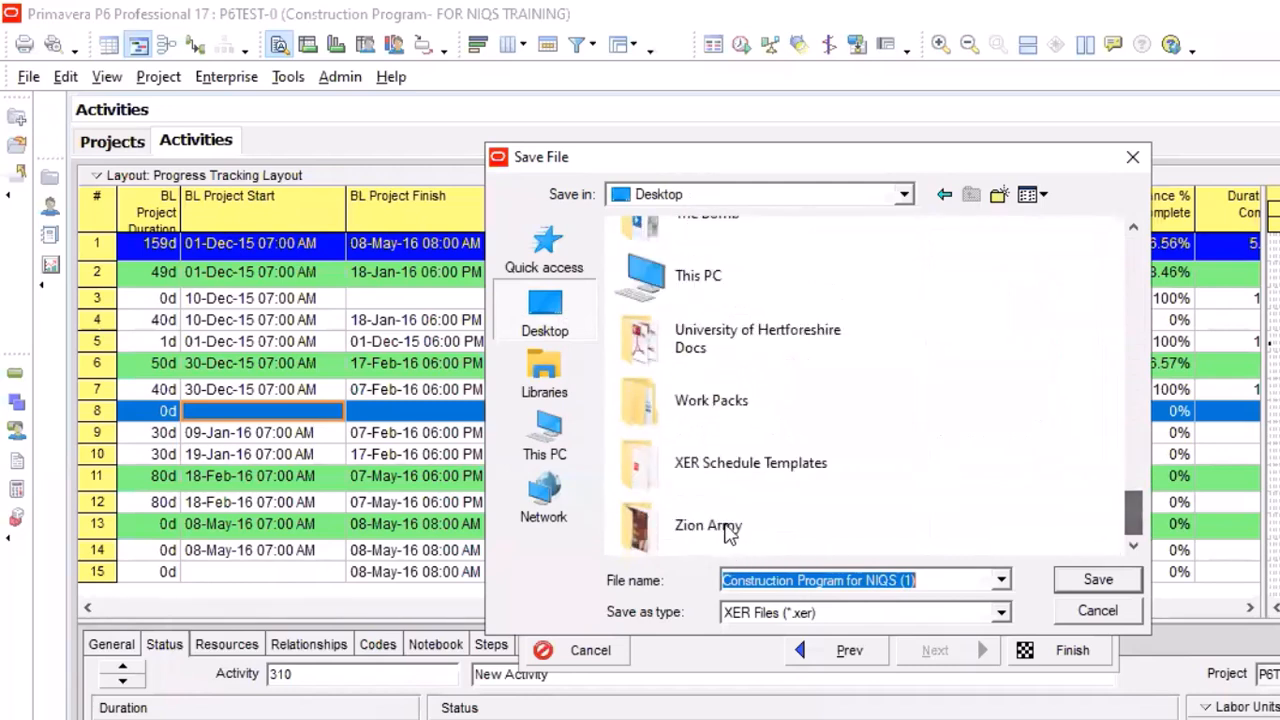
{"action": "left_click", "coordinate": [1103, 588]}
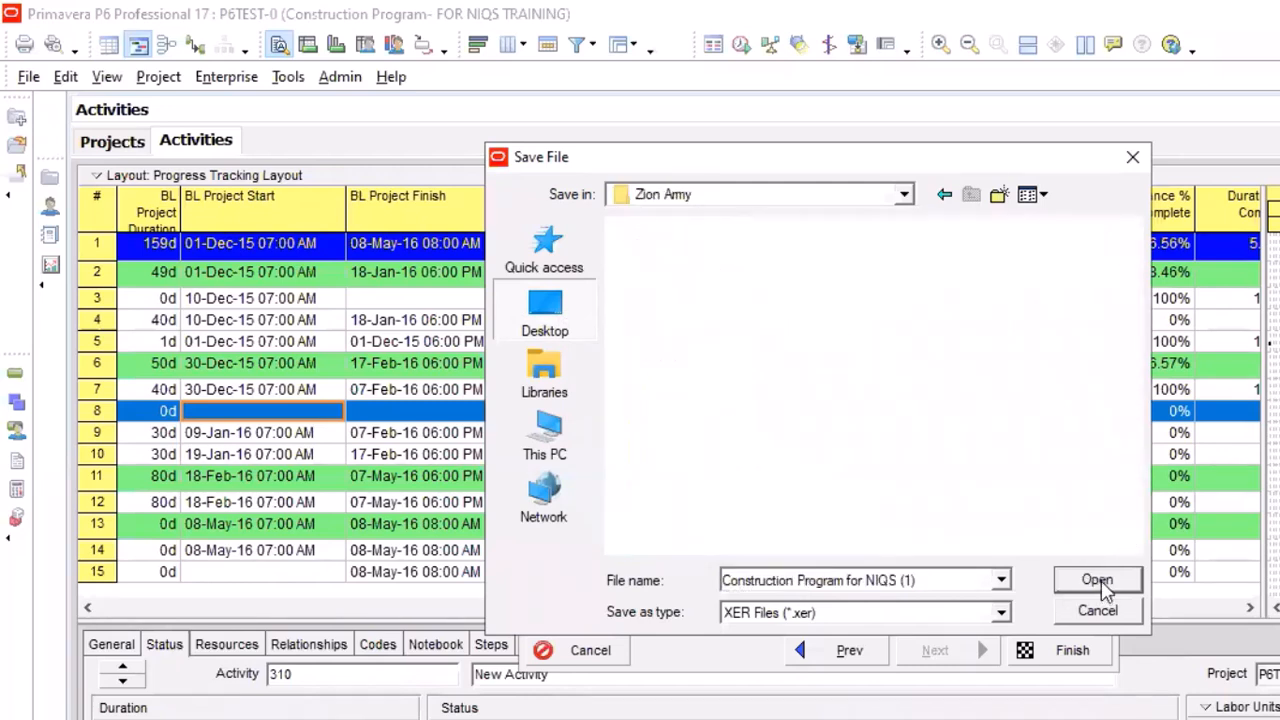
{"action": "left_click", "coordinate": [1103, 588]}
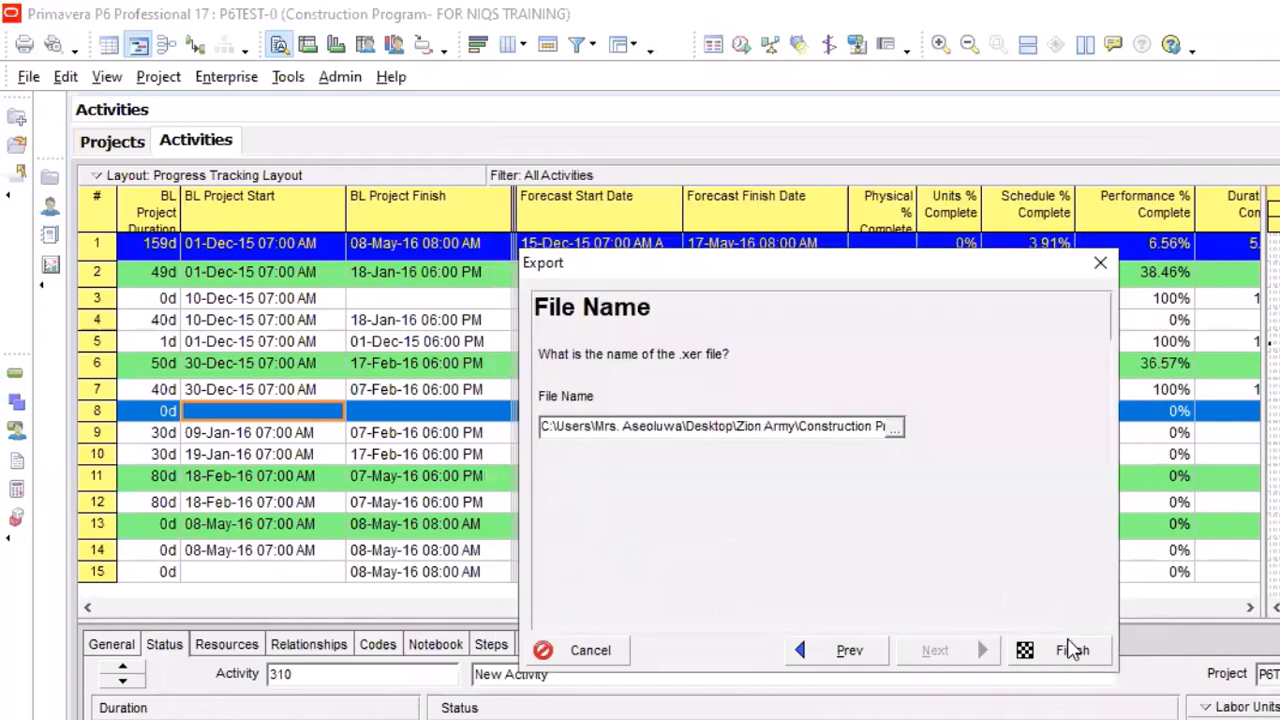
{"action": "left_click", "coordinate": [1066, 648]}
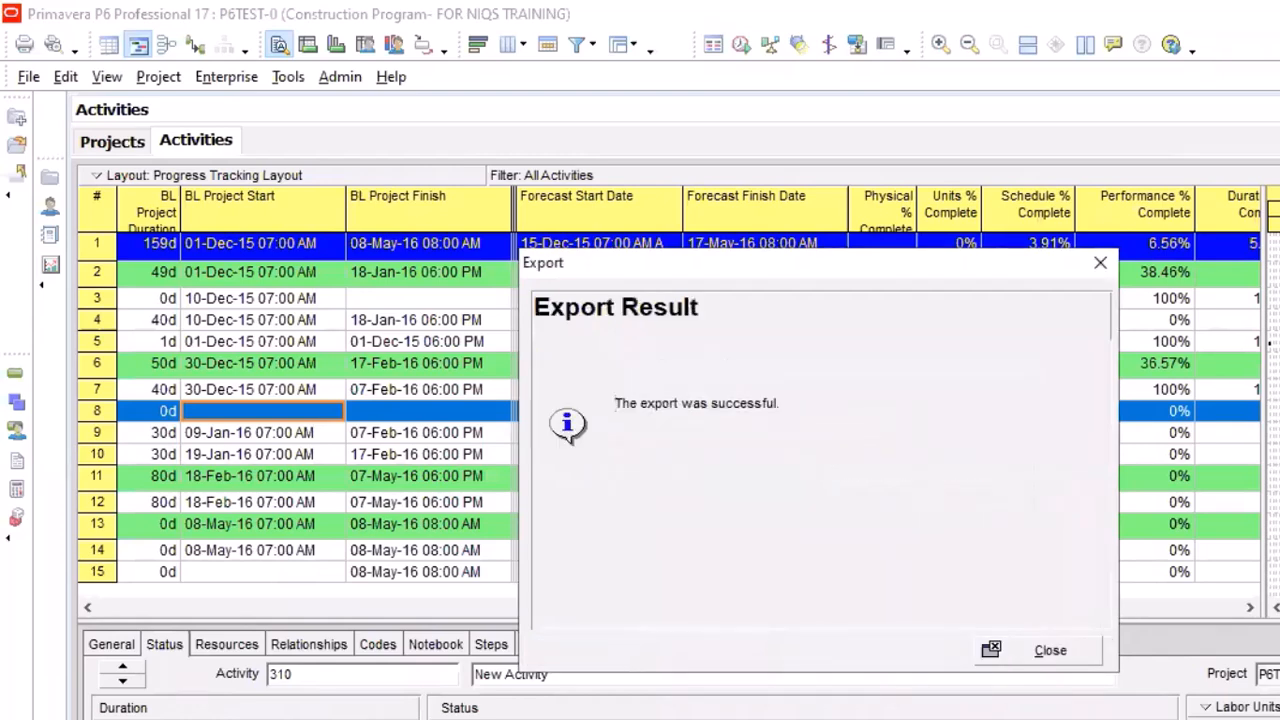
{"action": "left_click", "coordinate": [1048, 650]}
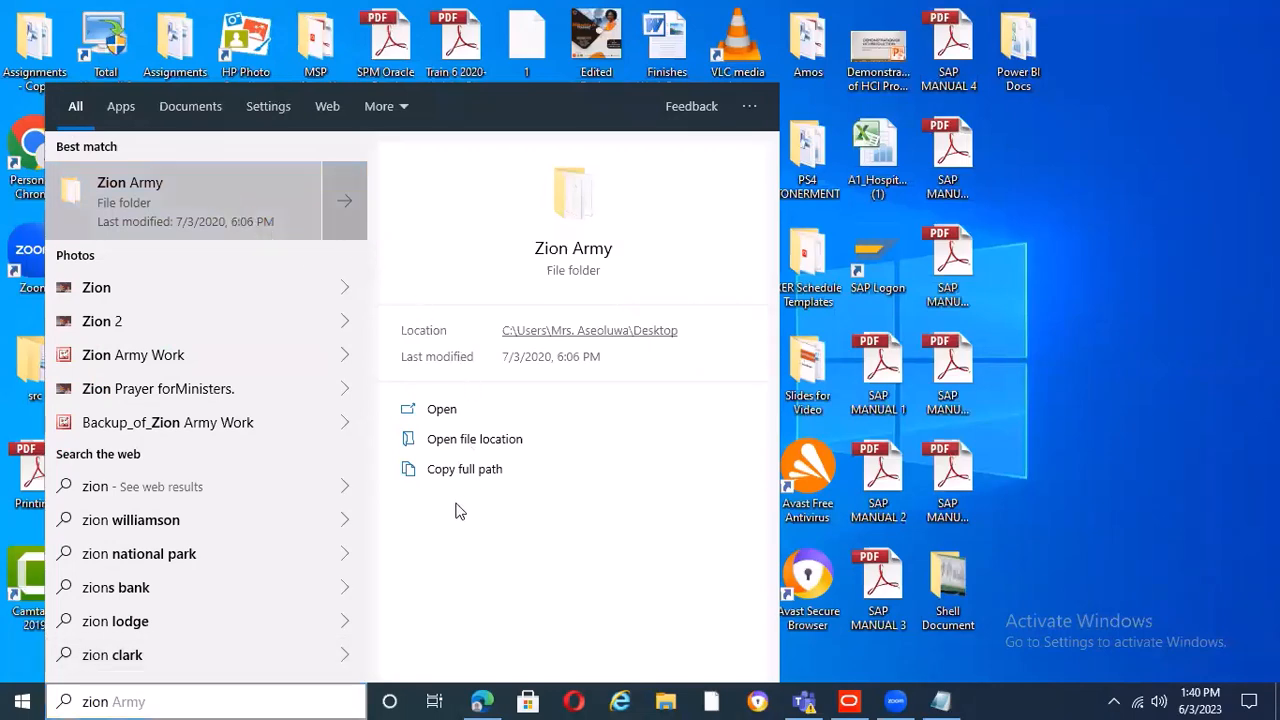
Locate the exported Construction Program for NIQS (1) file in the Zion Army folder and view its sharing options
{"action": "key", "text": "Escape"}
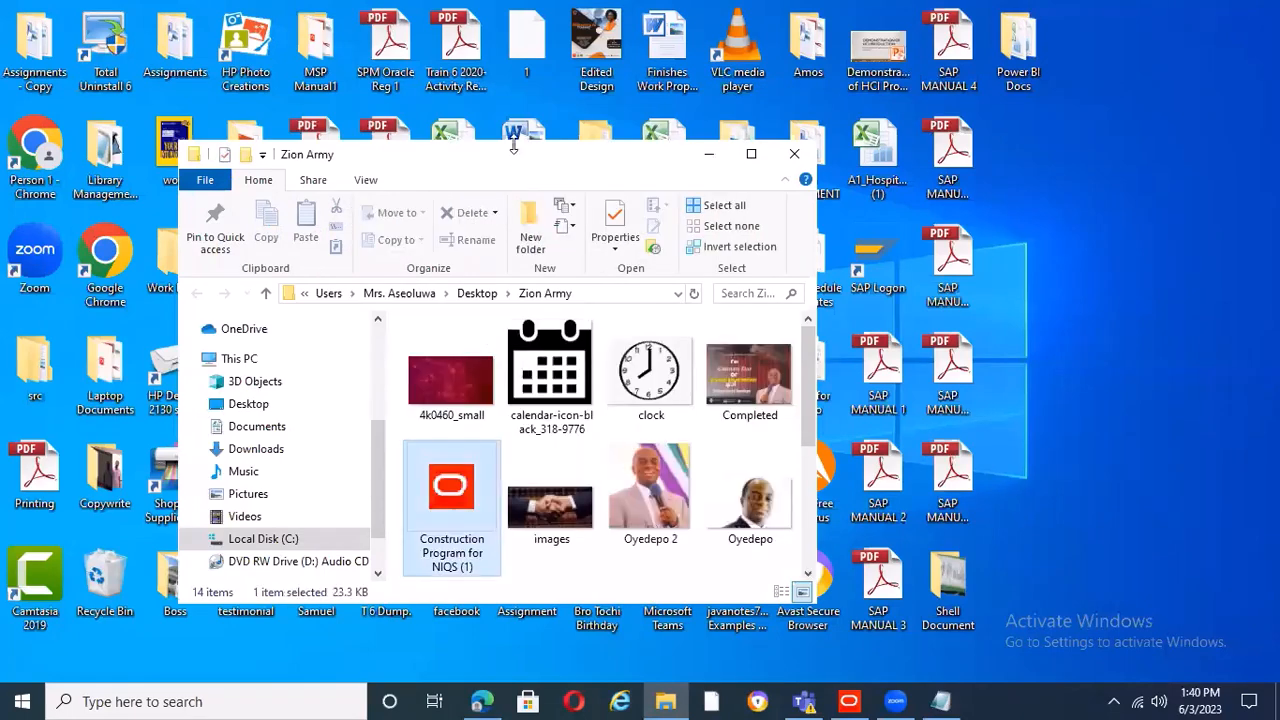
{"action": "key", "text": "shift+F10"}
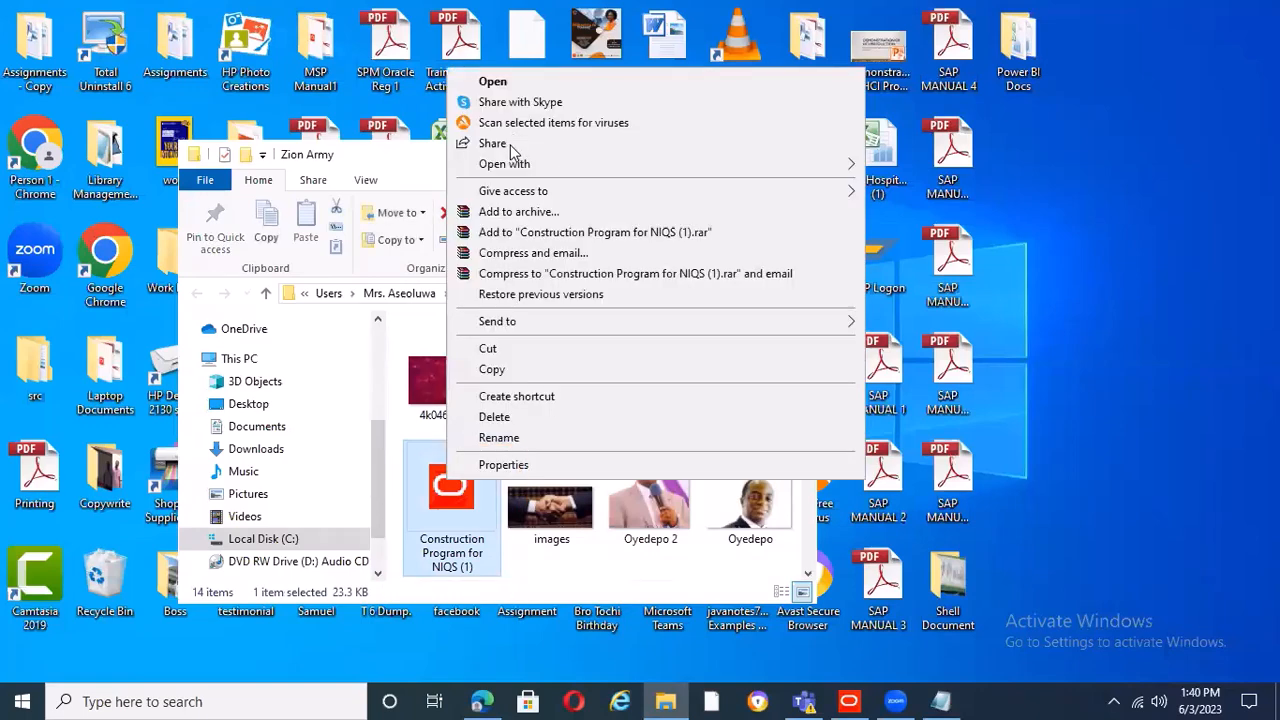
{"action": "left_click", "coordinate": [510, 147]}
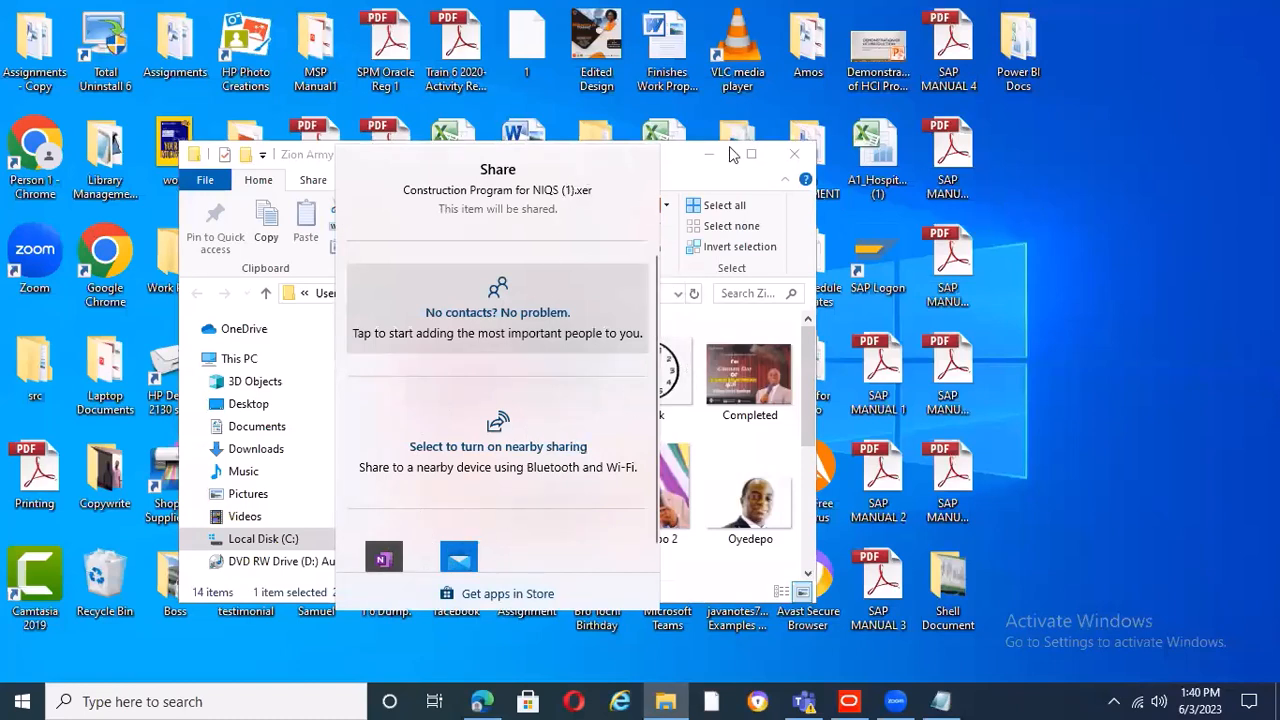
{"action": "left_click", "coordinate": [795, 158]}
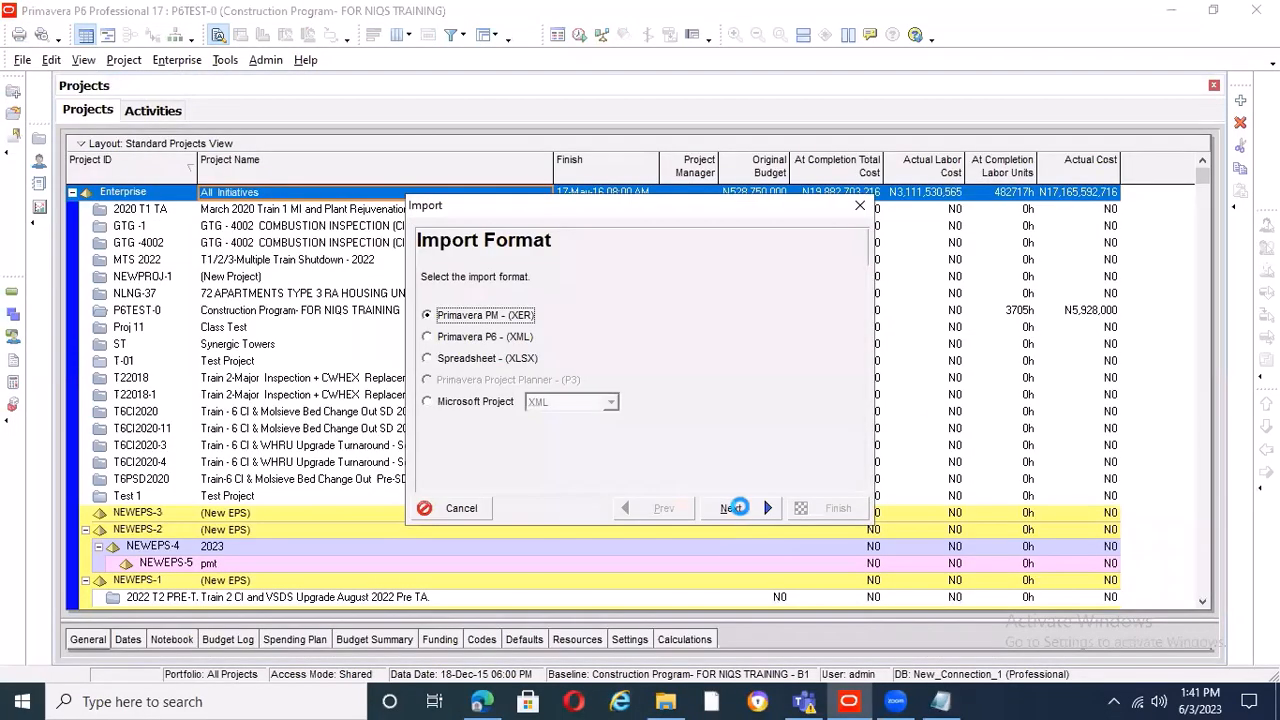
In Primavera P6, import Project data in Primavera PM - (XER) format from the Construction Program file in the Zion Army folder
{"action": "left_click", "coordinate": [735, 507]}
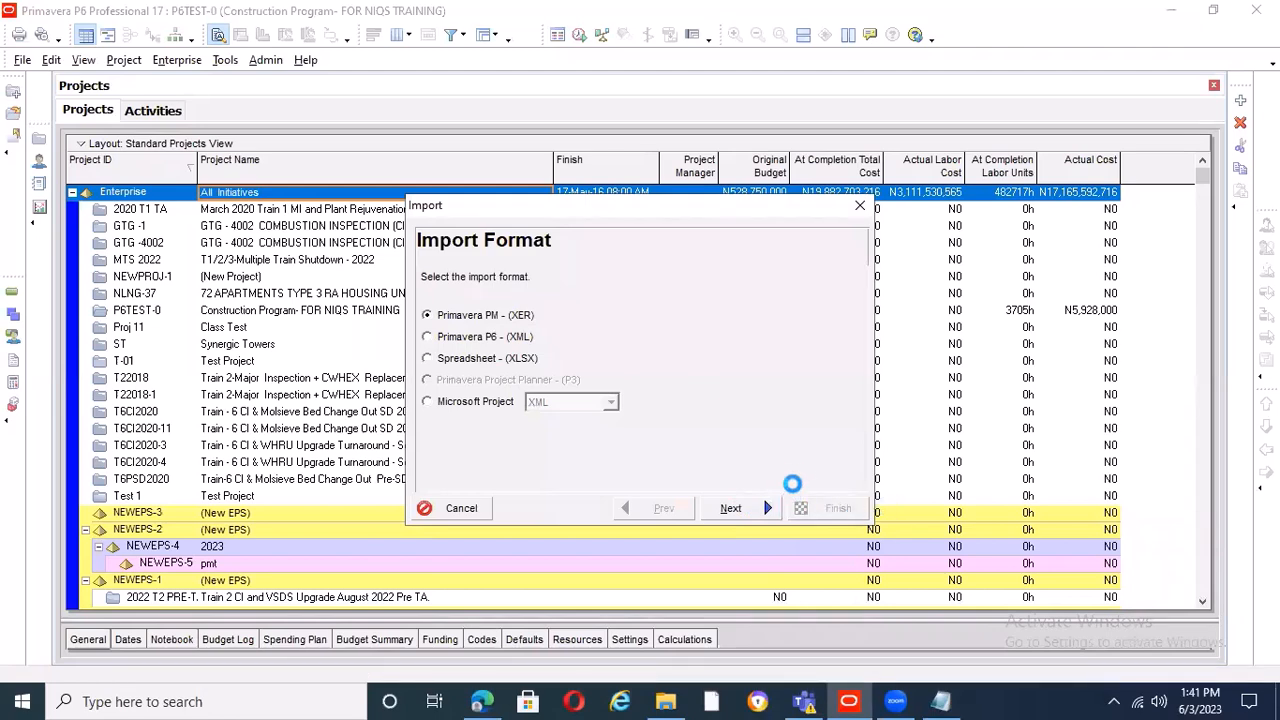
{"action": "left_click", "coordinate": [745, 512]}
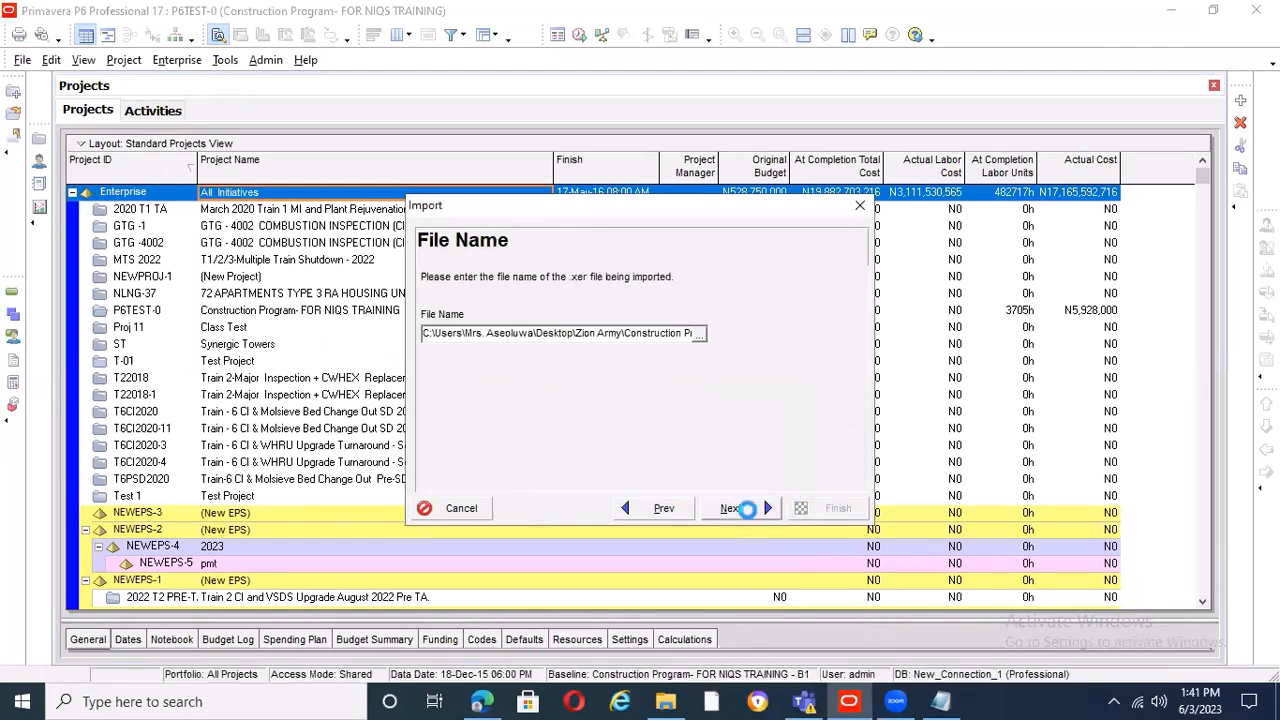
{"action": "left_click", "coordinate": [748, 510]}
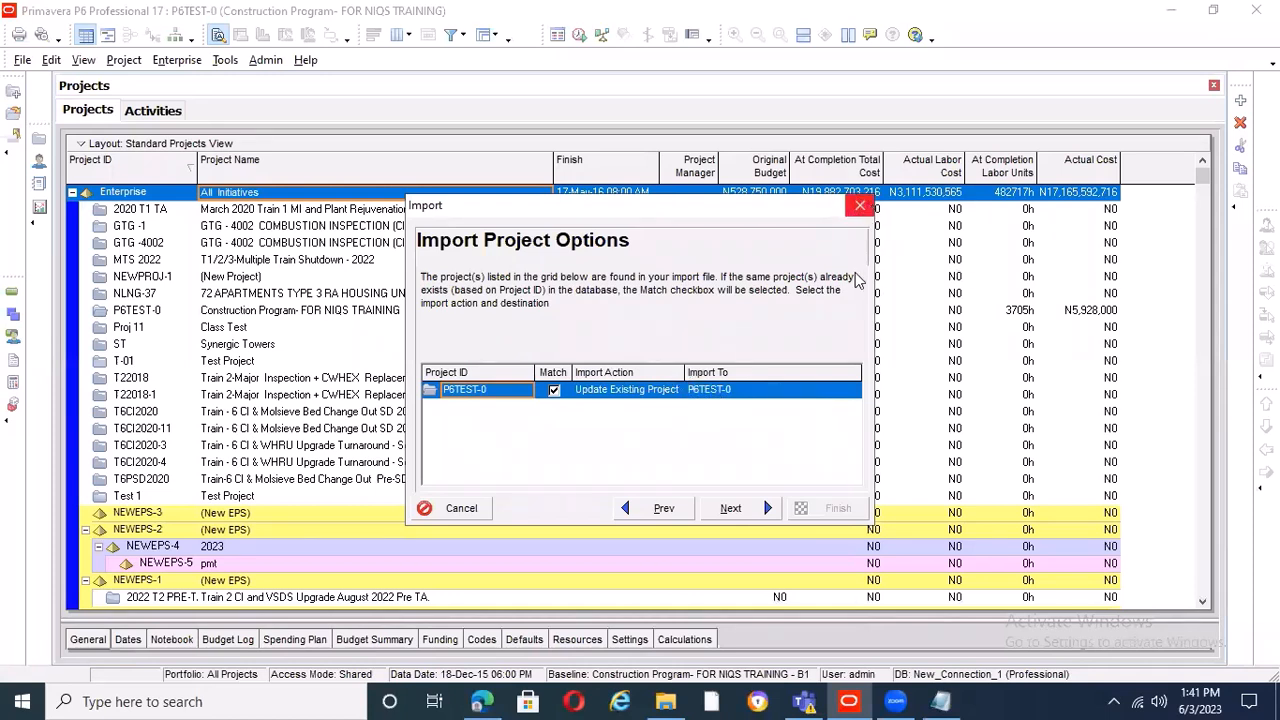
Set P6TEST-0's import action to Create New Project and view the EPS destinations available for it
{"action": "left_click", "coordinate": [832, 394]}
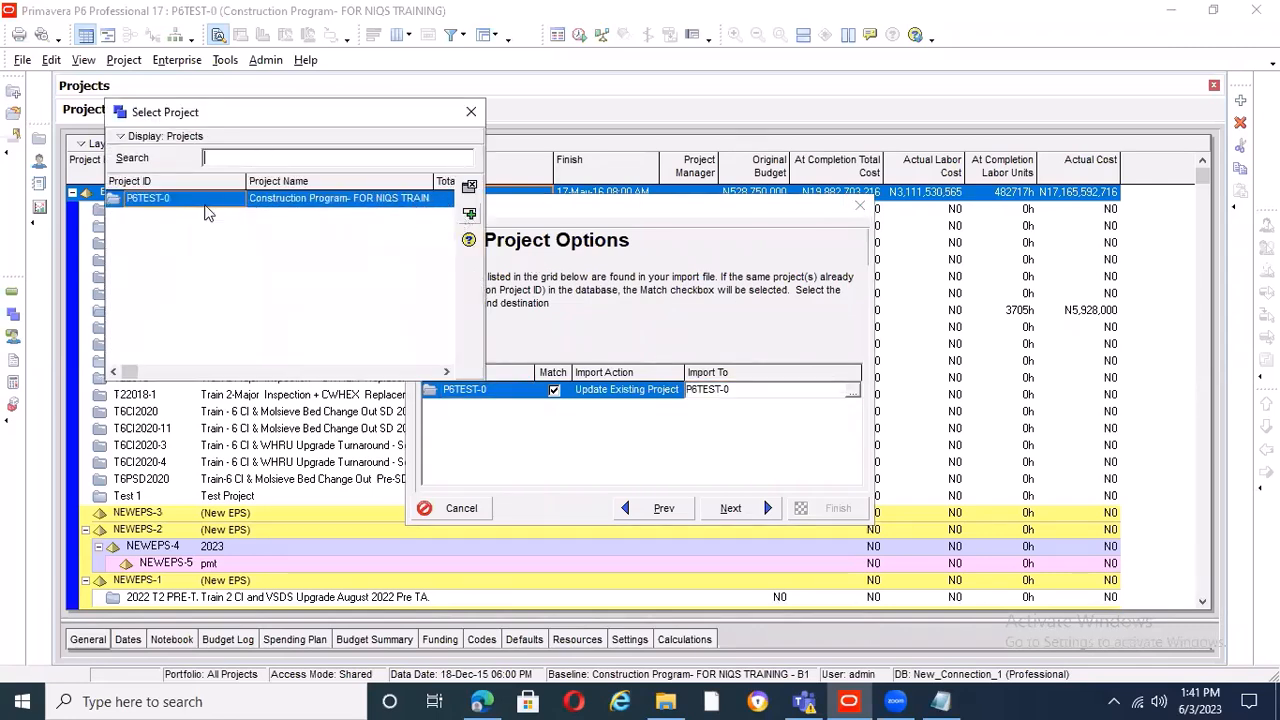
{"action": "left_click", "coordinate": [471, 114]}
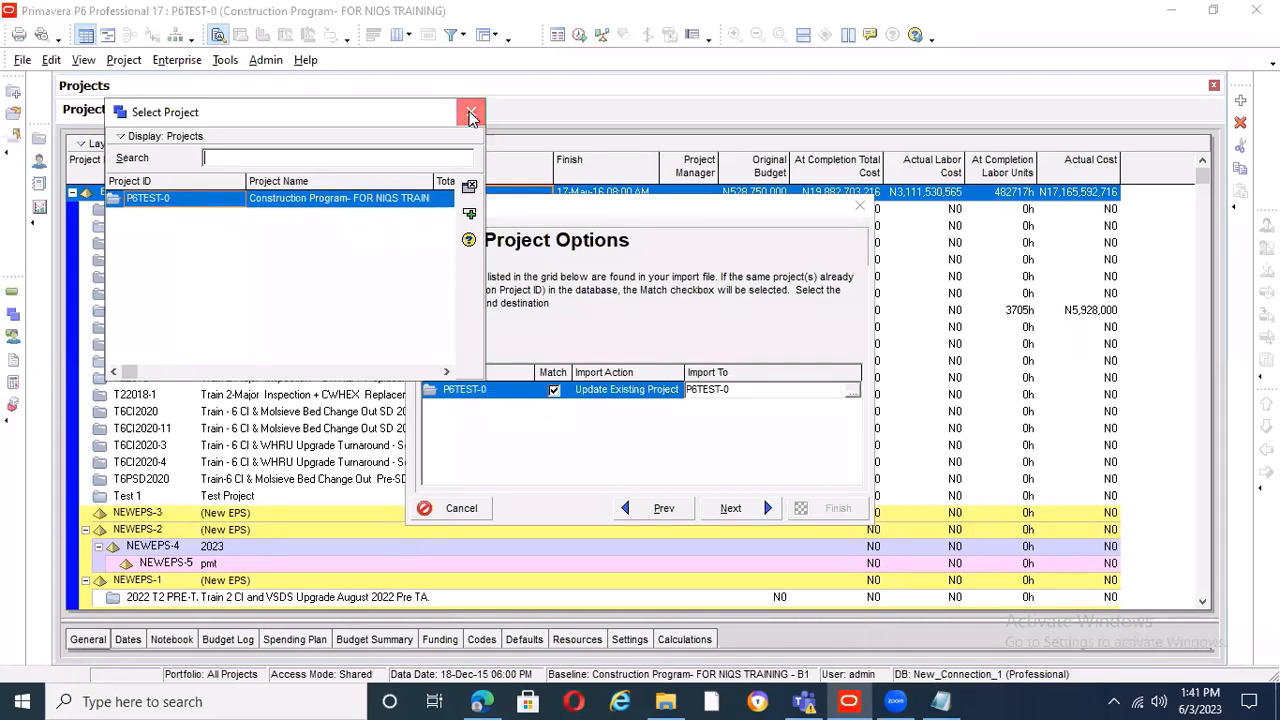
{"action": "left_click", "coordinate": [667, 398]}
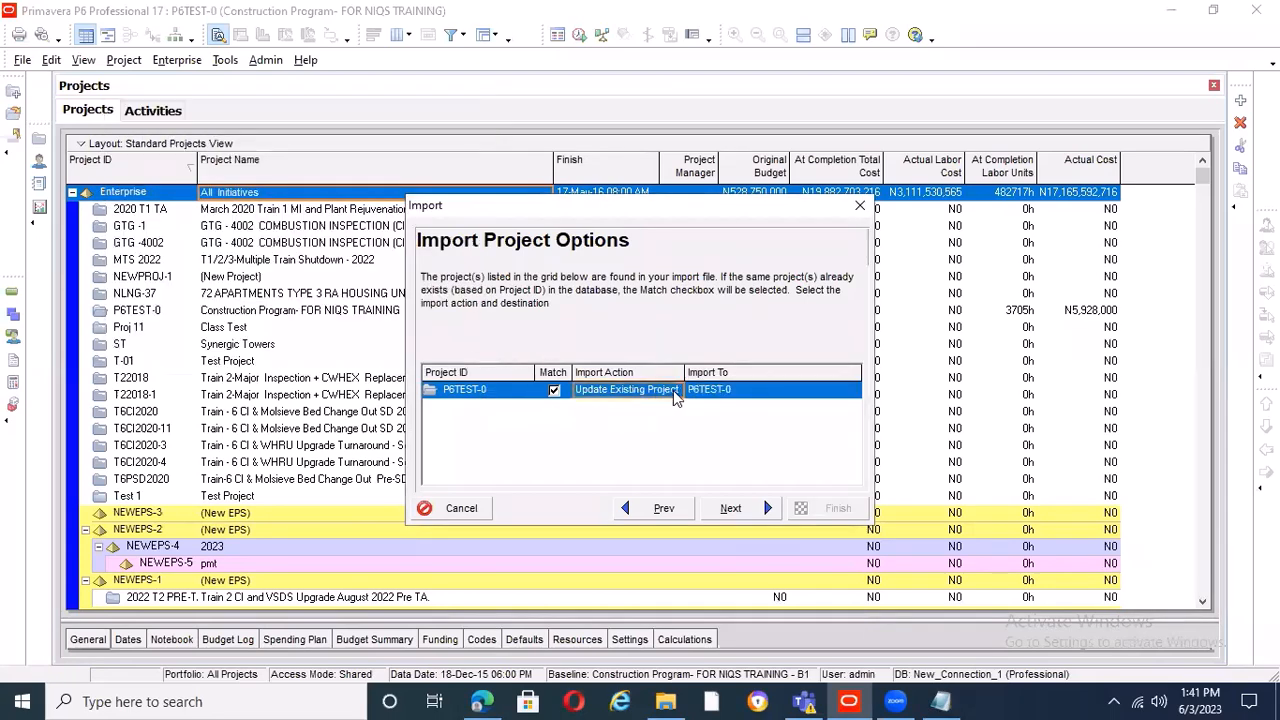
{"action": "left_click", "coordinate": [675, 392]}
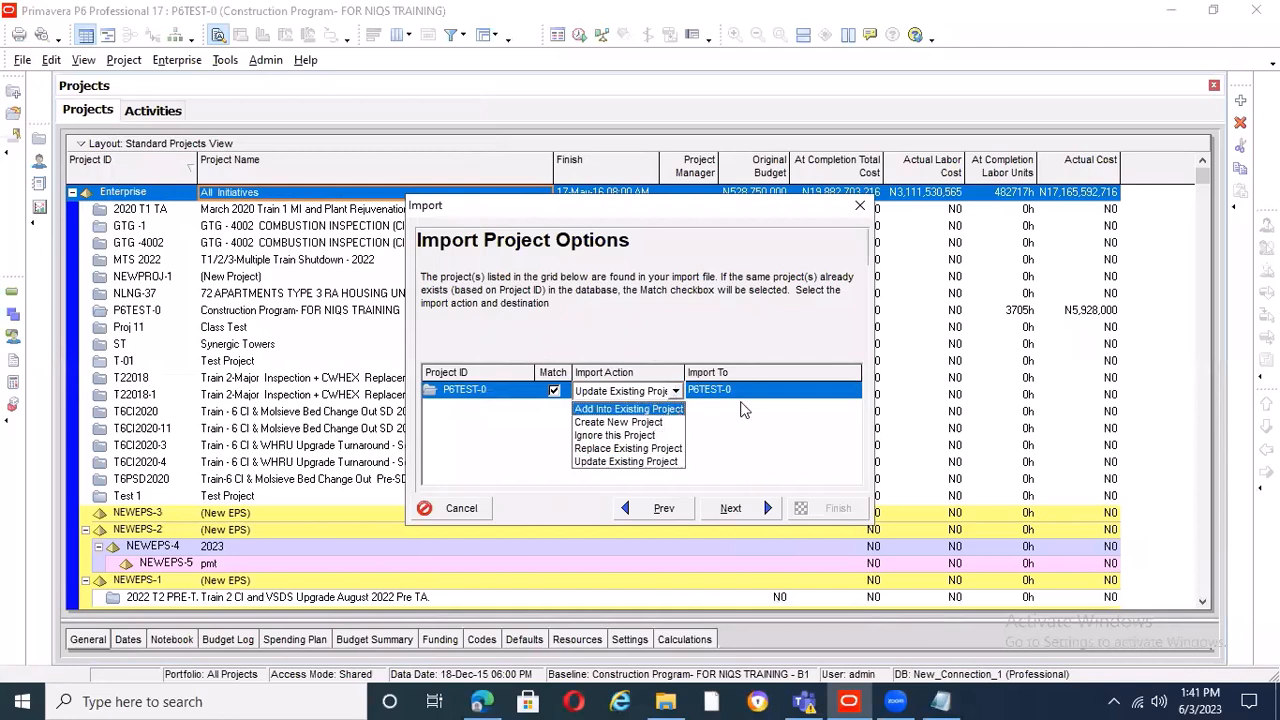
{"action": "left_click", "coordinate": [800, 396]}
{"action": "double_click", "coordinate": [816, 393]}
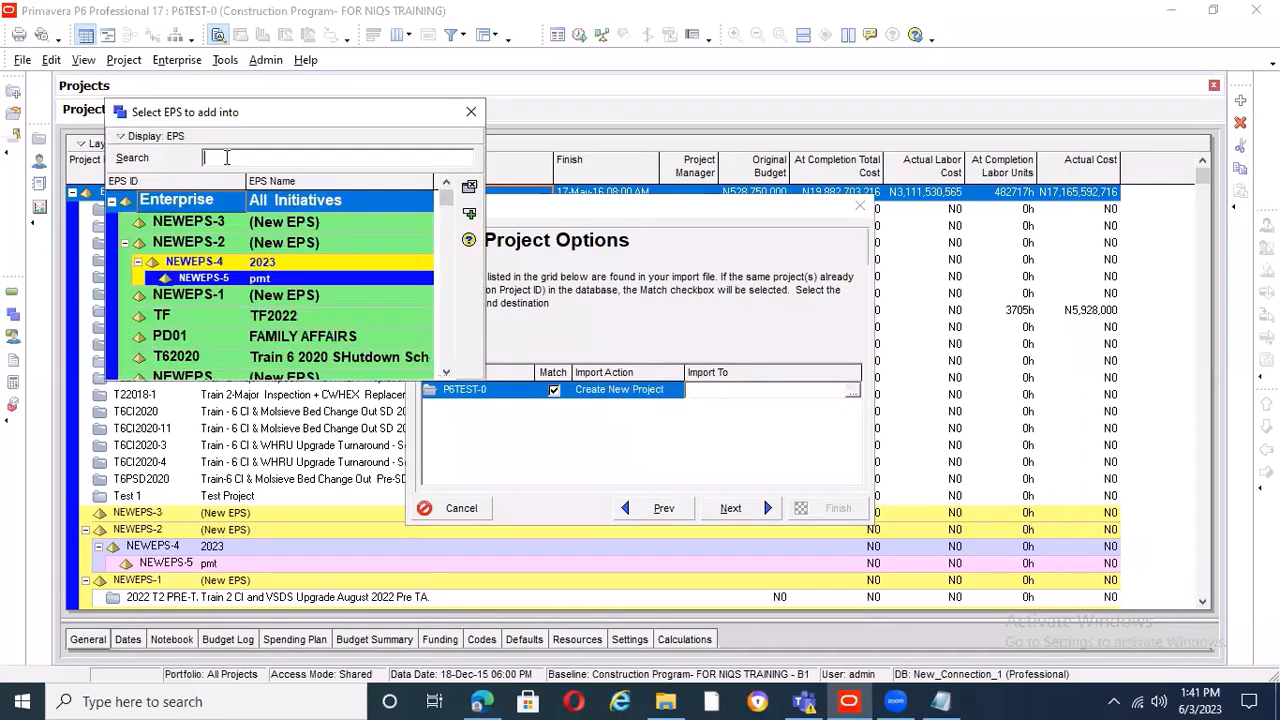
{"action": "left_click", "coordinate": [472, 112]}
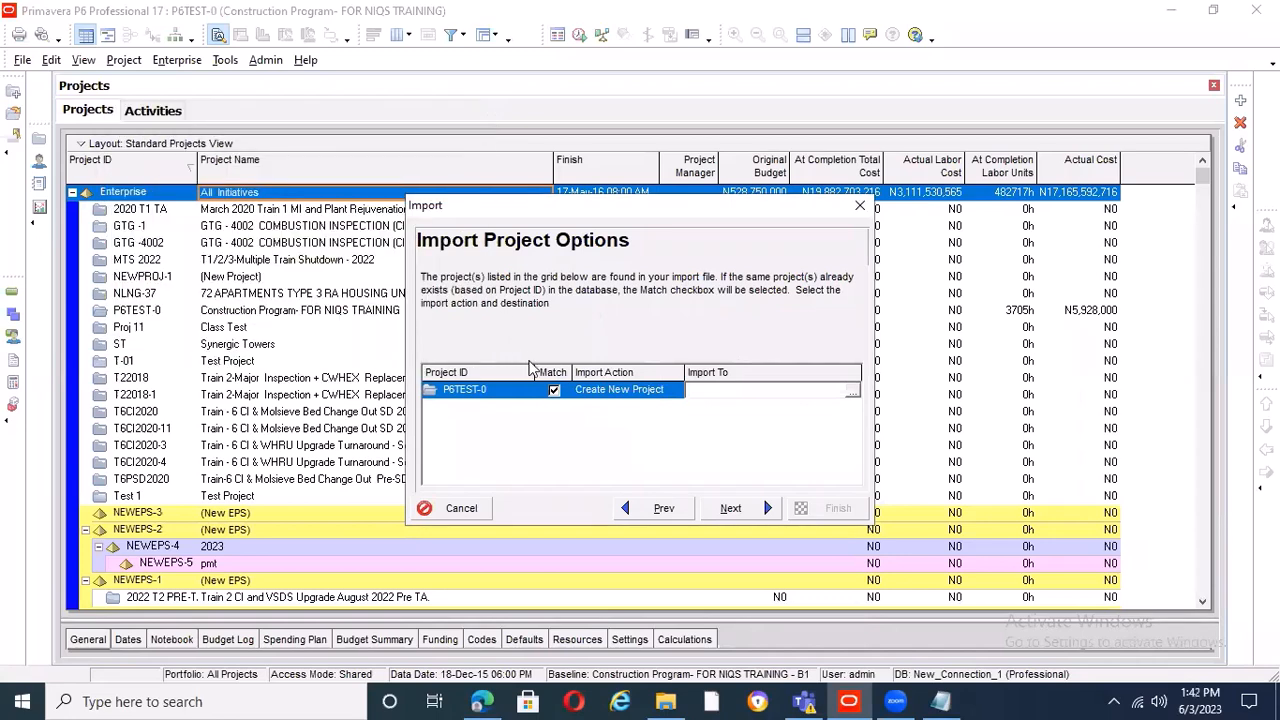
Try NEWEPS-3 as the EPS destination for the imported project and cancel the import
{"action": "left_click", "coordinate": [676, 394]}
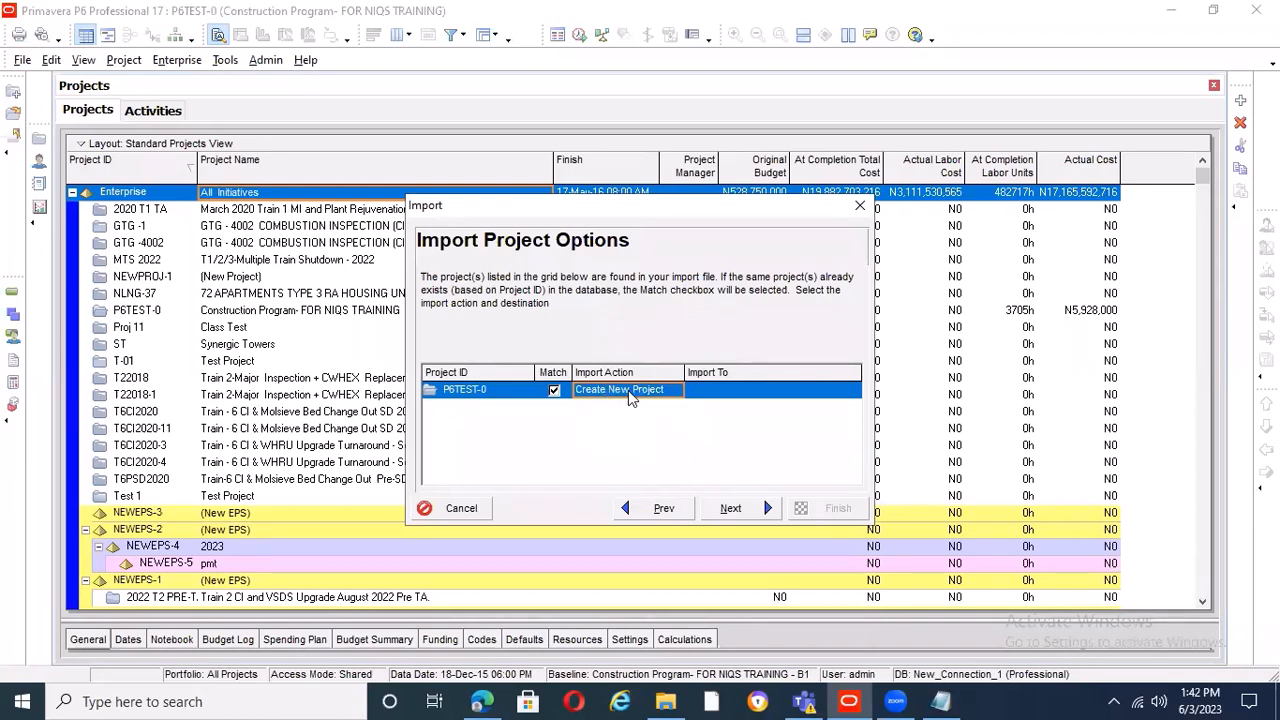
{"action": "double_click", "coordinate": [740, 398]}
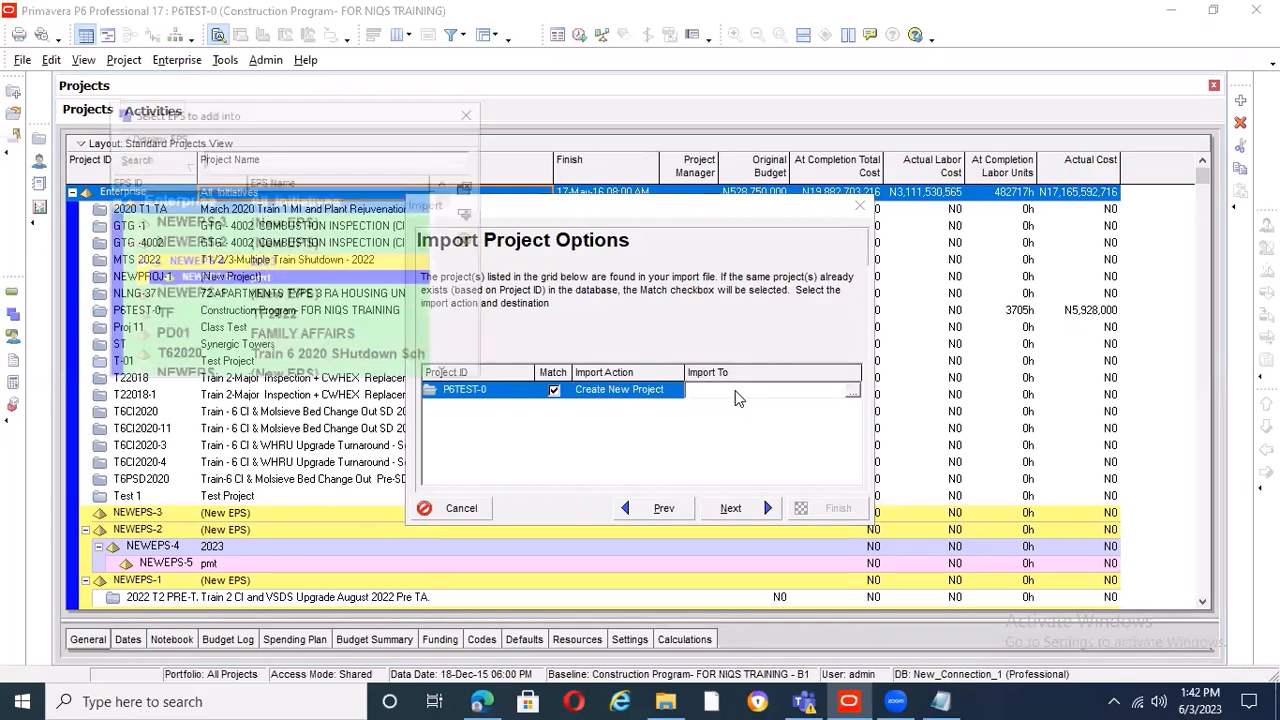
{"action": "left_click", "coordinate": [295, 228]}
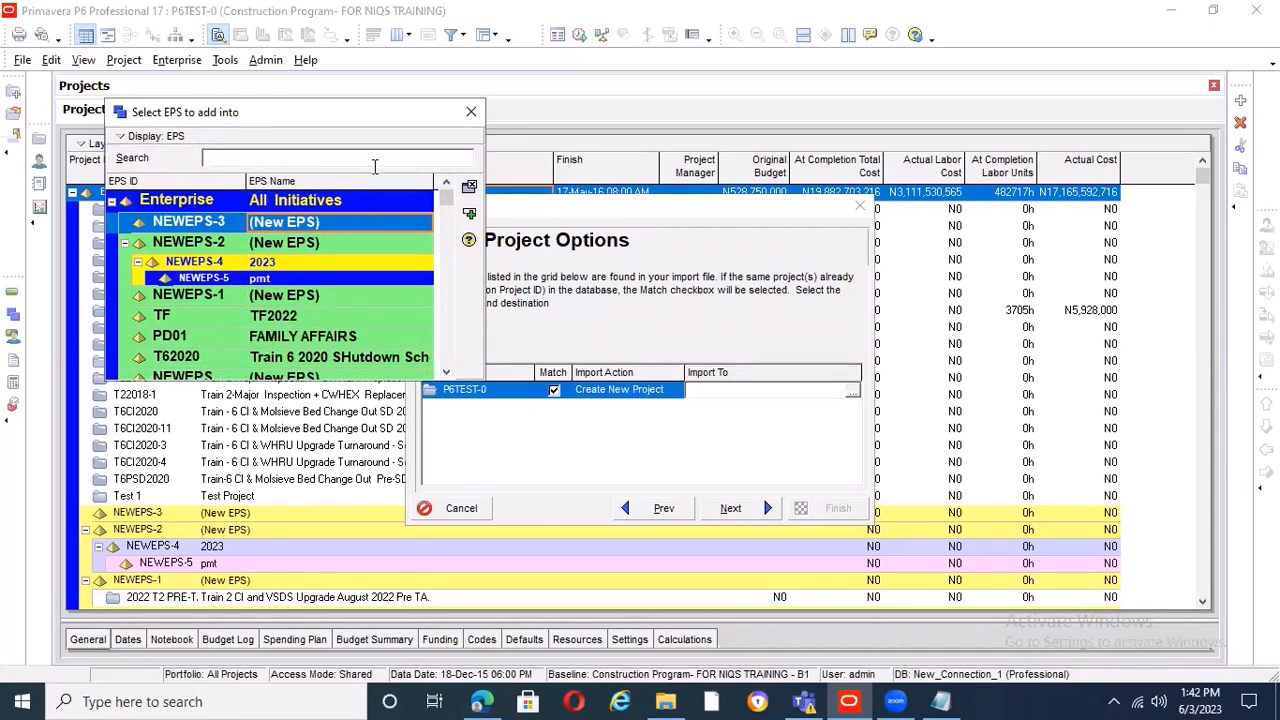
{"action": "left_click", "coordinate": [471, 114]}
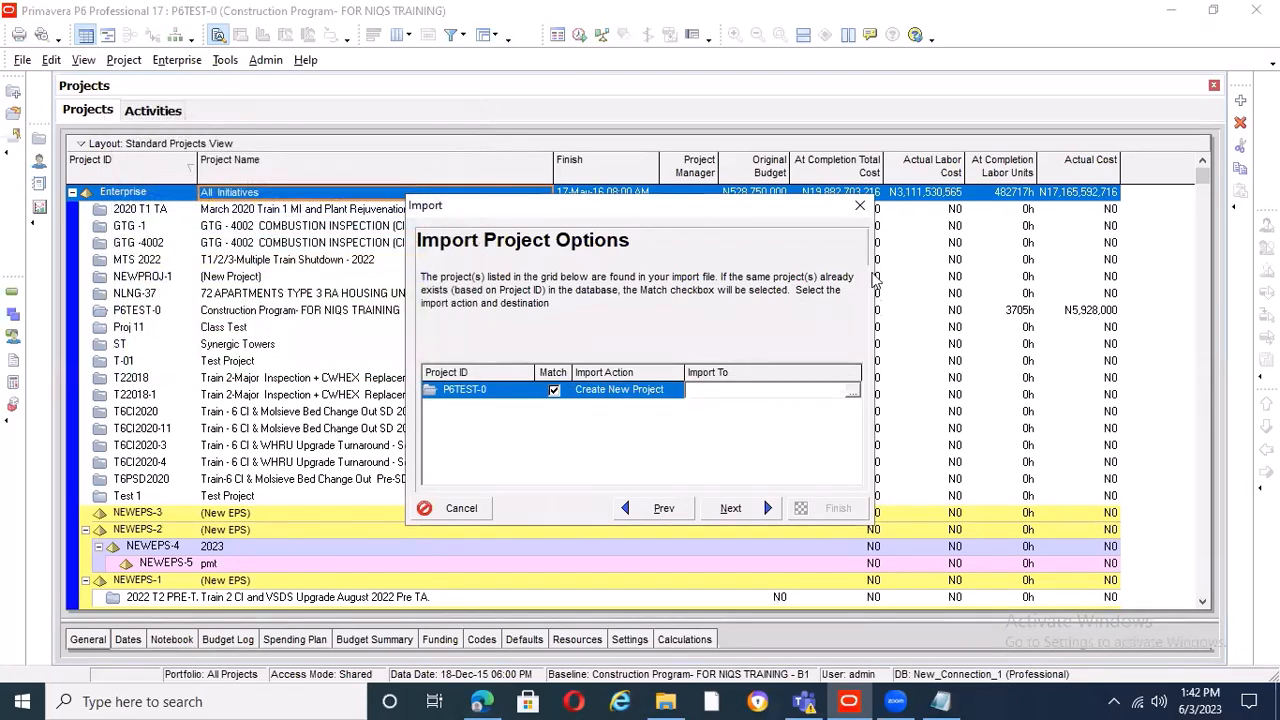
{"action": "left_click", "coordinate": [860, 207]}
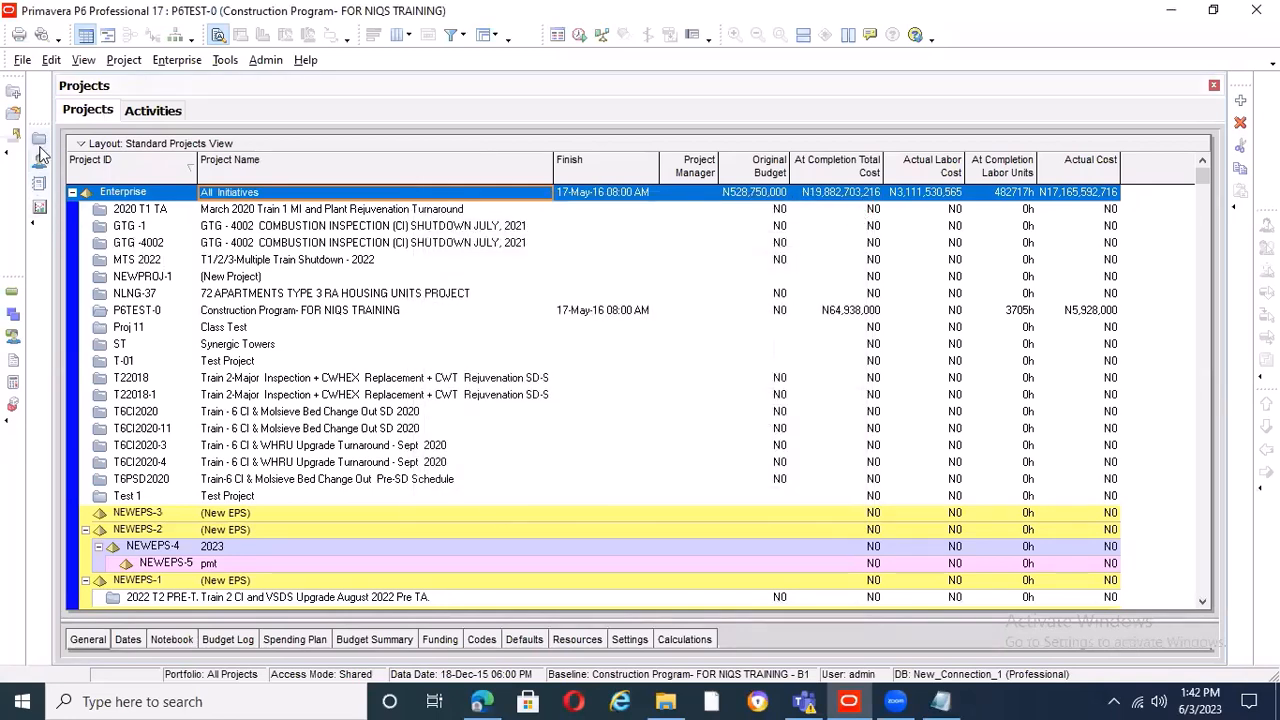
Show the P6TEST-0 activities and open a print preview of their Progress Tracking Layout
{"action": "left_click", "coordinate": [12, 300]}
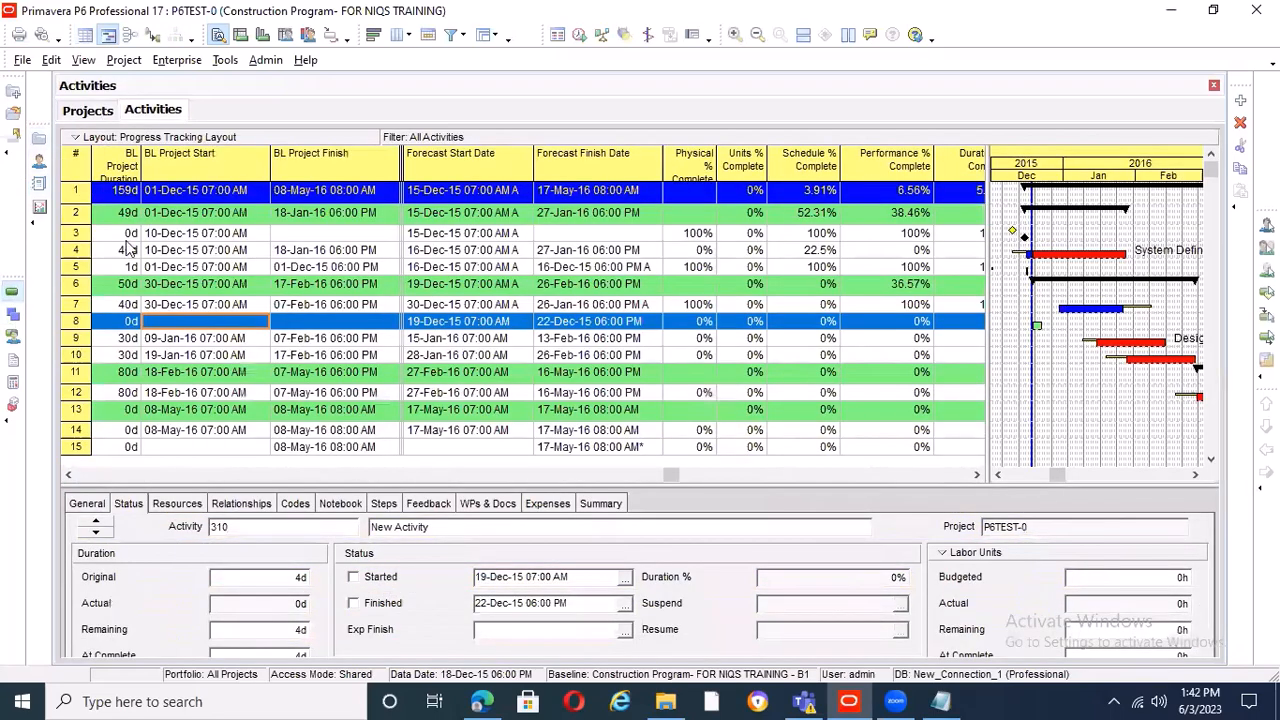
{"action": "left_click", "coordinate": [22, 62]}
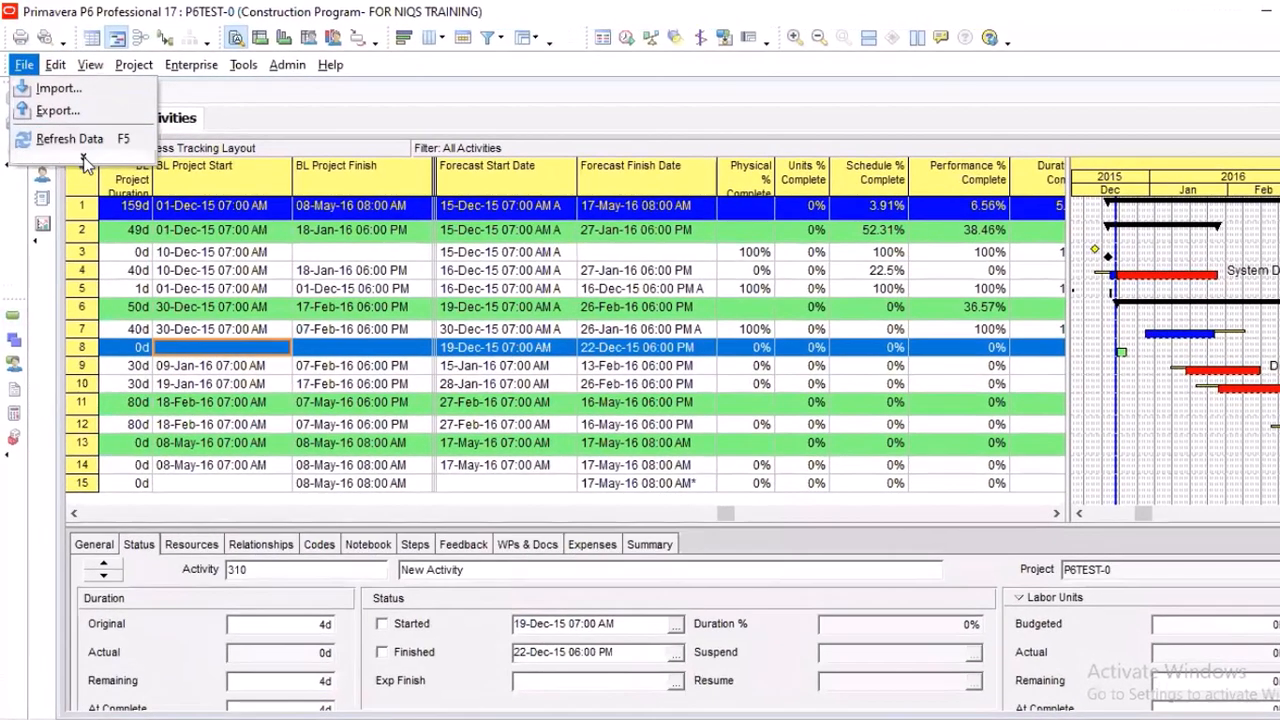
{"action": "left_click", "coordinate": [85, 158]}
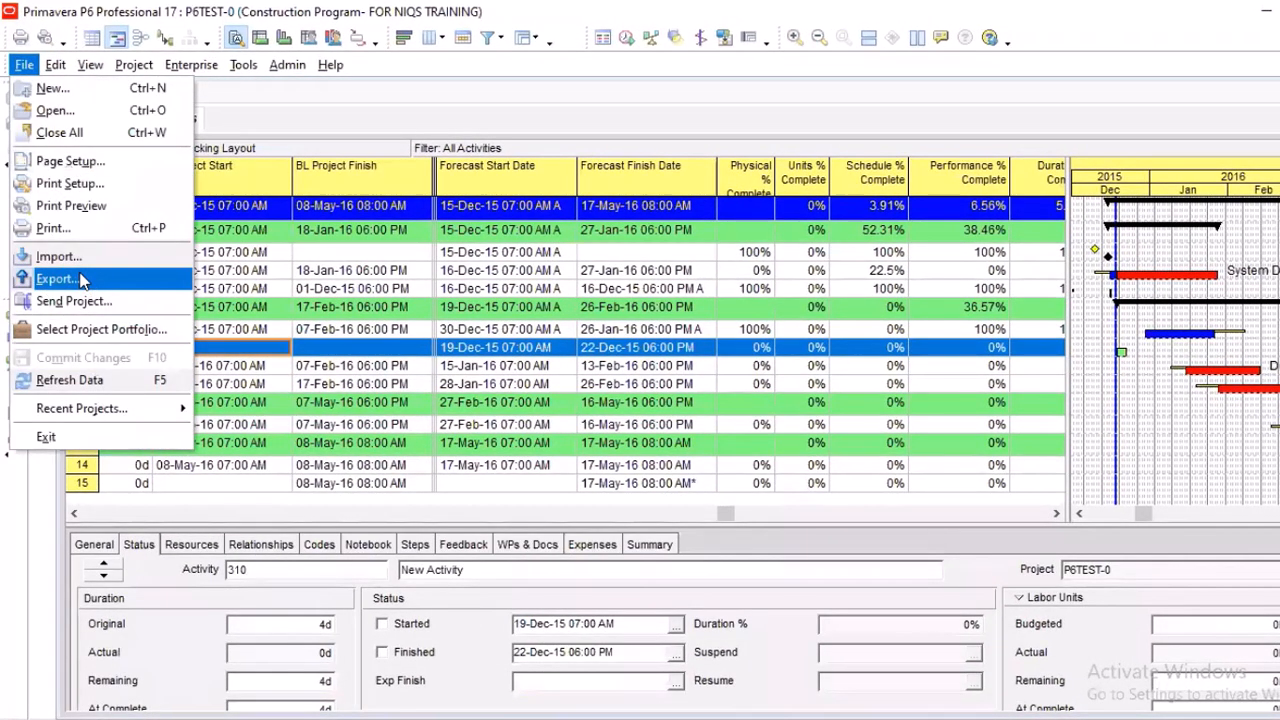
{"action": "left_click", "coordinate": [84, 208]}
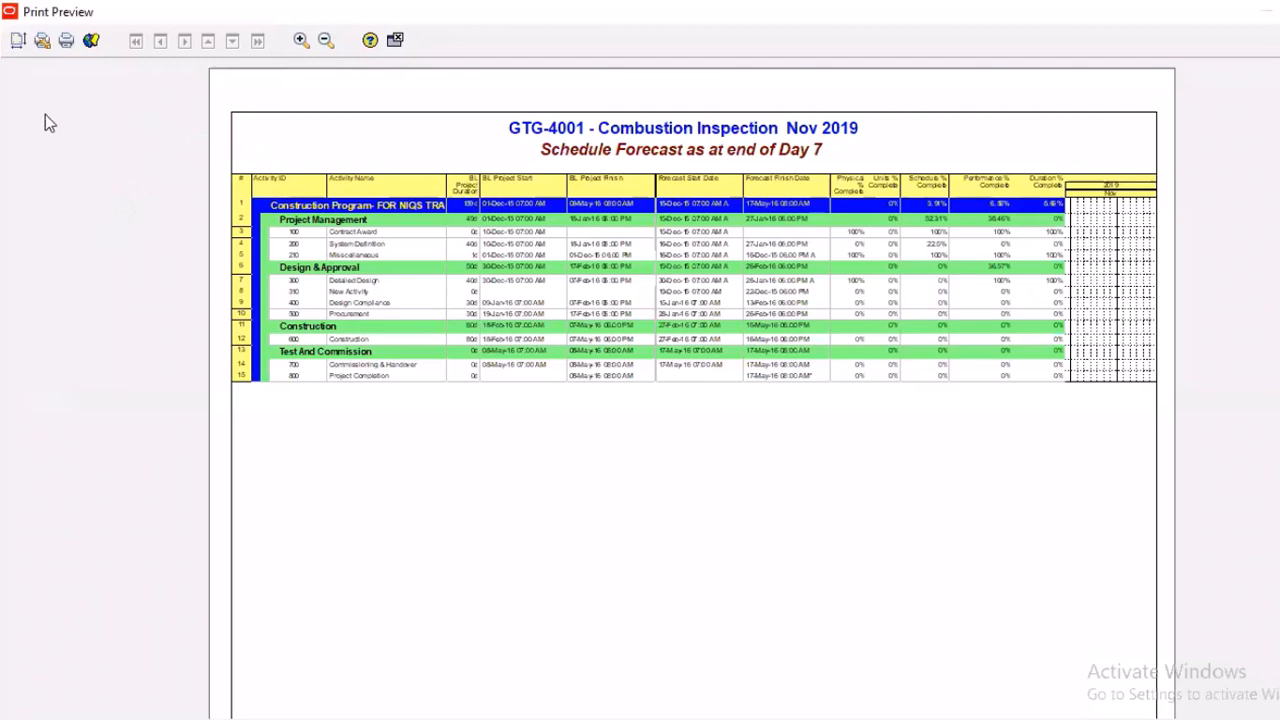
Open the page setup for the print preview and review its page, margin and header settings
{"action": "left_click", "coordinate": [17, 43]}
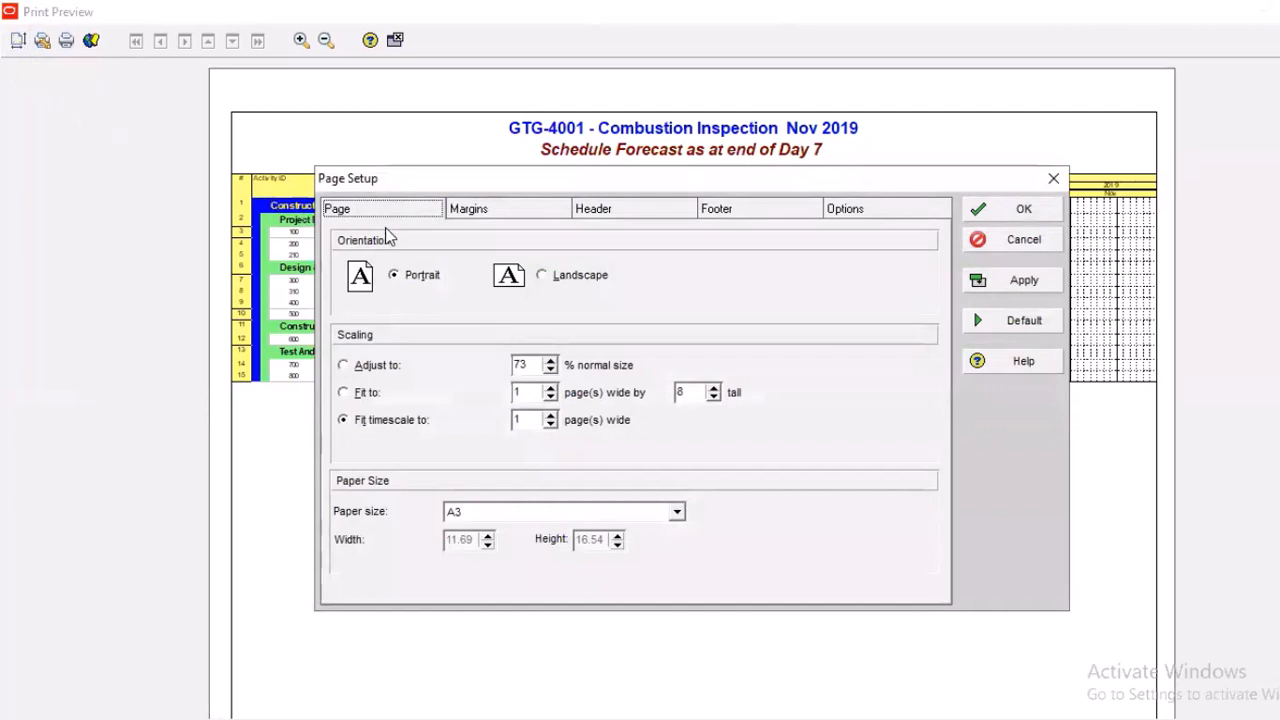
{"action": "left_click_drag", "start_coordinate": [694, 180], "coordinate": [702, 120]}
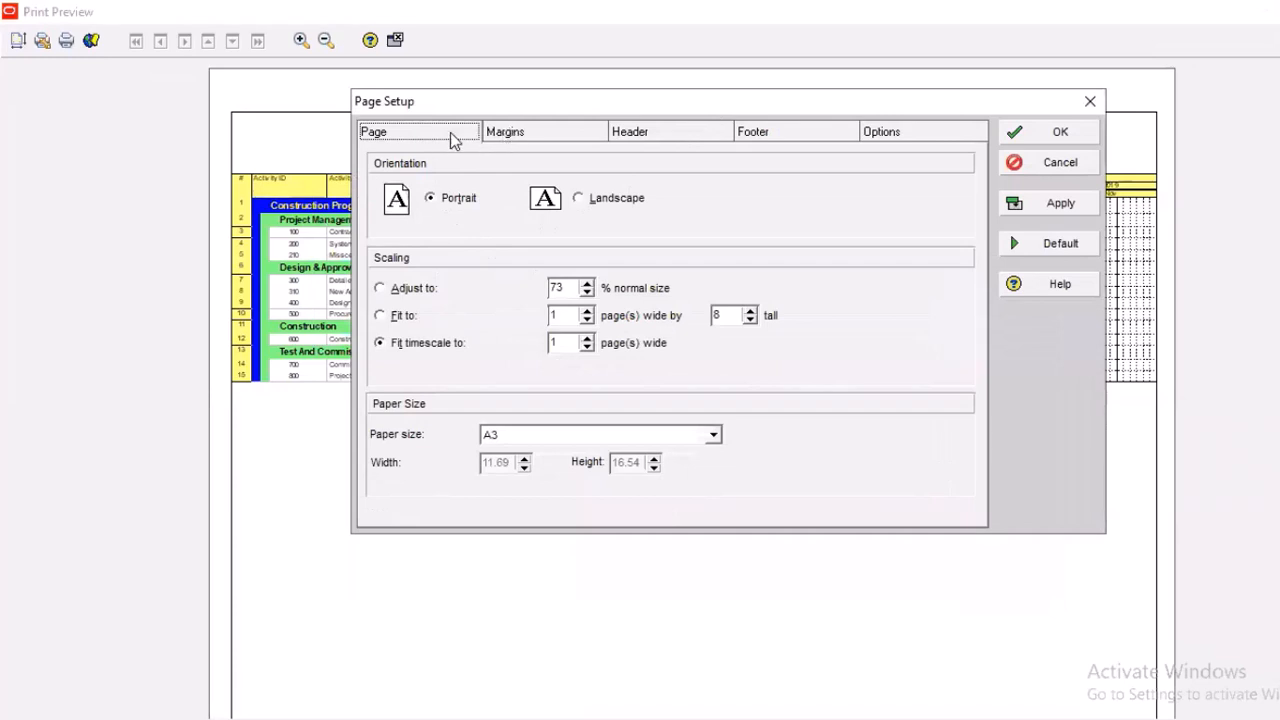
{"action": "left_click", "coordinate": [517, 131]}
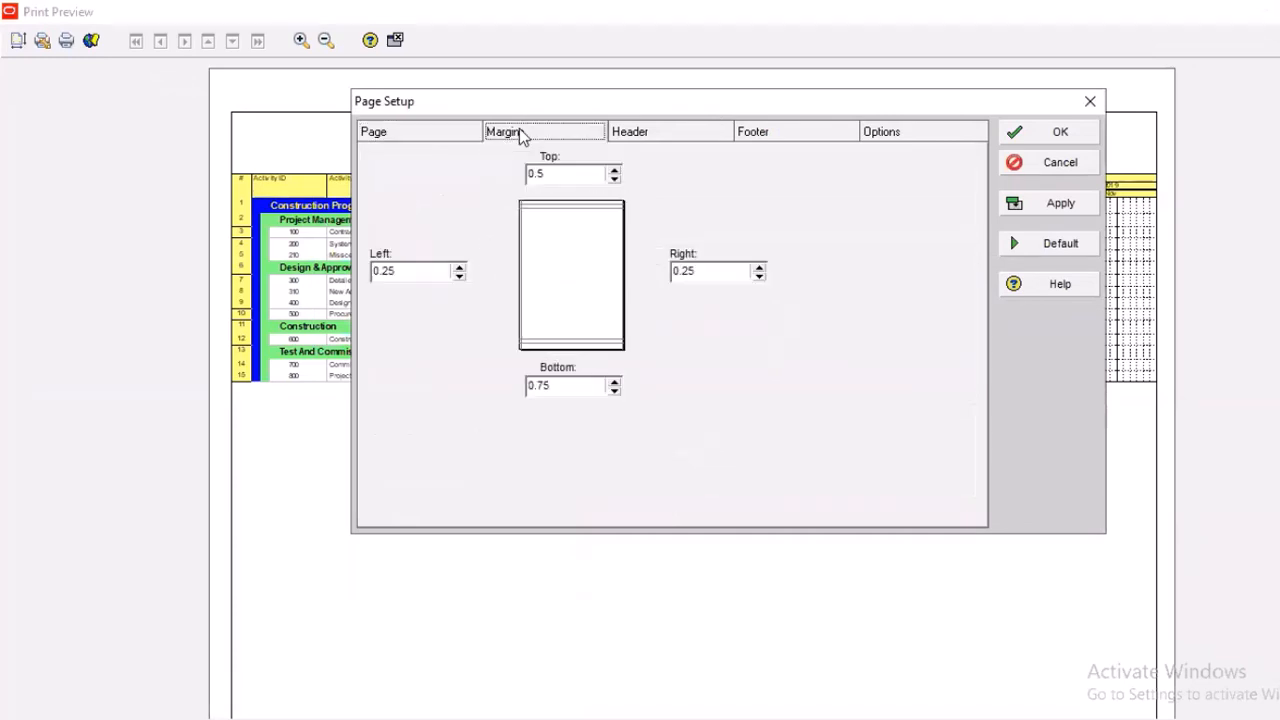
{"action": "left_click", "coordinate": [663, 132]}
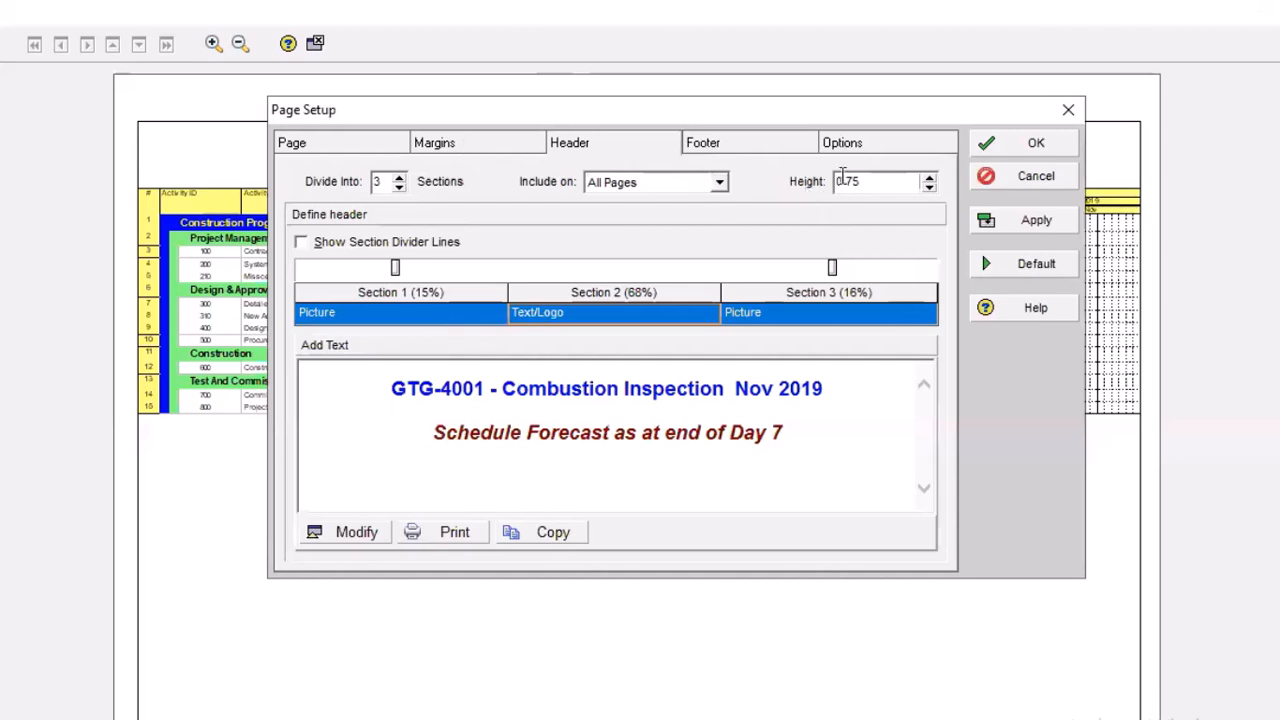
Add three blank revision rows to the Schedule Revisions box in the page footer
{"action": "left_click", "coordinate": [743, 147]}
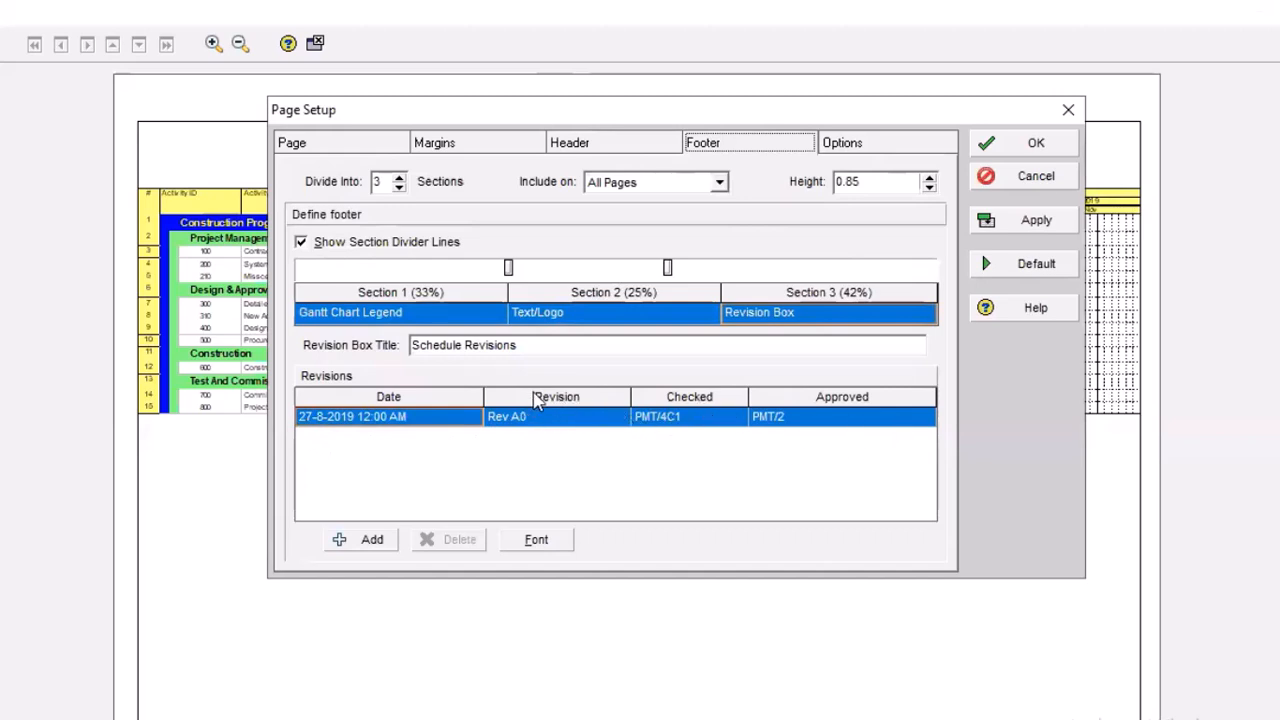
{"action": "left_click", "coordinate": [373, 540]}
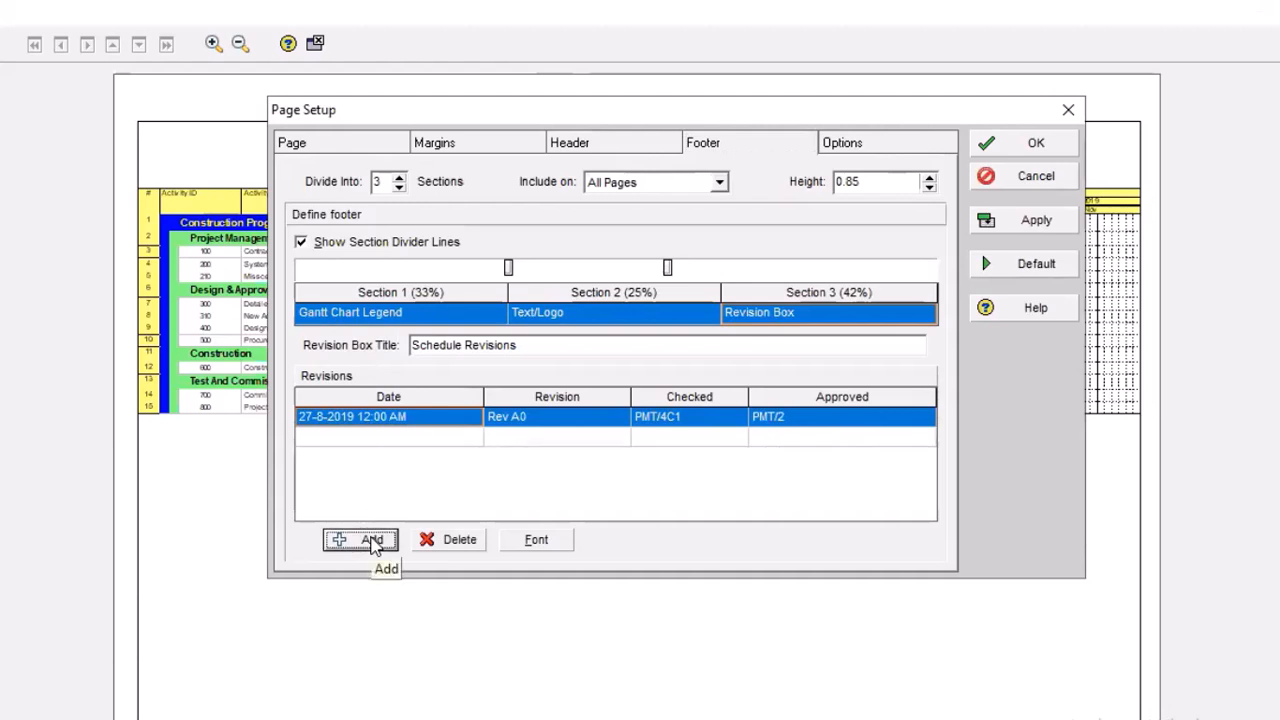
{"action": "left_click", "coordinate": [373, 540]}
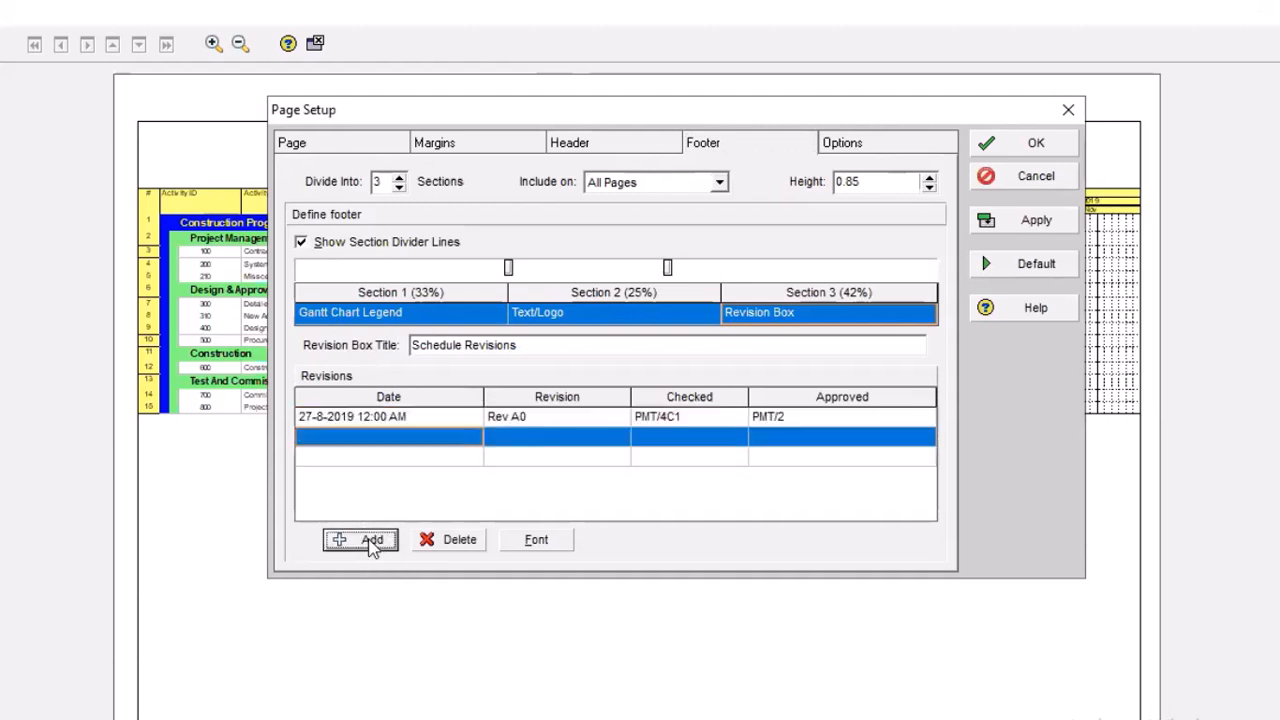
{"action": "left_click", "coordinate": [373, 540]}
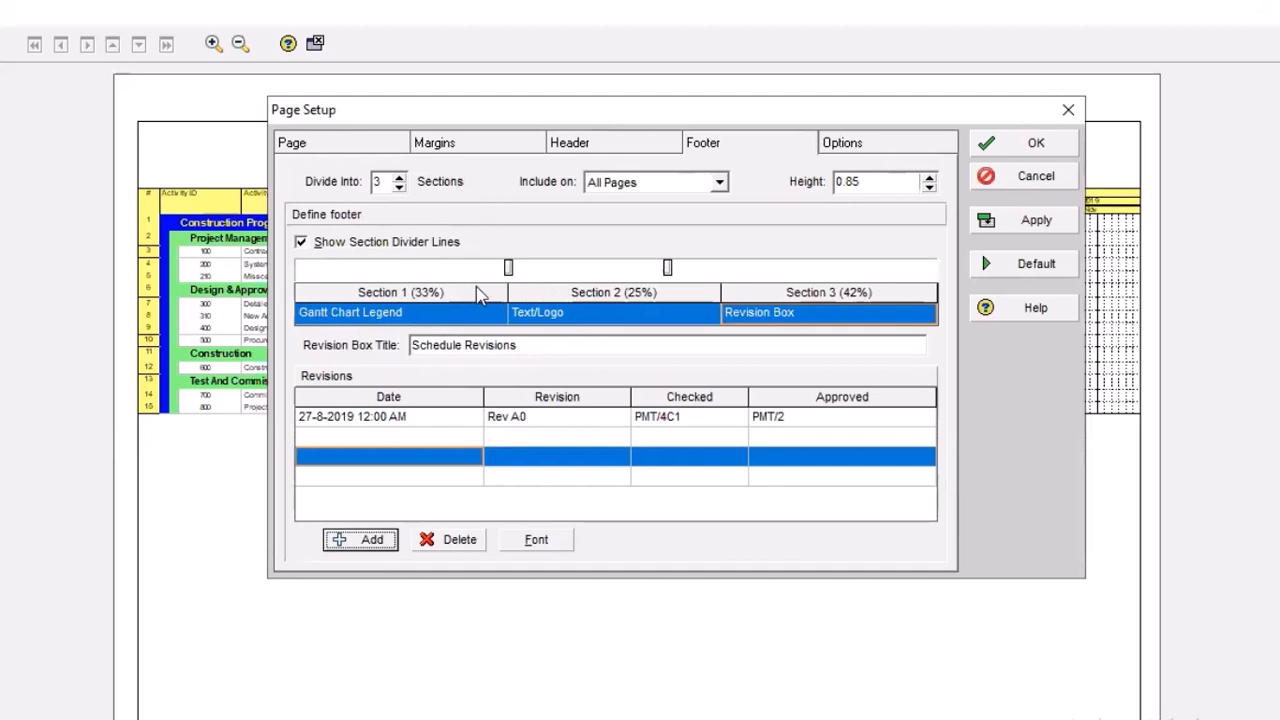
Reduce the footer to one section and view the font options for its Gantt Chart Legend
{"action": "left_click", "coordinate": [398, 187]}
{"action": "left_click", "coordinate": [398, 188]}
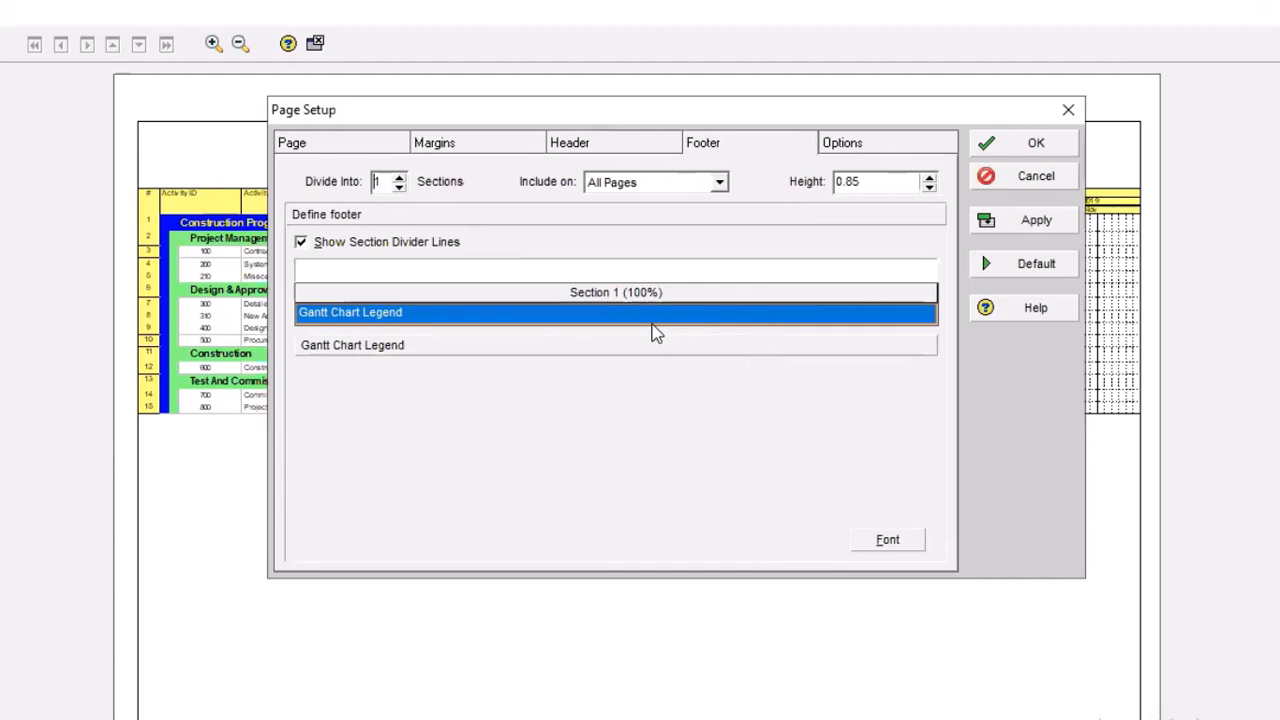
{"action": "left_click", "coordinate": [873, 538]}
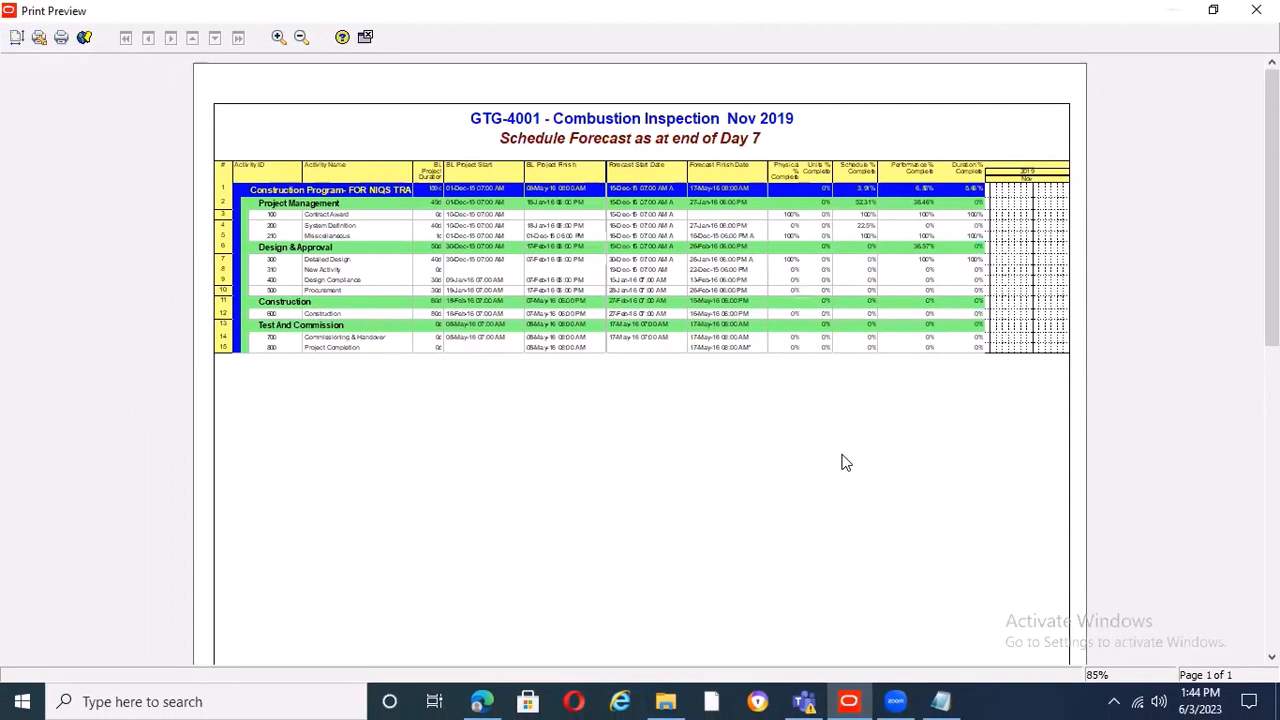
{"action": "key", "text": "Escape"}
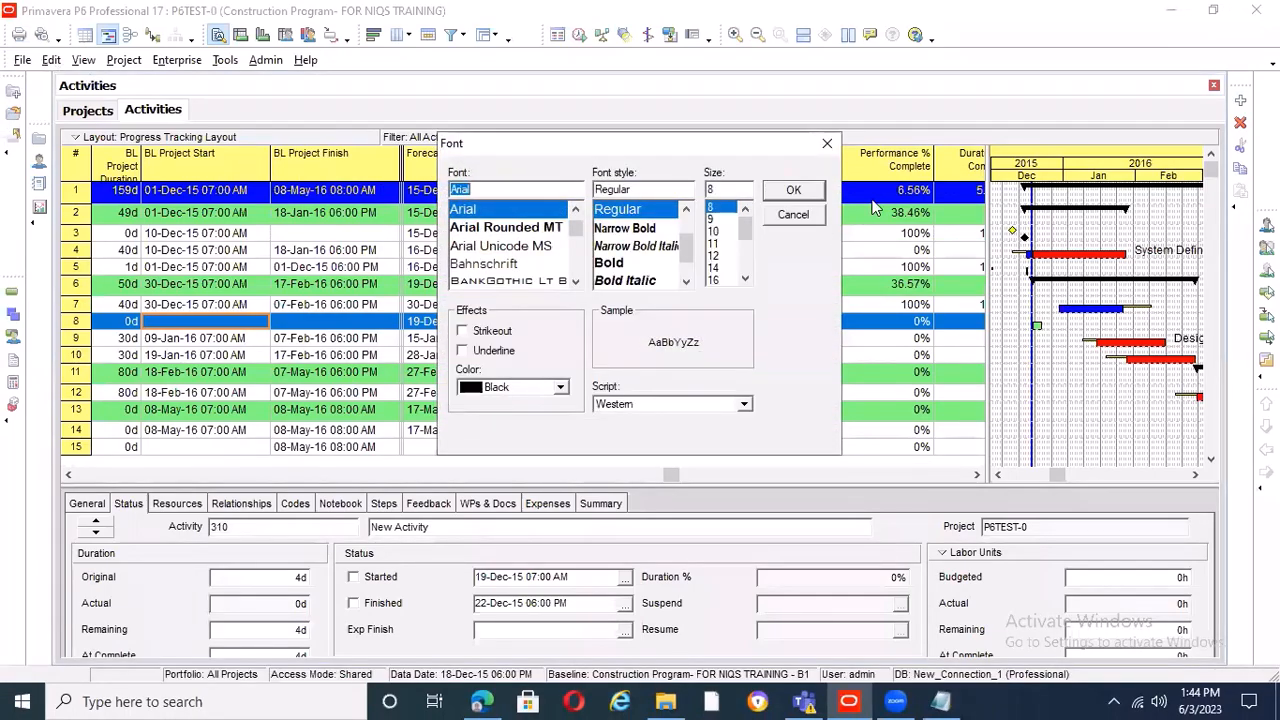
{"action": "left_click", "coordinate": [827, 143]}
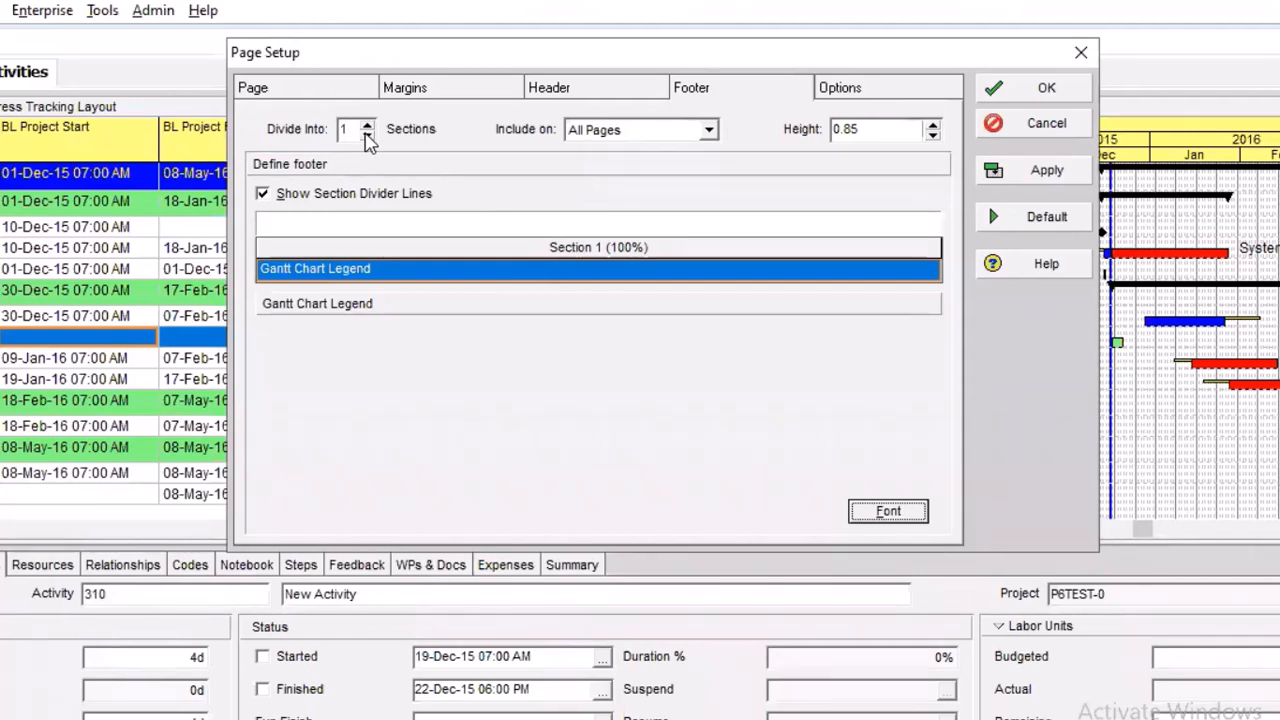
Divide the footer into 3 sections of roughly equal width, trying 2 sections along the way
{"action": "left_click", "coordinate": [367, 131]}
{"action": "left_click", "coordinate": [367, 131]}
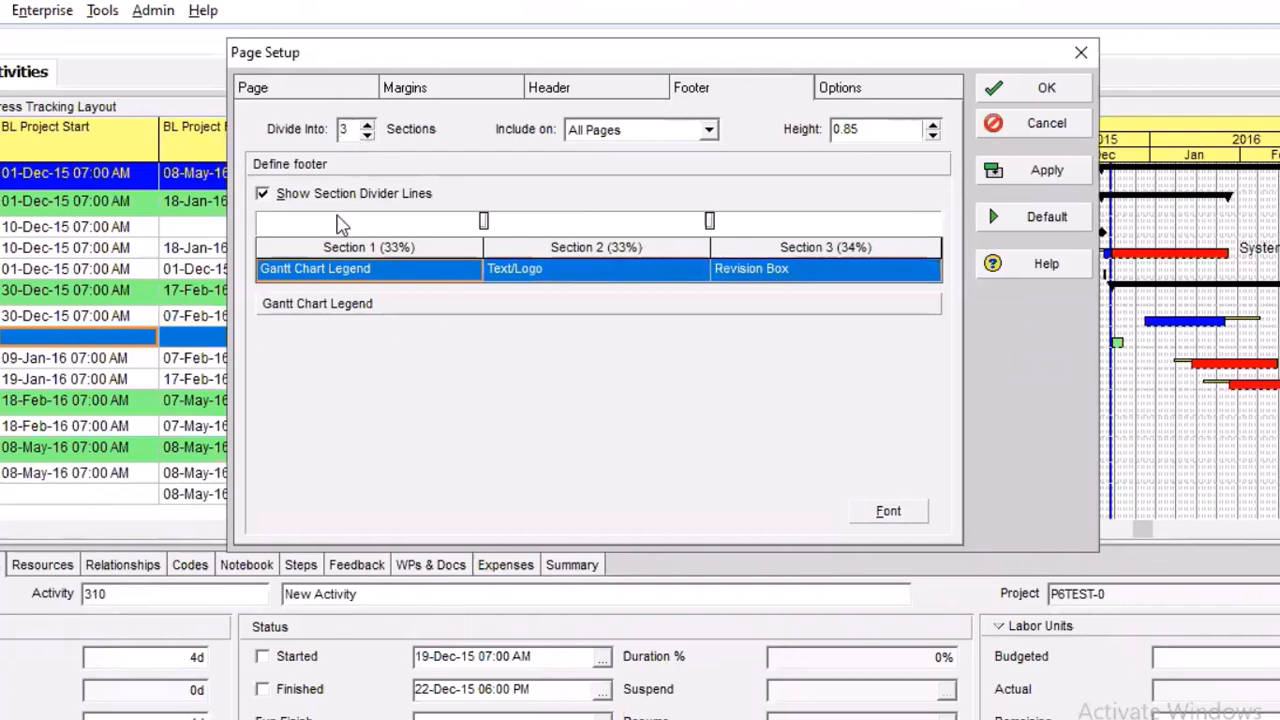
{"action": "left_click", "coordinate": [367, 135]}
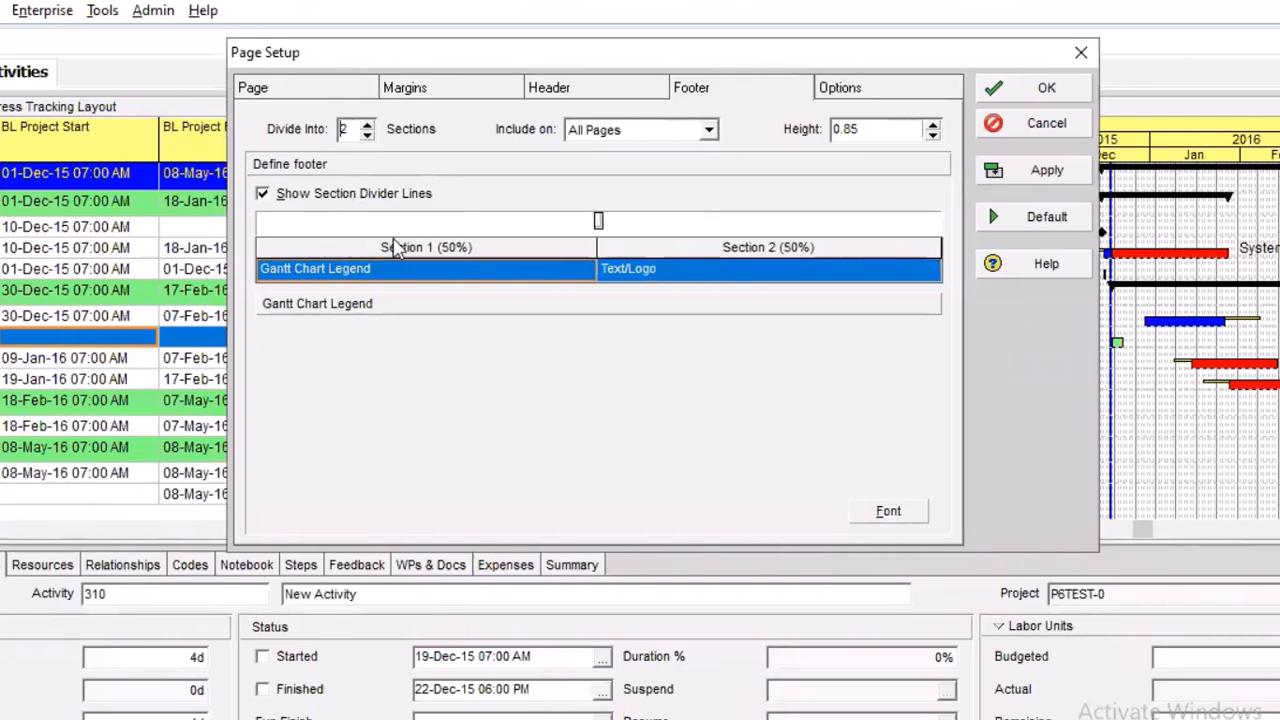
{"action": "left_click", "coordinate": [367, 126]}
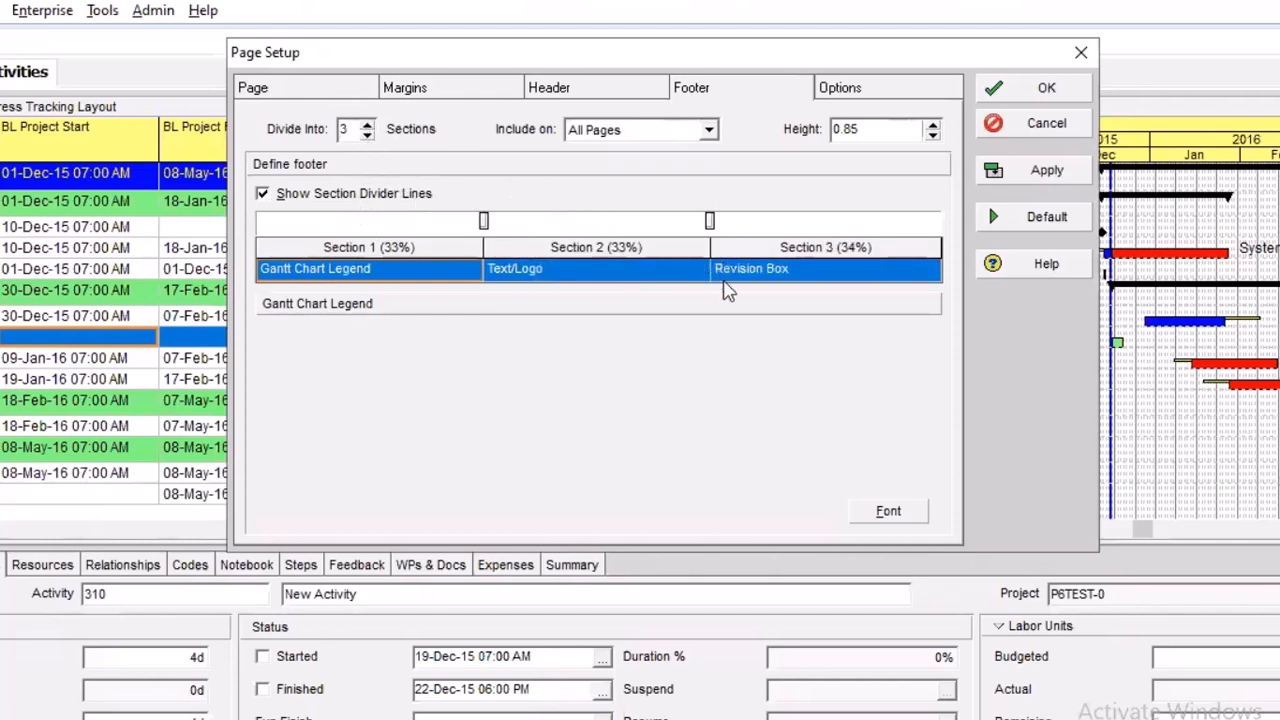
Examine the contents of the footer's Revision Box, Text/Logo and Gantt Chart Legend sections
{"action": "left_click", "coordinate": [793, 277]}
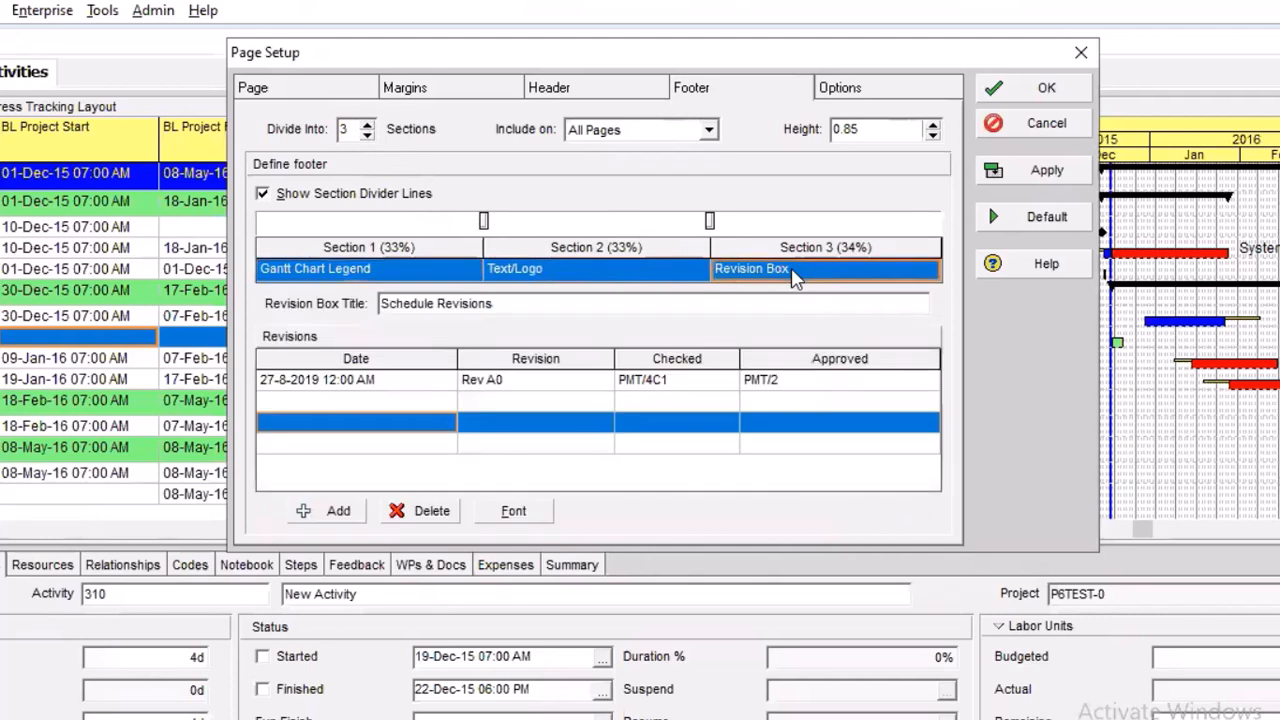
{"action": "left_click", "coordinate": [627, 277]}
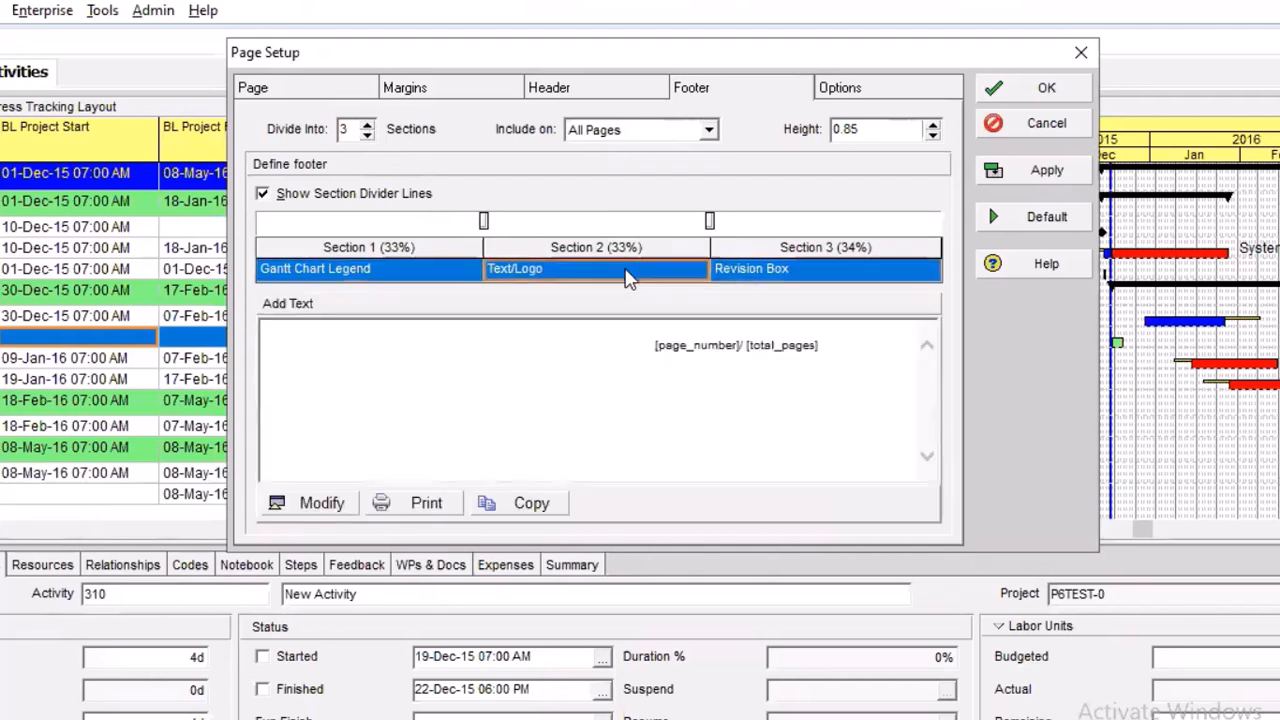
{"action": "left_click", "coordinate": [380, 271]}
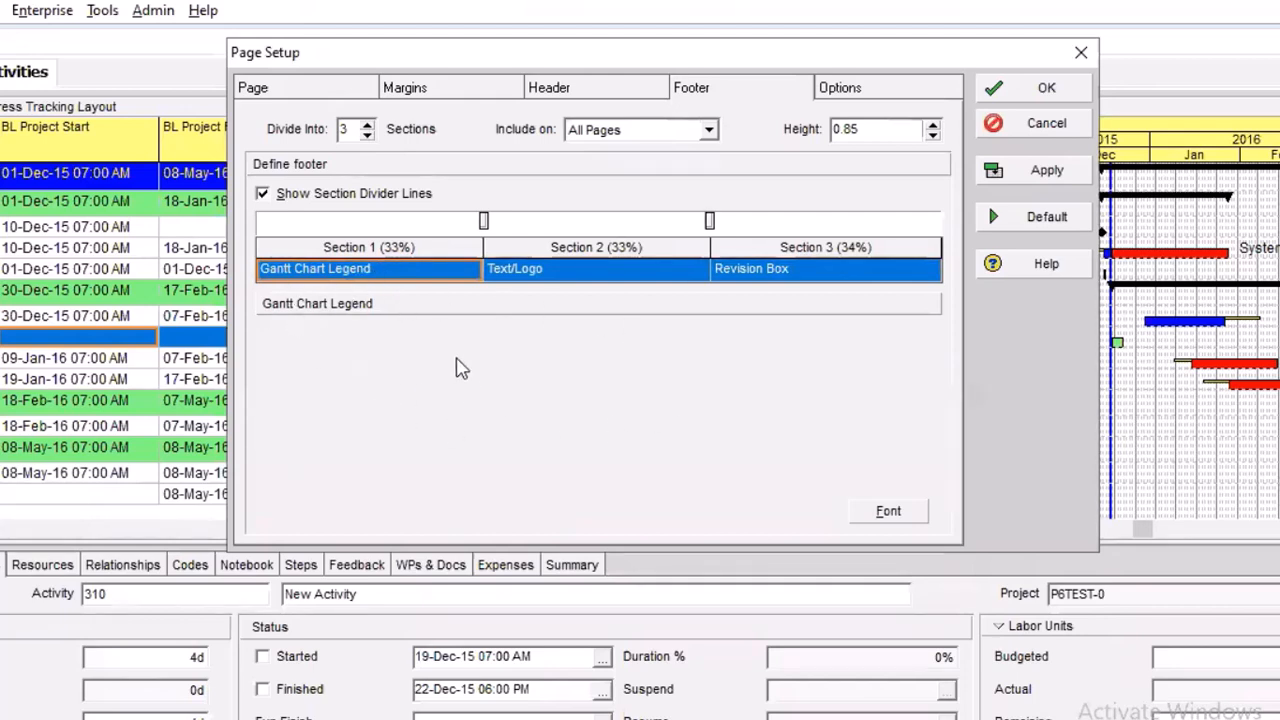
In the footer's Revision Box, select the Rev A0 entry and narrow the Date column to fit its text
{"action": "left_click", "coordinate": [777, 271]}
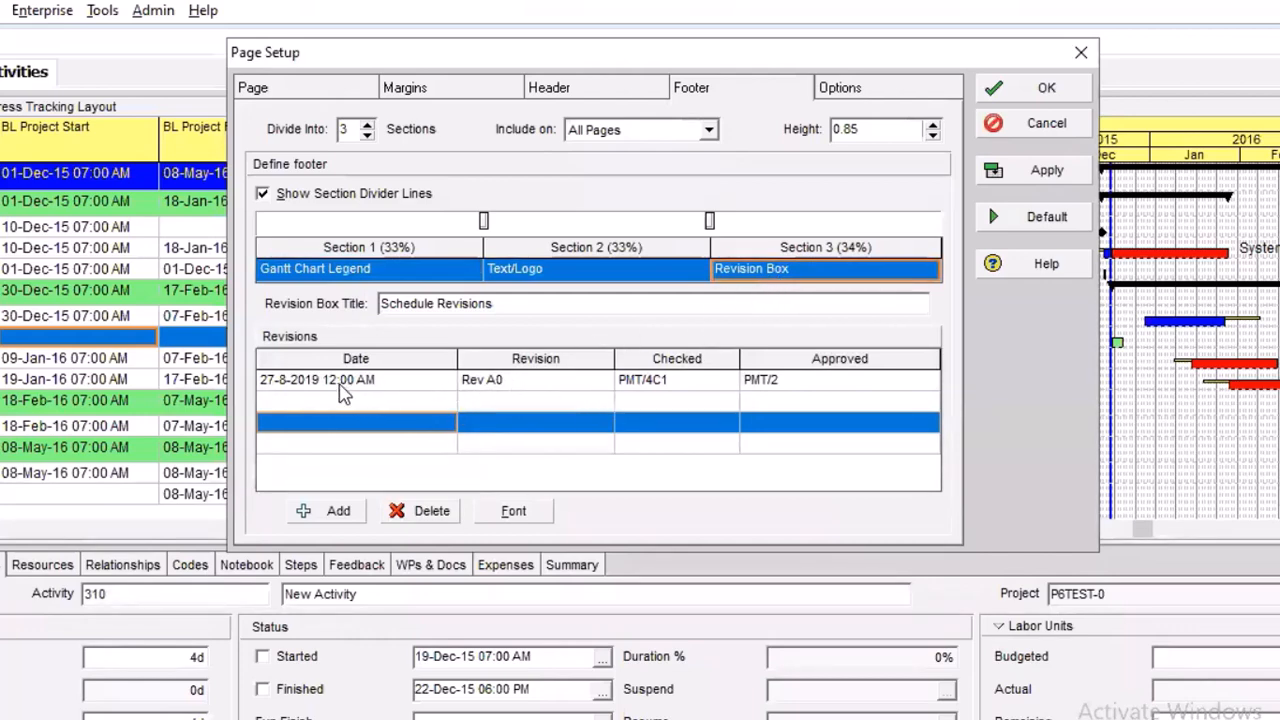
{"action": "left_click", "coordinate": [376, 382]}
{"action": "left_click_drag", "start_coordinate": [457, 358], "coordinate": [384, 358]}
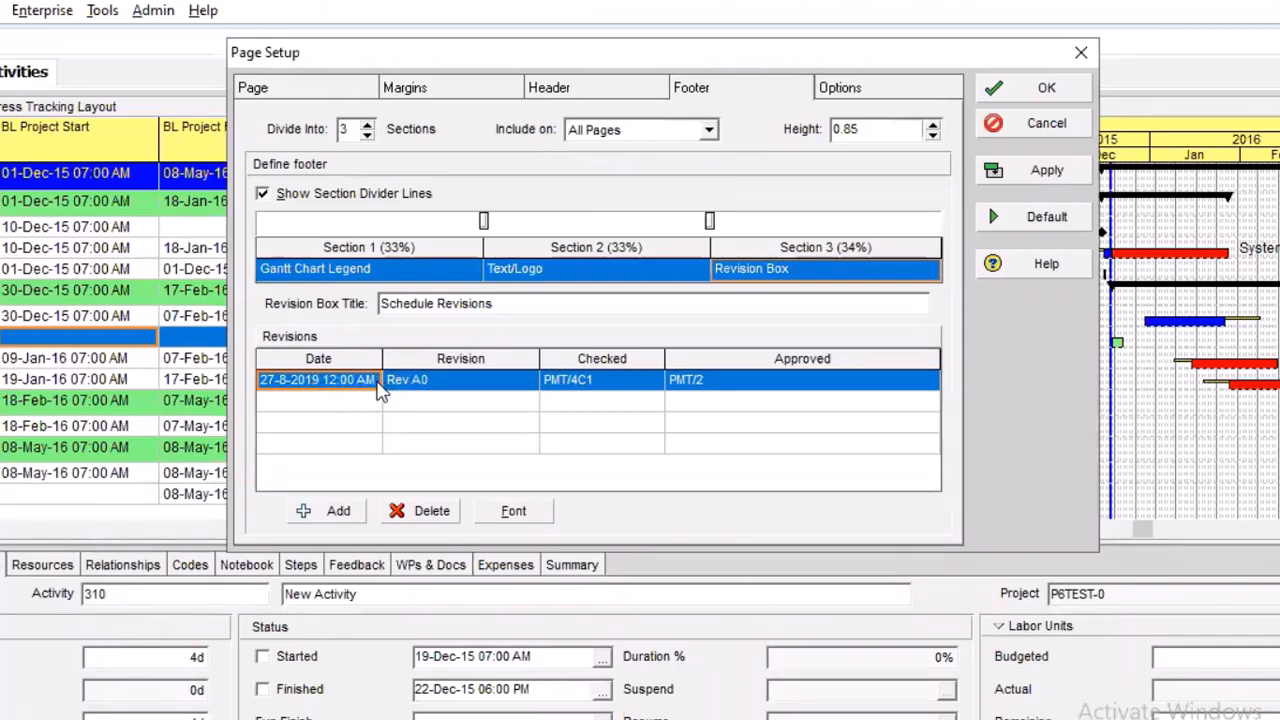
Narrow the Revision column of the footer's revision table and enter the checker's name in the Rev A0 entry's Checked field
{"action": "left_click", "coordinate": [520, 379]}
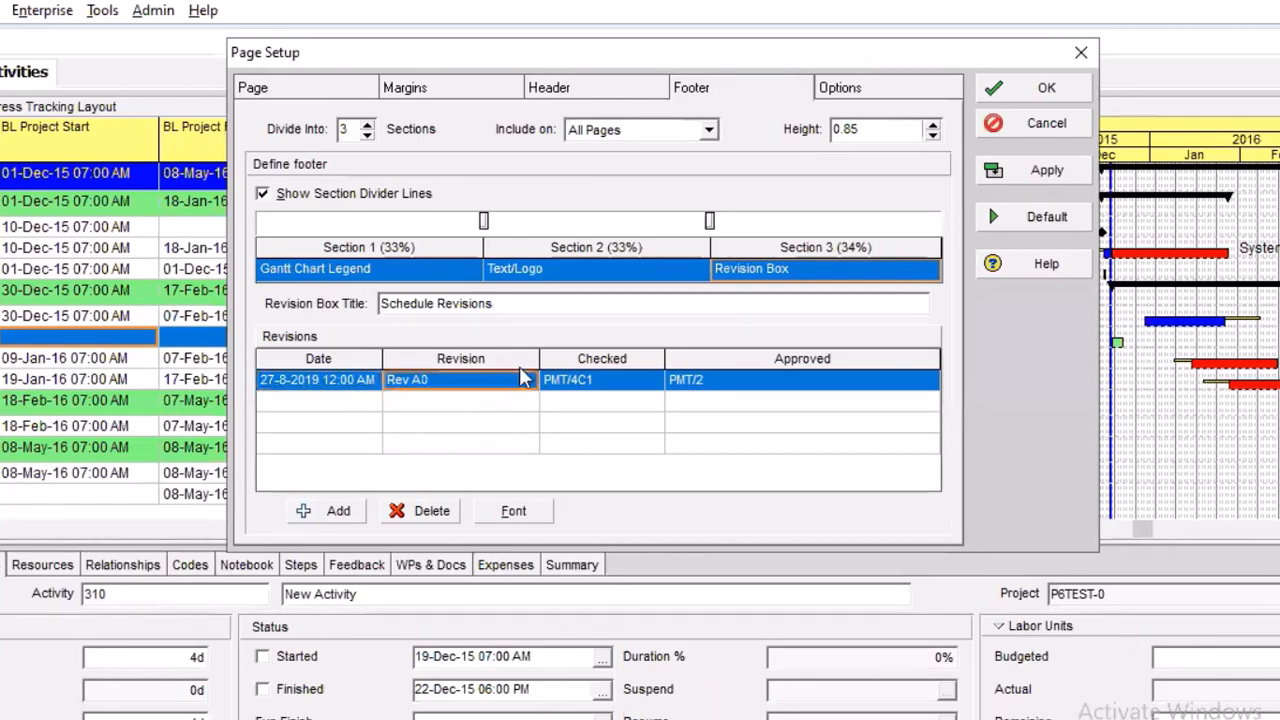
{"action": "left_click_drag", "start_coordinate": [539, 357], "coordinate": [491, 353]}
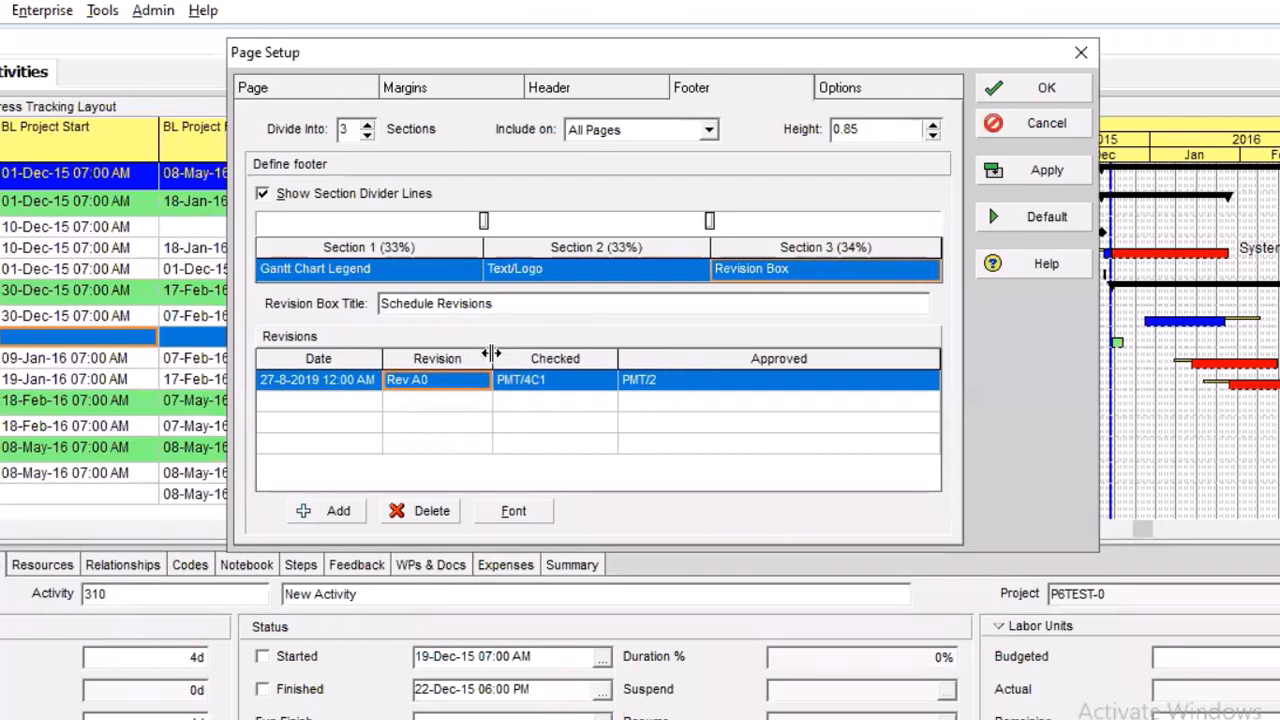
{"action": "left_click", "coordinate": [567, 385]}
{"action": "left_click", "coordinate": [562, 388]}
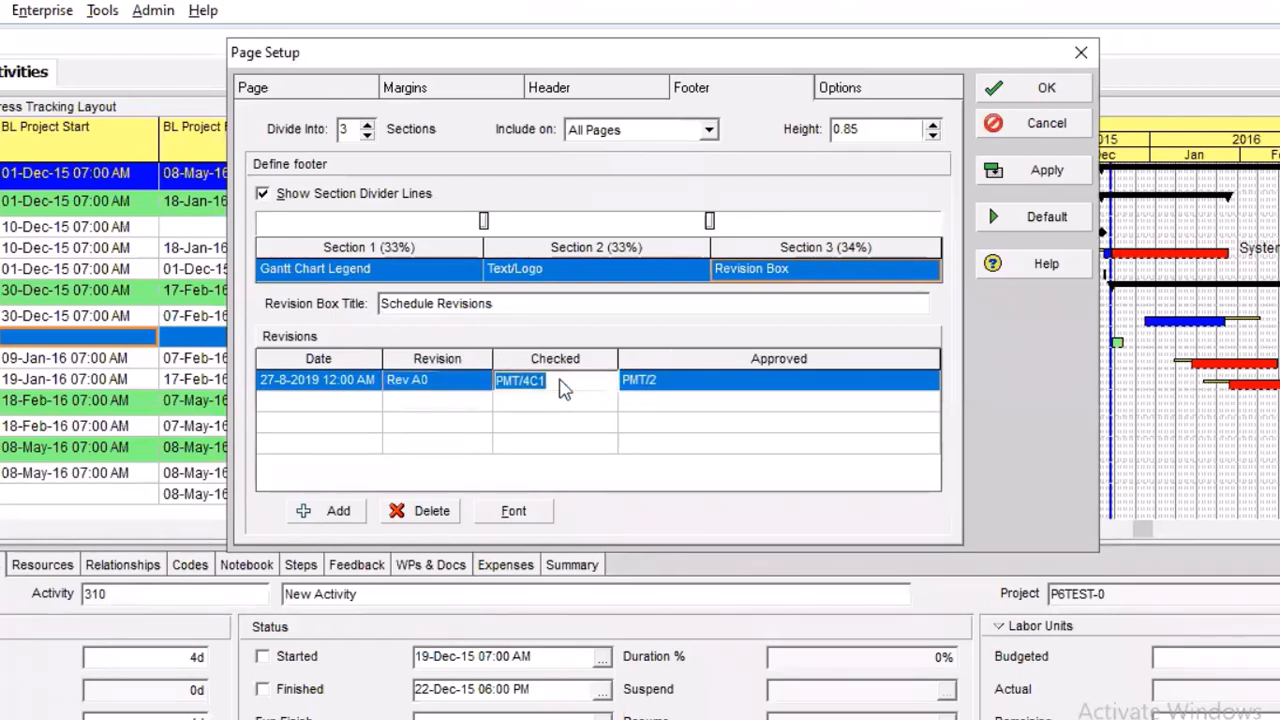
{"action": "left_click_drag", "start_coordinate": [550, 381], "coordinate": [498, 373]}
{"action": "type", "text": "Mr"}
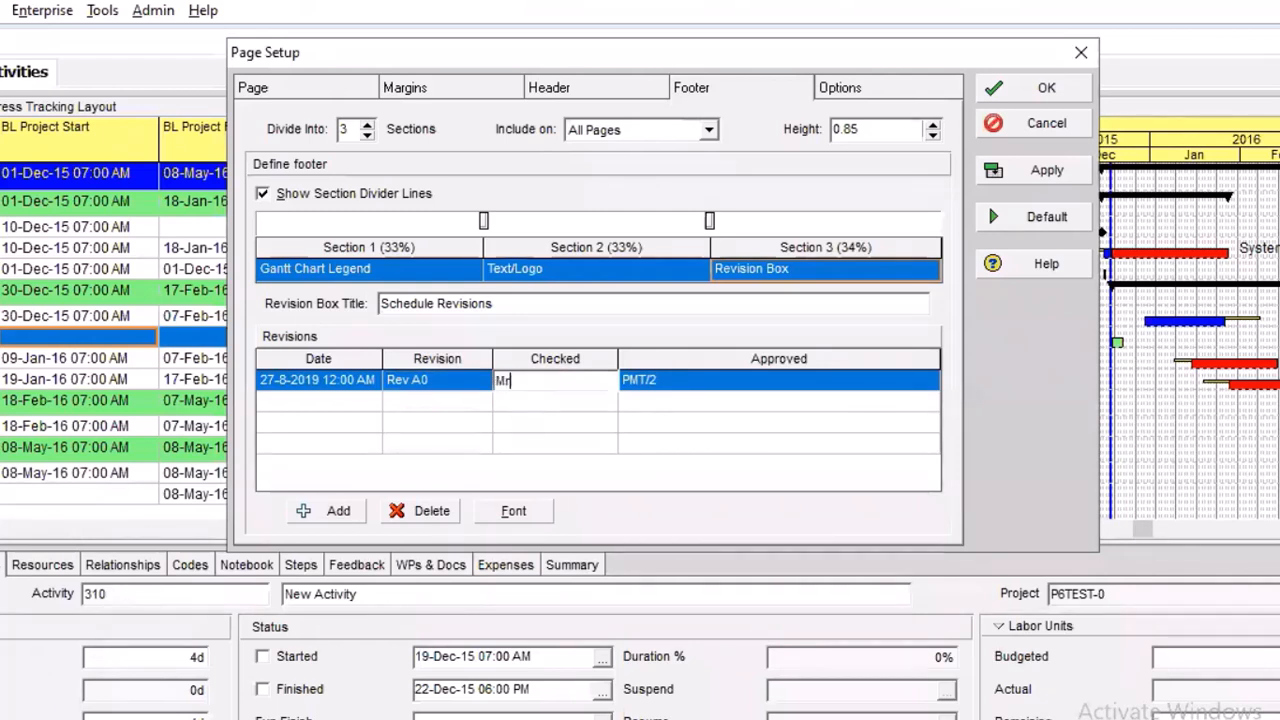
{"action": "type", "text": " Akpan"}
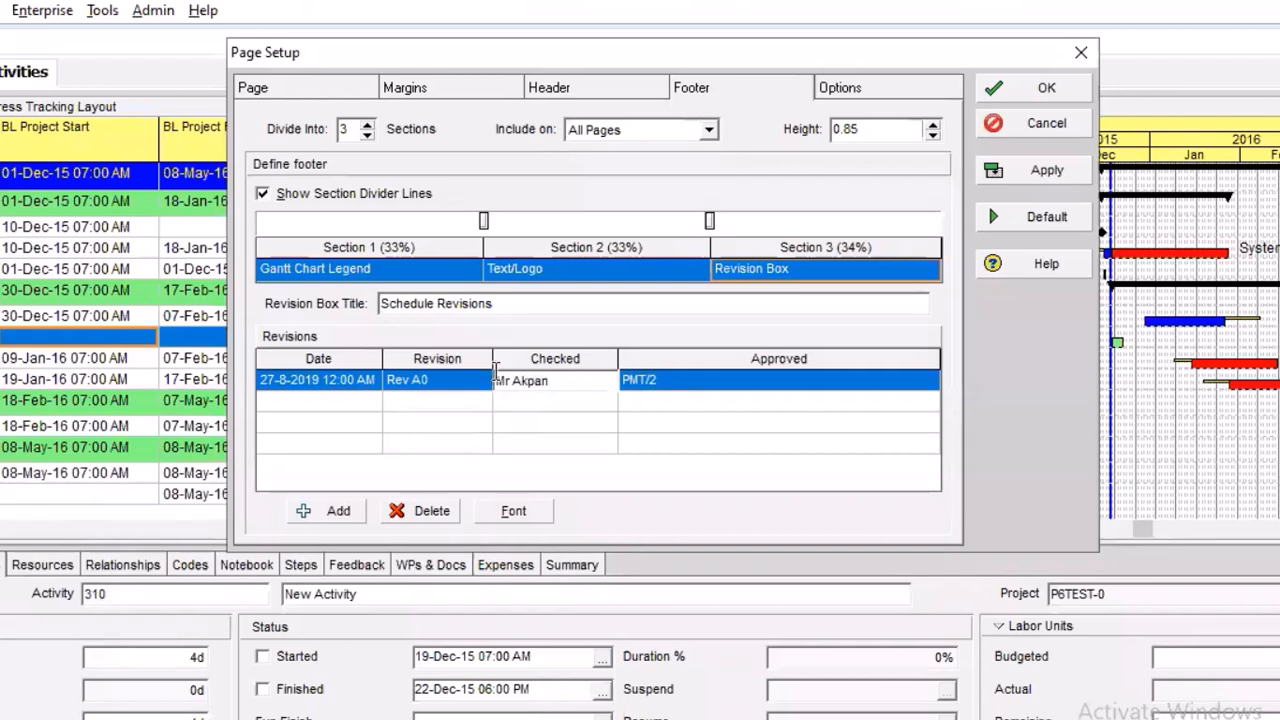
Replace the Rev A0 entry's Approved value with the approver's name and commit the entry
{"action": "left_click", "coordinate": [672, 388]}
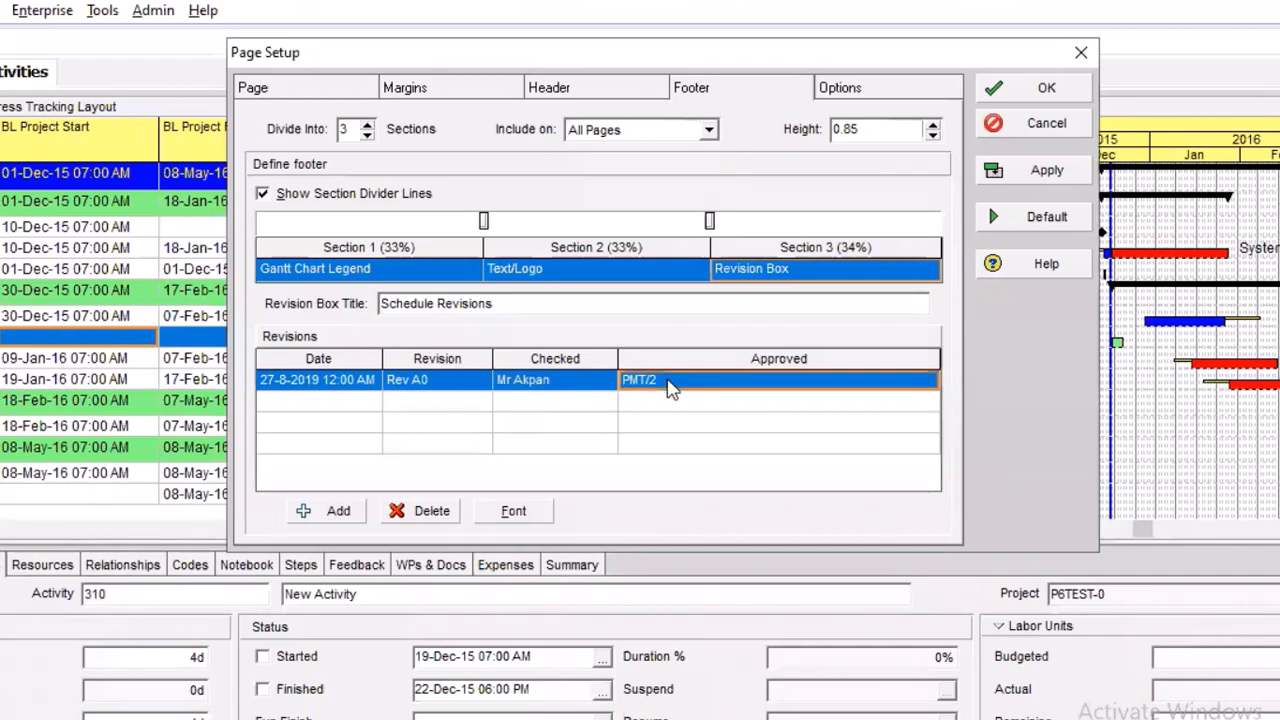
{"action": "left_click", "coordinate": [674, 386]}
{"action": "left_click", "coordinate": [623, 381]}
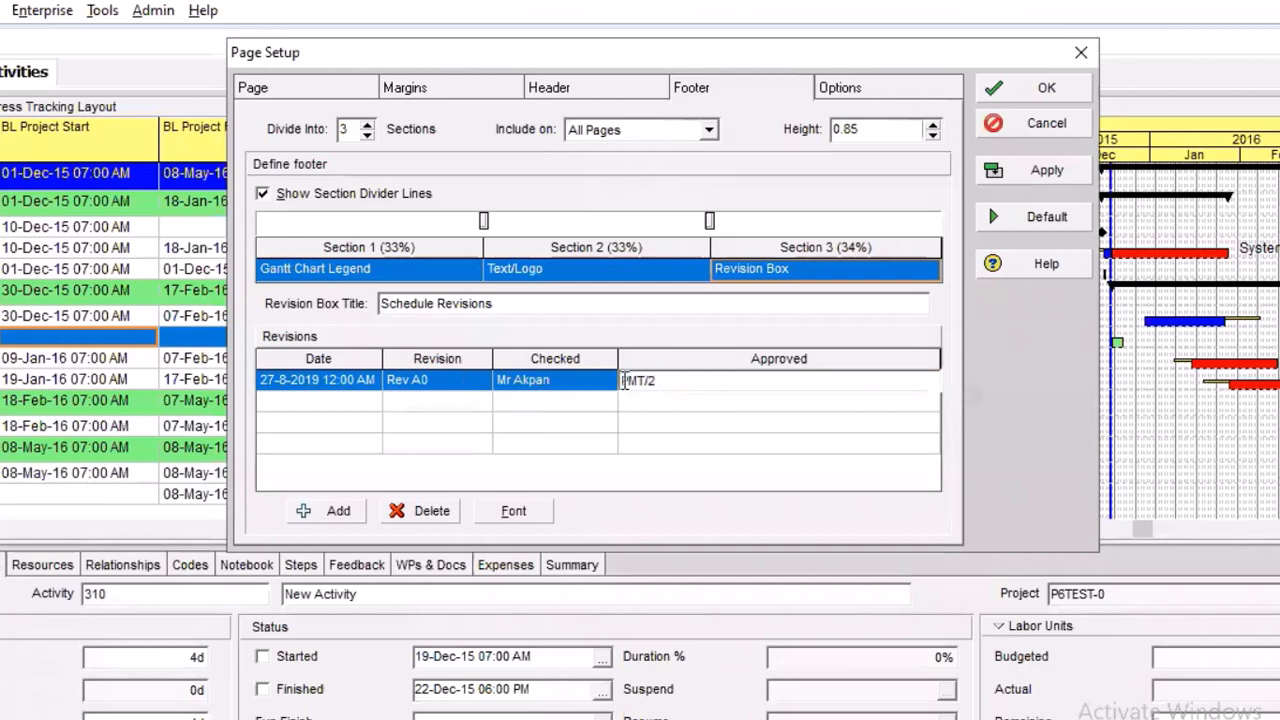
{"action": "double_click", "coordinate": [623, 381]}
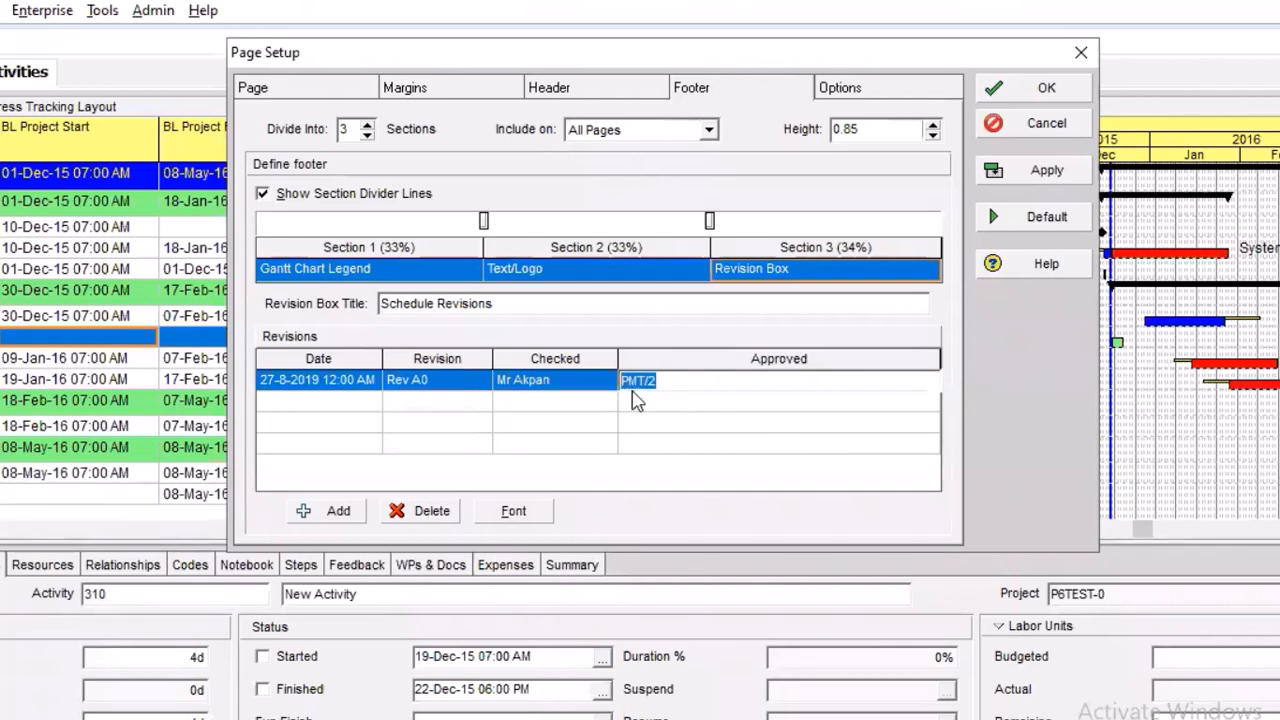
{"action": "type", "text": "Mr Bruno"}
{"action": "left_click", "coordinate": [746, 437]}
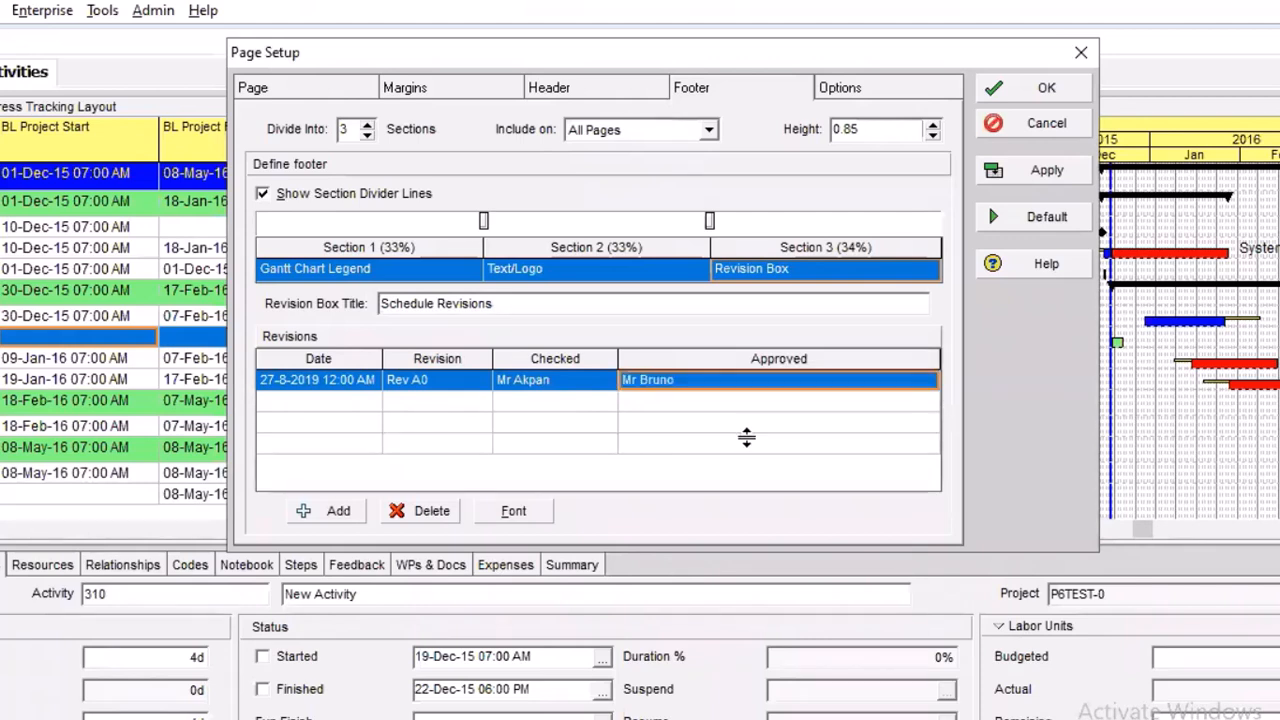
{"action": "left_click", "coordinate": [335, 405]}
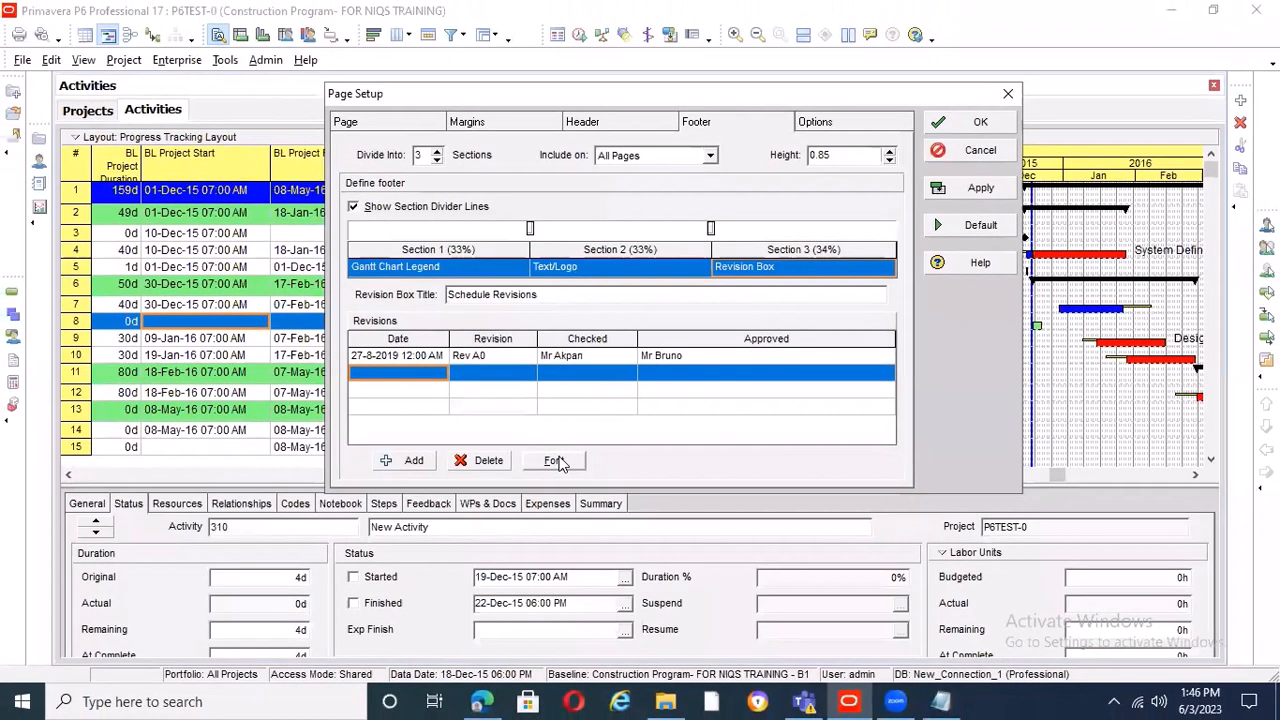
{"action": "left_click", "coordinate": [521, 510]}
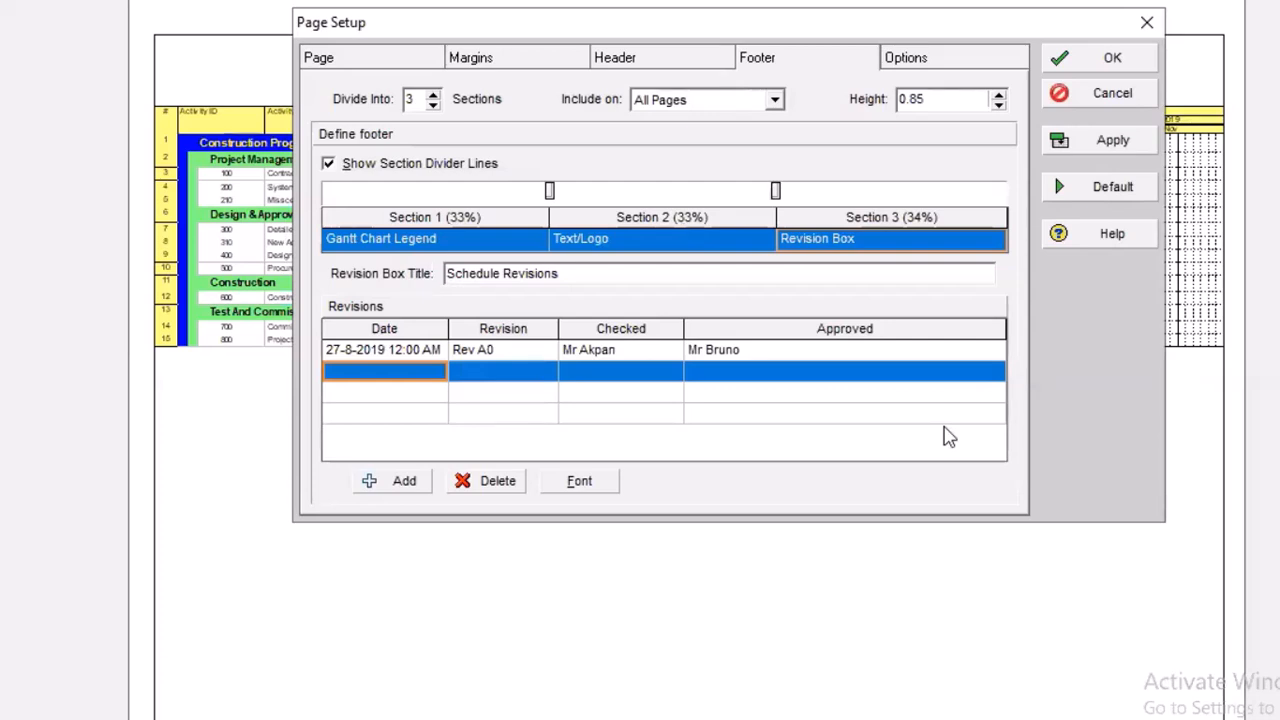
{"action": "left_click", "coordinate": [613, 248]}
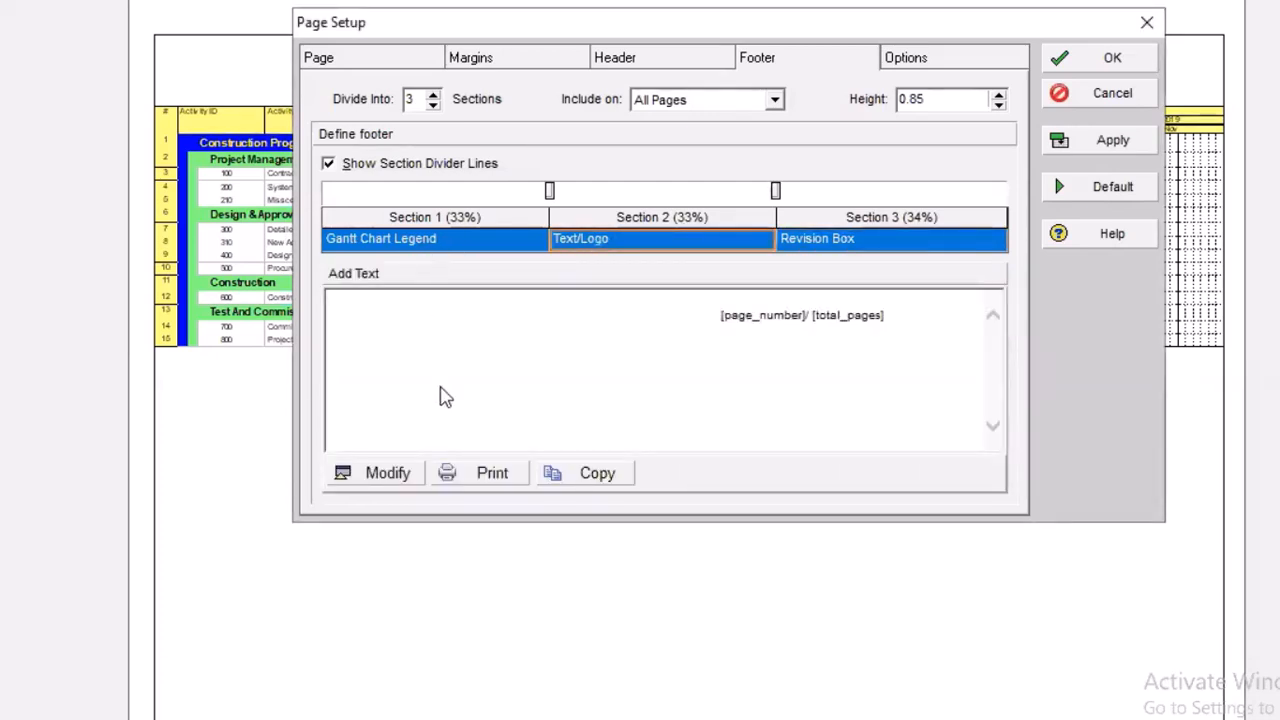
{"action": "left_click", "coordinate": [400, 473]}
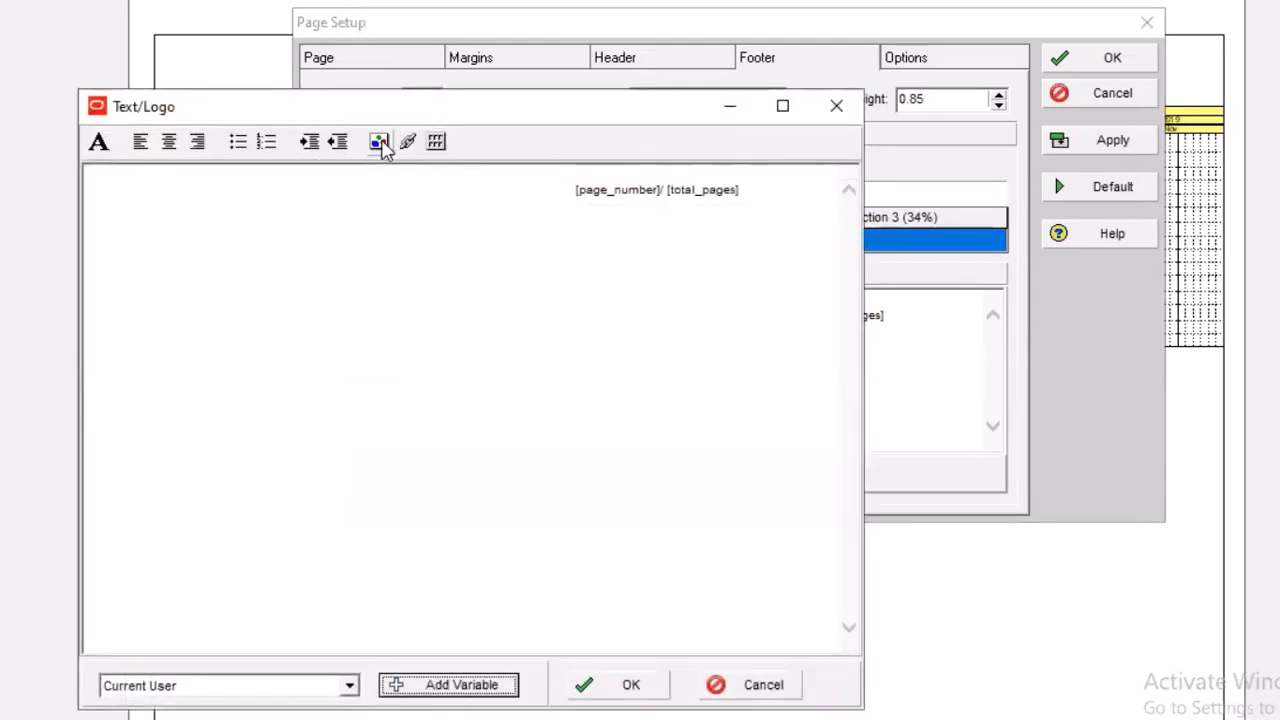
{"action": "left_click", "coordinate": [379, 142]}
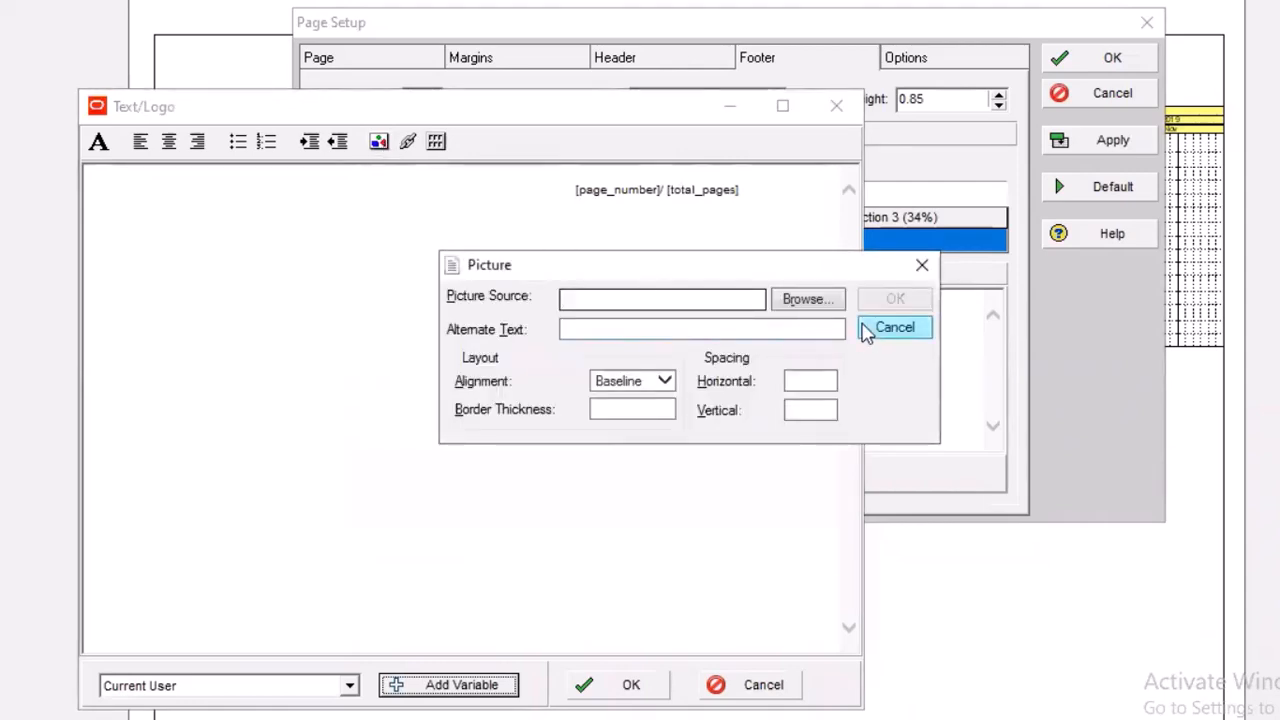
{"action": "left_click", "coordinate": [818, 304]}
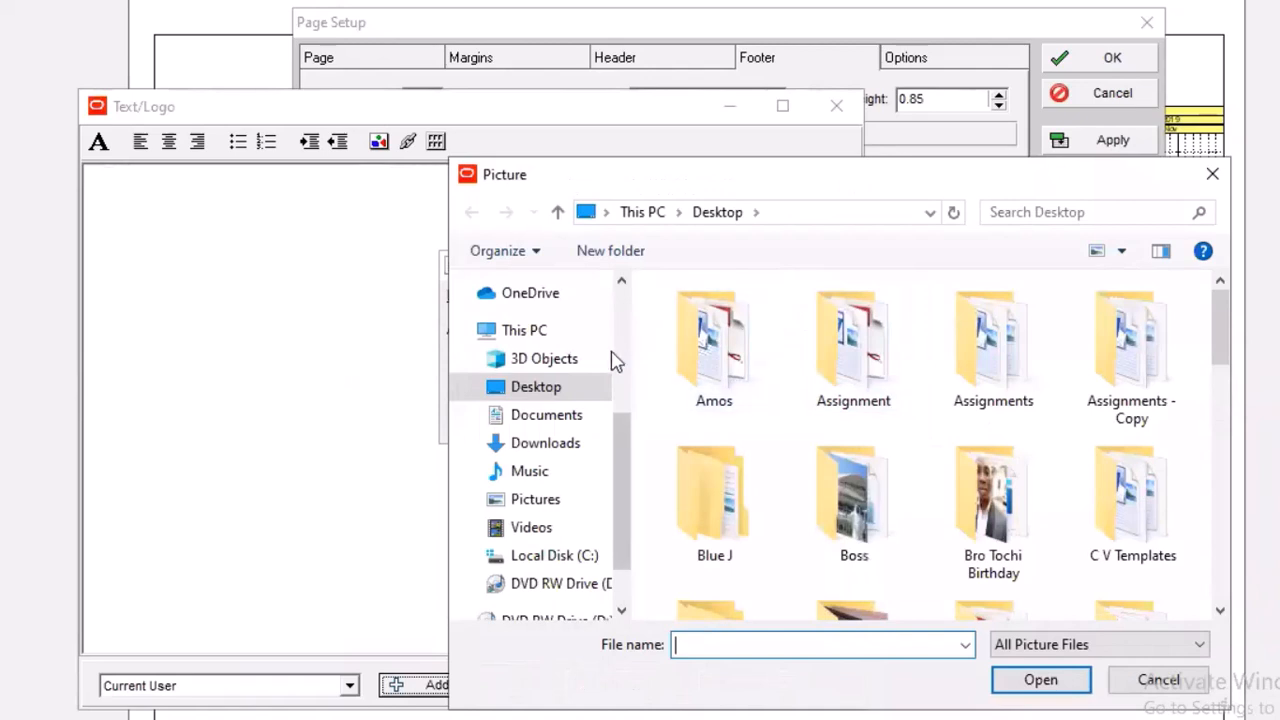
{"action": "left_click", "coordinate": [546, 503]}
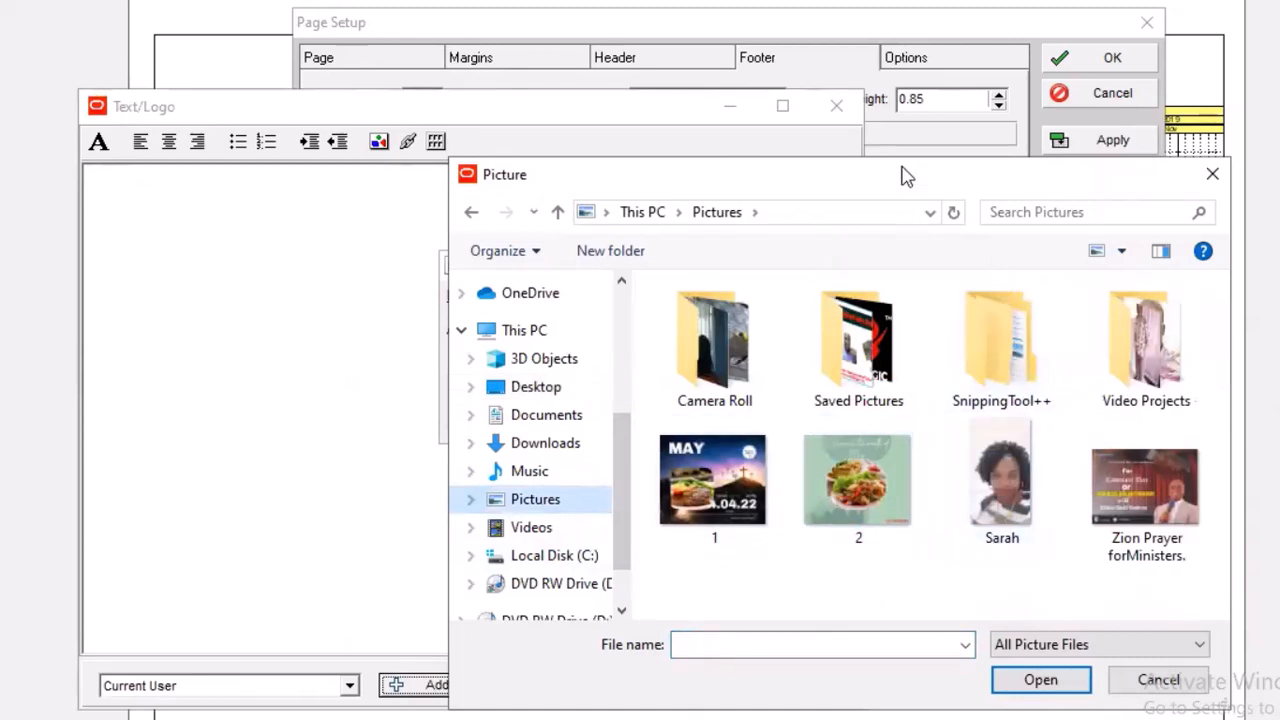
{"action": "left_click_drag", "start_coordinate": [907, 176], "coordinate": [935, 73]}
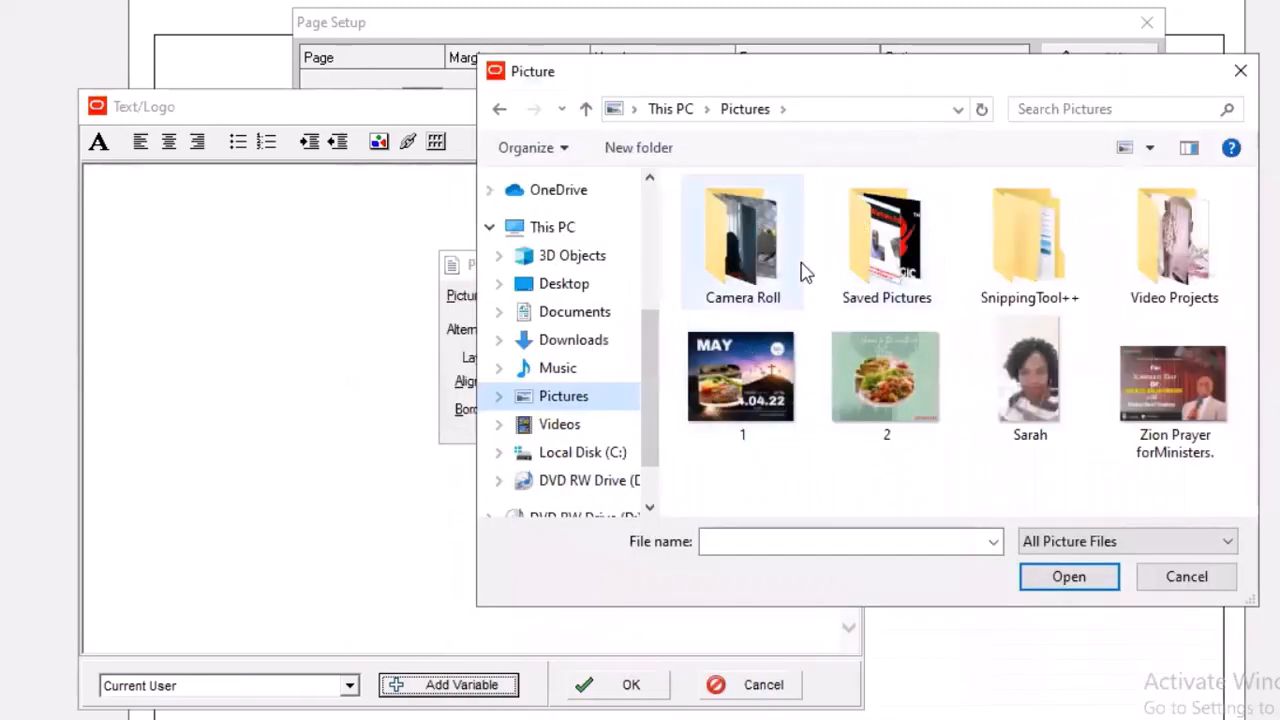
{"action": "double_click", "coordinate": [876, 262]}
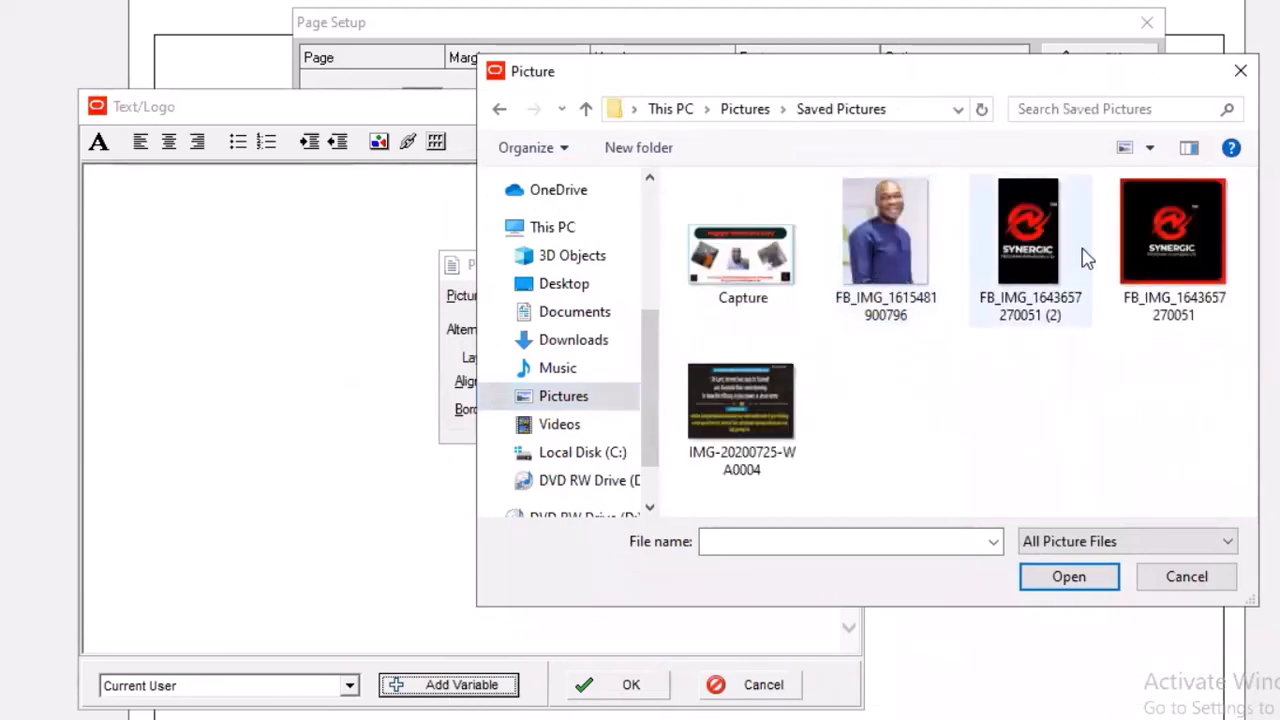
{"action": "left_click", "coordinate": [1039, 223]}
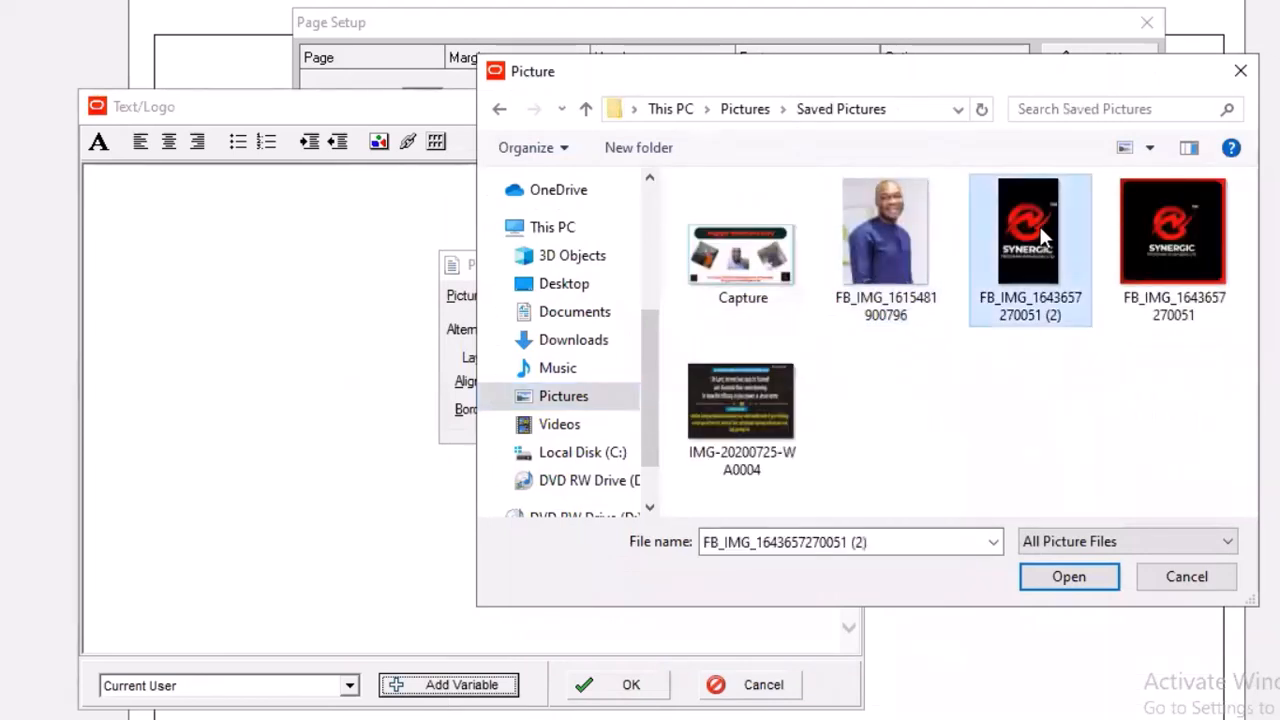
{"action": "left_click", "coordinate": [1089, 584]}
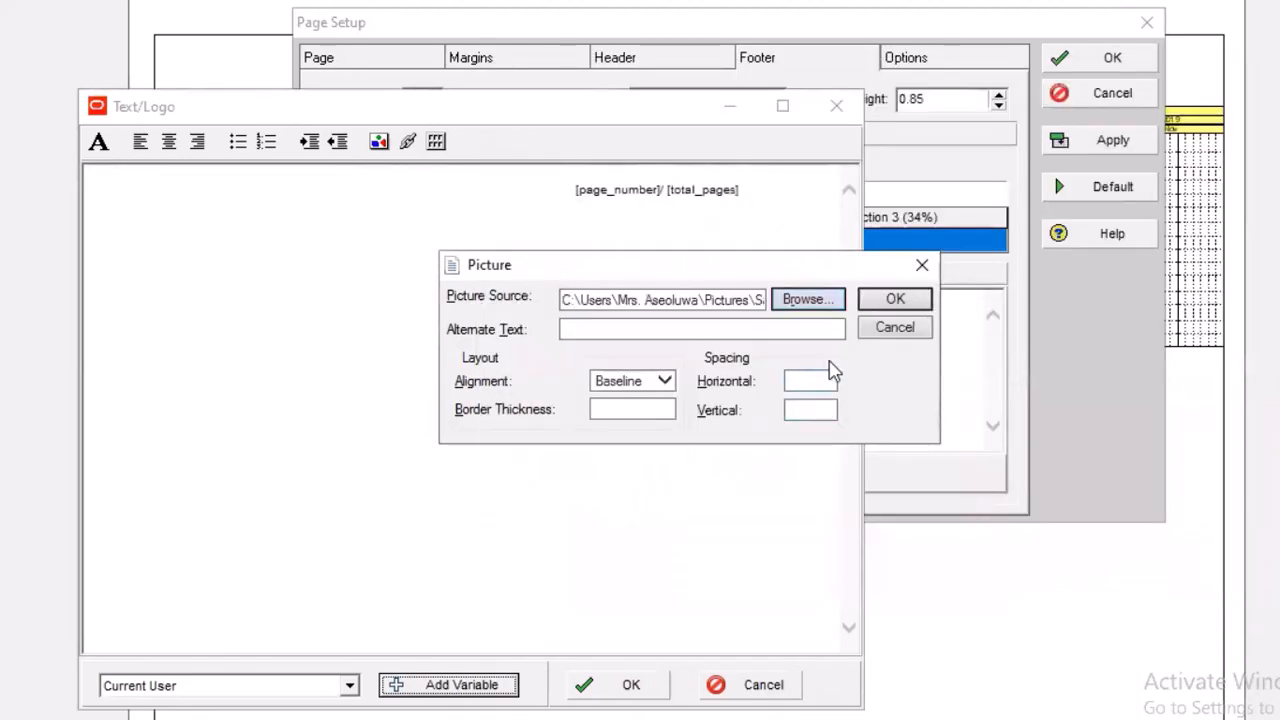
{"action": "left_click", "coordinate": [904, 306]}
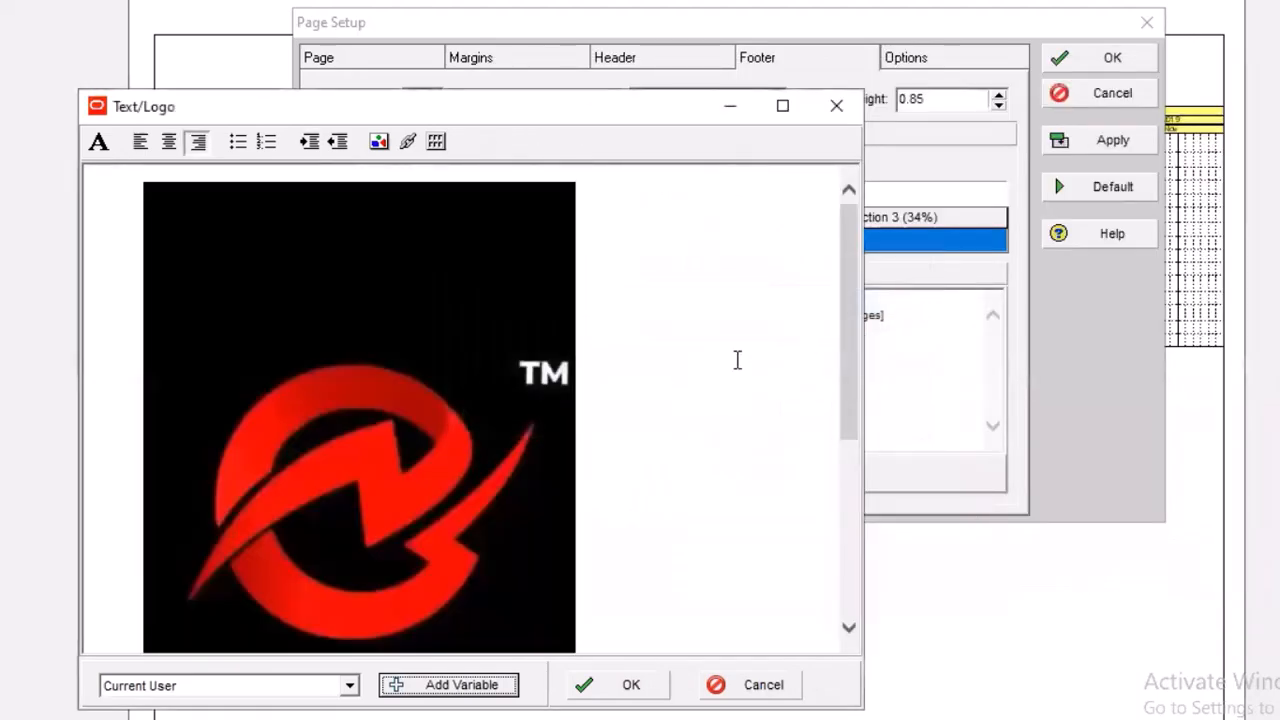
Reposition the inserted Synergic logo within the text line and shrink it to less than half its width and height
{"action": "left_click_drag", "start_coordinate": [493, 336], "coordinate": [610, 325]}
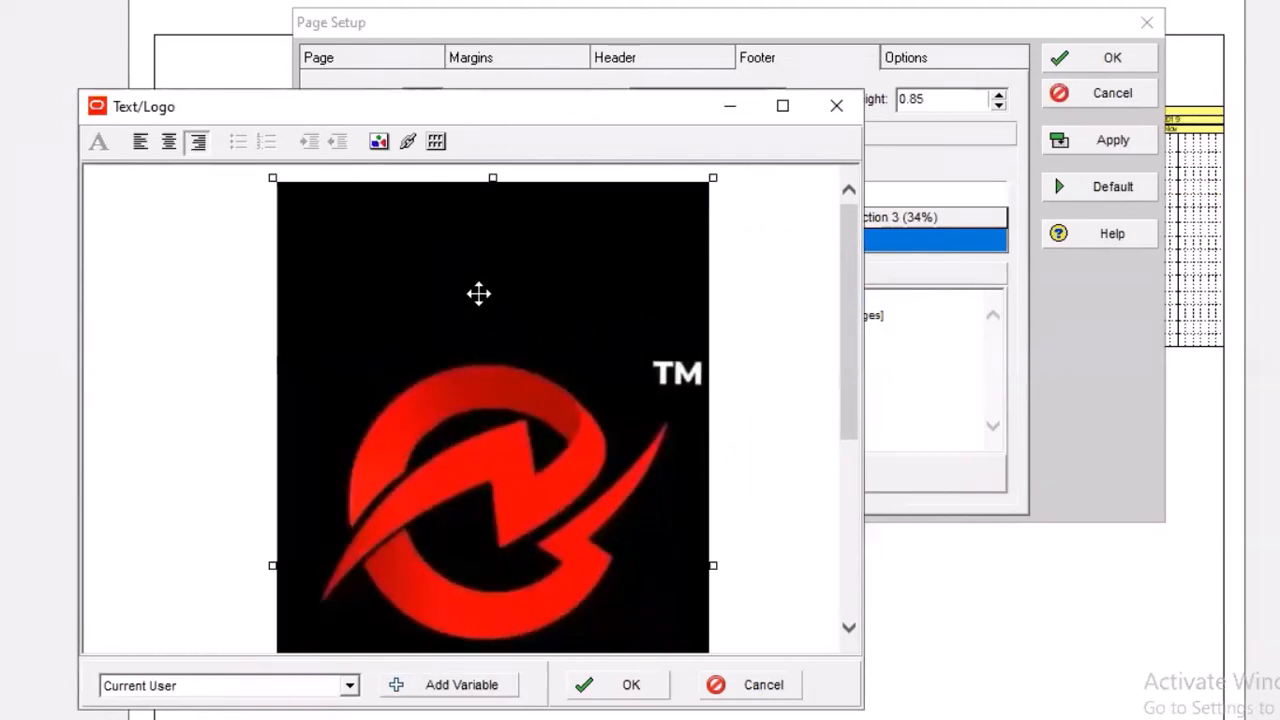
{"action": "left_click_drag", "start_coordinate": [477, 294], "coordinate": [606, 380]}
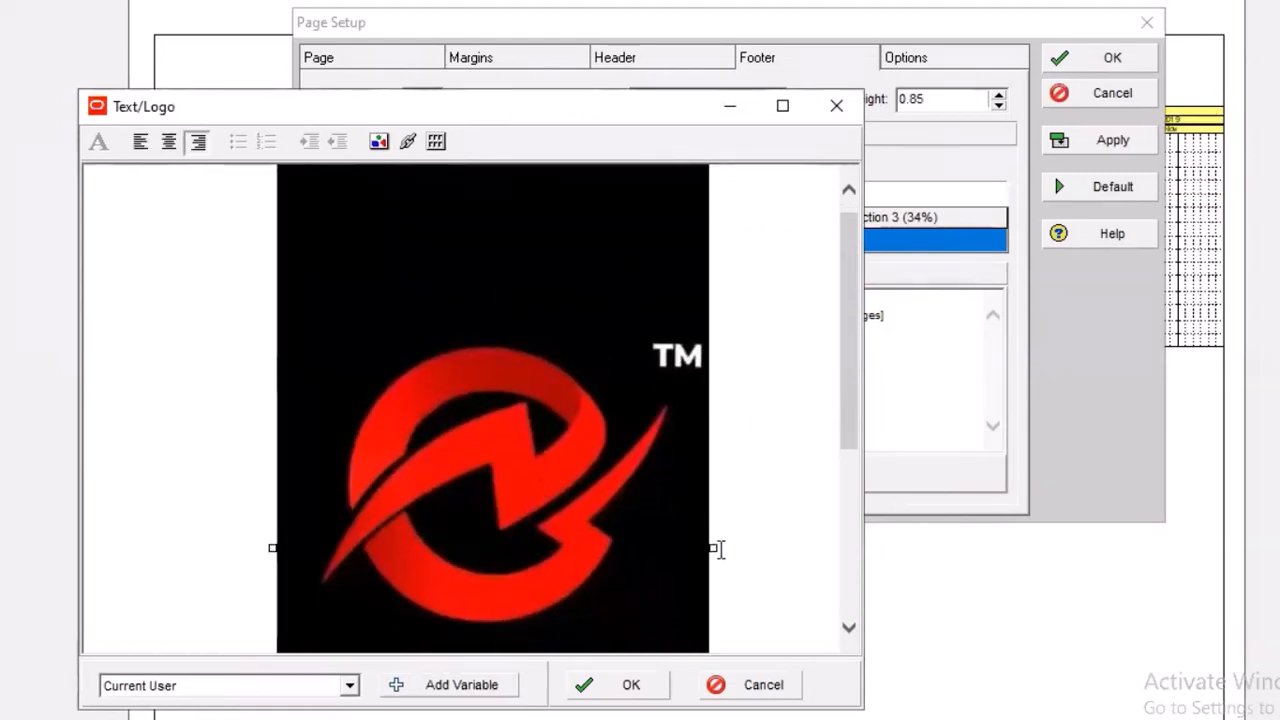
{"action": "left_click_drag", "start_coordinate": [713, 548], "coordinate": [629, 460]}
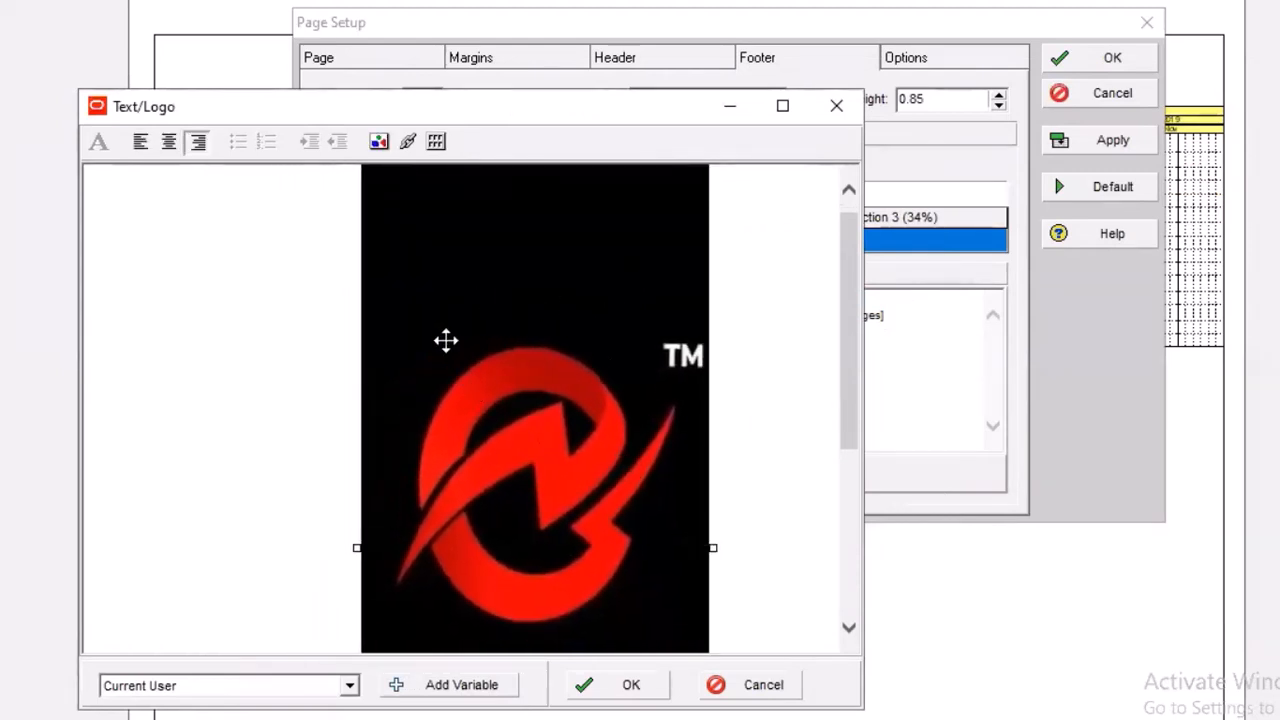
{"action": "left_click_drag", "start_coordinate": [358, 179], "coordinate": [509, 342]}
{"action": "left_click_drag", "start_coordinate": [606, 177], "coordinate": [571, 381]}
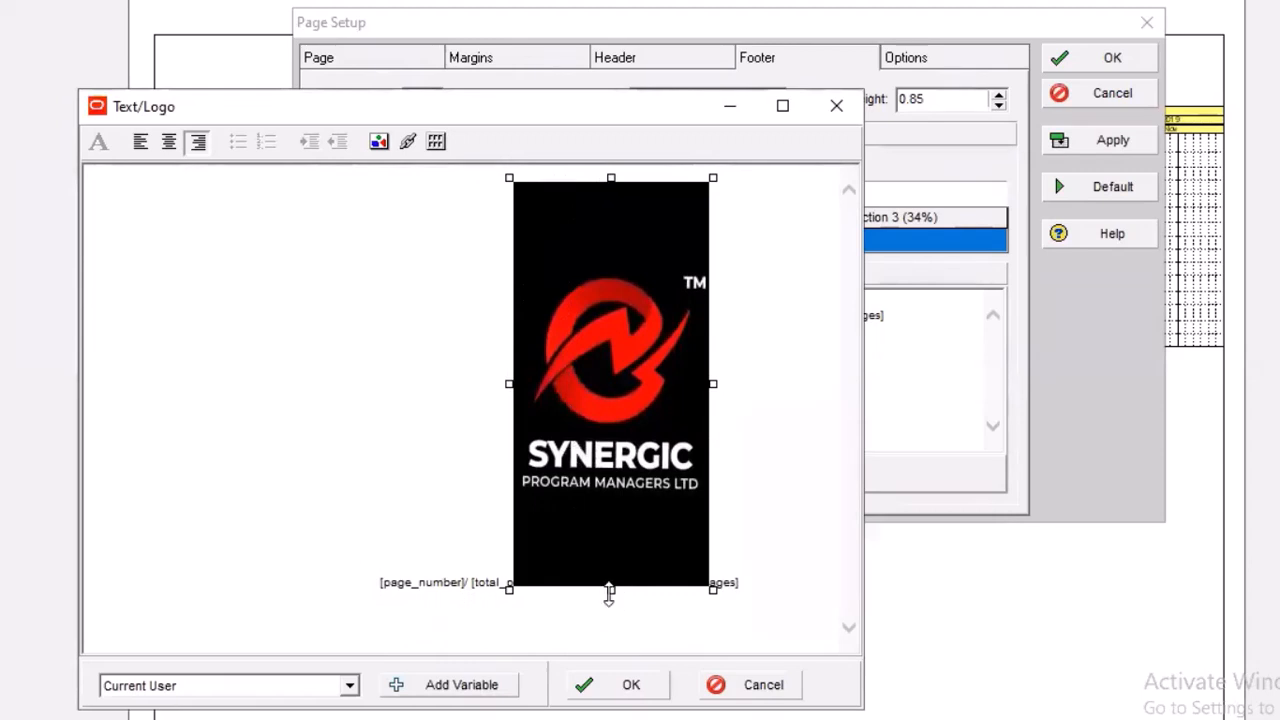
{"action": "left_click_drag", "start_coordinate": [609, 592], "coordinate": [614, 483]}
Delete the page number and total pages text on both sides of the logo, keeping the logo itself
{"action": "left_click_drag", "start_coordinate": [380, 466], "coordinate": [646, 480]}
{"action": "left_click", "coordinate": [776, 470]}
{"action": "left_click_drag", "start_coordinate": [755, 466], "coordinate": [732, 475]}
{"action": "left_click", "coordinate": [752, 467]}
{"action": "left_click", "coordinate": [664, 386]}
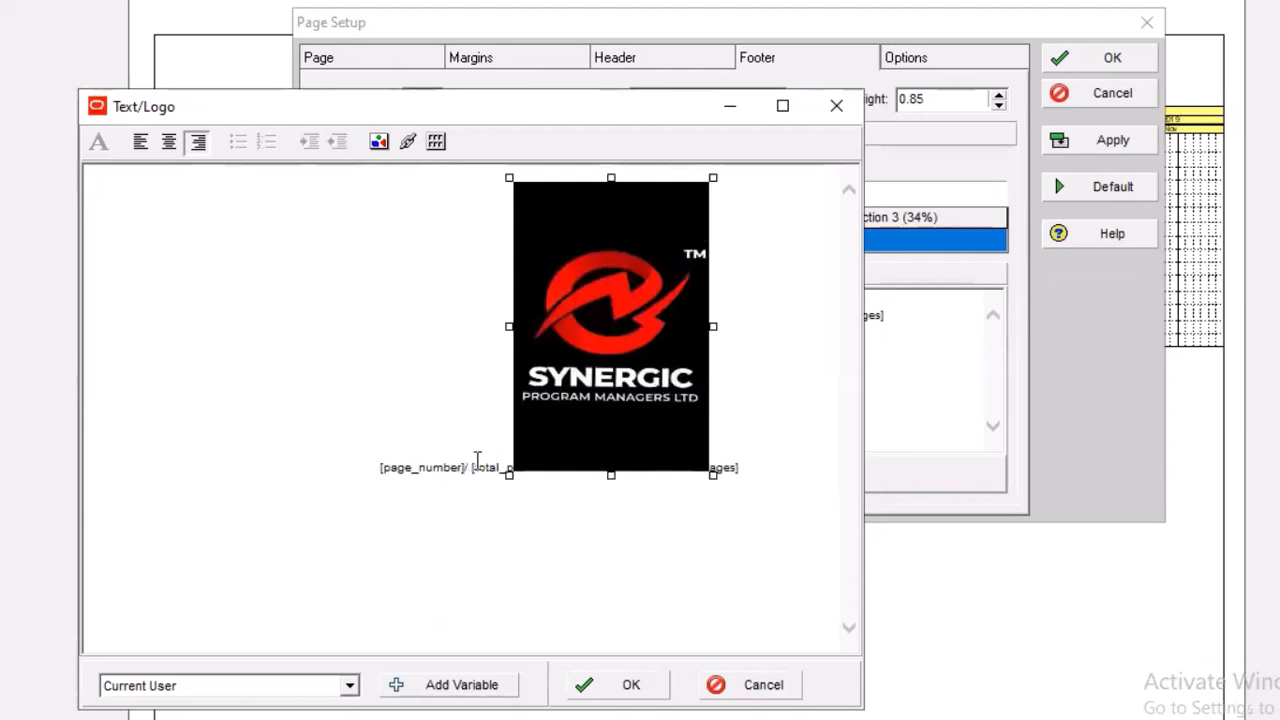
{"action": "left_click_drag", "start_coordinate": [499, 471], "coordinate": [375, 478]}
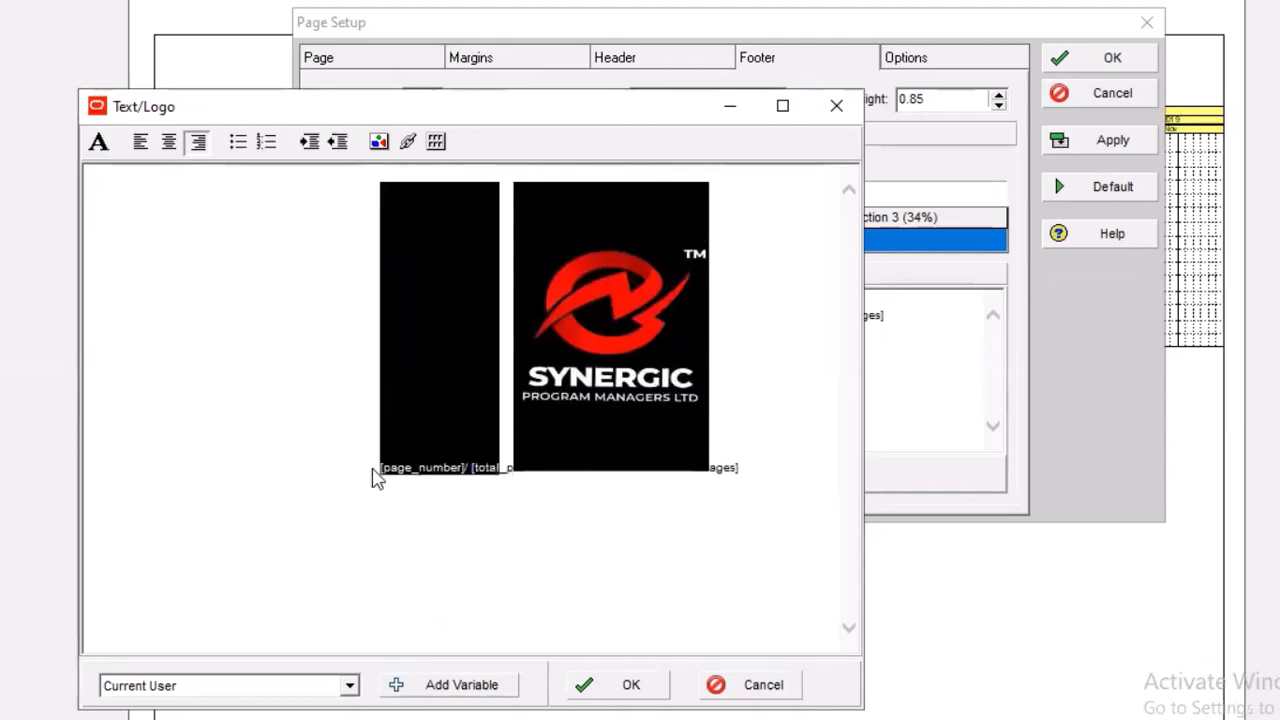
{"action": "key", "text": "Delete"}
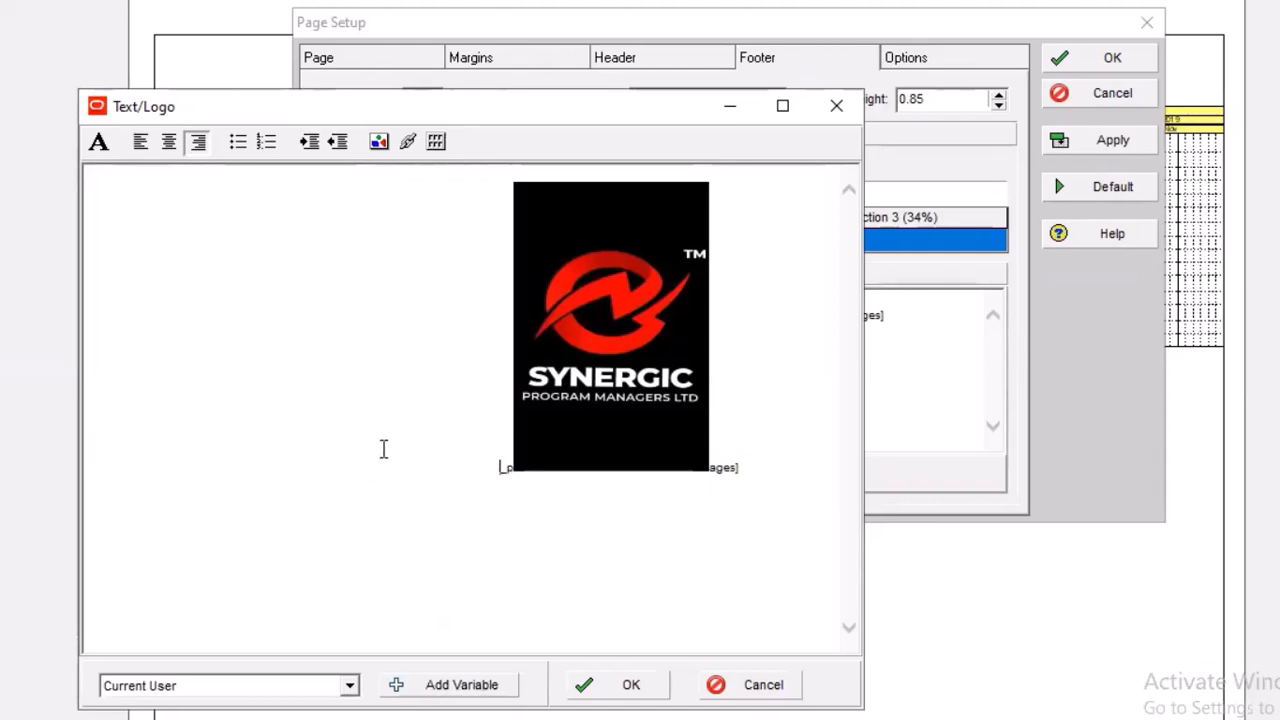
{"action": "left_click_drag", "start_coordinate": [513, 469], "coordinate": [512, 469]}
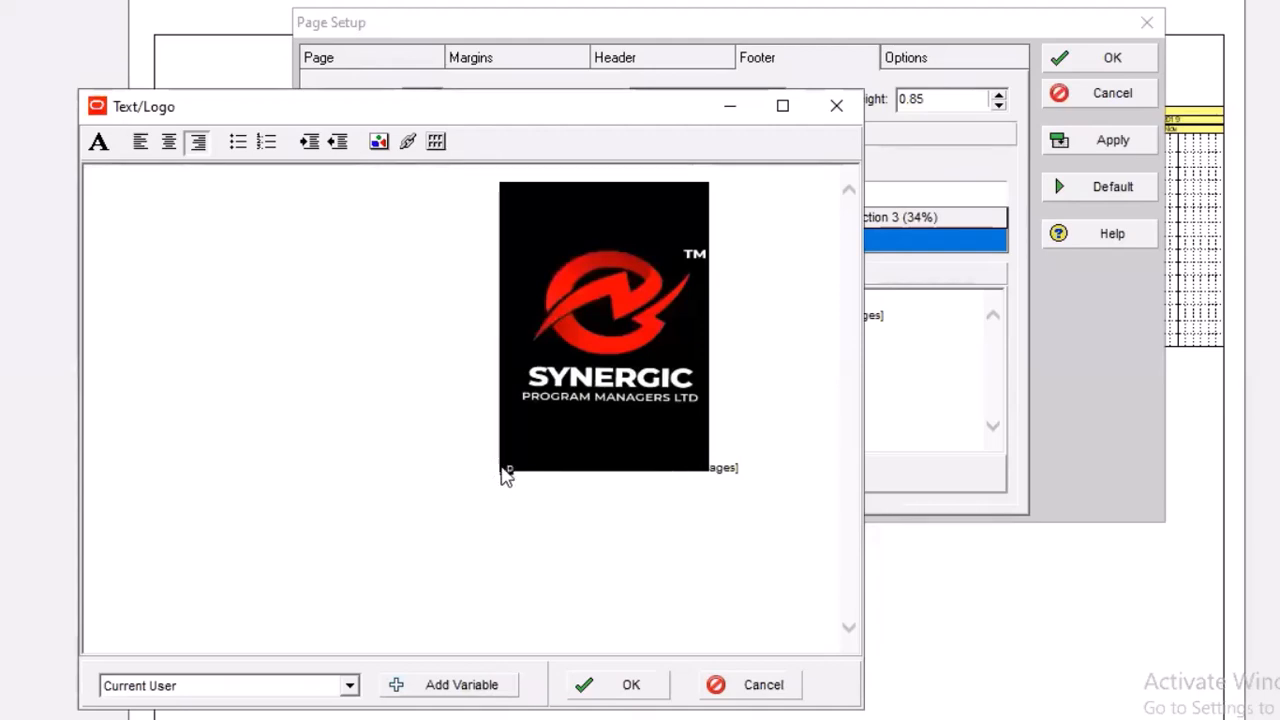
{"action": "key", "text": "Delete"}
{"action": "left_click_drag", "start_coordinate": [747, 470], "coordinate": [718, 476]}
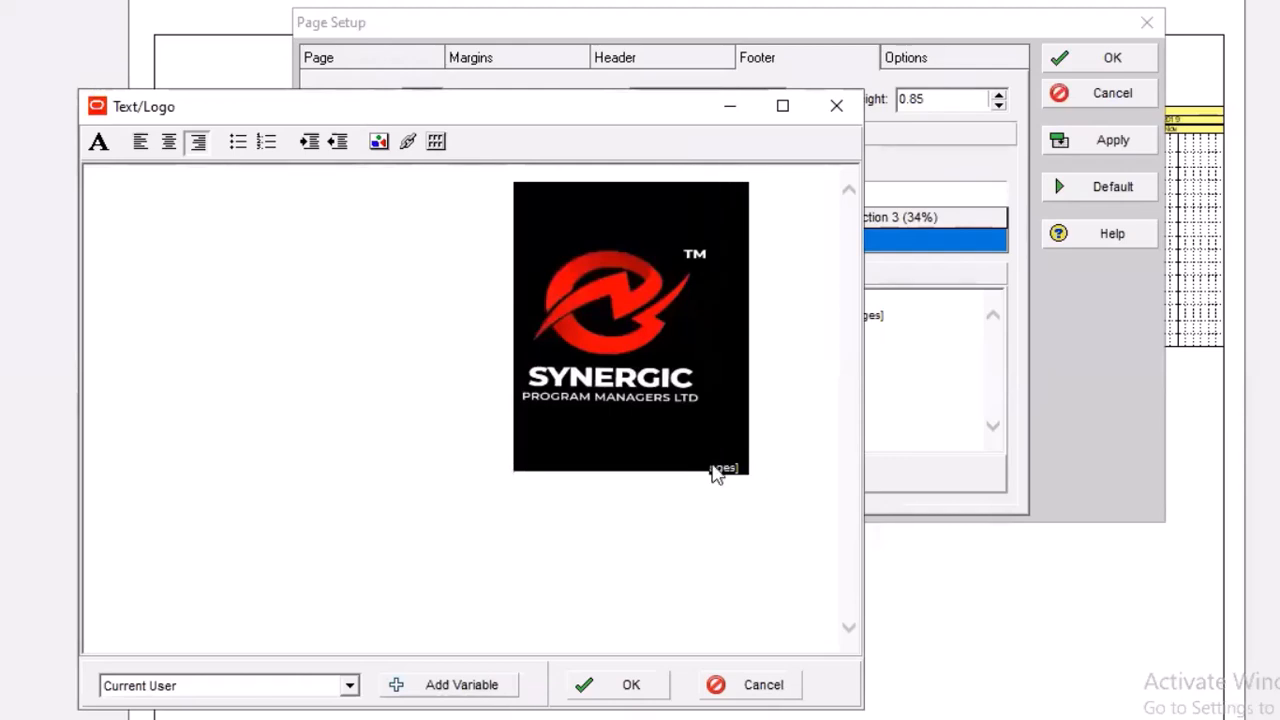
{"action": "key", "text": "Delete"}
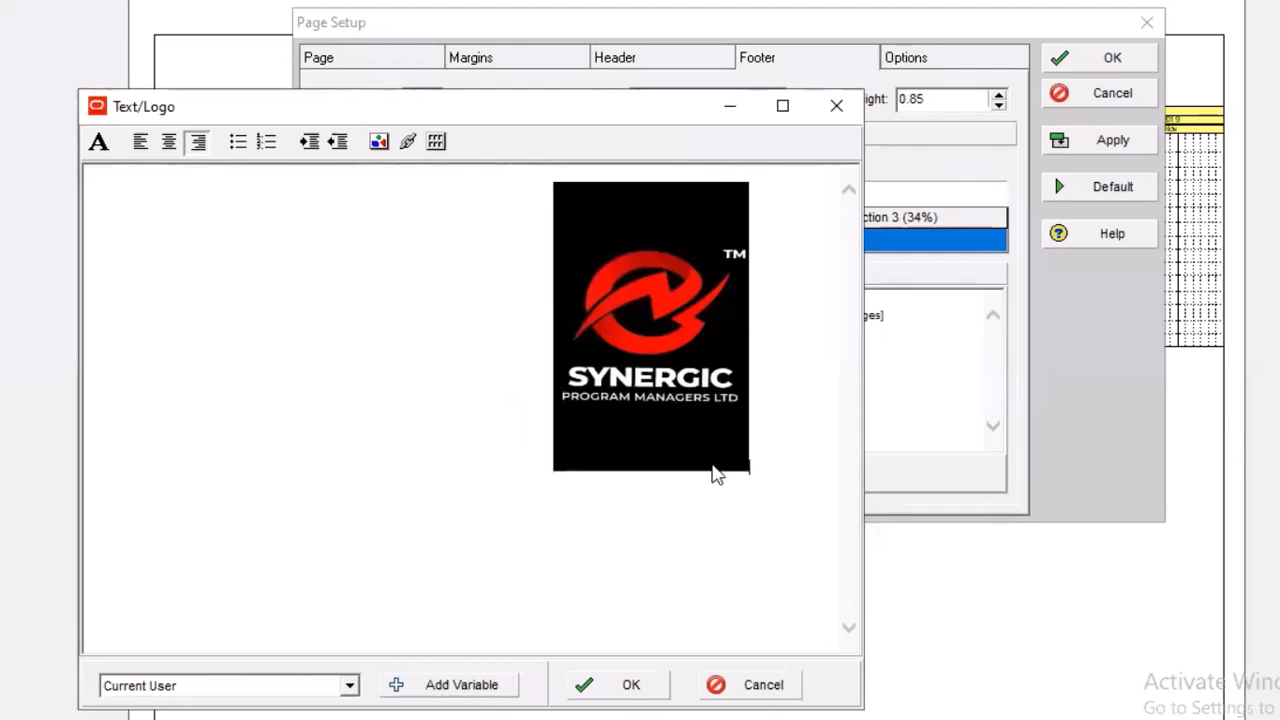
Shift the logo slightly further right and reduce its height to about half, keeping its width
{"action": "left_click", "coordinate": [766, 511]}
{"action": "left_click_drag", "start_coordinate": [704, 377], "coordinate": [762, 378]}
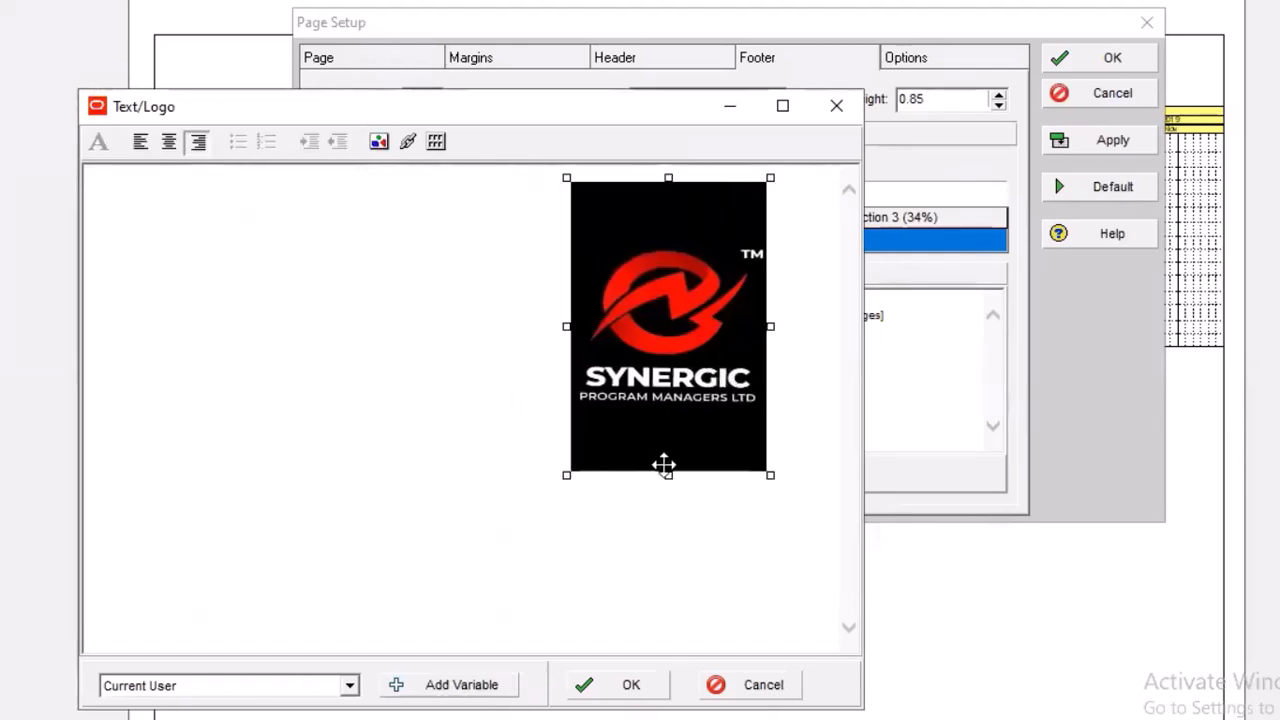
{"action": "left_click", "coordinate": [671, 483]}
{"action": "left_click", "coordinate": [686, 451]}
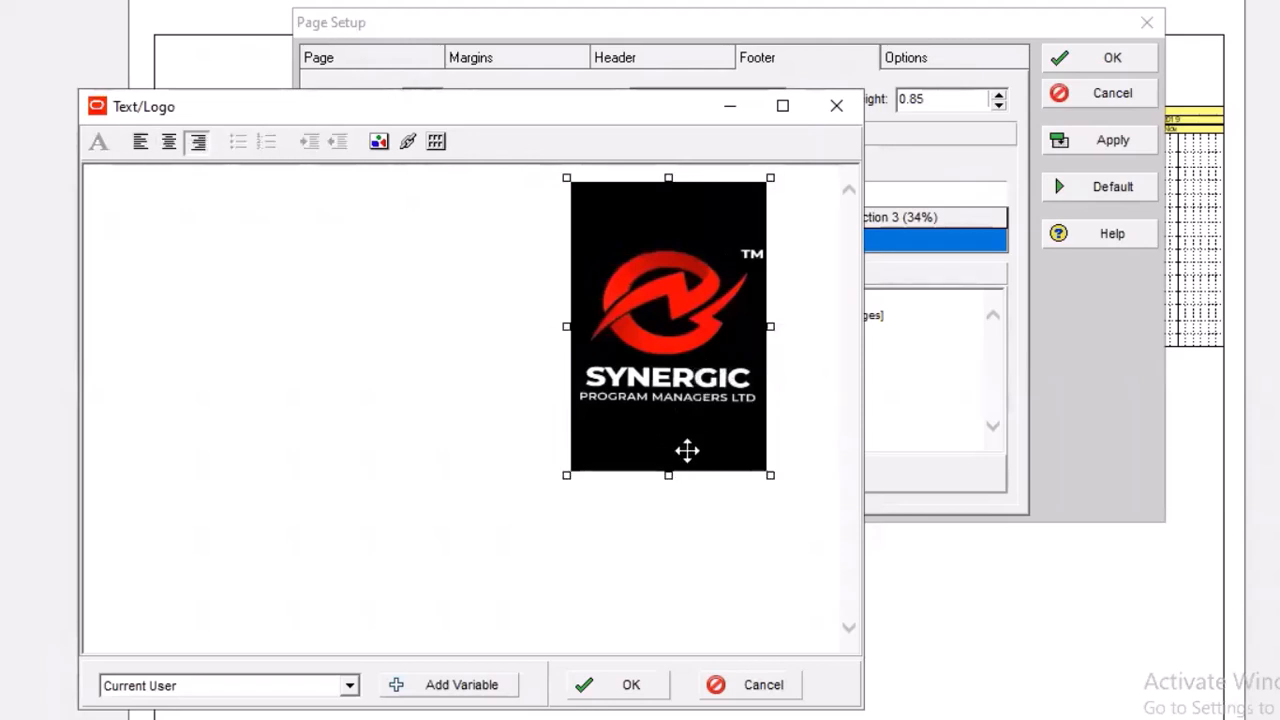
{"action": "left_click_drag", "start_coordinate": [669, 480], "coordinate": [703, 334]}
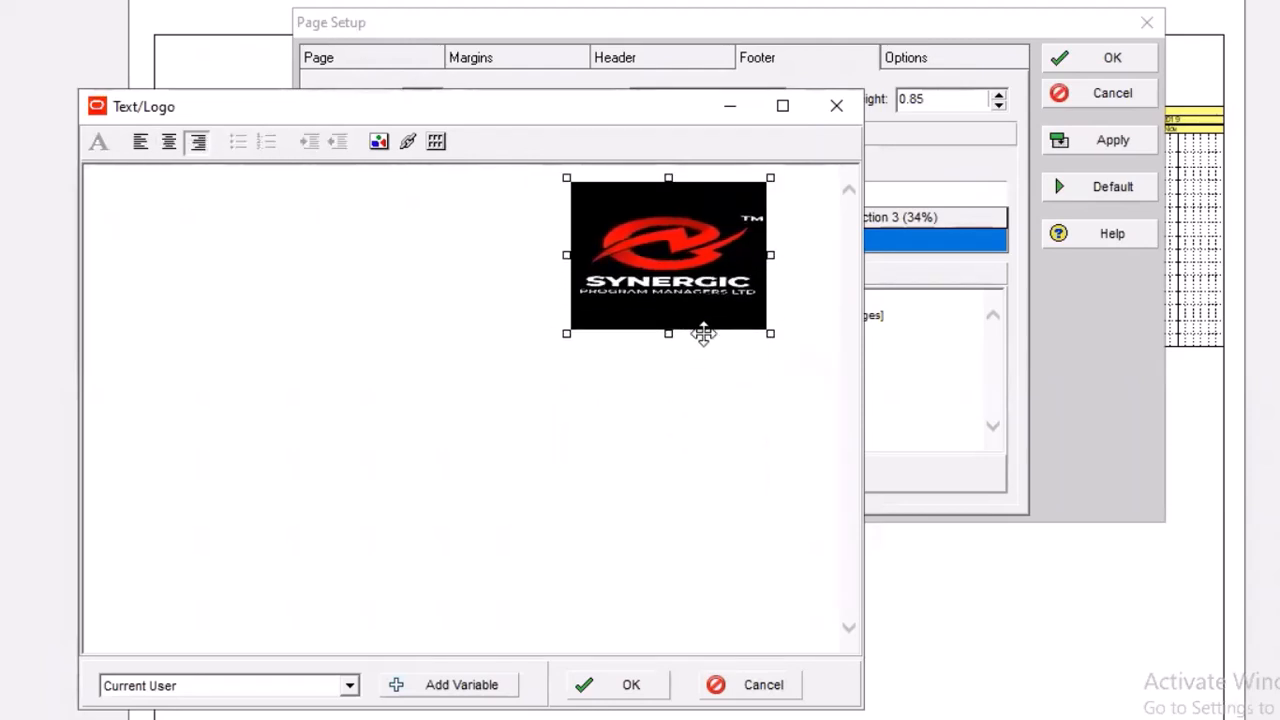
Narrow the footer logo to about two-thirds of its width, keeping its height, and apply the footer to the page
{"action": "left_click_drag", "start_coordinate": [566, 255], "coordinate": [780, 255]}
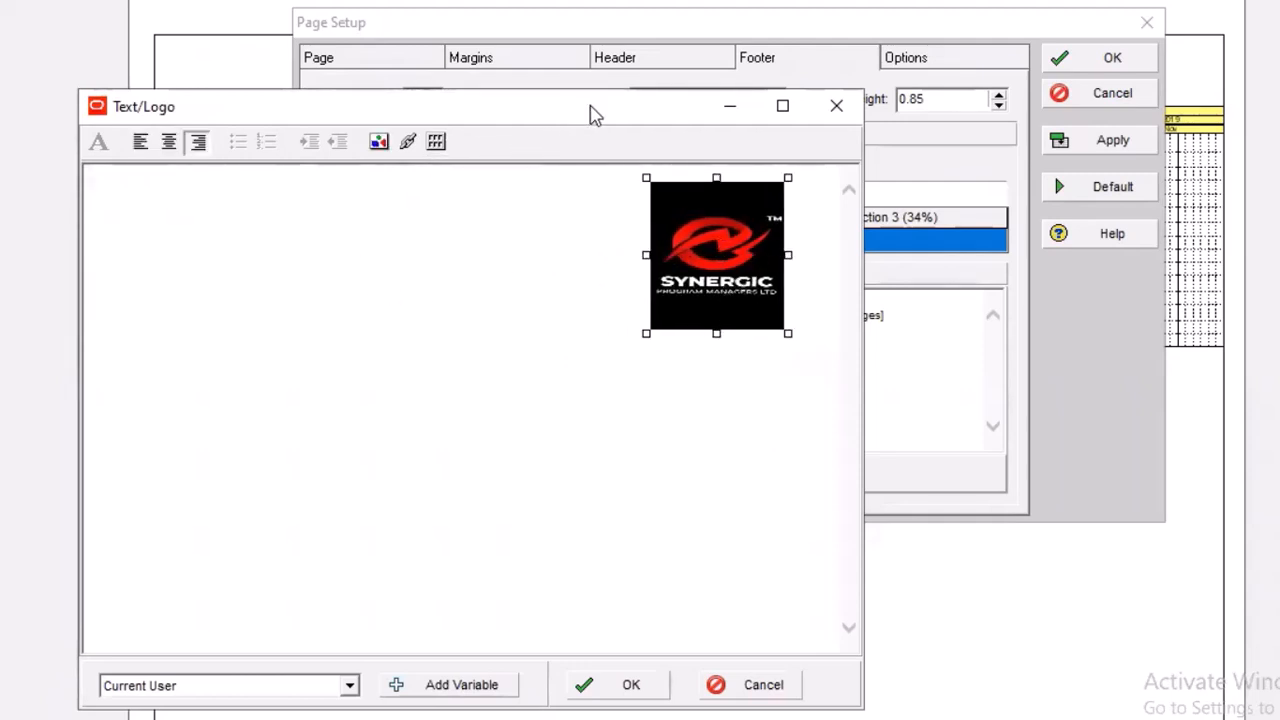
{"action": "left_click_drag", "start_coordinate": [594, 112], "coordinate": [744, 60]}
{"action": "left_click", "coordinate": [777, 638]}
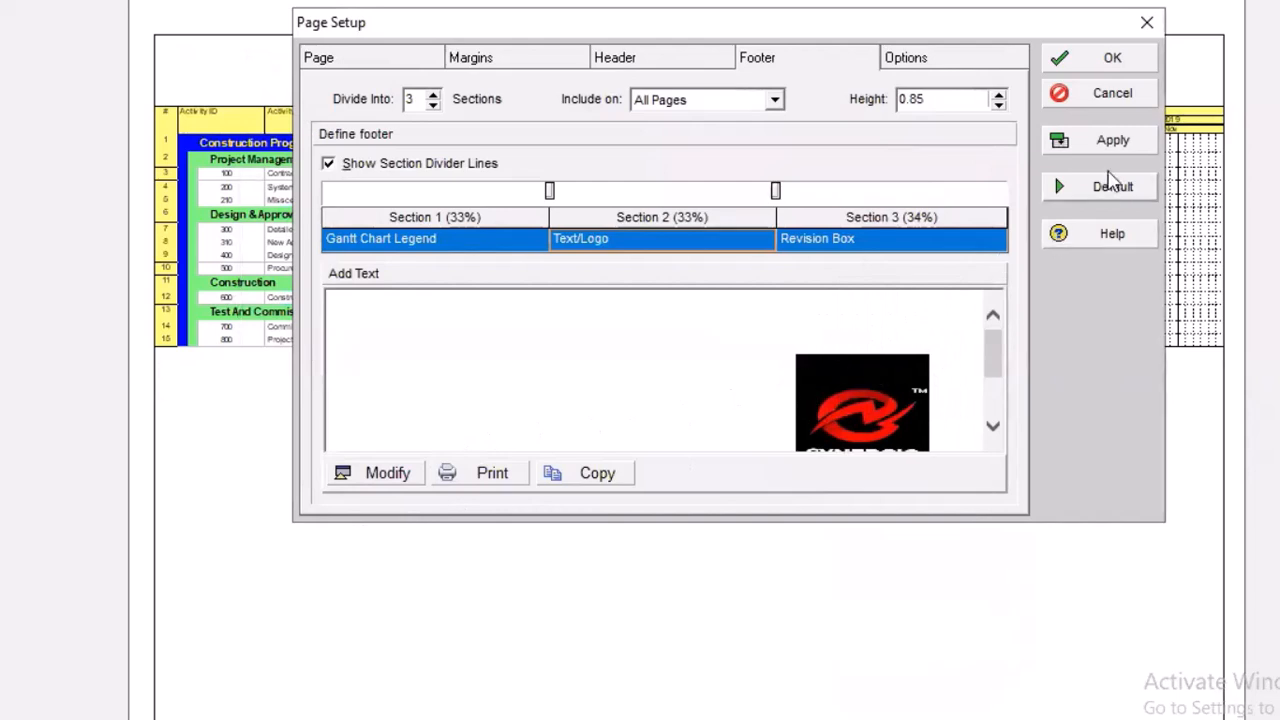
{"action": "left_click", "coordinate": [1127, 144]}
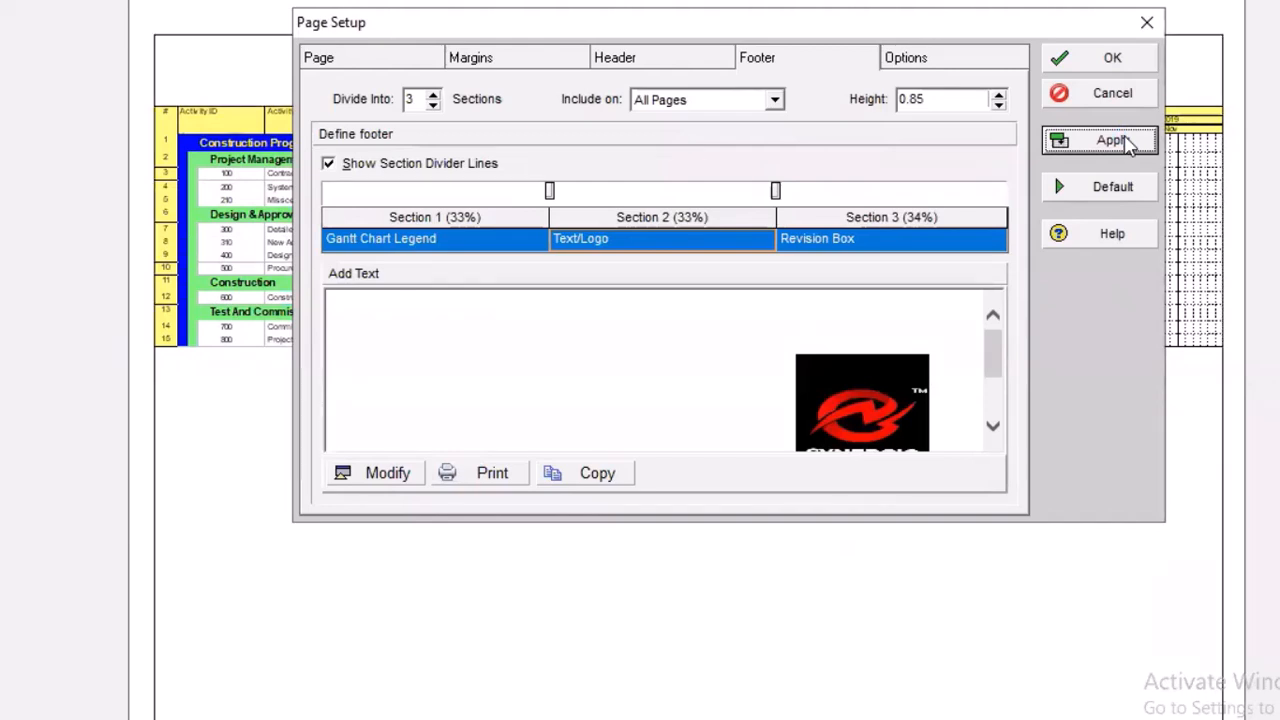
{"action": "left_click", "coordinate": [1118, 62]}
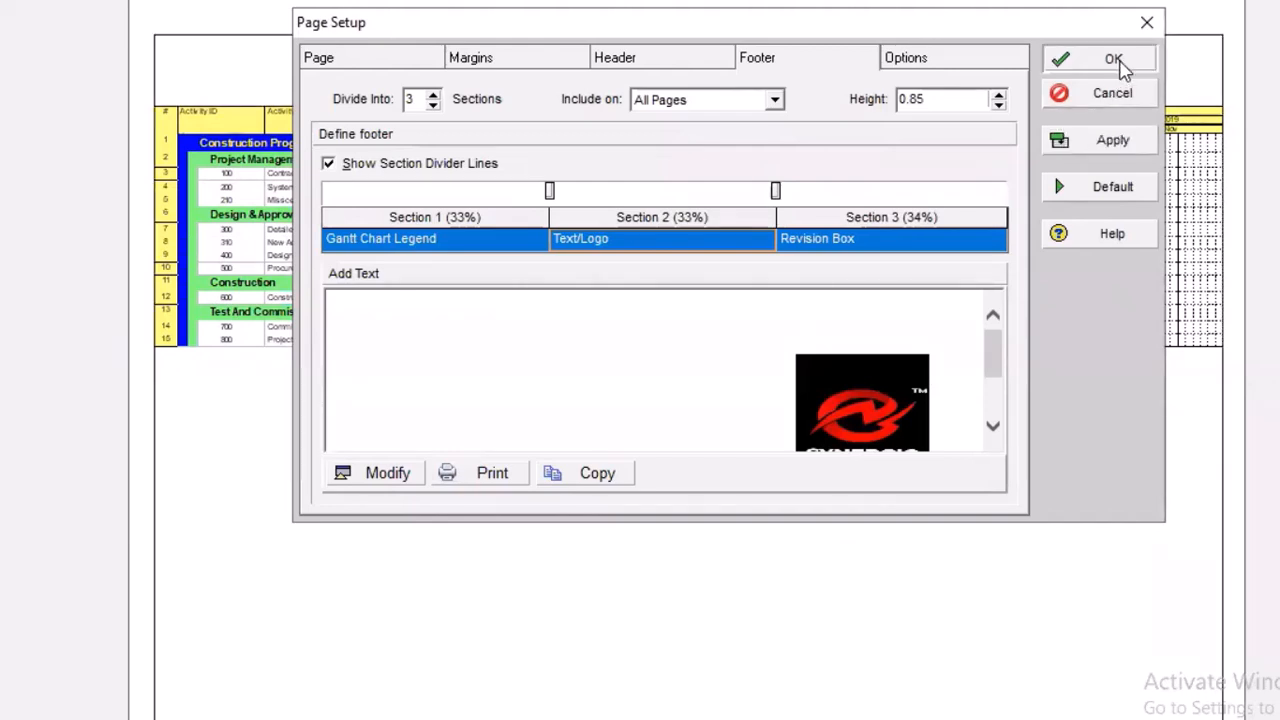
{"action": "scroll", "coordinate": [688, 360], "scroll_direction": "down", "scroll_amount": 5}
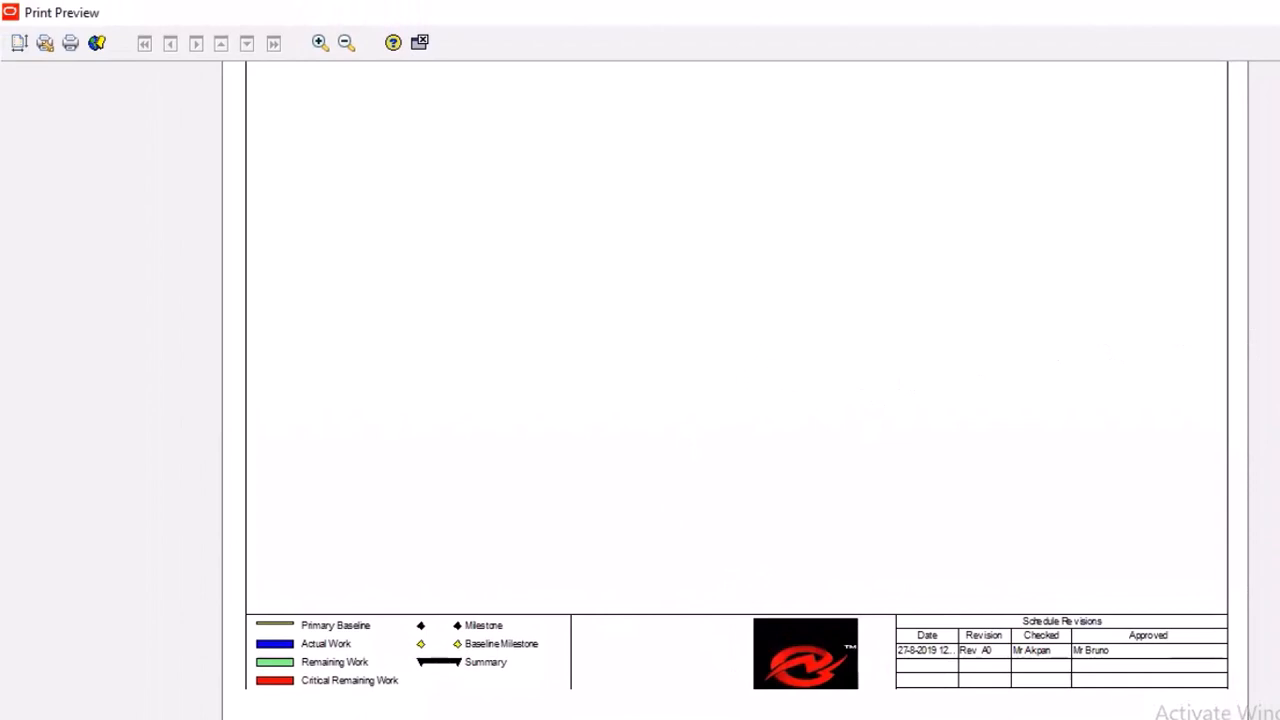
{"action": "scroll", "coordinate": [737, 390], "scroll_direction": "up", "scroll_amount": 5}
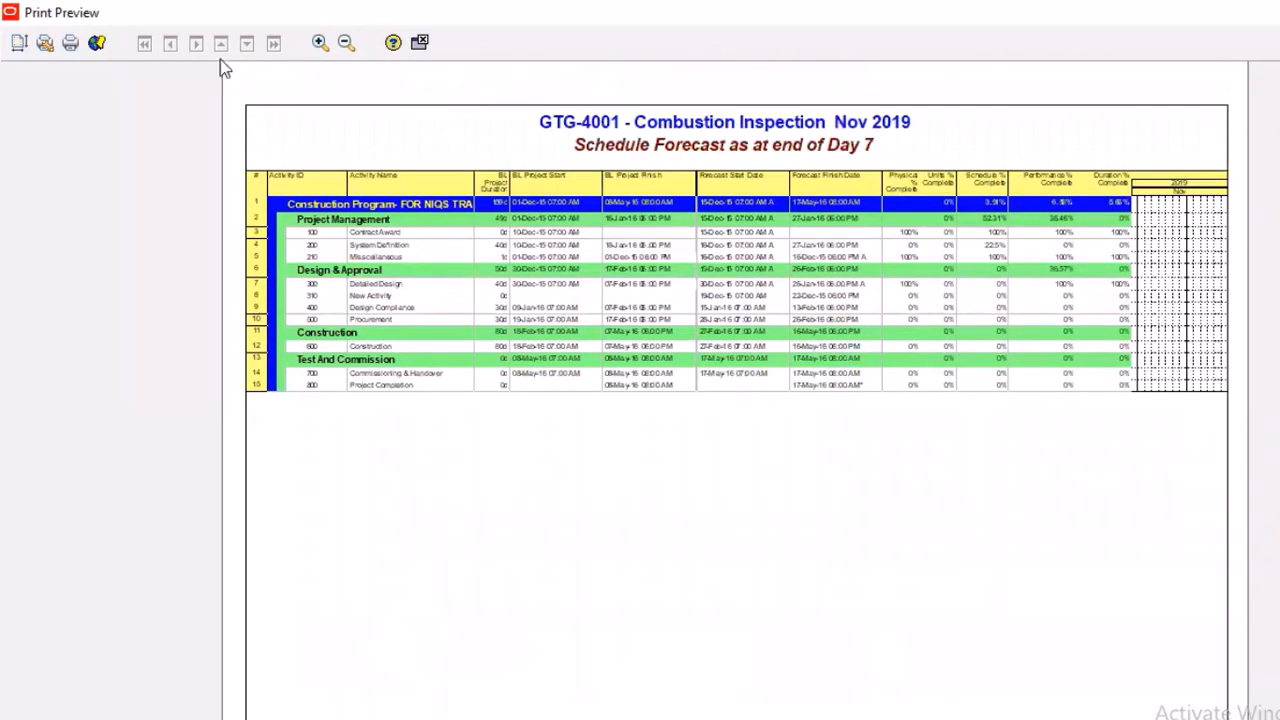
Centre the logo within the footer's Text/Logo section and apply the page setup to the print preview
{"action": "left_click", "coordinate": [21, 48]}
{"action": "left_click", "coordinate": [770, 222]}
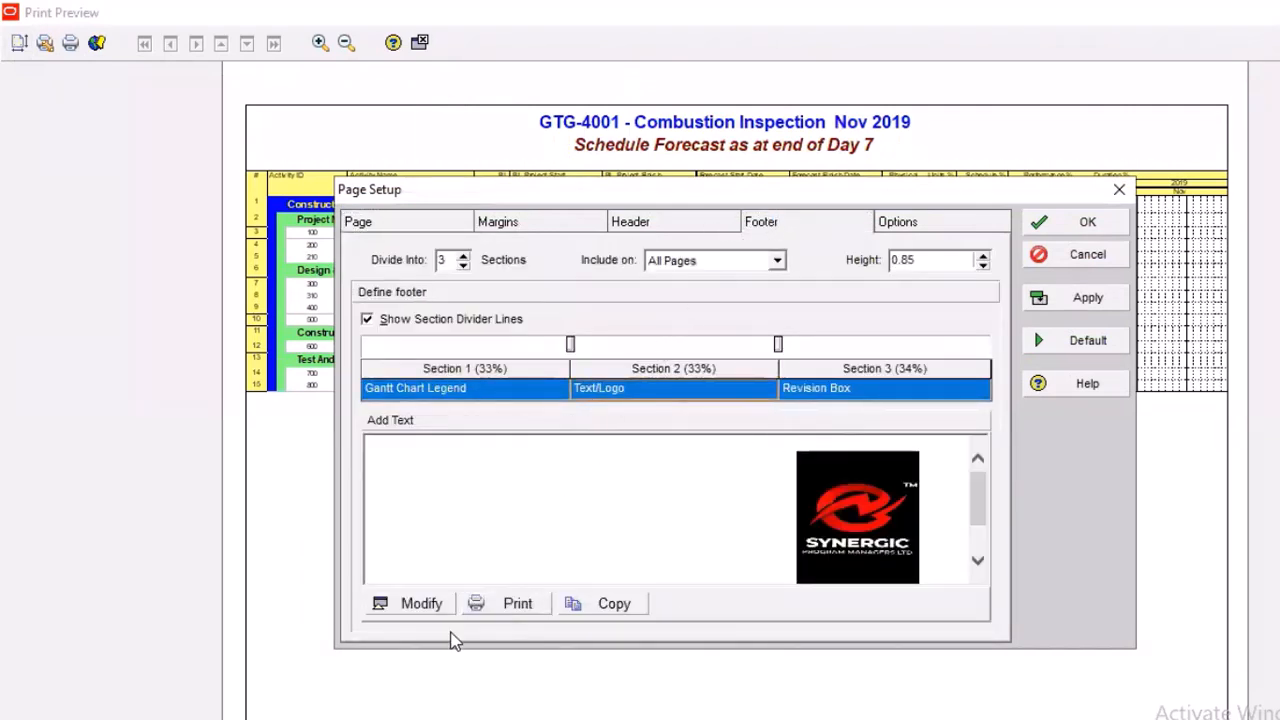
{"action": "left_click", "coordinate": [428, 614]}
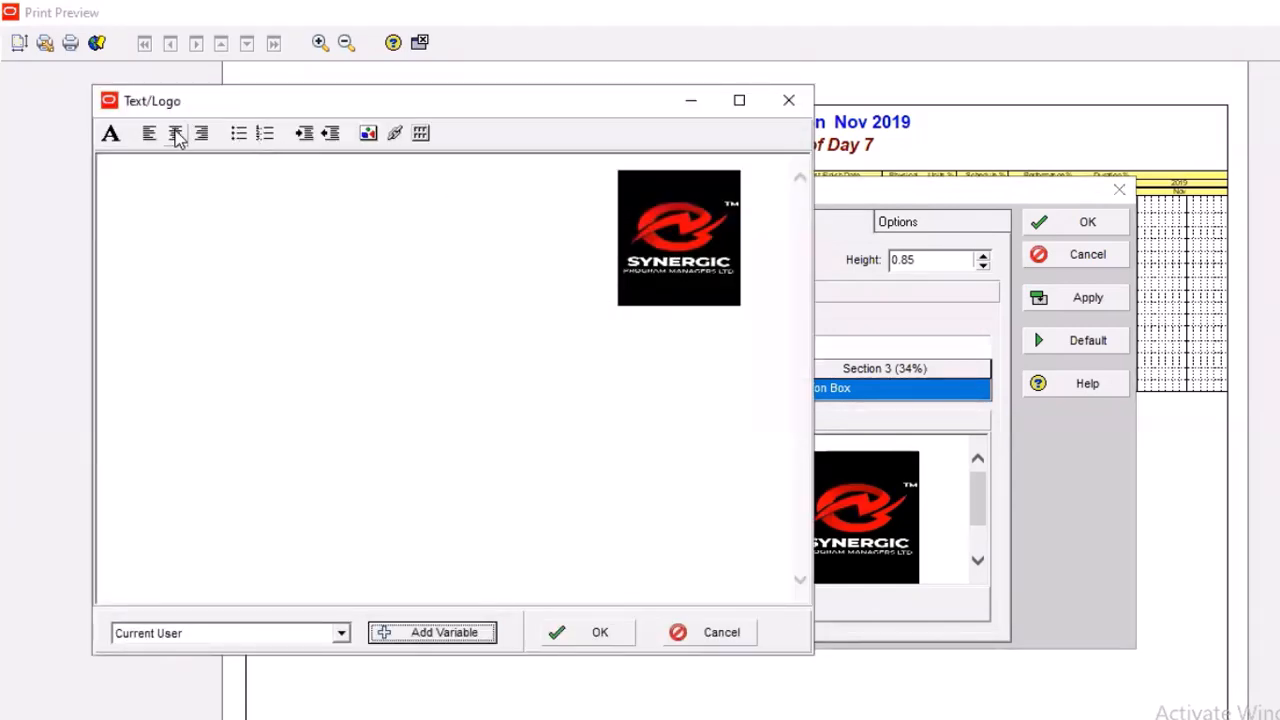
{"action": "left_click", "coordinate": [702, 238]}
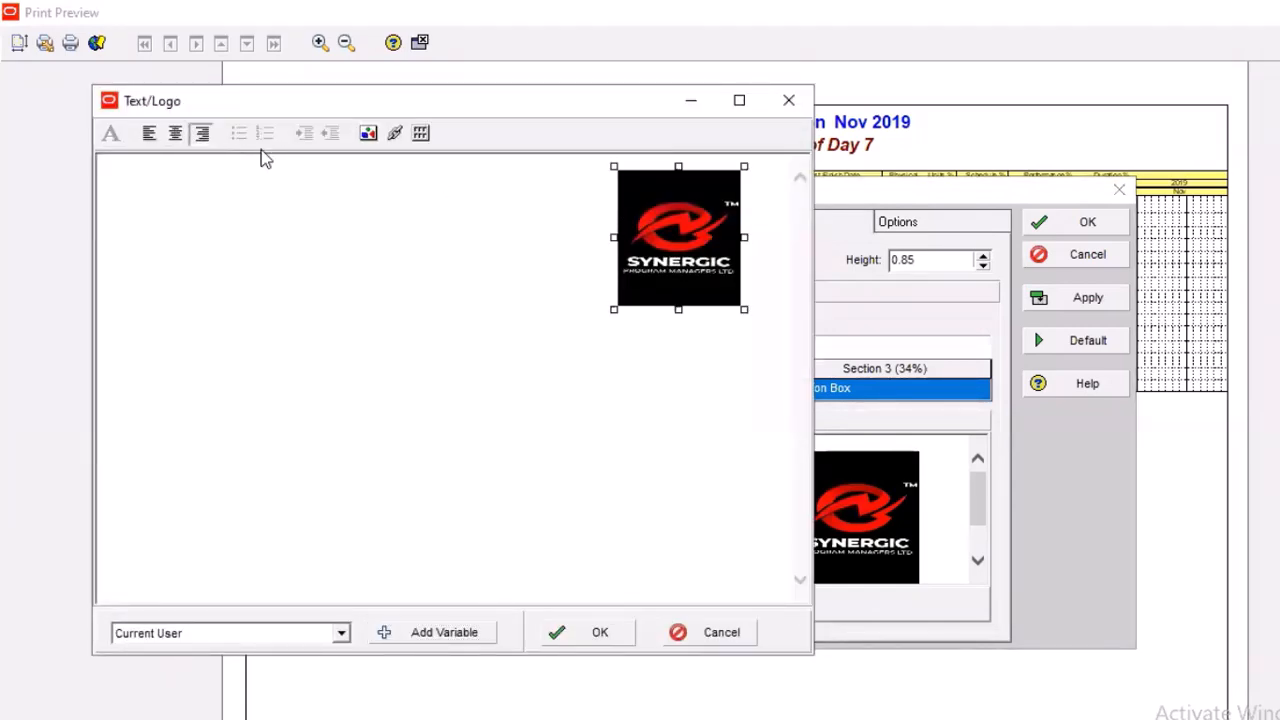
{"action": "left_click", "coordinate": [176, 134]}
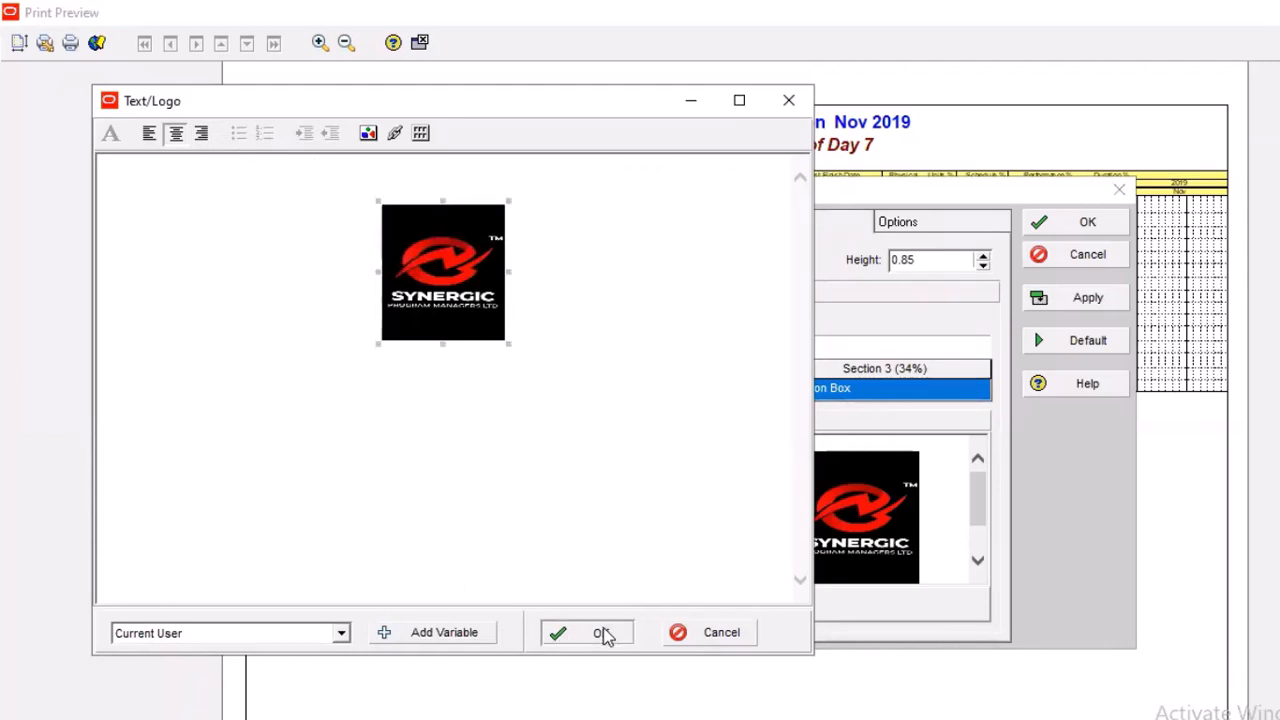
{"action": "left_click", "coordinate": [600, 634]}
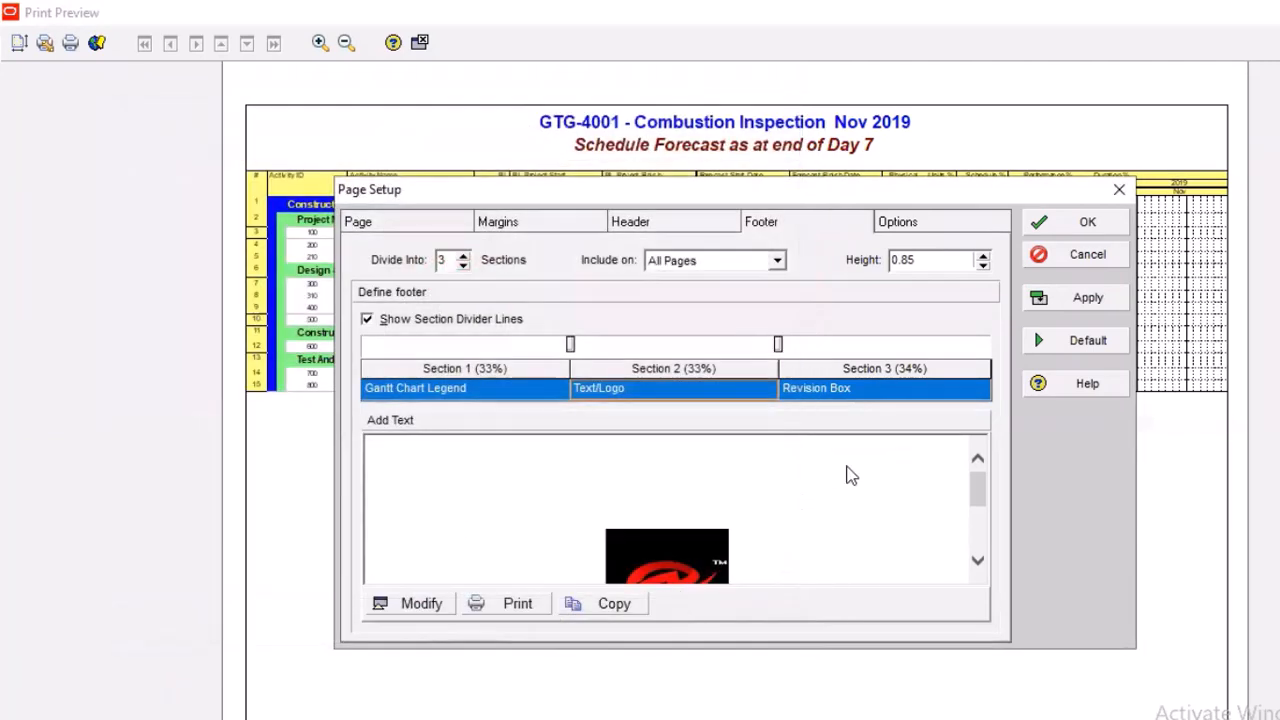
{"action": "left_click", "coordinate": [1078, 298]}
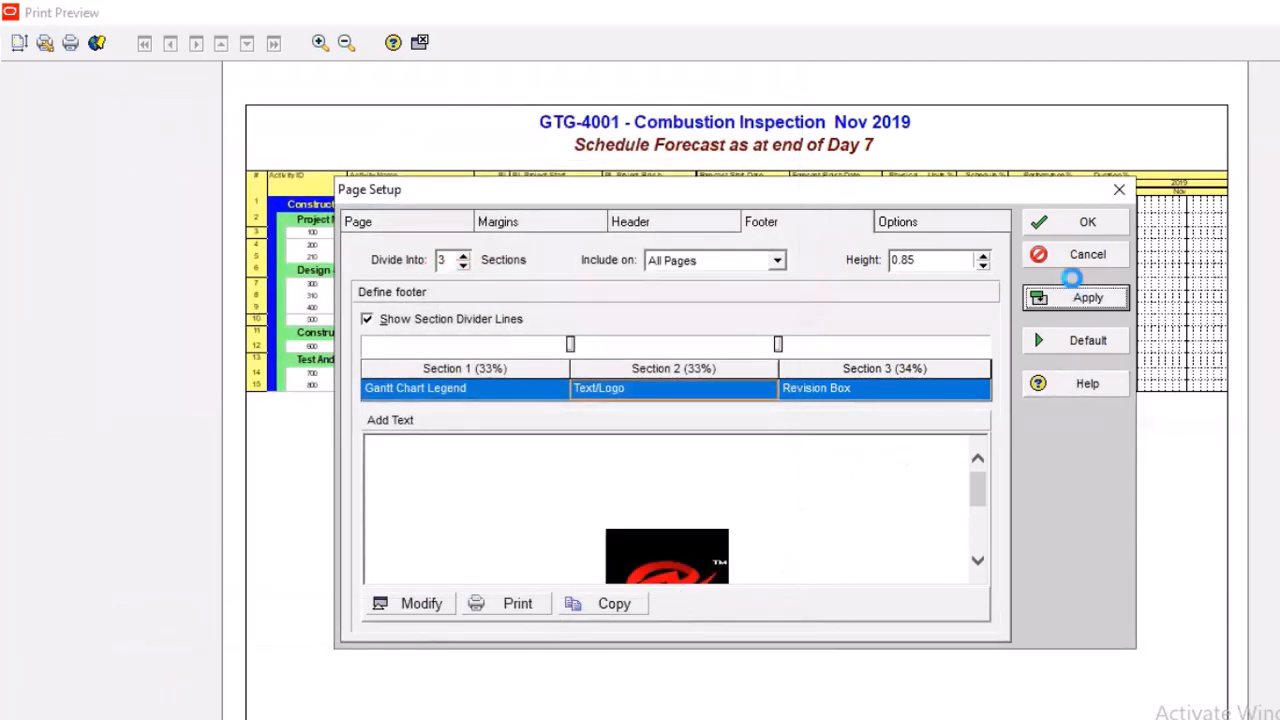
{"action": "left_click", "coordinate": [1098, 229]}
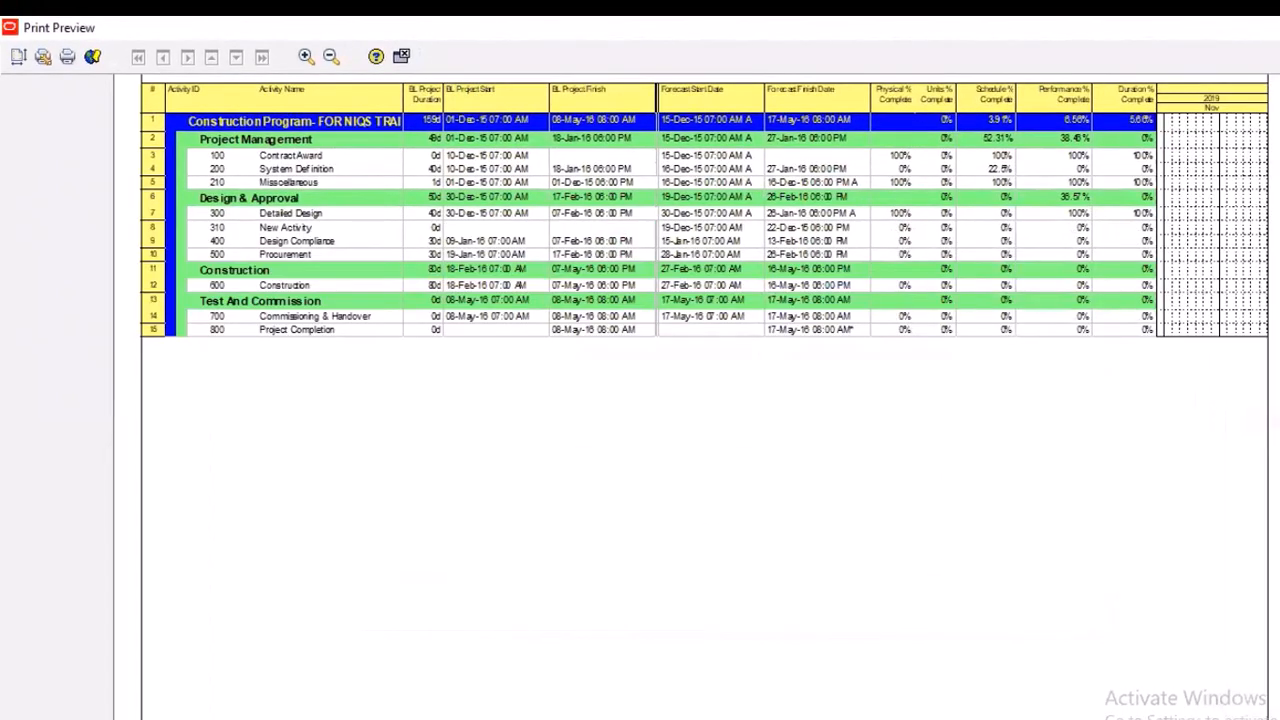
{"action": "scroll", "coordinate": [704, 396], "scroll_direction": "down", "scroll_amount": 5}
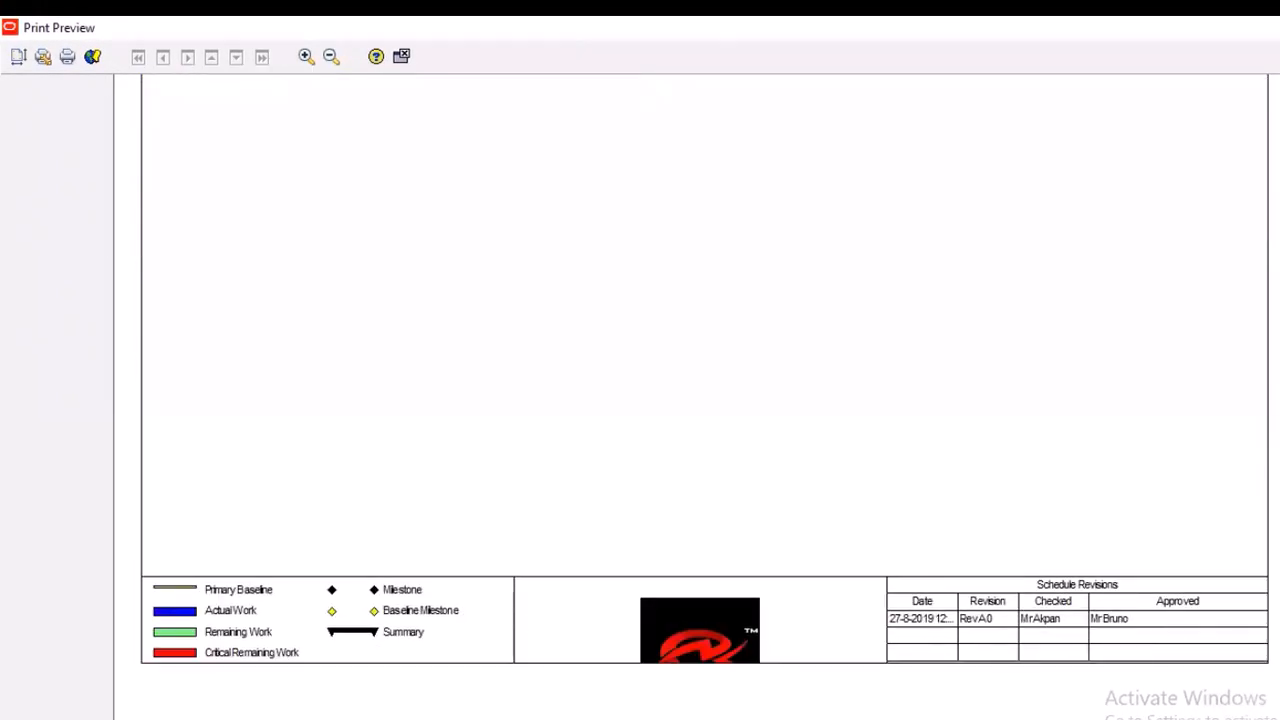
{"action": "scroll", "coordinate": [704, 396], "scroll_direction": "down", "scroll_amount": 10}
Try to move the footer logo up to the first text line and centre it there
{"action": "left_click", "coordinate": [18, 58]}
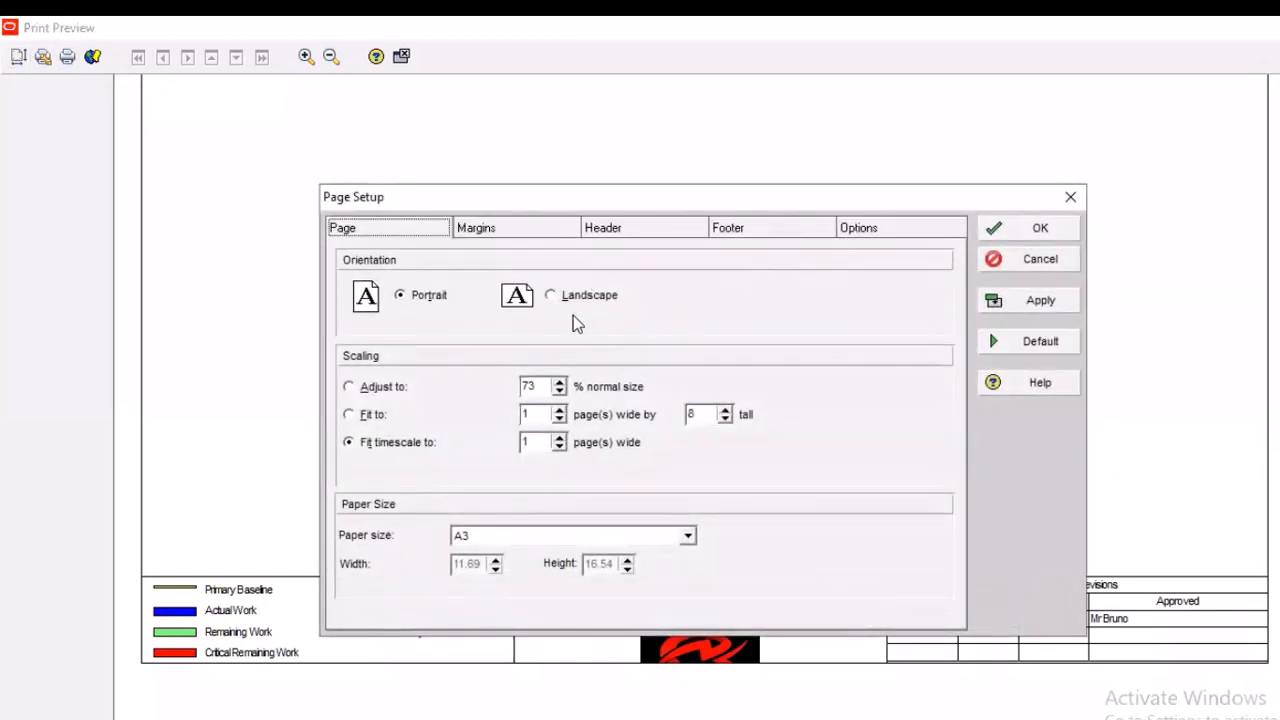
{"action": "left_click", "coordinate": [781, 227]}
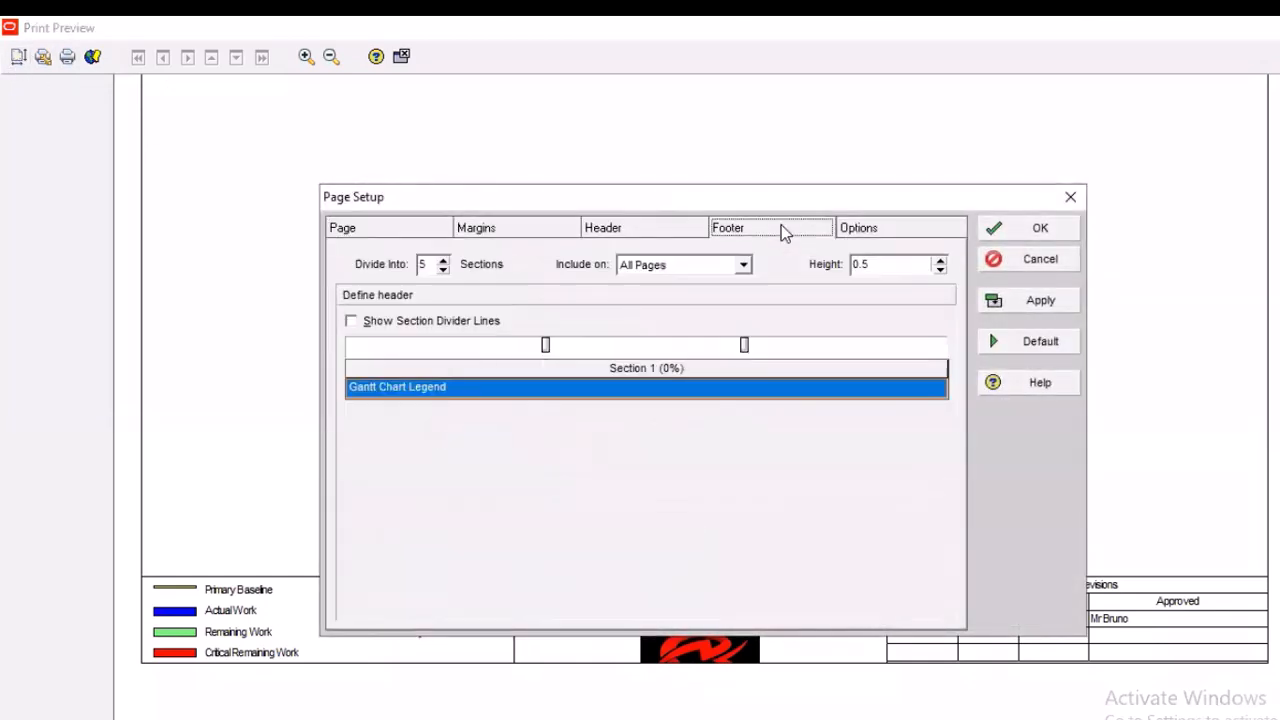
{"action": "left_click", "coordinate": [402, 595]}
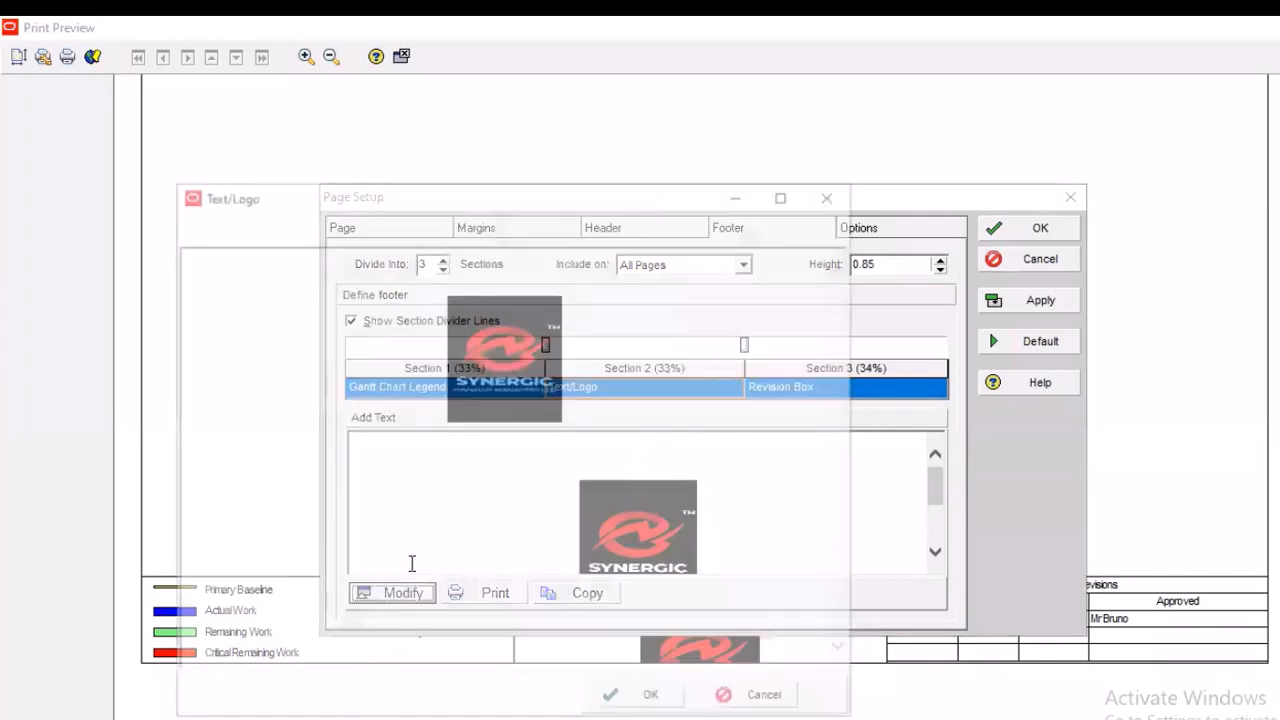
{"action": "left_click", "coordinate": [540, 332]}
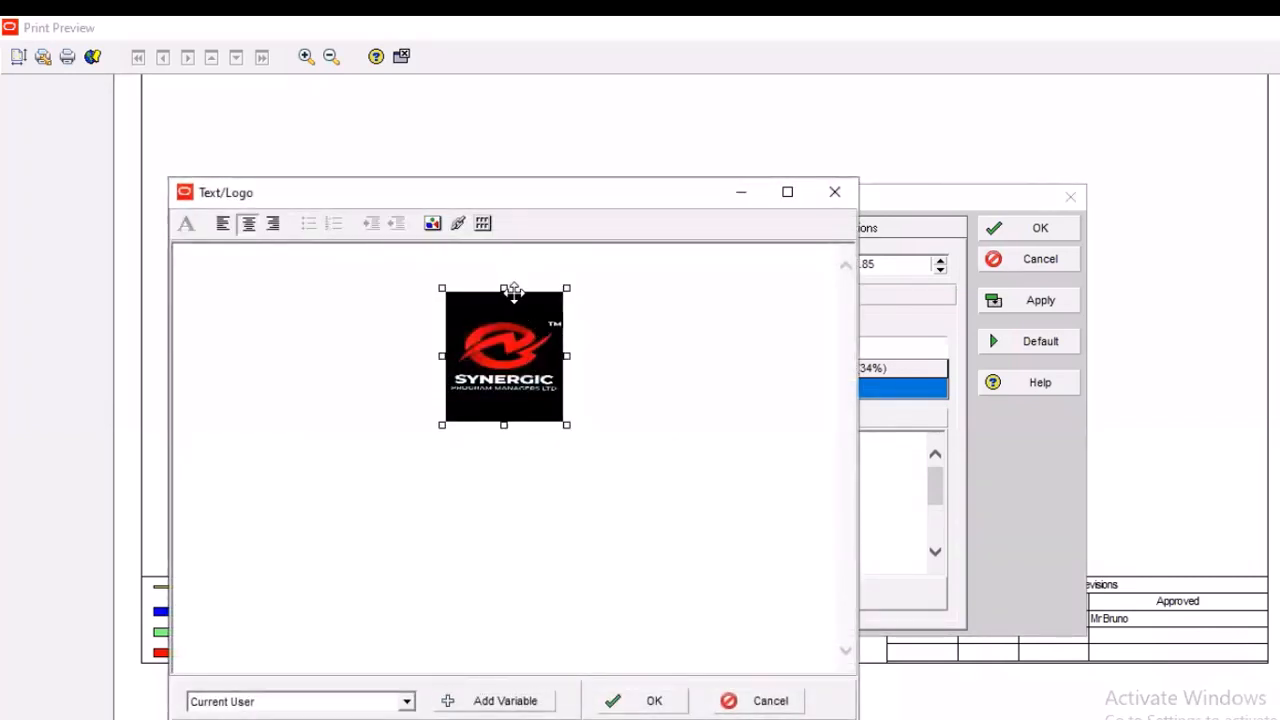
{"action": "mouse_move", "coordinate": [513, 294]}
{"action": "left_mouse_down"}
{"action": "mouse_move", "coordinate": [528, 262]}
{"action": "mouse_move", "coordinate": [523, 275]}
{"action": "left_mouse_up"}
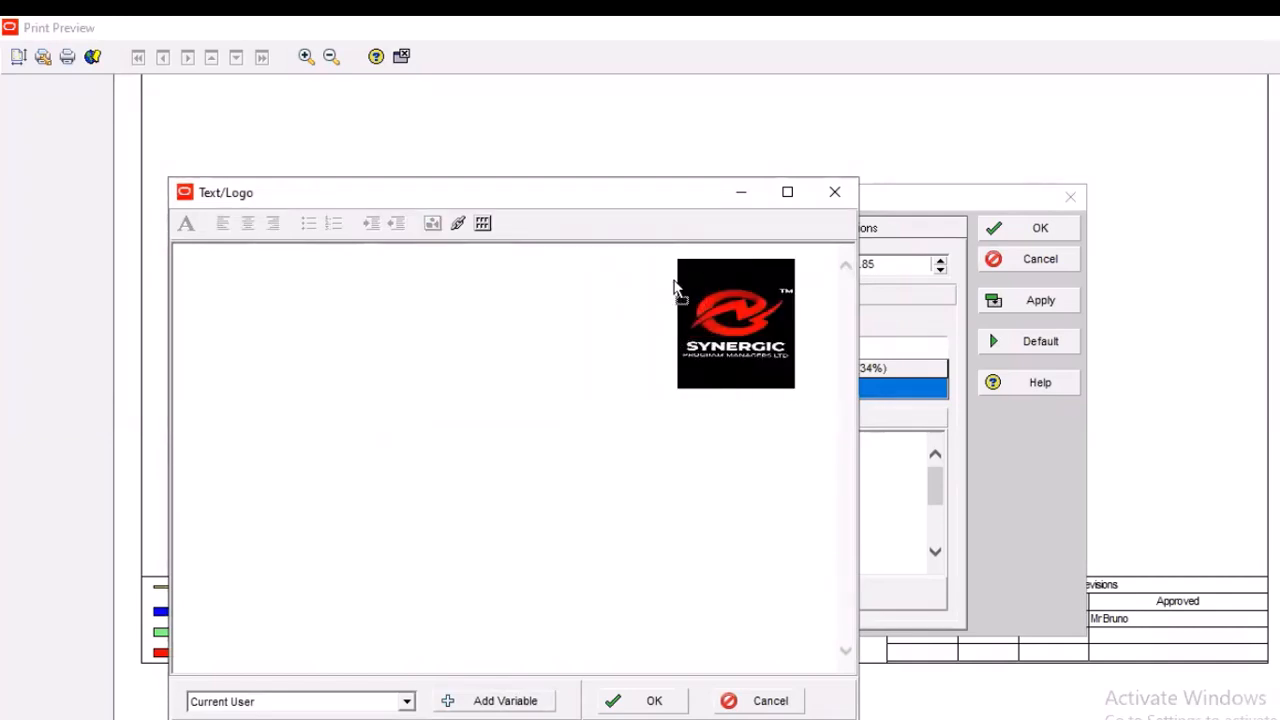
{"action": "left_click", "coordinate": [248, 223]}
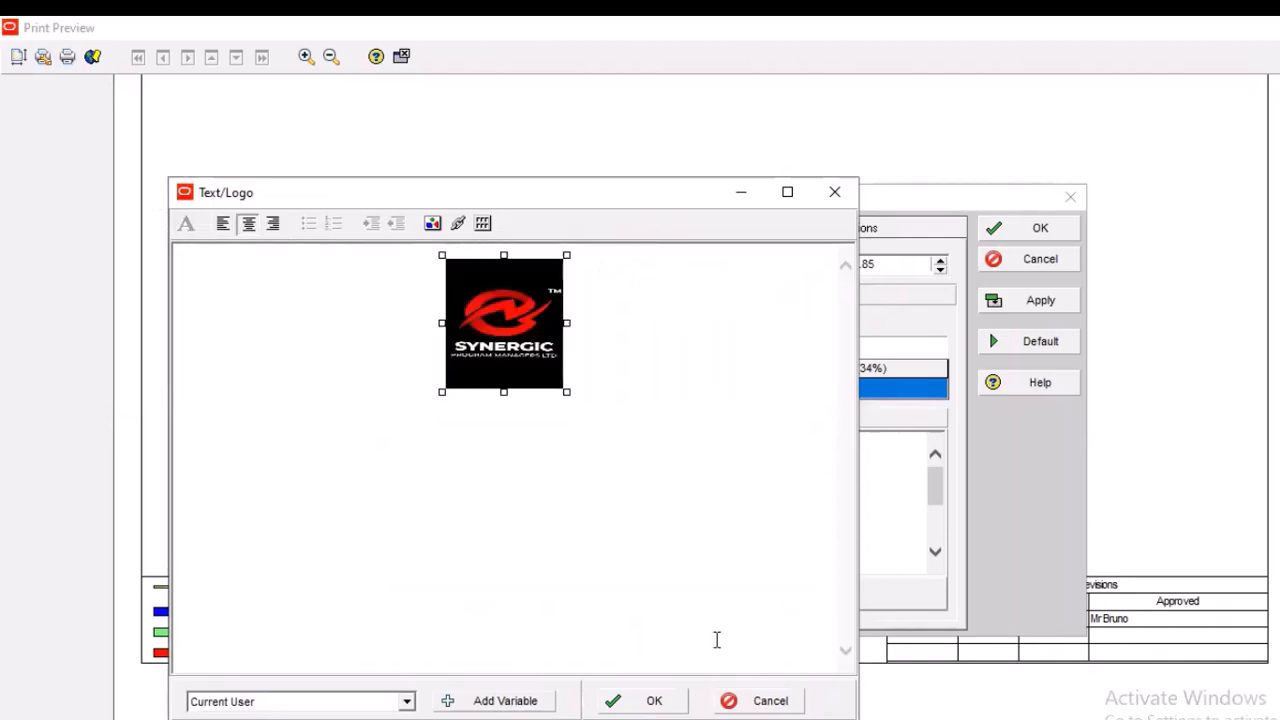
{"action": "left_click", "coordinate": [848, 195]}
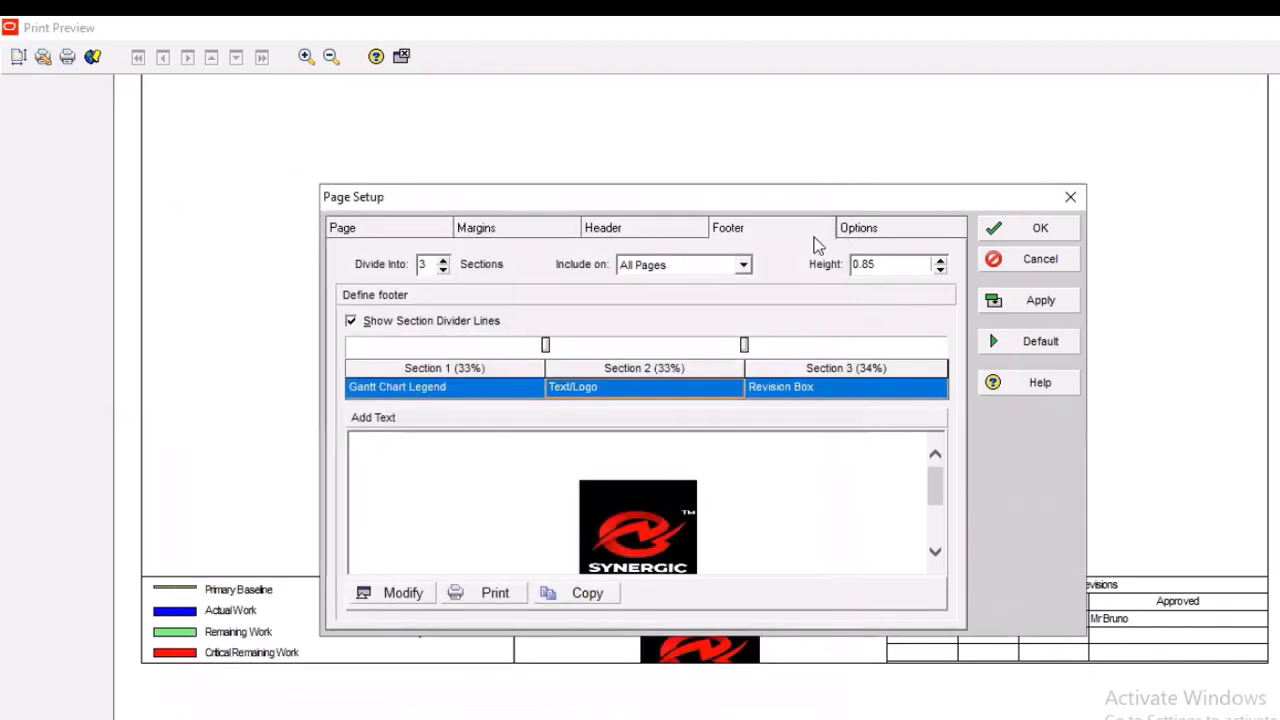
{"action": "left_click", "coordinate": [1034, 302]}
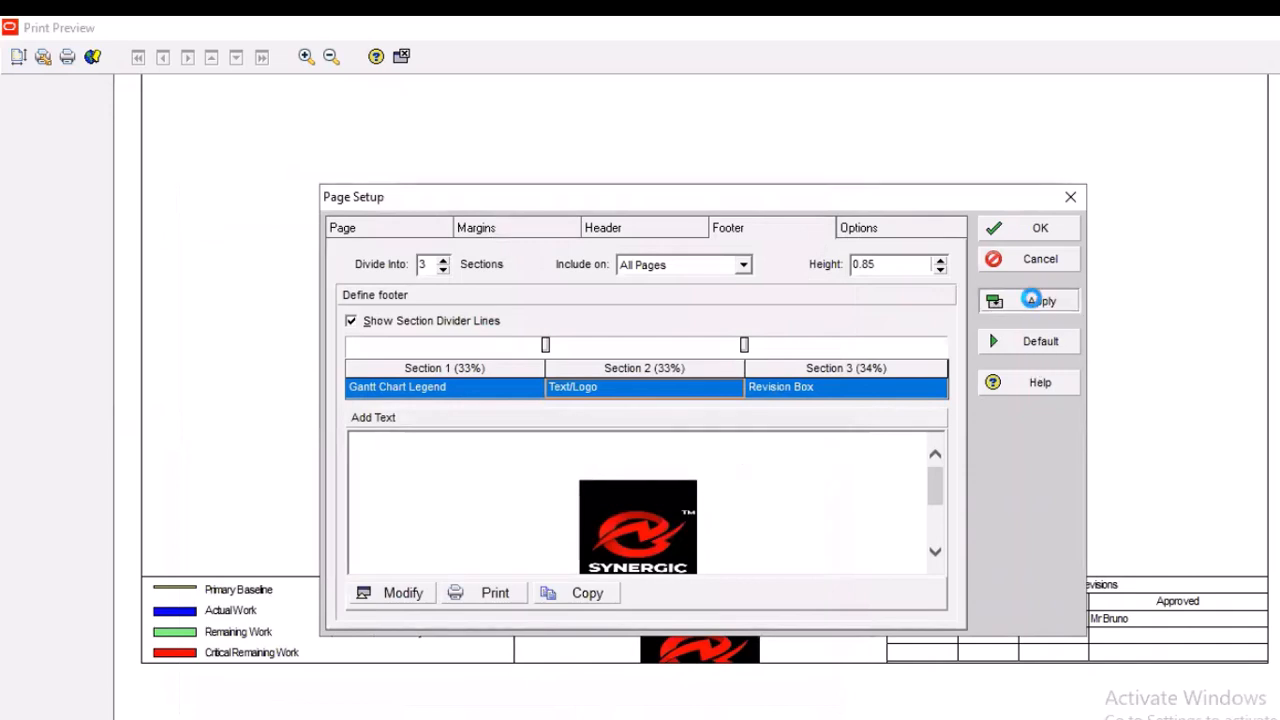
{"action": "left_click", "coordinate": [1044, 234]}
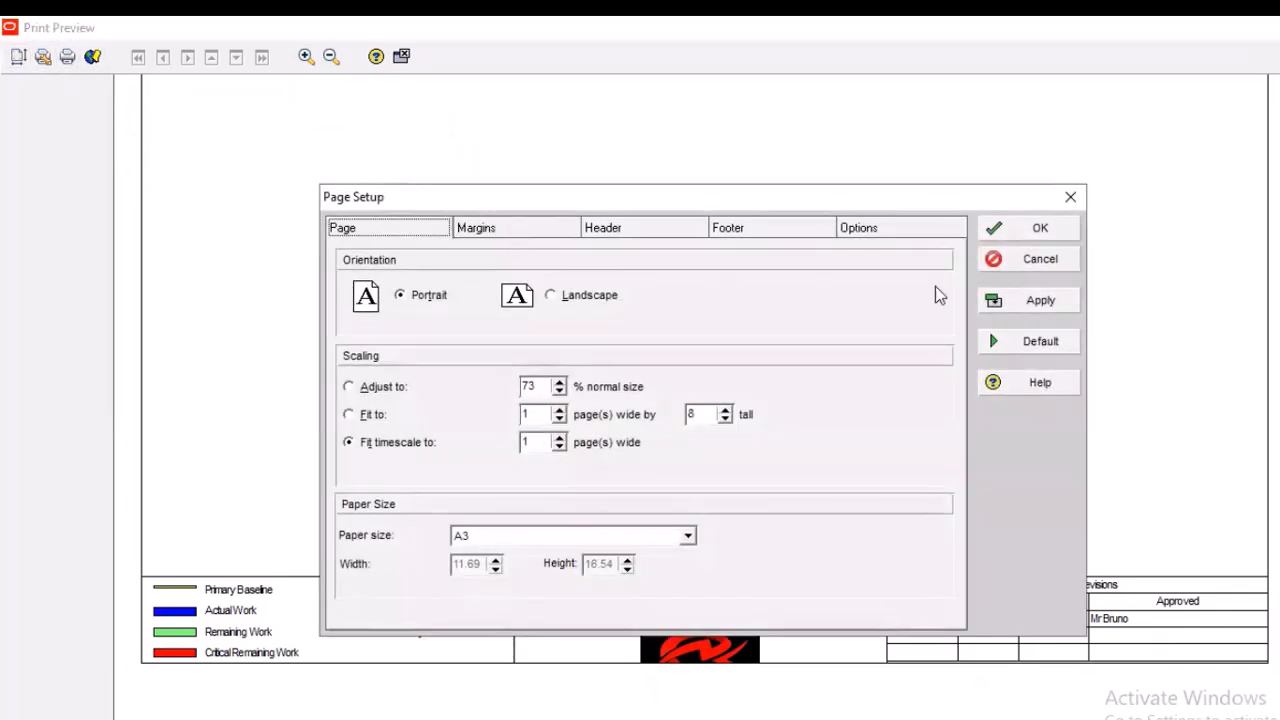
Shrink the centred logo in the footer's Text/Logo section to a small square, just under half its width and height
{"action": "left_click", "coordinate": [740, 234]}
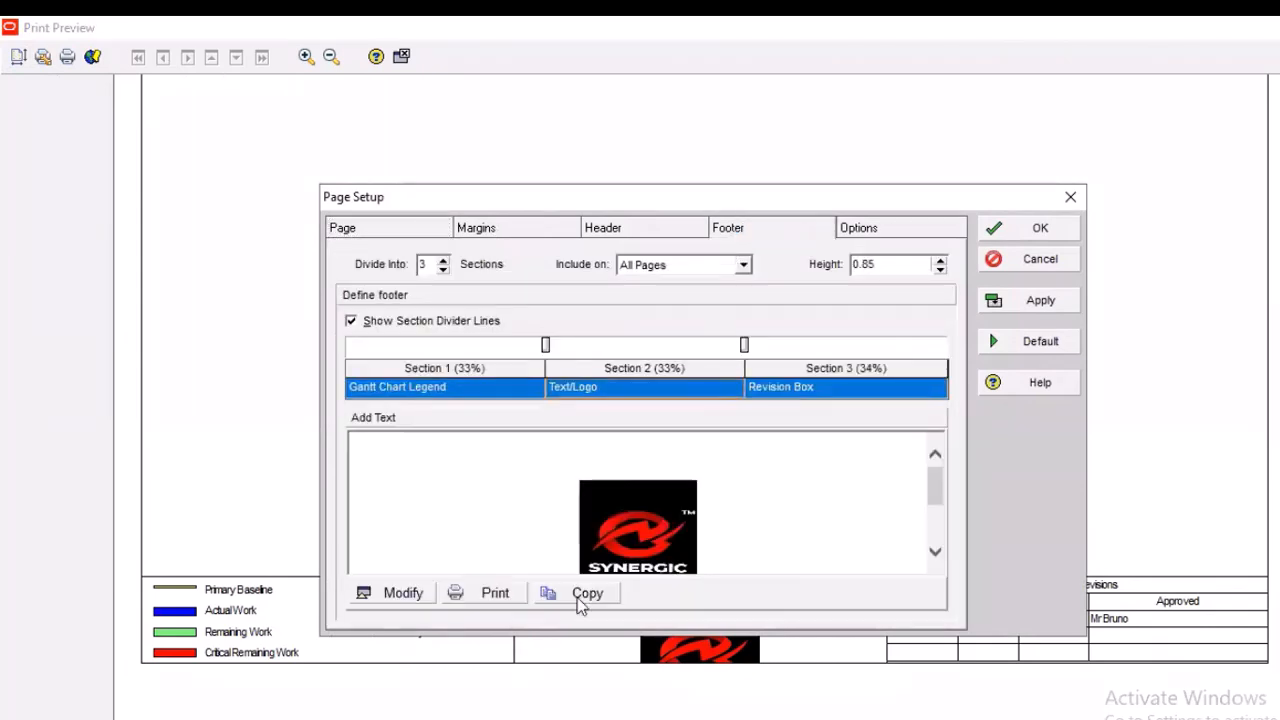
{"action": "left_click", "coordinate": [404, 595]}
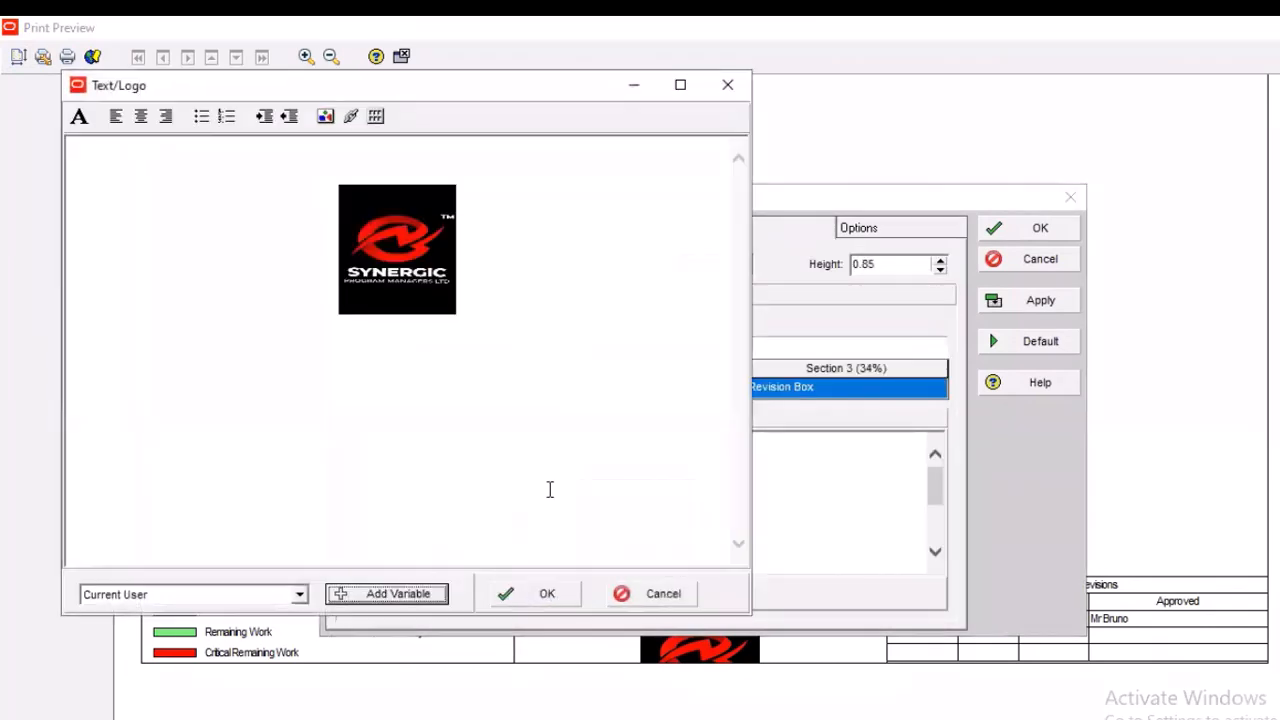
{"action": "left_click", "coordinate": [447, 316]}
{"action": "left_click", "coordinate": [451, 278]}
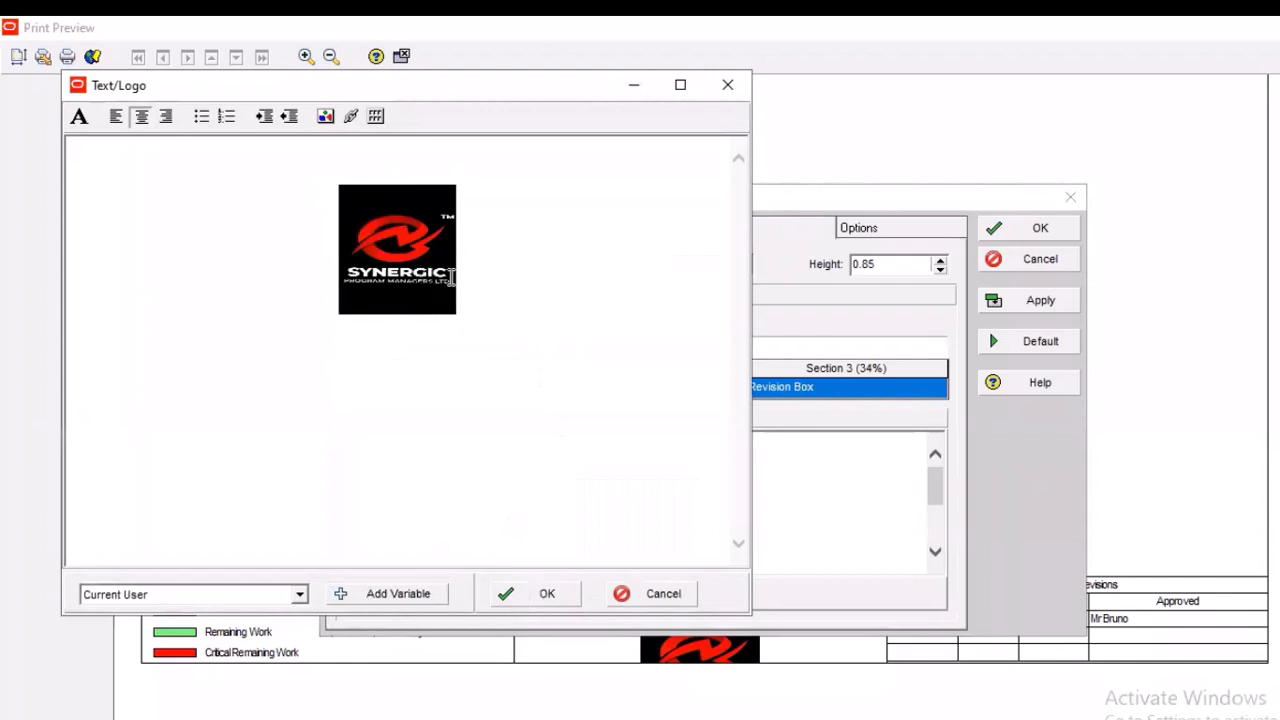
{"action": "left_click", "coordinate": [400, 310]}
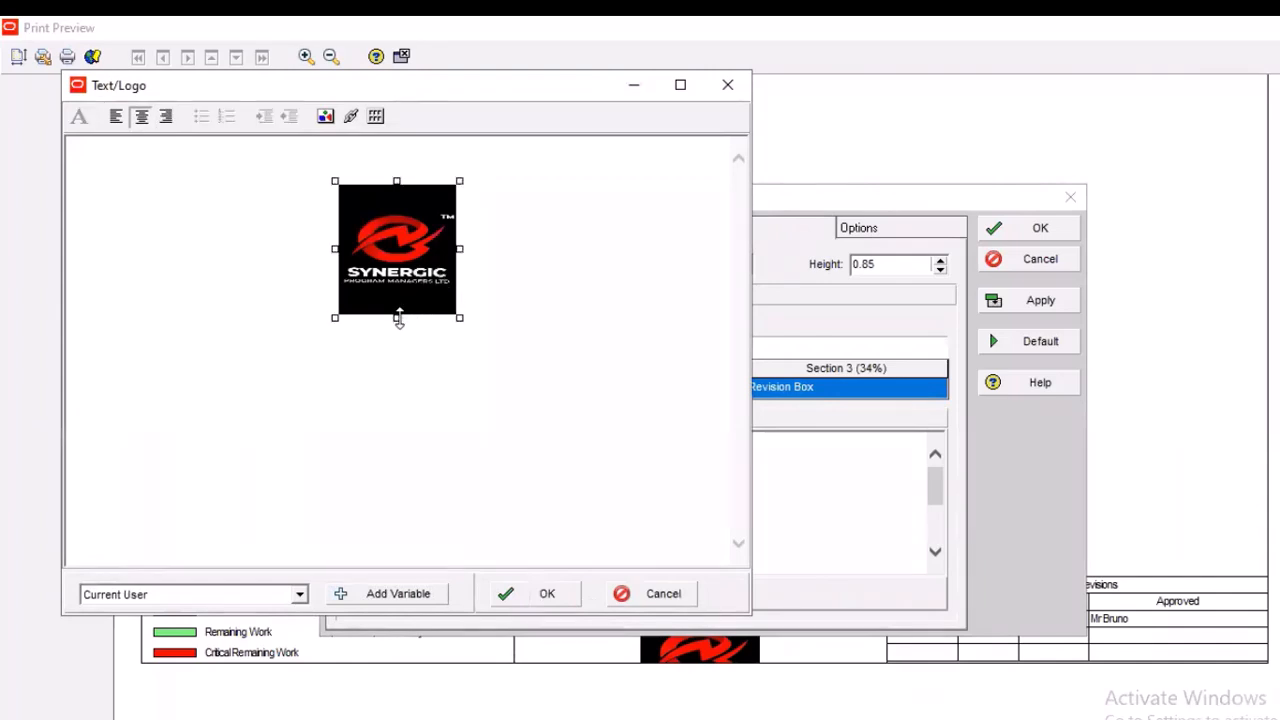
{"action": "left_click_drag", "start_coordinate": [397, 314], "coordinate": [397, 246]}
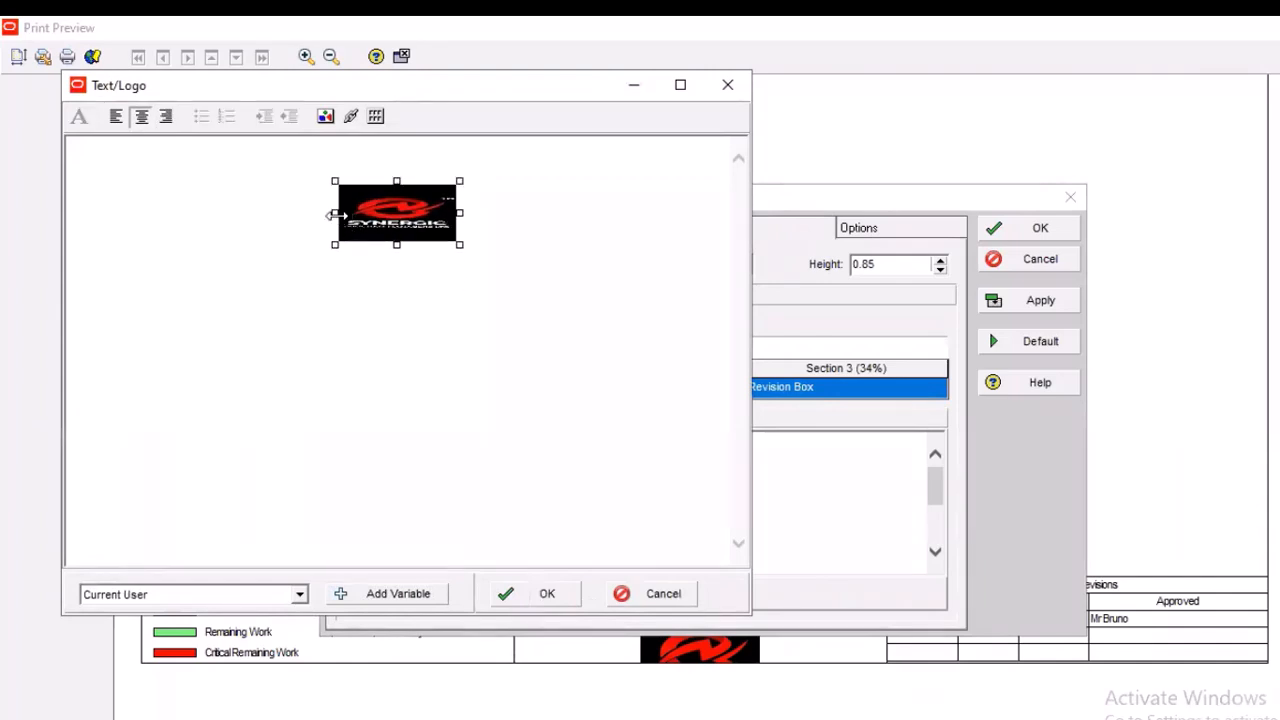
{"action": "left_click_drag", "start_coordinate": [337, 212], "coordinate": [366, 213]}
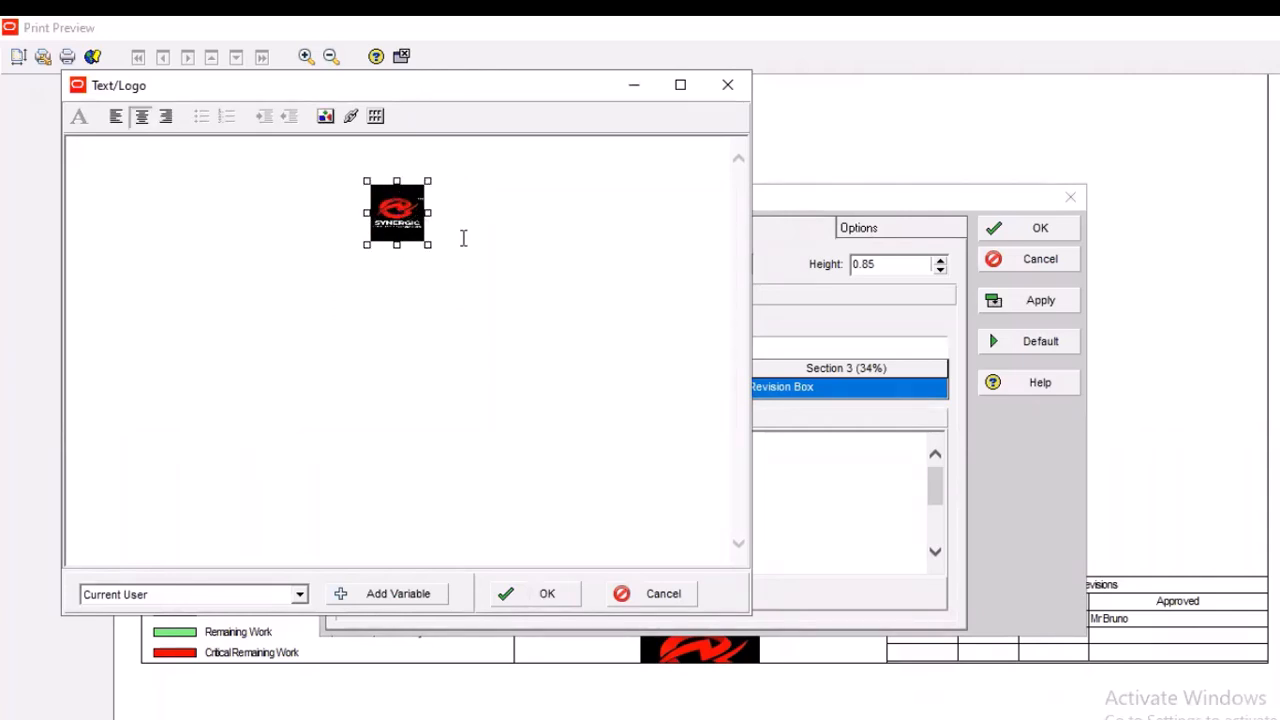
Apply the resized logo to the page footer and check the footer and header in the print preview
{"action": "left_click", "coordinate": [549, 606]}
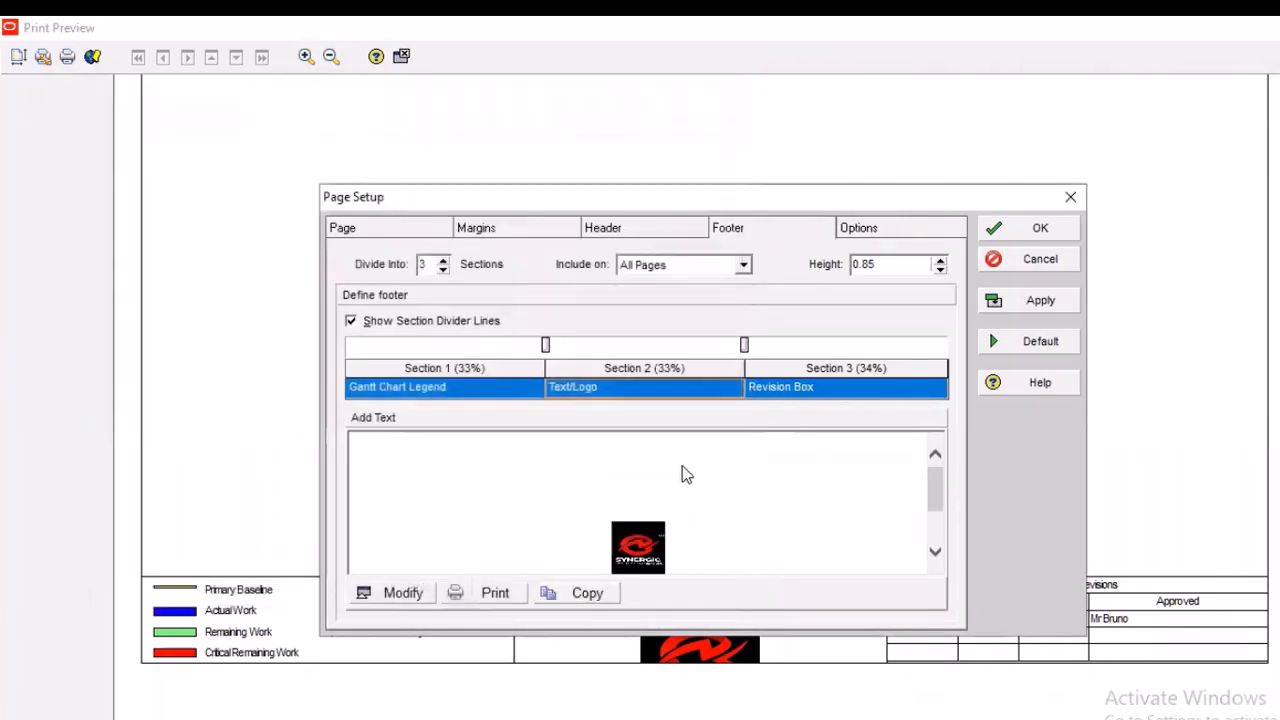
{"action": "left_click", "coordinate": [1050, 298]}
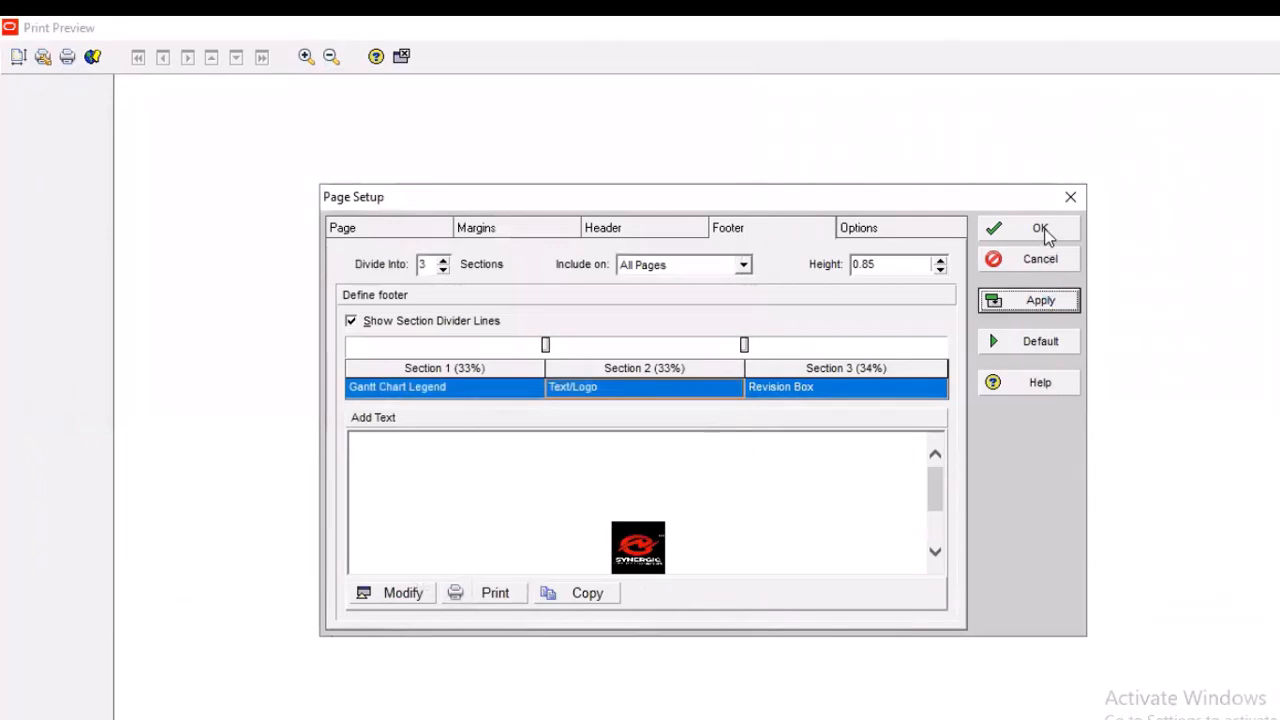
{"action": "left_click", "coordinate": [1040, 229]}
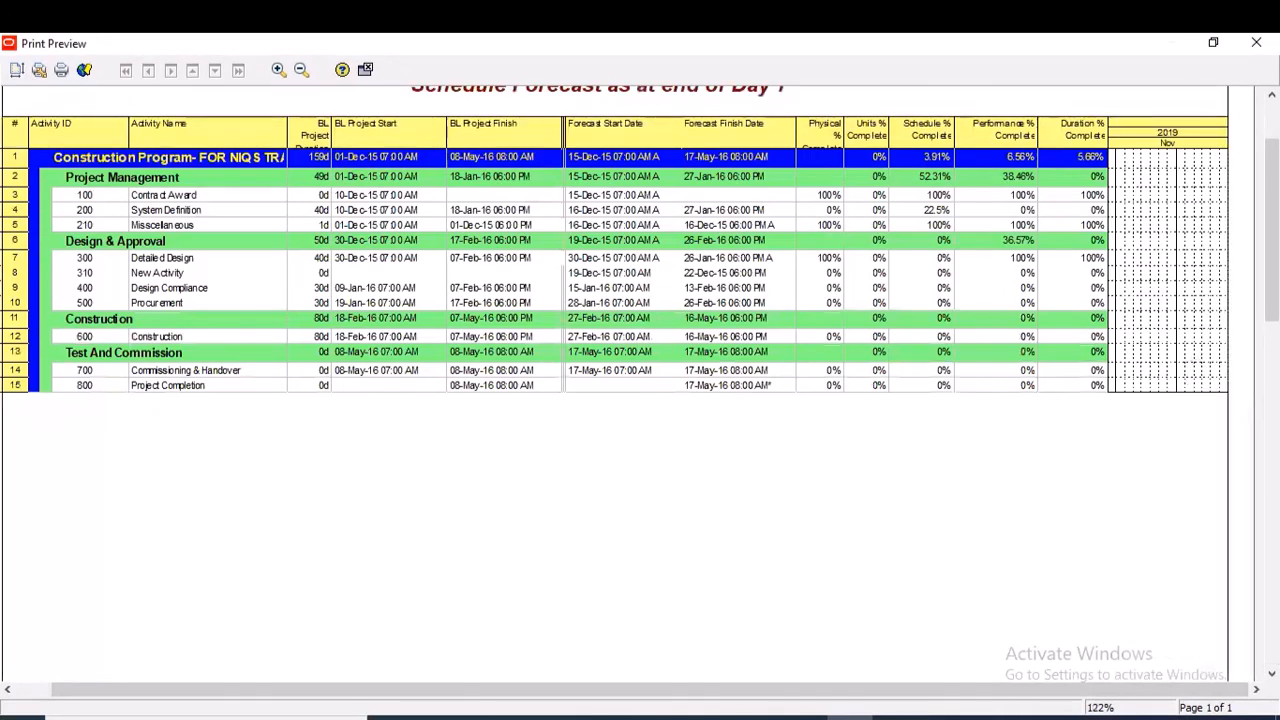
{"action": "left_click_drag", "start_coordinate": [1272, 230], "coordinate": [1272, 575]}
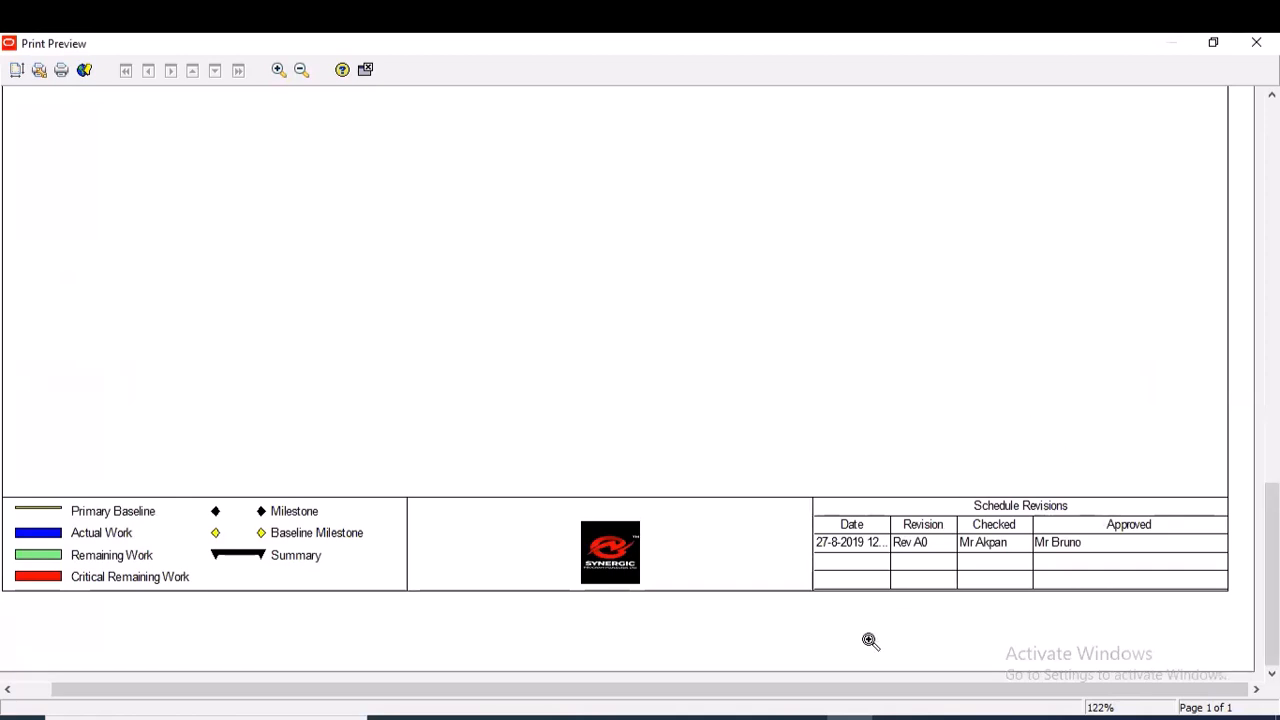
{"action": "key", "text": "alt+Tab"}
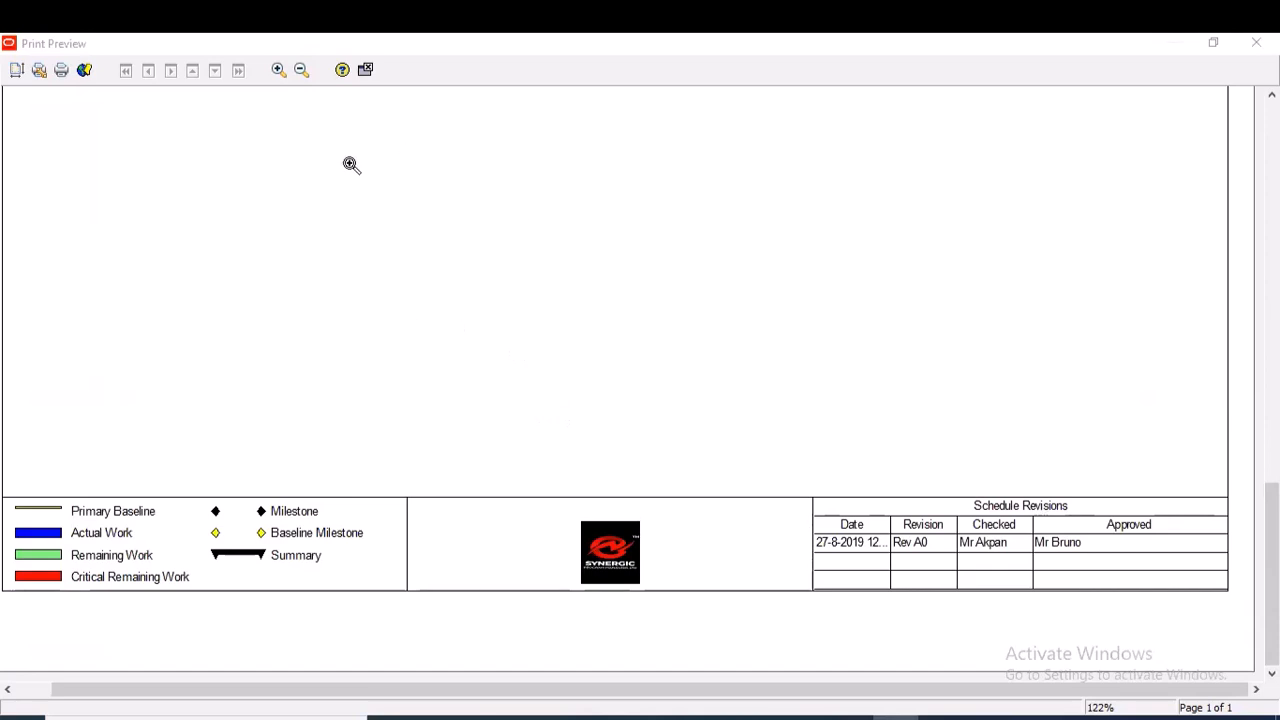
{"action": "left_click_drag", "start_coordinate": [1271, 574], "coordinate": [1238, 177]}
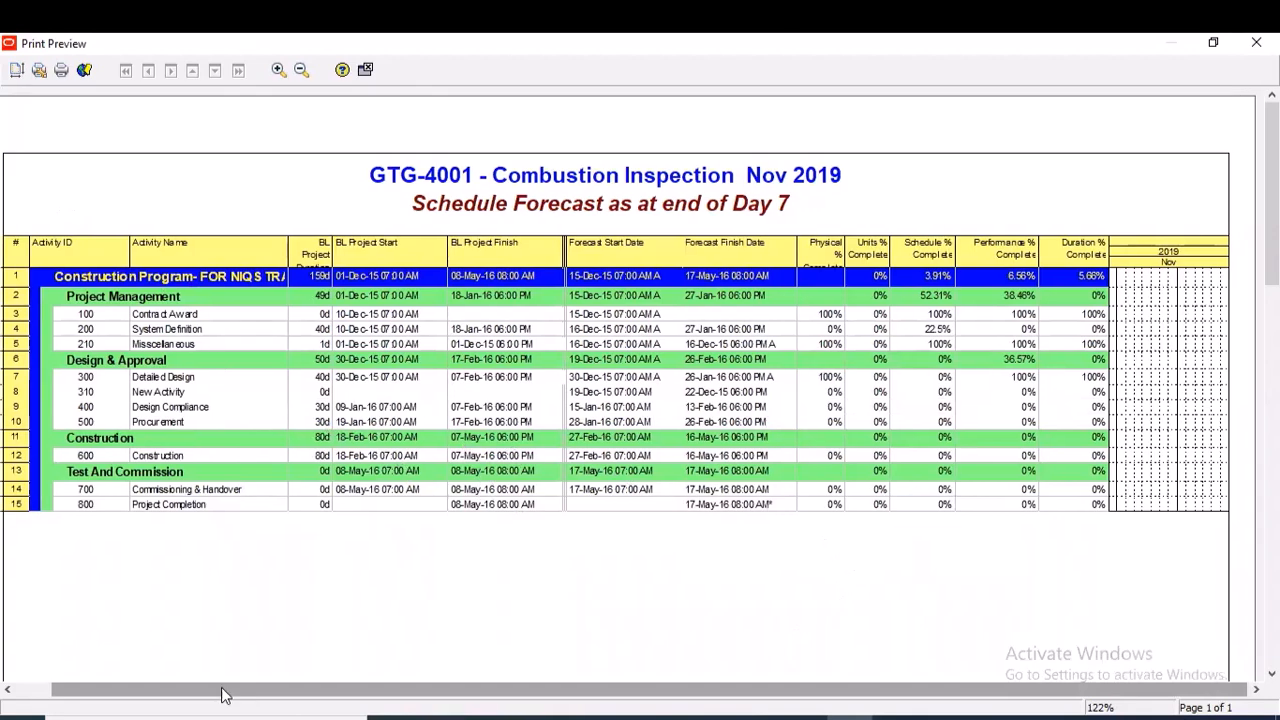
{"action": "left_click_drag", "start_coordinate": [628, 502], "coordinate": [304, 630]}
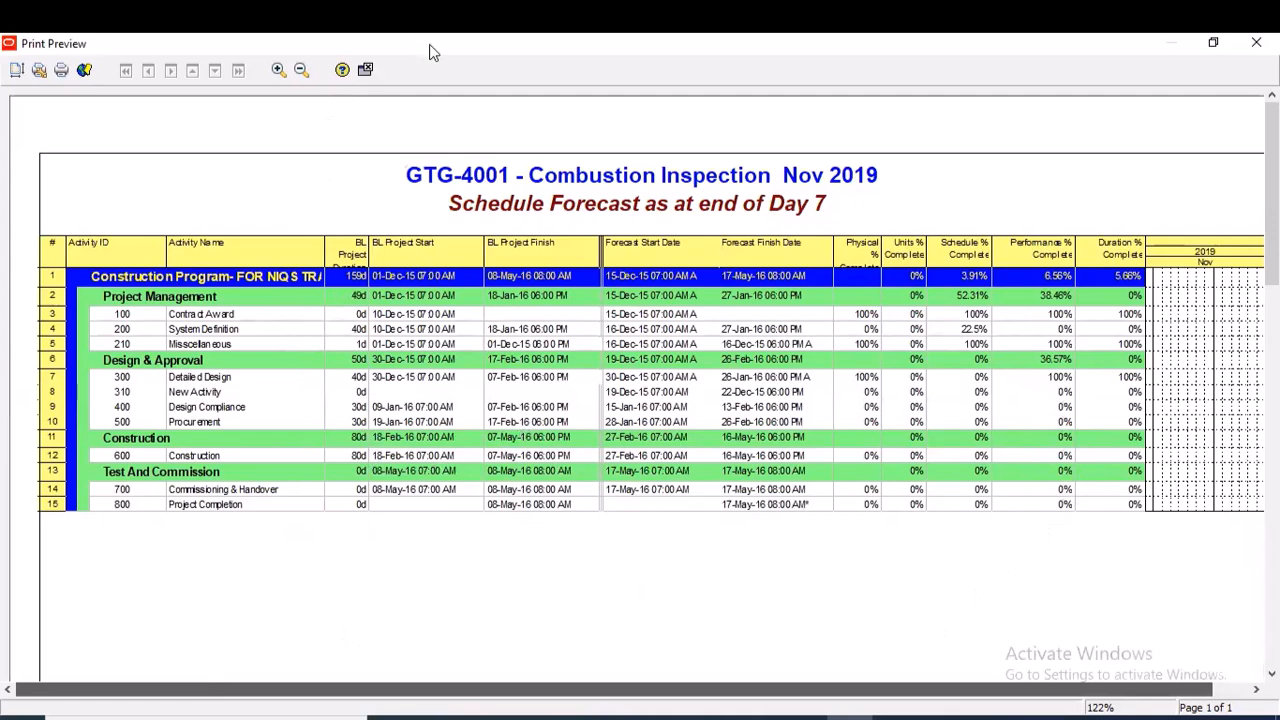
{"action": "left_click_drag", "start_coordinate": [575, 45], "coordinate": [537, 52]}
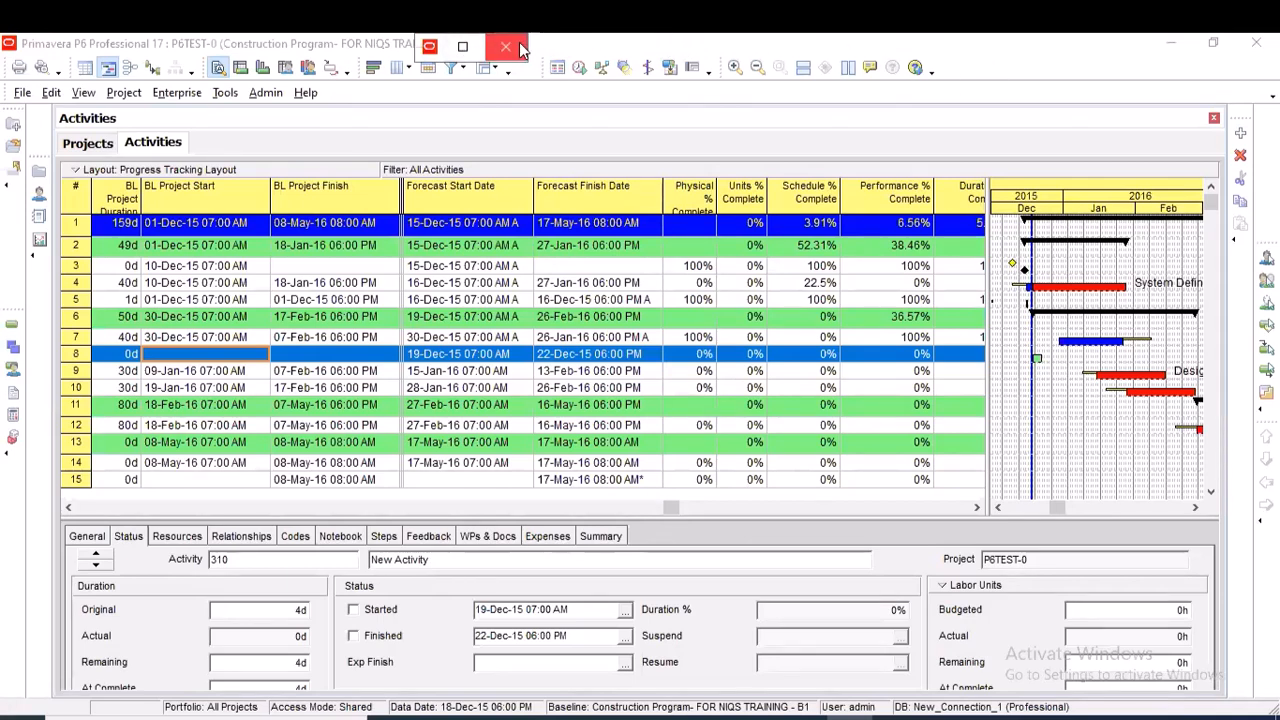
{"action": "left_click", "coordinate": [462, 46]}
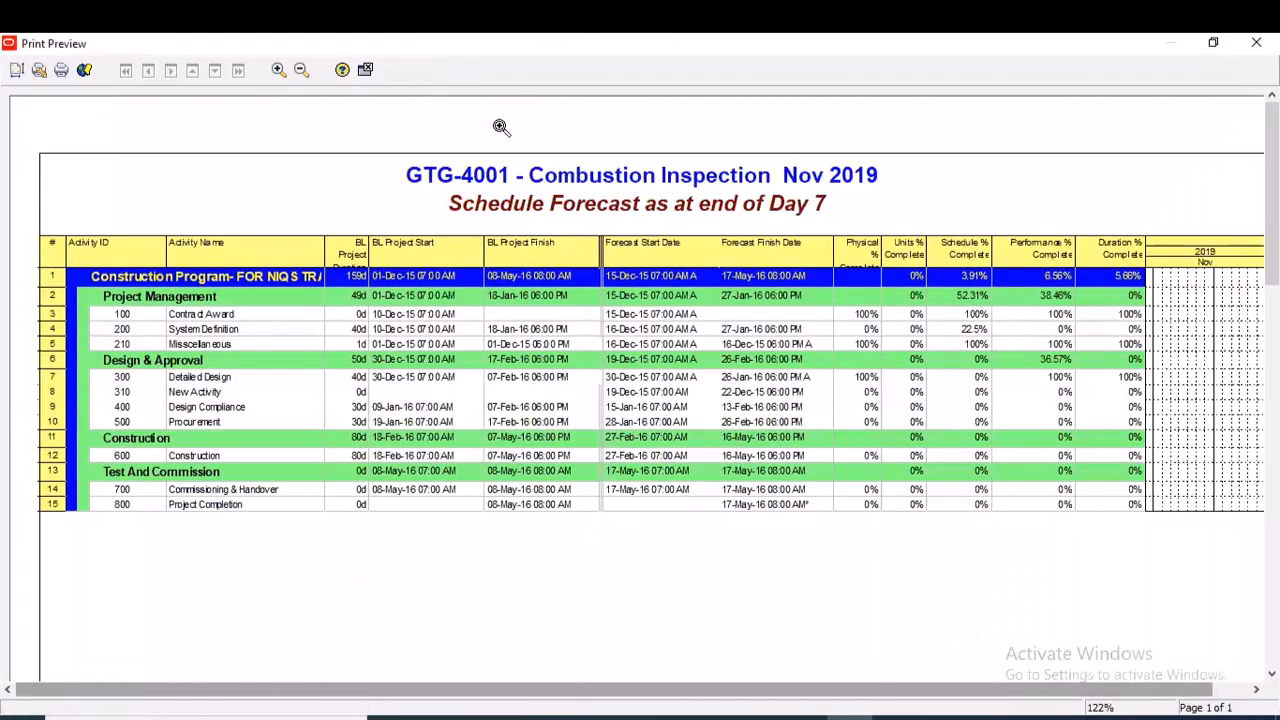
Insert the Project Name variable at the start of the title in the page header's Text/Logo section
{"action": "left_click", "coordinate": [17, 73]}
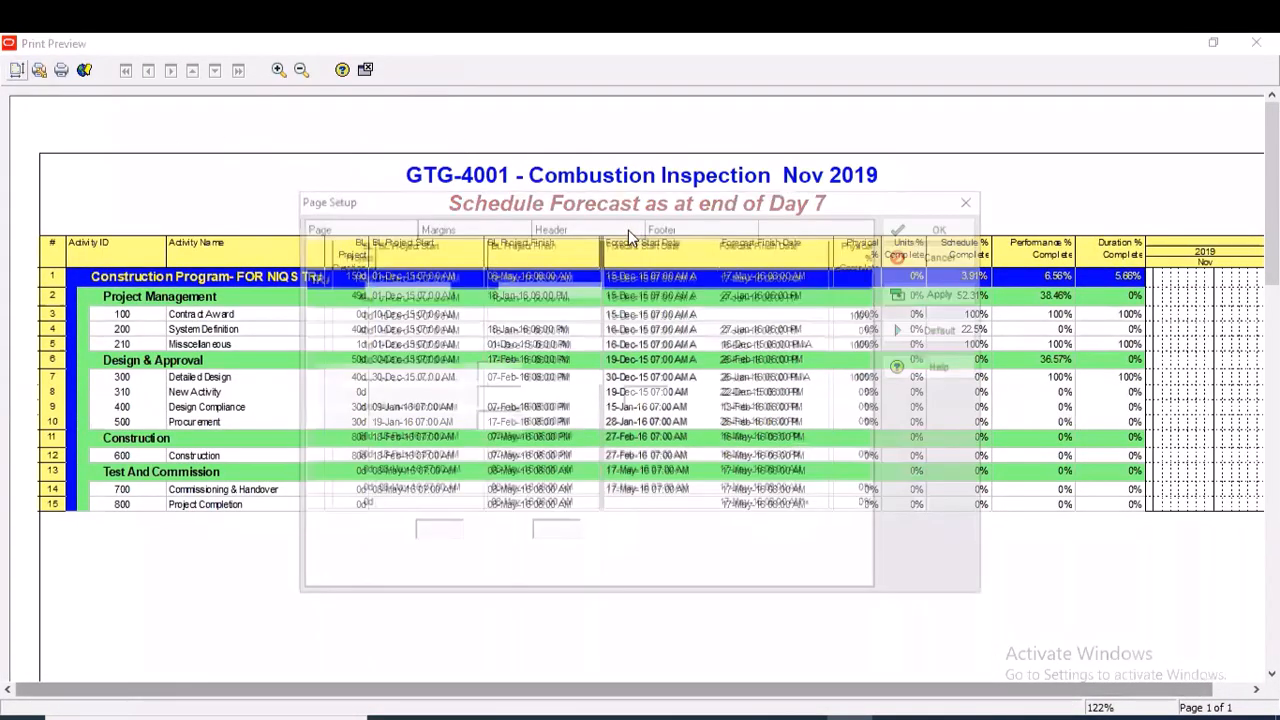
{"action": "left_click", "coordinate": [617, 224]}
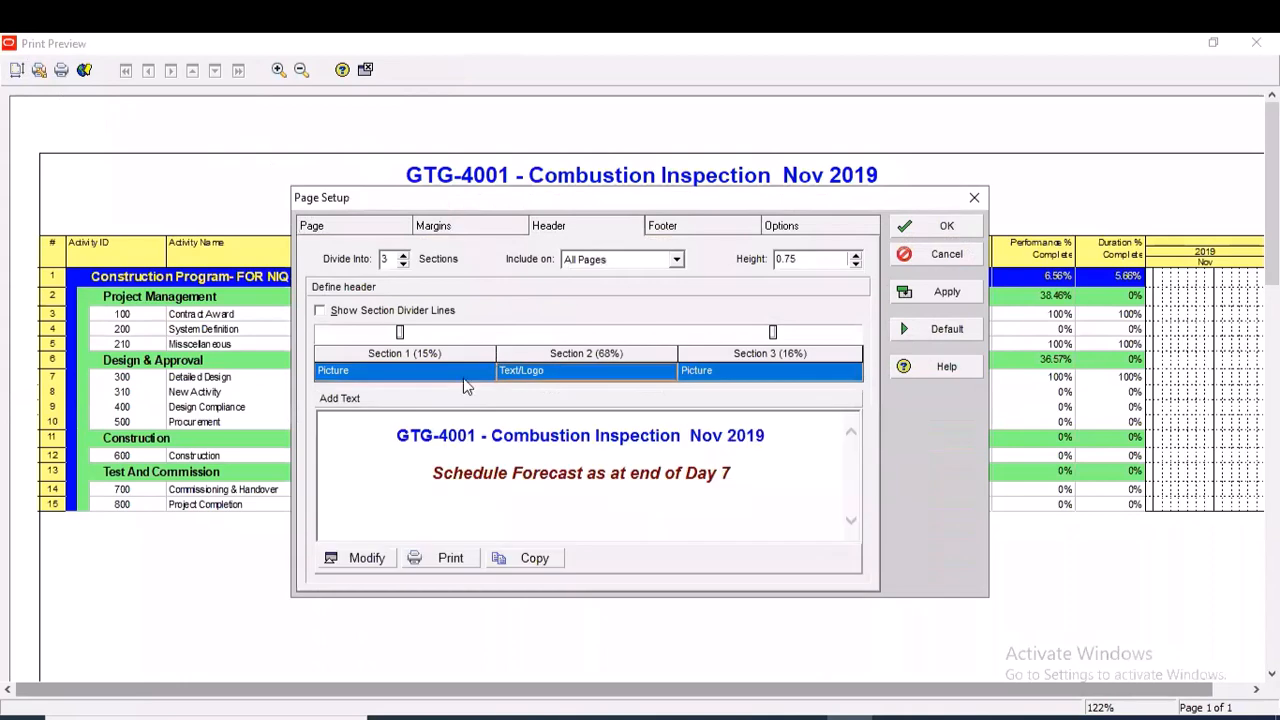
{"action": "left_click", "coordinate": [365, 561]}
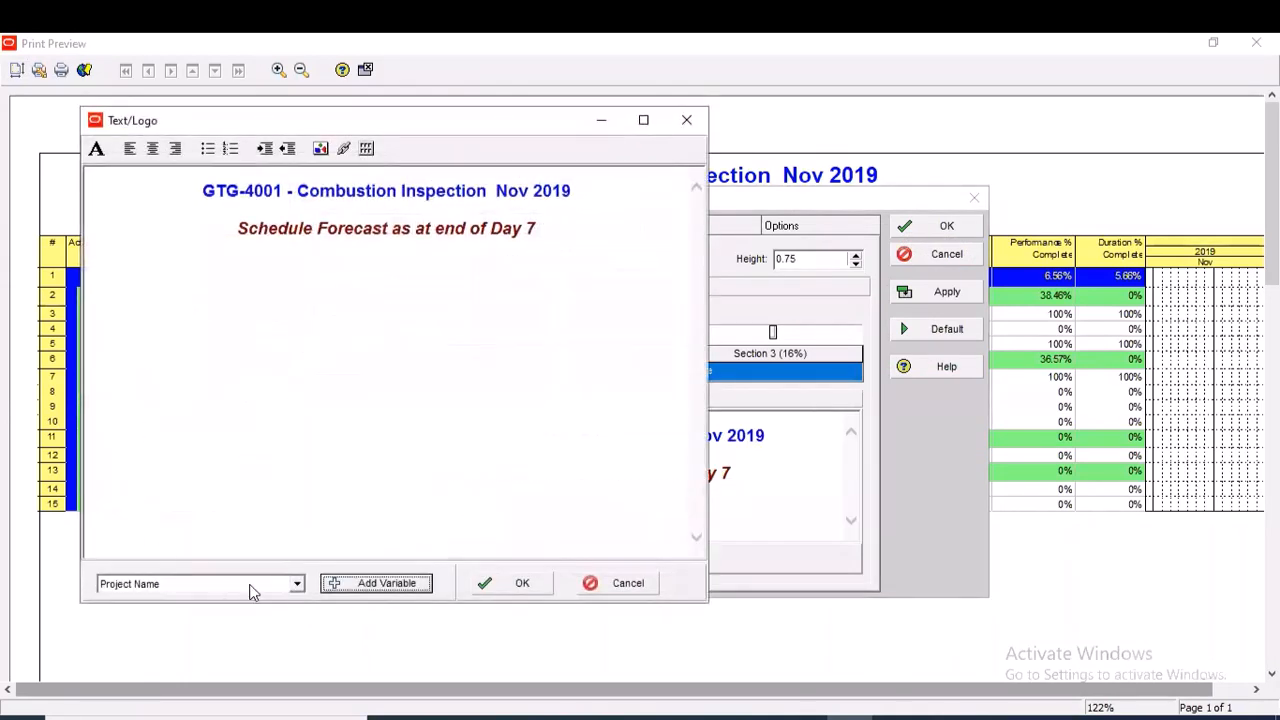
{"action": "left_click", "coordinate": [298, 585]}
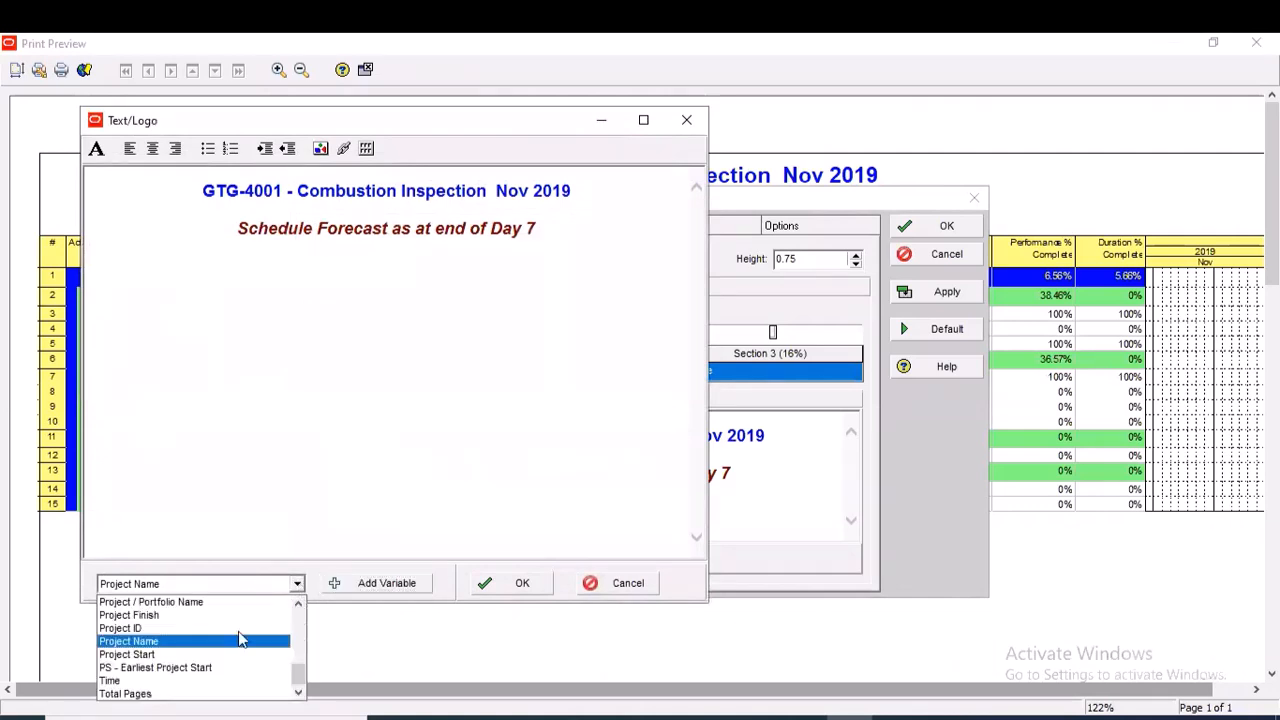
{"action": "left_click", "coordinate": [212, 645]}
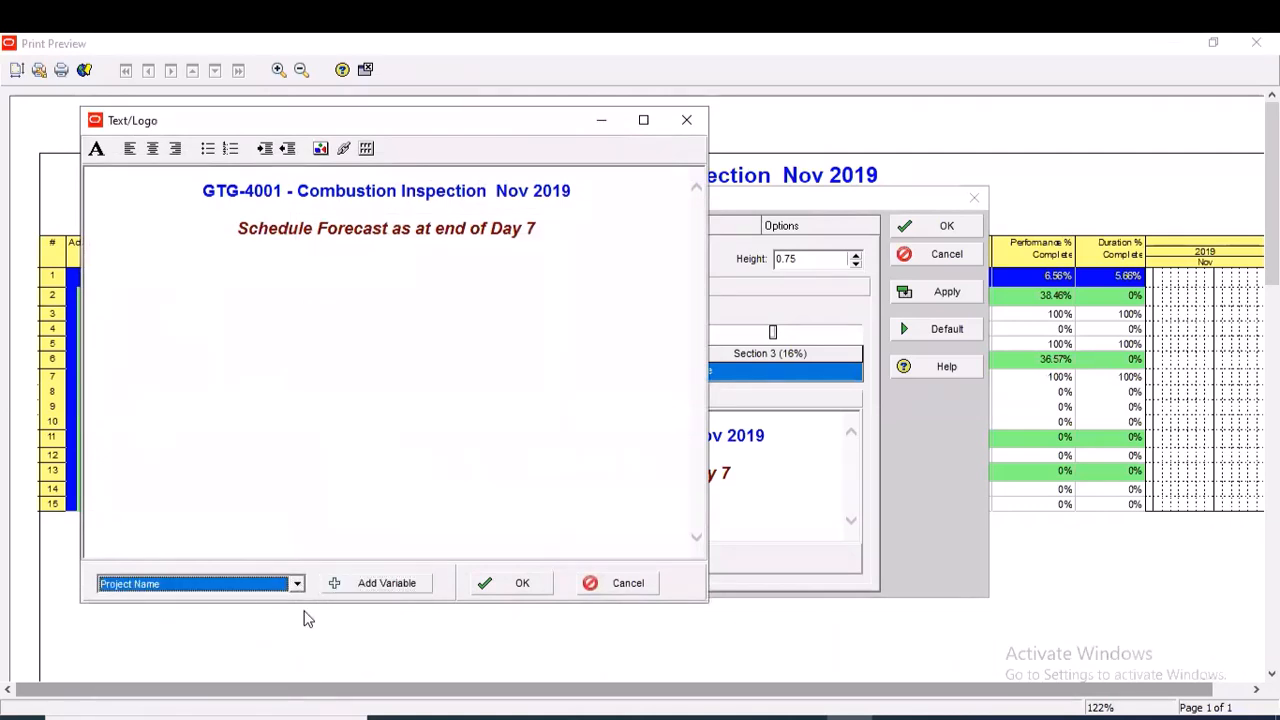
{"action": "left_click", "coordinate": [523, 590]}
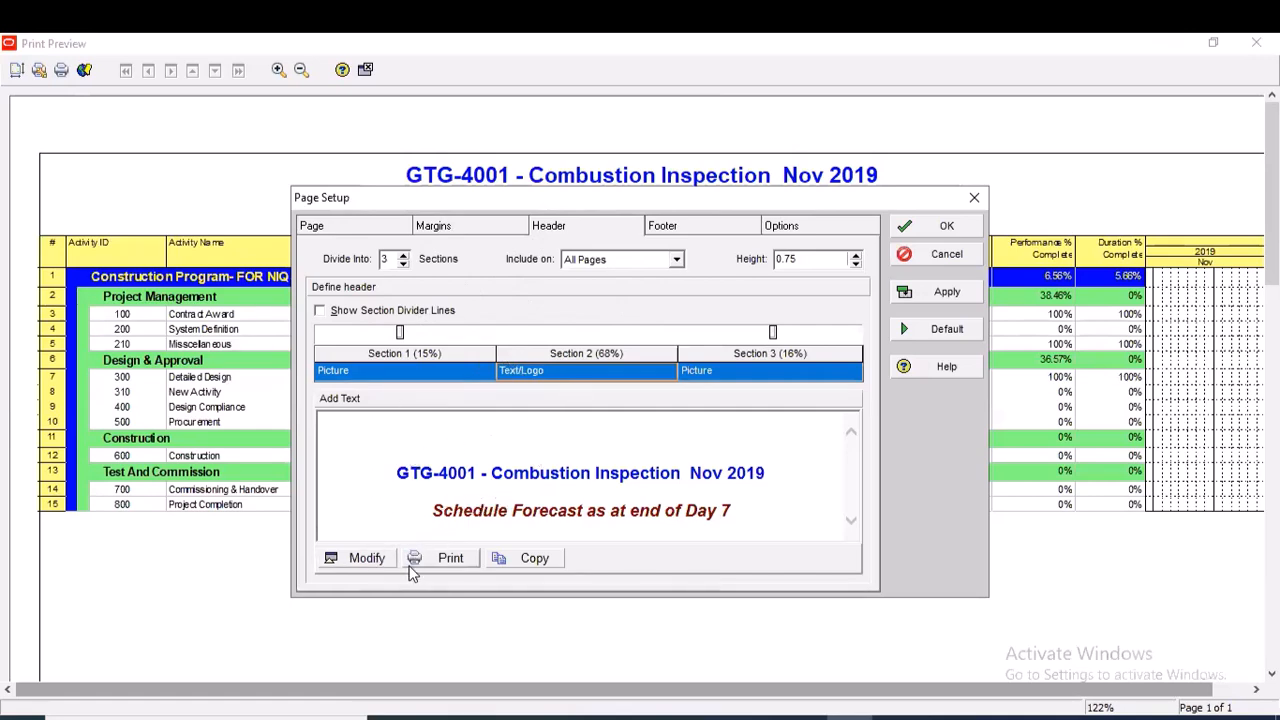
{"action": "left_click", "coordinate": [360, 558]}
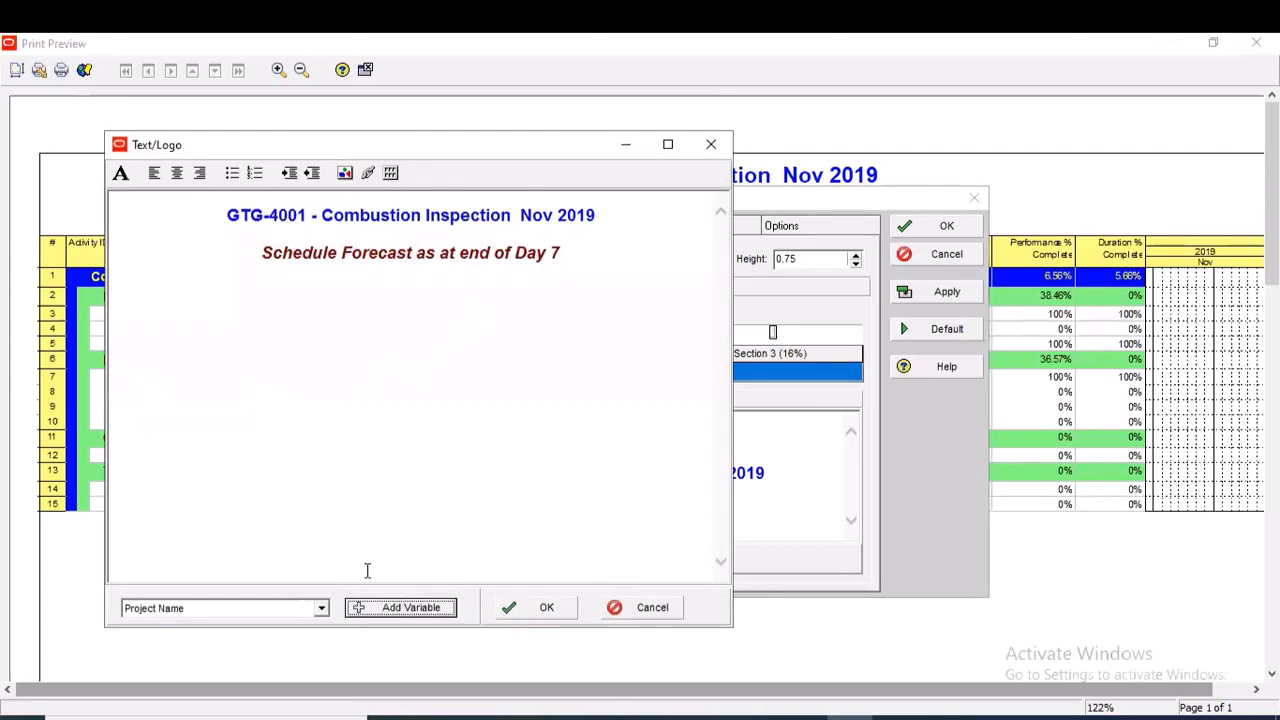
{"action": "left_click", "coordinate": [359, 612]}
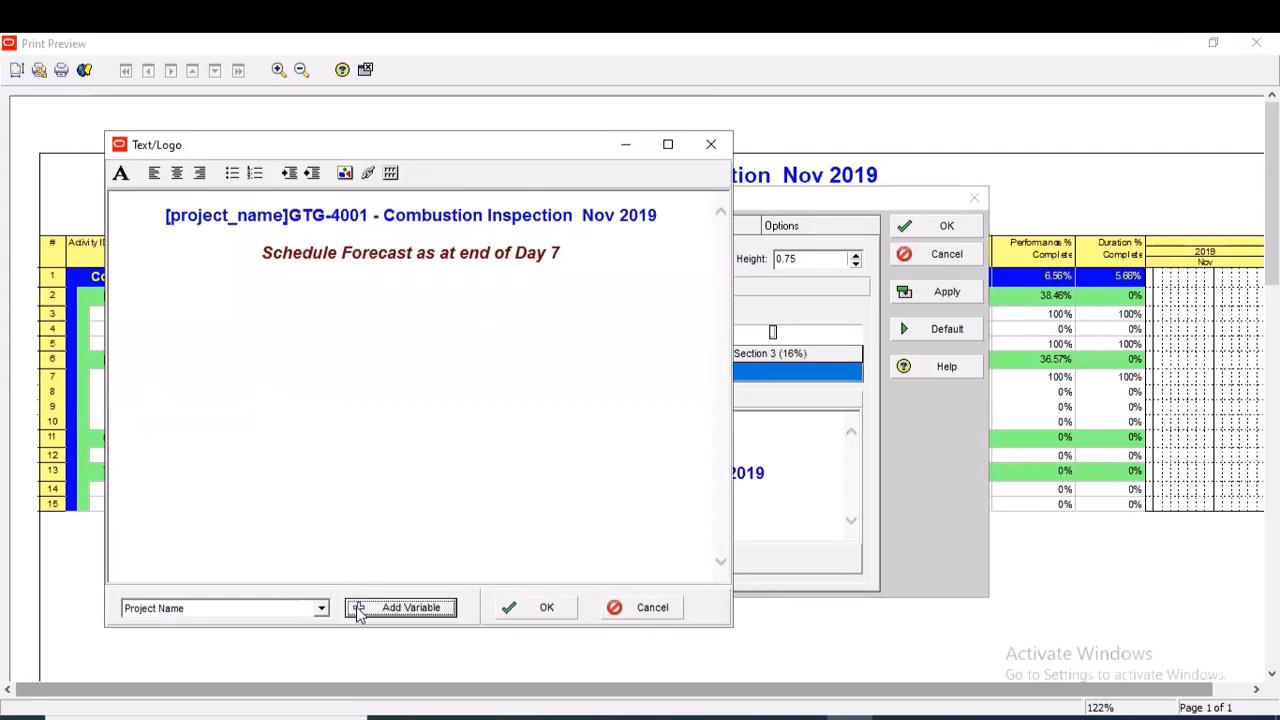
Delete the schedule forecast line and the GTG-4001 title text from the header, keeping only the project name variable, and apply the page setup
{"action": "left_click_drag", "start_coordinate": [560, 255], "coordinate": [307, 227]}
{"action": "key", "text": "Delete"}
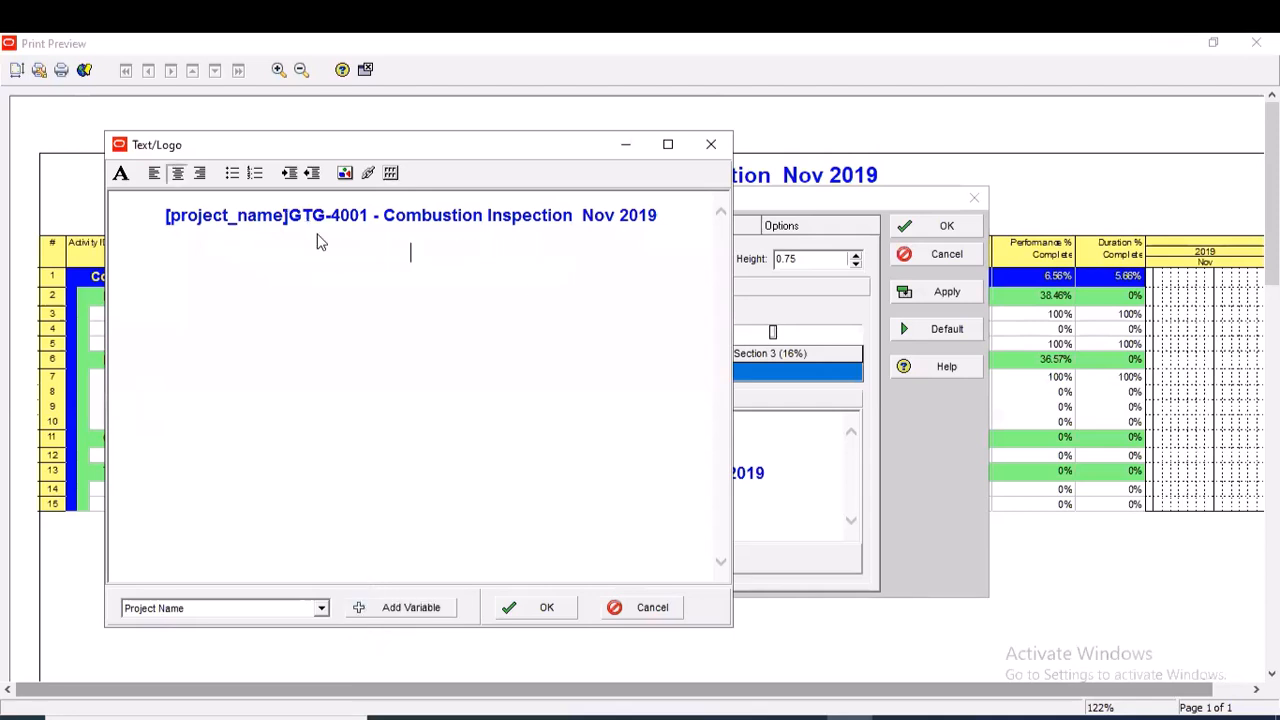
{"action": "left_click_drag", "start_coordinate": [666, 215], "coordinate": [297, 203]}
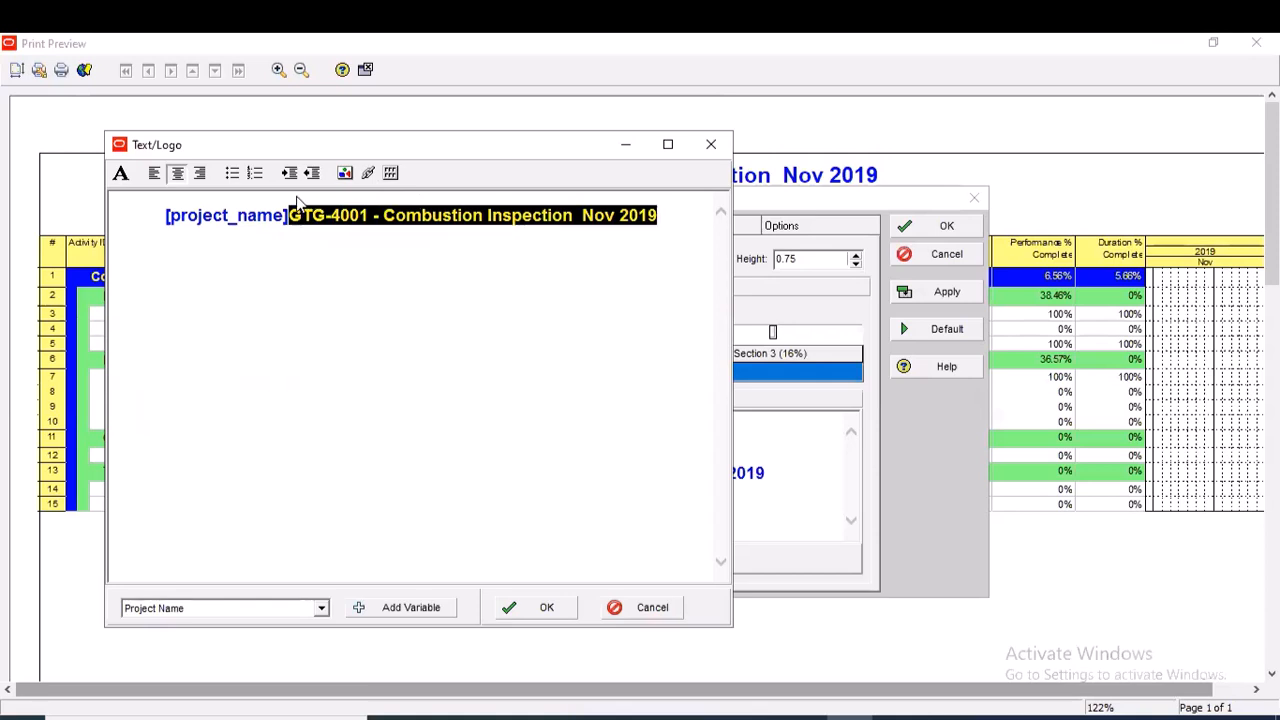
{"action": "key", "text": "Delete"}
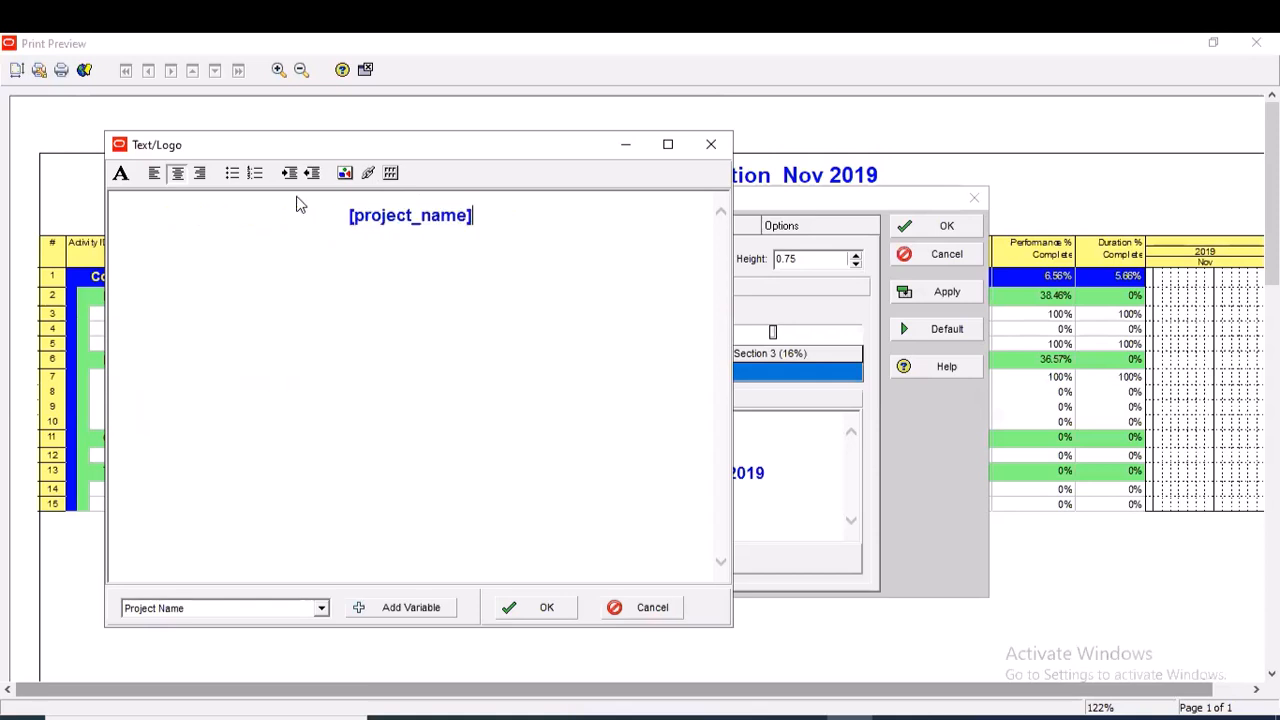
{"action": "left_click", "coordinate": [553, 612]}
{"action": "left_click", "coordinate": [948, 293]}
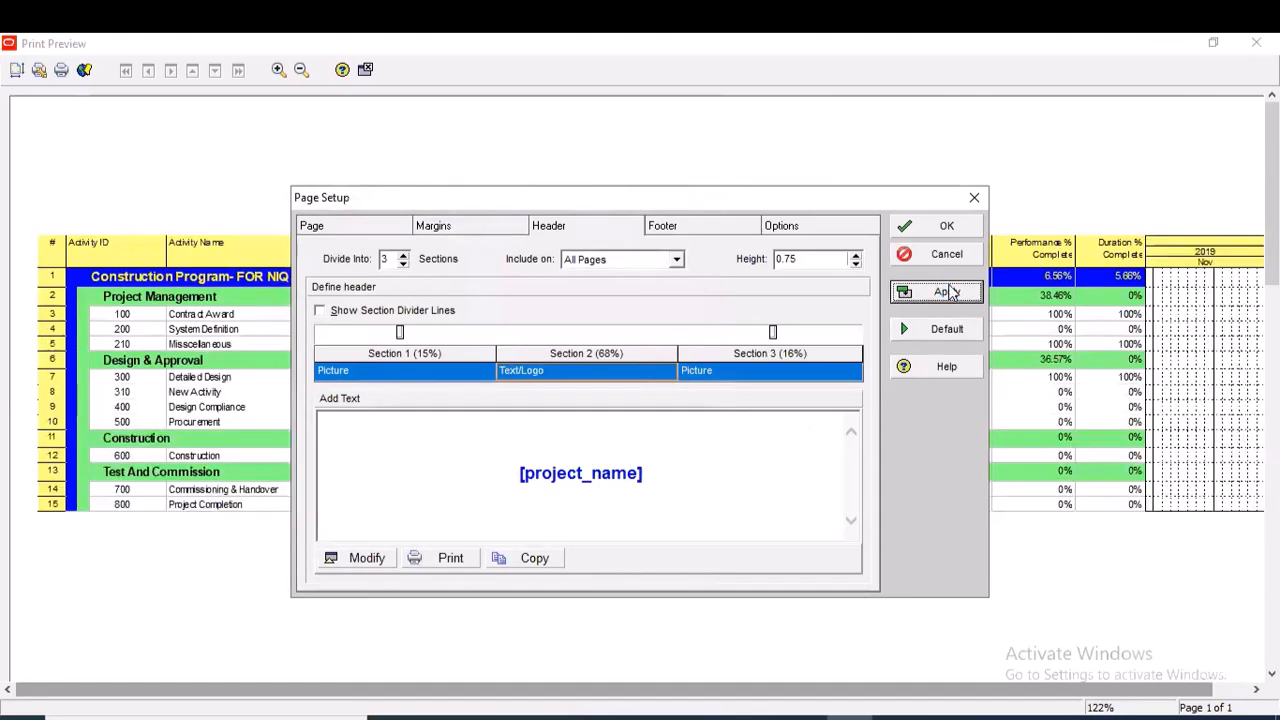
{"action": "left_click", "coordinate": [947, 228]}
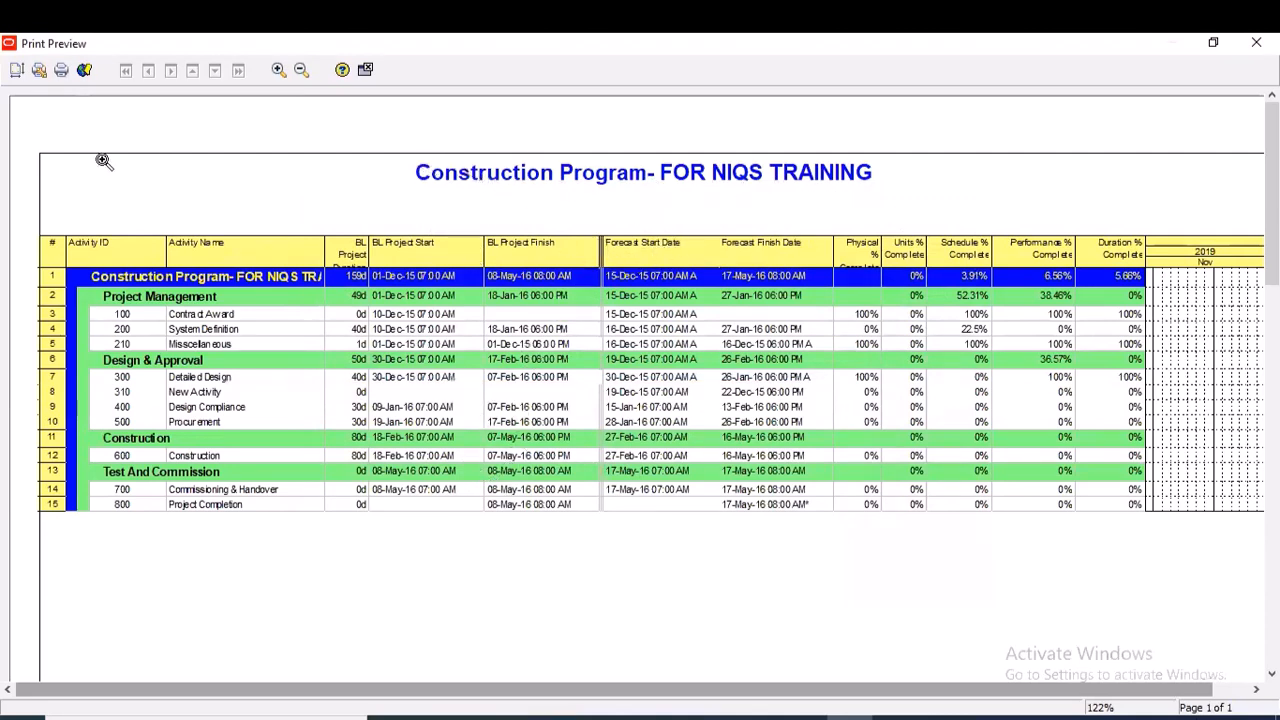
Reduce the page header height to 0.5, apply it, and check the page in the print preview
{"action": "left_click", "coordinate": [17, 72]}
{"action": "left_click", "coordinate": [609, 226]}
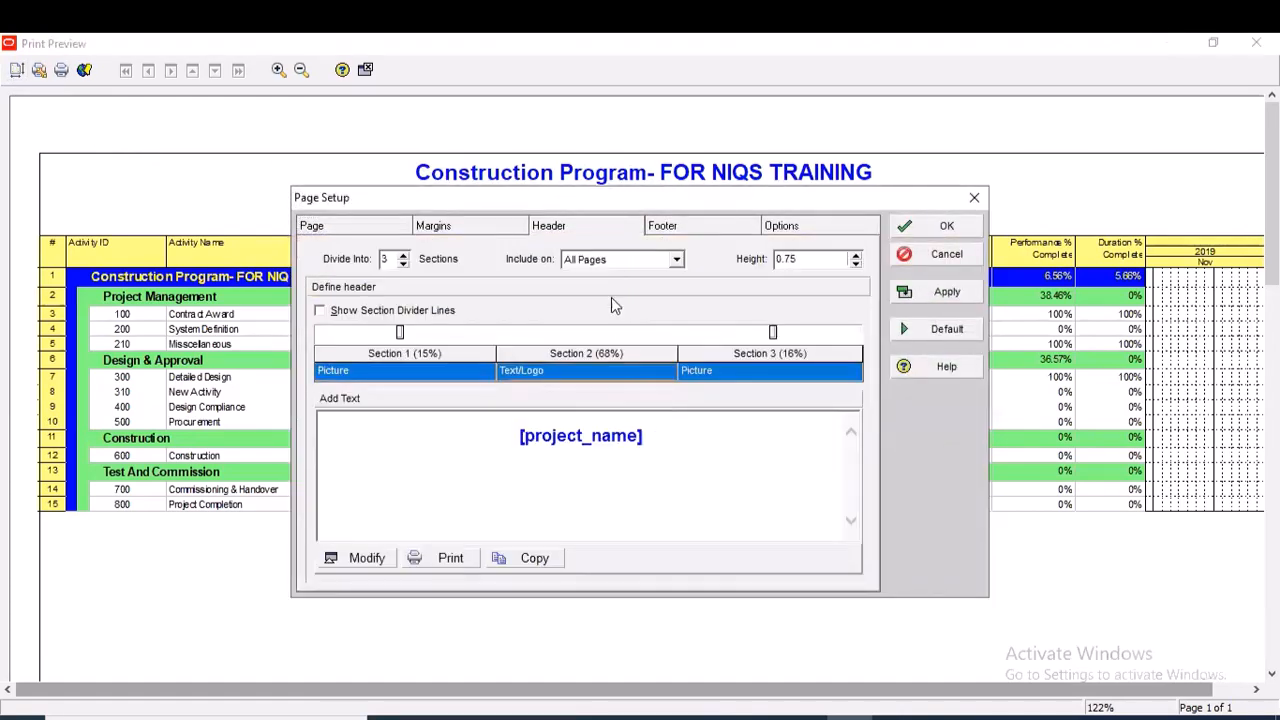
{"action": "left_click", "coordinate": [856, 256]}
{"action": "left_click", "coordinate": [940, 290]}
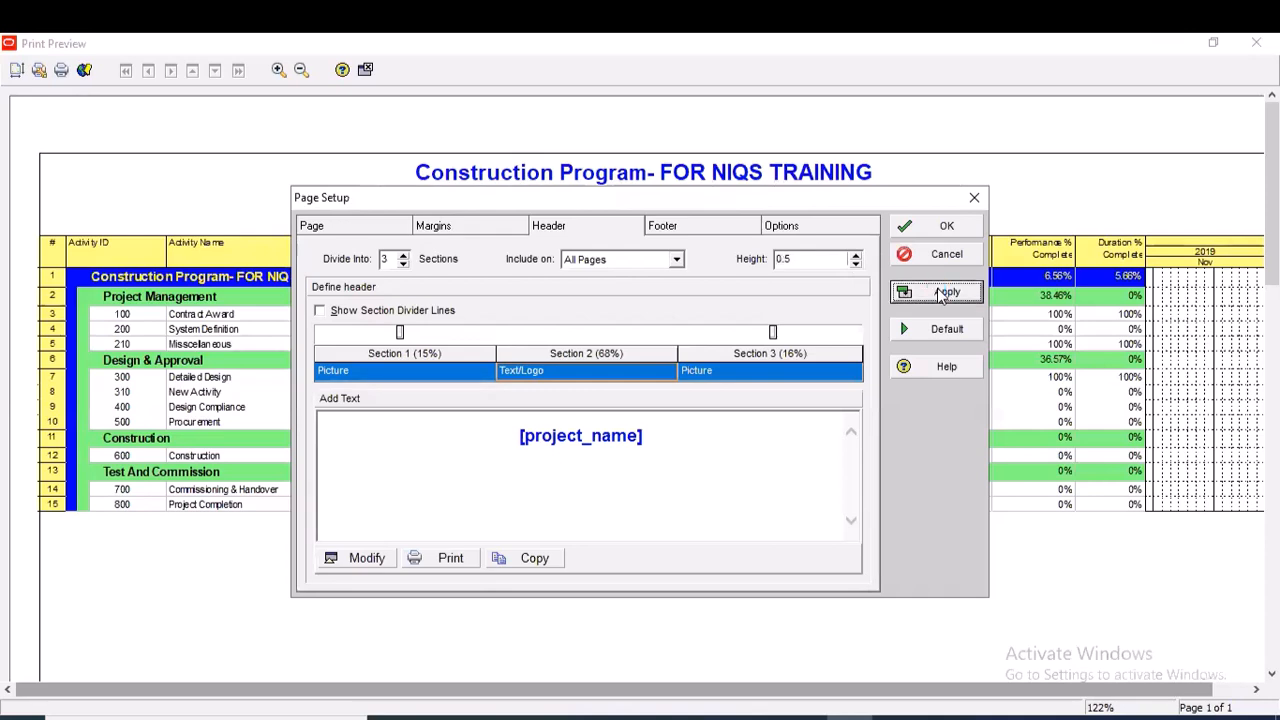
{"action": "left_click", "coordinate": [946, 228]}
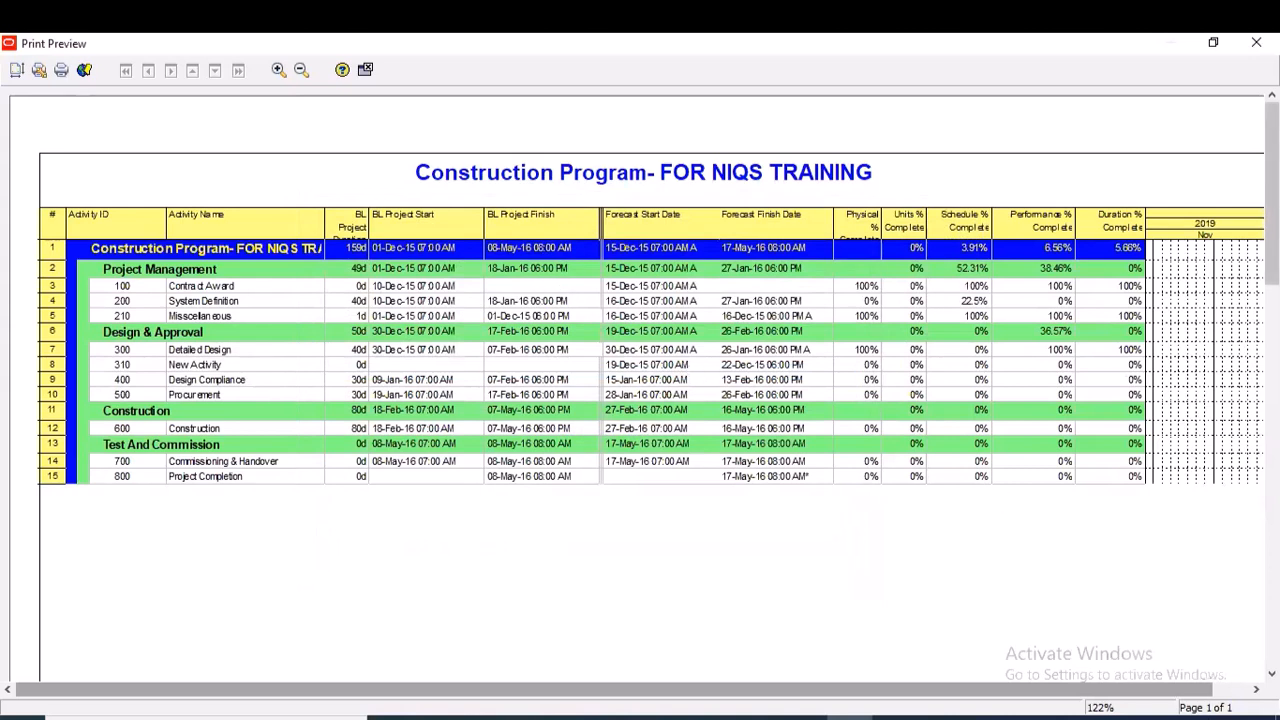
{"action": "left_click", "coordinate": [1272, 393]}
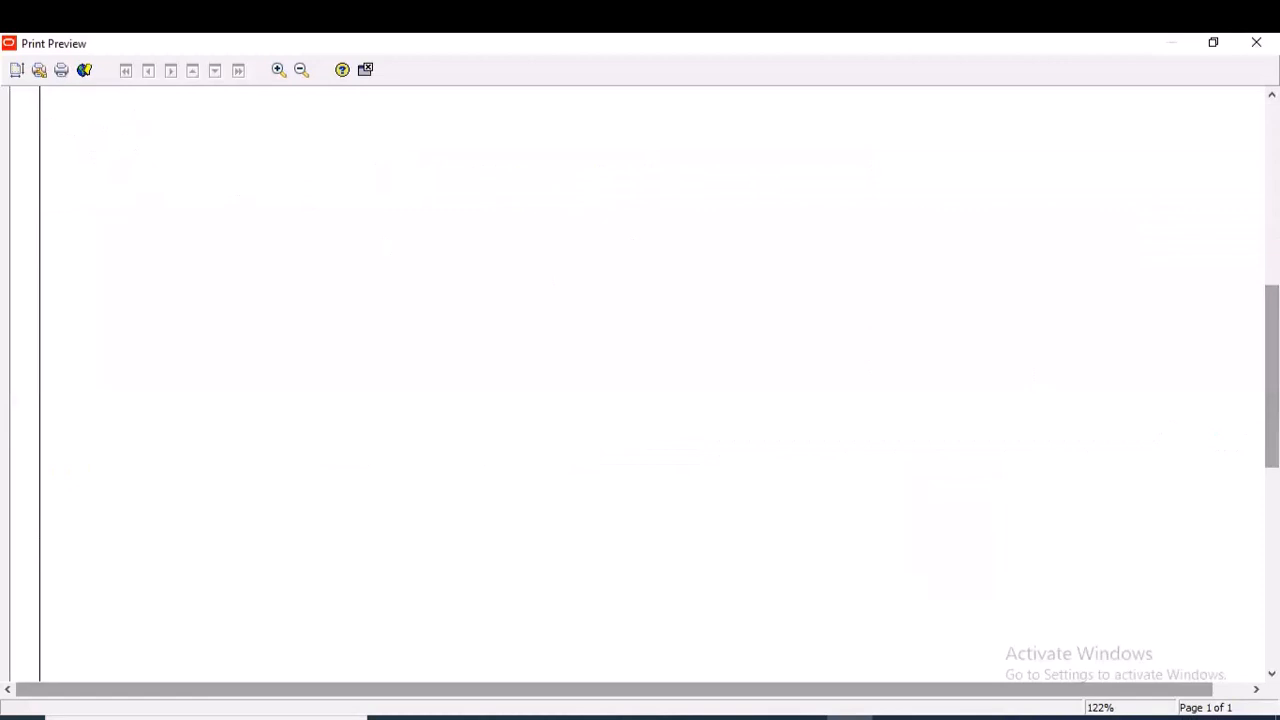
{"action": "scroll", "coordinate": [348, 241], "scroll_direction": "up", "scroll_amount": 5}
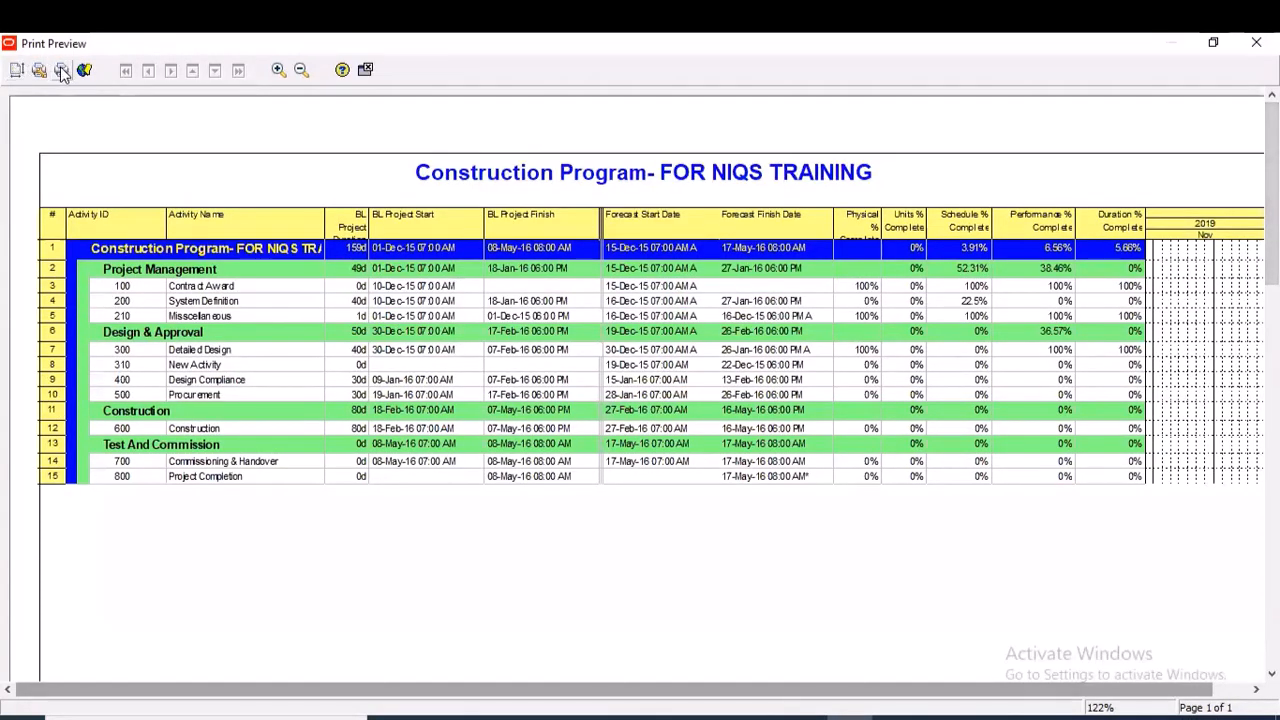
Print the schedule with Microsoft Print to PDF, saving it as Sample Training Schedule in the Zion Army folder
{"action": "left_click", "coordinate": [61, 69]}
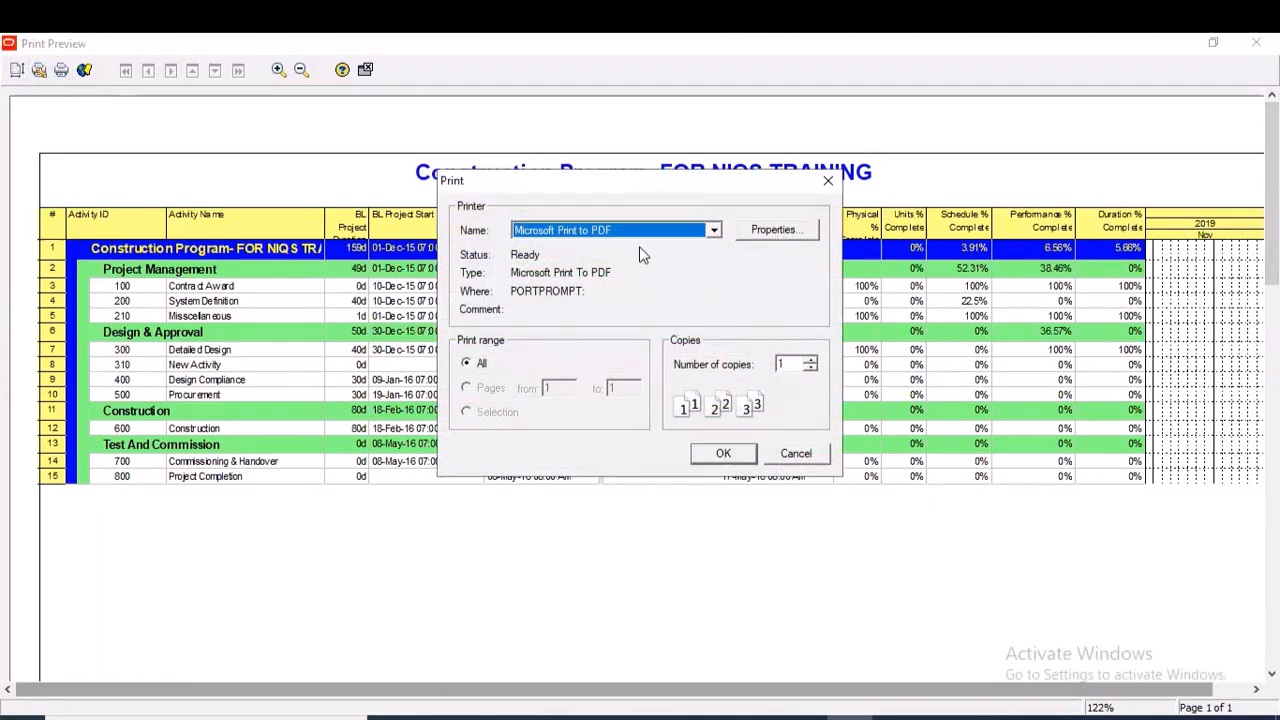
{"action": "left_click", "coordinate": [714, 230]}
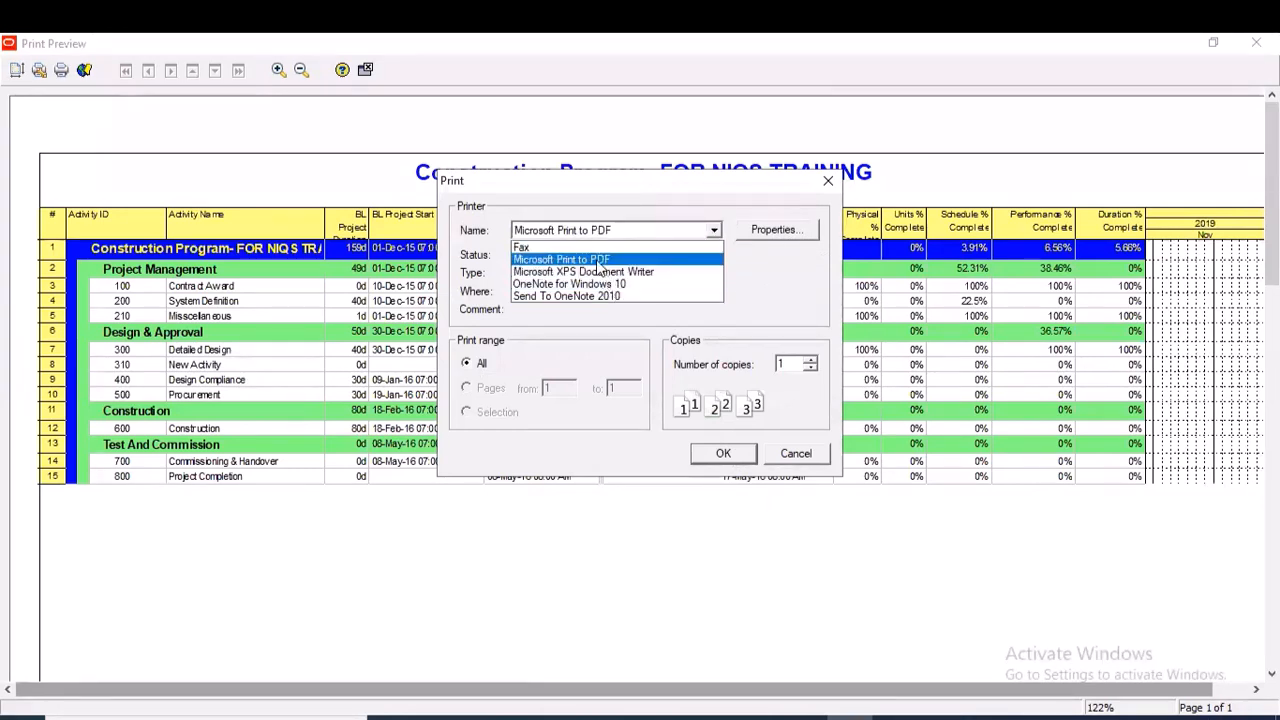
{"action": "left_click", "coordinate": [597, 261]}
{"action": "left_click", "coordinate": [728, 451]}
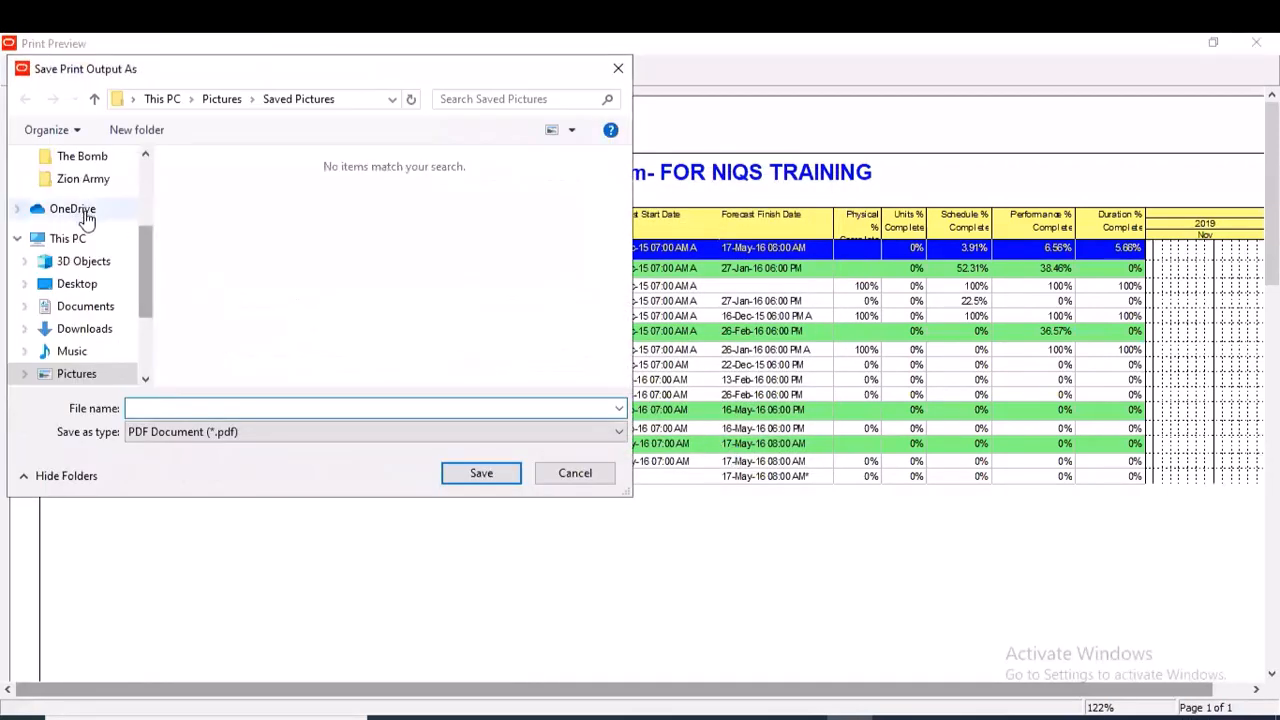
{"action": "left_click", "coordinate": [83, 179]}
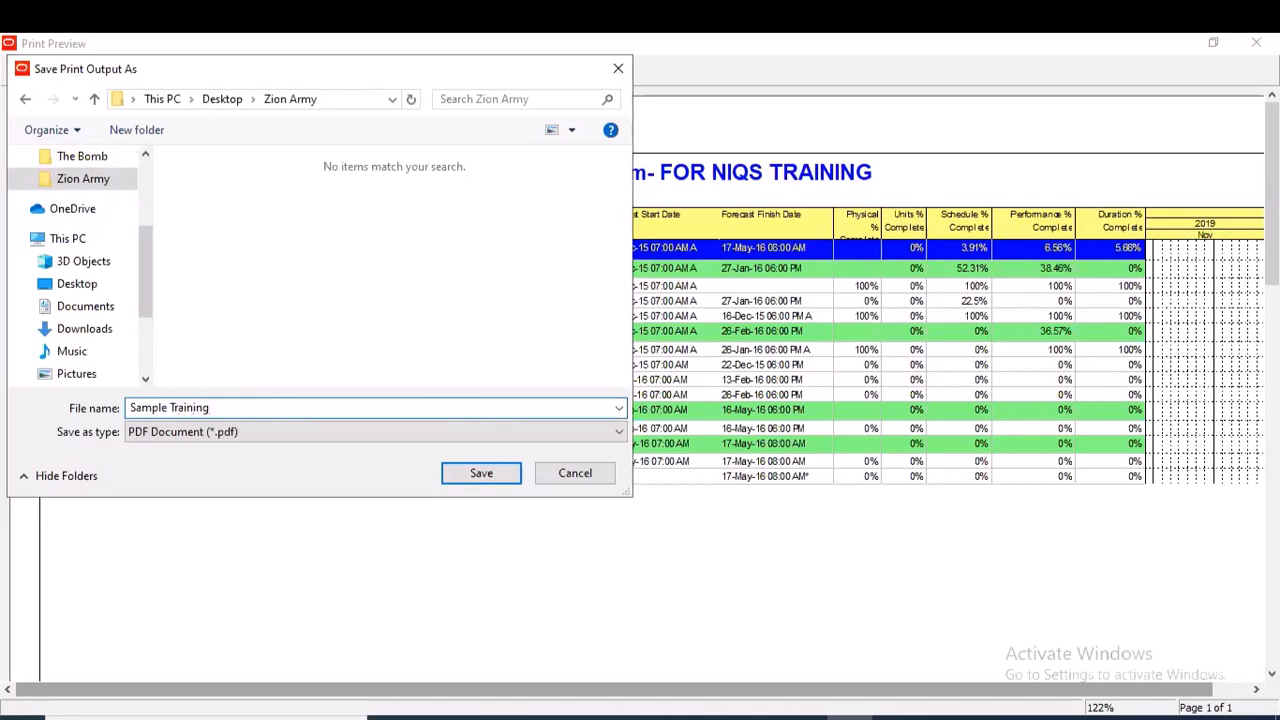
{"action": "left_click", "coordinate": [480, 473]}
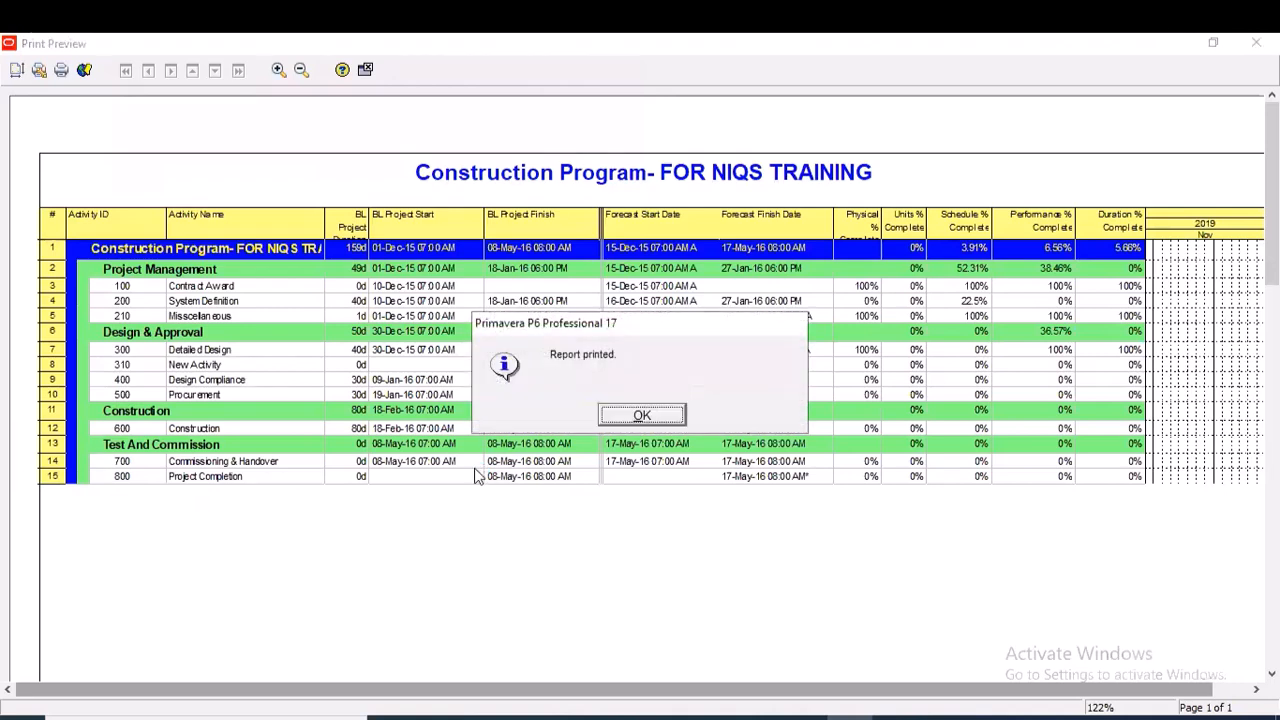
{"action": "left_click", "coordinate": [660, 418]}
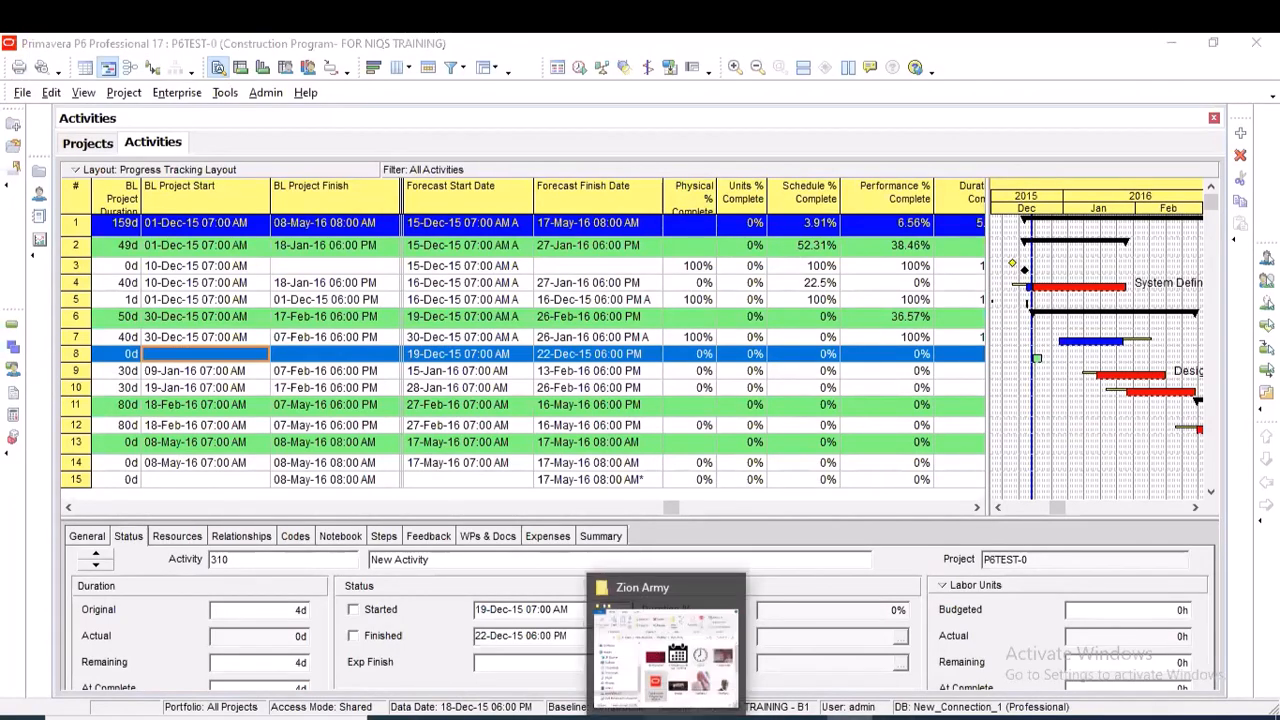
Open the Sample Training Schedule PDF from the Zion Army folder in File Explorer and review its header, activity table and footer
{"action": "left_click", "coordinate": [667, 718]}
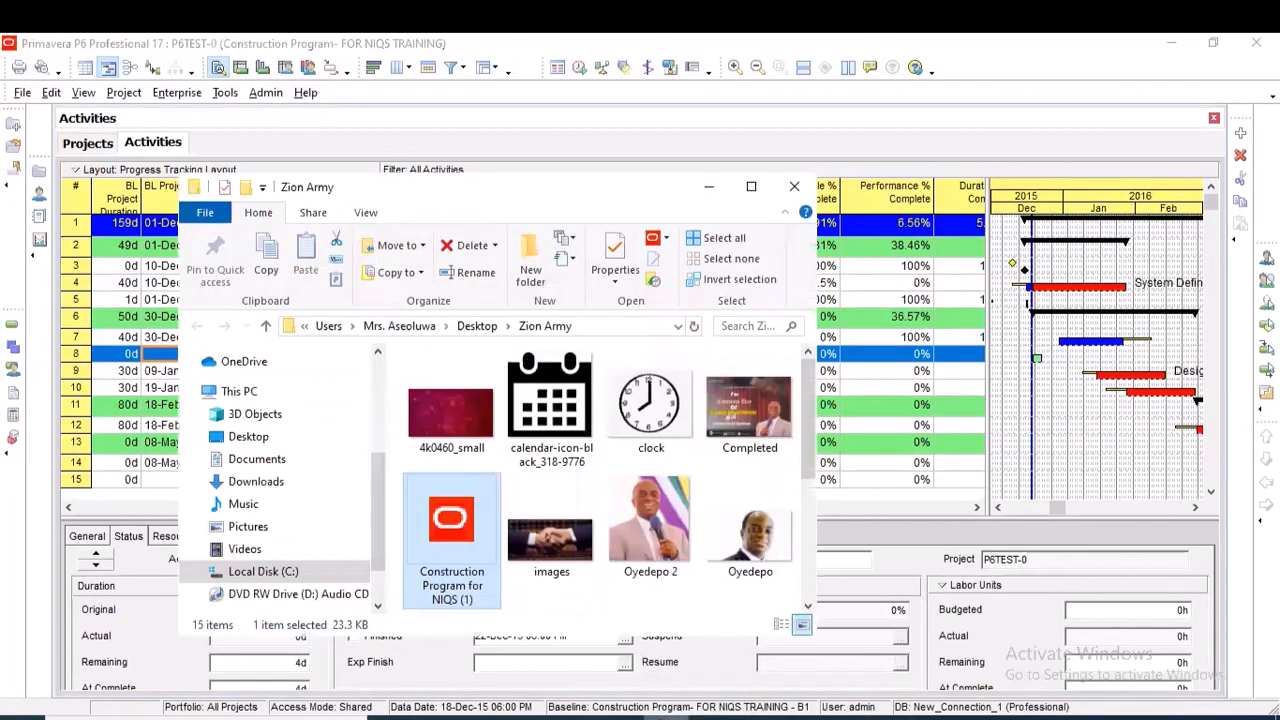
{"action": "left_click", "coordinate": [751, 186]}
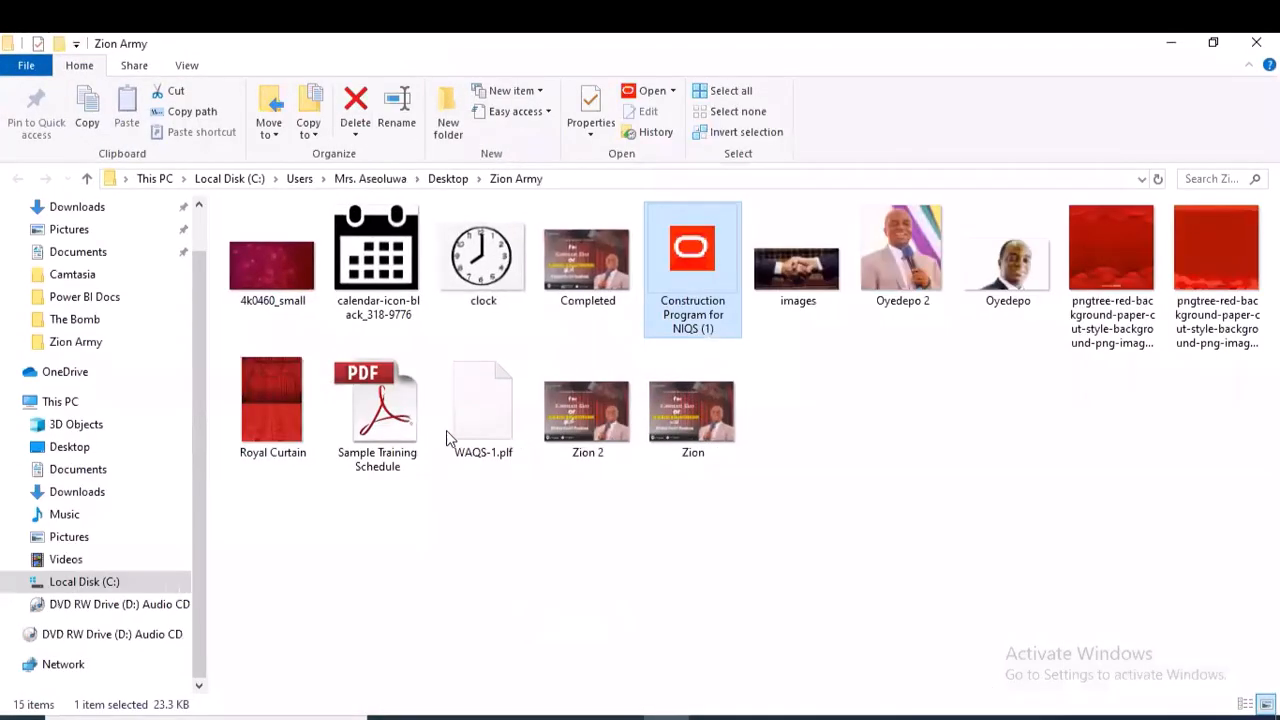
{"action": "left_click", "coordinate": [378, 410]}
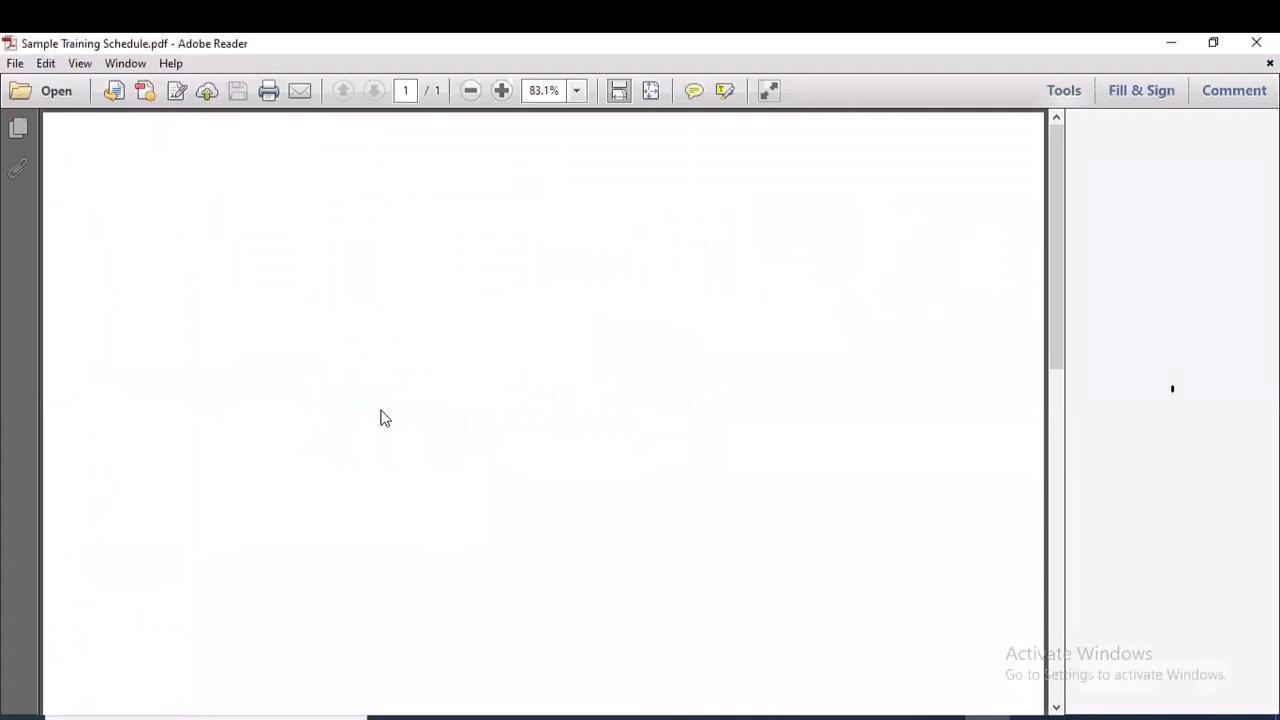
{"action": "scroll", "coordinate": [705, 463], "scroll_direction": "down", "scroll_amount": 1}
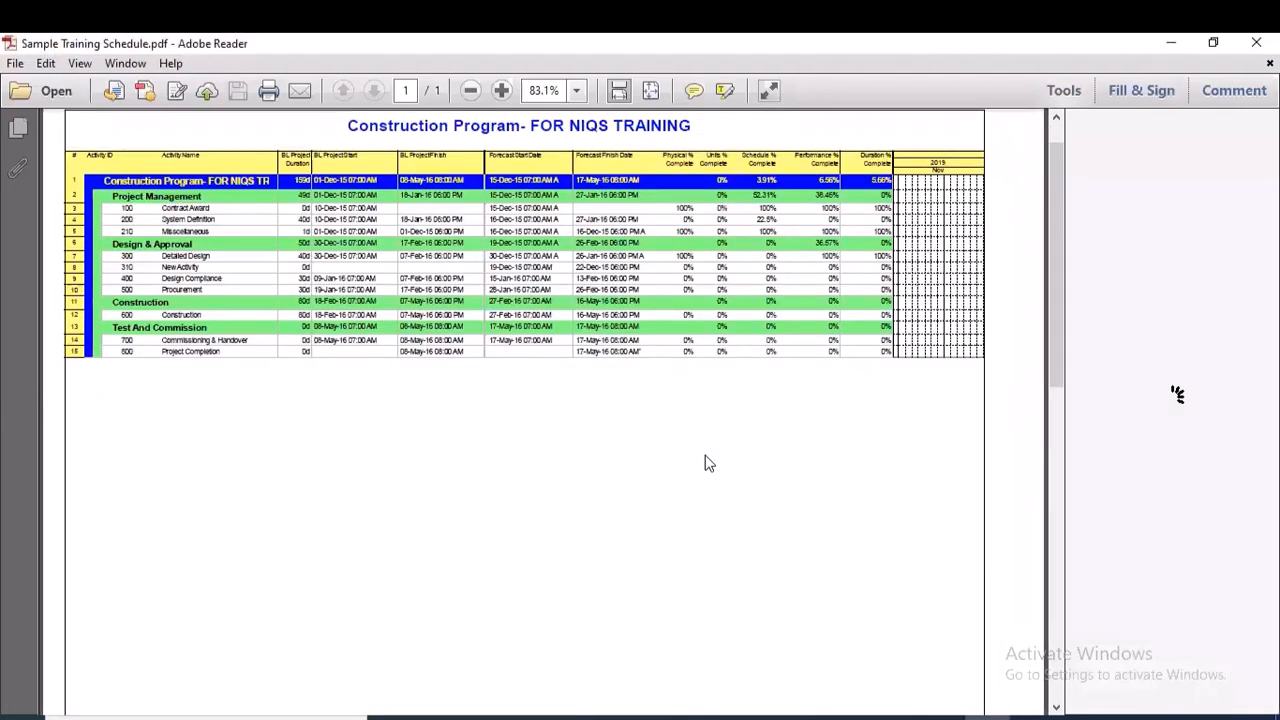
{"action": "scroll", "coordinate": [737, 443], "scroll_direction": "down", "scroll_amount": 5}
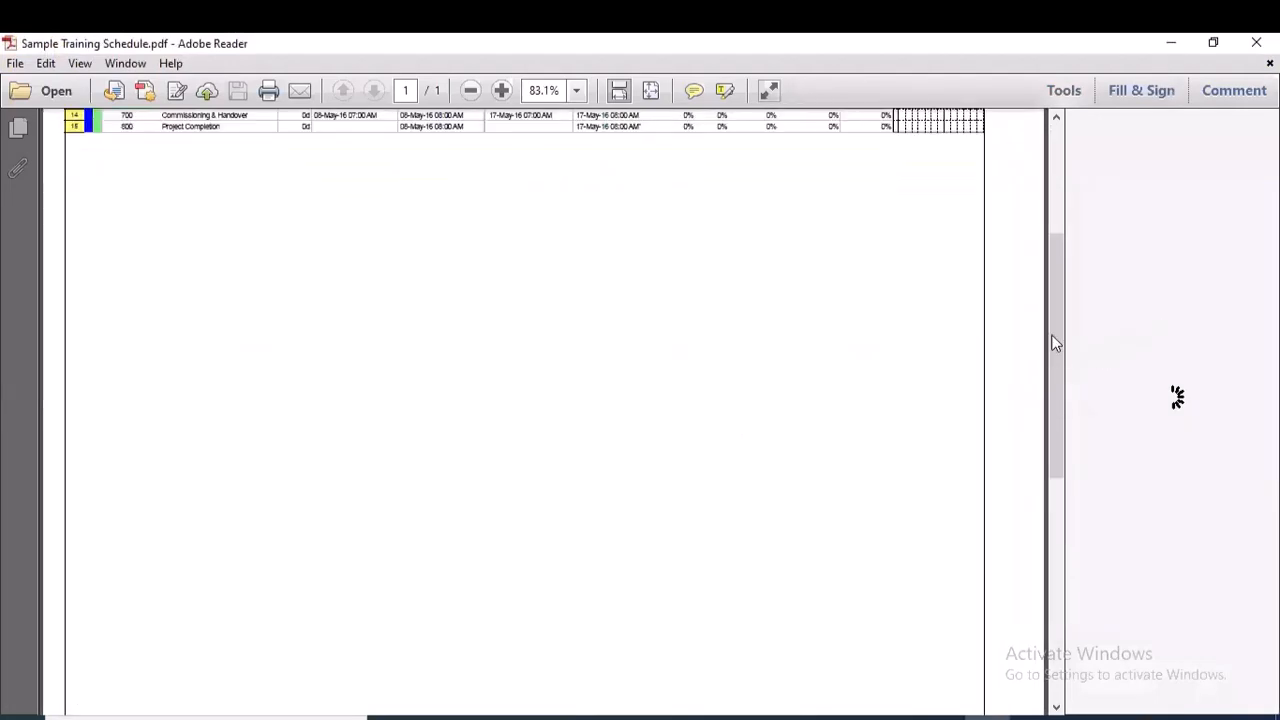
{"action": "left_click_drag", "start_coordinate": [1057, 364], "coordinate": [1050, 633]}
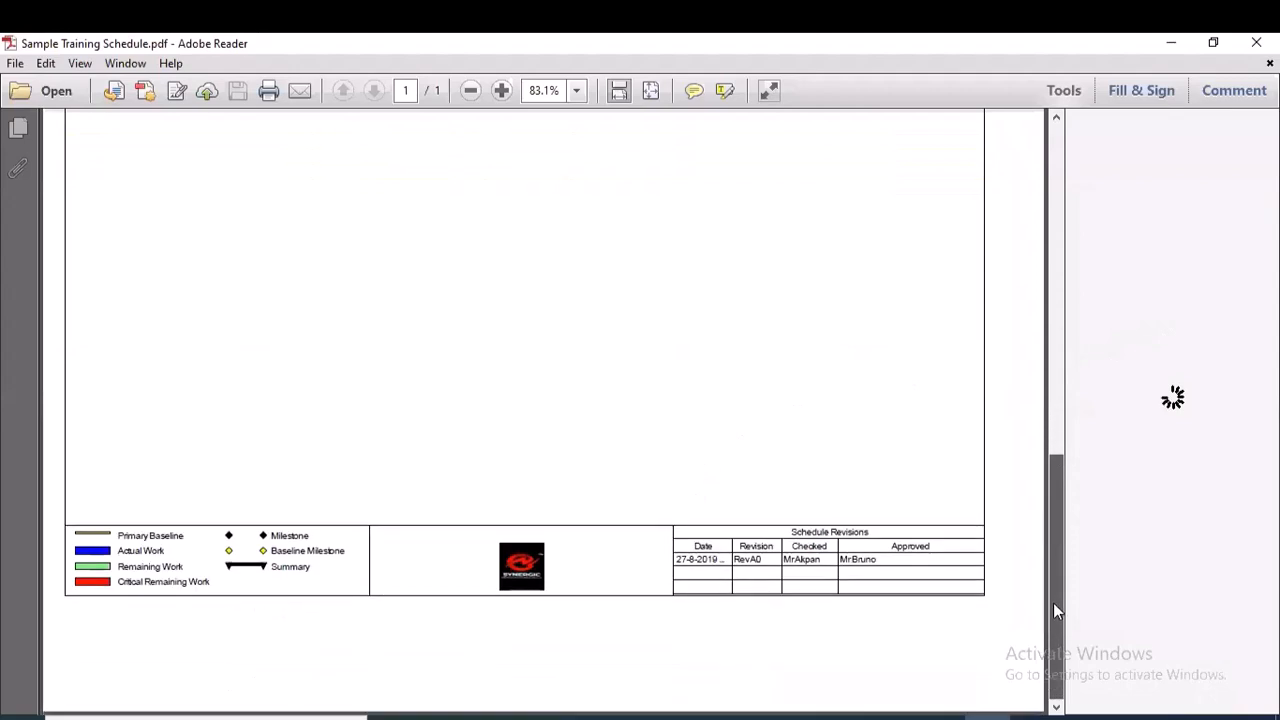
{"action": "left_click_drag", "start_coordinate": [1056, 465], "coordinate": [1068, 212]}
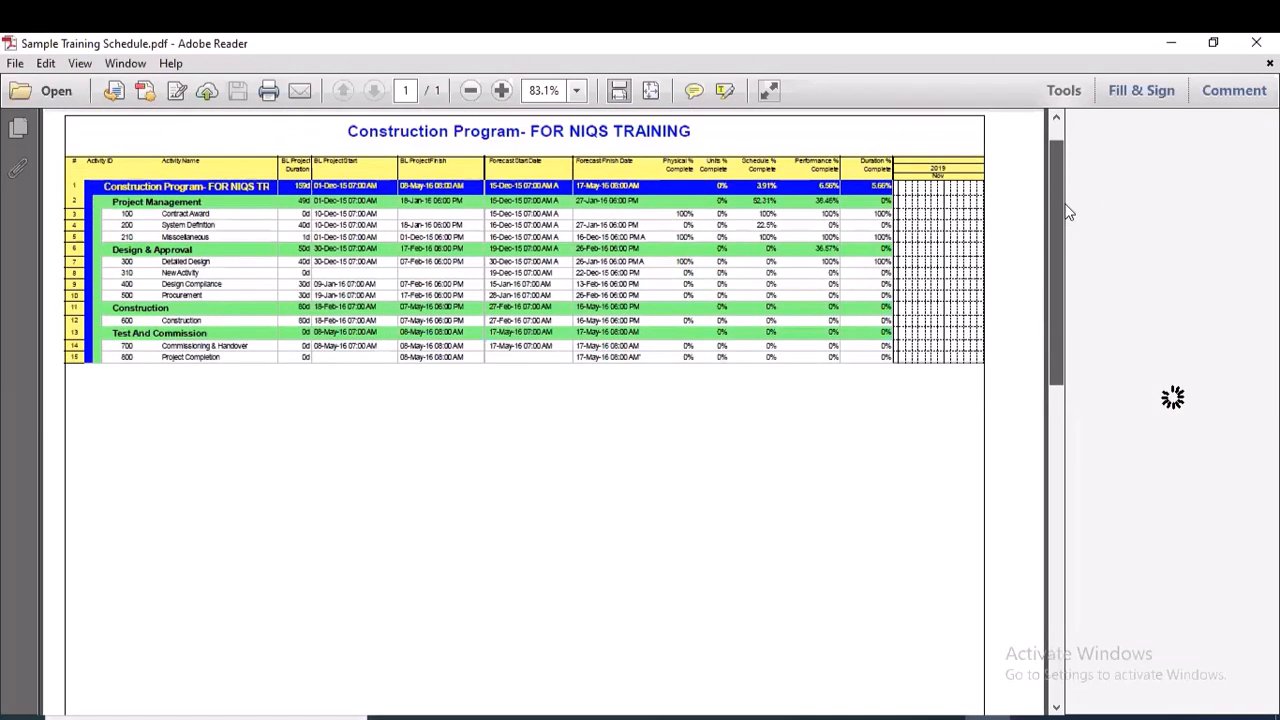
{"action": "scroll", "coordinate": [893, 337], "scroll_direction": "down", "scroll_amount": 7}
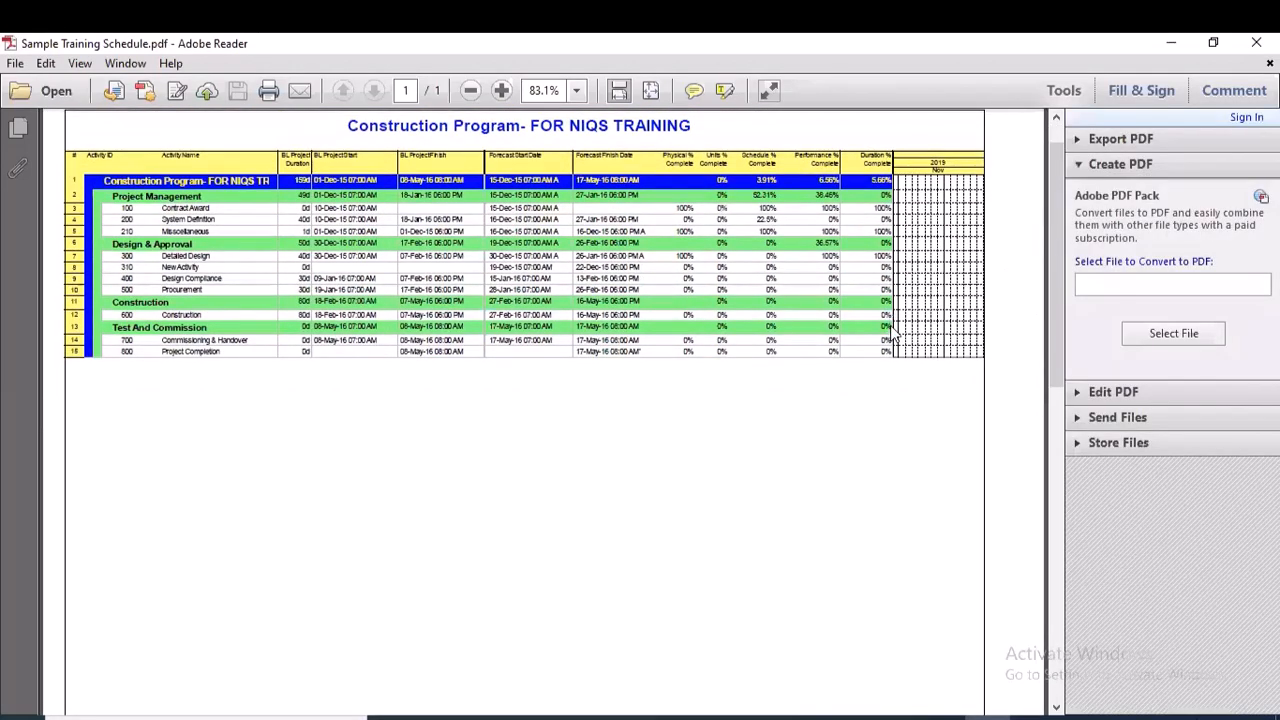
Examine the printed PDF page from the header down to the legend, logo and revisions table, and close the PDF
{"action": "scroll", "coordinate": [891, 340], "scroll_direction": "down", "scroll_amount": 5}
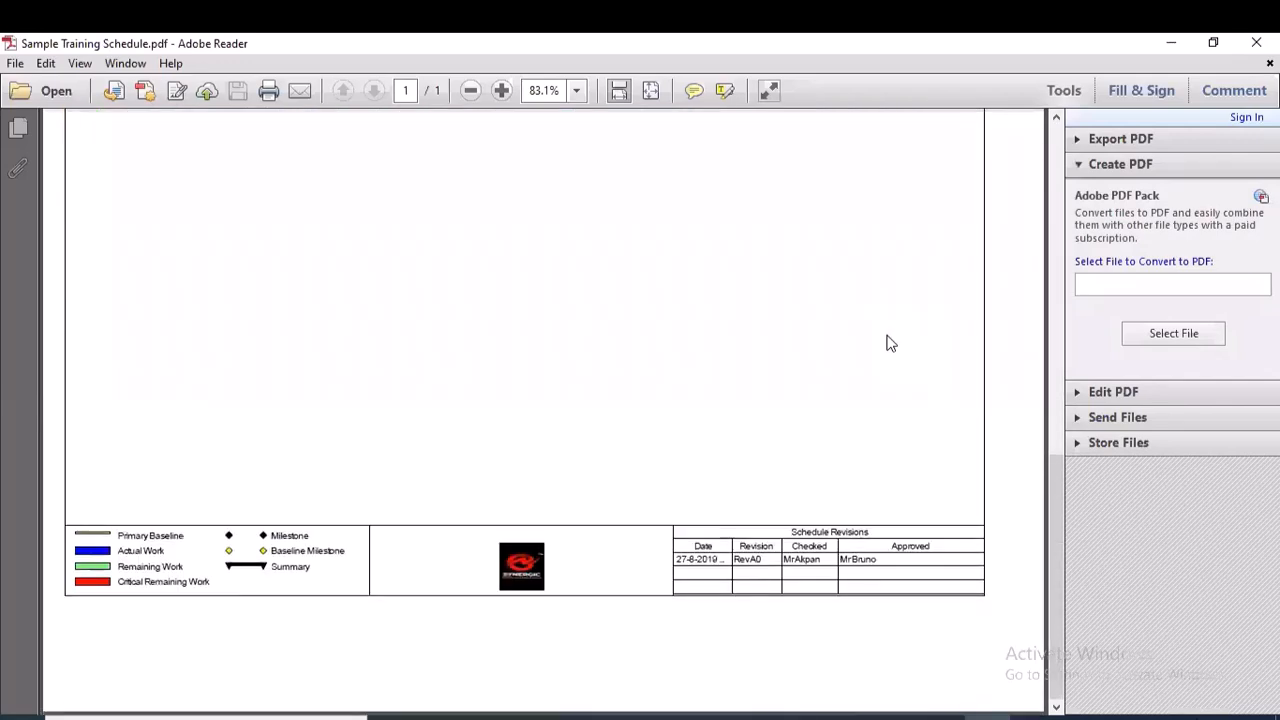
{"action": "scroll", "coordinate": [888, 343], "scroll_direction": "up", "scroll_amount": 10}
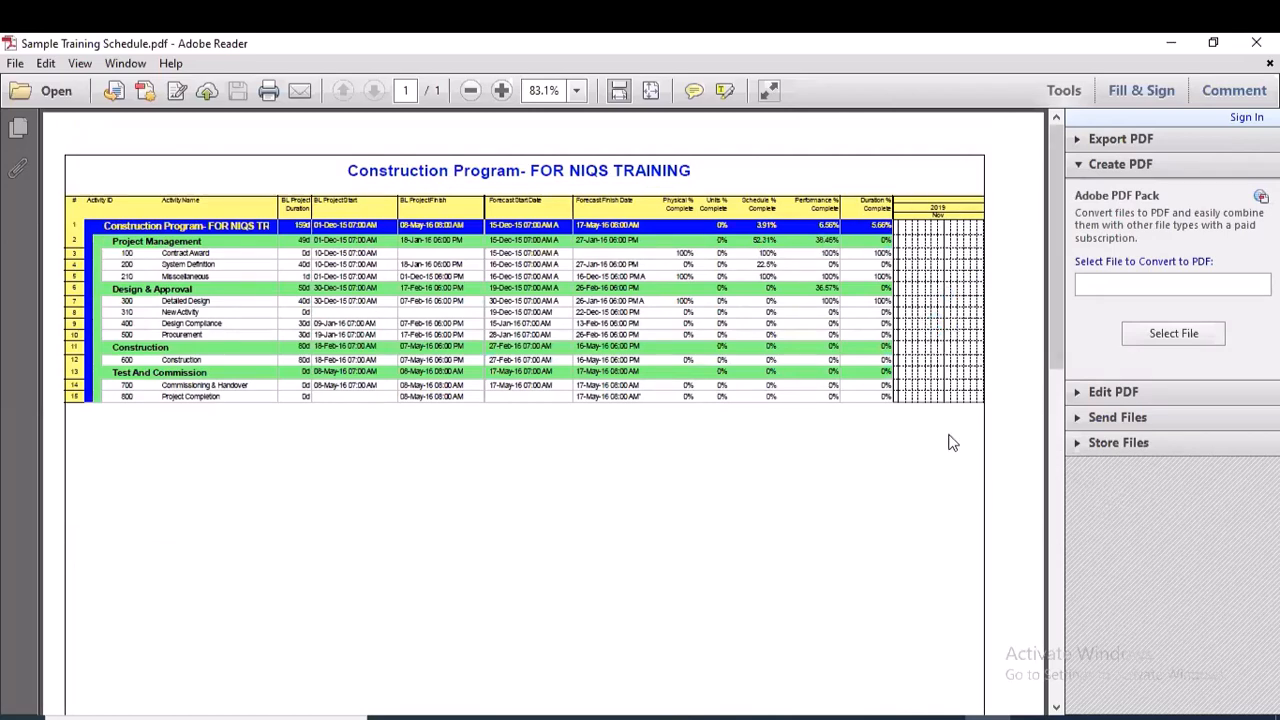
{"action": "scroll", "coordinate": [817, 358], "scroll_direction": "down", "scroll_amount": 3}
{"action": "scroll", "coordinate": [817, 349], "scroll_direction": "up", "scroll_amount": 3}
{"action": "scroll", "coordinate": [827, 345], "scroll_direction": "down", "scroll_amount": 1}
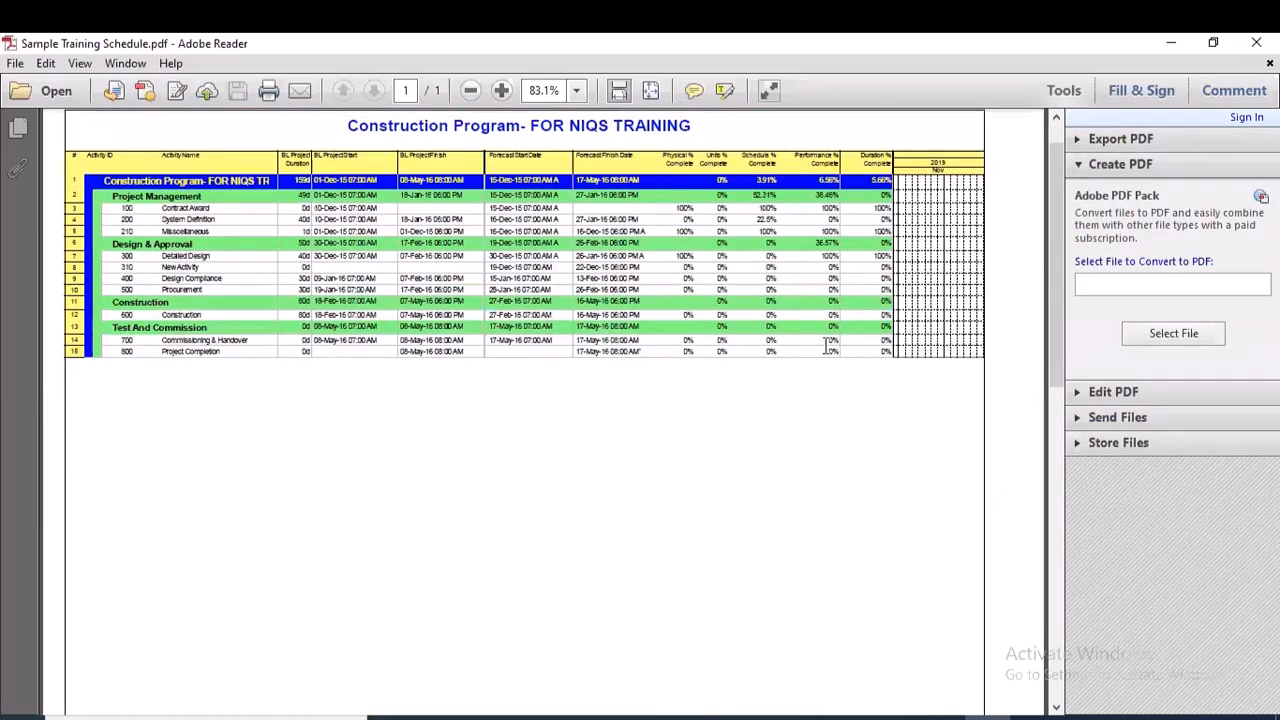
{"action": "scroll", "coordinate": [827, 345], "scroll_direction": "up", "scroll_amount": 1}
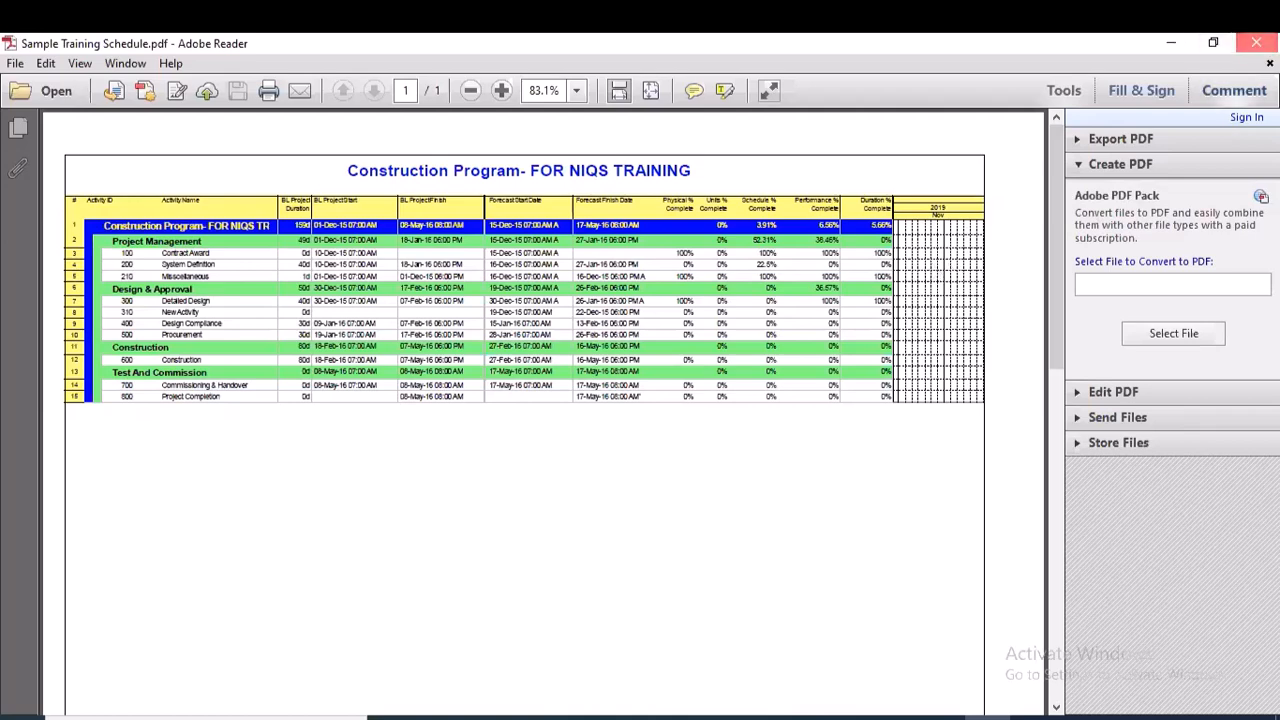
{"action": "left_click", "coordinate": [1256, 43]}
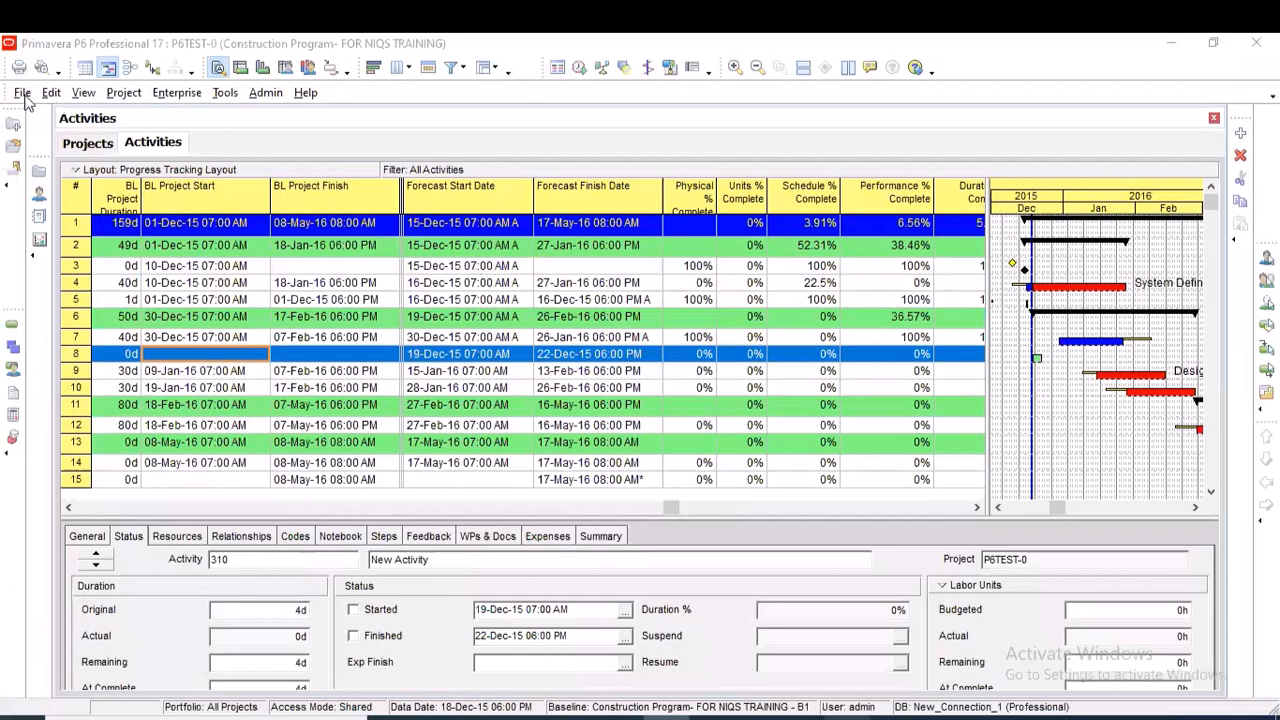
Open the page setup from the schedule's print preview and change the page orientation to landscape
{"action": "left_click", "coordinate": [22, 93]}
{"action": "left_click", "coordinate": [57, 115]}
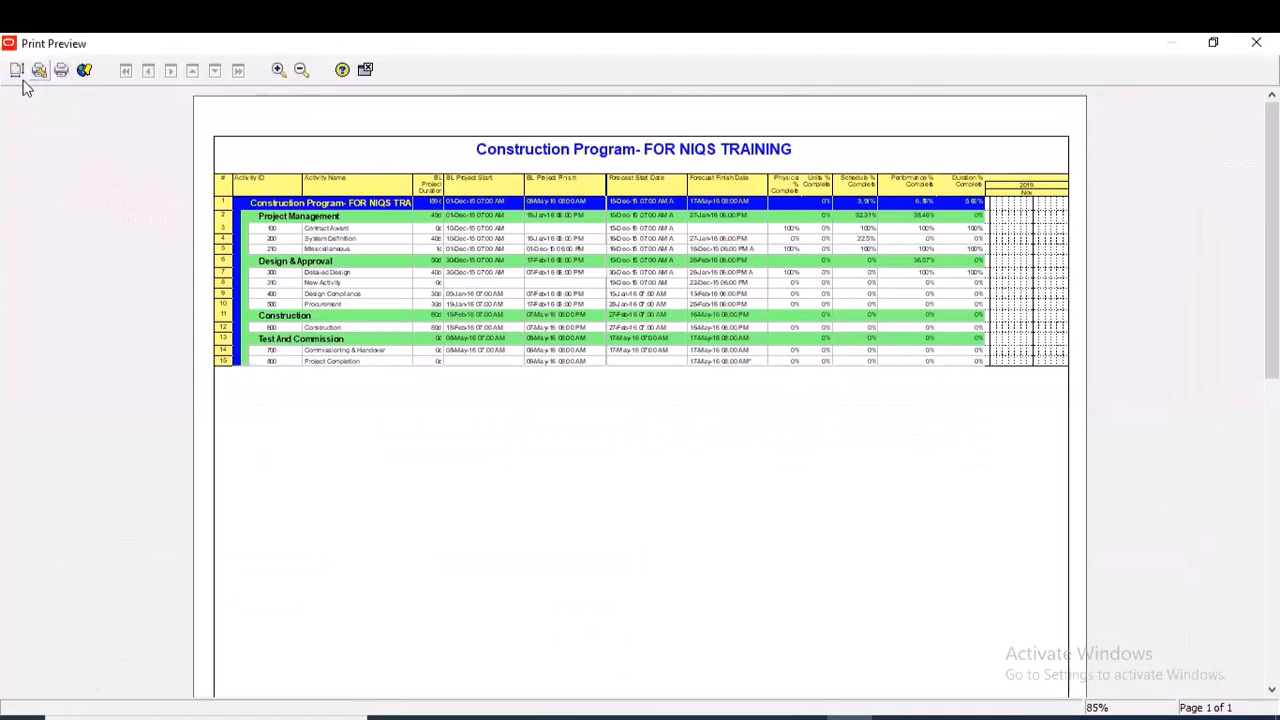
{"action": "left_click", "coordinate": [16, 72]}
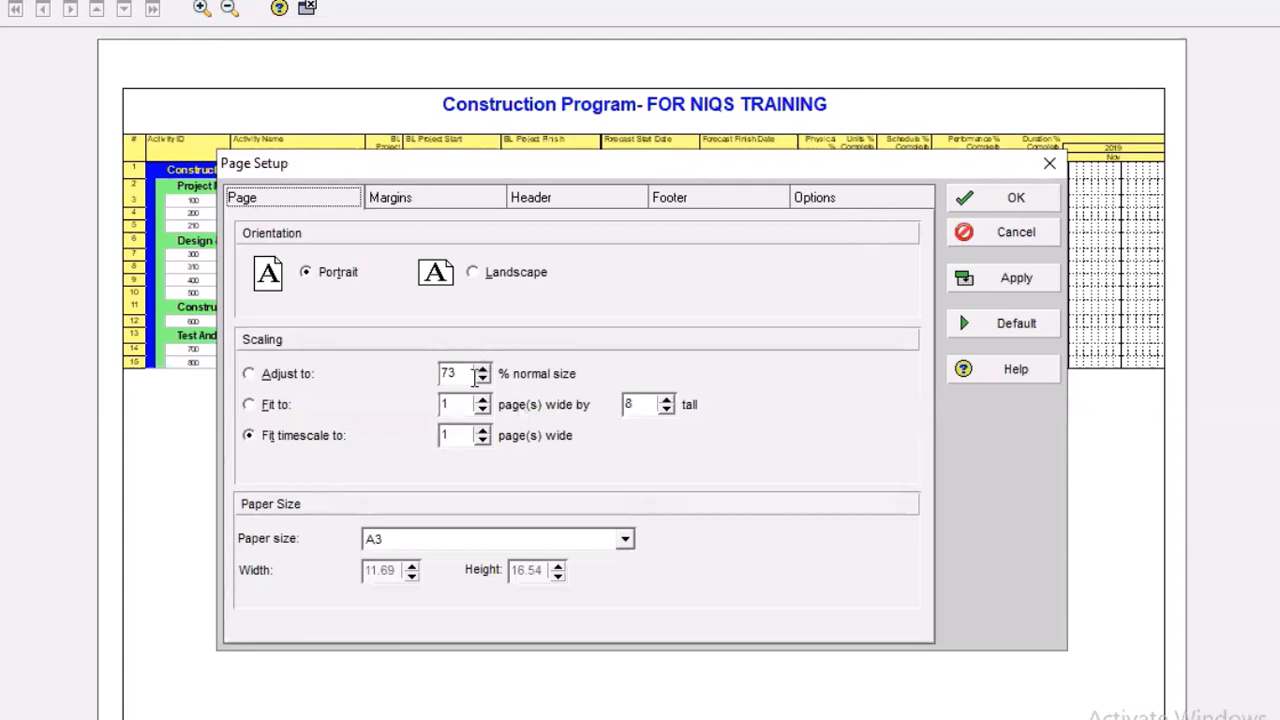
{"action": "left_click", "coordinate": [474, 273]}
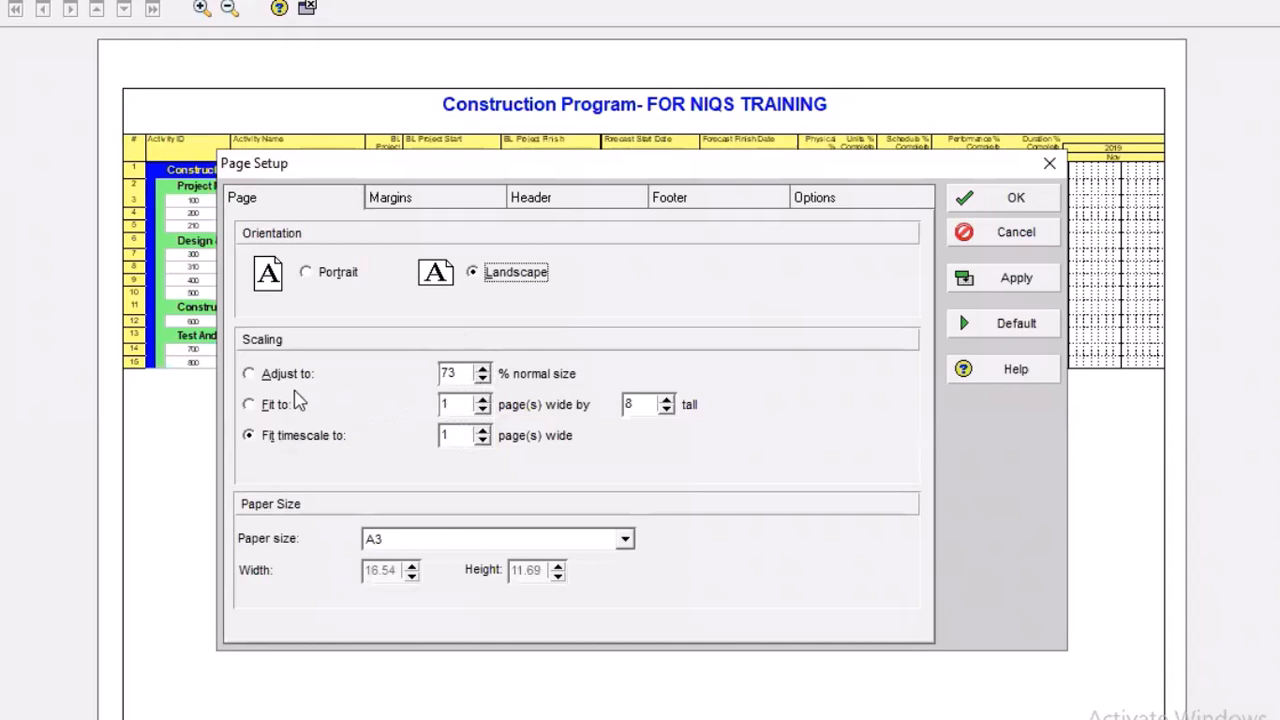
Set the page scaling to adjust to 100% of normal size and keep A3 as the paper size
{"action": "left_click", "coordinate": [273, 376]}
{"action": "left_click", "coordinate": [482, 369]}
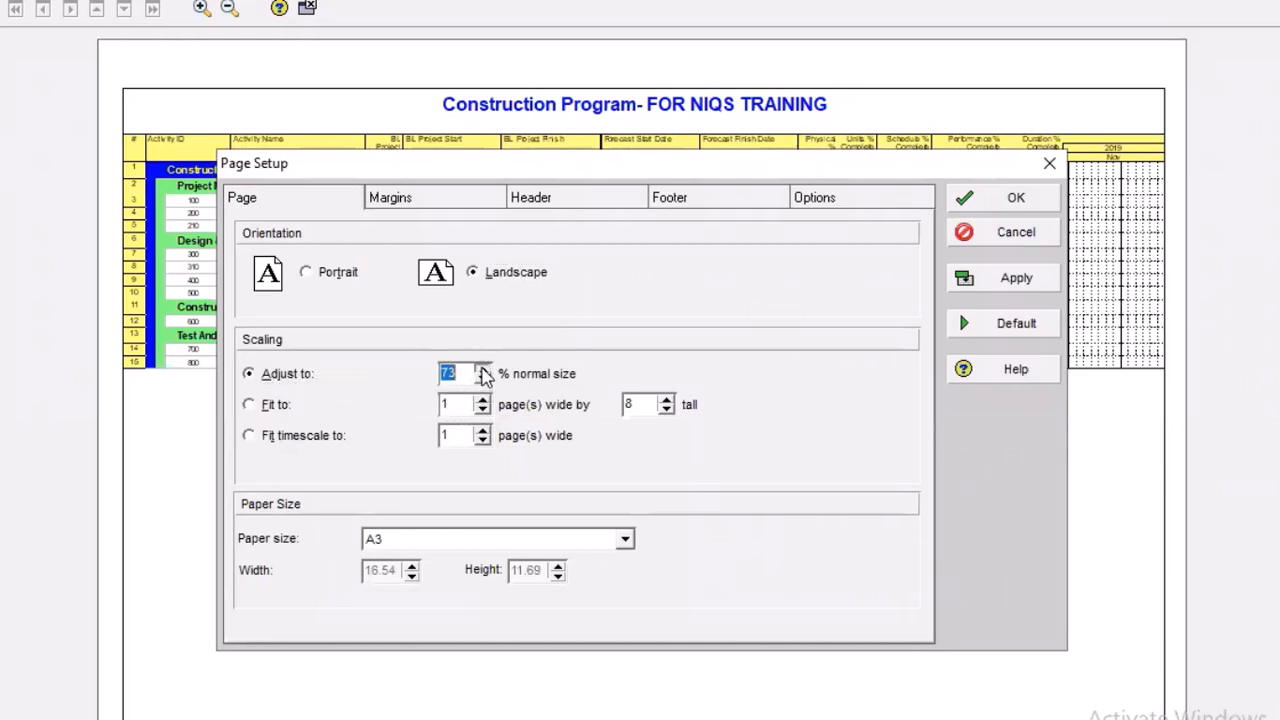
{"action": "left_click", "coordinate": [482, 369]}
{"action": "left_click", "coordinate": [483, 369]}
{"action": "left_click", "coordinate": [483, 369]}
{"action": "left_click", "coordinate": [483, 369]}
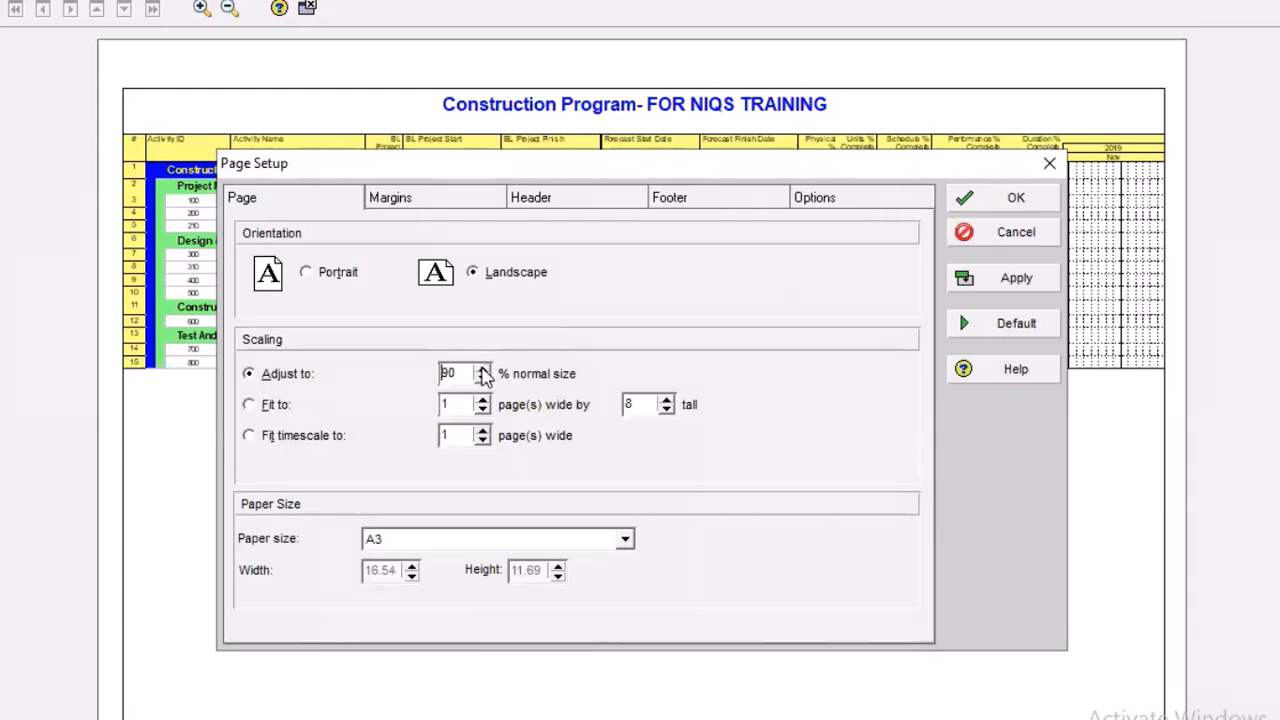
{"action": "left_click", "coordinate": [483, 369]}
{"action": "left_click", "coordinate": [483, 378]}
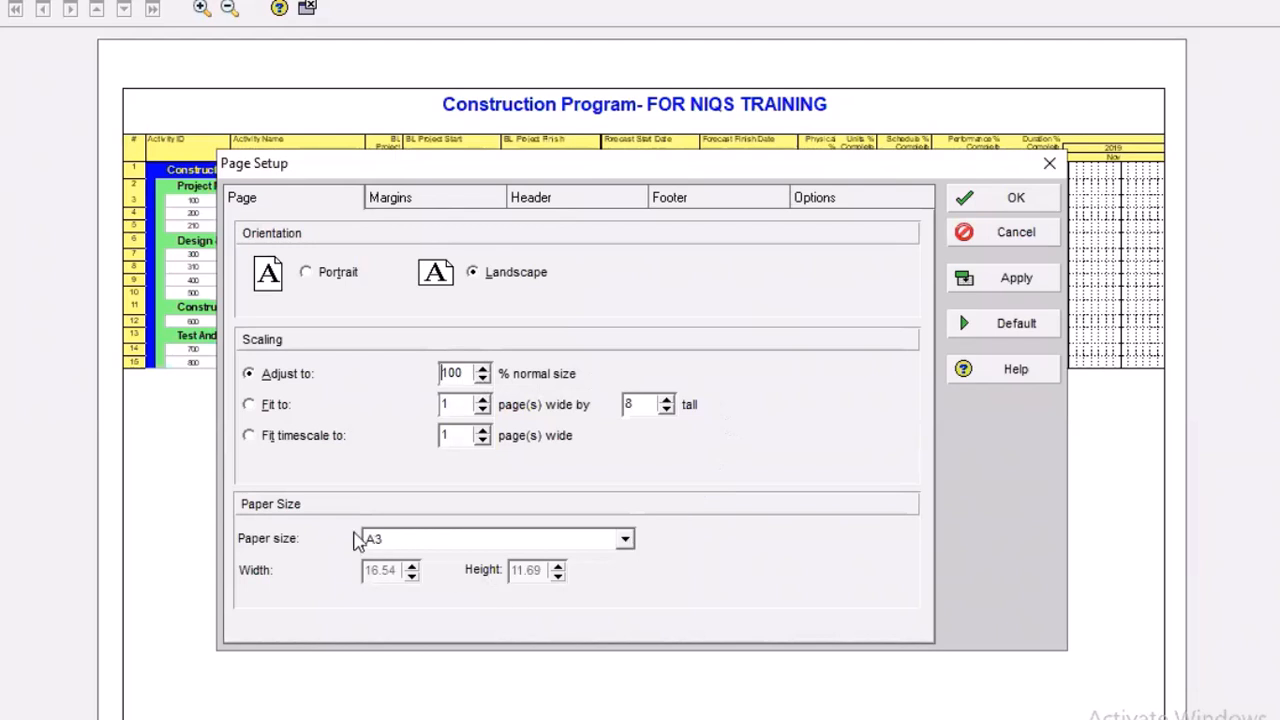
{"action": "left_click", "coordinate": [626, 541]}
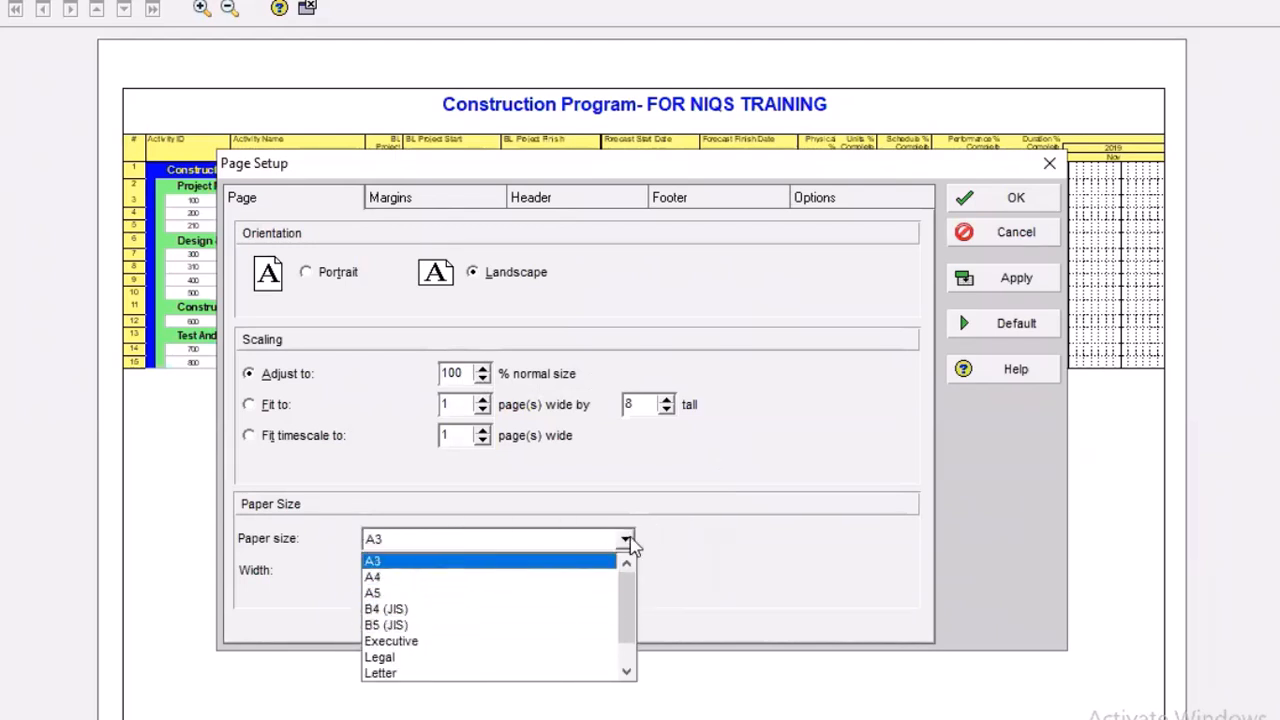
{"action": "left_click", "coordinate": [757, 574]}
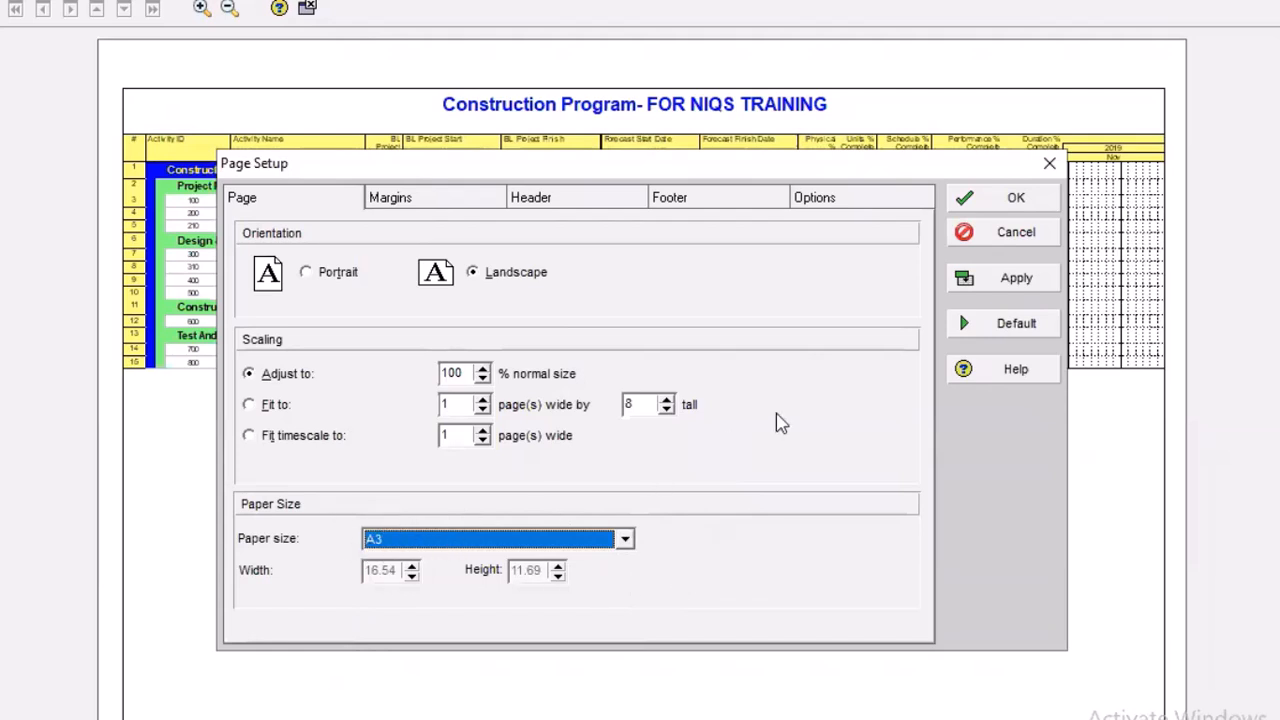
Set the printed timescale start to the custom date 29-Nov-15 in the page setup options
{"action": "left_click", "coordinate": [820, 200]}
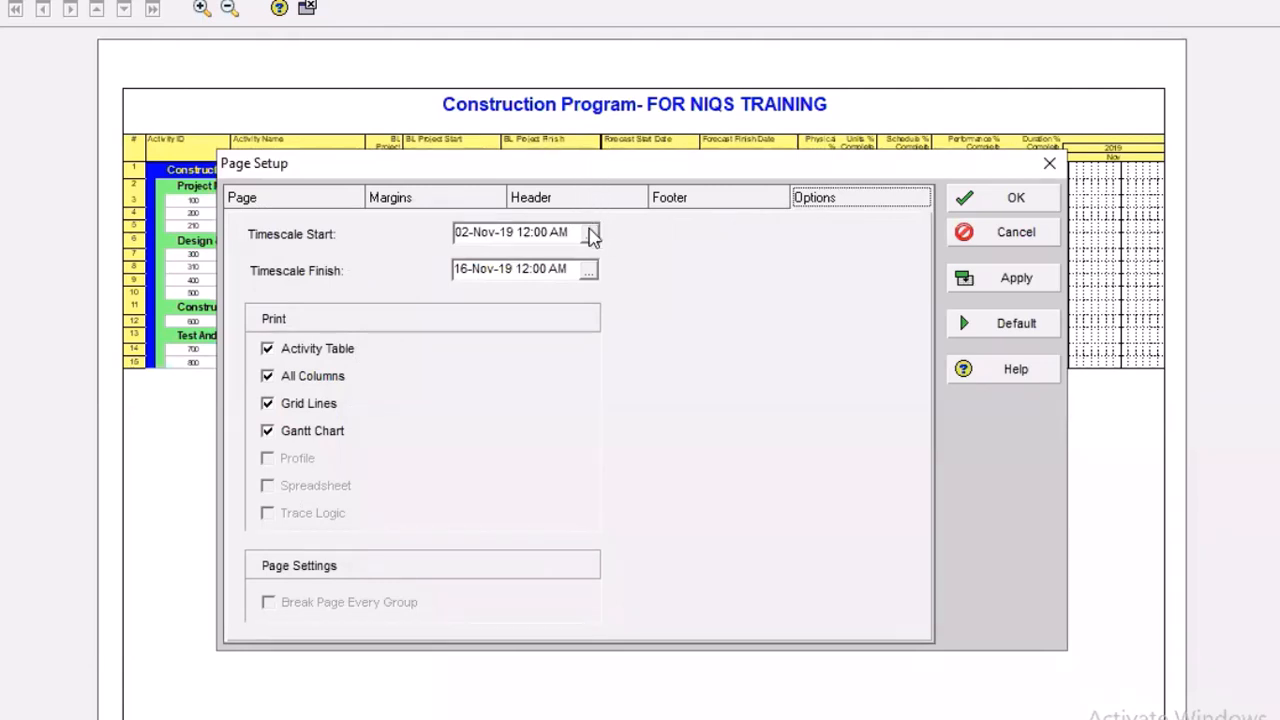
{"action": "left_click", "coordinate": [590, 233]}
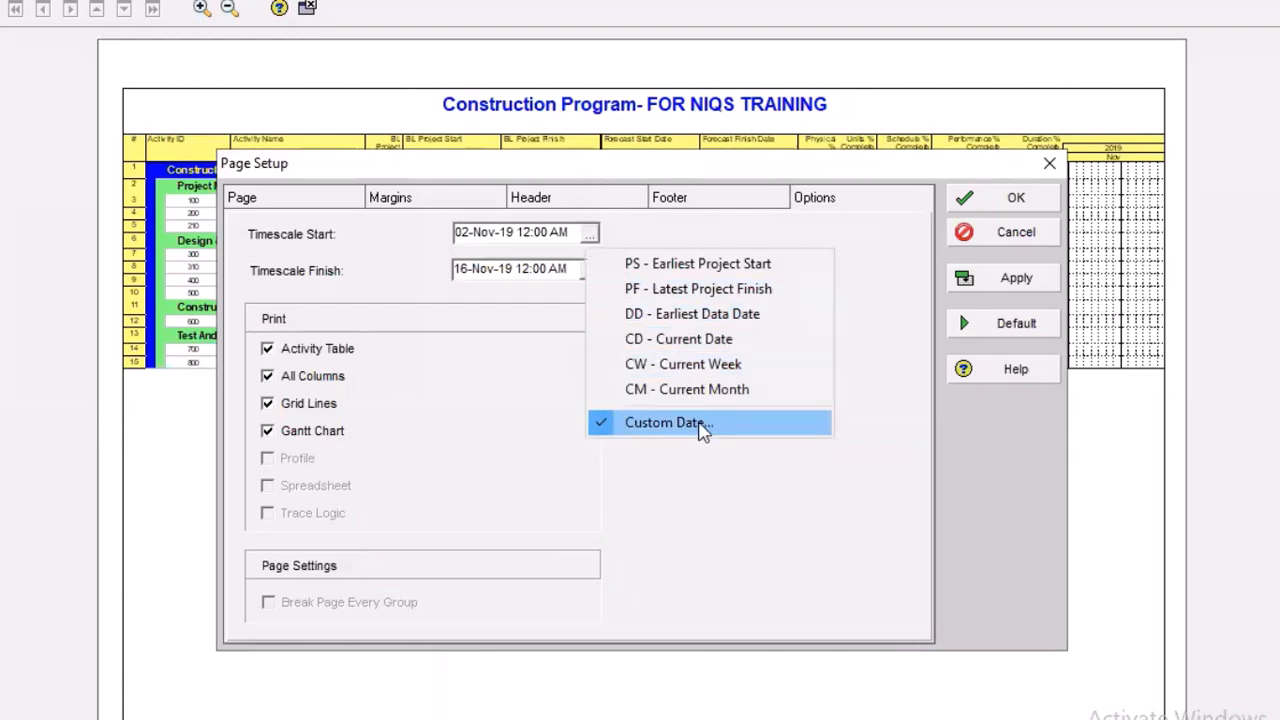
{"action": "left_click", "coordinate": [700, 424]}
{"action": "left_click", "coordinate": [612, 277]}
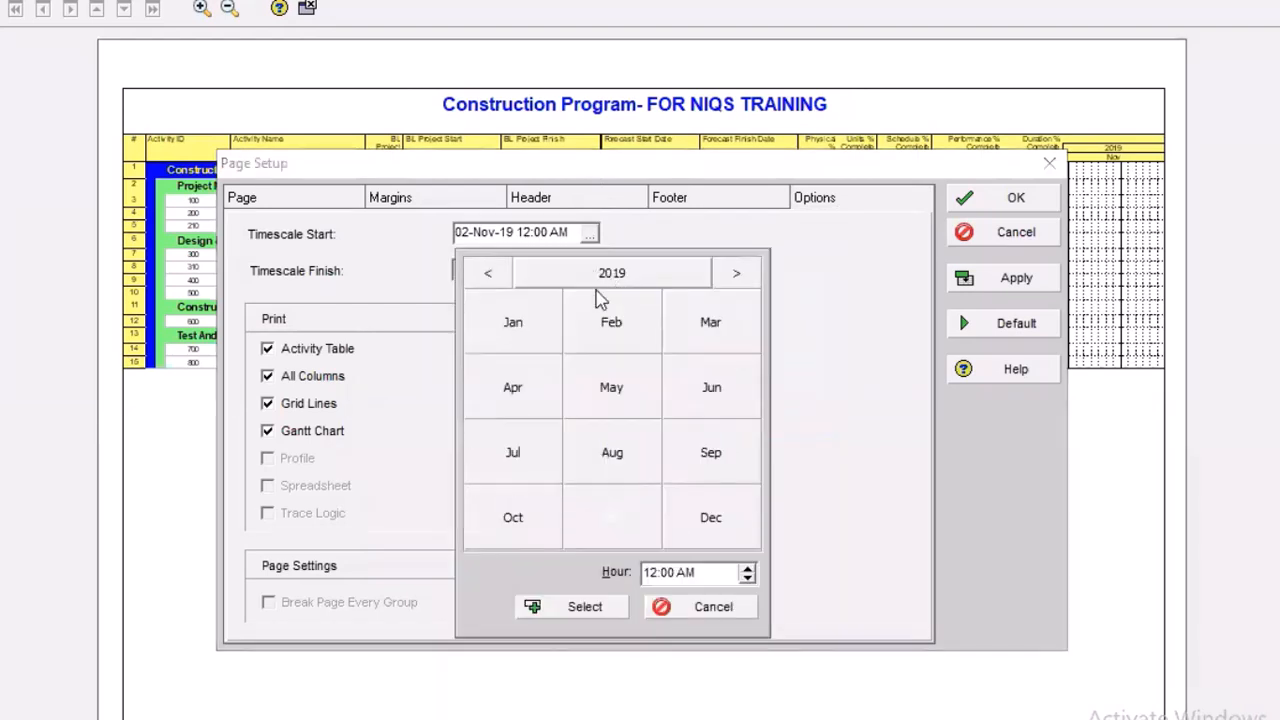
{"action": "left_click", "coordinate": [492, 276]}
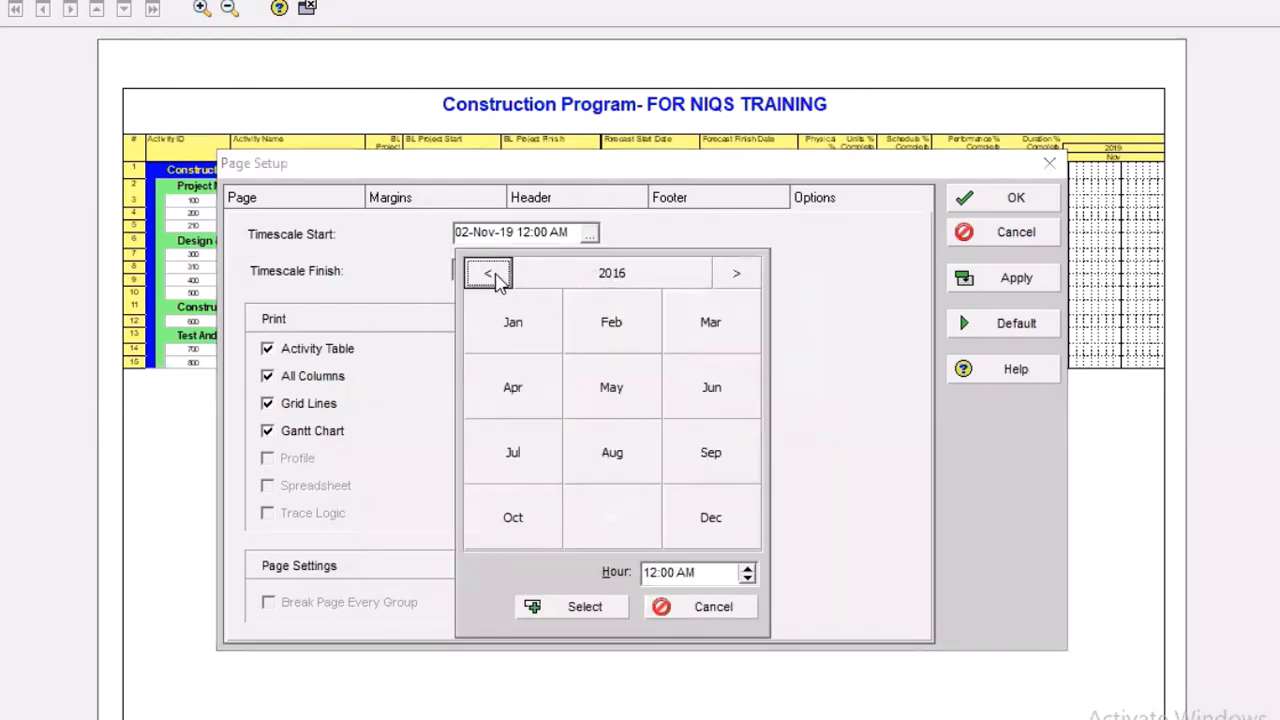
{"action": "left_click", "coordinate": [492, 276]}
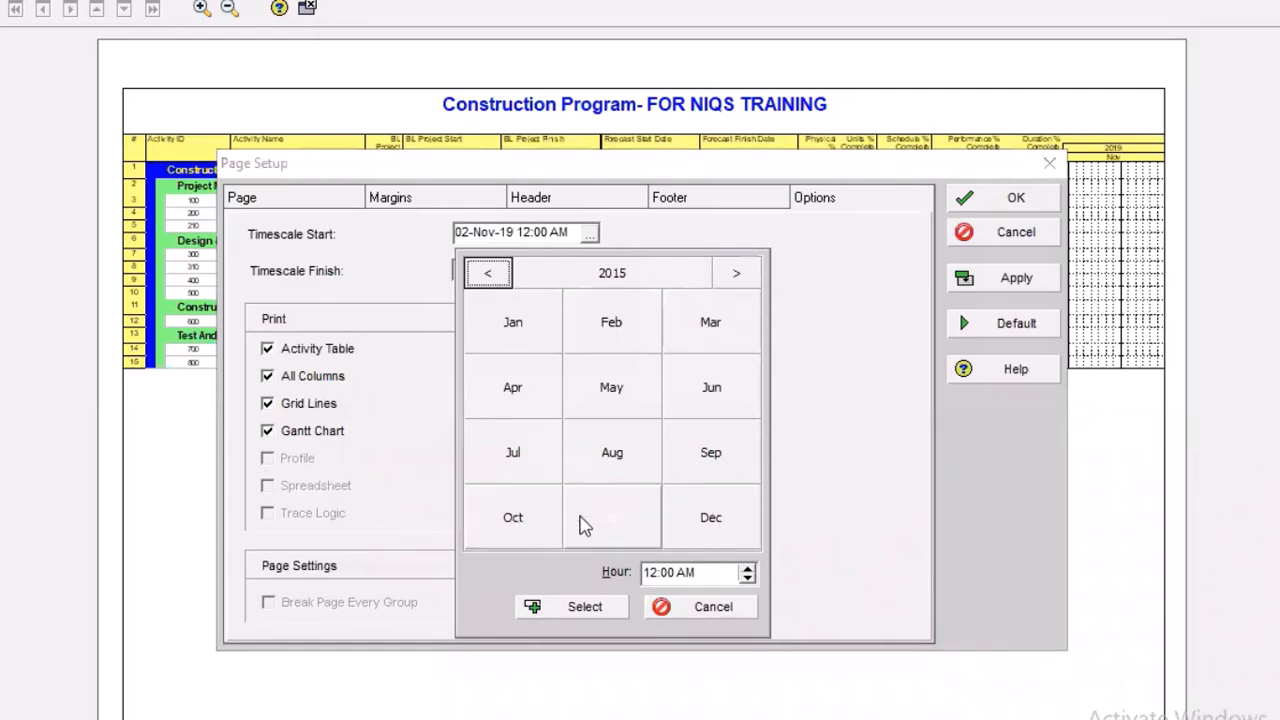
{"action": "left_click", "coordinate": [623, 524]}
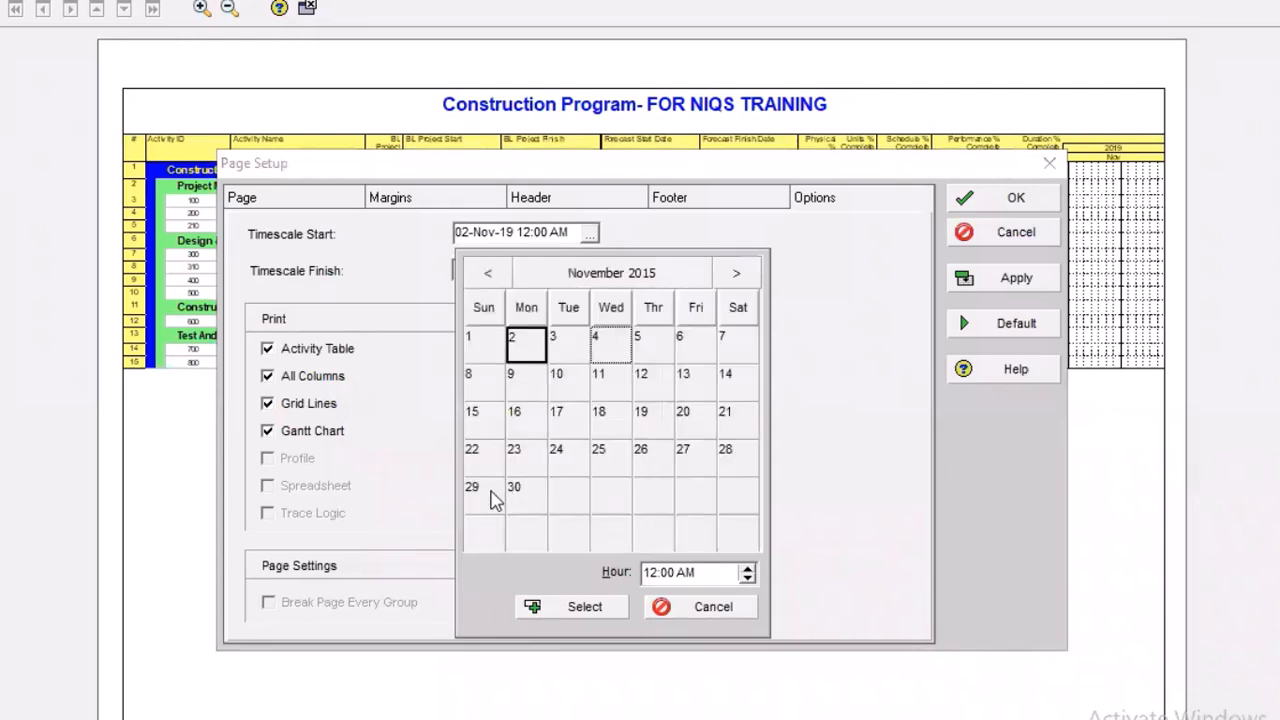
{"action": "left_click", "coordinate": [478, 493]}
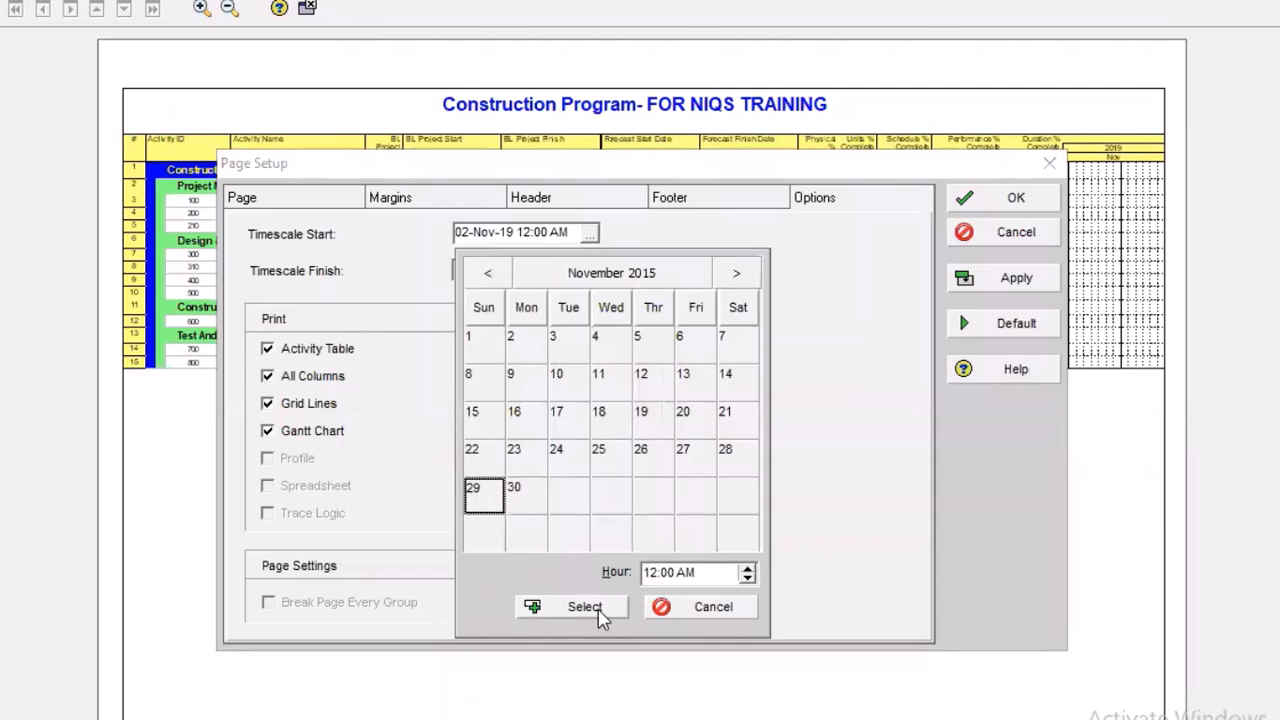
{"action": "left_click", "coordinate": [600, 608]}
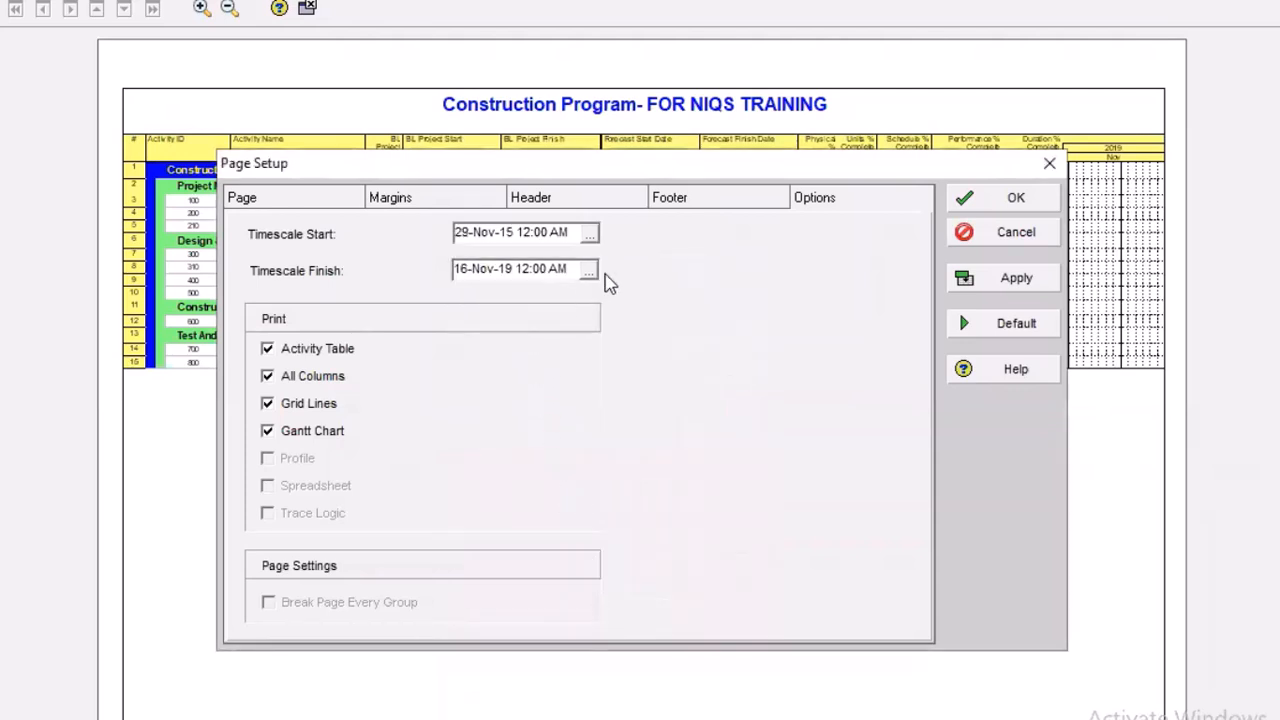
Set the printed timescale finish to the custom date 31-May-16
{"action": "left_click", "coordinate": [591, 272]}
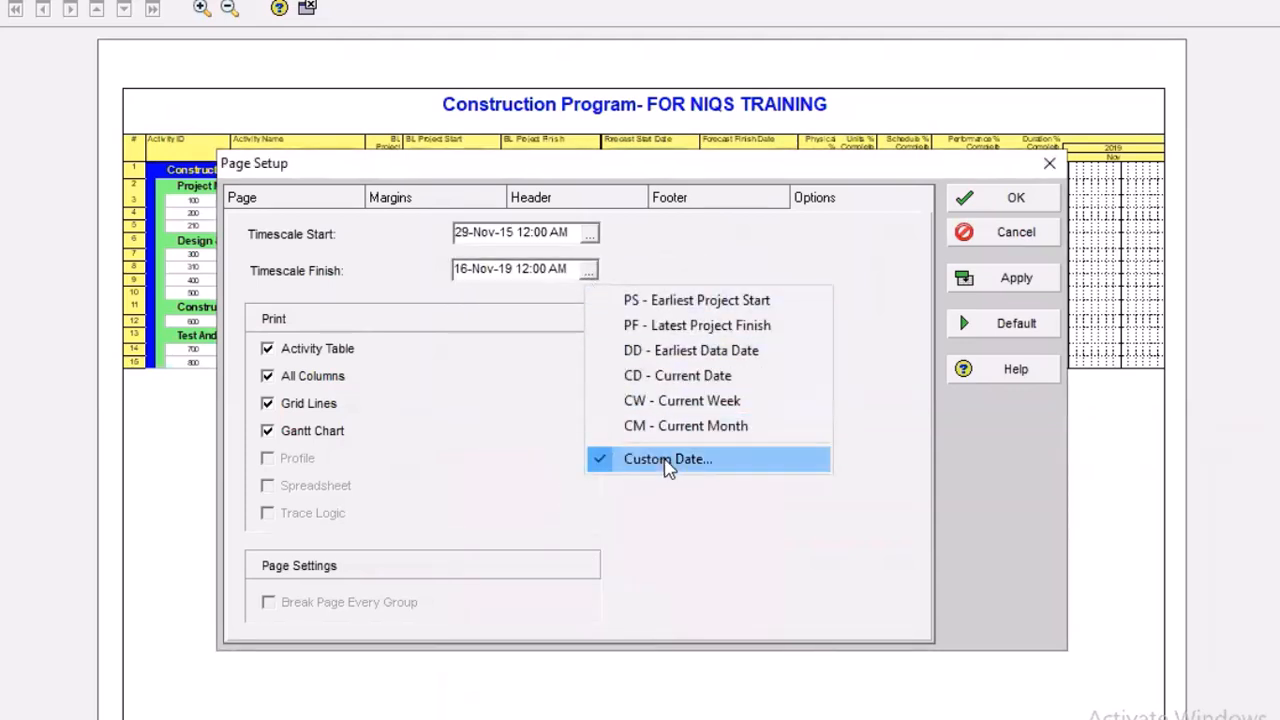
{"action": "left_click", "coordinate": [666, 460]}
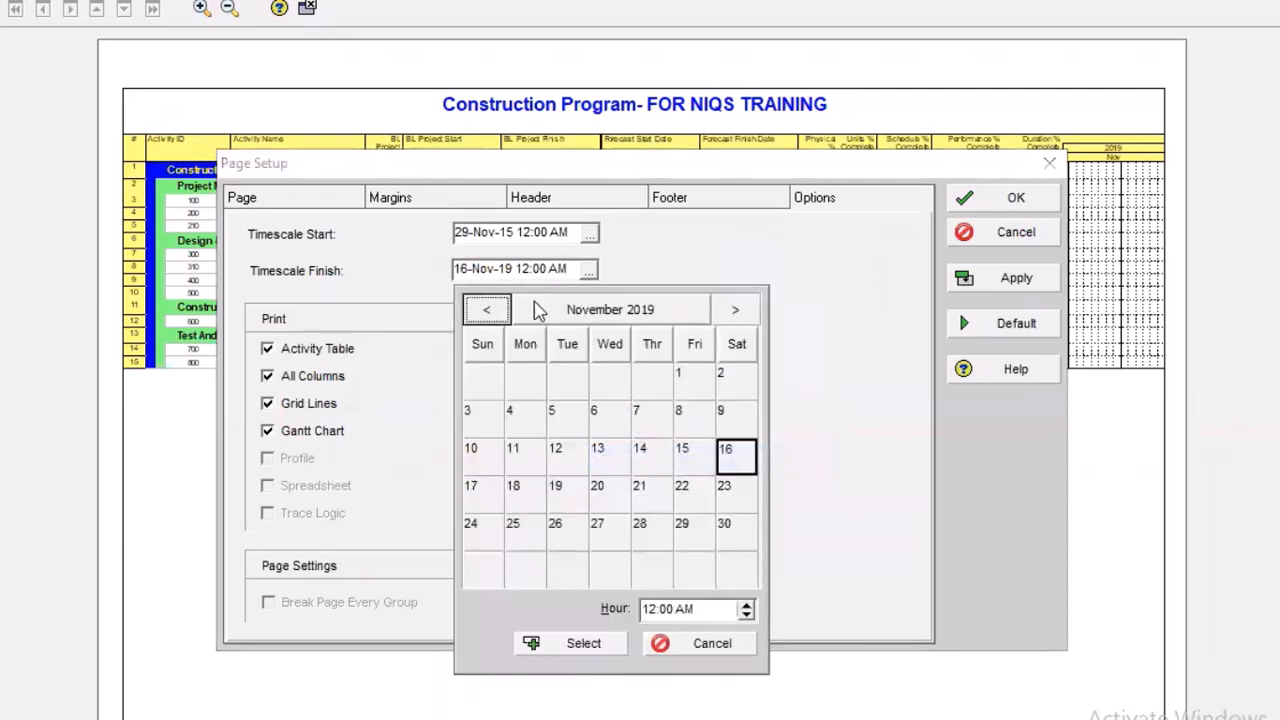
{"action": "left_click", "coordinate": [568, 318]}
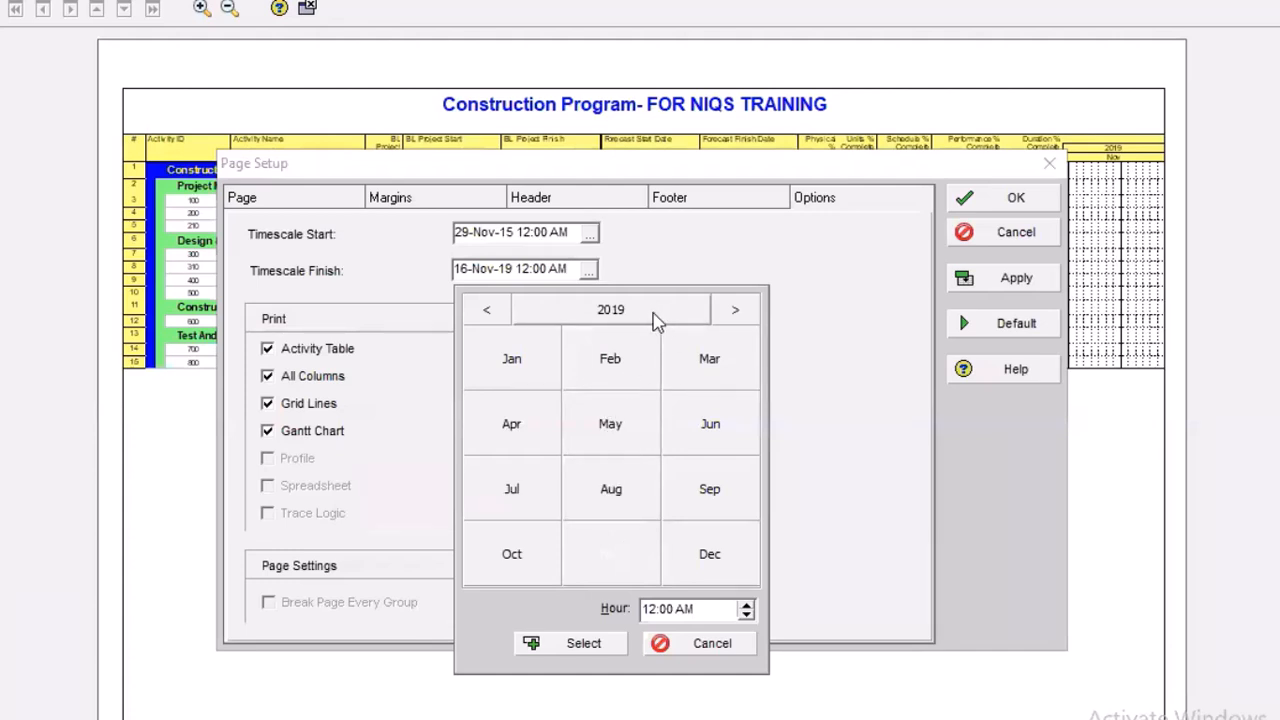
{"action": "left_click", "coordinate": [650, 314]}
{"action": "left_click", "coordinate": [580, 309]}
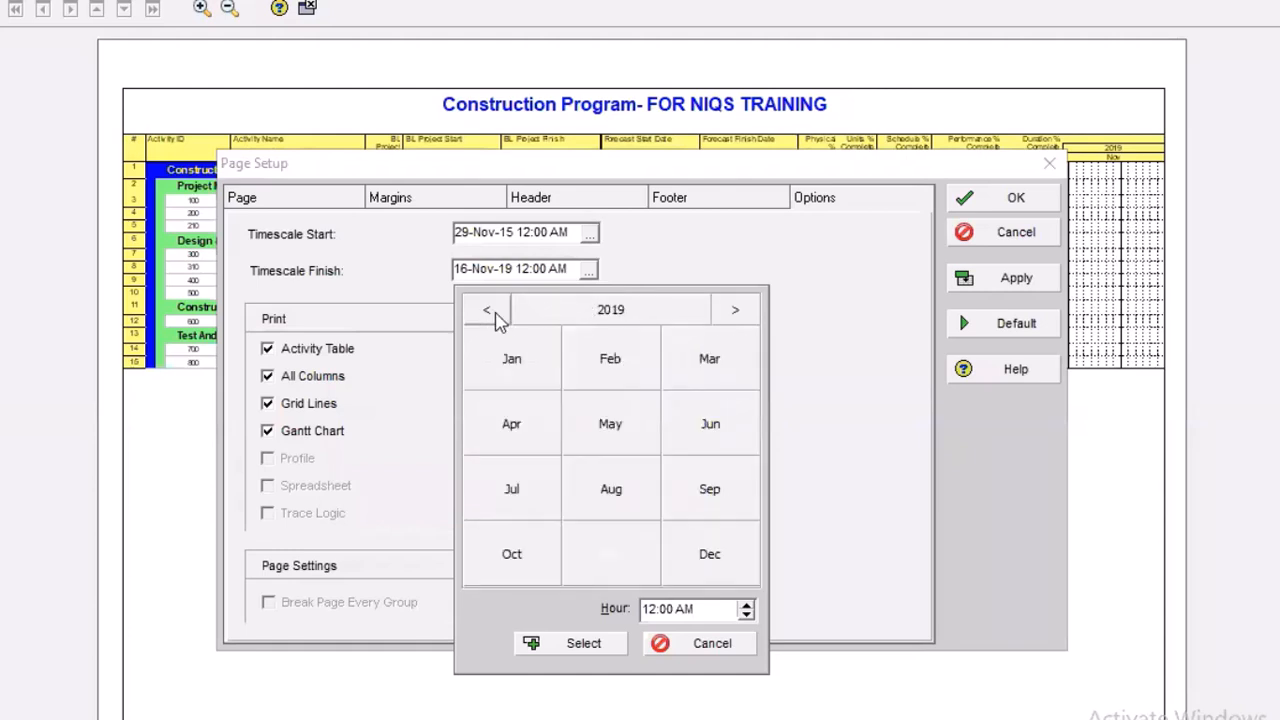
{"action": "left_click", "coordinate": [488, 310]}
{"action": "left_click", "coordinate": [488, 310]}
{"action": "left_click", "coordinate": [488, 310]}
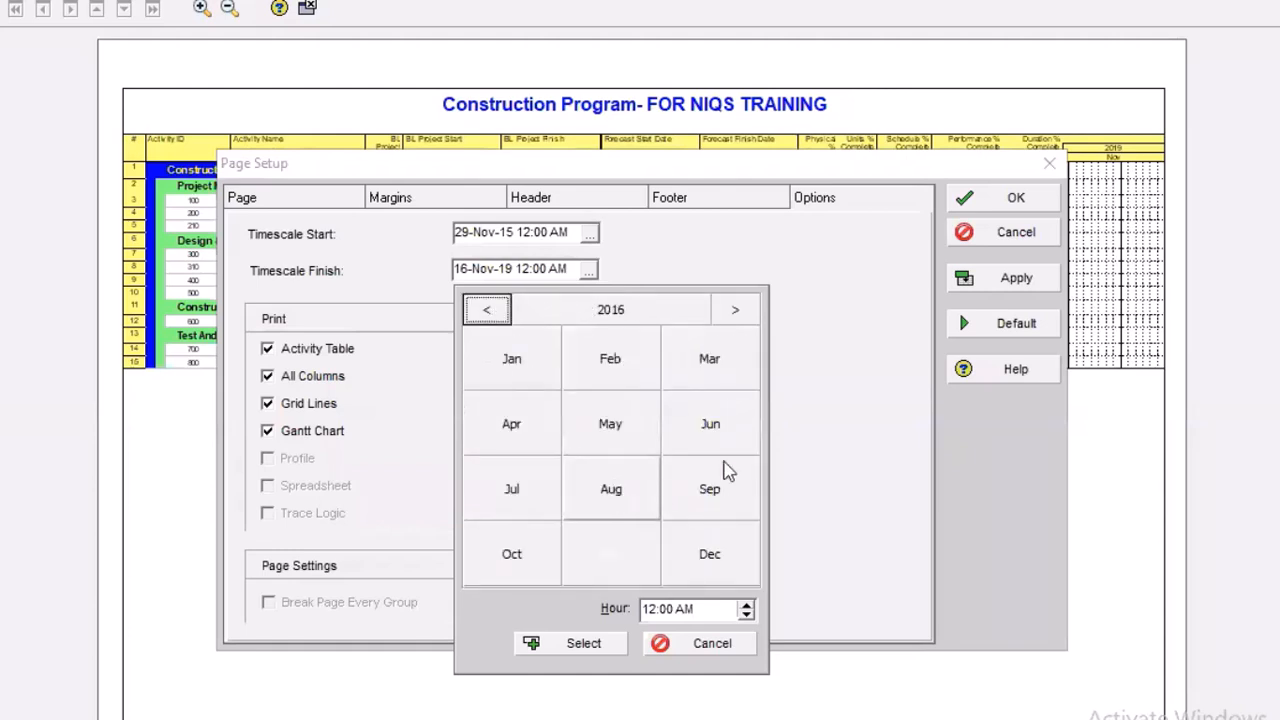
{"action": "left_click", "coordinate": [615, 425]}
{"action": "left_click", "coordinate": [566, 530]}
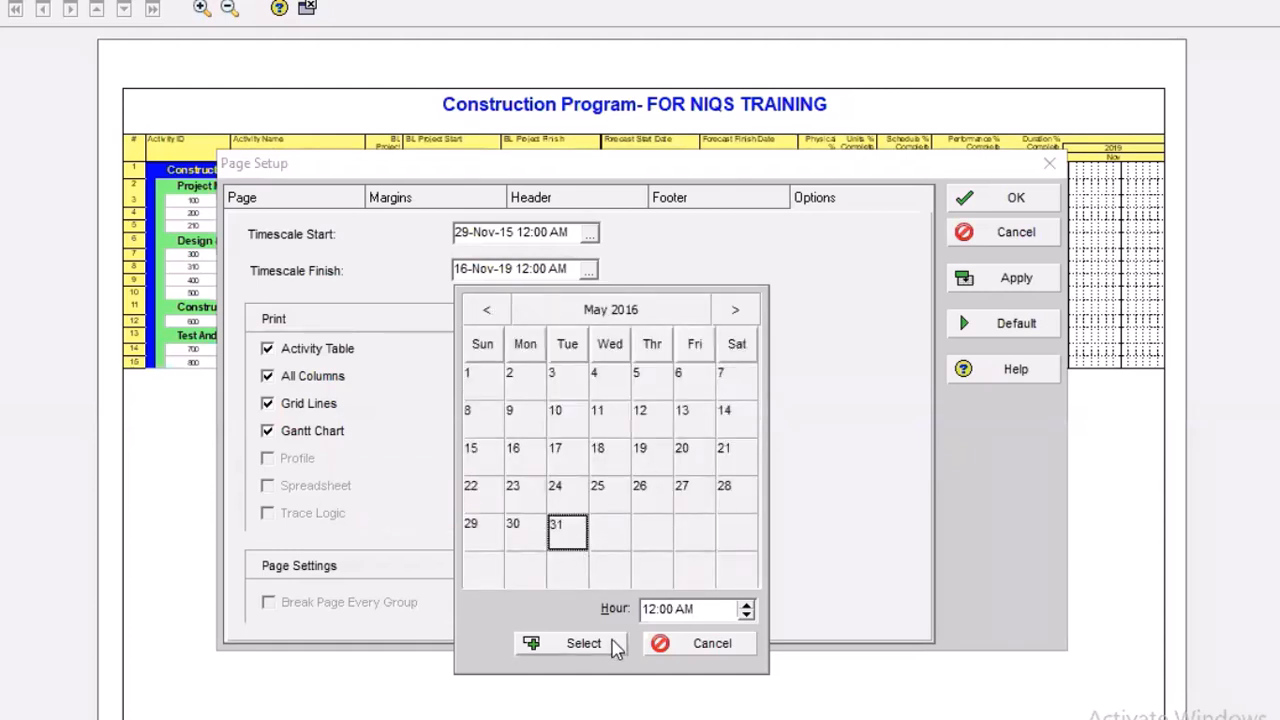
{"action": "left_click", "coordinate": [613, 645]}
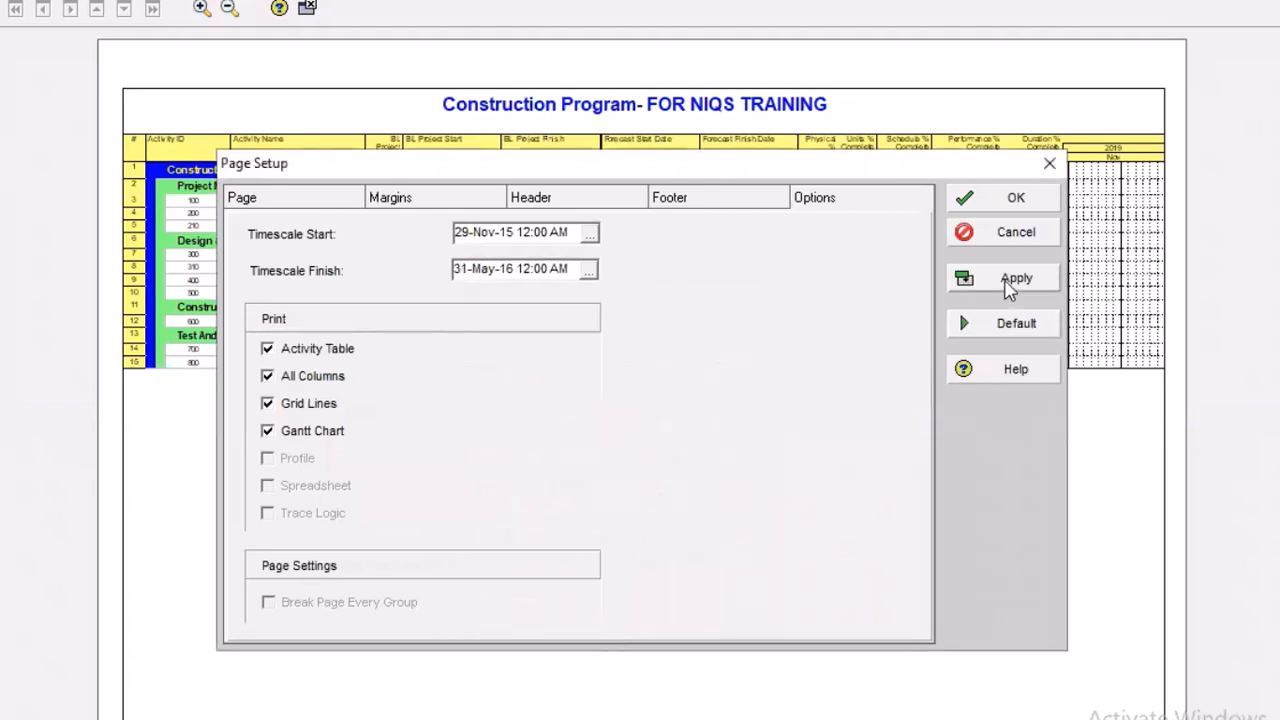
Apply and accept the page setup, and check the activity table and Gantt chart pages in the print preview
{"action": "left_click", "coordinate": [1002, 278]}
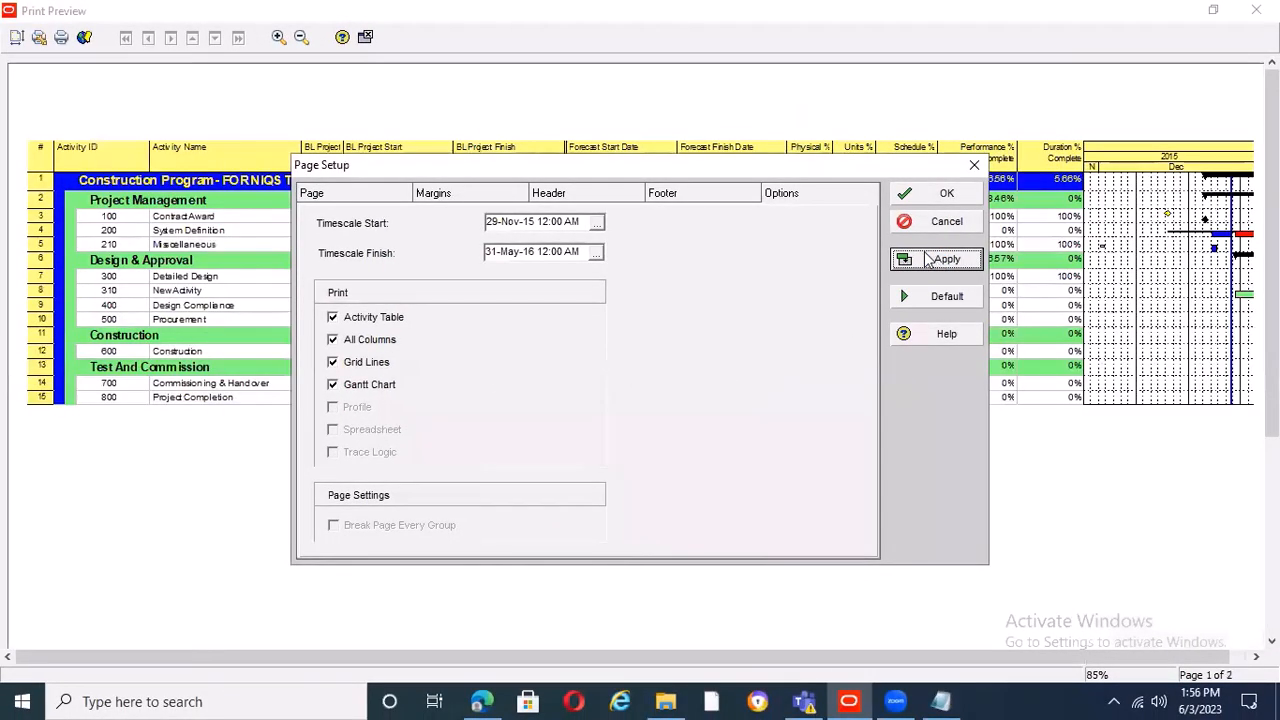
{"action": "left_click", "coordinate": [946, 195]}
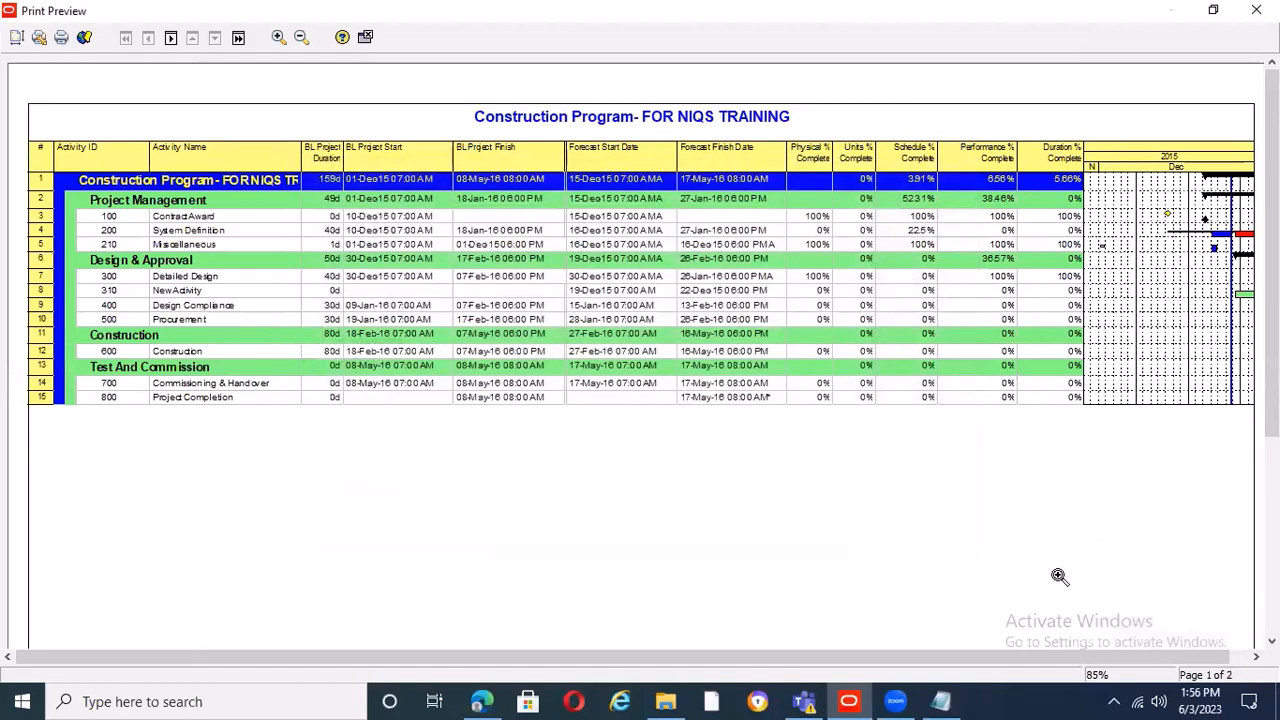
{"action": "left_click_drag", "start_coordinate": [1172, 657], "coordinate": [1250, 657]}
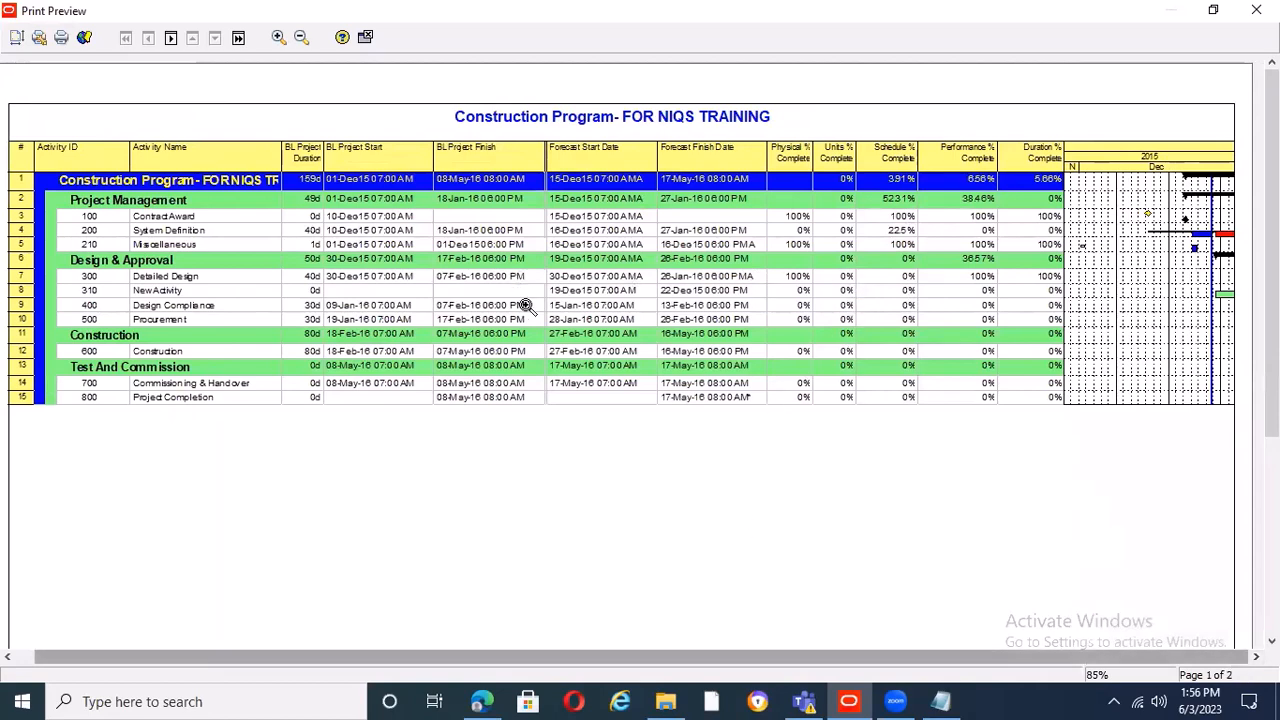
{"action": "left_click", "coordinate": [238, 37]}
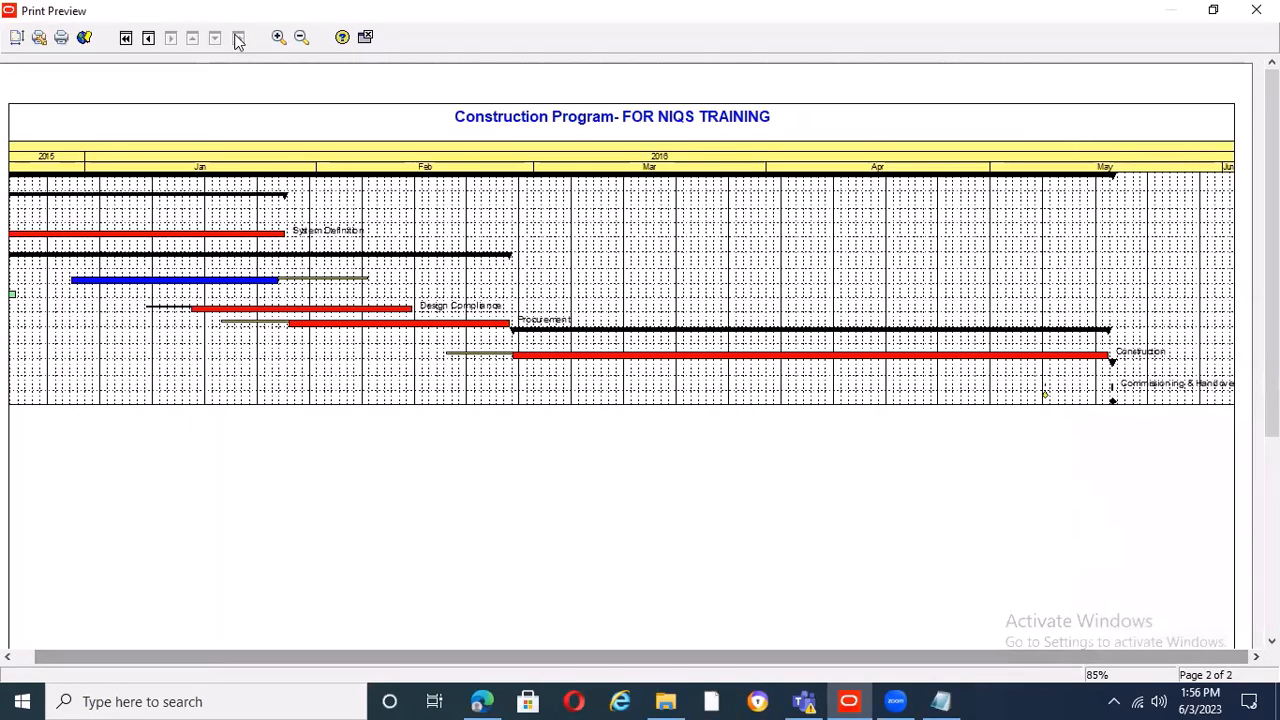
{"action": "left_click", "coordinate": [148, 38]}
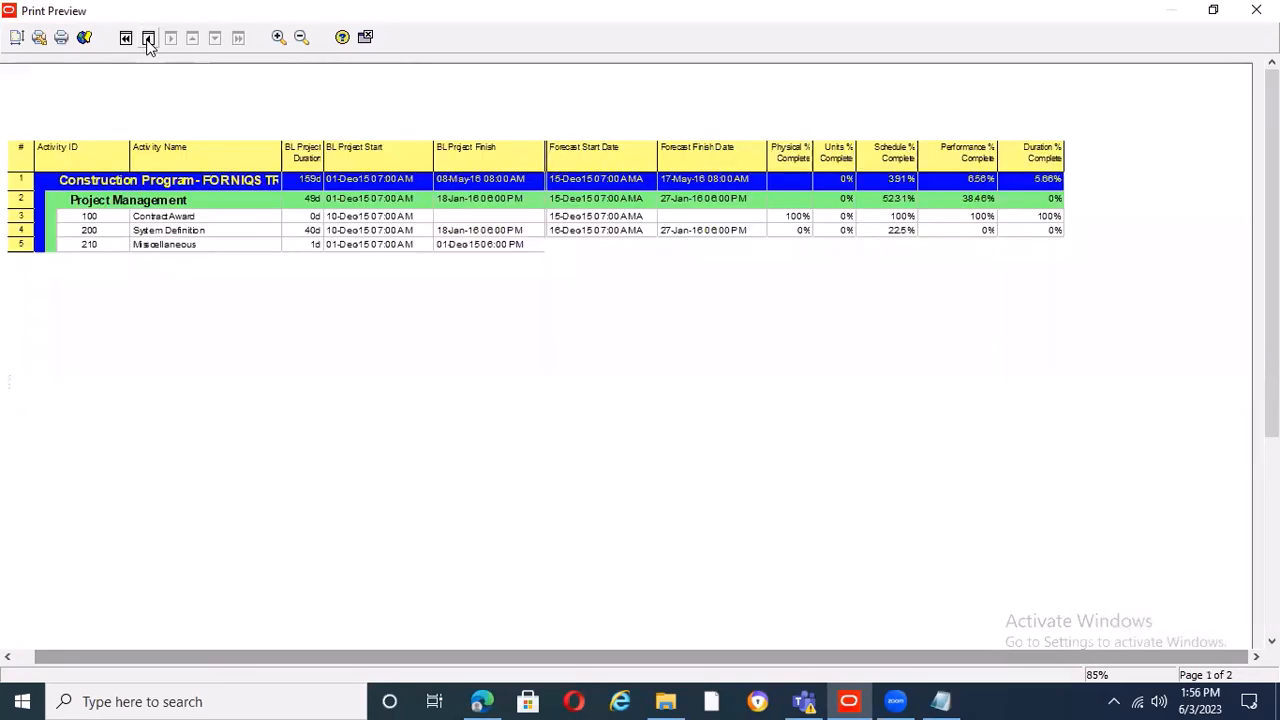